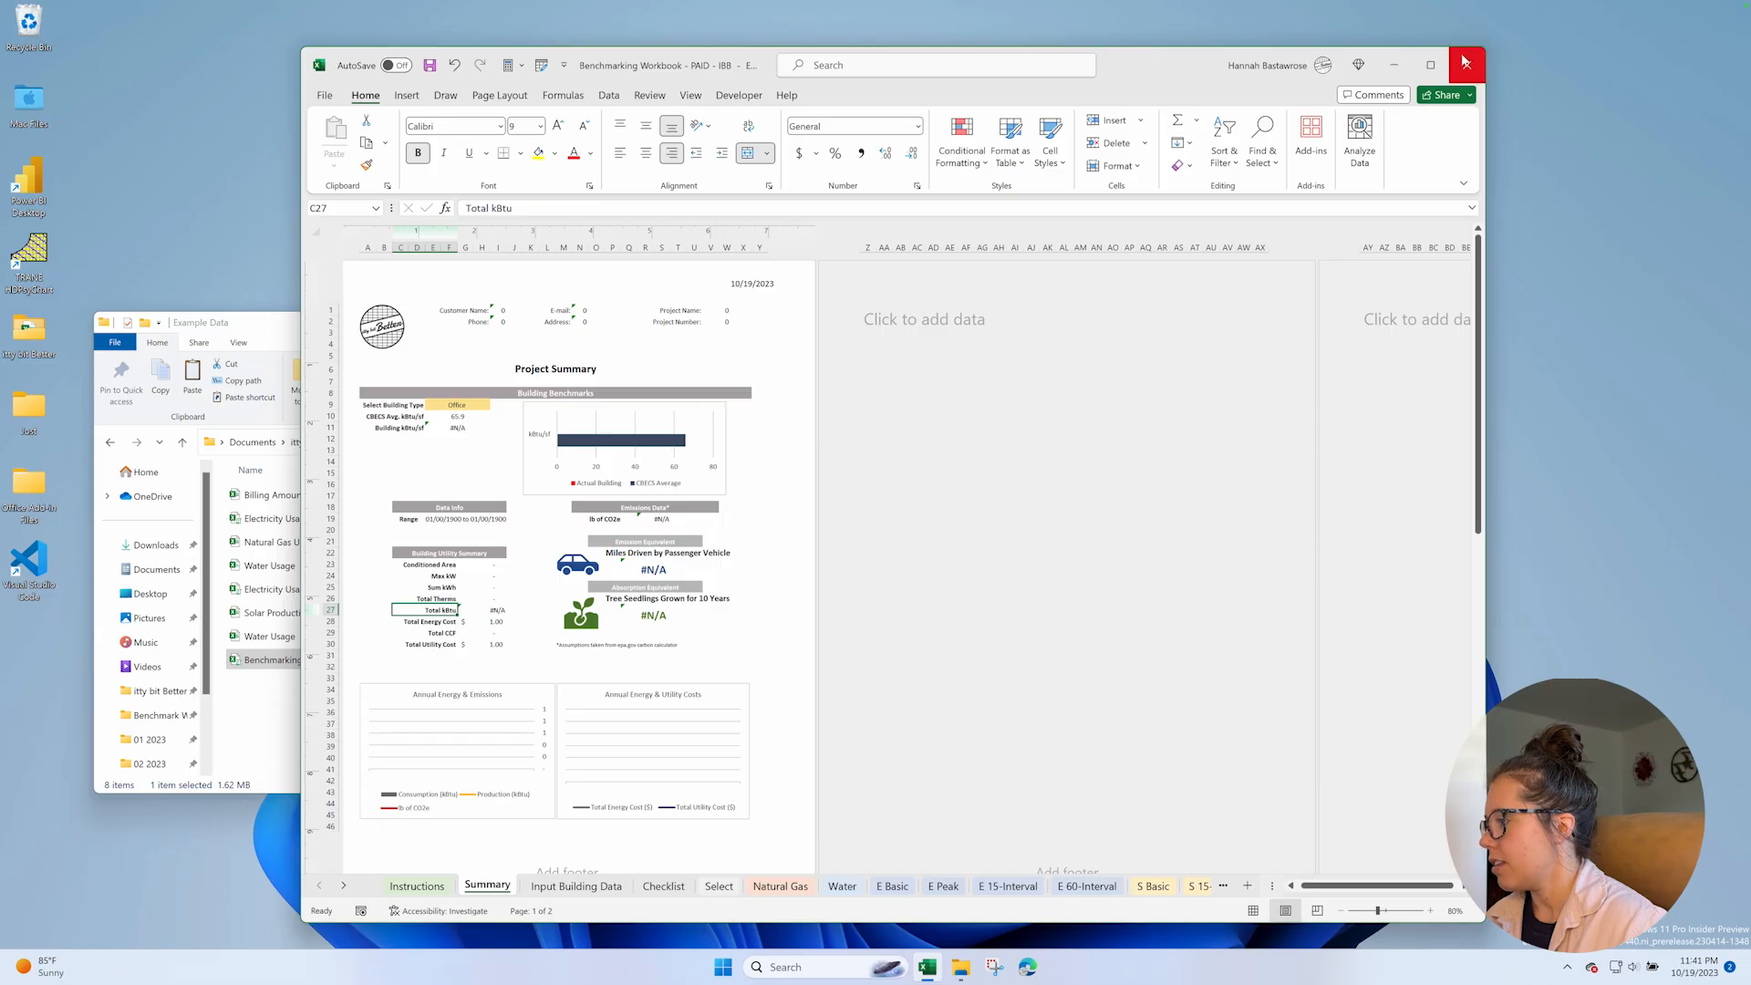
# Maximize the Benchmarking Workbook window and open the Instructions sheet to read its guidance.
pyautogui.click(1431, 64)
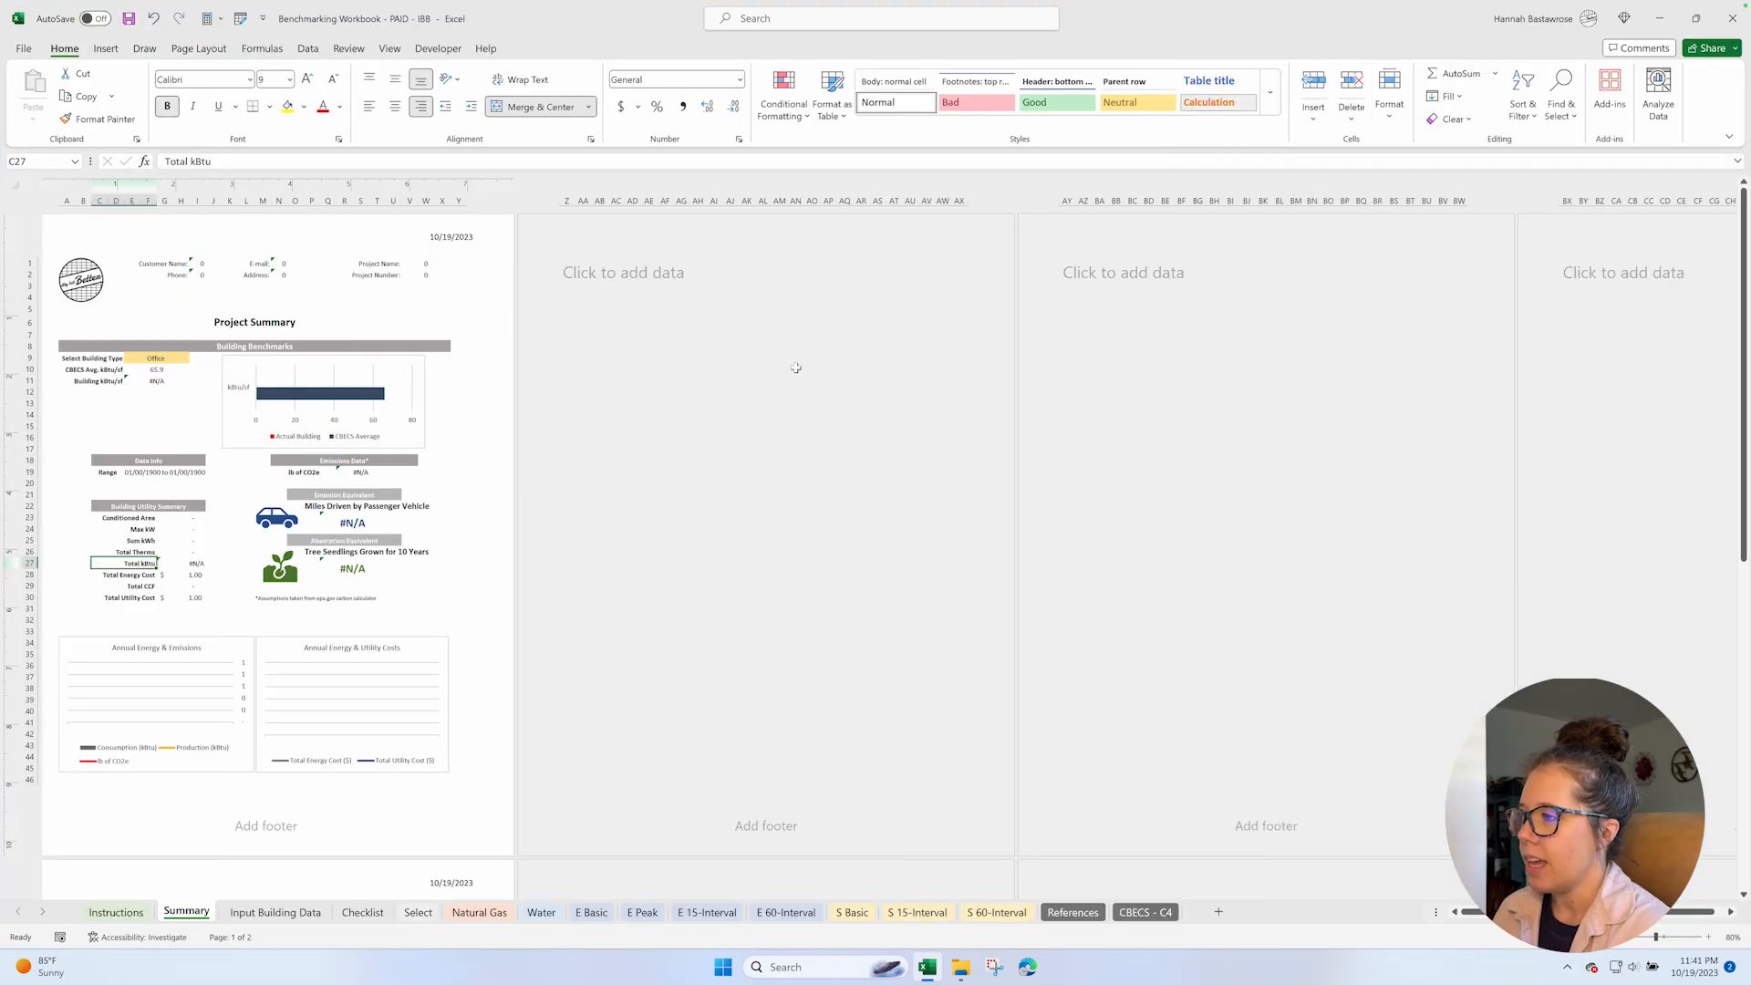
pyautogui.click(114, 913)
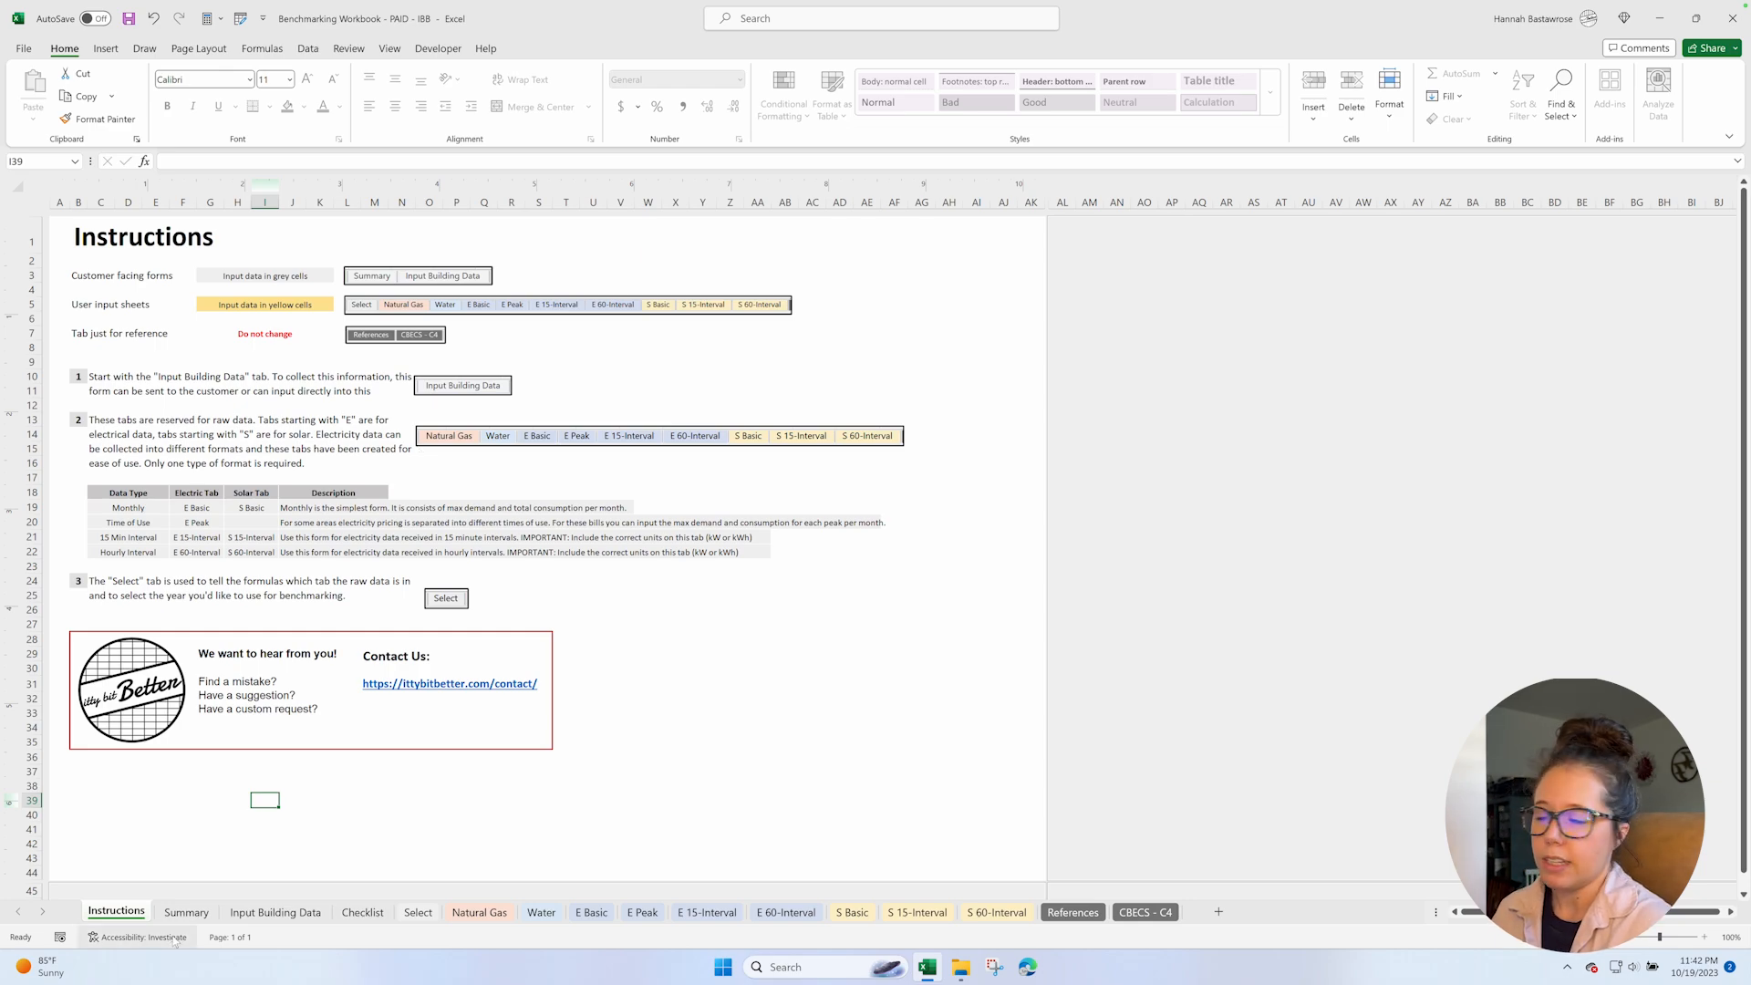
# Open the Summary sheet and examine its customer and project fields and the Building Benchmarks section.
pyautogui.click(186, 913)
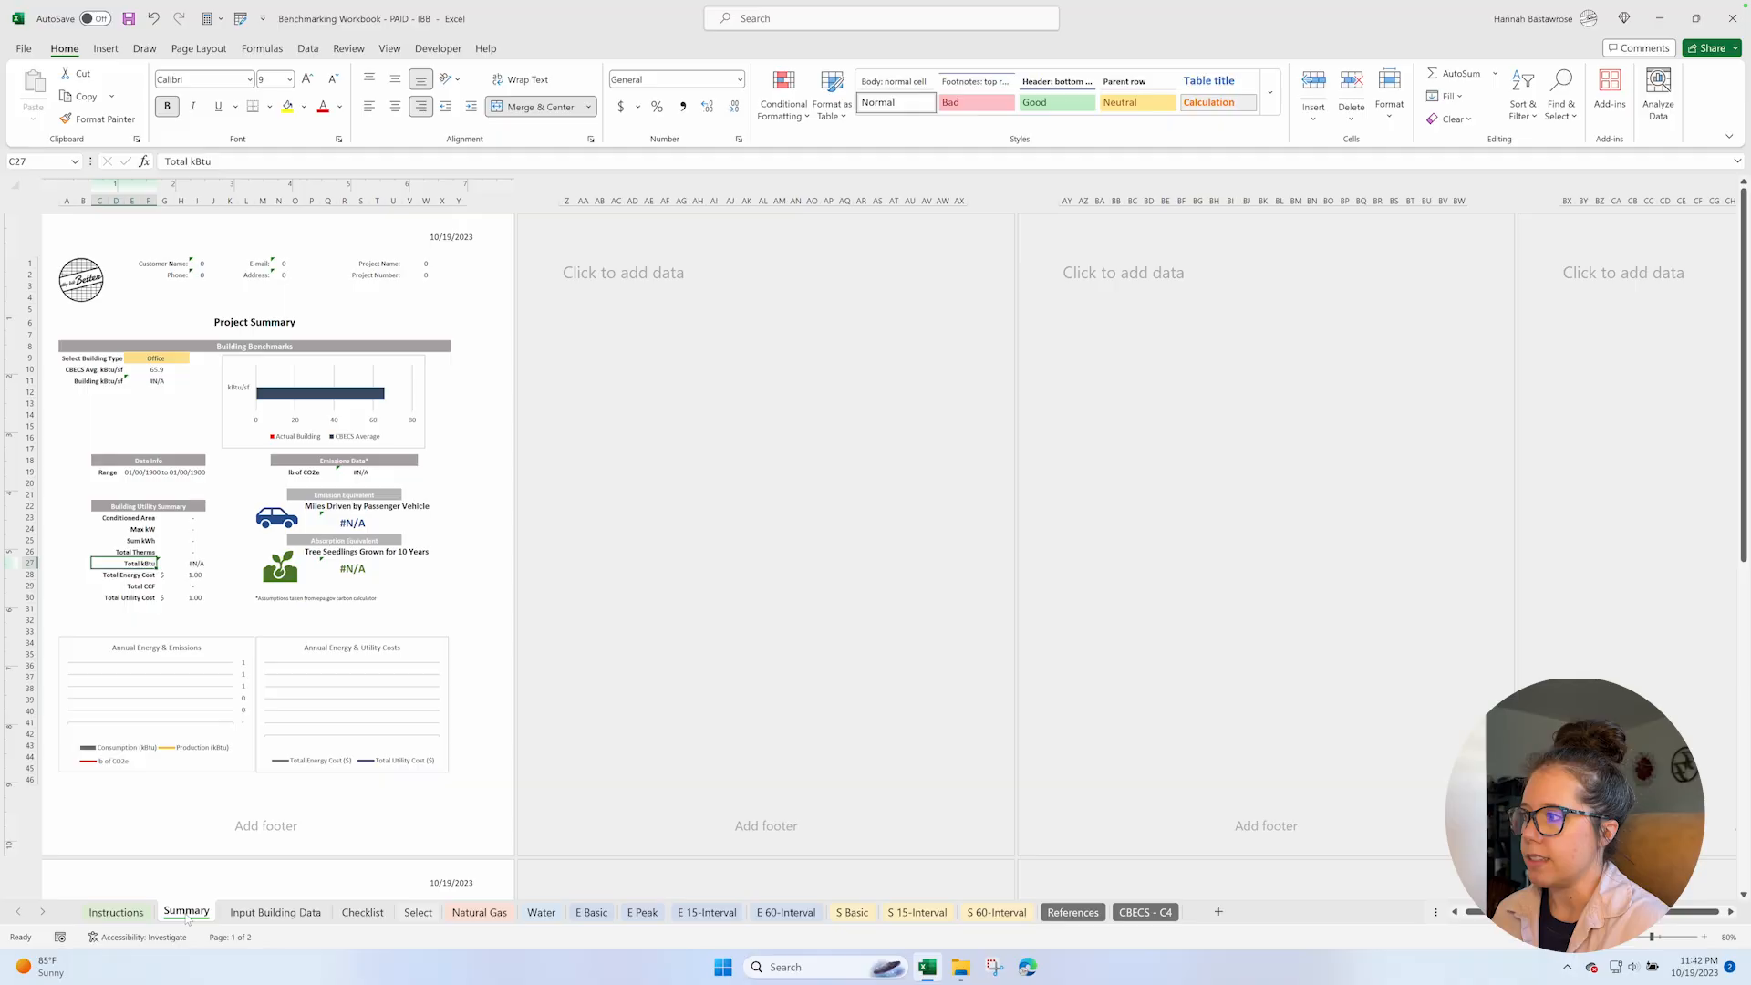
pyautogui.click(1703, 938)
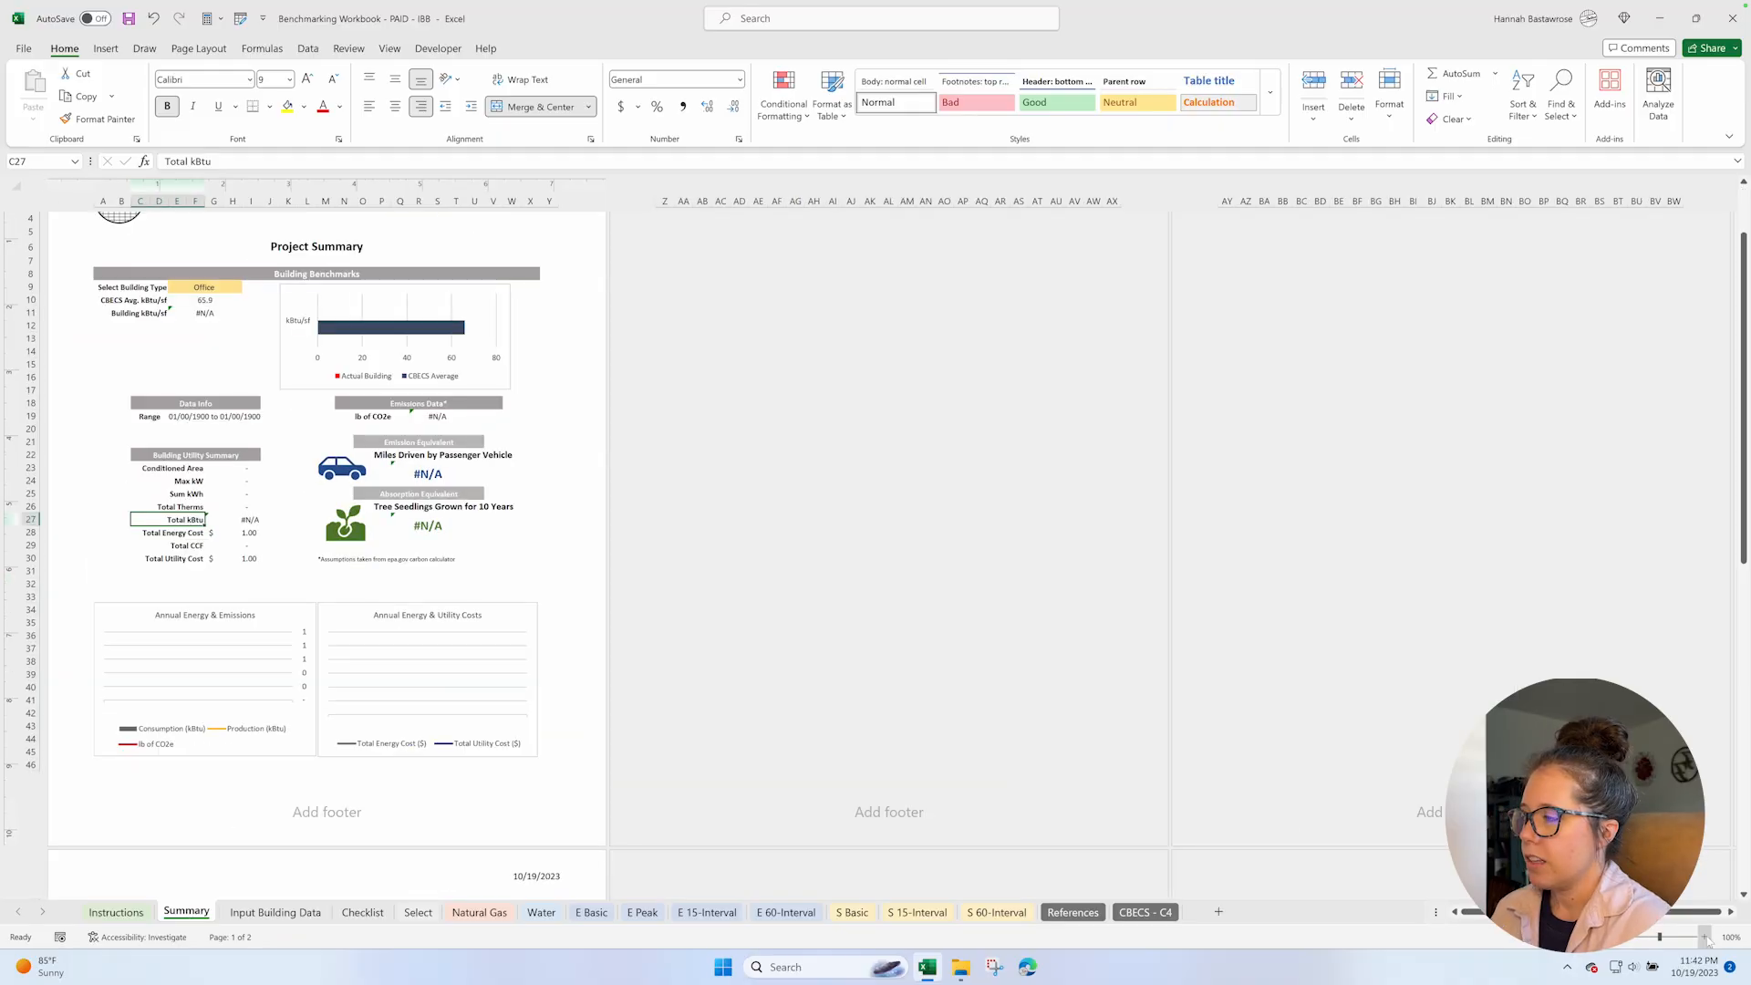
pyautogui.click(1704, 938)
pyautogui.click(1704, 937)
pyautogui.click(1703, 937)
pyautogui.click(1704, 938)
pyautogui.click(1703, 938)
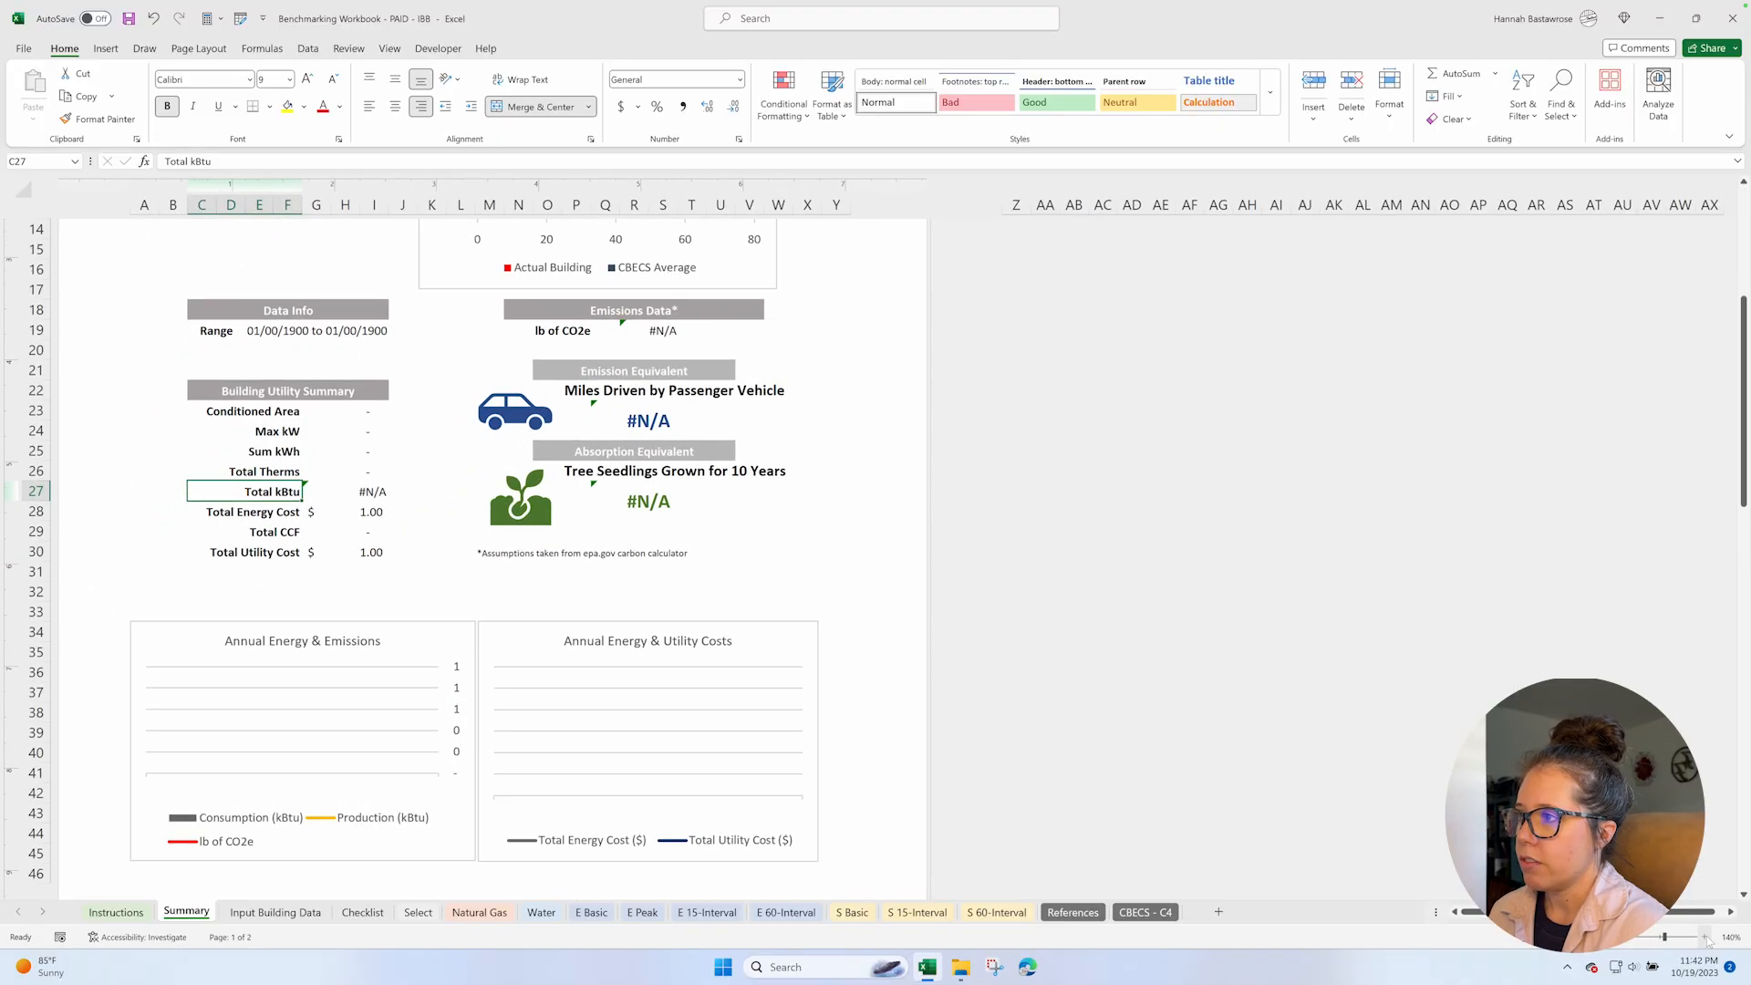
pyautogui.click(1703, 938)
pyautogui.scroll(5, 706, 560)
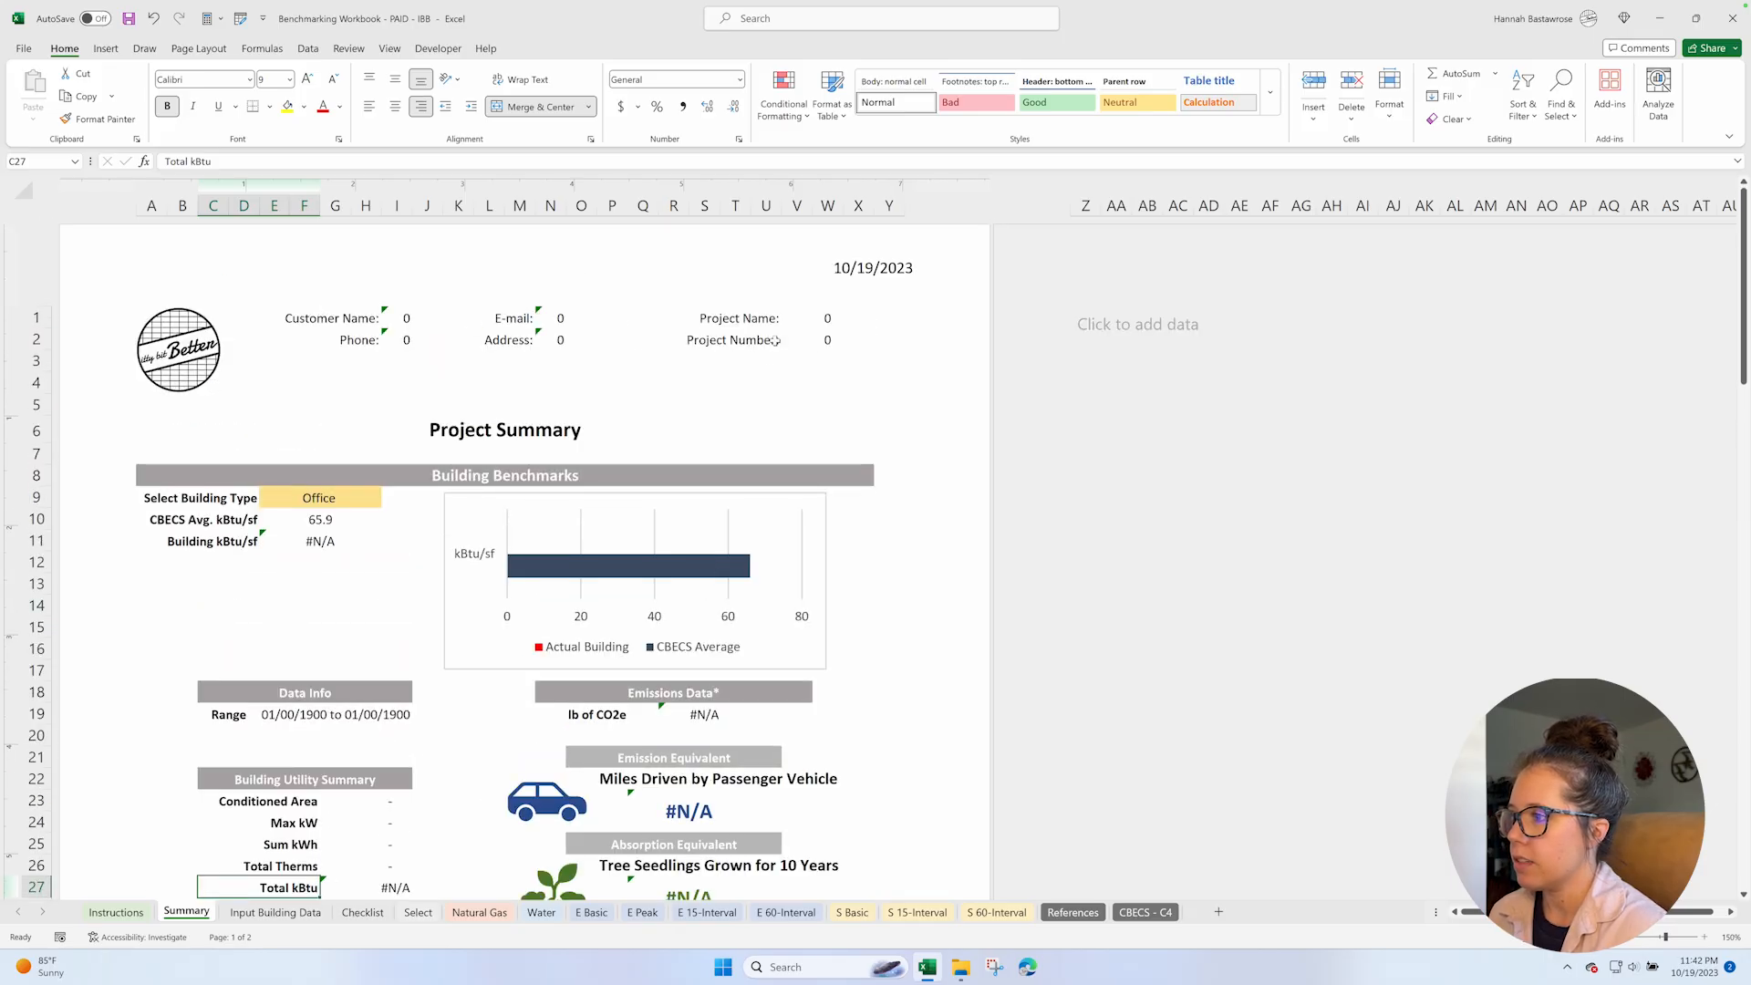
pyautogui.scroll(-2, 908, 465)
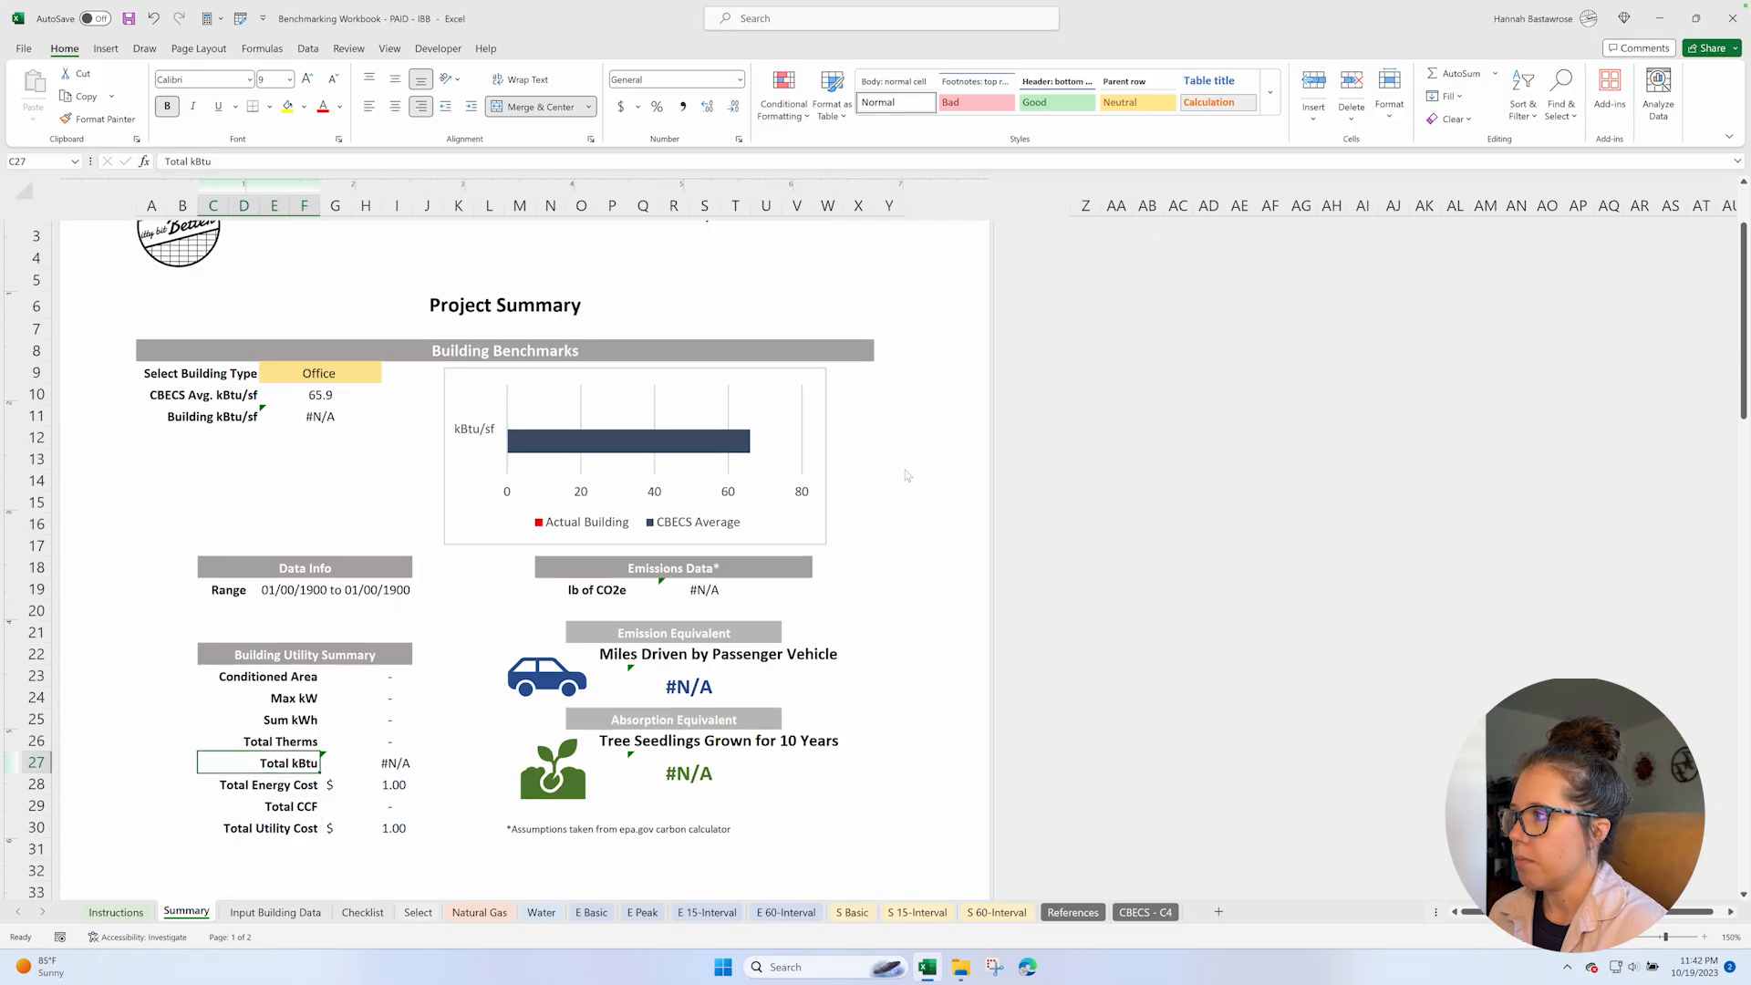
# View the available building types on the Summary sheet, leaving the selection at Office.
pyautogui.click(374, 357)
pyautogui.click(387, 358)
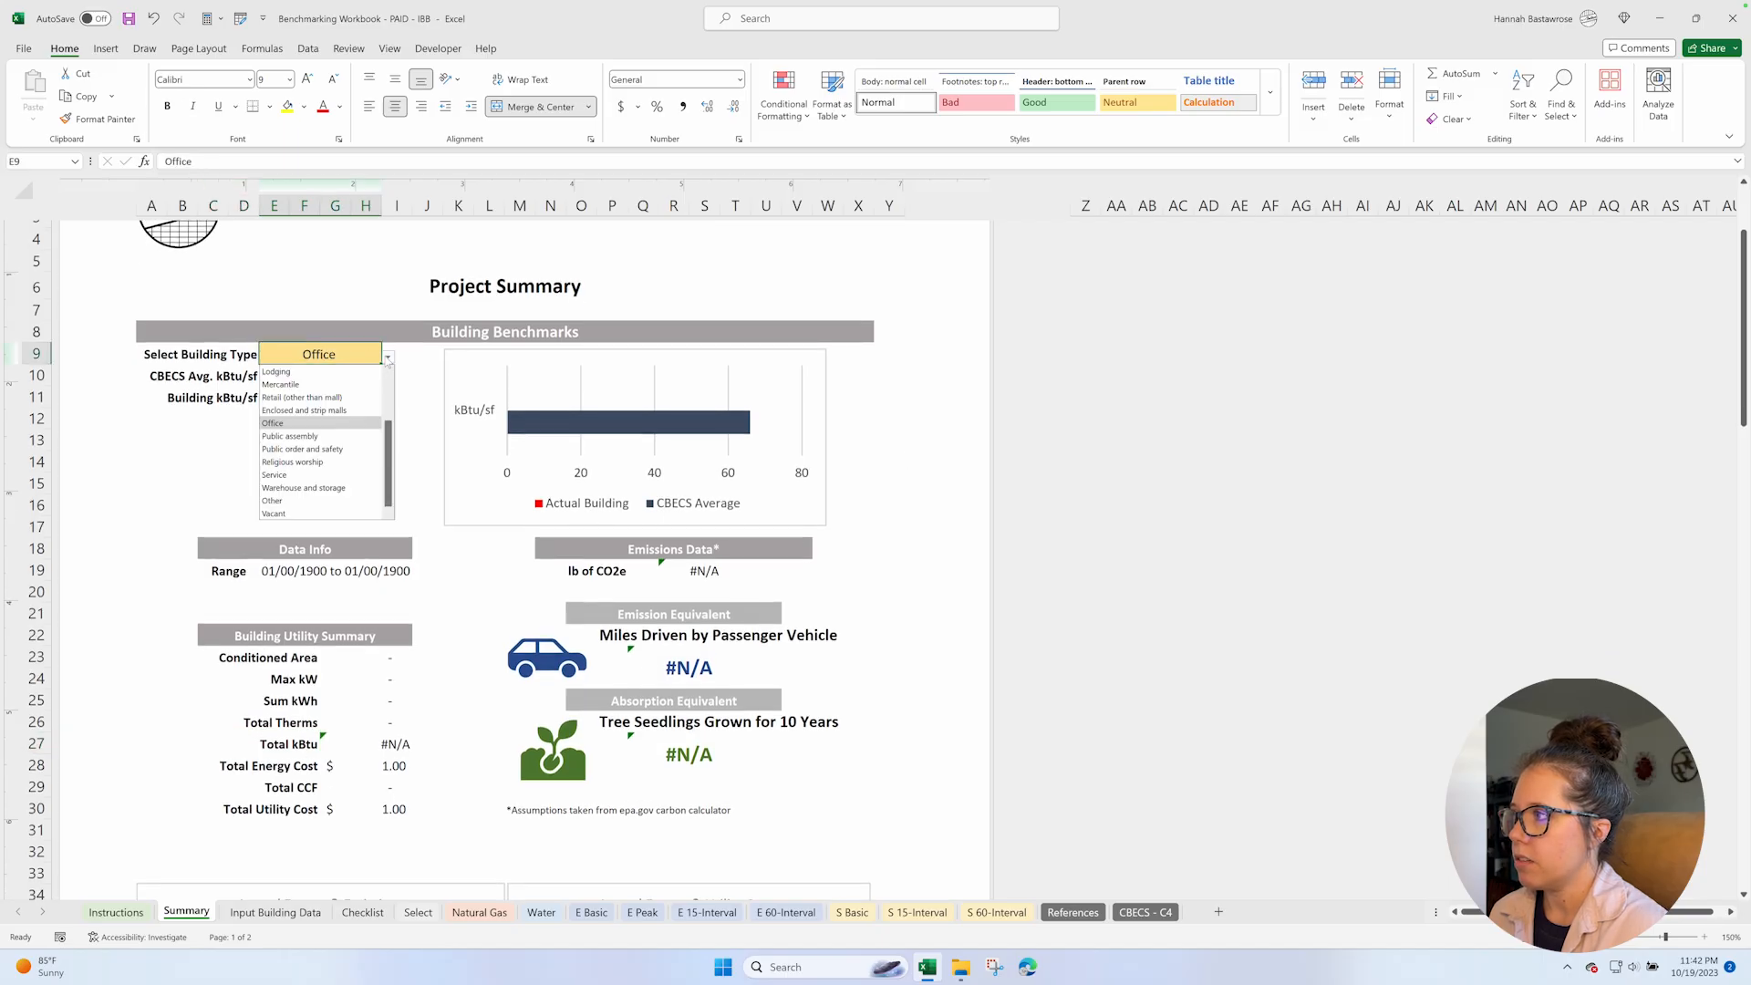
pyautogui.click(409, 447)
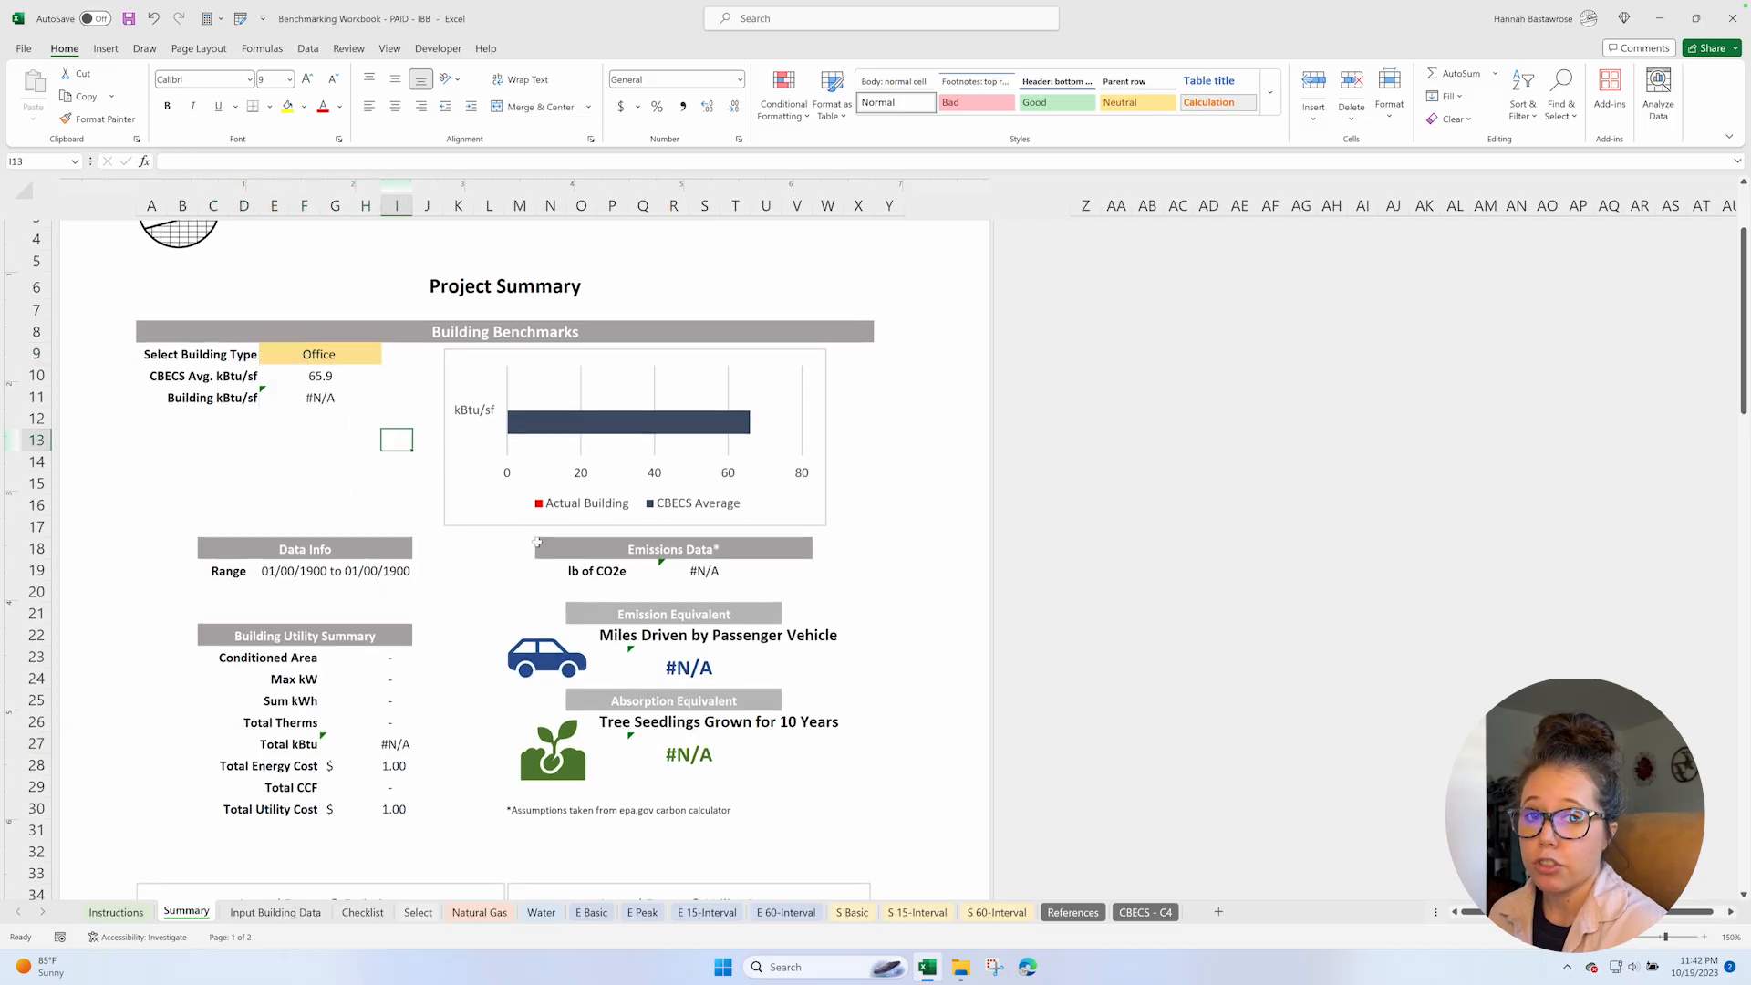
# Examine the Summary sheet's building utility summary, emission equivalents, annual charts, and the electricity, solar, natural gas and water charts.
pyautogui.scroll(-4, 539, 544)
pyautogui.scroll(-2, 539, 545)
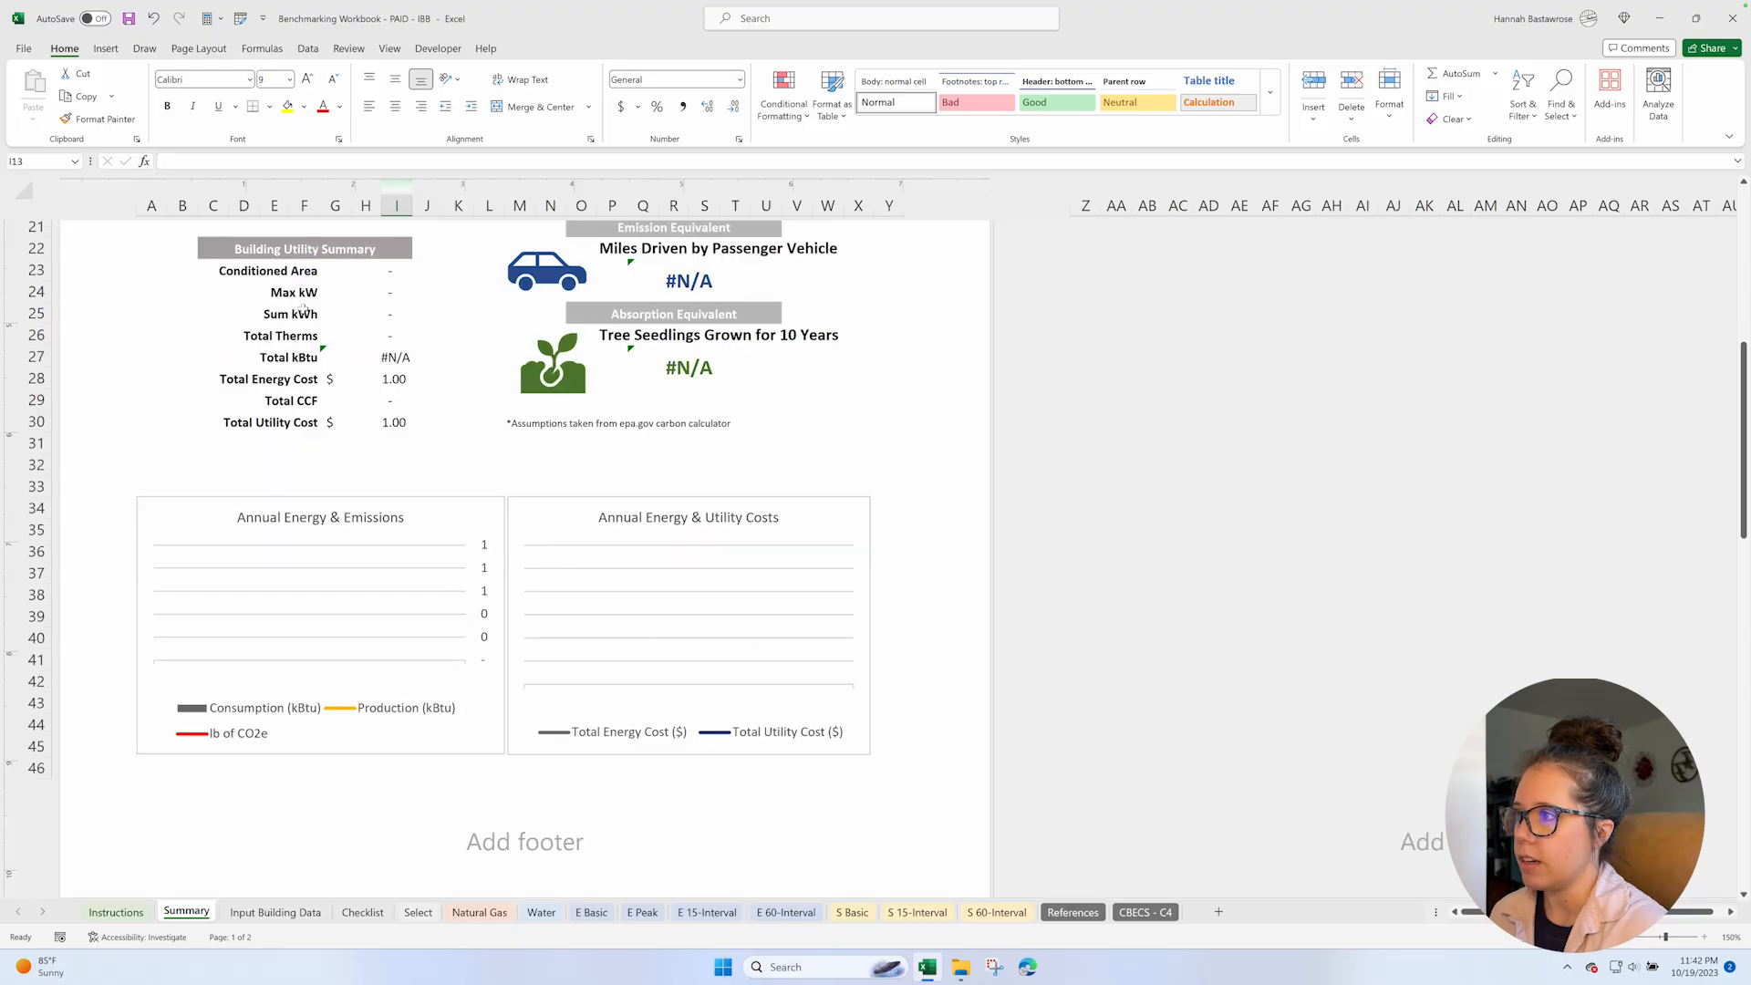
pyautogui.scroll(1, 301, 306)
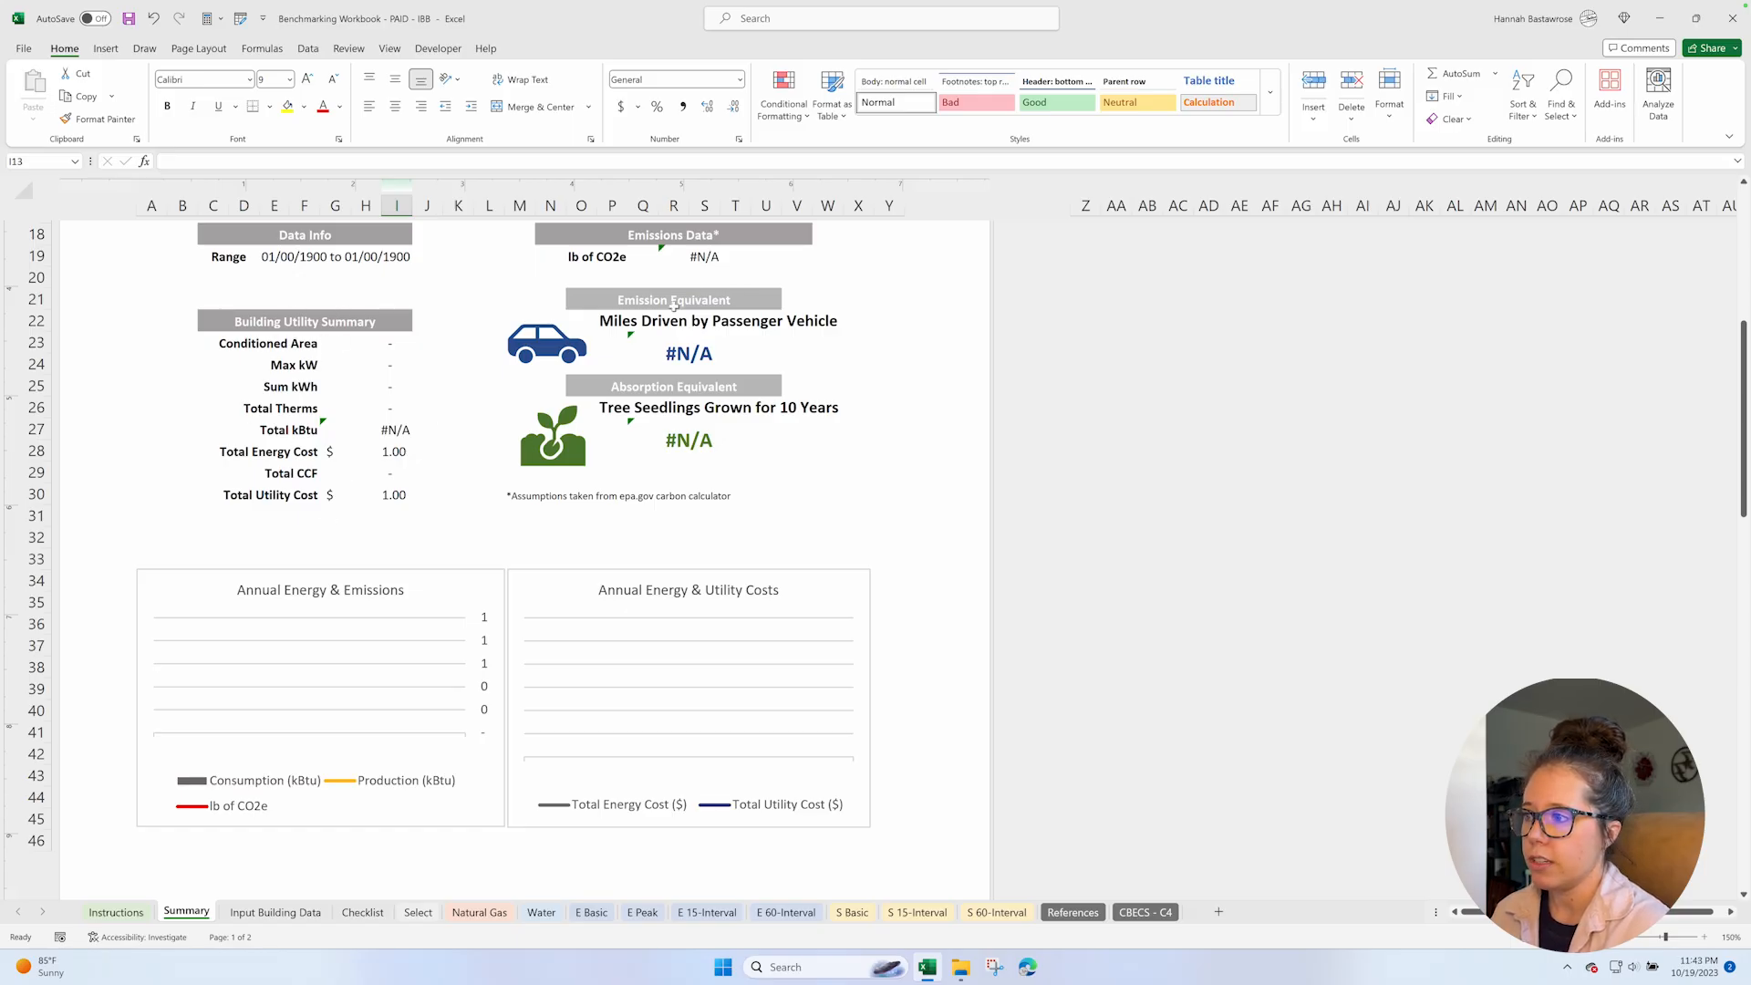
pyautogui.scroll(1, 638, 292)
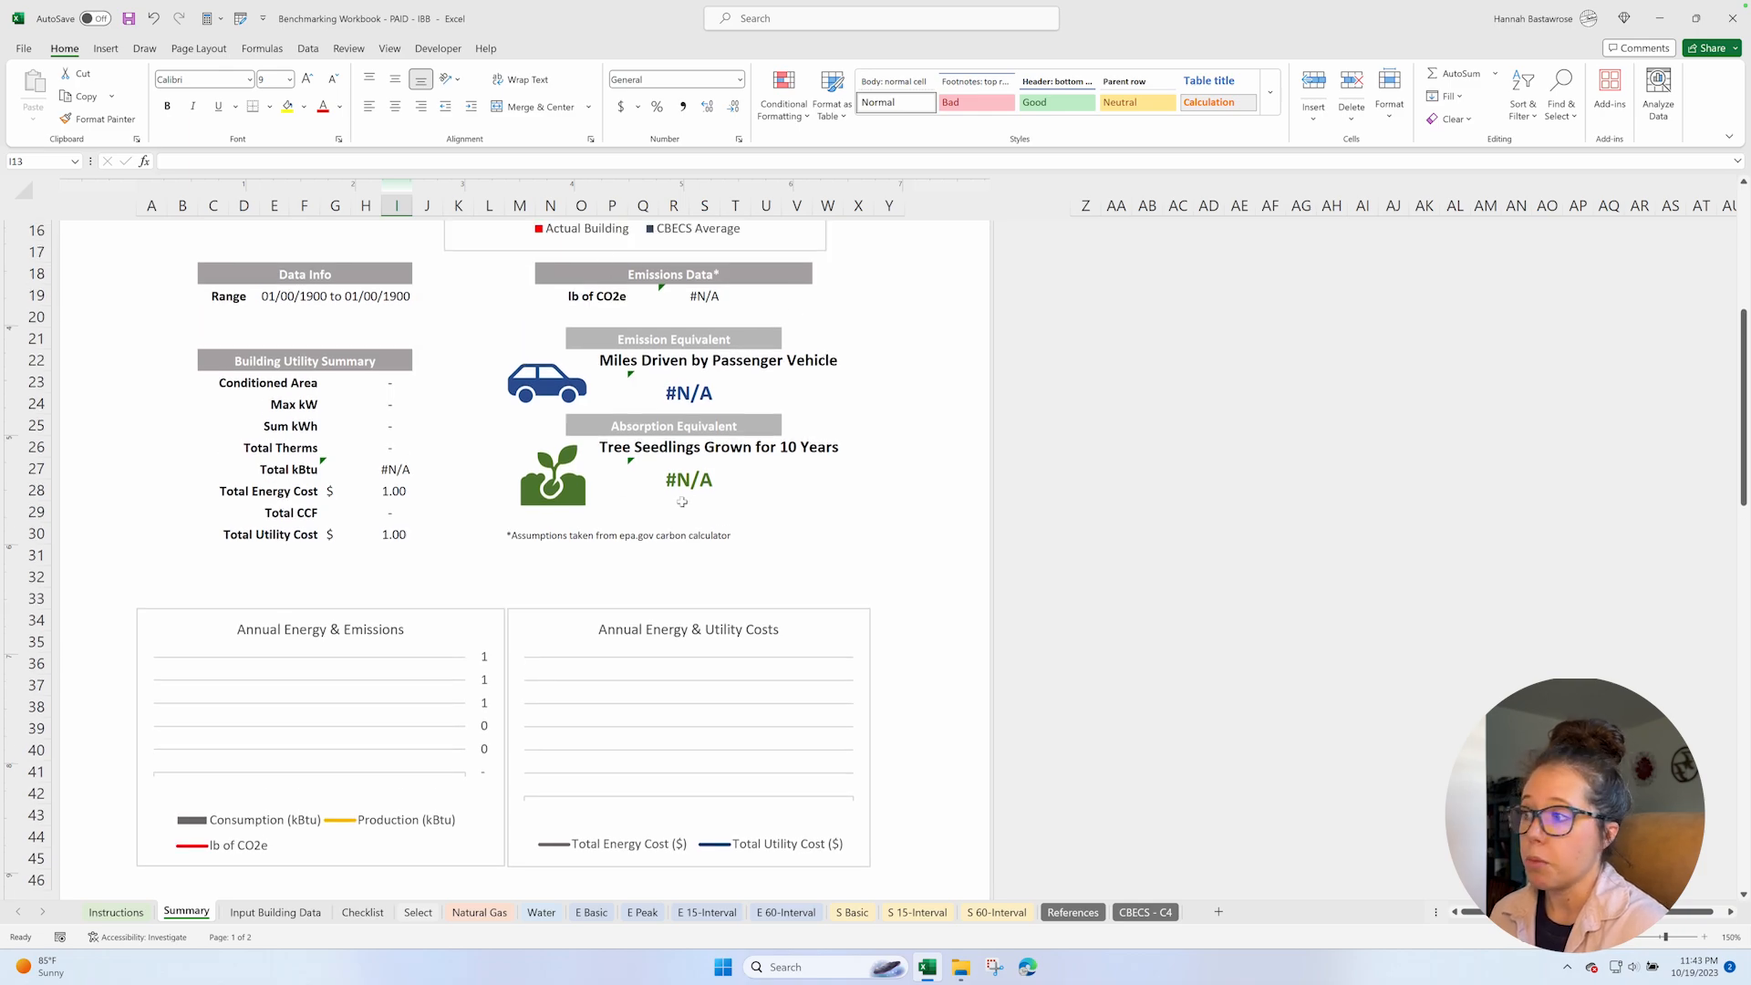
pyautogui.scroll(-4, 656, 520)
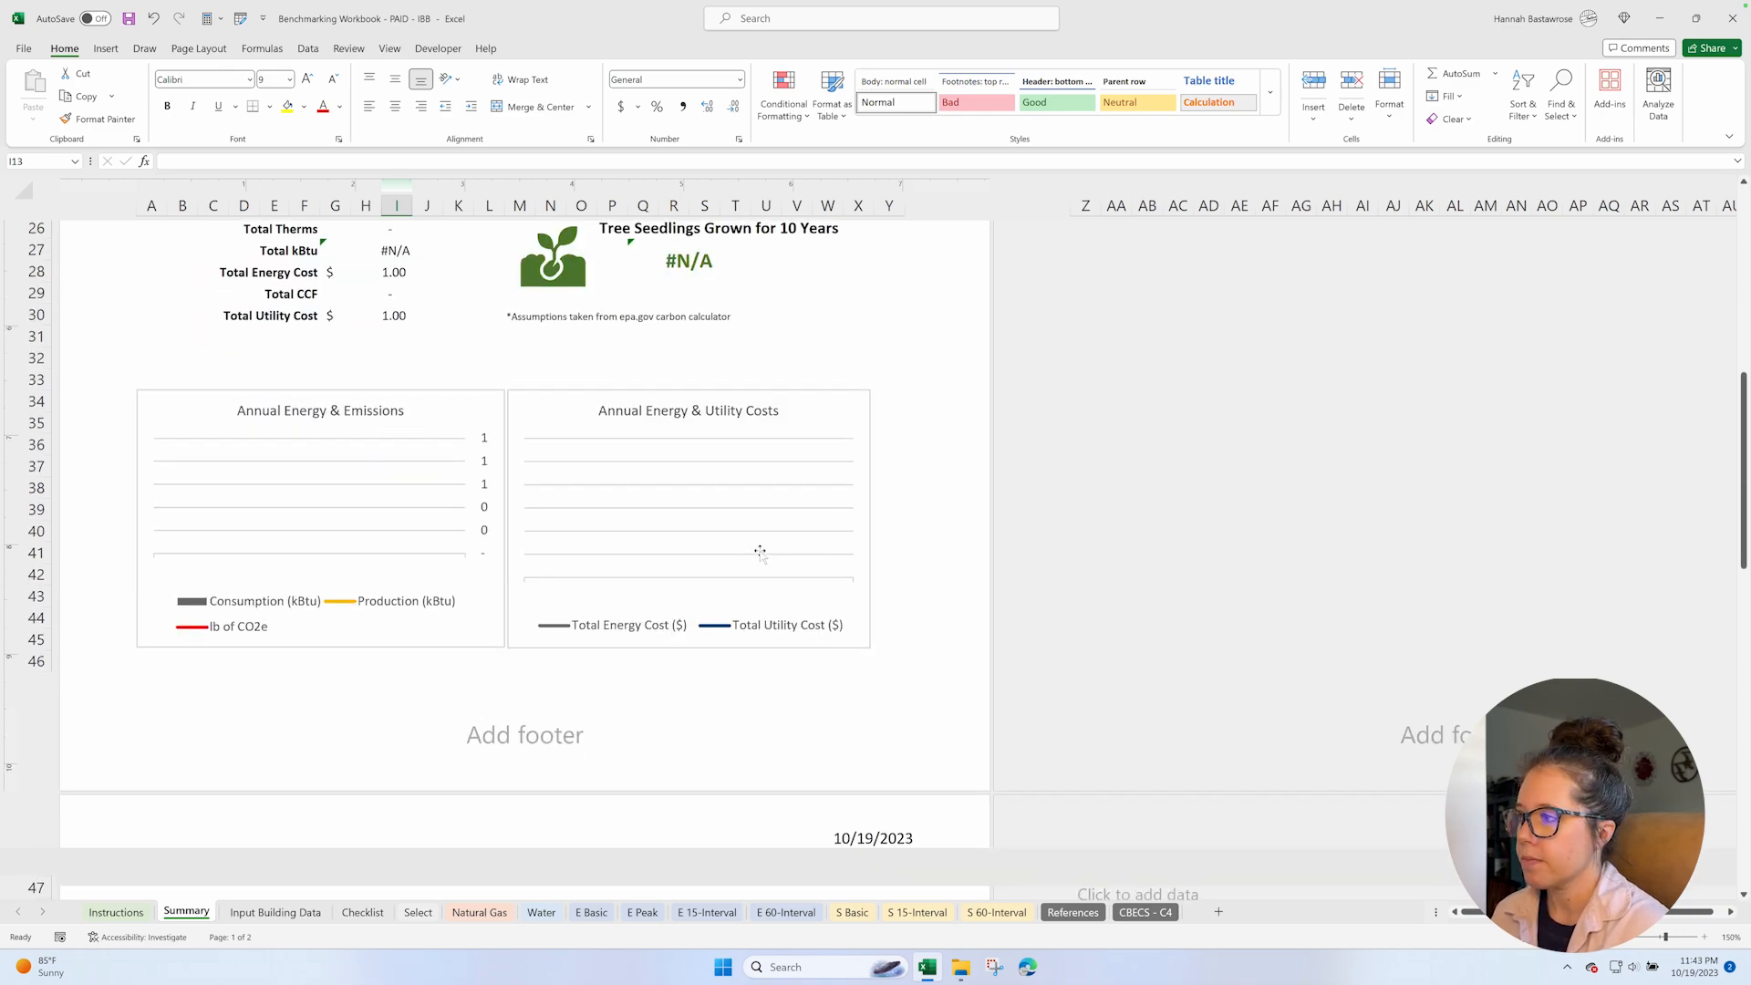
pyautogui.scroll(-6, 638, 638)
pyautogui.scroll(-5, 605, 682)
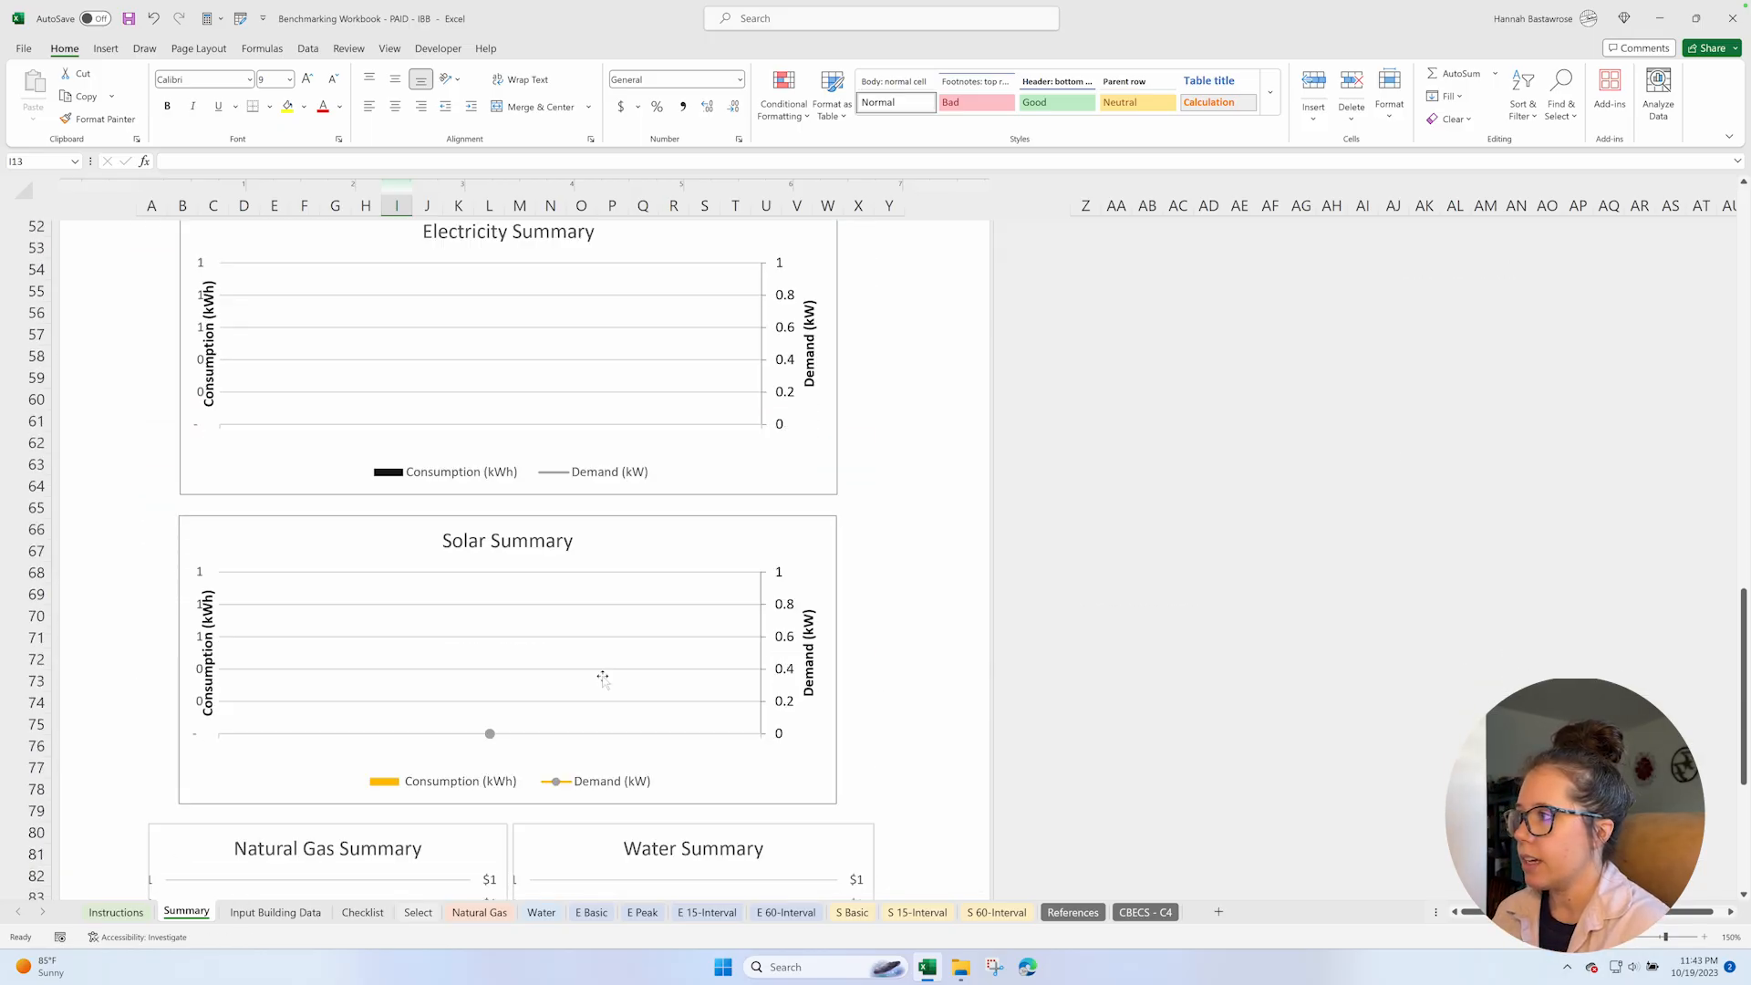
pyautogui.scroll(-3, 603, 676)
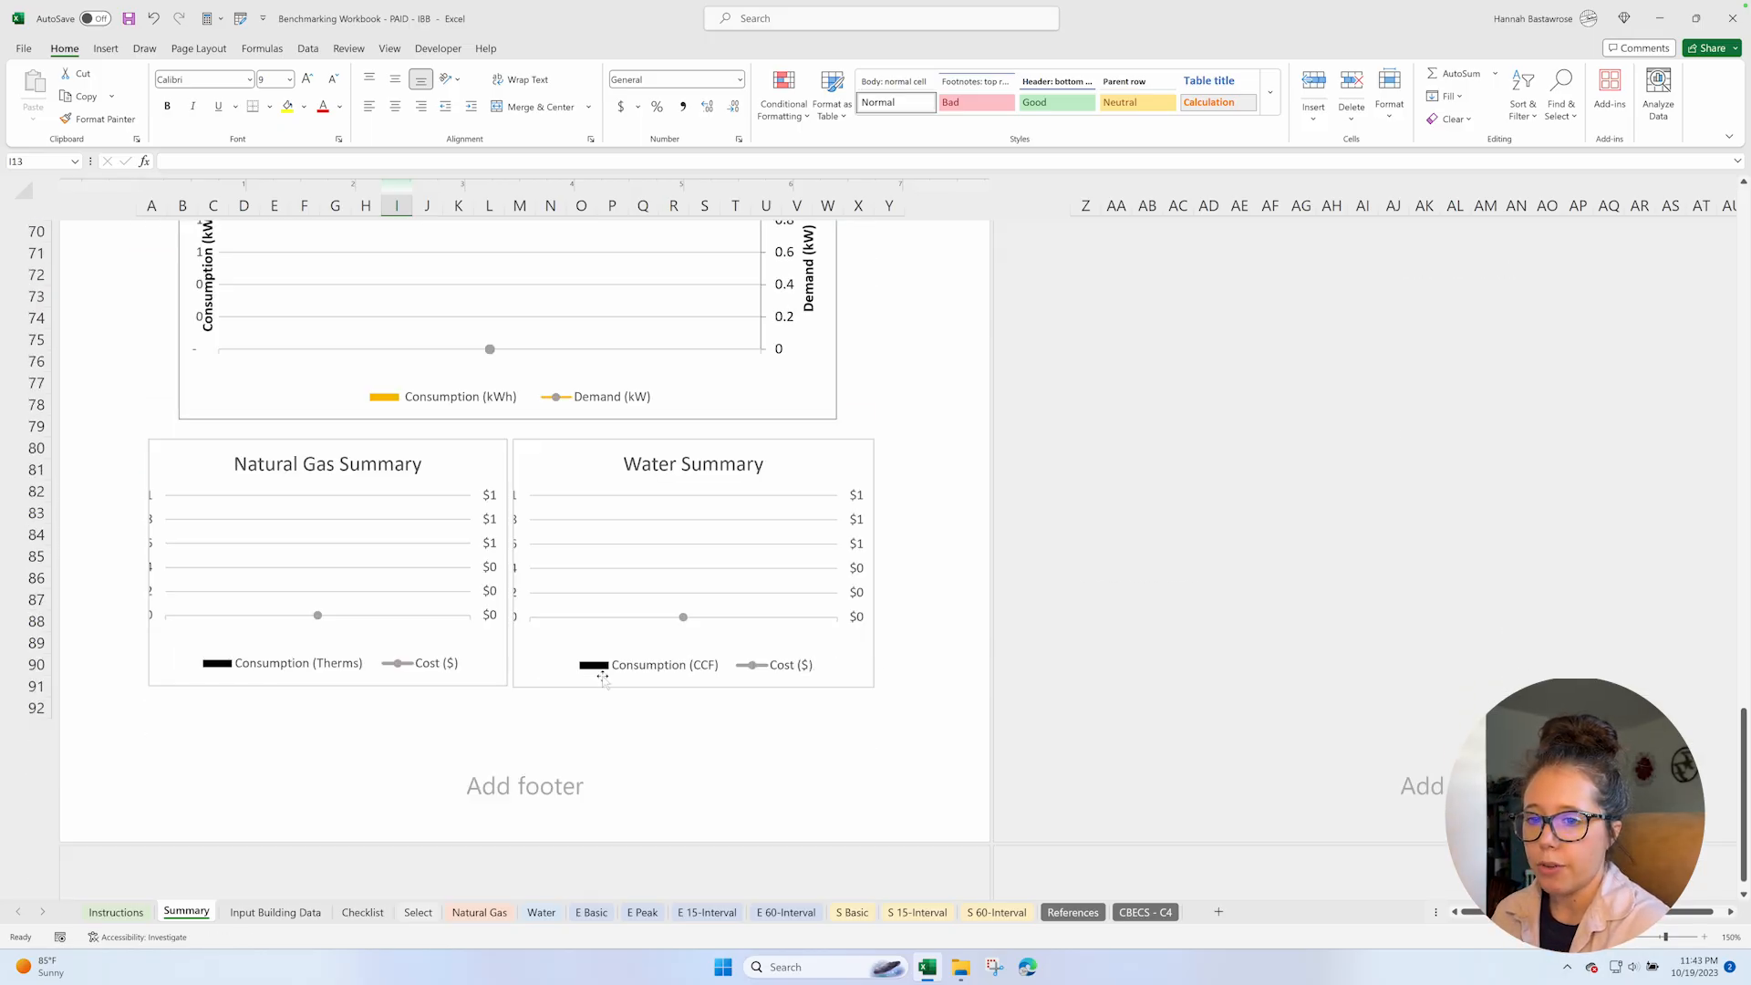
# Open the Input Building Data sheet and examine the General Info section of the Building Information Collection Form.
pyautogui.click(253, 913)
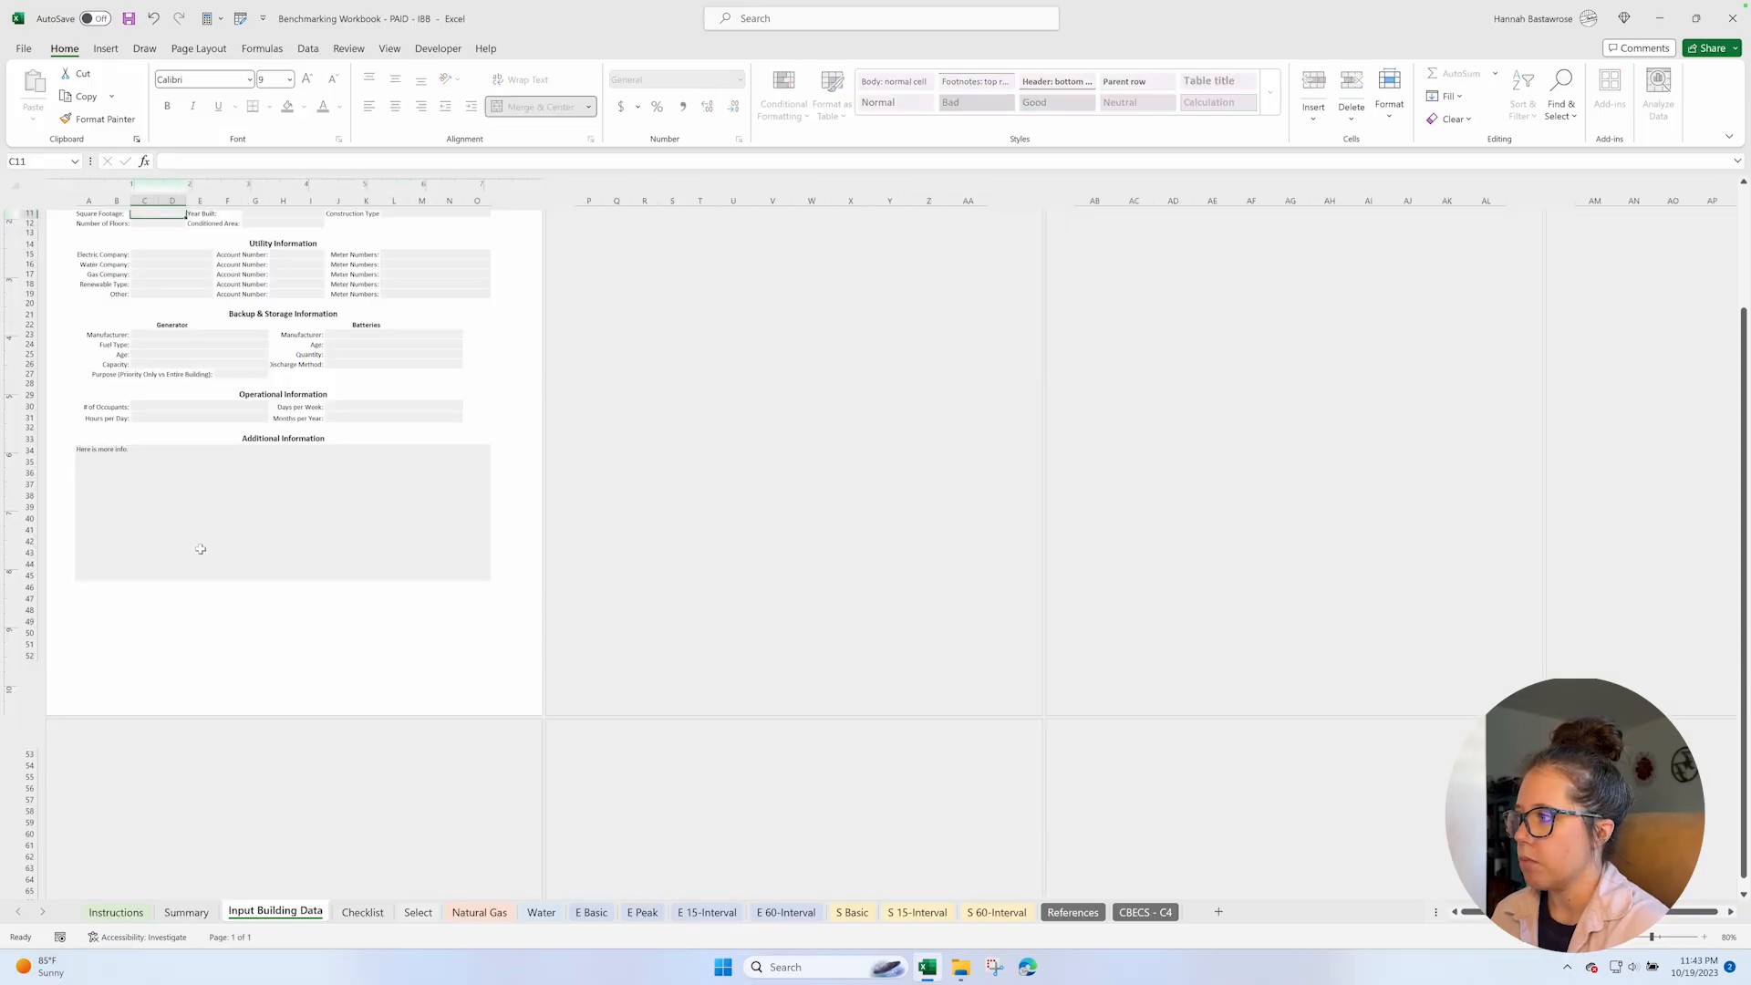
pyautogui.scroll(3, 200, 549)
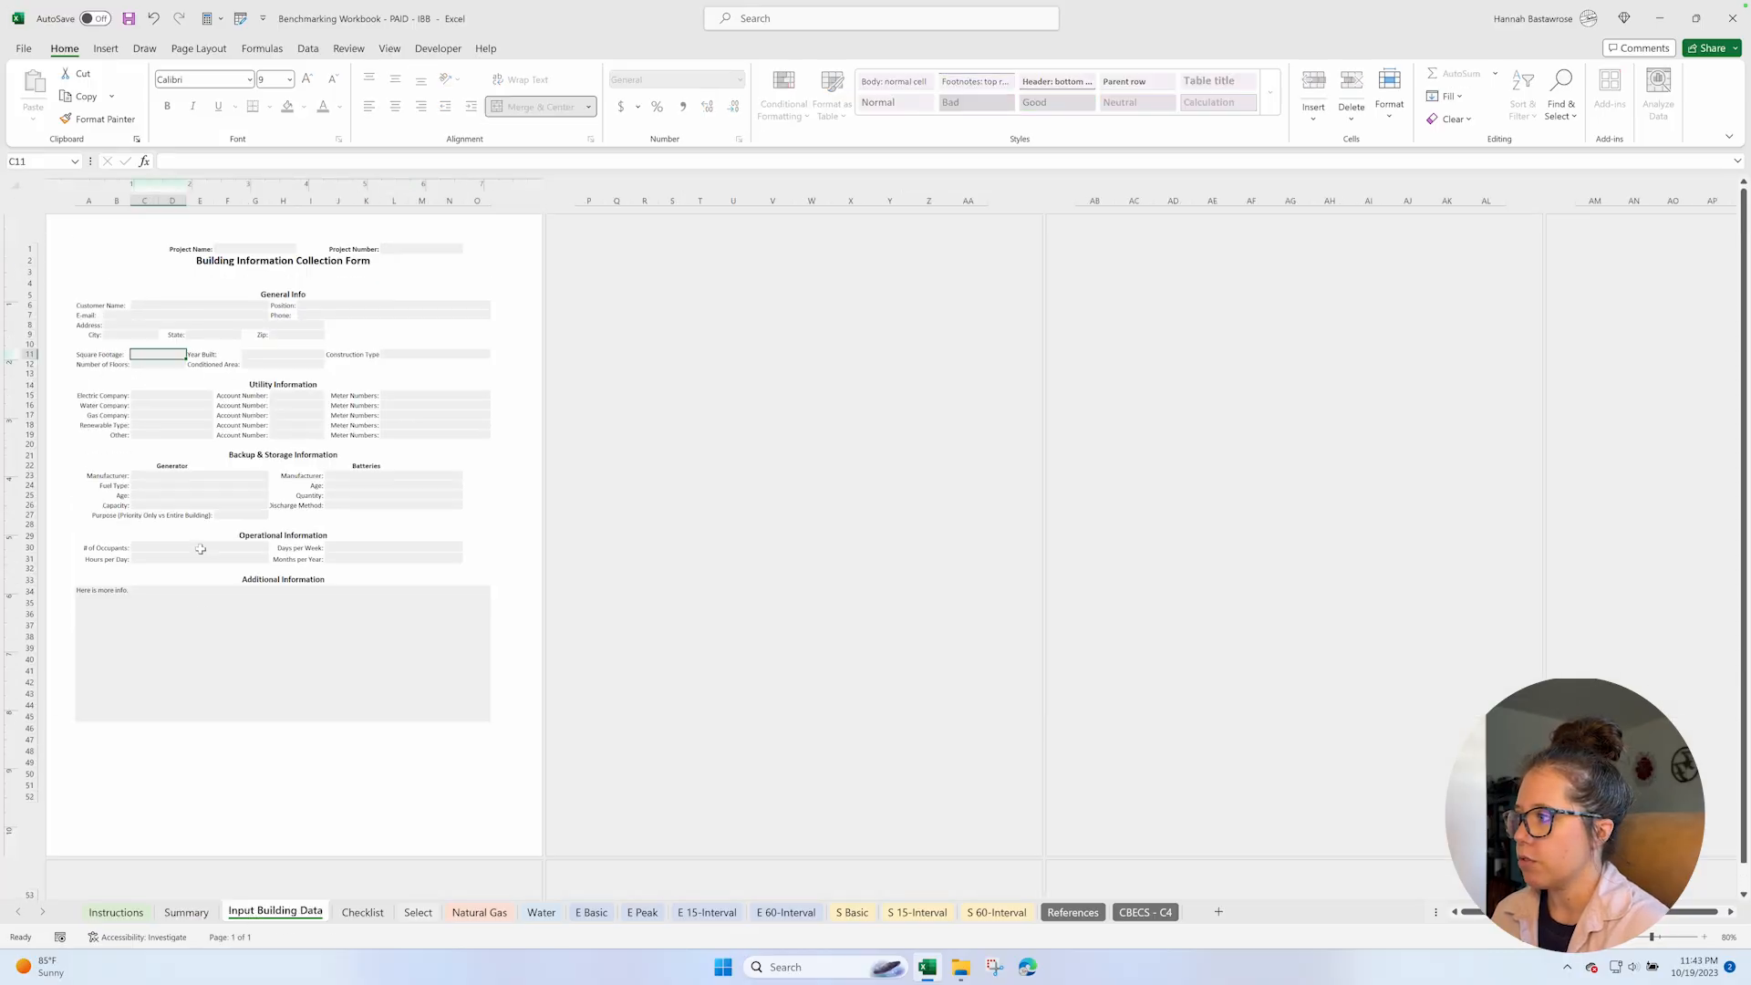
pyautogui.click(1704, 937)
pyautogui.click(1705, 938)
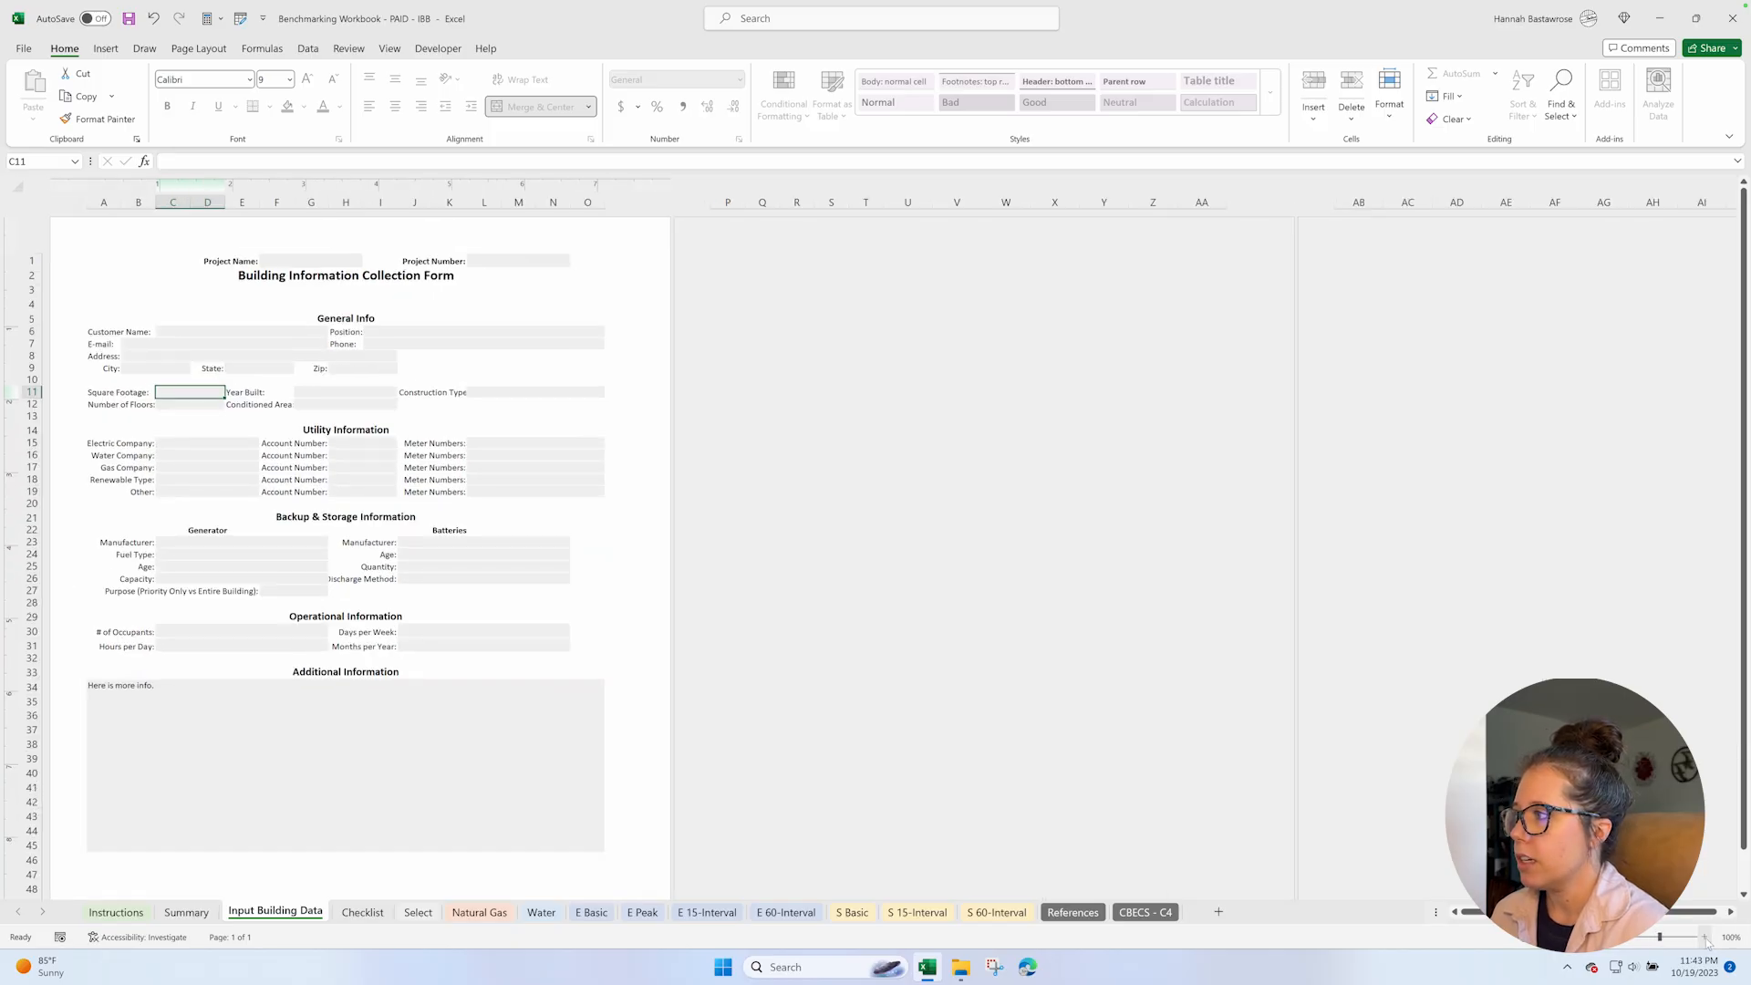
pyautogui.click(1705, 938)
pyautogui.click(1704, 938)
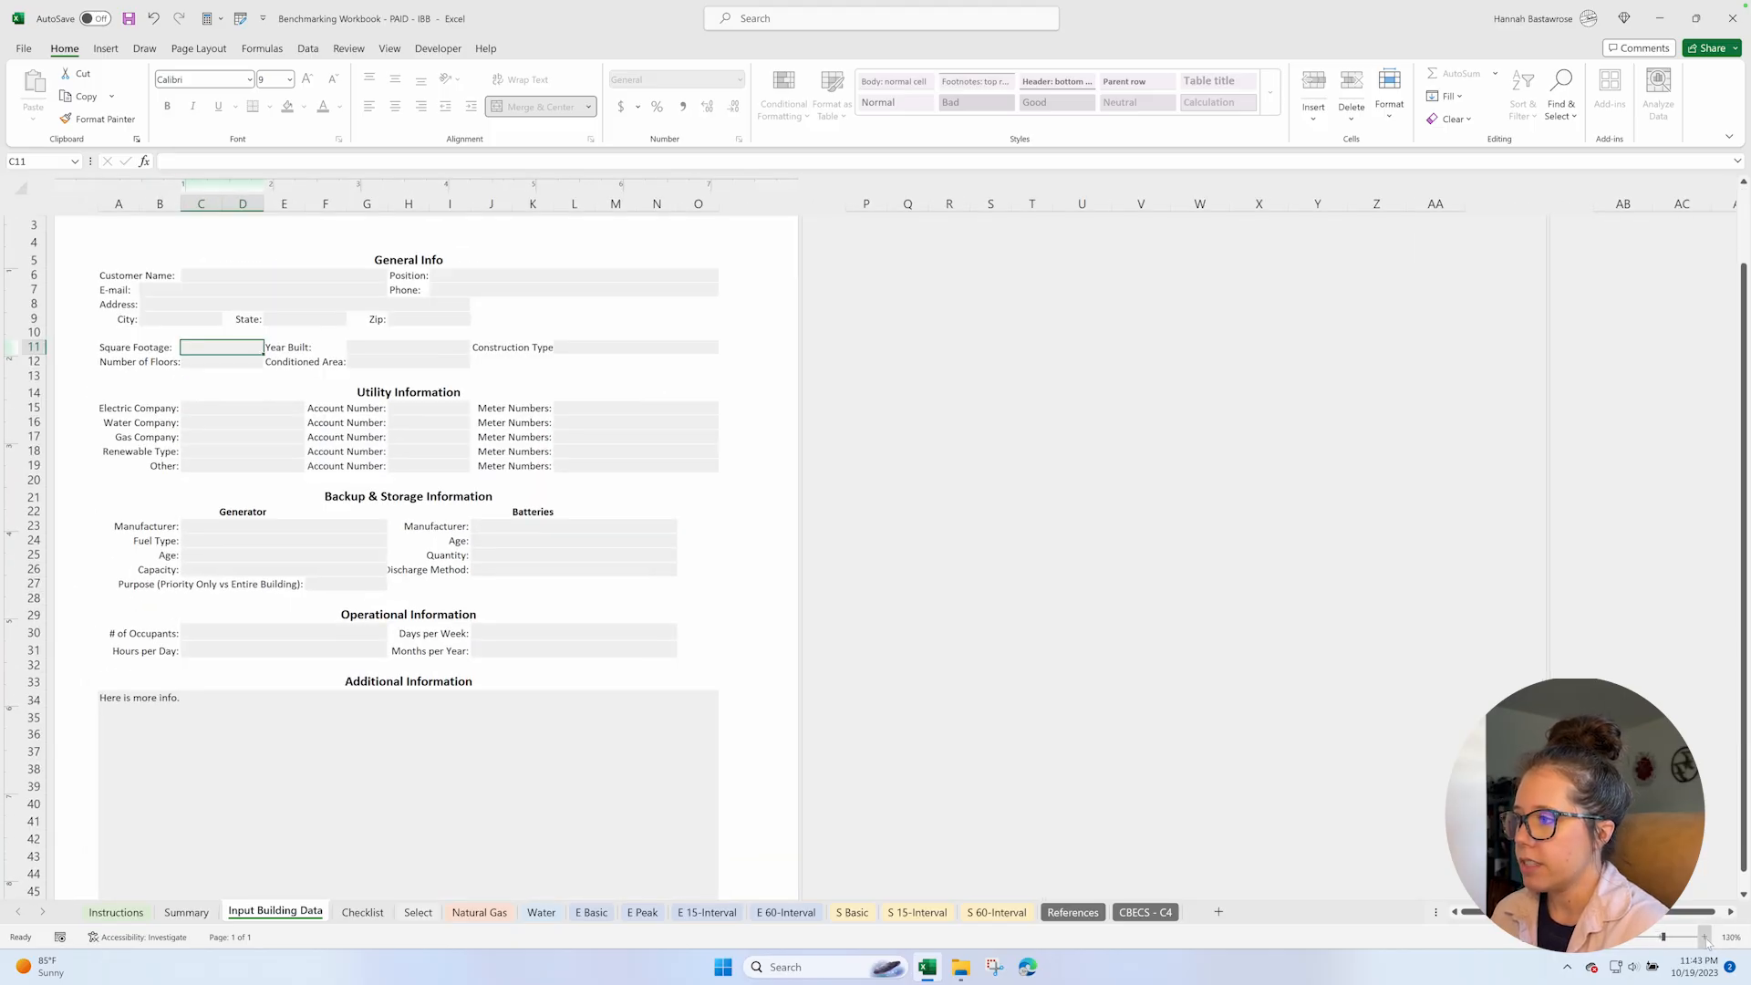
pyautogui.click(1704, 938)
pyautogui.click(1705, 938)
pyautogui.click(1705, 937)
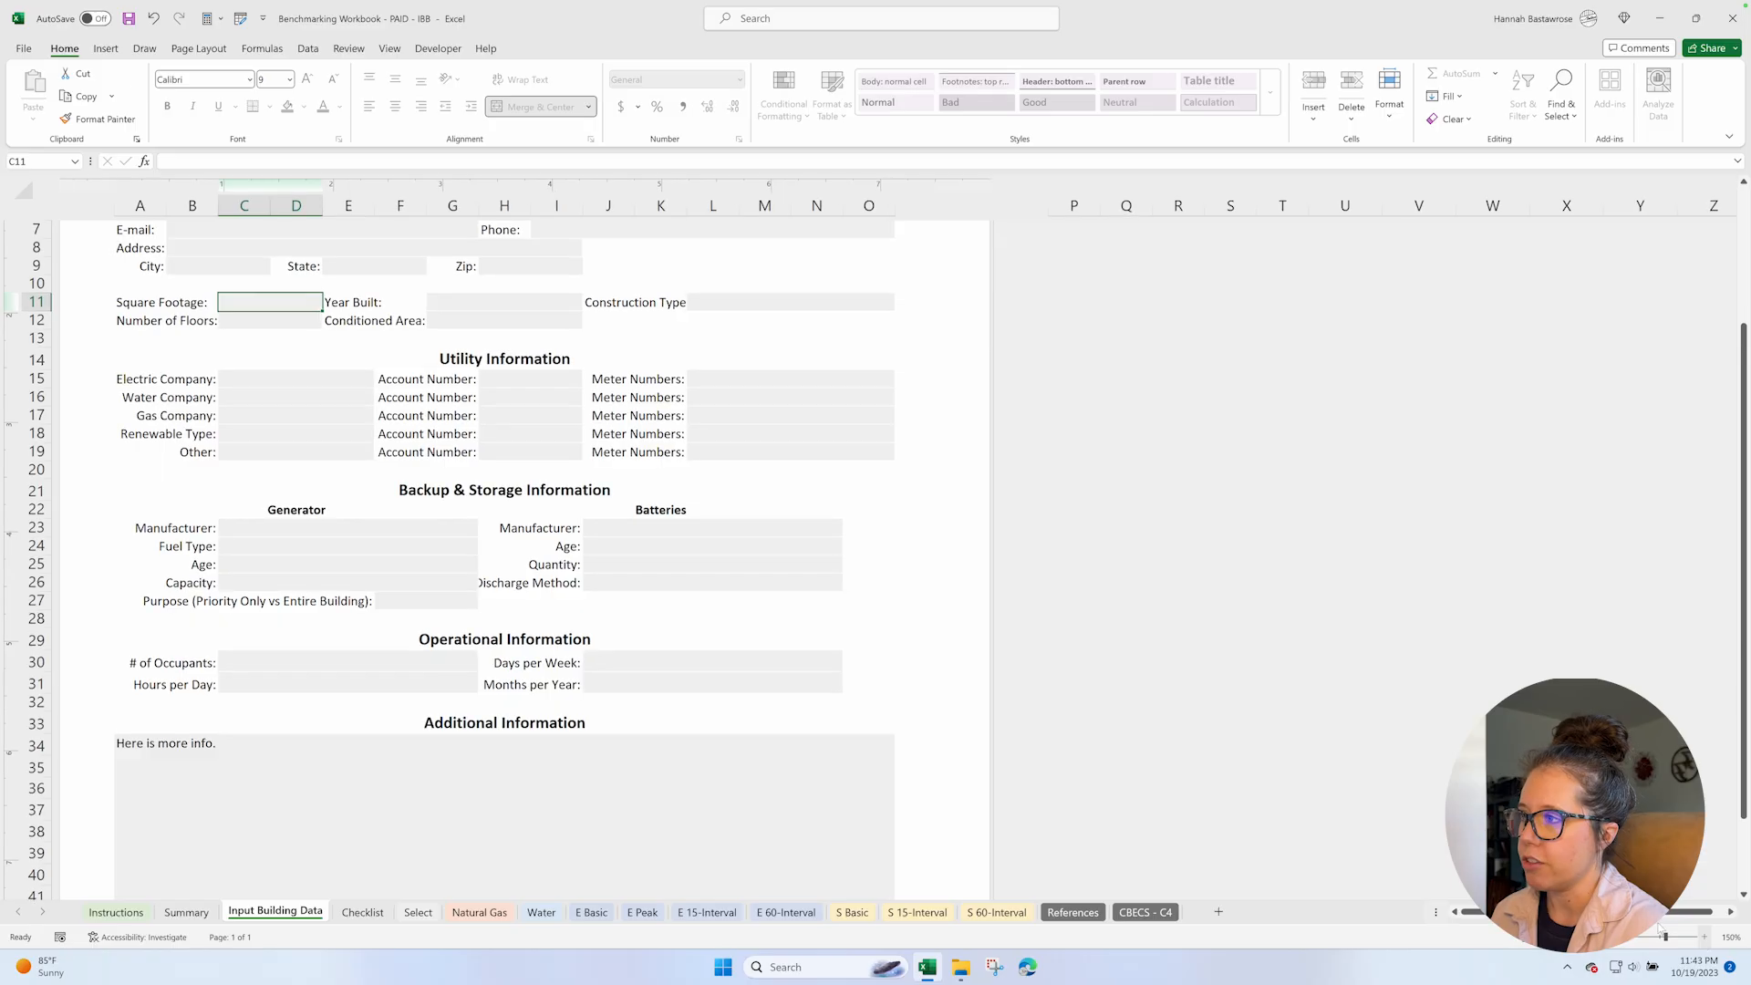
pyautogui.scroll(2, 728, 586)
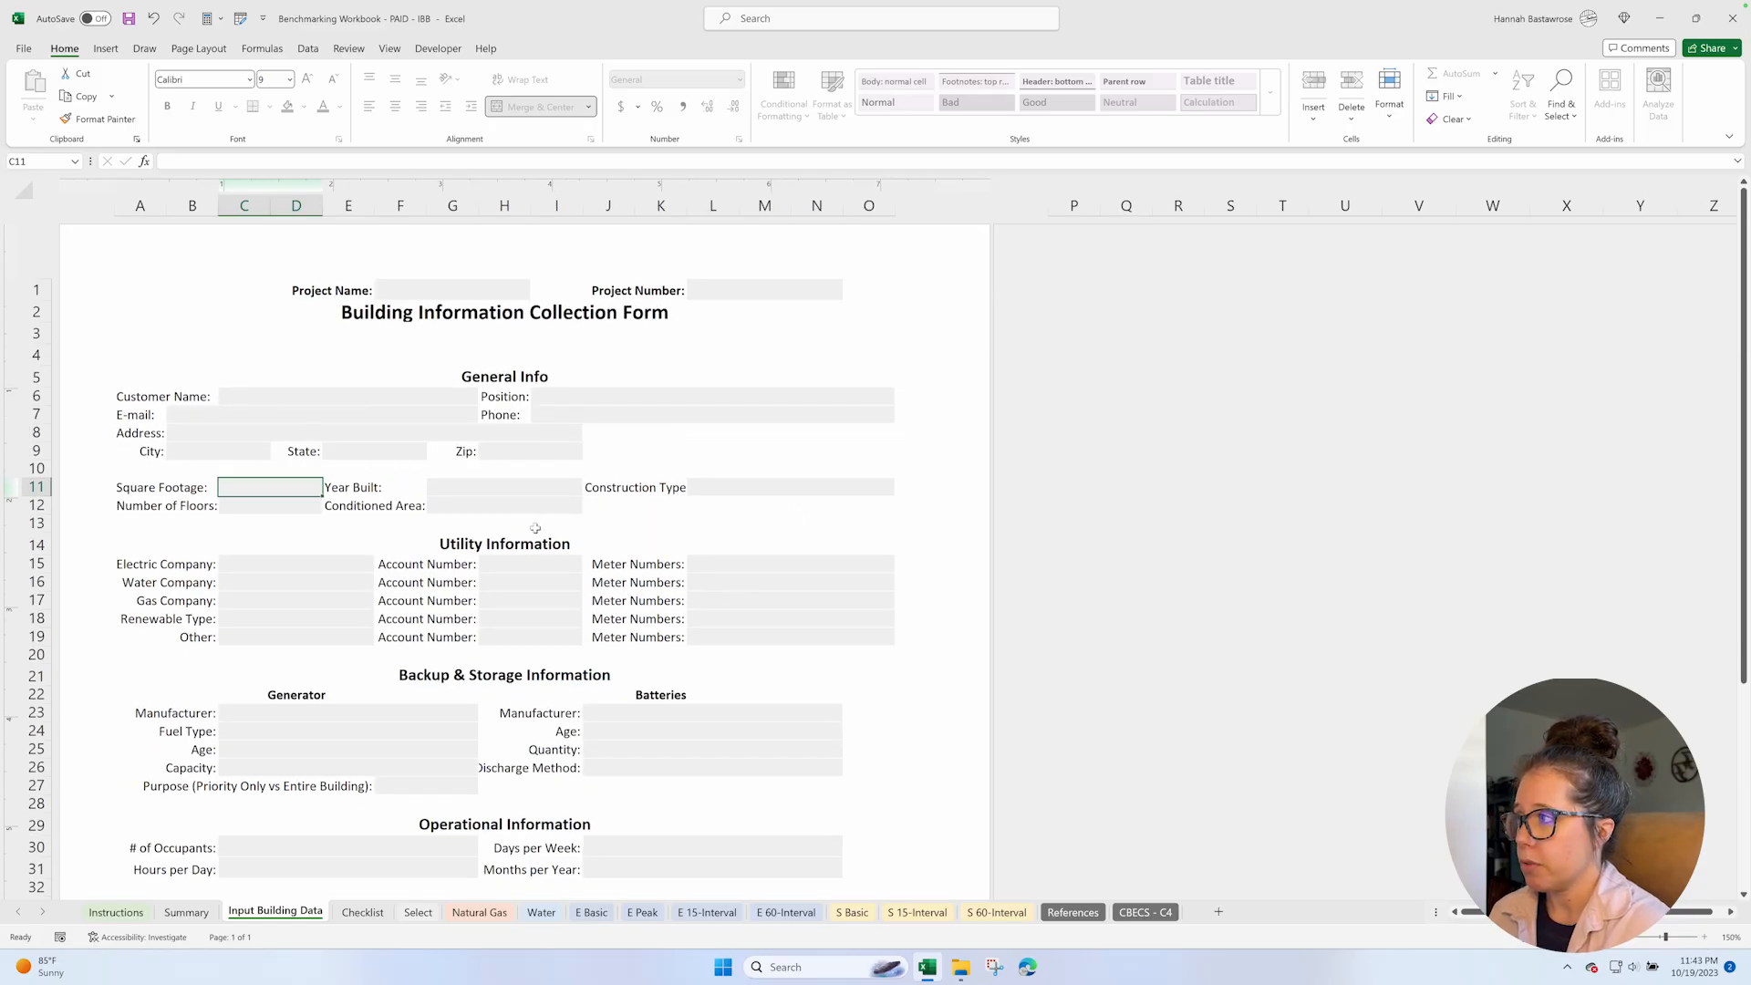
# Review the form's utility, backup and storage, operational and additional information sections.
pyautogui.scroll(-3, 894, 707)
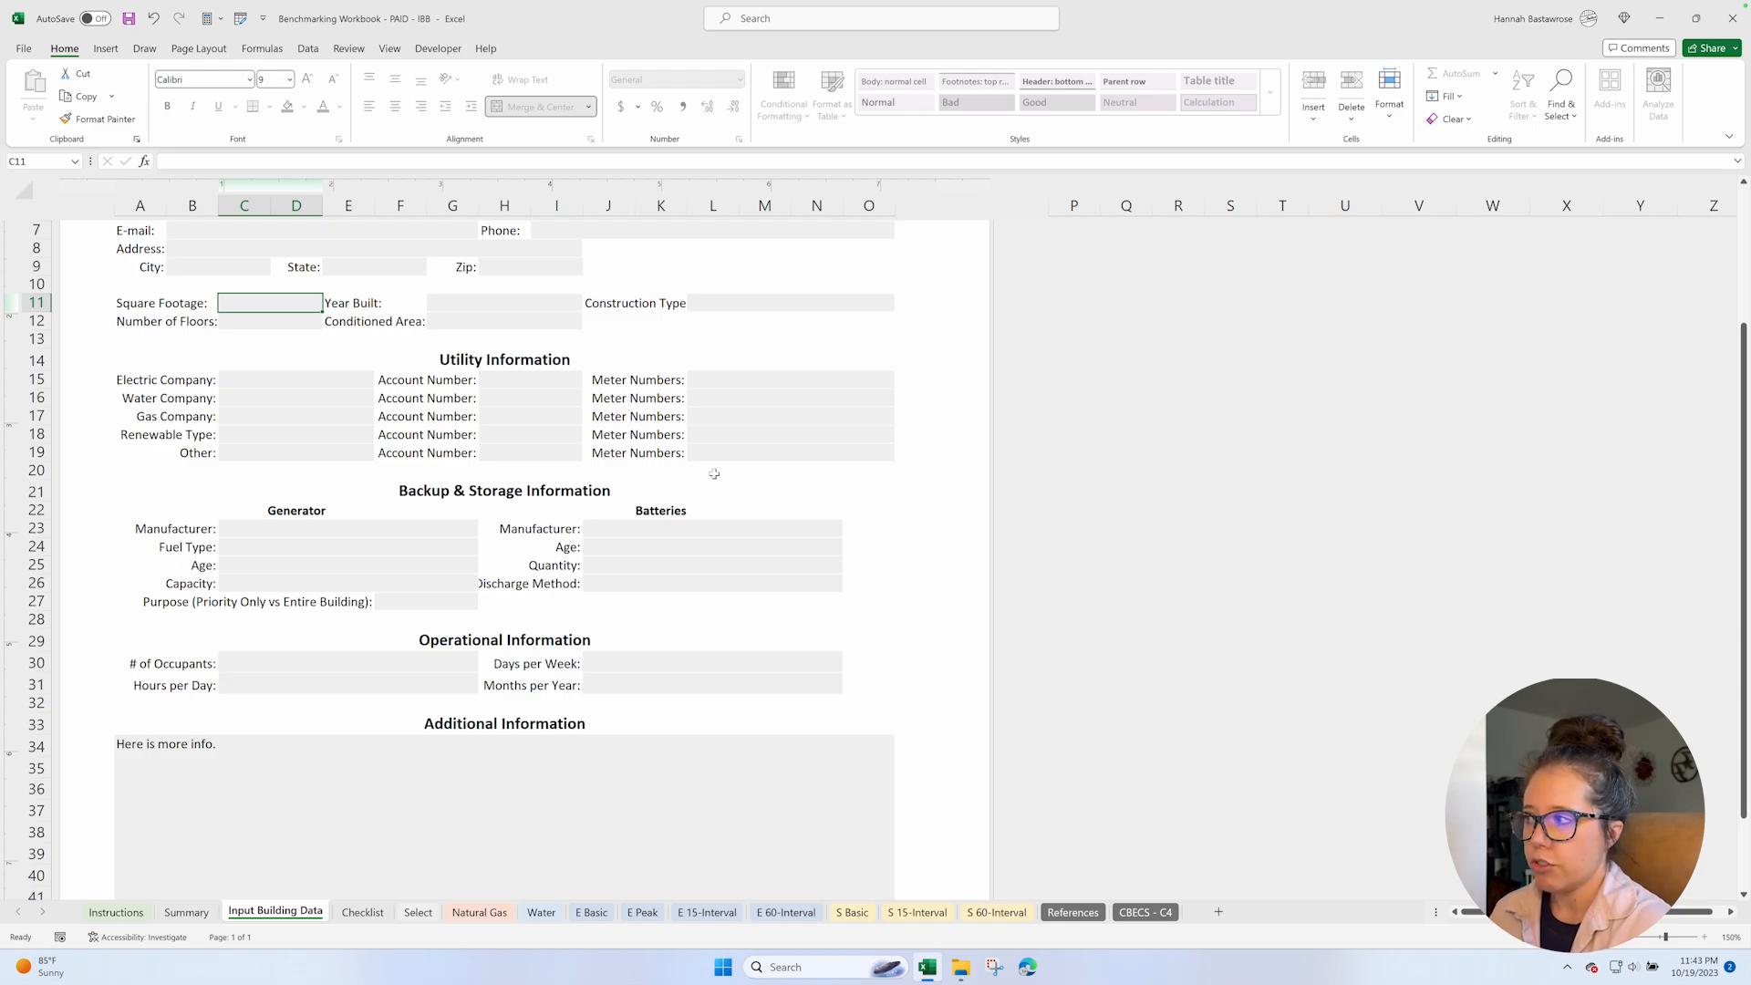
pyautogui.scroll(-3, 912, 572)
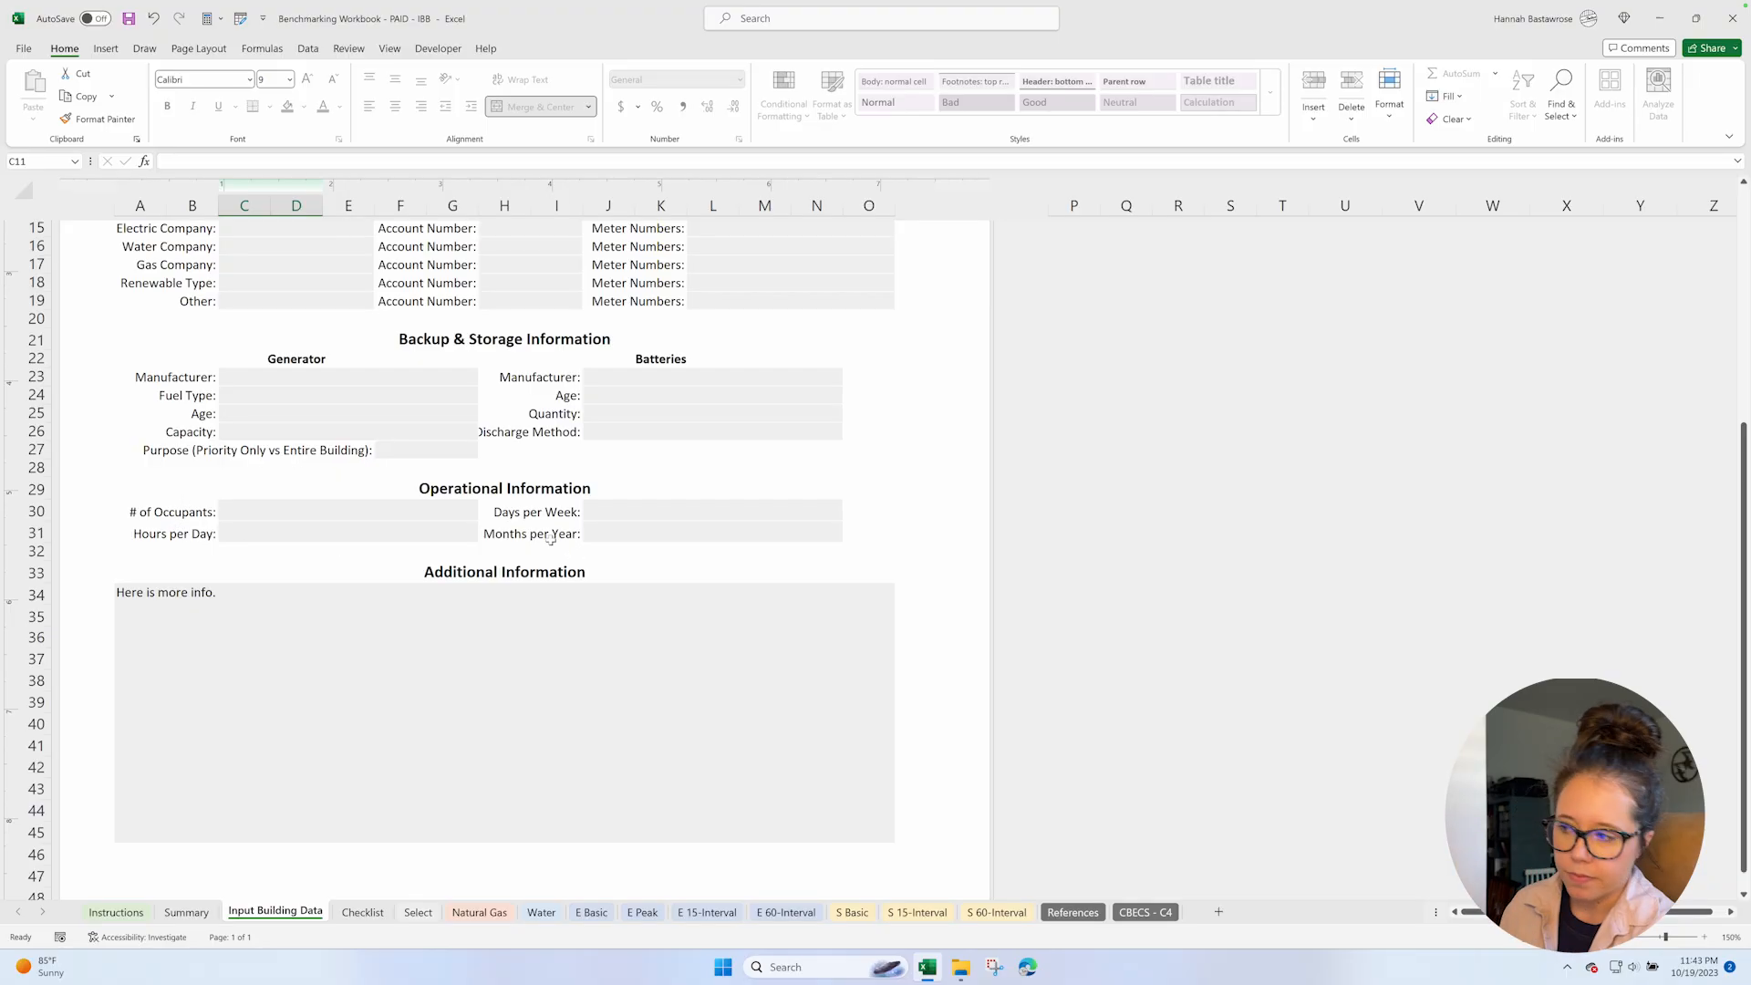
pyautogui.scroll(-1, 629, 575)
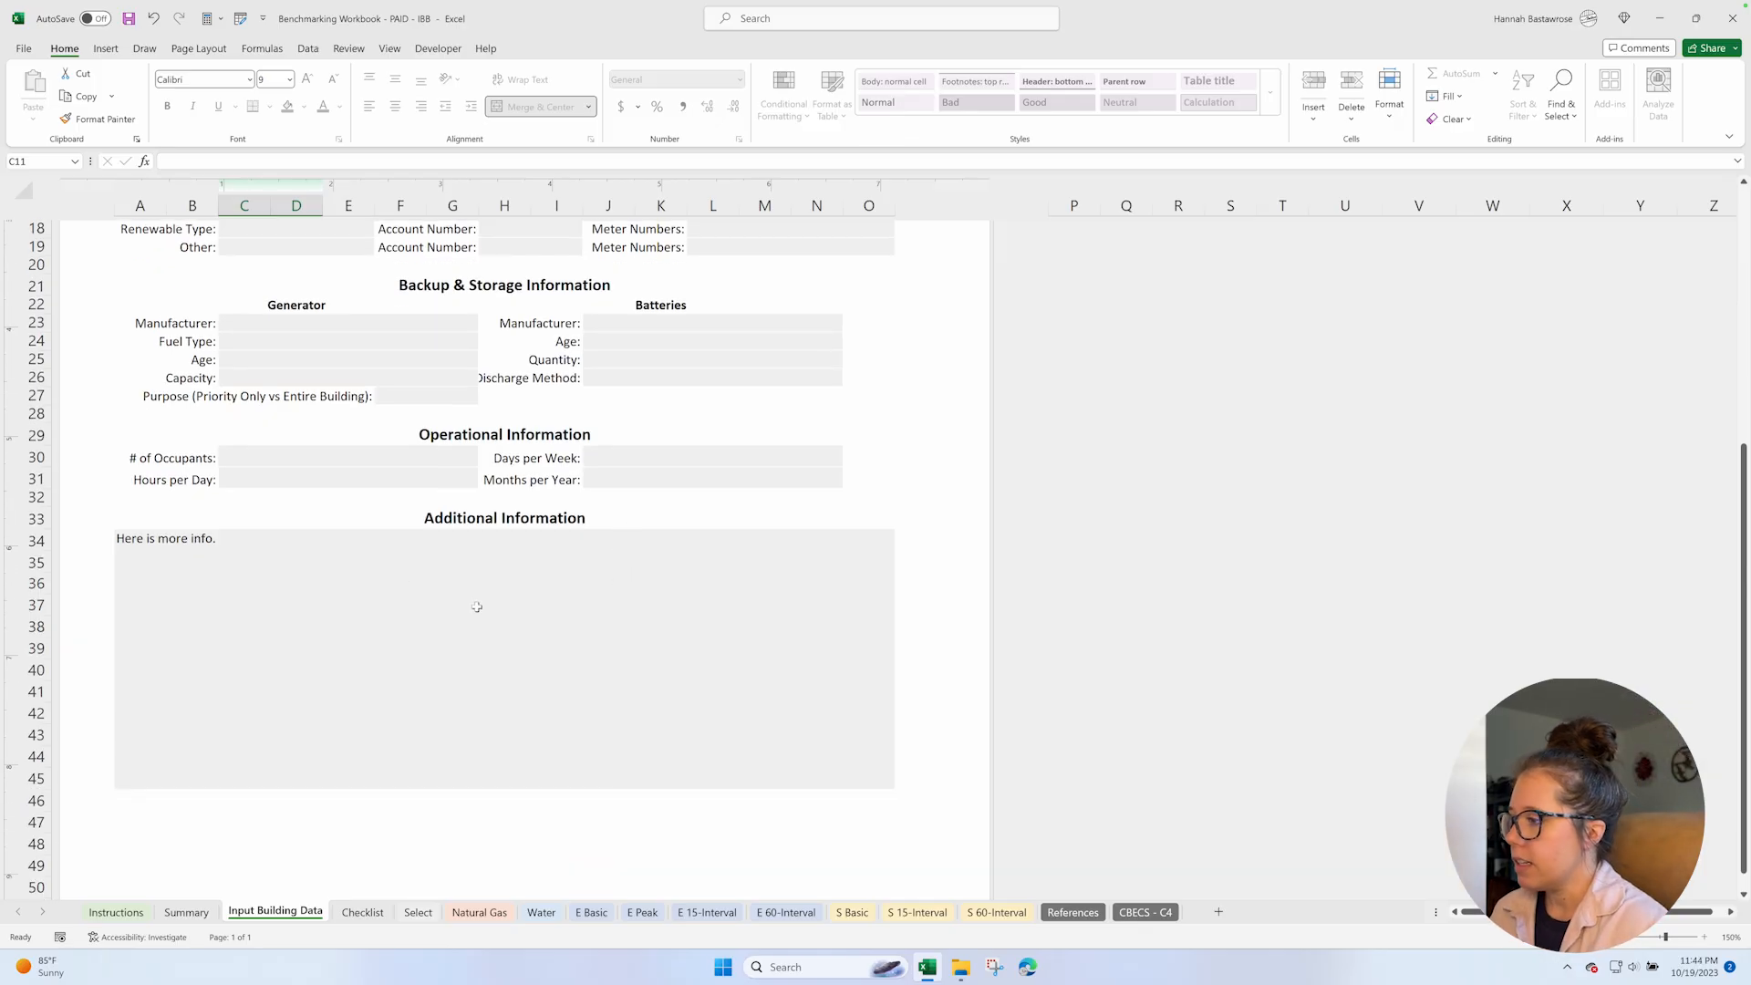
pyautogui.scroll(6, 476, 606)
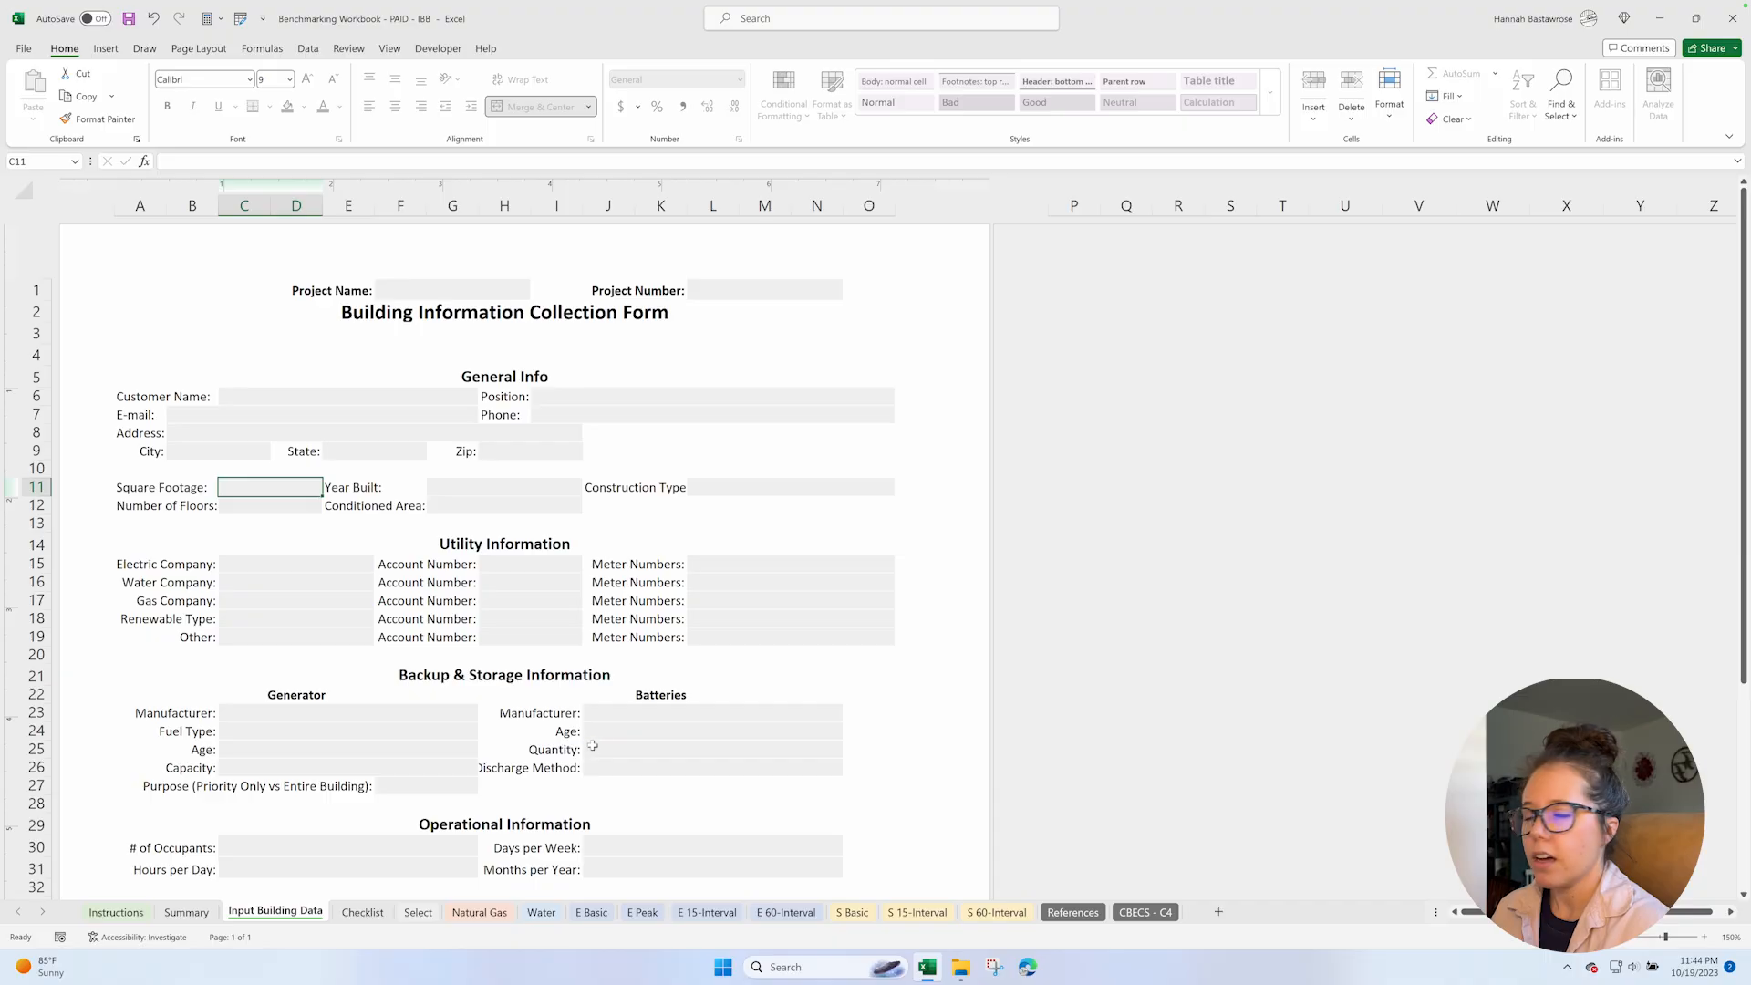
# Open the Checklist sheet and collapse the Utility, Lighting System and Chillers row groups.
pyautogui.click(377, 913)
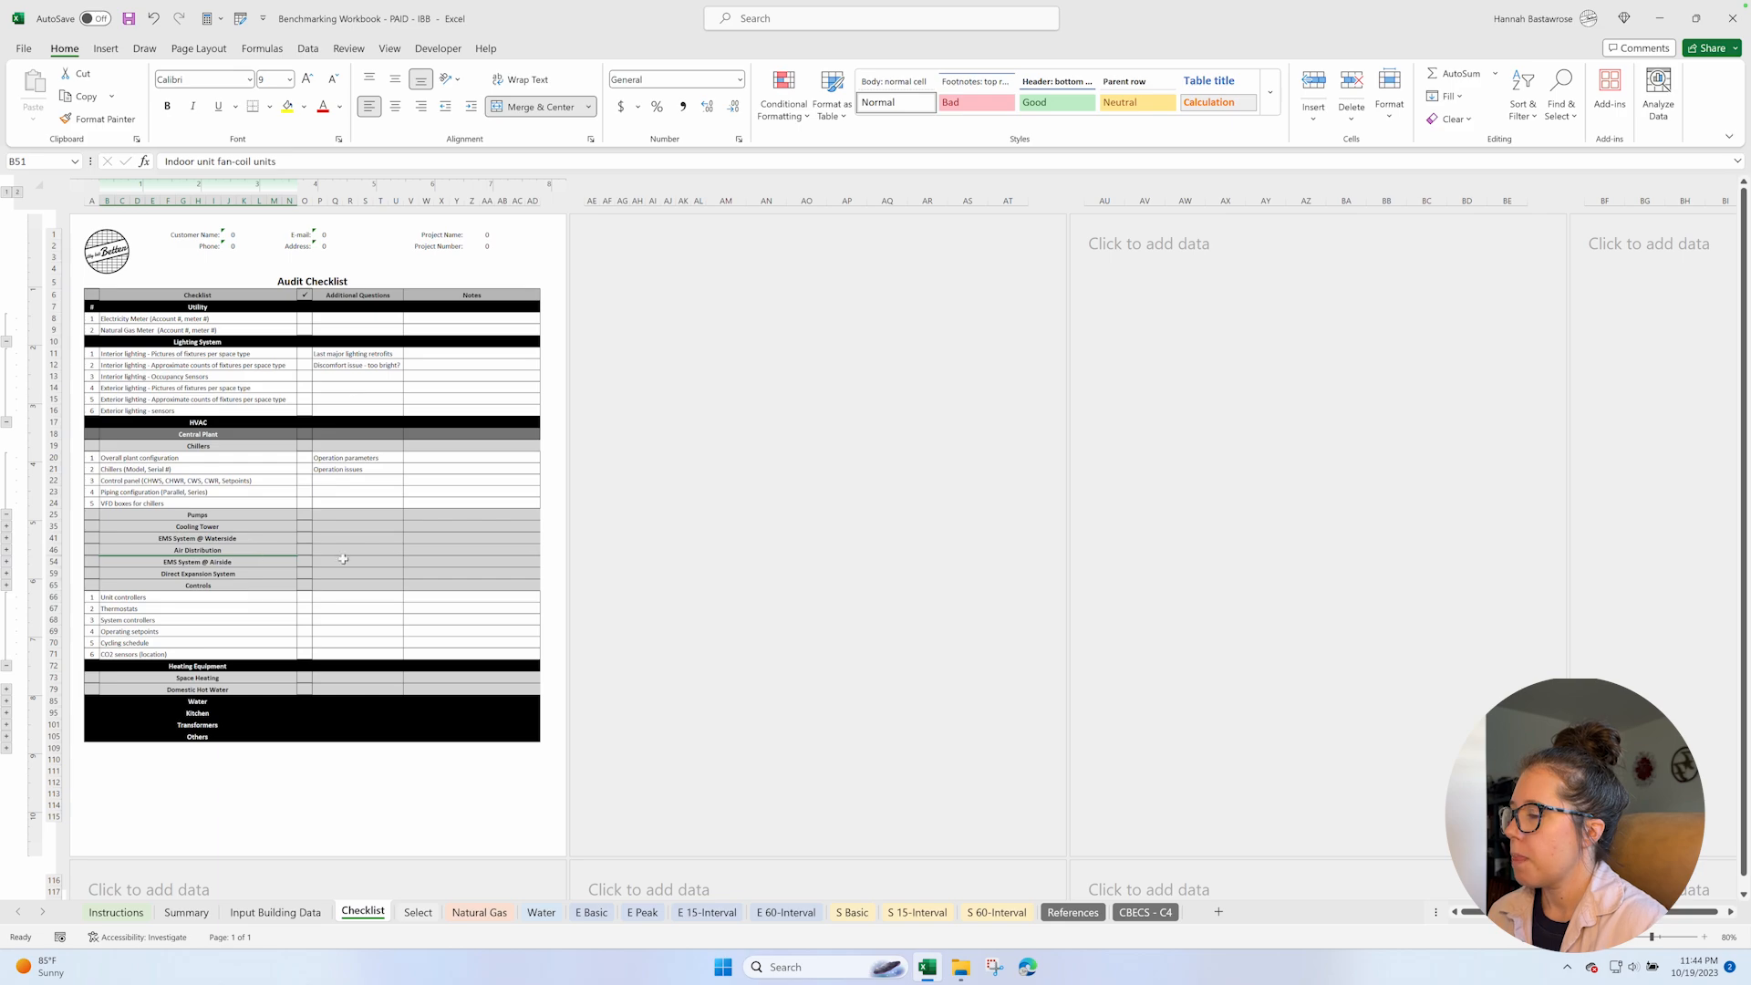
pyautogui.click(1708, 938)
pyautogui.click(1707, 937)
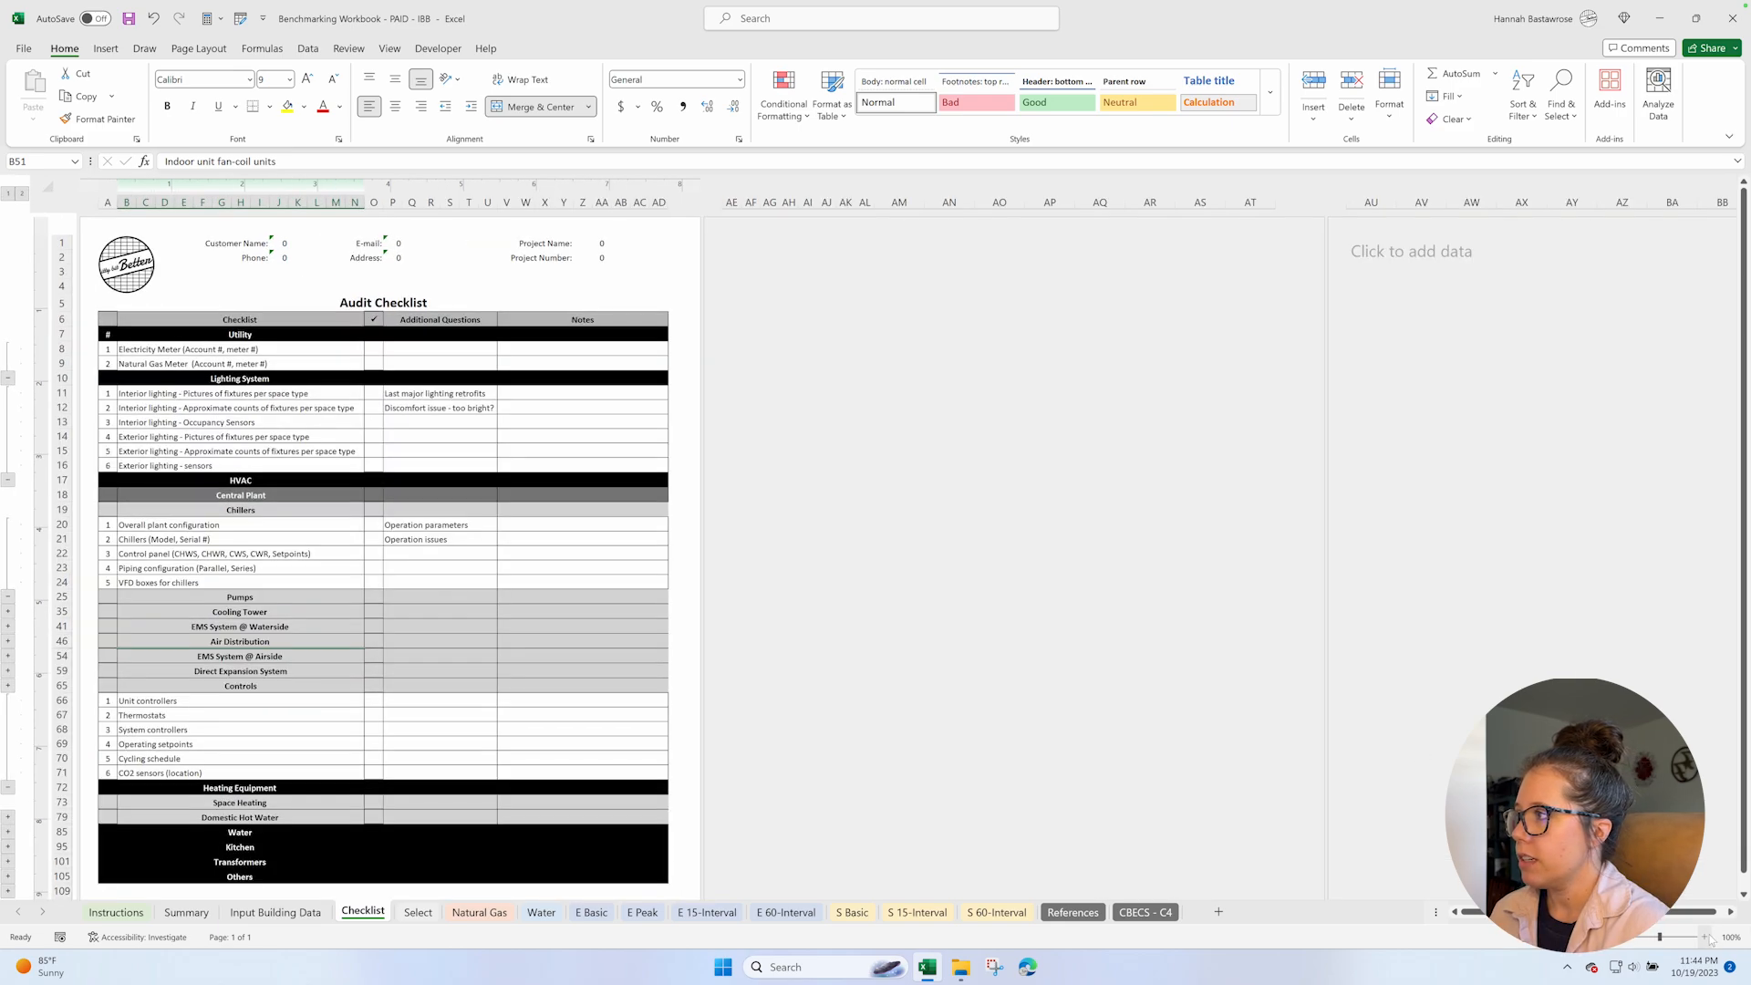
pyautogui.click(1707, 937)
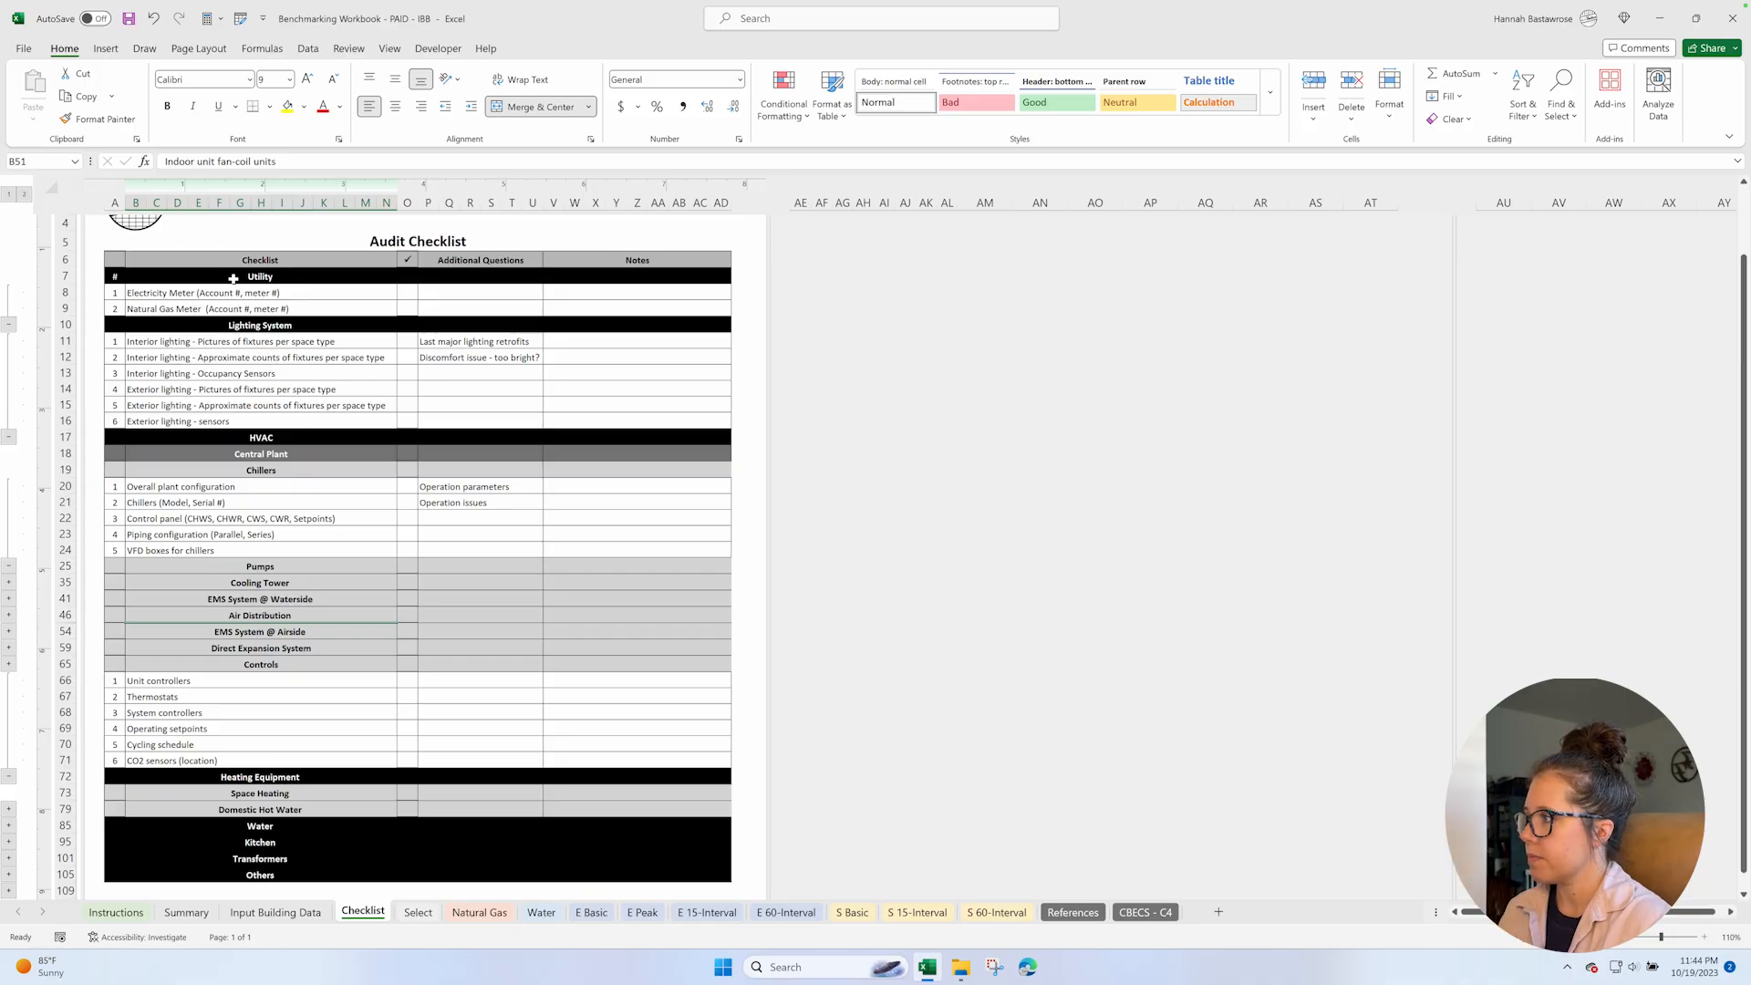
pyautogui.click(9, 324)
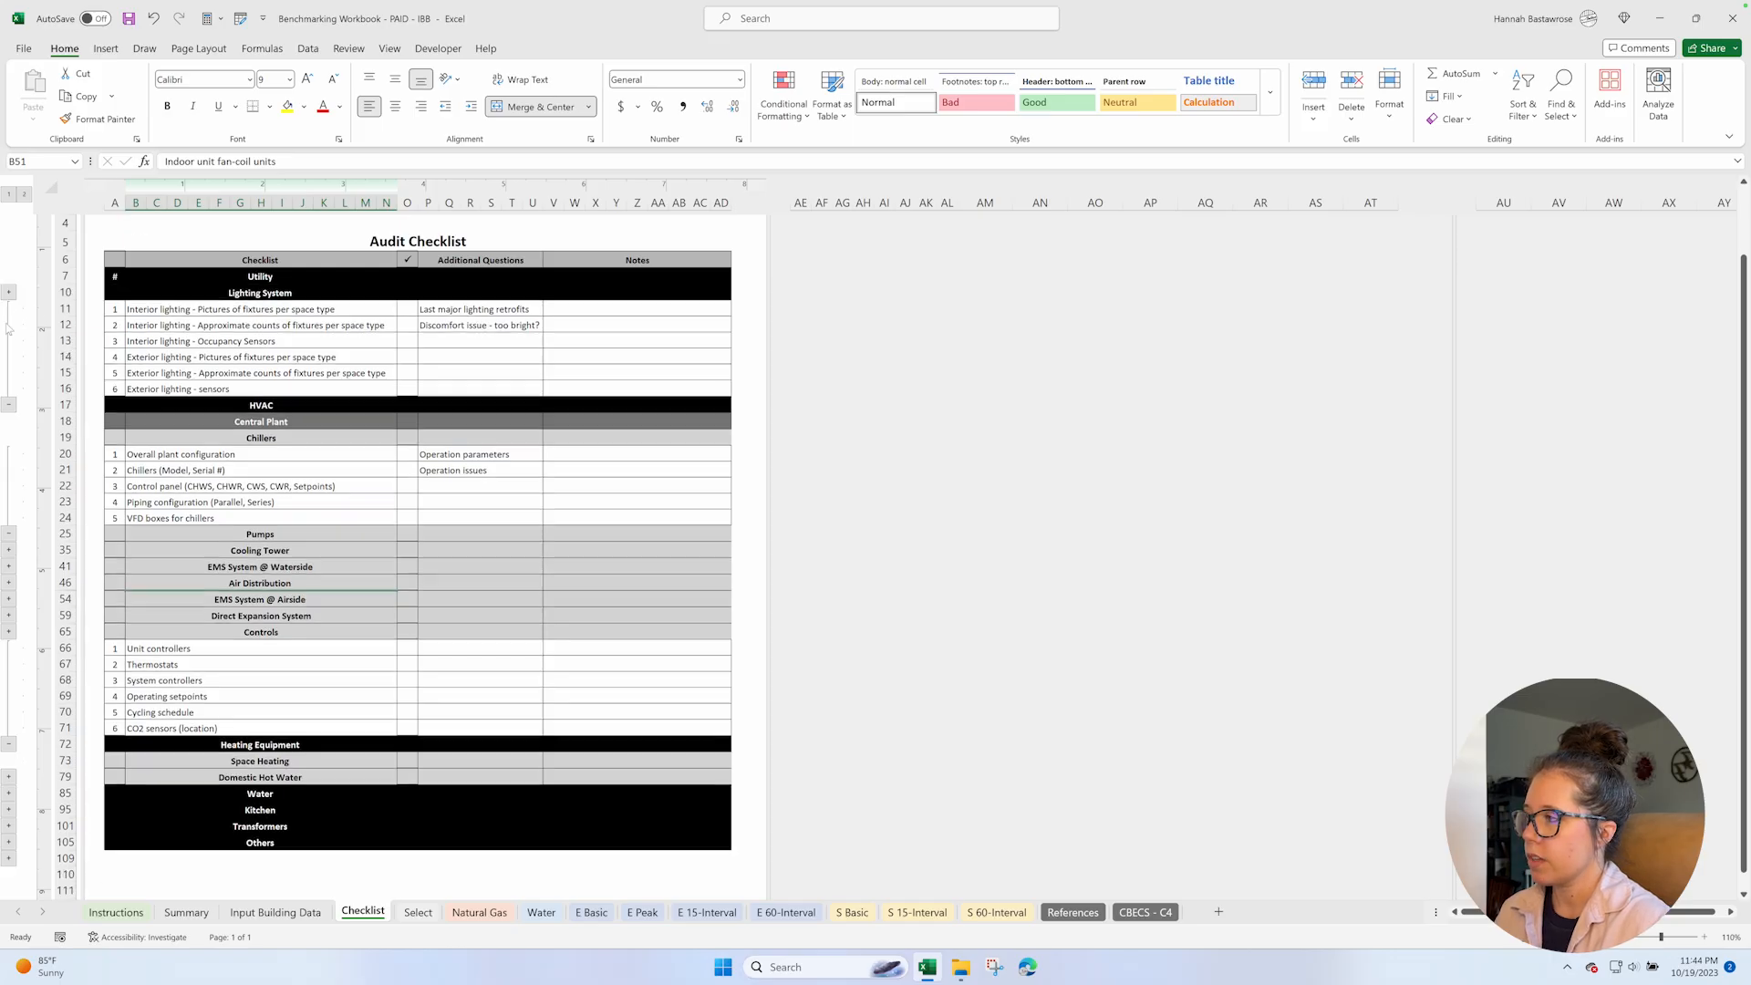
pyautogui.click(9, 403)
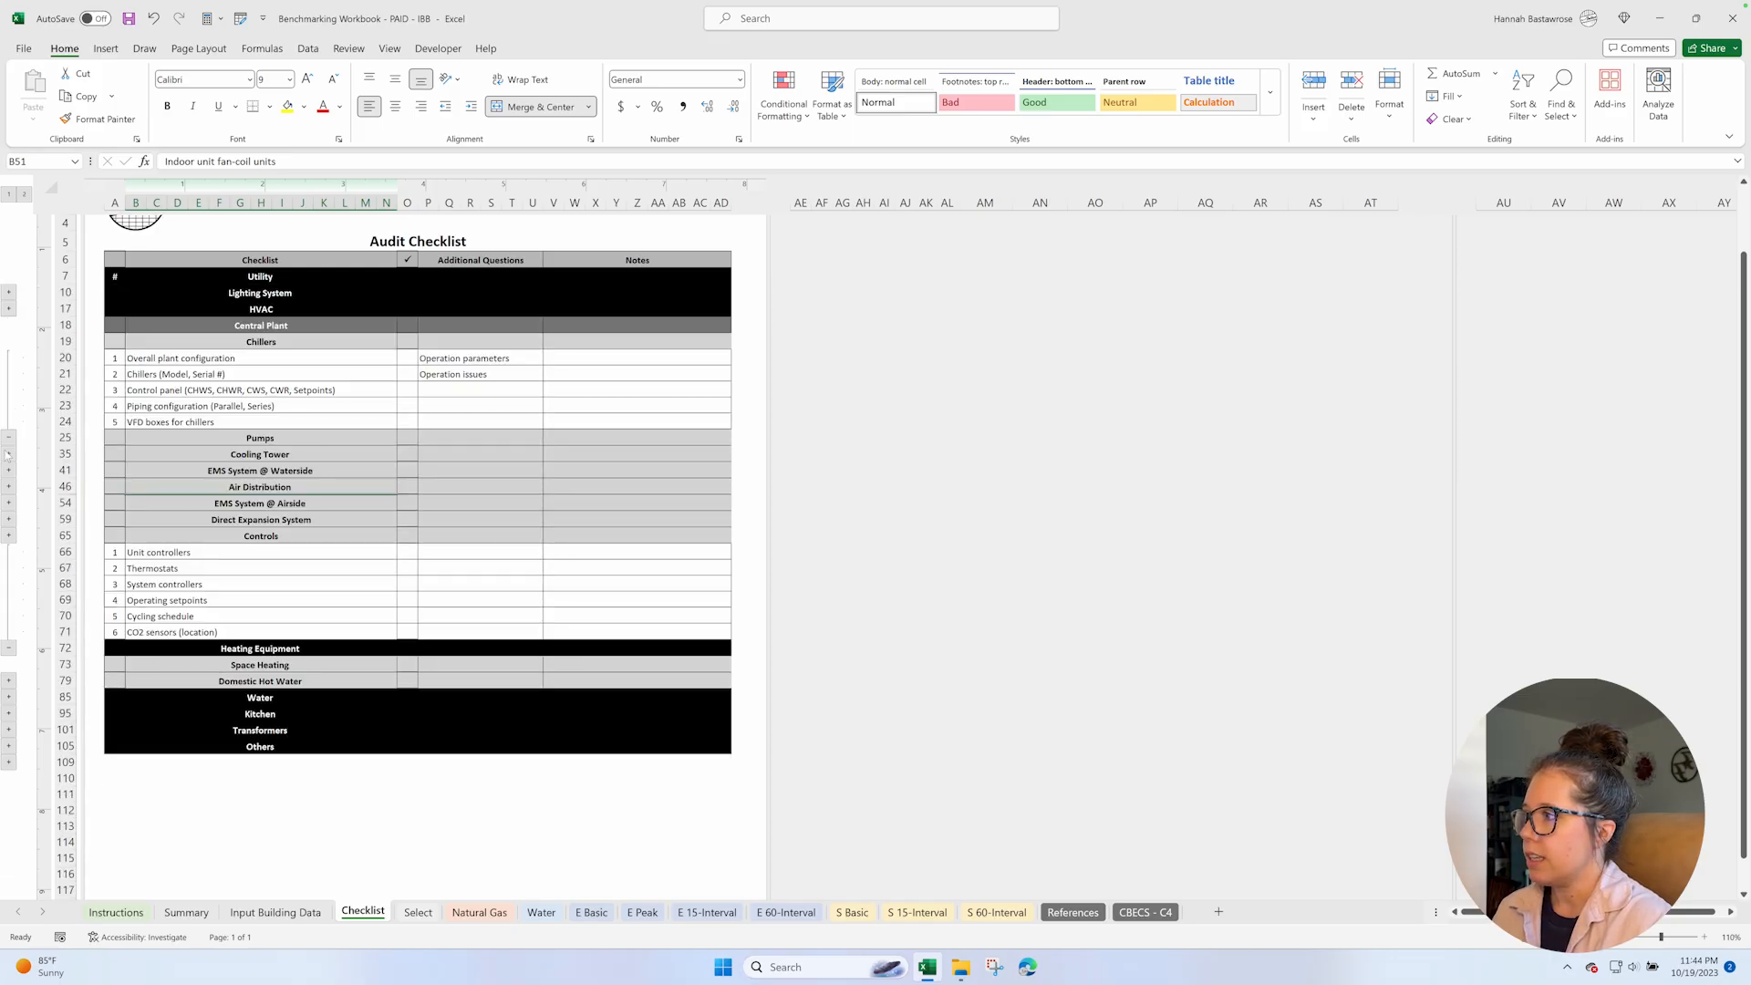
pyautogui.click(9, 440)
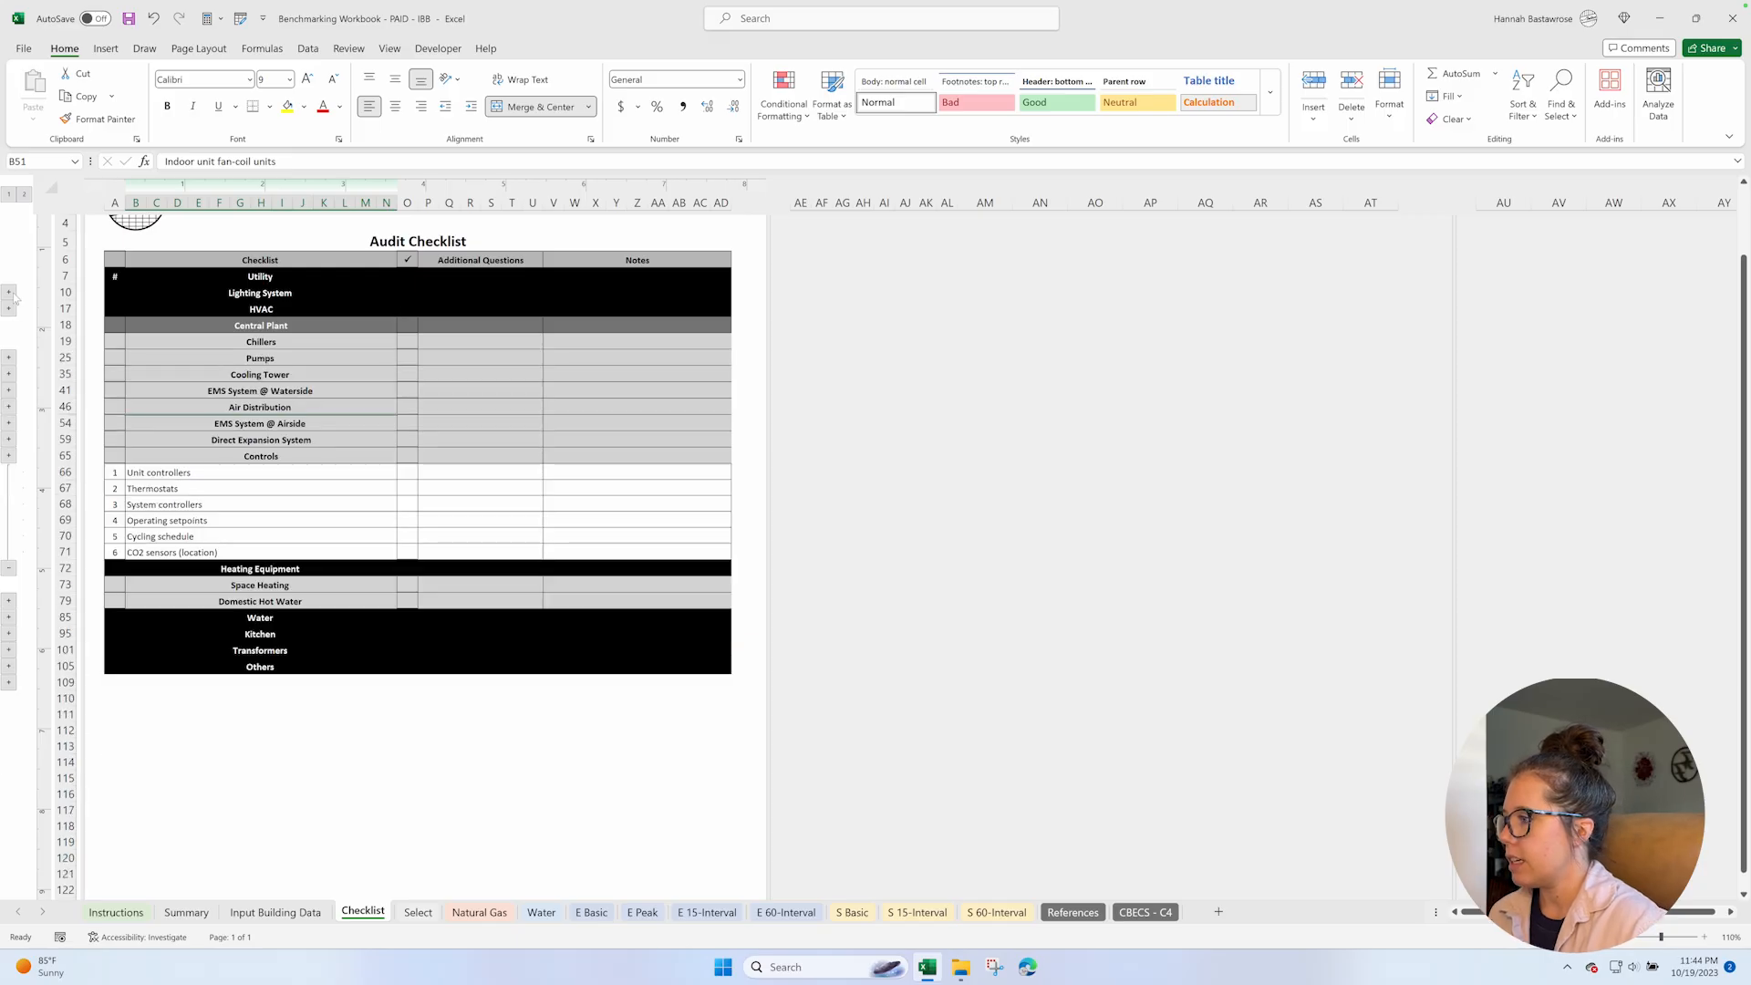
# Expand the Utility, Lighting System and Domestic Hot Water row groups in the audit checklist.
pyautogui.click(10, 293)
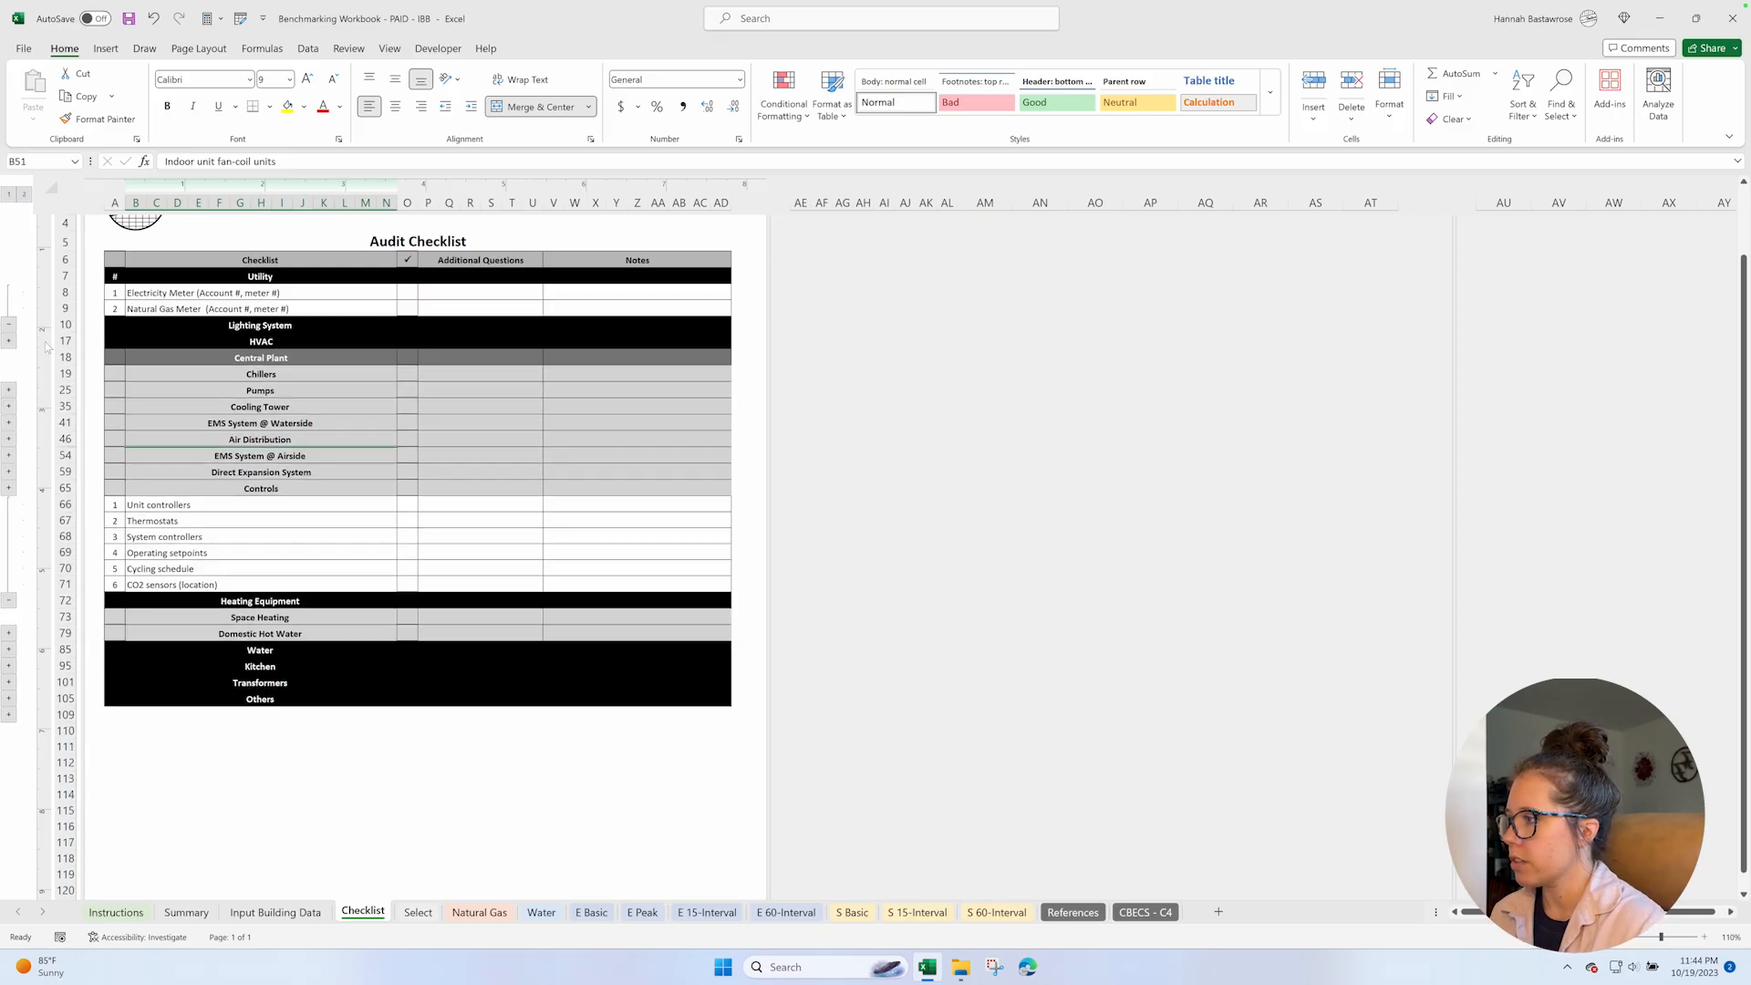
pyautogui.click(9, 341)
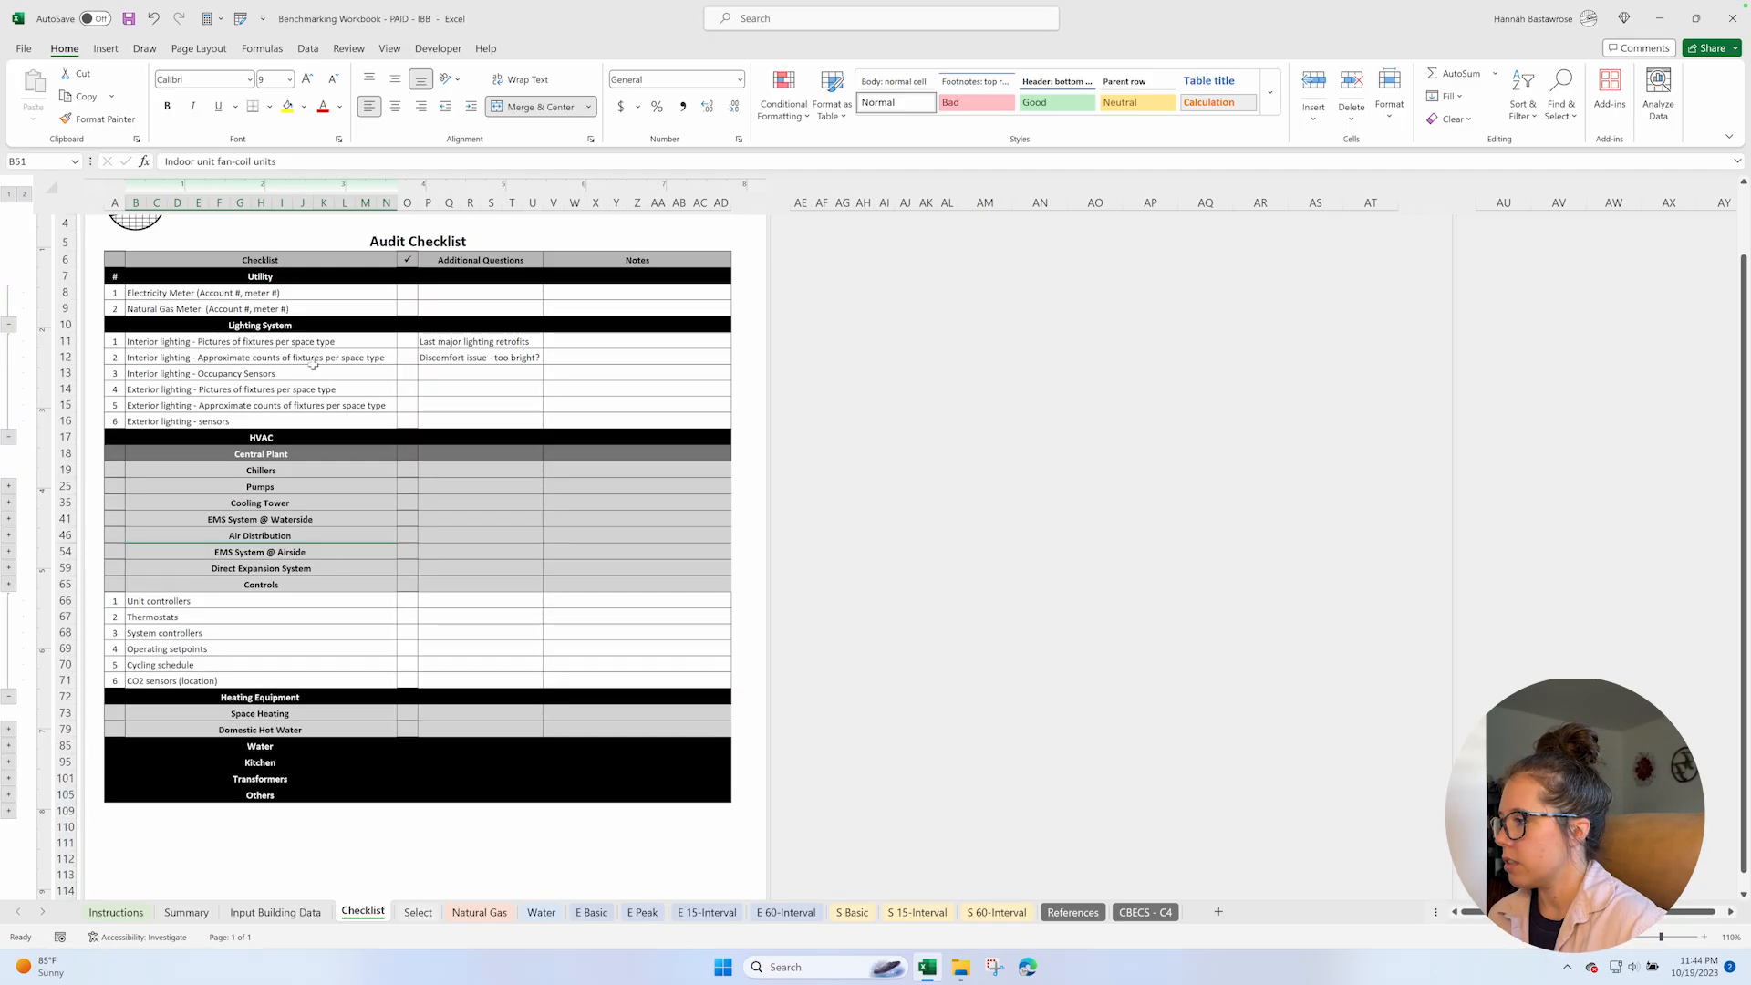
pyautogui.scroll(-2, 164, 685)
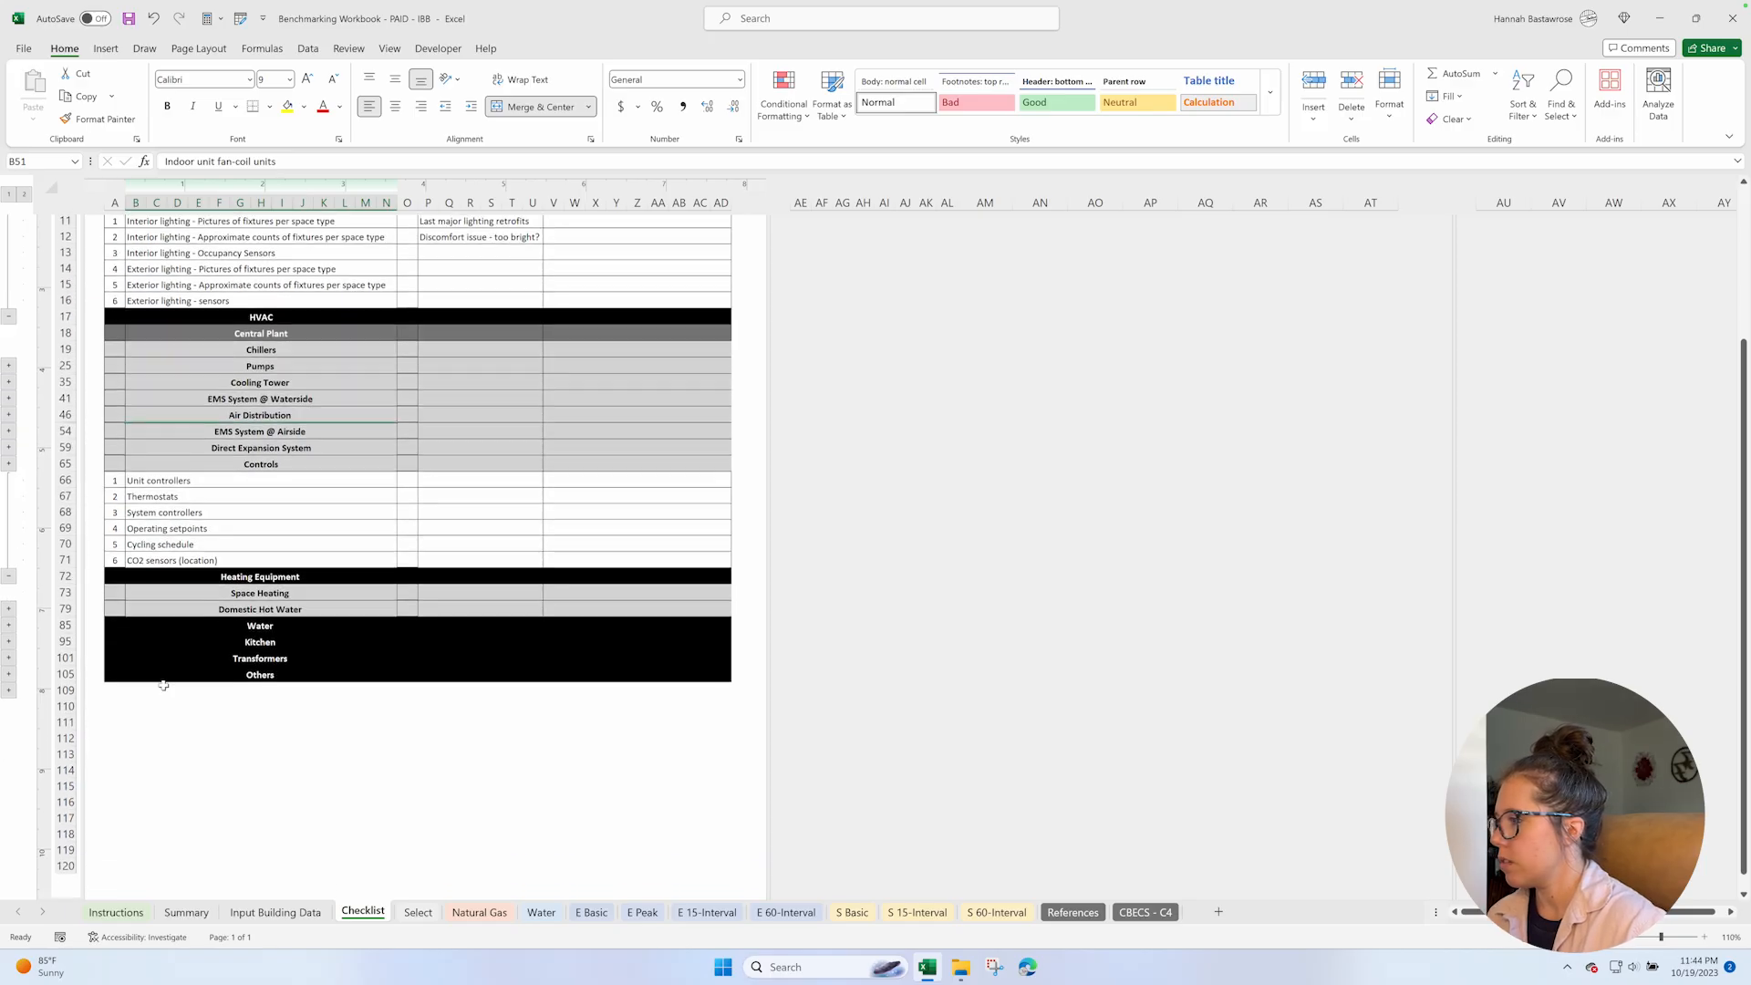
pyautogui.scroll(-1, 163, 685)
pyautogui.click(10, 588)
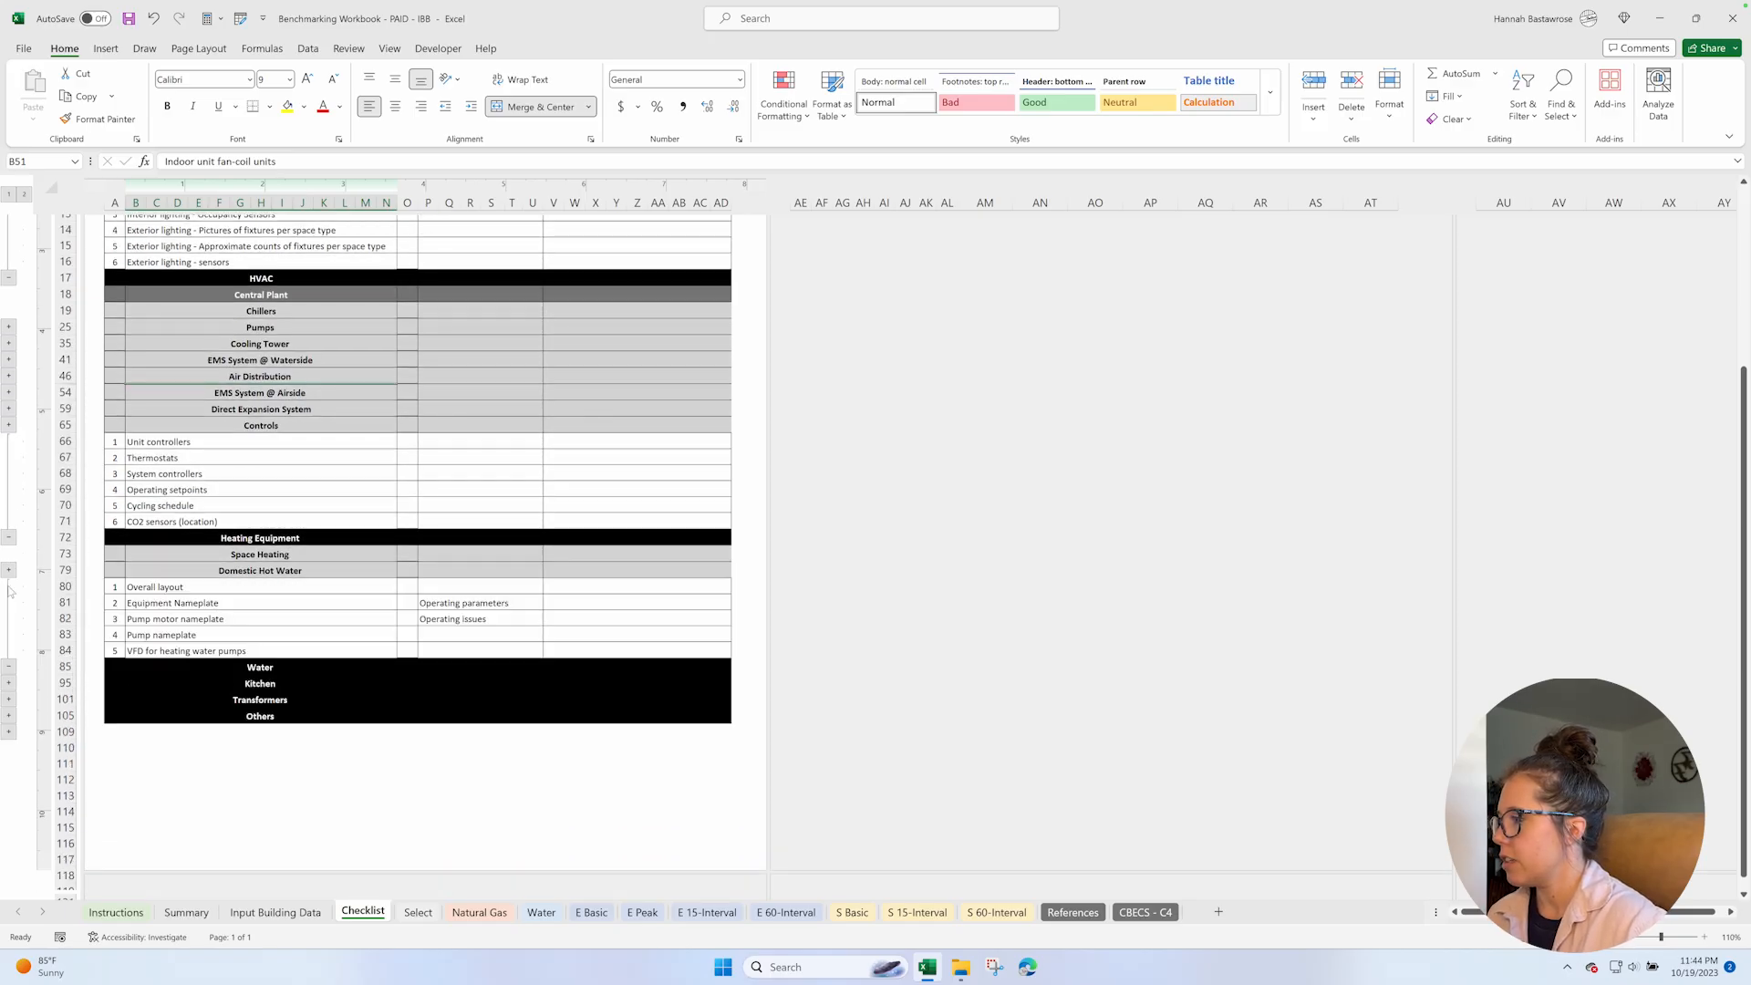
# Expand the Water, Kitchen, Transformers and Others row groups in the audit checklist.
pyautogui.click(10, 683)
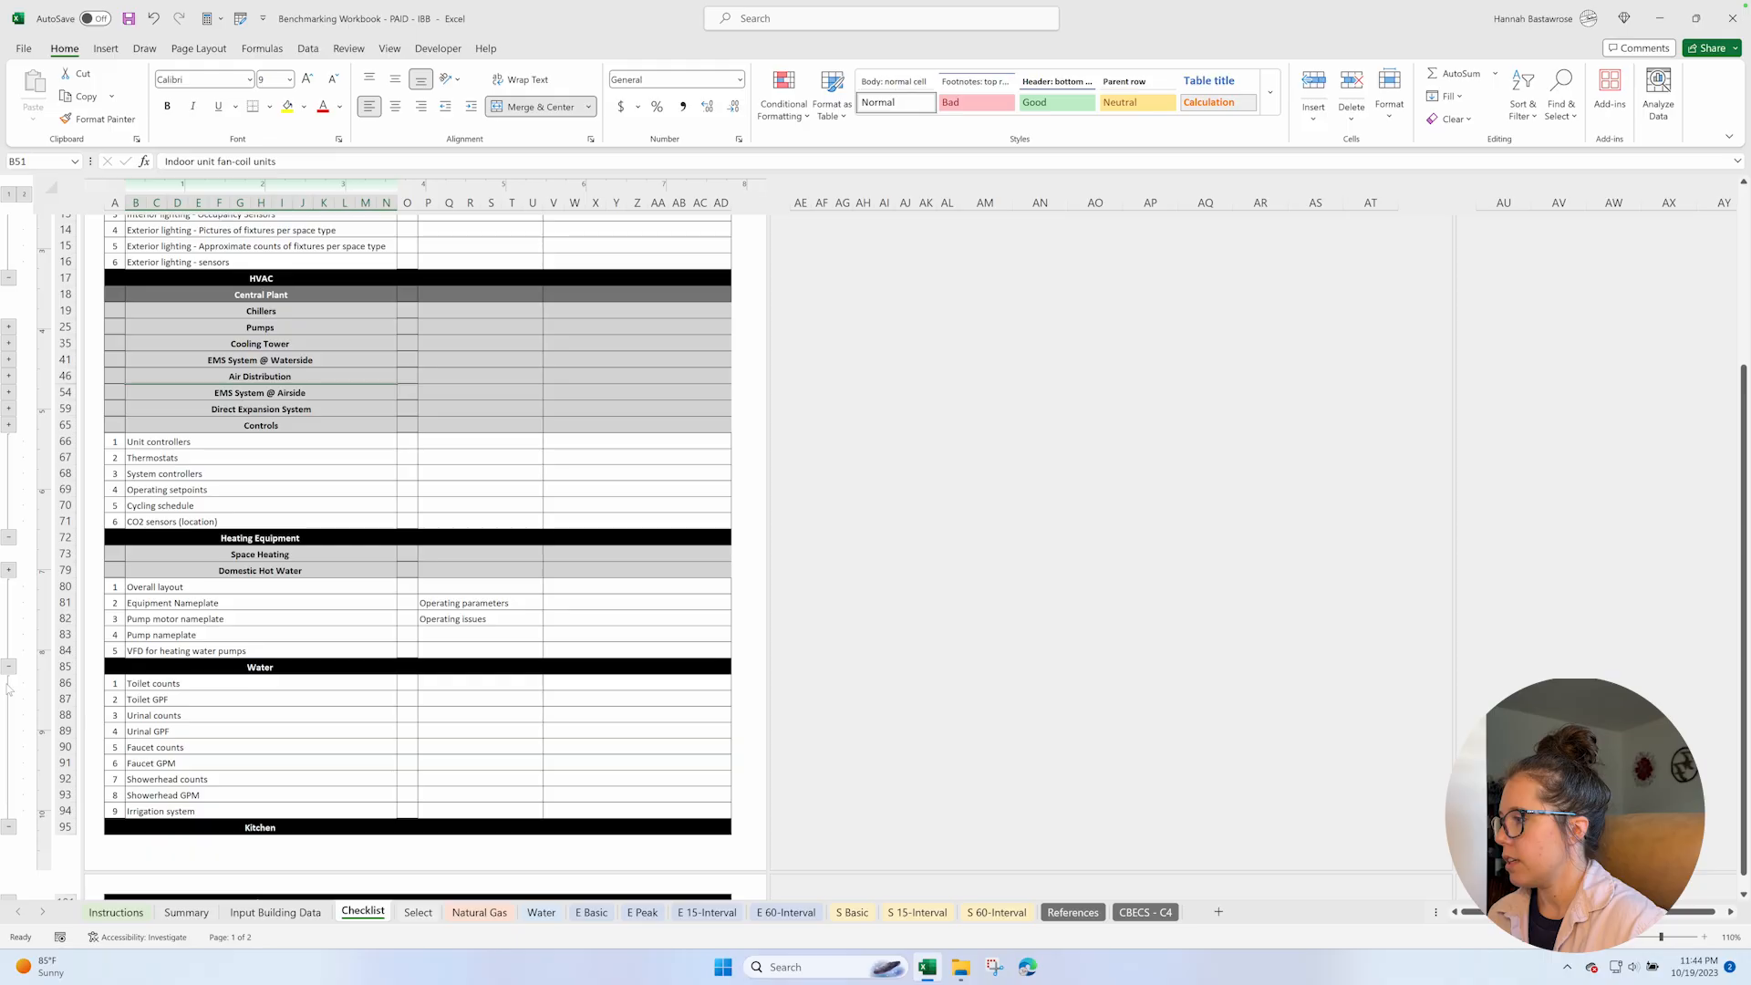
pyautogui.scroll(-4, 204, 746)
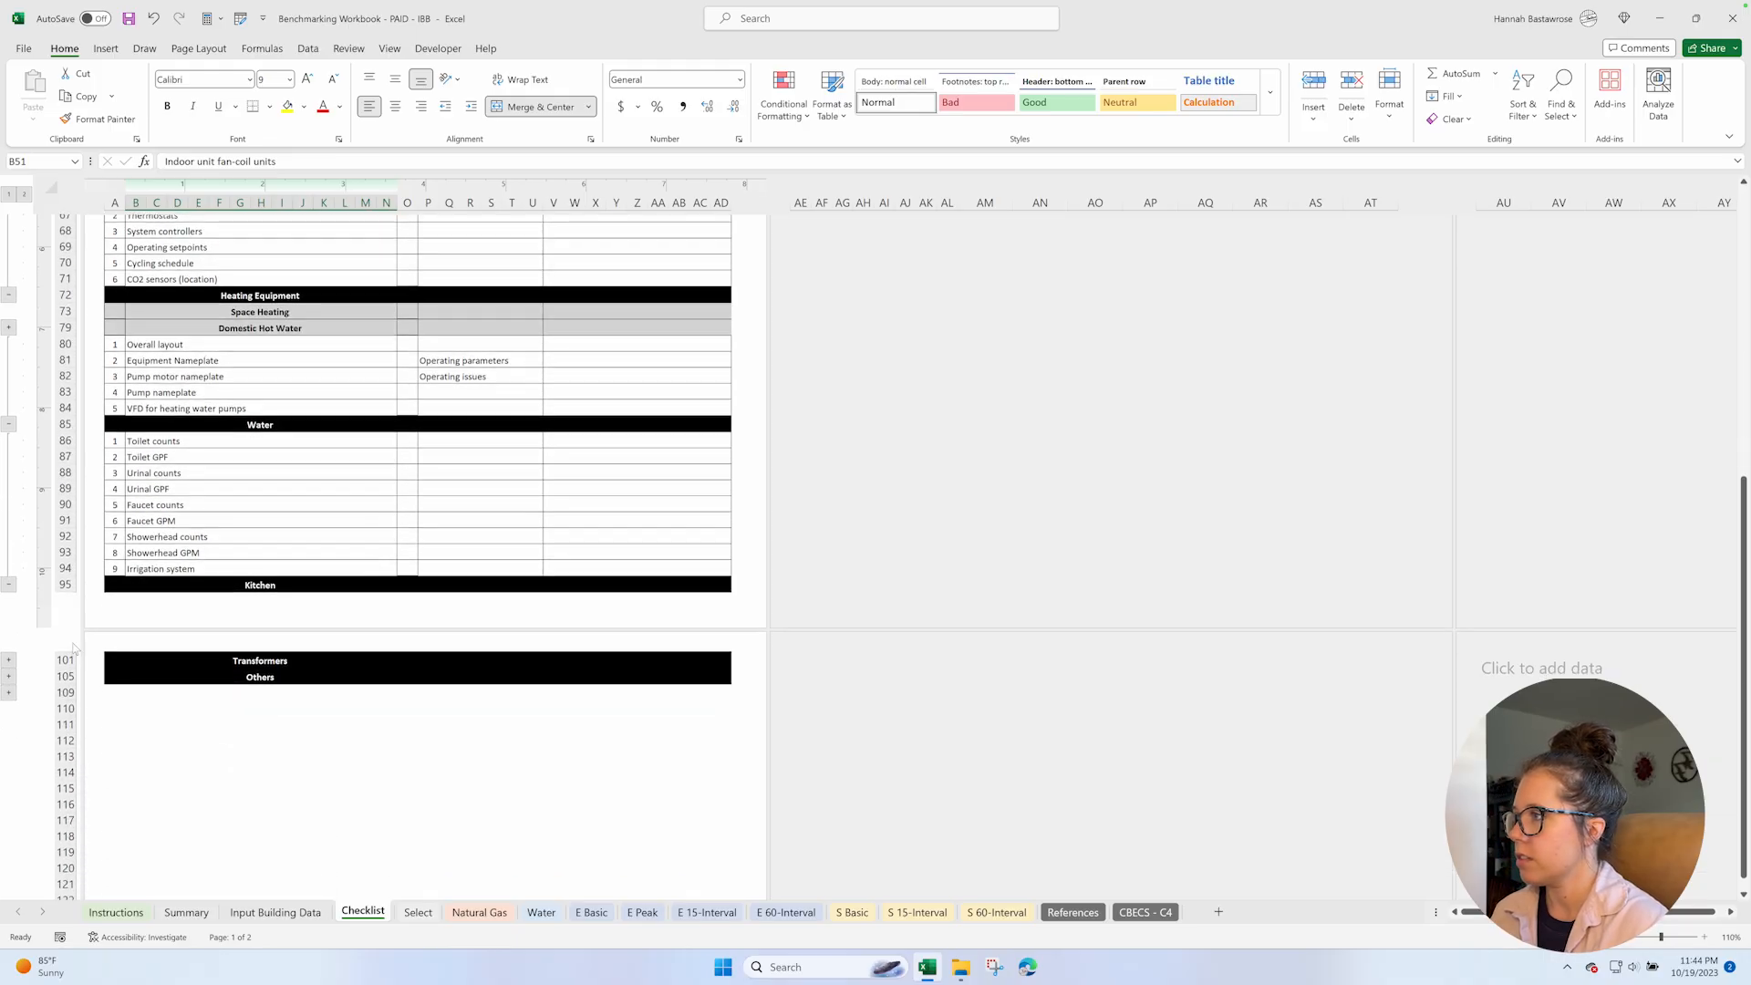
pyautogui.click(9, 658)
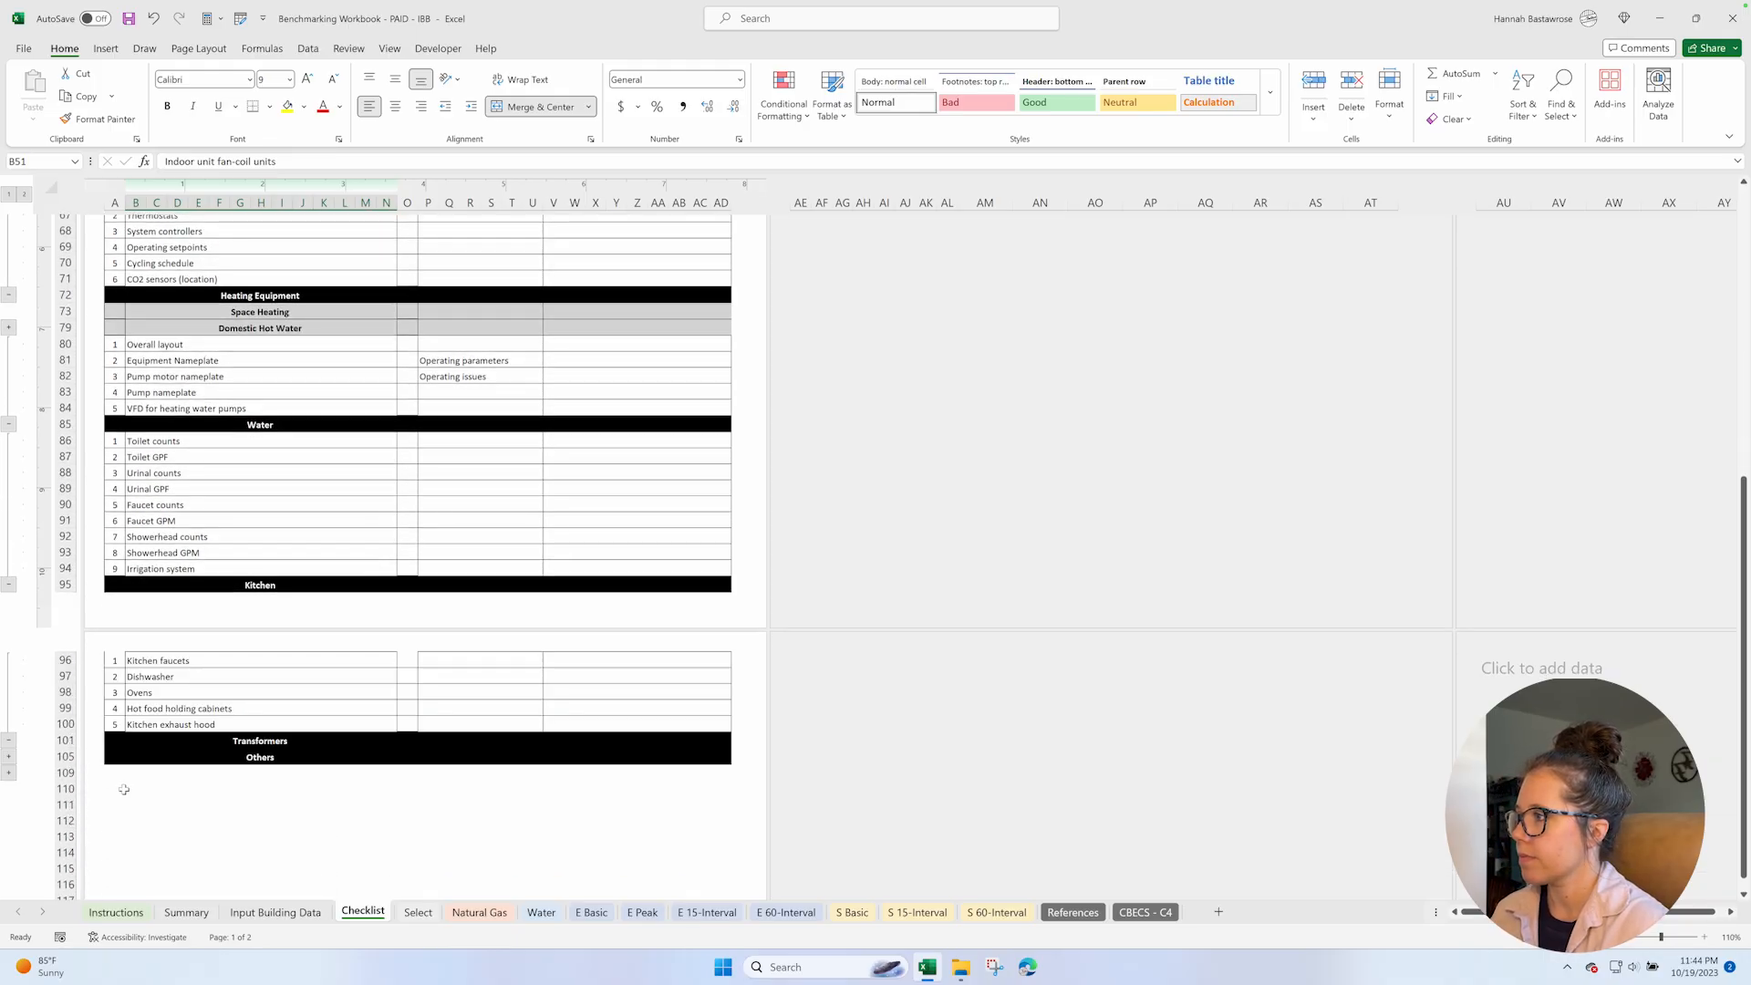
pyautogui.click(10, 756)
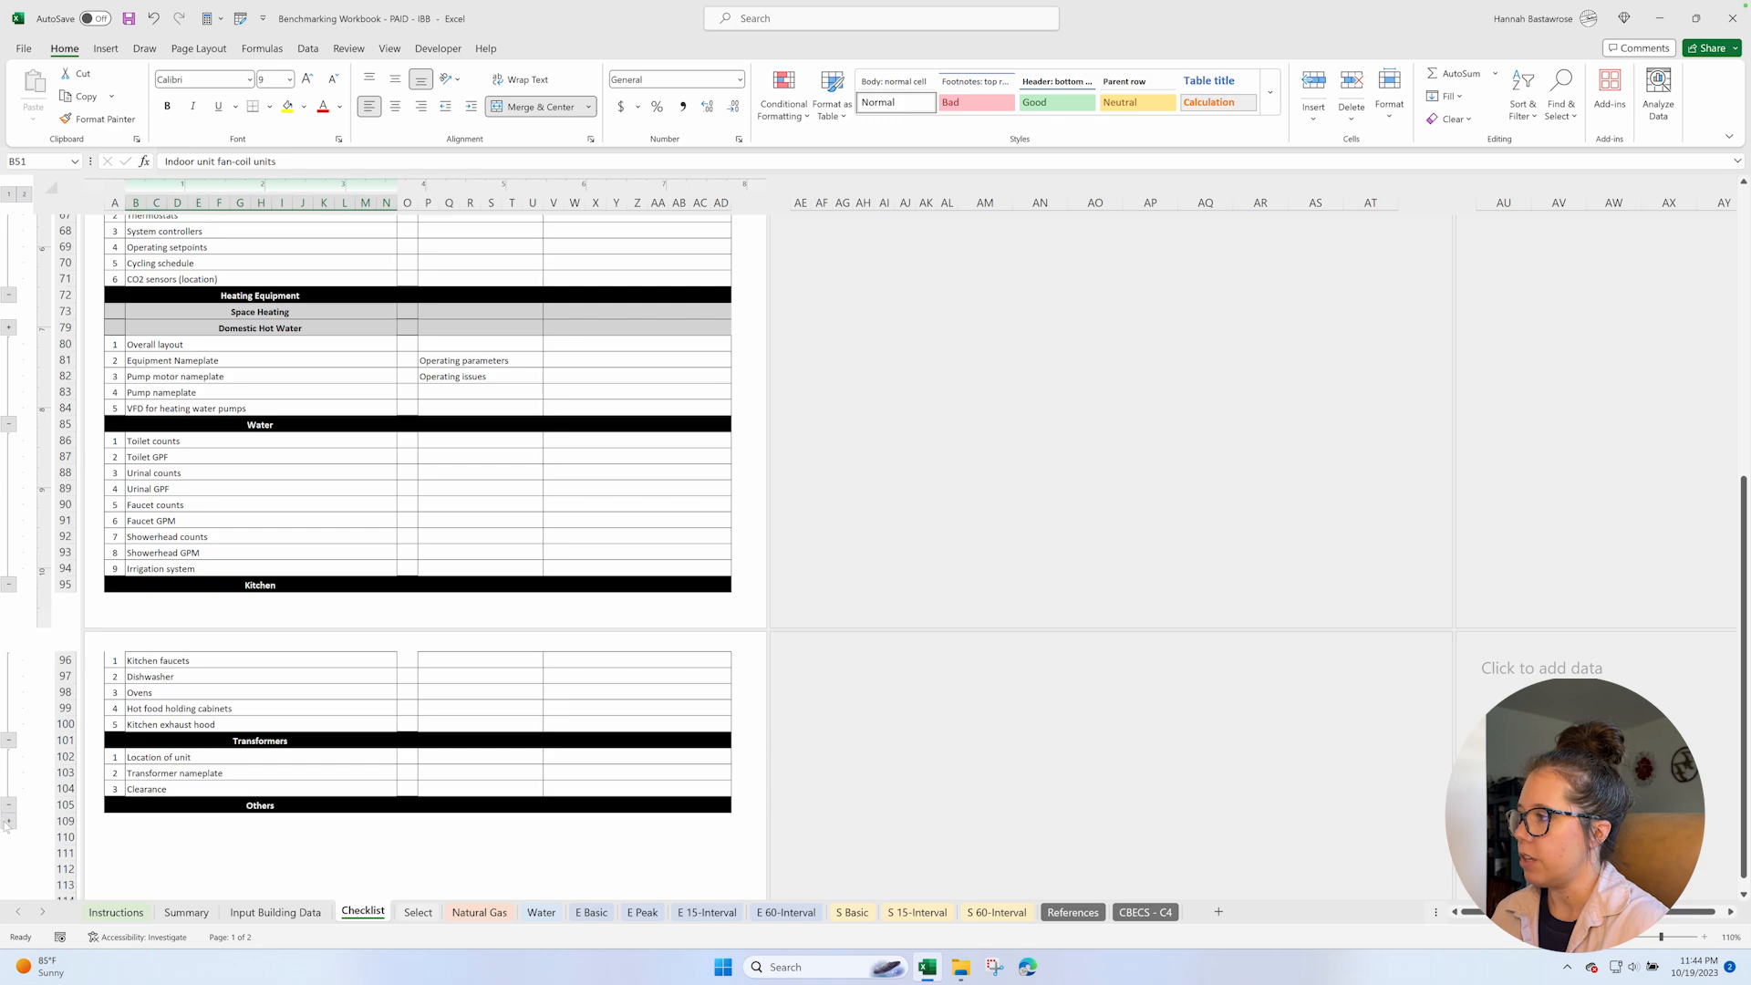
pyautogui.click(8, 820)
# Expand the Chillers, Pumps, Cooling Tower and EMS System @ Waterside row groups under Central Plant.
pyautogui.scroll(7, 319, 628)
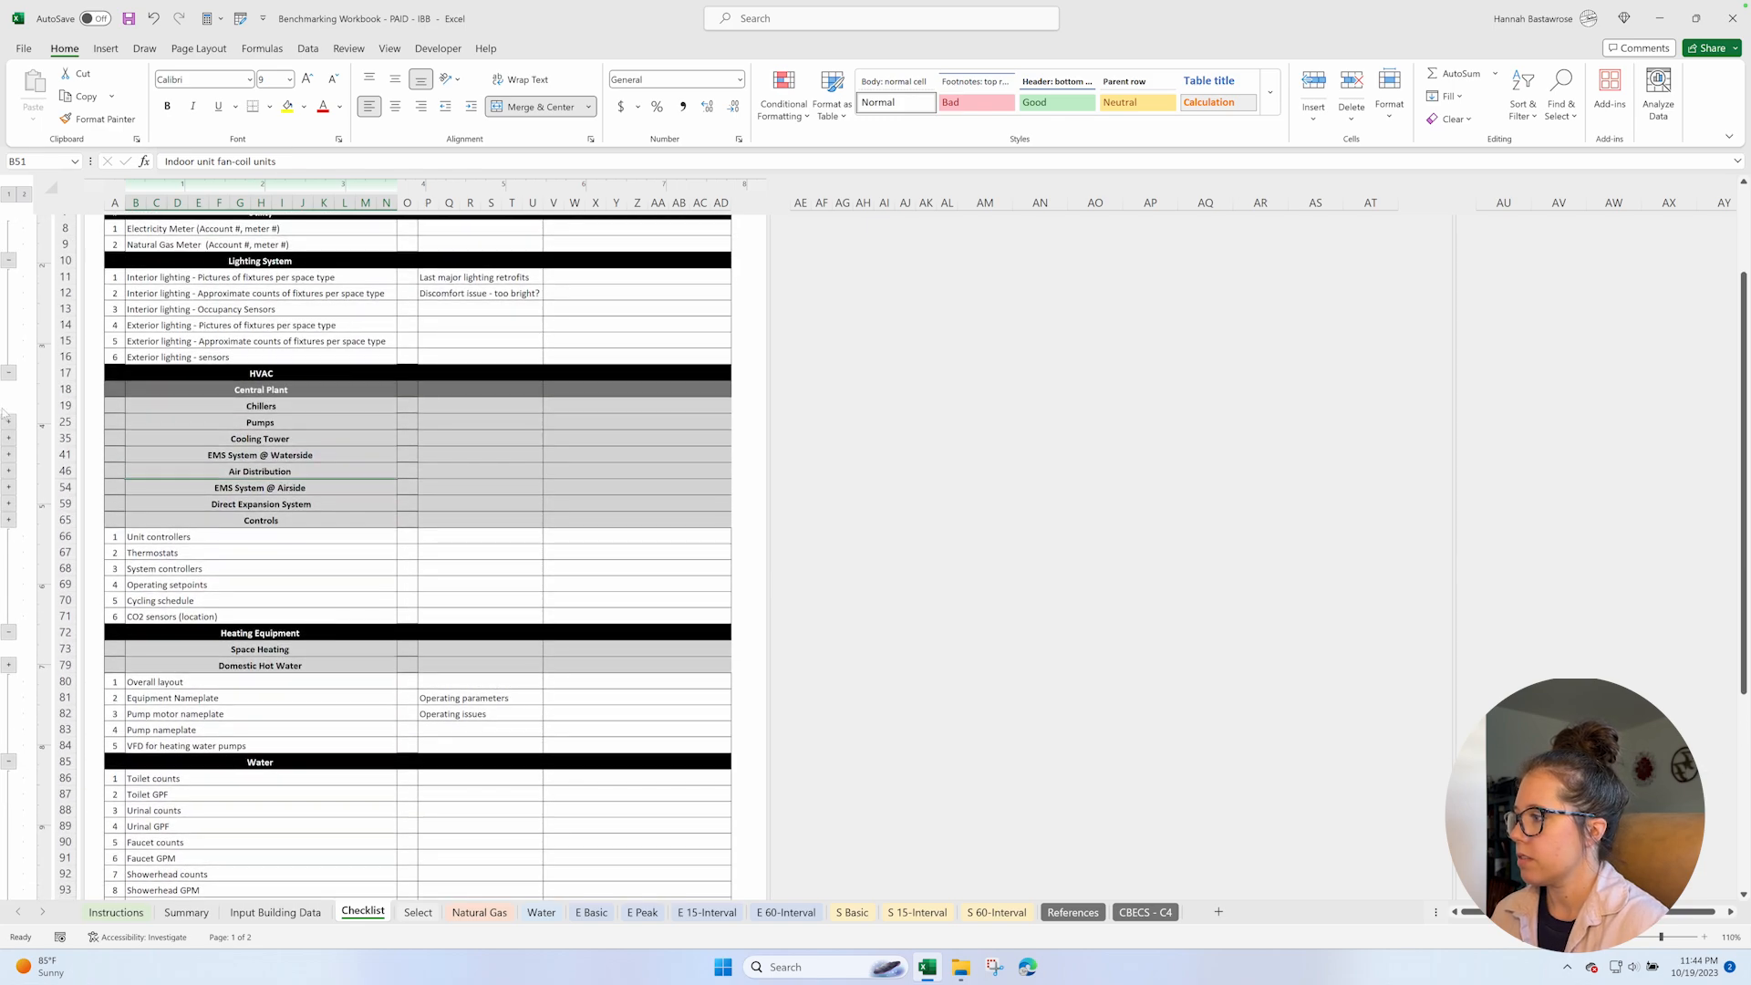
pyautogui.click(8, 422)
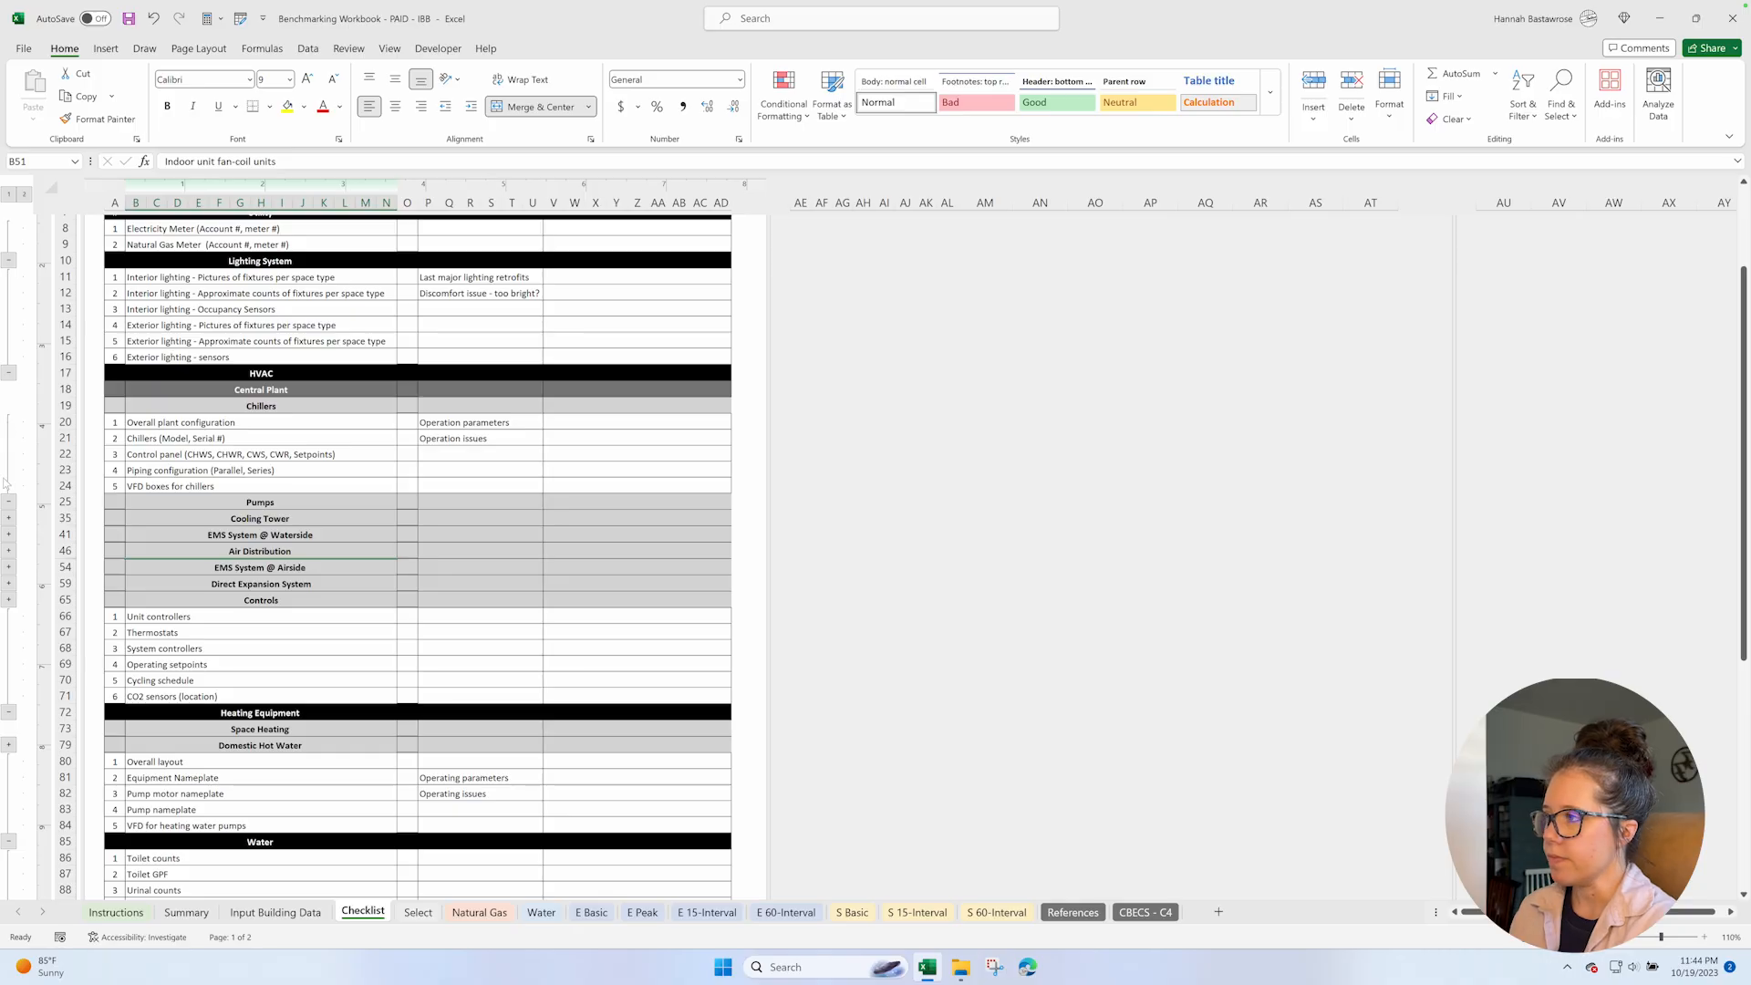
pyautogui.click(8, 518)
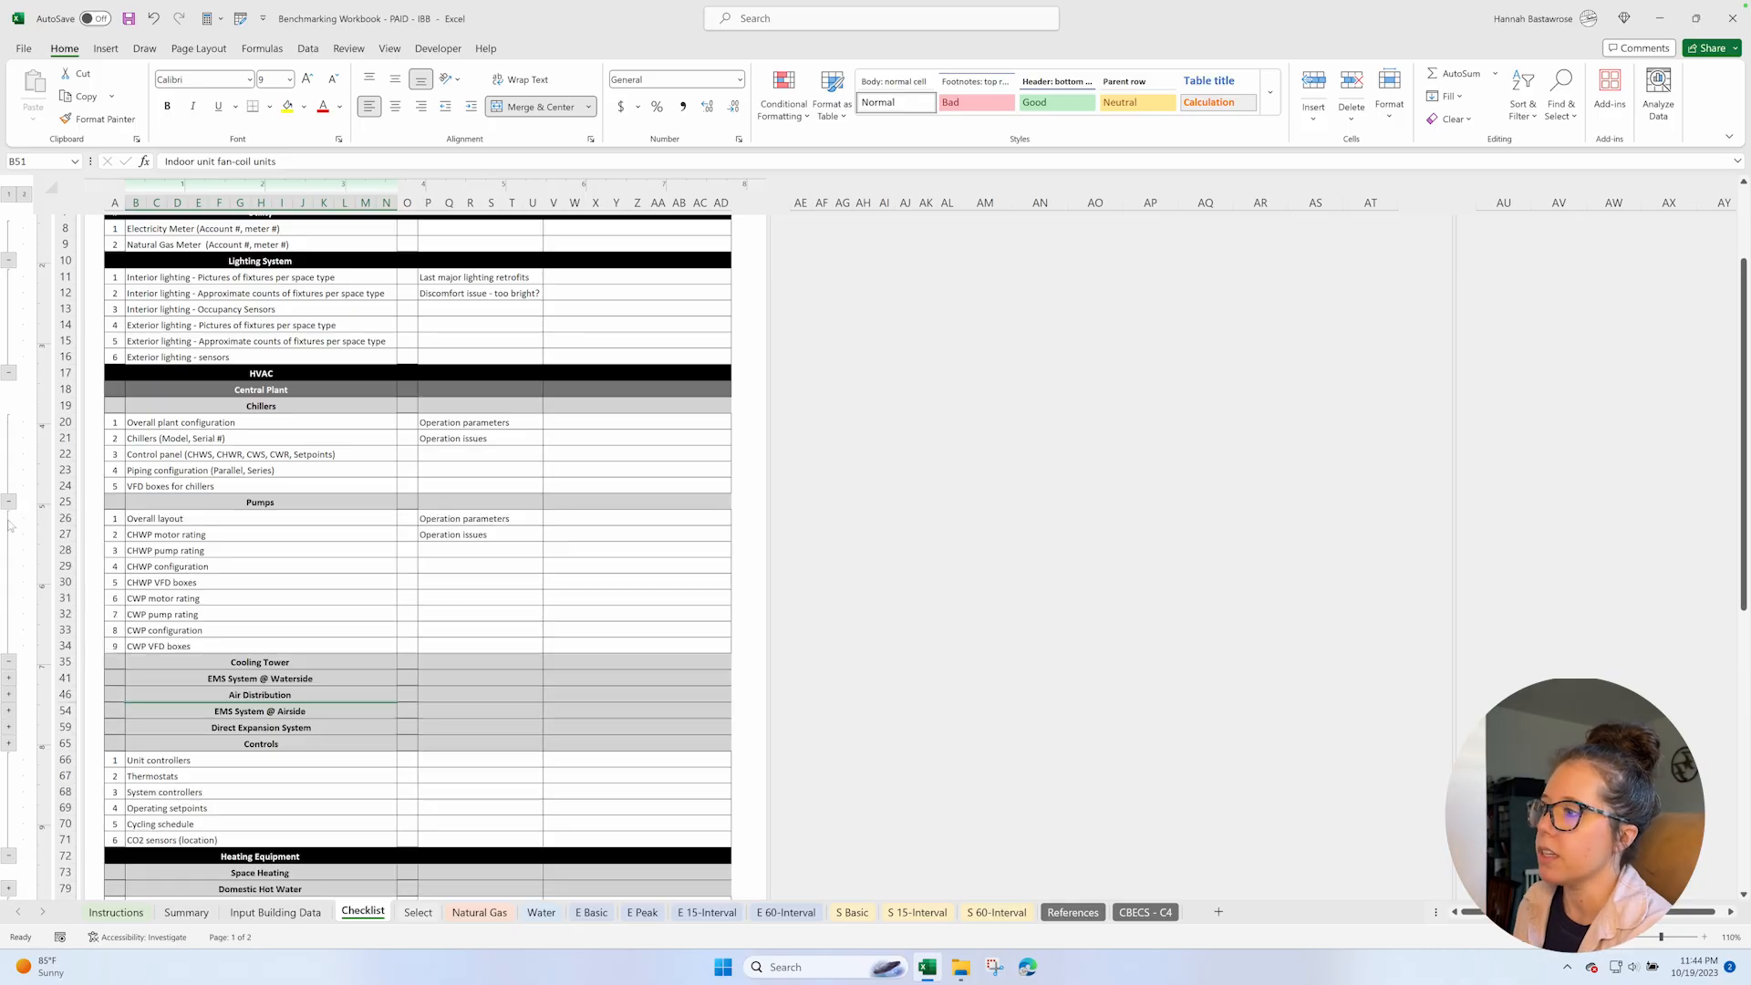
pyautogui.click(9, 679)
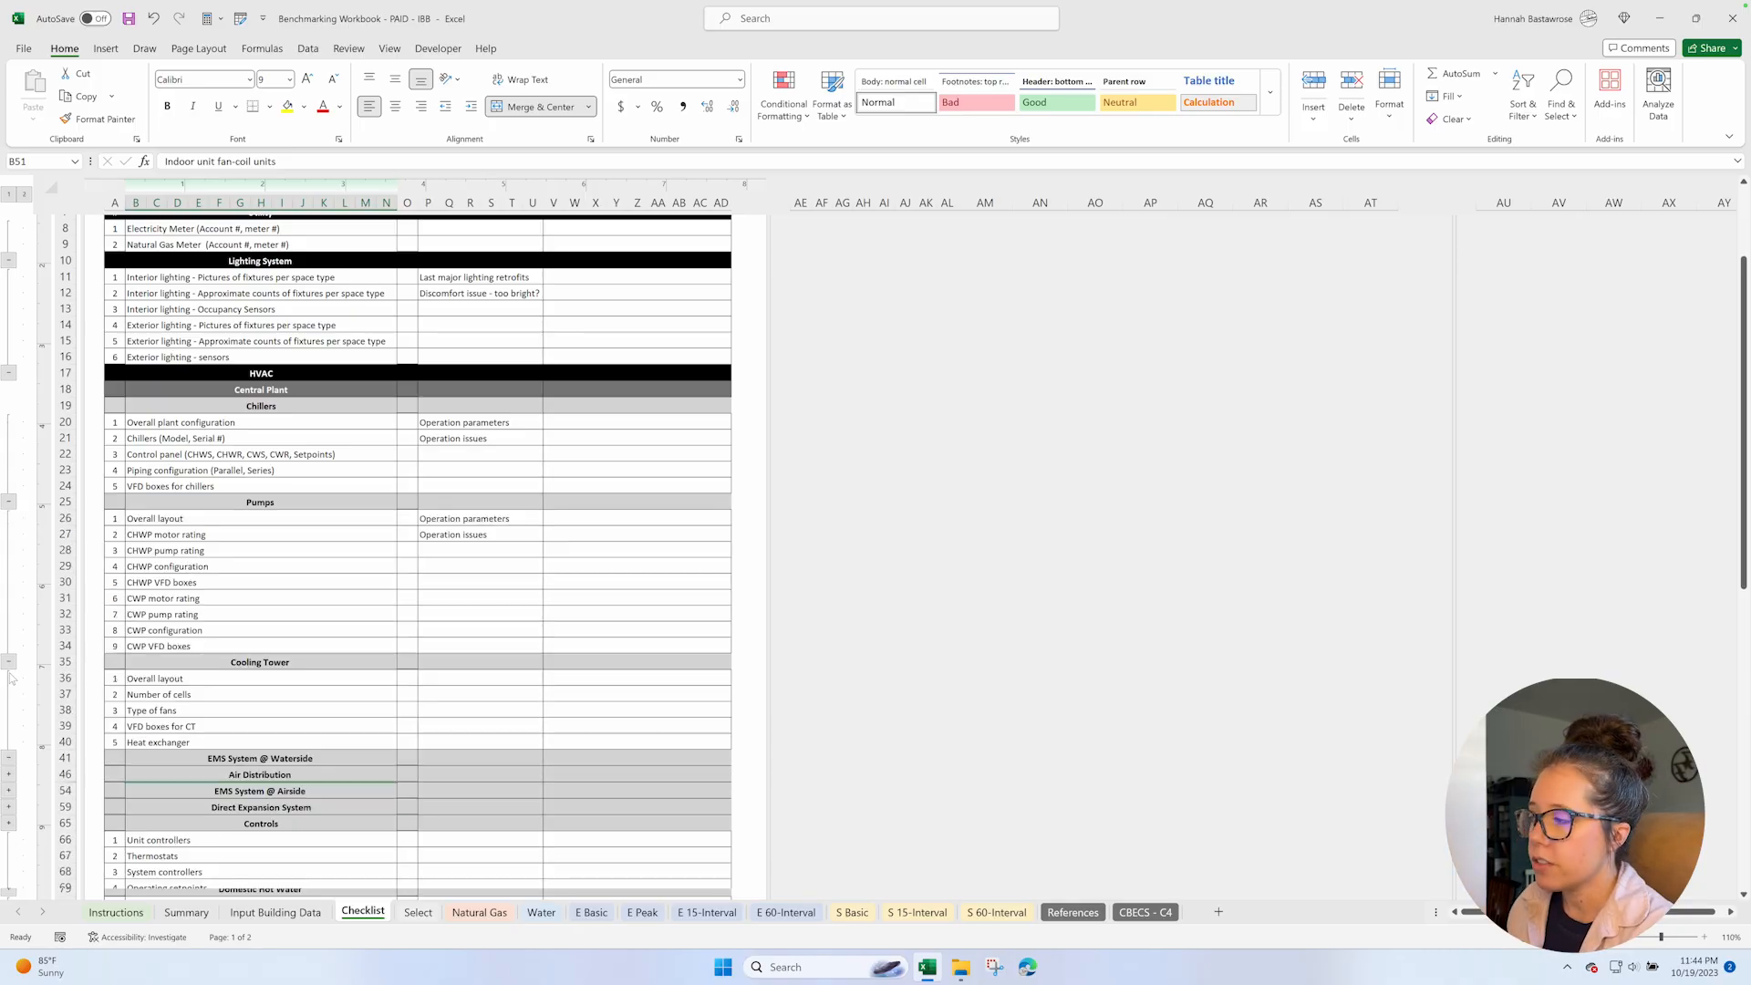
pyautogui.click(8, 773)
pyautogui.scroll(3, 261, 493)
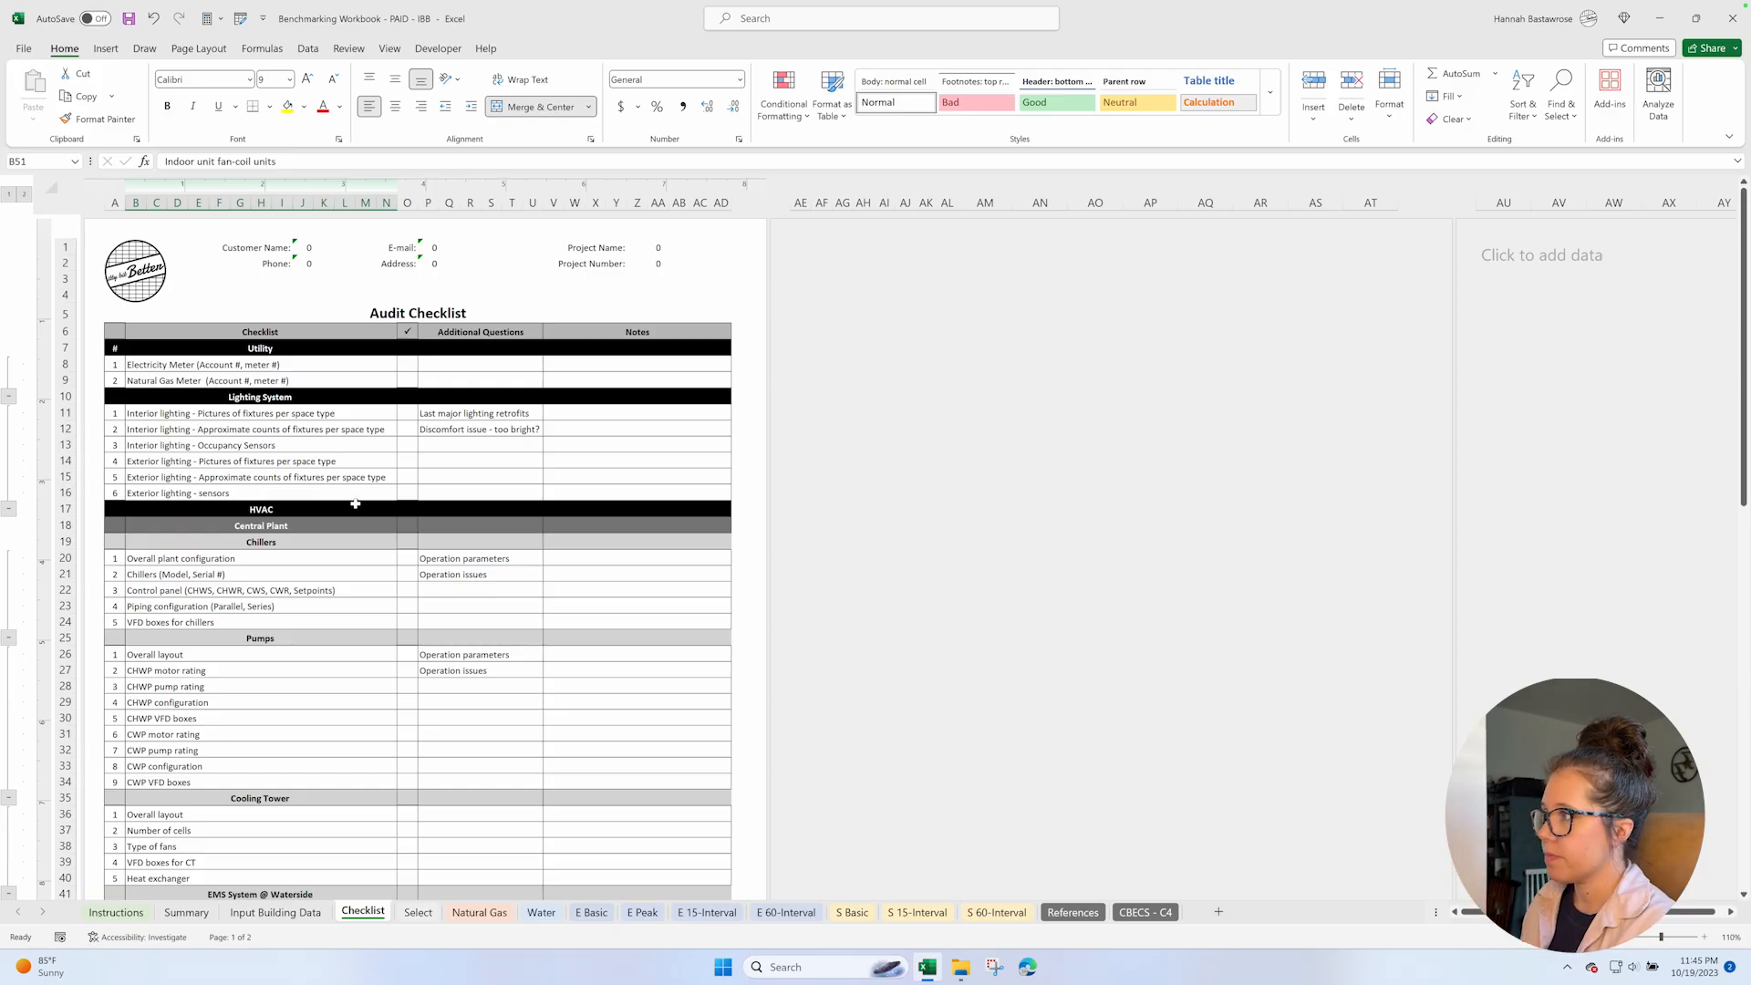
# Revisit the Instructions sheet and review the Natural Gas and Water monthly data input sheets.
pyautogui.click(113, 913)
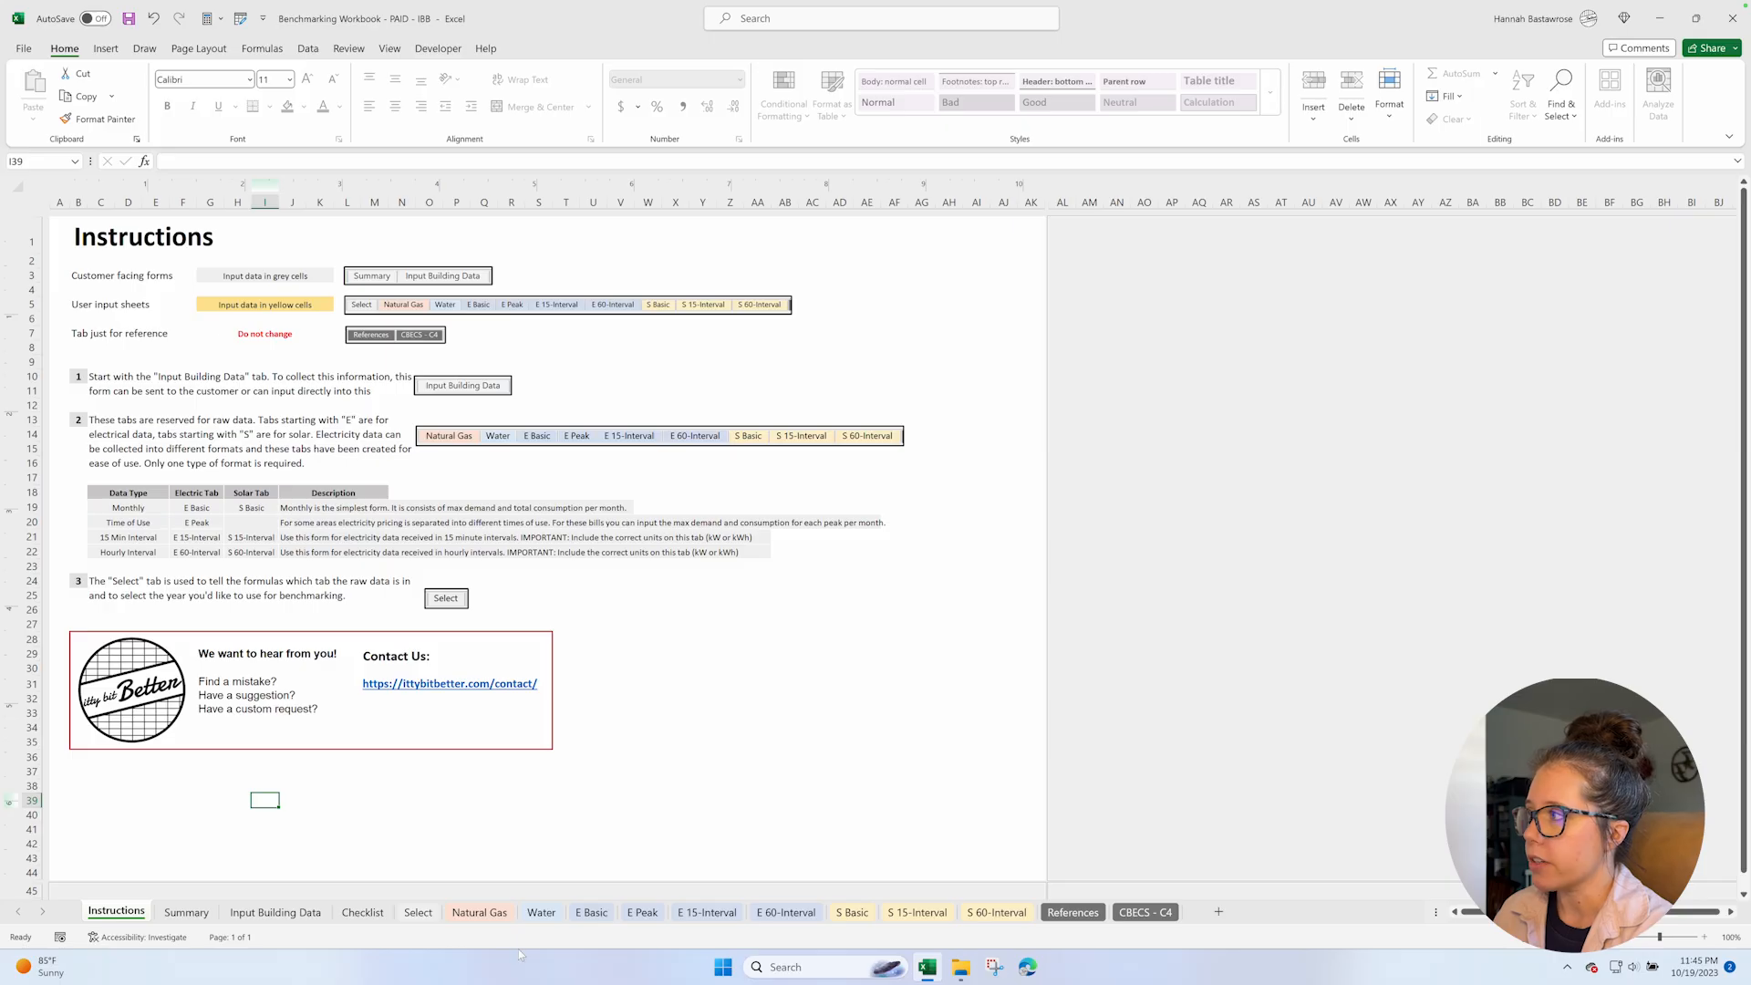
pyautogui.click(480, 913)
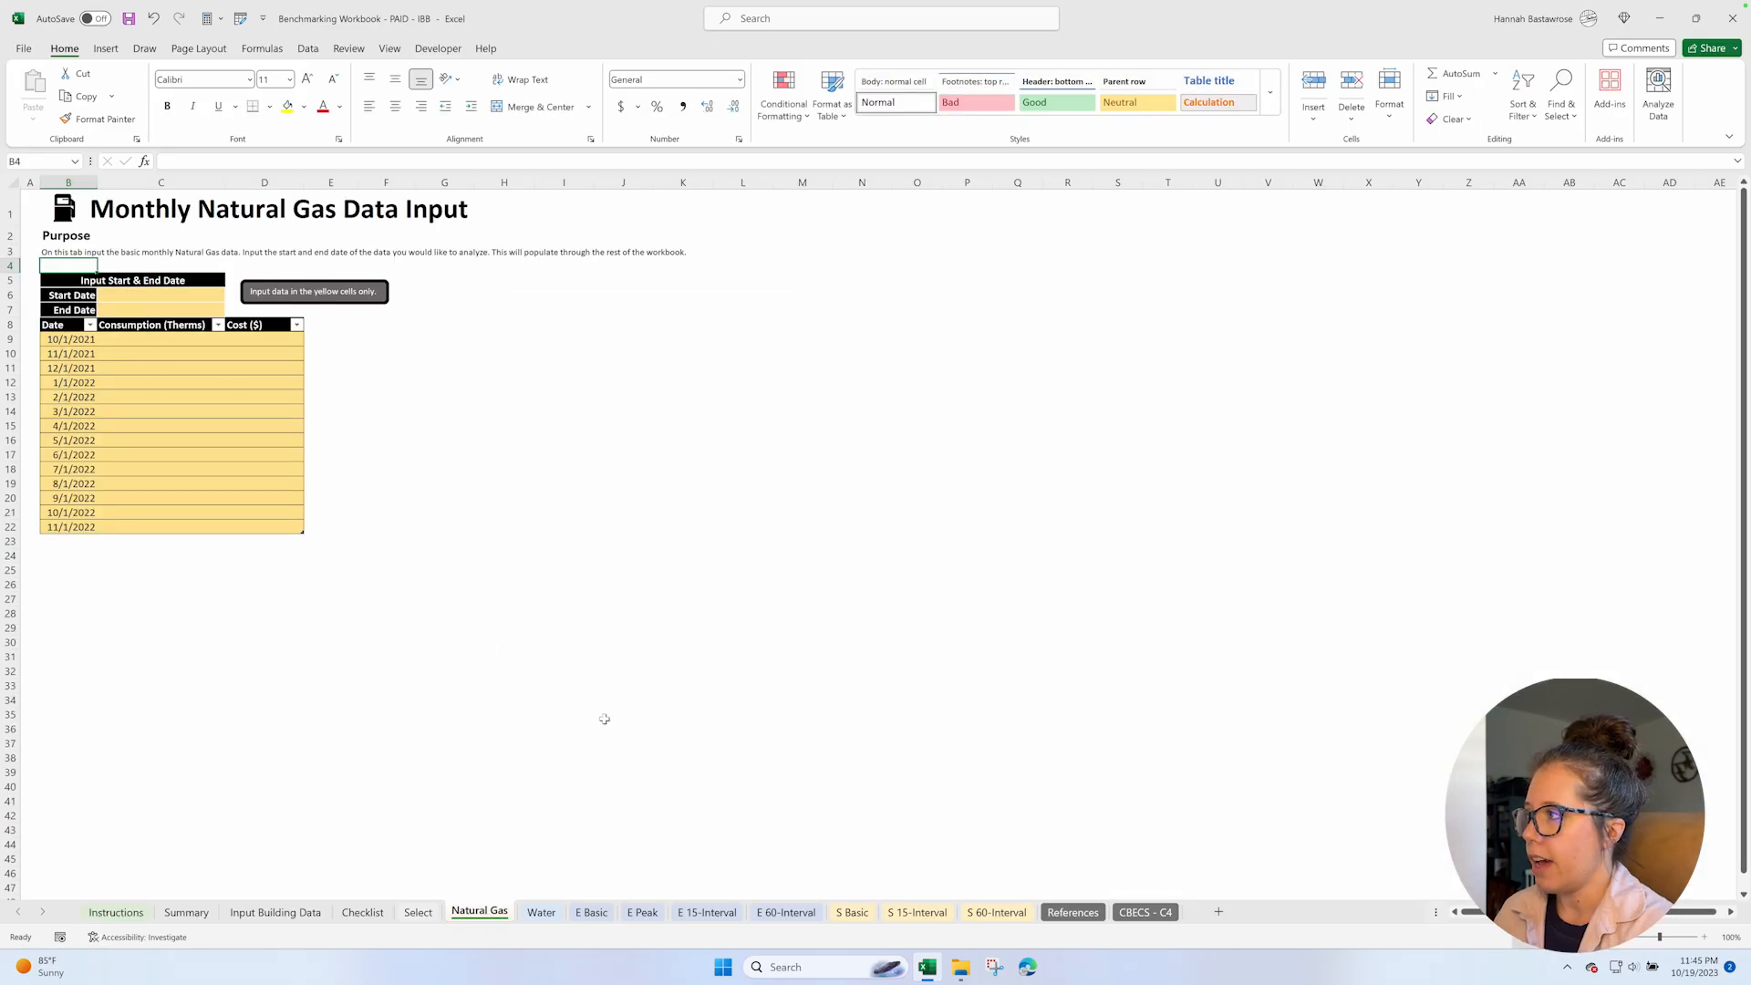
pyautogui.click(541, 912)
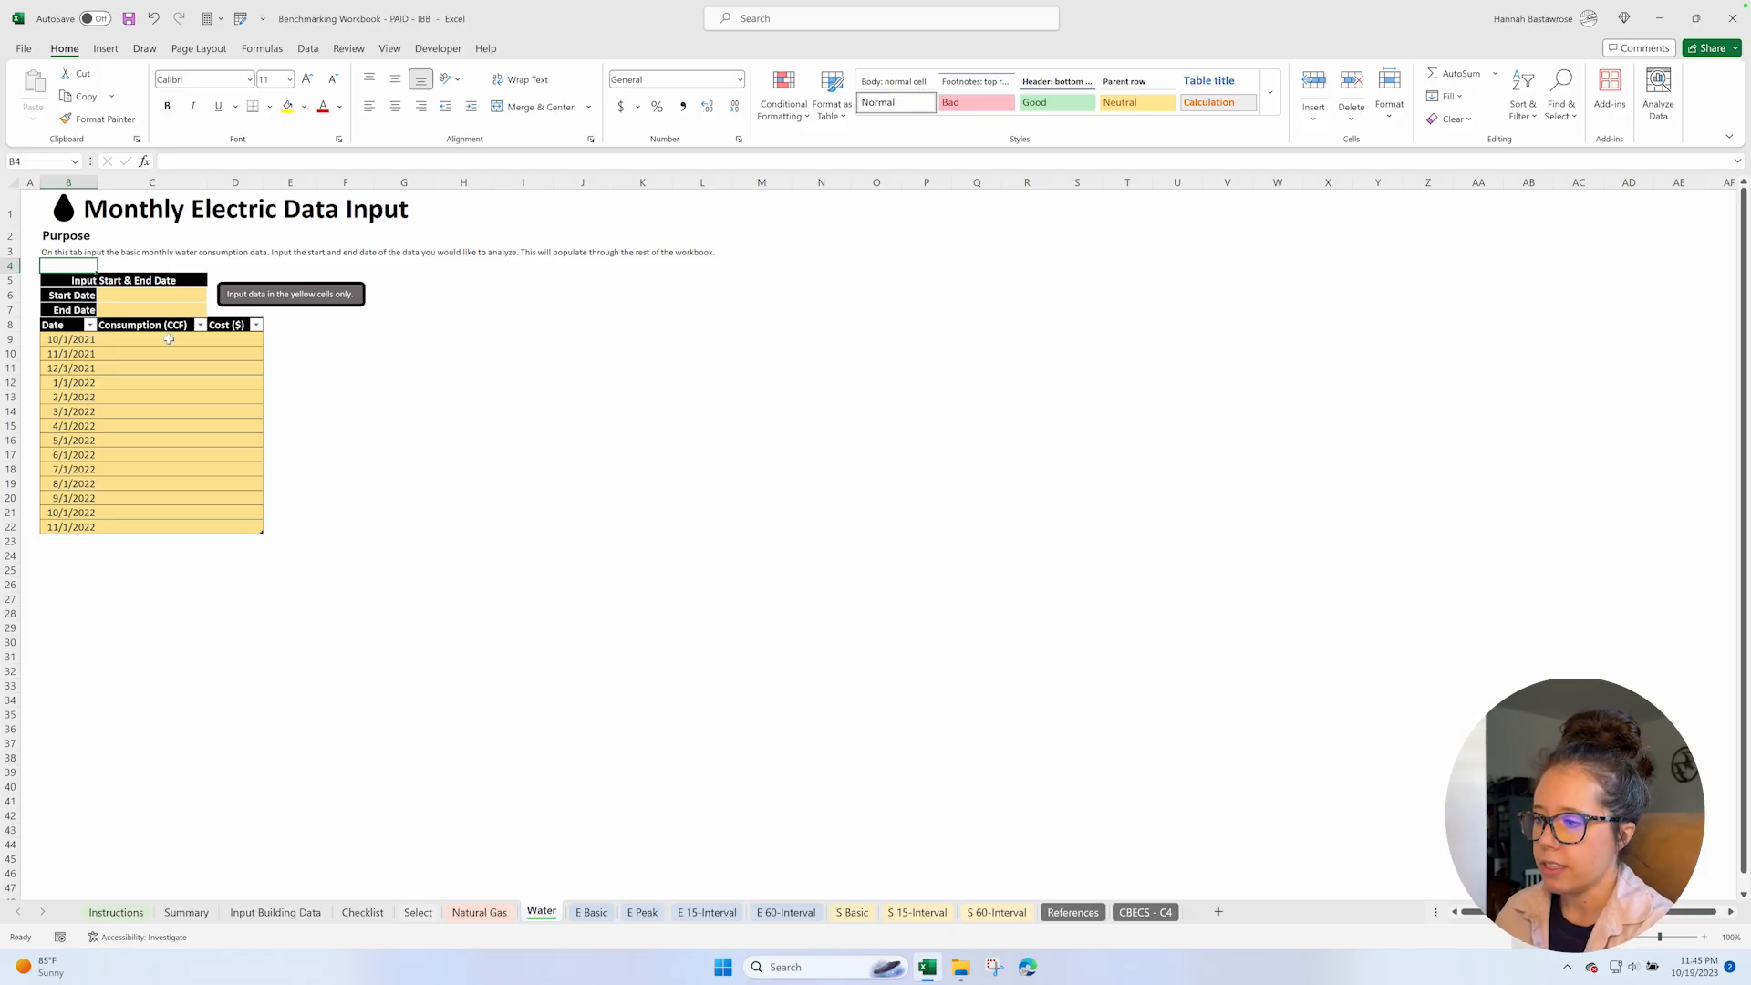
# Review the electric data input sheets: E Basic, E Peak, E 15-Interval and E 60-Interval.
pyautogui.click(593, 913)
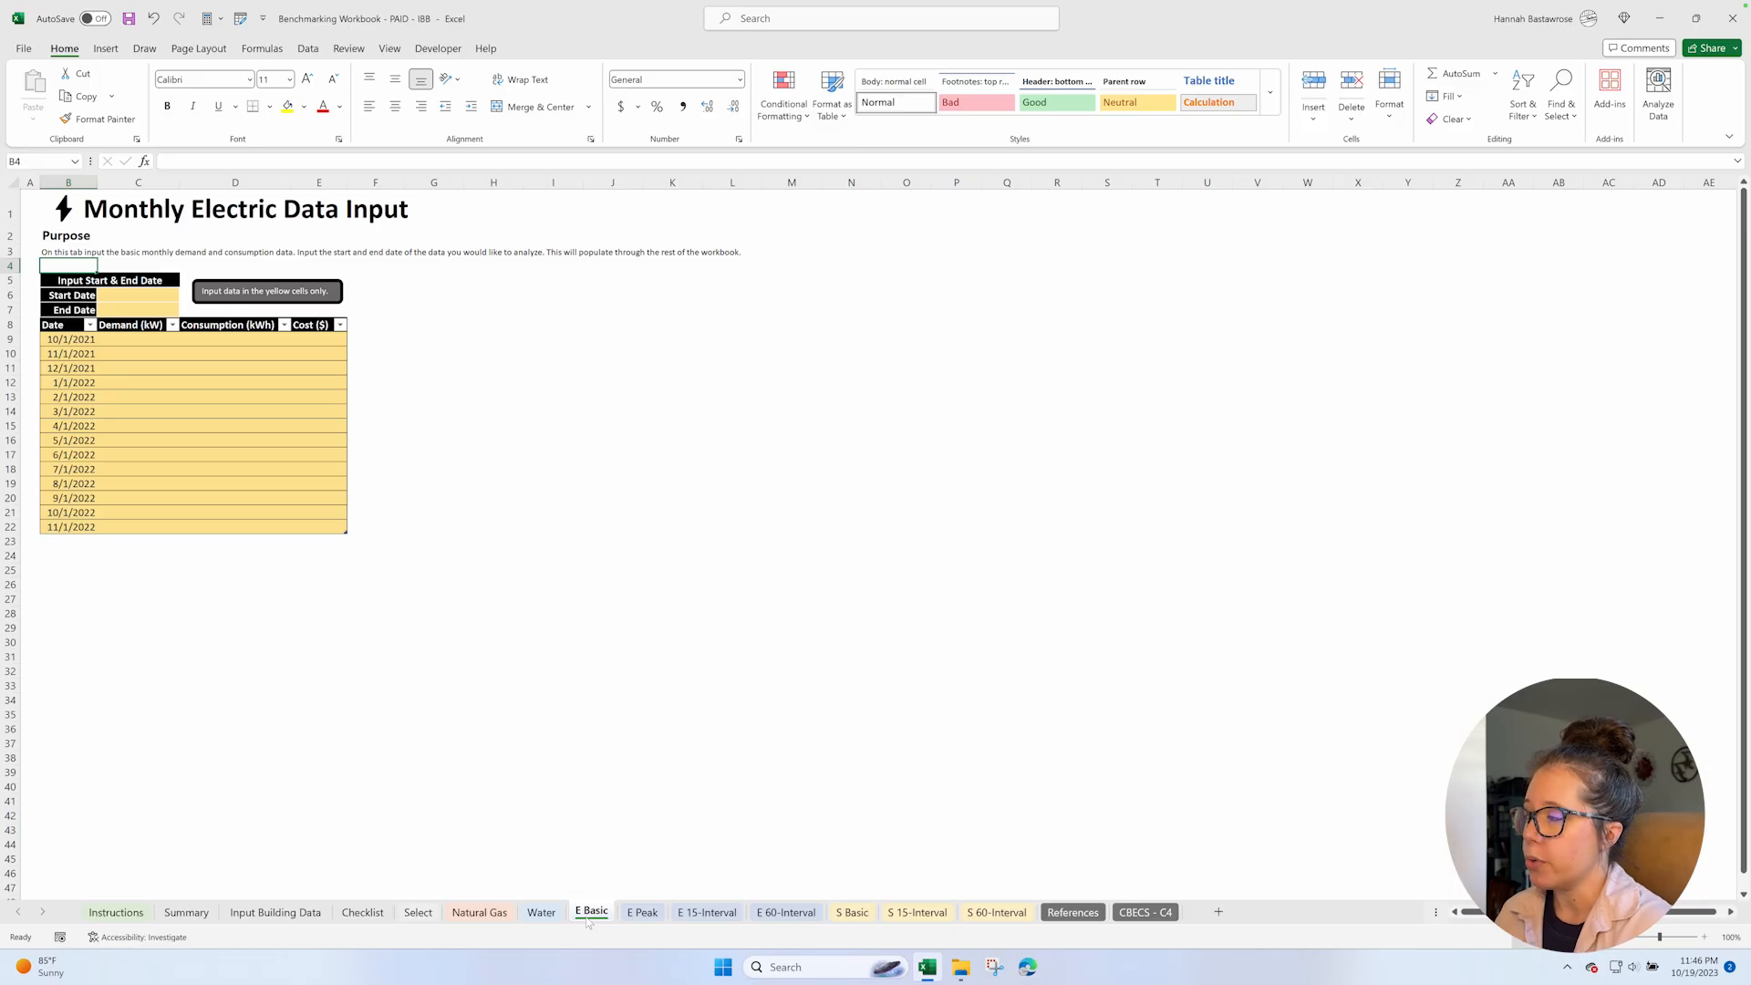
pyautogui.click(645, 912)
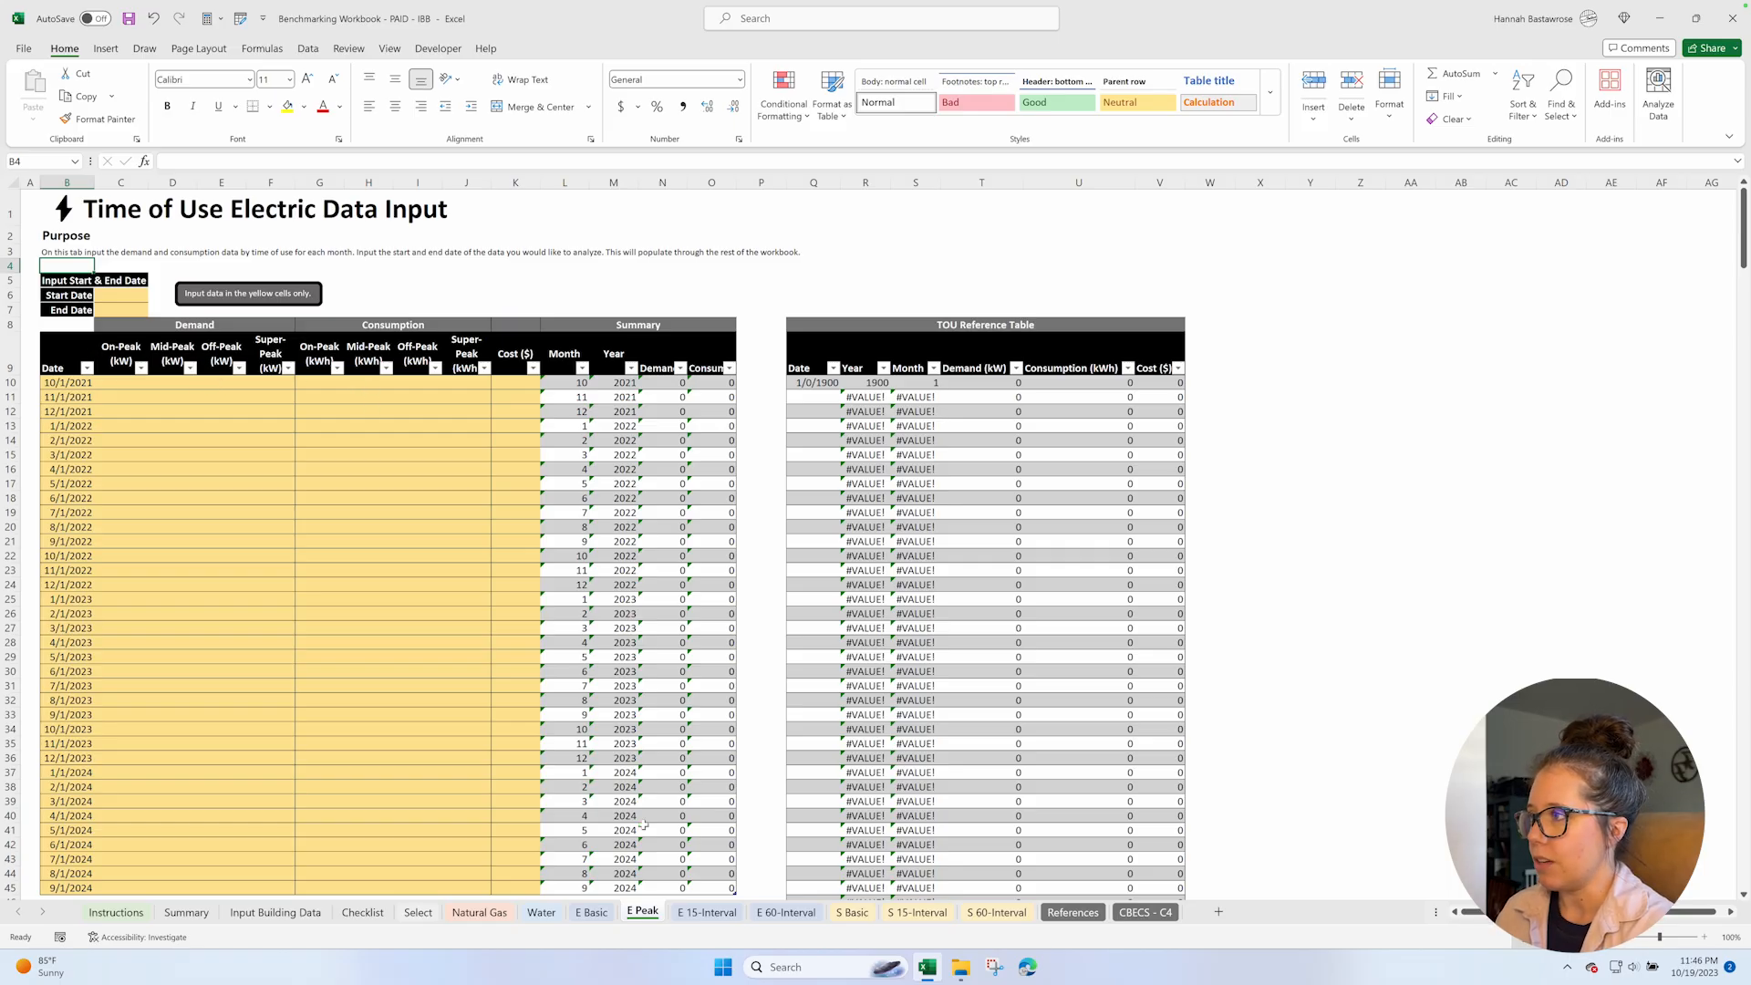
pyautogui.click(709, 913)
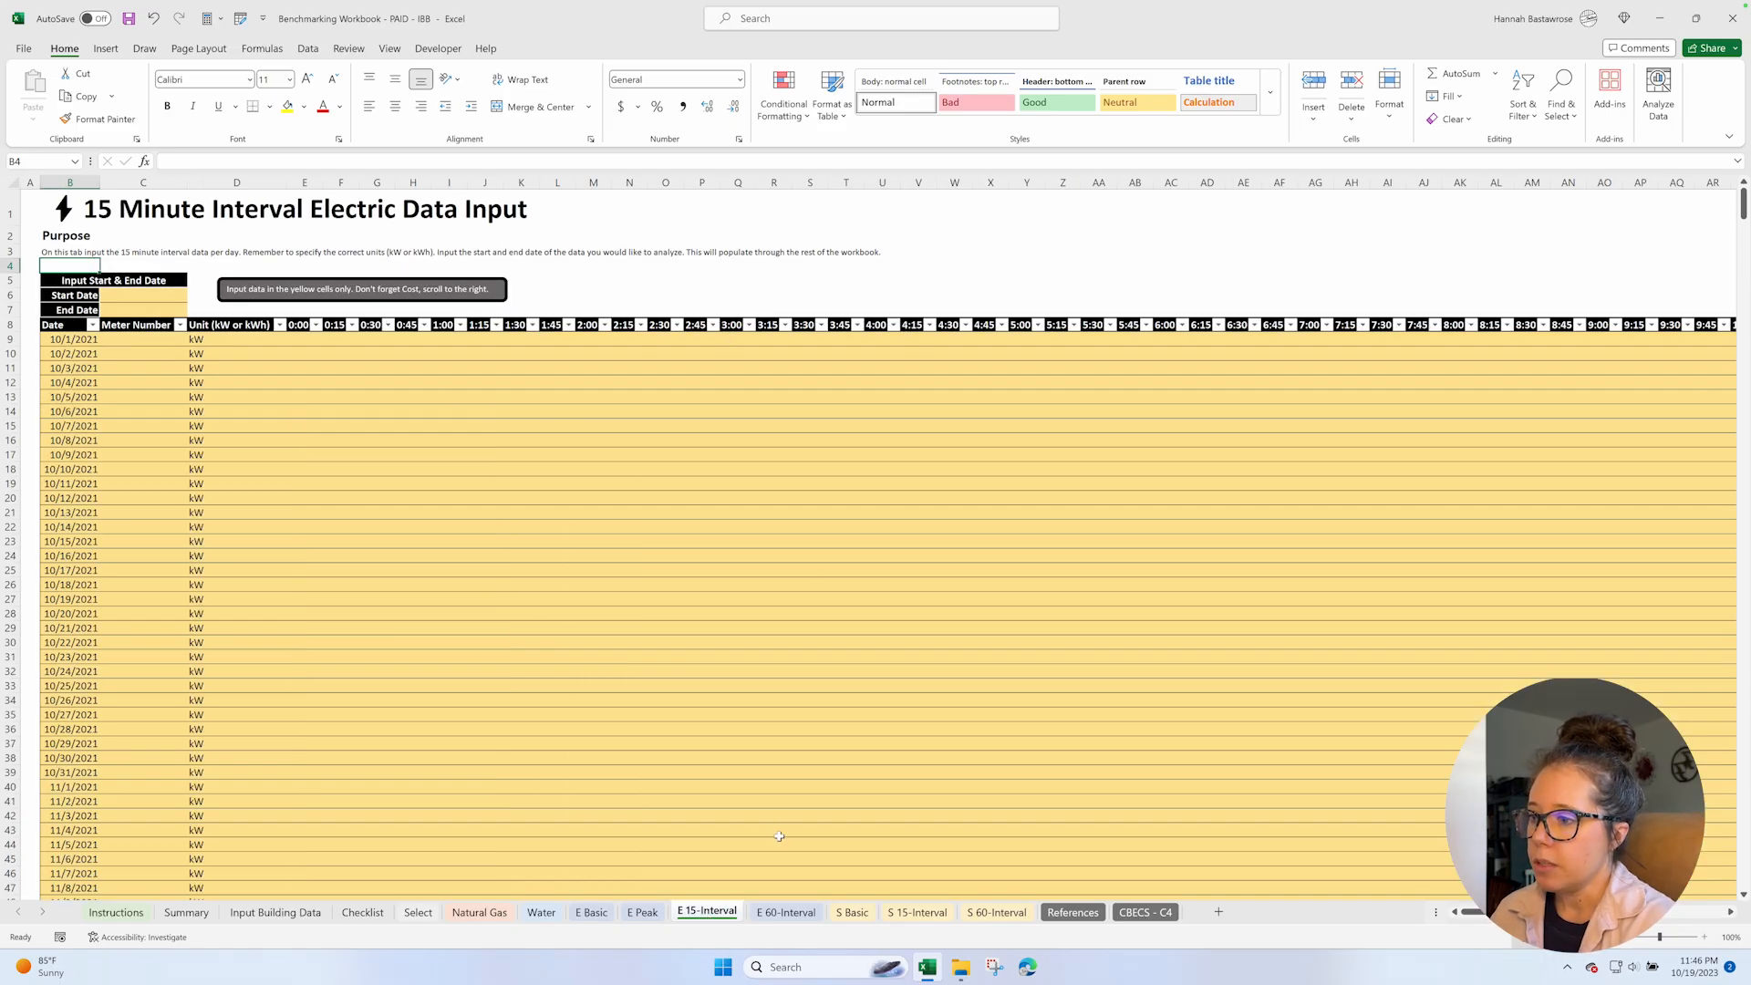
pyautogui.click(793, 913)
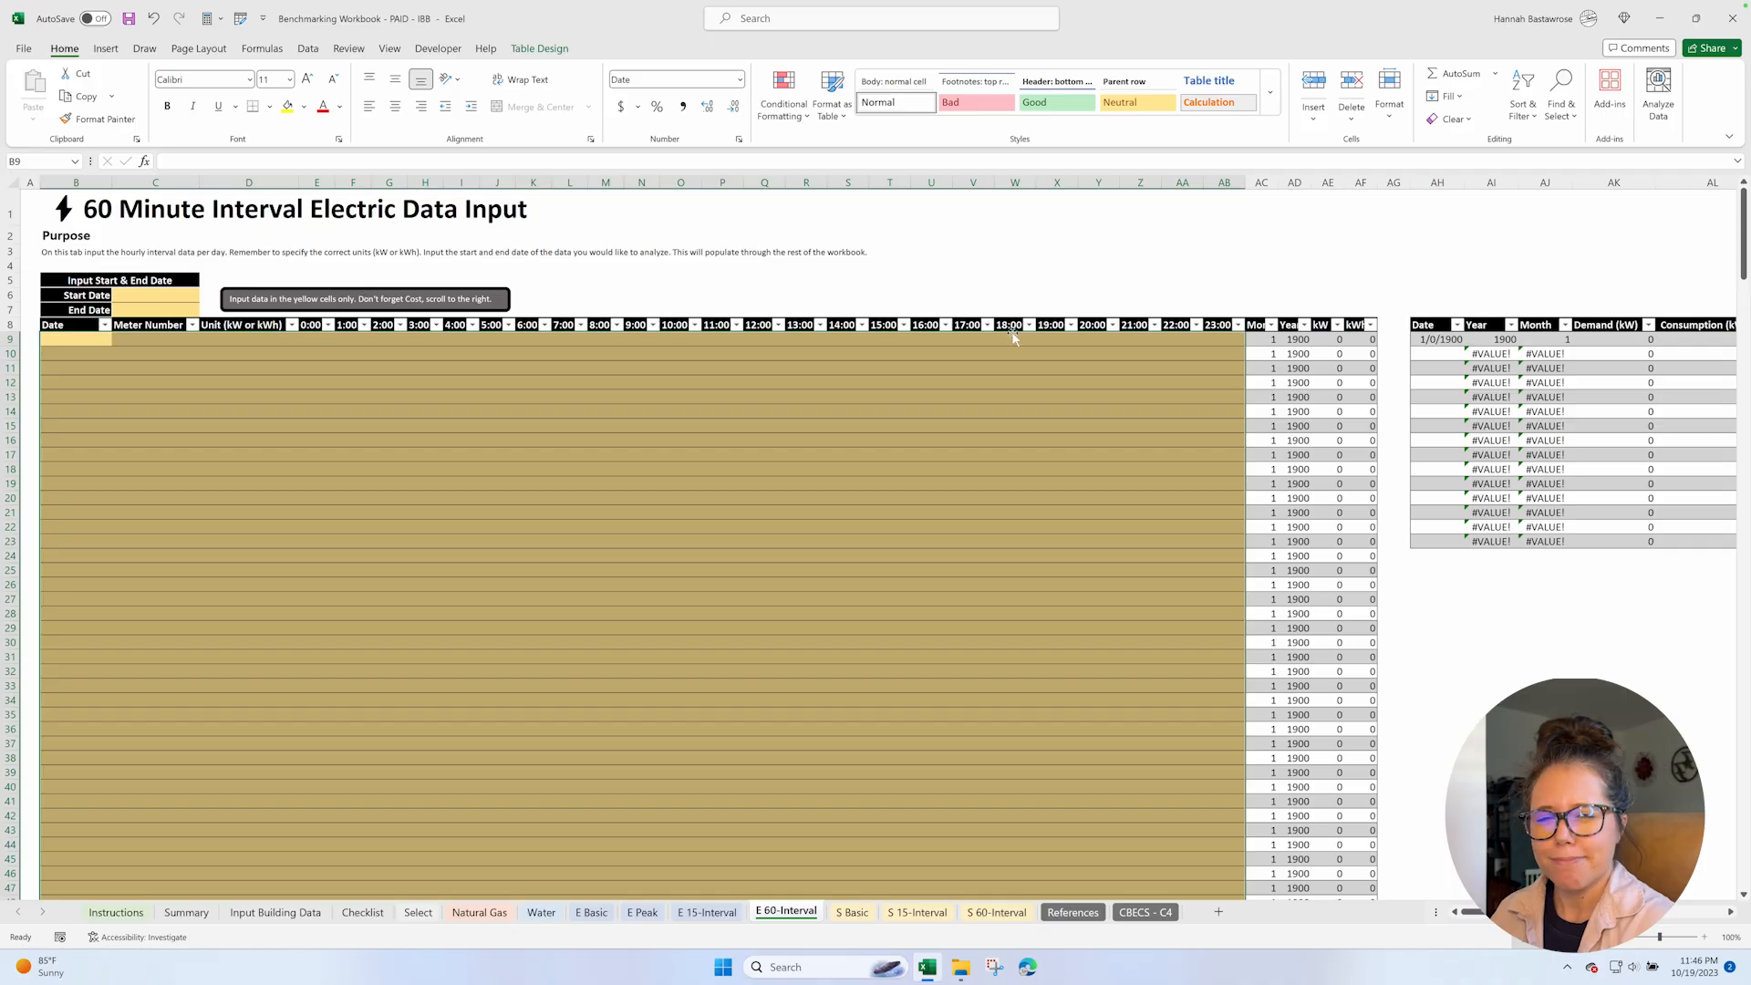
# Review the solar data input sheets: S Basic, S 15-Interval and S 60-Interval.
pyautogui.click(852, 911)
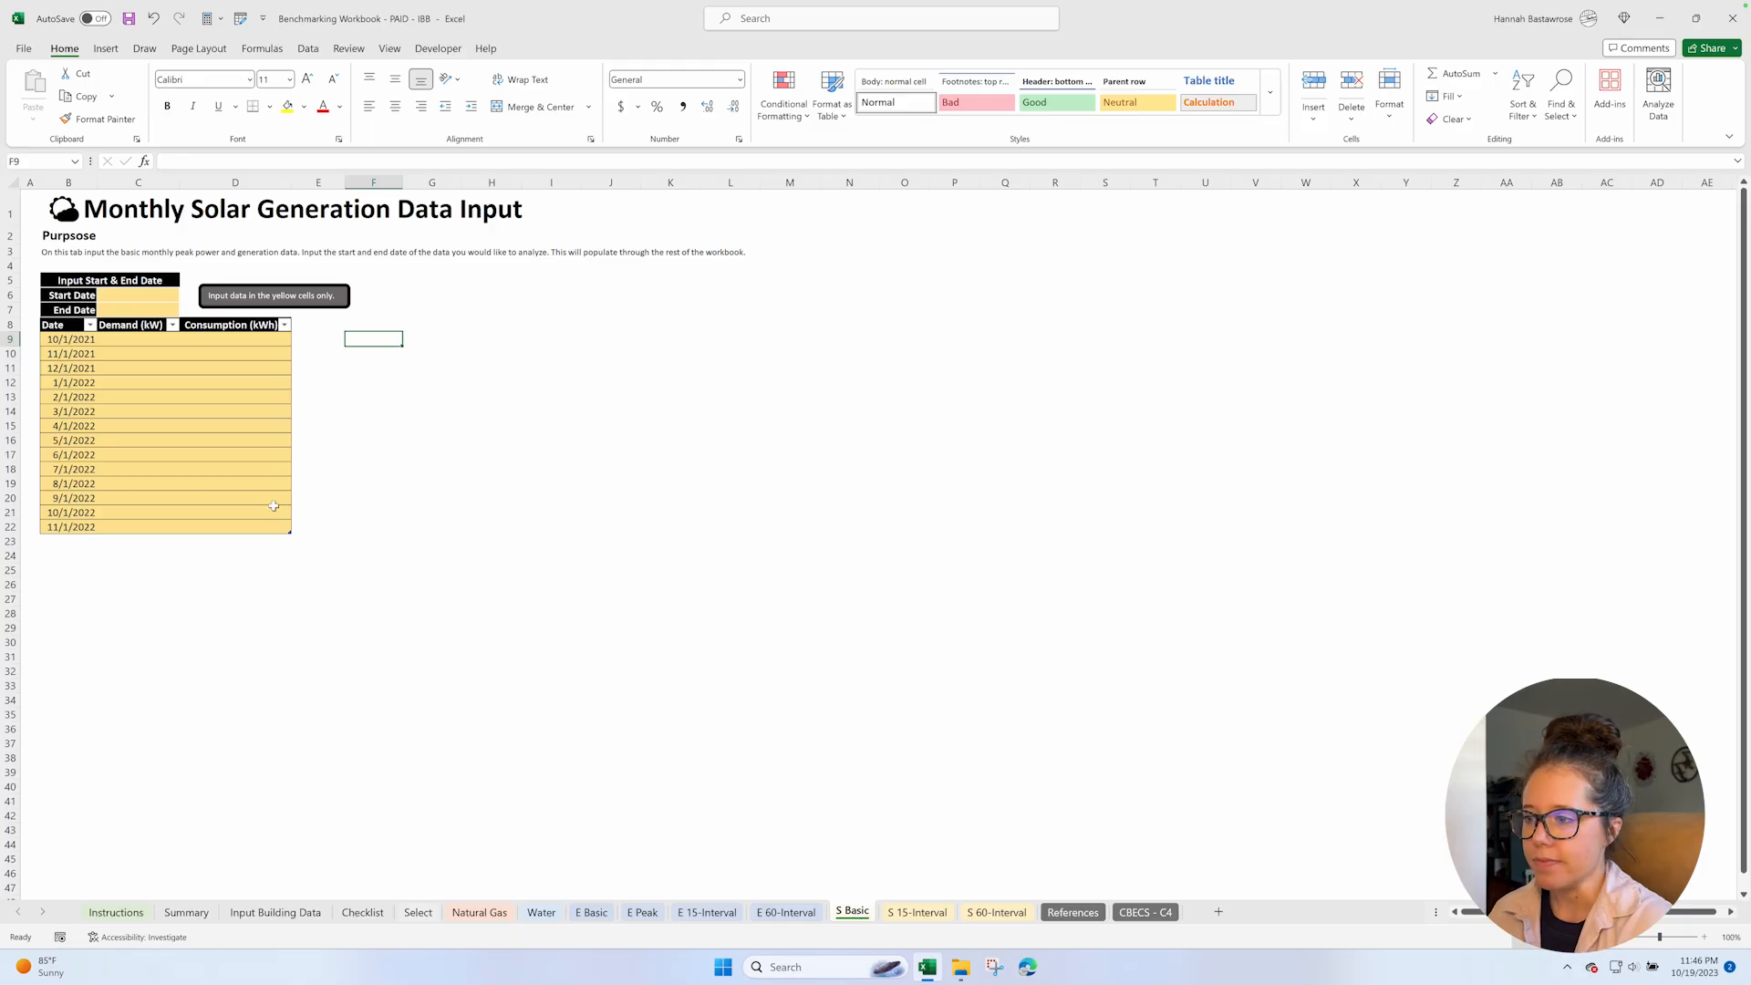
pyautogui.click(942, 914)
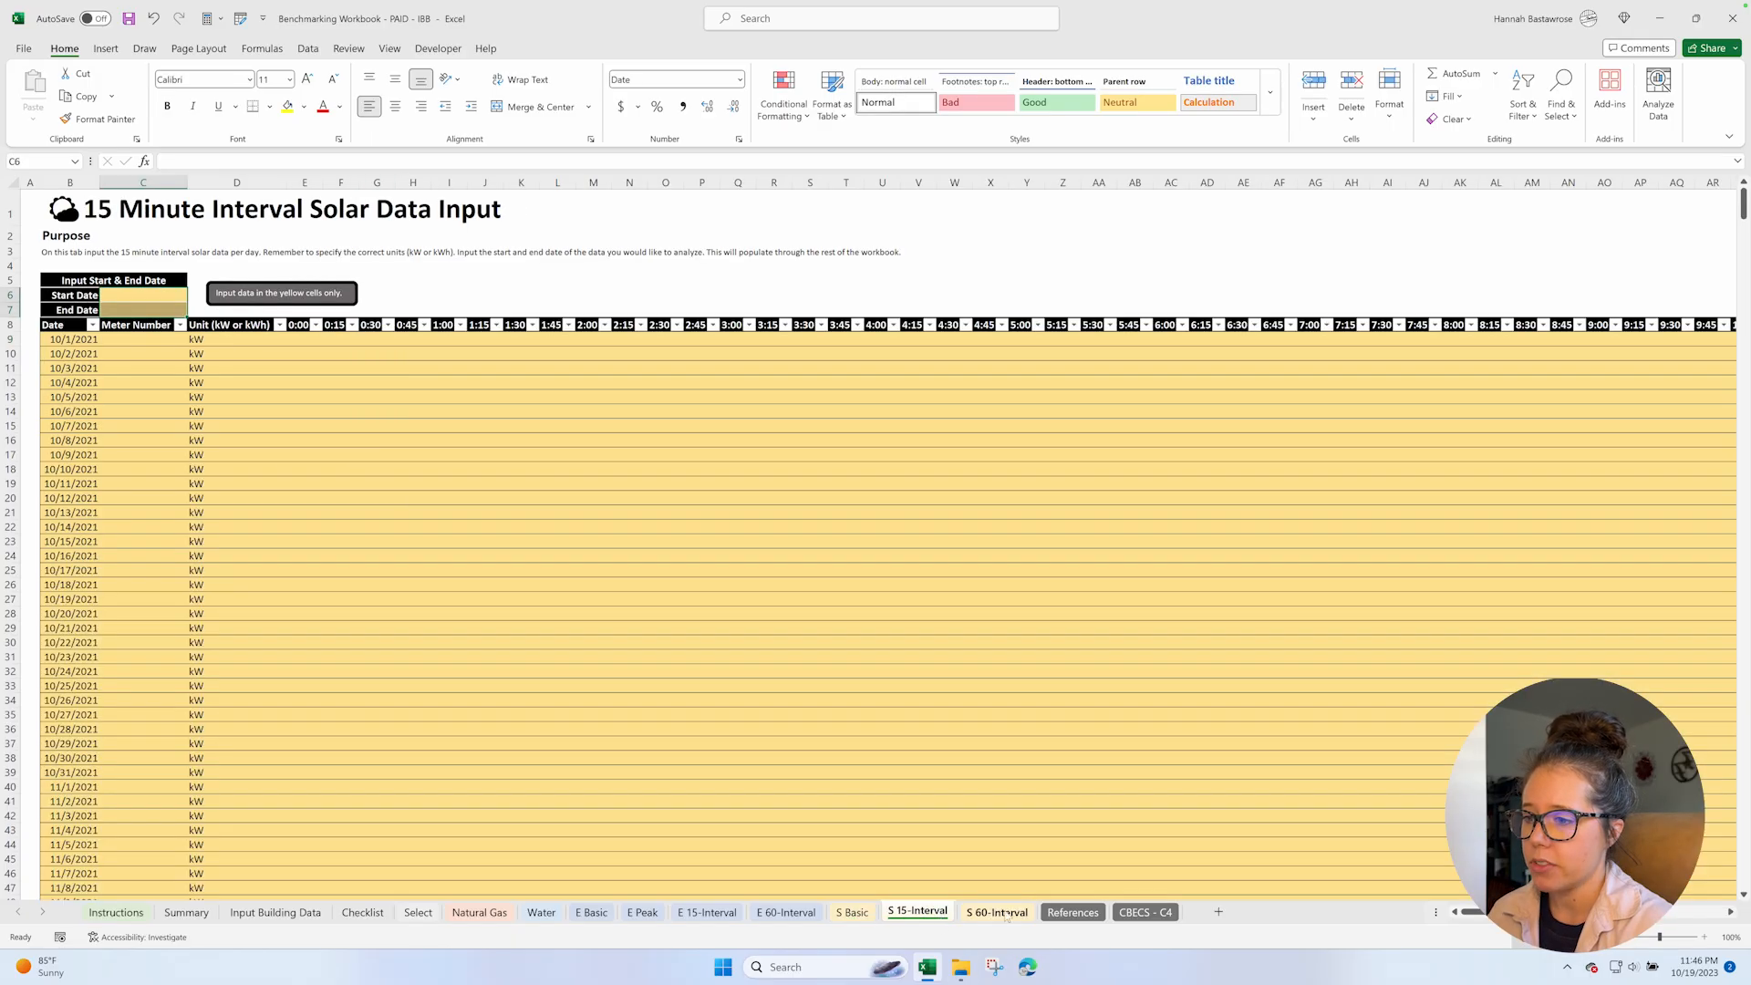
pyautogui.click(1007, 914)
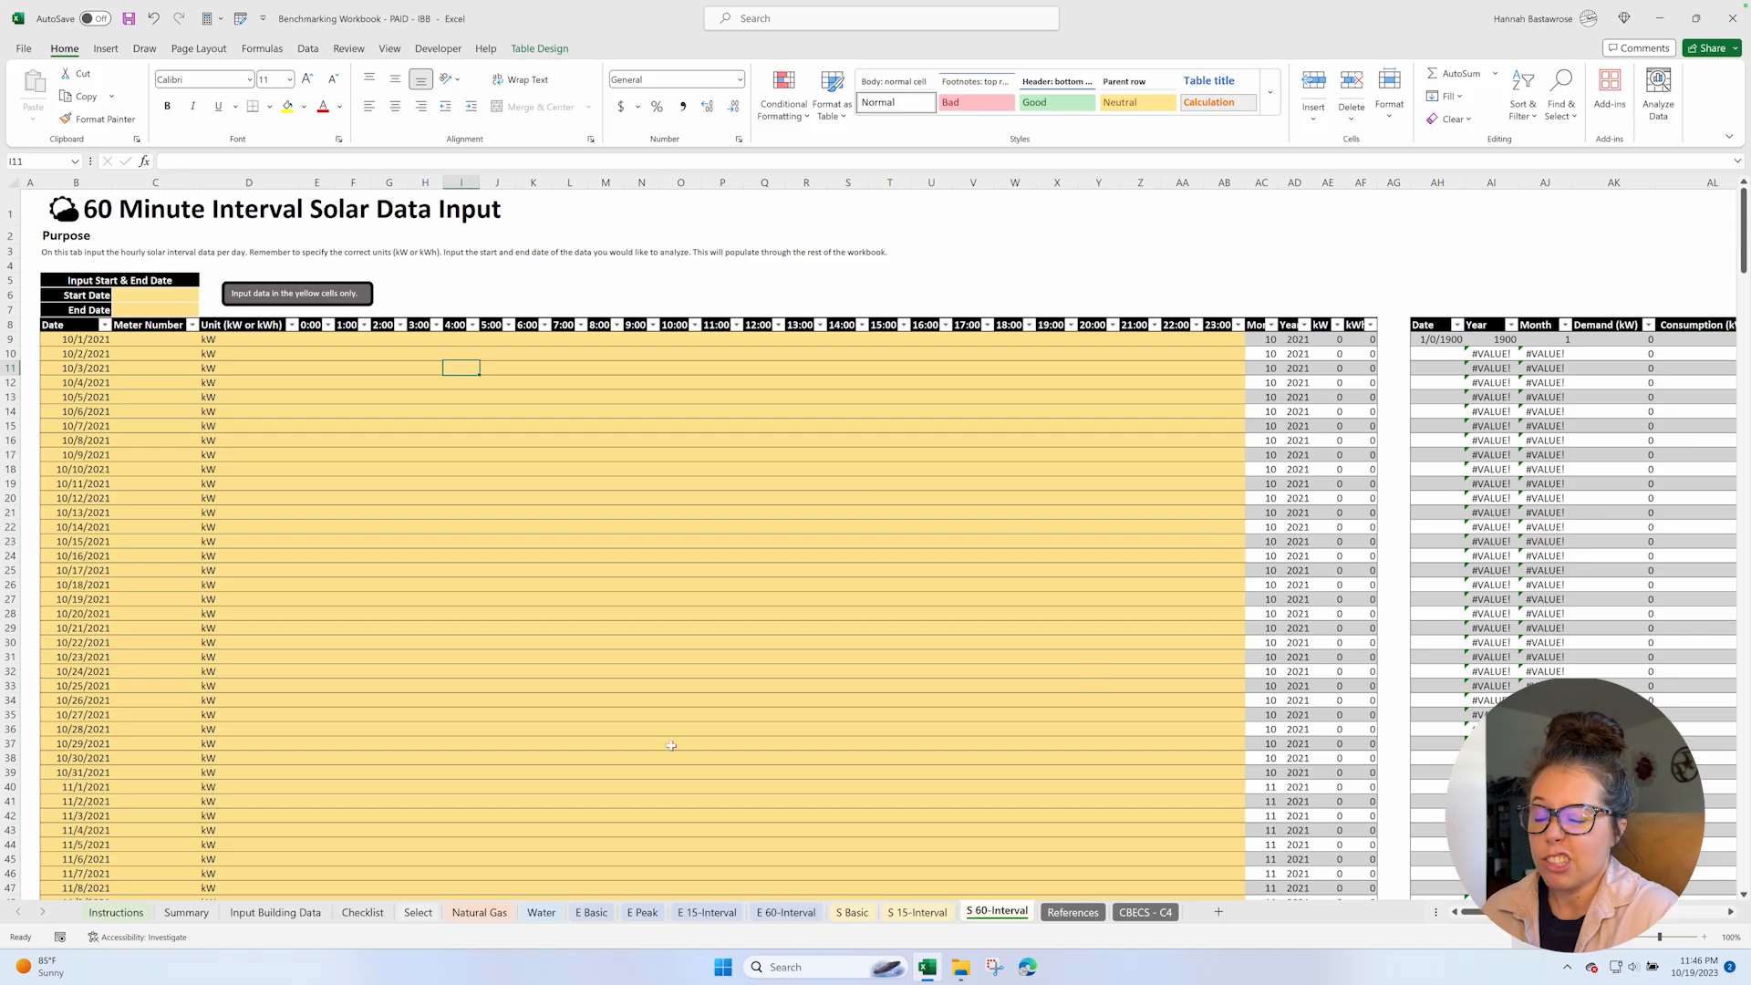
# Open the References and CBECS - C4 sheets, and view the EIA's CBECS page in an enlarged Chrome window.
pyautogui.click(1084, 914)
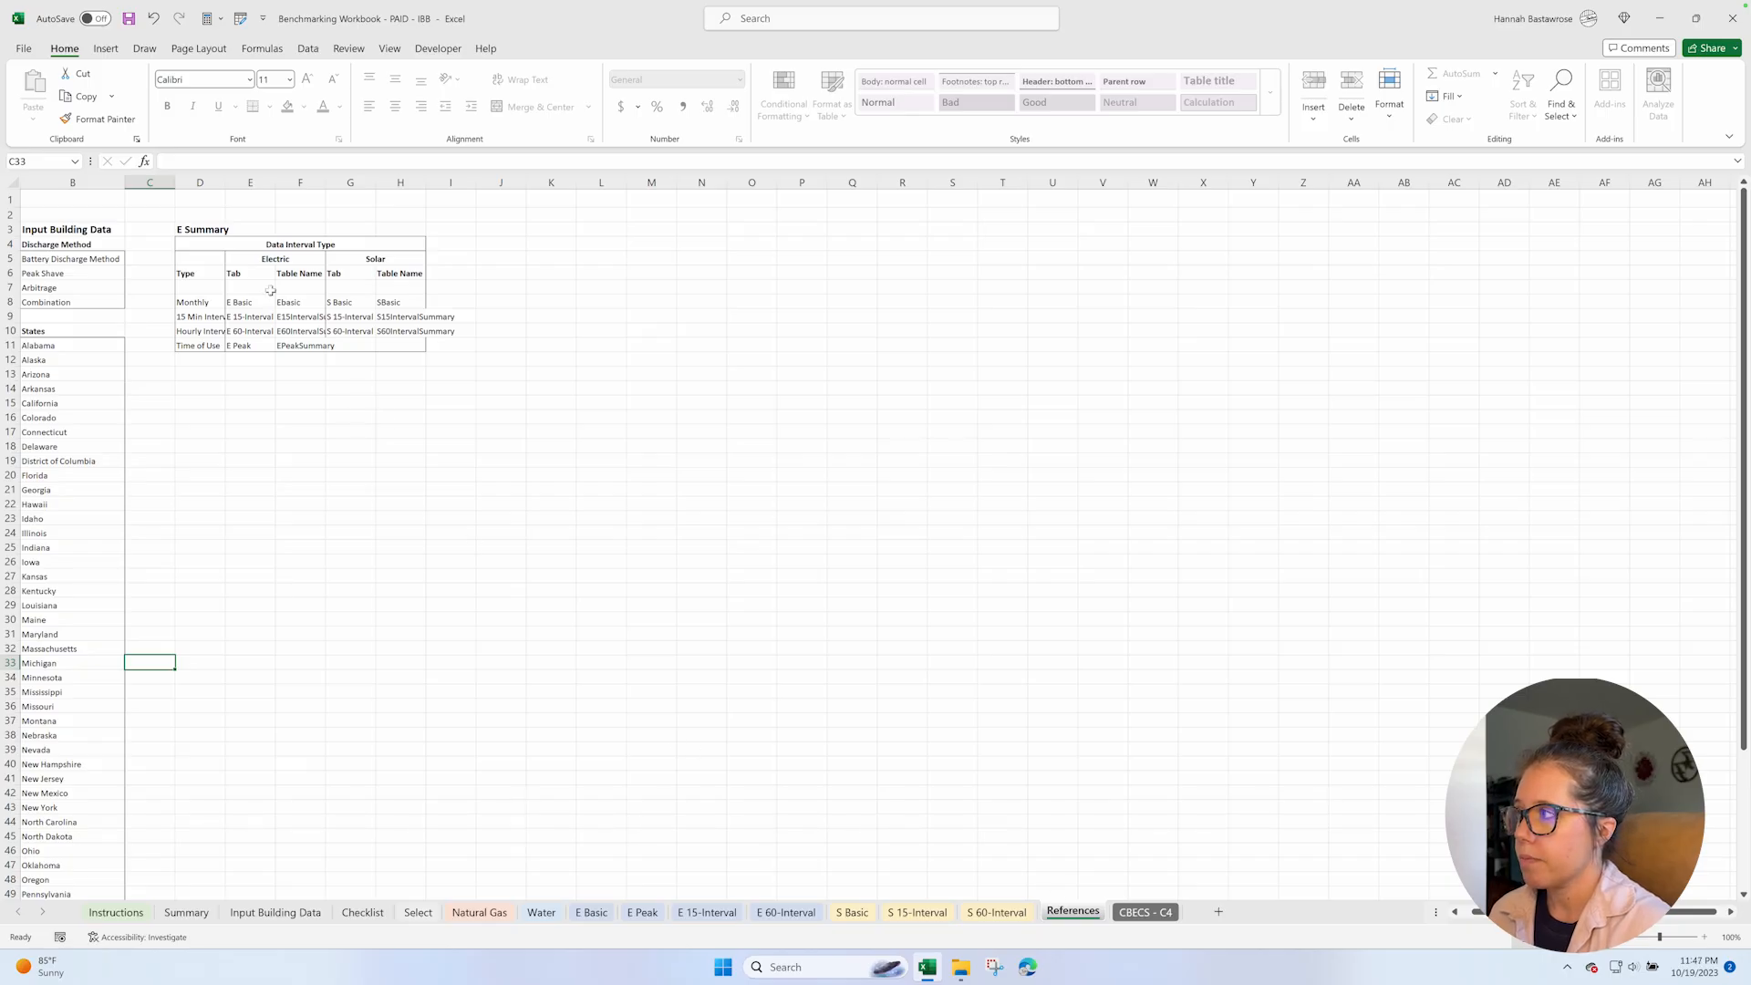
pyautogui.click(1145, 912)
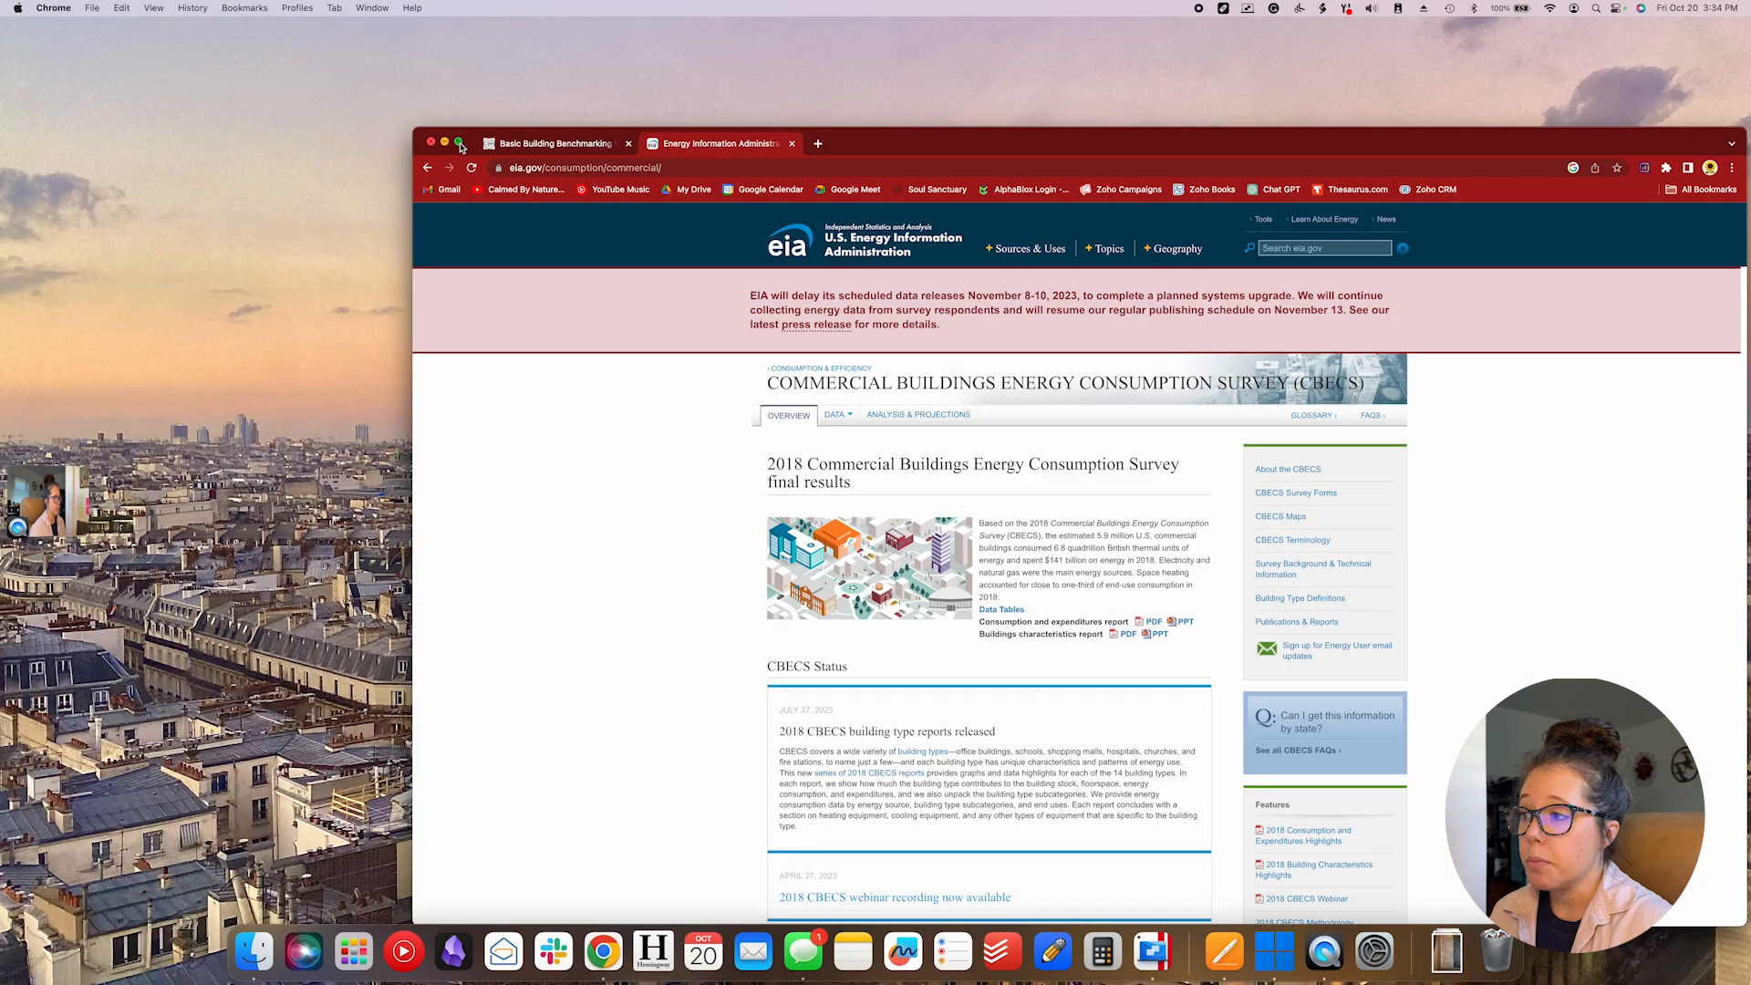
pyautogui.click(460, 145)
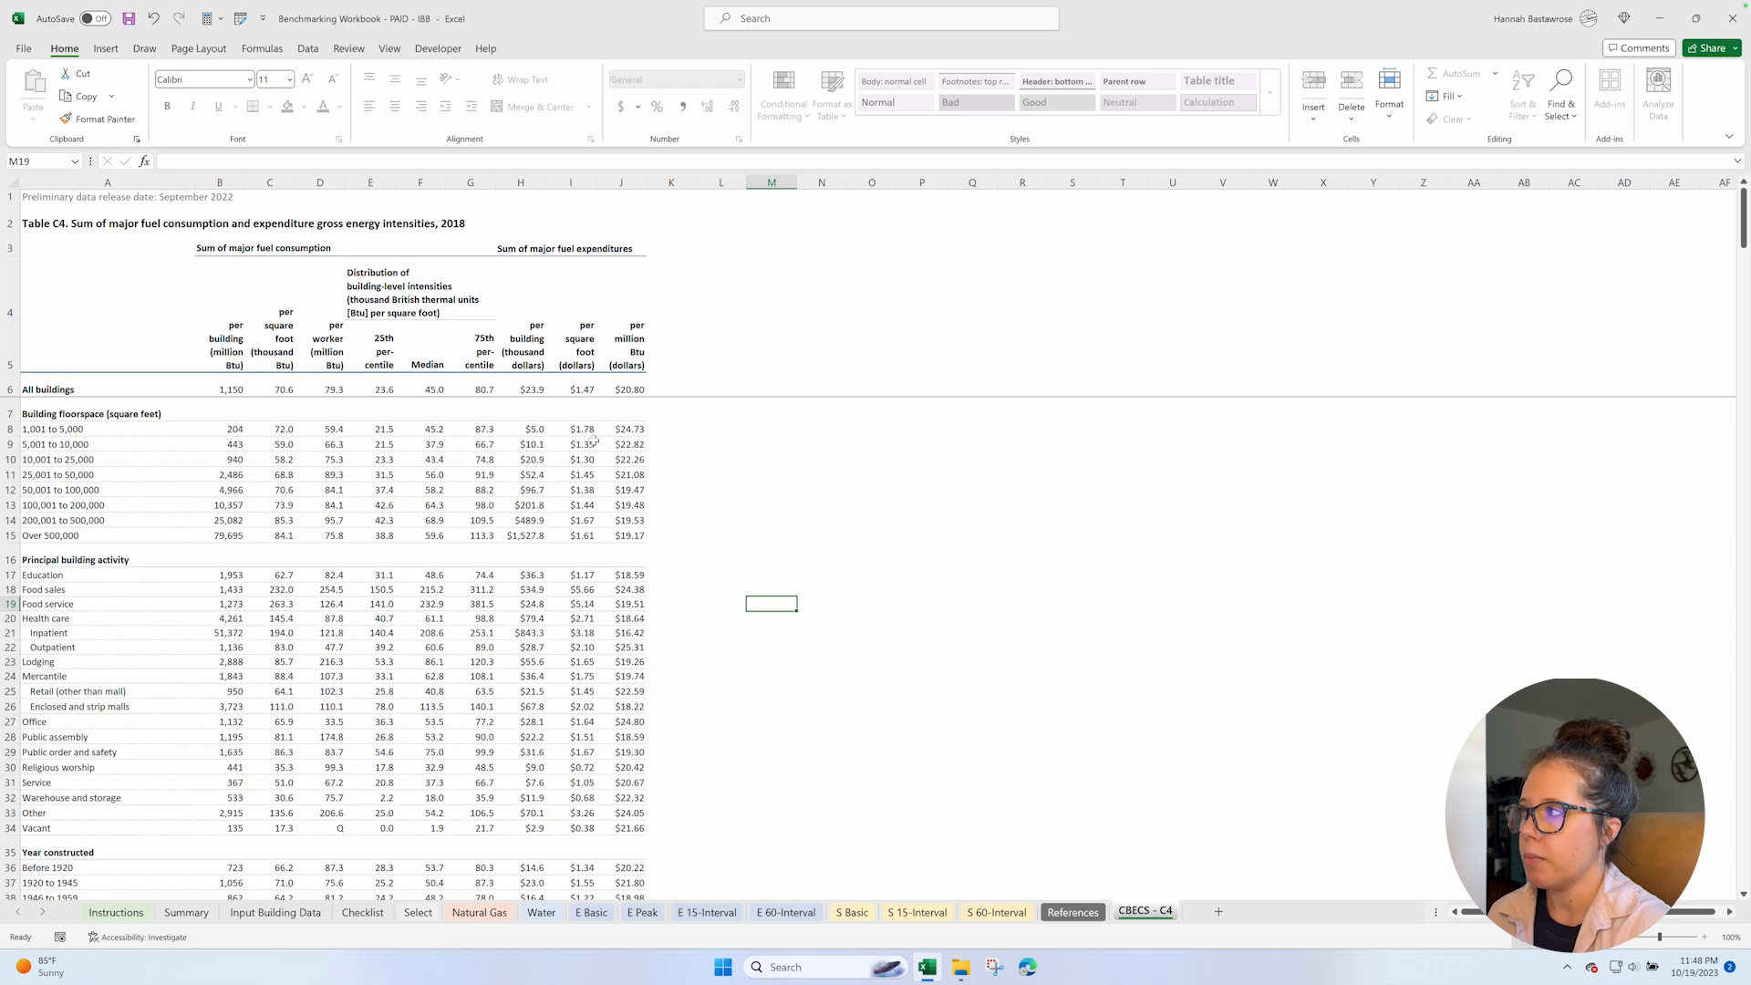
# Return to Excel and examine the release date and title of Table C4 on the CBECS - C4 sheet.
pyautogui.click(43, 196)
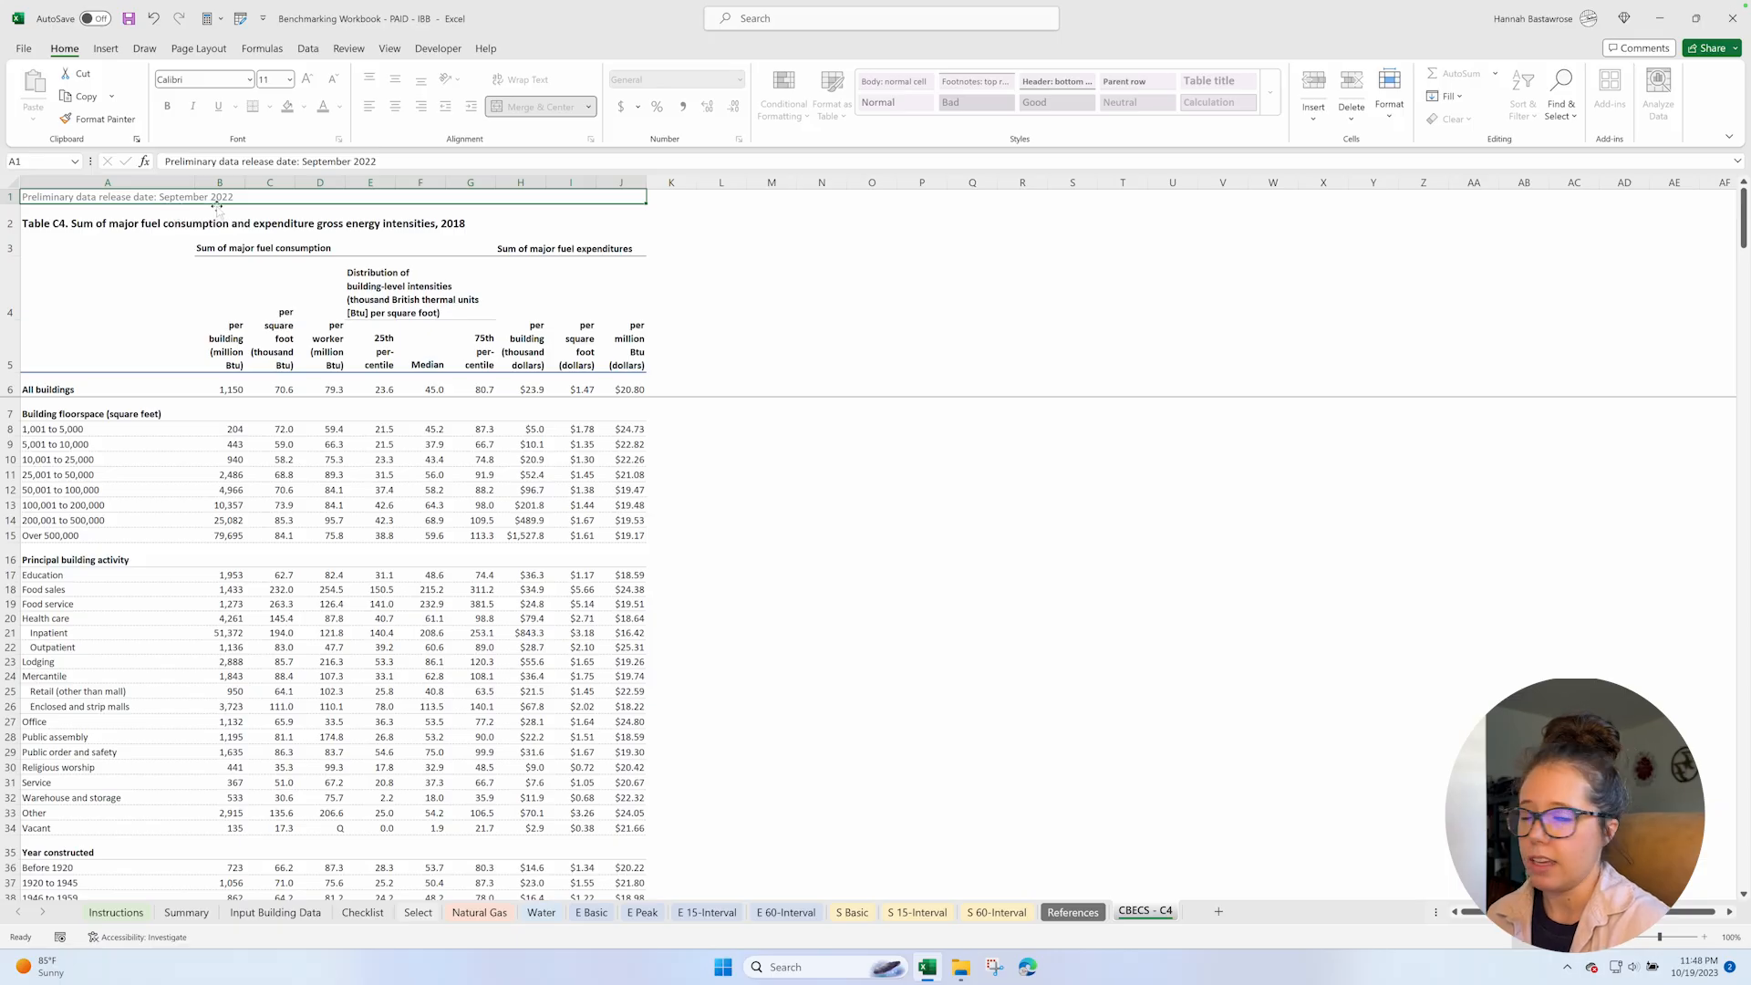
pyautogui.click(450, 222)
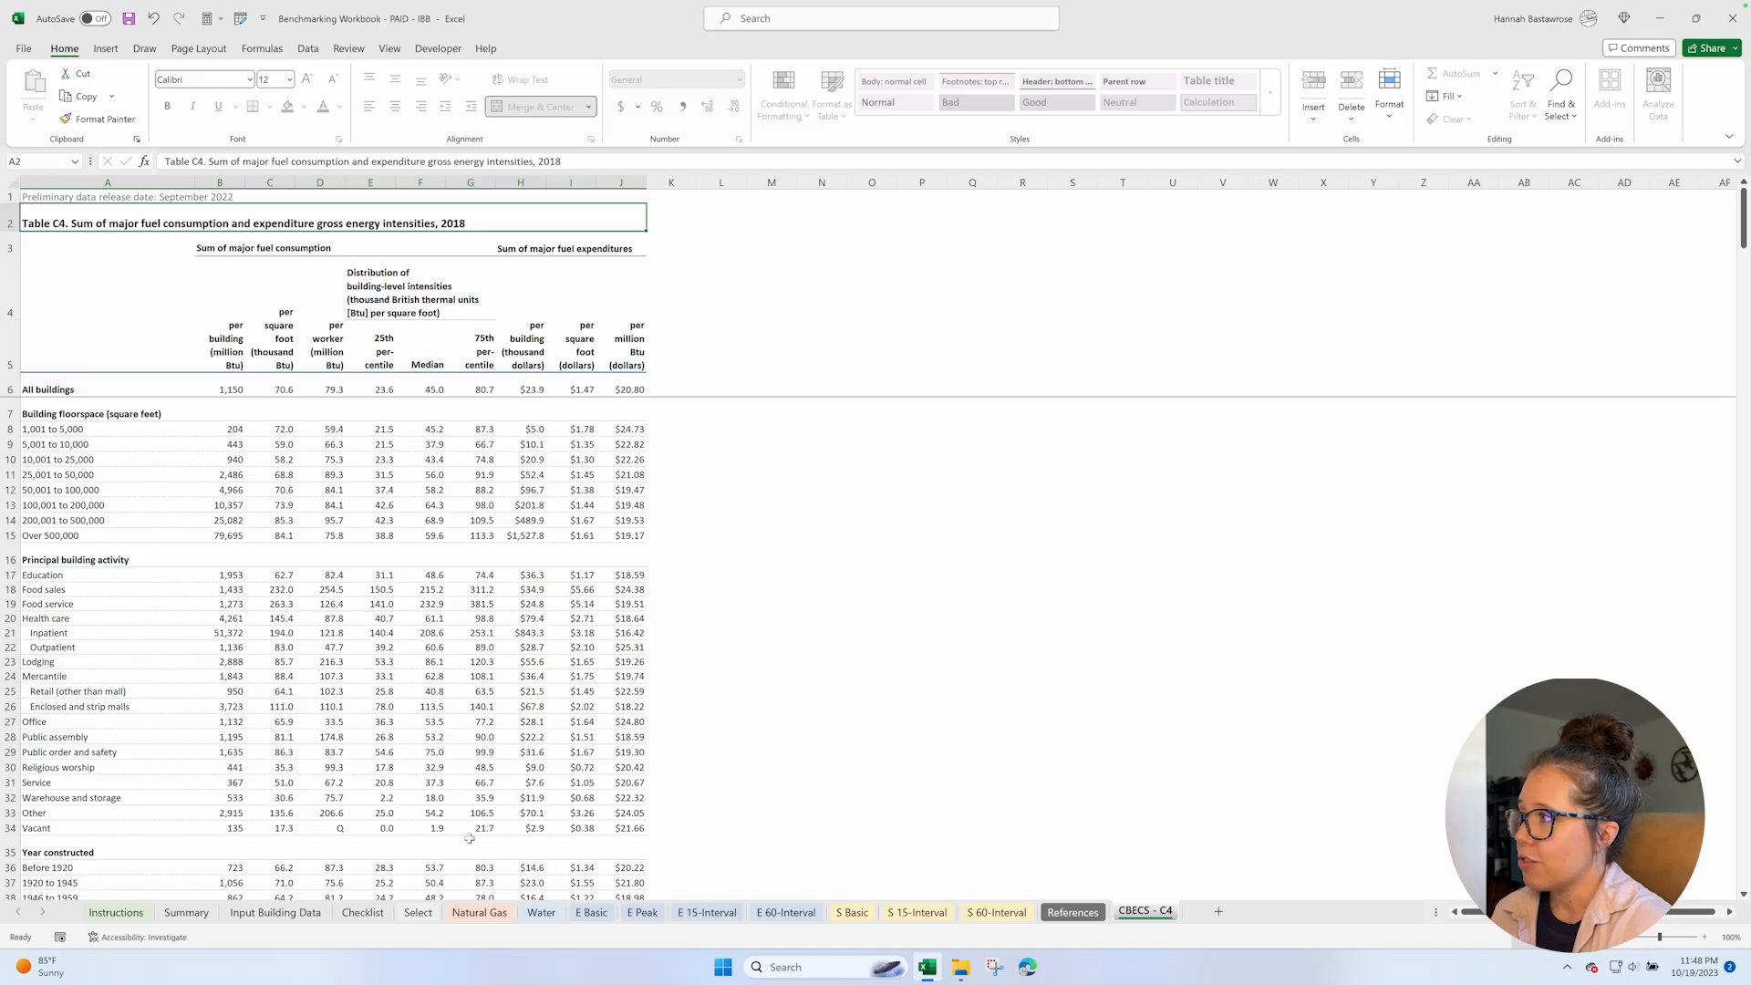
# Fill in the project name and set the project number to 0542 on the Input Building Data sheet.
pyautogui.click(137, 913)
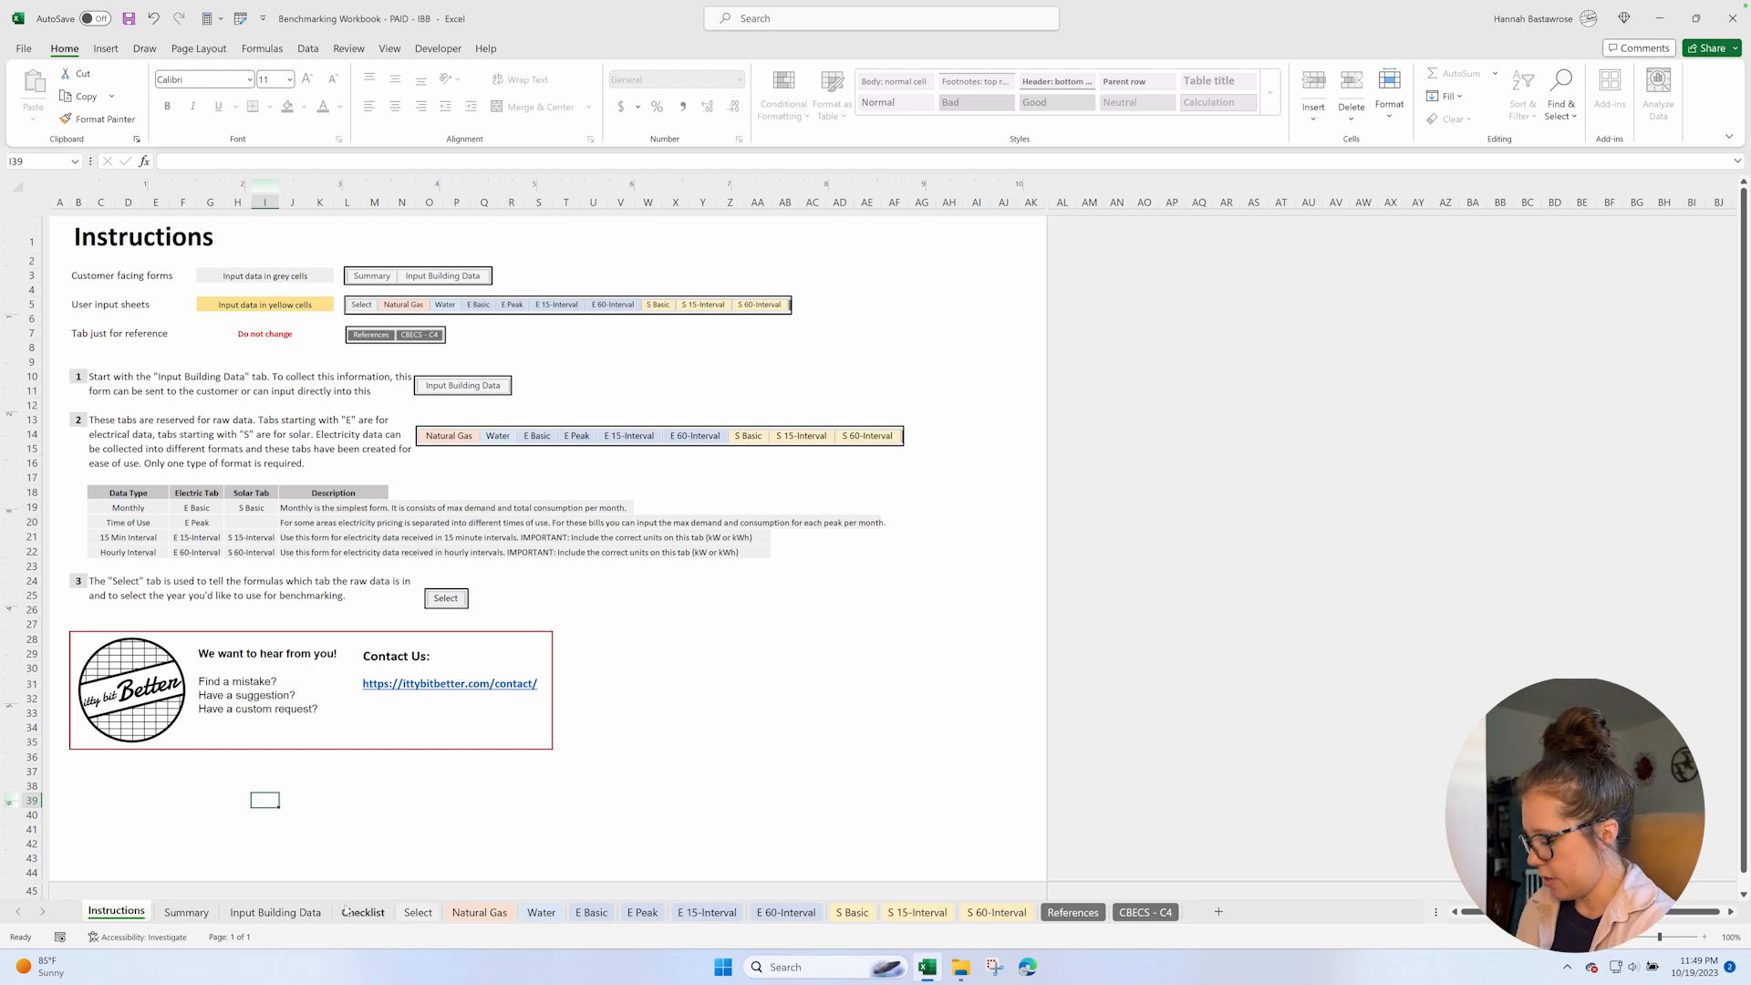
pyautogui.click(299, 914)
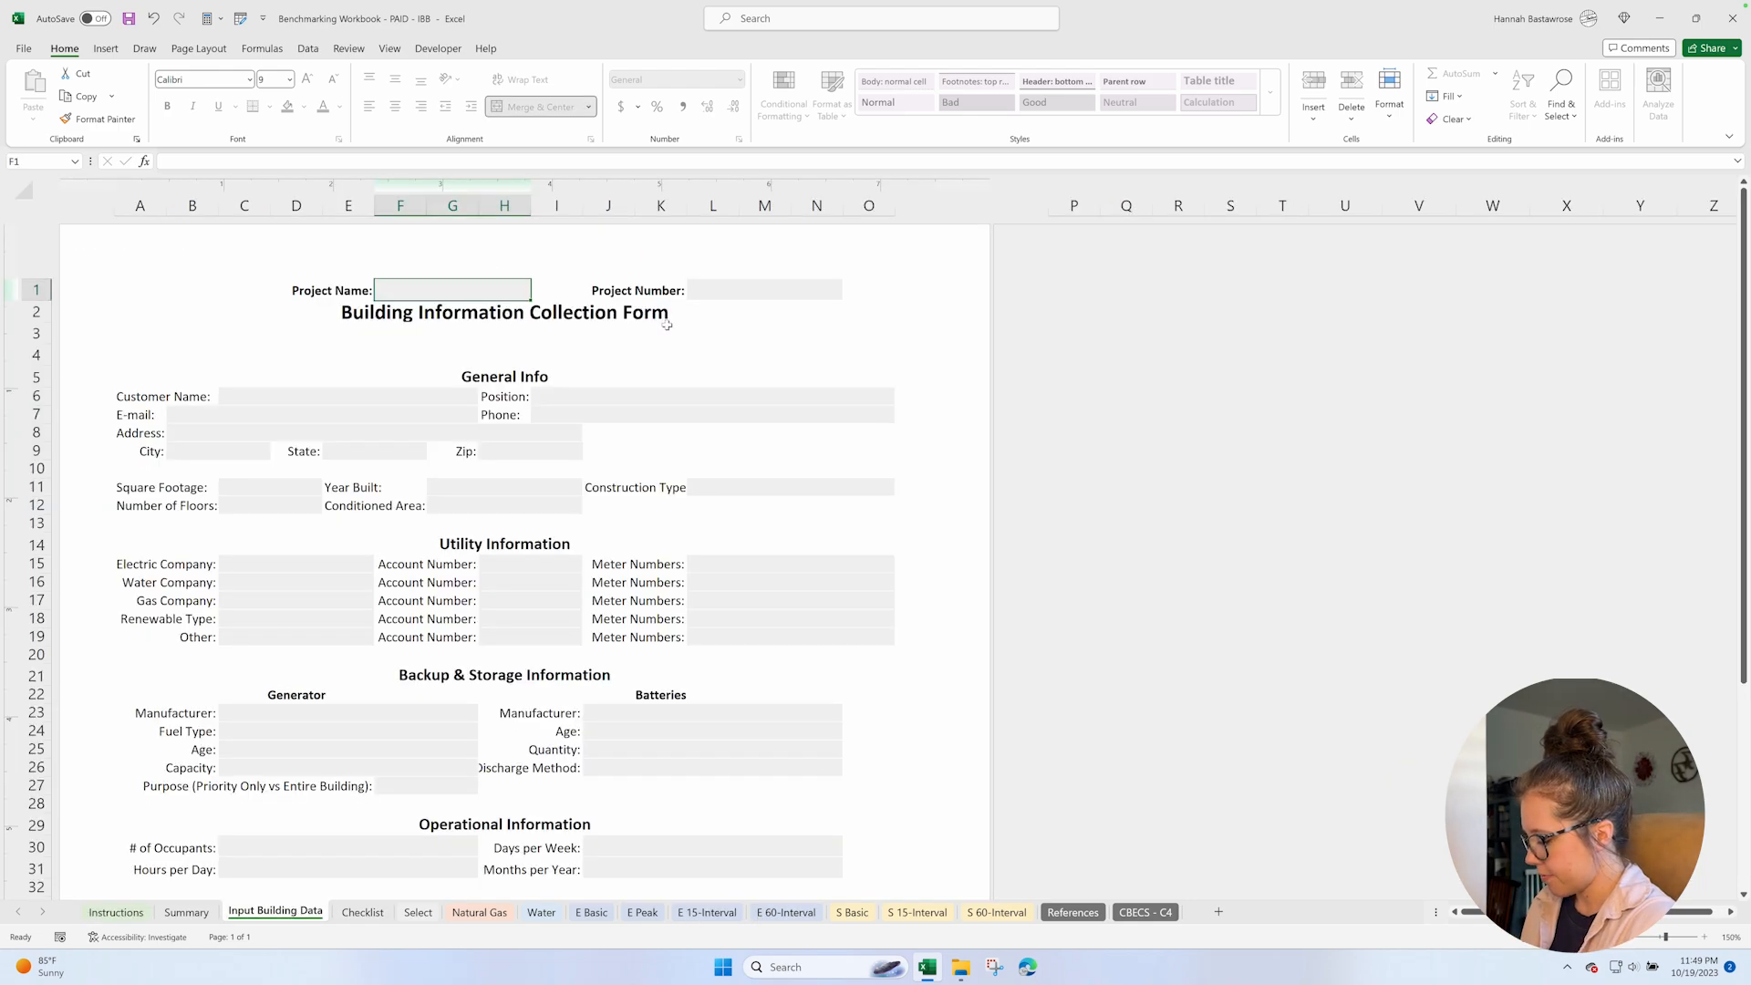
pyautogui.write('Joe Schmoe')
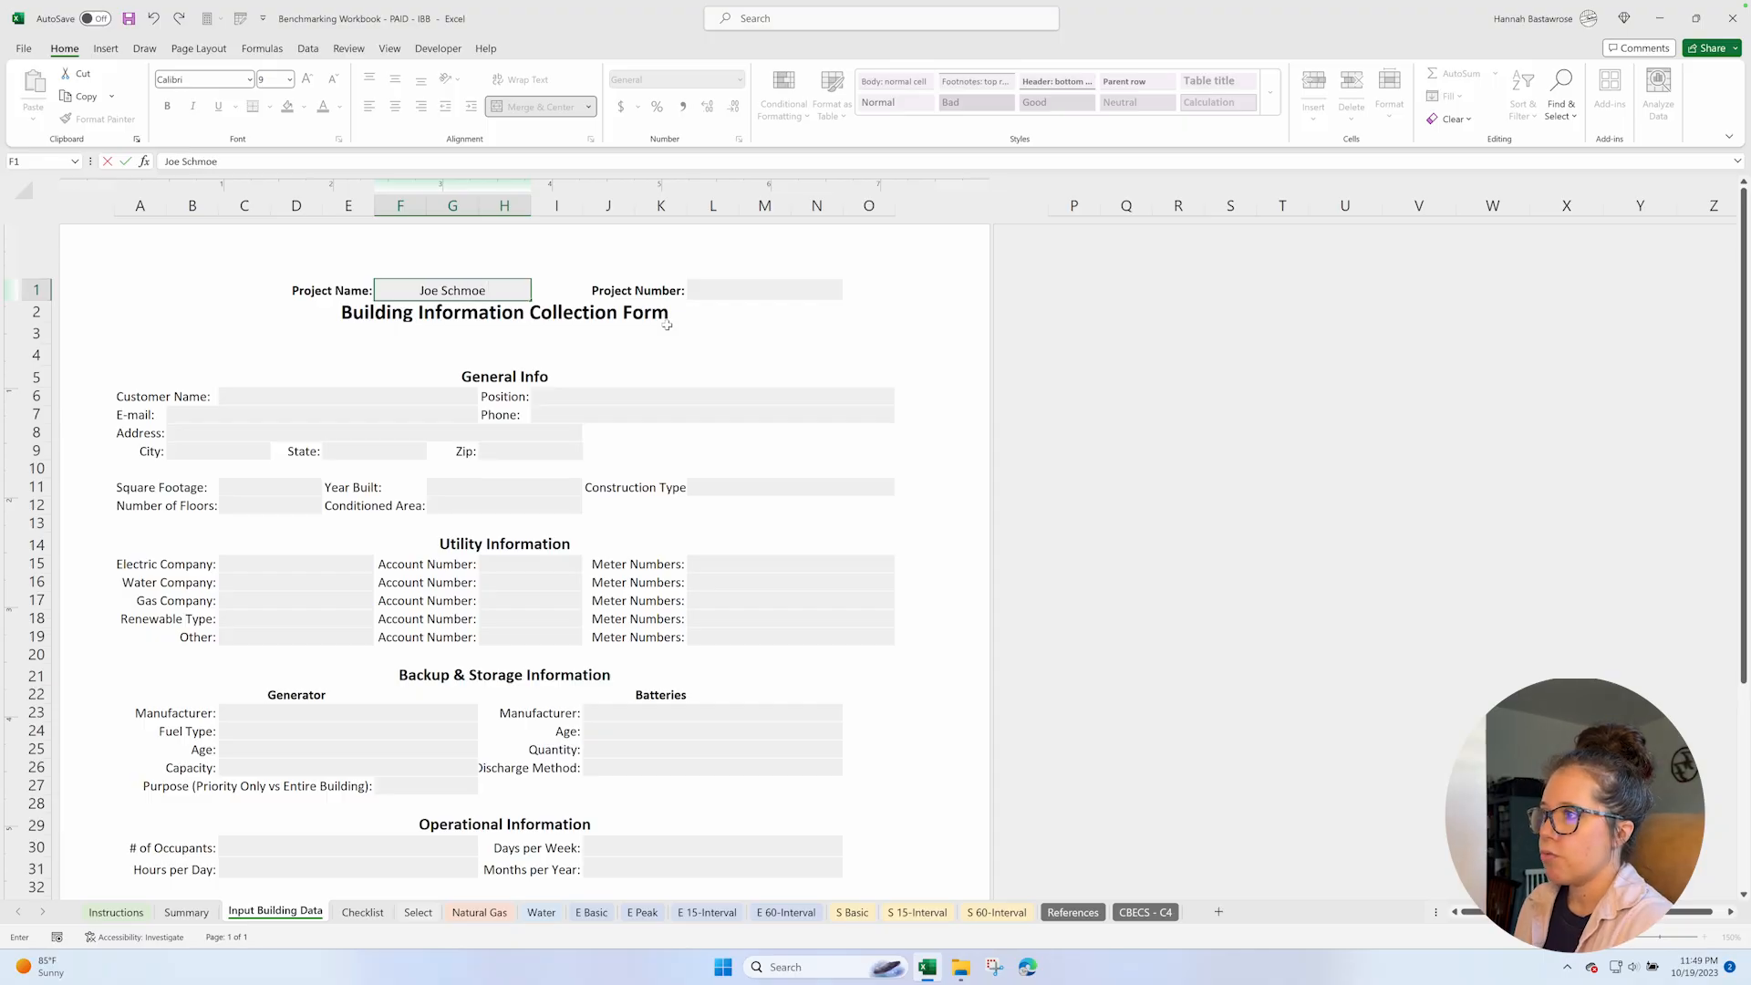
pyautogui.click(726, 292)
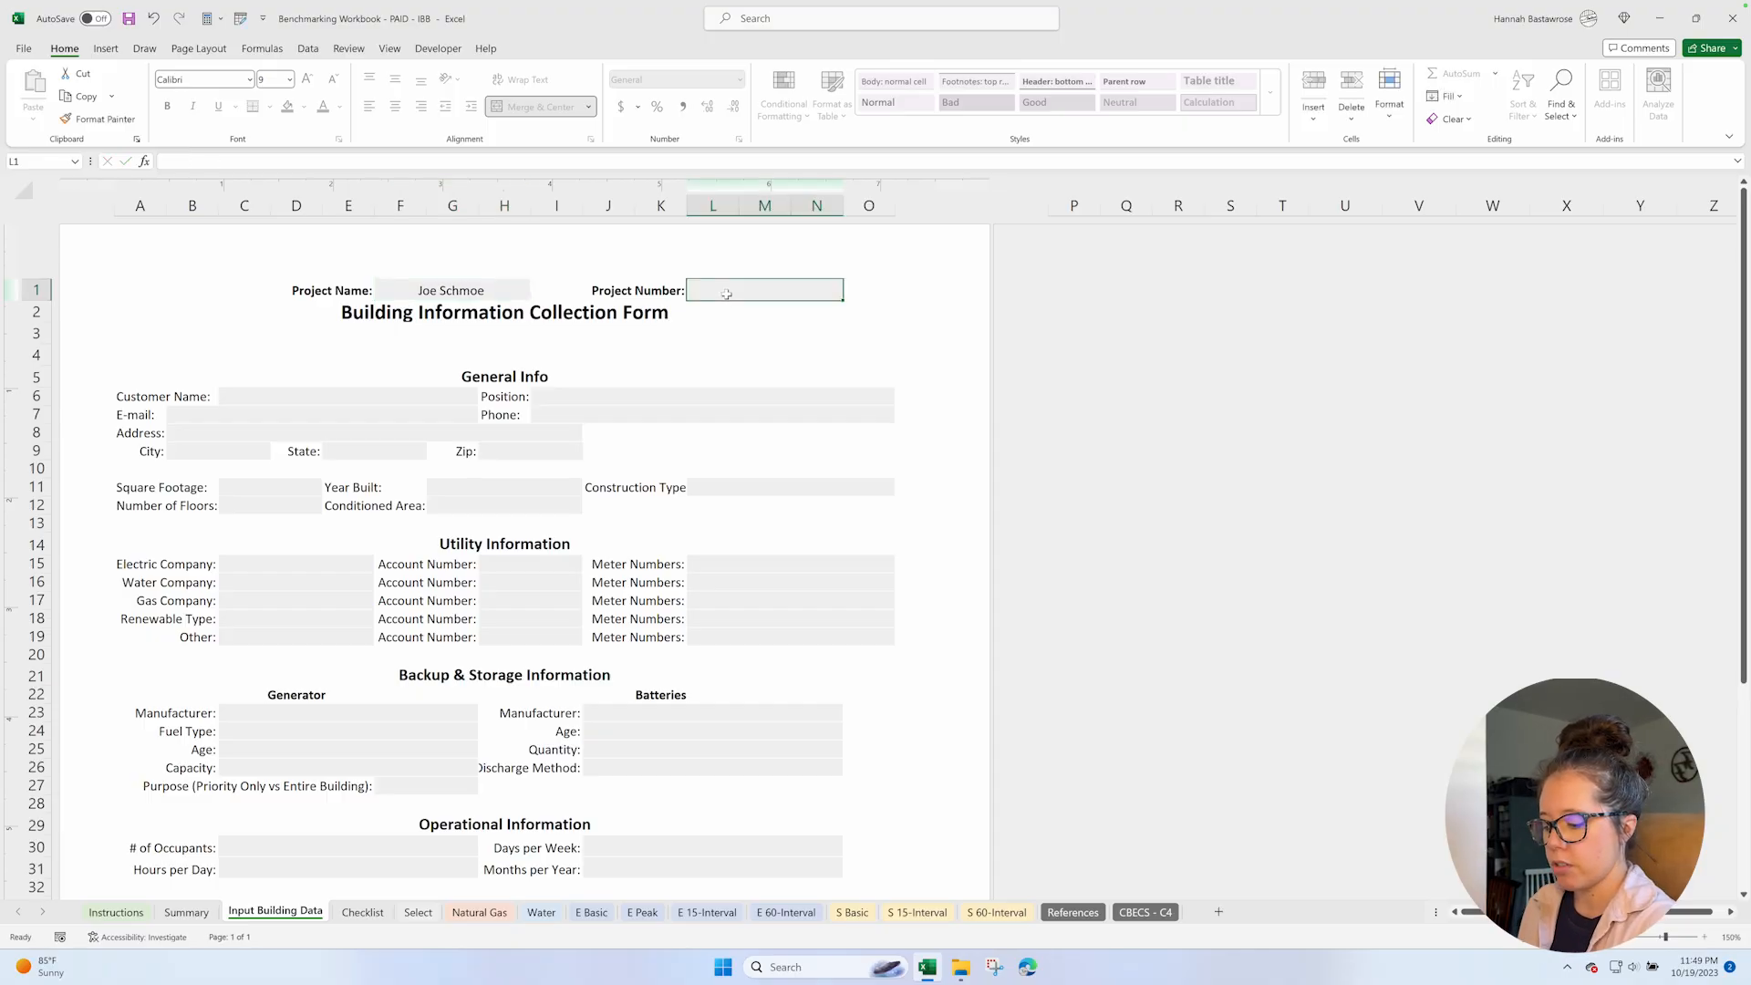
pyautogui.write('0542')
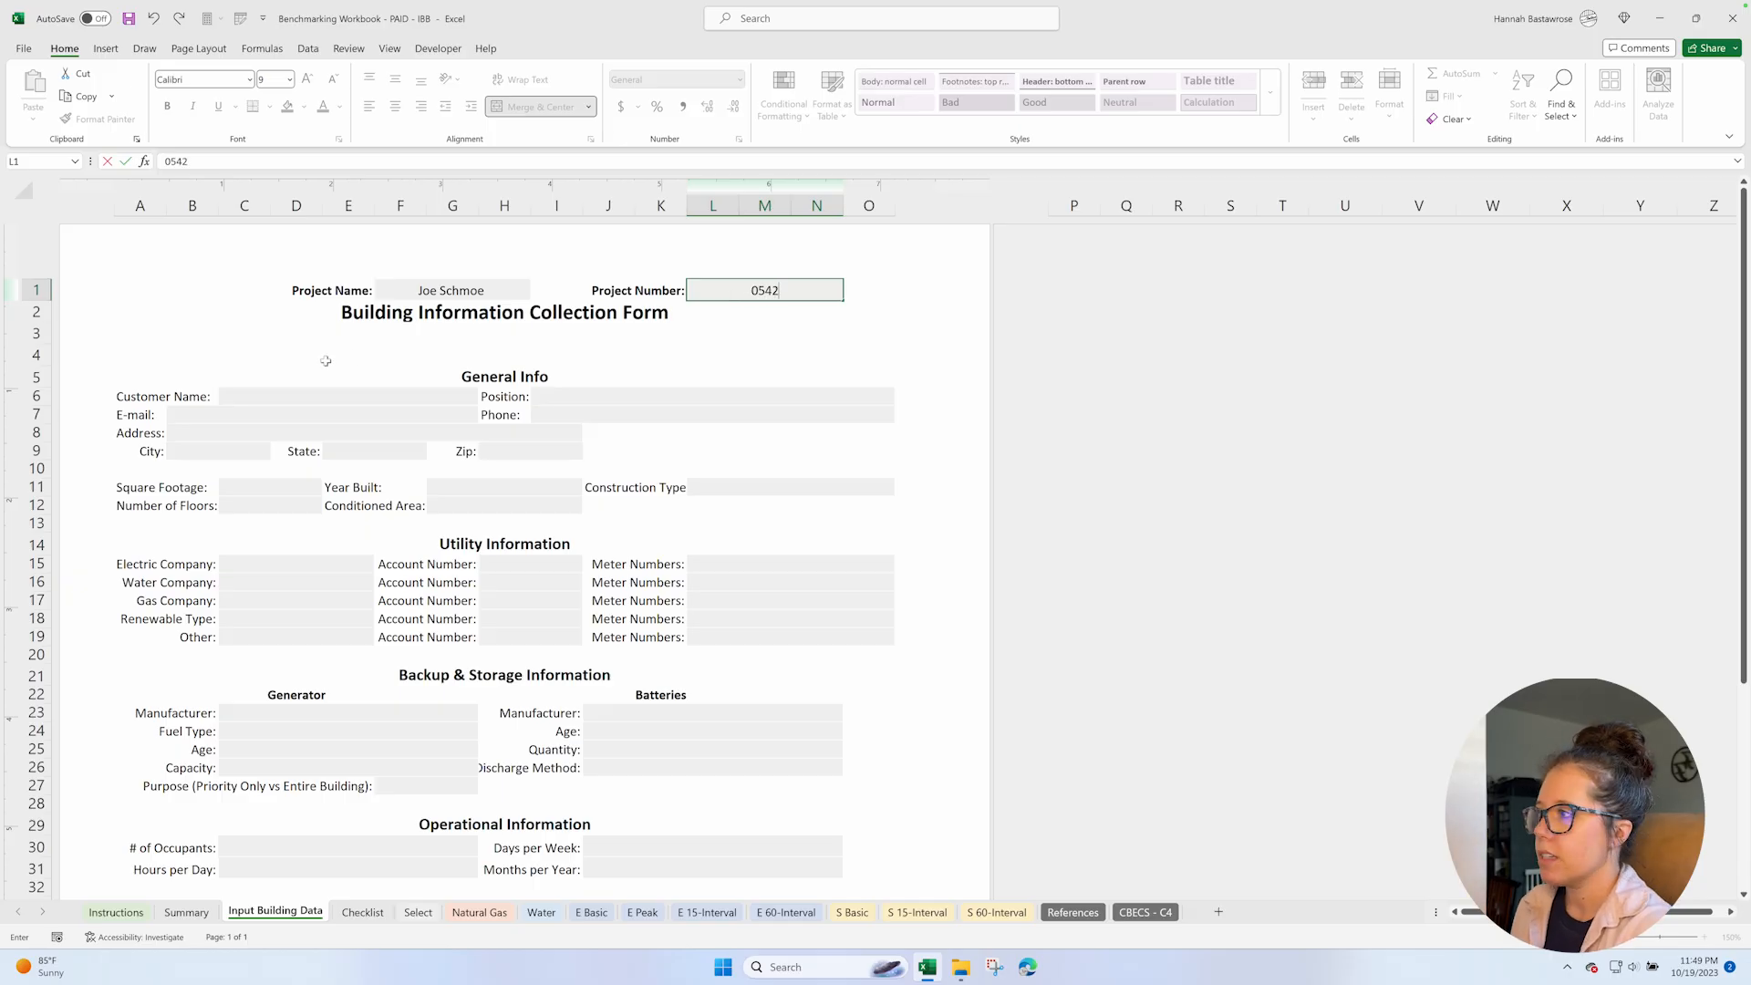
# Enter the customer's full name and the position Facility Manager in the General Info section.
pyautogui.click(278, 398)
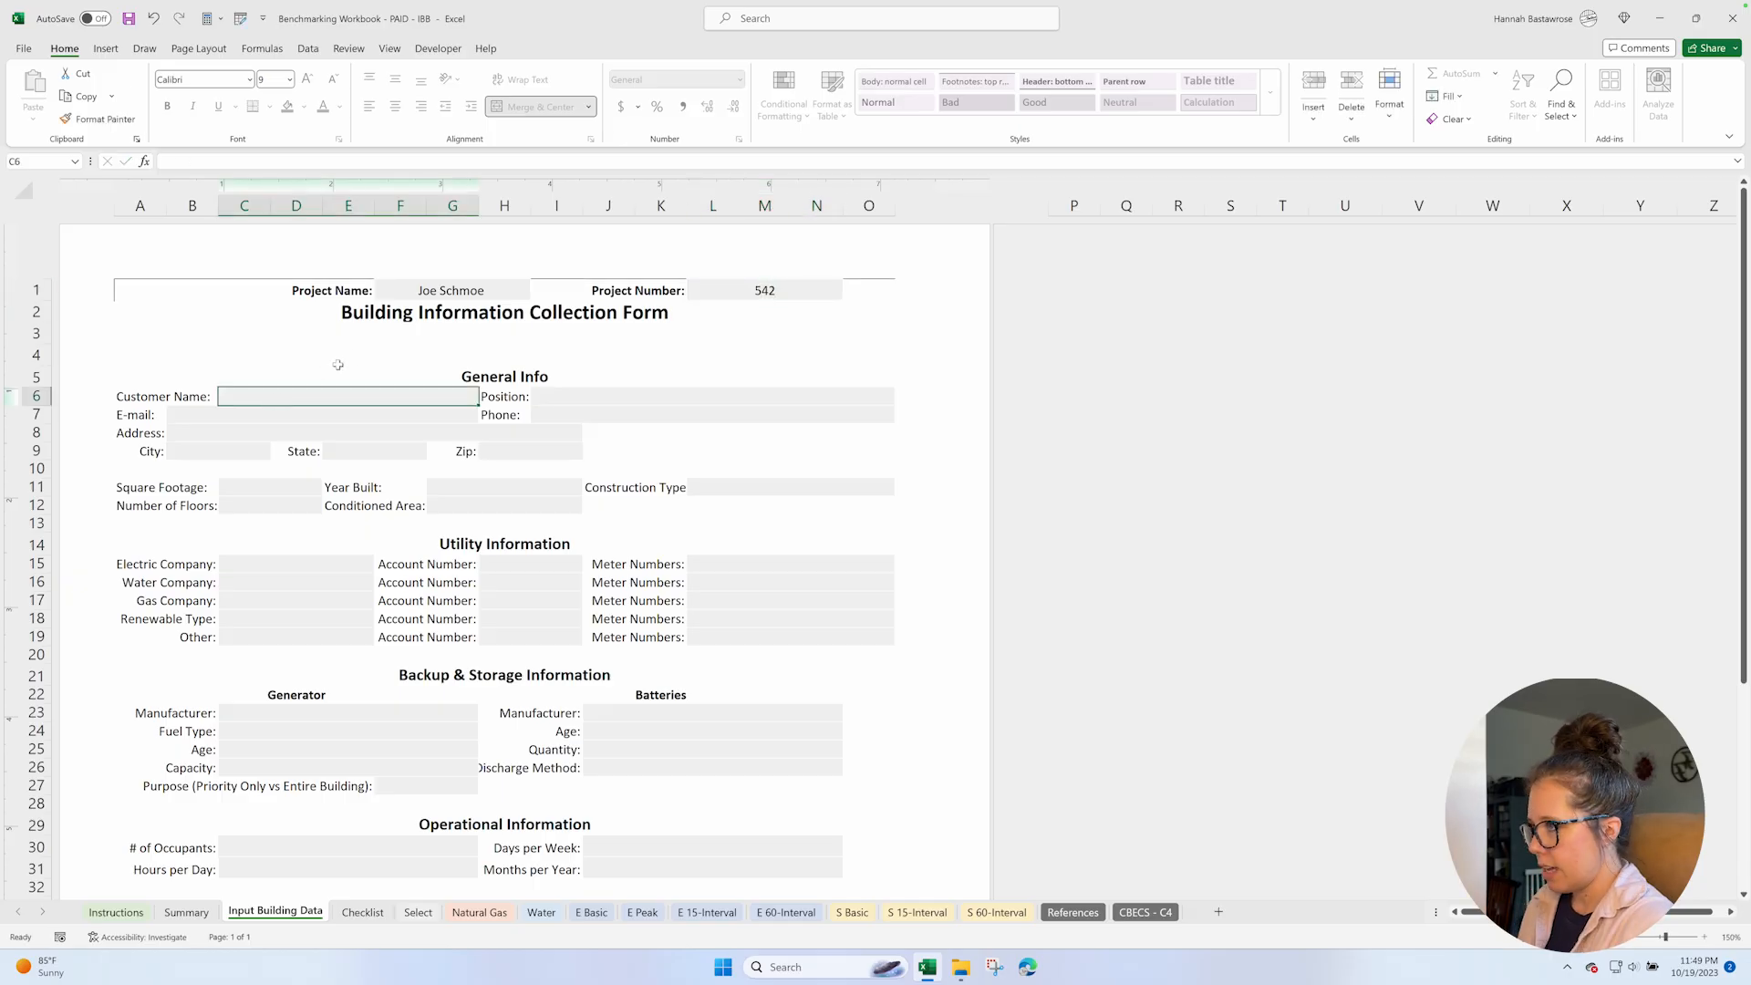
pyautogui.write('Joe Schmoe')
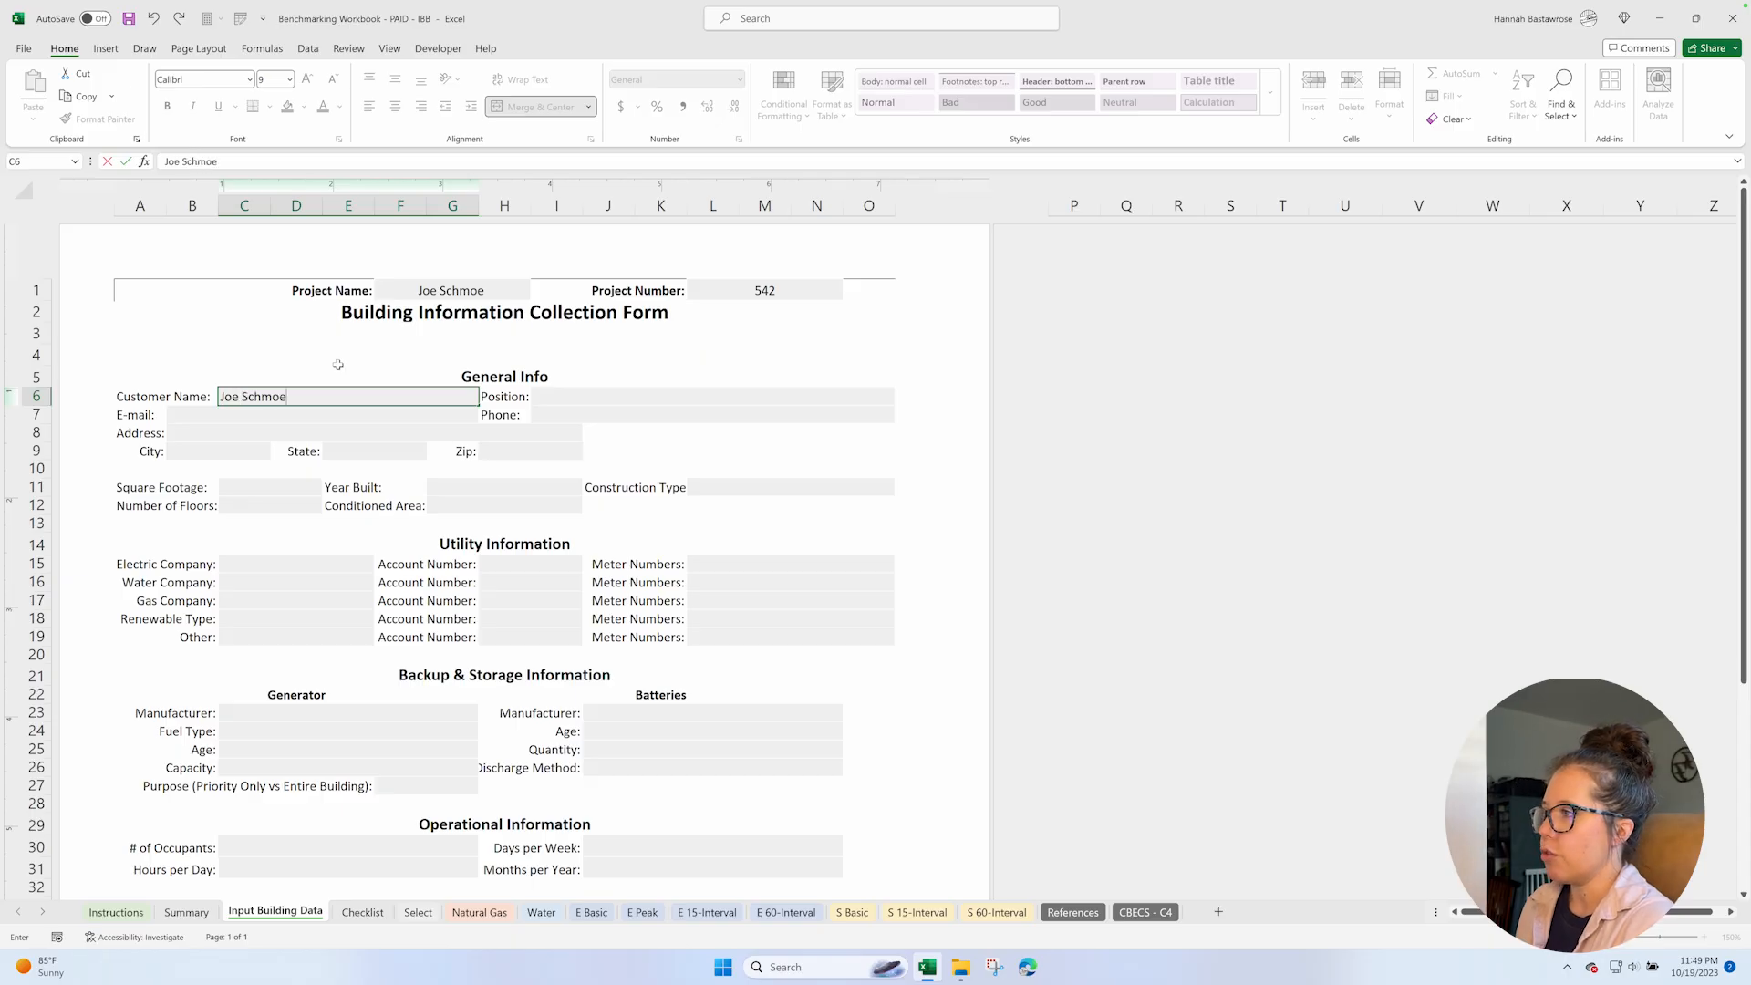
pyautogui.click(575, 398)
pyautogui.write('Faci')
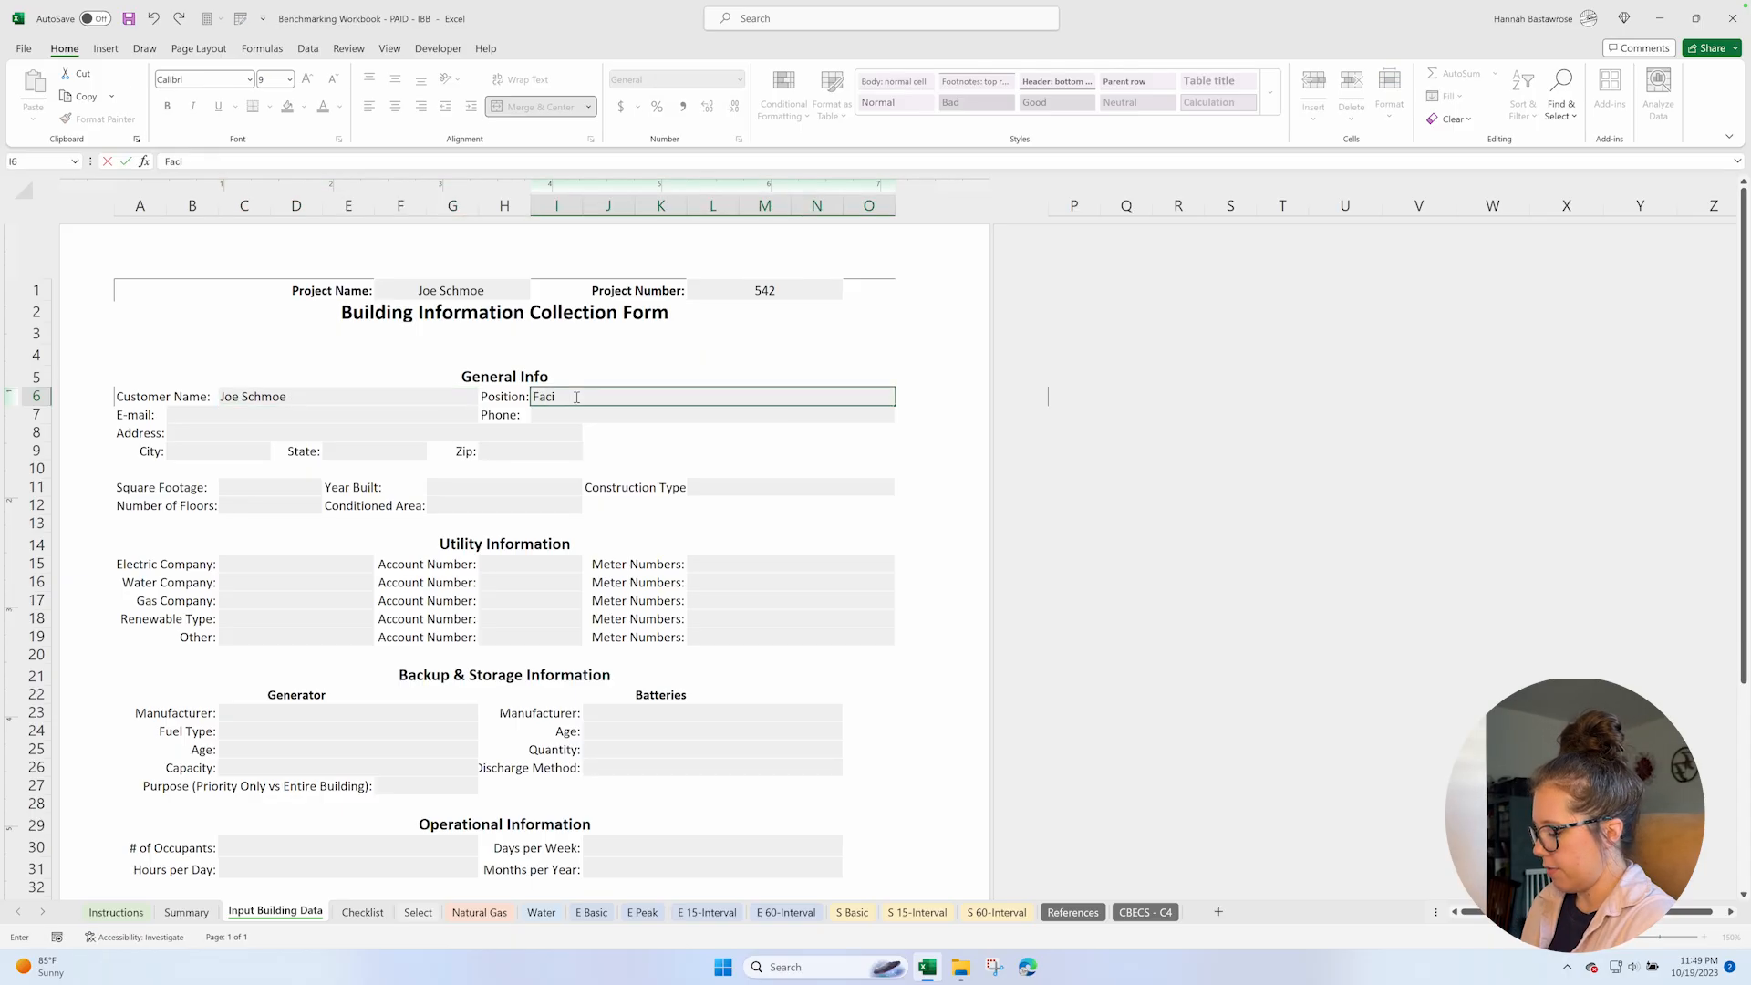
pyautogui.write('lity Manager')
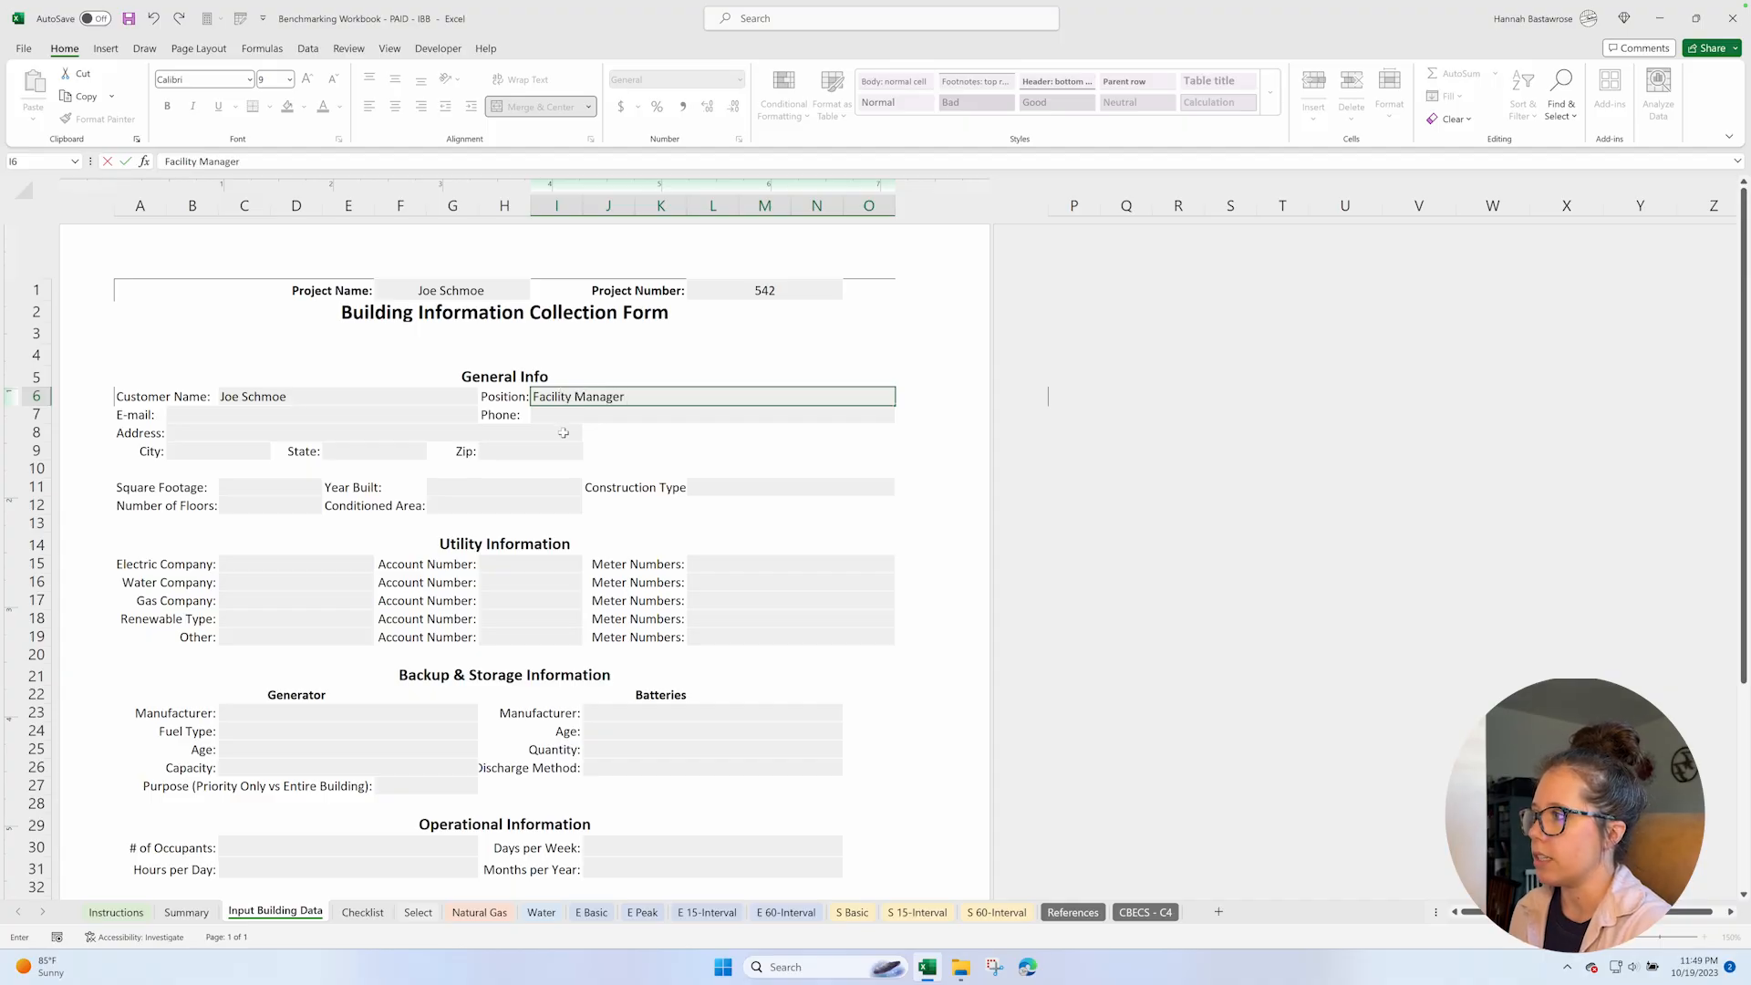
# Fill in the customer's e-mail address in the General Info section and select the empty phone field.
pyautogui.click(370, 412)
pyautogui.click(550, 415)
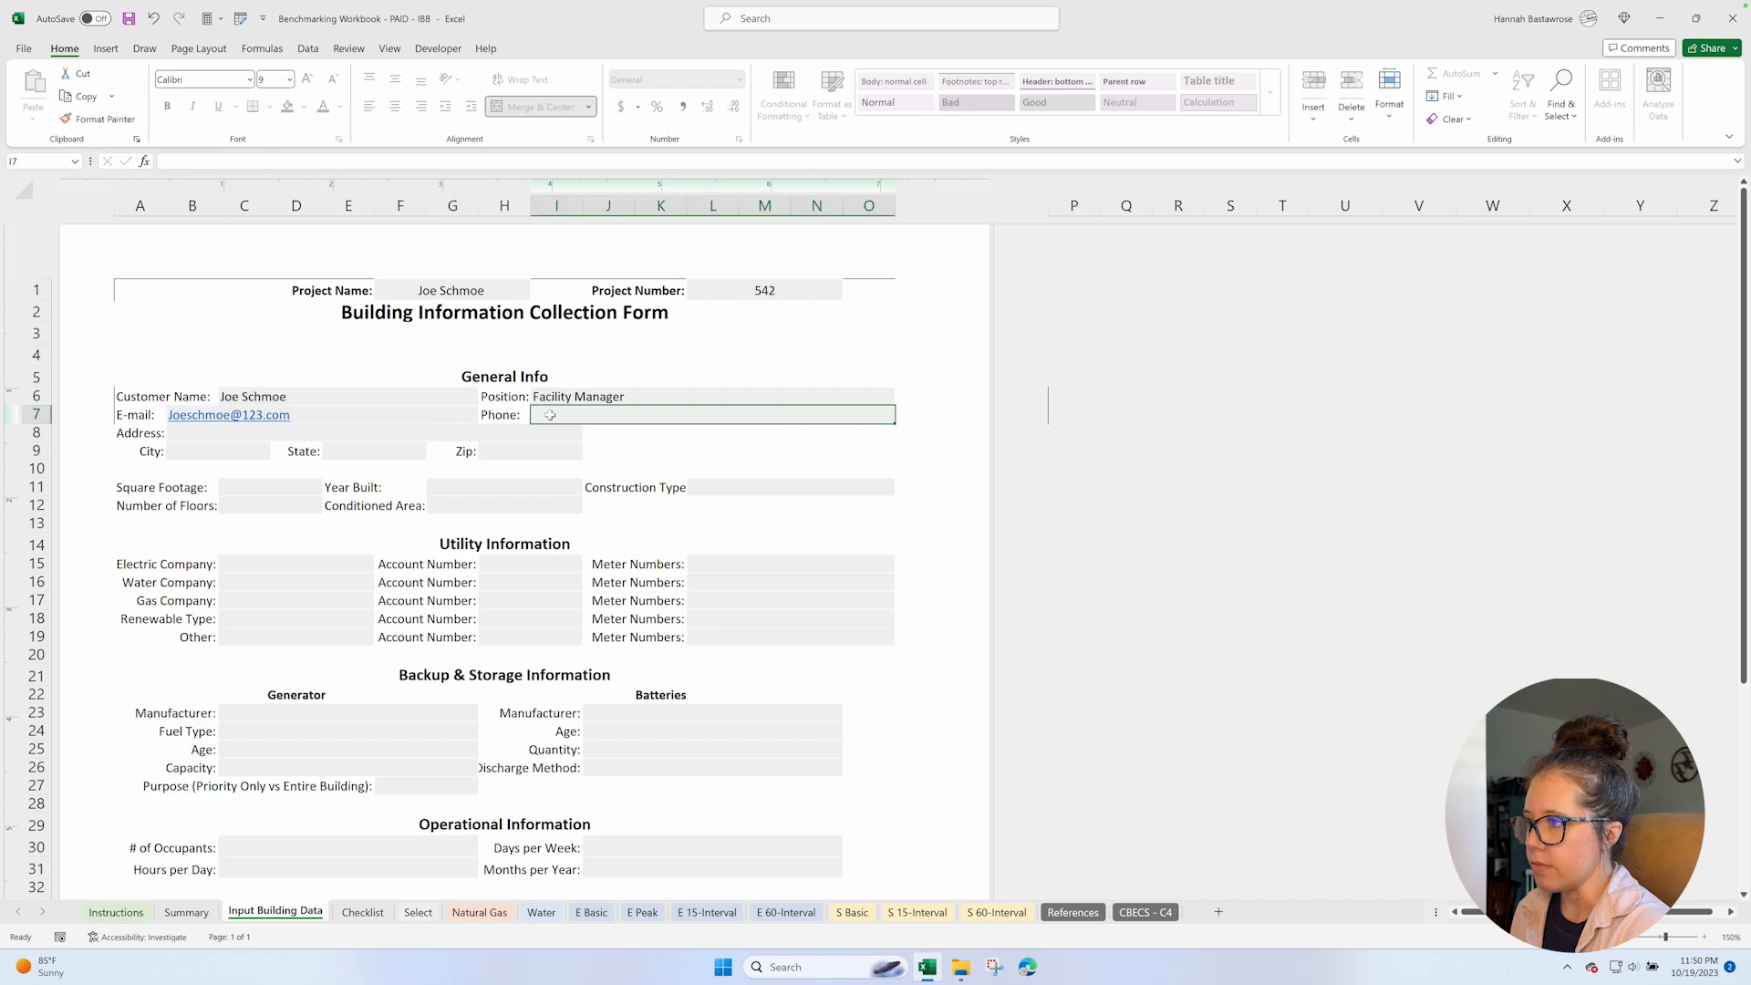
pyautogui.scroll(-2, 267, 533)
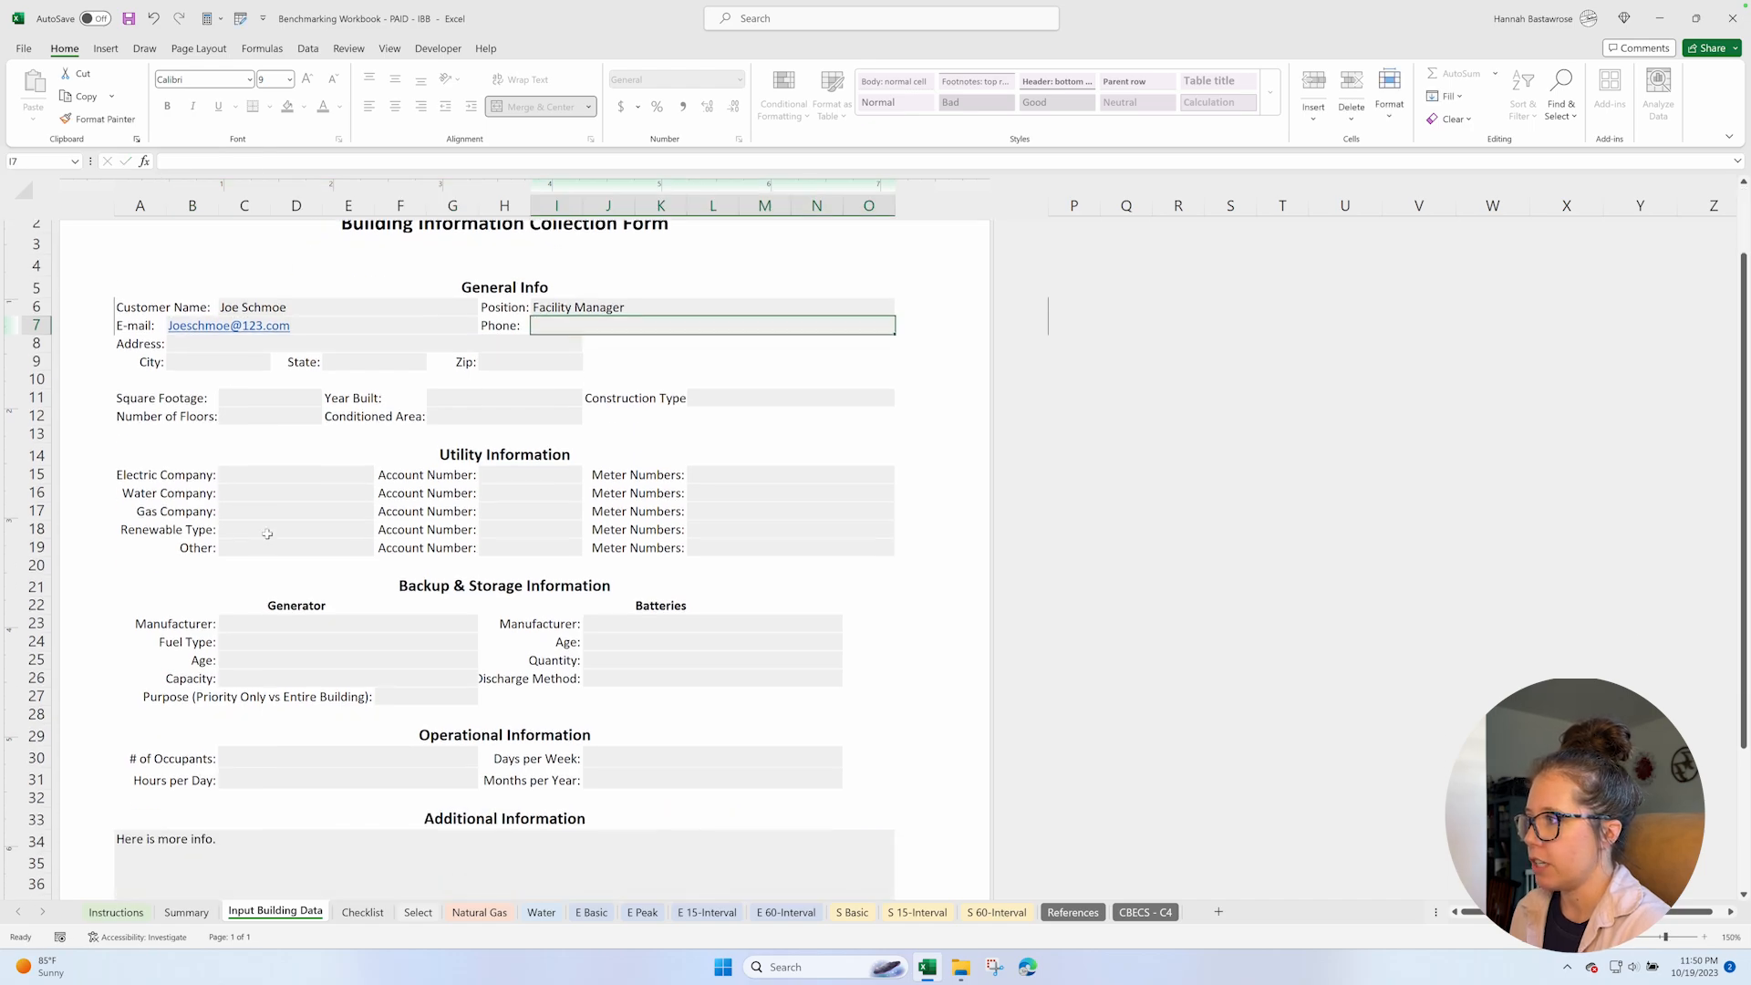
# Choose California as the state and set the square footage to 1000 in the General Info section.
pyautogui.click(346, 363)
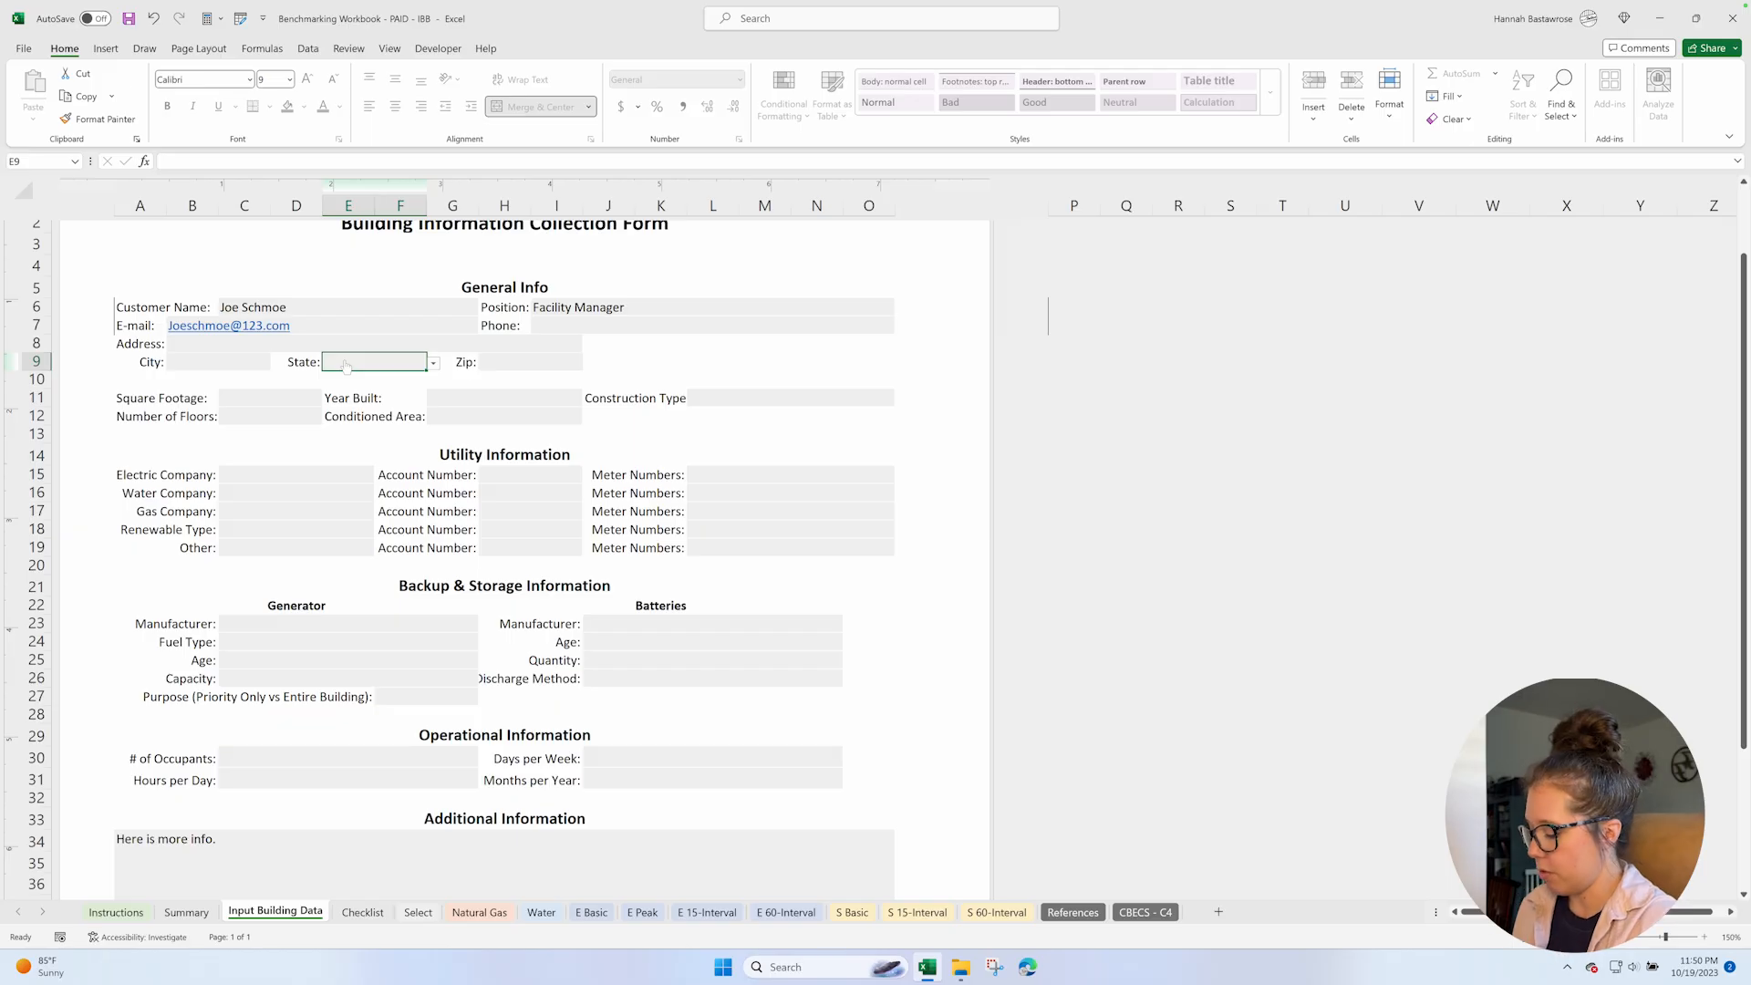
pyautogui.write('c')
pyautogui.click(342, 377)
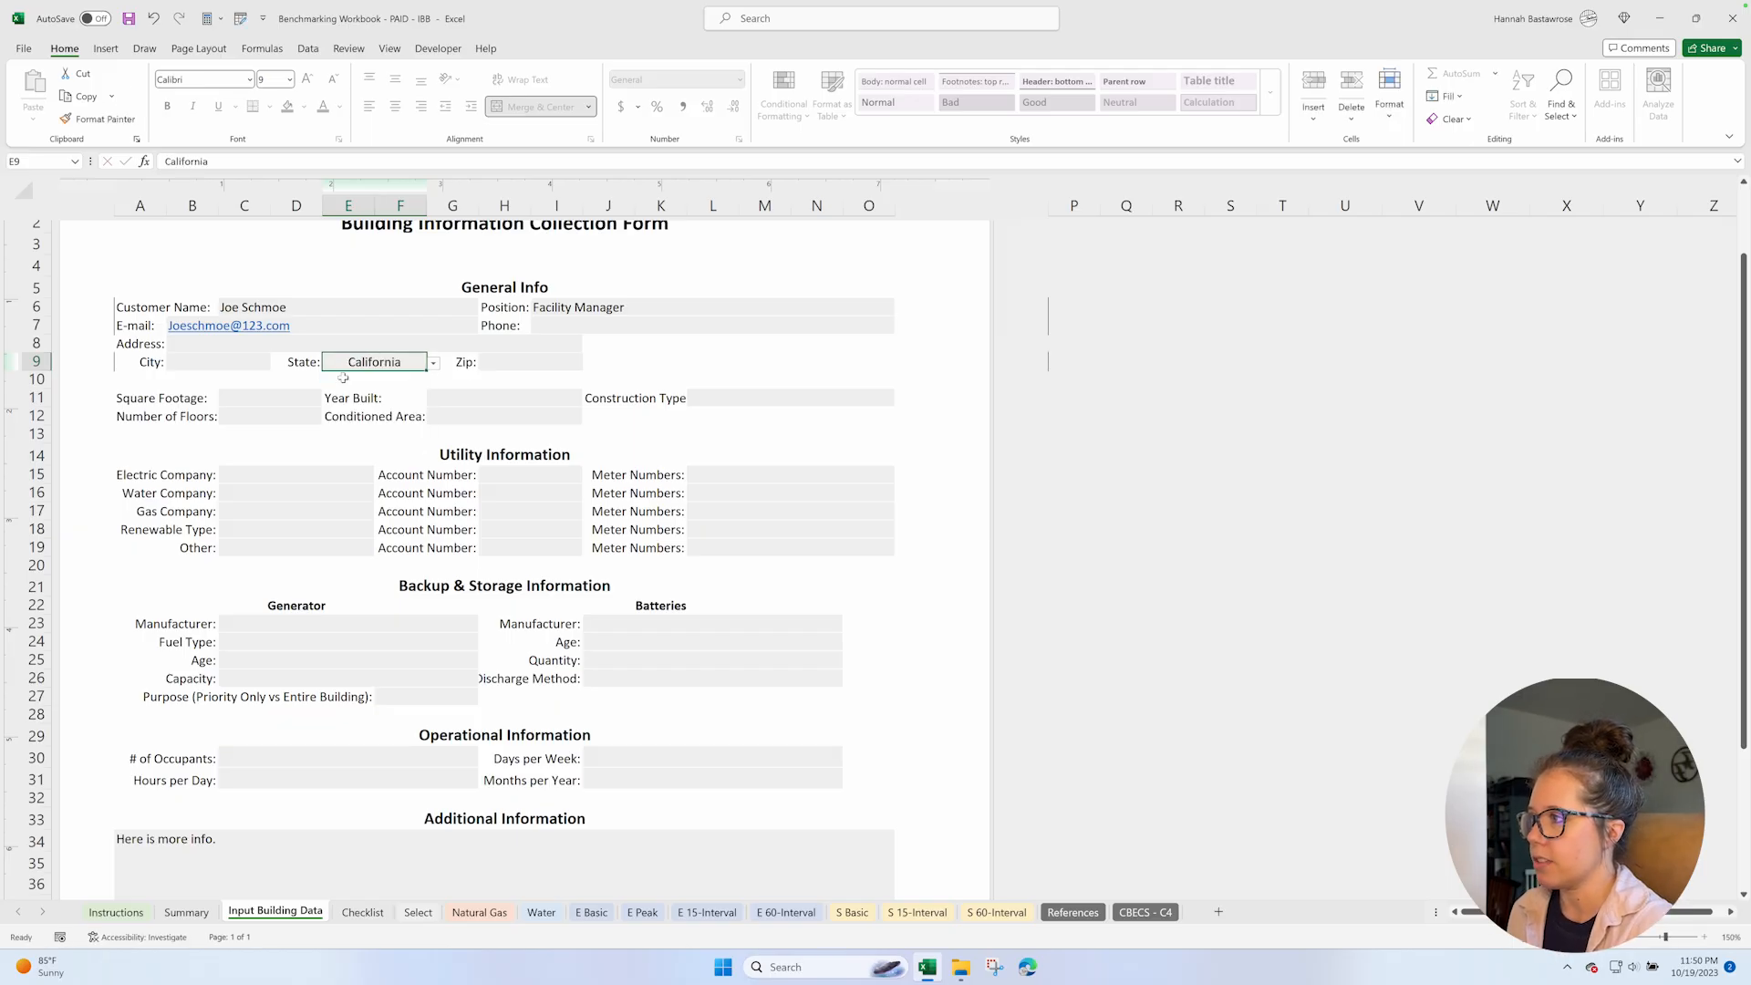
pyautogui.click(245, 398)
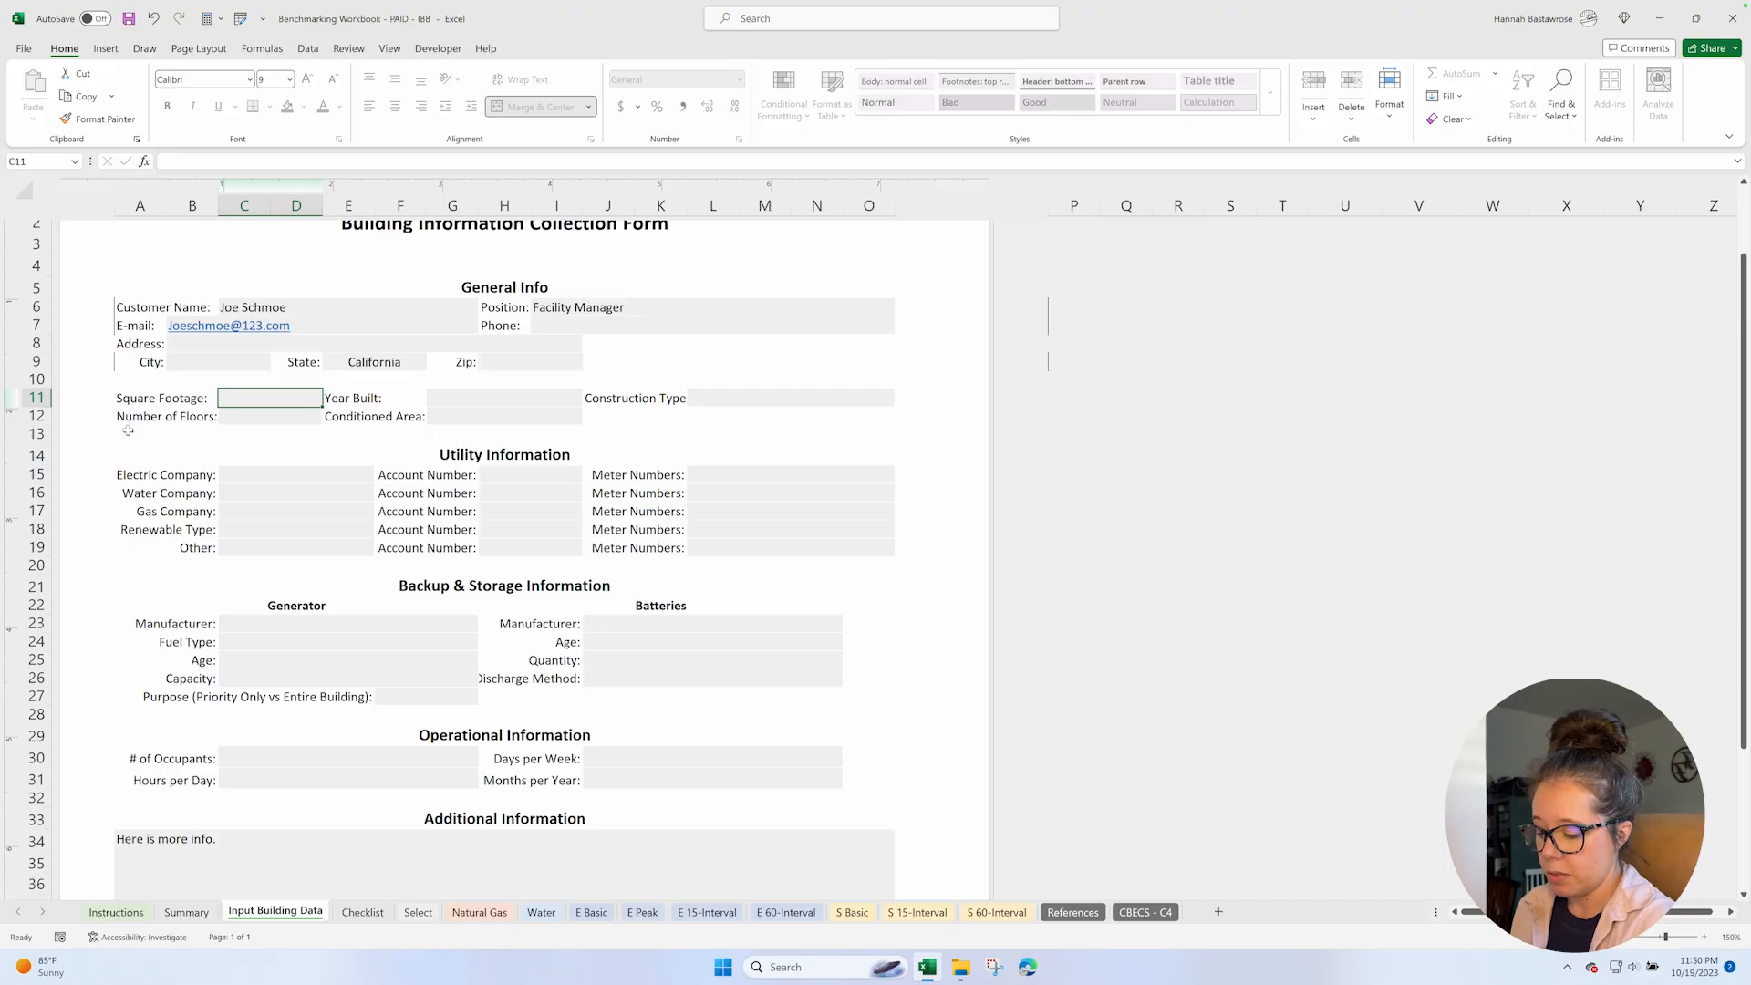
pyautogui.write('1000')
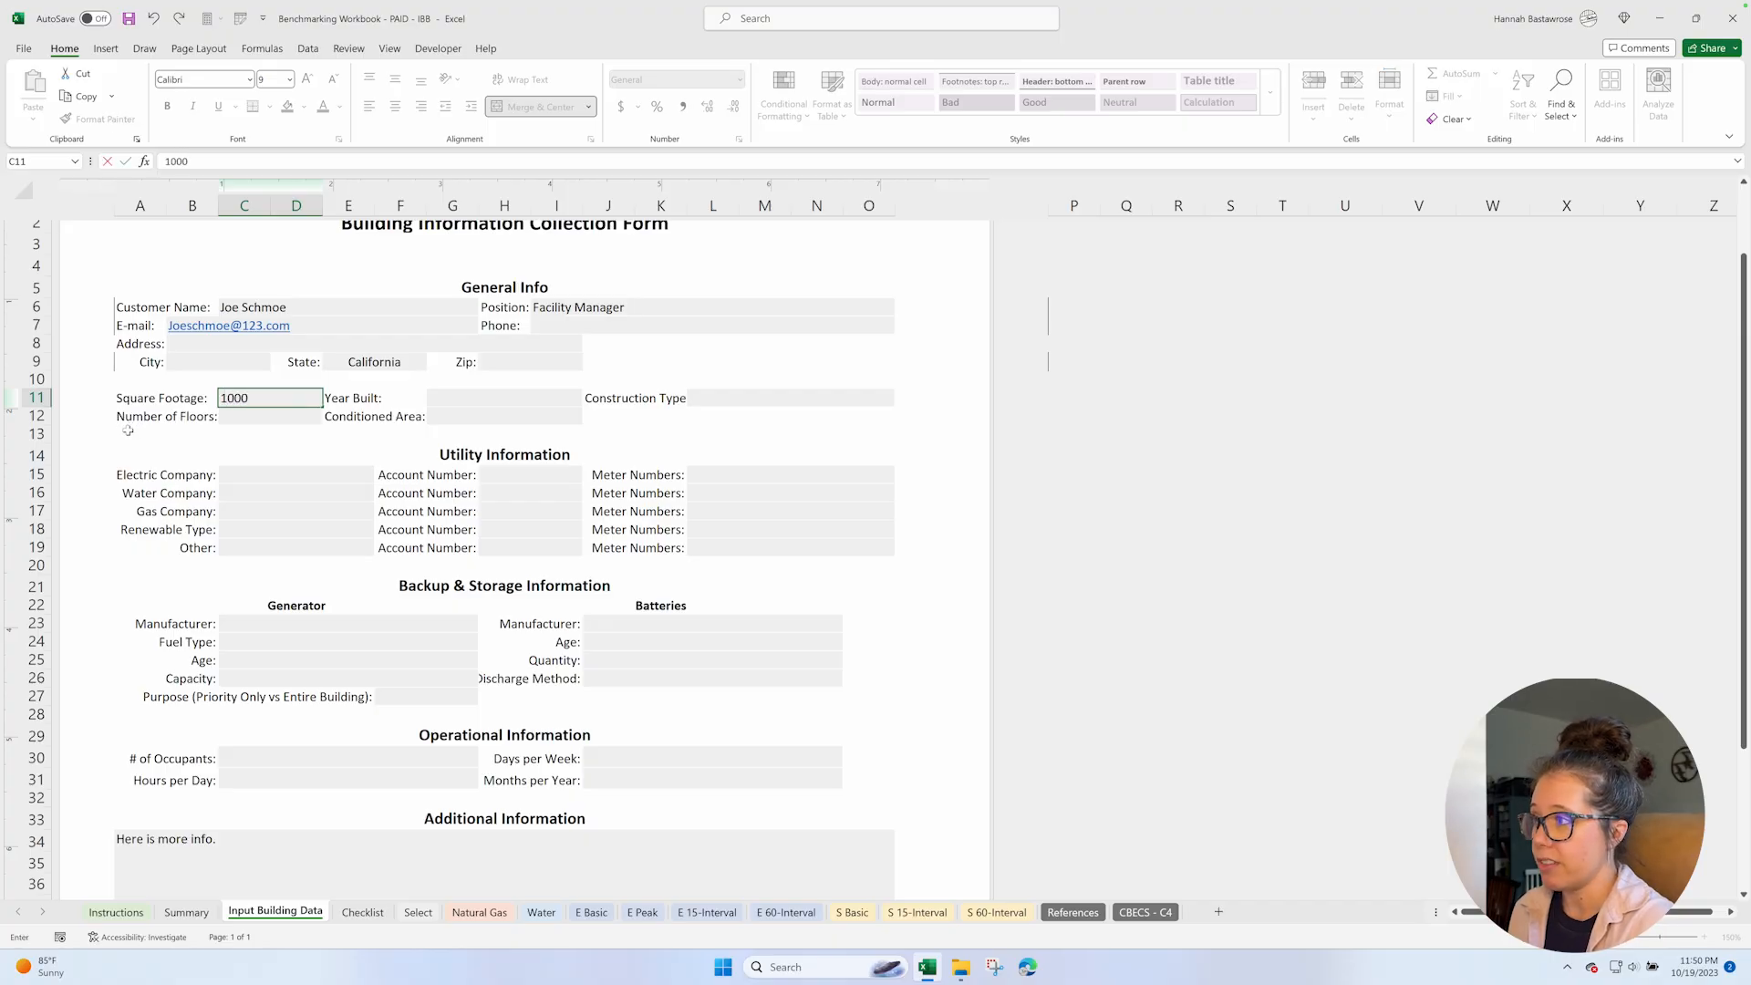
pyautogui.press('Return')
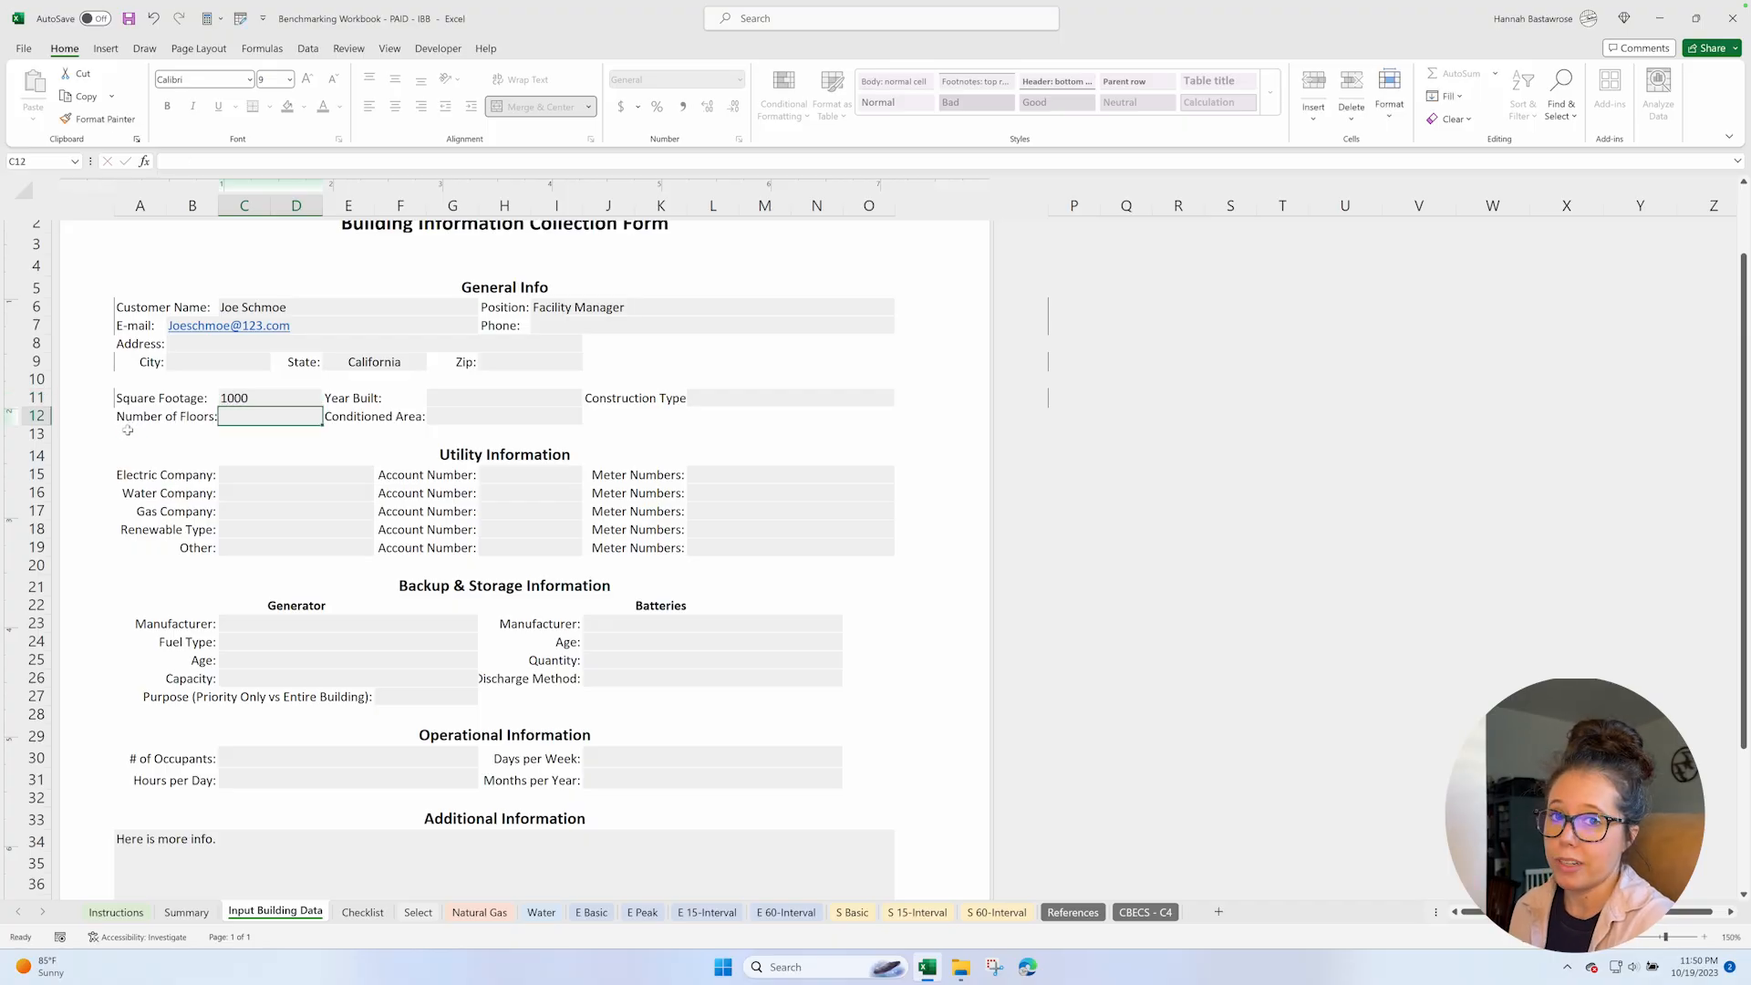
# Set the year built to 1953, then look over the rest of the form and select the empty address field.
pyautogui.click(451, 397)
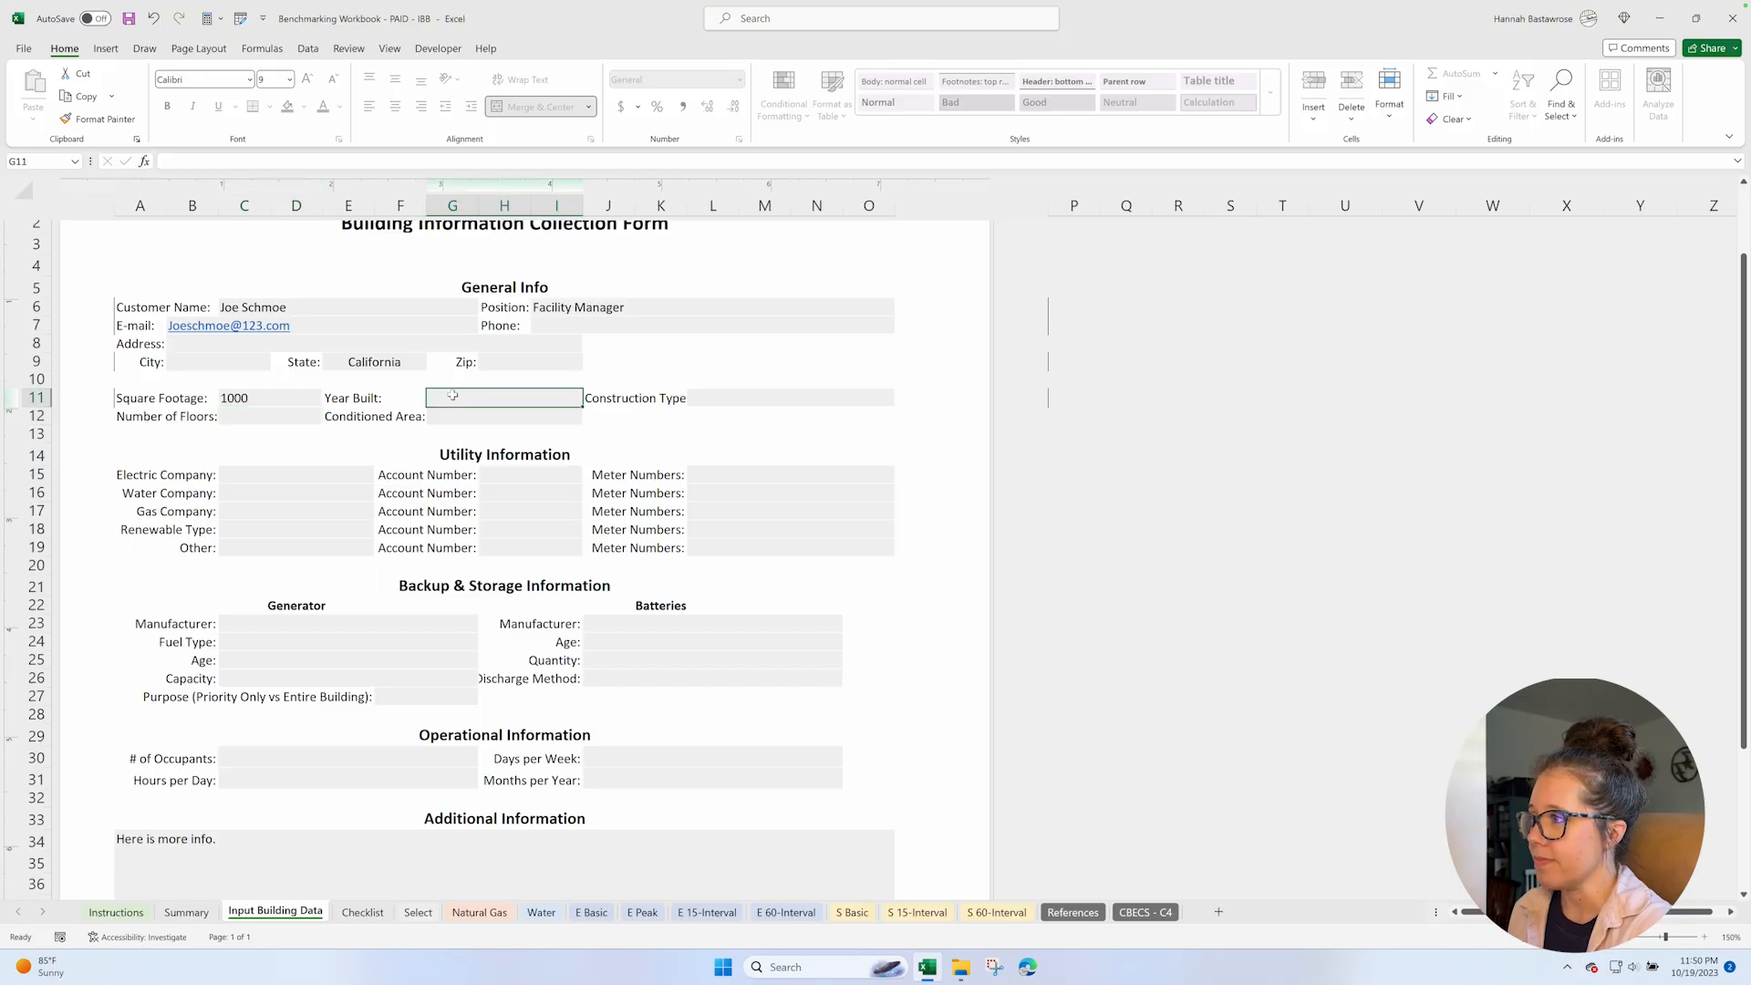
pyautogui.write('19')
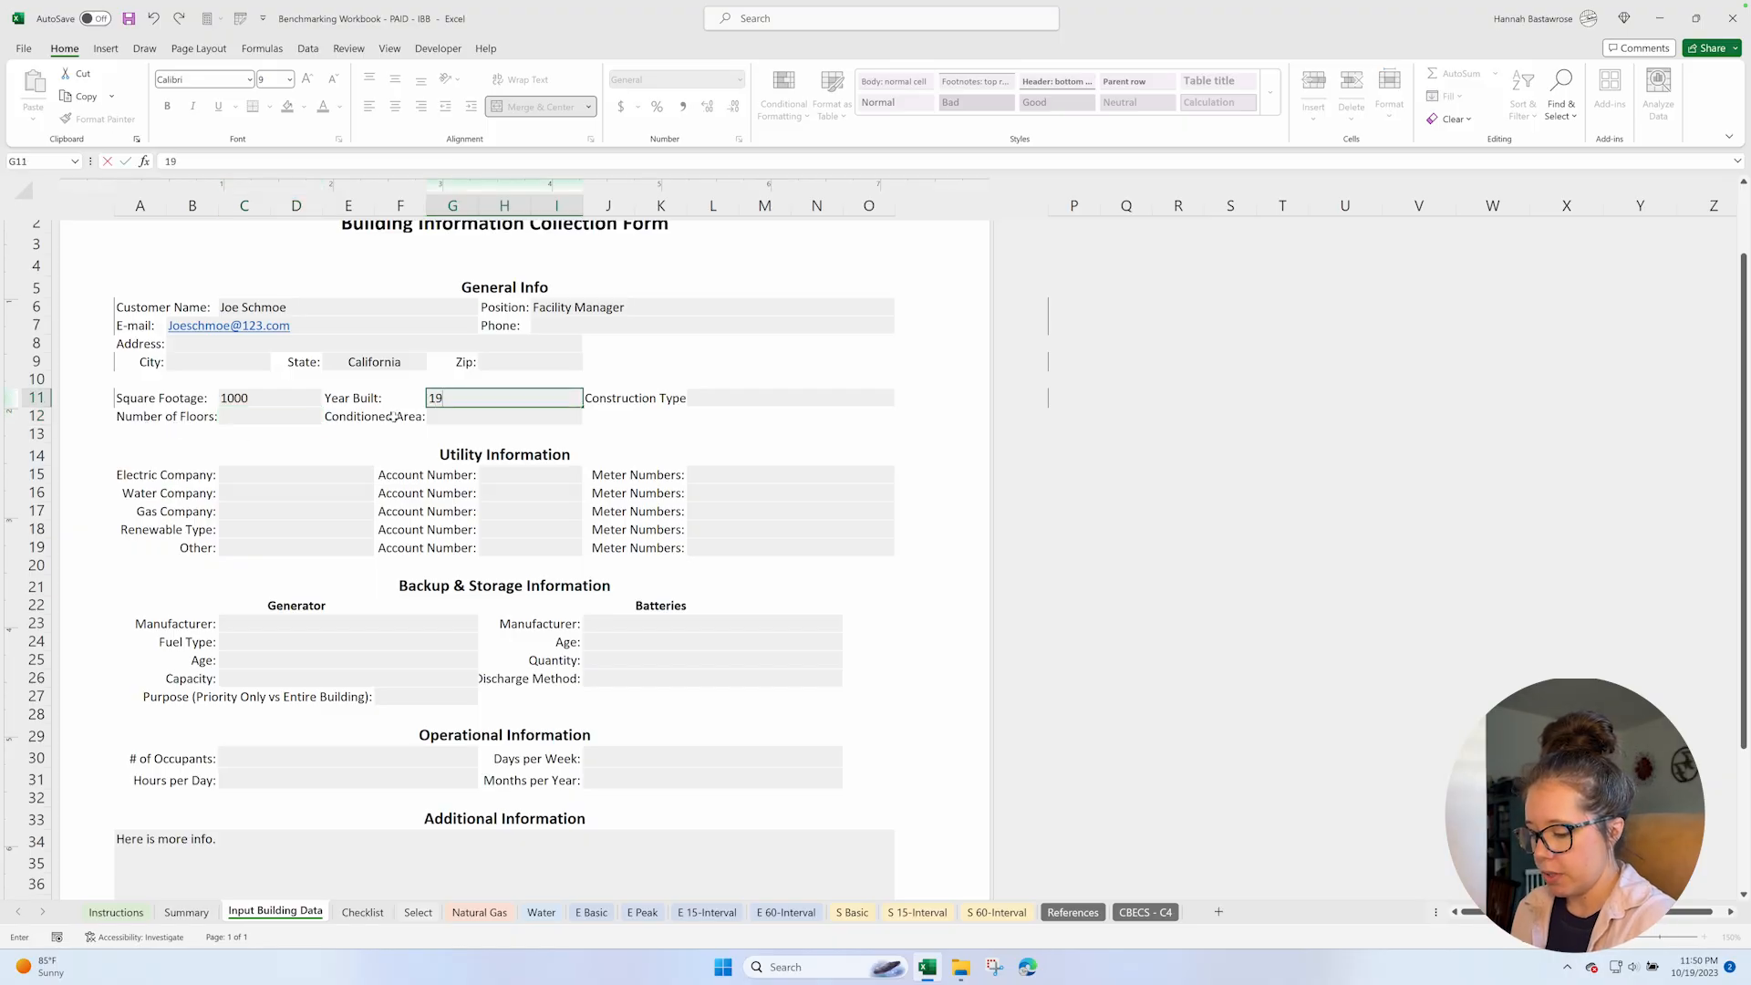
pyautogui.write('53')
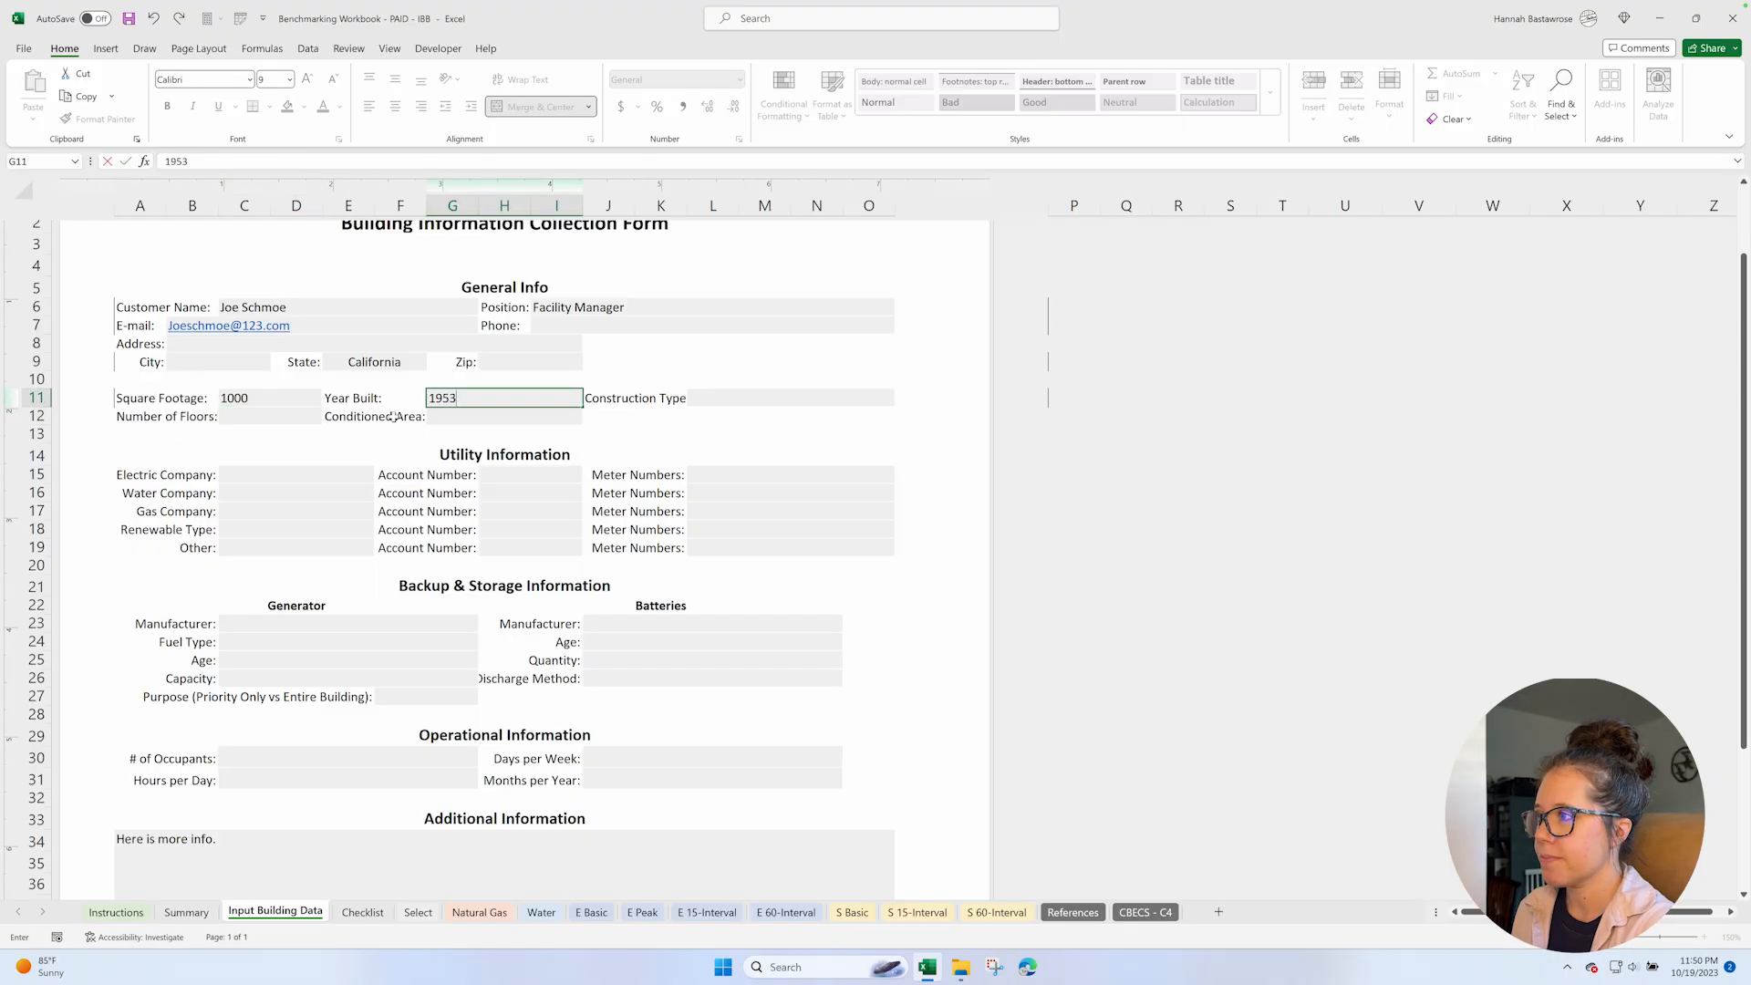
pyautogui.click(726, 399)
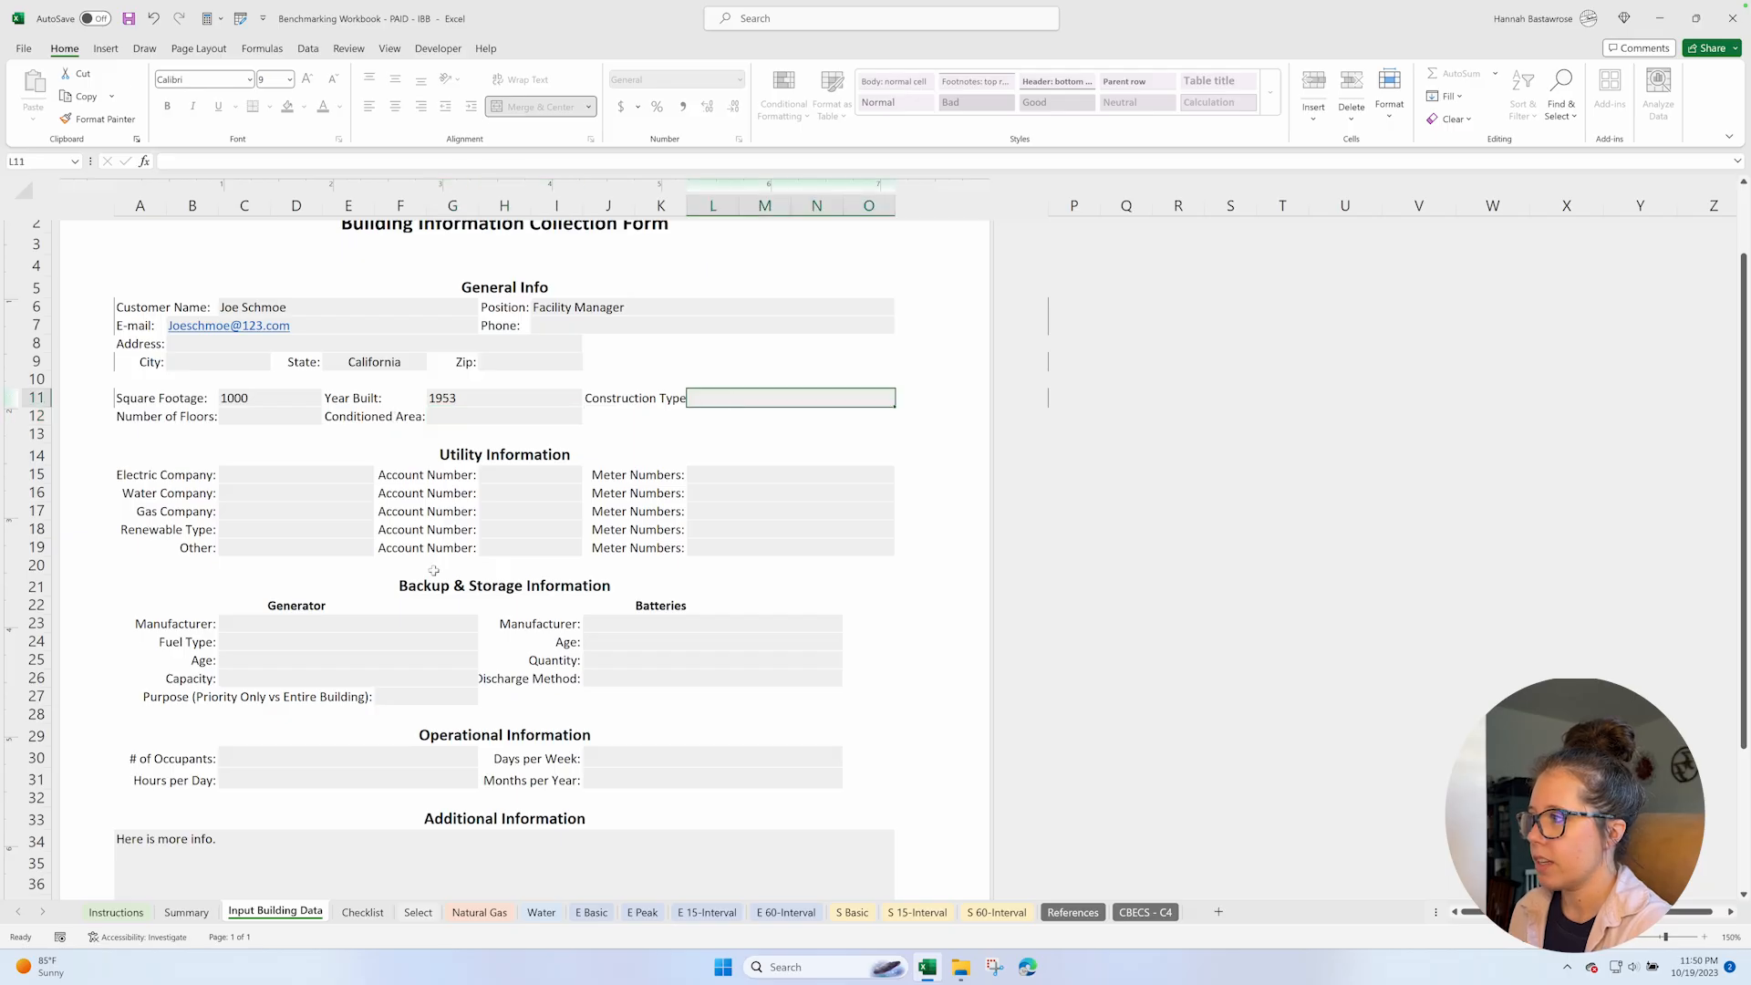
pyautogui.scroll(-5, 434, 571)
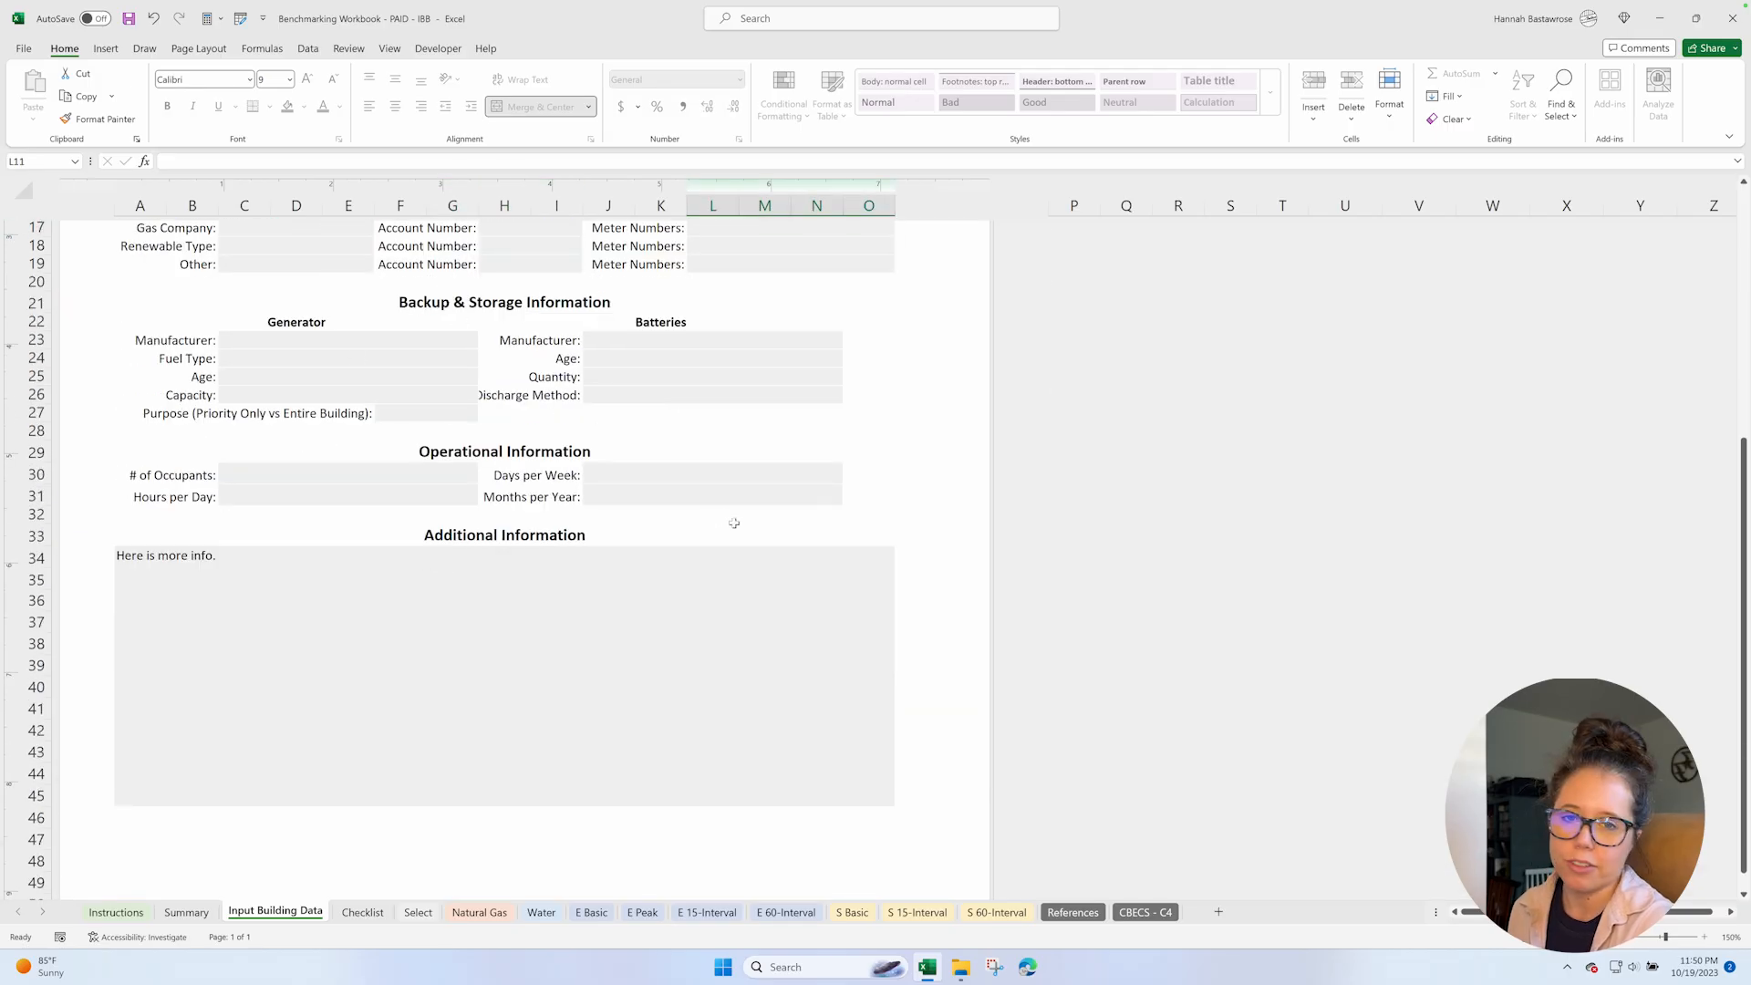
pyautogui.scroll(5, 734, 523)
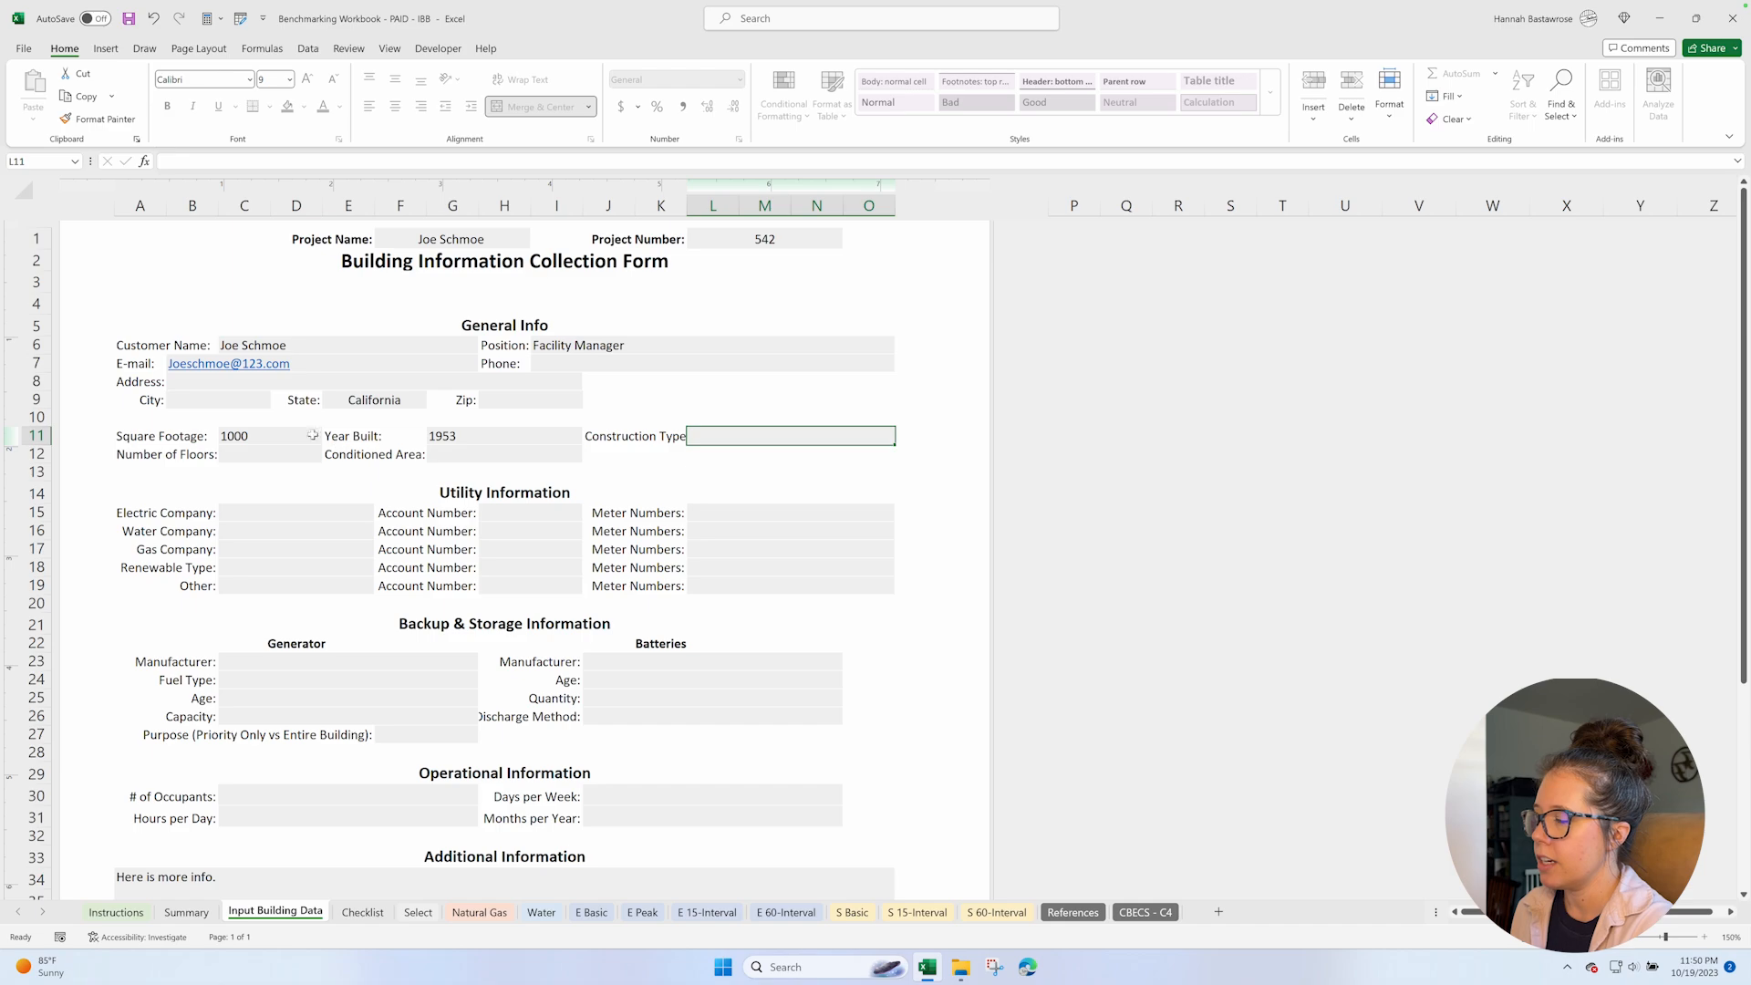
pyautogui.click(260, 383)
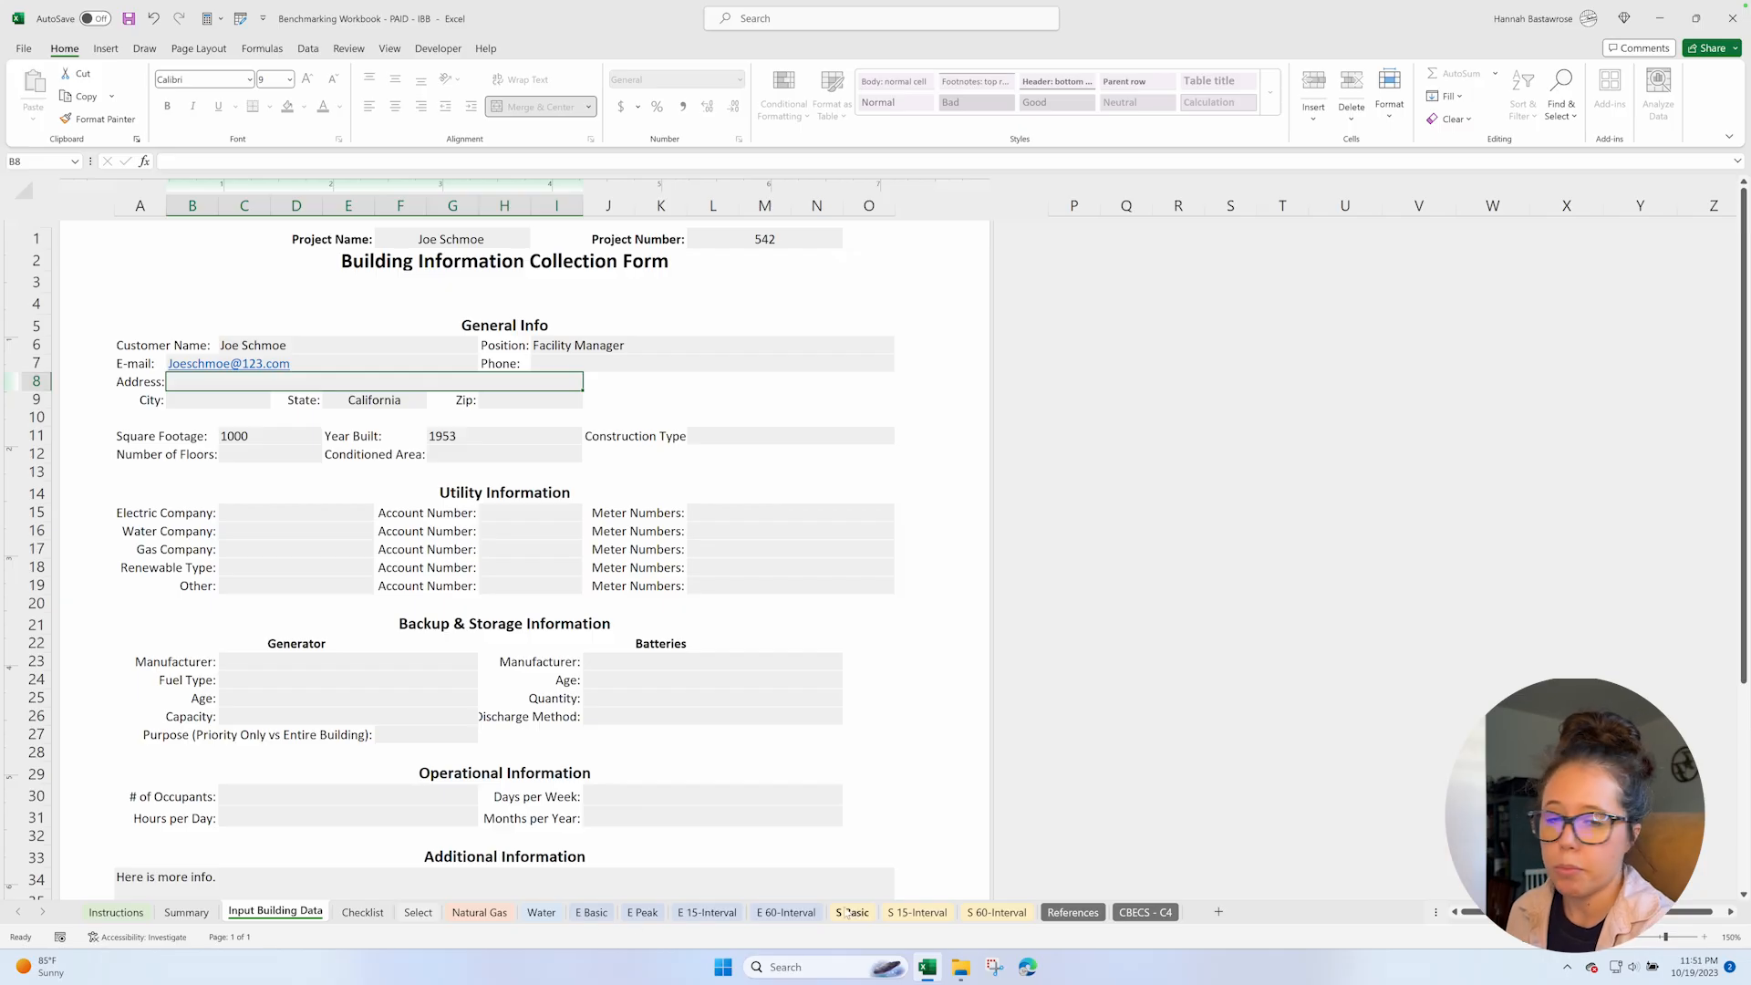
# Open the Electricity Usage workbook from the Example Data folder and examine how its hourly kilowatt-hour readings are laid out by day.
pyautogui.click(960, 966)
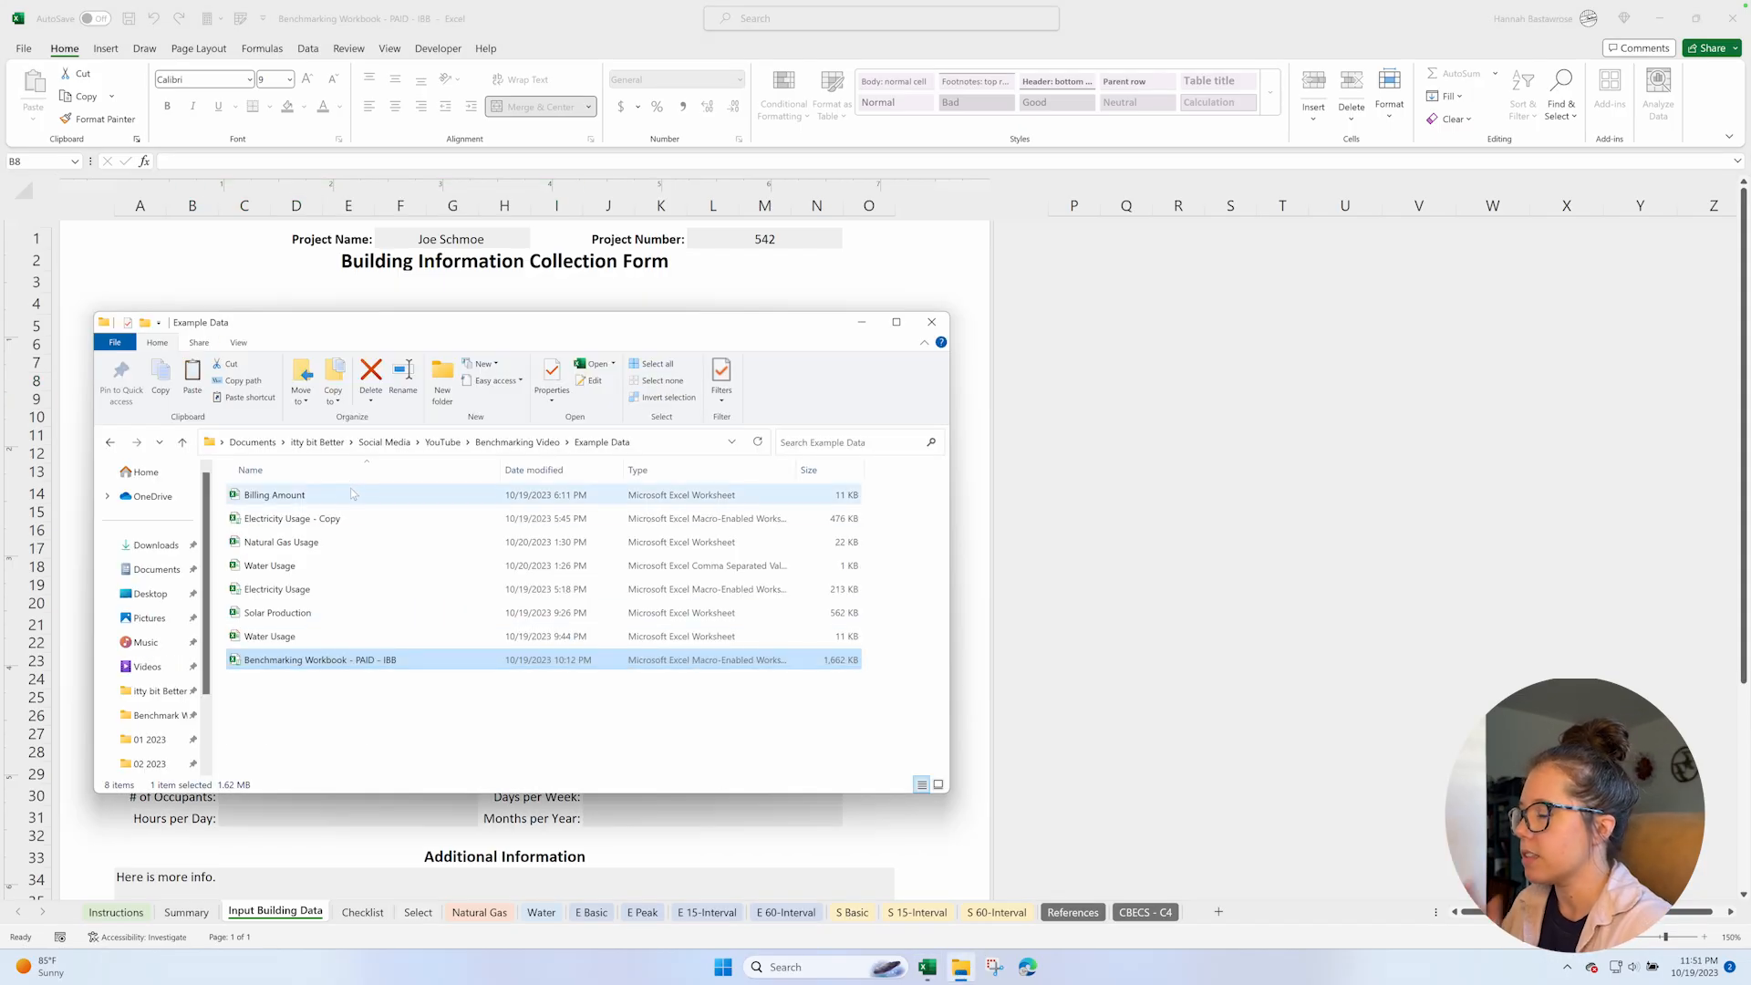
pyautogui.doubleClick(312, 589)
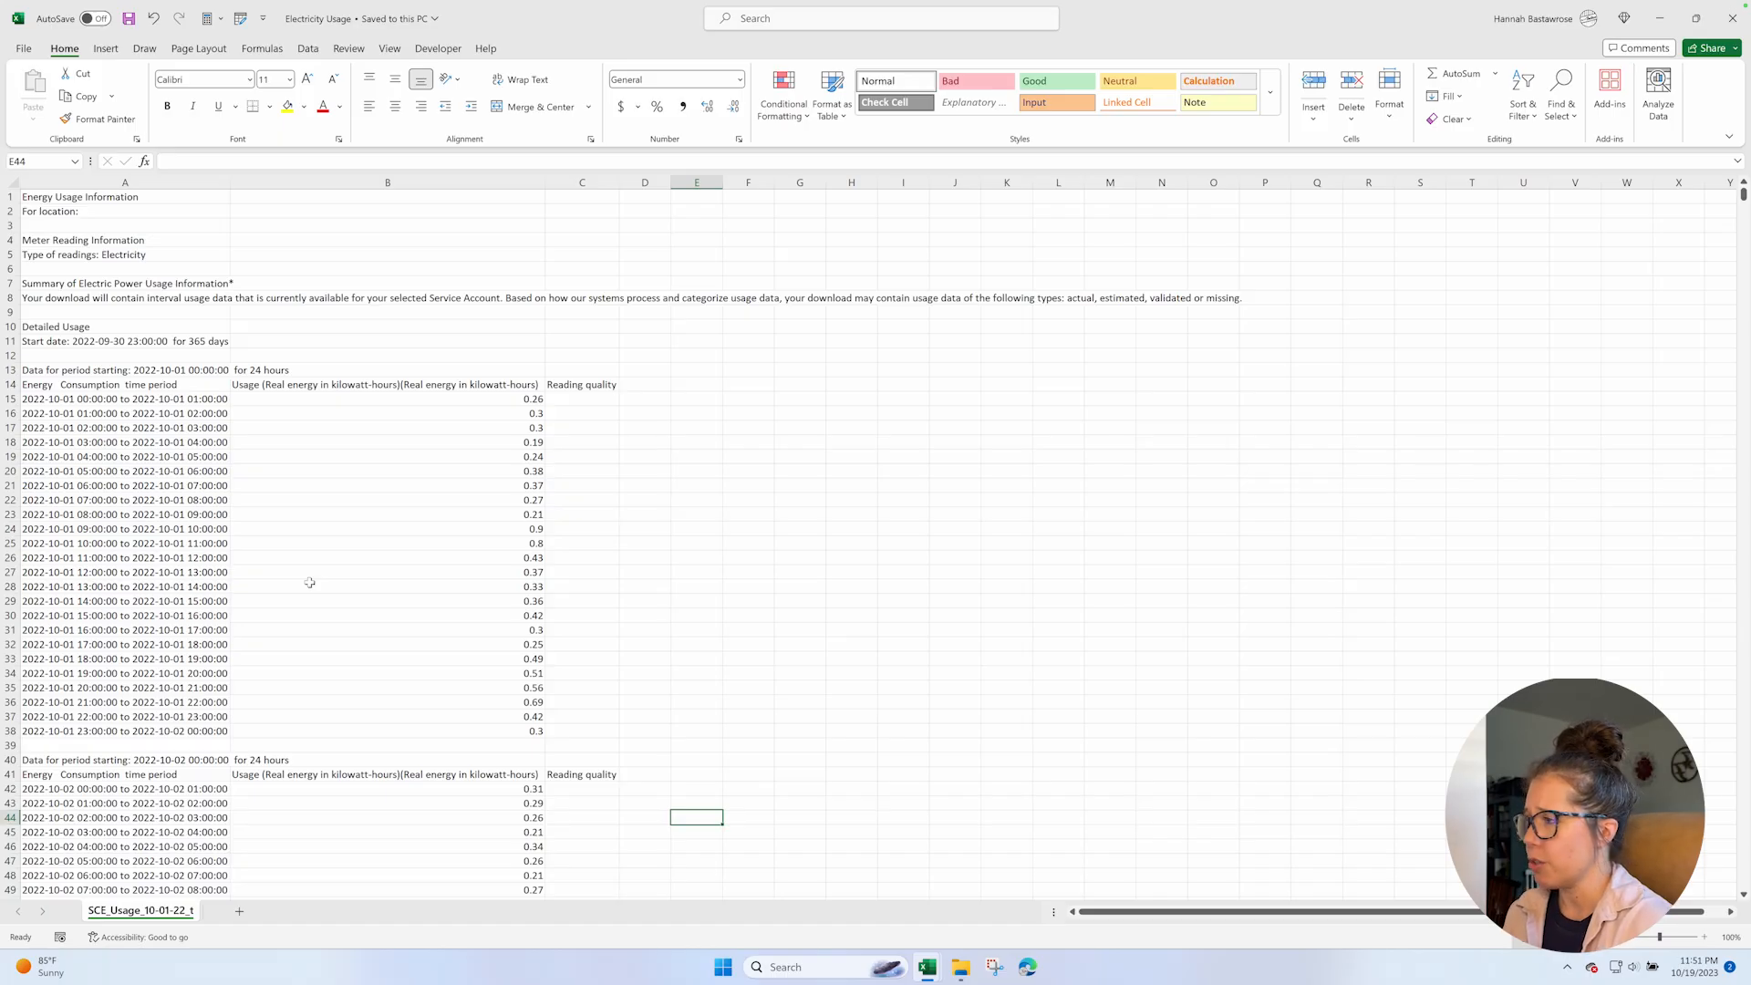
pyautogui.scroll(-20, 310, 582)
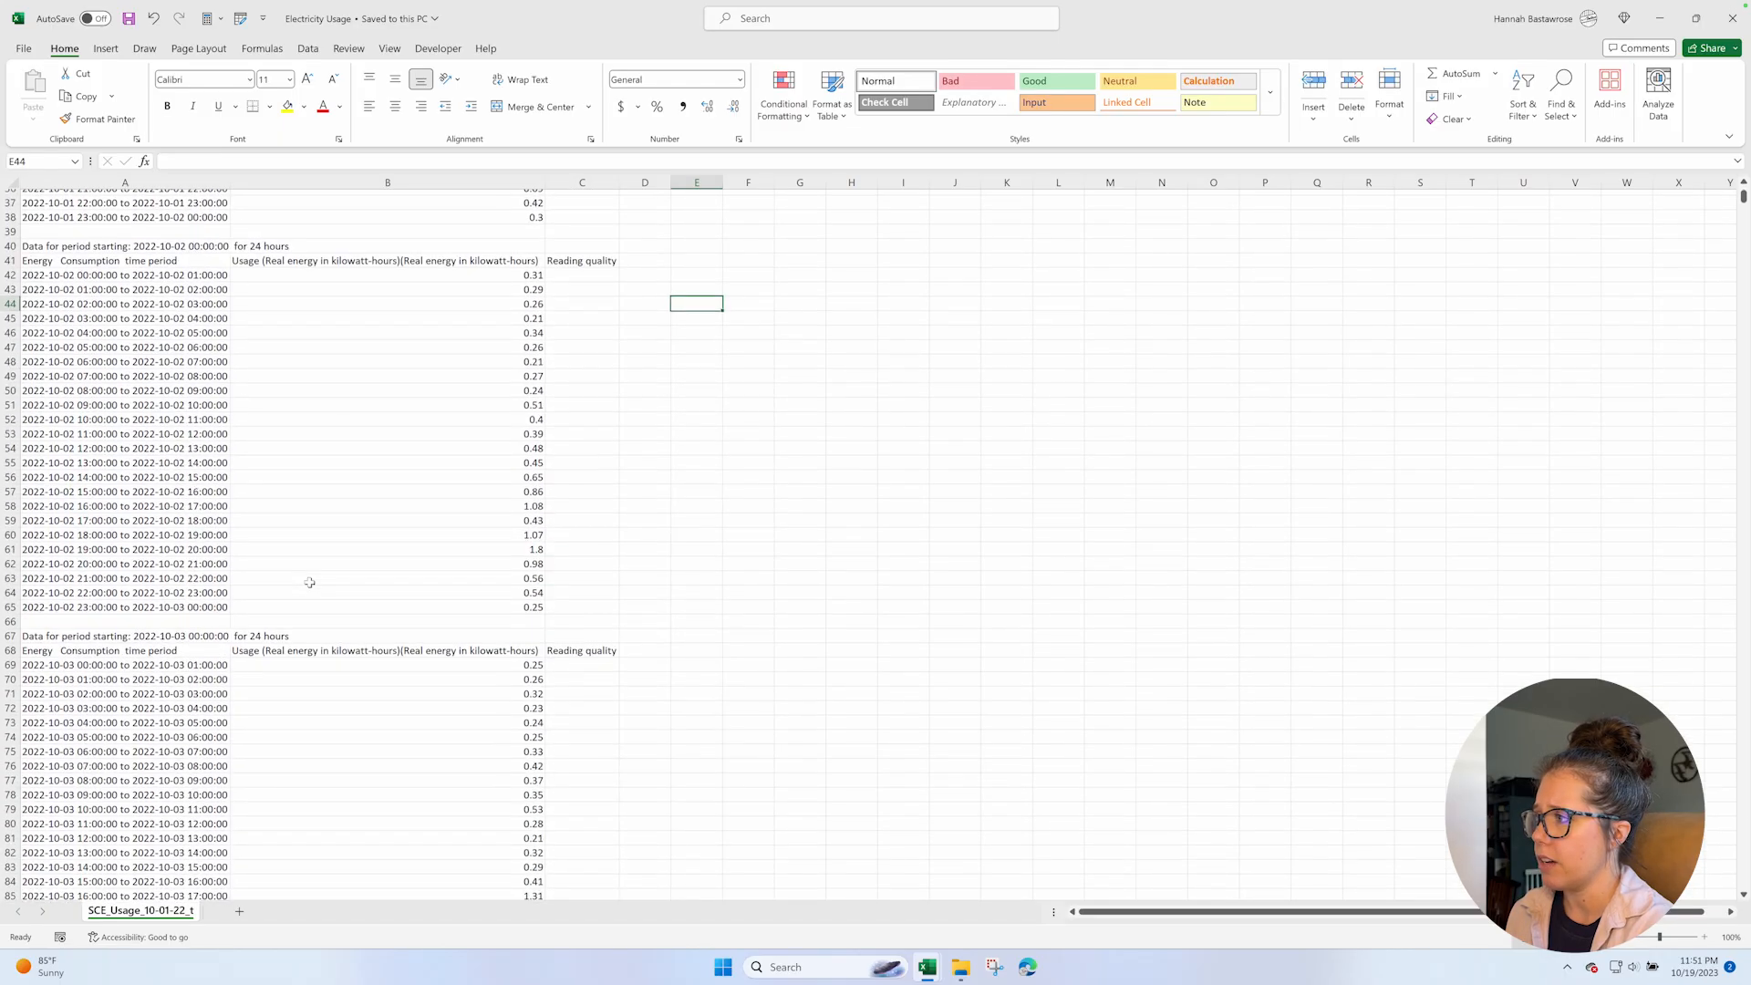
pyautogui.scroll(-4, 310, 582)
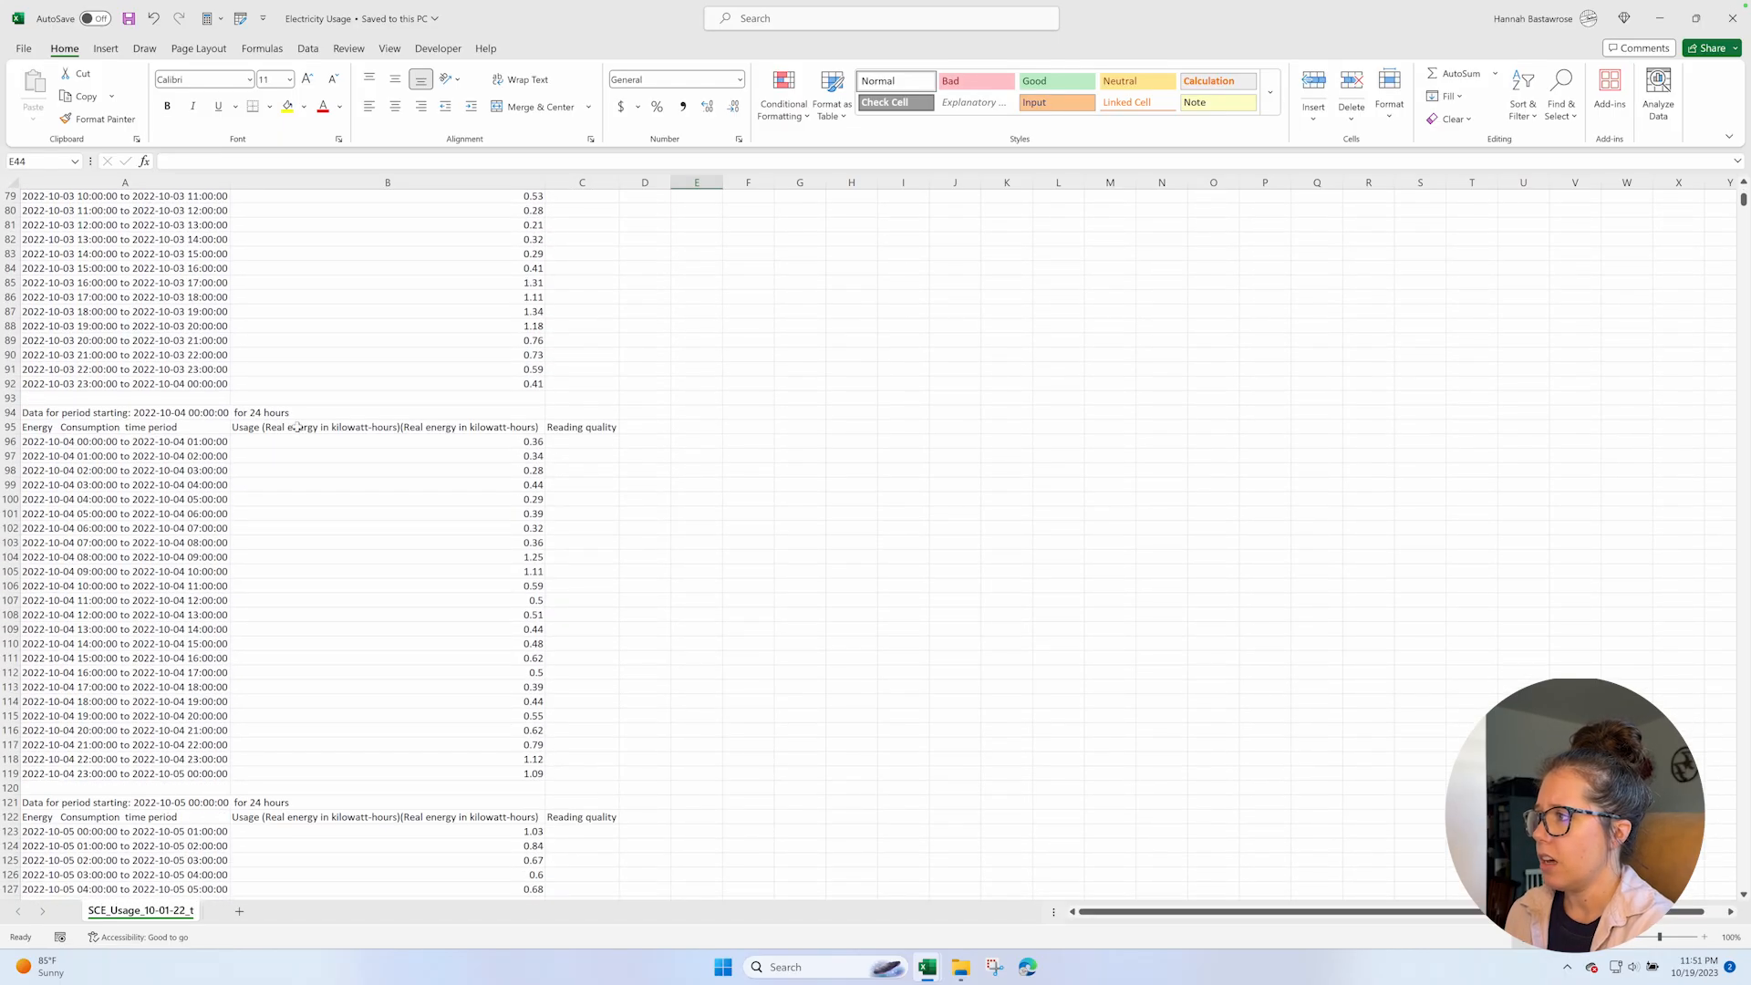
pyautogui.scroll(-3, 322, 492)
pyautogui.scroll(-17, 322, 492)
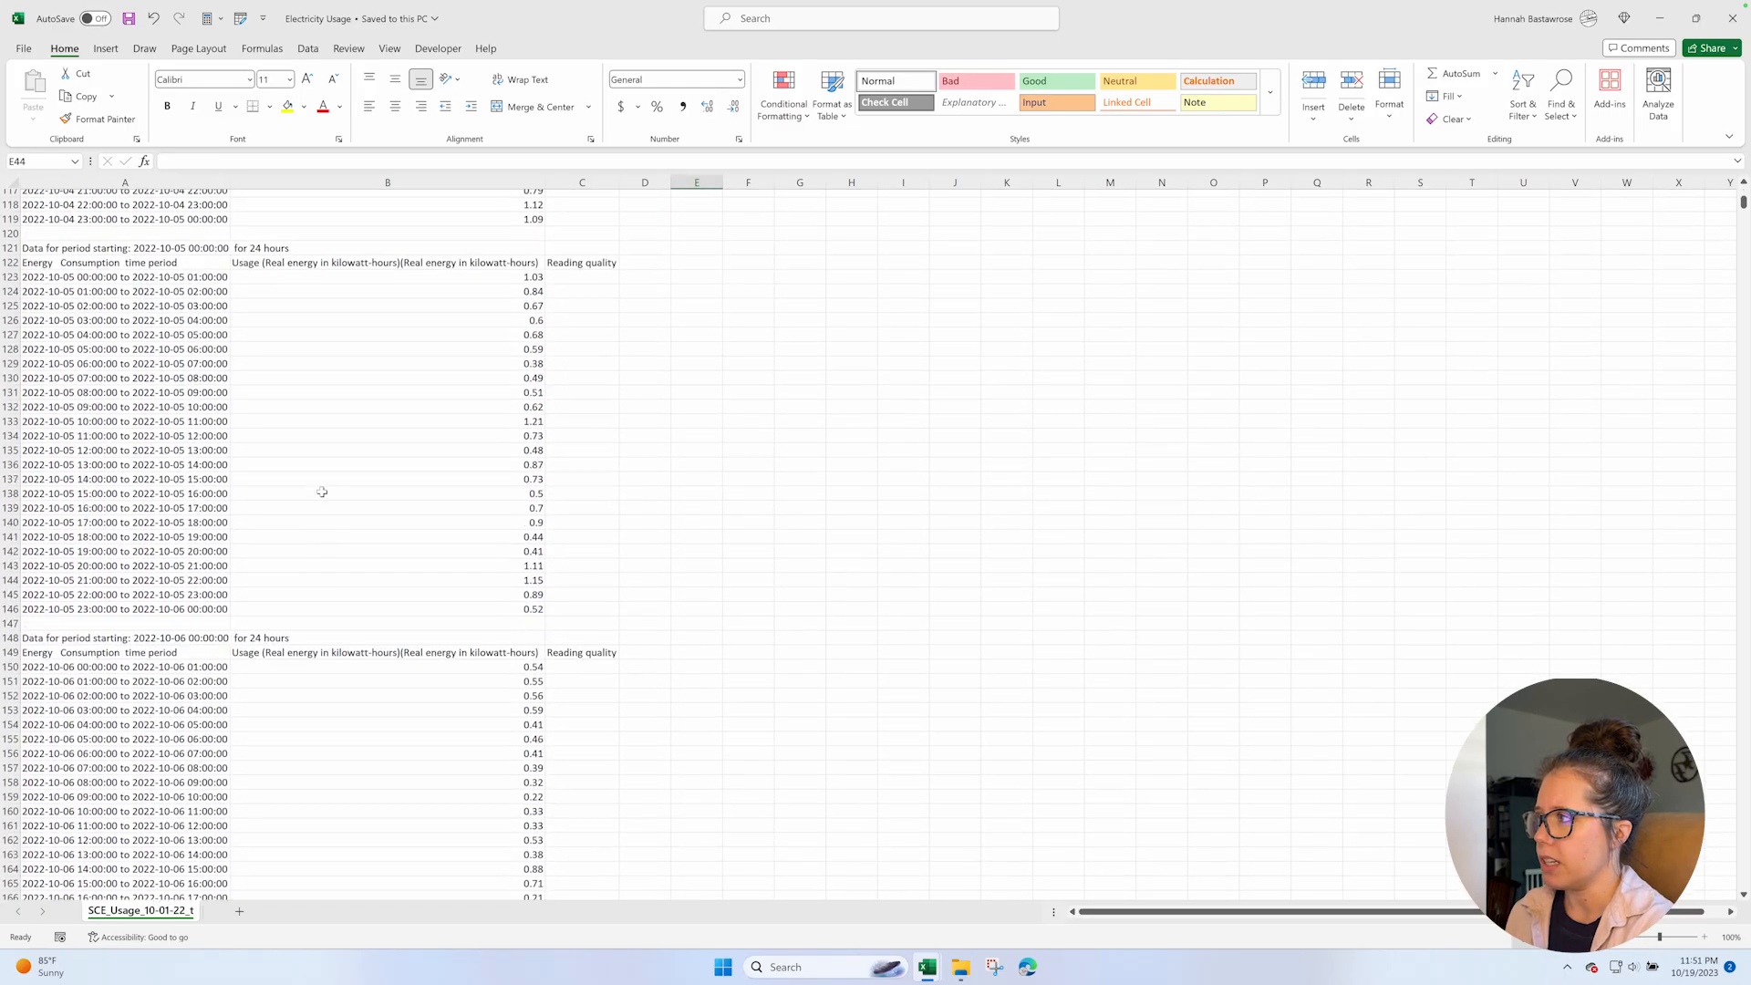
pyautogui.scroll(3, 322, 493)
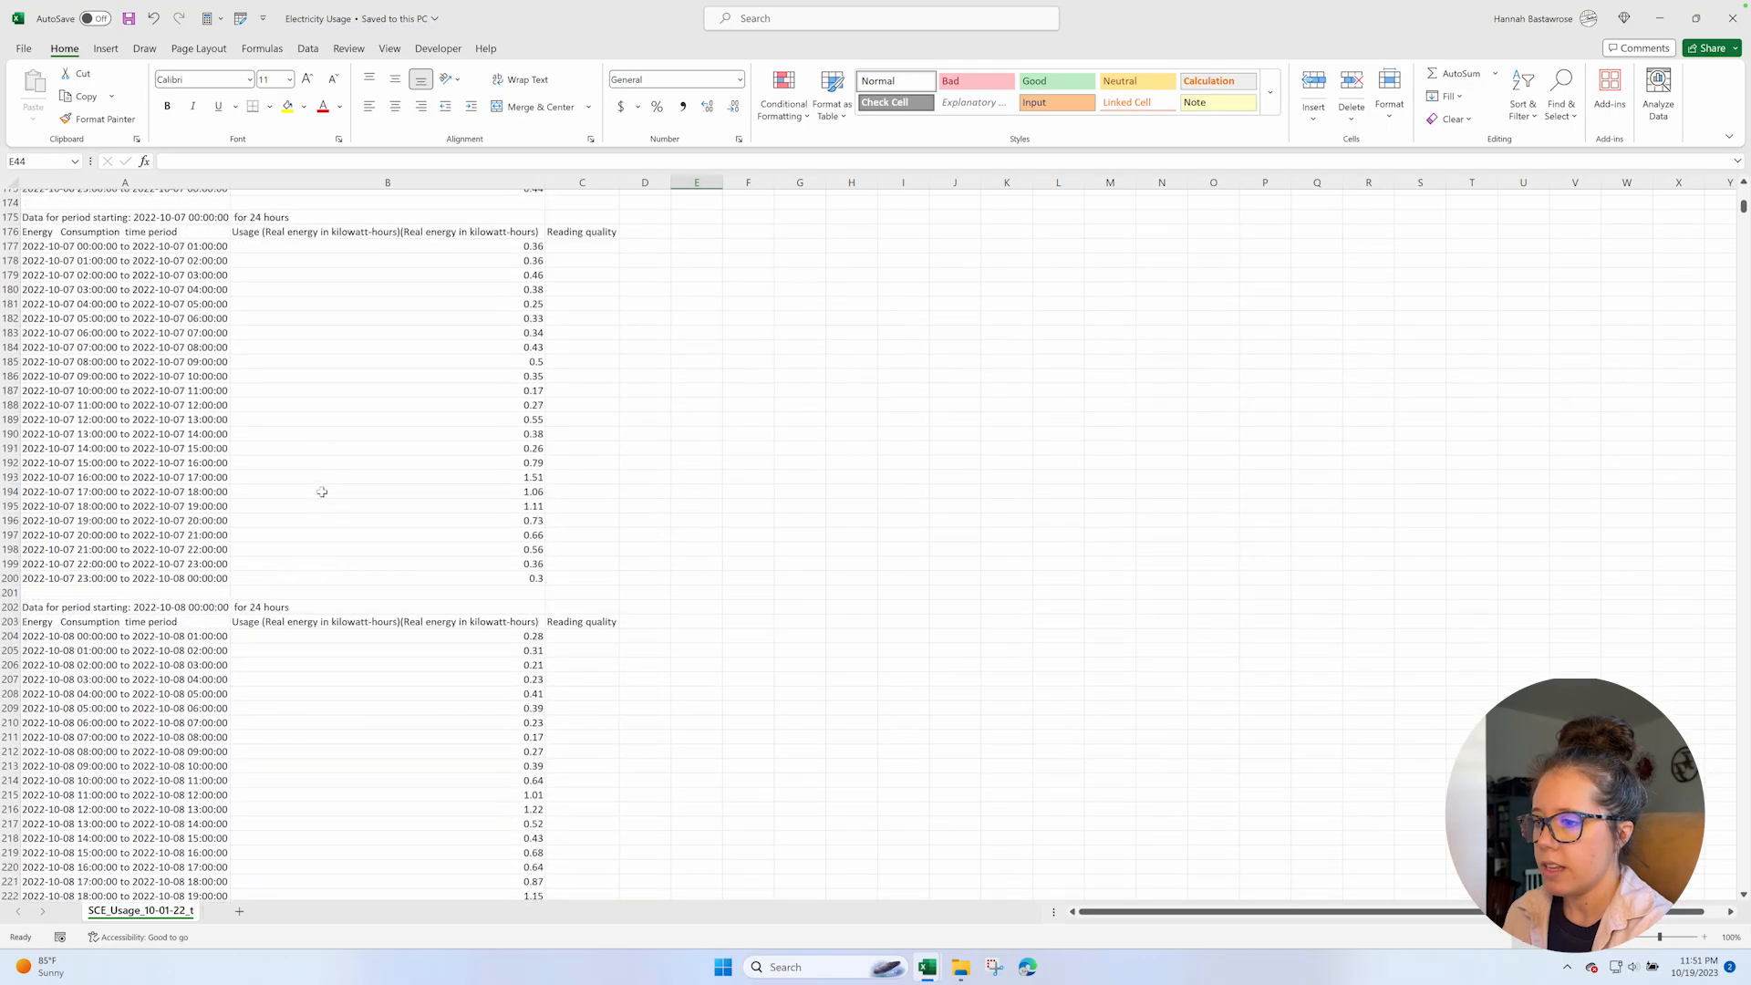
pyautogui.scroll(20, 322, 491)
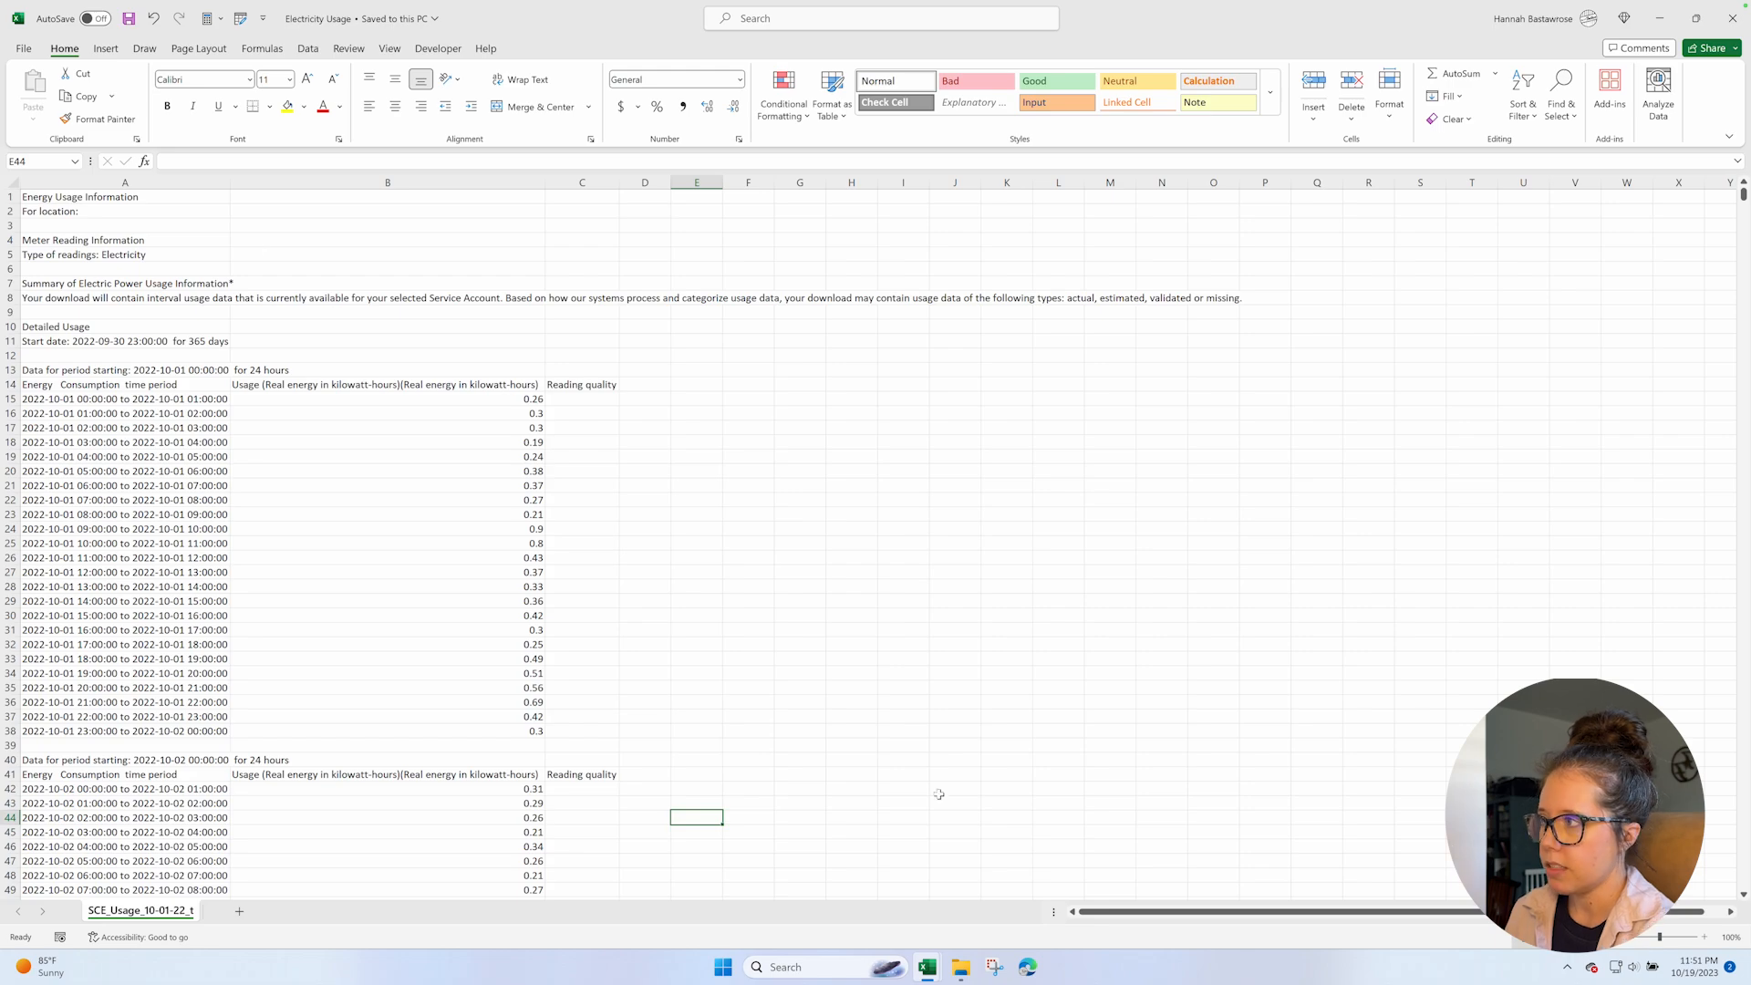
# Return to the Benchmarking Workbook and view the input table on the E 60-Interval sheet, selecting cell B14 in the Date column.
pyautogui.moveTo(930, 971)
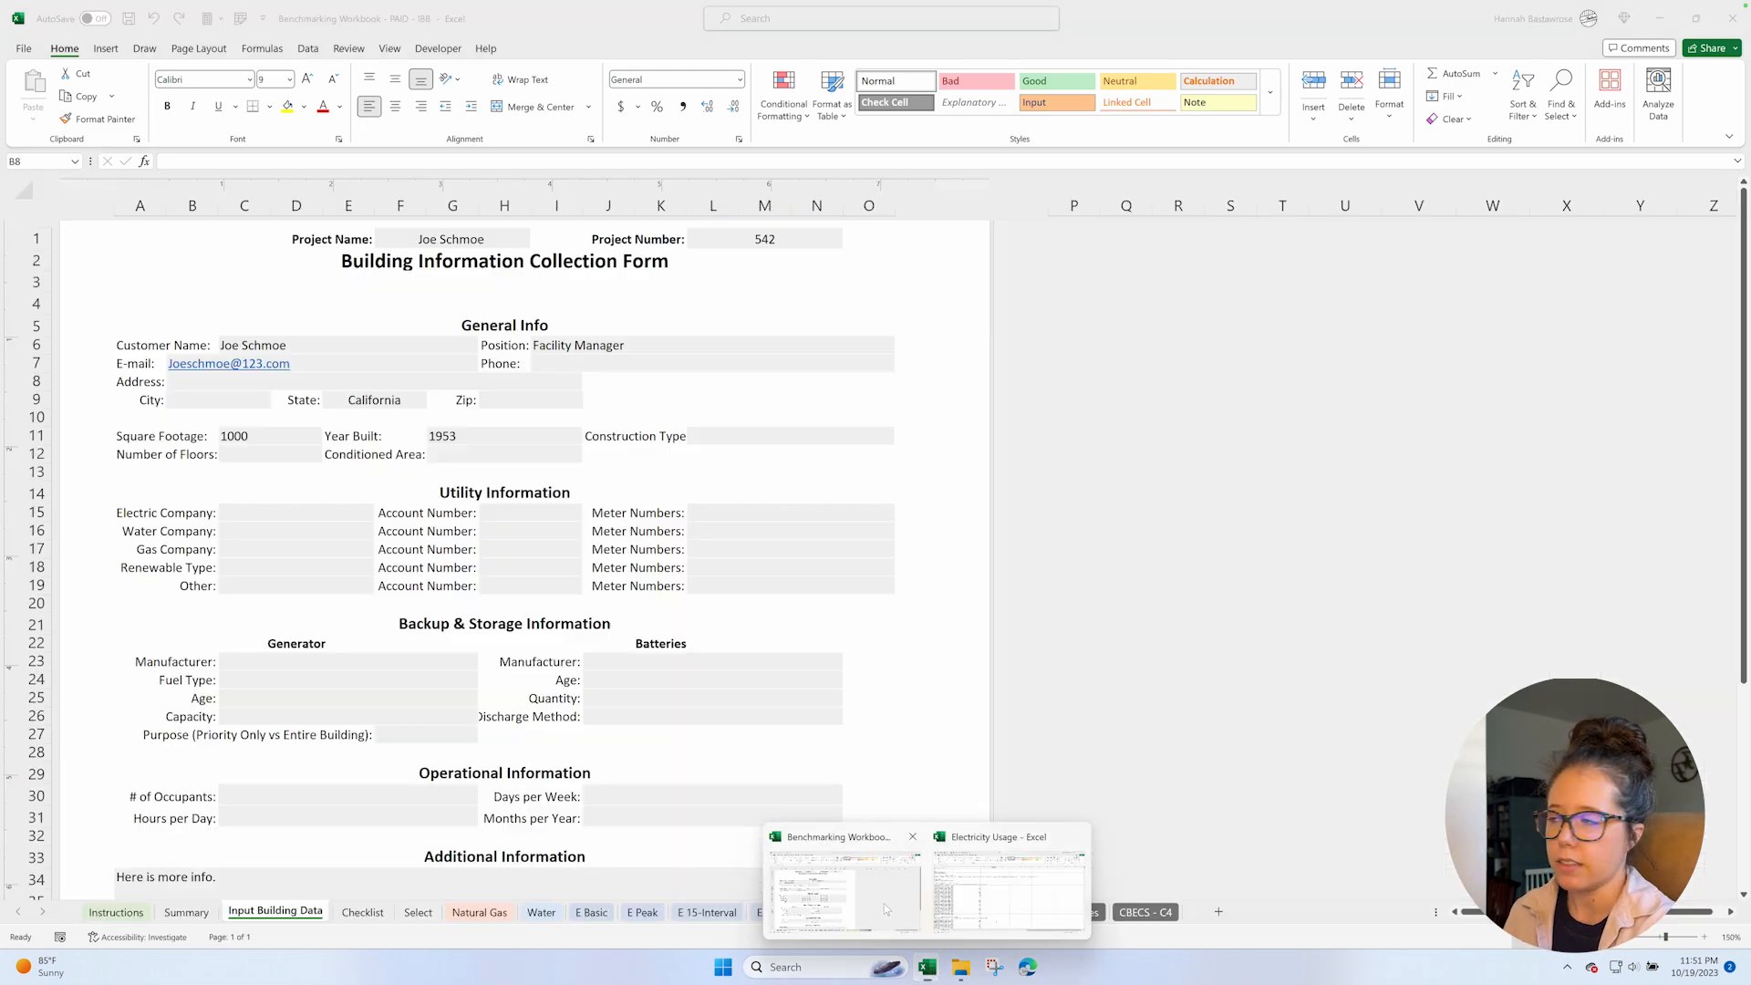
pyautogui.click(883, 902)
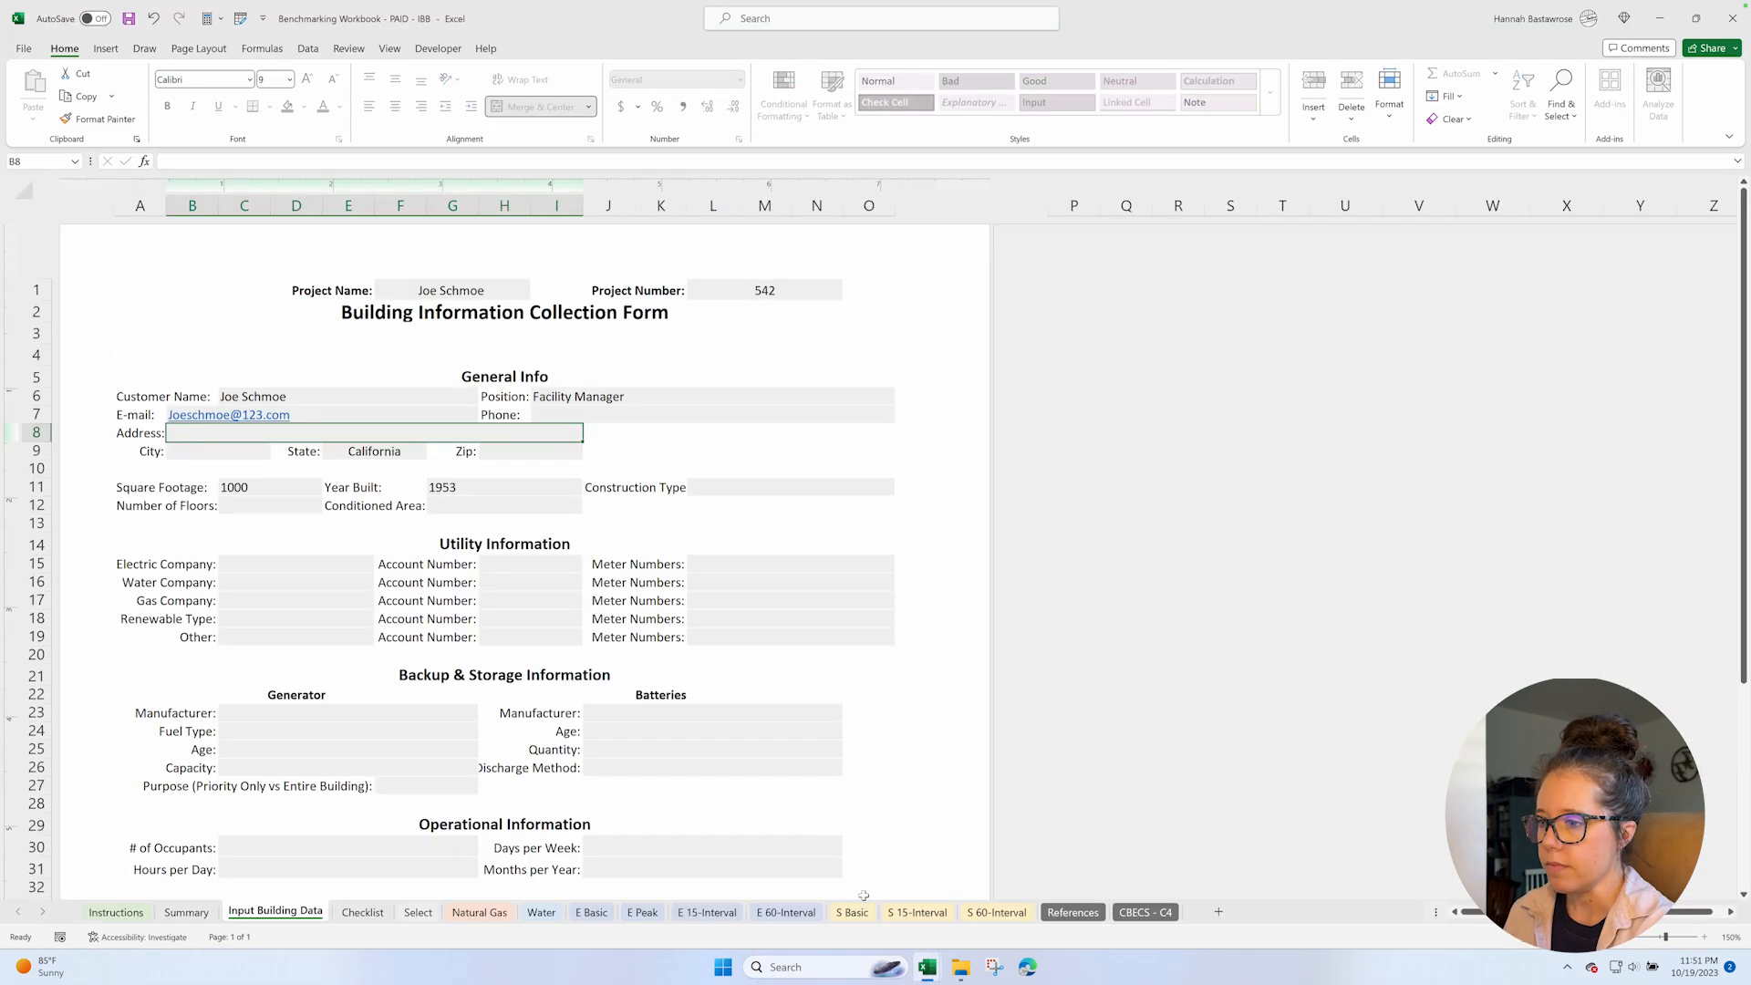
pyautogui.click(802, 914)
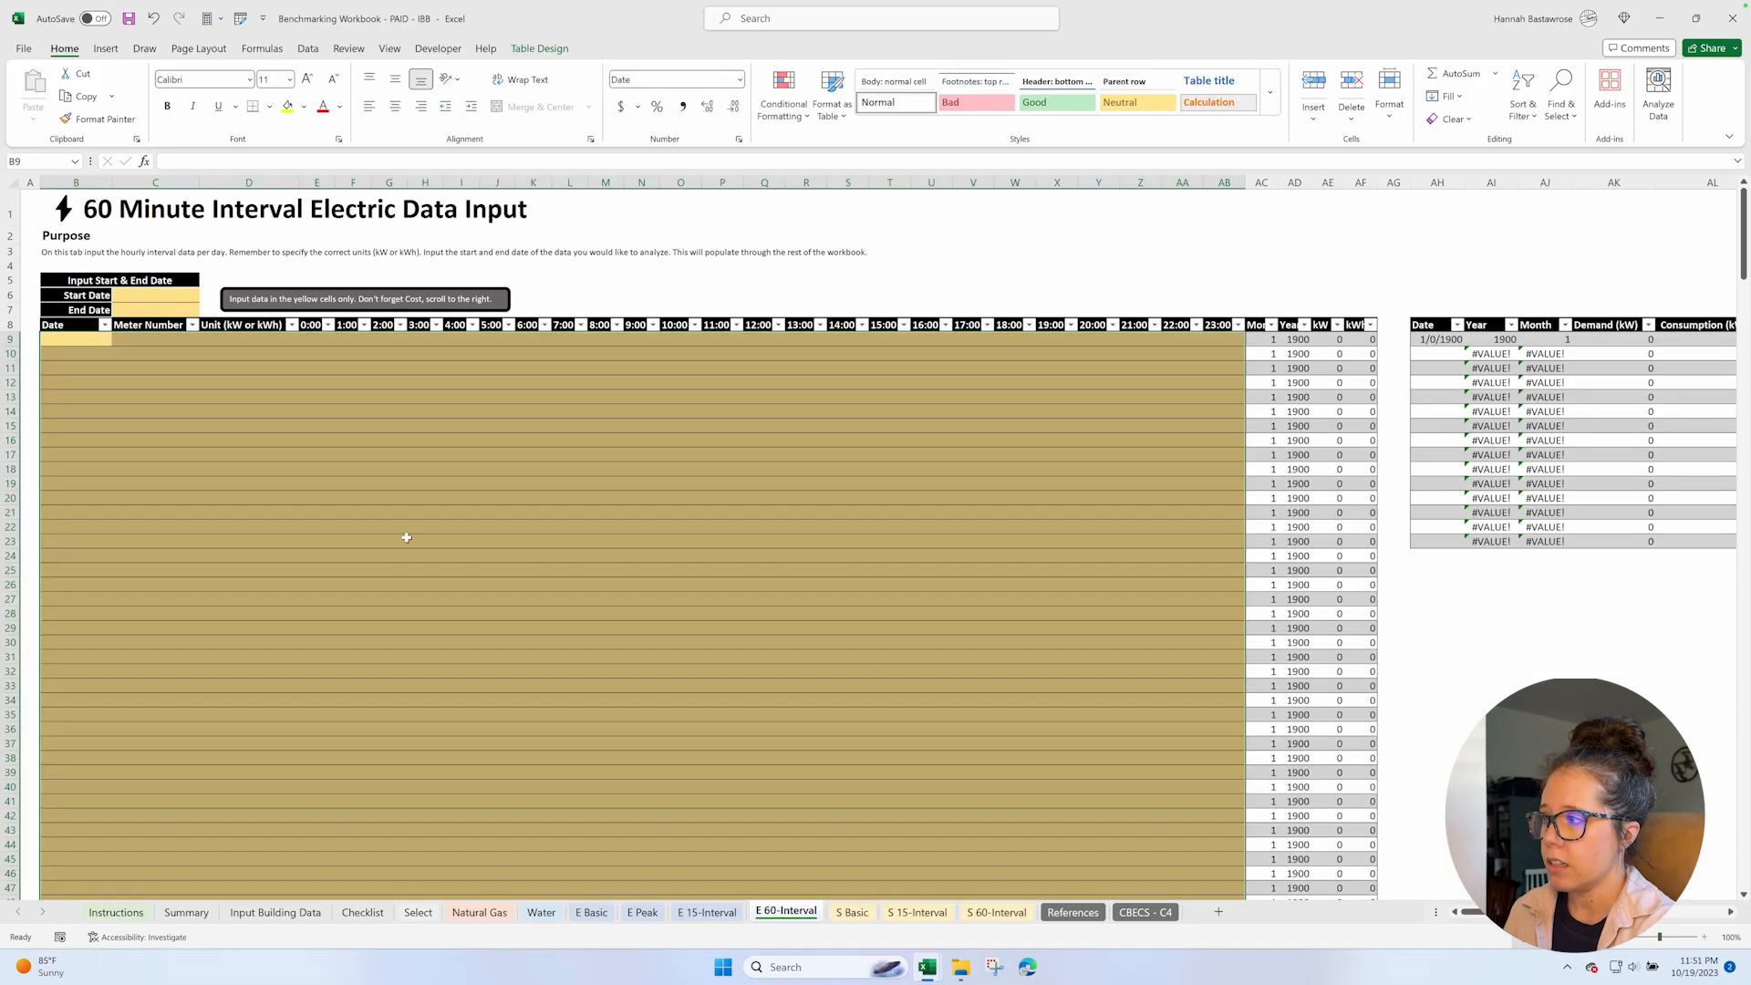
pyautogui.click(102, 410)
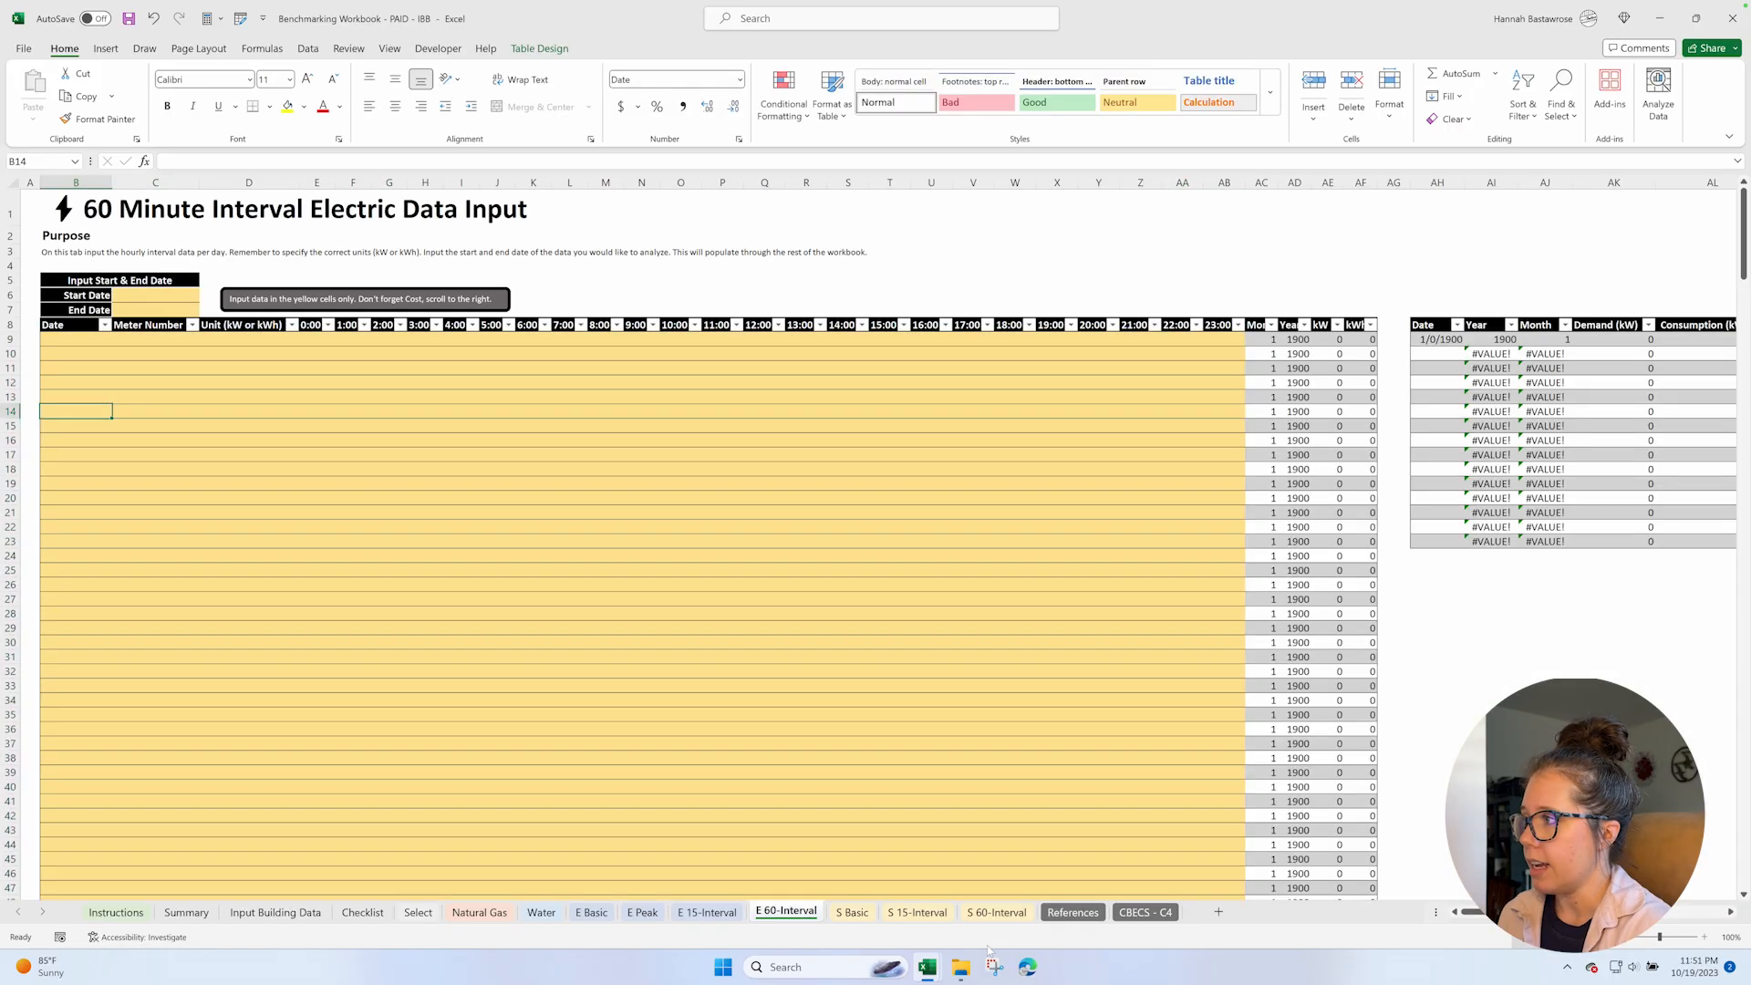
# Compare the first hourly time periods in the Electricity Usage workbook with the hour columns of the E 60-Interval sheet.
pyautogui.click(963, 968)
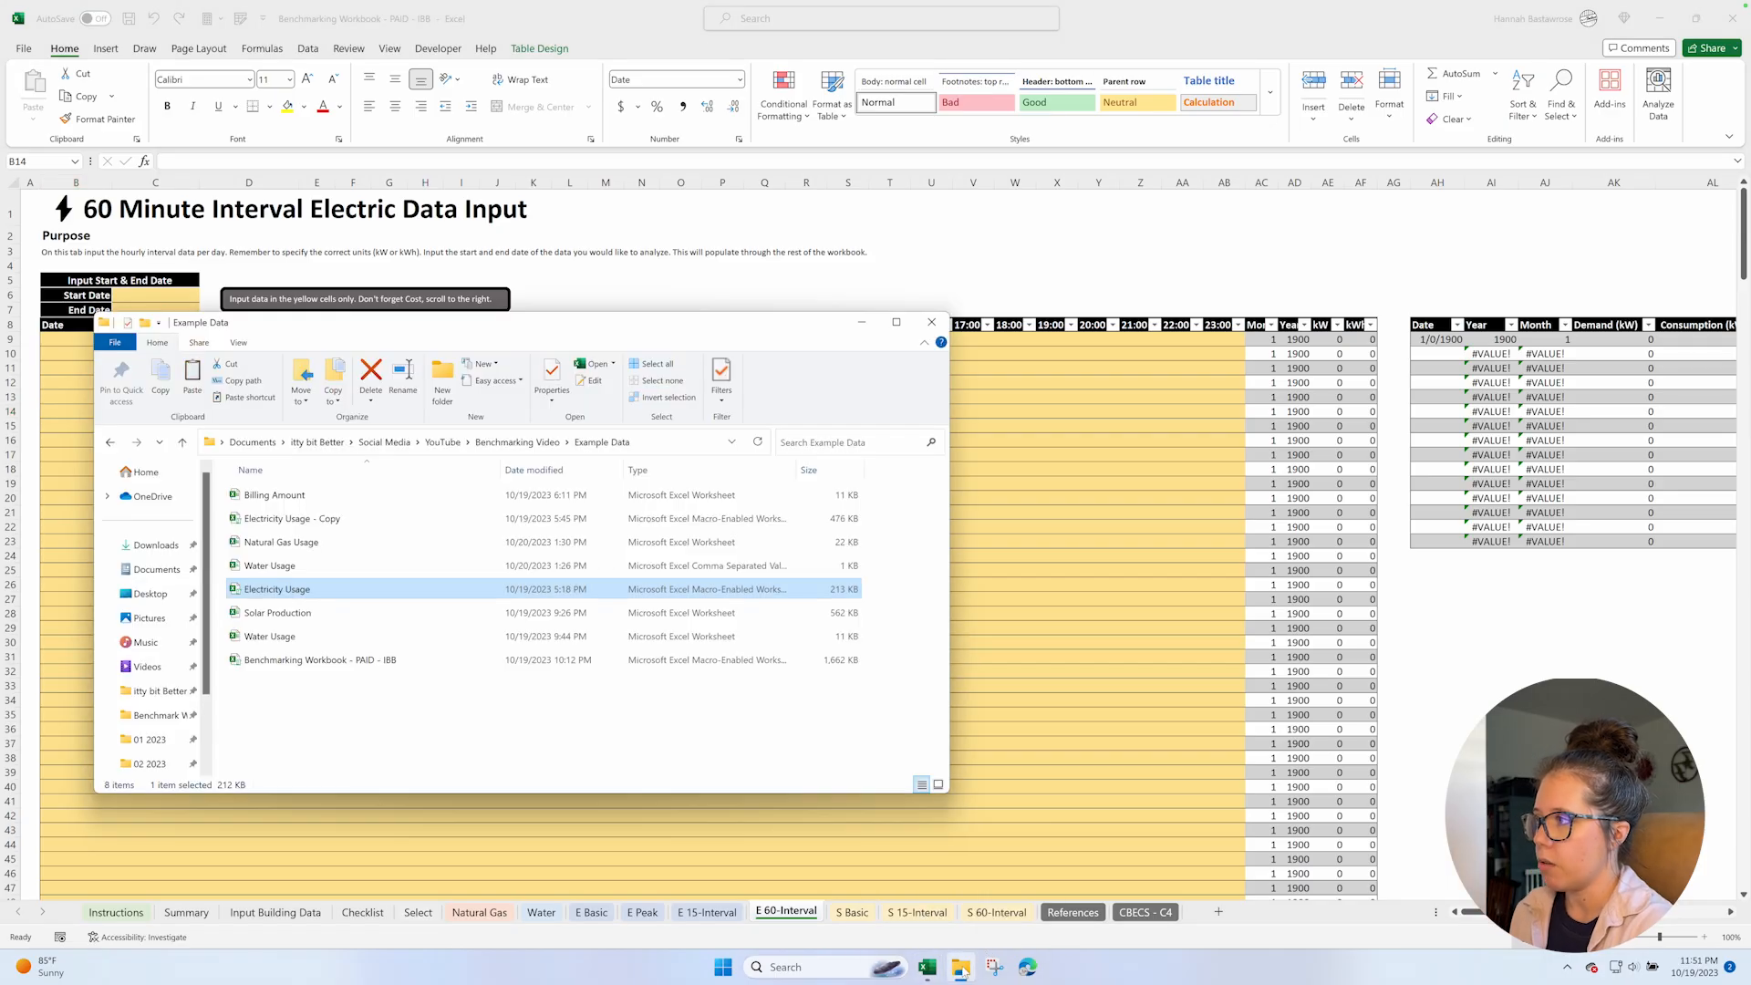
pyautogui.click(927, 968)
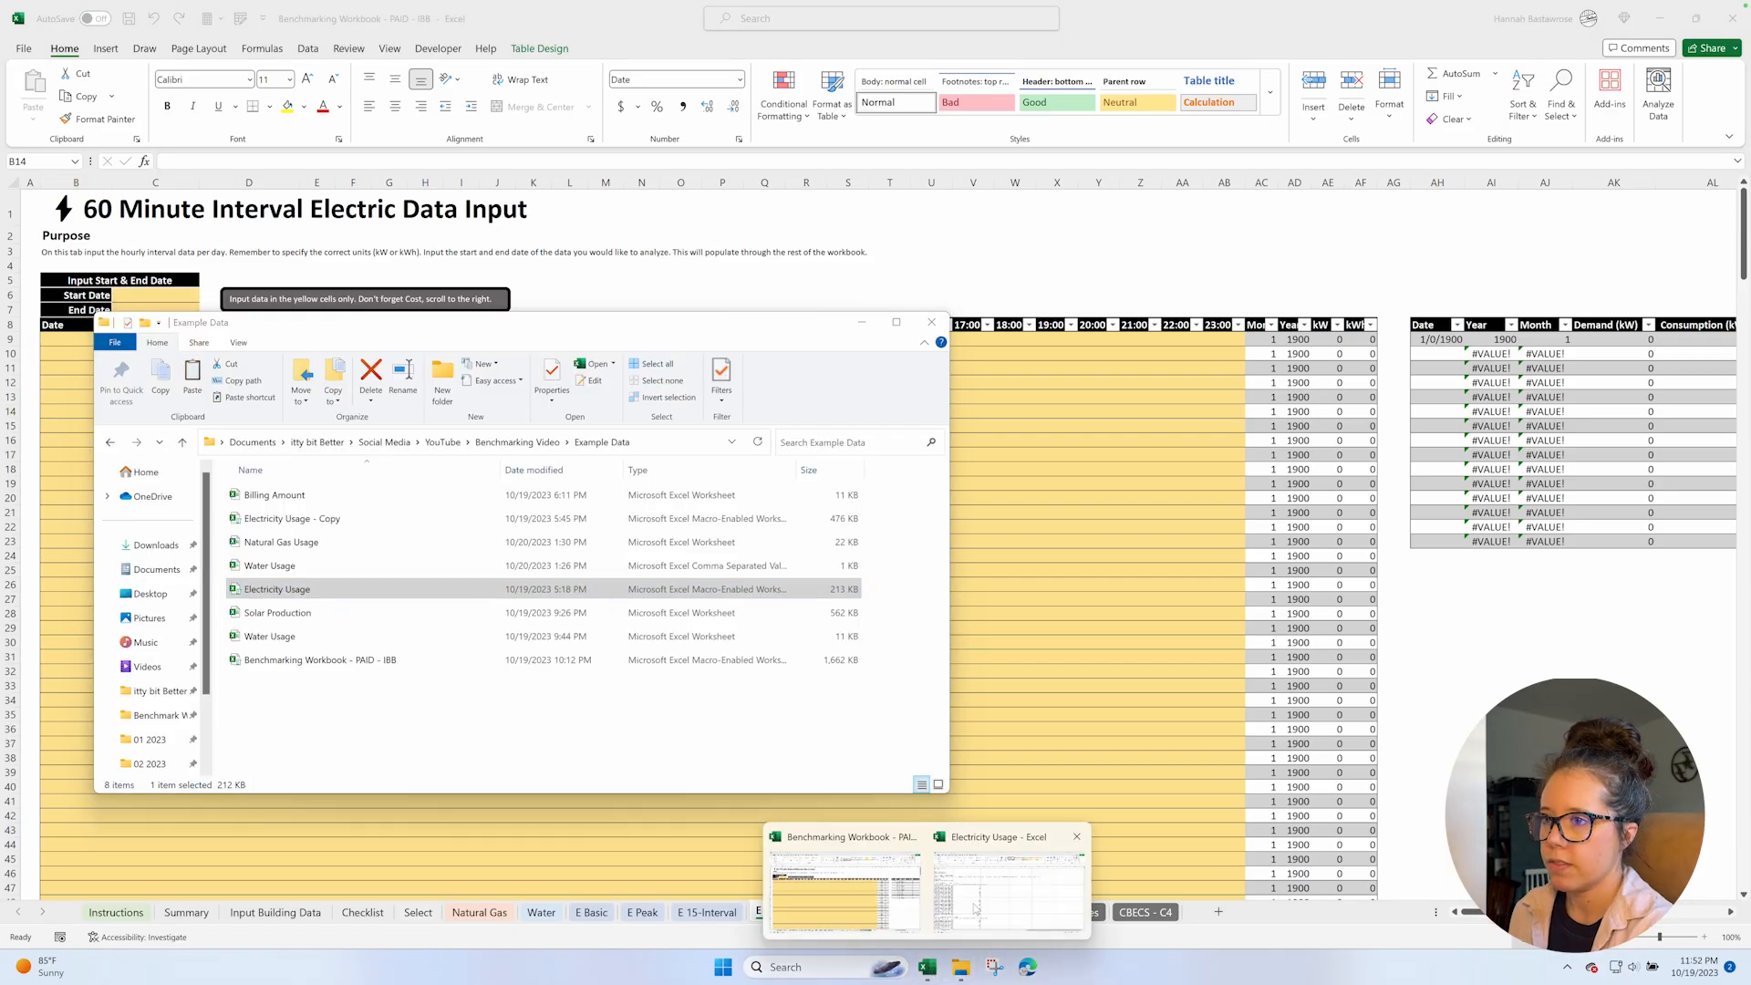
pyautogui.click(974, 908)
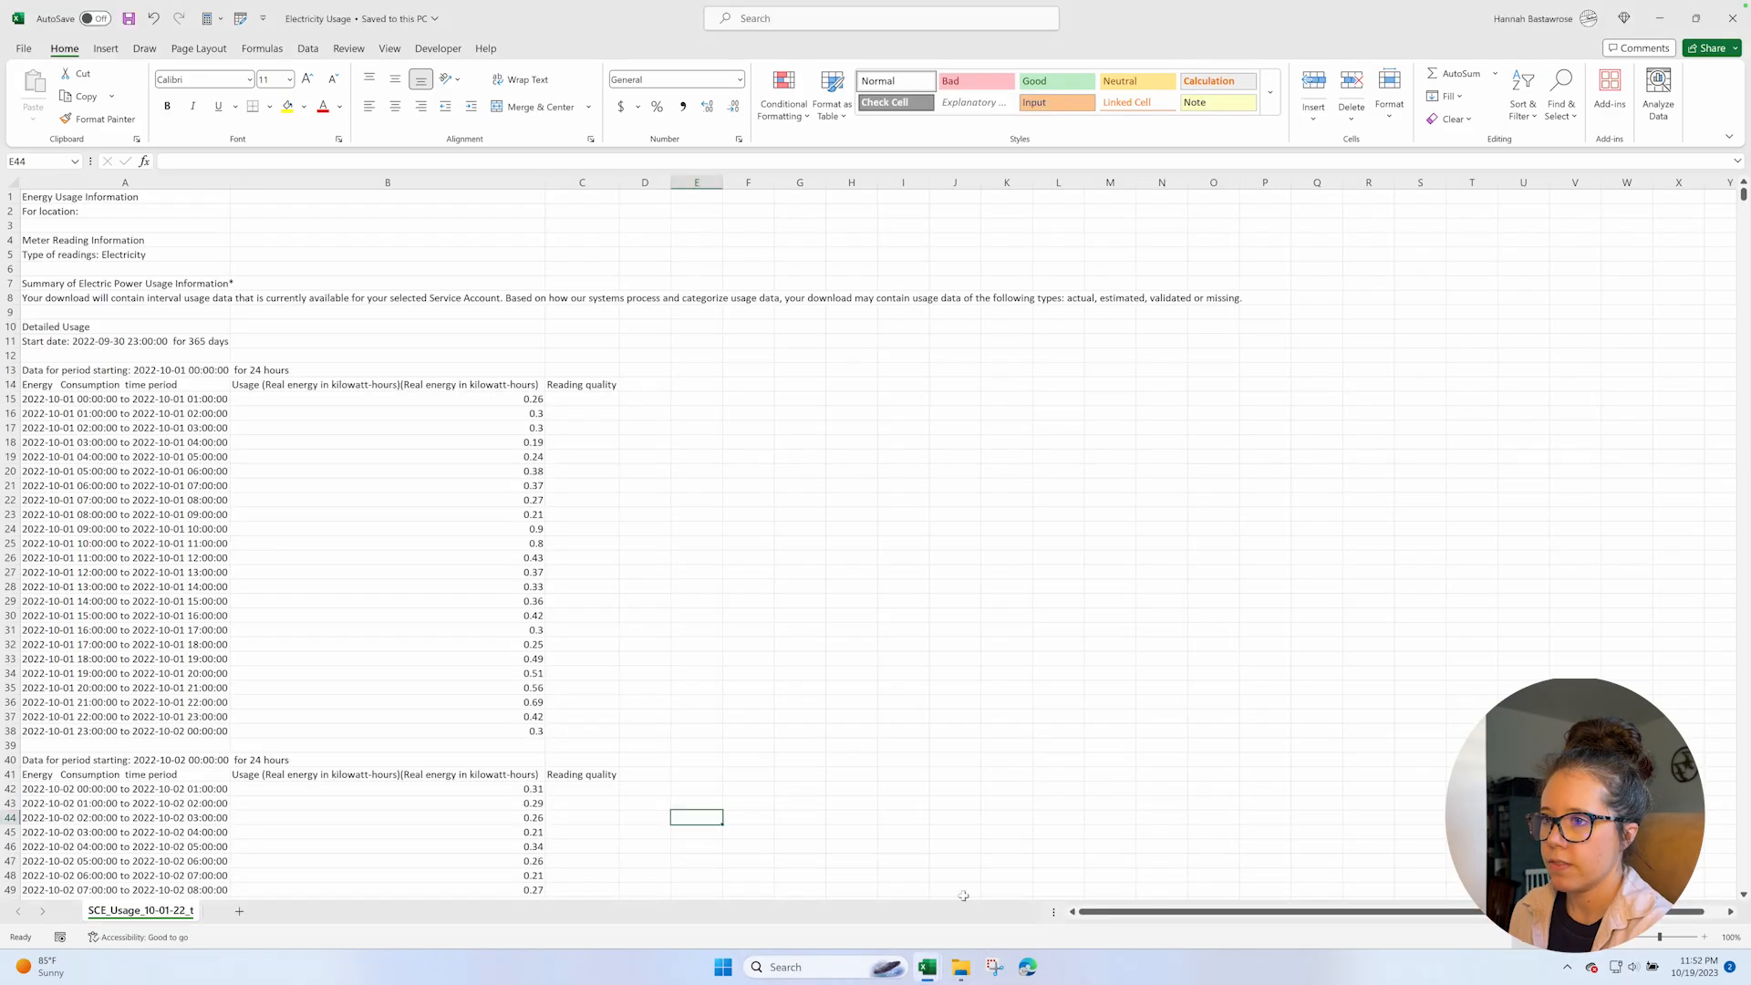
pyautogui.click(203, 399)
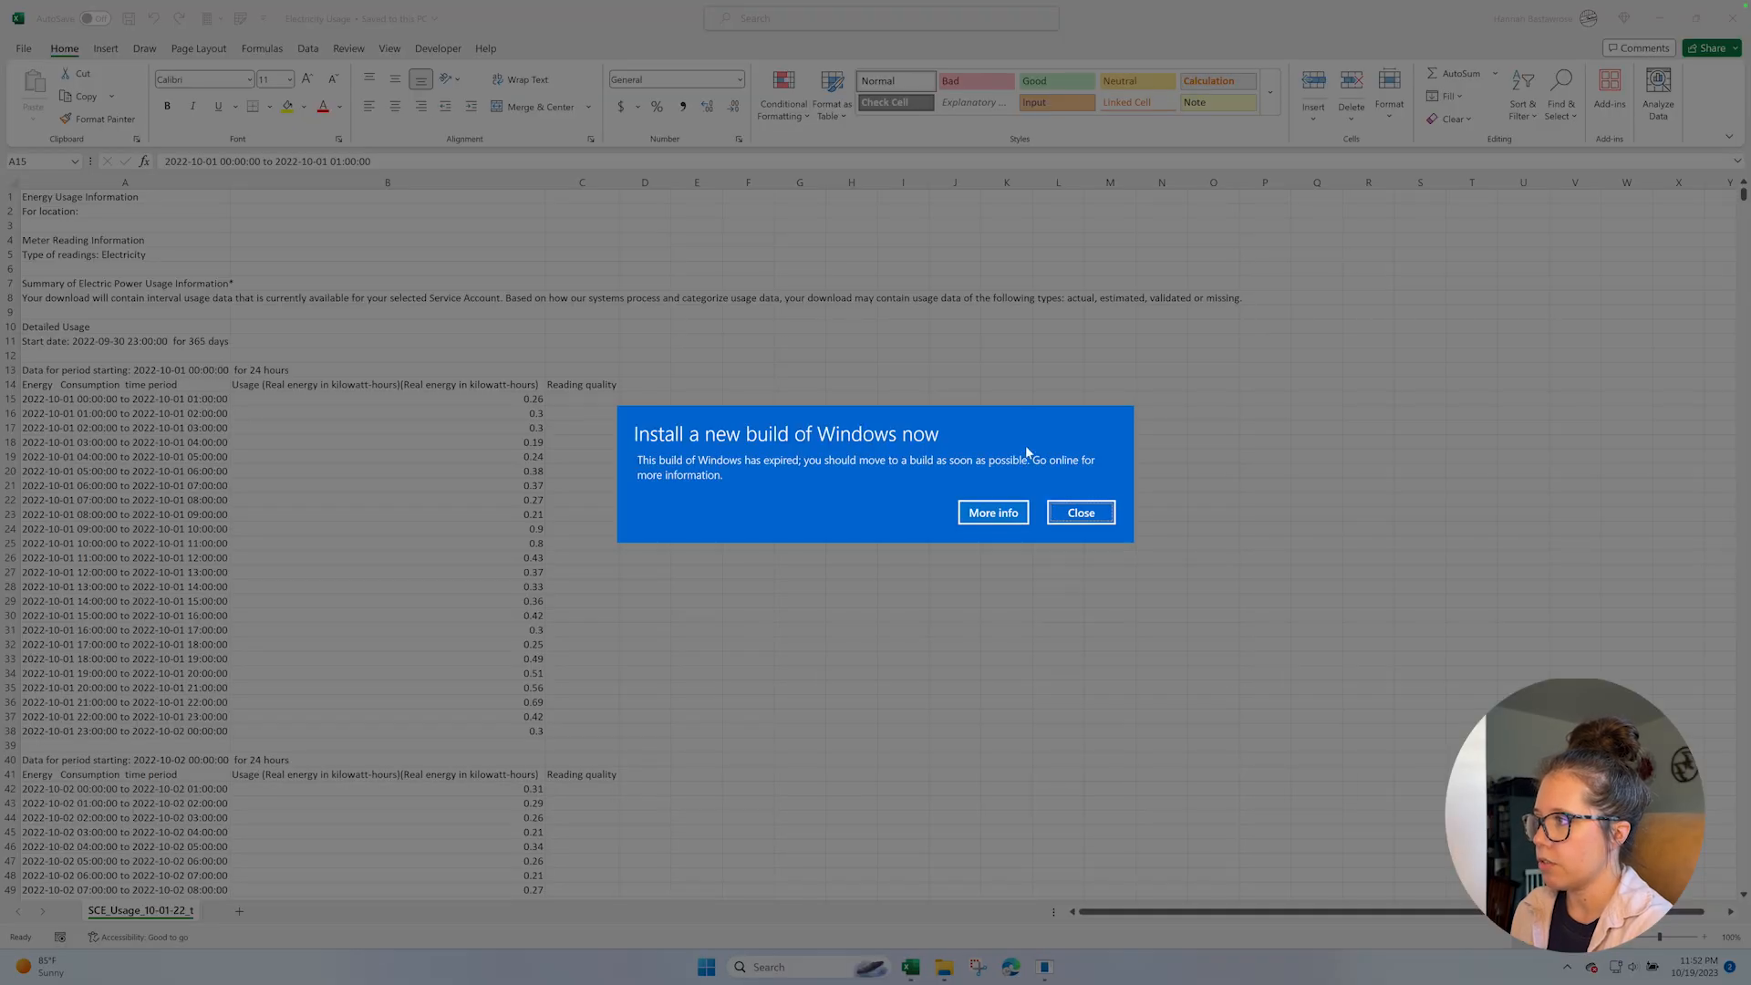
pyautogui.click(1080, 512)
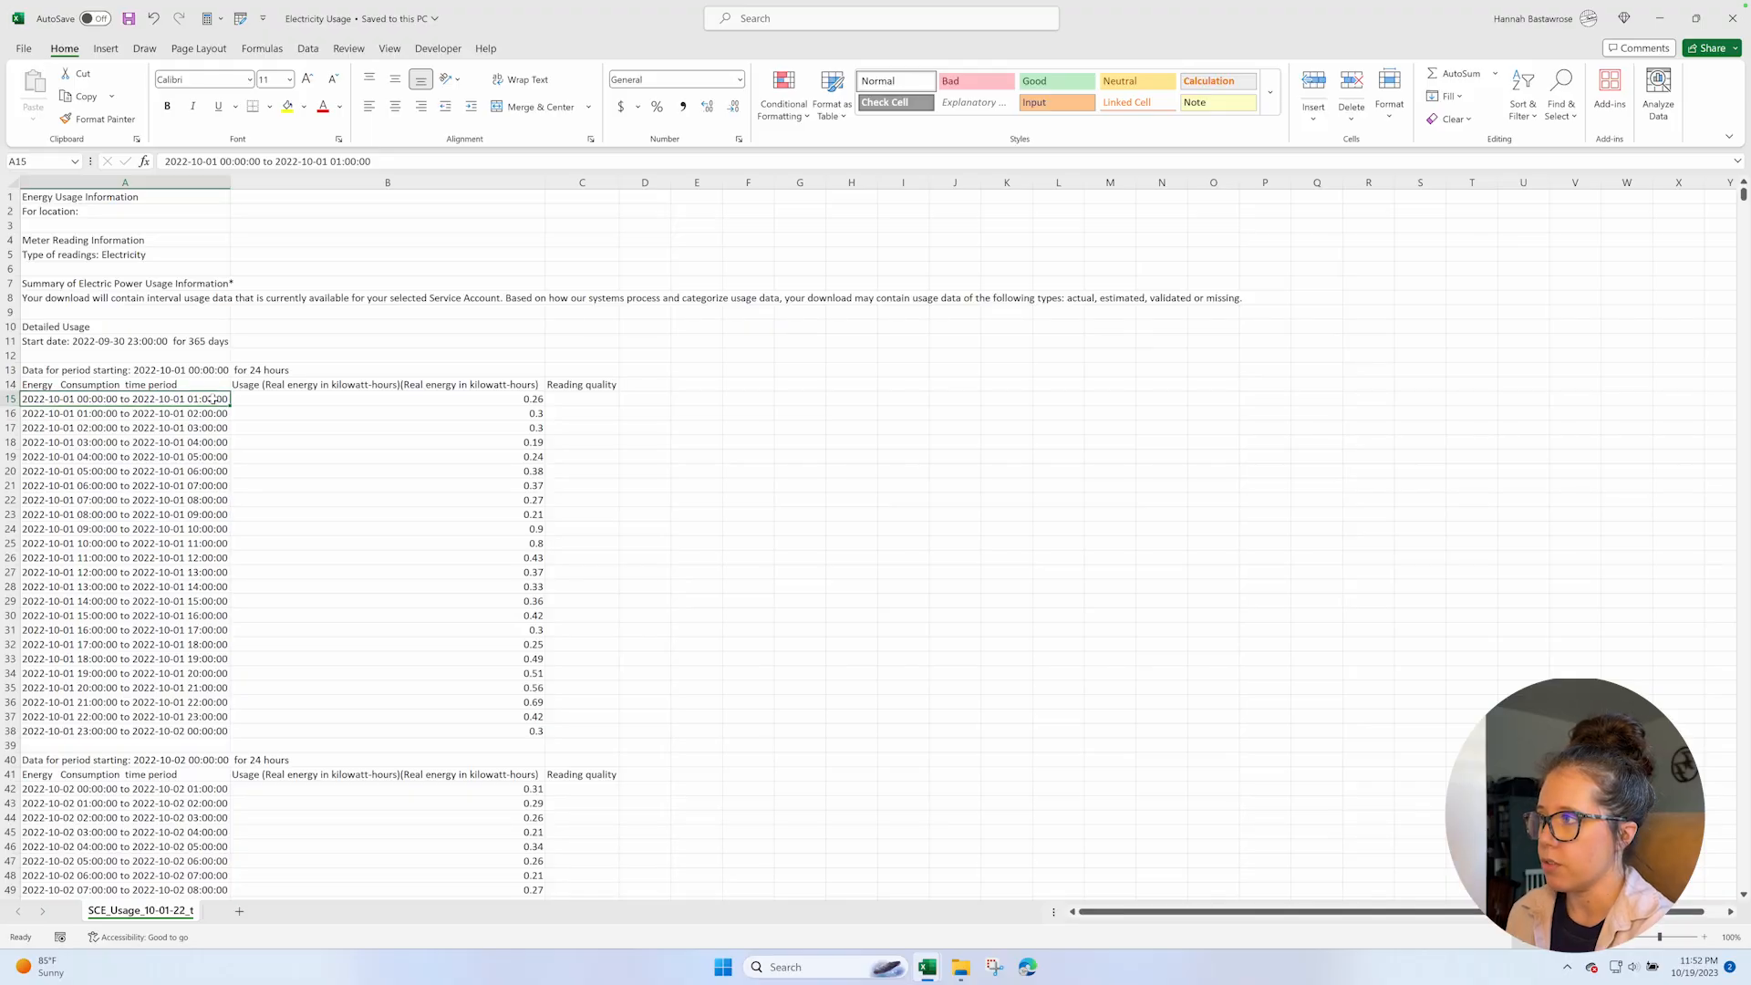
pyautogui.press('Down')
pyautogui.press('Down')
pyautogui.press('Down')
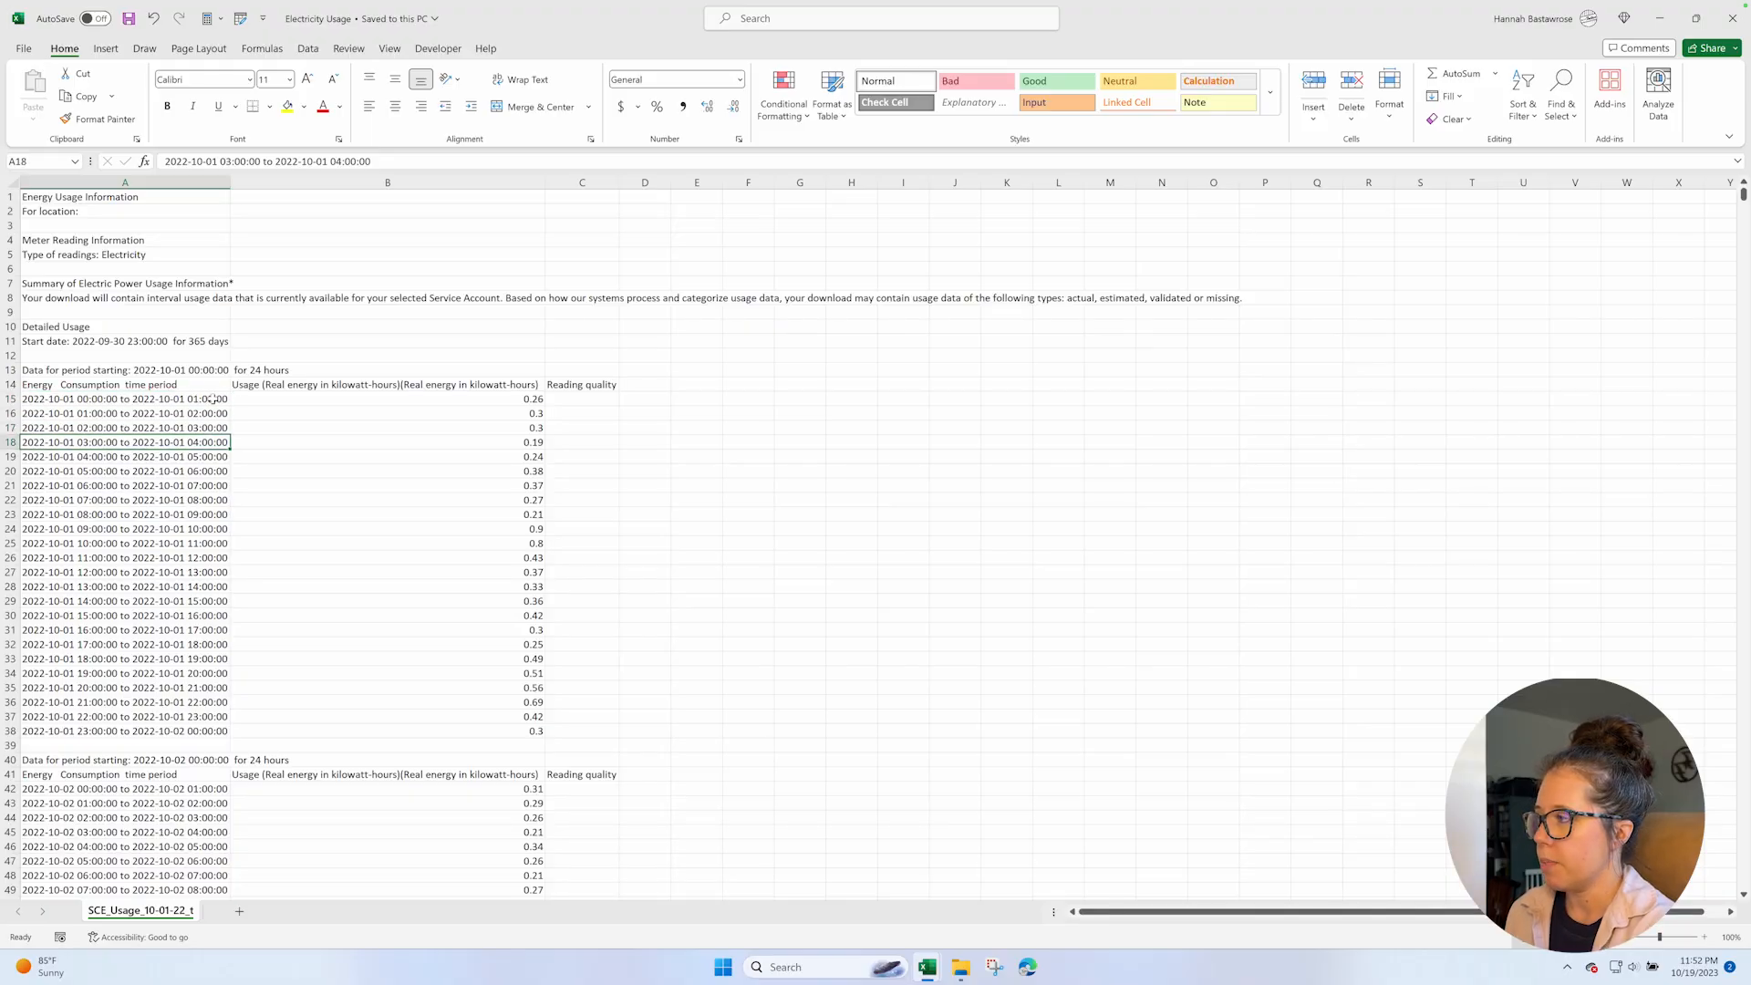
pyautogui.moveTo(927, 965)
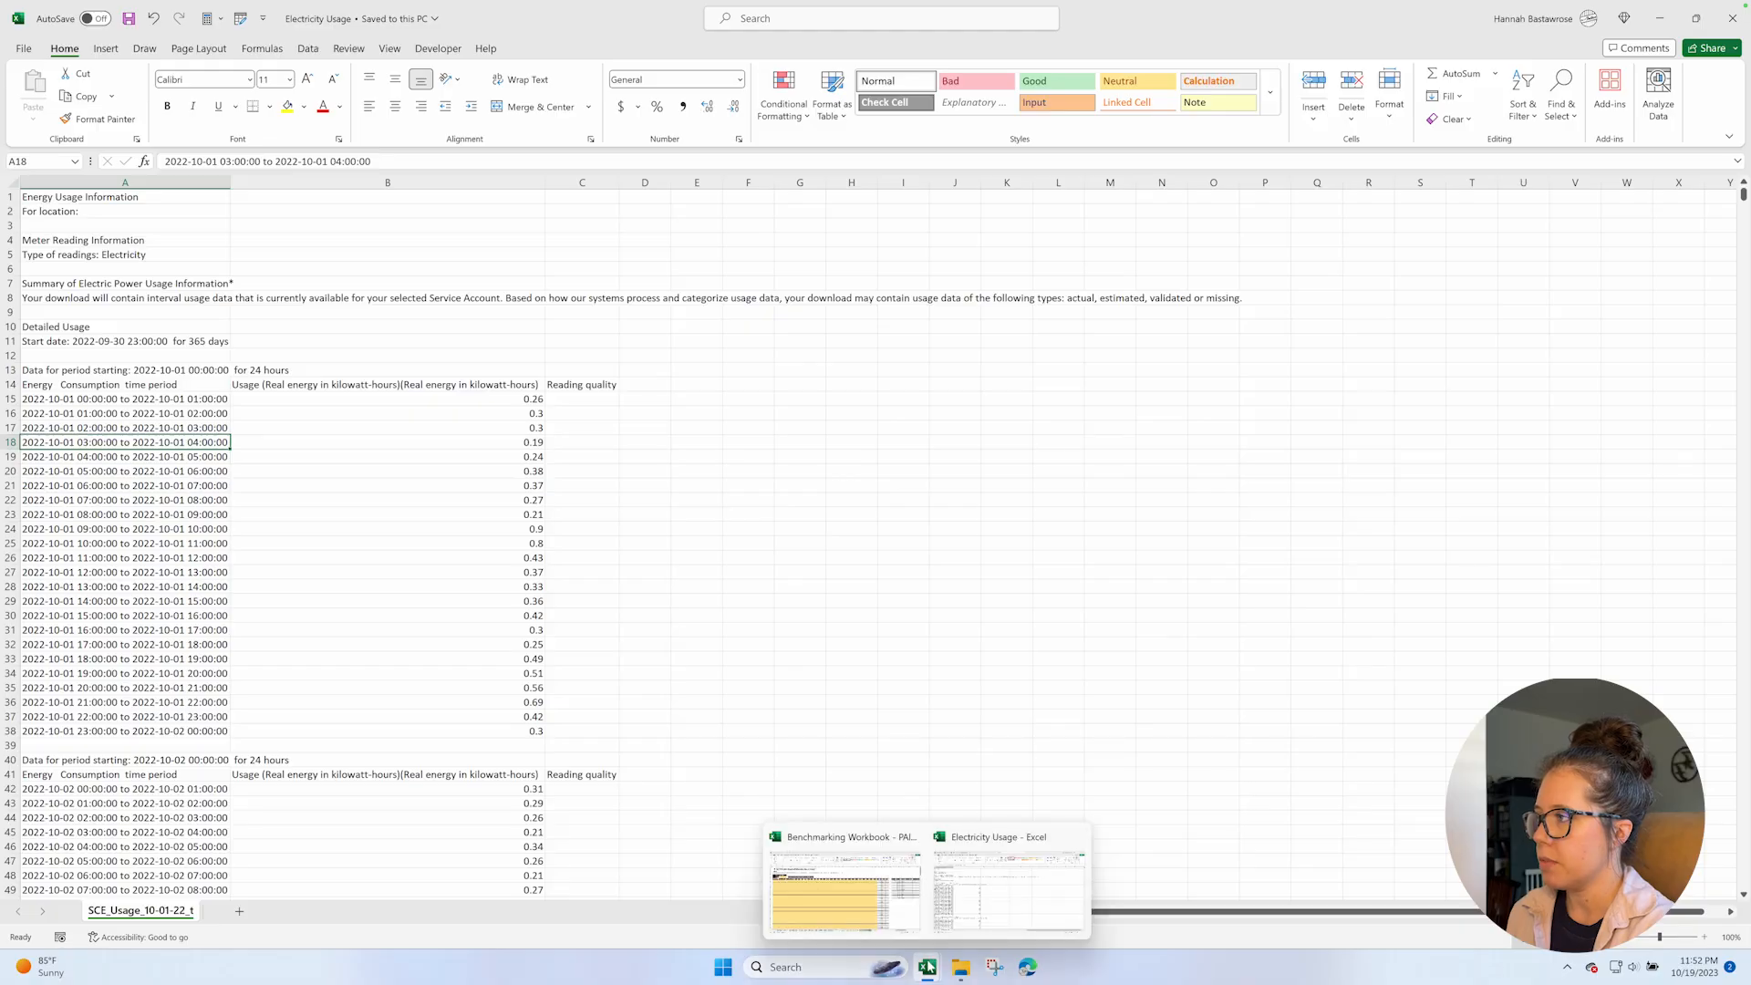
pyautogui.click(844, 889)
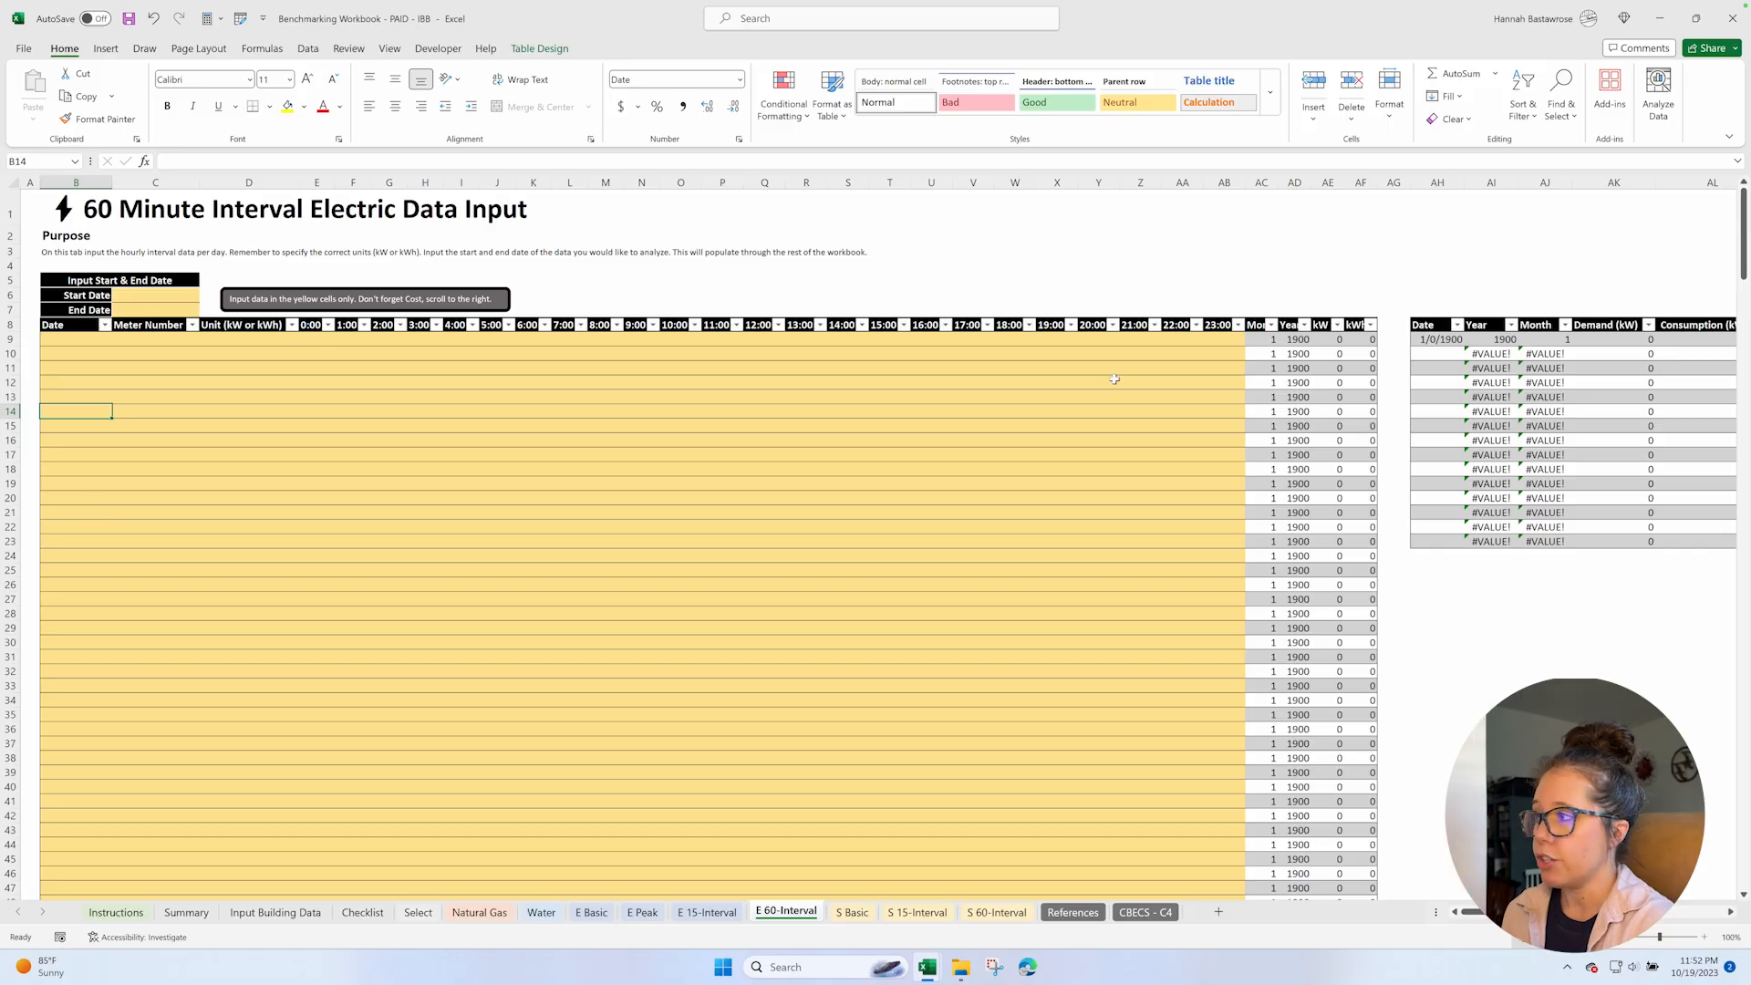
# Switch to the Electricity Usage workbook and delete rows 1 to 13 above the first Energy Consumption time period header.
pyautogui.moveTo(937, 970)
pyautogui.click(963, 925)
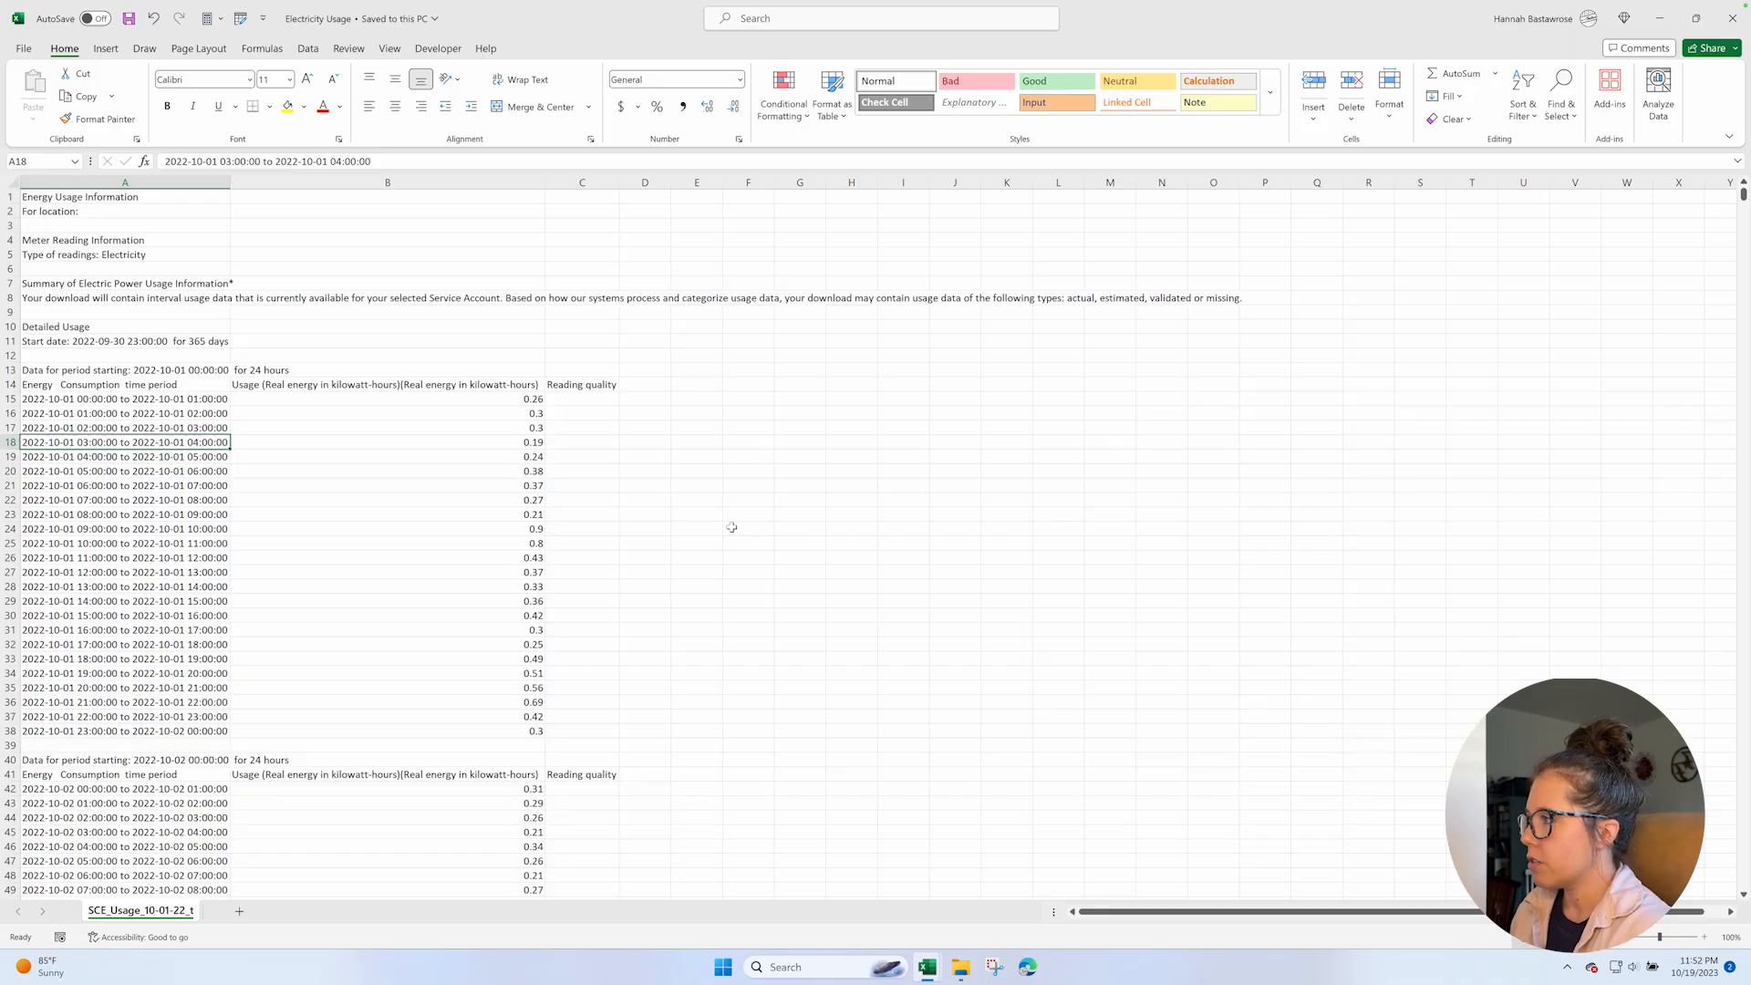
pyautogui.click(10, 197)
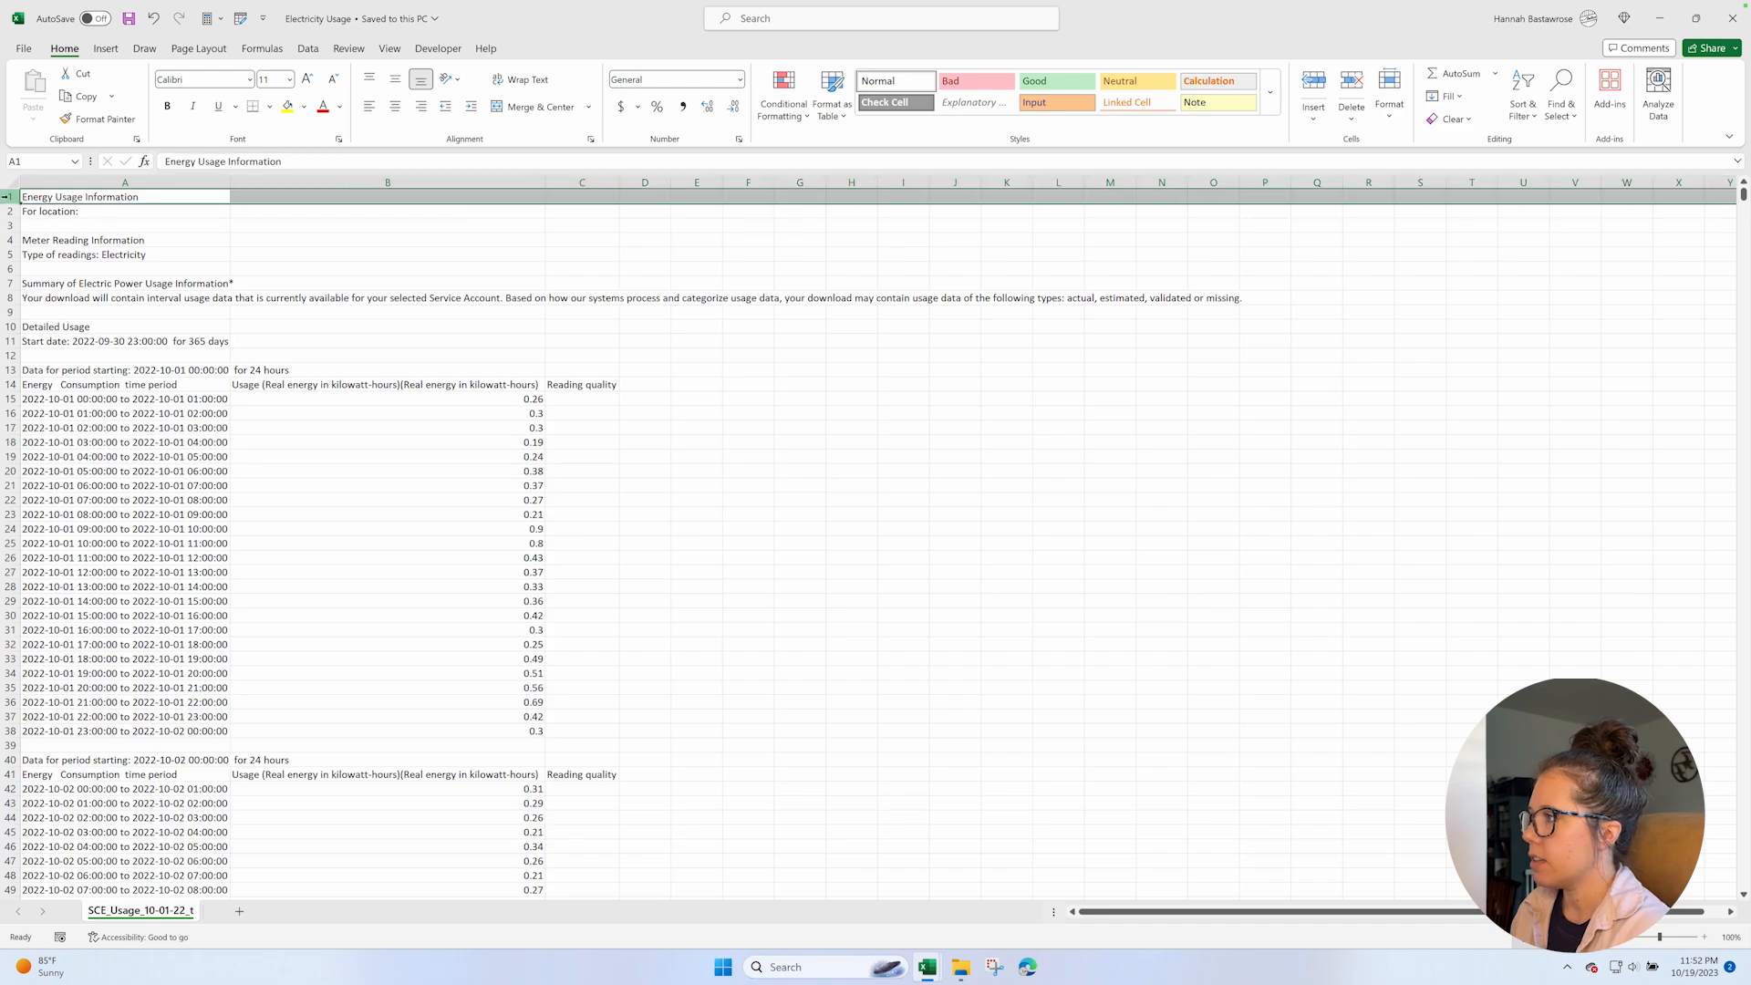
pyautogui.keyDown('shift'); pyautogui.click(10, 370); pyautogui.keyUp('shift')
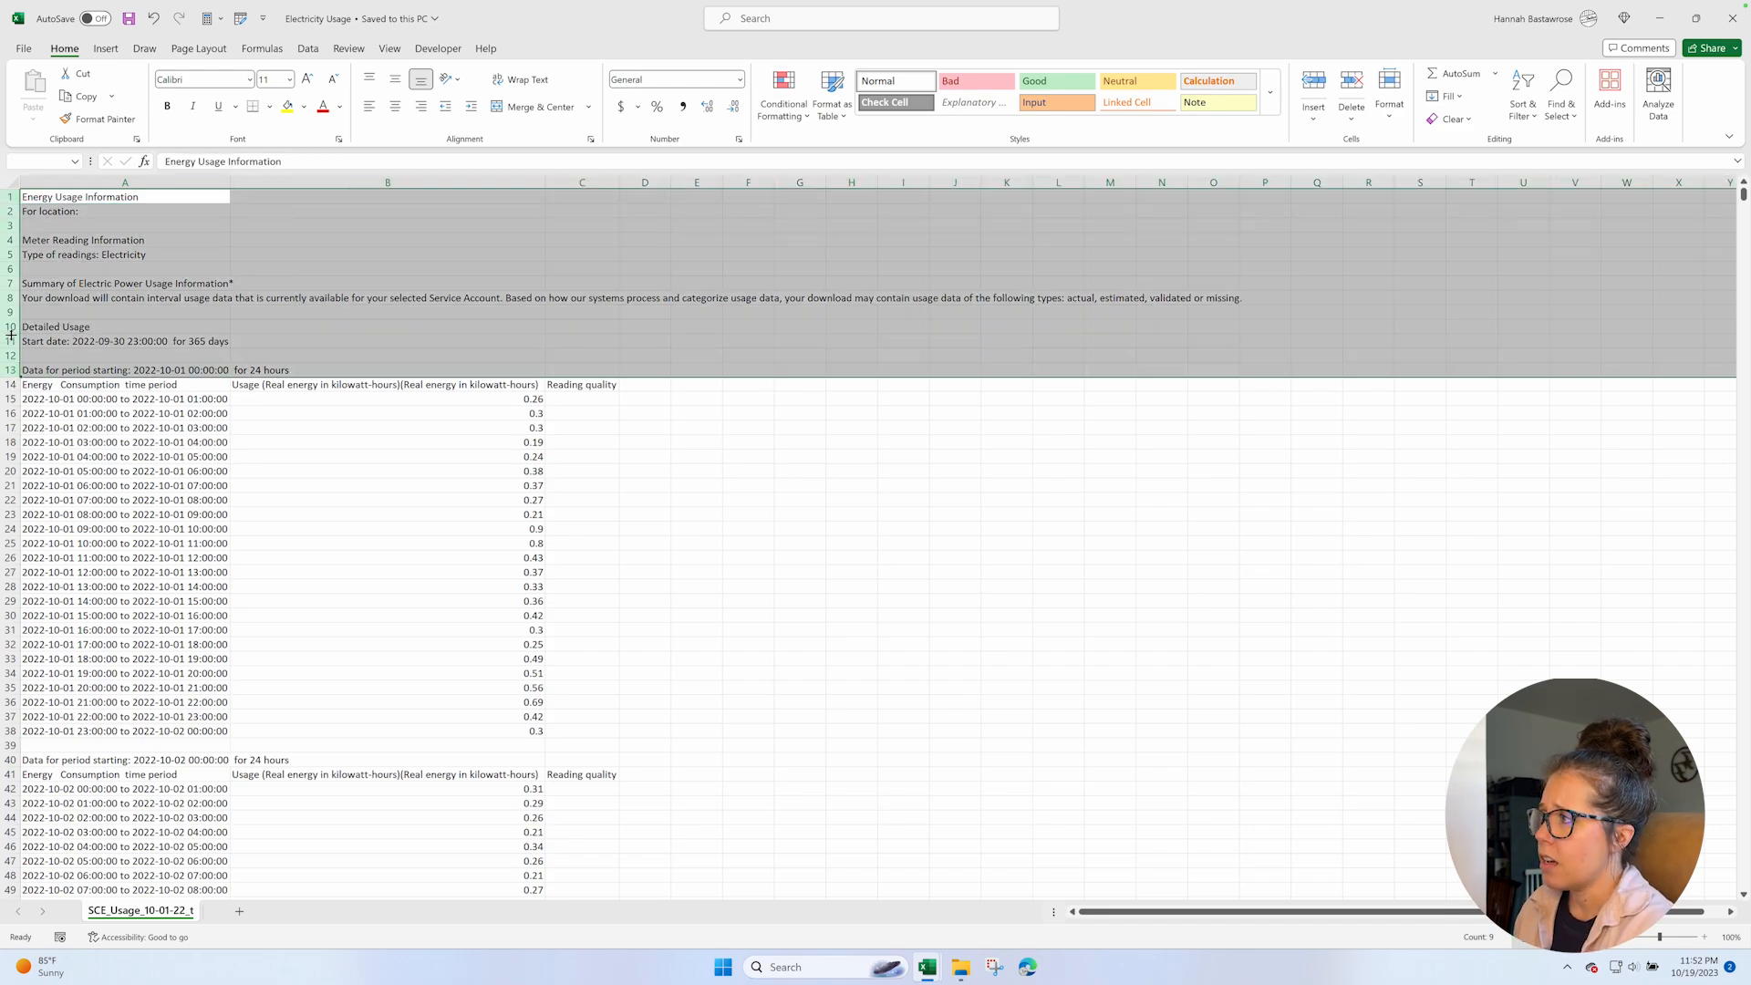
pyautogui.rightClick(11, 335)
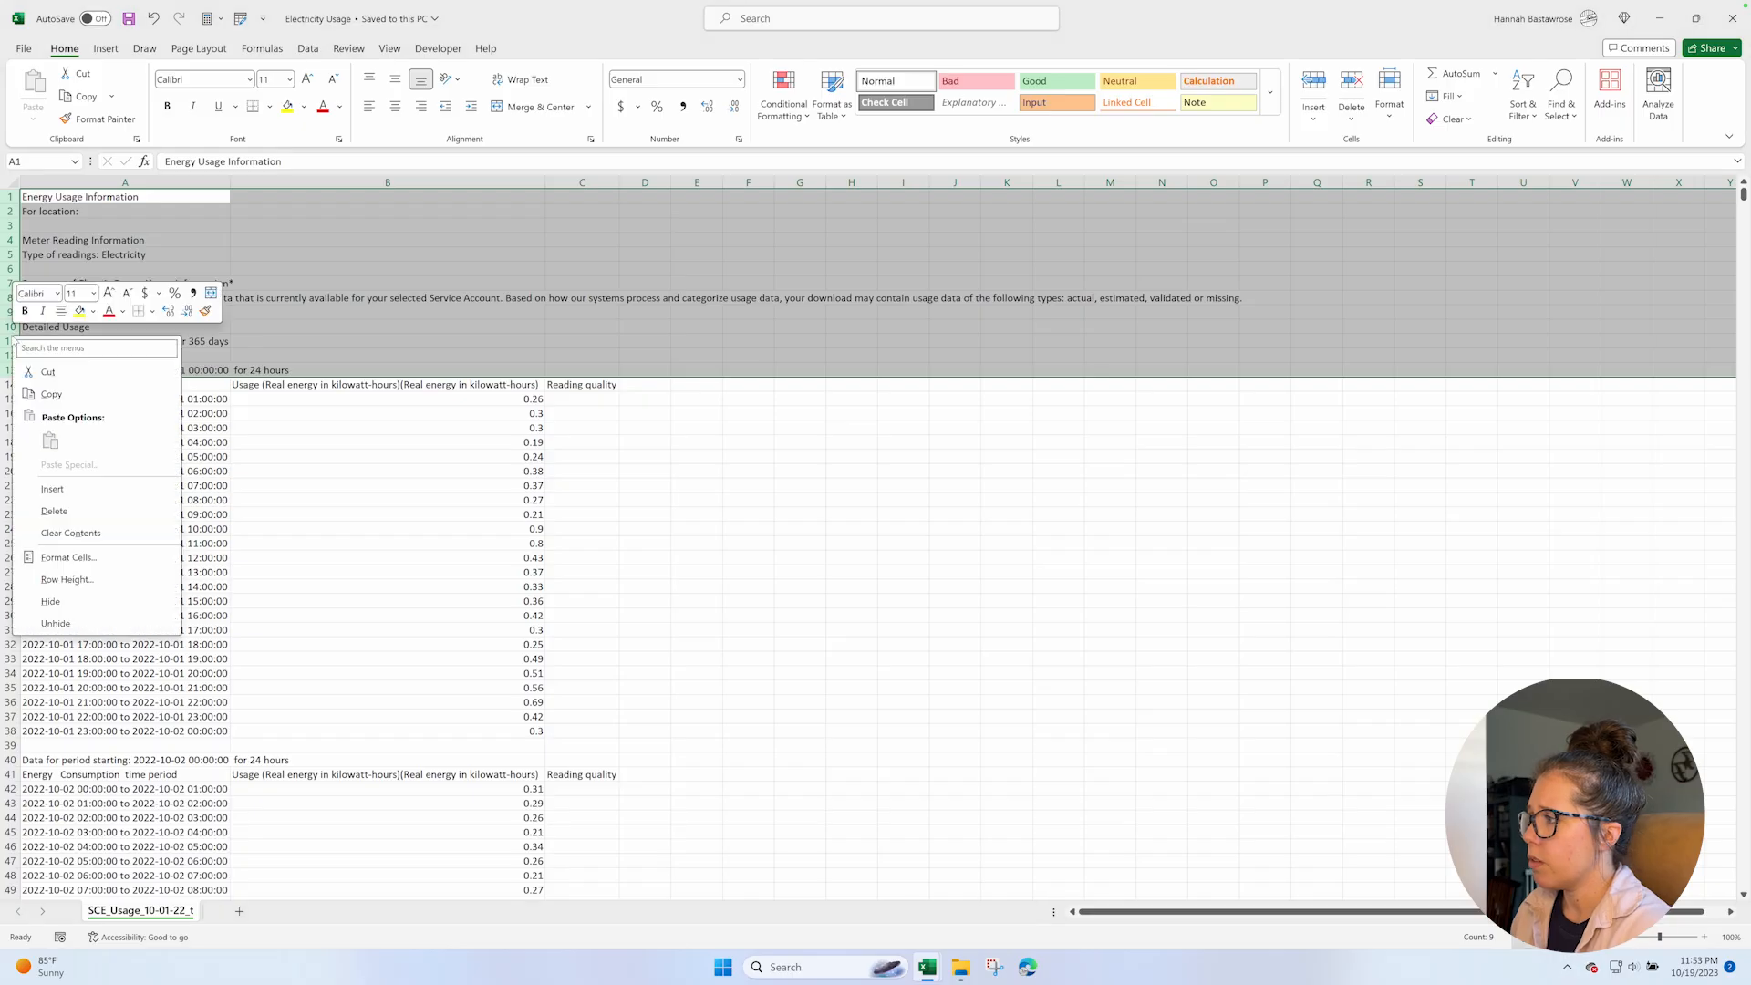
pyautogui.click(91, 507)
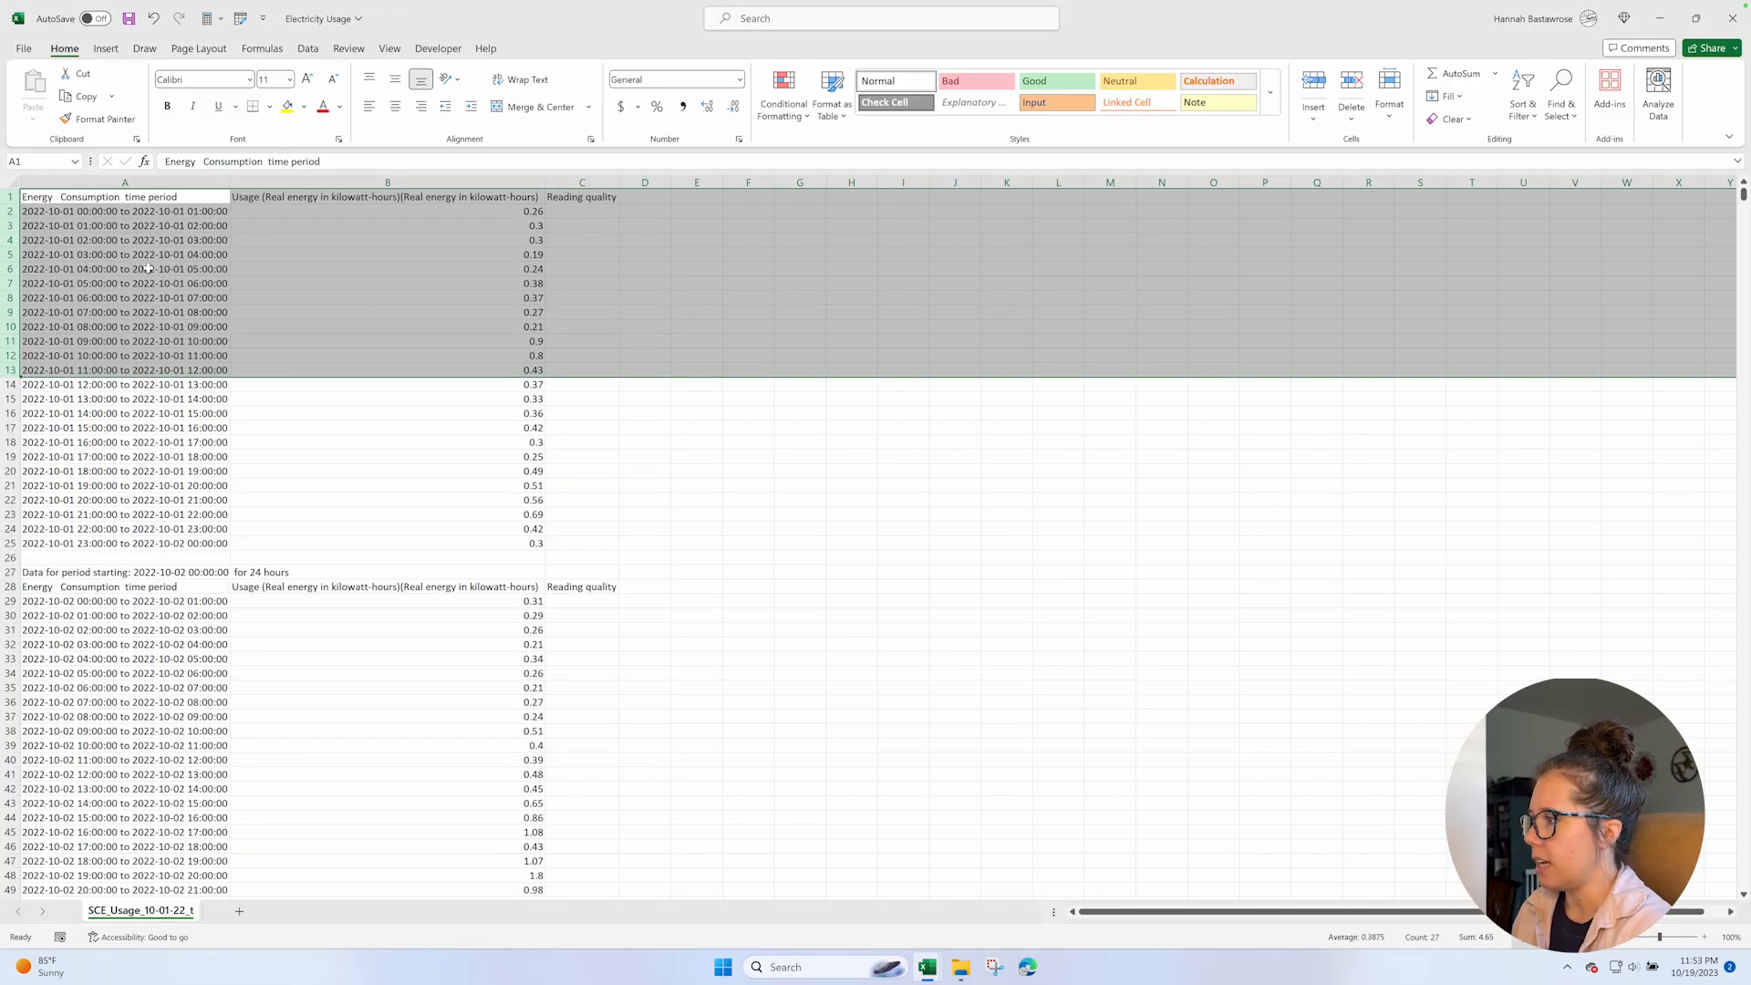
# Look through the daily blocks for repeated header, period and blank rows, and check the time period and usage headers in row 1.
pyautogui.scroll(-6, 134, 296)
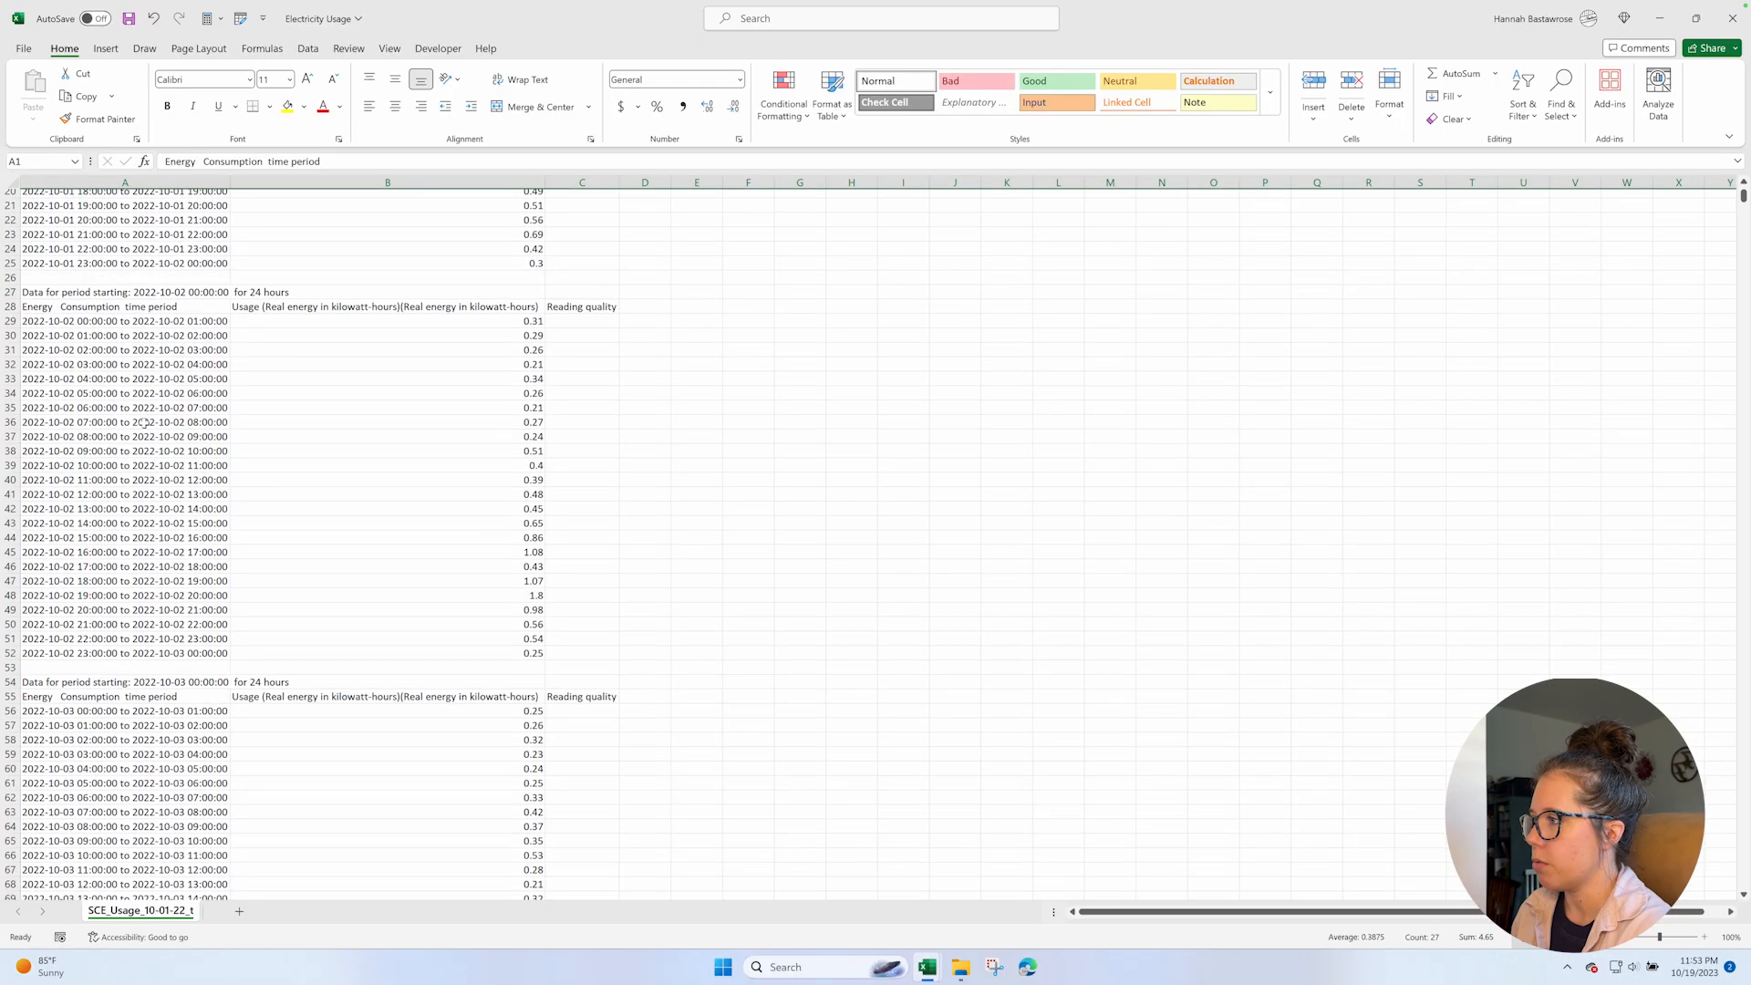
pyautogui.scroll(-2, 138, 374)
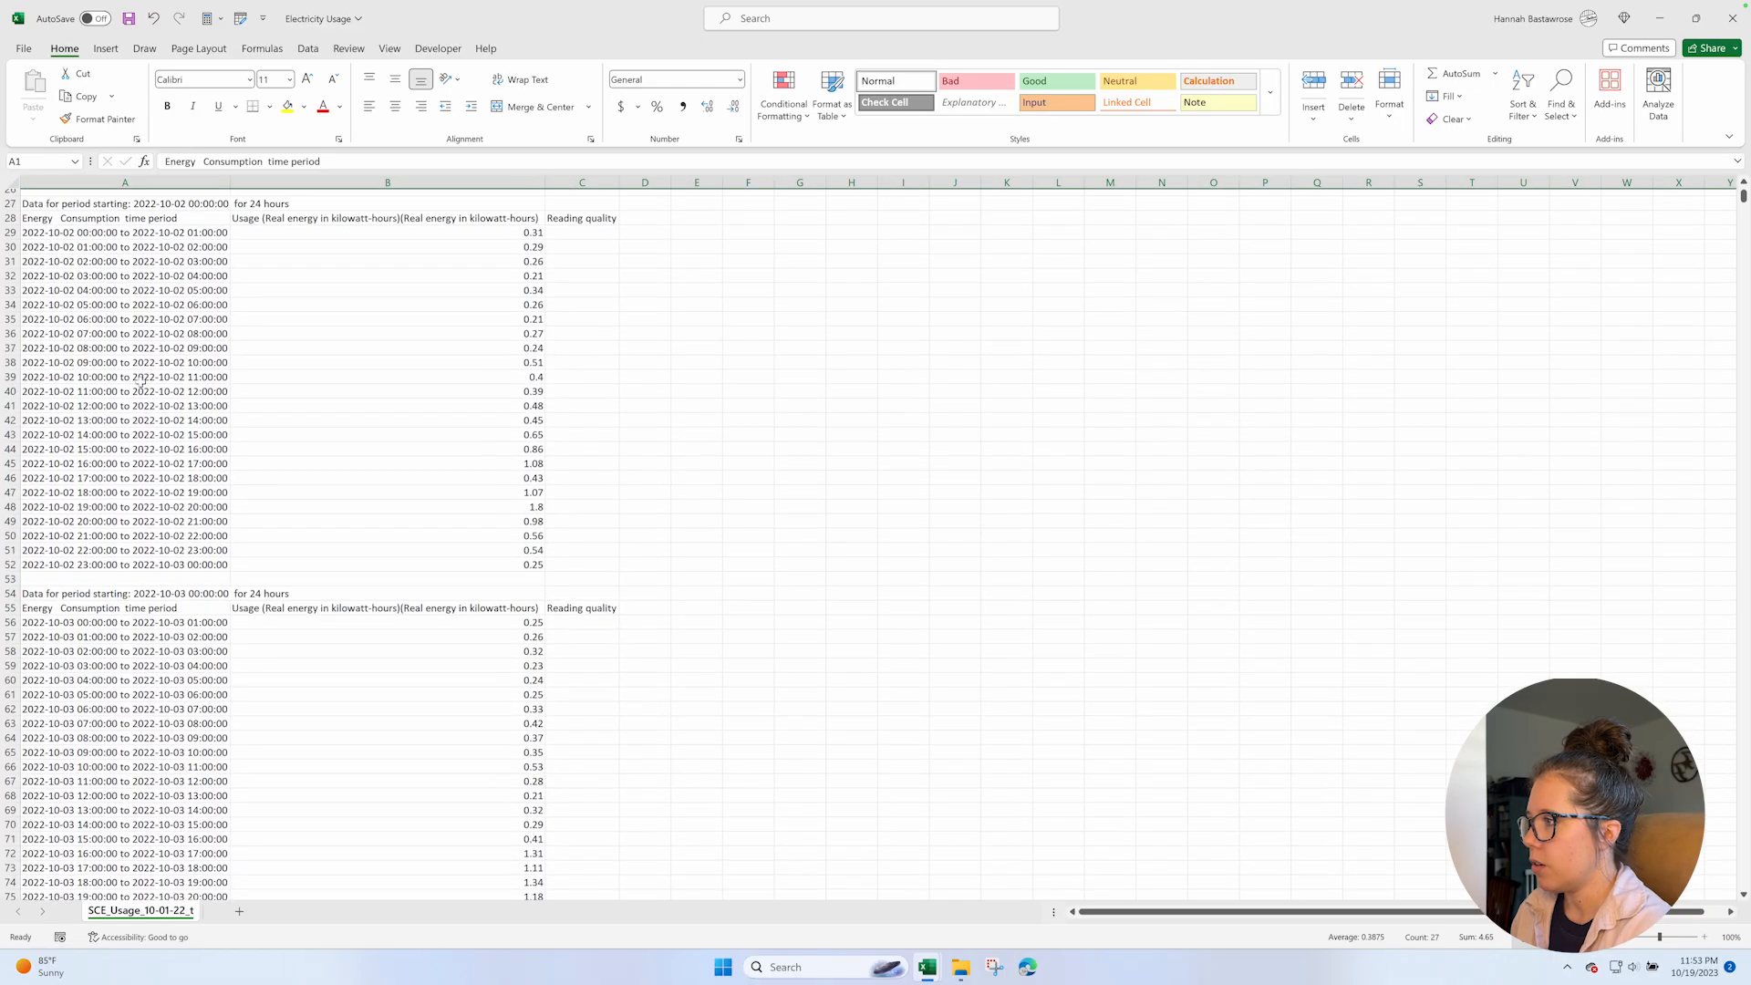
pyautogui.scroll(-3, 162, 411)
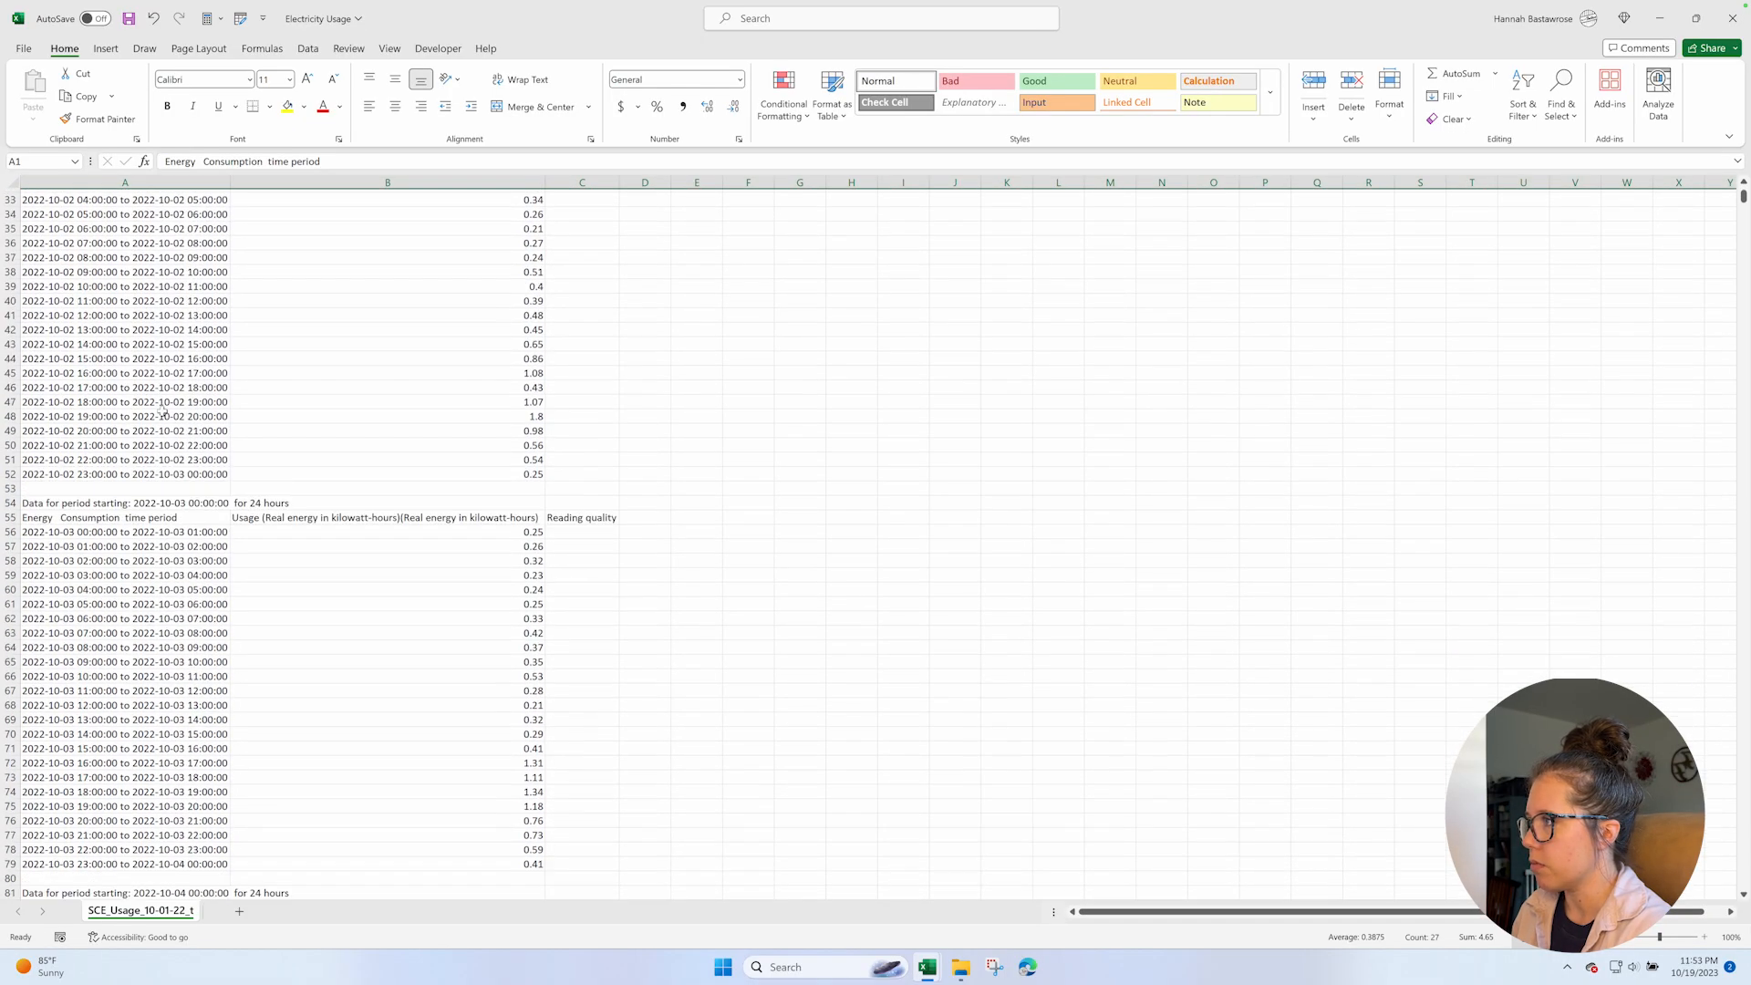
pyautogui.scroll(-6, 210, 560)
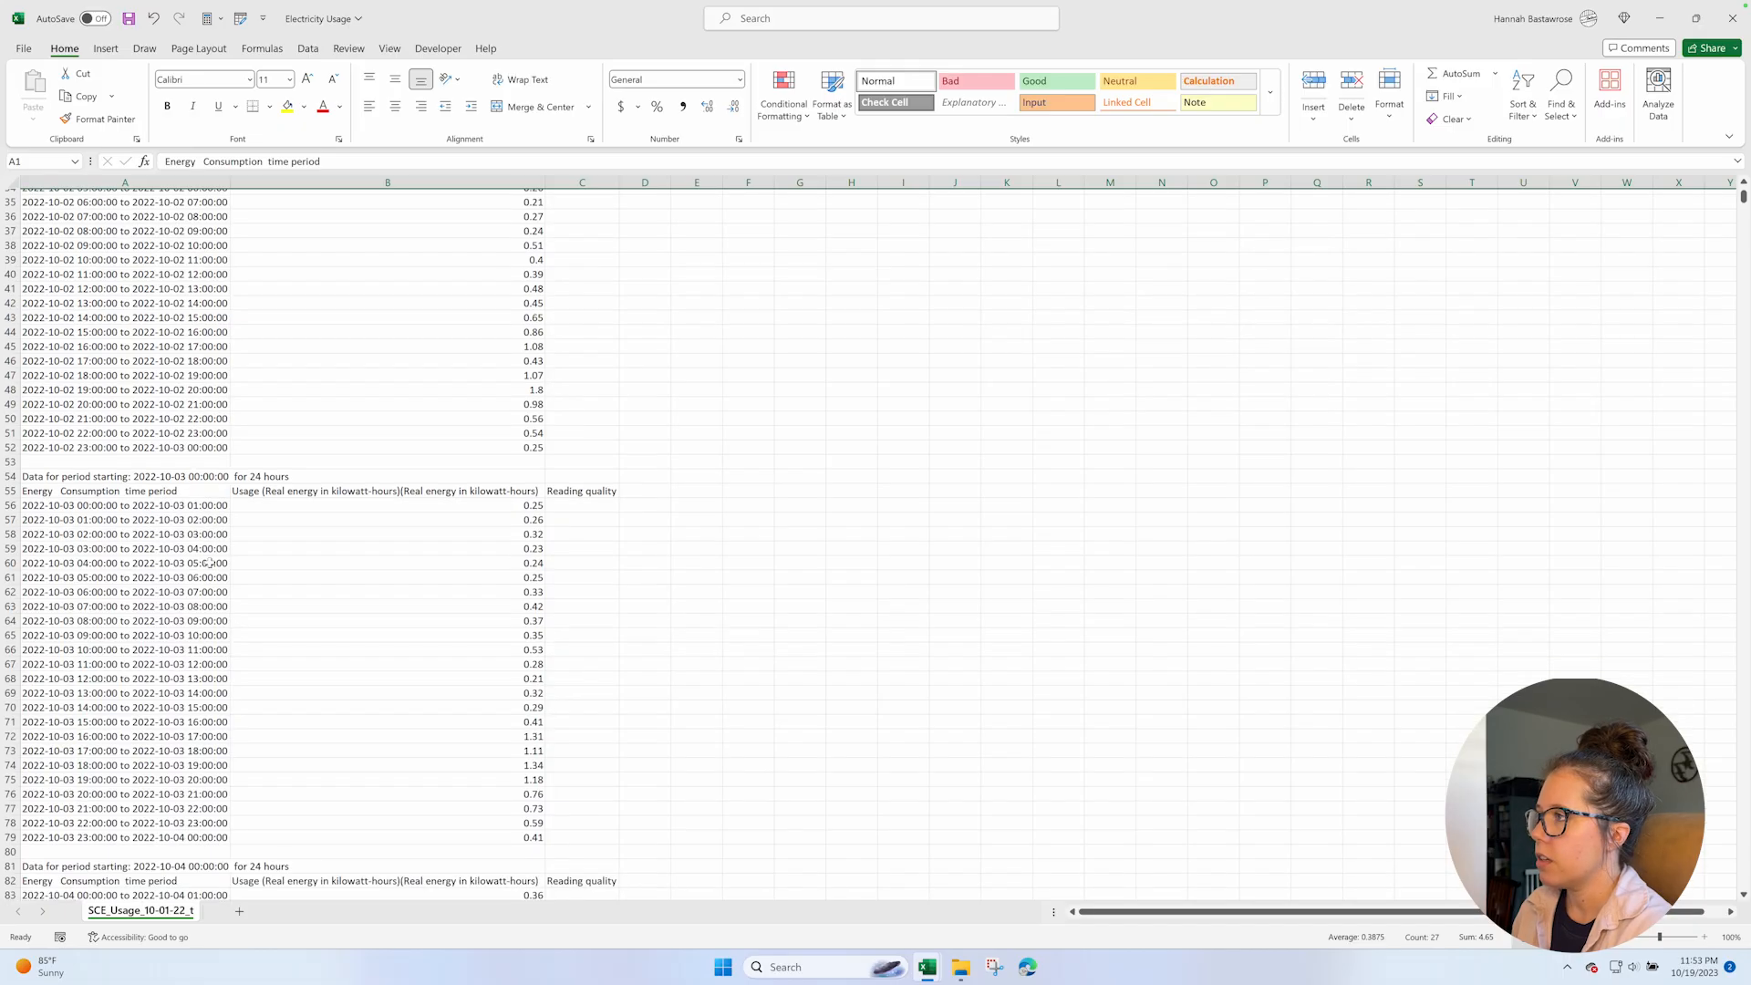
pyautogui.scroll(-20, 210, 561)
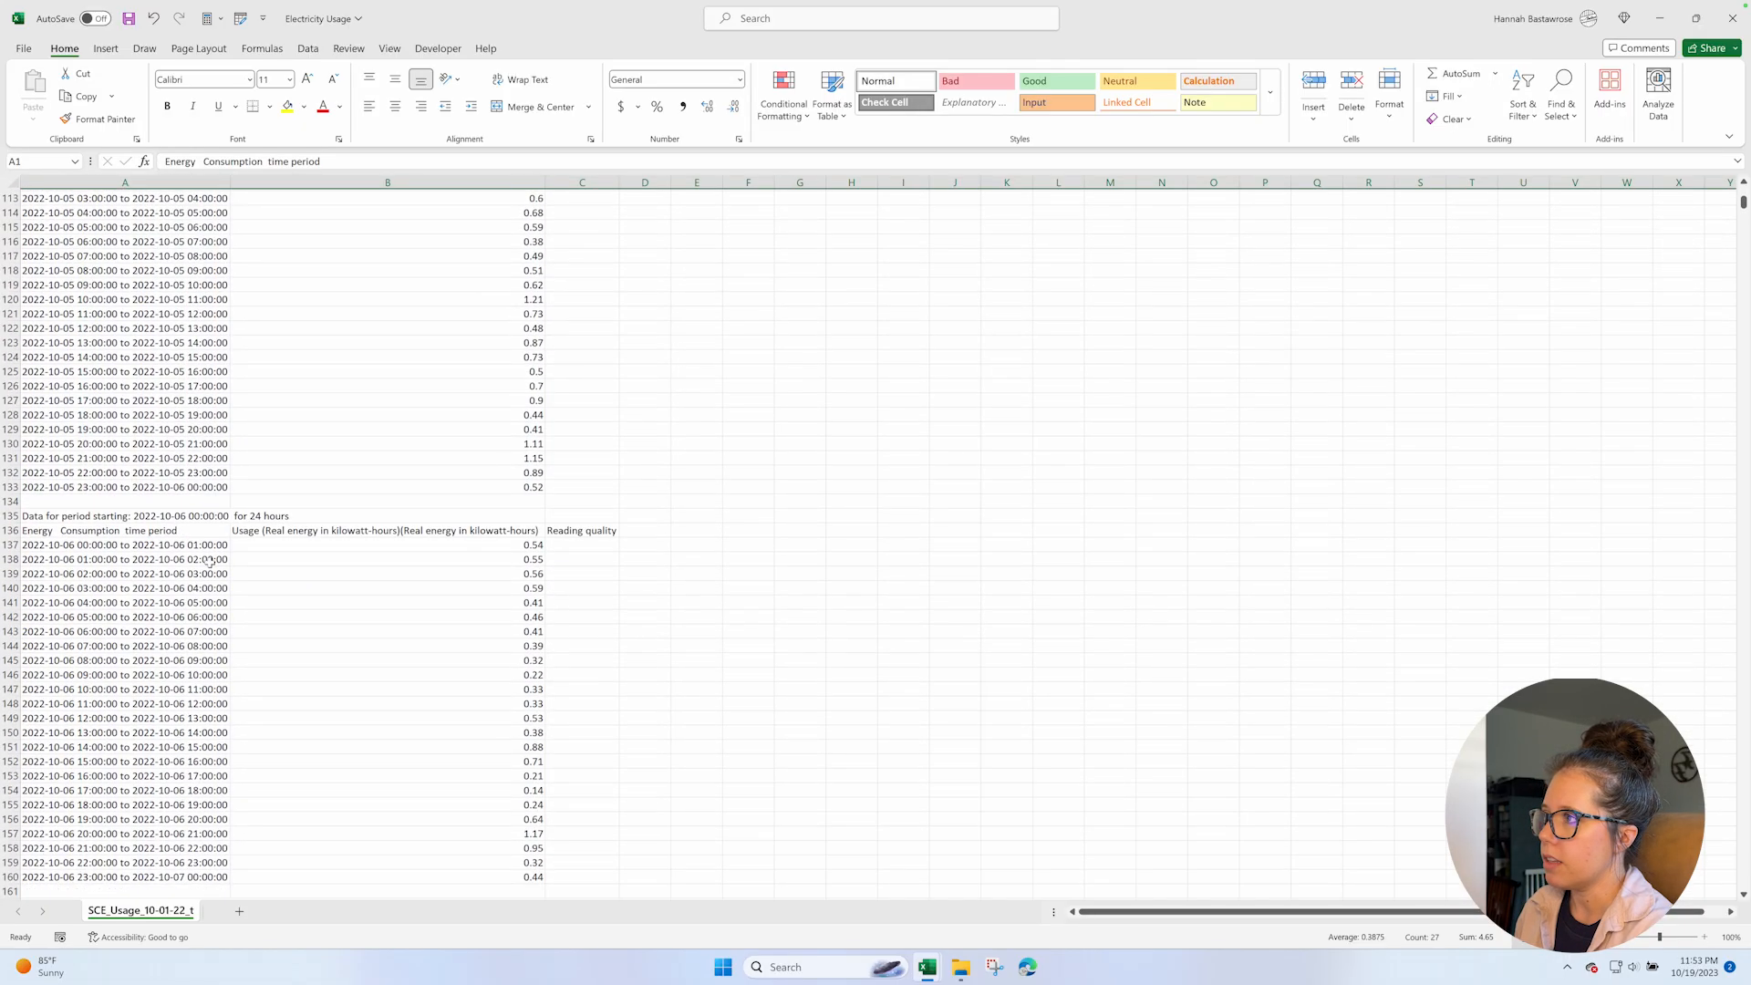
pyautogui.scroll(20, 210, 561)
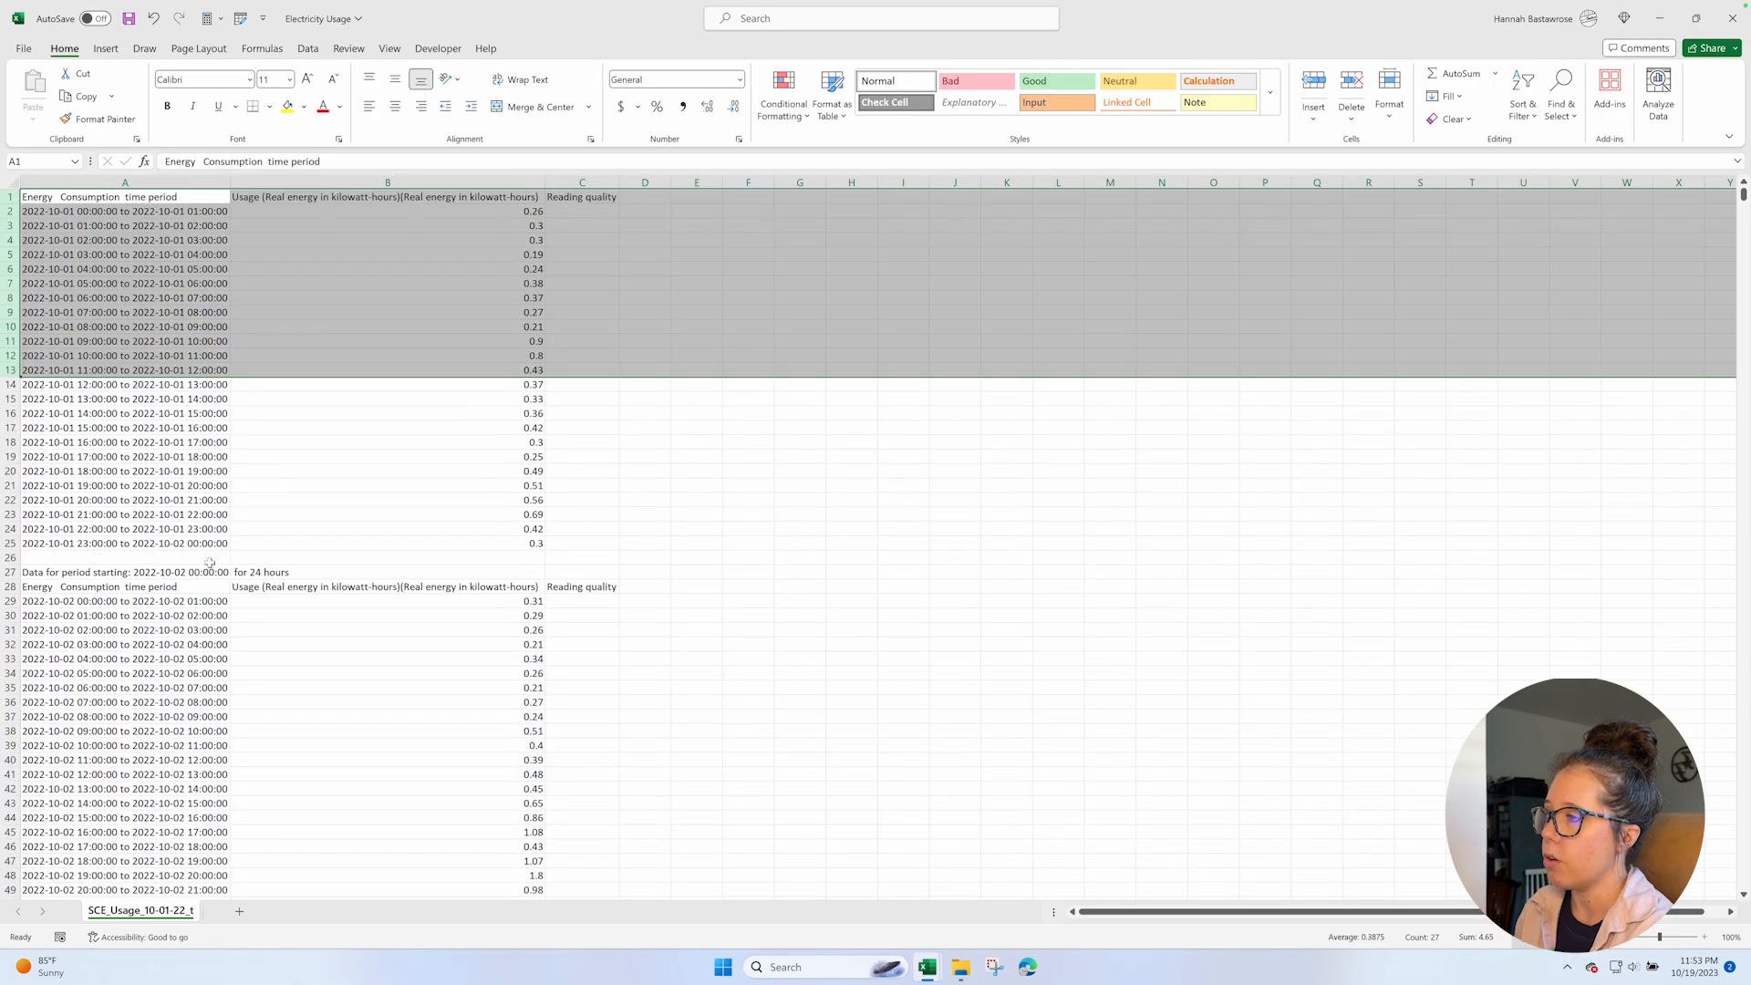
pyautogui.click(103, 199)
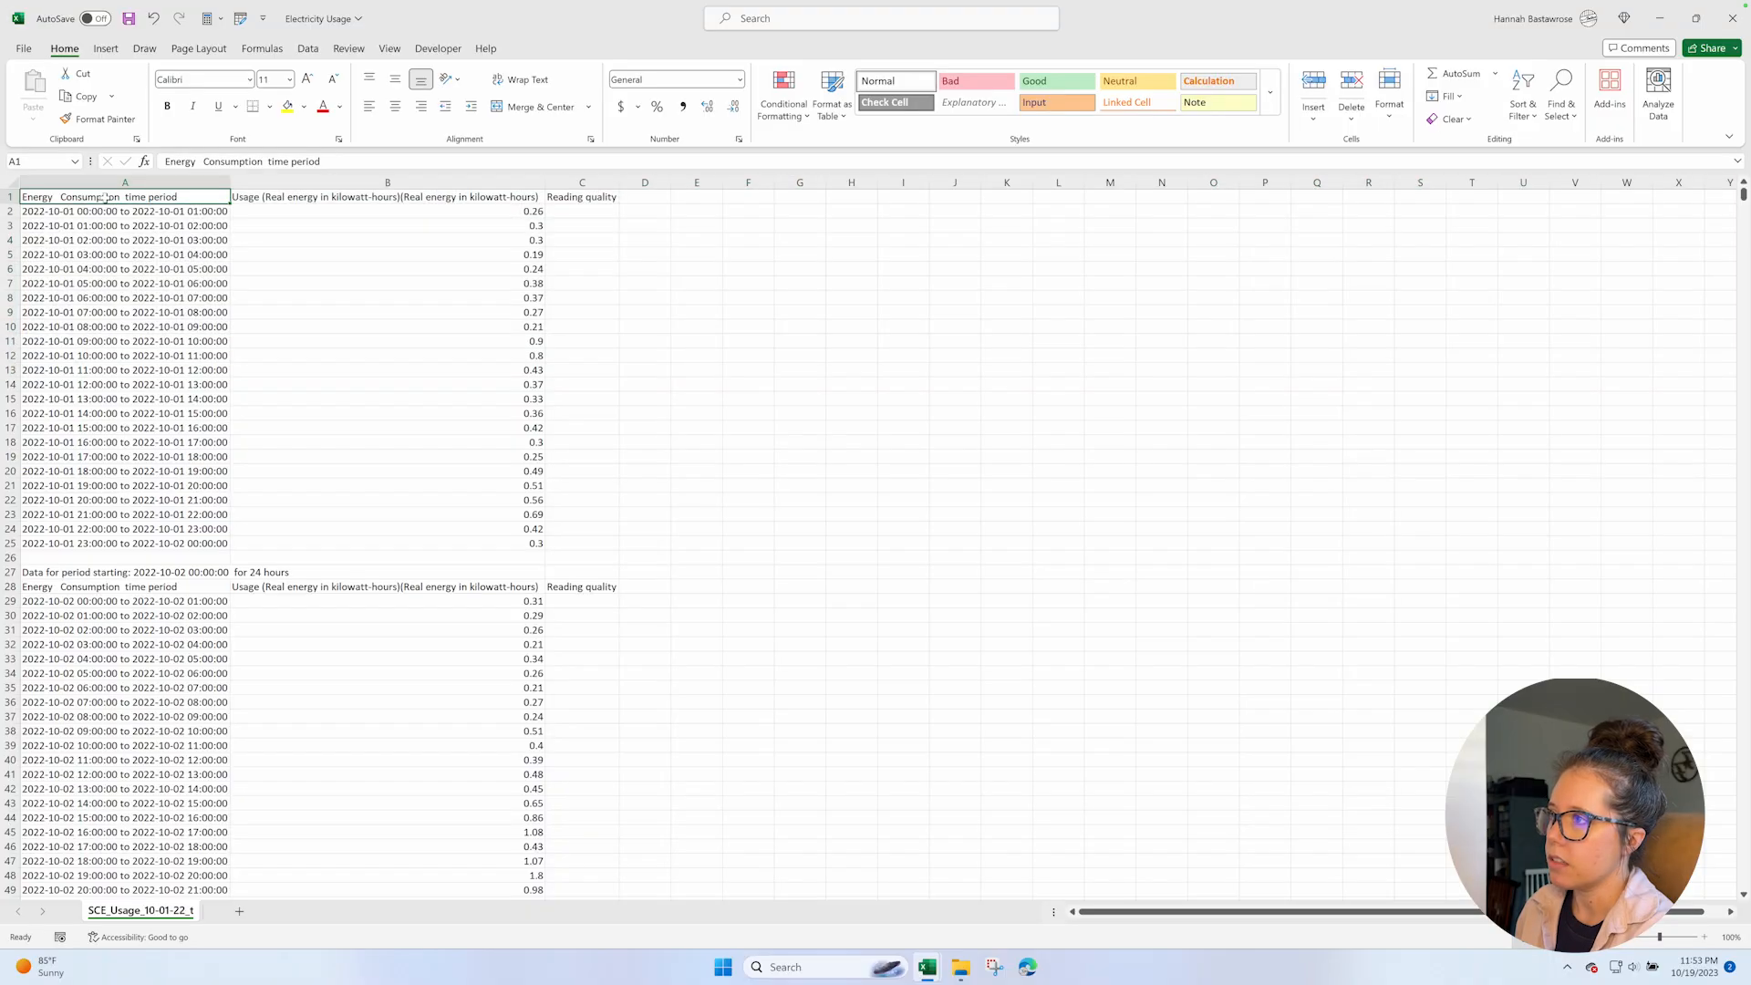
pyautogui.keyDown('shift'); pyautogui.click(481, 196); pyautogui.keyUp('shift')
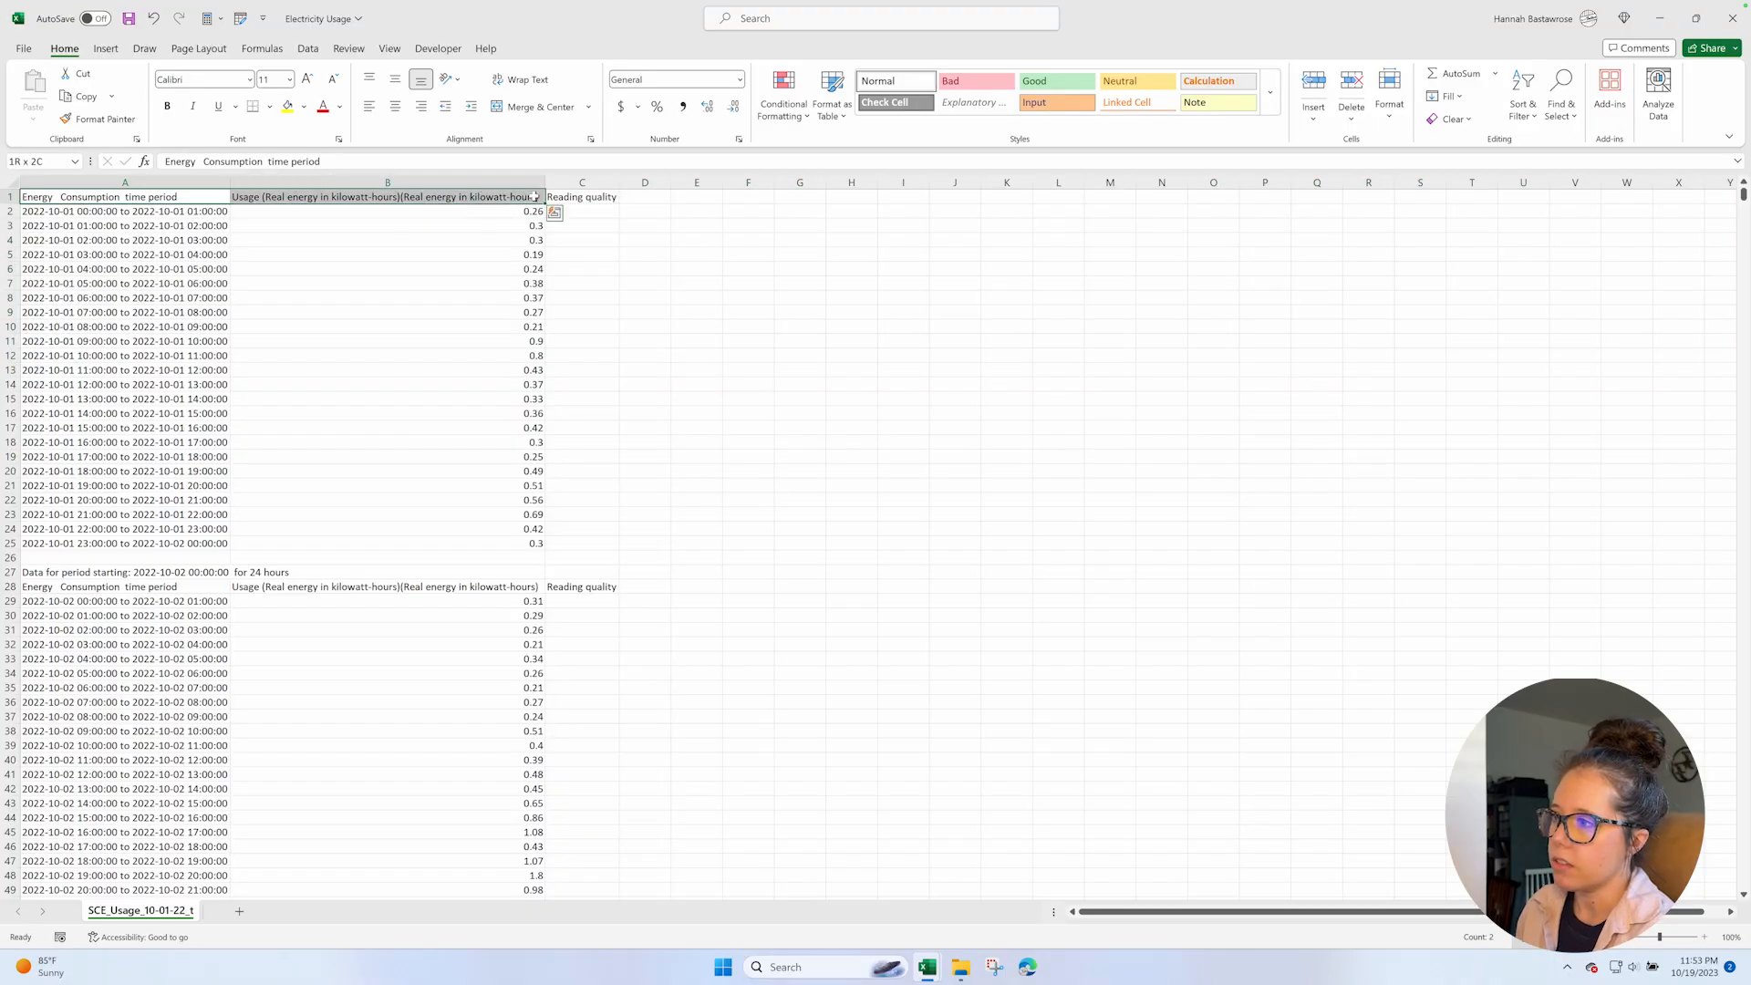
# Check the Reading quality column for contents and delete the whole column.
pyautogui.click(599, 196)
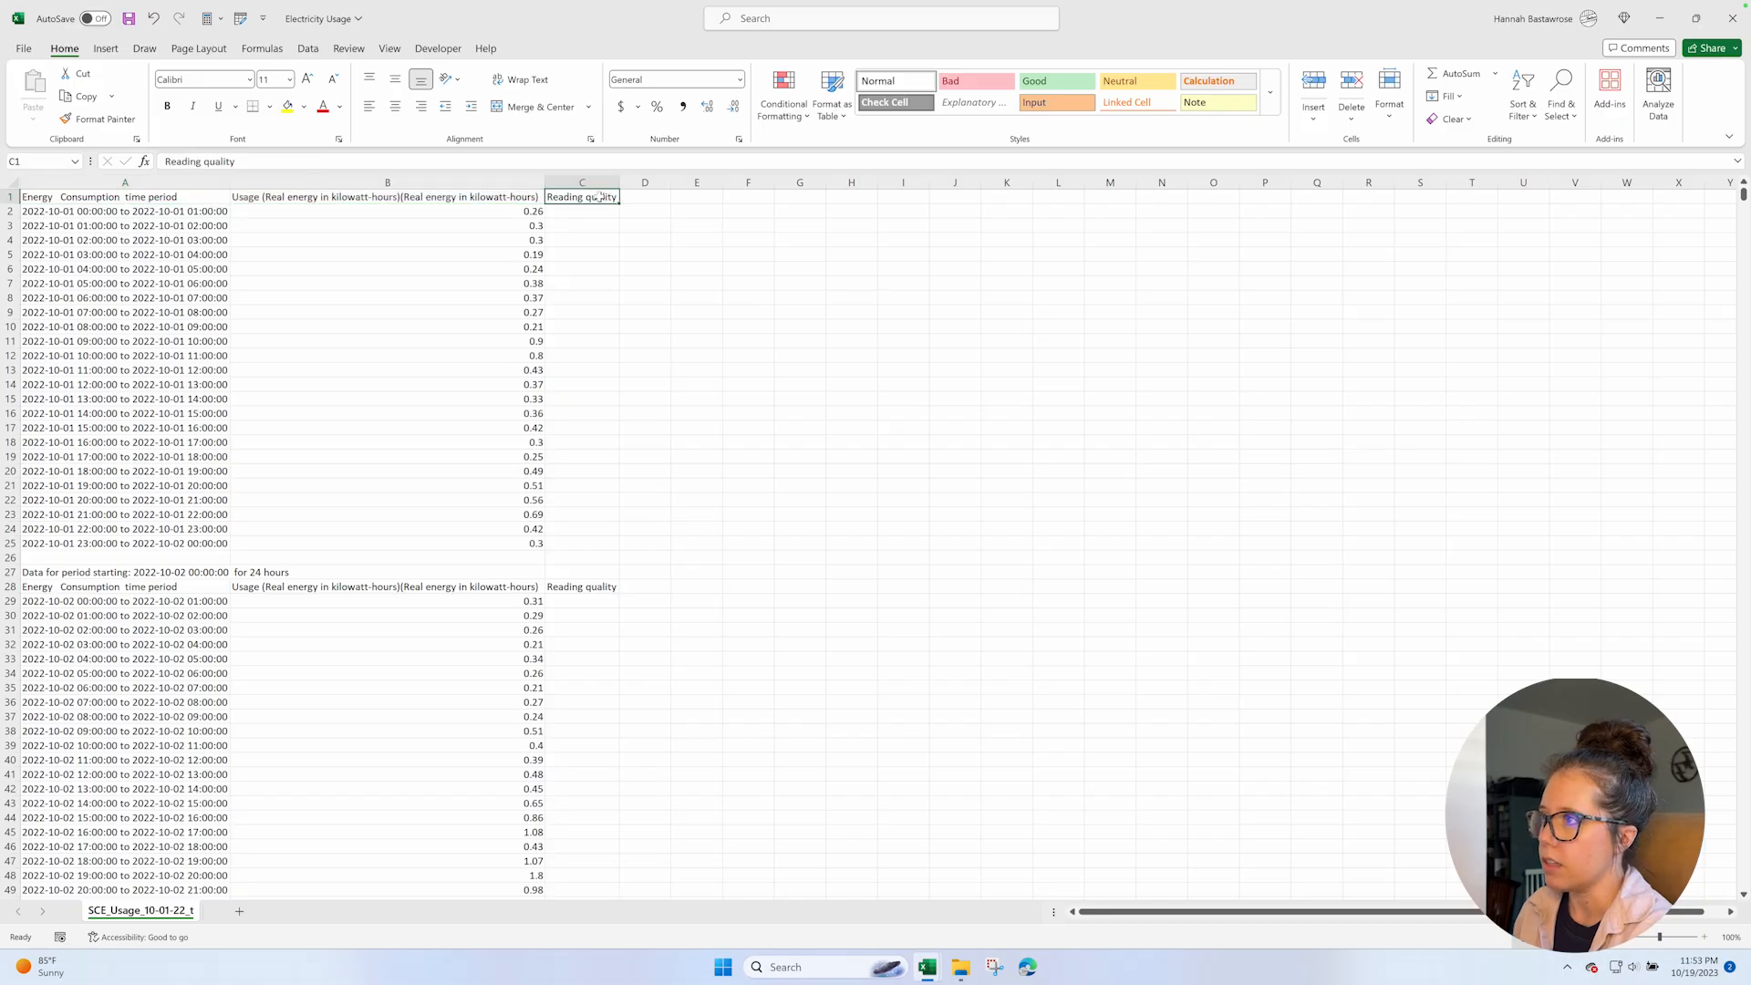
pyautogui.click(588, 180)
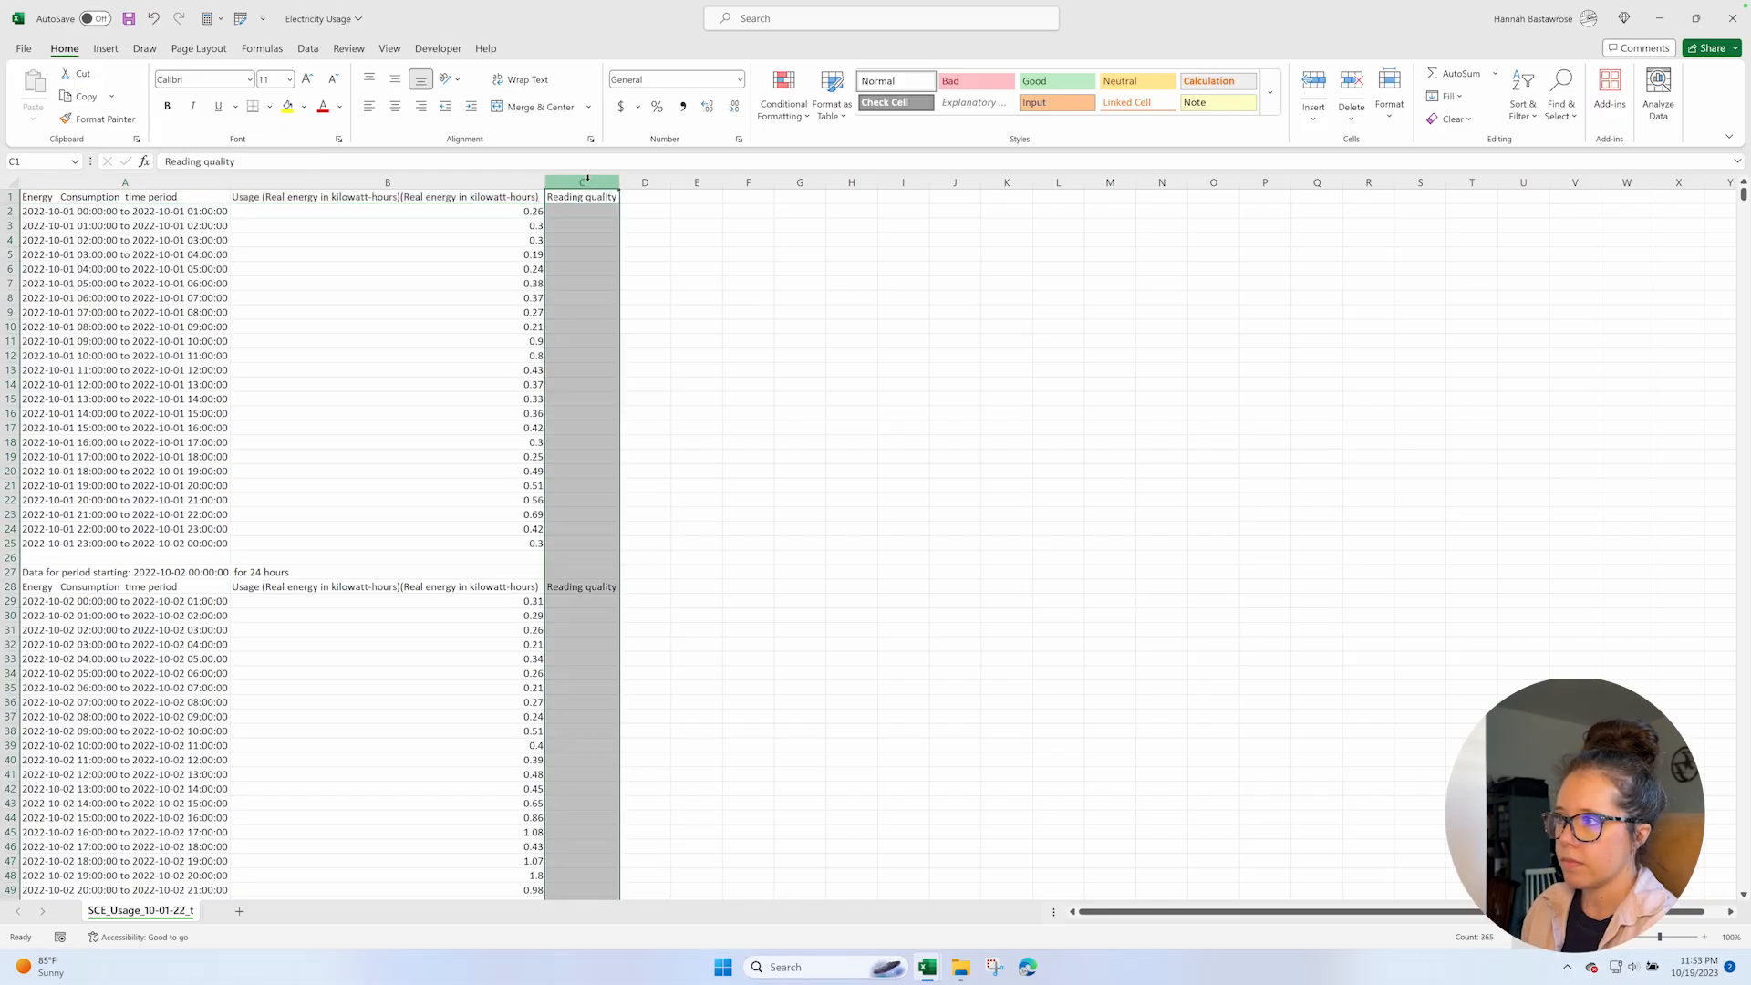
pyautogui.scroll(-11, 573, 358)
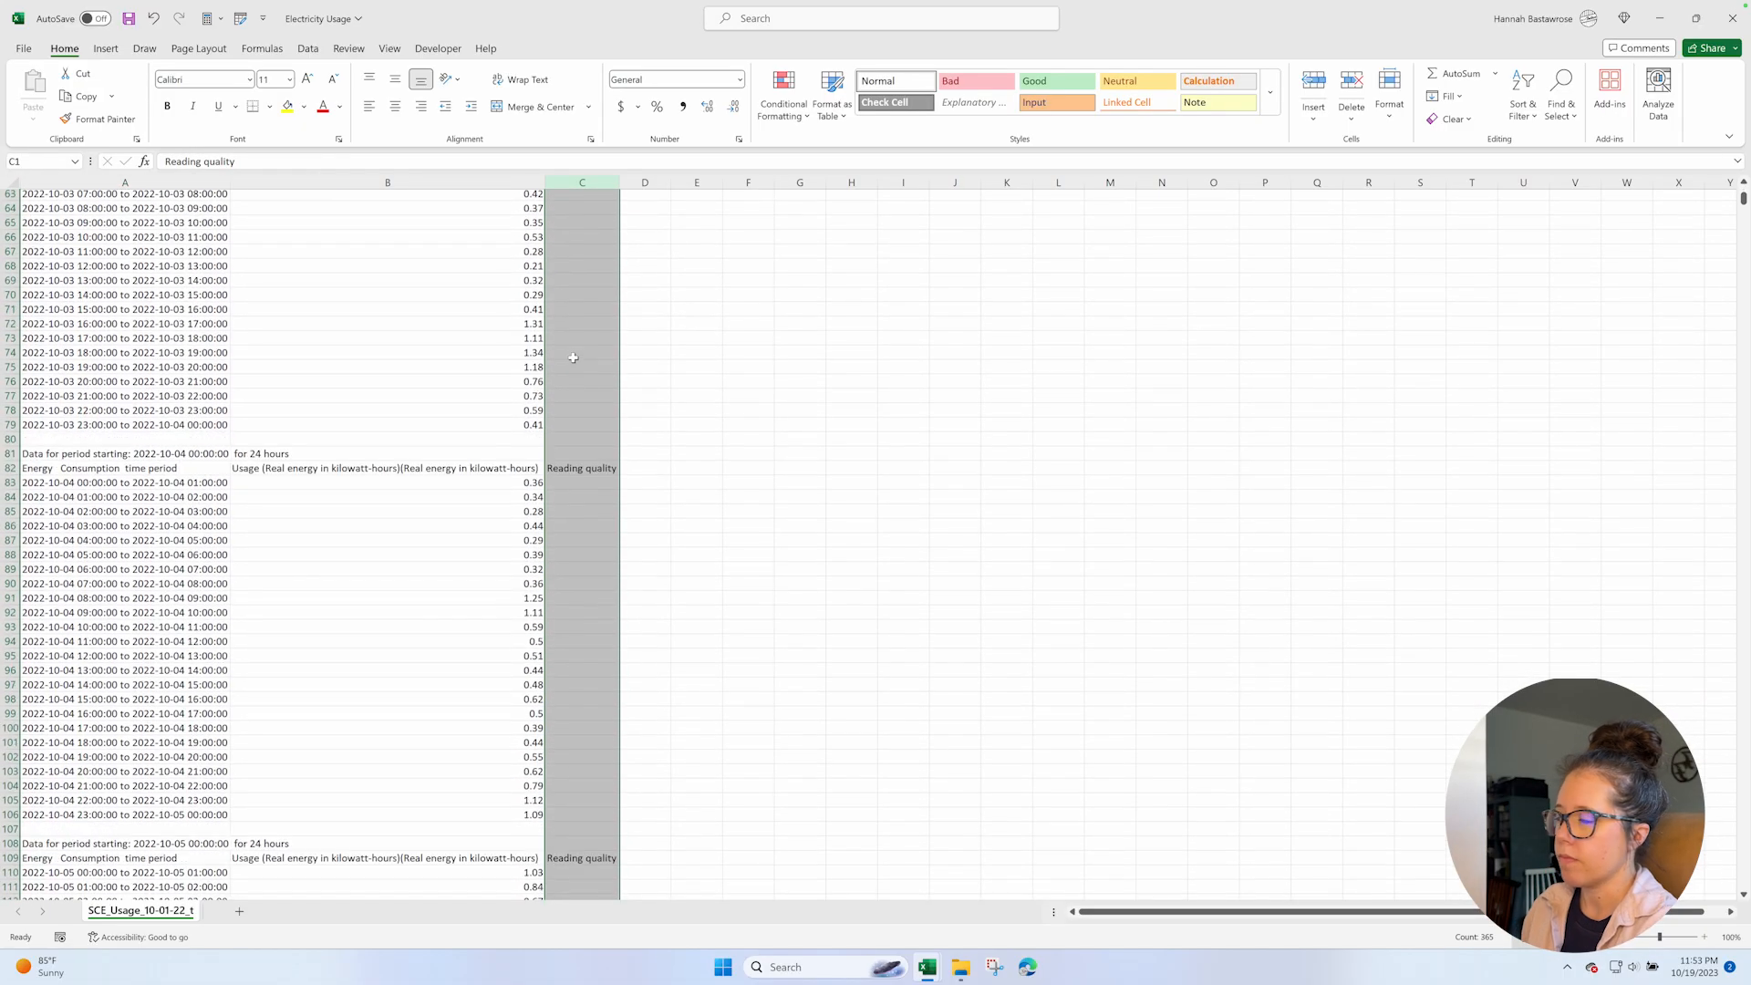
pyautogui.scroll(11, 573, 357)
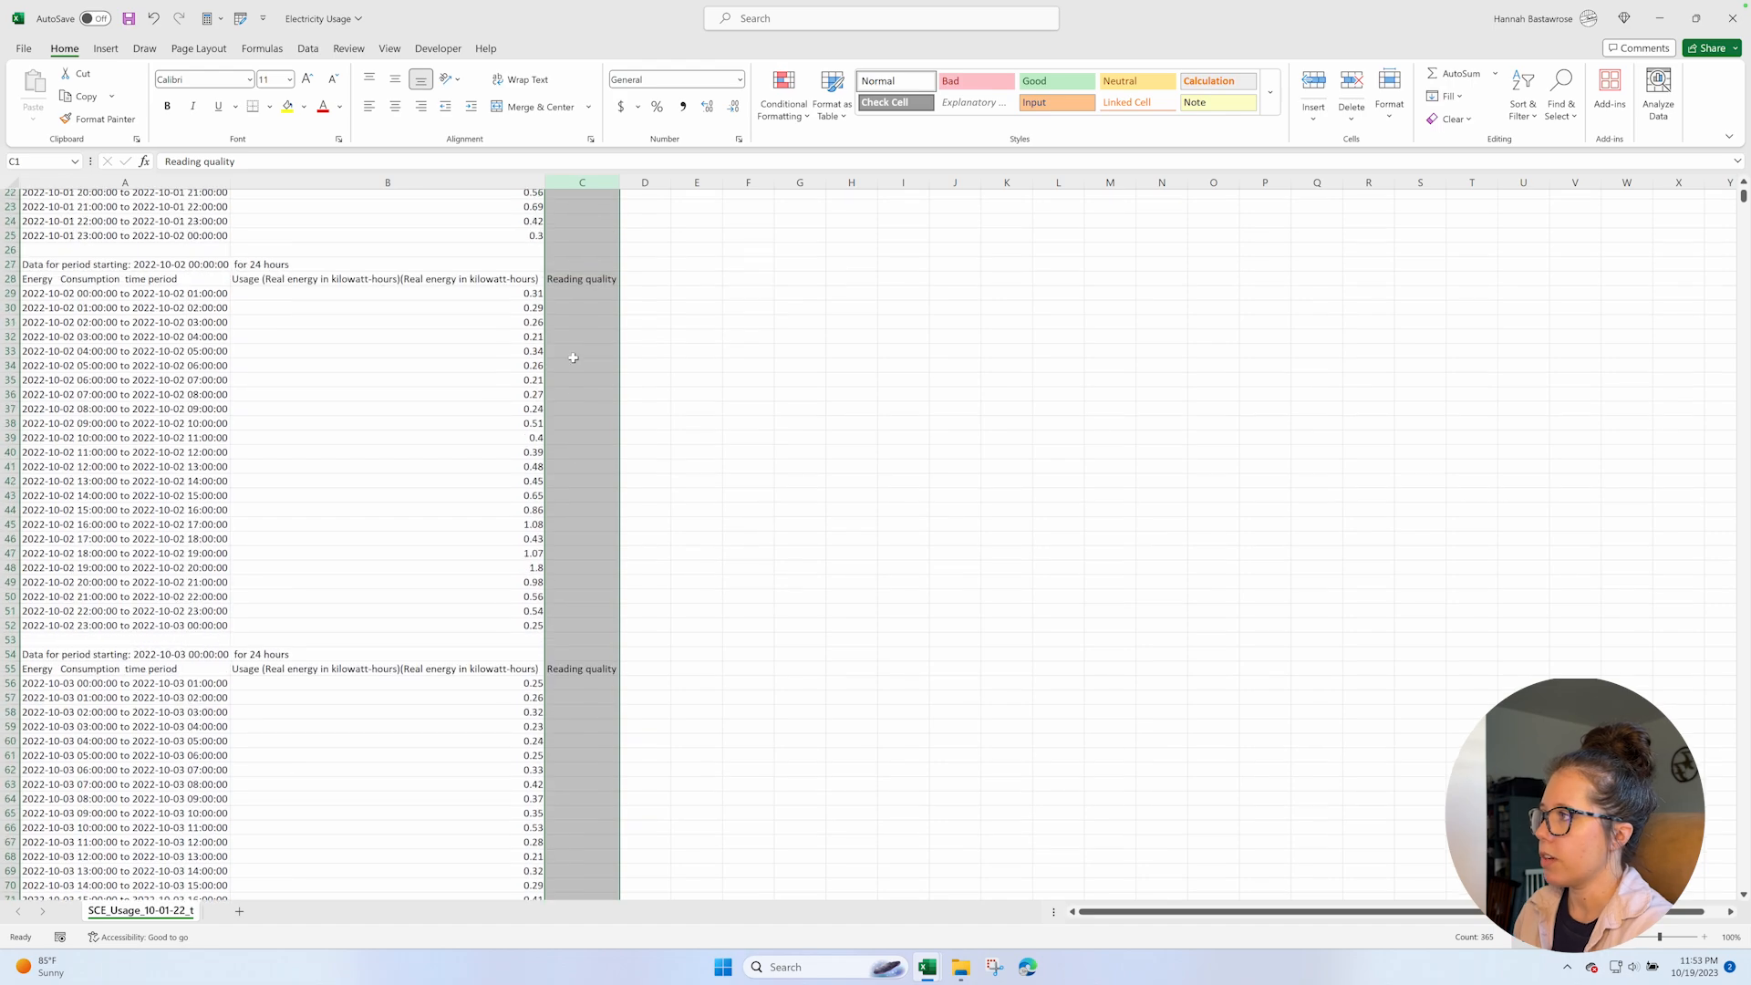
pyautogui.rightClick(579, 185)
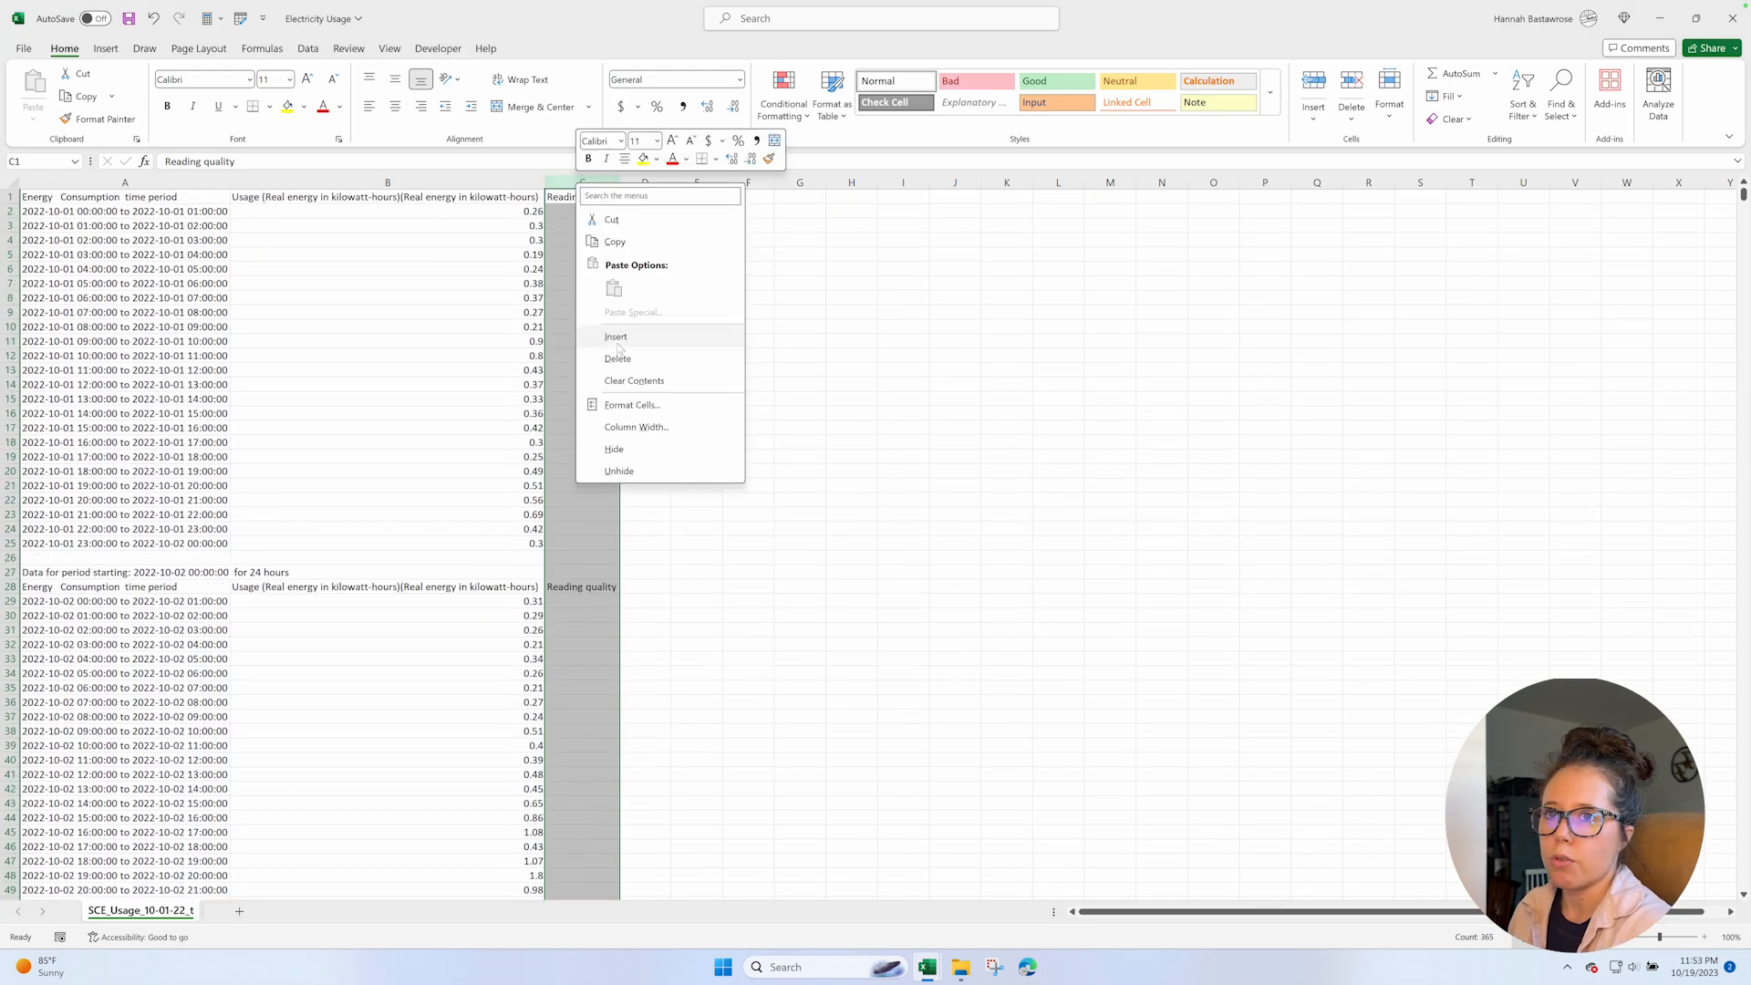
pyautogui.click(617, 358)
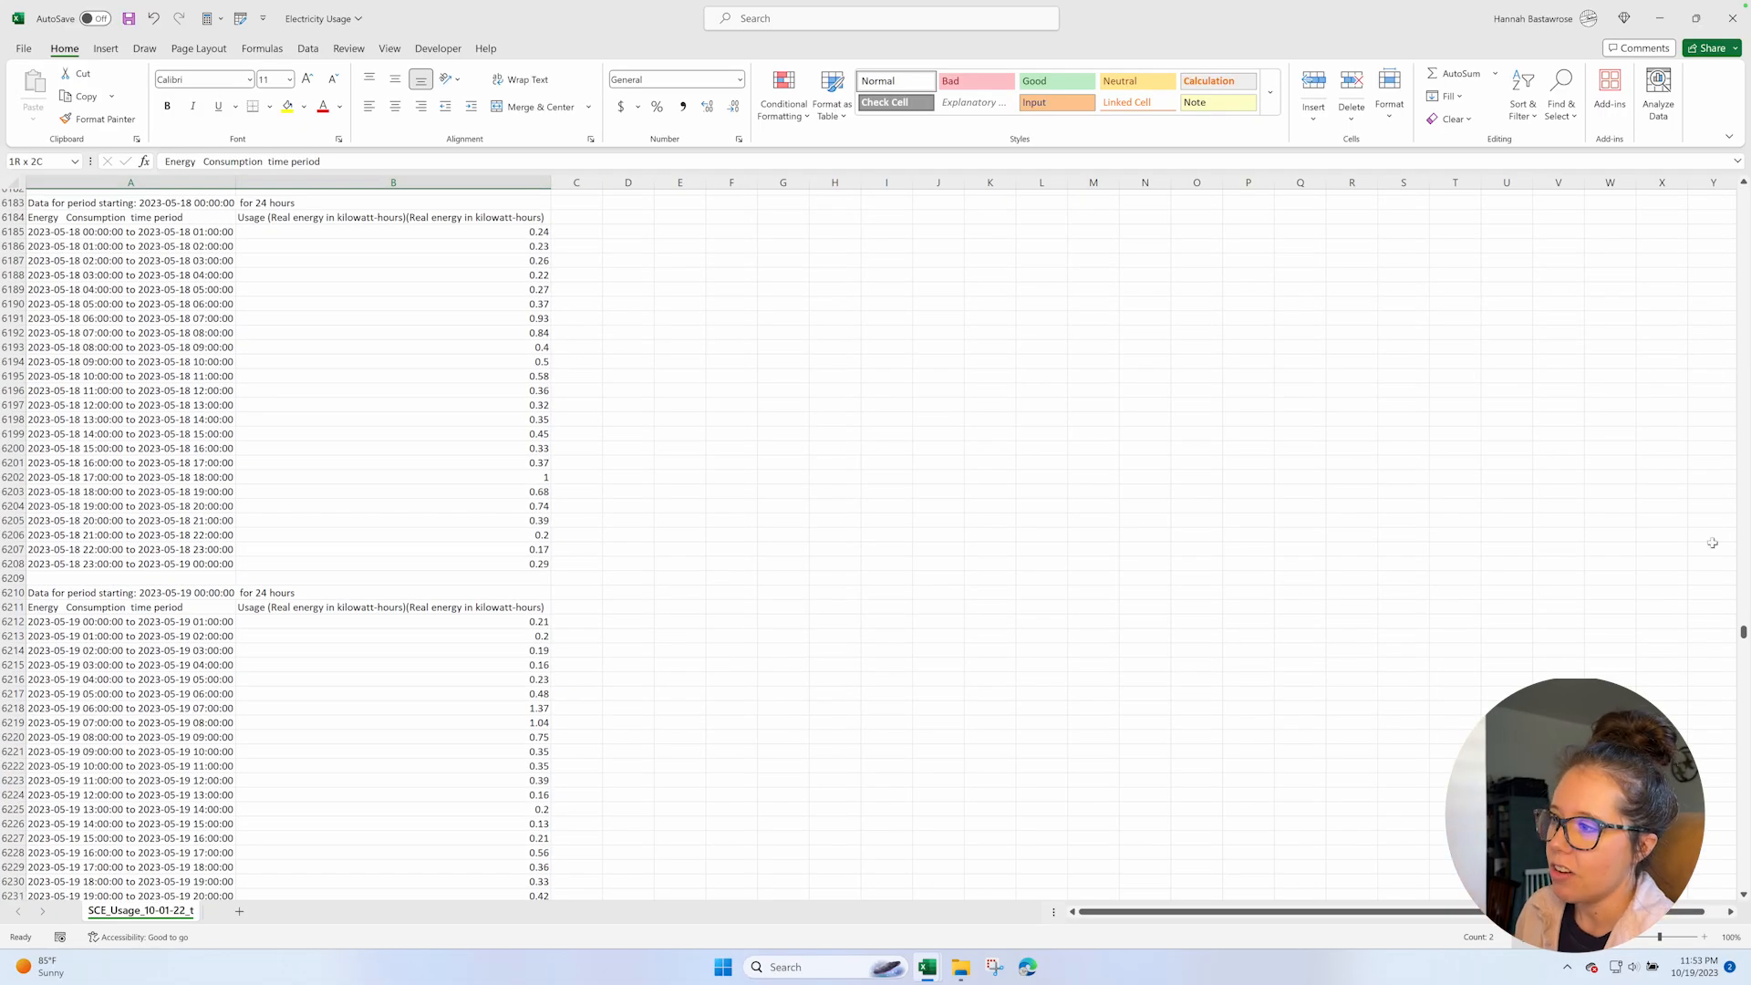
# Convert the range A1:B9853 into a table with headers.
pyautogui.moveTo(1741, 631); pyautogui.dragTo(1744, 908)
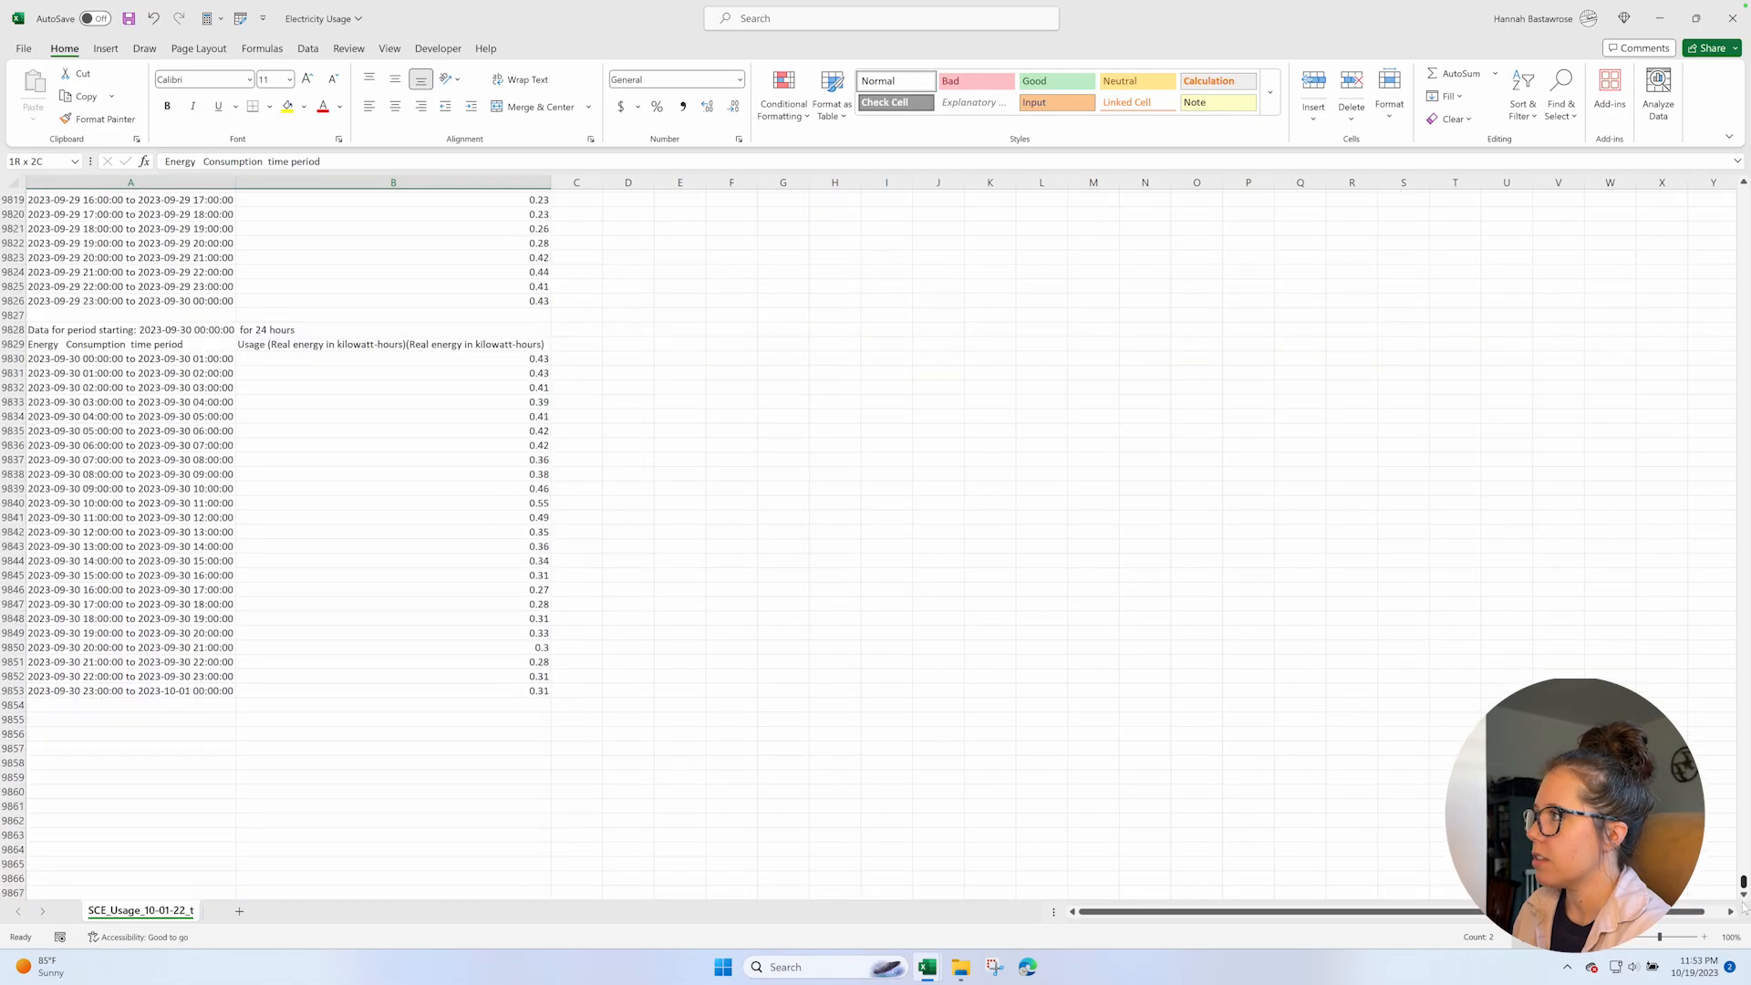
pyautogui.keyDown('shift'); pyautogui.click(482, 686); pyautogui.keyUp('shift')
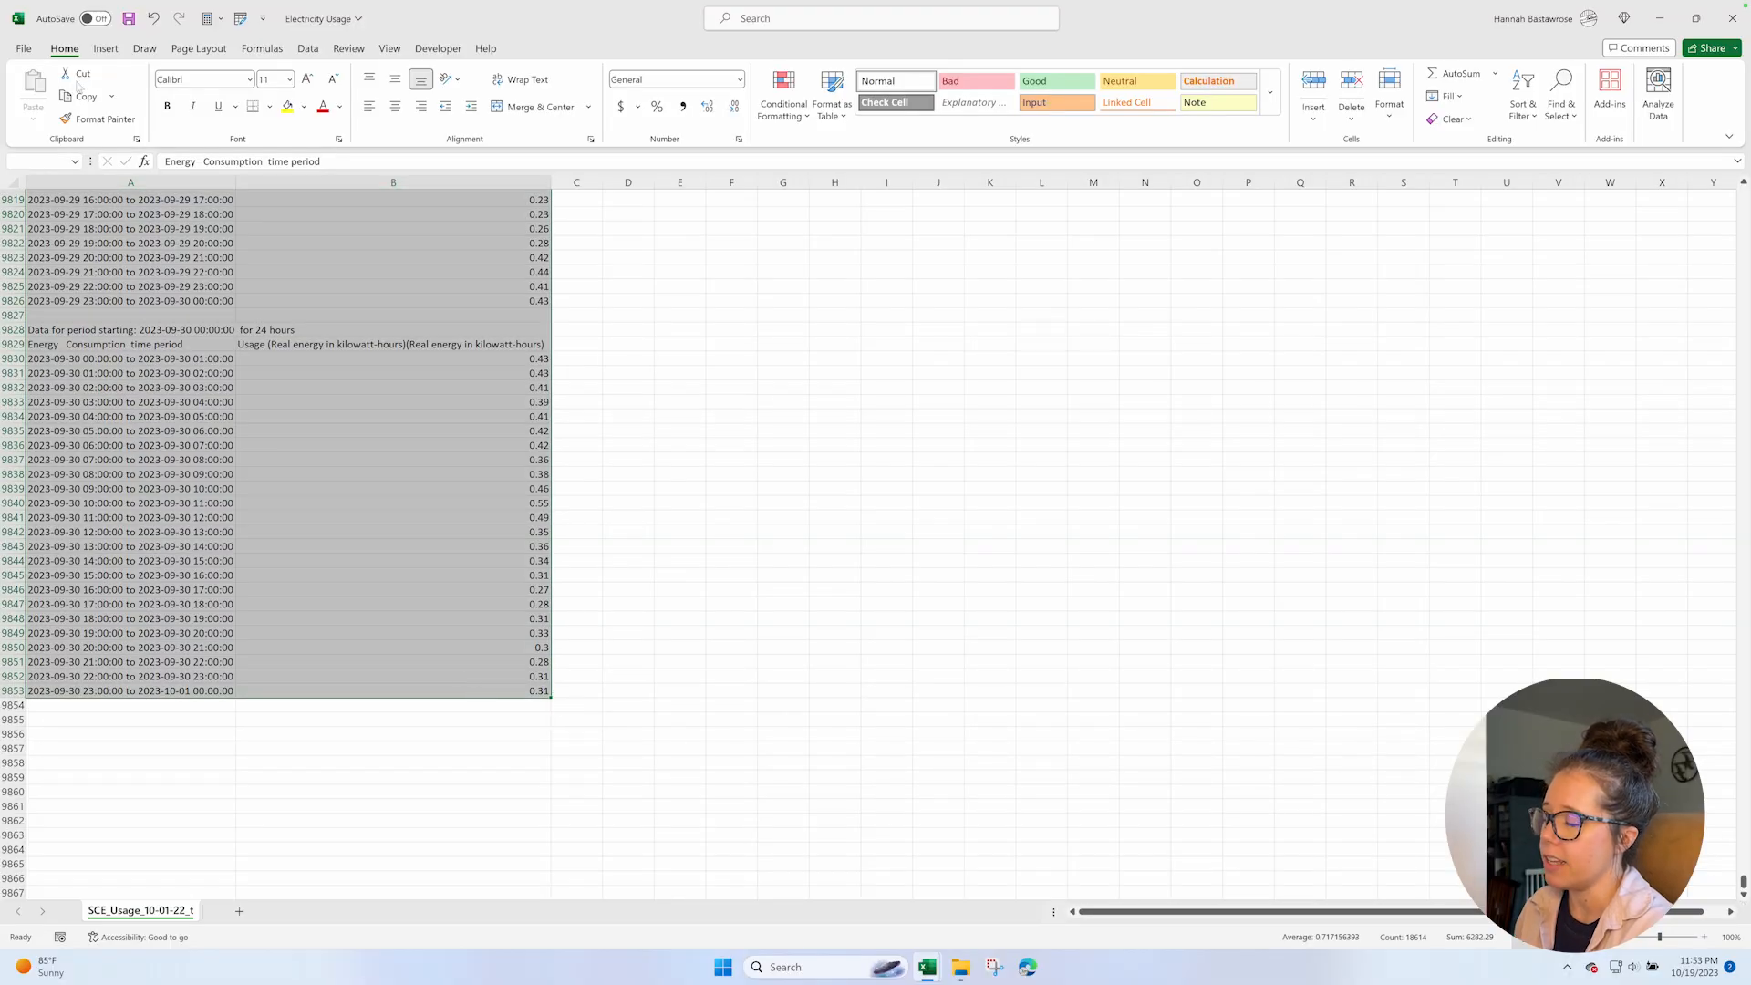
pyautogui.click(105, 50)
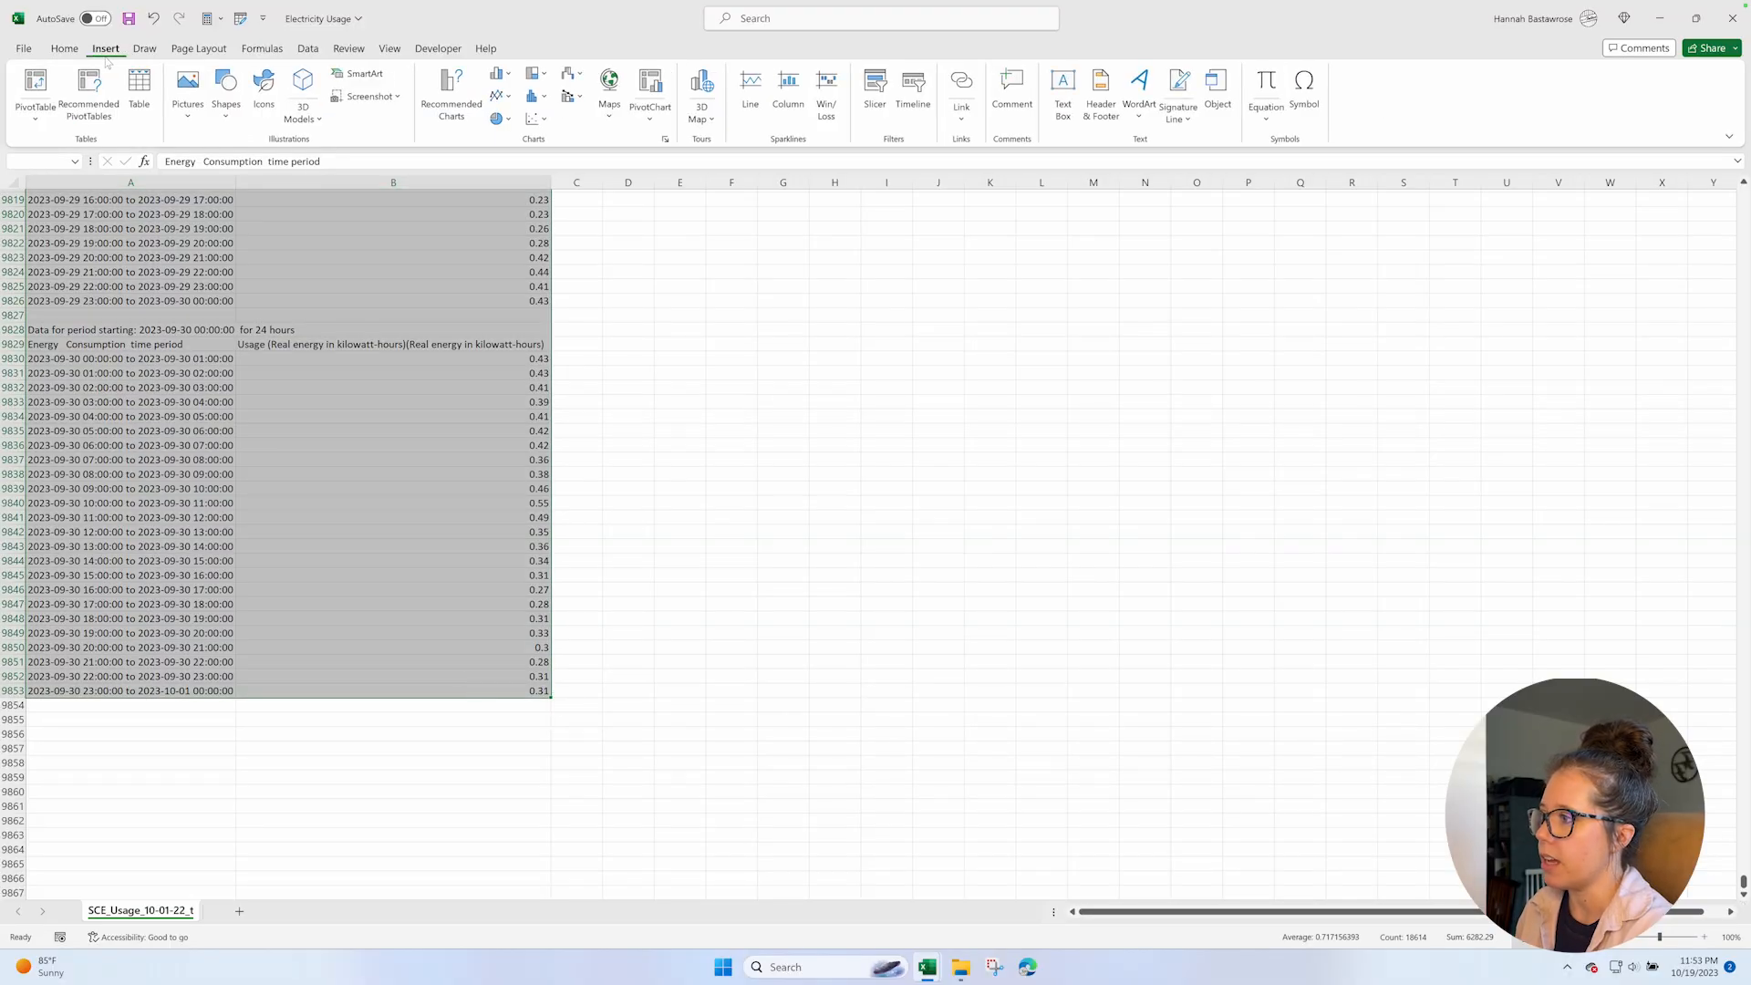
pyautogui.click(139, 91)
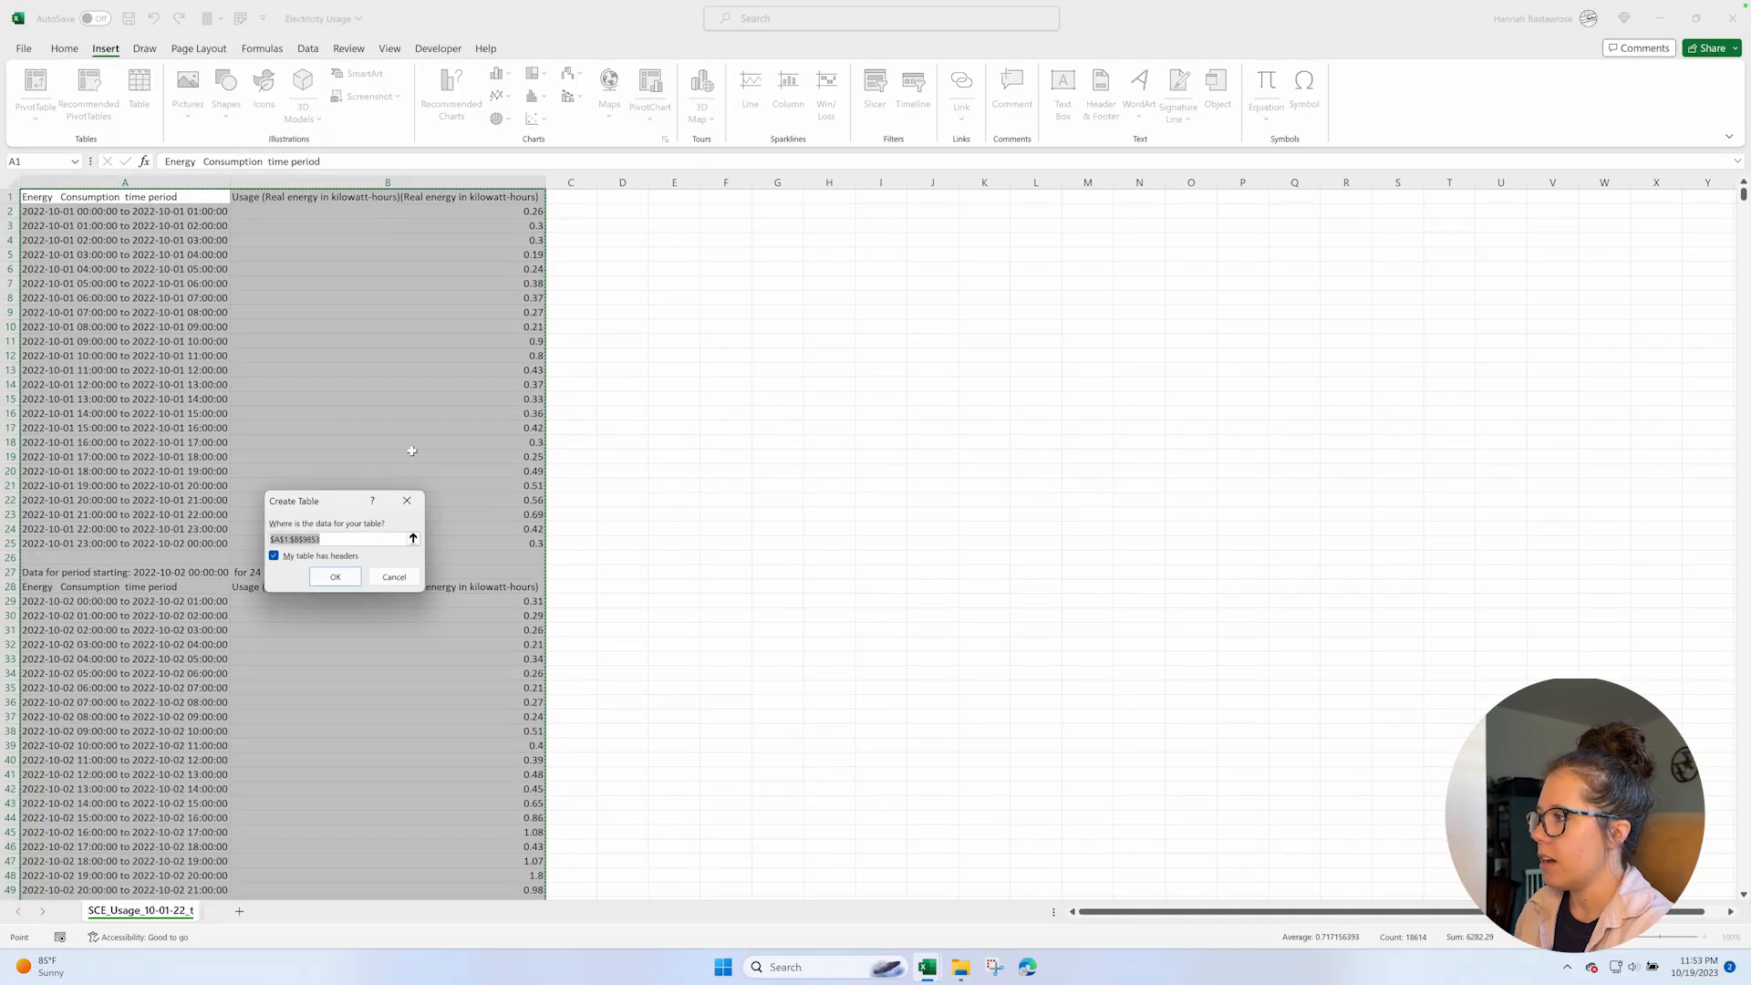
pyautogui.click(330, 575)
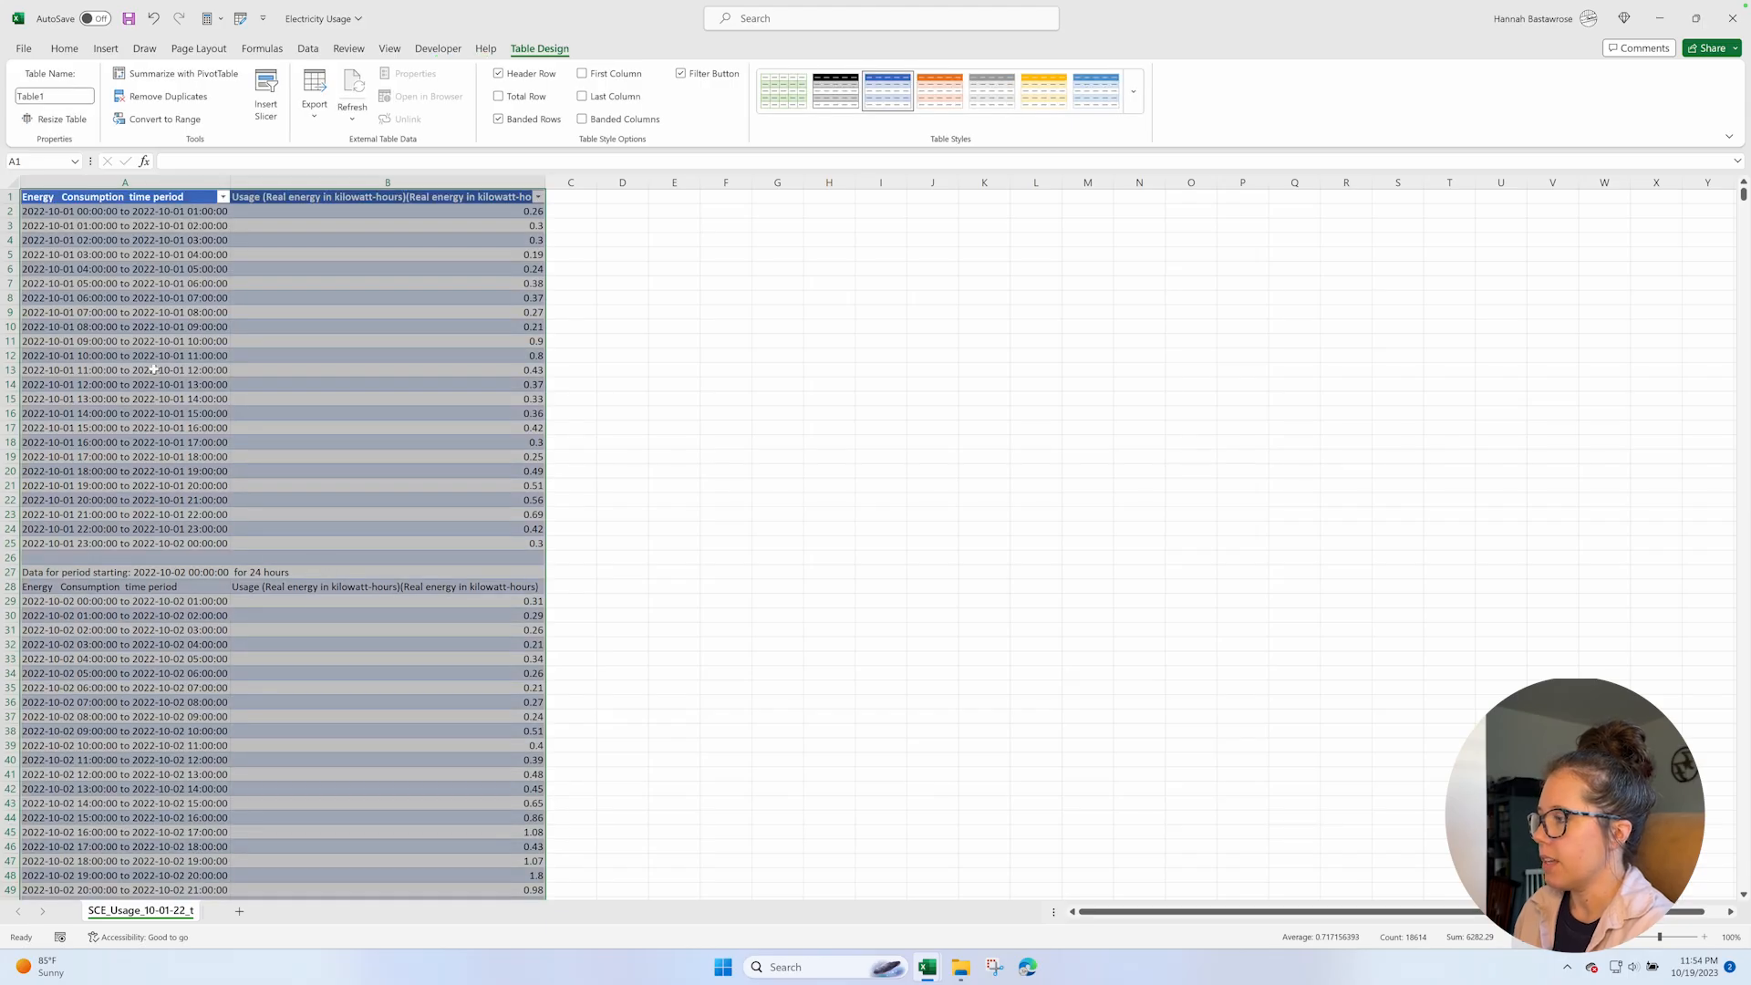
# Sort the table by the Energy Consumption time period column from A to Z.
pyautogui.click(219, 225)
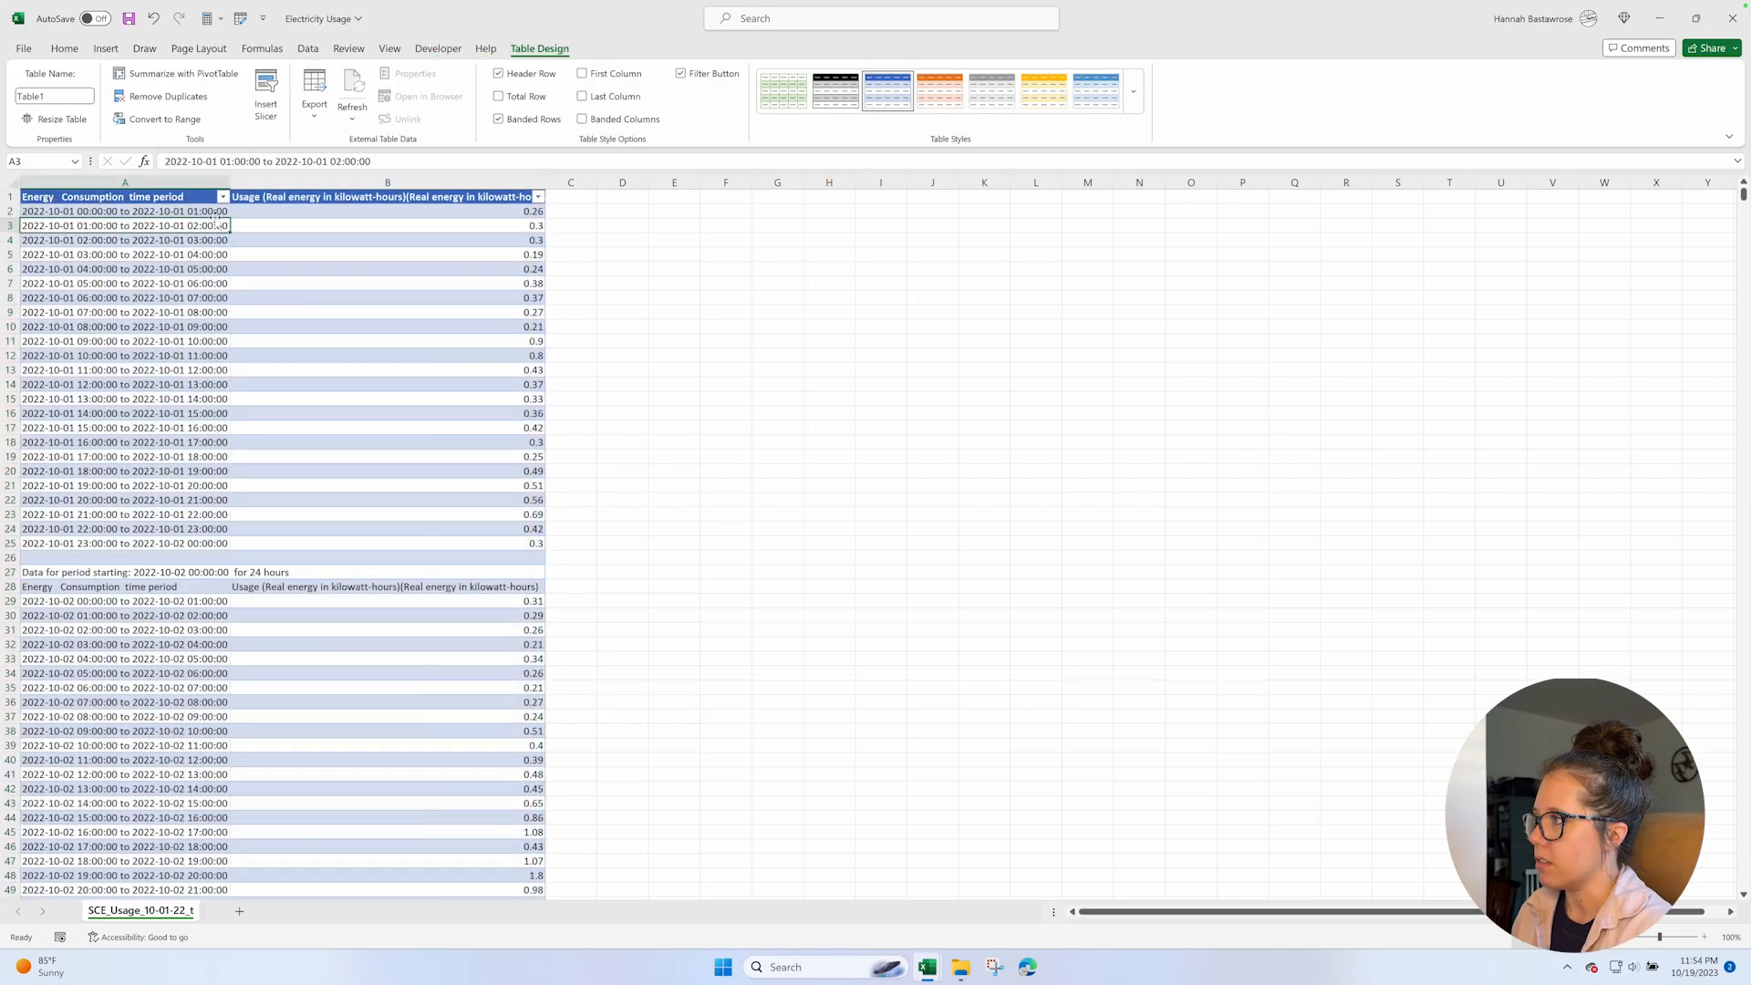
pyautogui.click(222, 197)
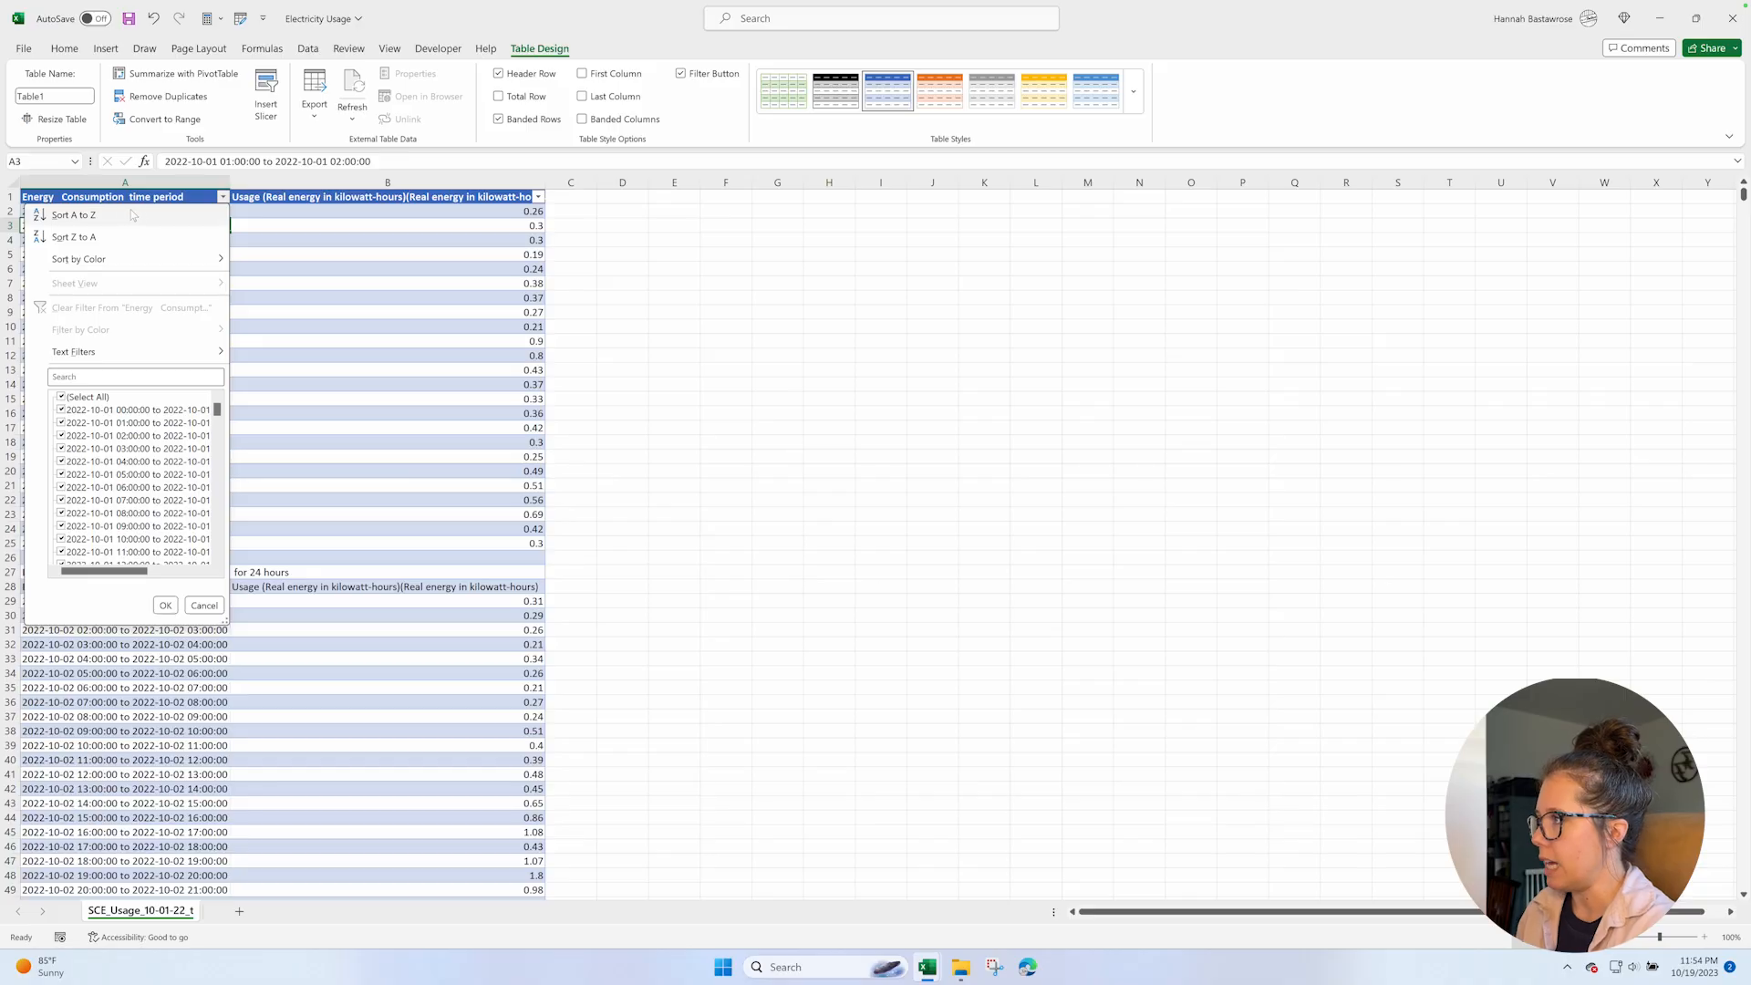
pyautogui.click(75, 216)
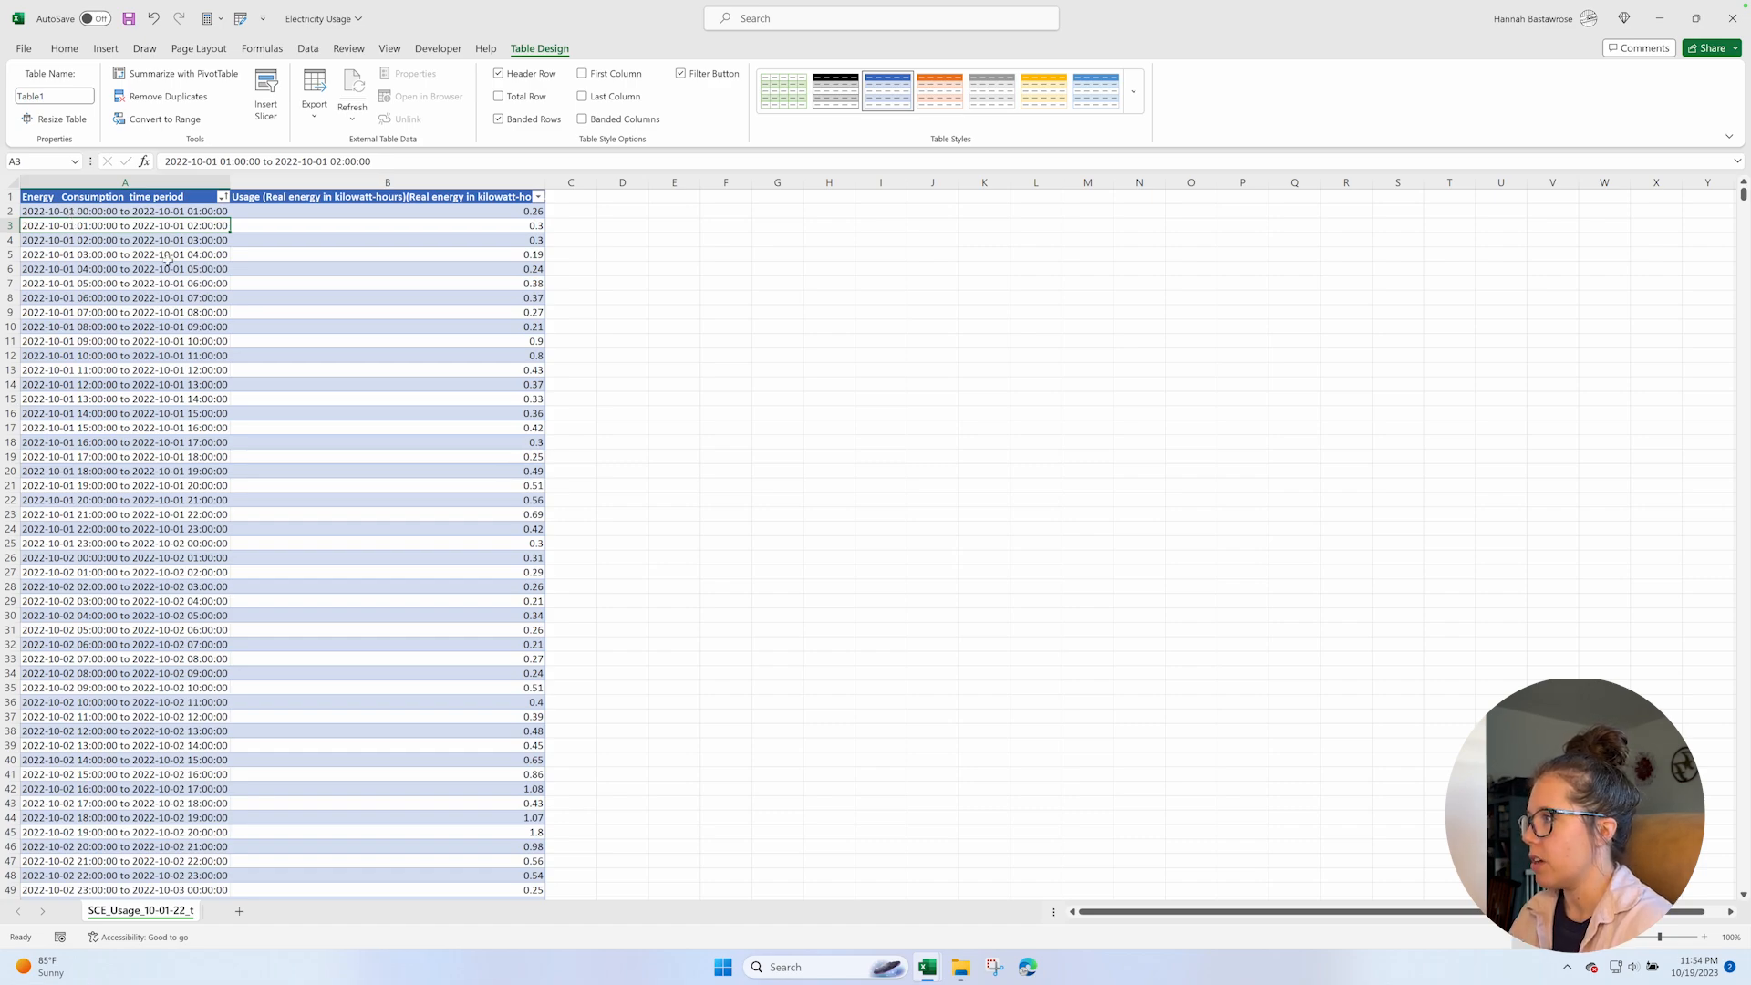
# Examine the lower part of the sorted table to locate where the hourly readings end and the leftover period and header rows start.
pyautogui.hotkey('ctrl', 'Down')
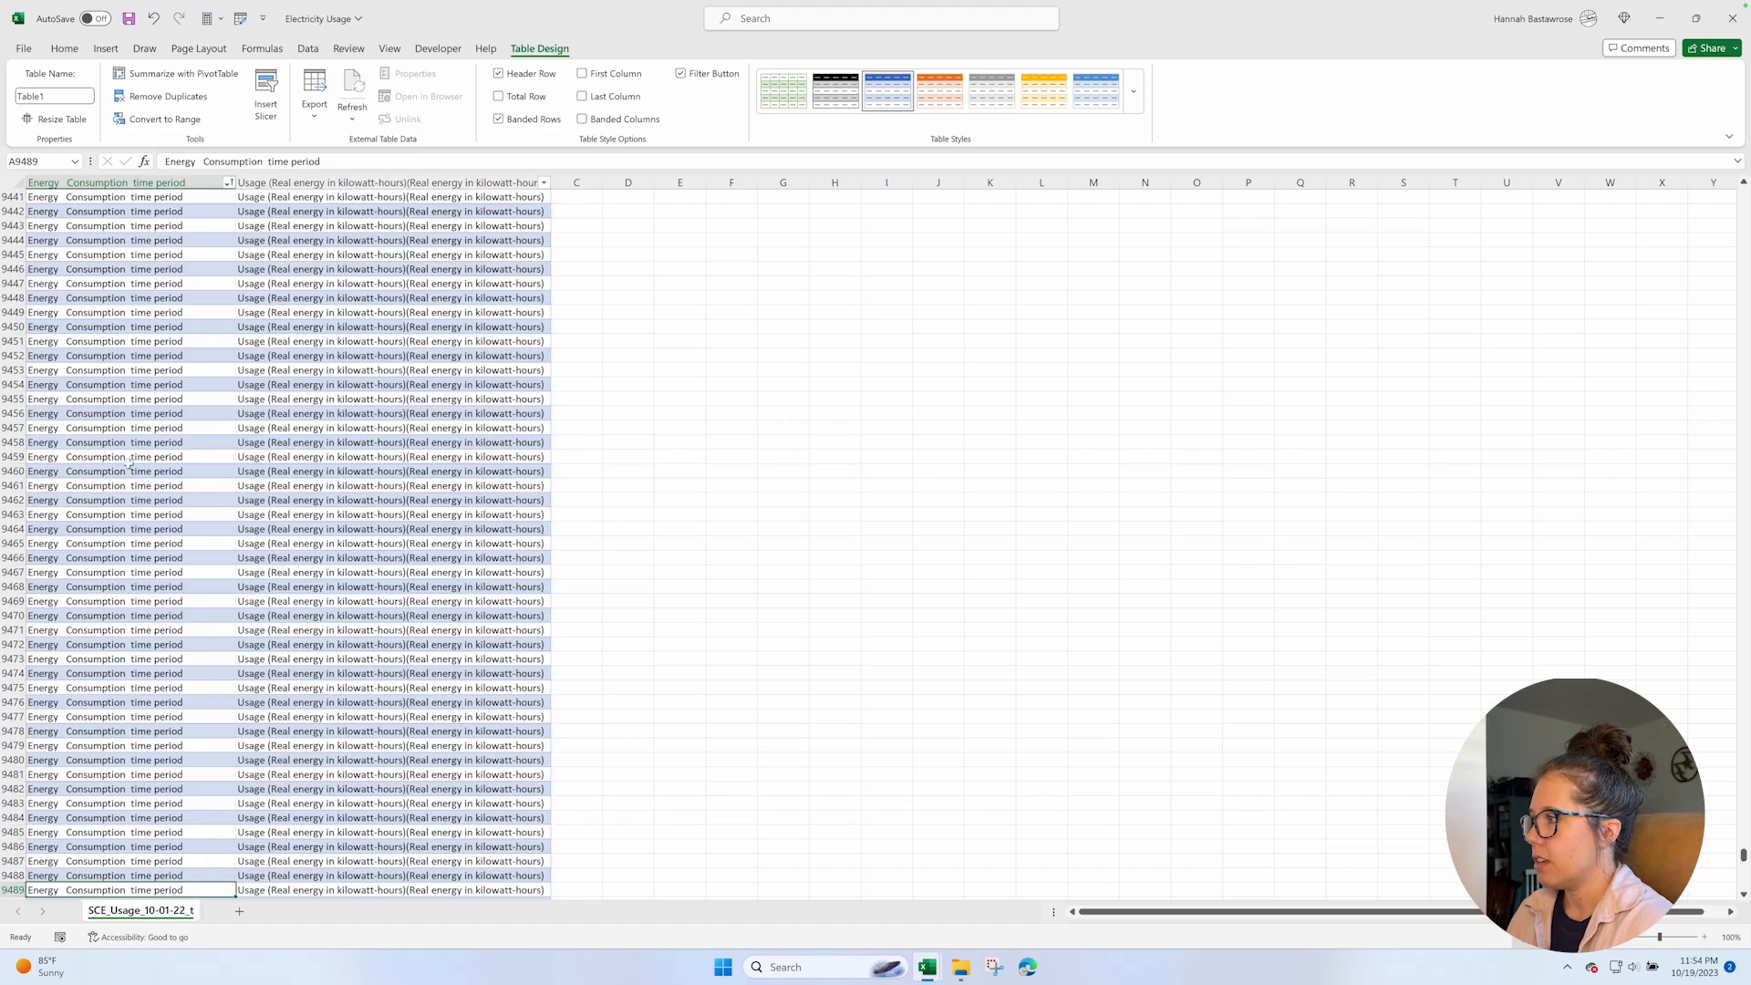
pyautogui.scroll(-8, 131, 473)
pyautogui.scroll(-8, 132, 473)
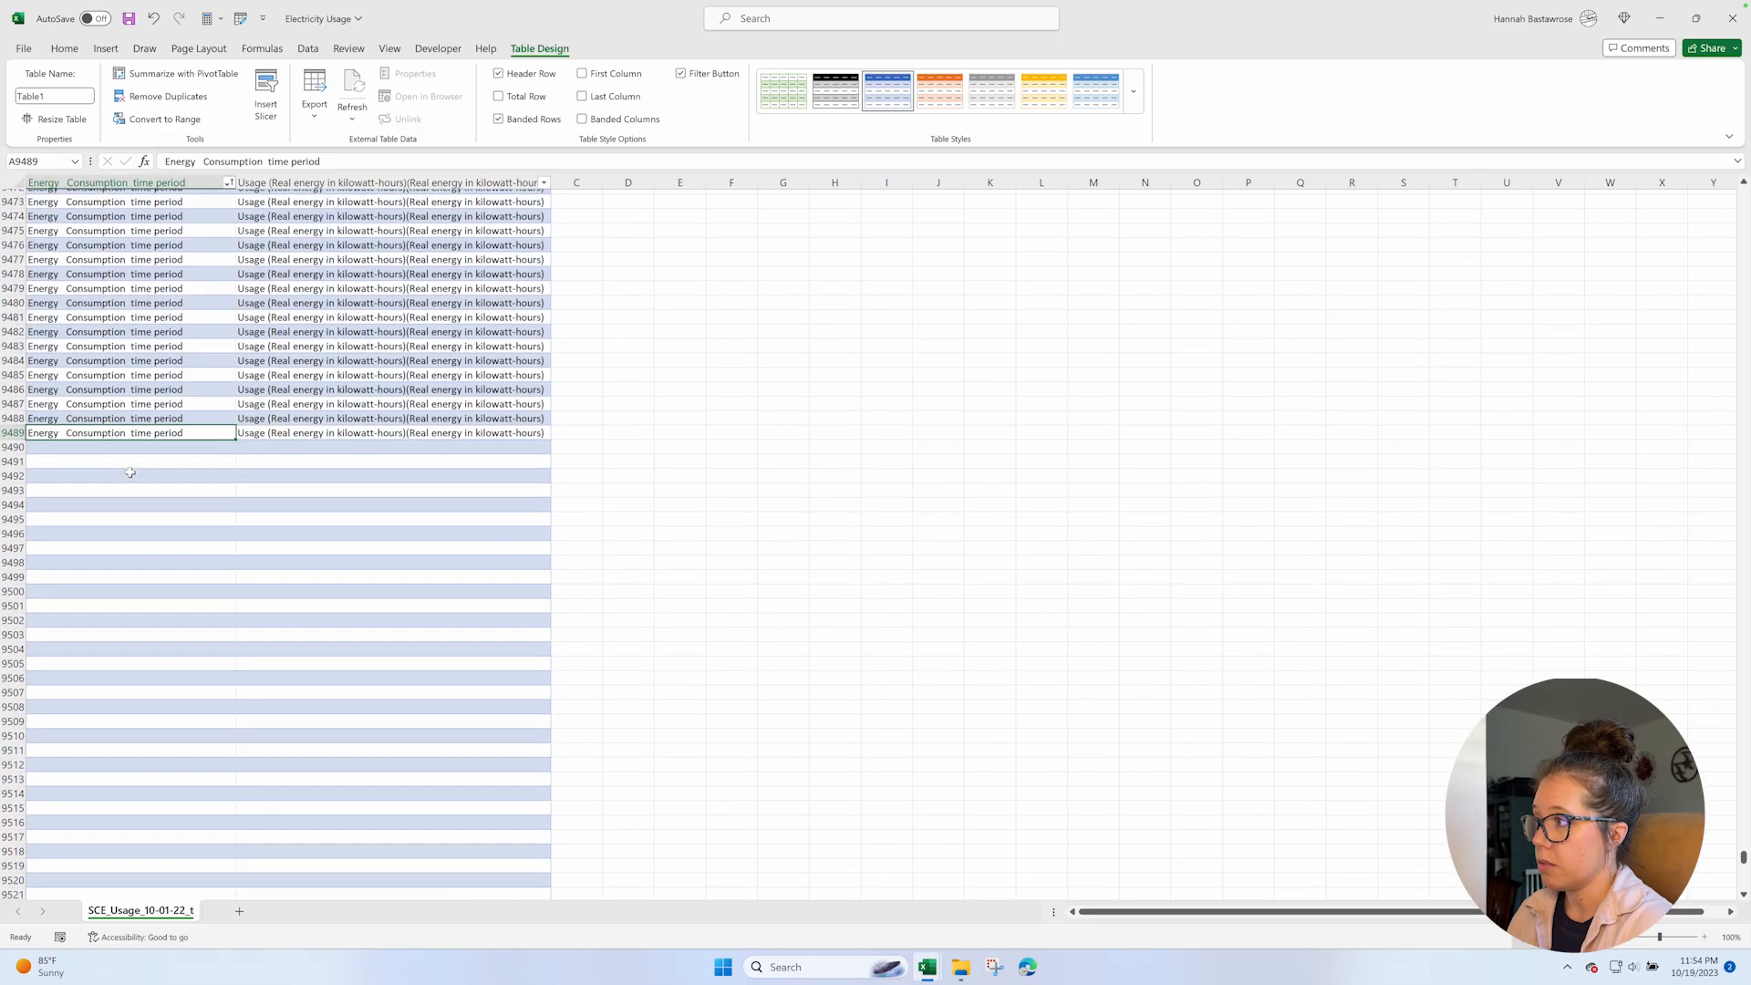
pyautogui.scroll(12, 132, 473)
pyautogui.scroll(20, 131, 472)
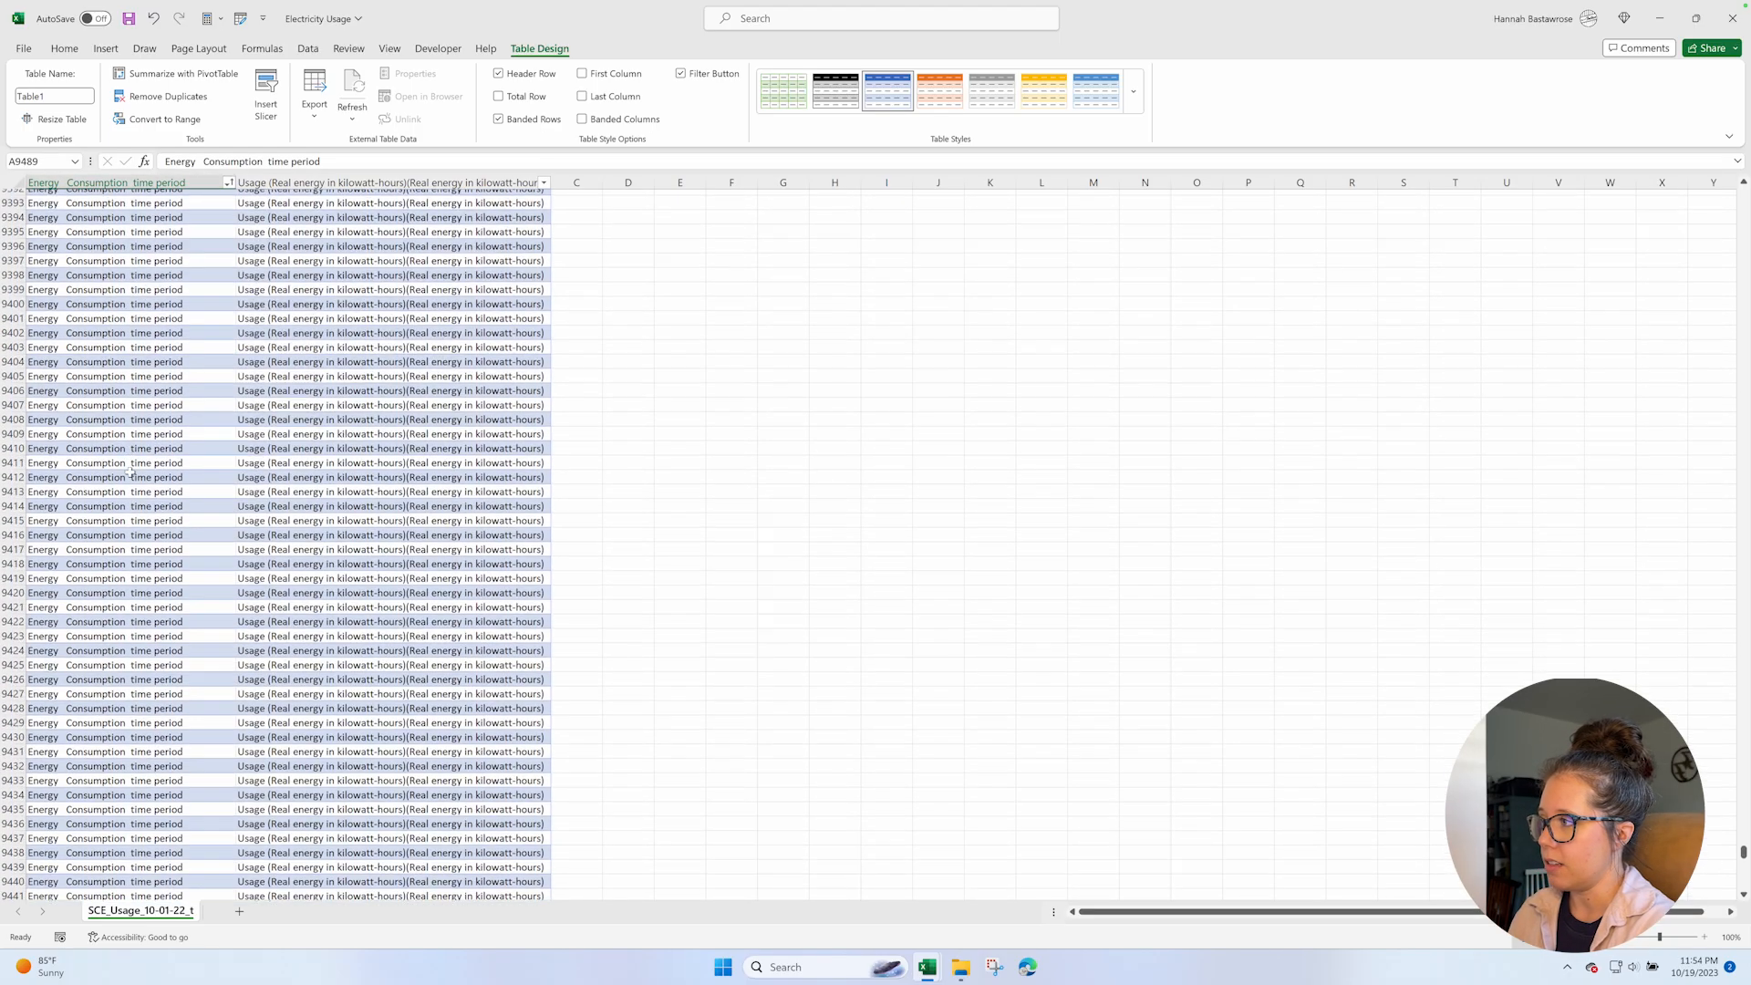
pyautogui.scroll(20, 131, 472)
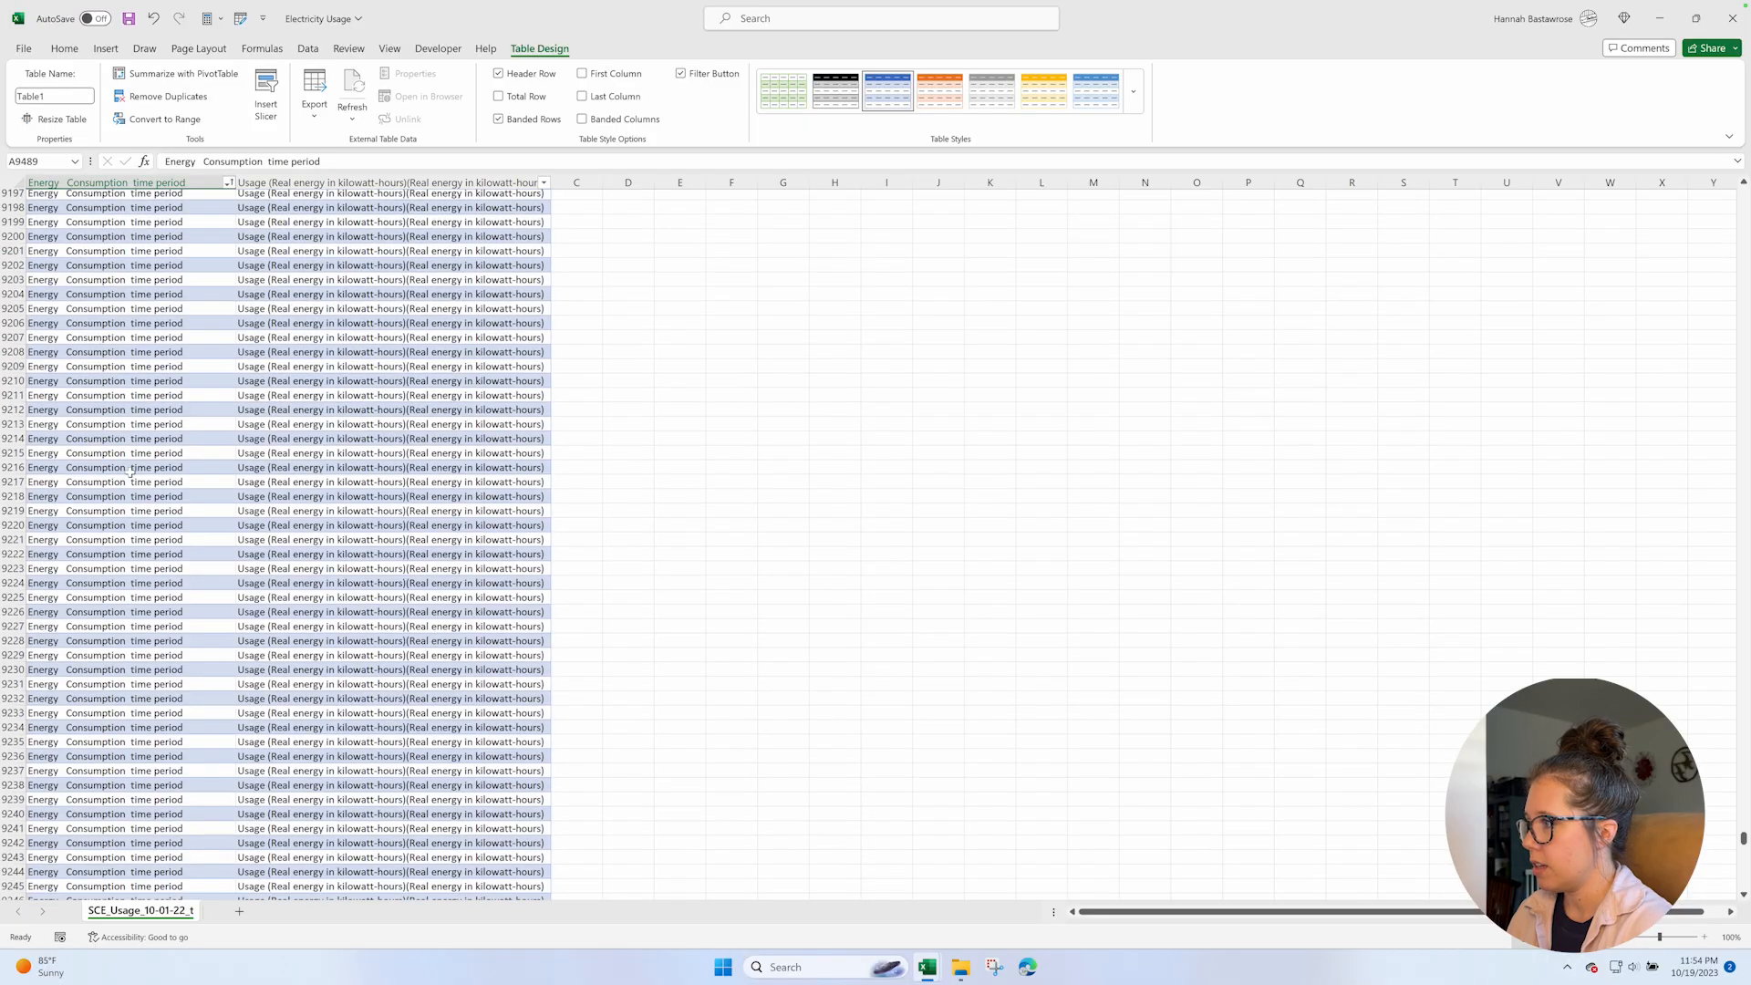
pyautogui.scroll(20, 131, 472)
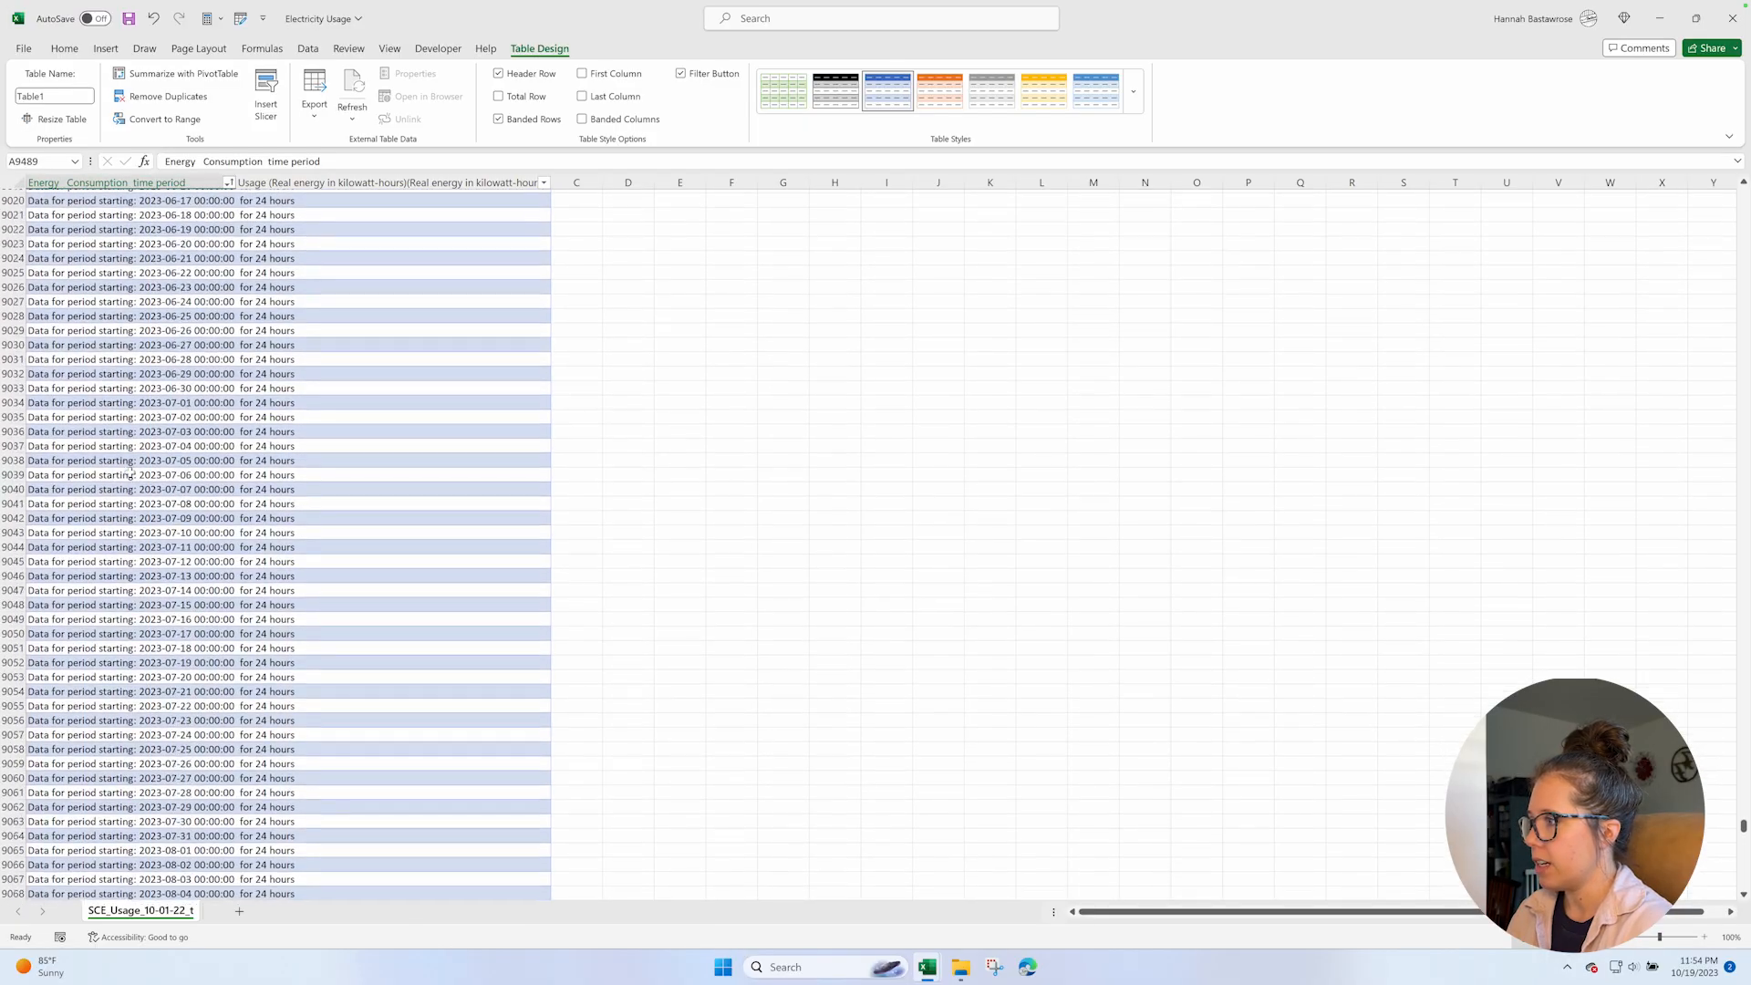
pyautogui.scroll(20, 132, 473)
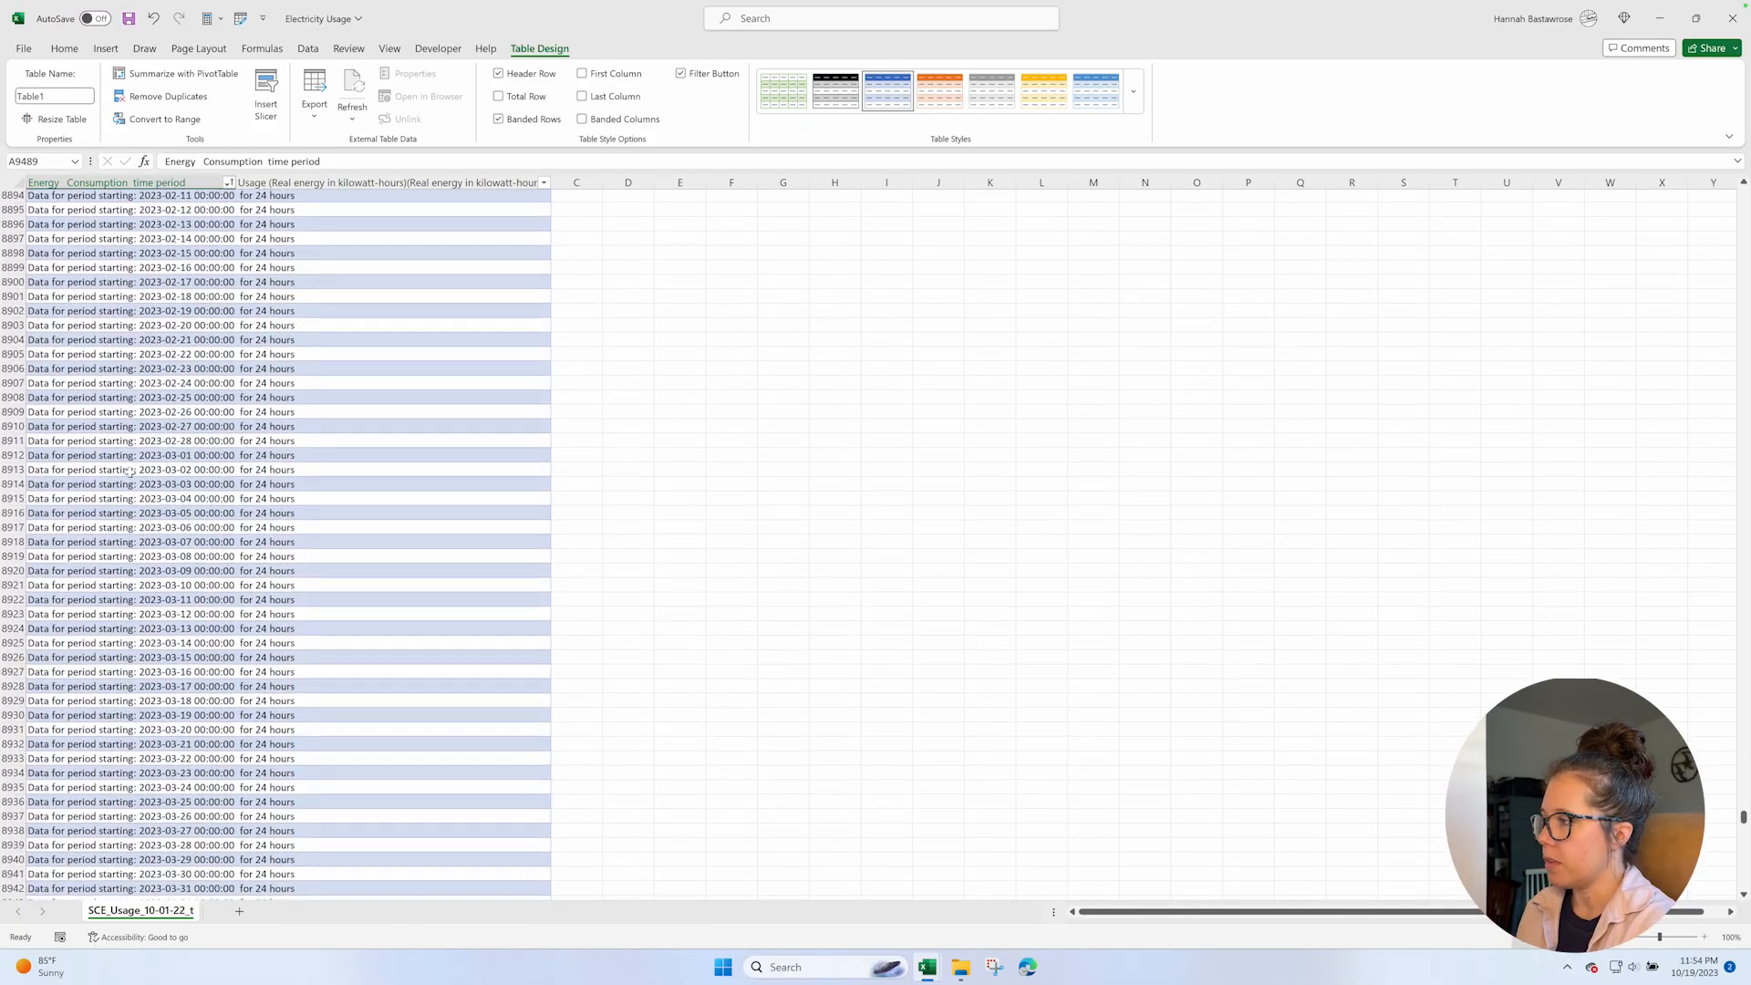
pyautogui.scroll(20, 131, 472)
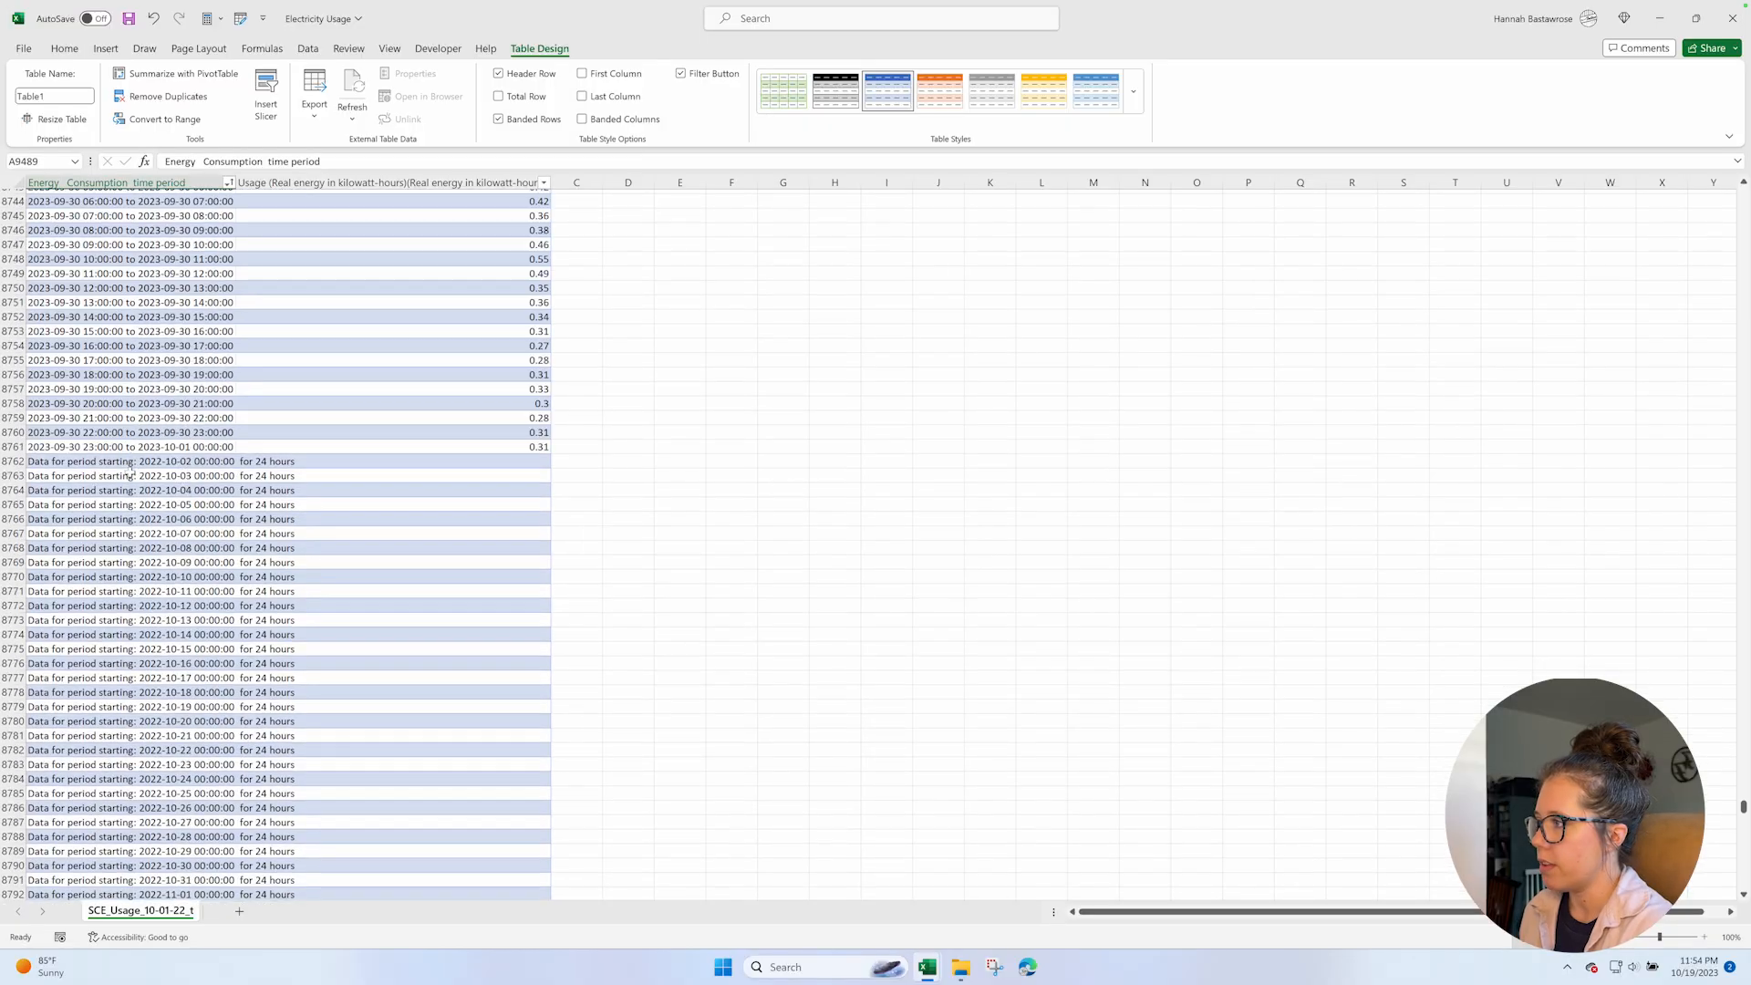
pyautogui.scroll(-13, 132, 472)
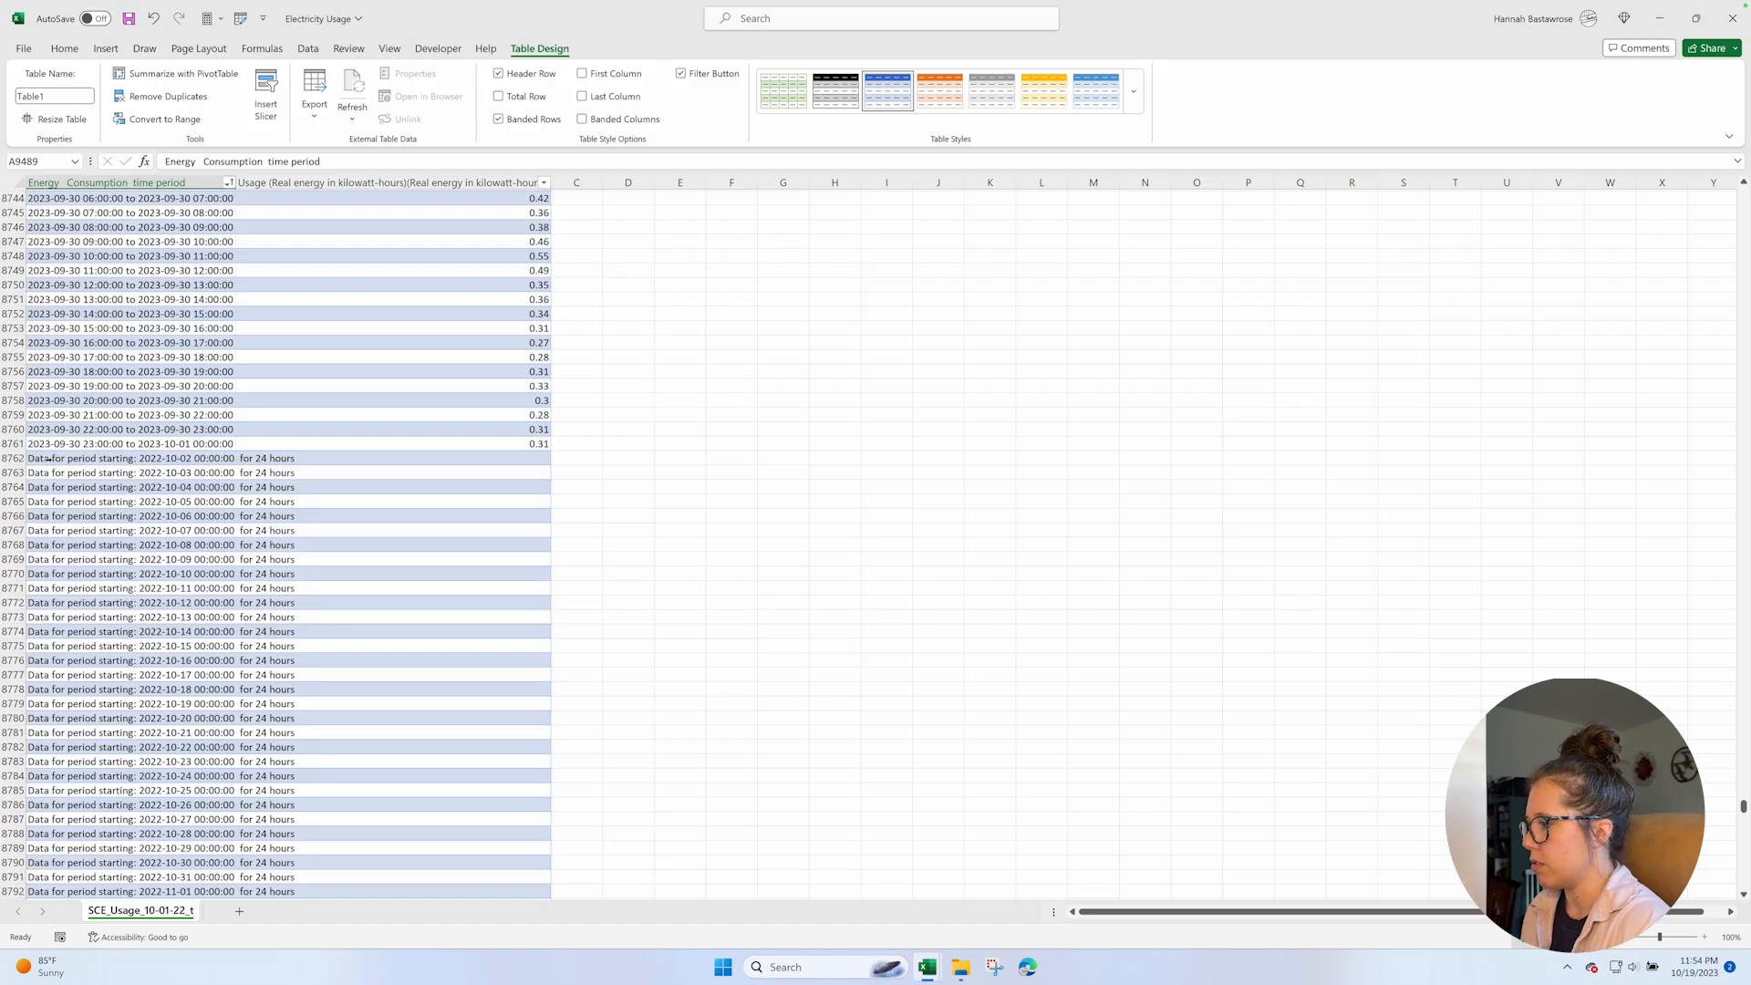
# Delete all rows from row 8762 through the end of the table, which hold the leftover period and header text.
pyautogui.click(57, 458)
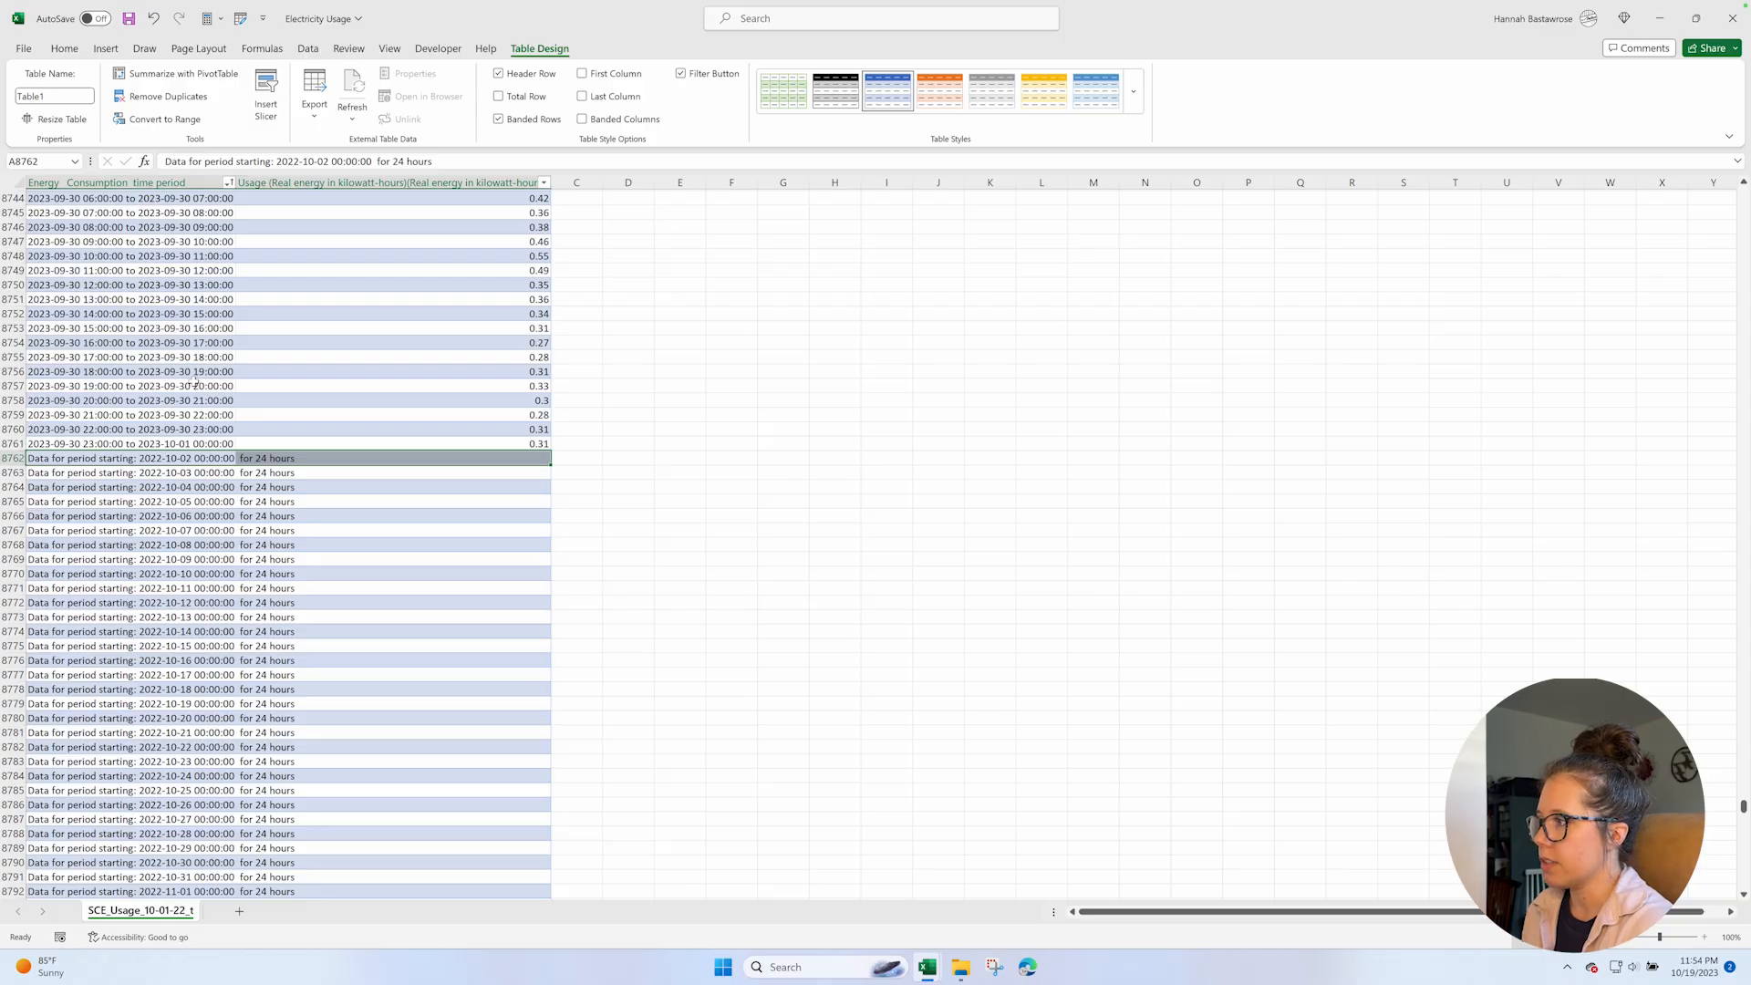
pyautogui.hotkey('ctrl', 'shift', 'Down')
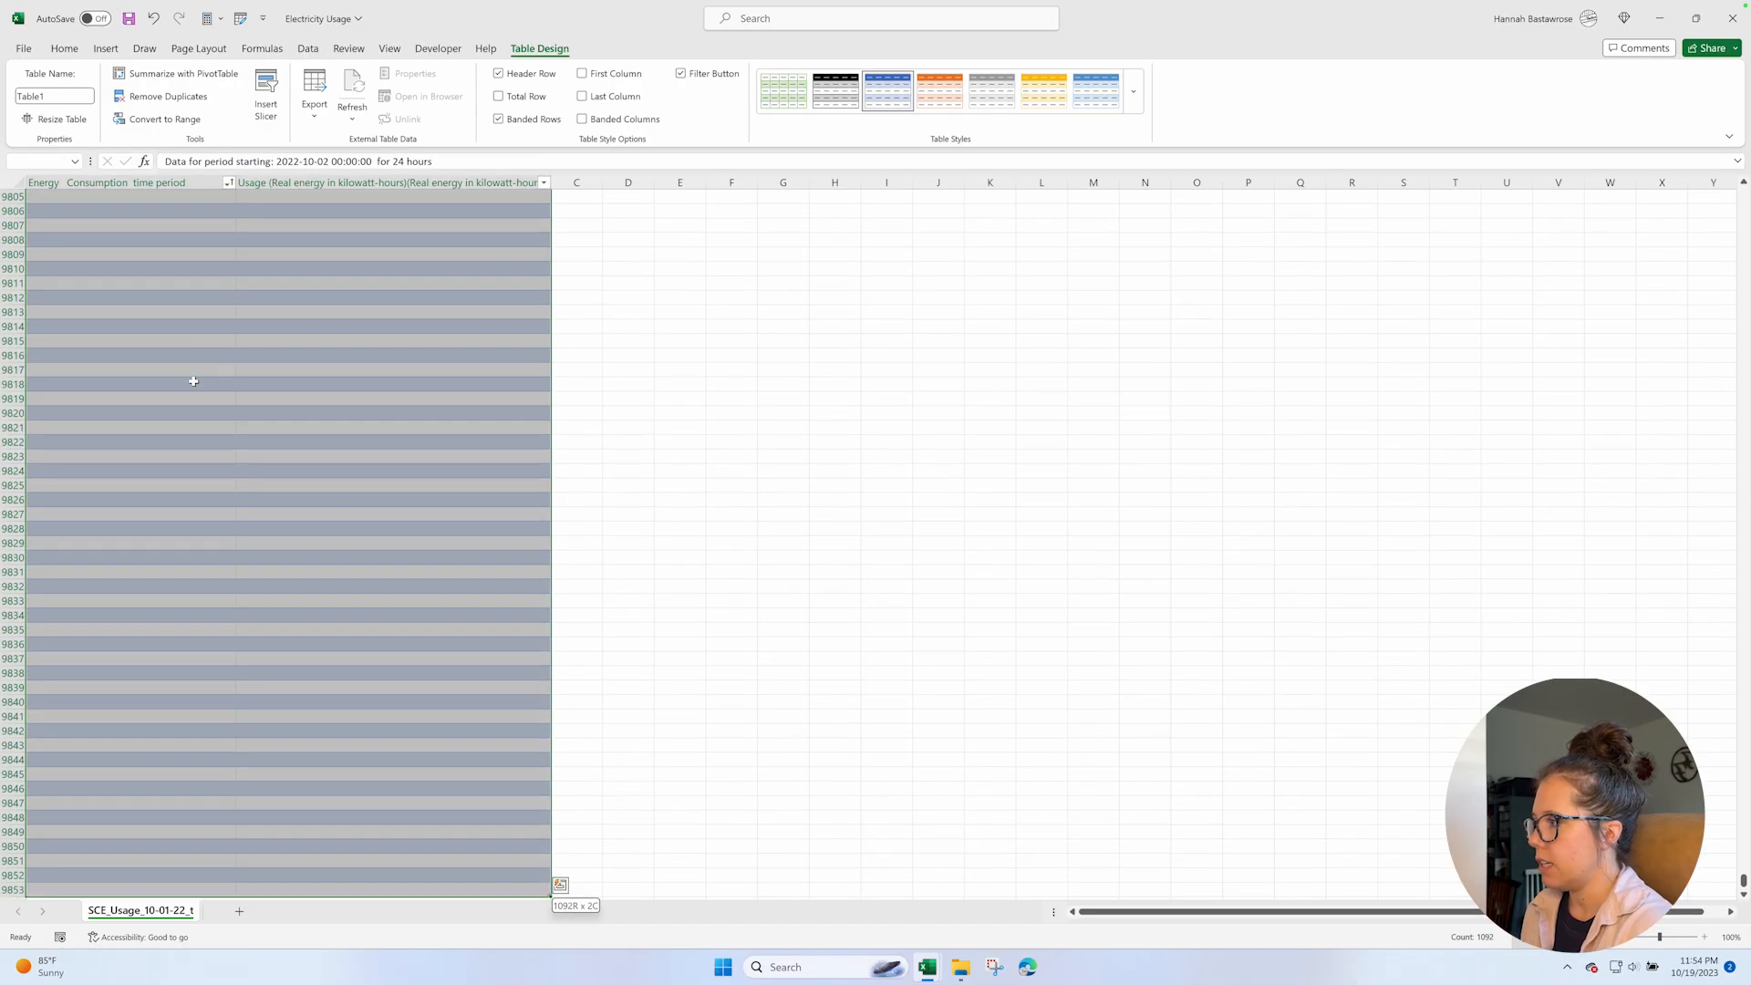
pyautogui.hotkey('shift', 'space')
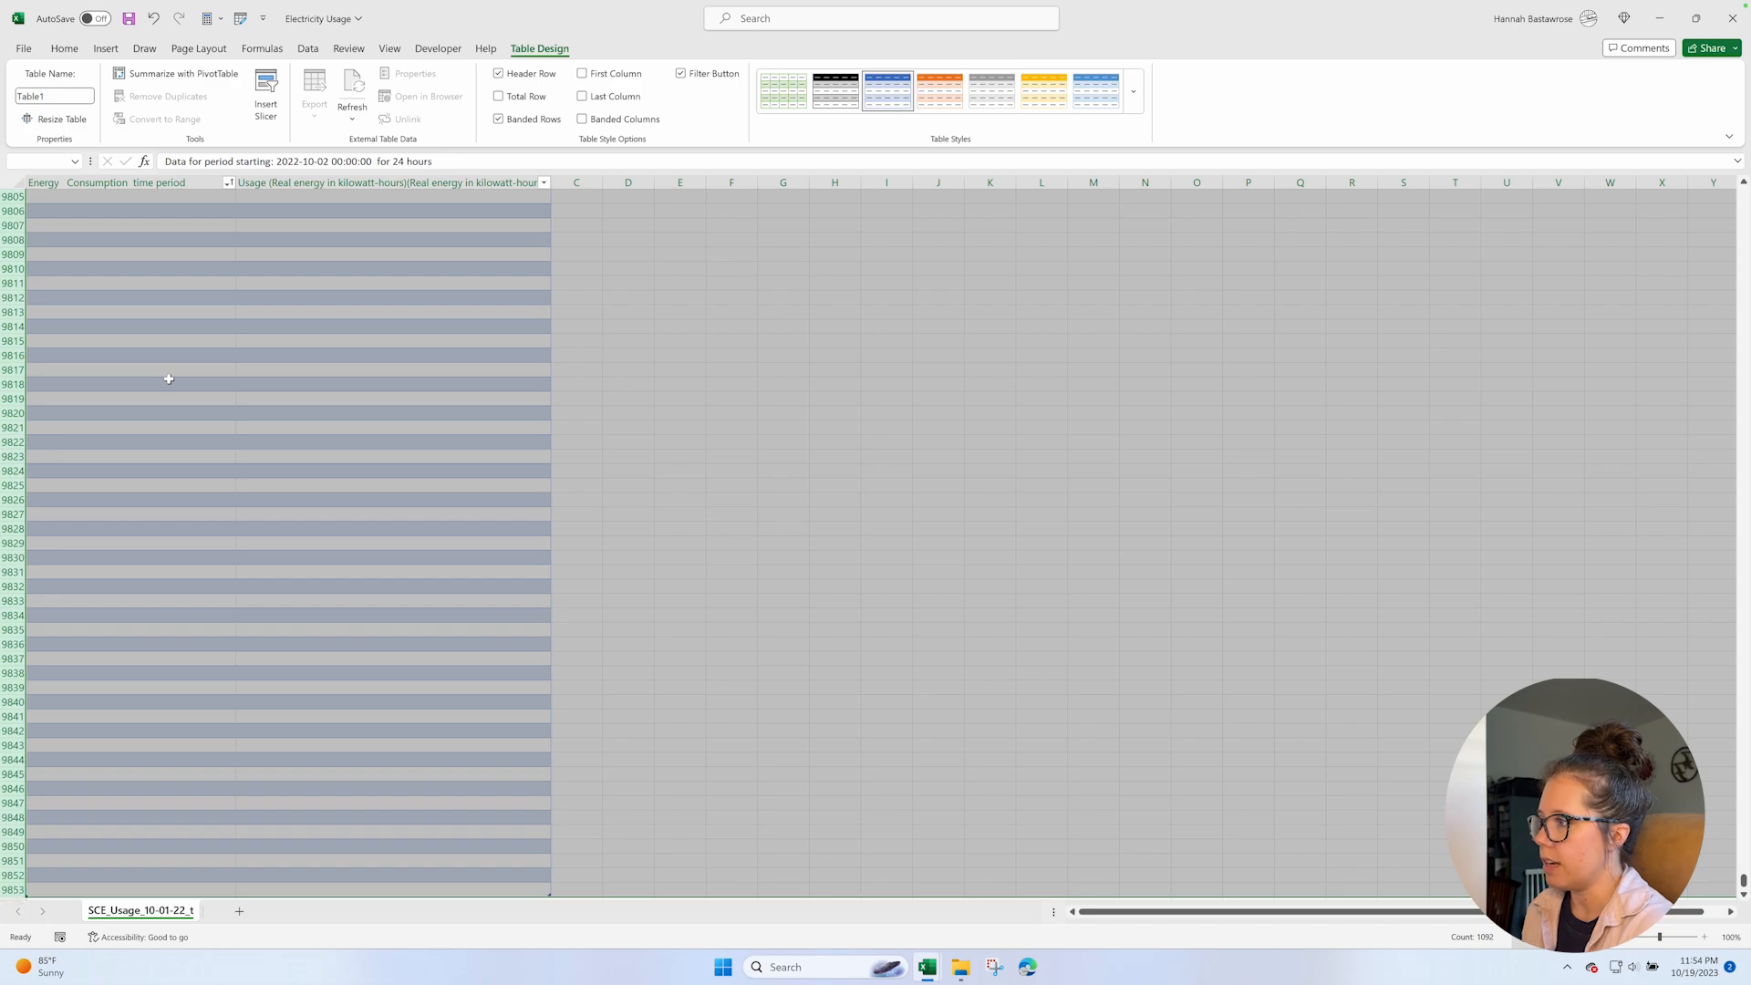
pyautogui.rightClick(11, 434)
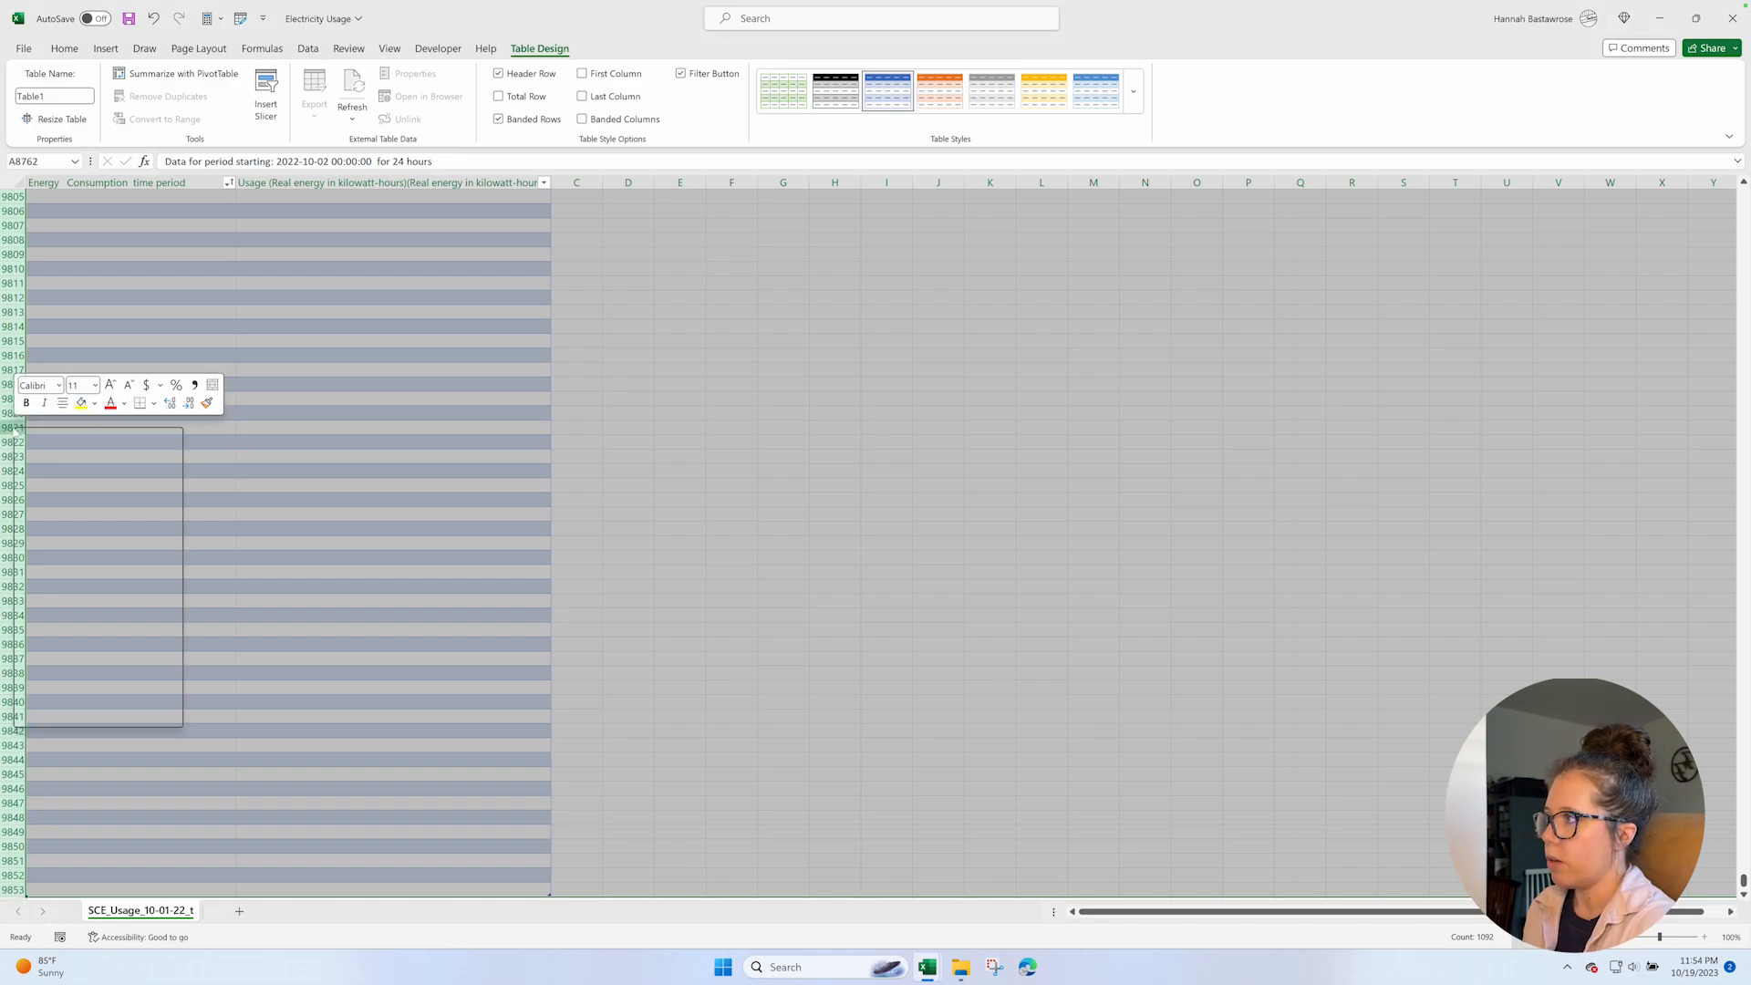
pyautogui.click(72, 601)
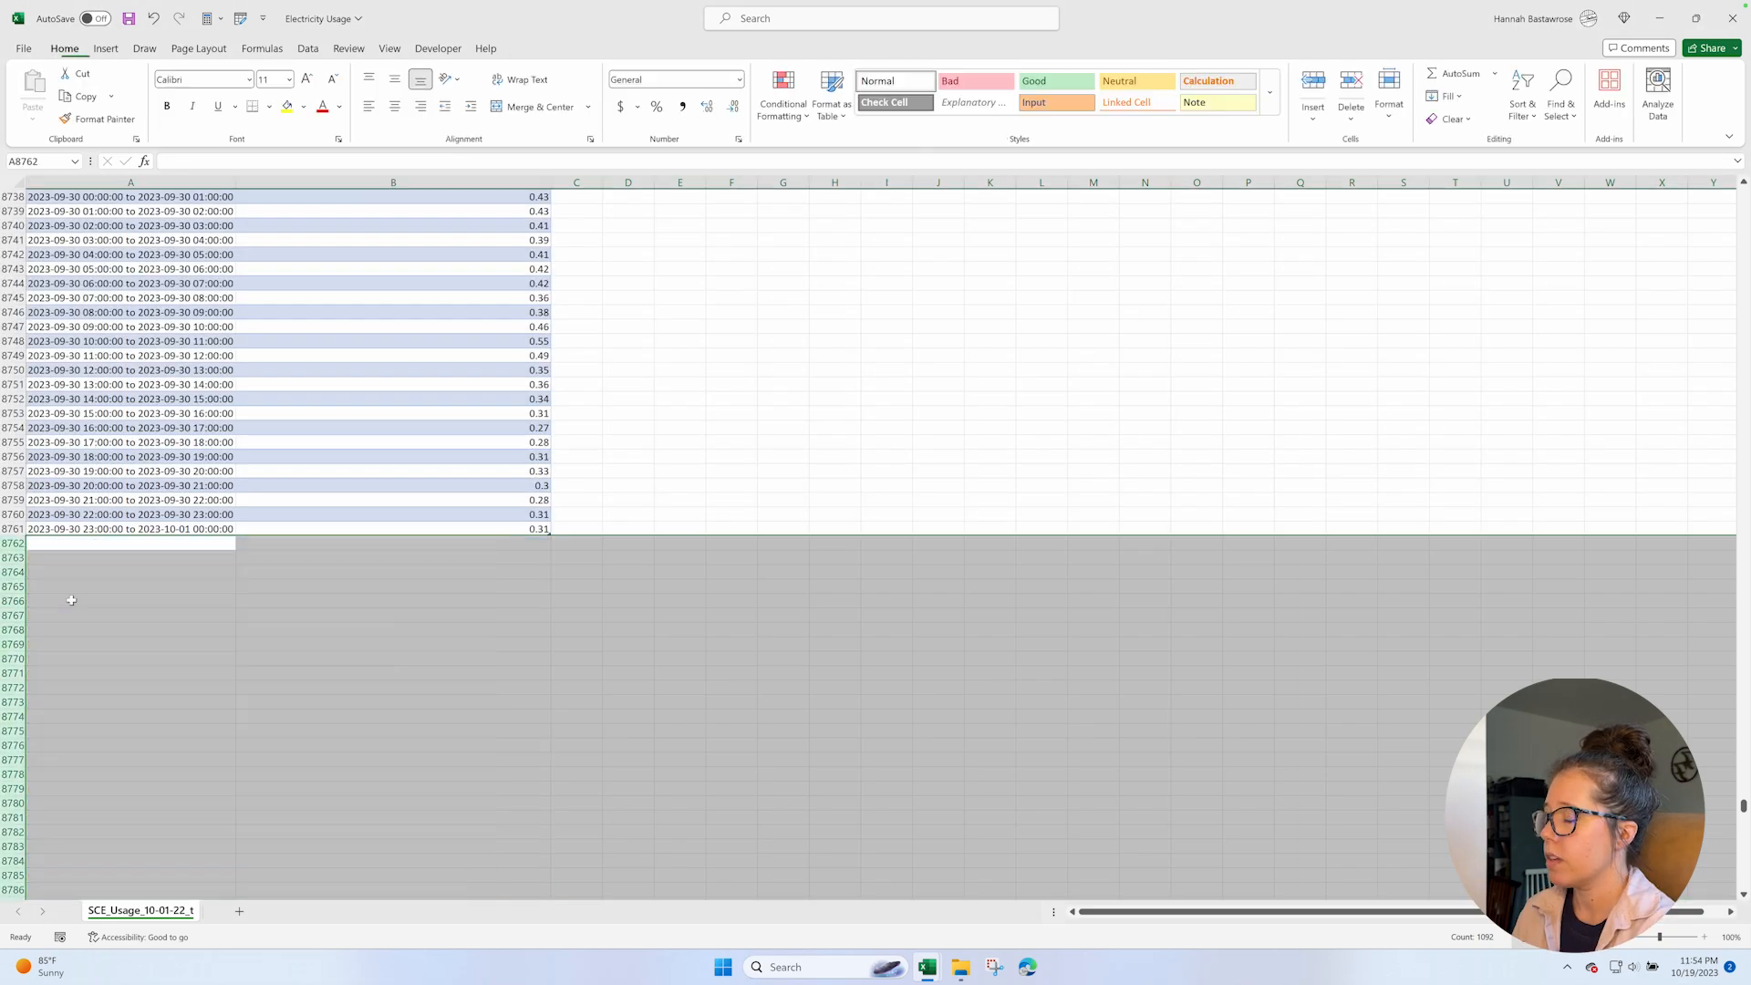
# Insert a blank table column before the Usage column and narrow it.
pyautogui.click(176, 527)
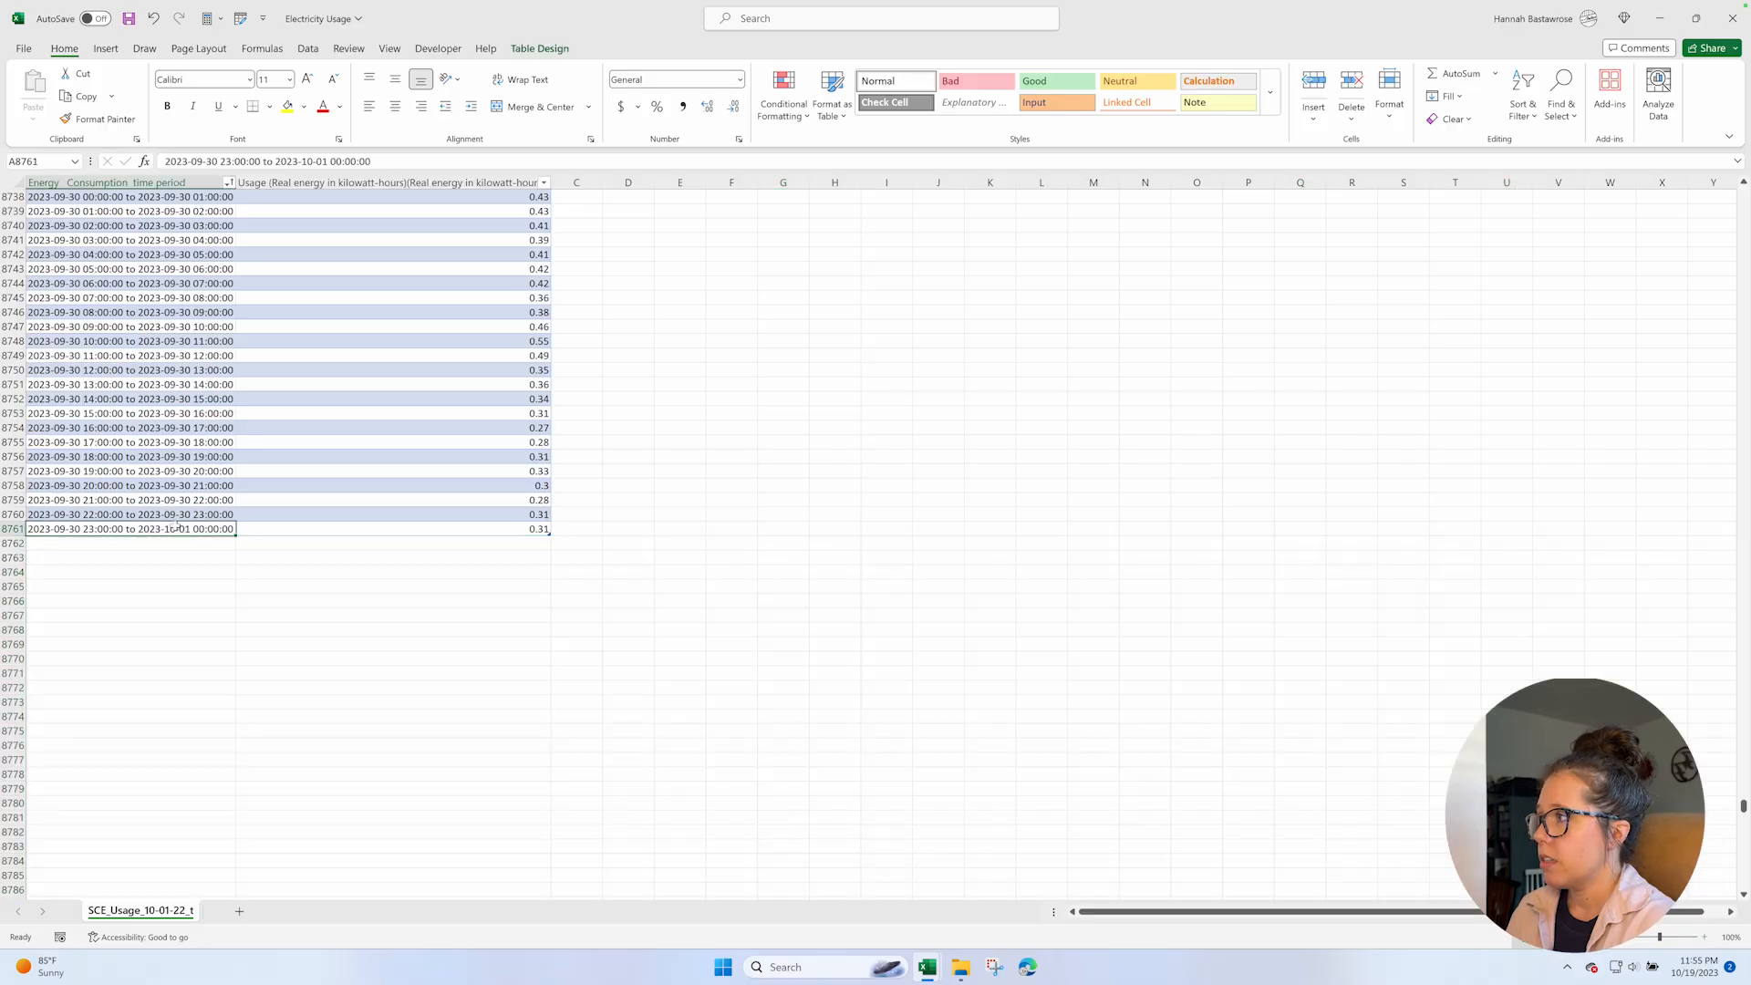
pyautogui.press('End')
pyautogui.press('Up')
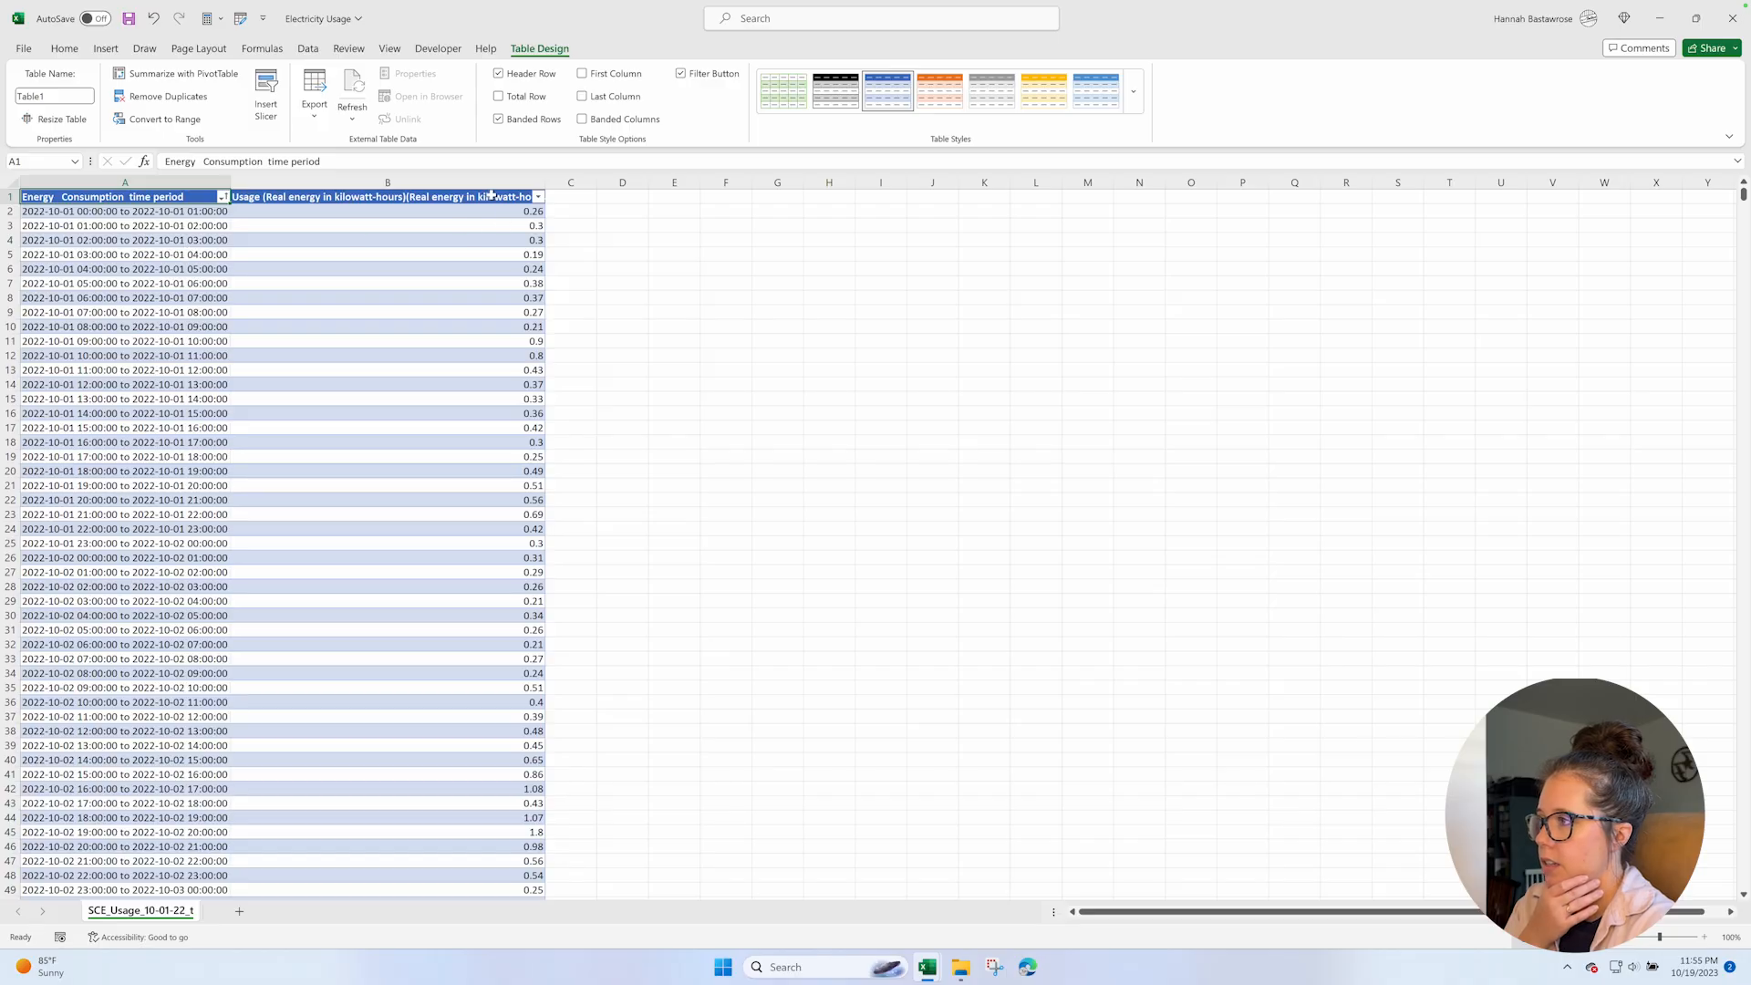
pyautogui.click(298, 178)
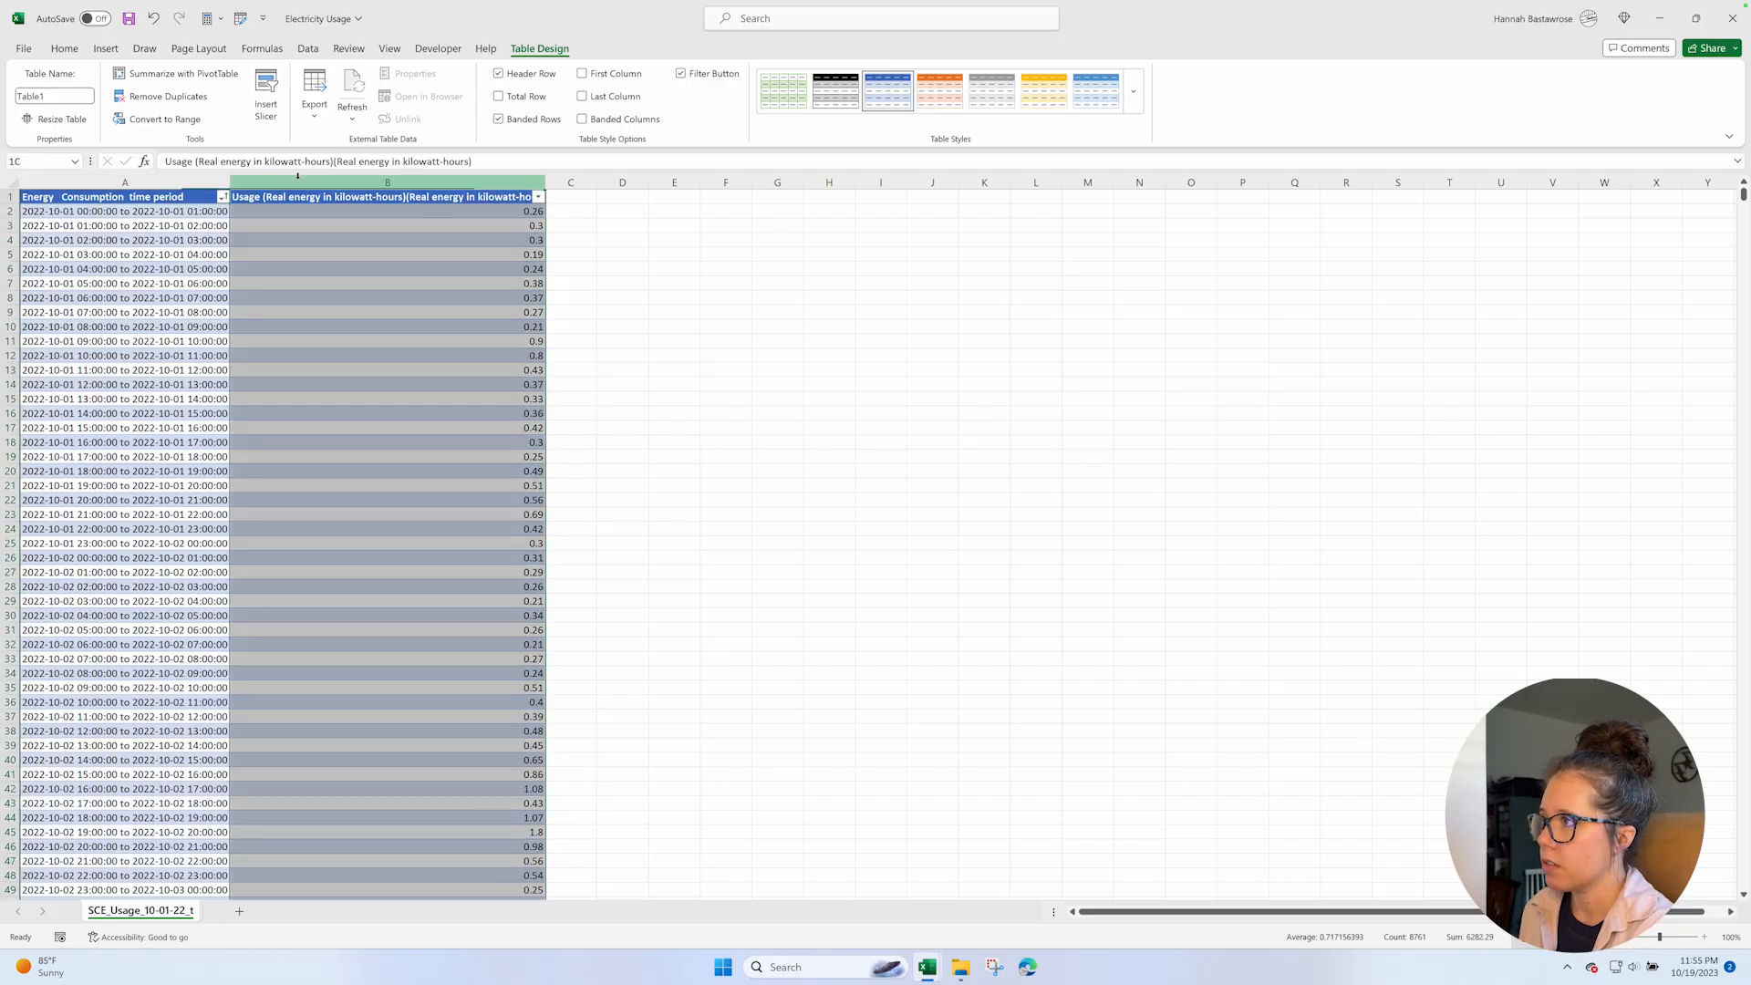
pyautogui.rightClick(300, 178)
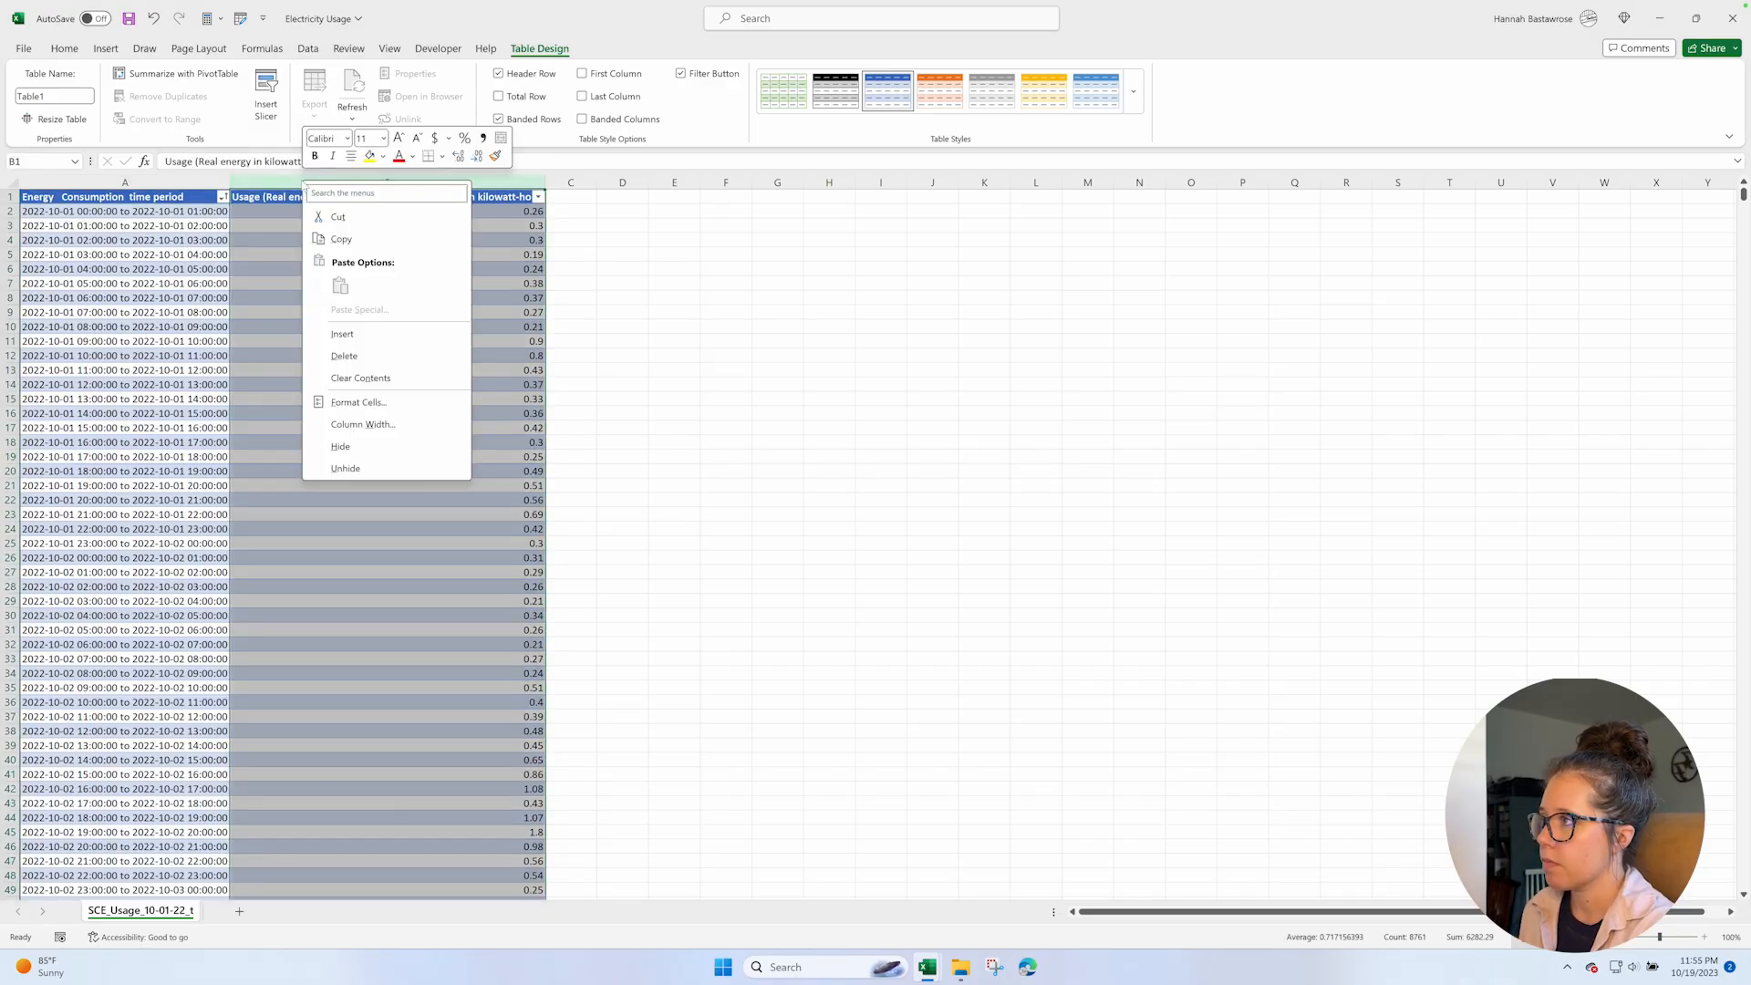
pyautogui.click(342, 336)
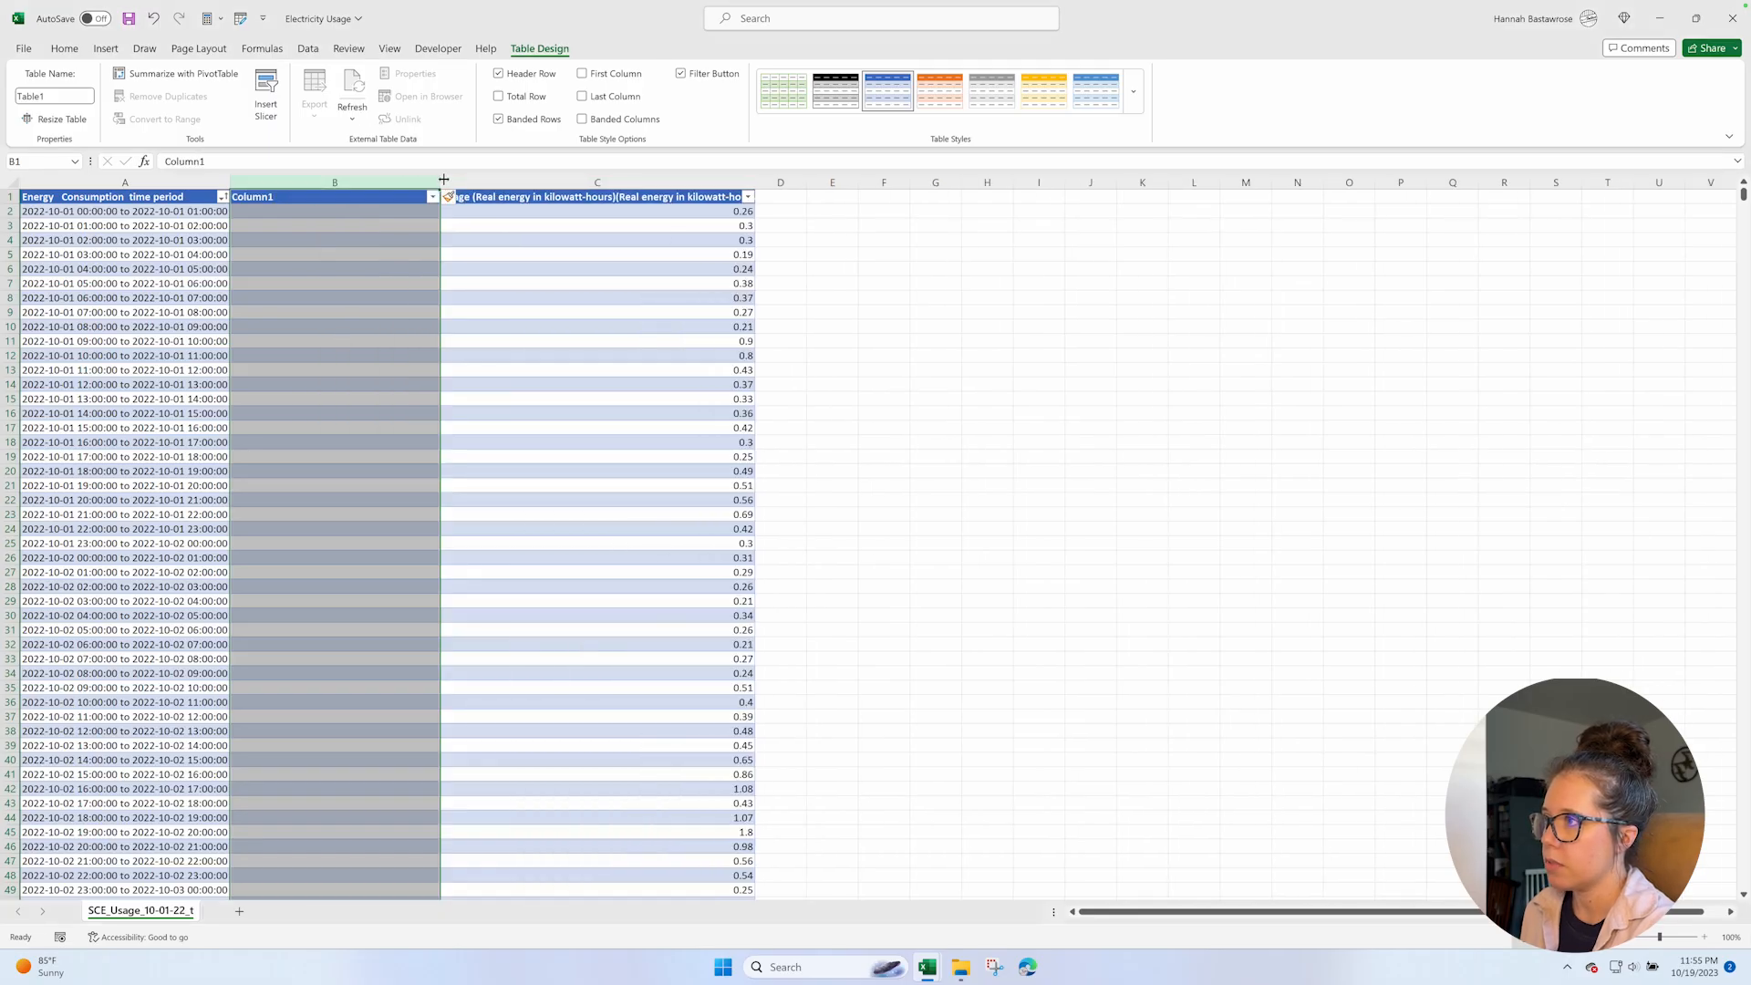
pyautogui.moveTo(444, 180); pyautogui.dragTo(295, 180)
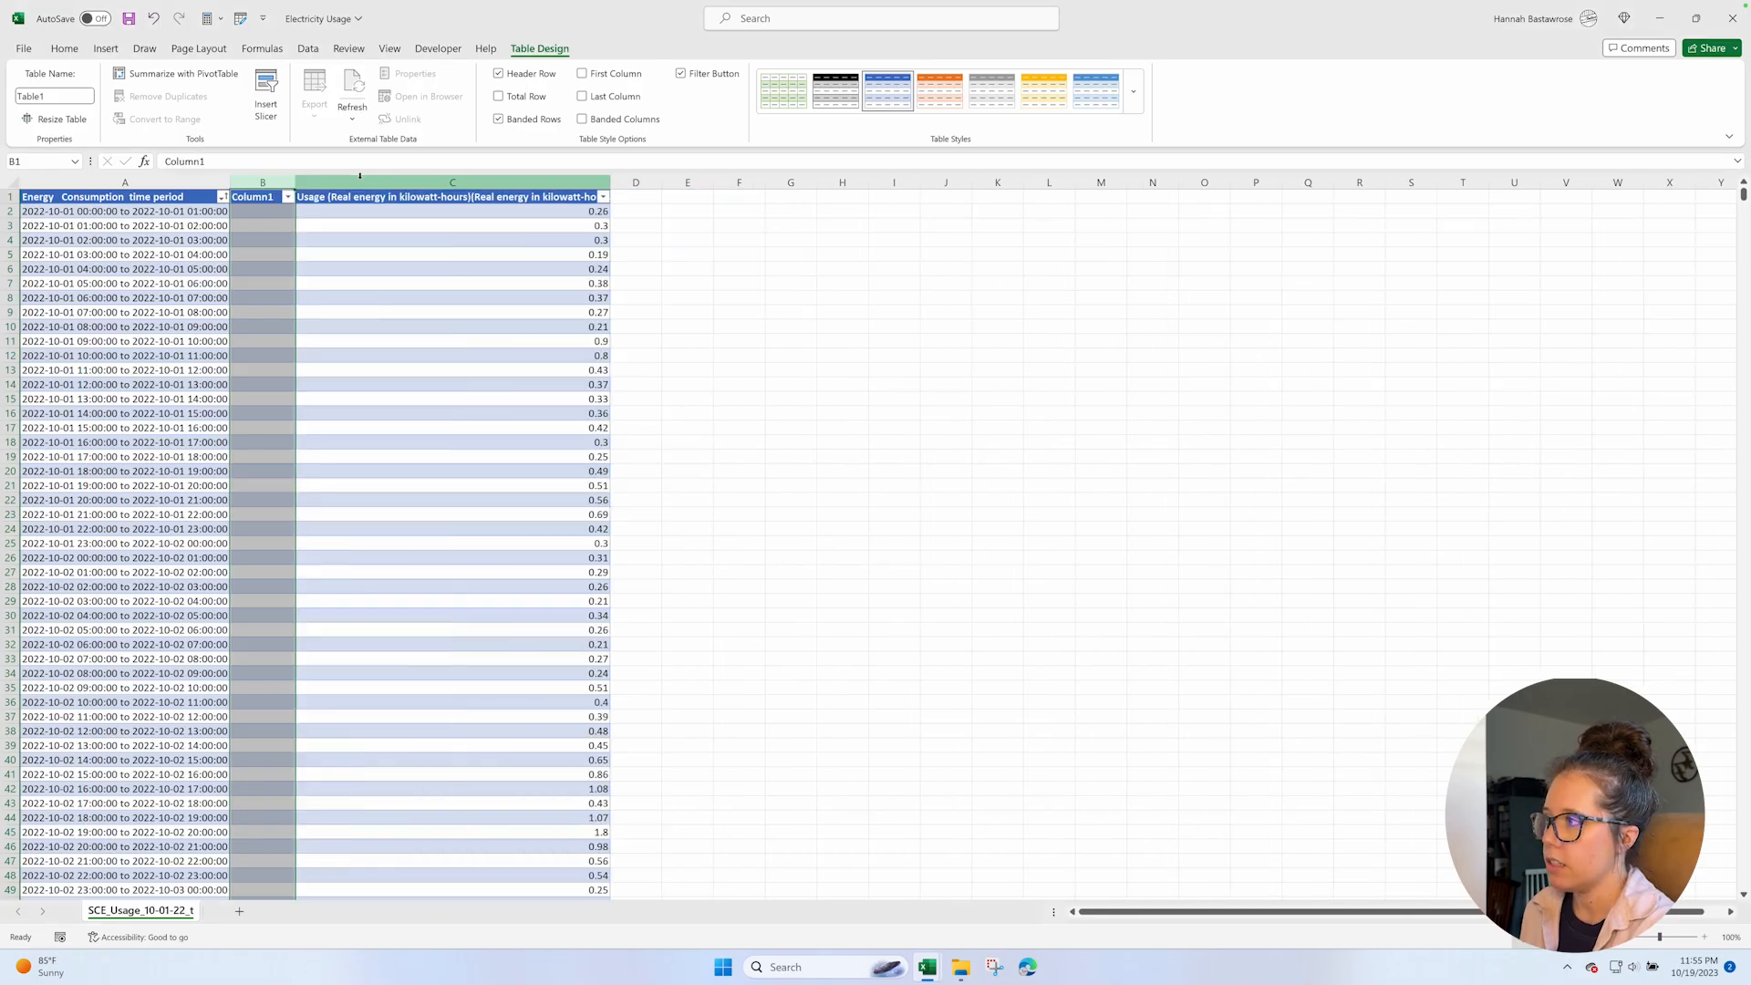
# Insert four more blank table columns before the Usage column.
pyautogui.click(359, 180)
pyautogui.moveTo(693, 181); pyautogui.dragTo(741, 182)
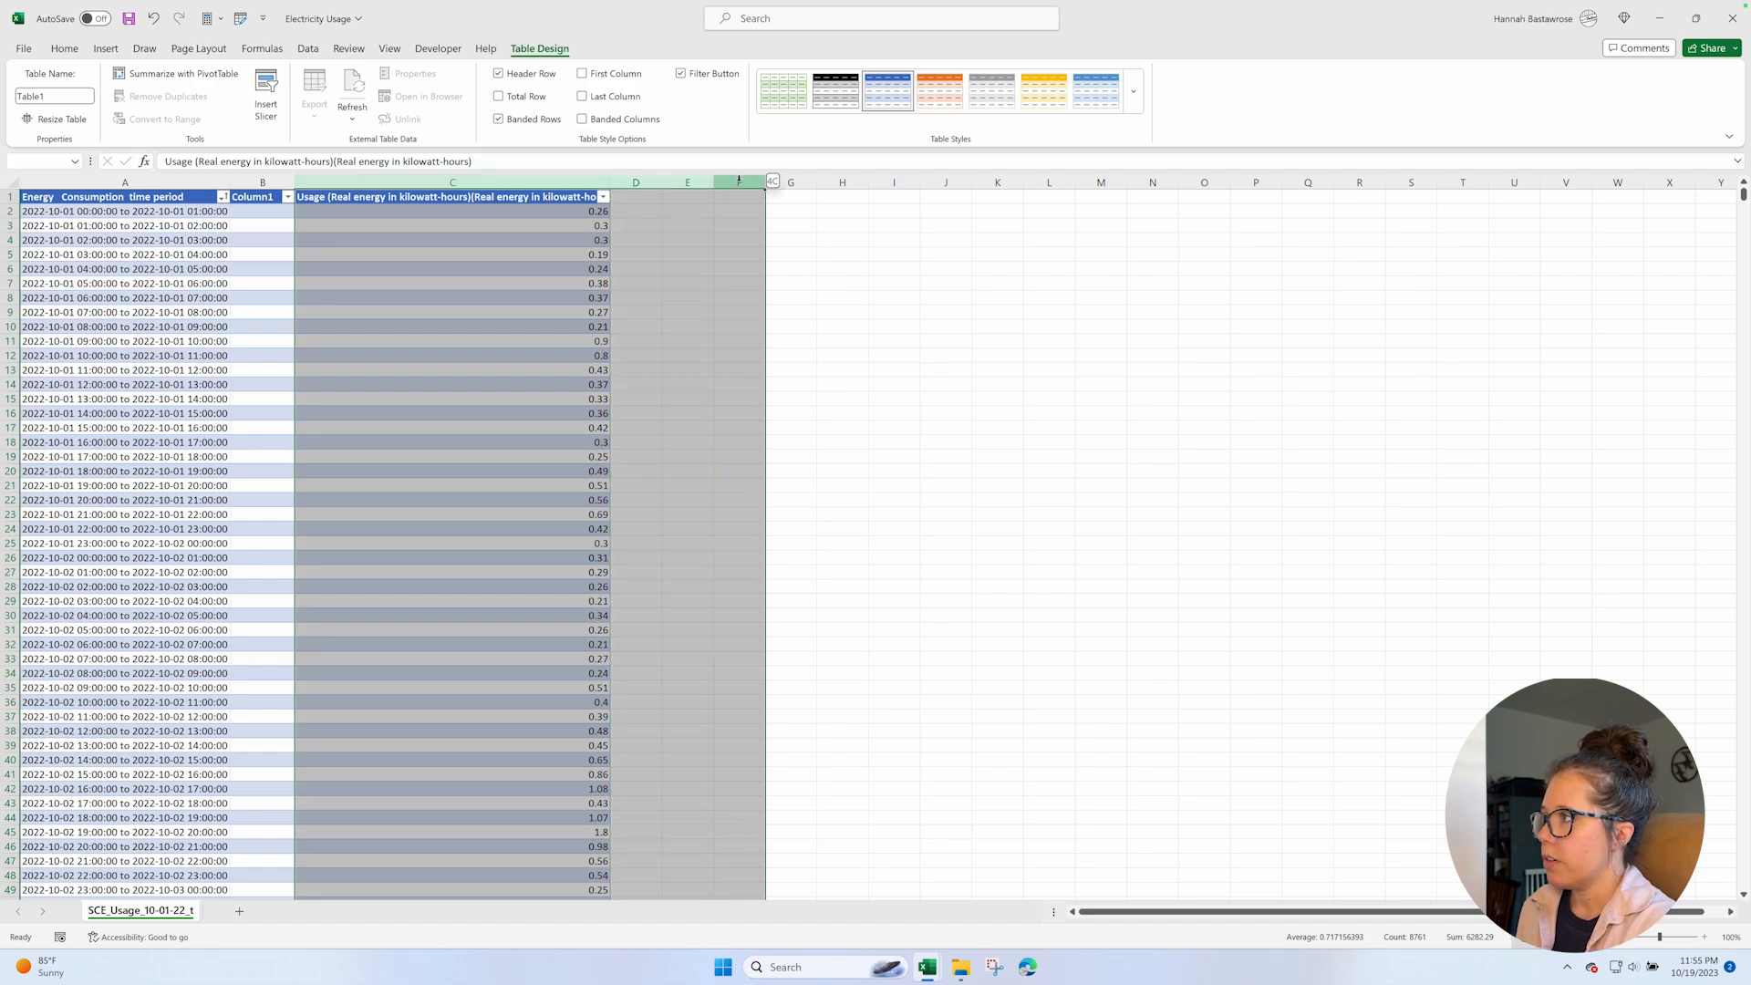
pyautogui.rightClick(477, 178)
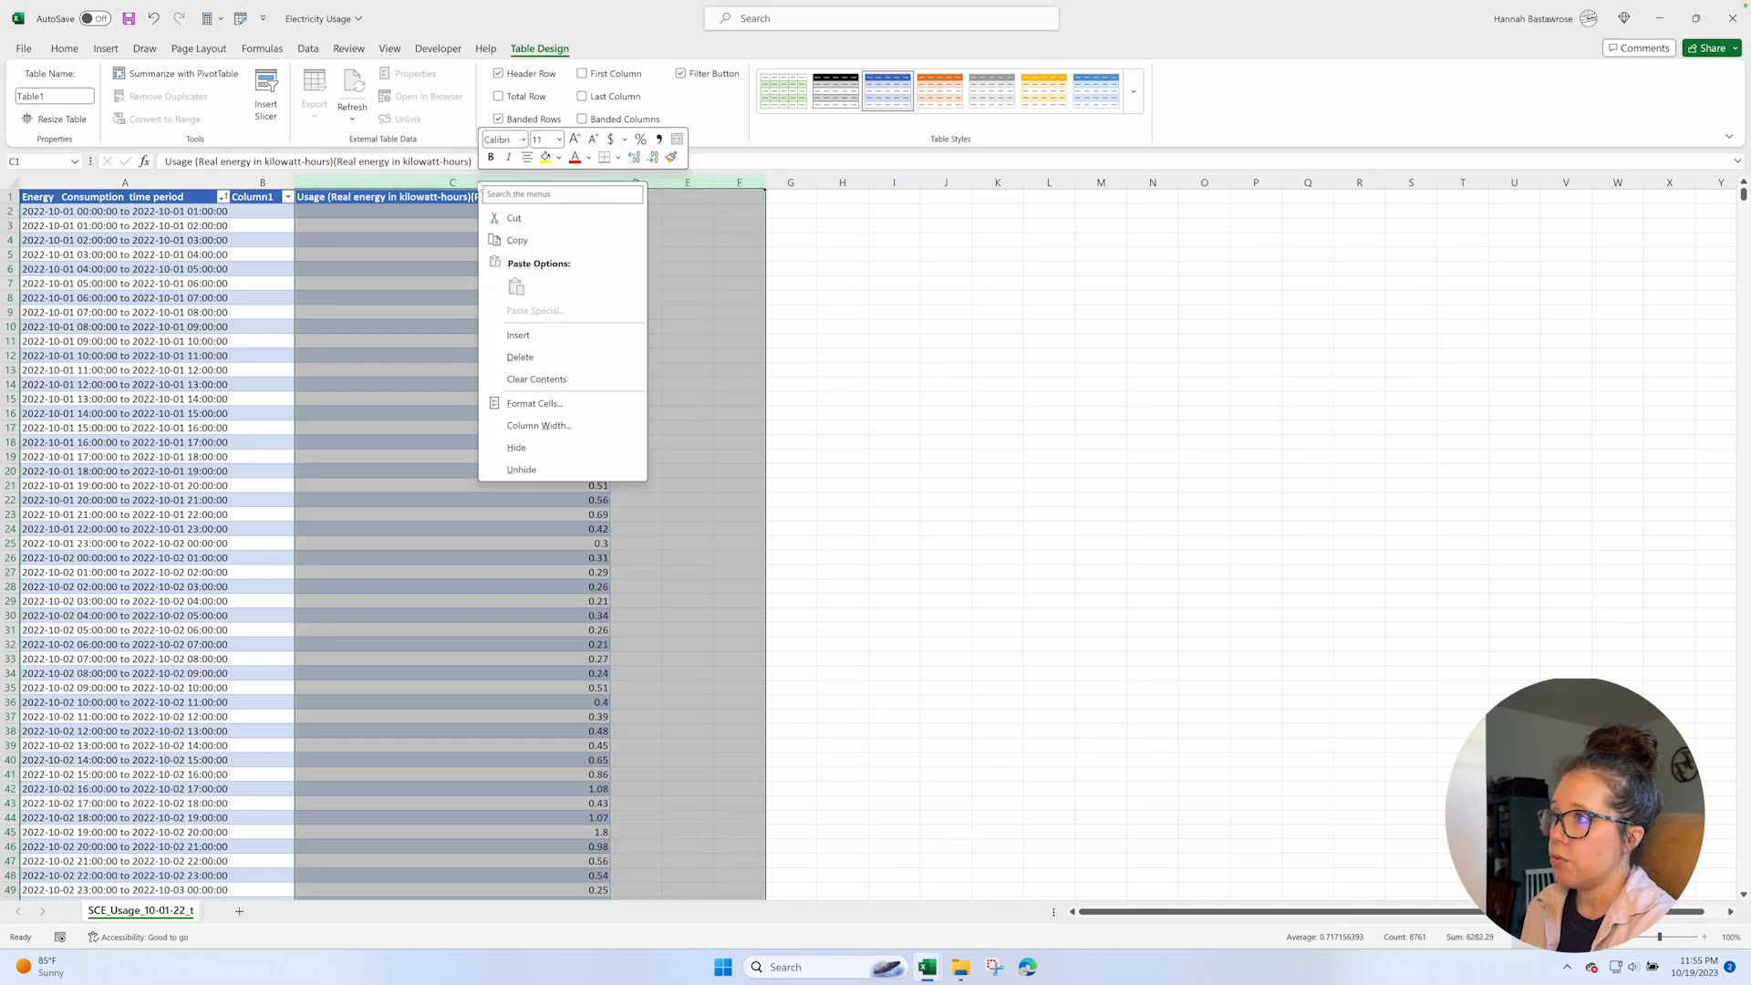
pyautogui.click(520, 336)
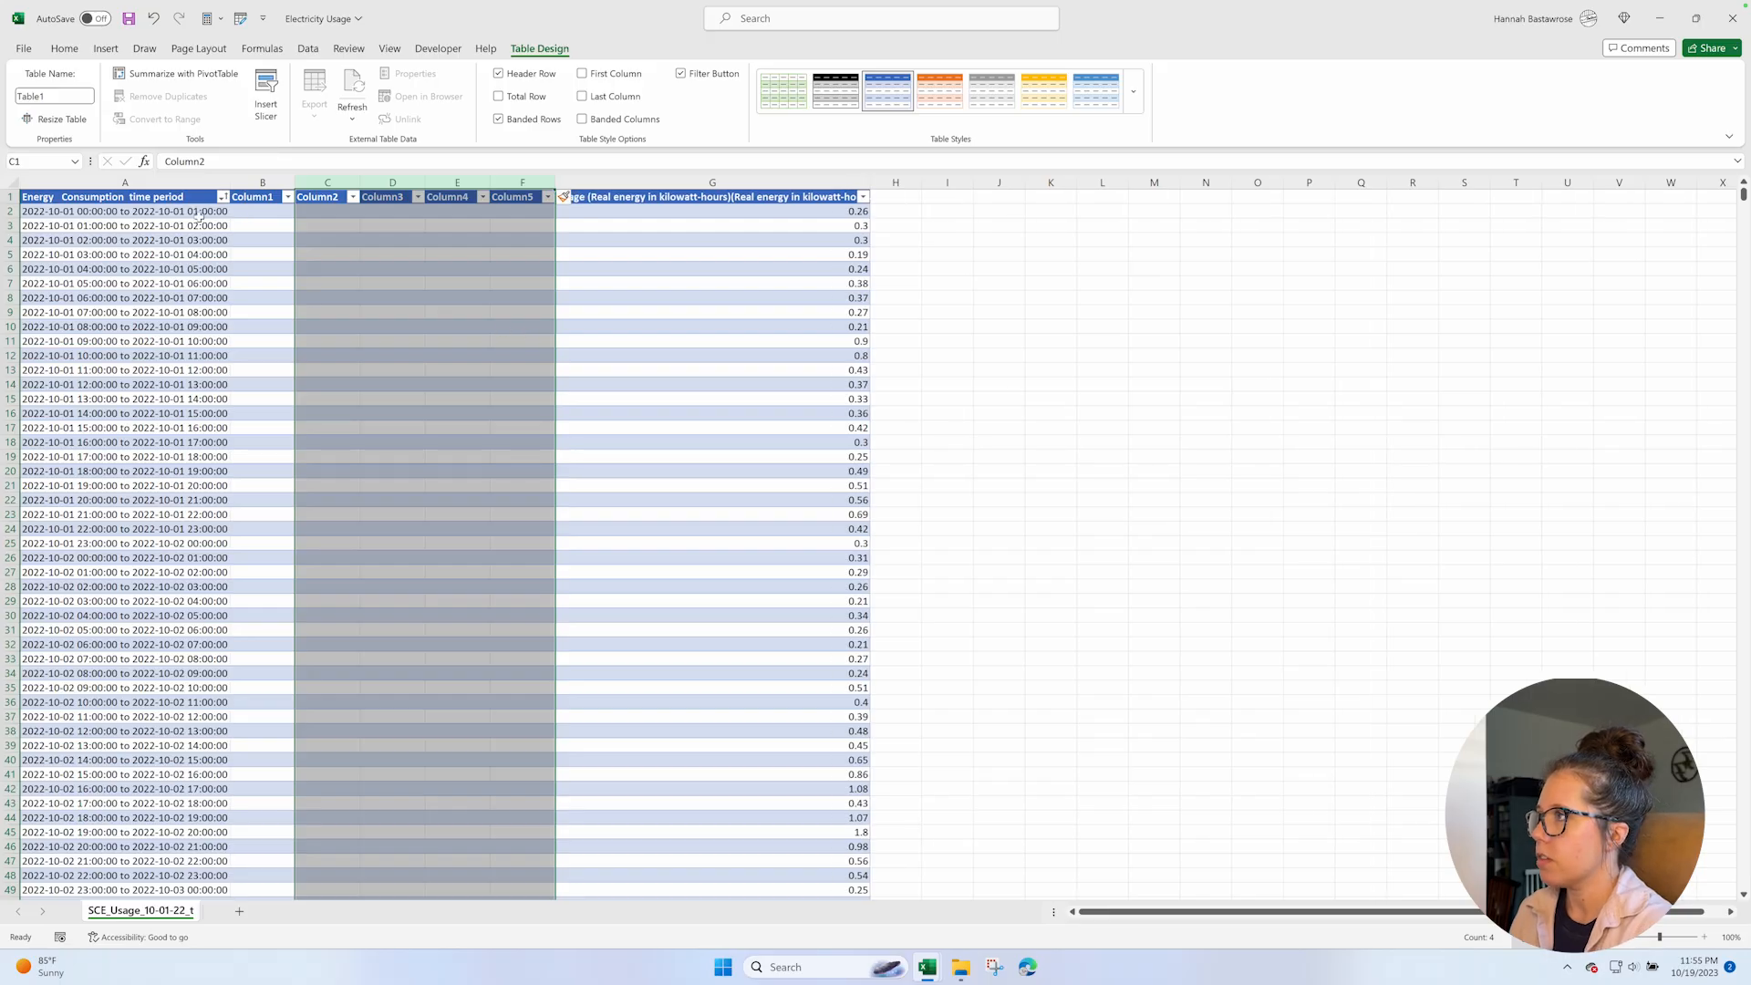
# Split the Energy Consumption time period column with Text to Columns, delimited by space only, replacing the existing data.
pyautogui.click(150, 183)
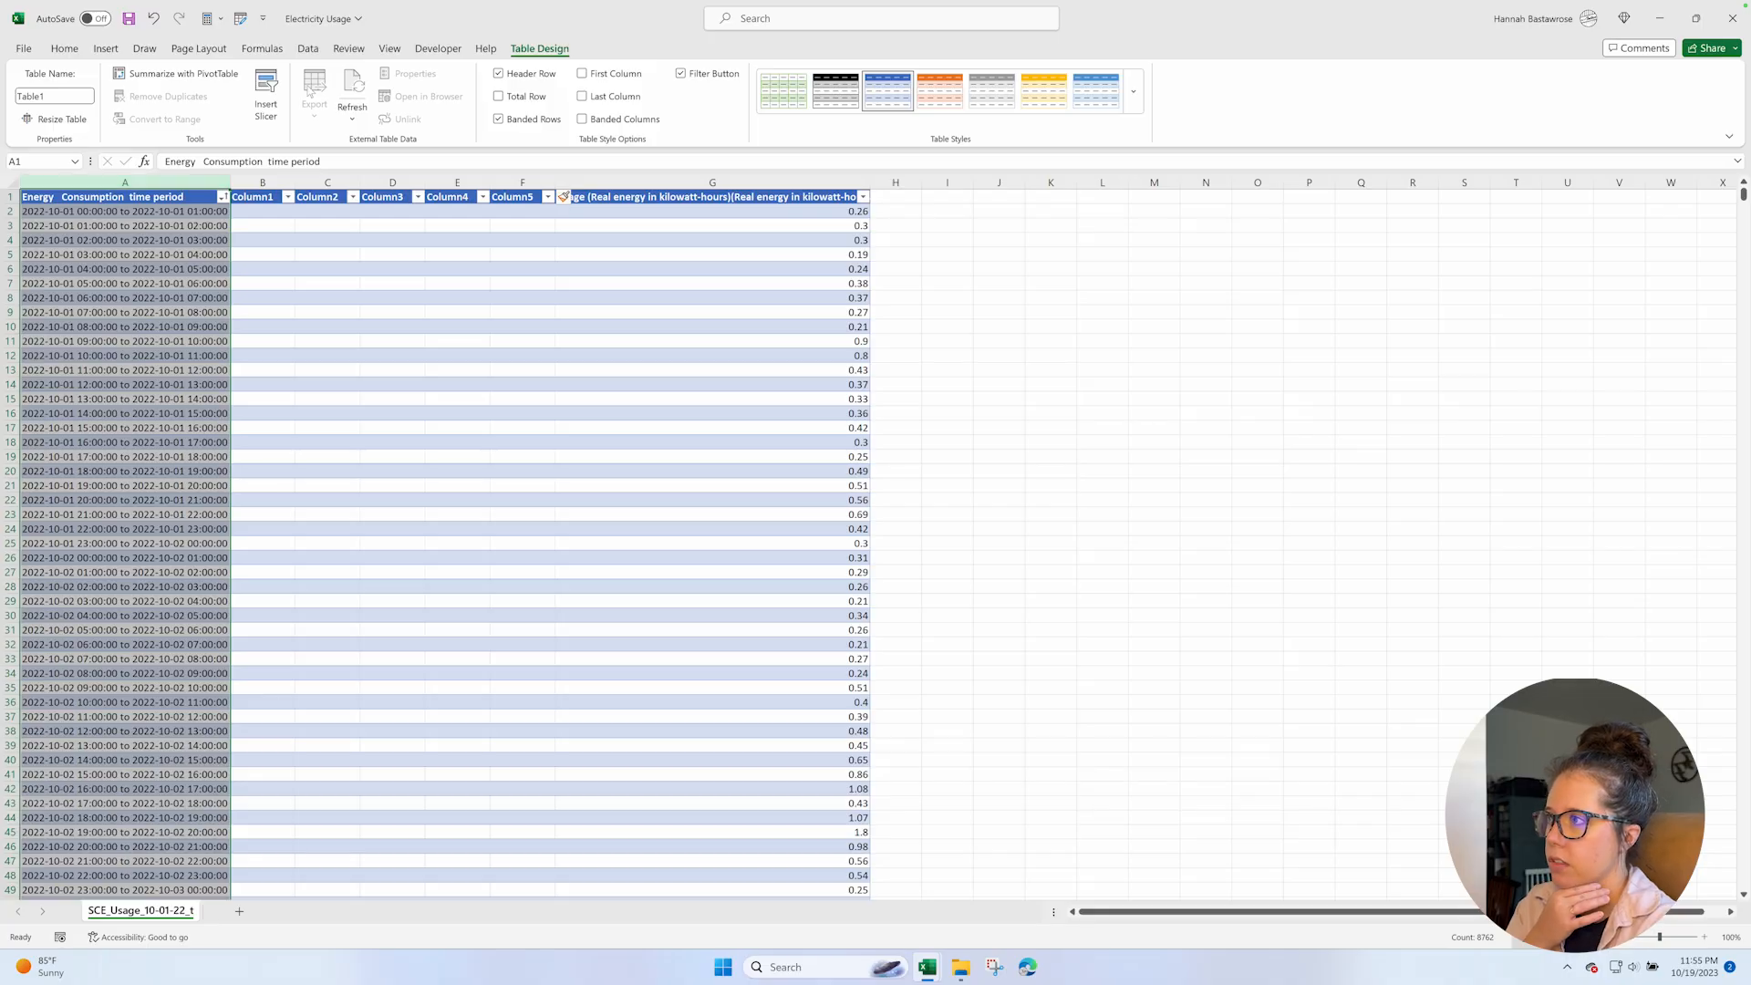
pyautogui.click(310, 50)
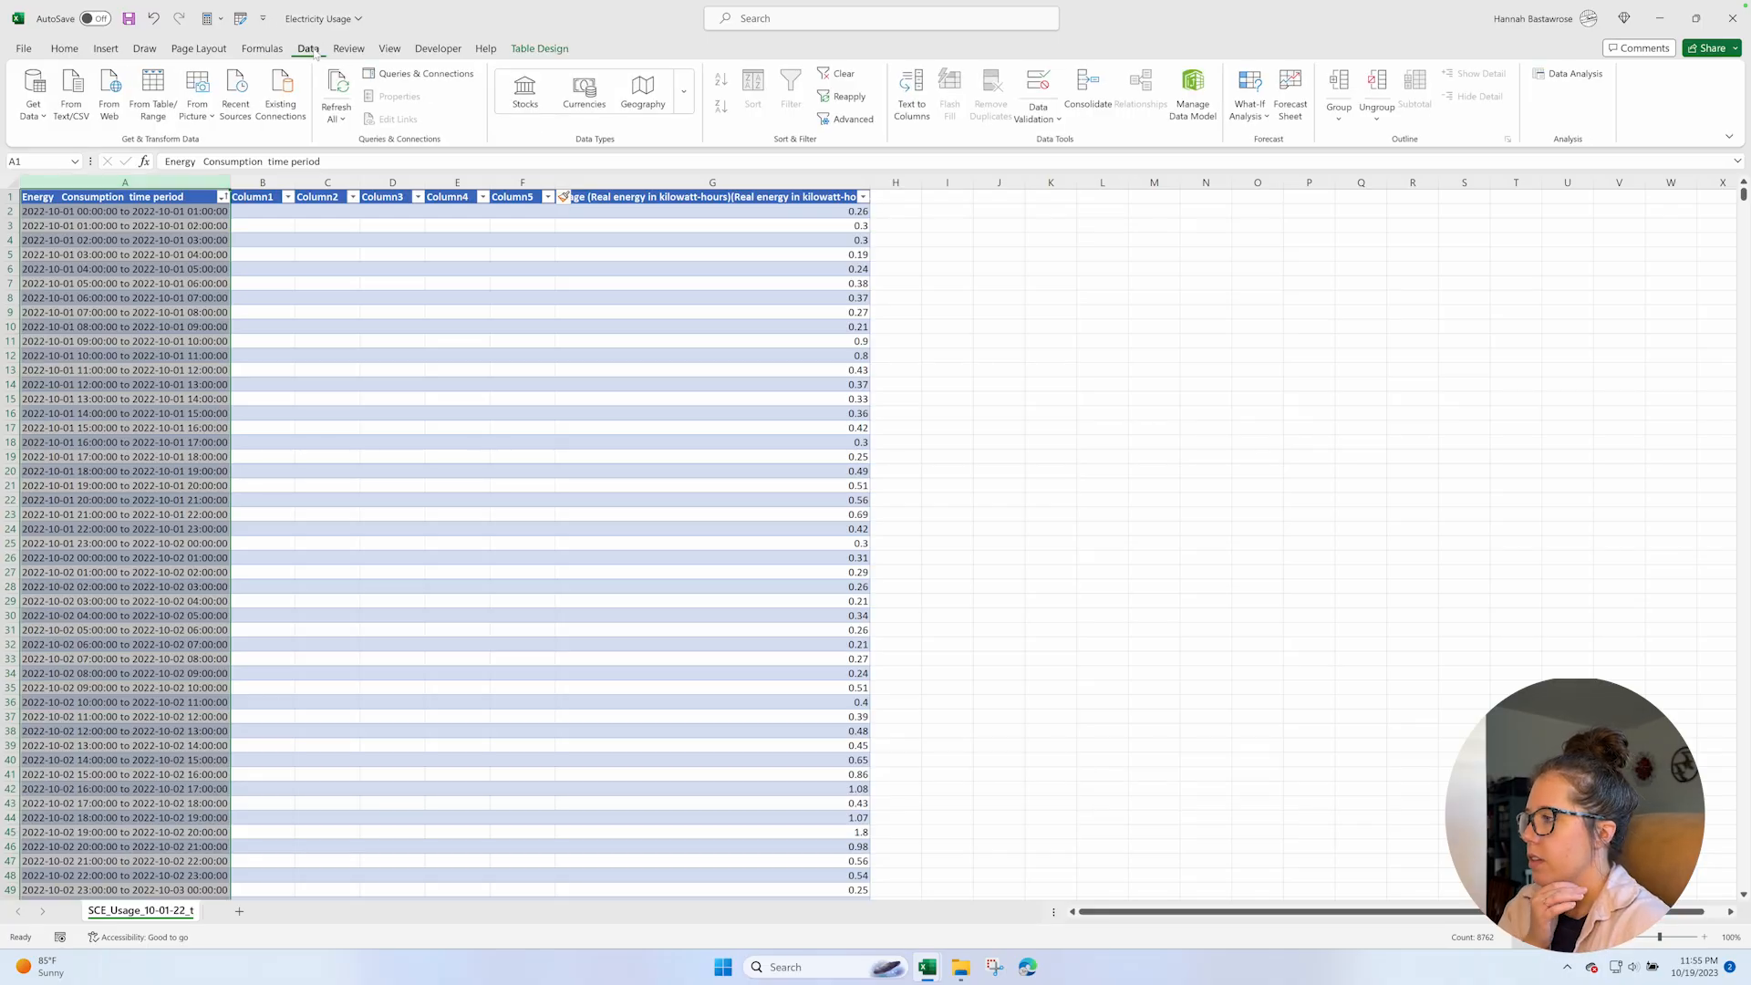
pyautogui.click(912, 109)
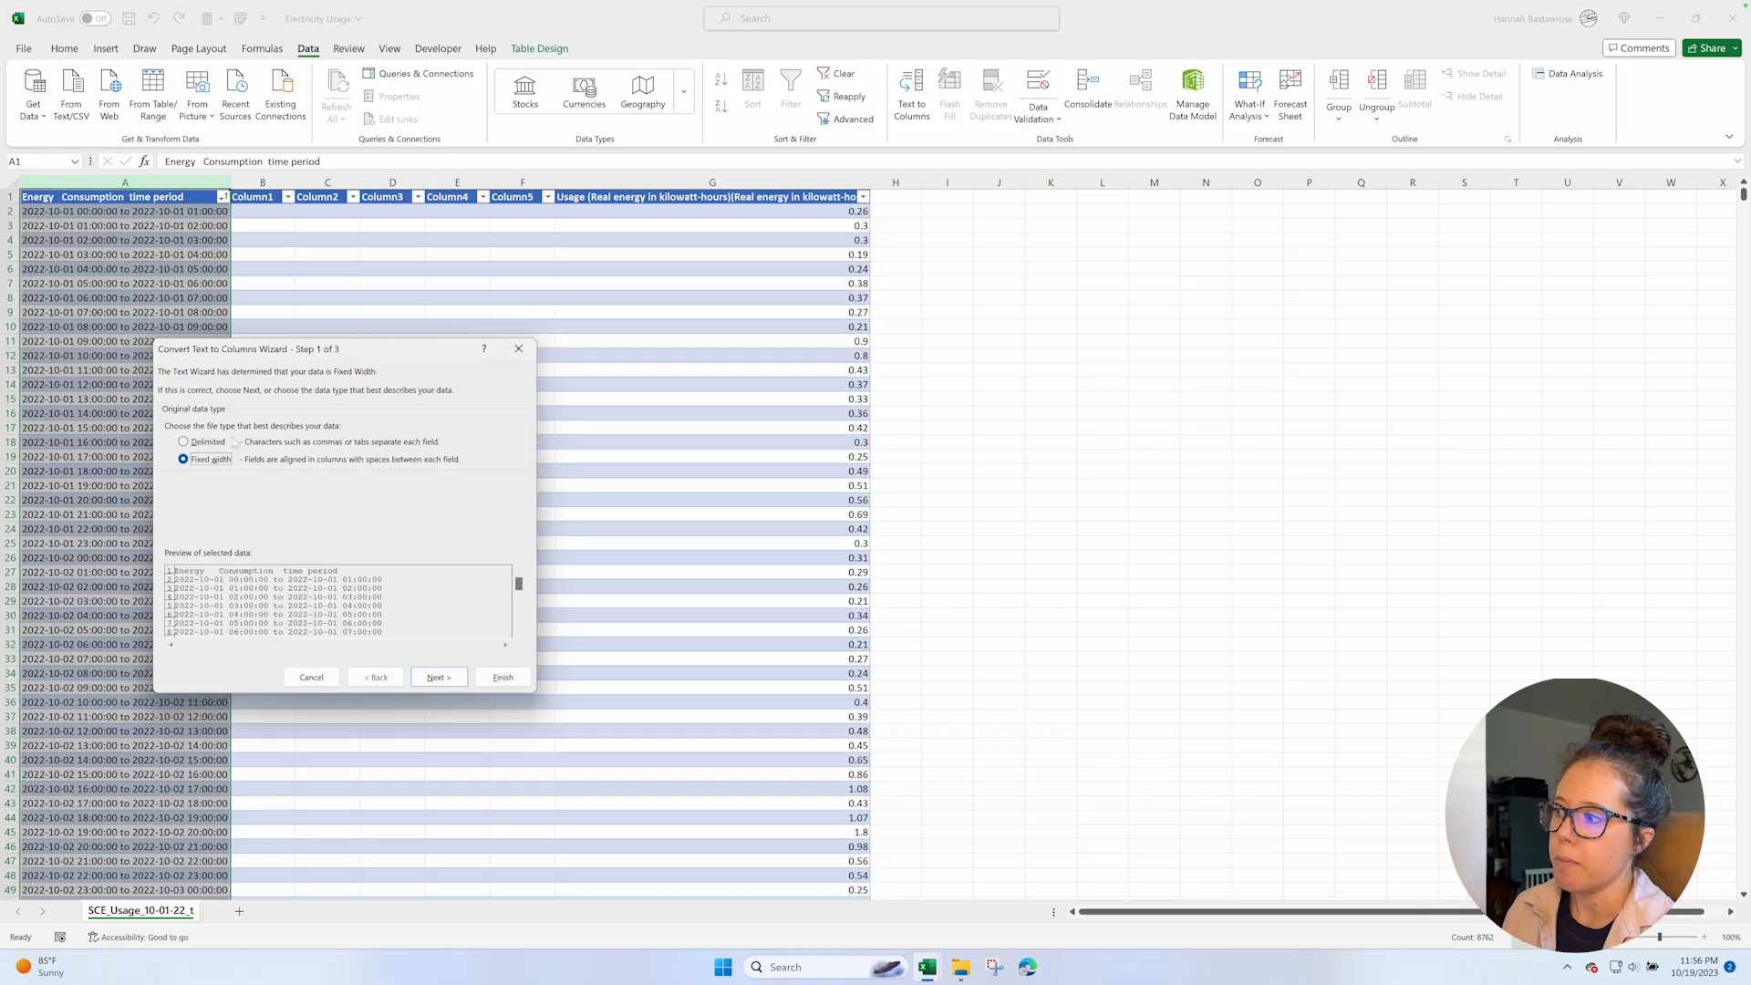
pyautogui.click(184, 442)
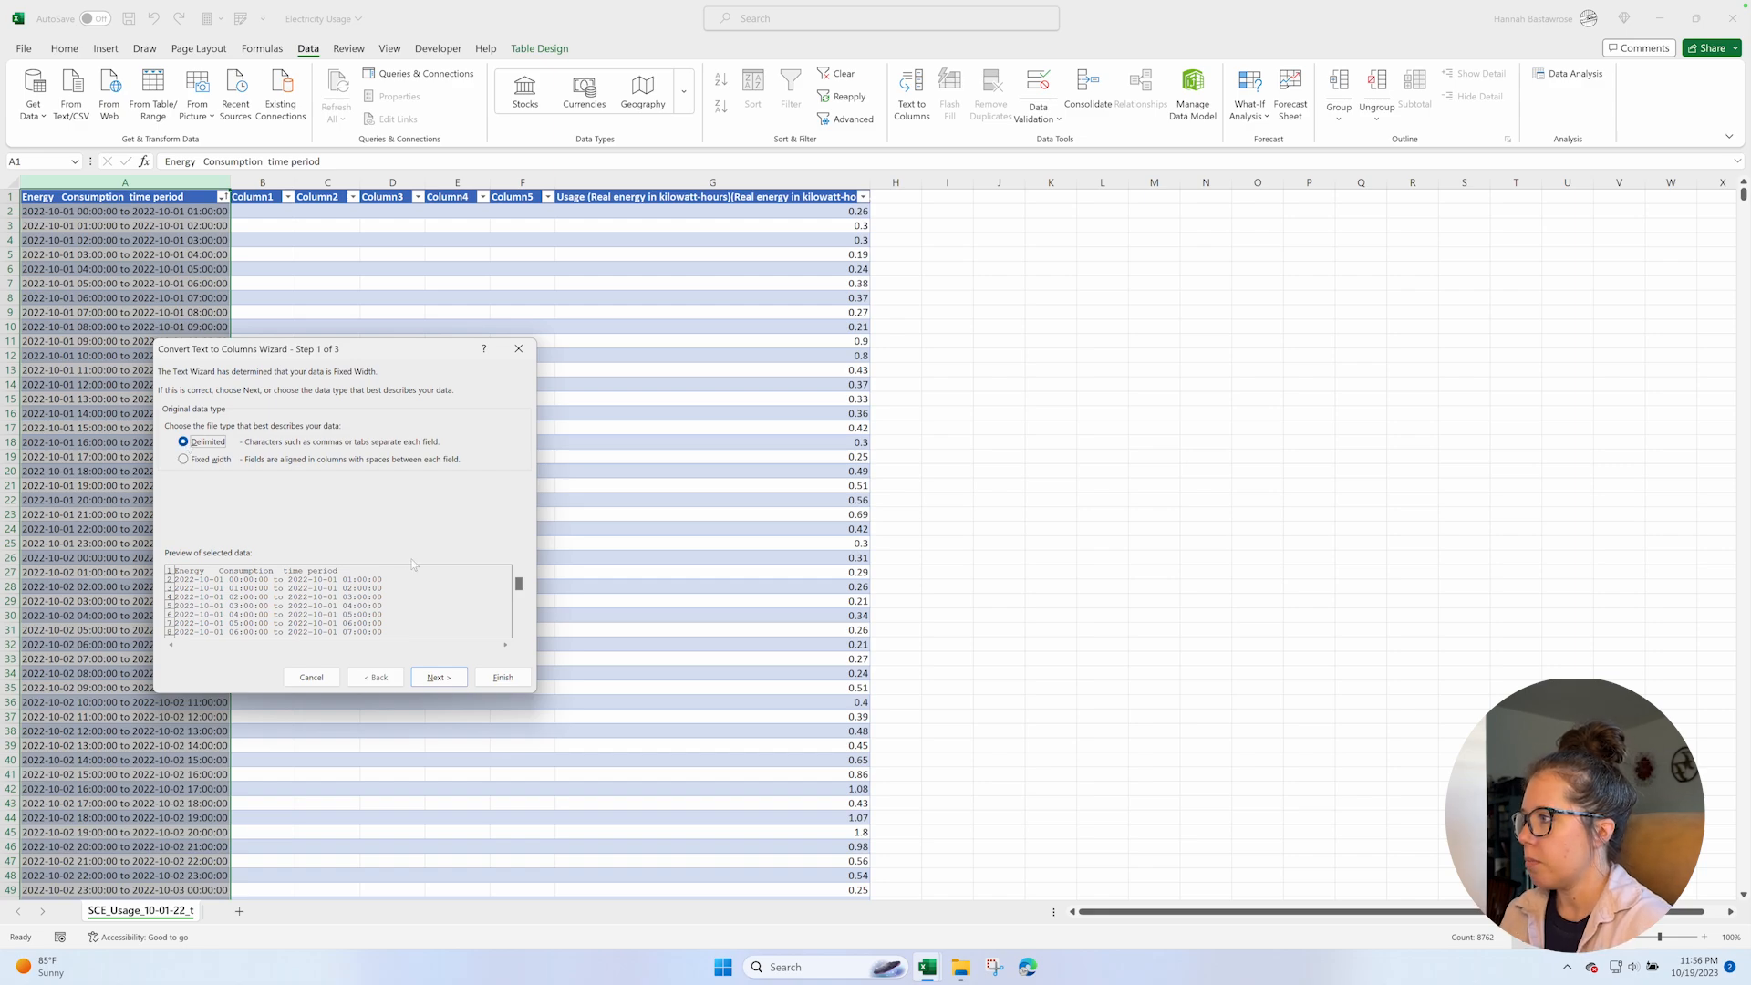
pyautogui.click(442, 680)
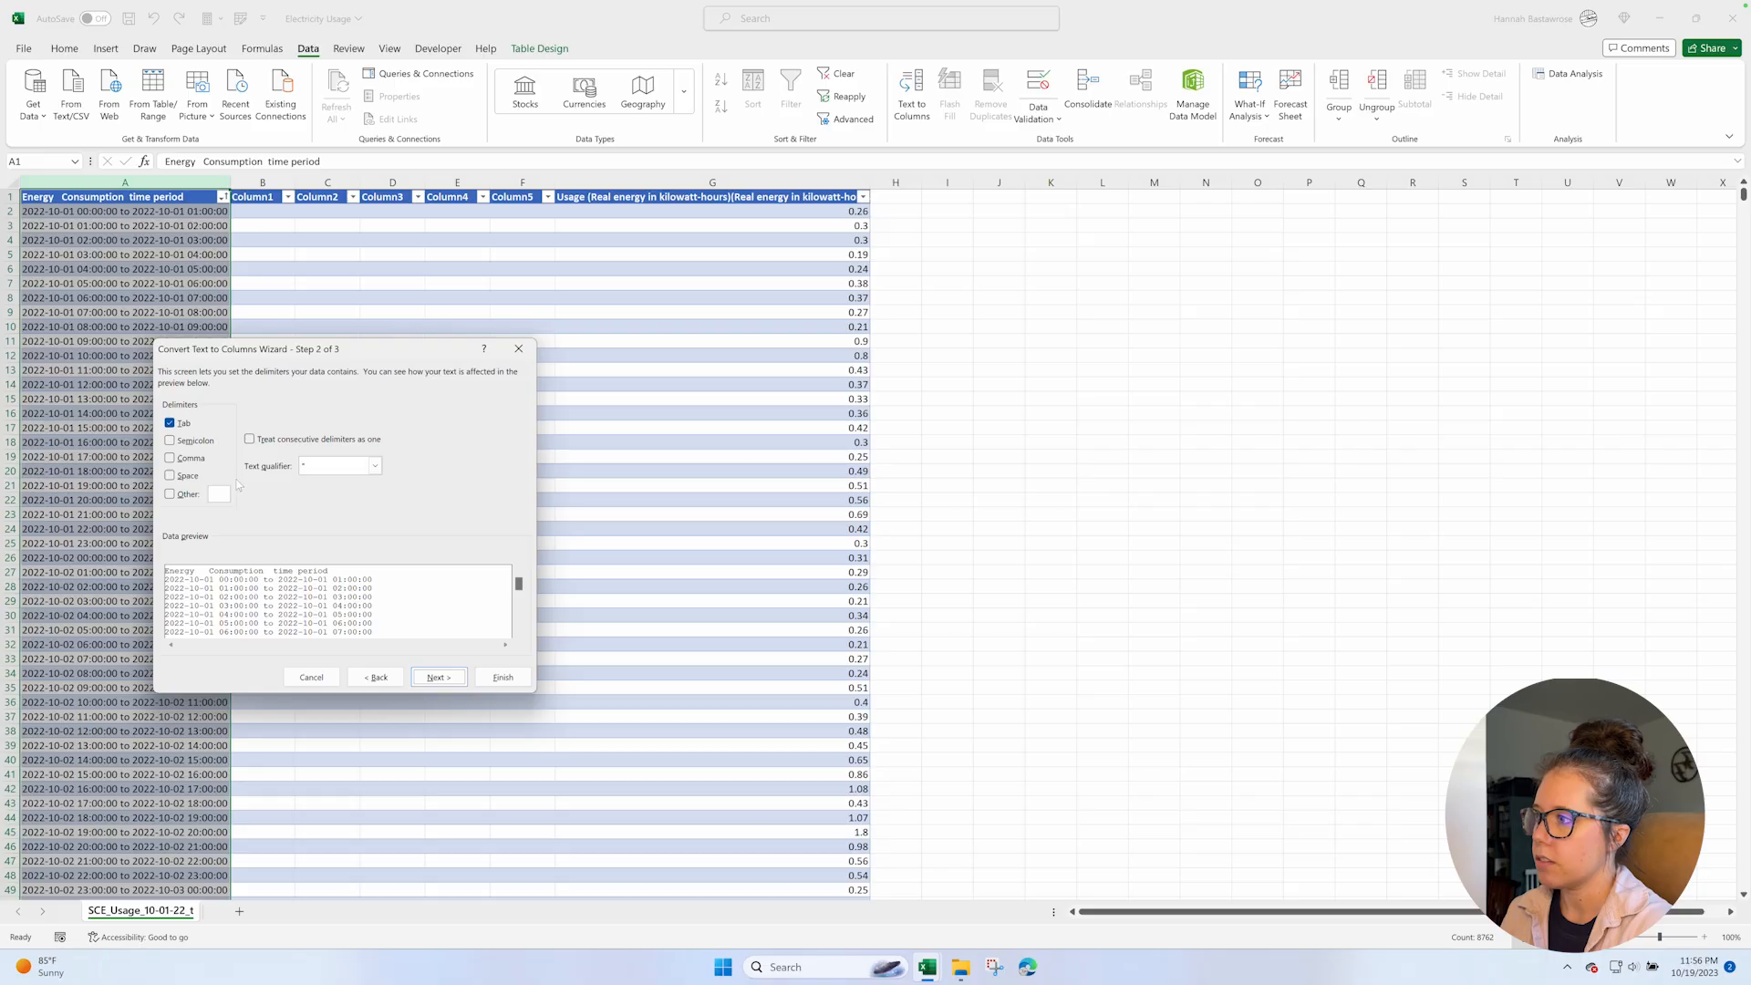
pyautogui.click(170, 424)
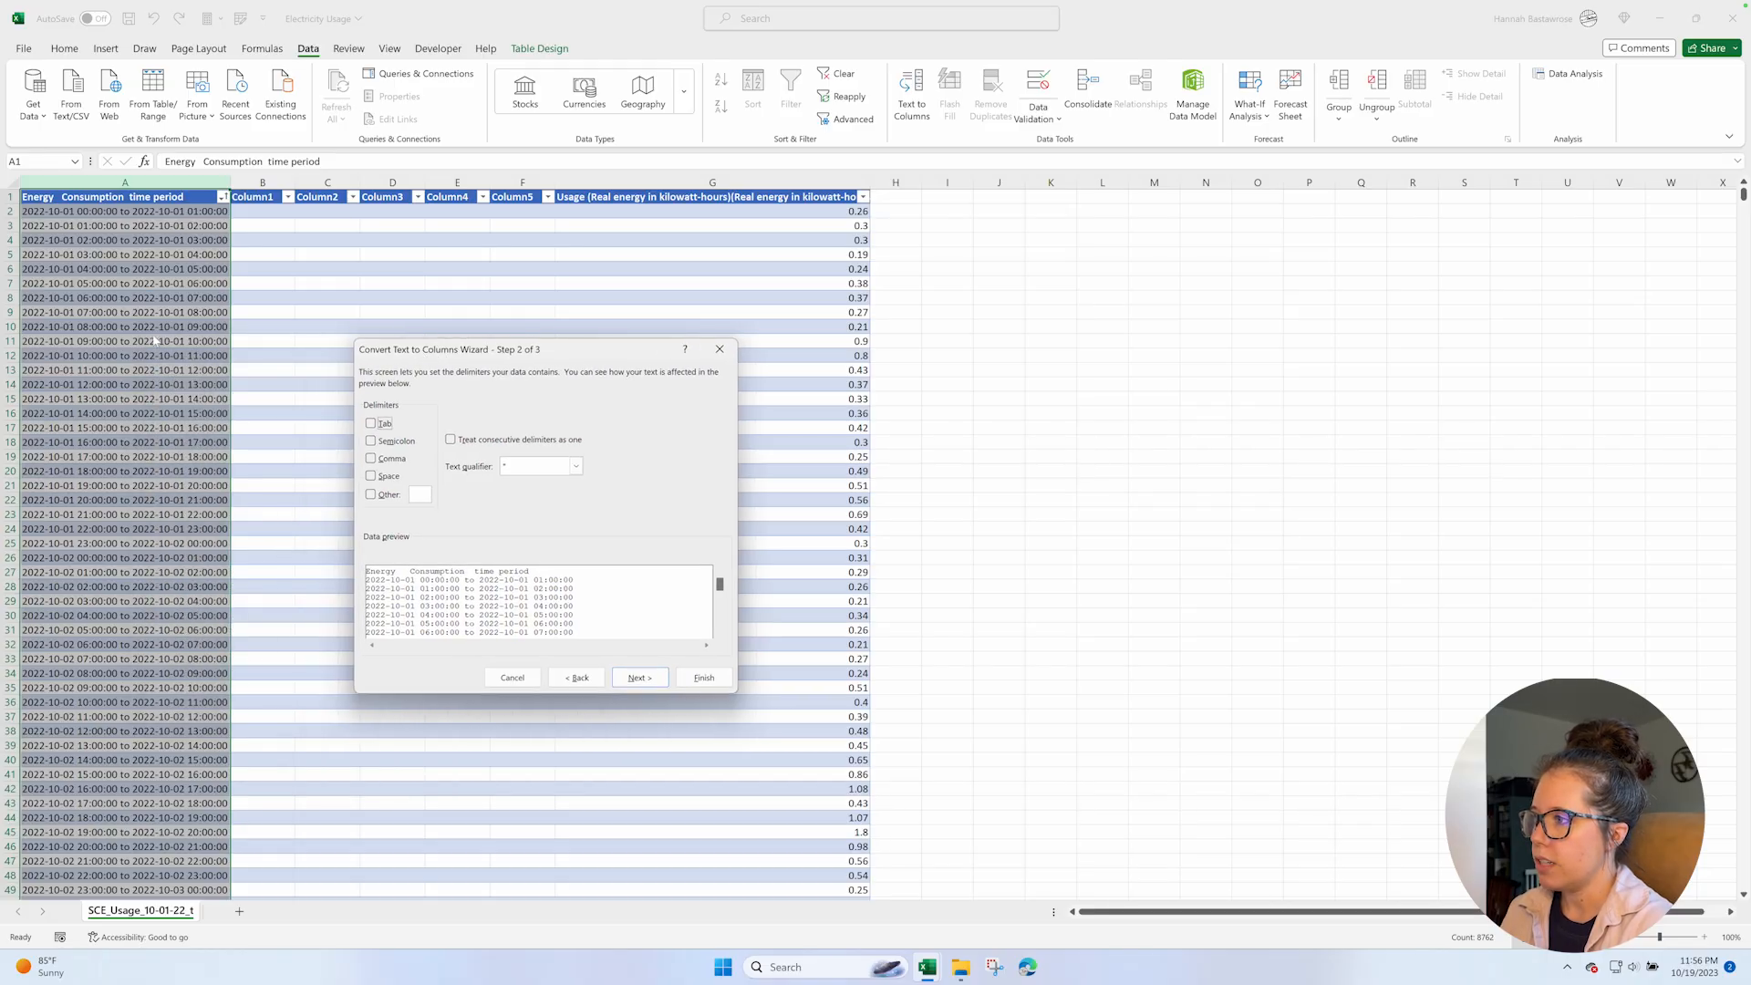
pyautogui.click(371, 476)
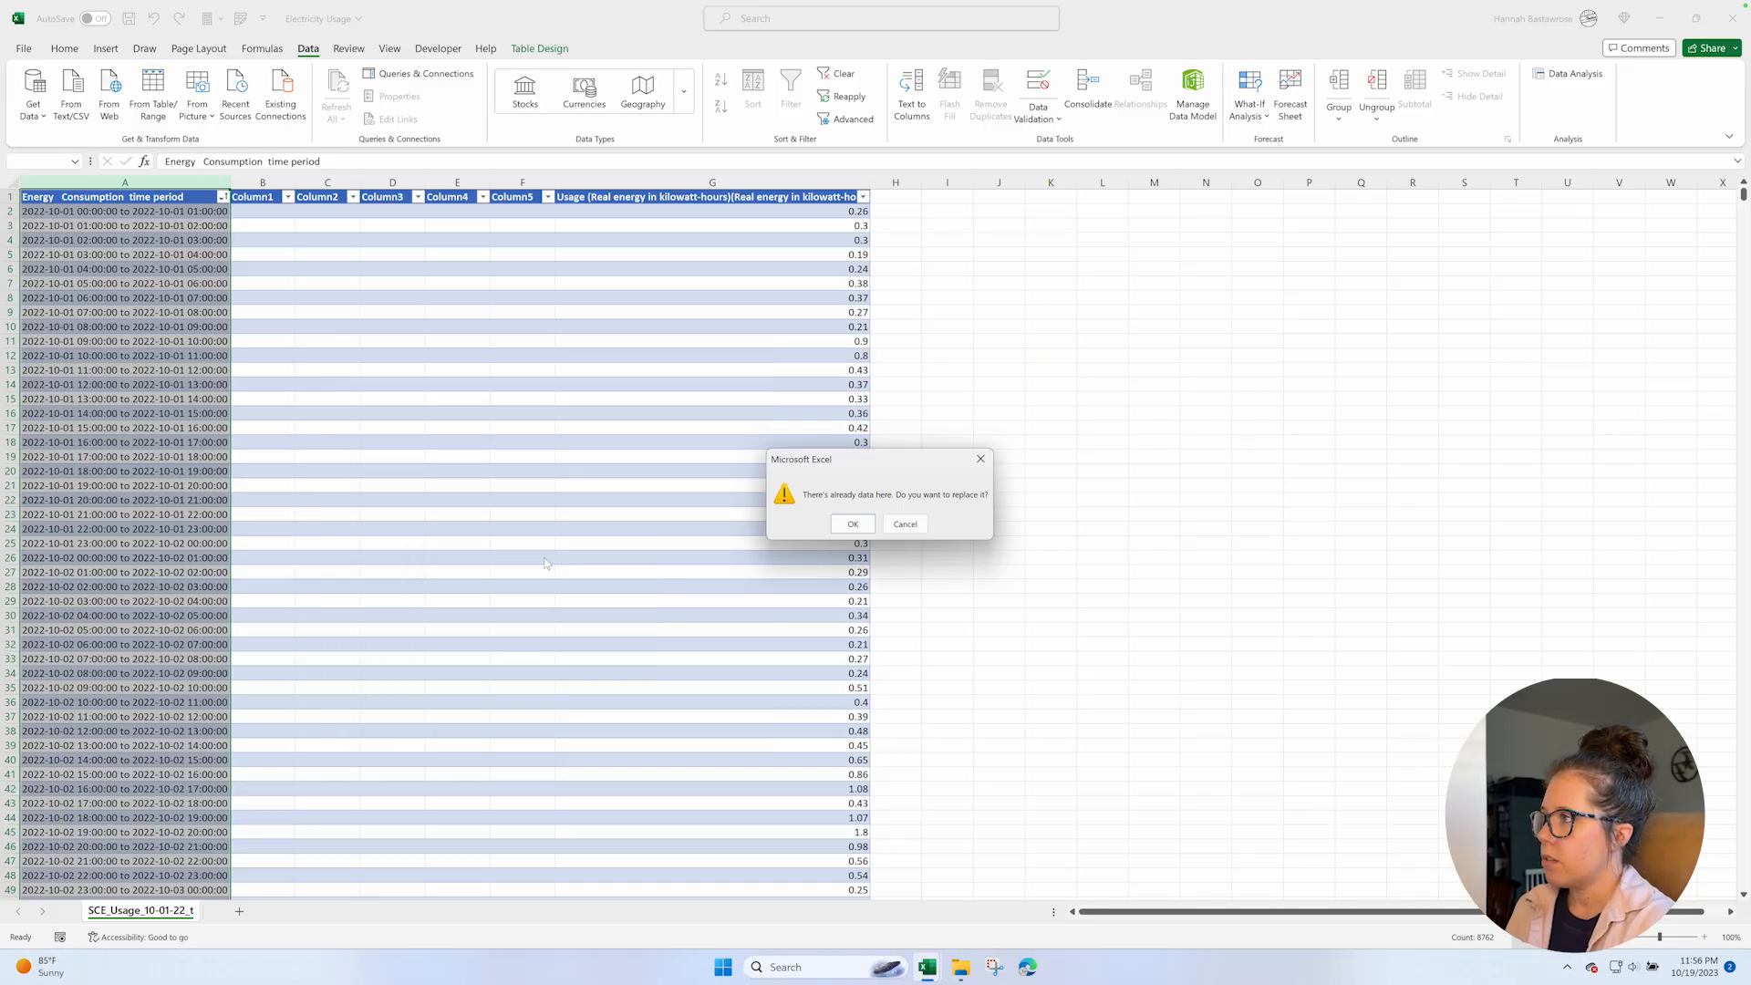
pyautogui.click(864, 518)
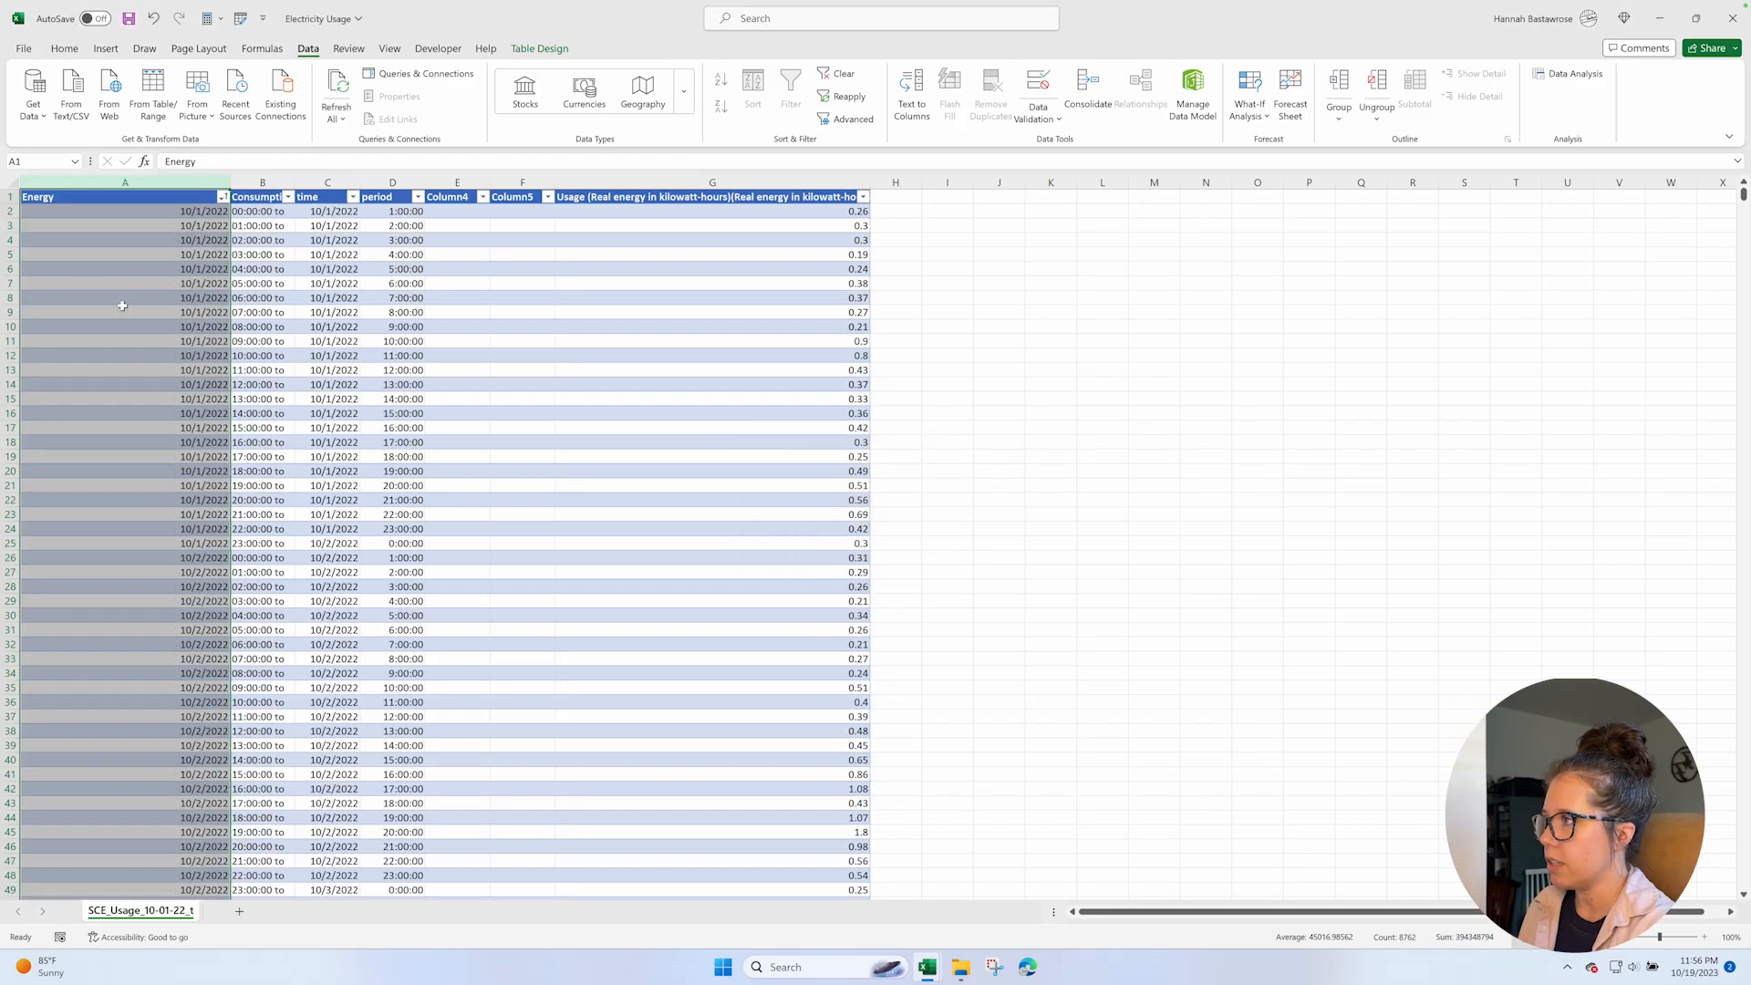
# Try to remove the trailing "to" from the start times in column B with Find and Replace.
pyautogui.click(264, 216)
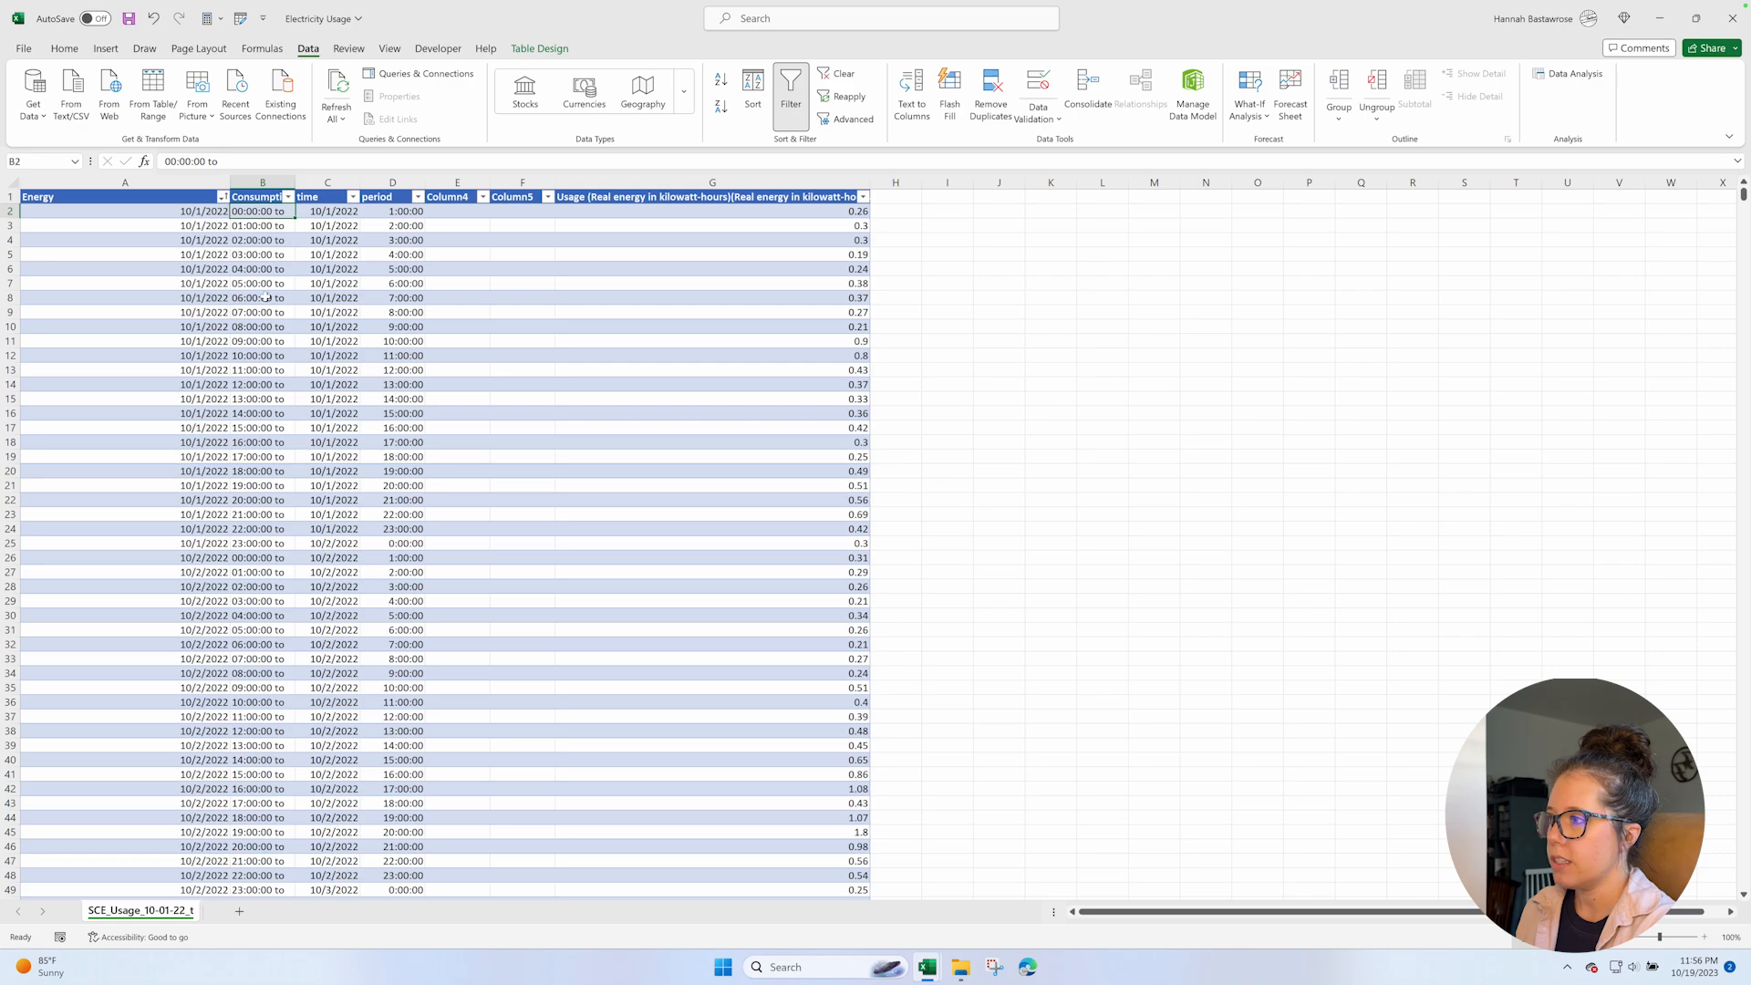
pyautogui.click(255, 182)
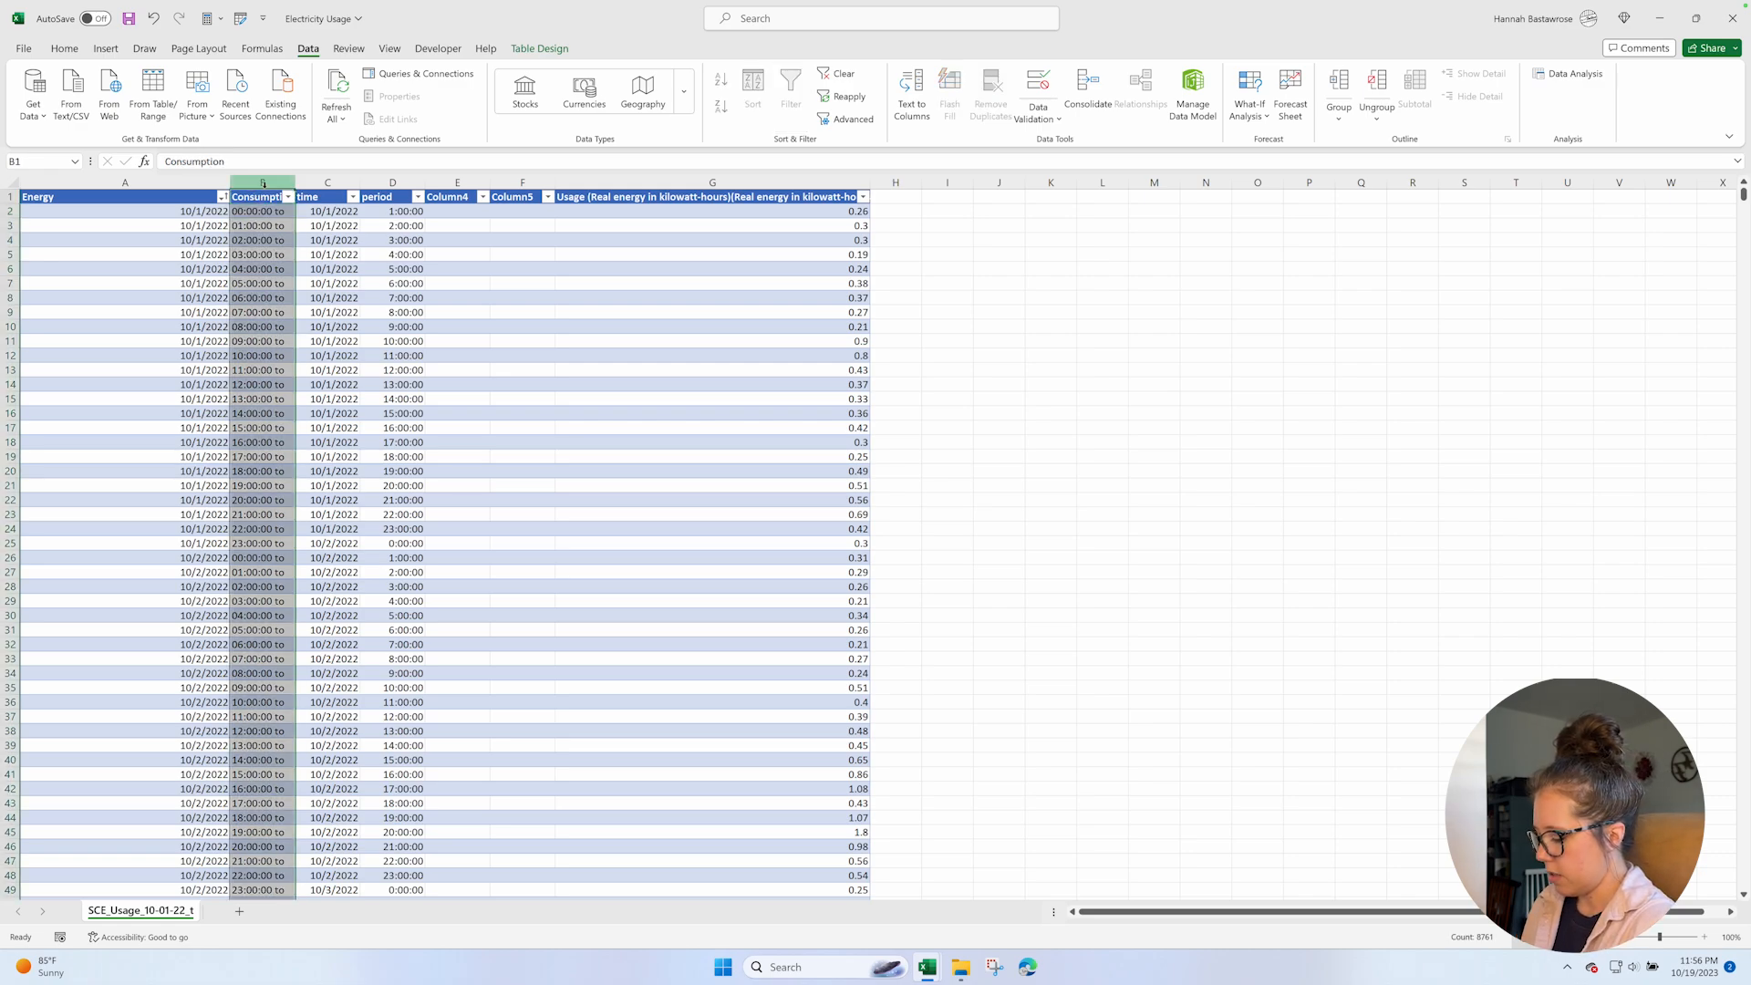
pyautogui.hotkey('ctrl', 'f')
pyautogui.click(452, 499)
pyautogui.moveTo(483, 474); pyautogui.dragTo(510, 357)
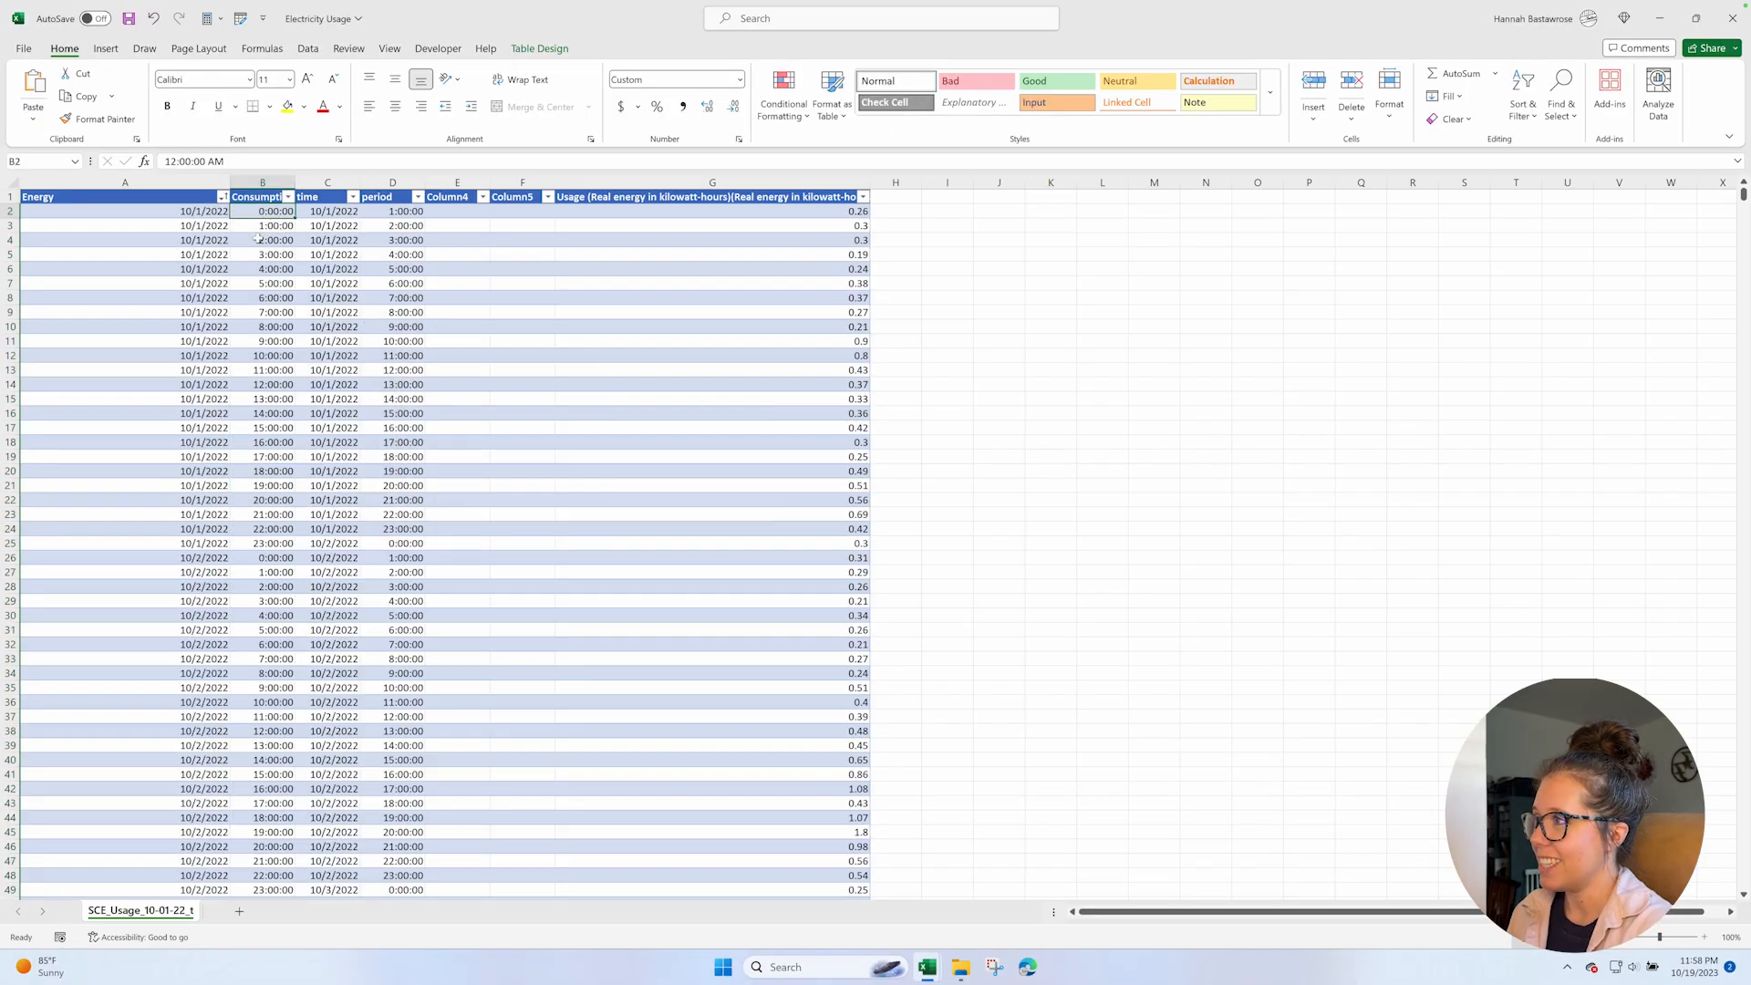
# Undo the text removal in column B, try filling the value of B2 down the column, and undo that fill.
pyautogui.hotkey('ctrl', 'z')
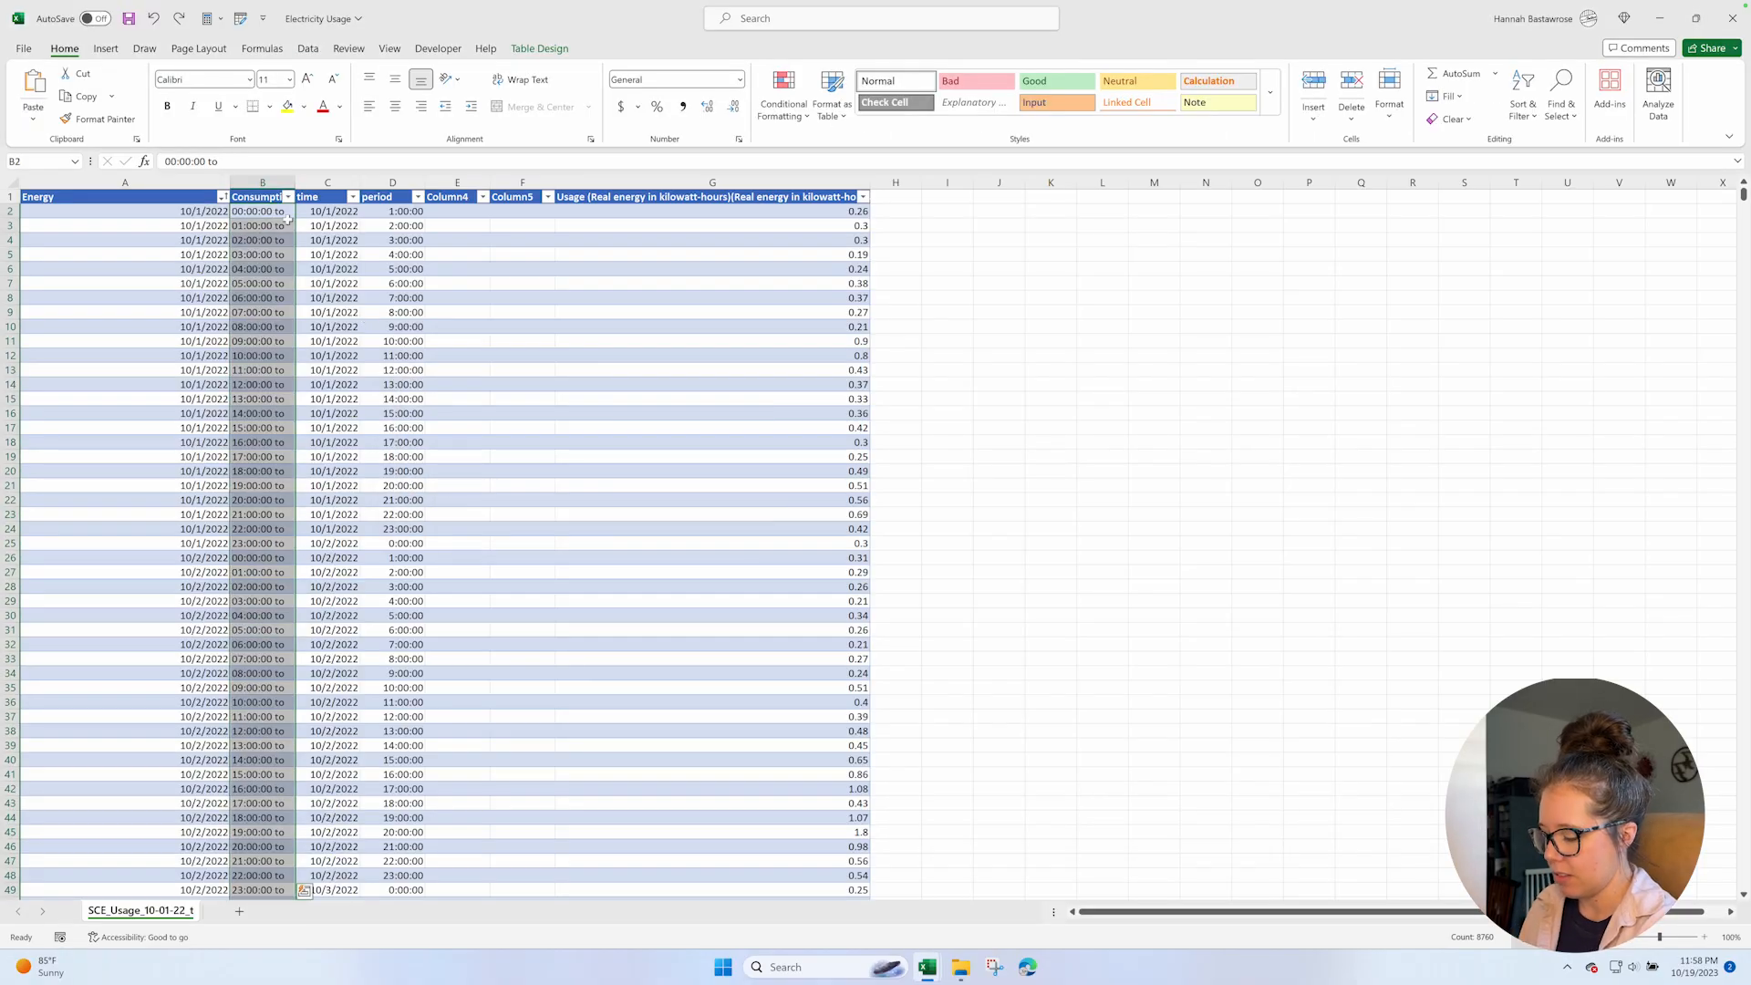
pyautogui.hotkey('ctrl', 'd')
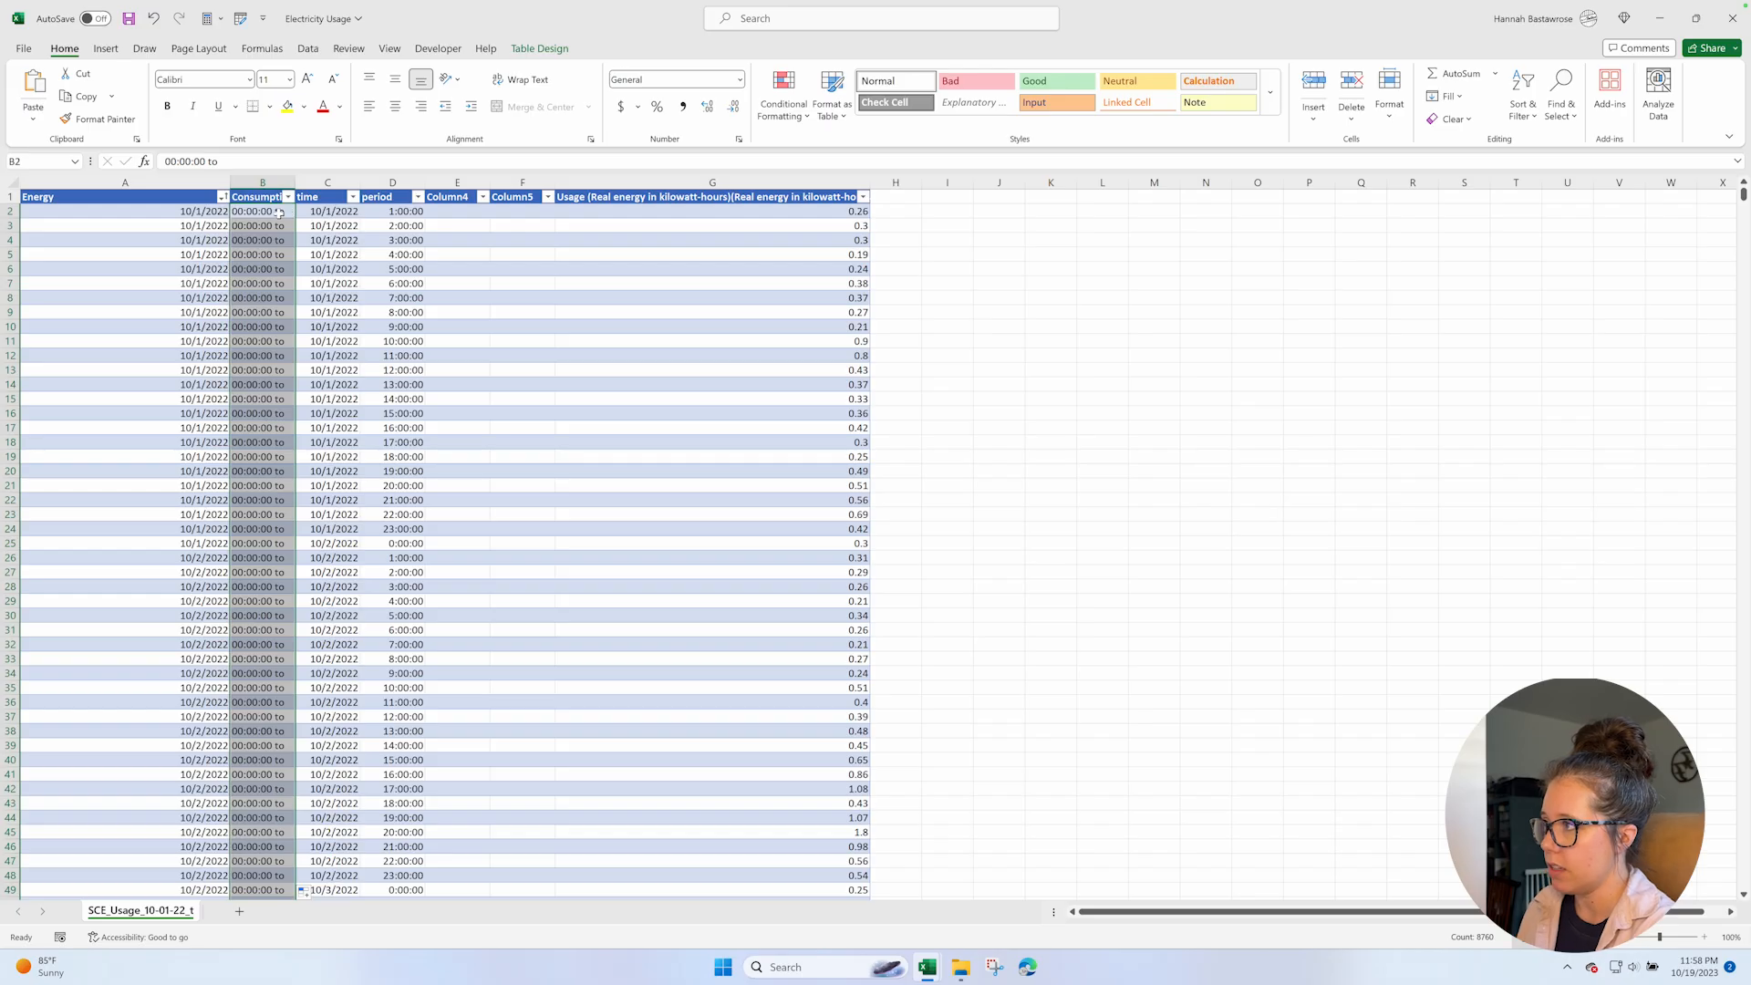
pyautogui.hotkey('ctrl', 'z')
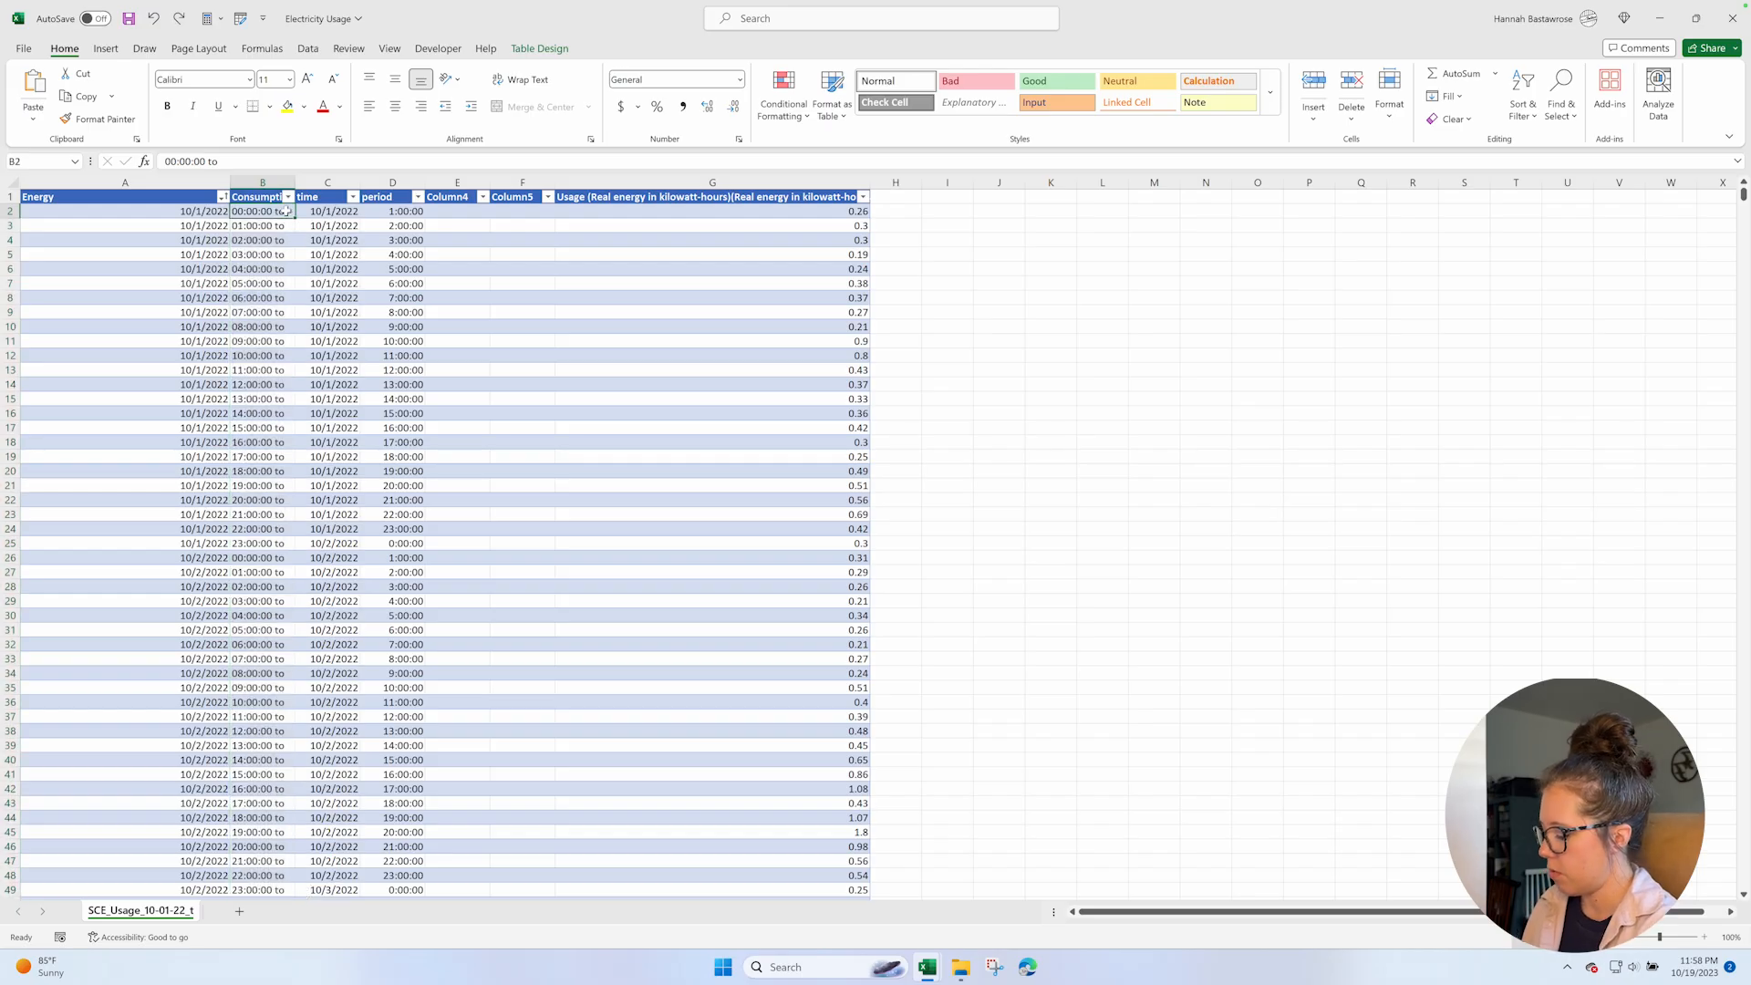
# Replace every "to" in the sheet with nothing so column B holds plain start times.
pyautogui.doubleClick(285, 210)
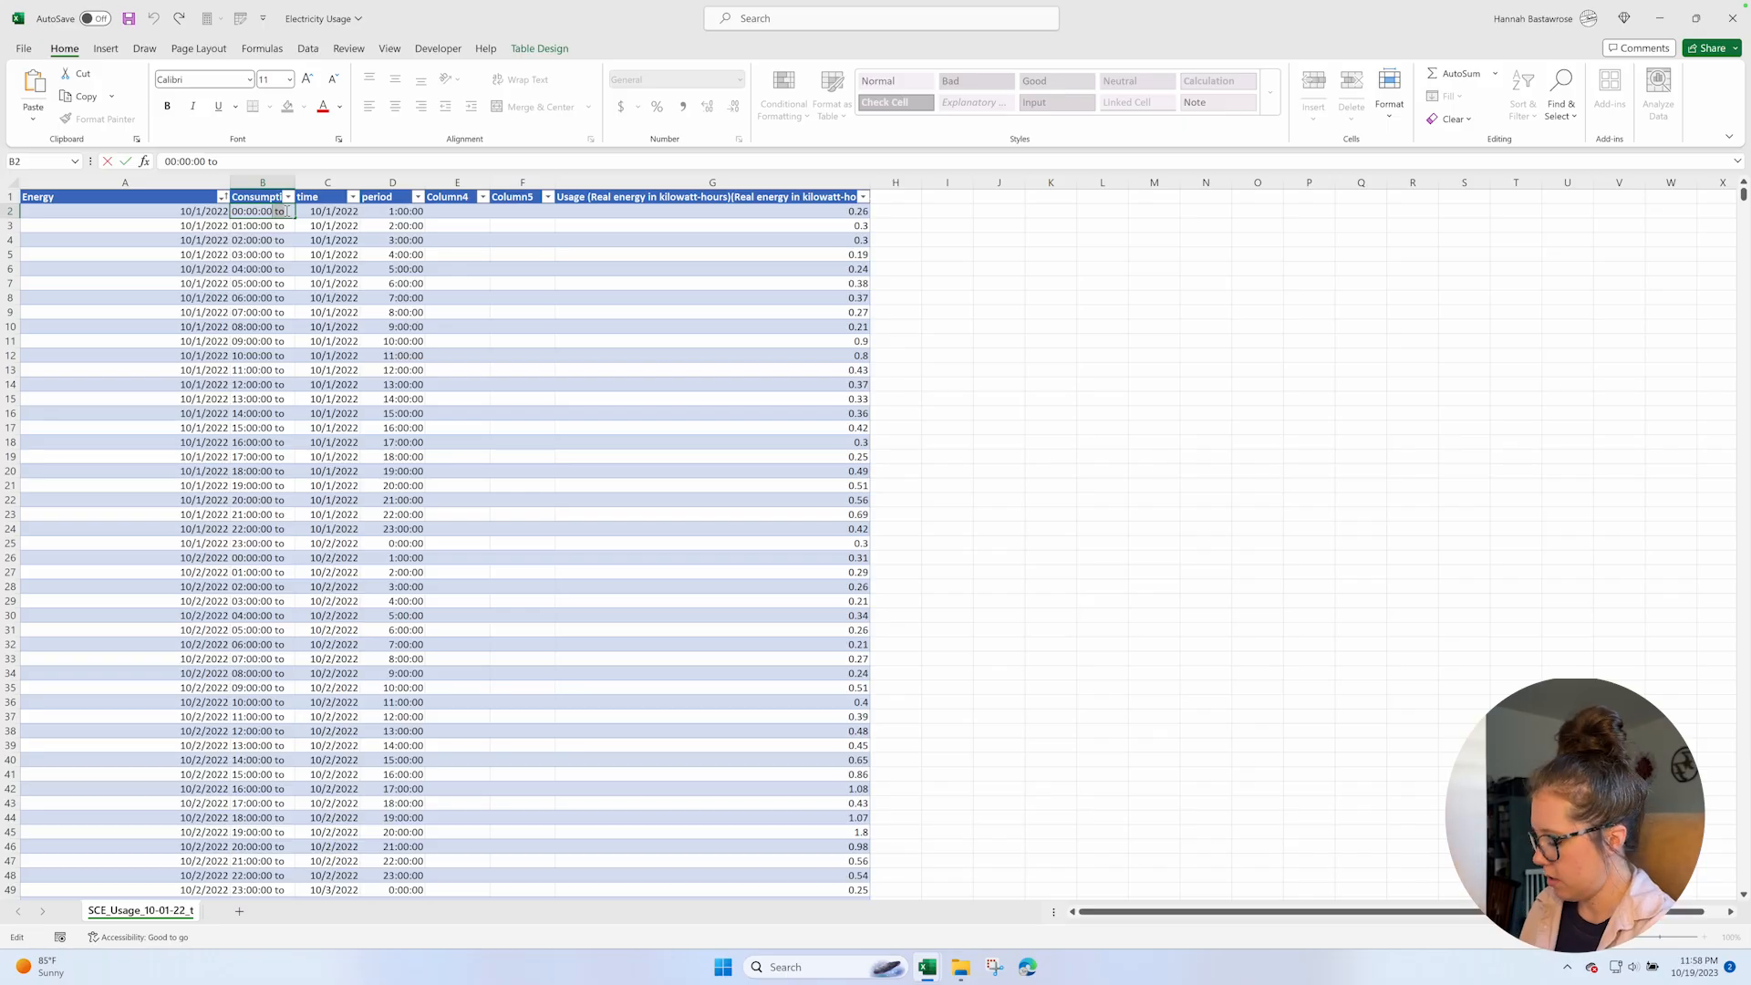
pyautogui.press('Escape')
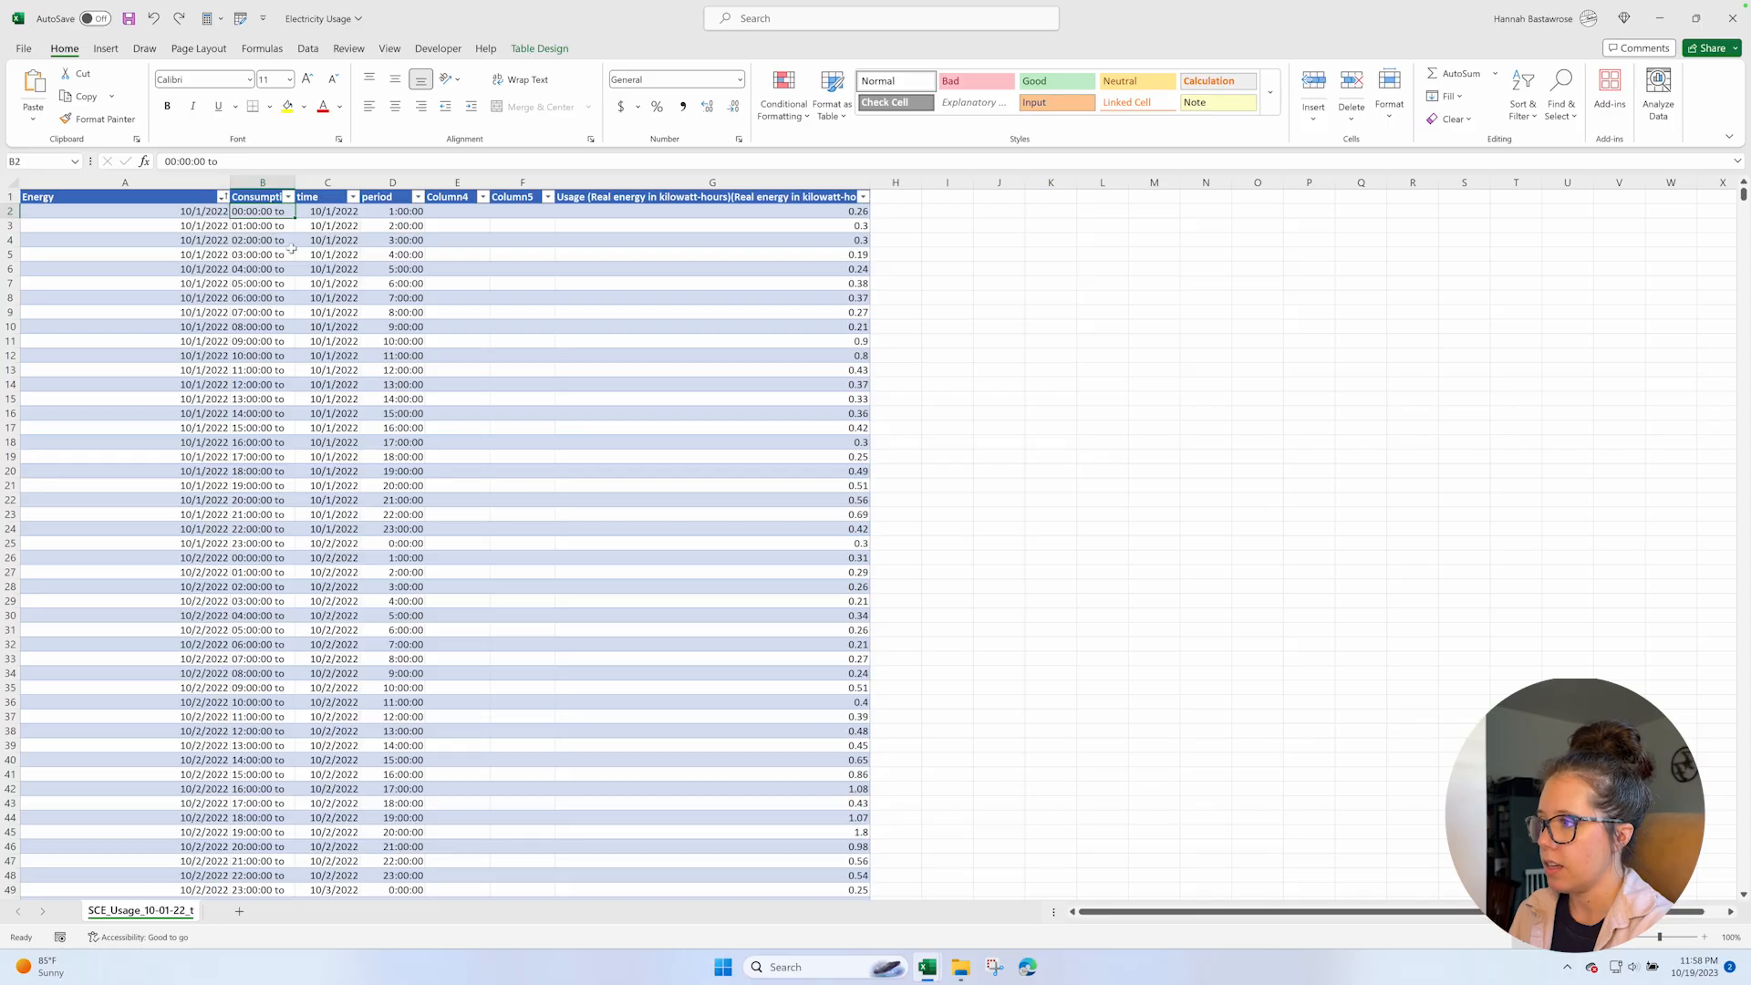
pyautogui.hotkey('ctrl', 'f')
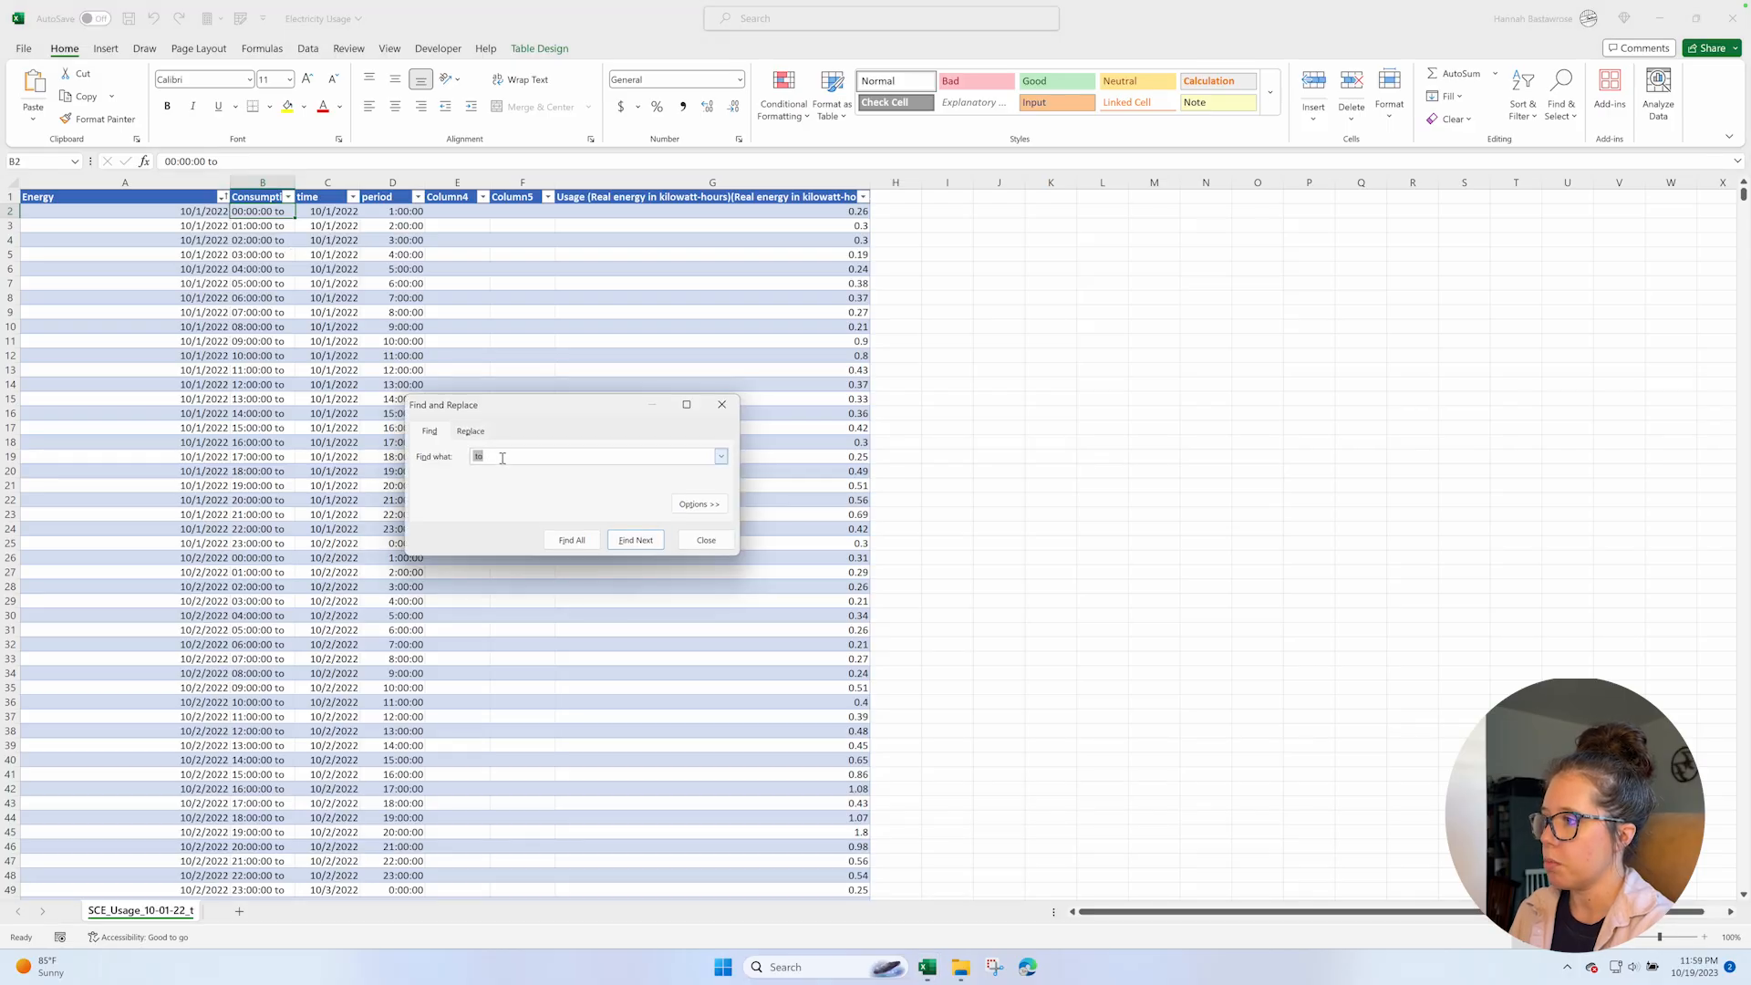
pyautogui.click(470, 431)
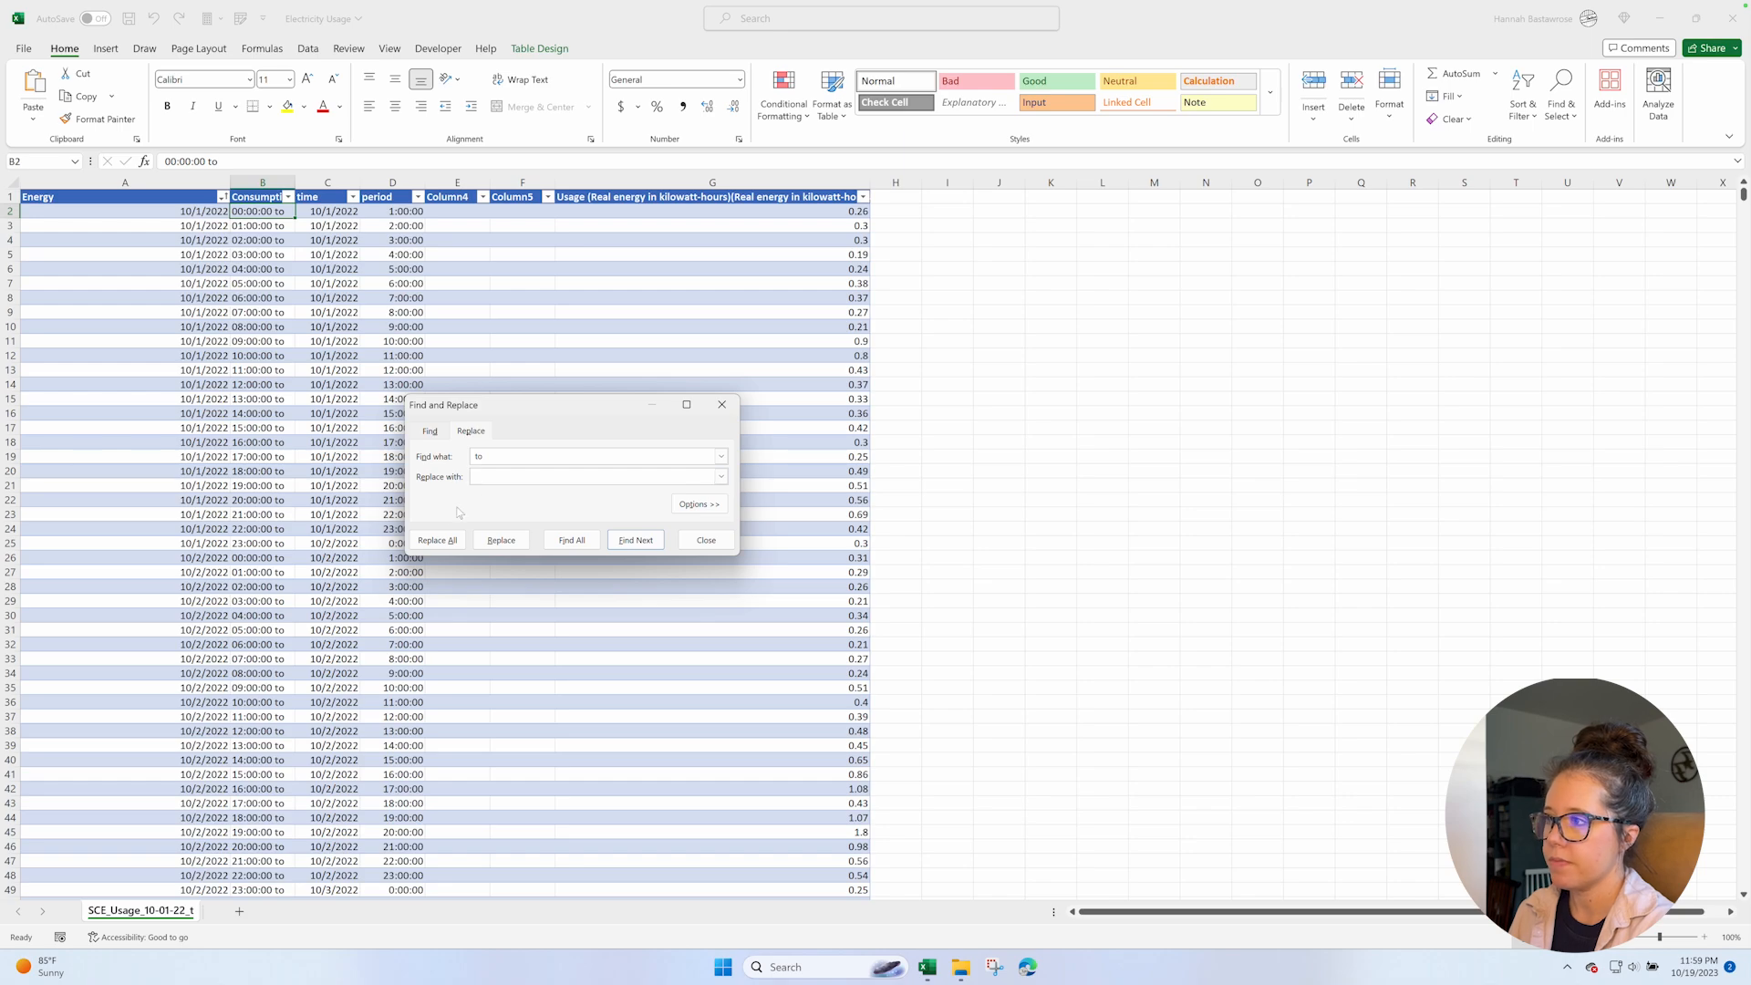
pyautogui.click(437, 540)
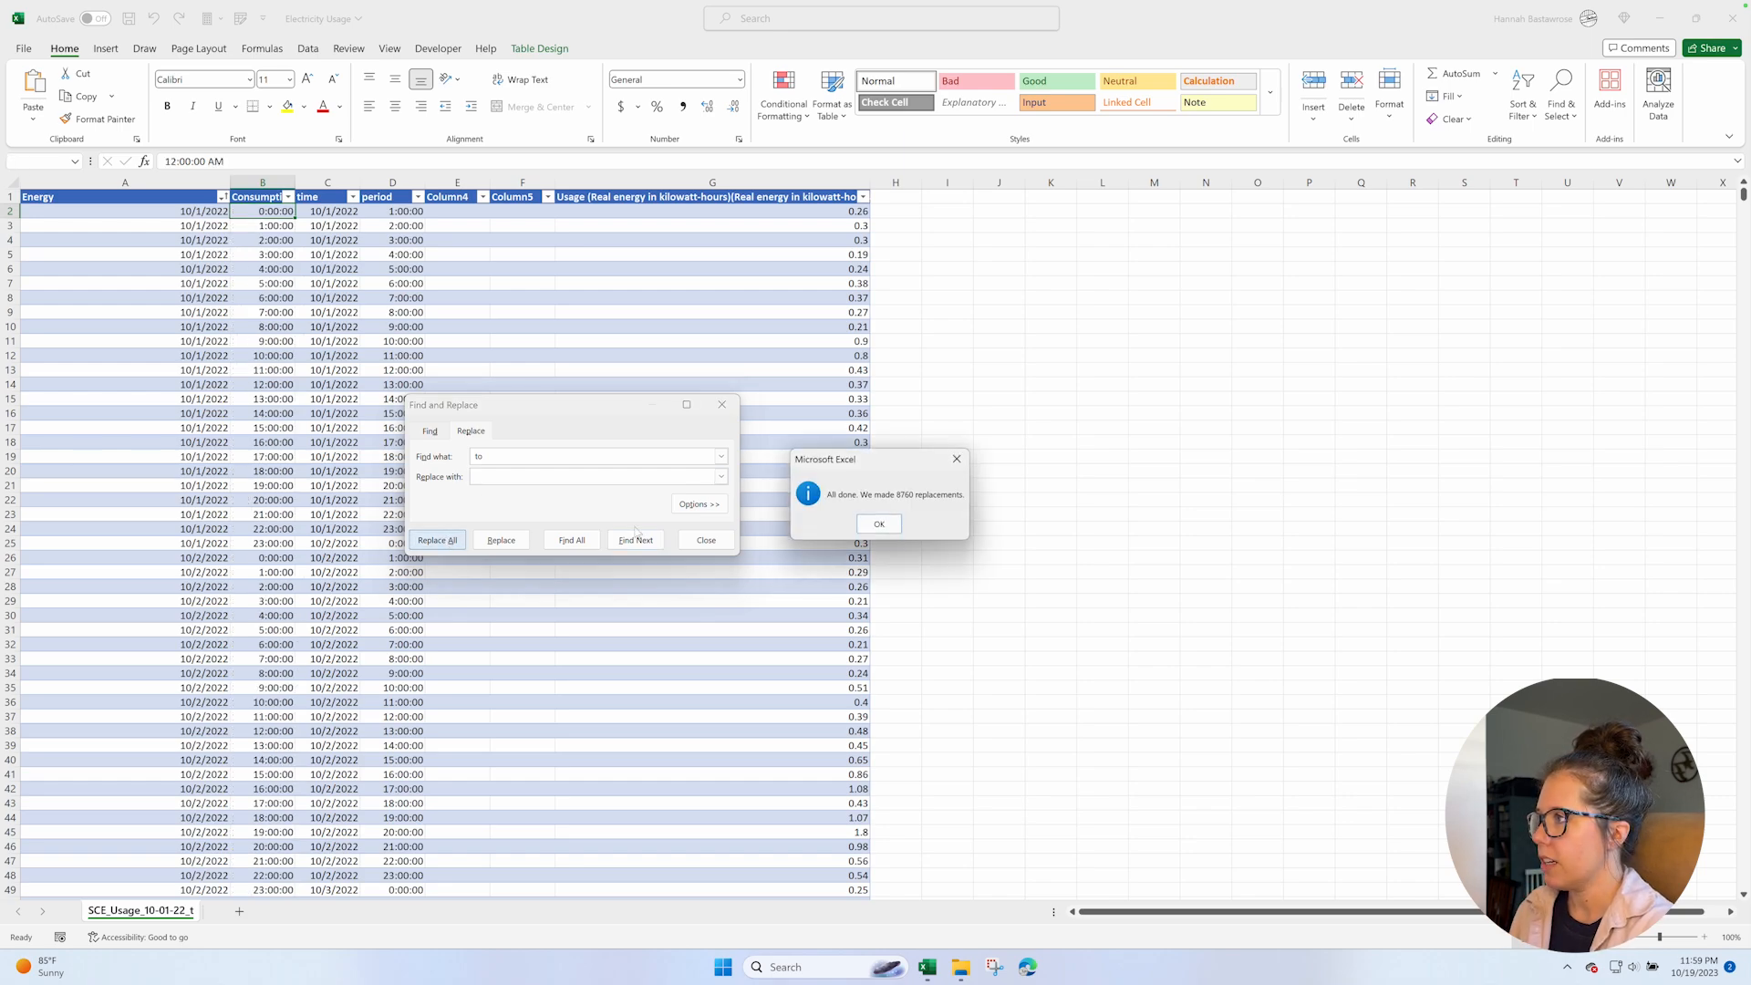
pyautogui.click(878, 525)
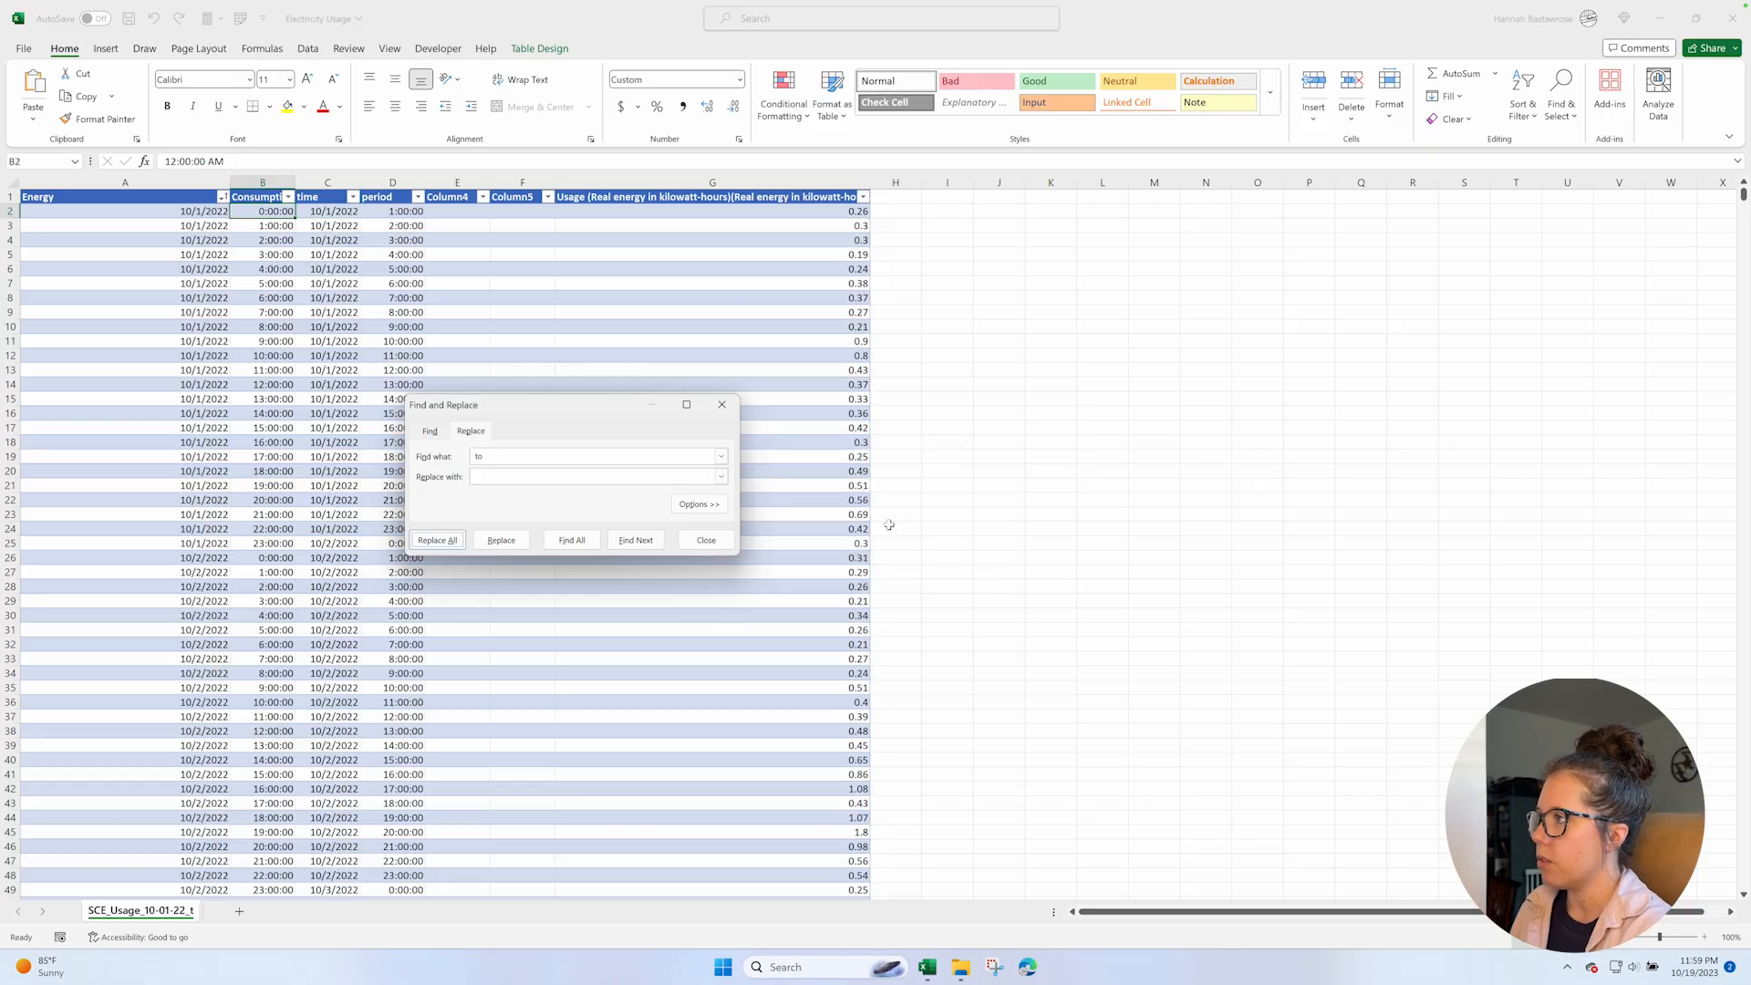
pyautogui.click(708, 540)
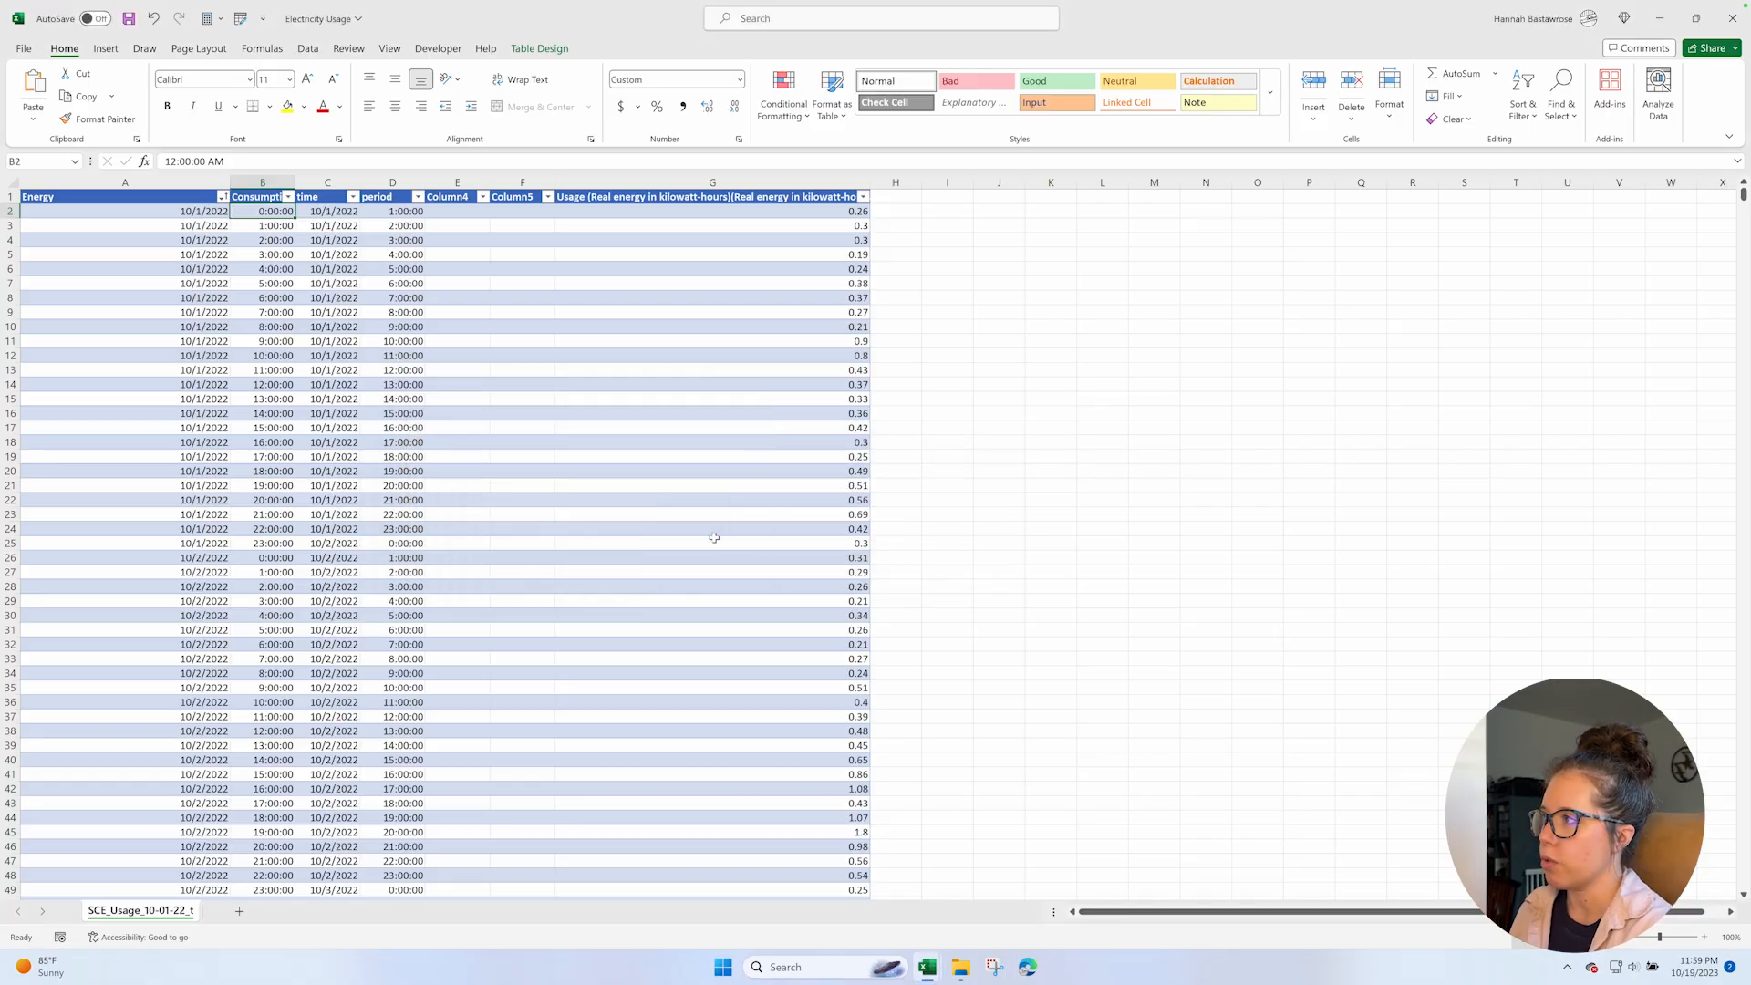
# Format the two date columns, A and C, with the Short Date number format.
pyautogui.click(187, 182)
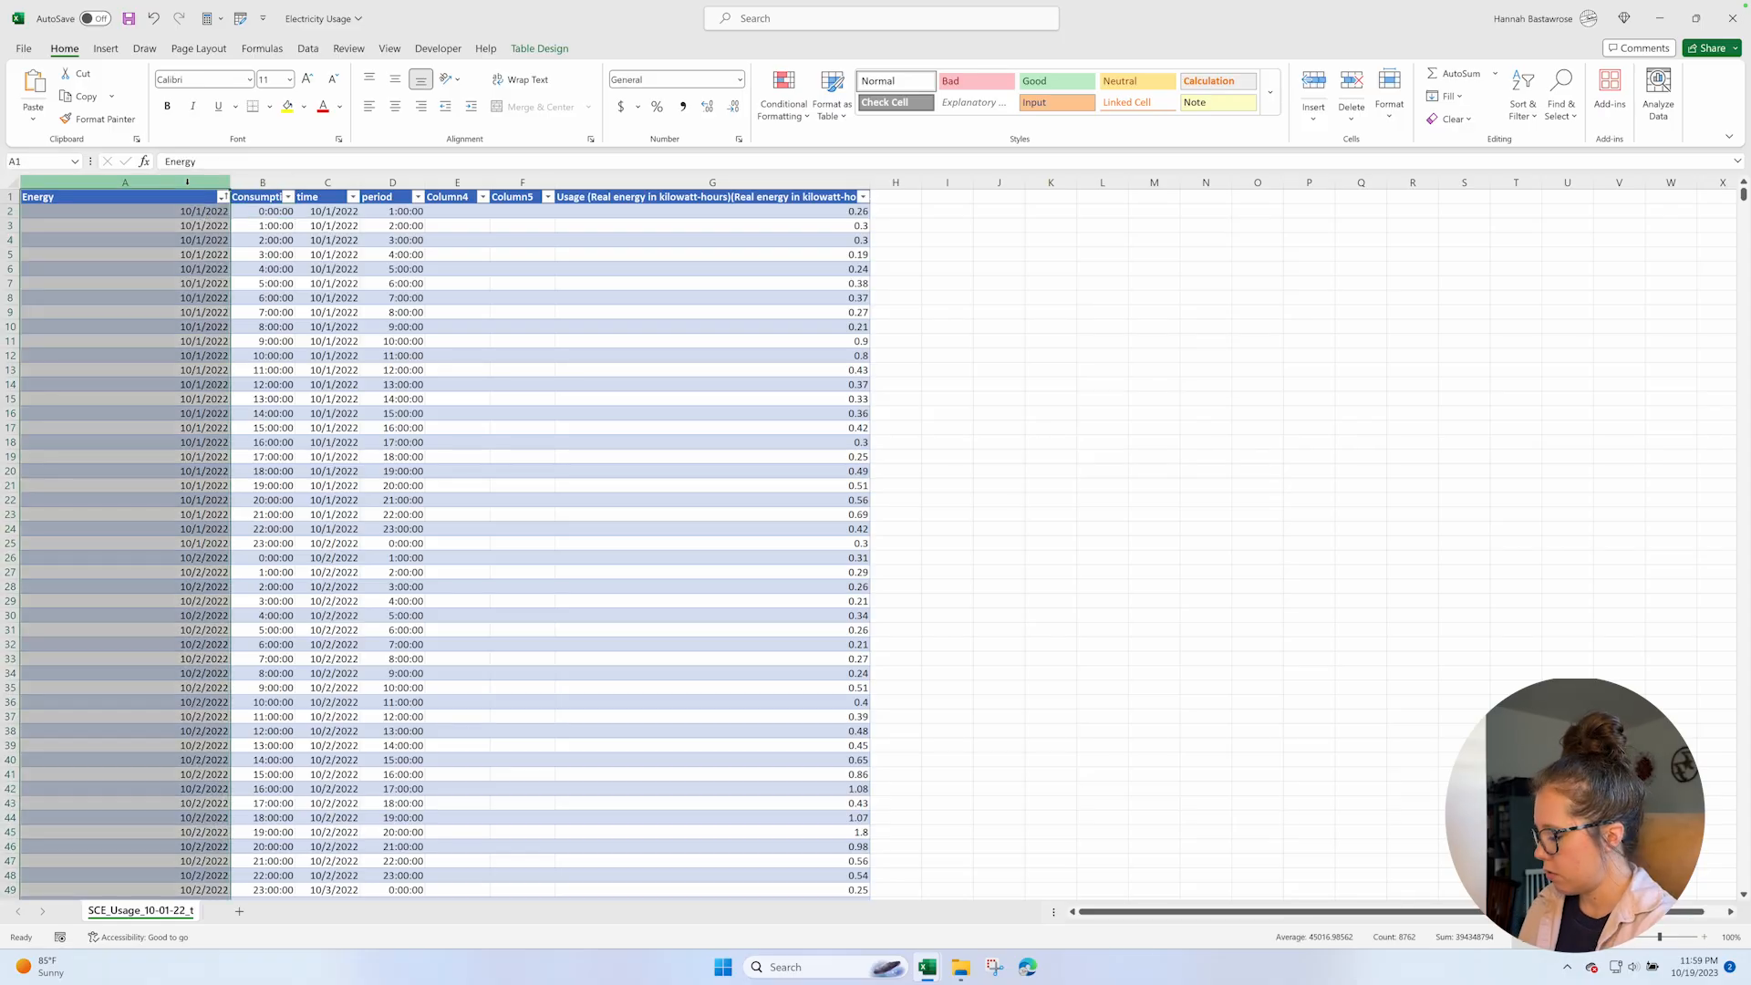
pyautogui.keyDown('ctrl'); pyautogui.click(326, 183); pyautogui.keyUp('ctrl')
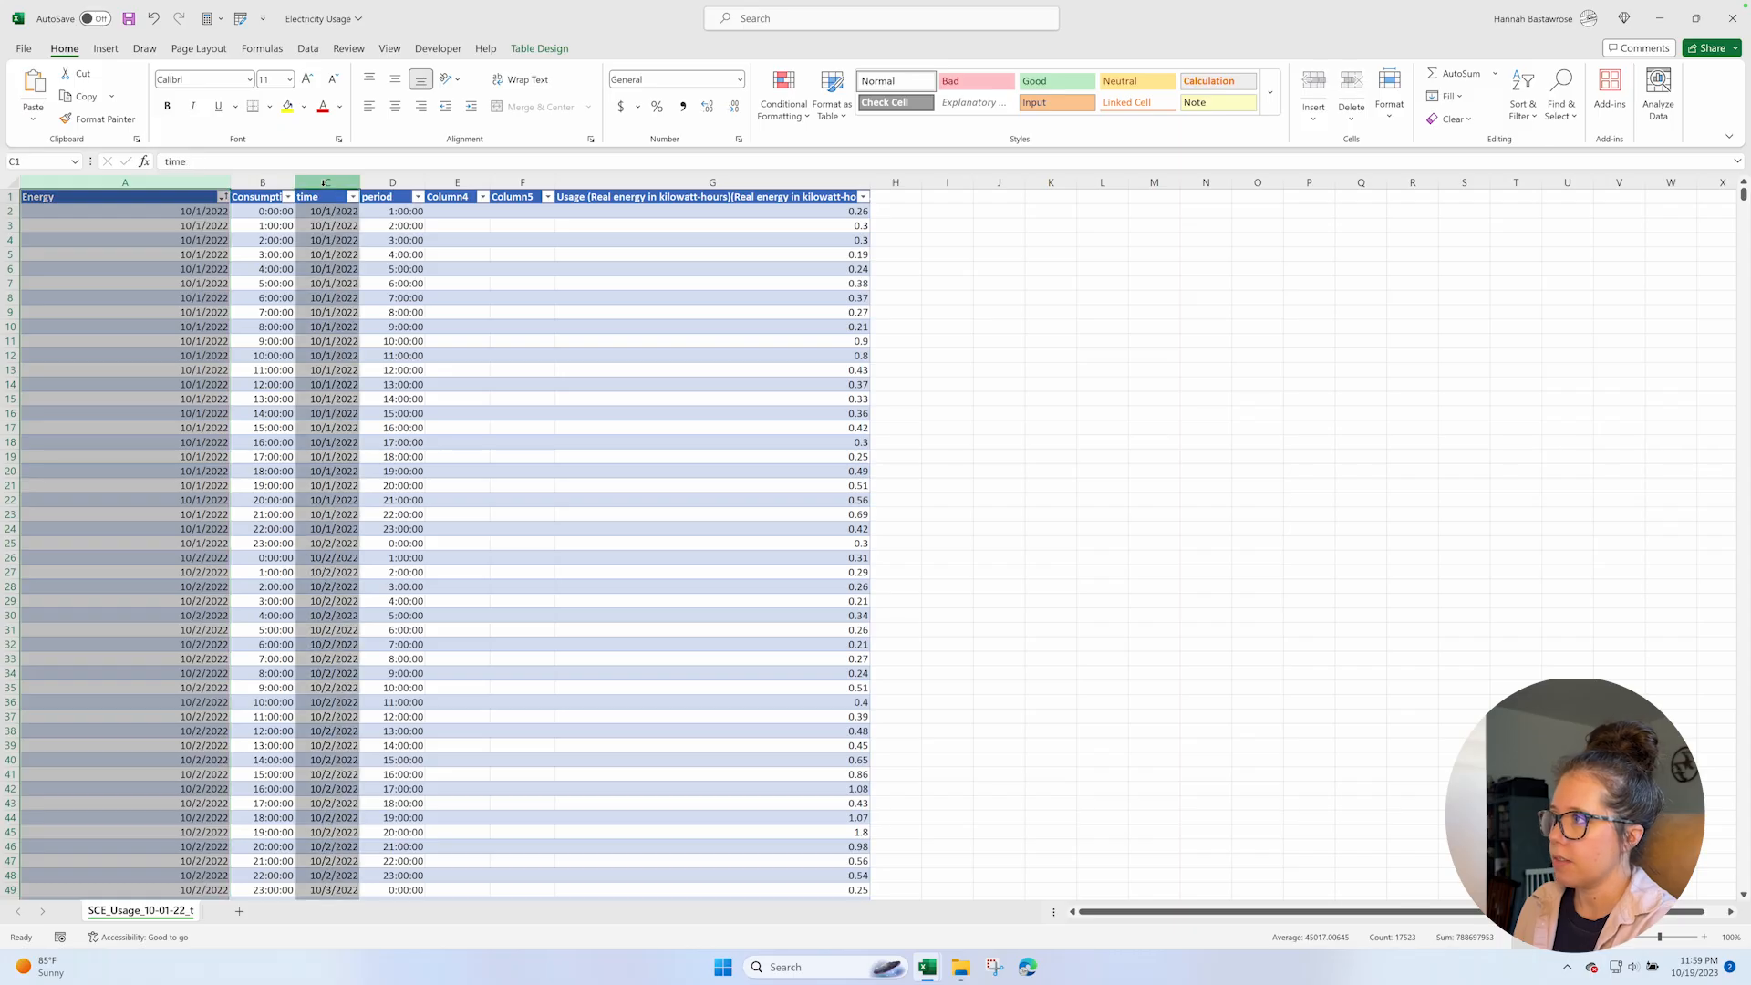
pyautogui.click(660, 78)
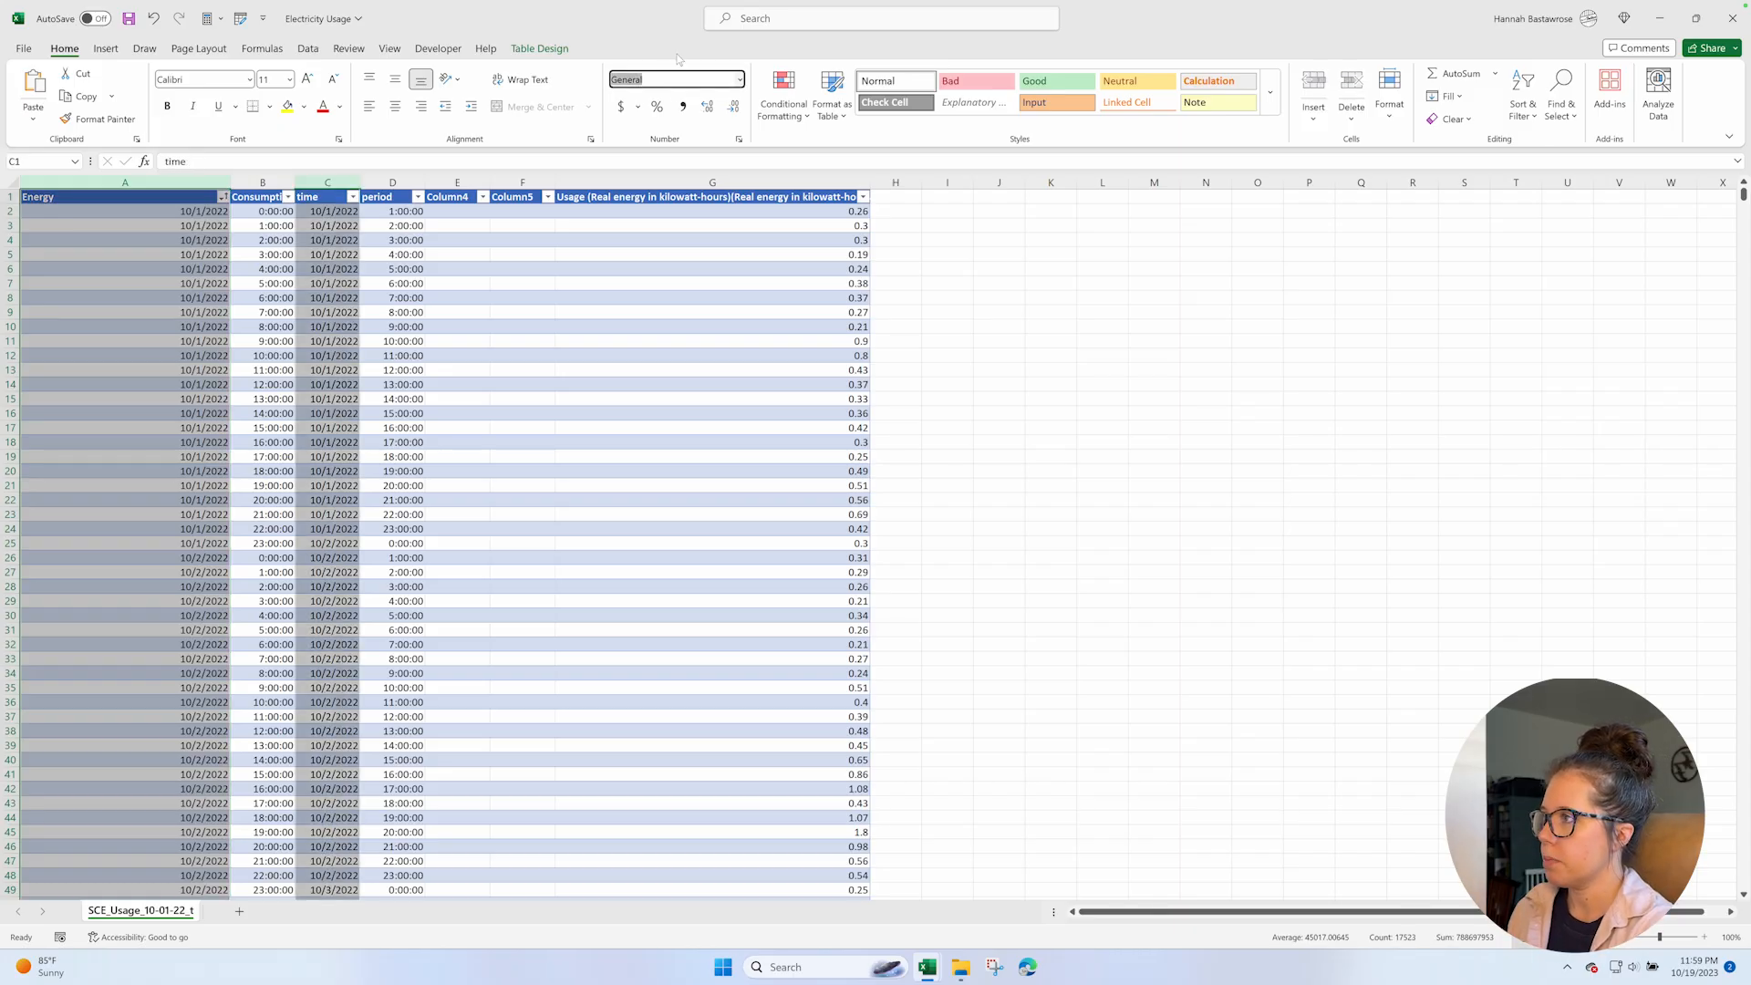
pyautogui.write('Short Date')
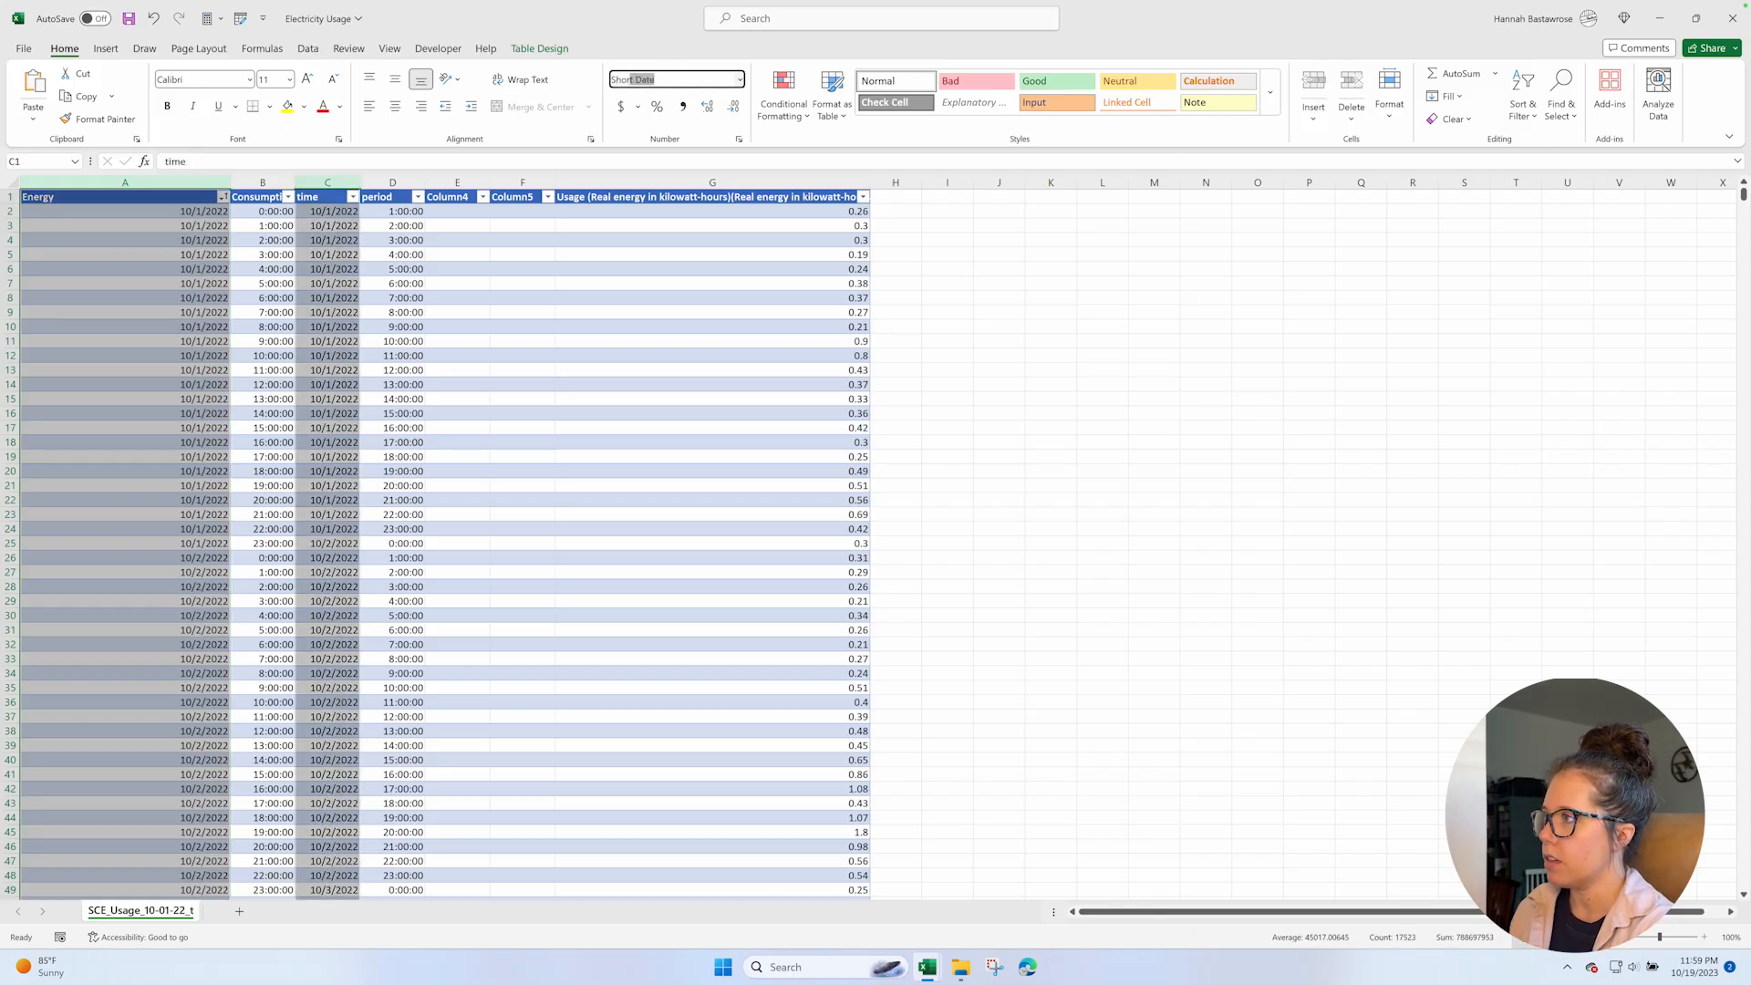
pyautogui.press('Return')
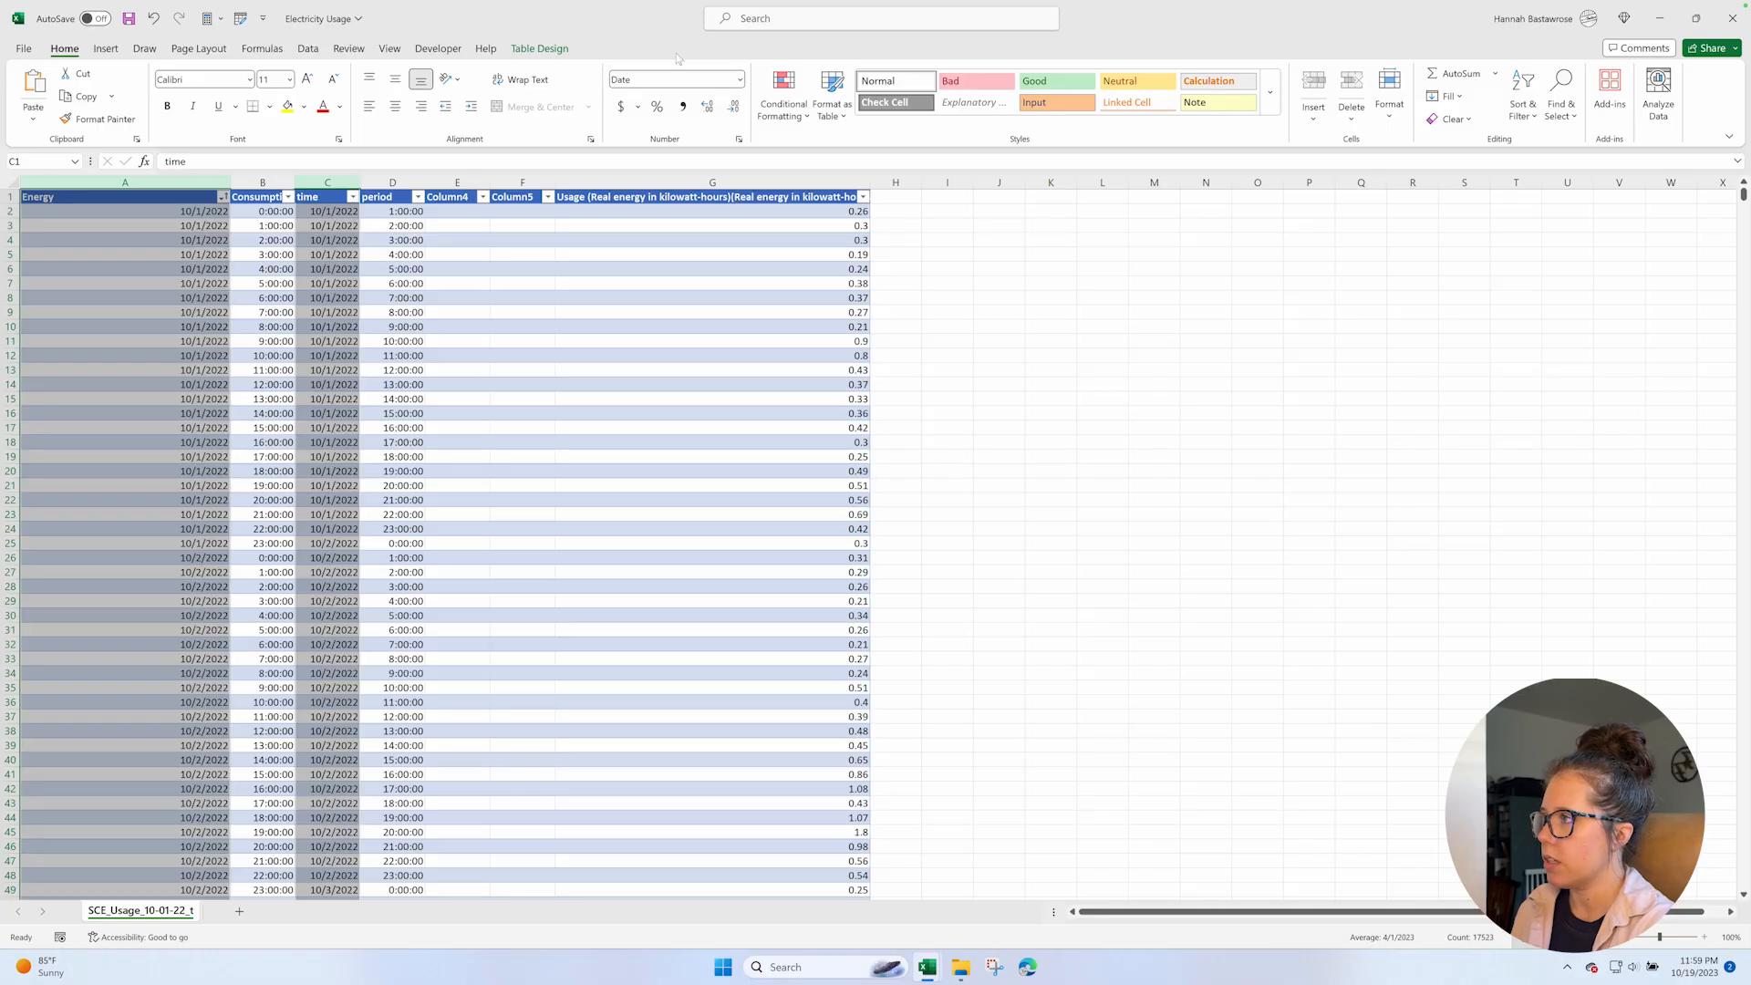
# Format the start and end time columns, B and D, with the Time number format.
pyautogui.click(264, 181)
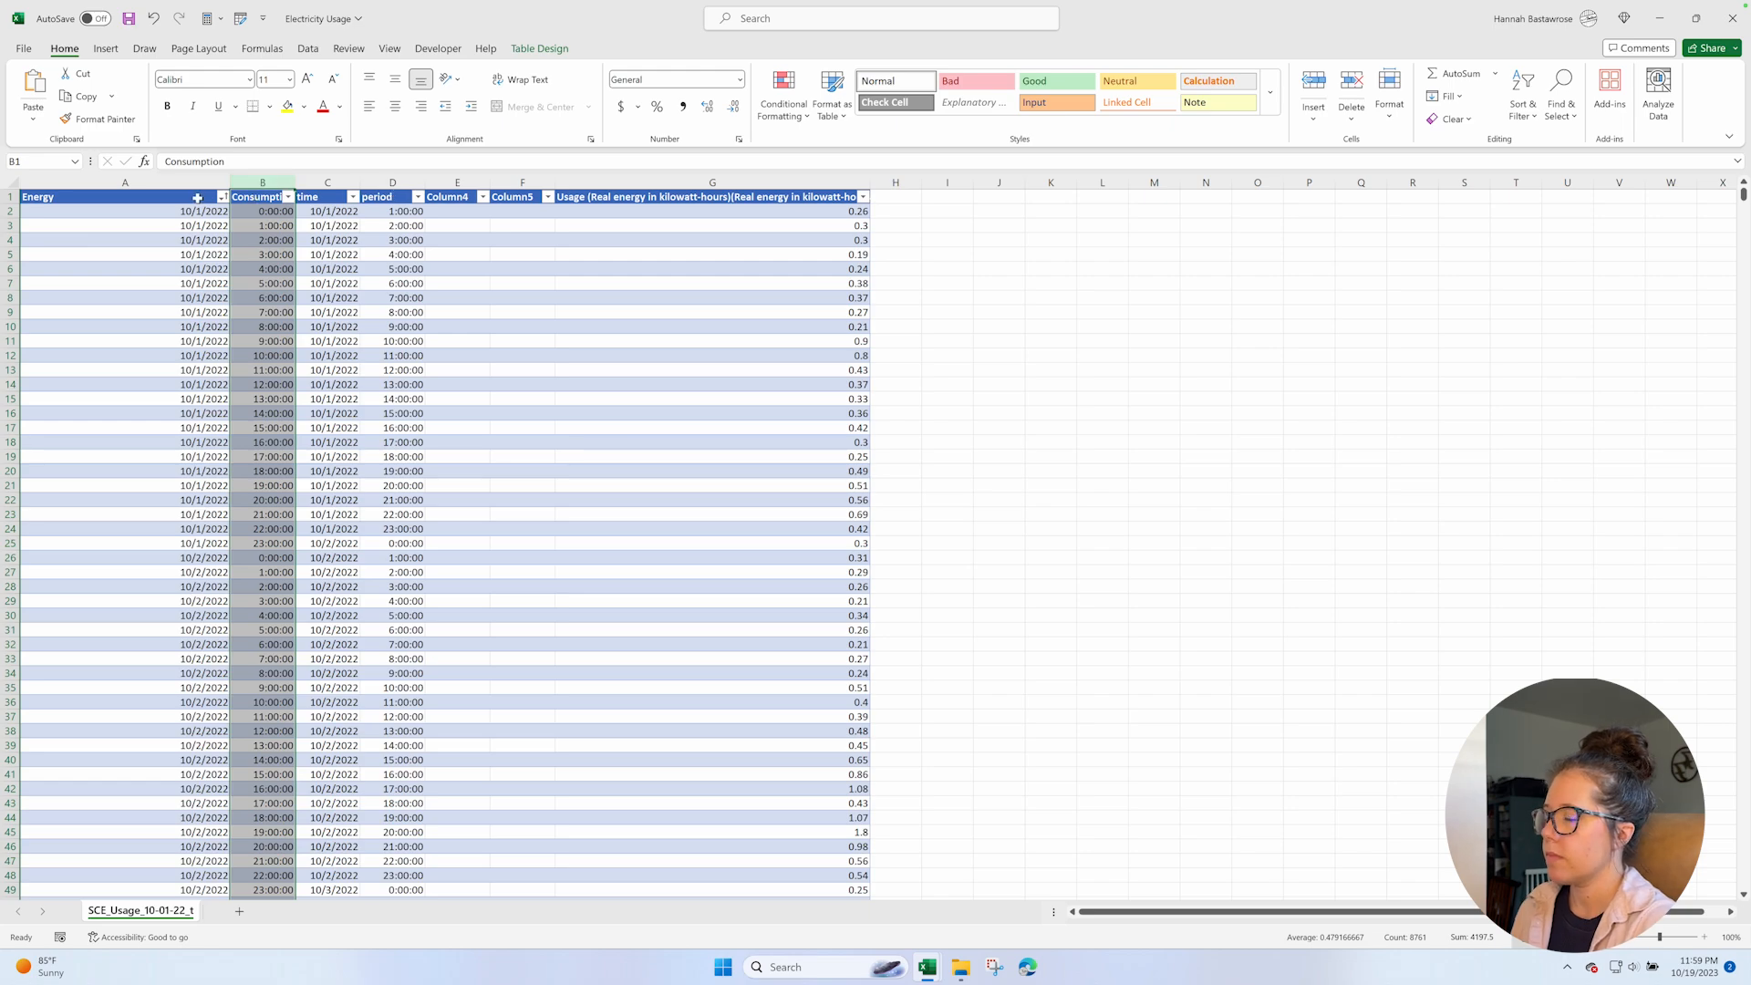
pyautogui.keyDown('ctrl'); pyautogui.click(402, 181); pyautogui.keyUp('ctrl')
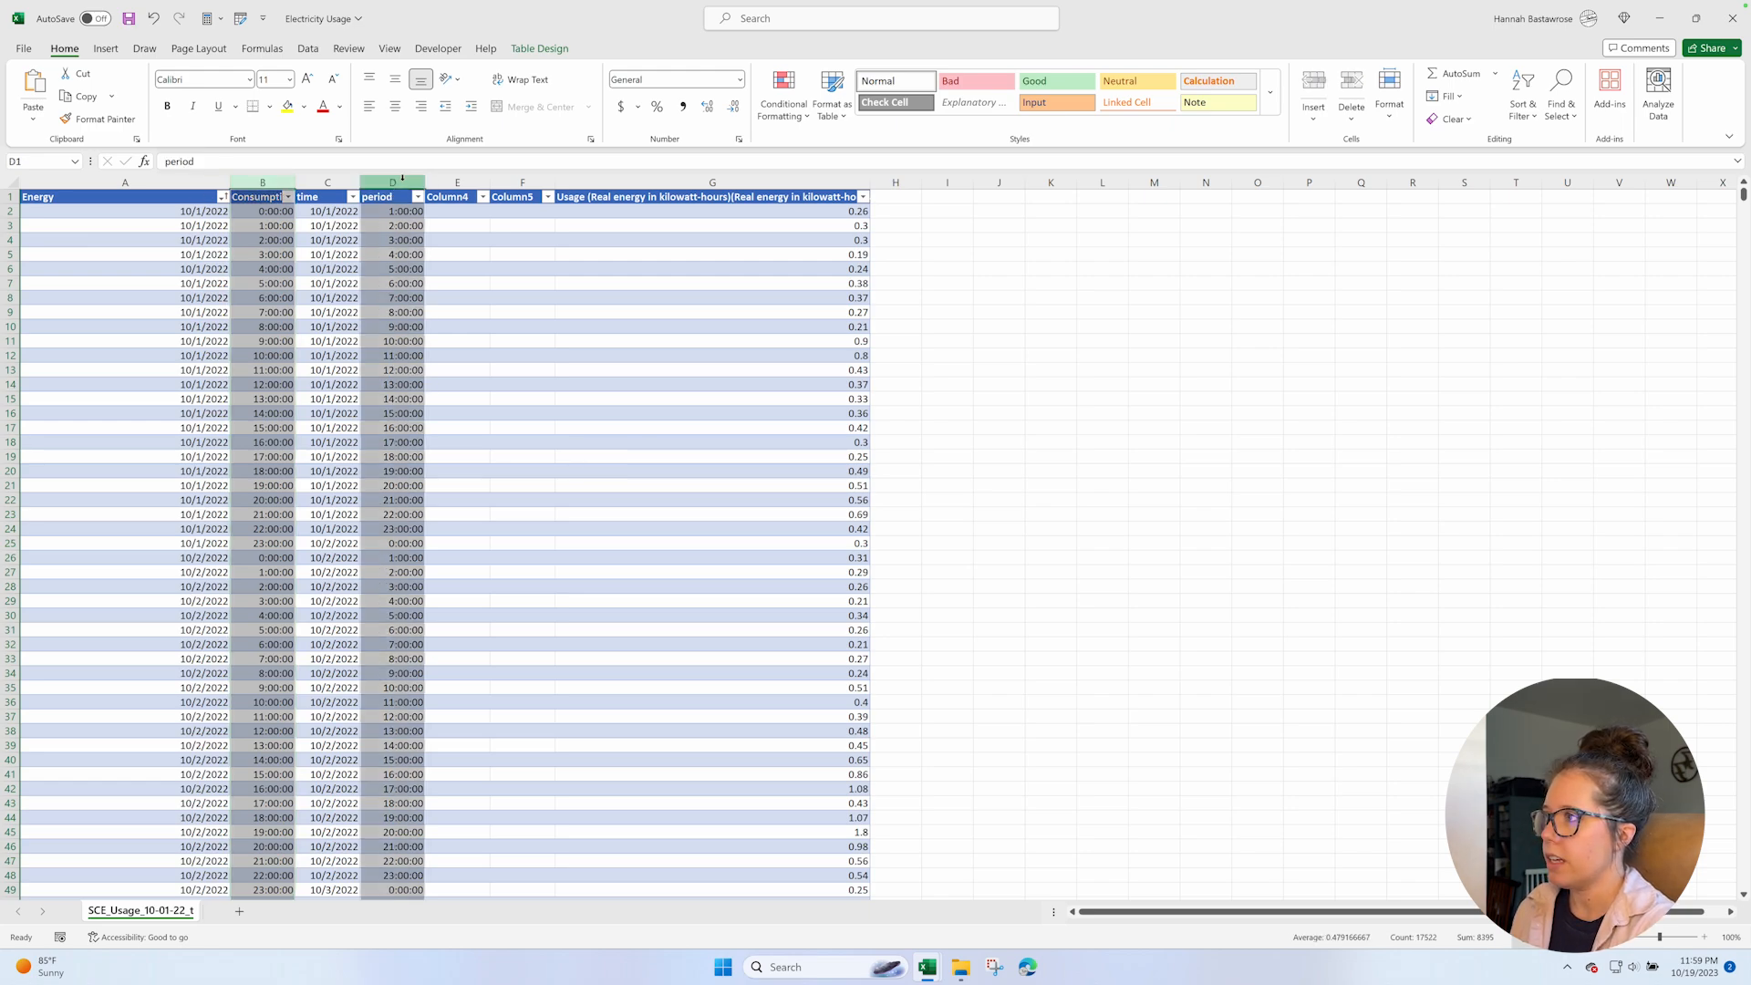
pyautogui.click(662, 80)
pyautogui.write('Time')
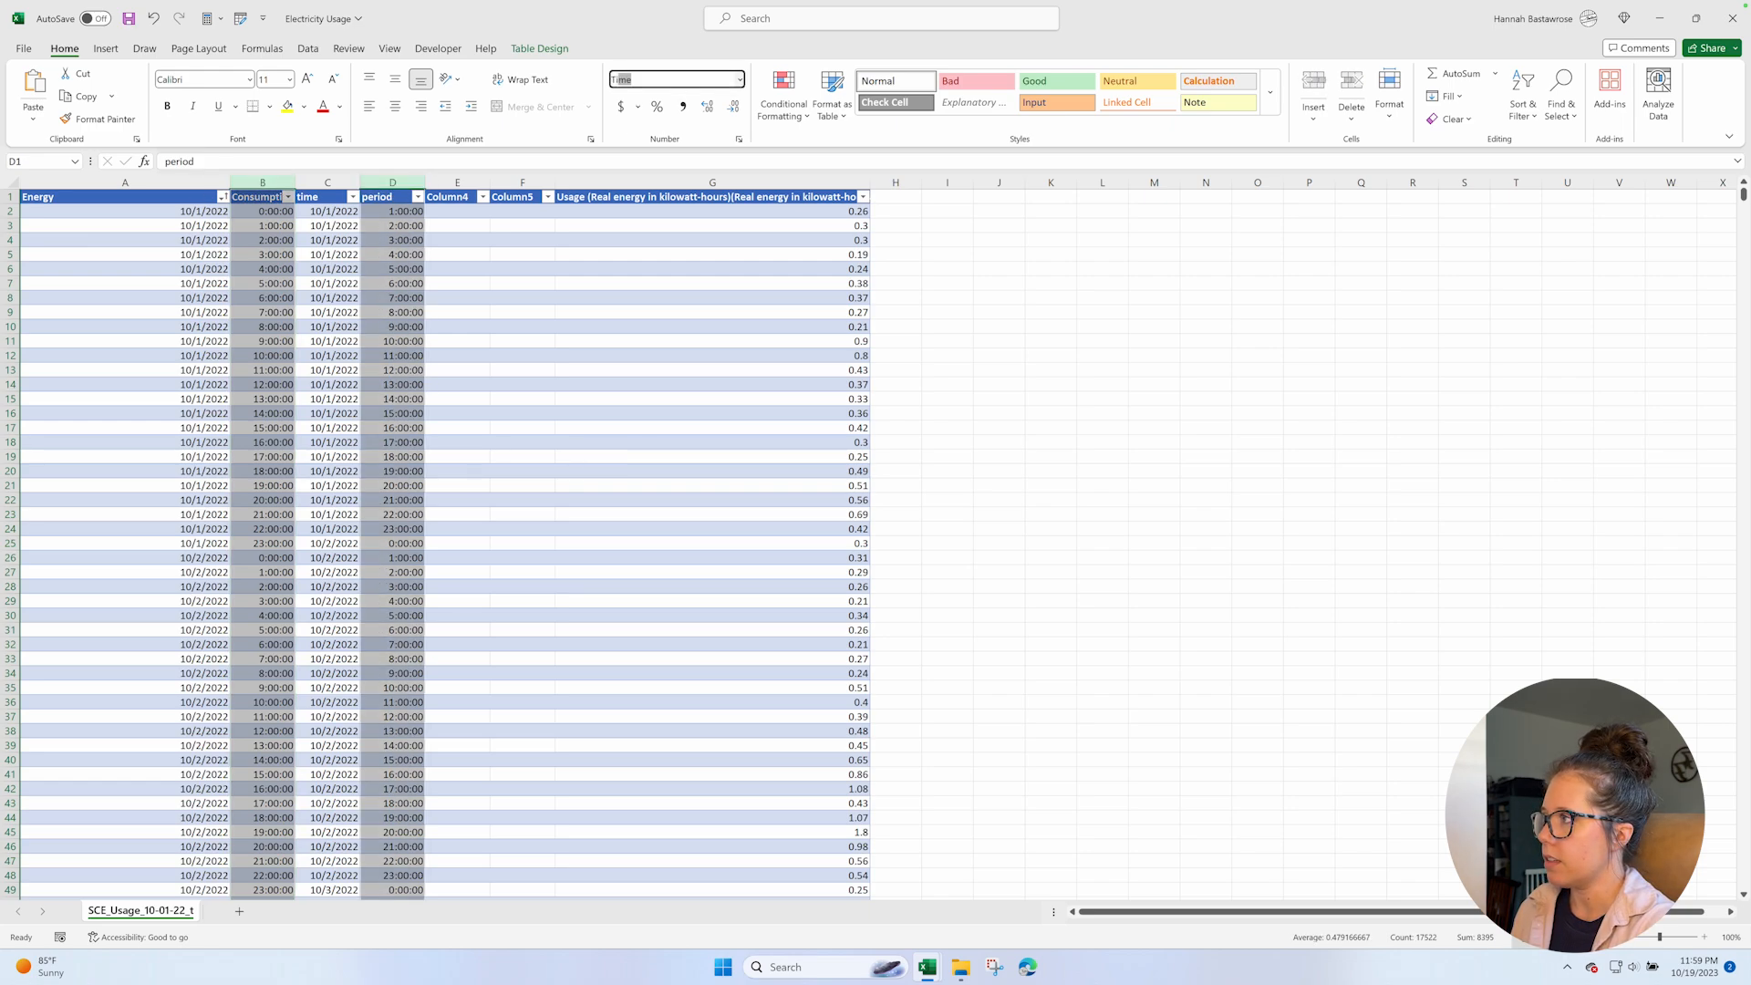
pyautogui.press('Return')
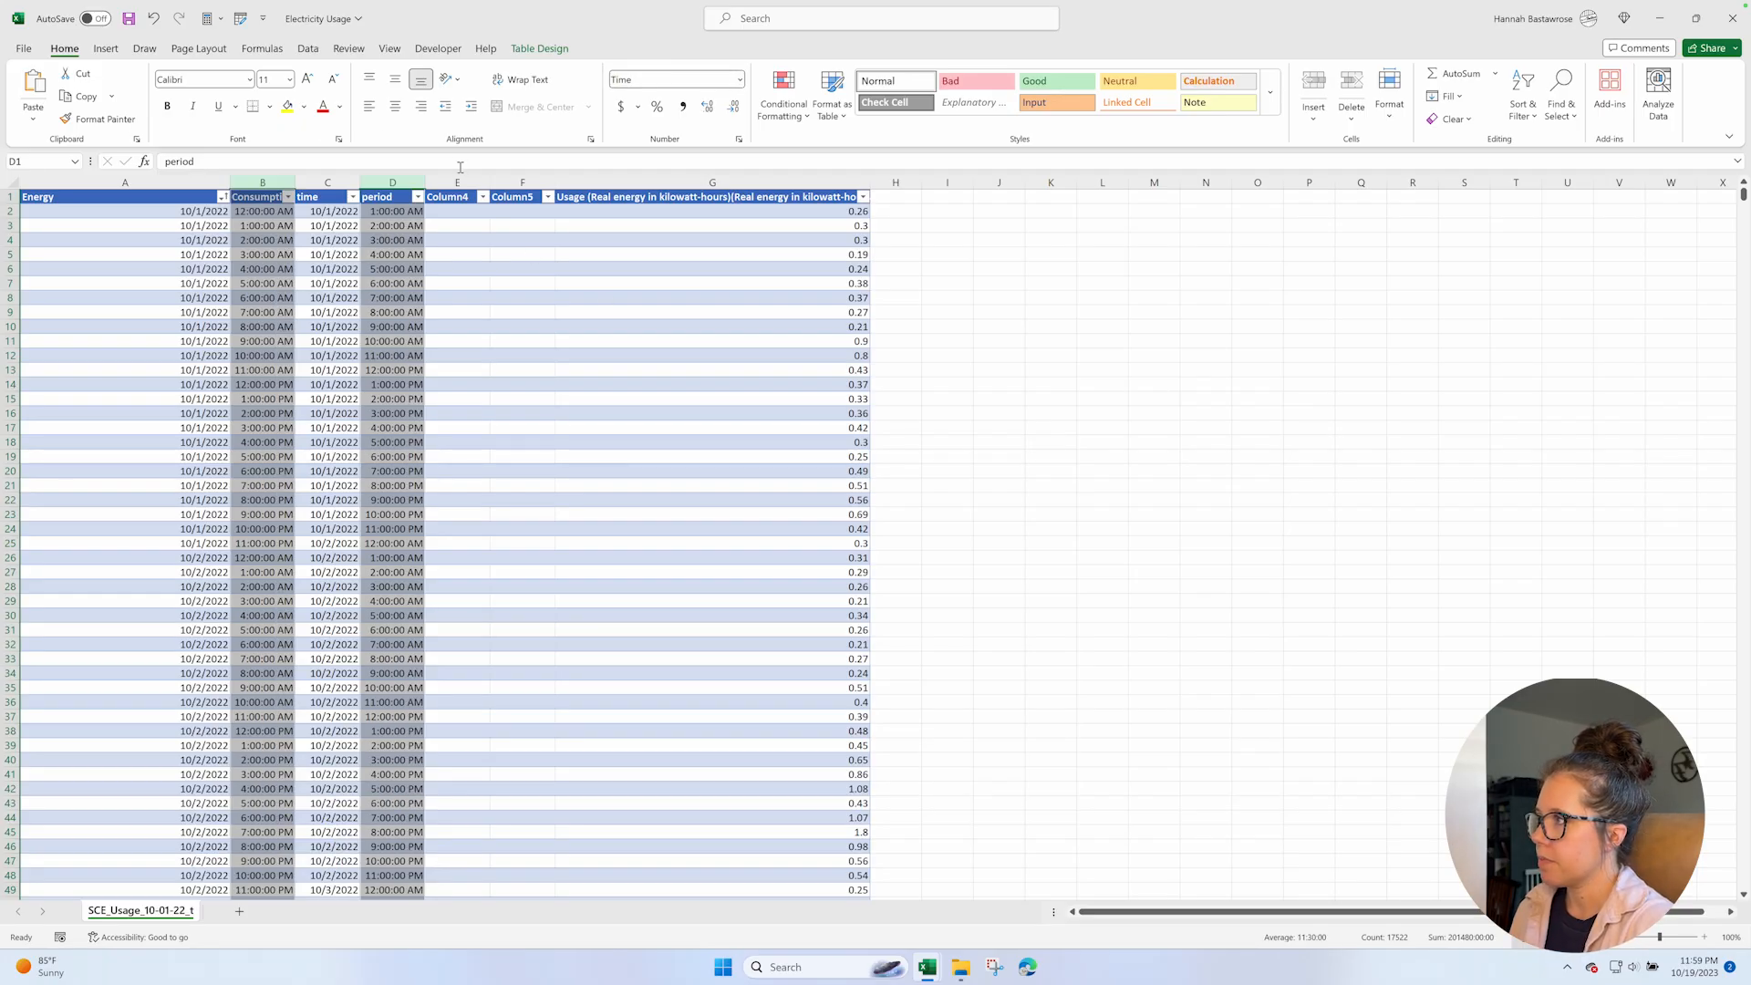
# Rename the headers of columns A to D as Start Date, Start Time, End Date and End Time.
pyautogui.click(143, 199)
pyautogui.write('Start')
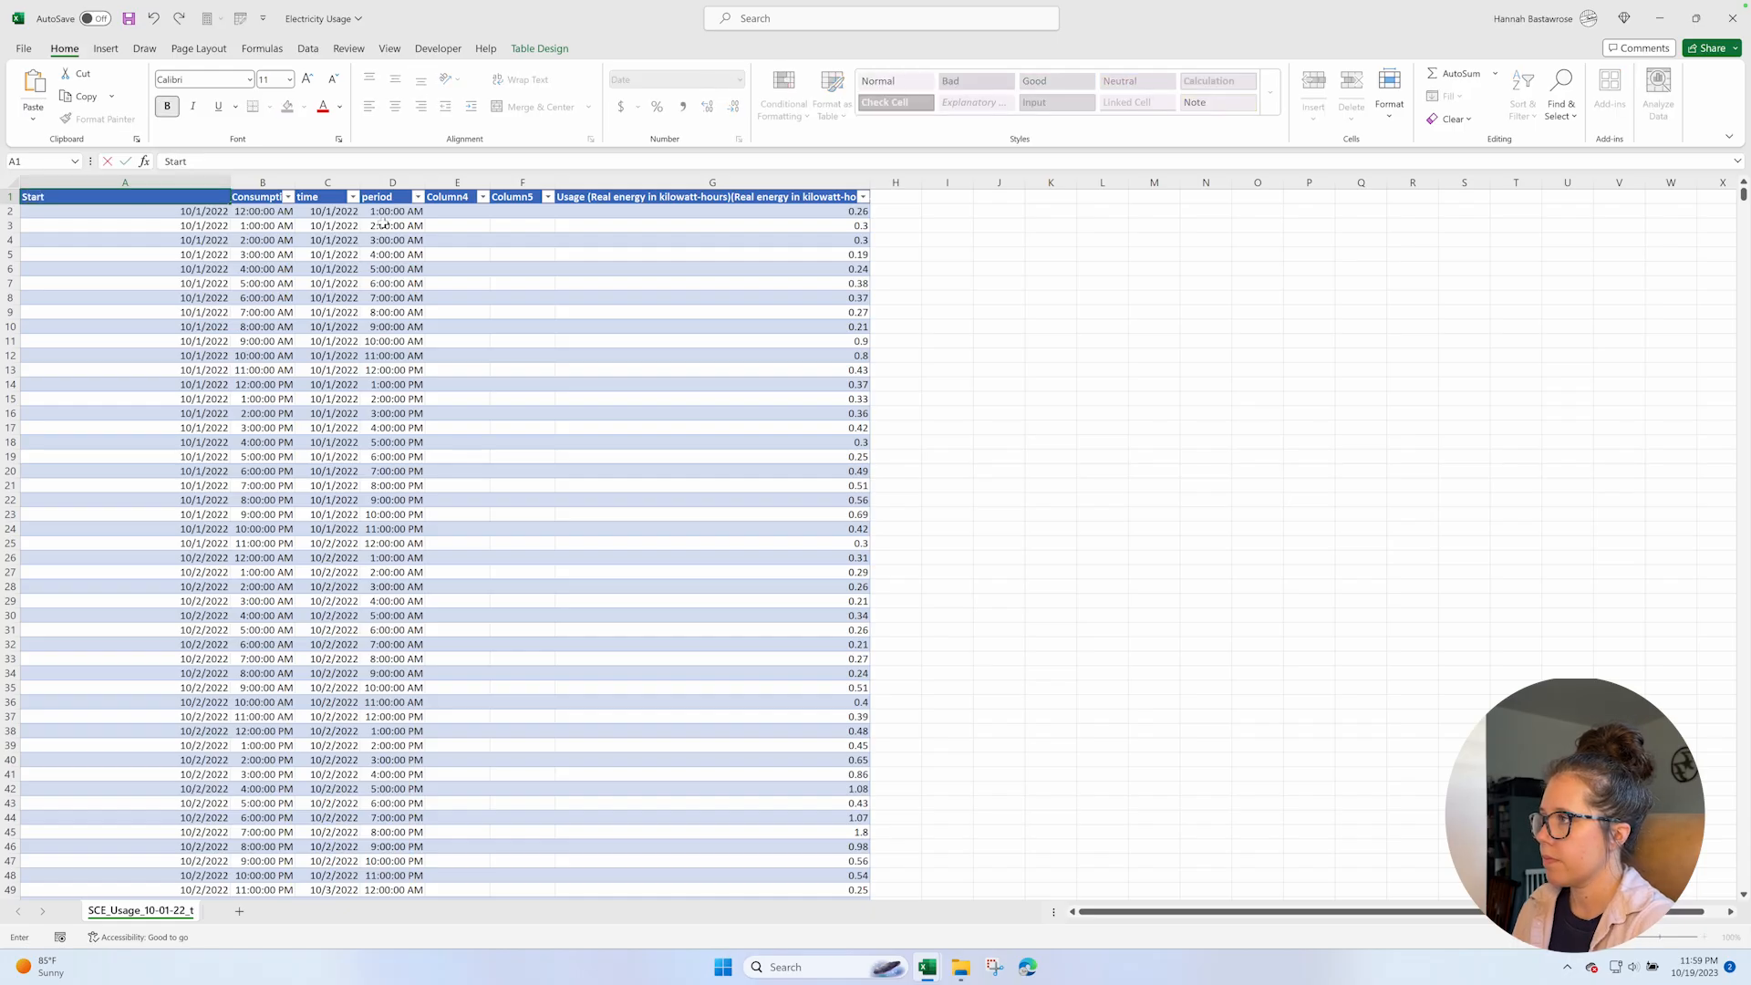
pyautogui.write(' Date')
pyautogui.press('Tab')
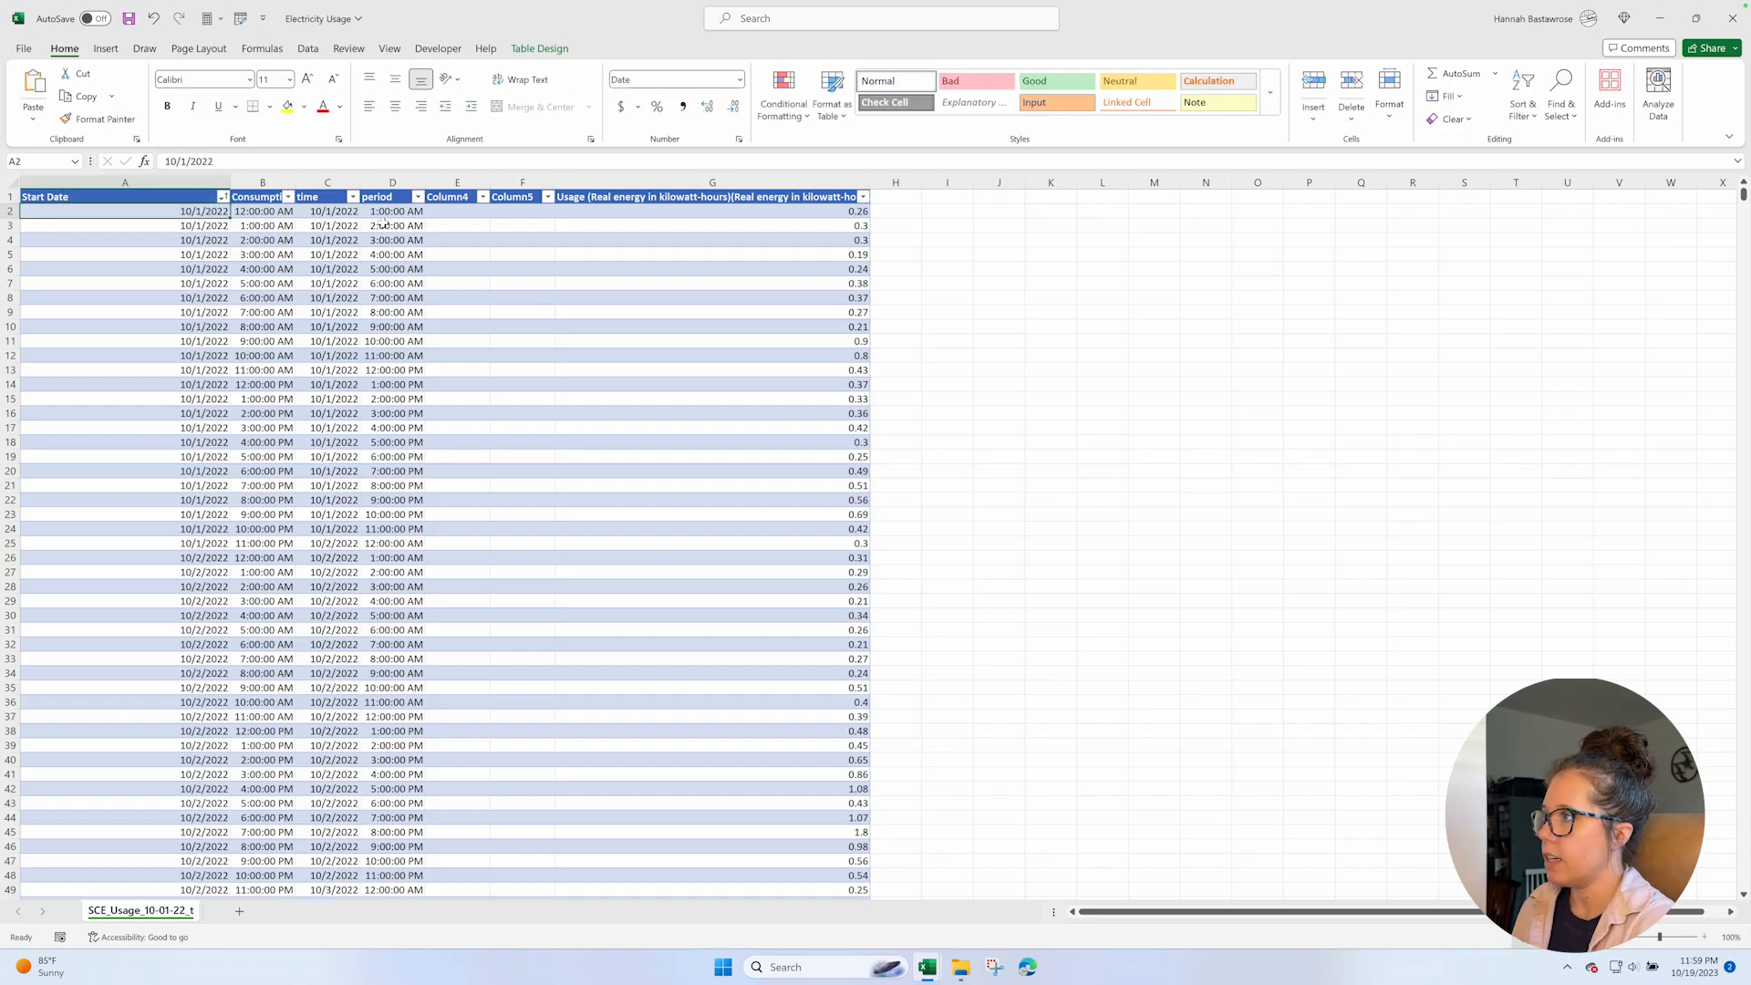
pyautogui.write('Start Time')
pyautogui.press('Tab')
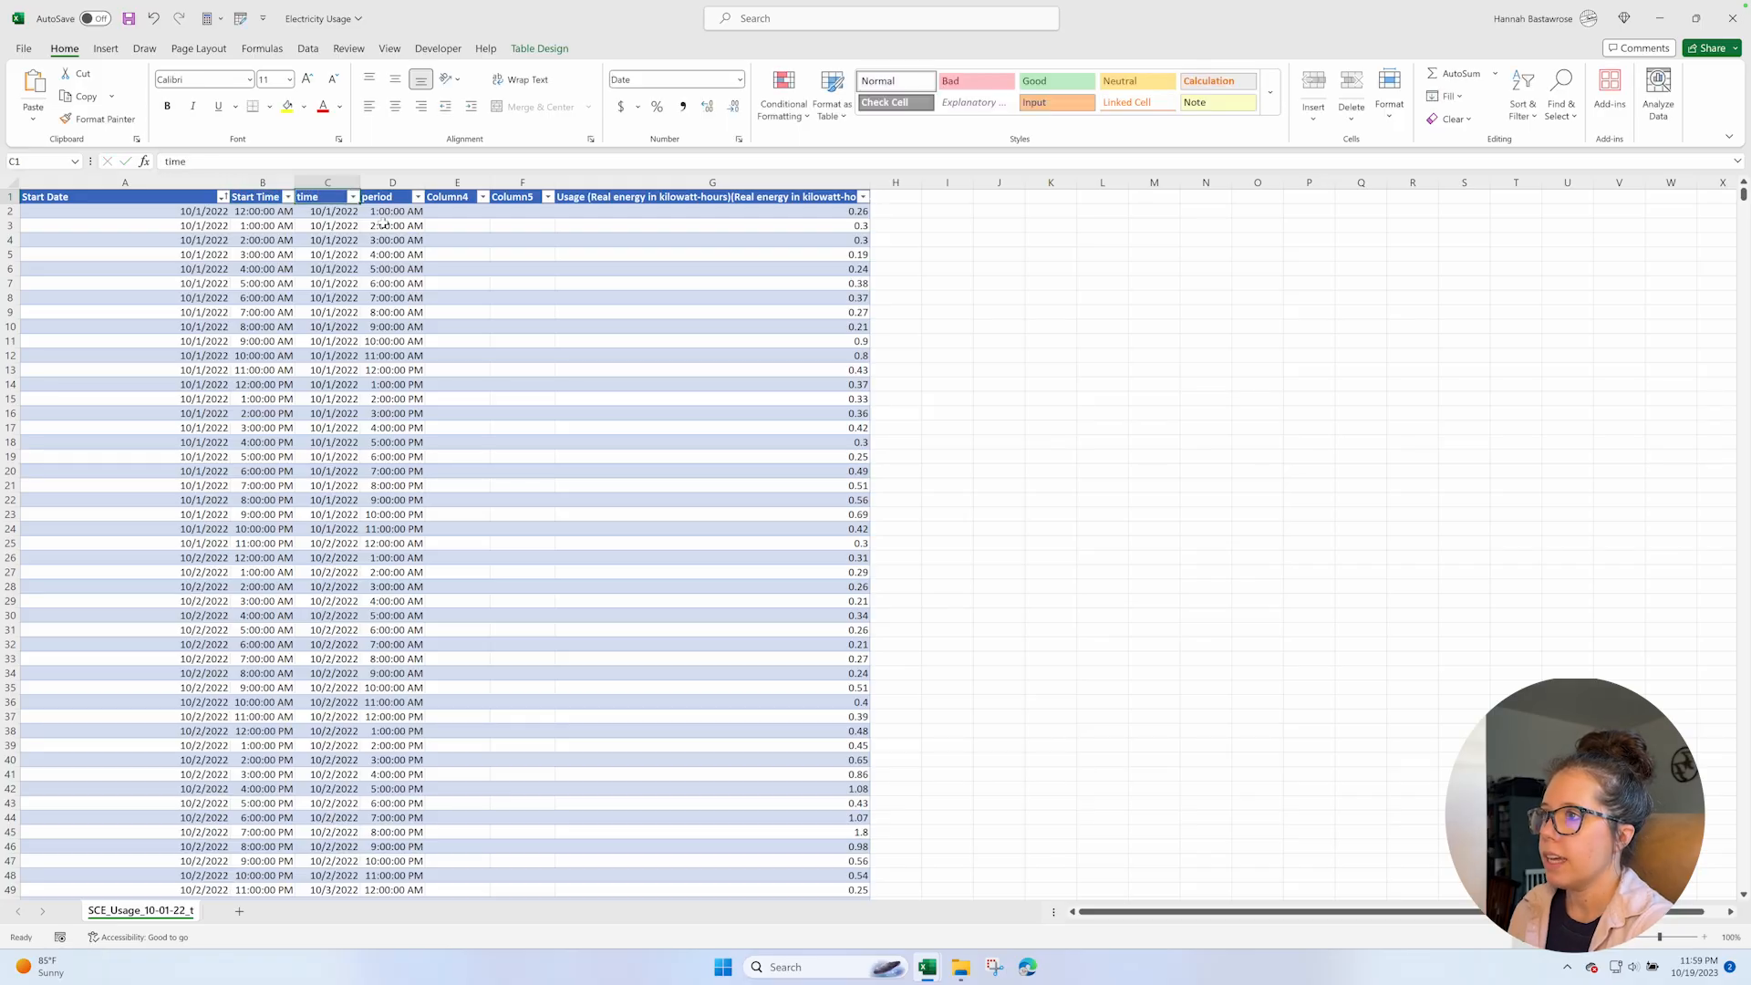
pyautogui.write('End Da')
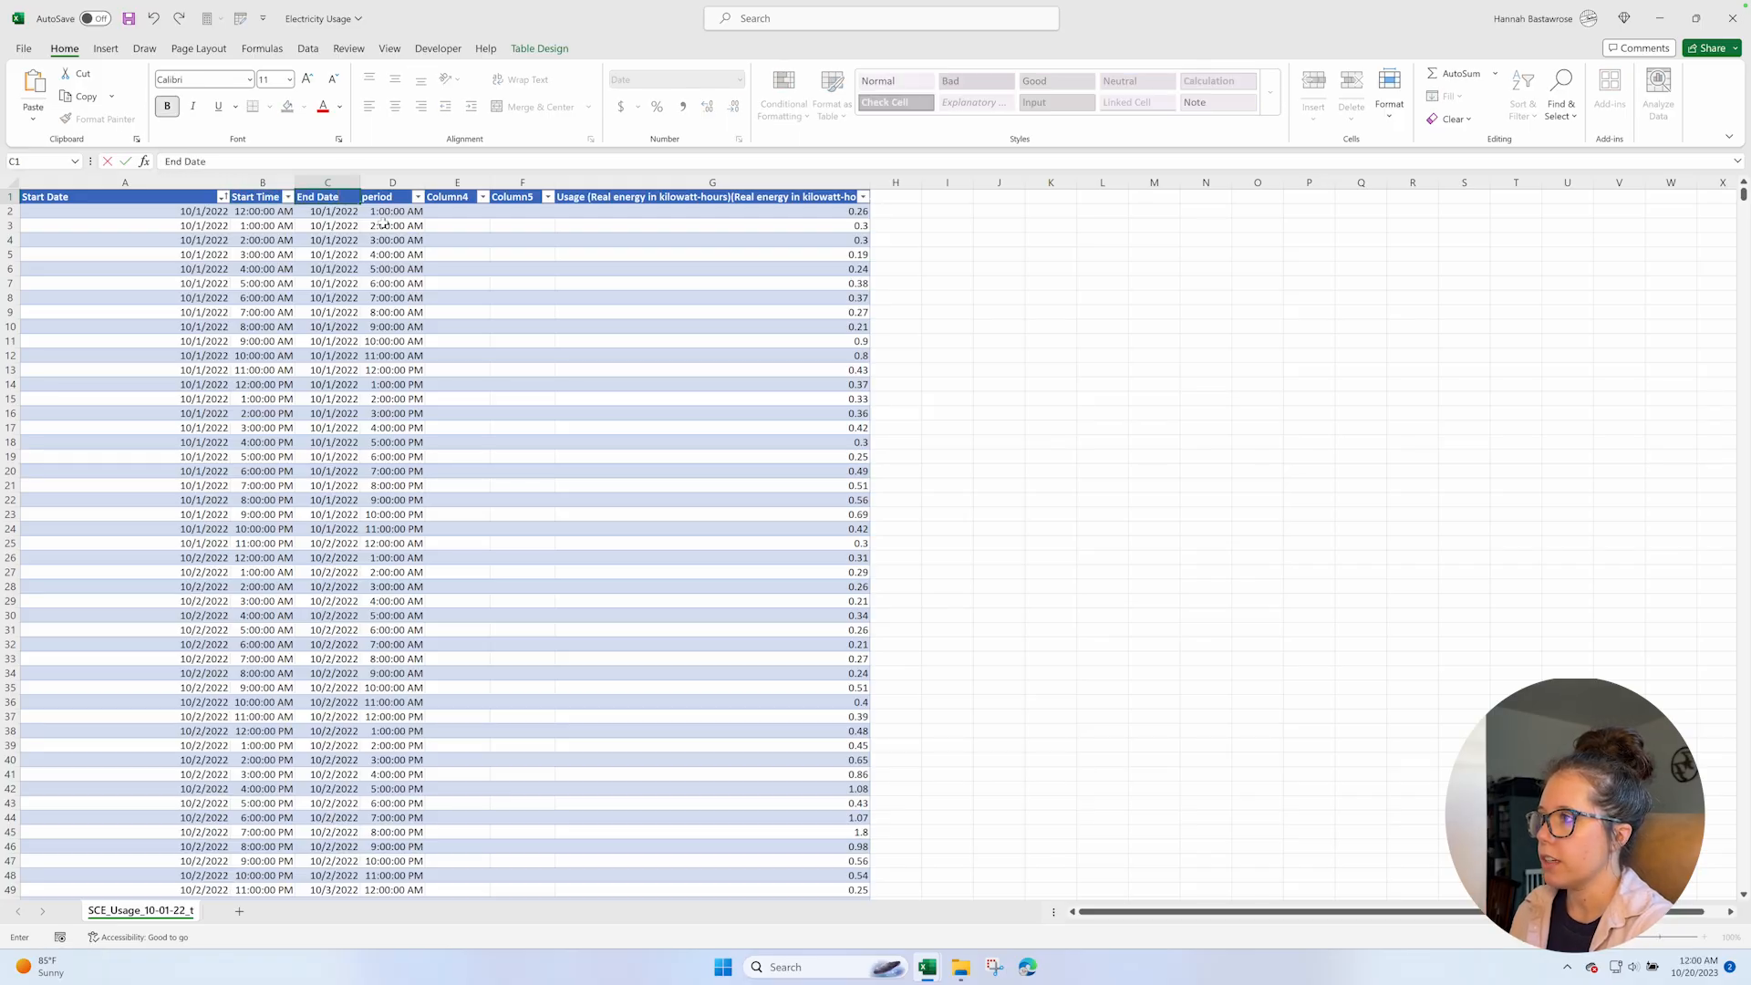
pyautogui.press('Tab')
pyautogui.write('End Time')
pyautogui.press('Return')
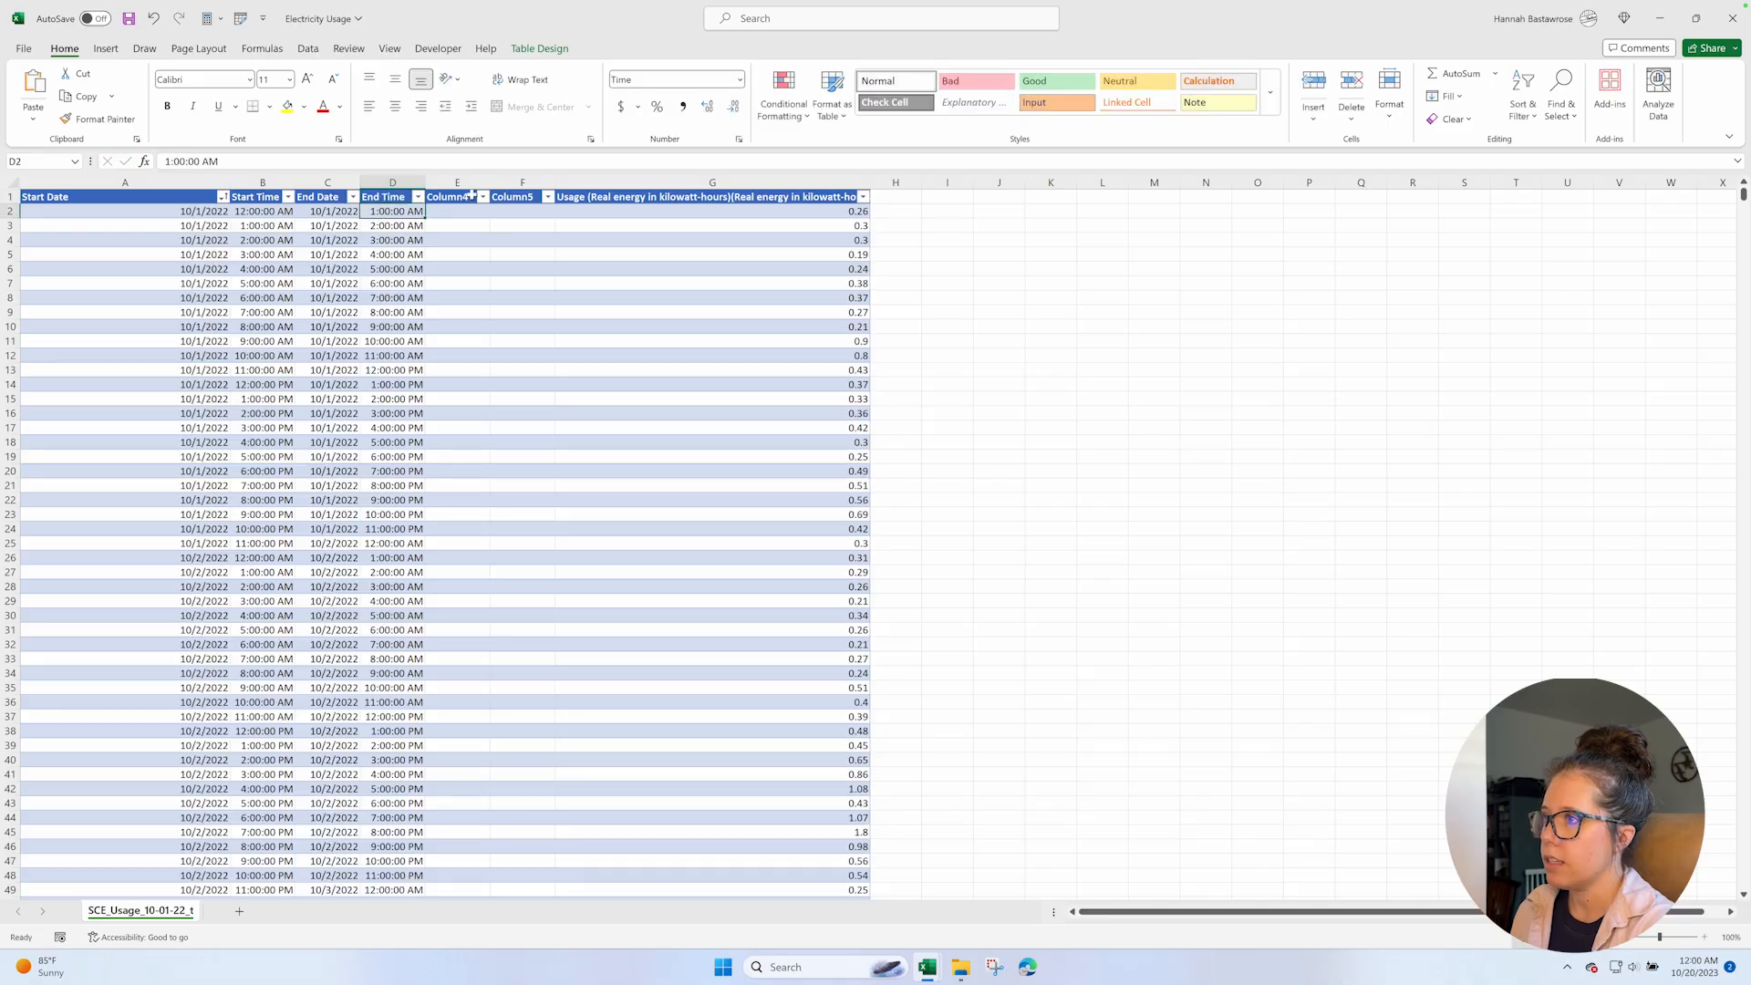
# Delete the empty columns Column4 and Column5 from the sheet.
pyautogui.moveTo(459, 181); pyautogui.dragTo(514, 175)
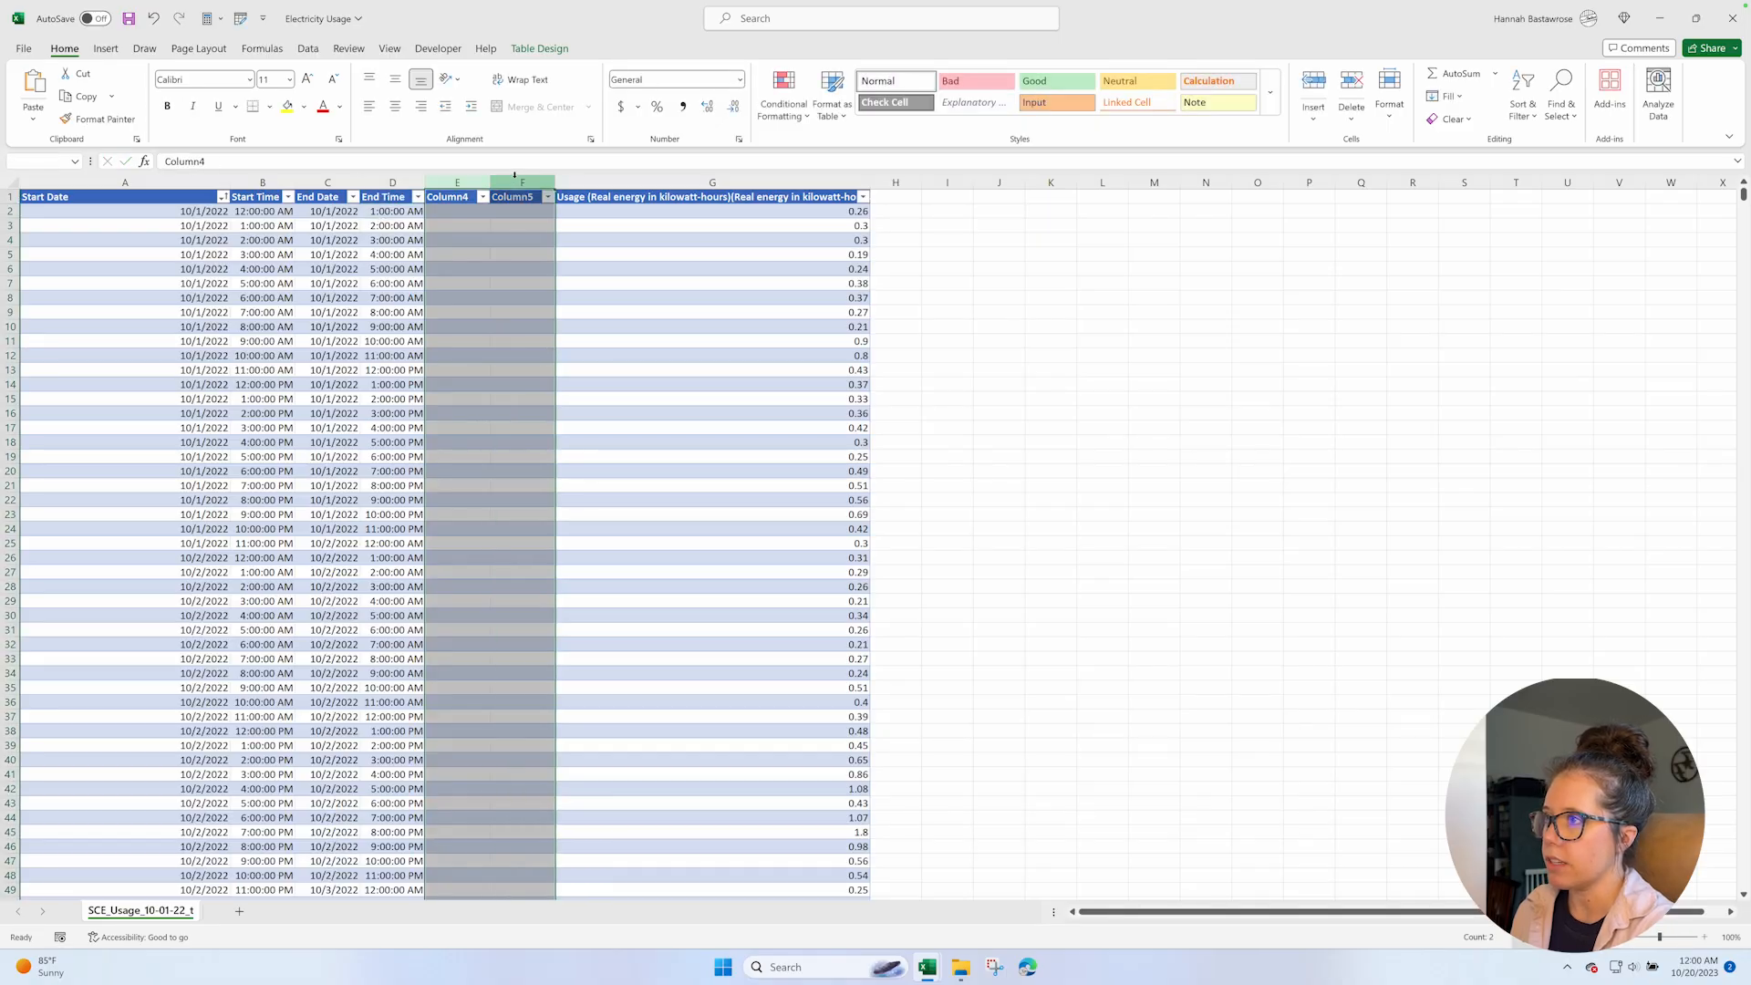
pyautogui.rightClick(514, 175)
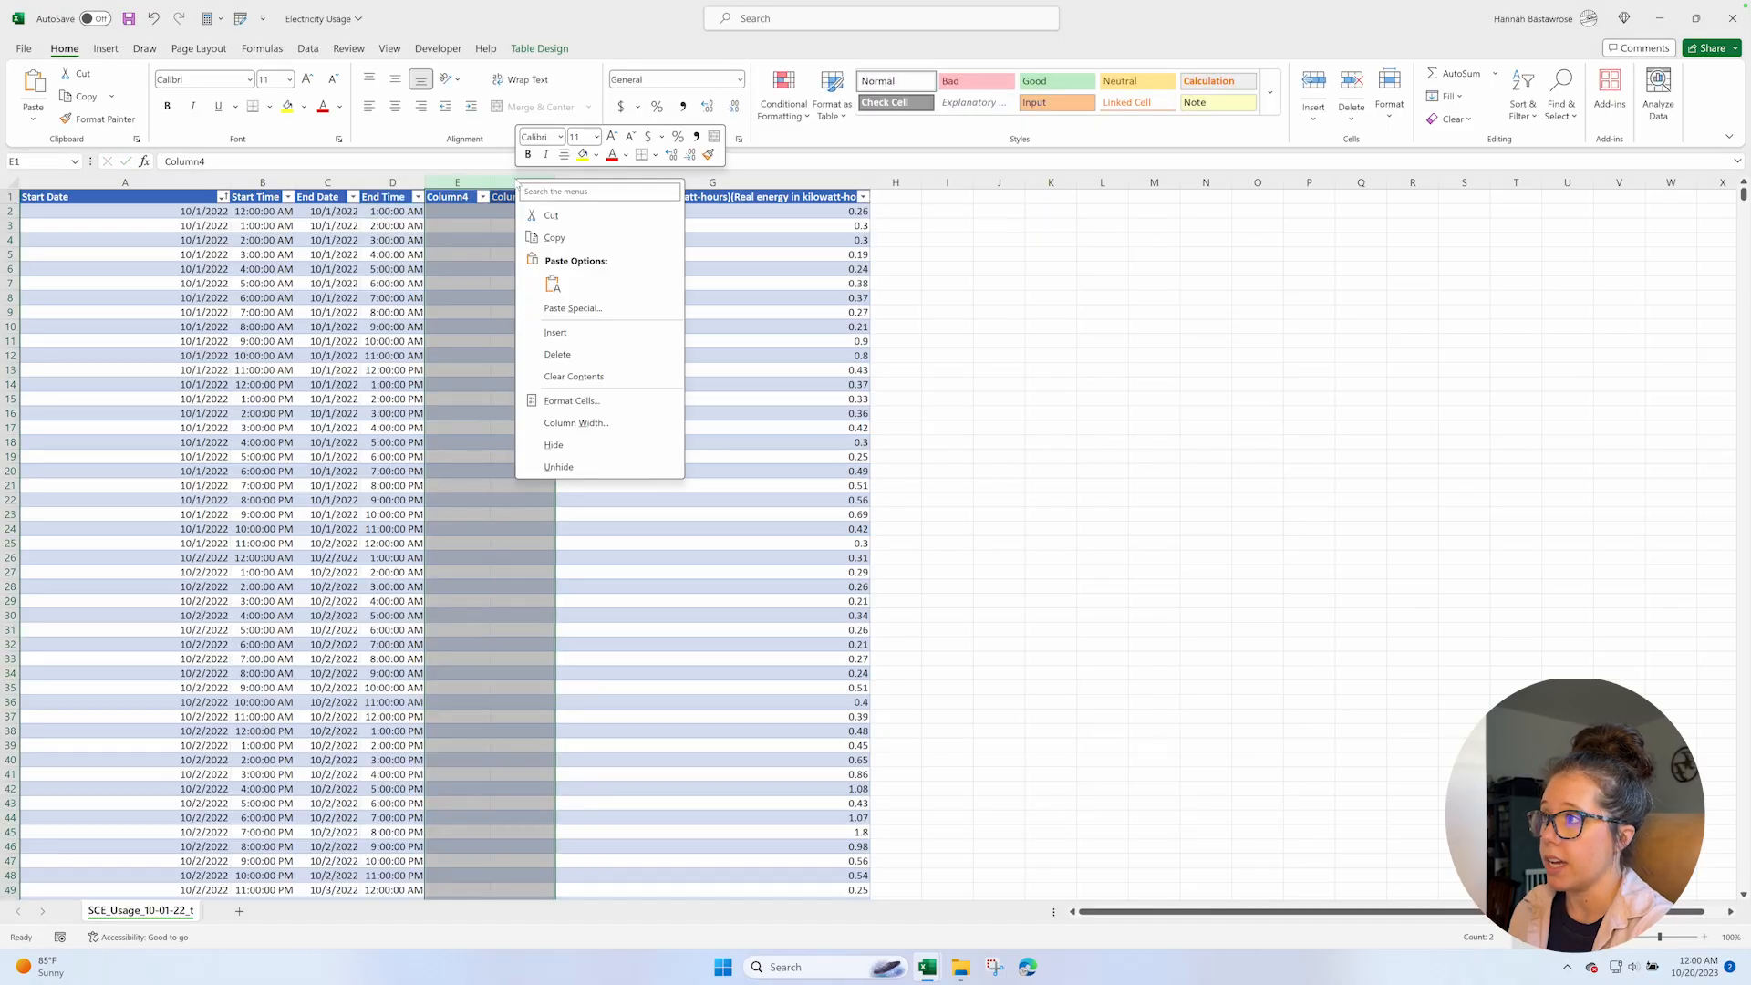
pyautogui.click(560, 356)
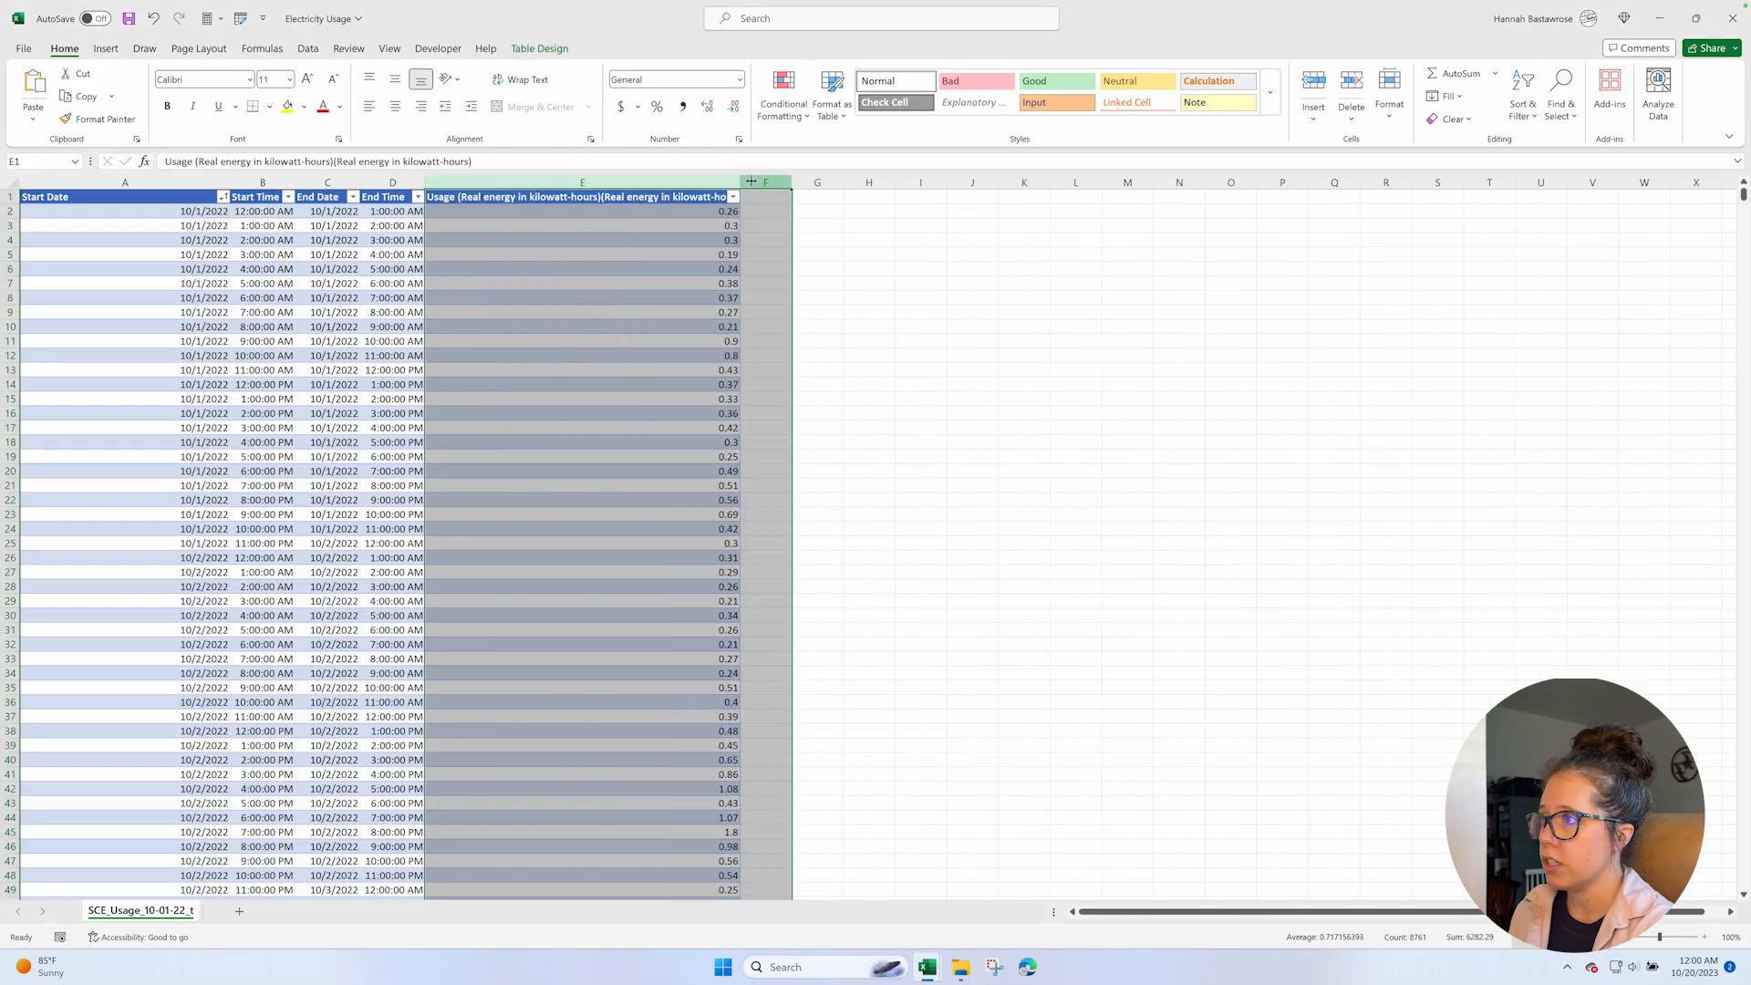
# Widen the usage column E and rename its header as kWh.
pyautogui.moveTo(735, 183); pyautogui.dragTo(773, 181)
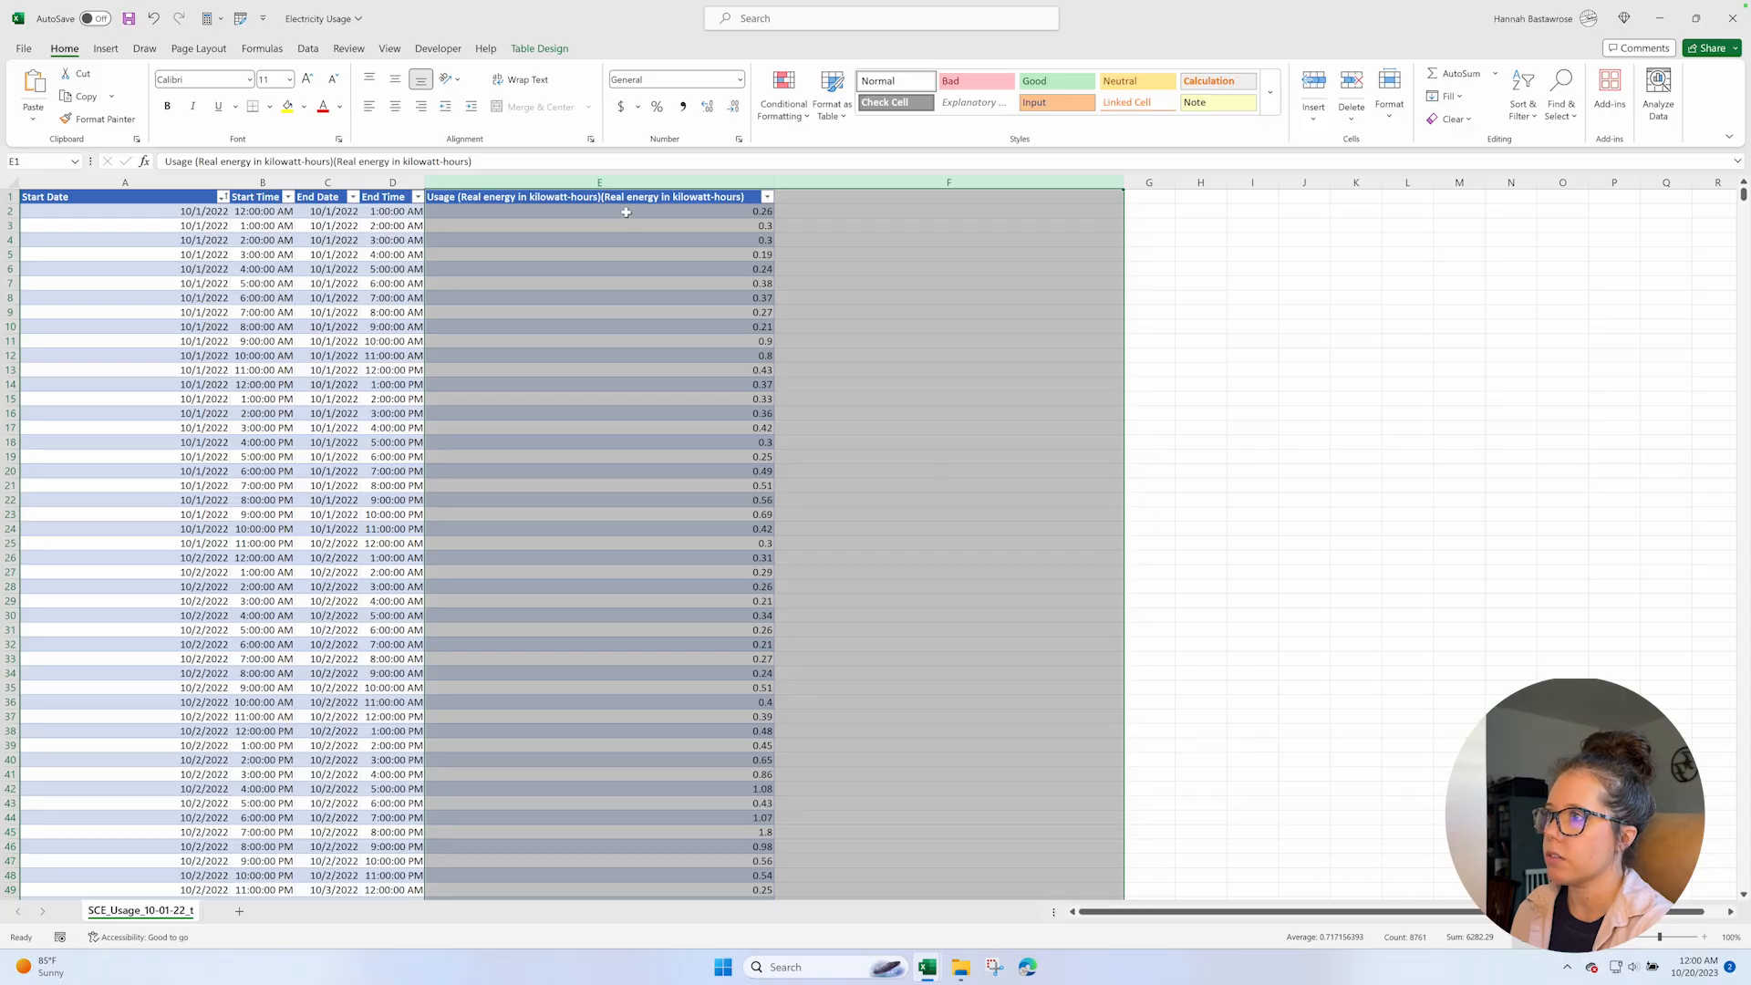
pyautogui.click(599, 201)
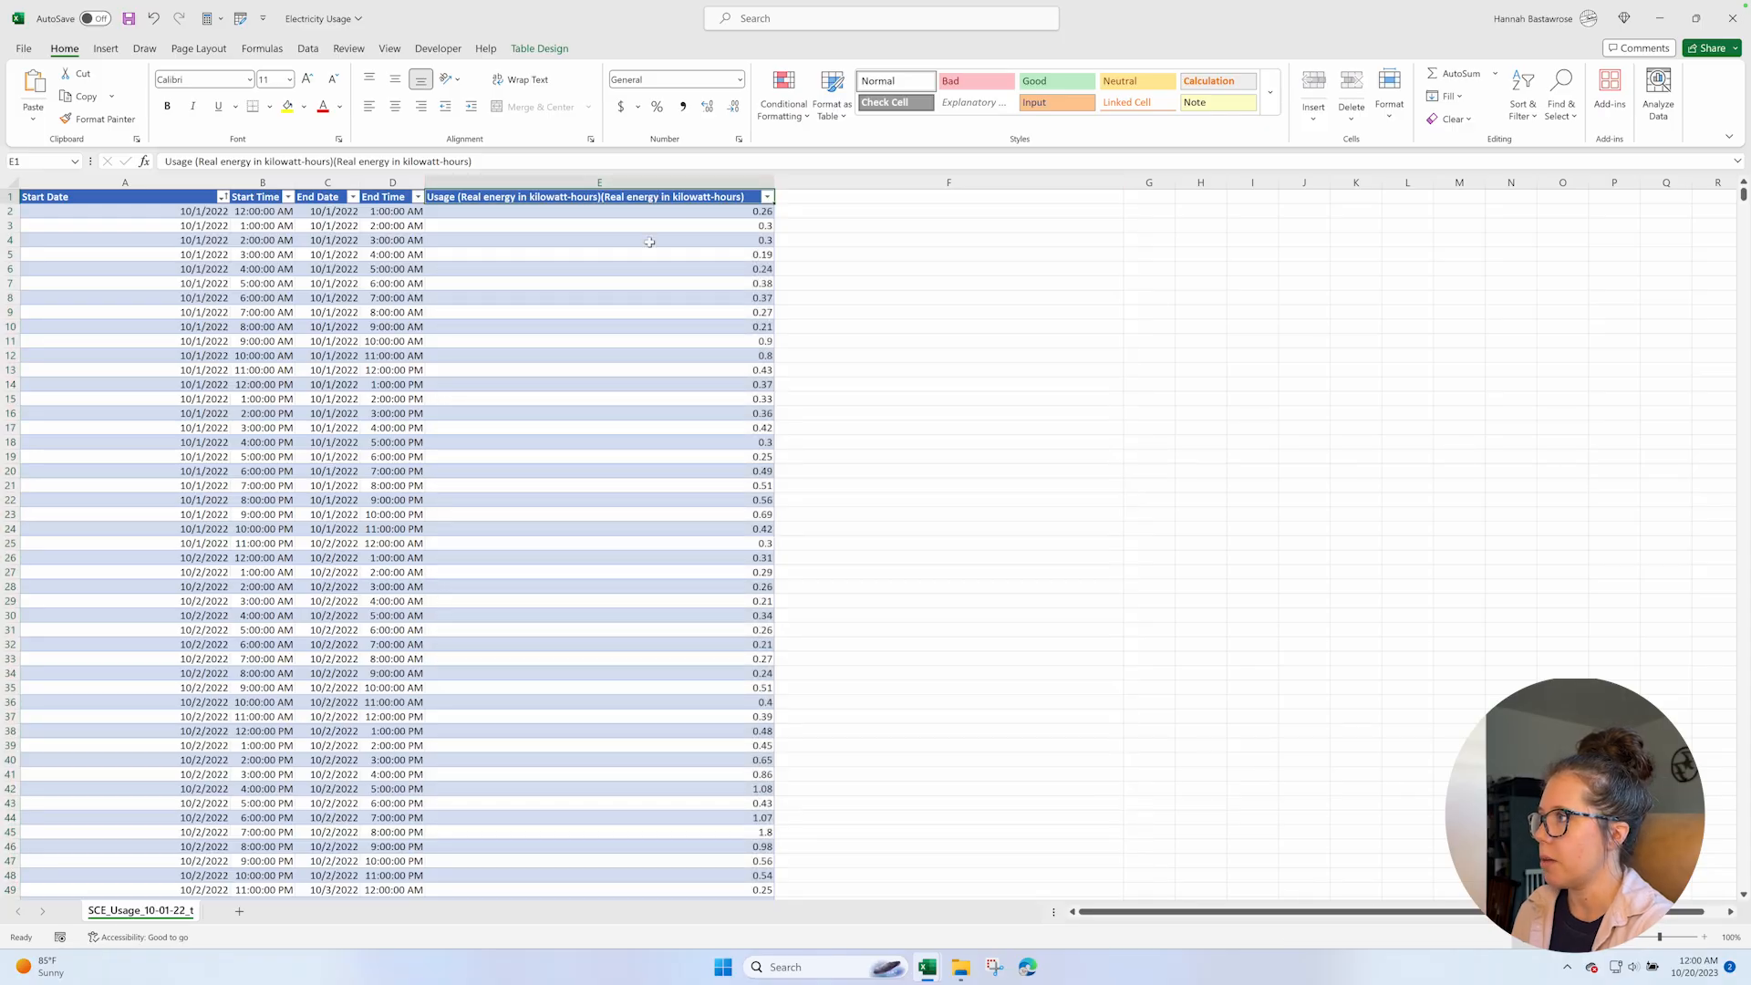
pyautogui.write('kWh')
pyautogui.press('Return')
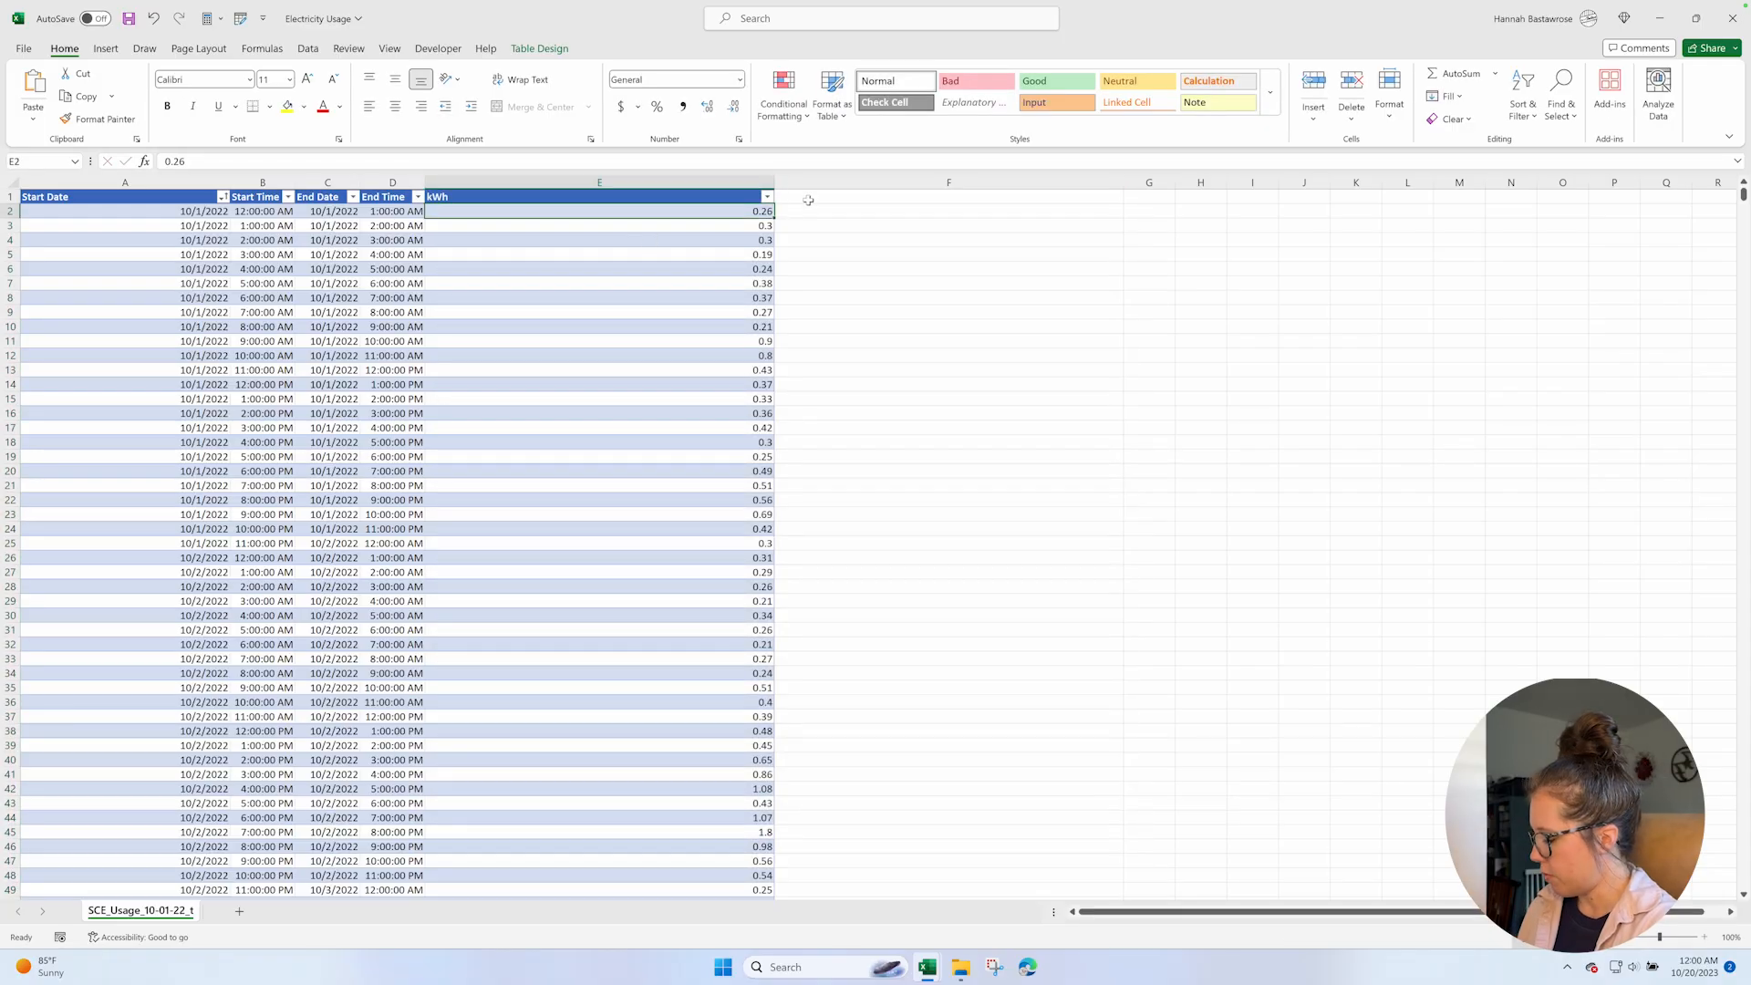
# Fit the widths of the kWh and Start Date columns to their contents and save the workbook.
pyautogui.moveTo(772, 179); pyautogui.dragTo(457, 180)
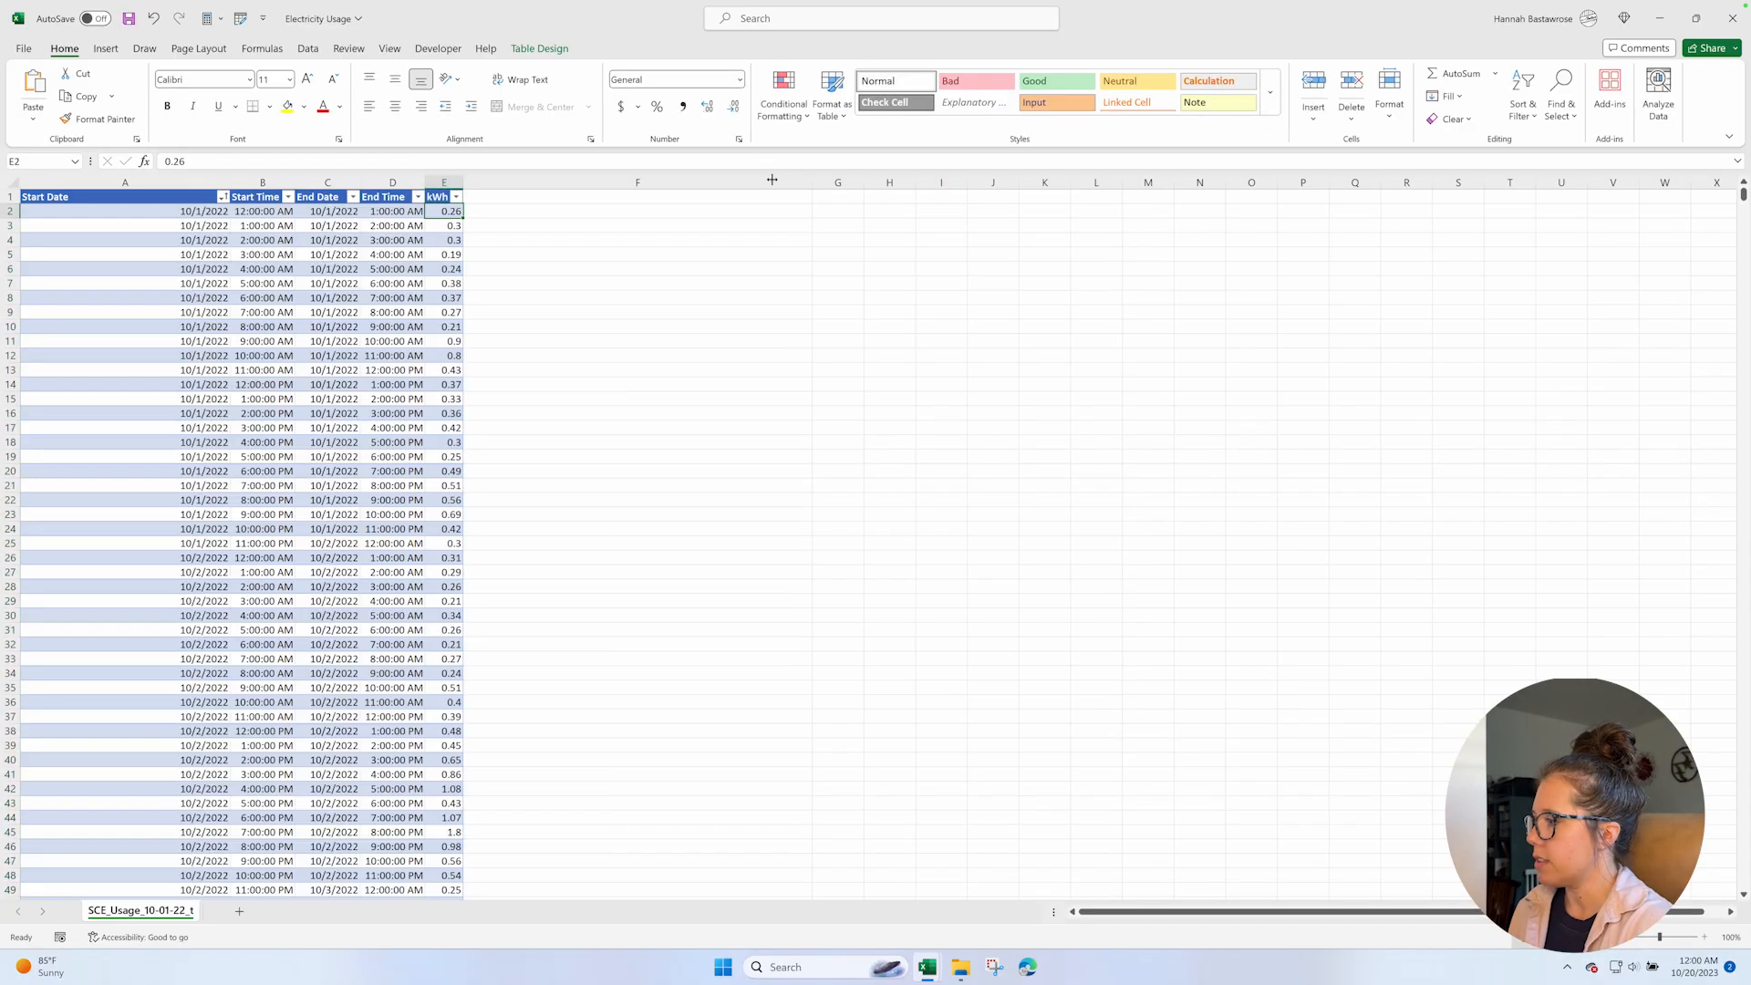
pyautogui.doubleClick(458, 183)
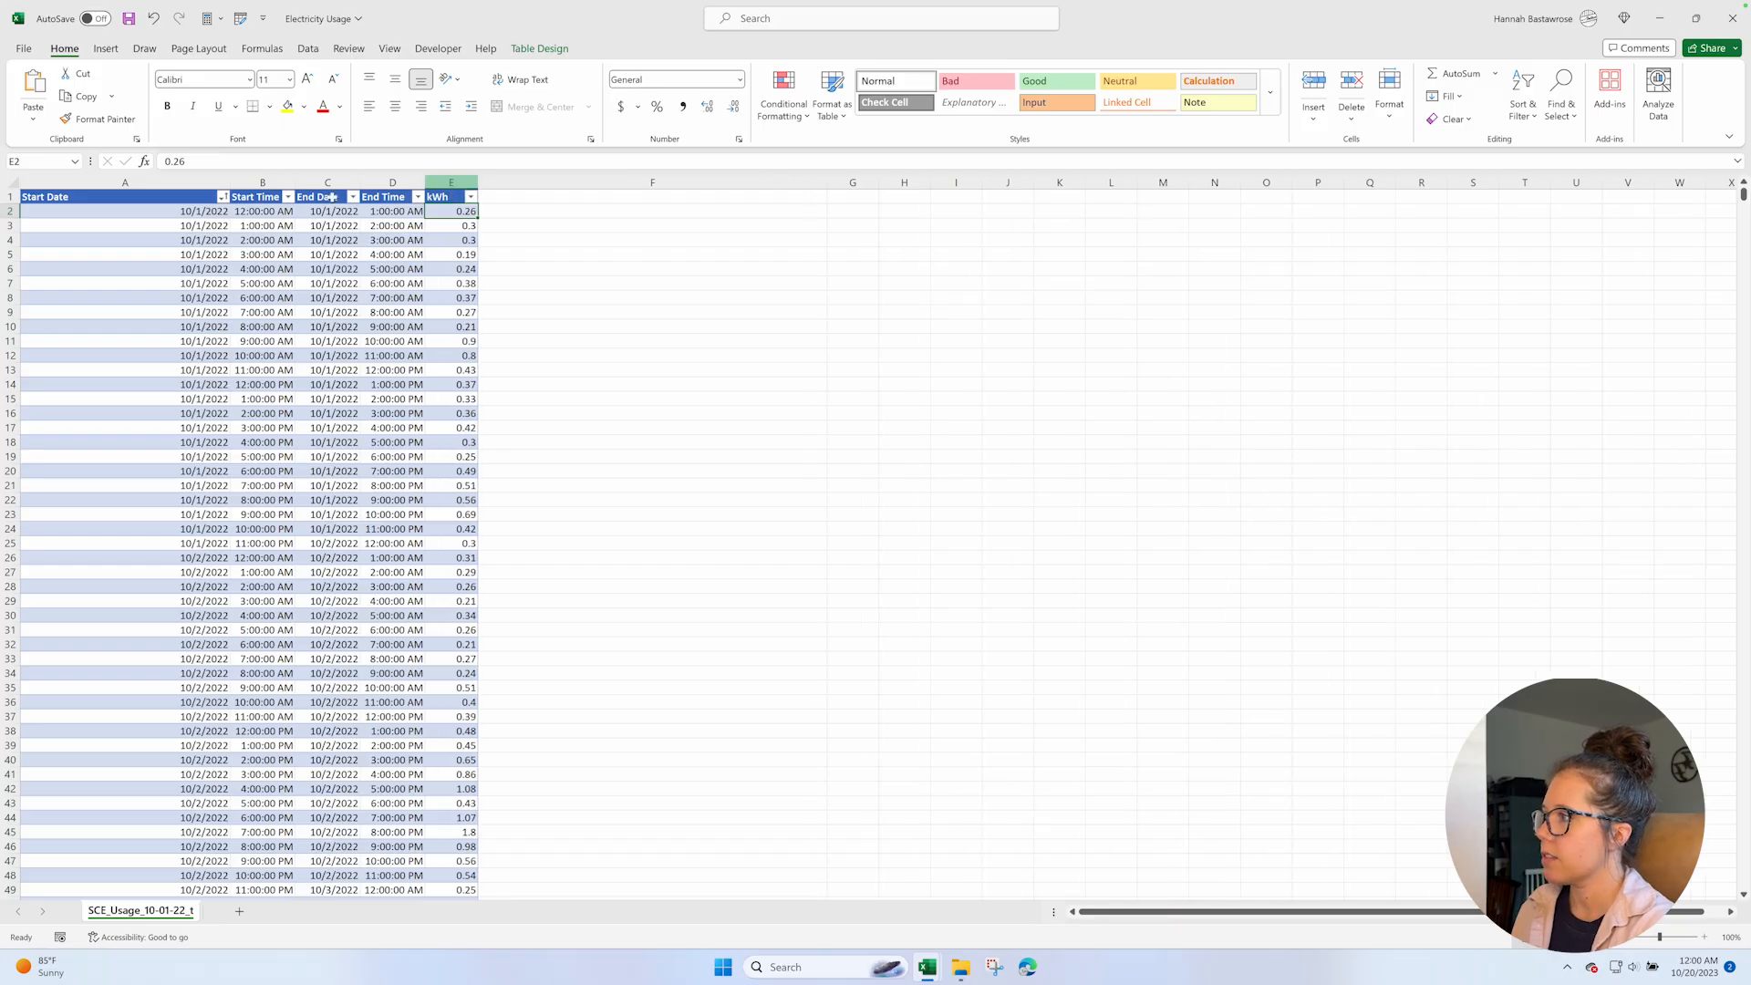
pyautogui.doubleClick(227, 181)
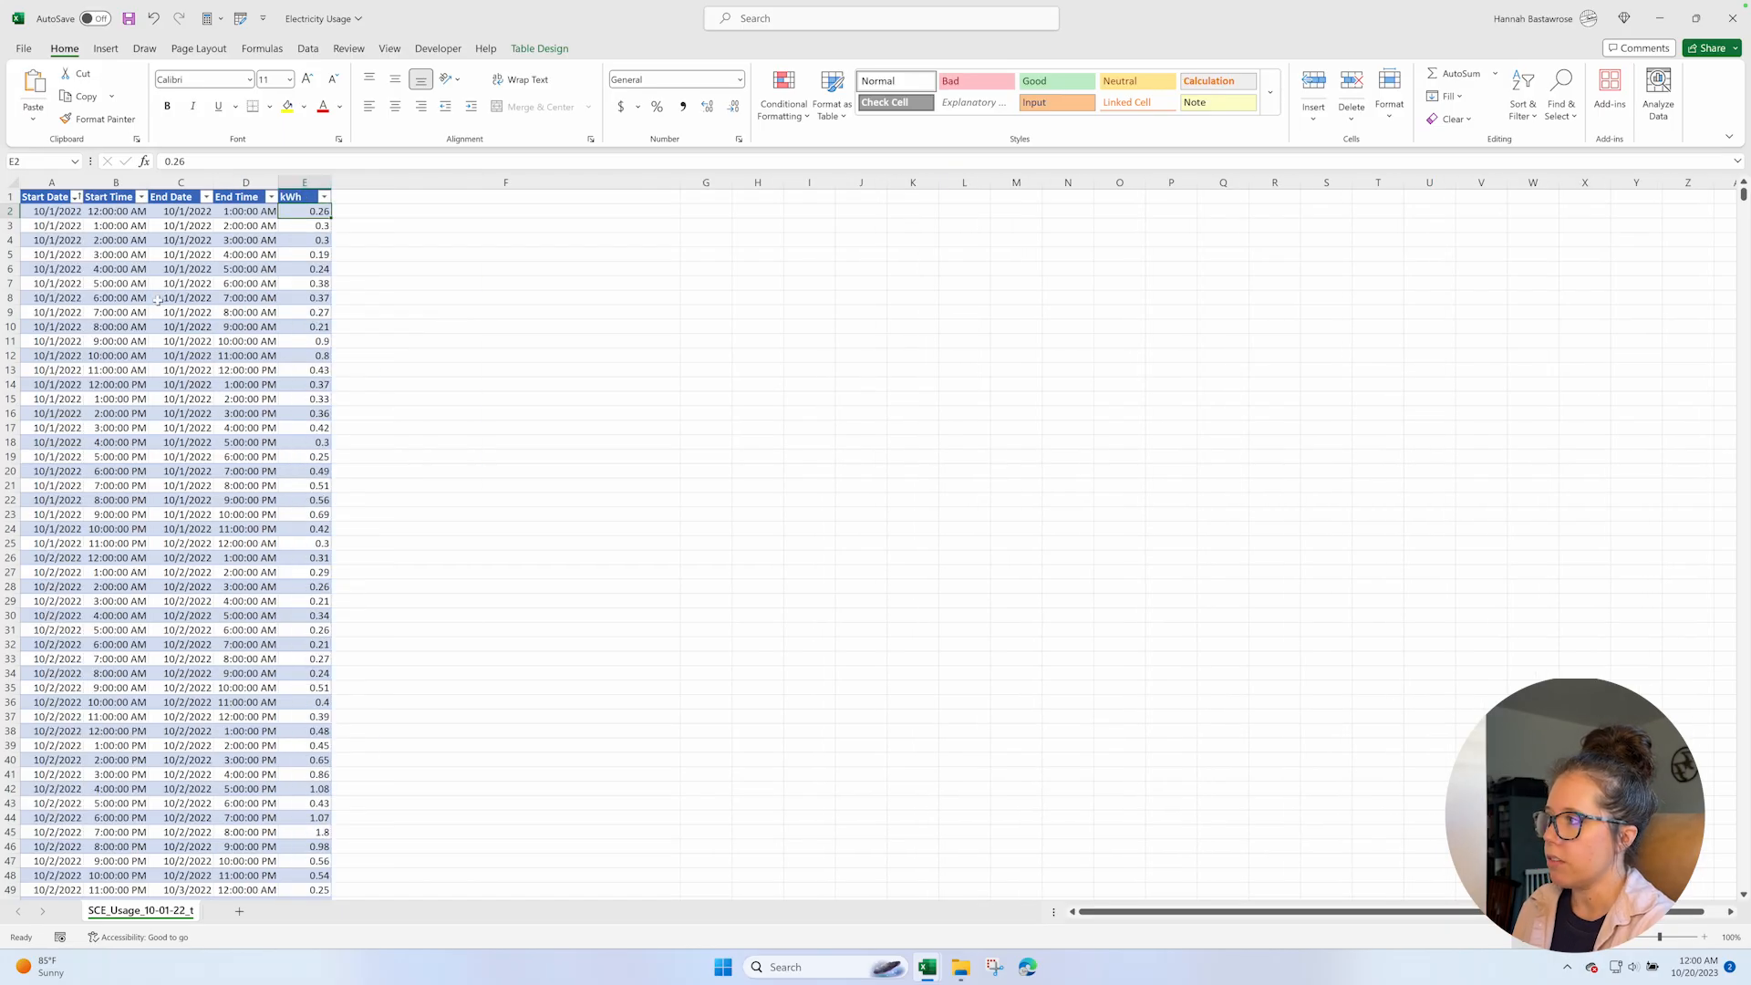
pyautogui.hotkey('ctrl', 's')
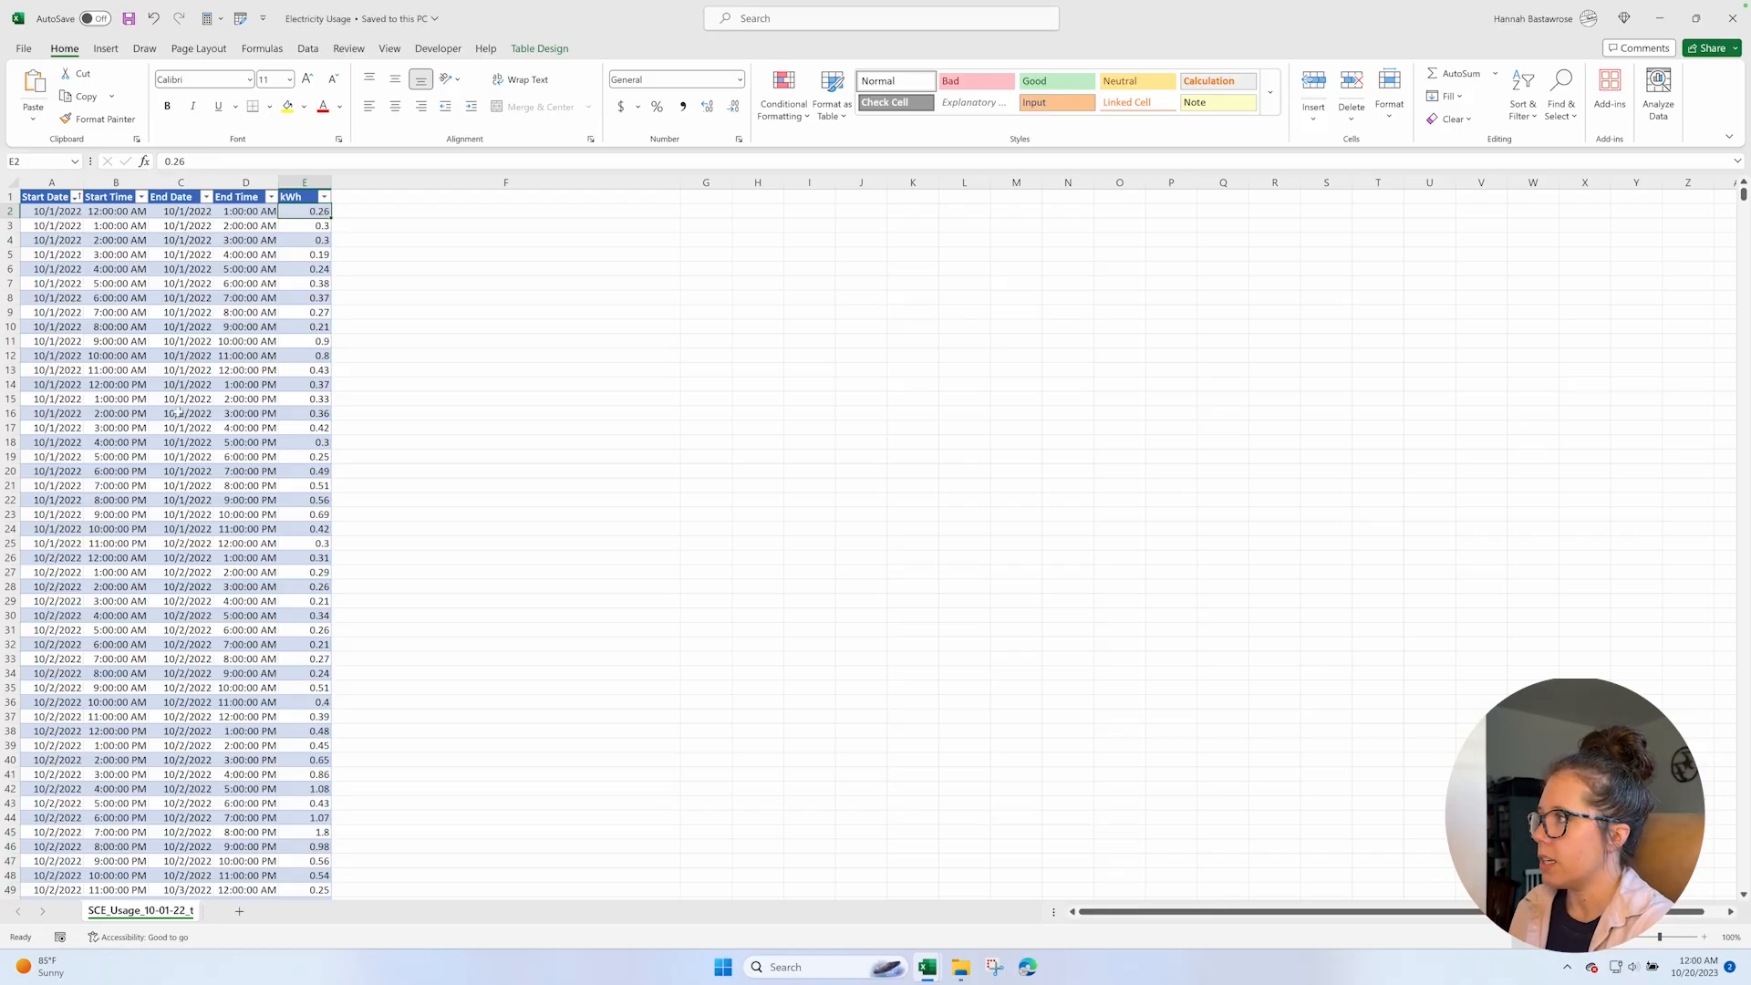
# Select the whole hourly usage table, headers included, and create a PivotTable from it on a new worksheet.
pyautogui.scroll(-6, 180, 416)
pyautogui.scroll(6, 179, 416)
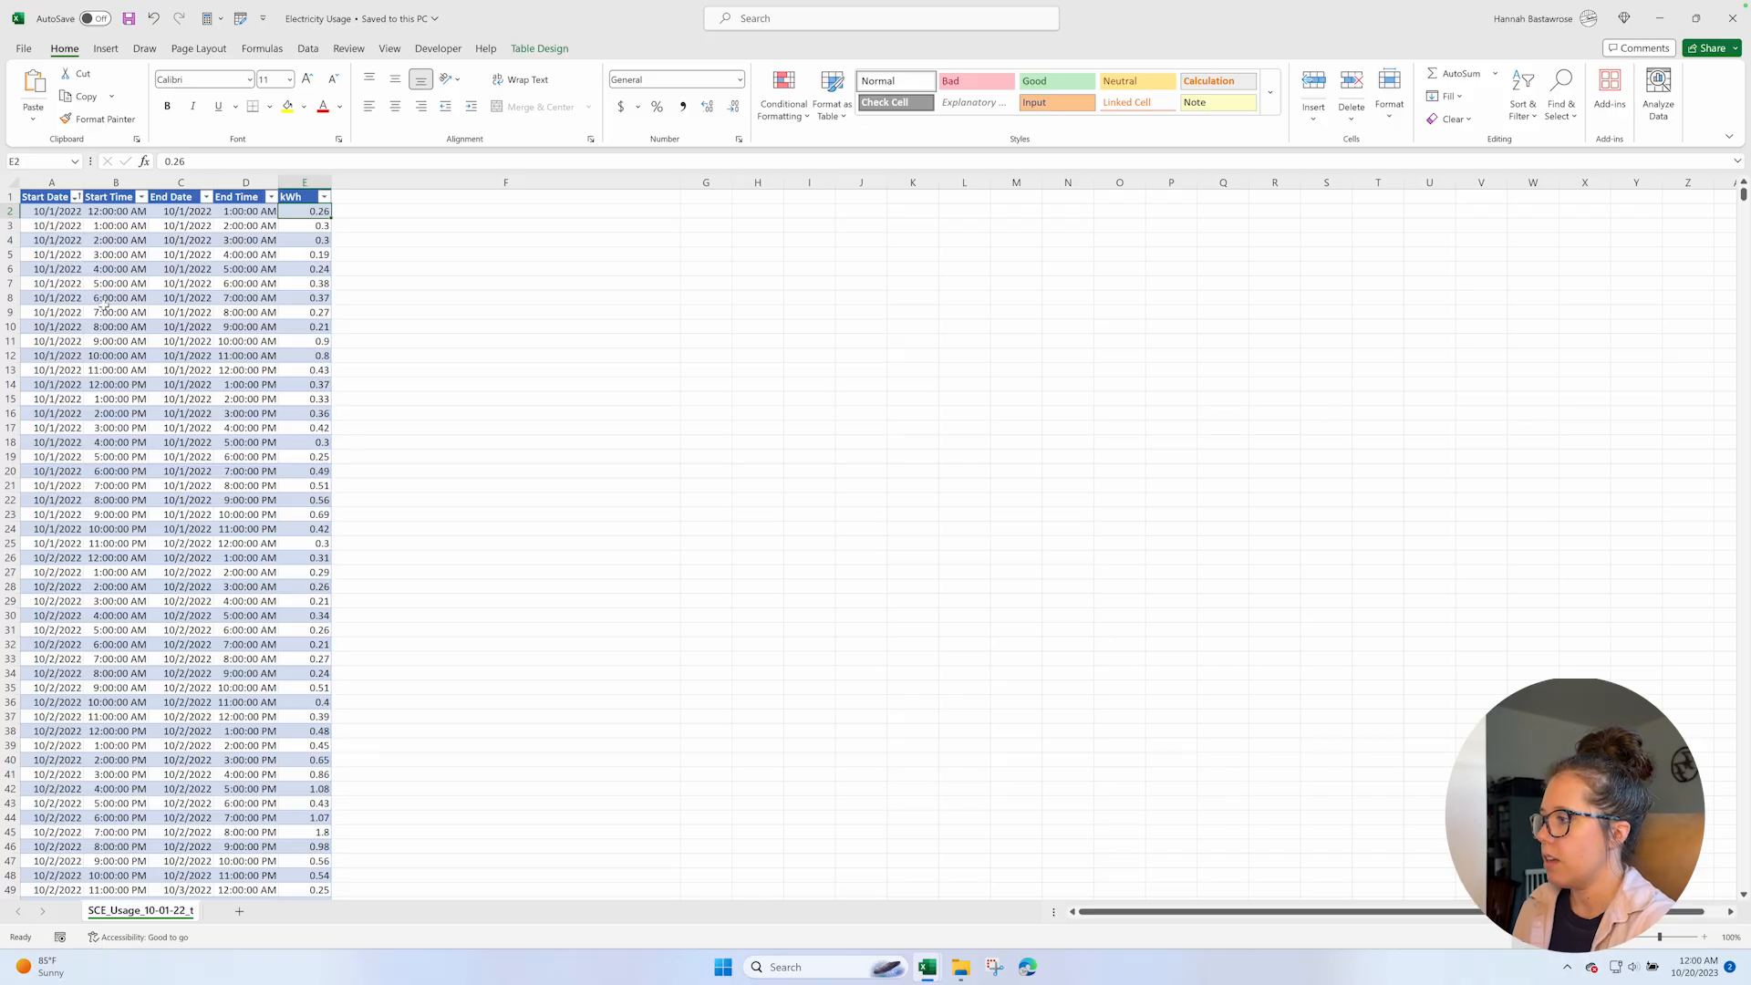
pyautogui.click(53, 196)
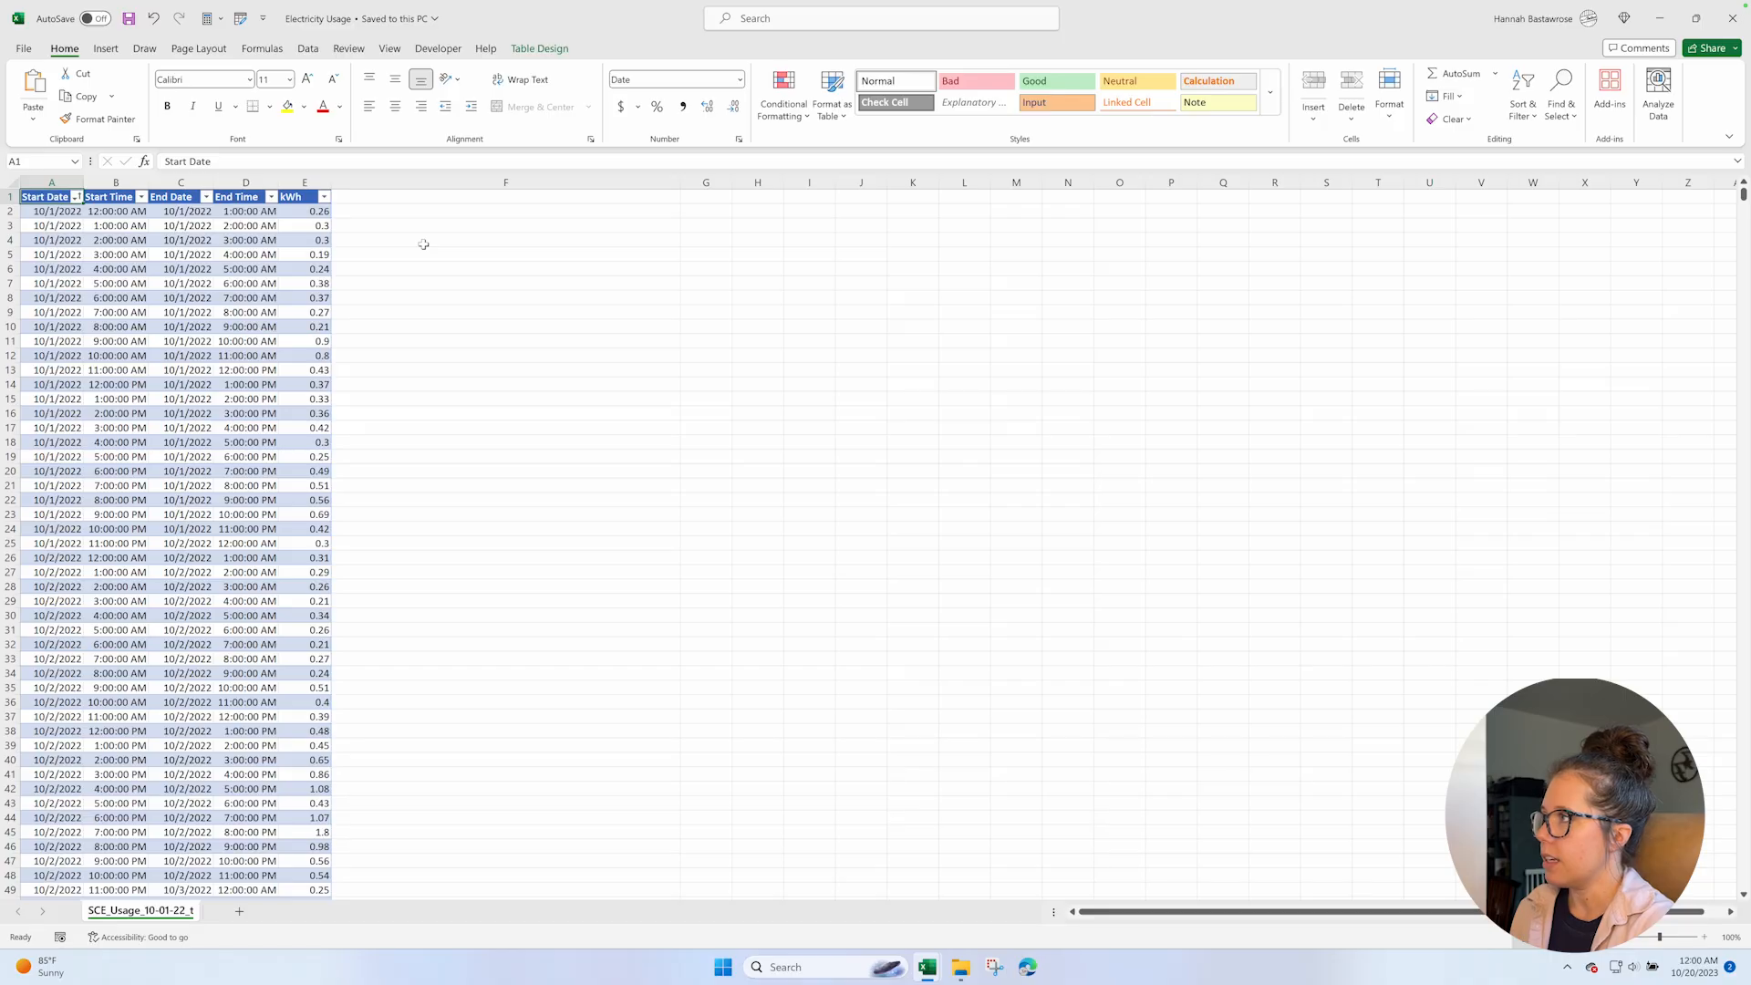
pyautogui.hotkey('ctrl', 'shift', 'Right')
pyautogui.hotkey('ctrl', 'shift', 'Down')
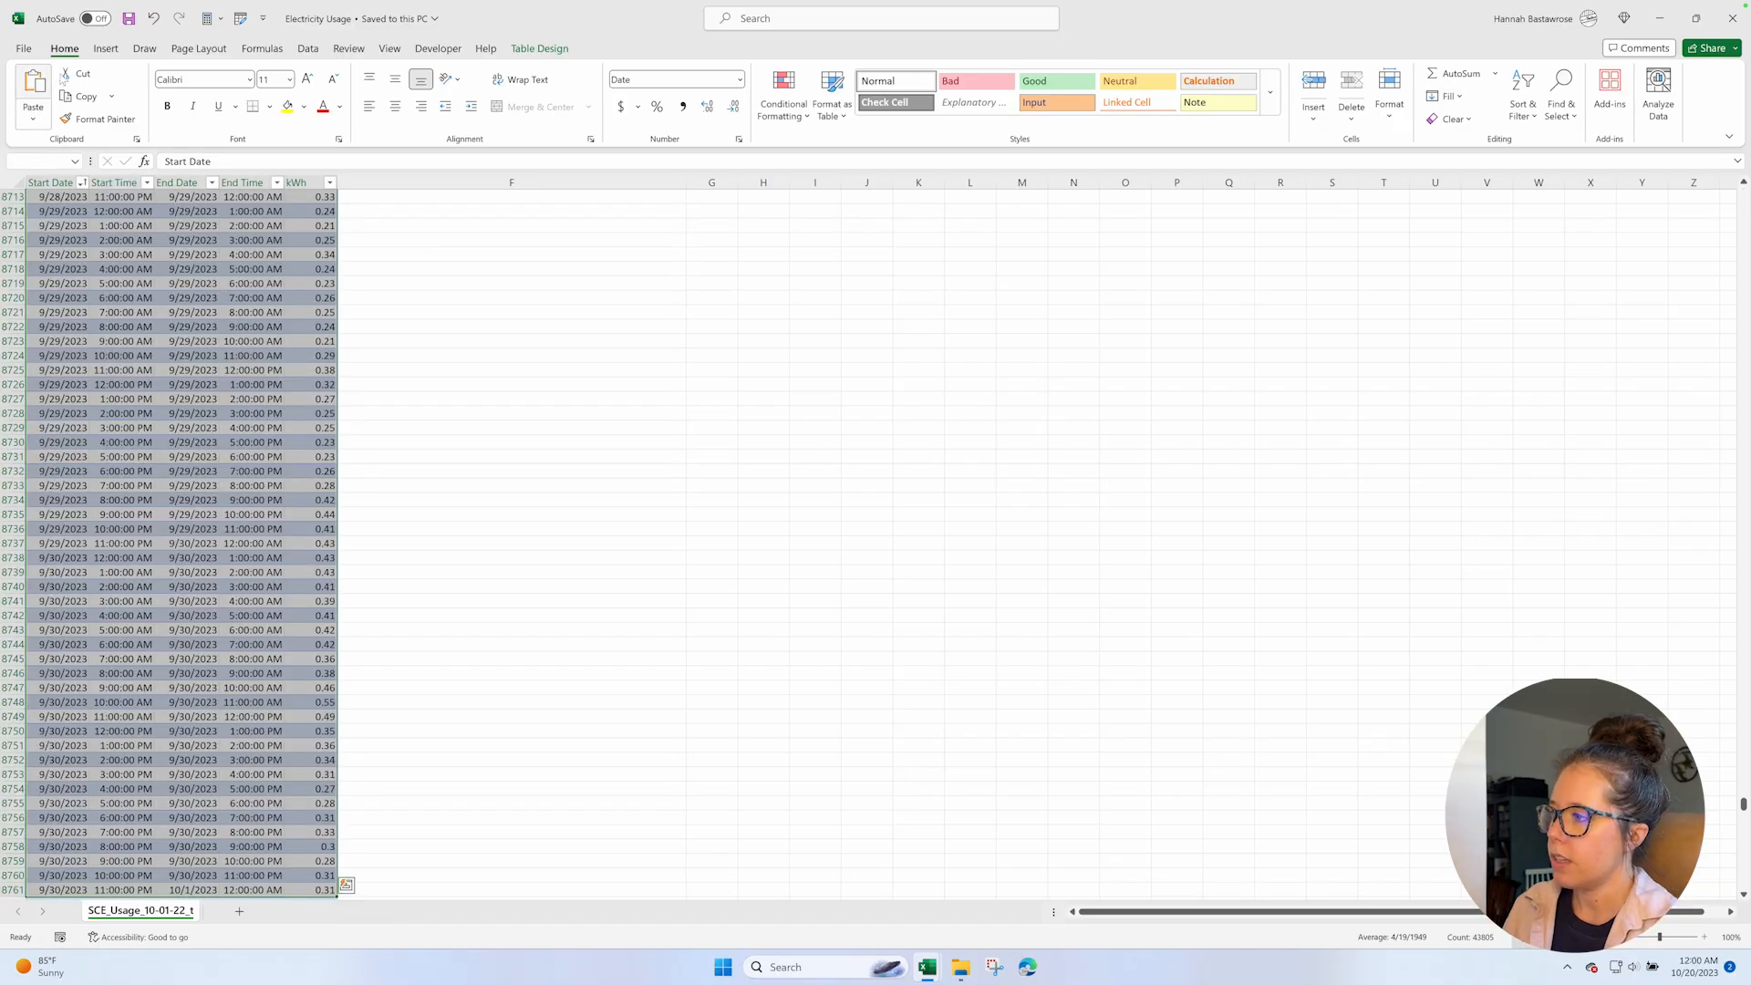
pyautogui.click(106, 51)
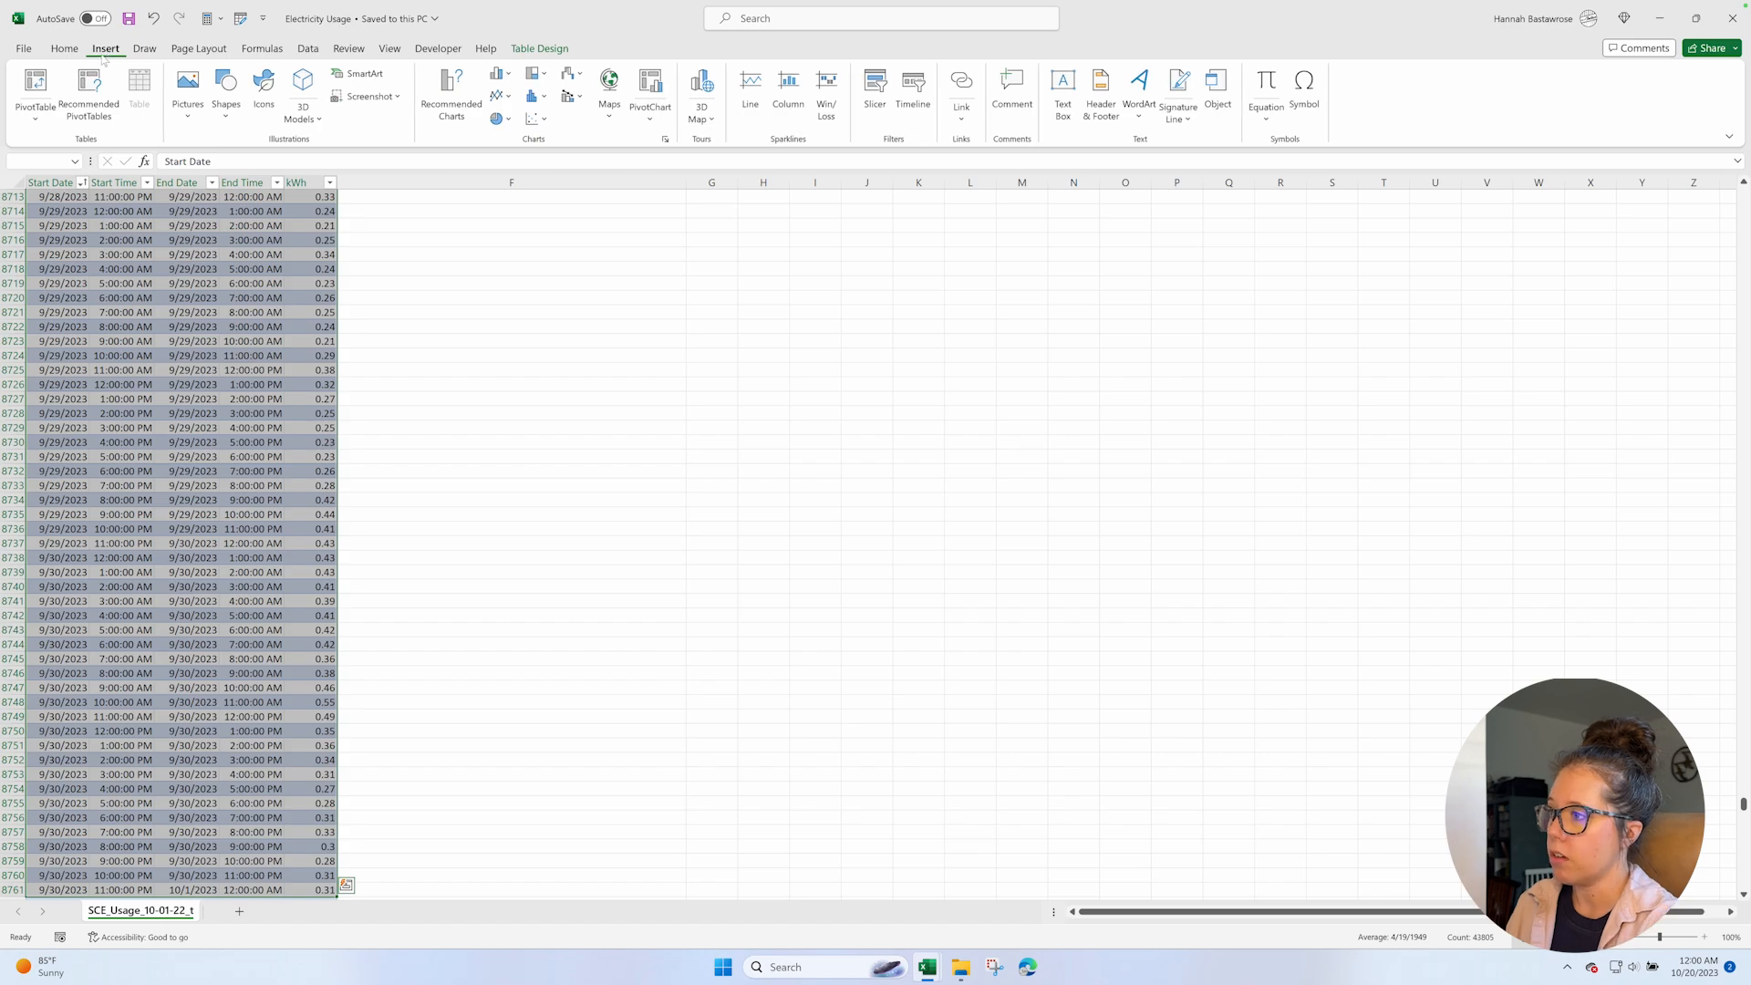
pyautogui.click(36, 84)
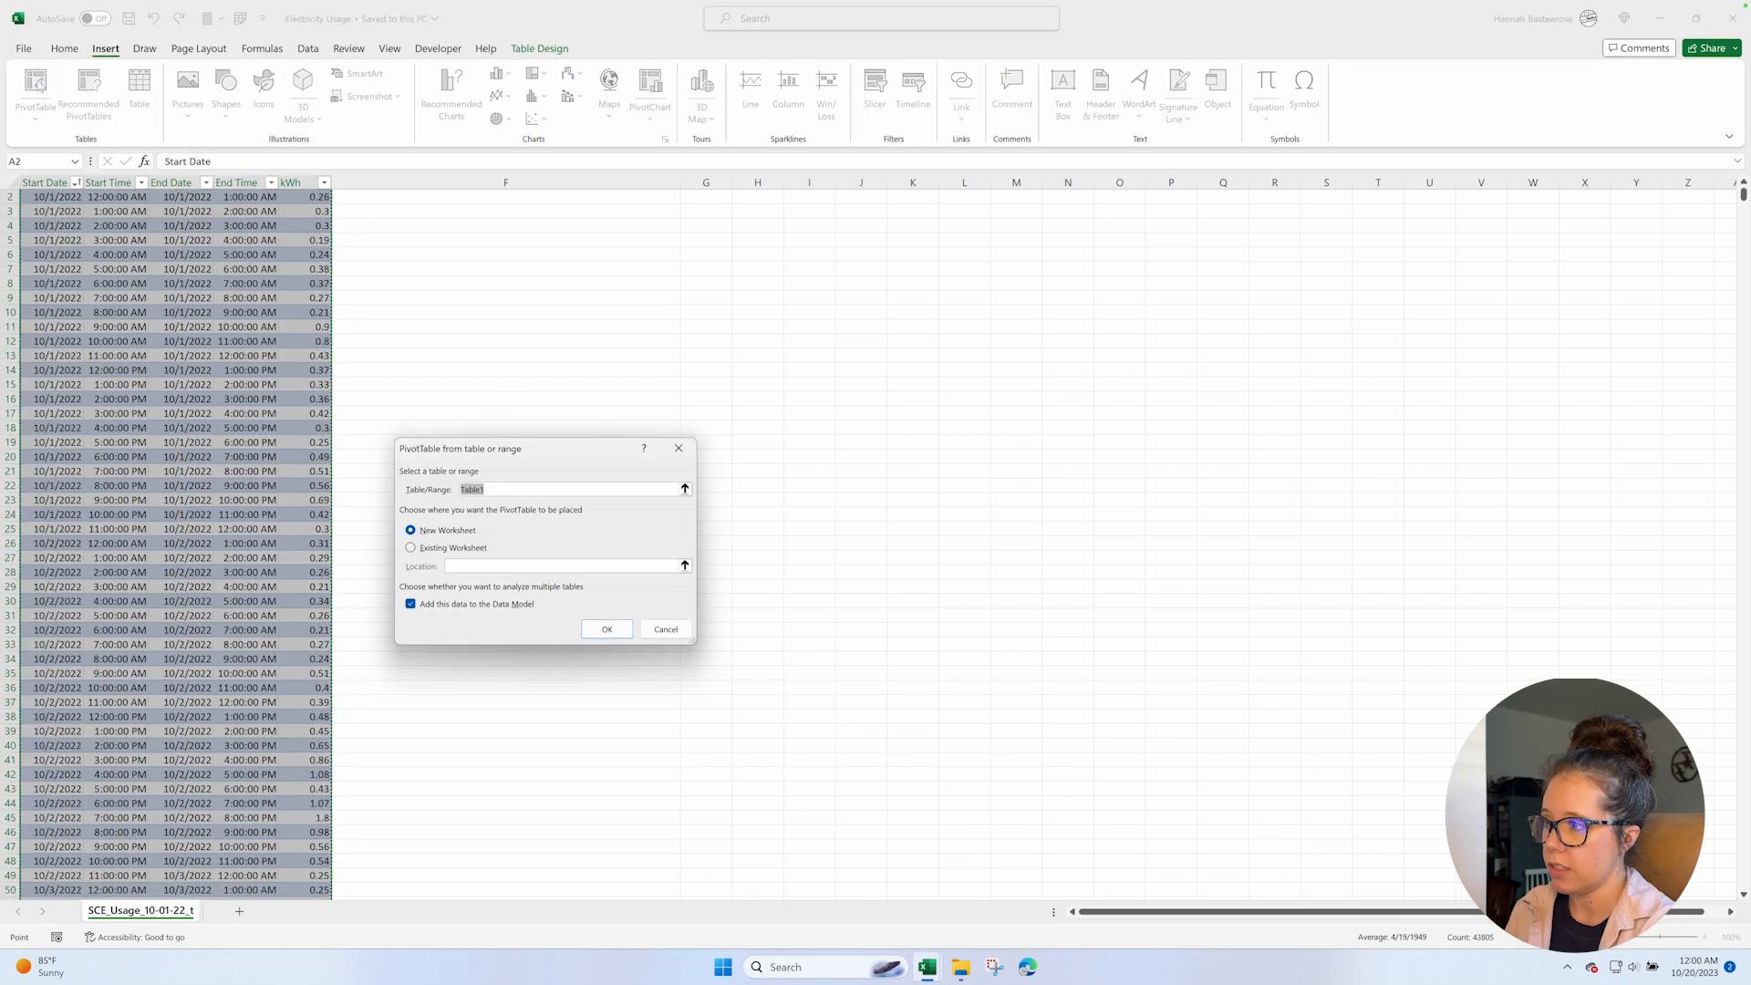
pyautogui.click(410, 548)
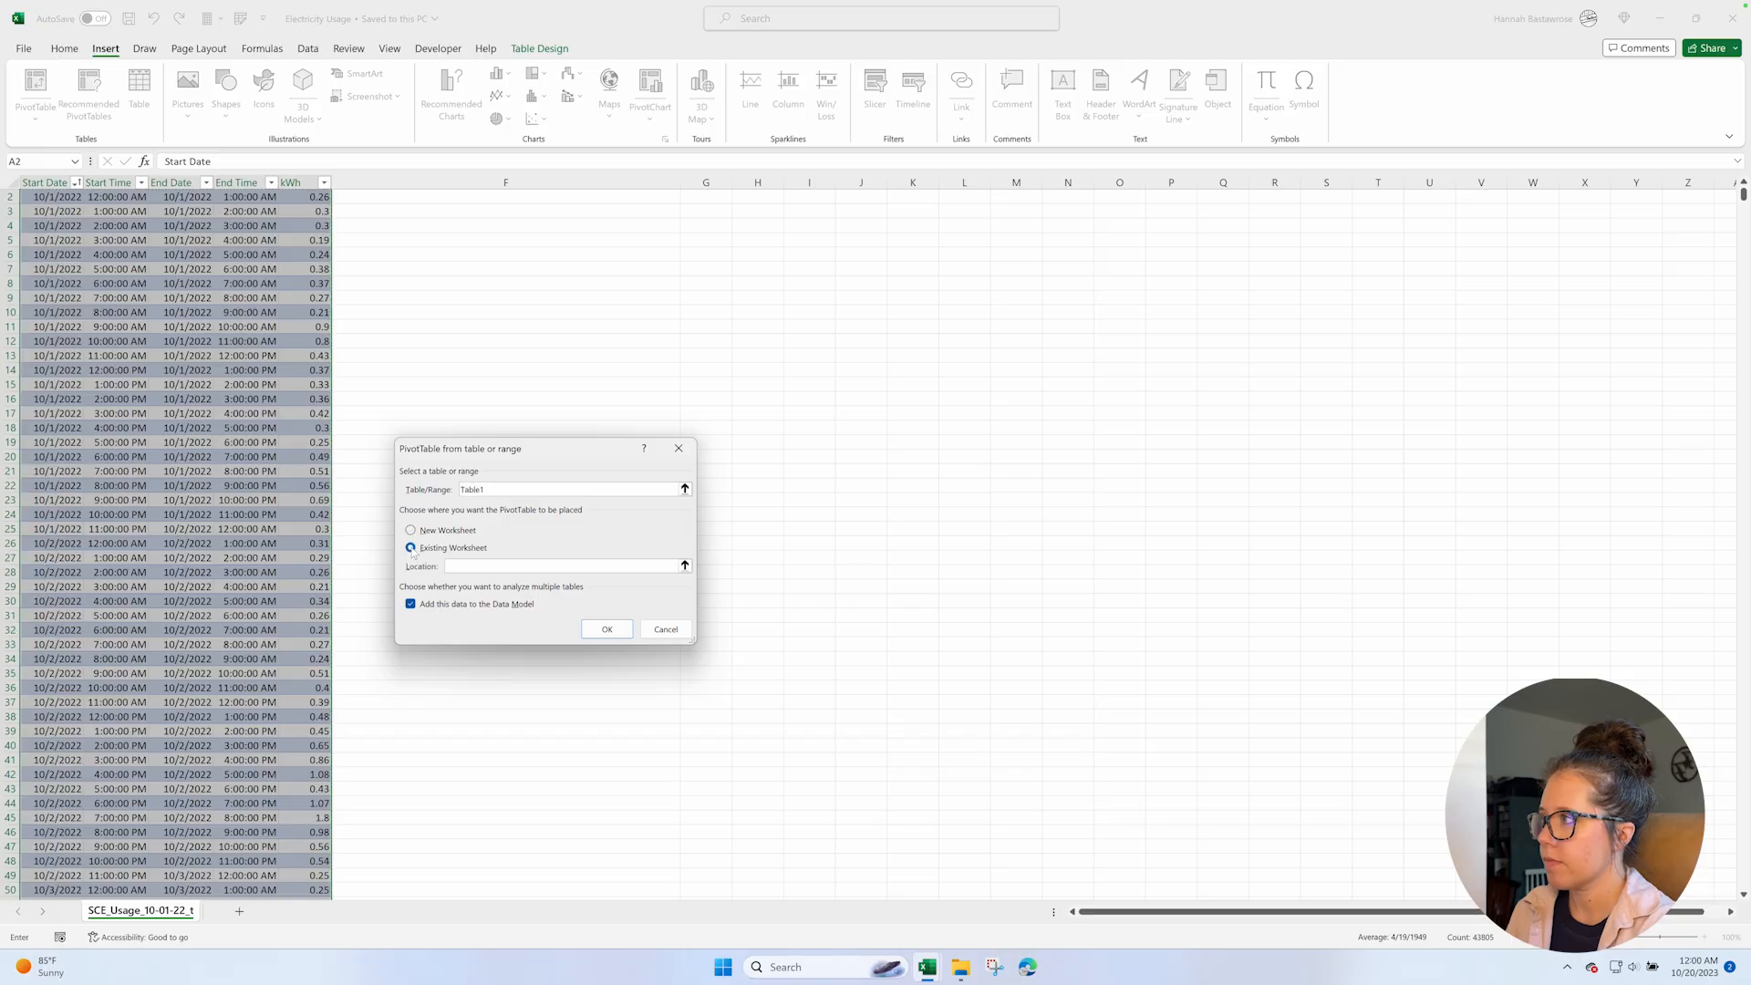
pyautogui.click(410, 530)
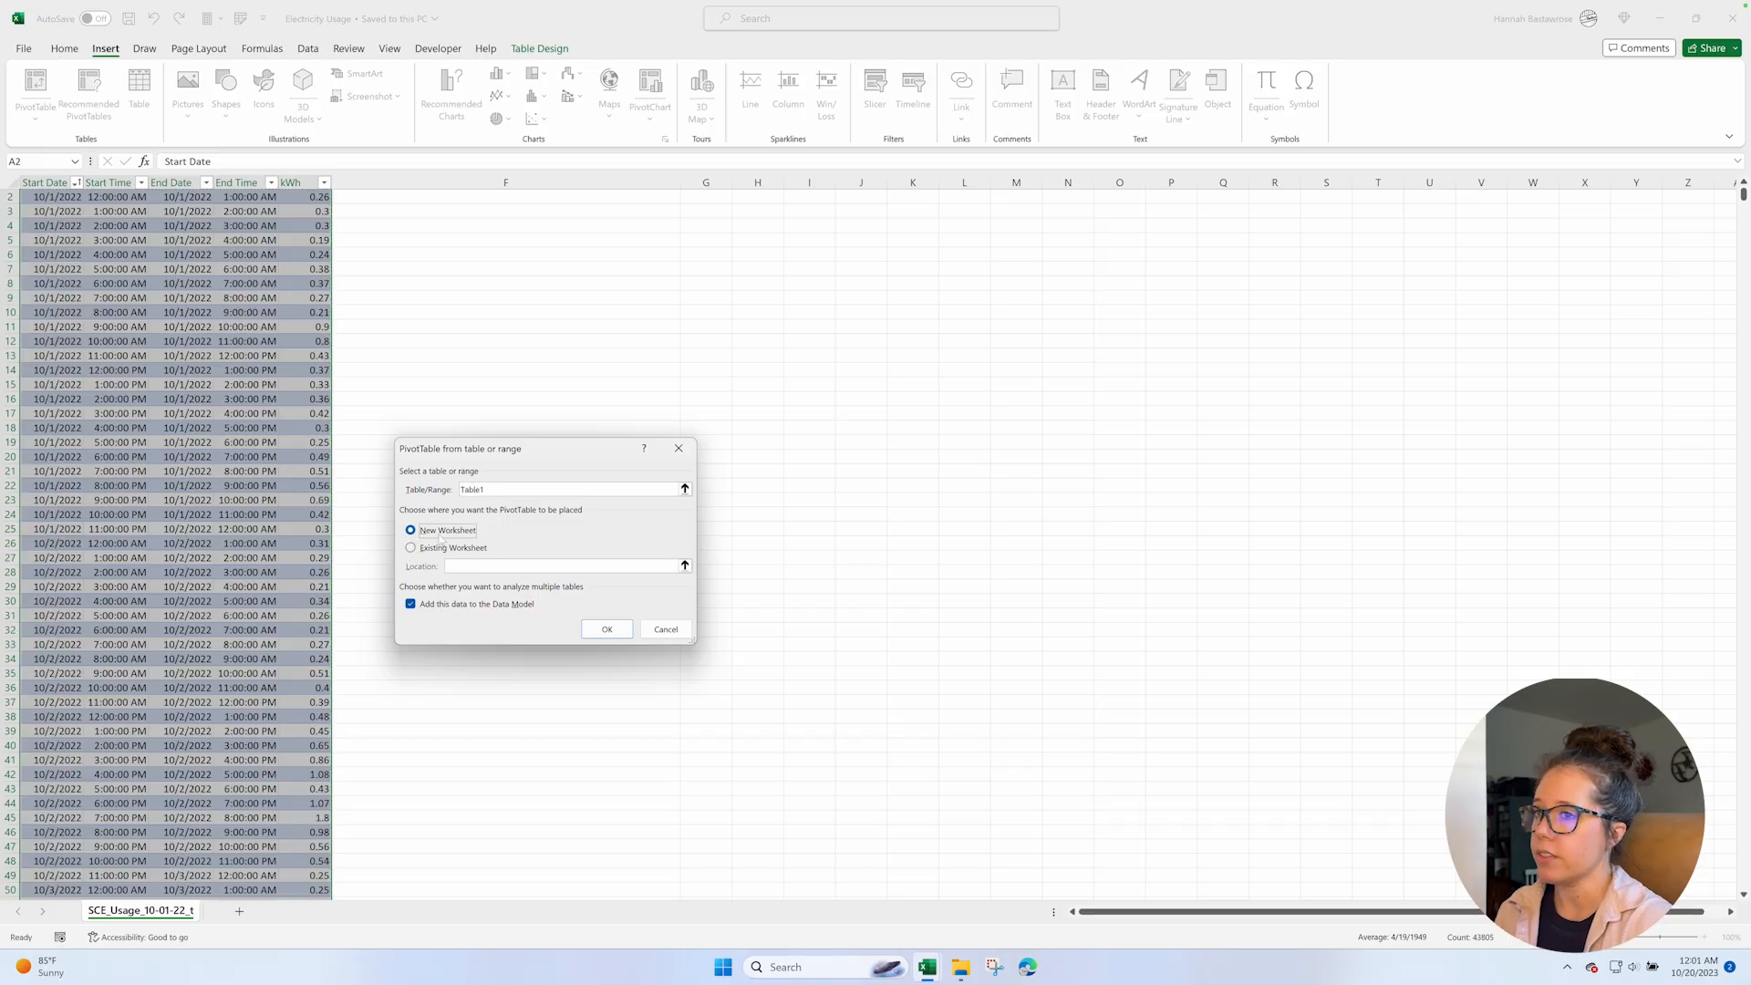
pyautogui.click(607, 630)
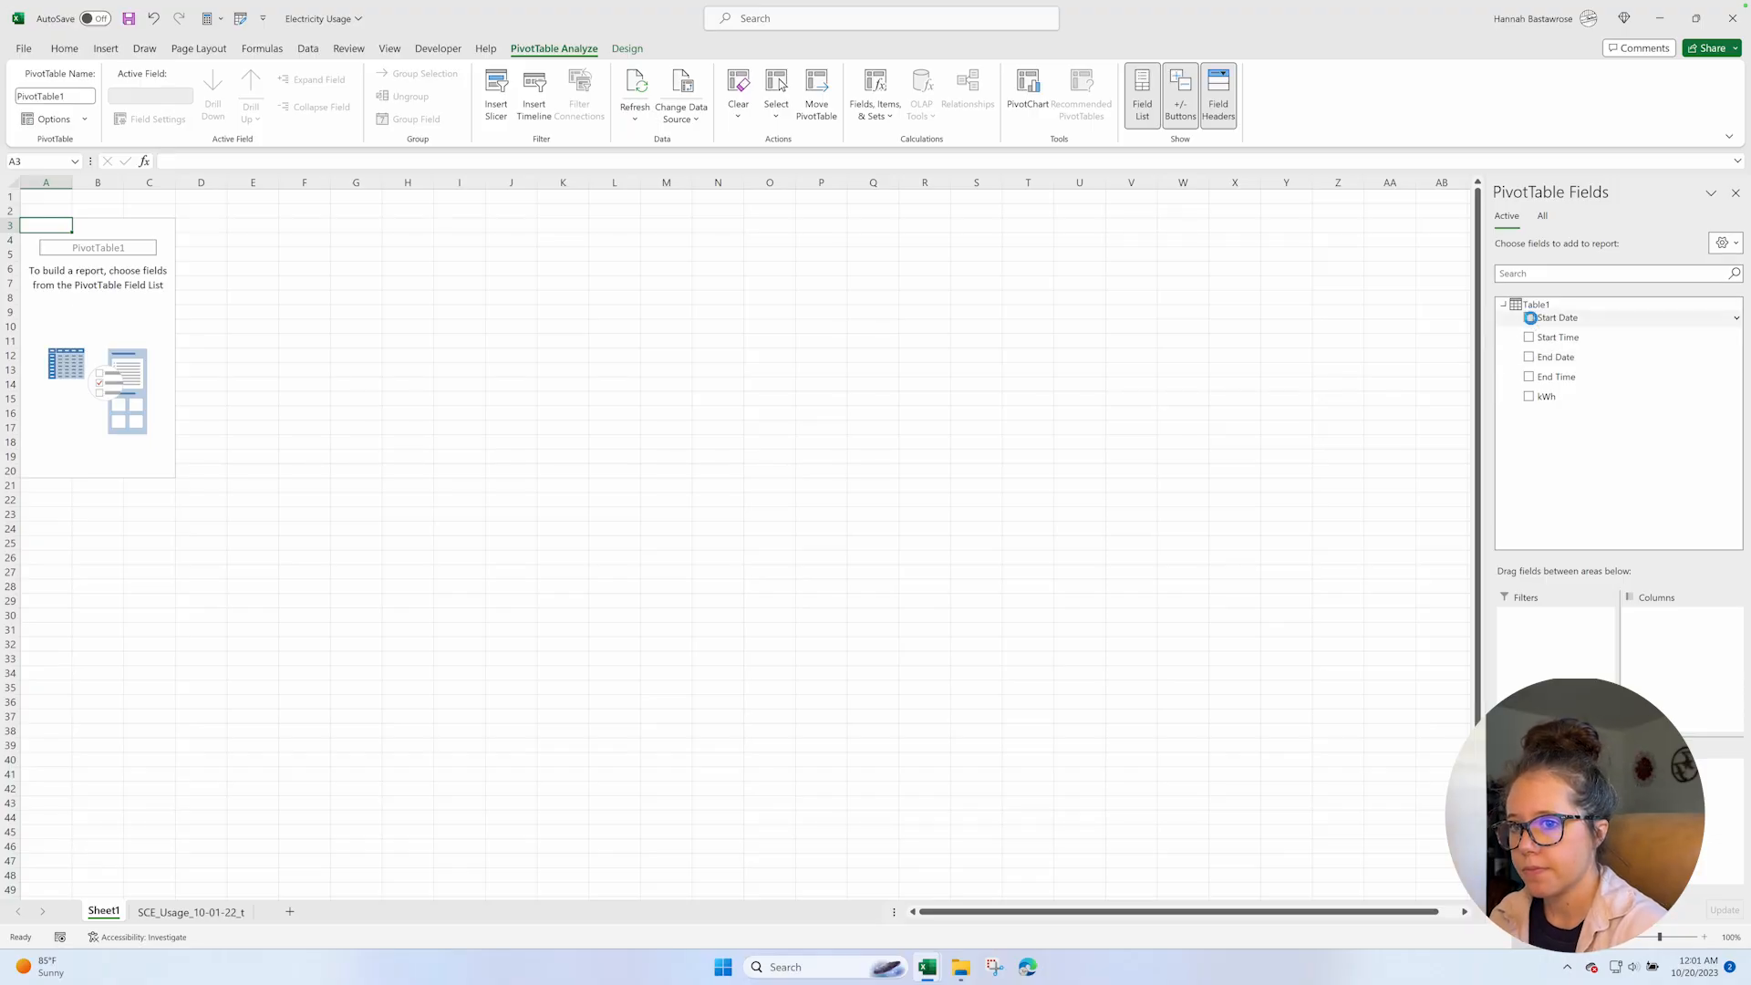
# Add the Start Date and Start Time fields to the PivotTable.
pyautogui.click(1529, 318)
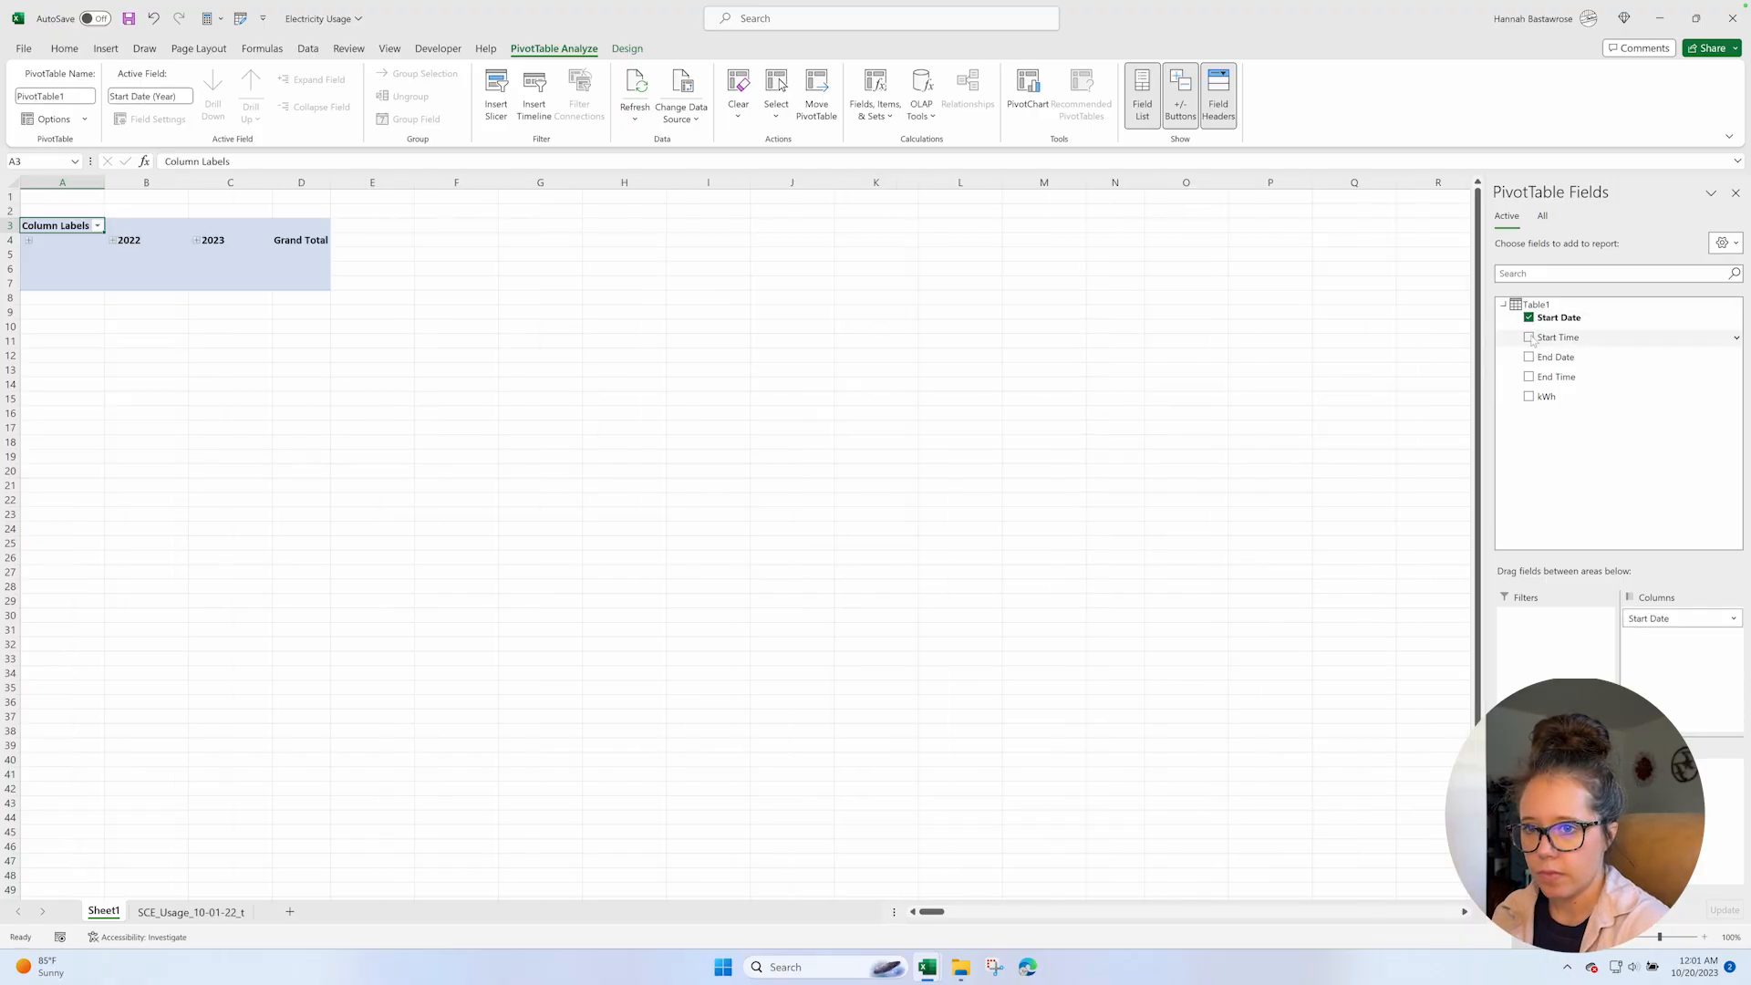
pyautogui.click(1529, 339)
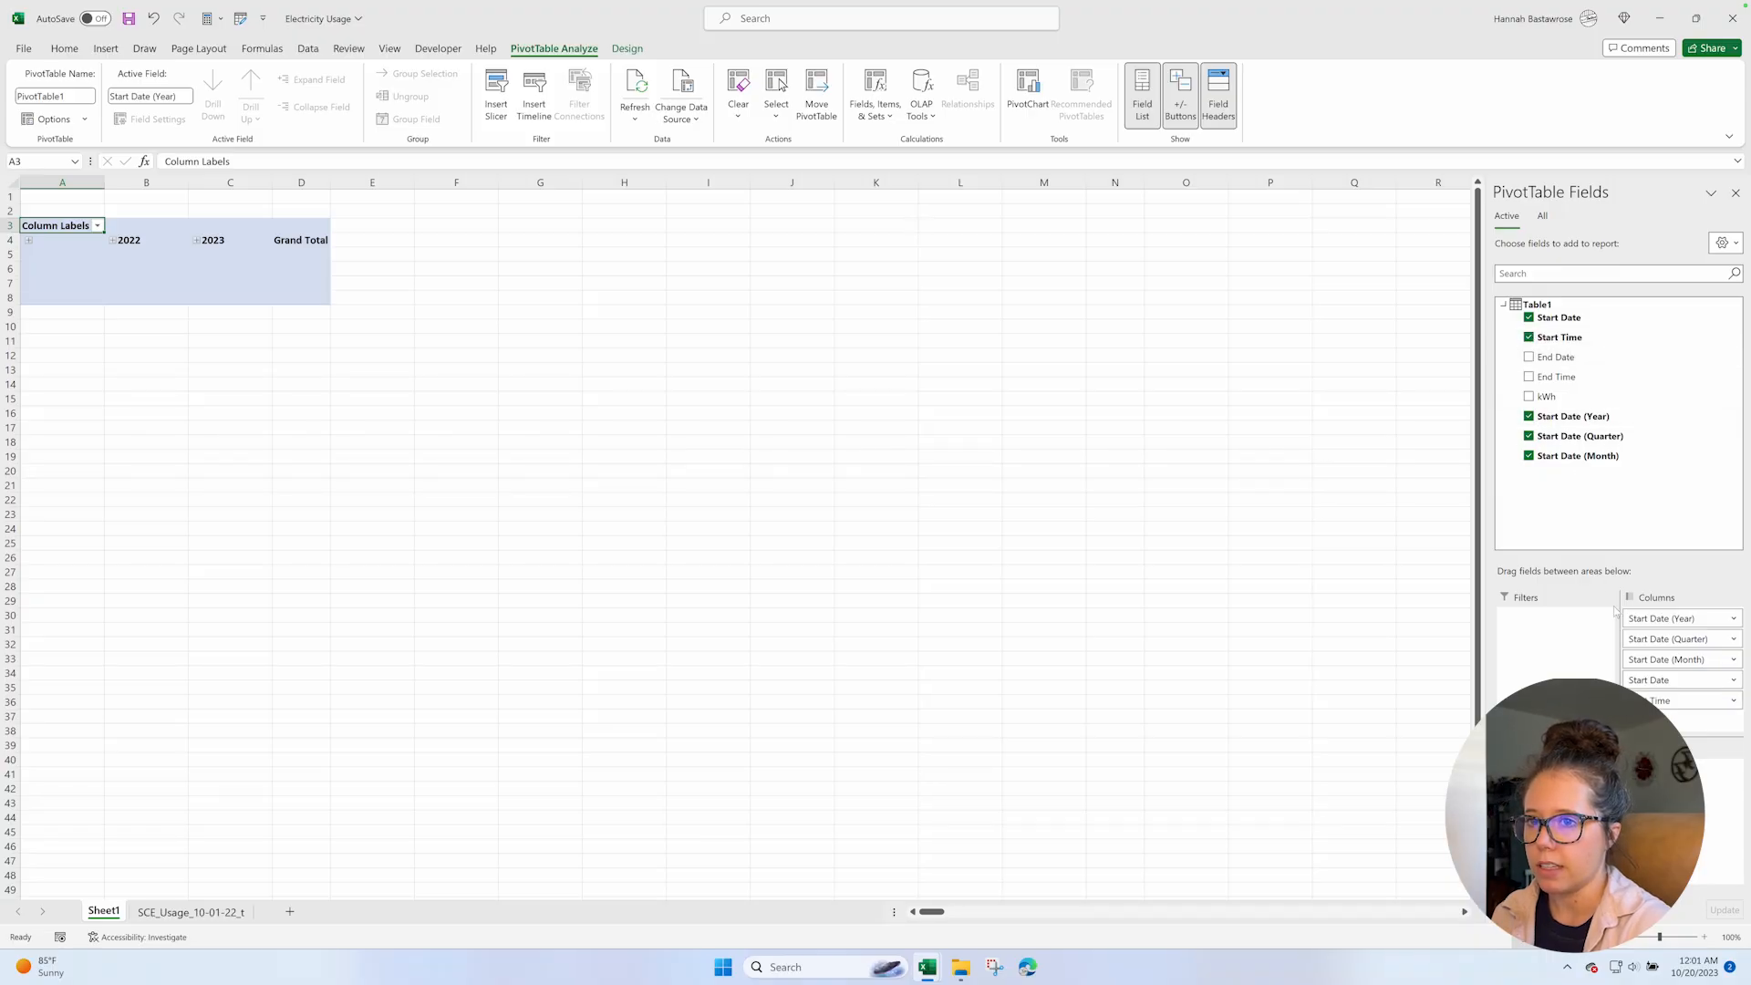
pyautogui.moveTo(1652, 618); pyautogui.dragTo(1656, 620)
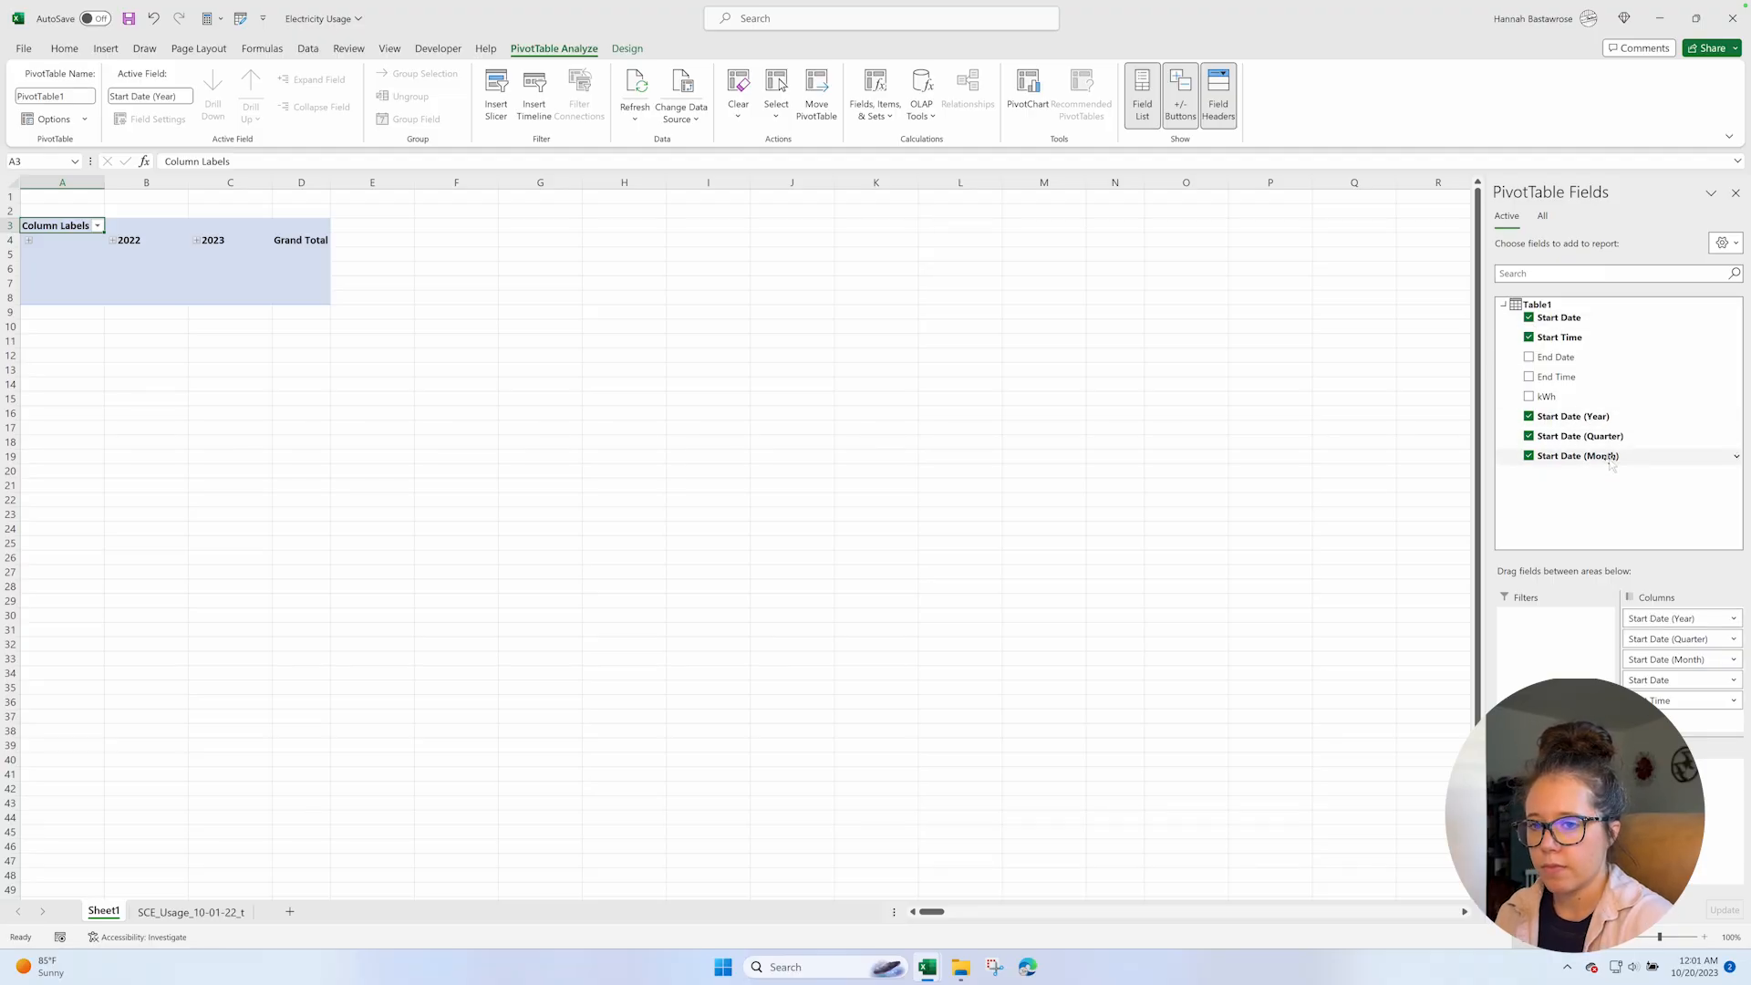
# Remove the Start Date (Month), Start Date (Quarter) and Start Date (Year) fields from the PivotTable.
pyautogui.click(1529, 456)
pyautogui.click(1530, 436)
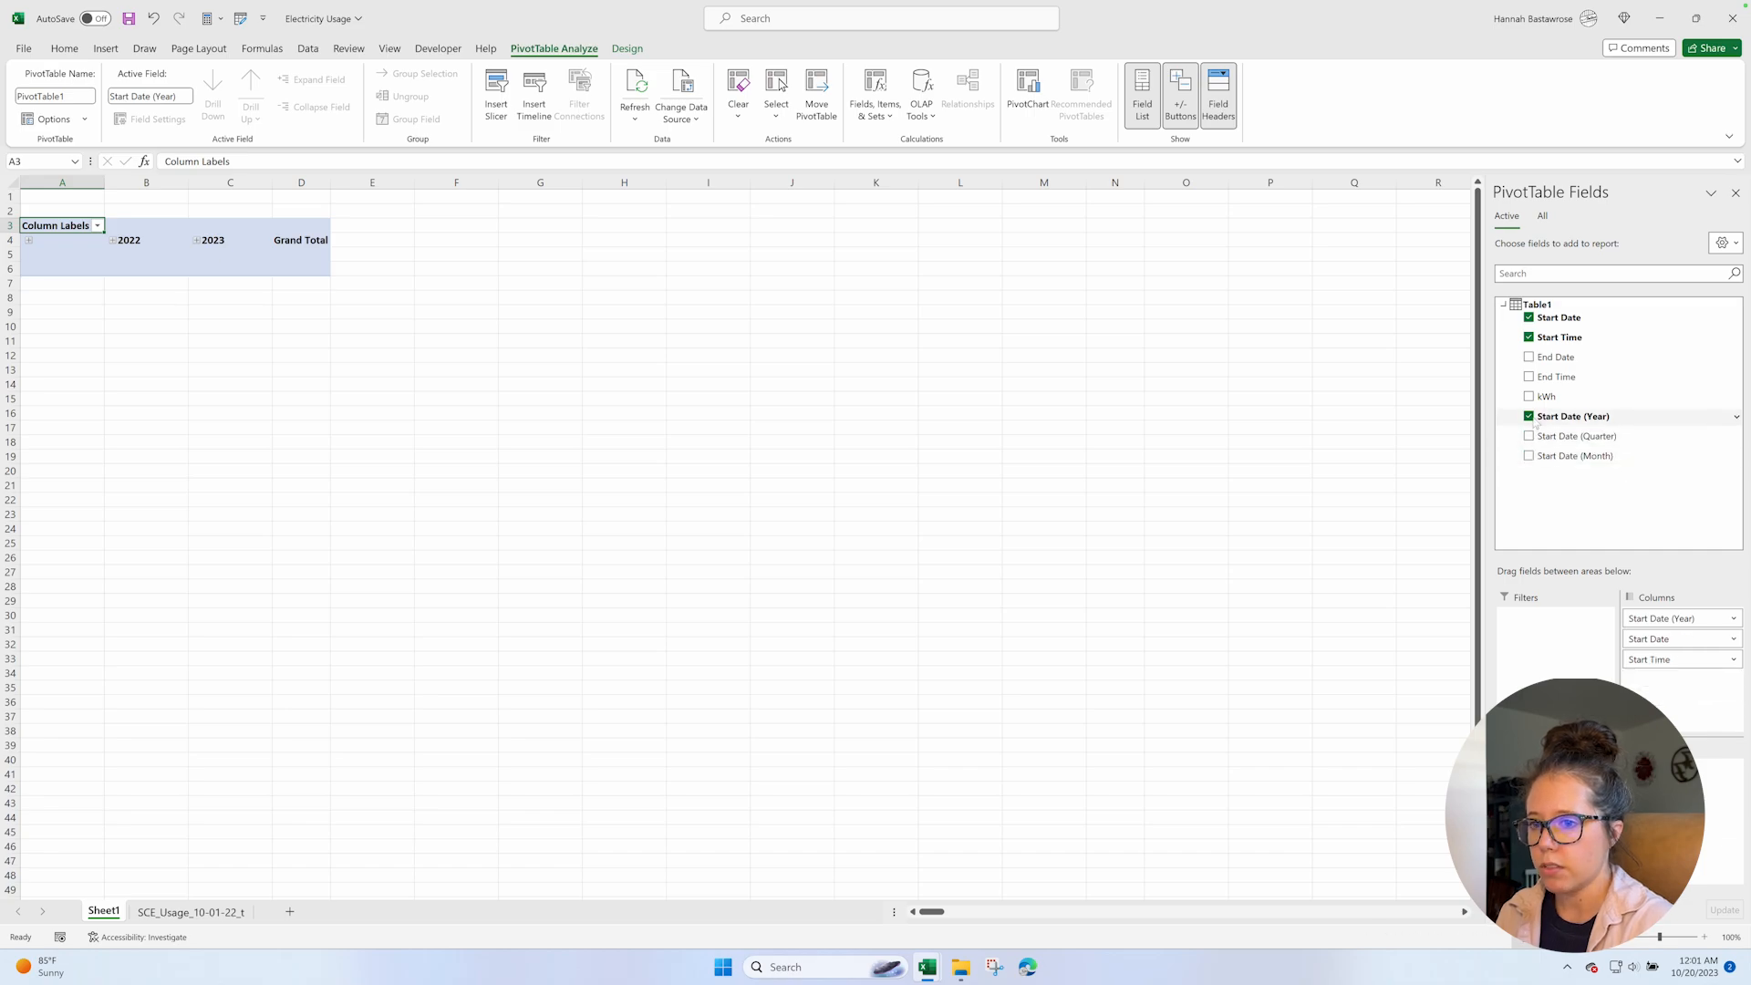
pyautogui.click(1529, 416)
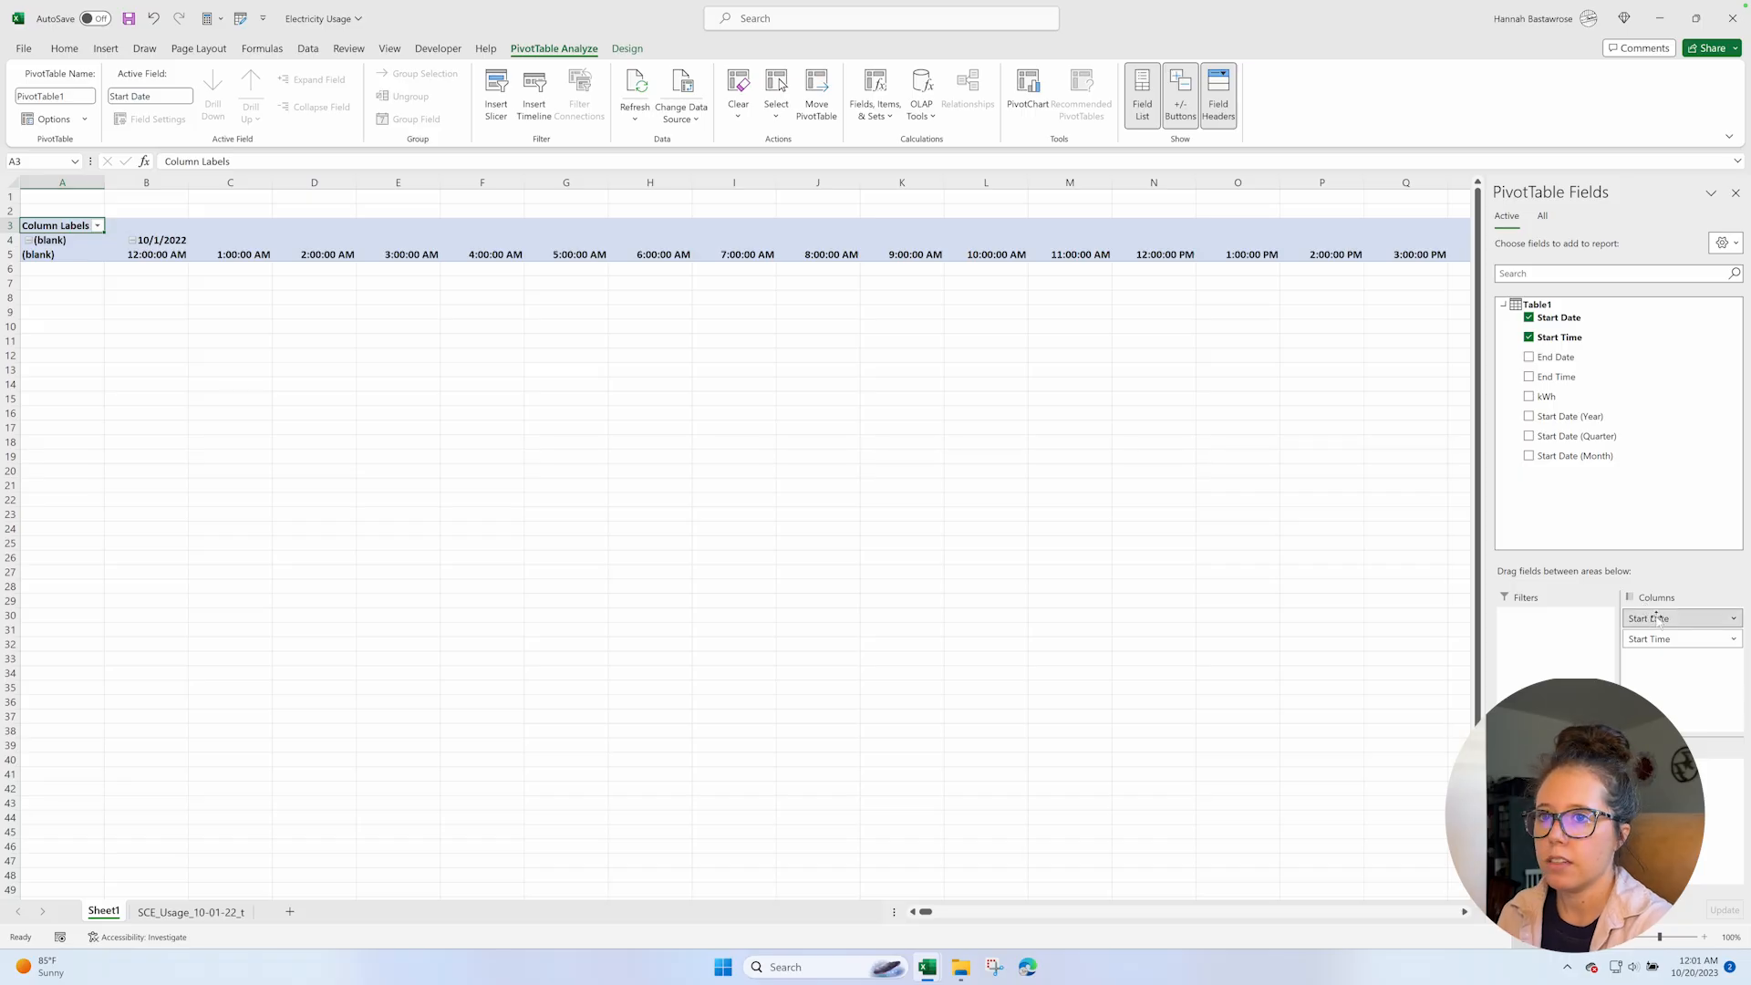
# Move Start Date from the PivotTable's columns to its rows and add kWh as the summed values.
pyautogui.moveTo(1667, 618); pyautogui.dragTo(1556, 792)
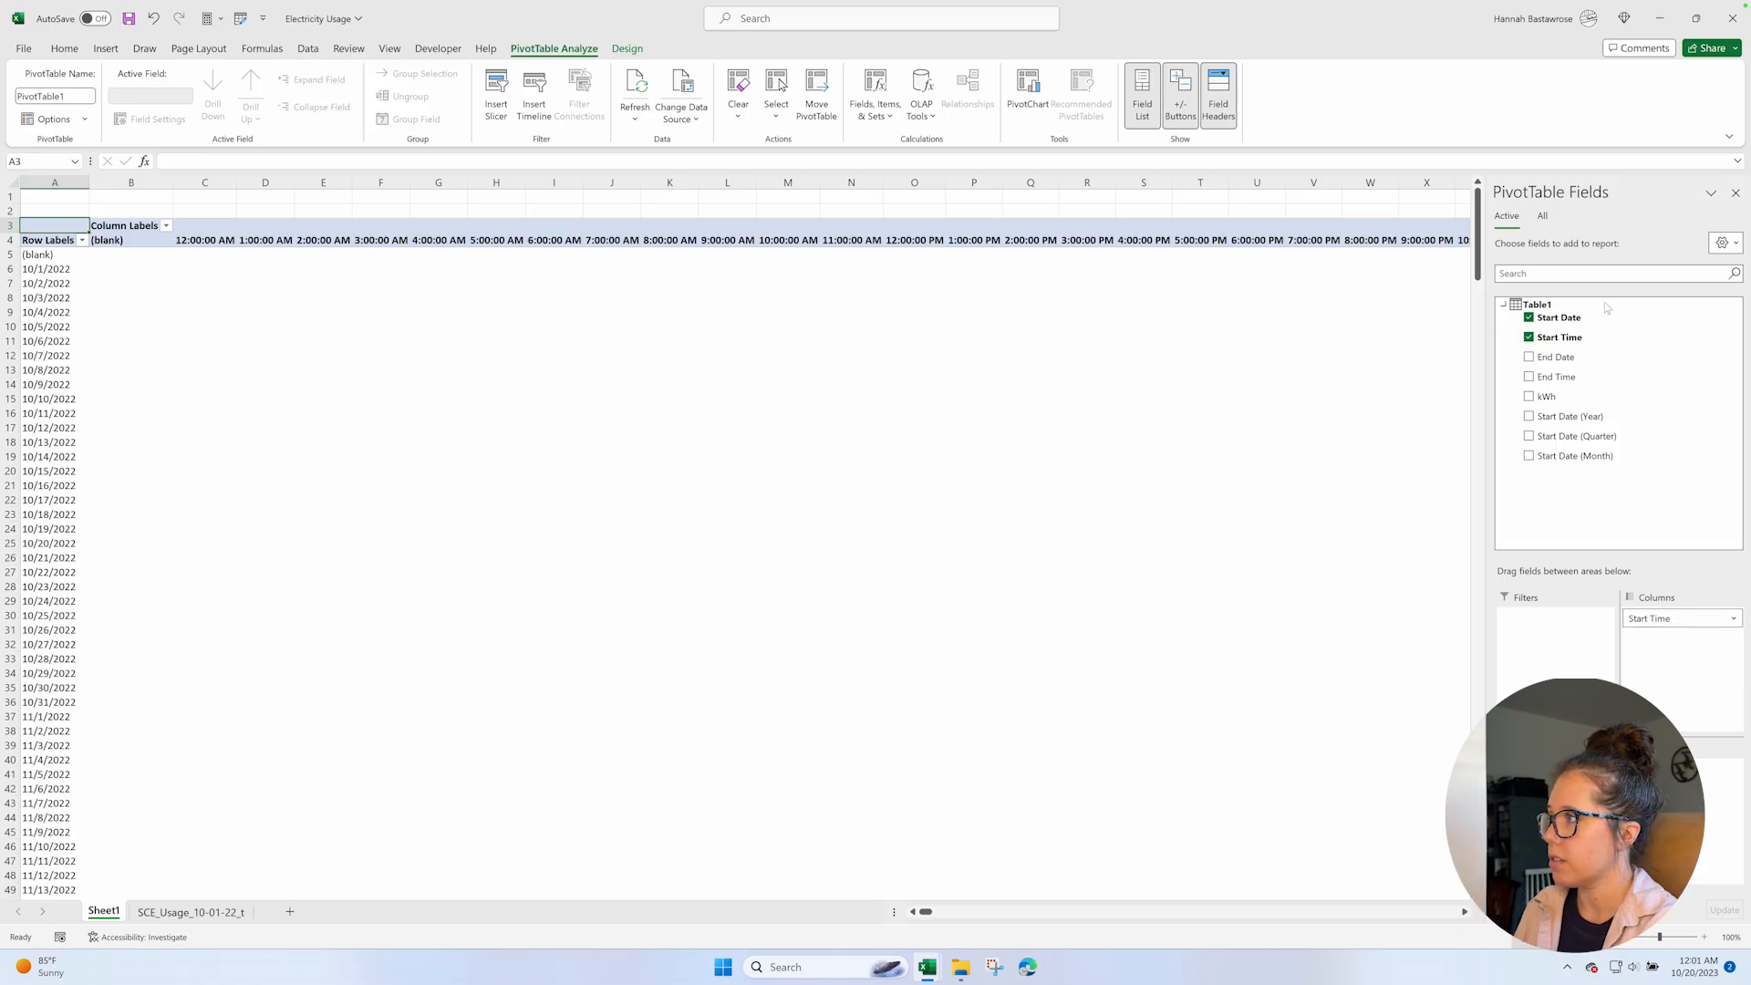
pyautogui.click(1529, 398)
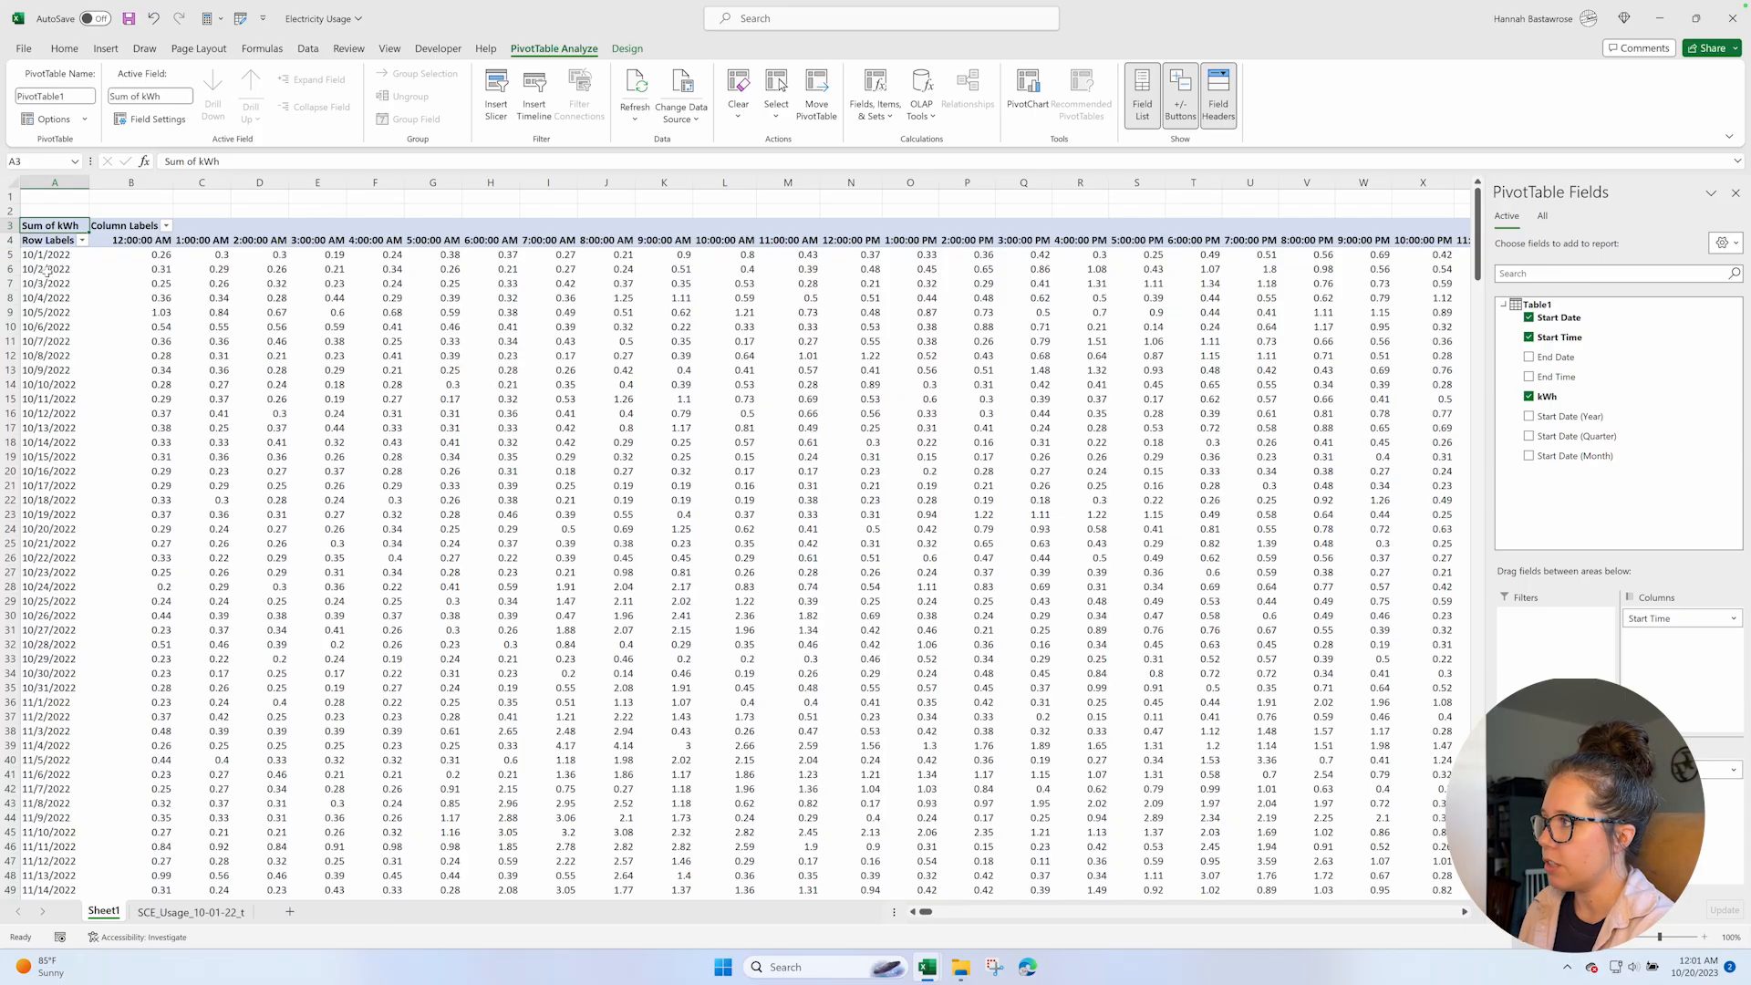
pyautogui.moveTo(517, 316)
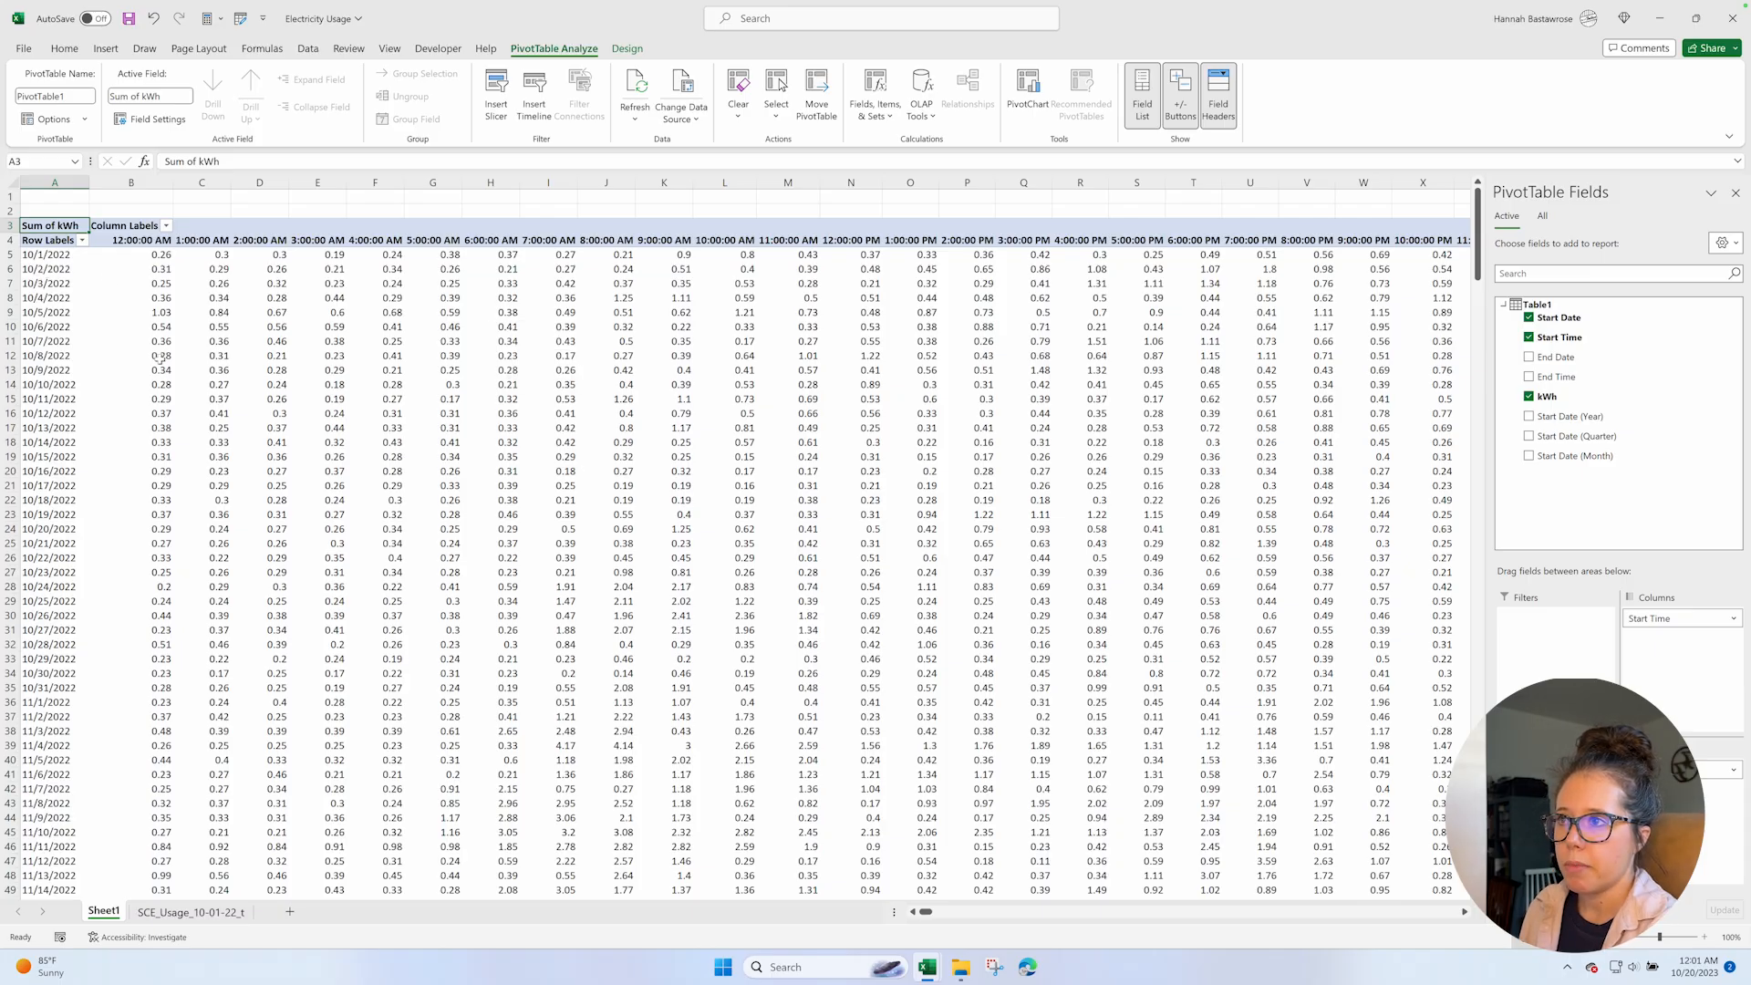
# Copy all hourly kWh values in the PivotTable from B5 onward, leaving out the Grand Total column and row.
pyautogui.click(139, 256)
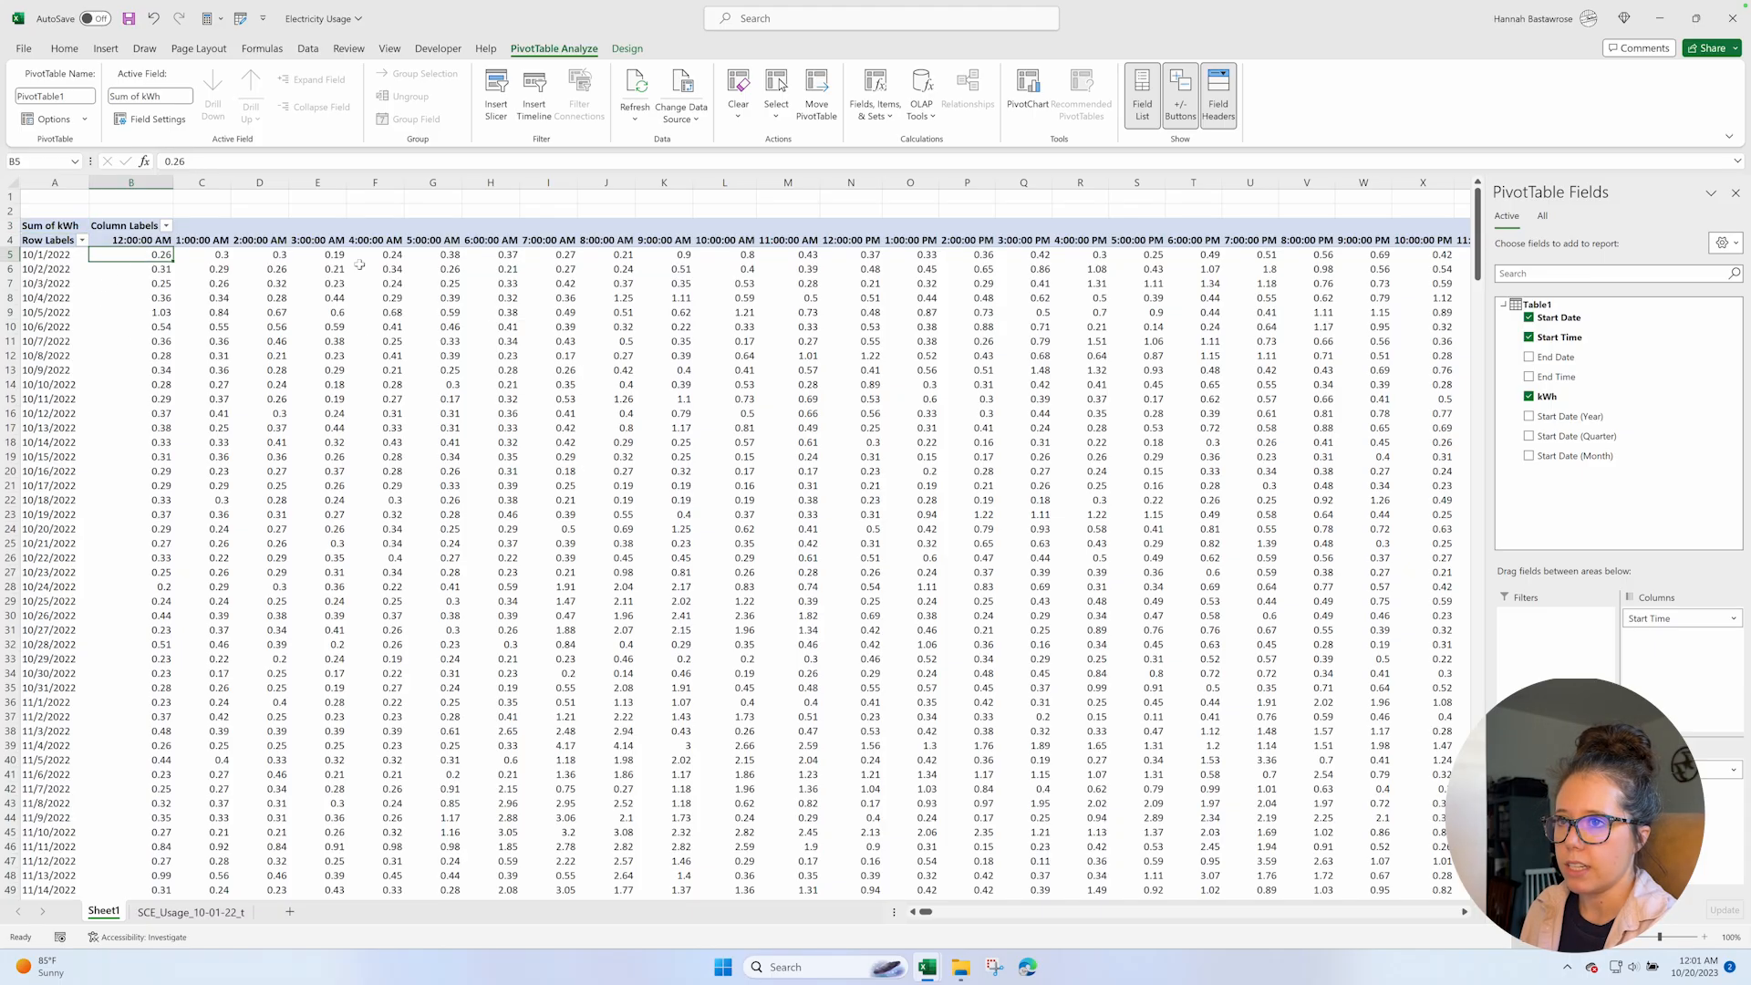
pyautogui.hotkey('ctrl', 'shift', 'Right')
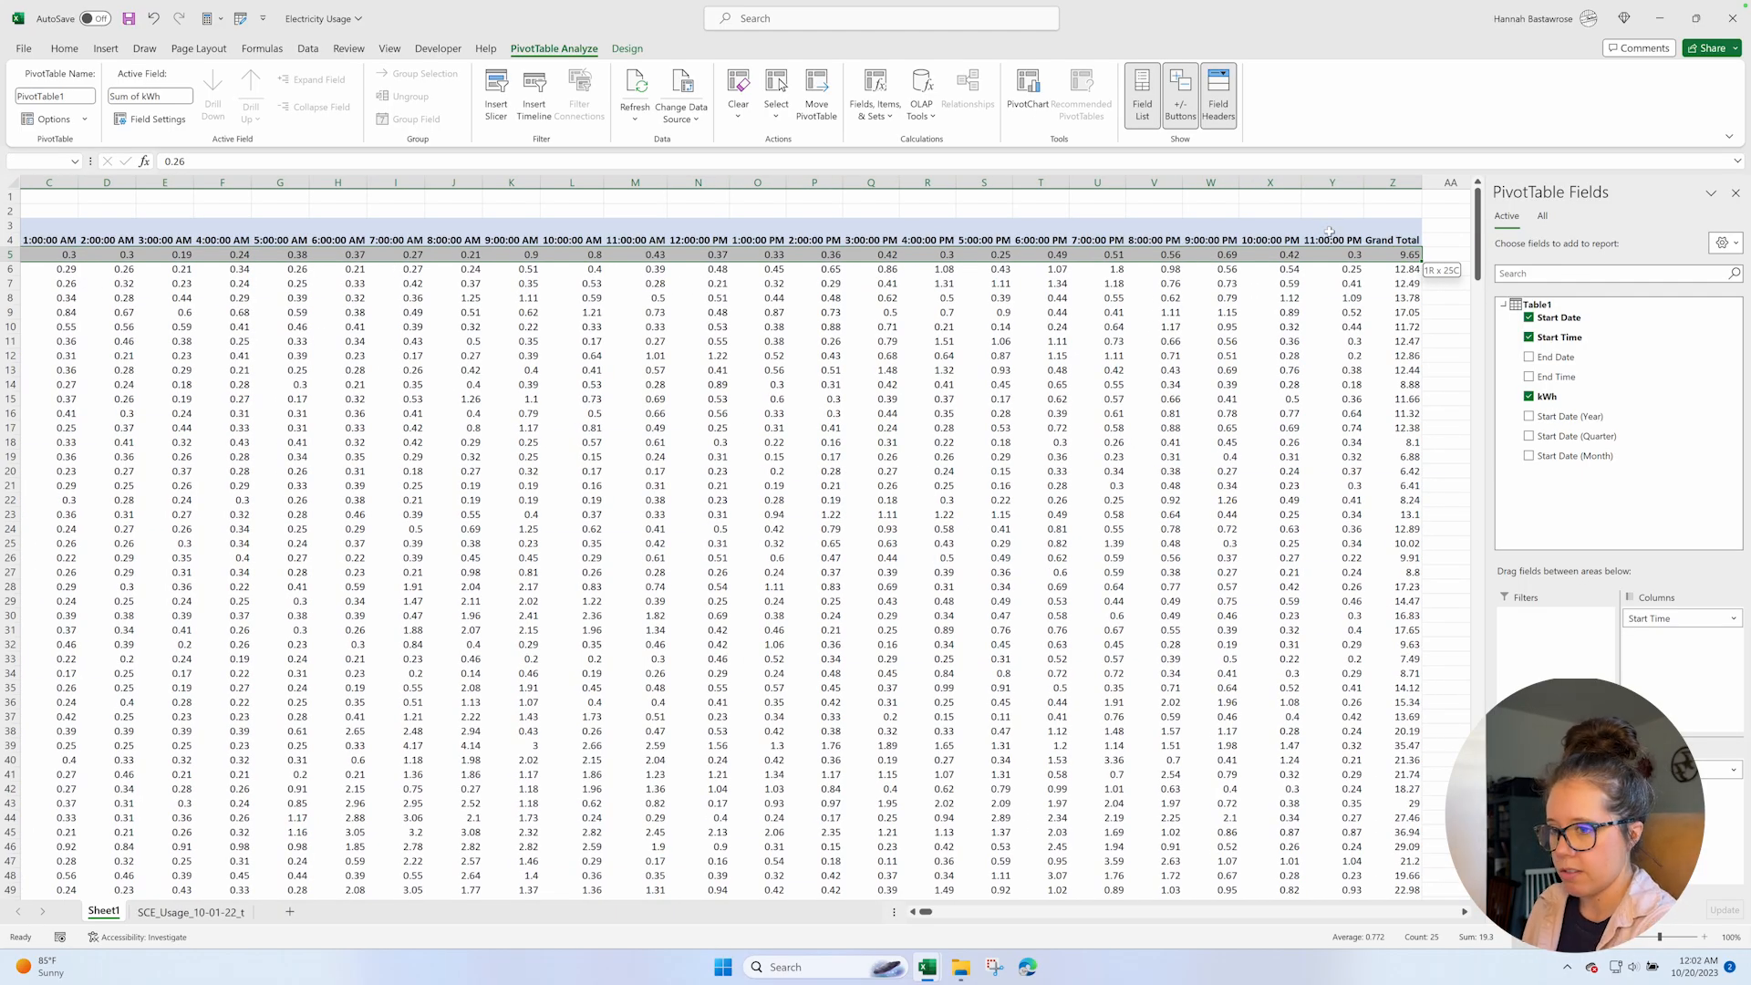
pyautogui.hotkey('shift', 'Left')
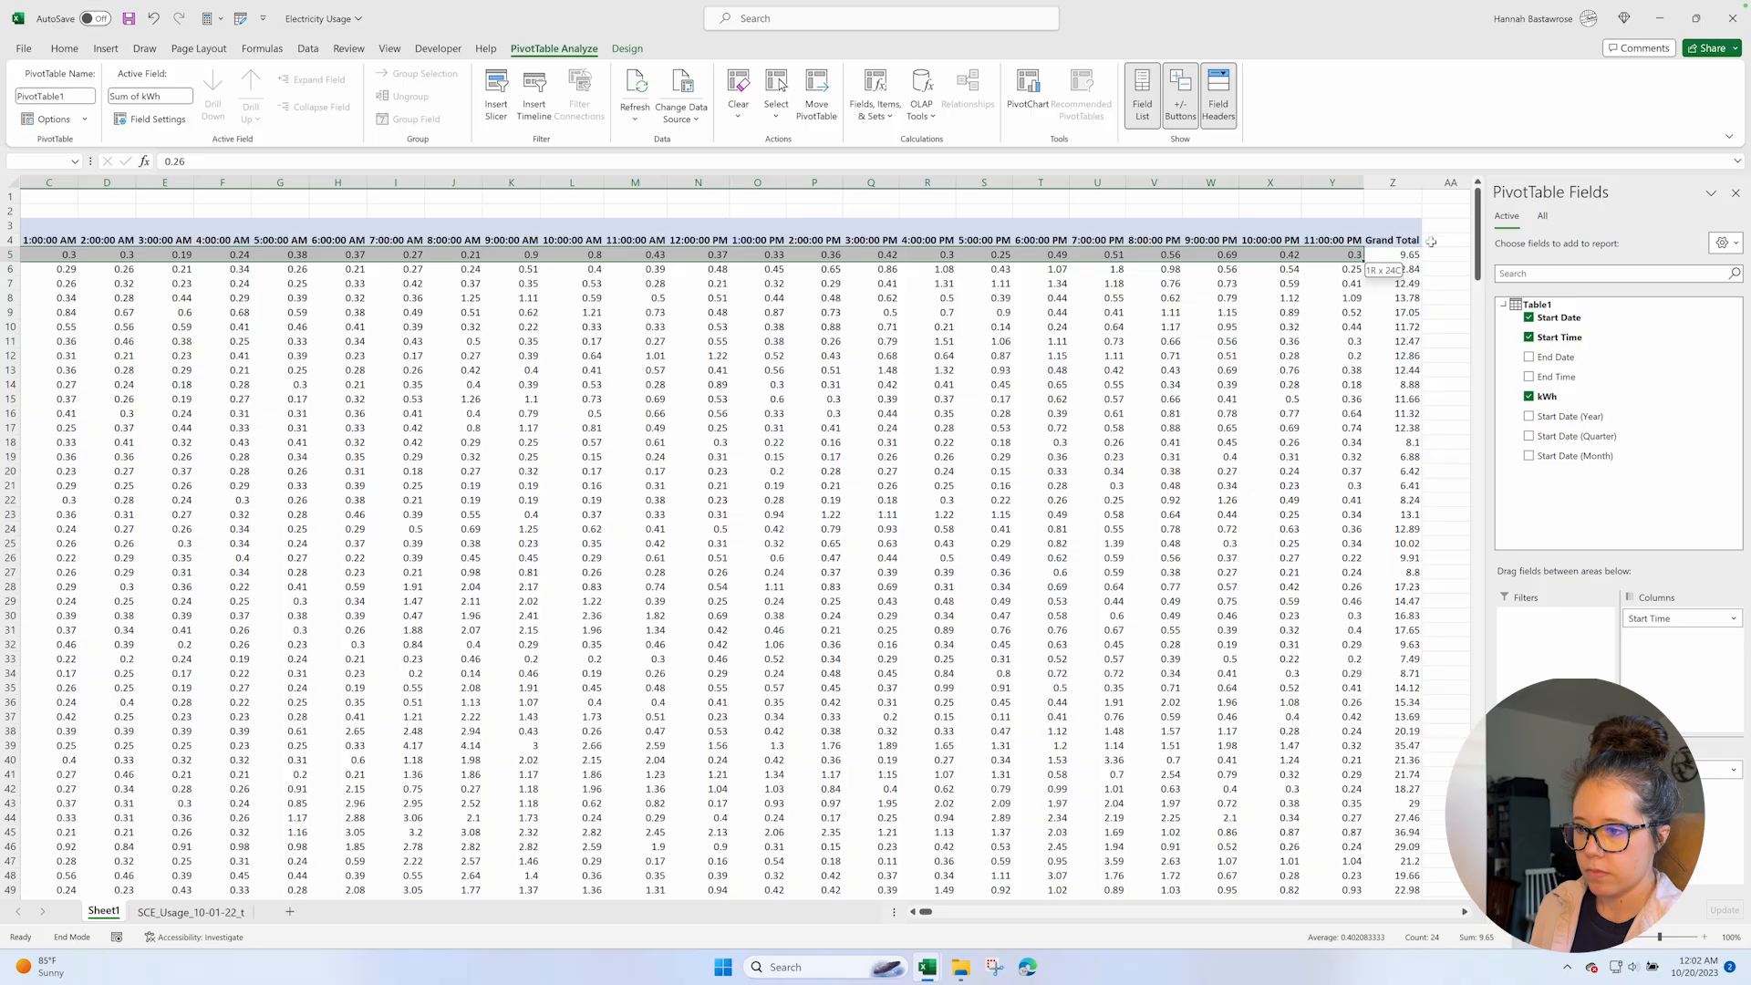
pyautogui.hotkey('ctrl', 'shift', 'Down')
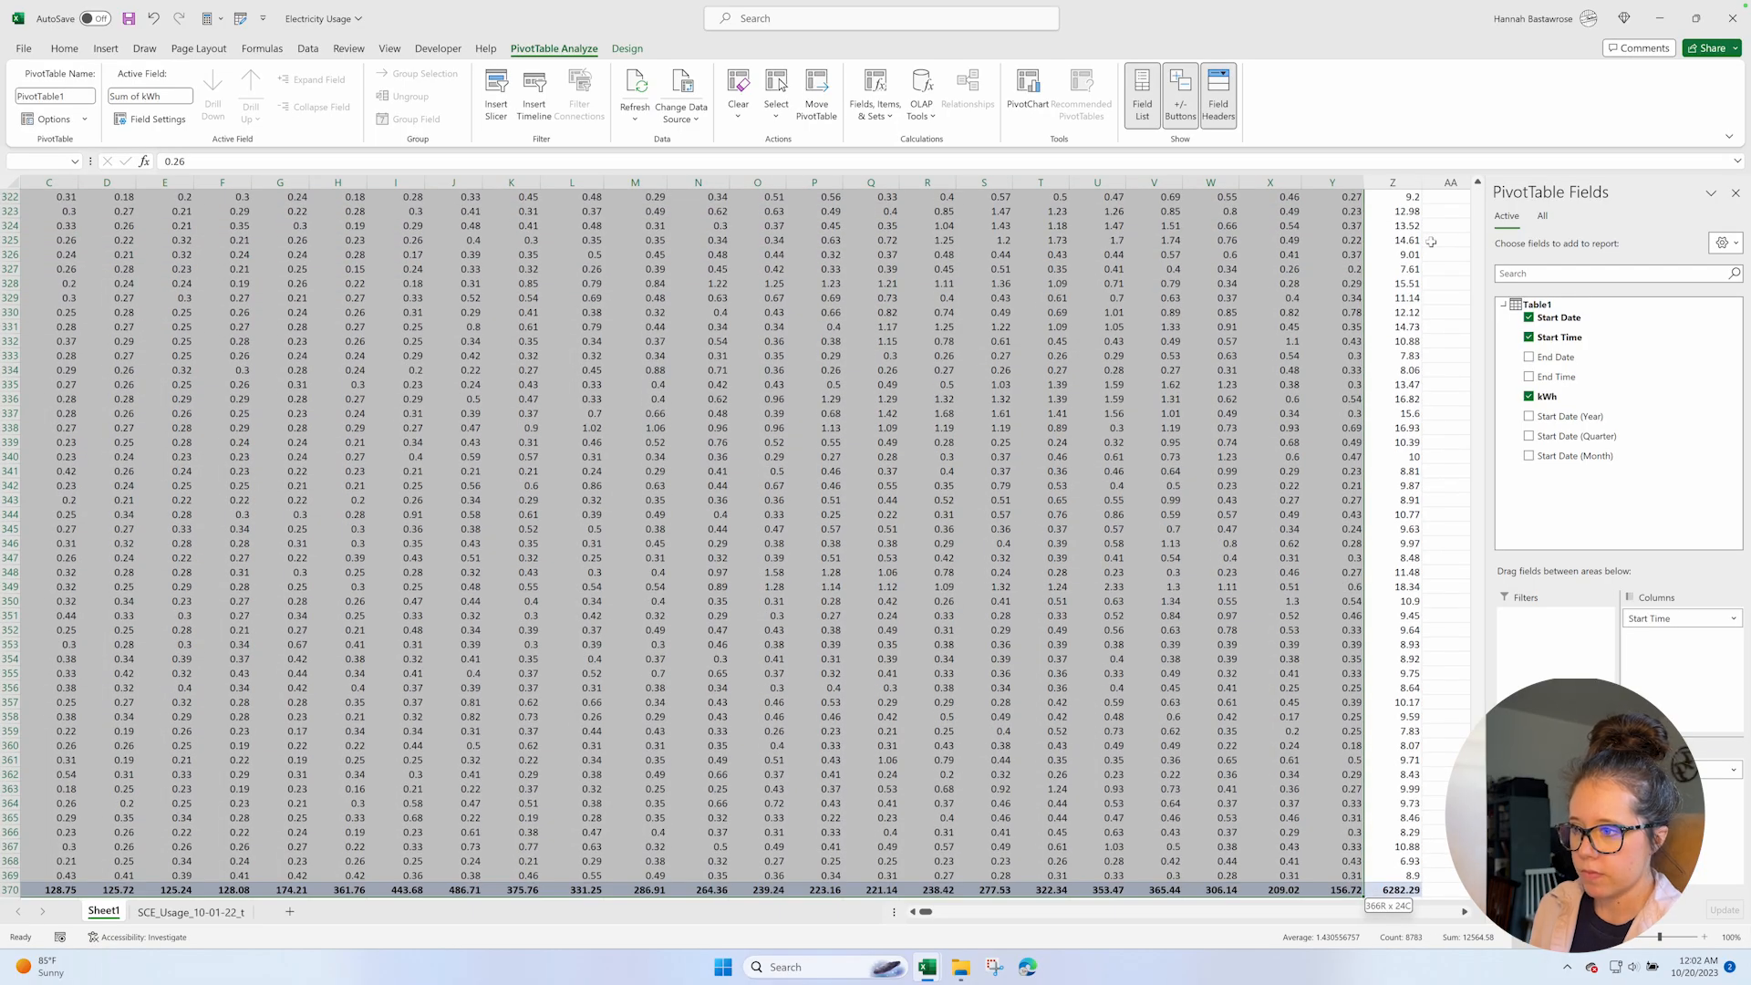
pyautogui.hotkey('shift', 'Up')
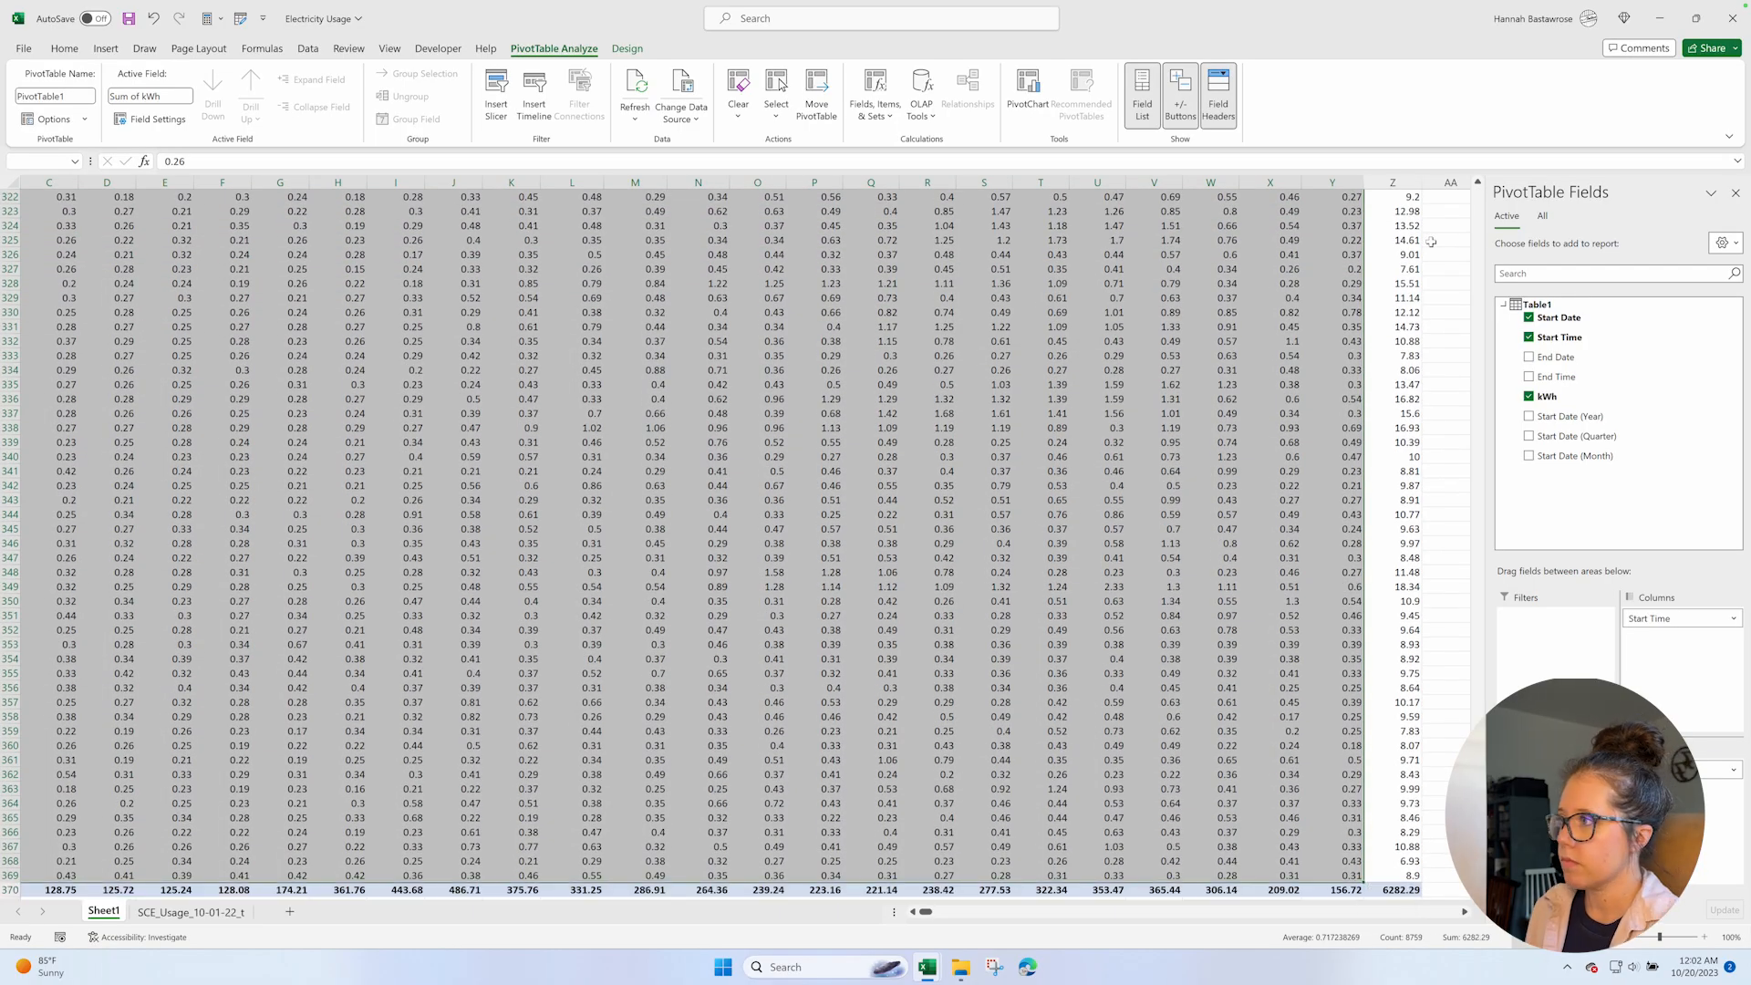
pyautogui.hotkey('ctrl', 'c')
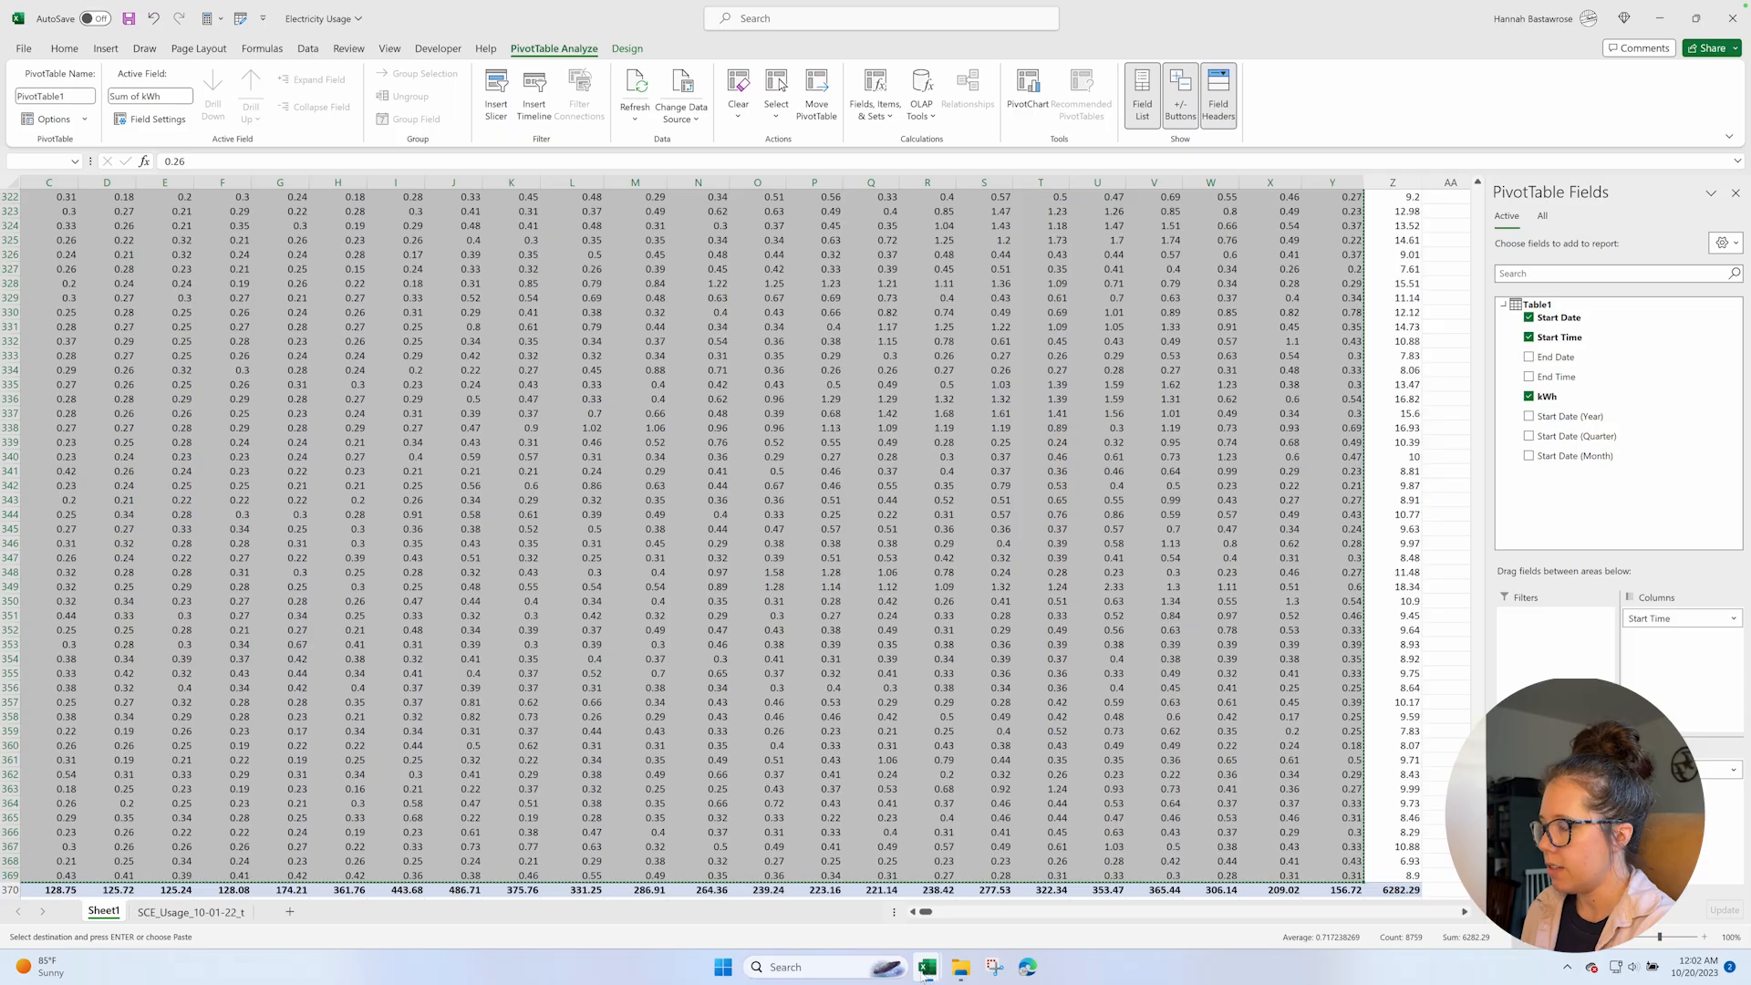
# Switch to the Benchmarking Workbook and paste the hourly data as values on E 60-Interval, starting at E9 under 0:00.
pyautogui.moveTo(927, 968)
pyautogui.click(865, 912)
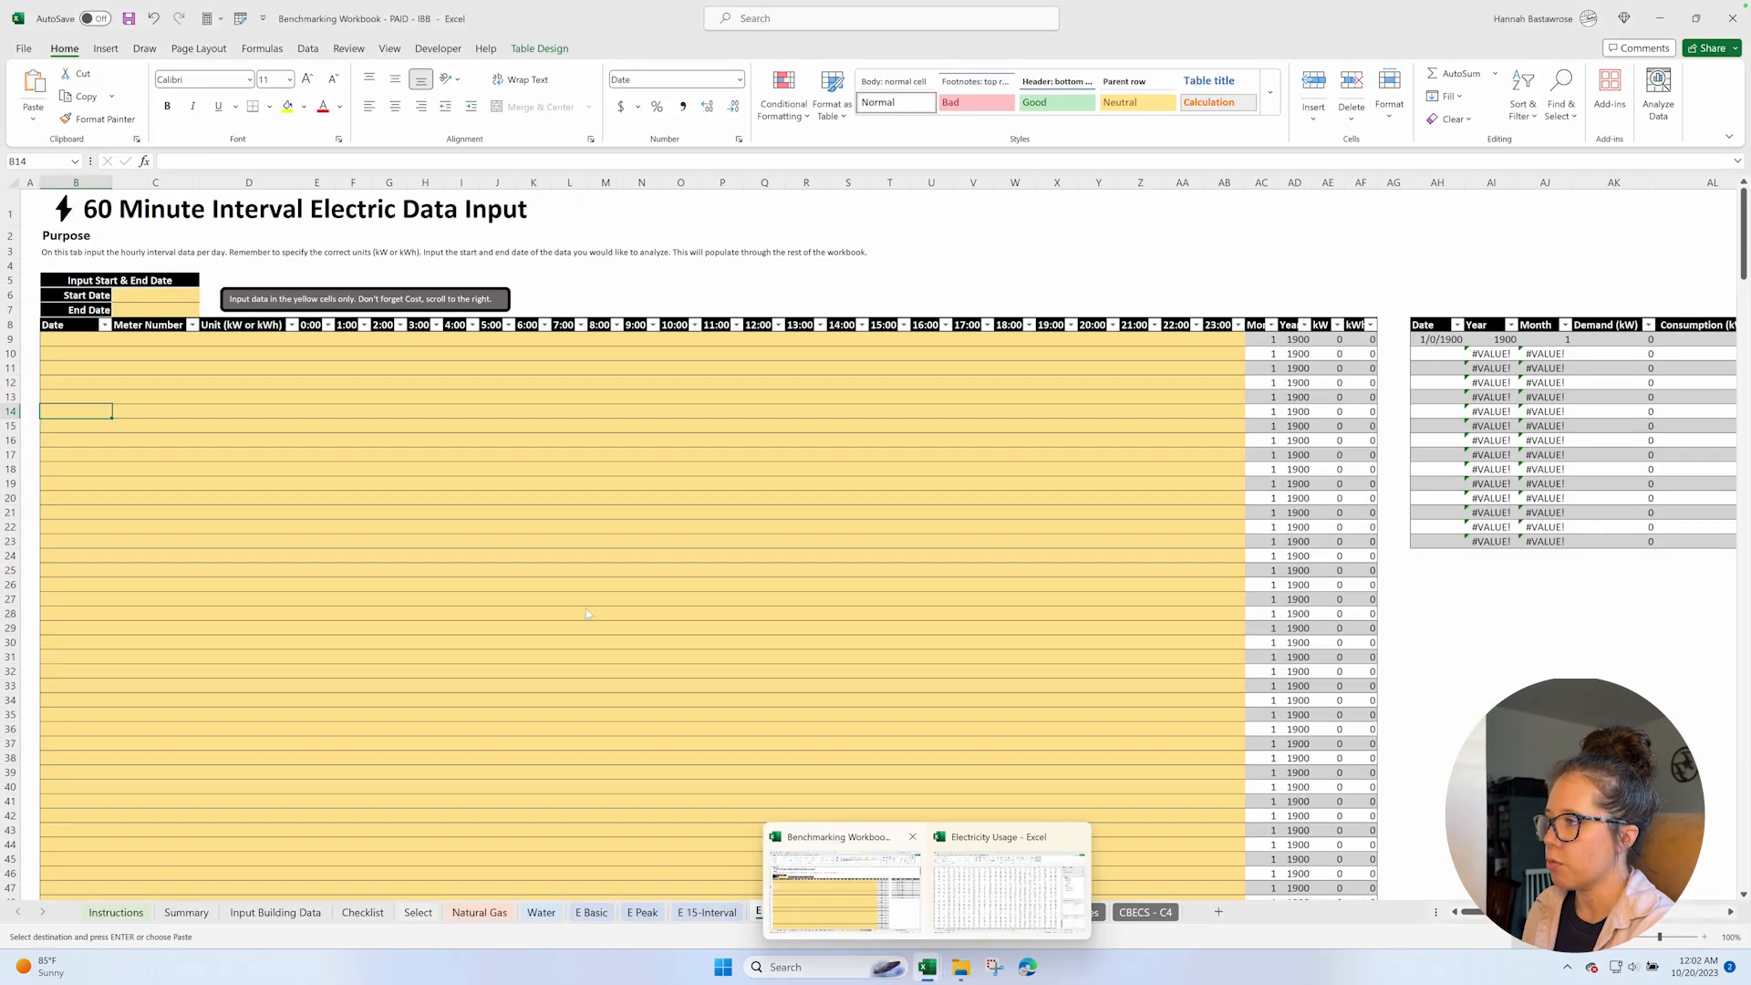
pyautogui.click(314, 340)
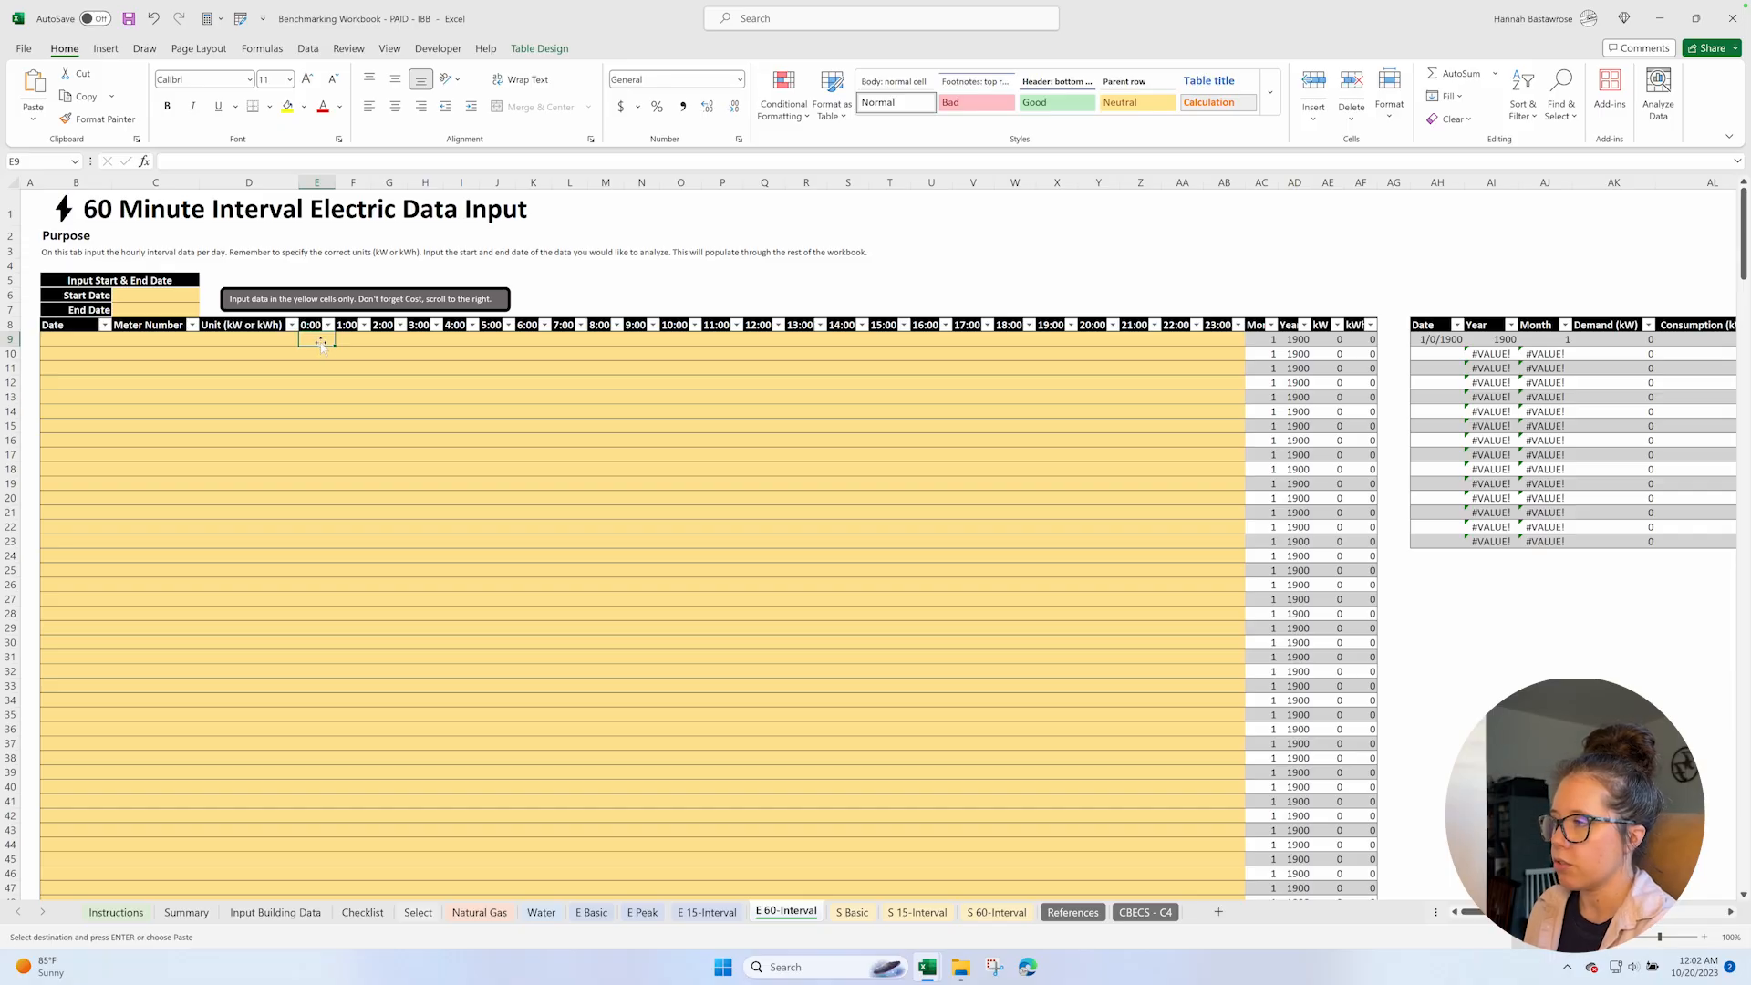
pyautogui.rightClick(312, 338)
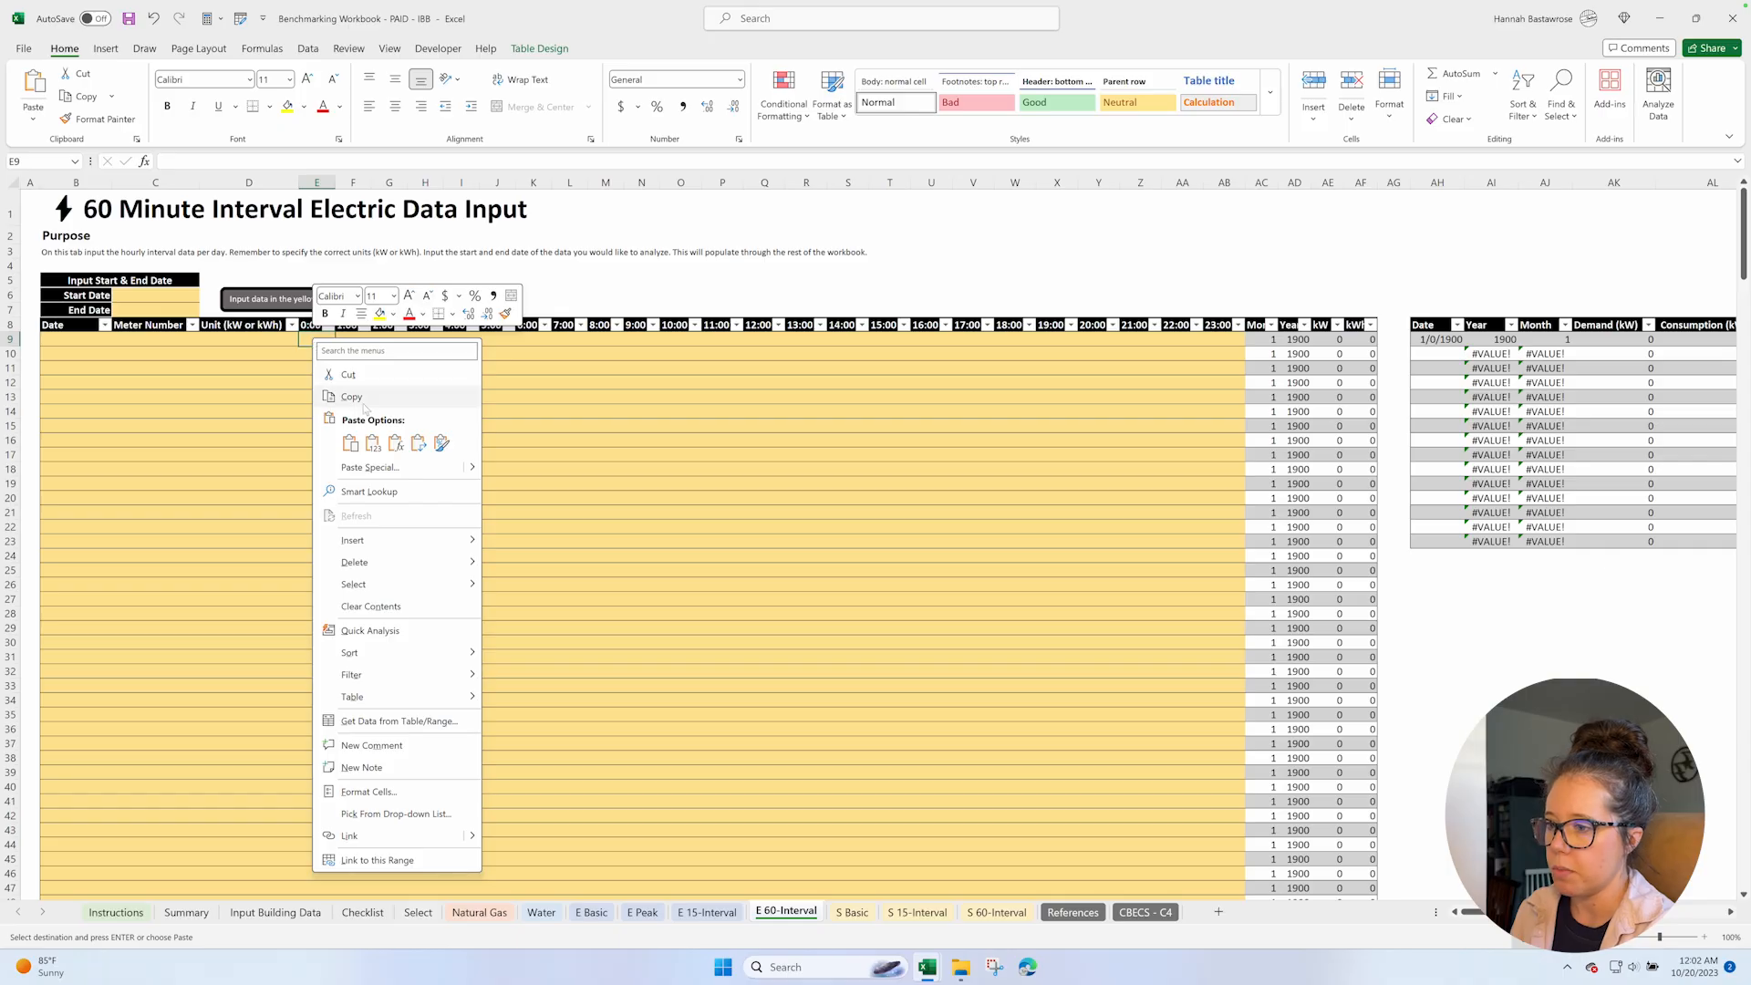
pyautogui.click(372, 444)
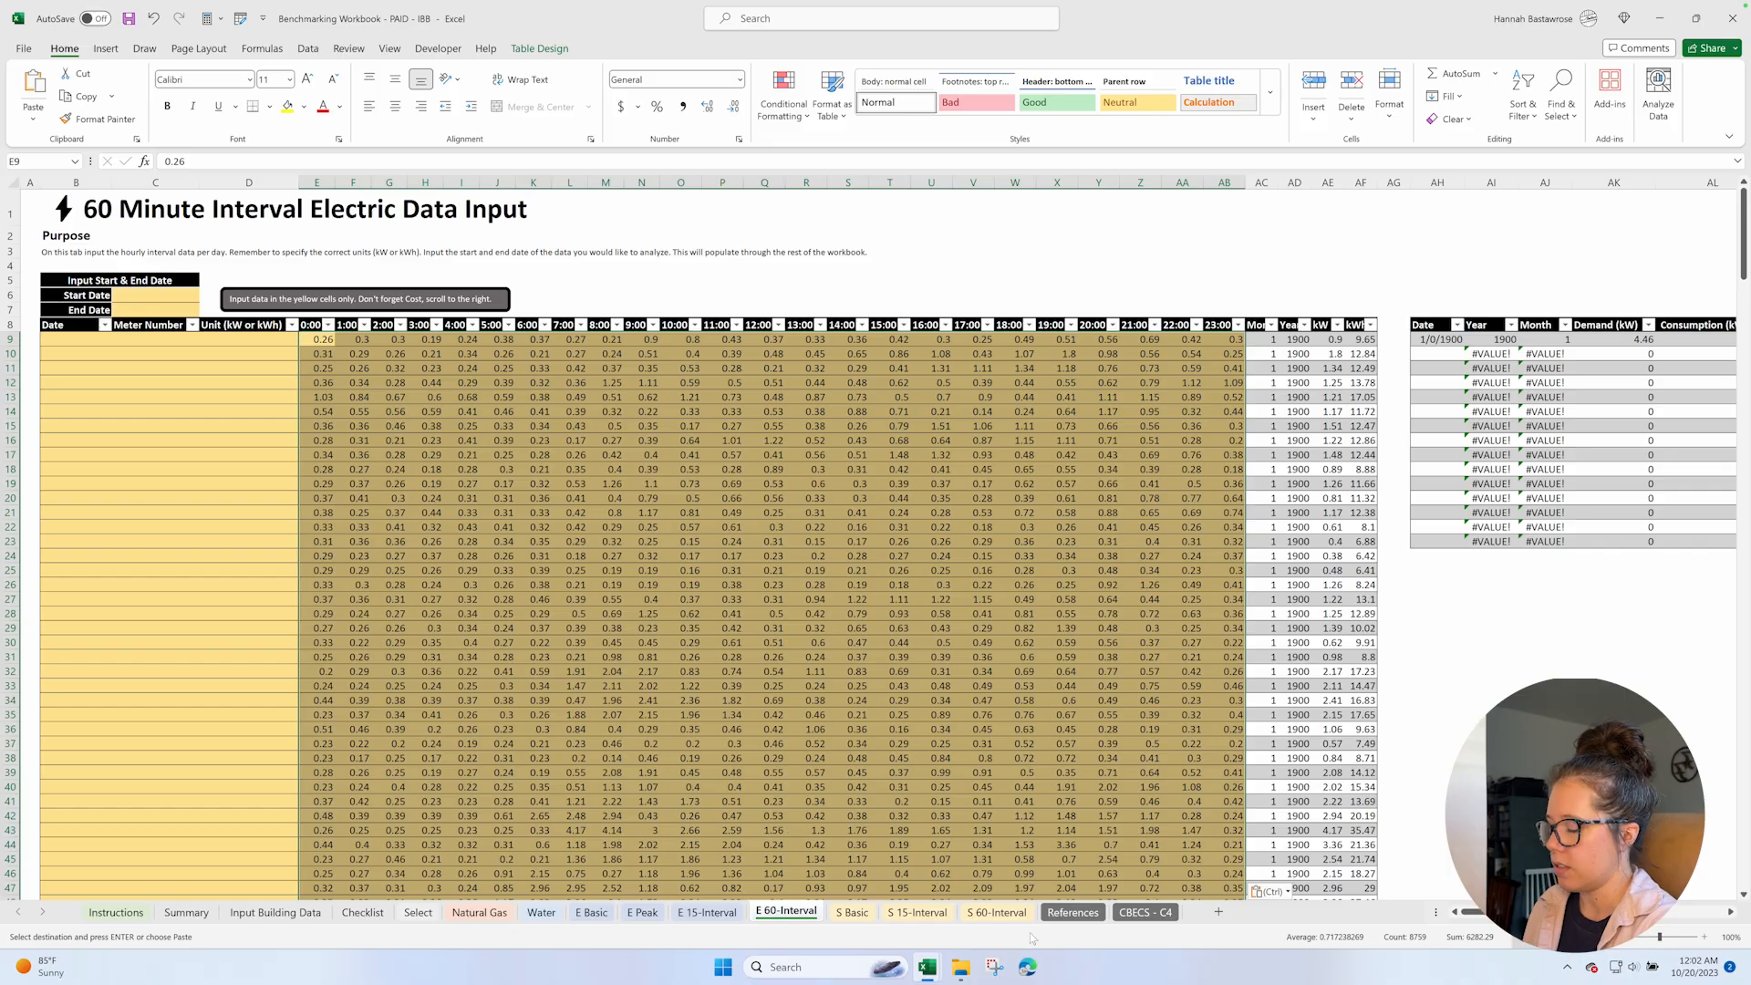
# Return to the Electricity Usage workbook and select all PivotTable dates from A5 down, excluding the Grand Total row, for copying.
pyautogui.moveTo(926, 968)
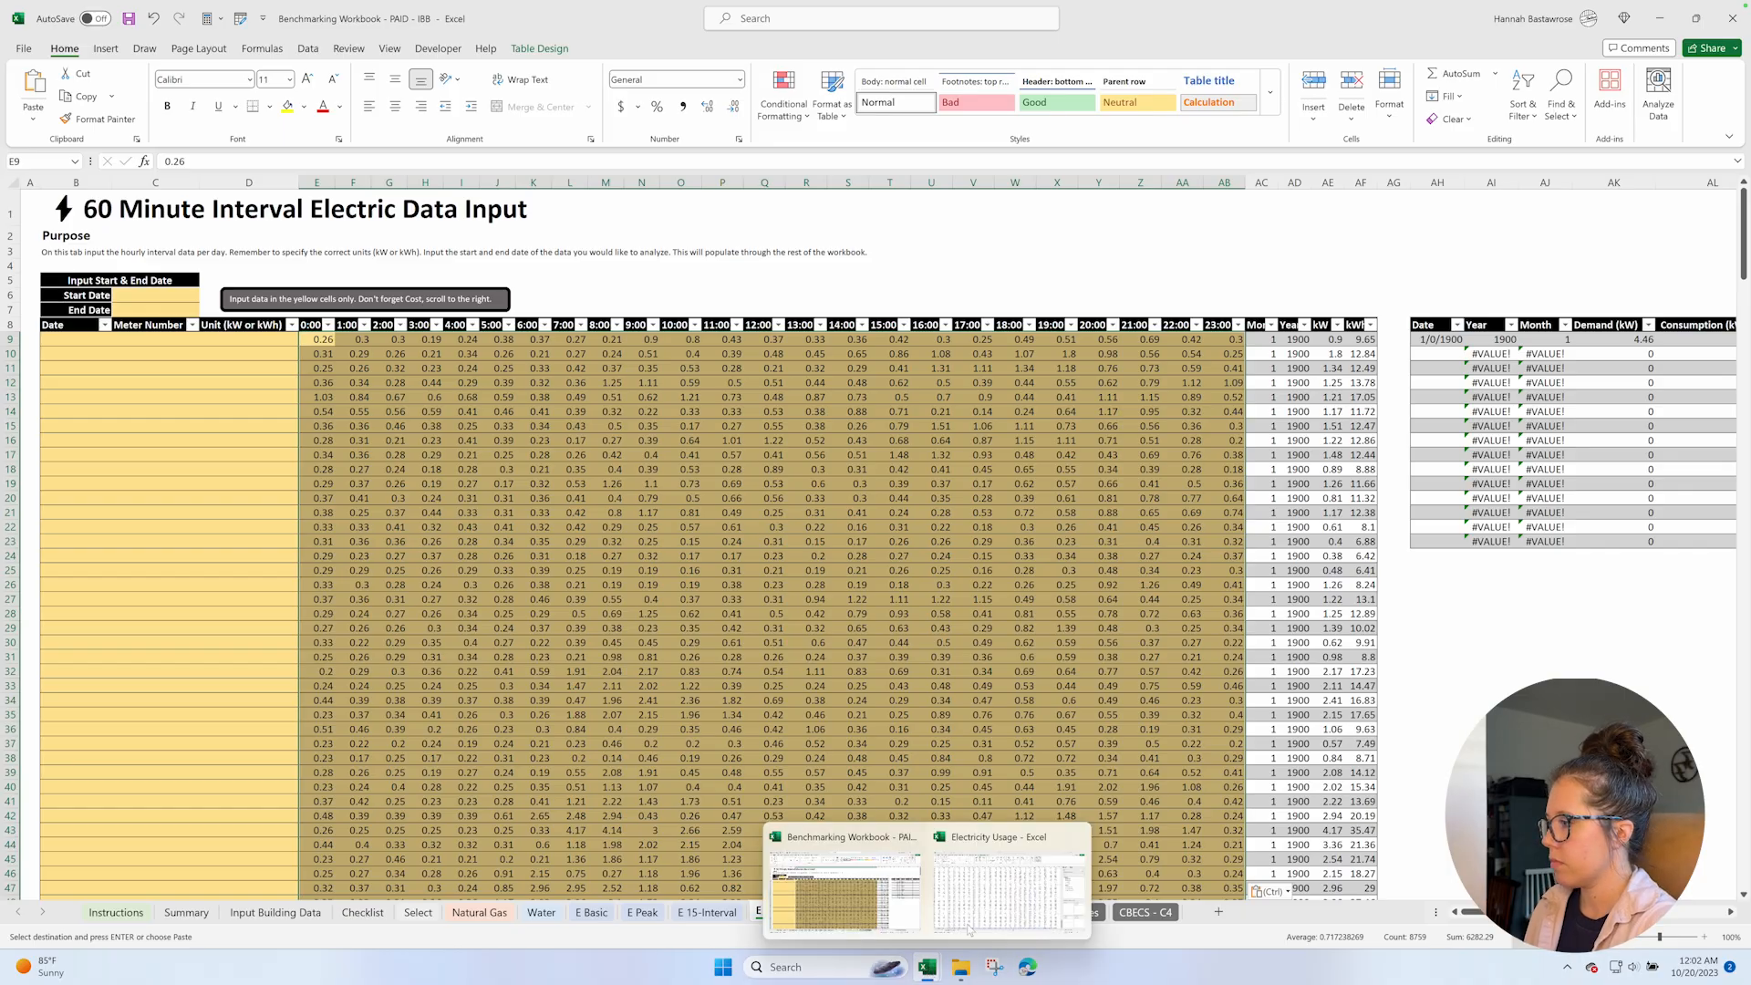
pyautogui.click(1009, 884)
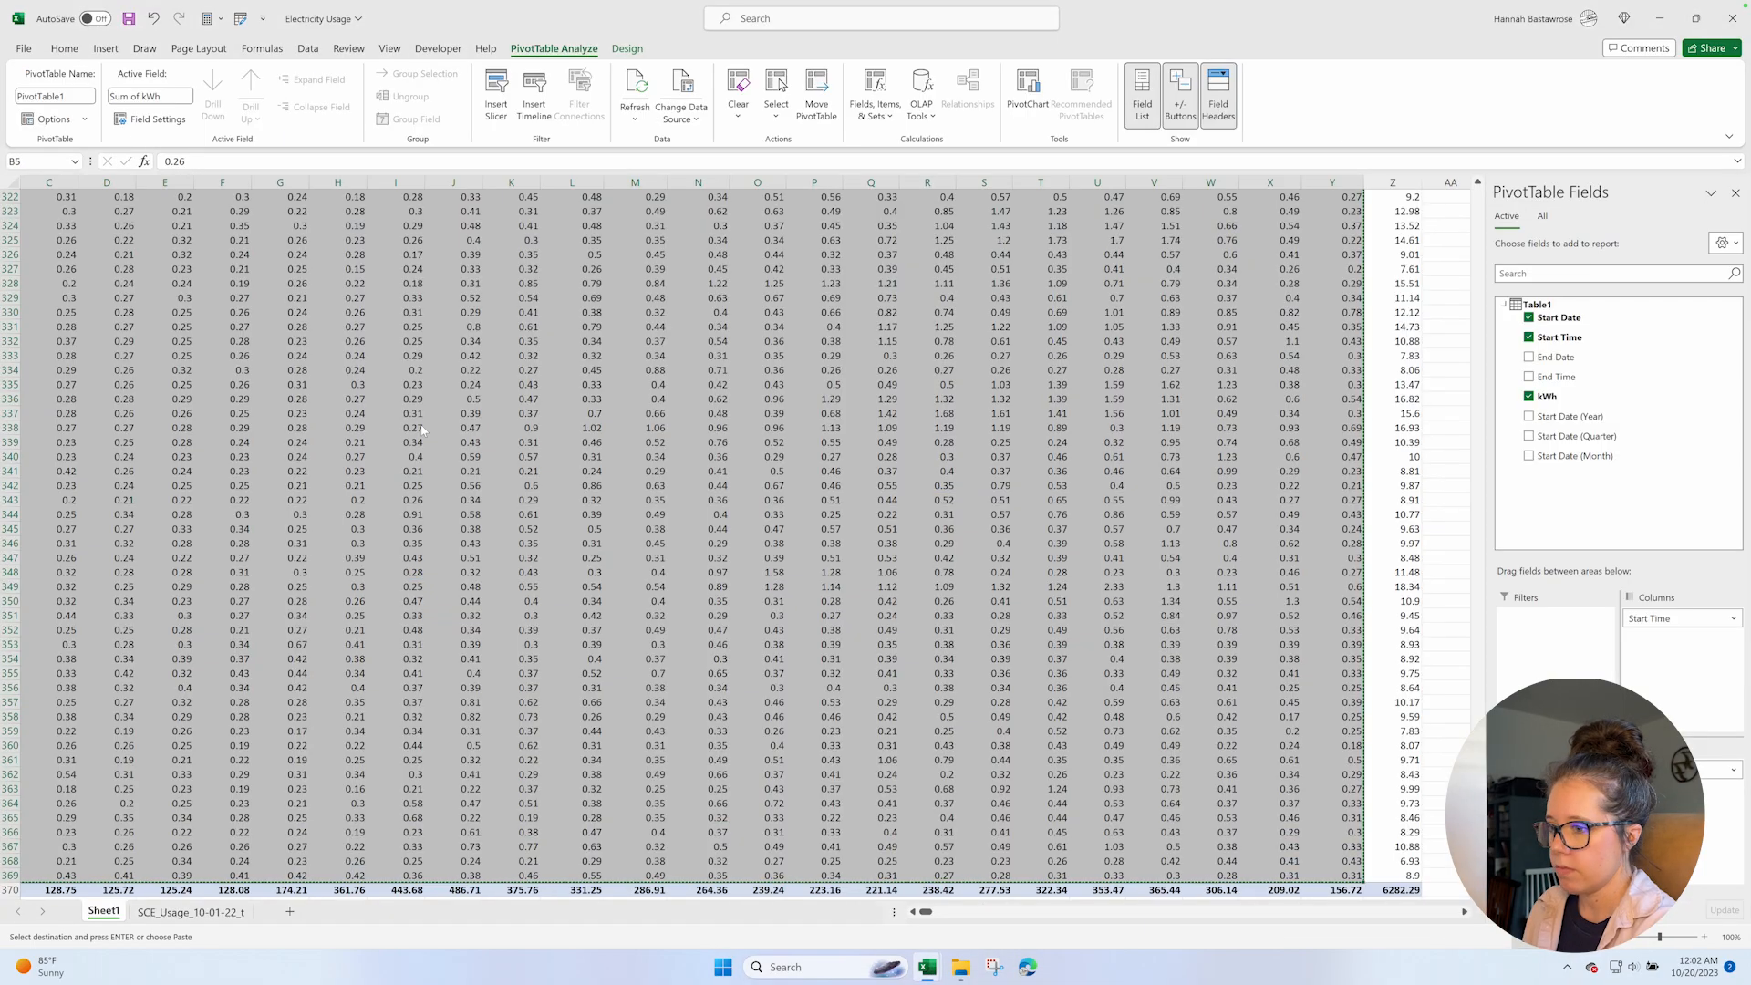
pyautogui.hotkey('ctrl', 'Home')
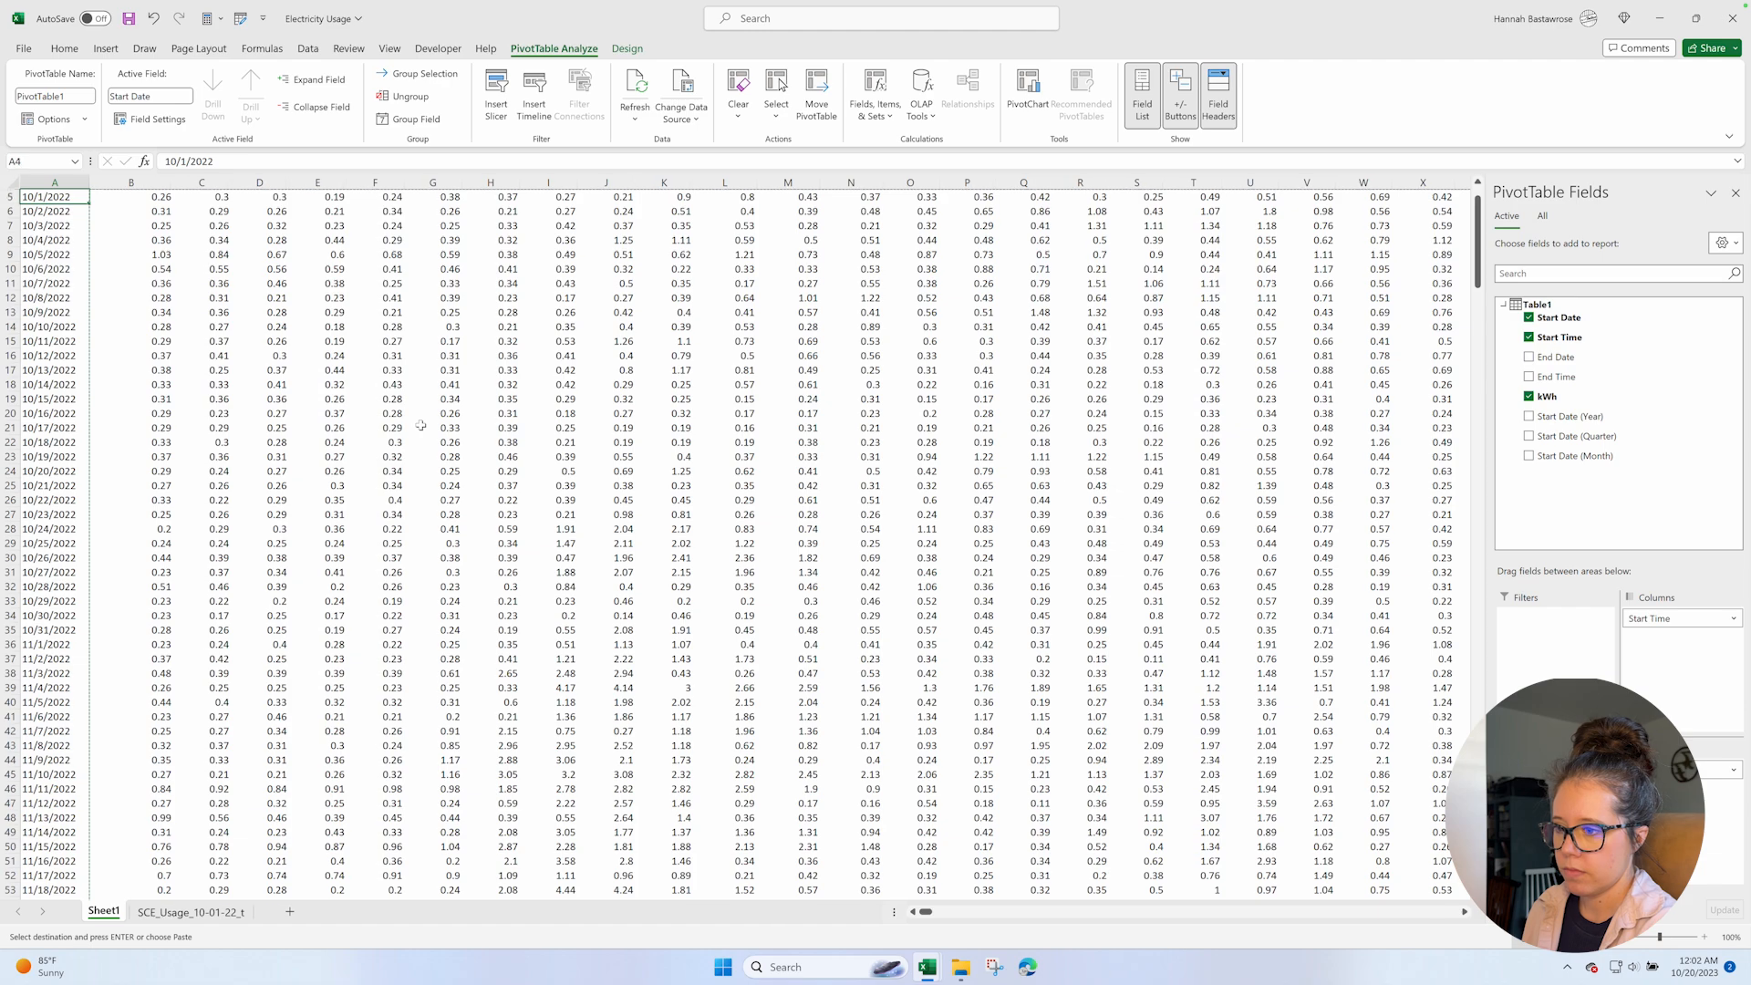
pyautogui.hotkey('ctrl', 'shift', 'Down')
pyautogui.hotkey('shift', 'Up')
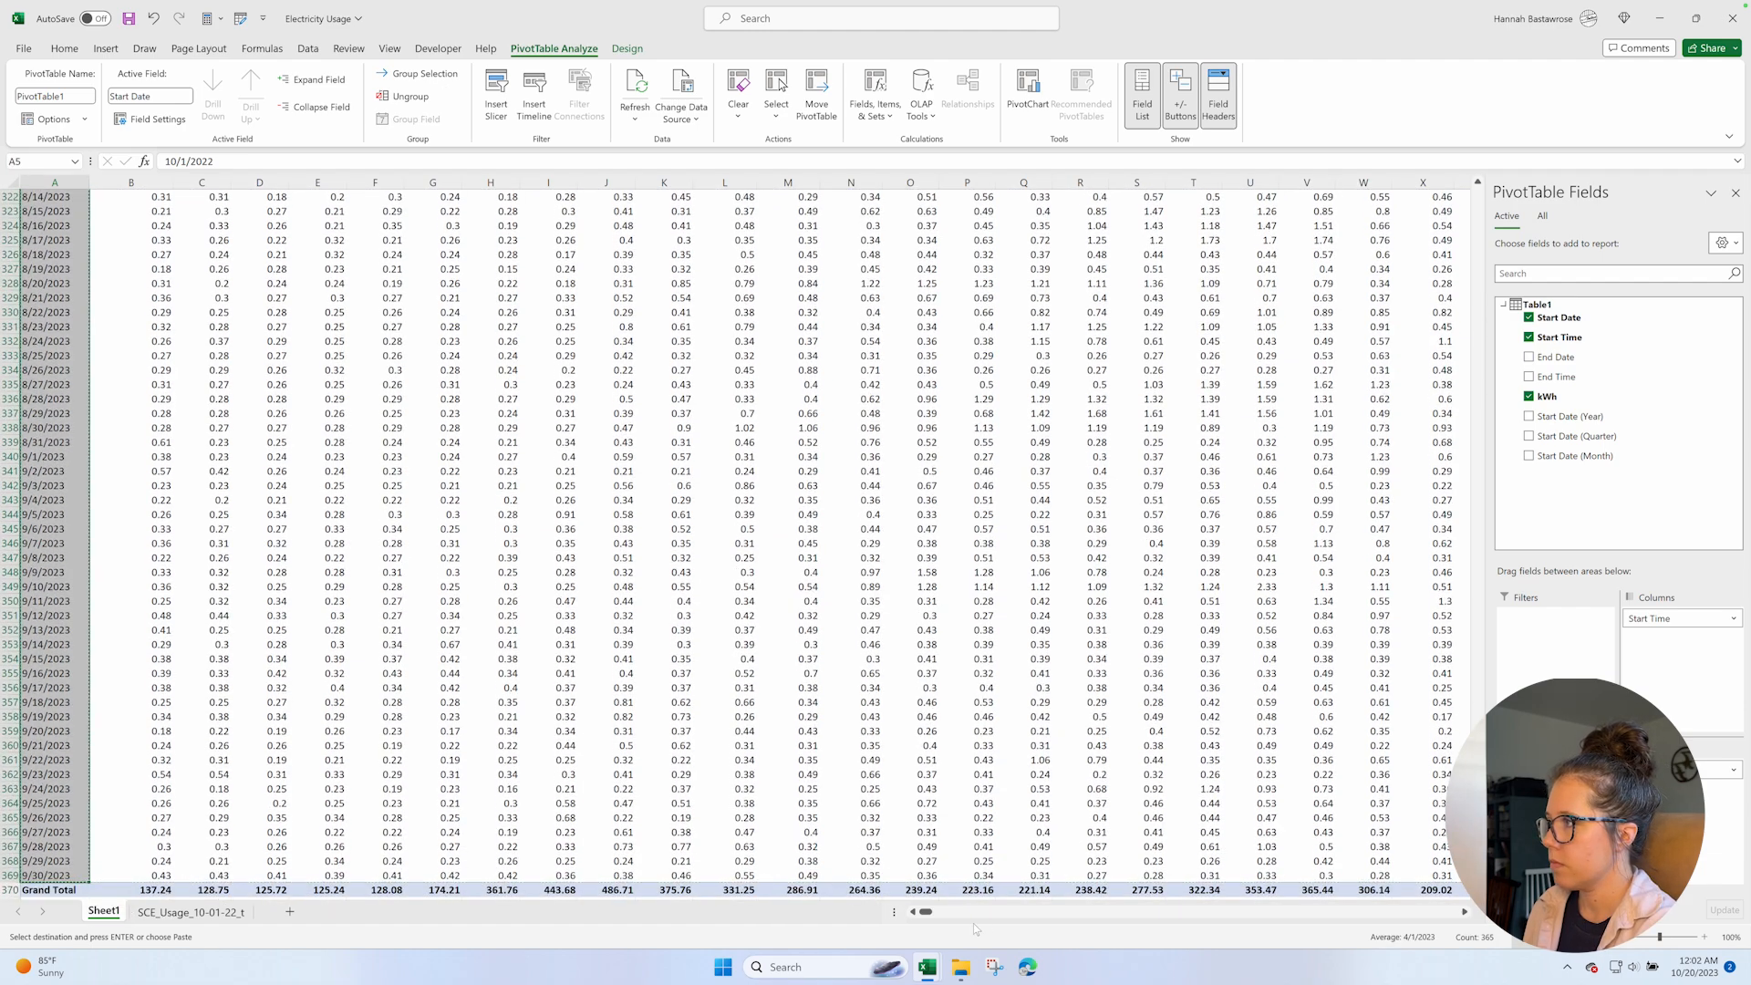
# Paste the dates into the Date column of the Benchmarking Workbook's E 60-Interval sheet, starting at B9.
pyautogui.click(925, 967)
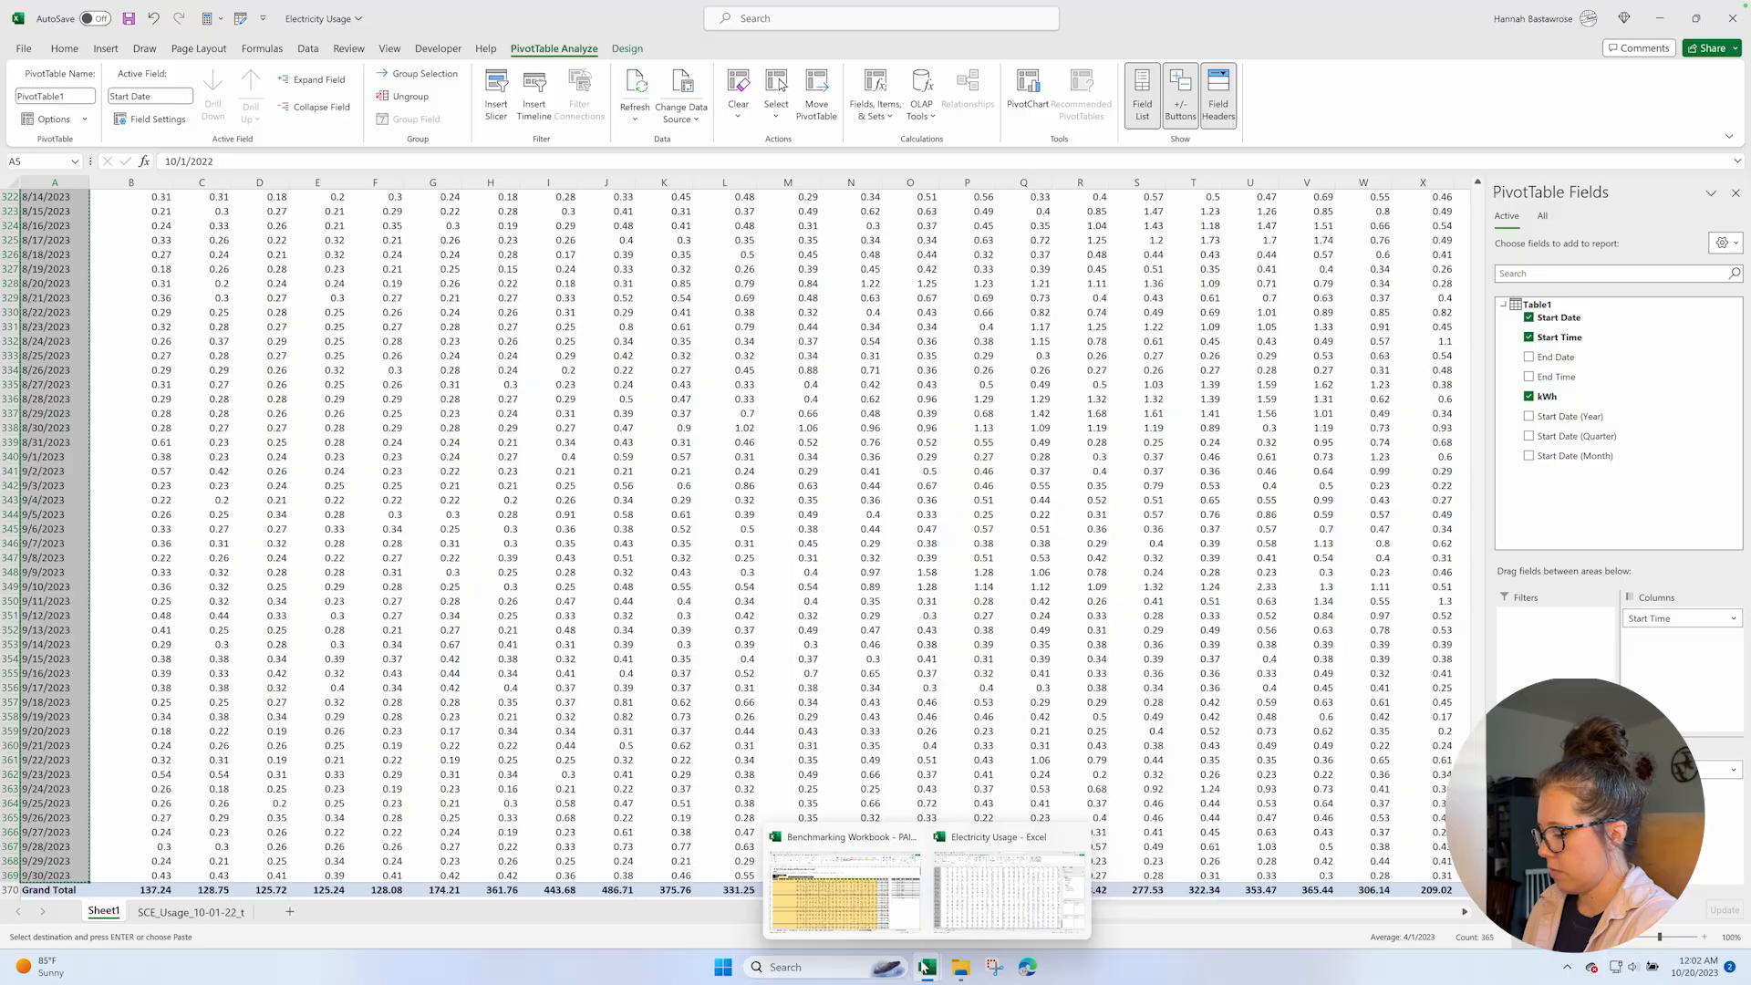
pyautogui.click(868, 911)
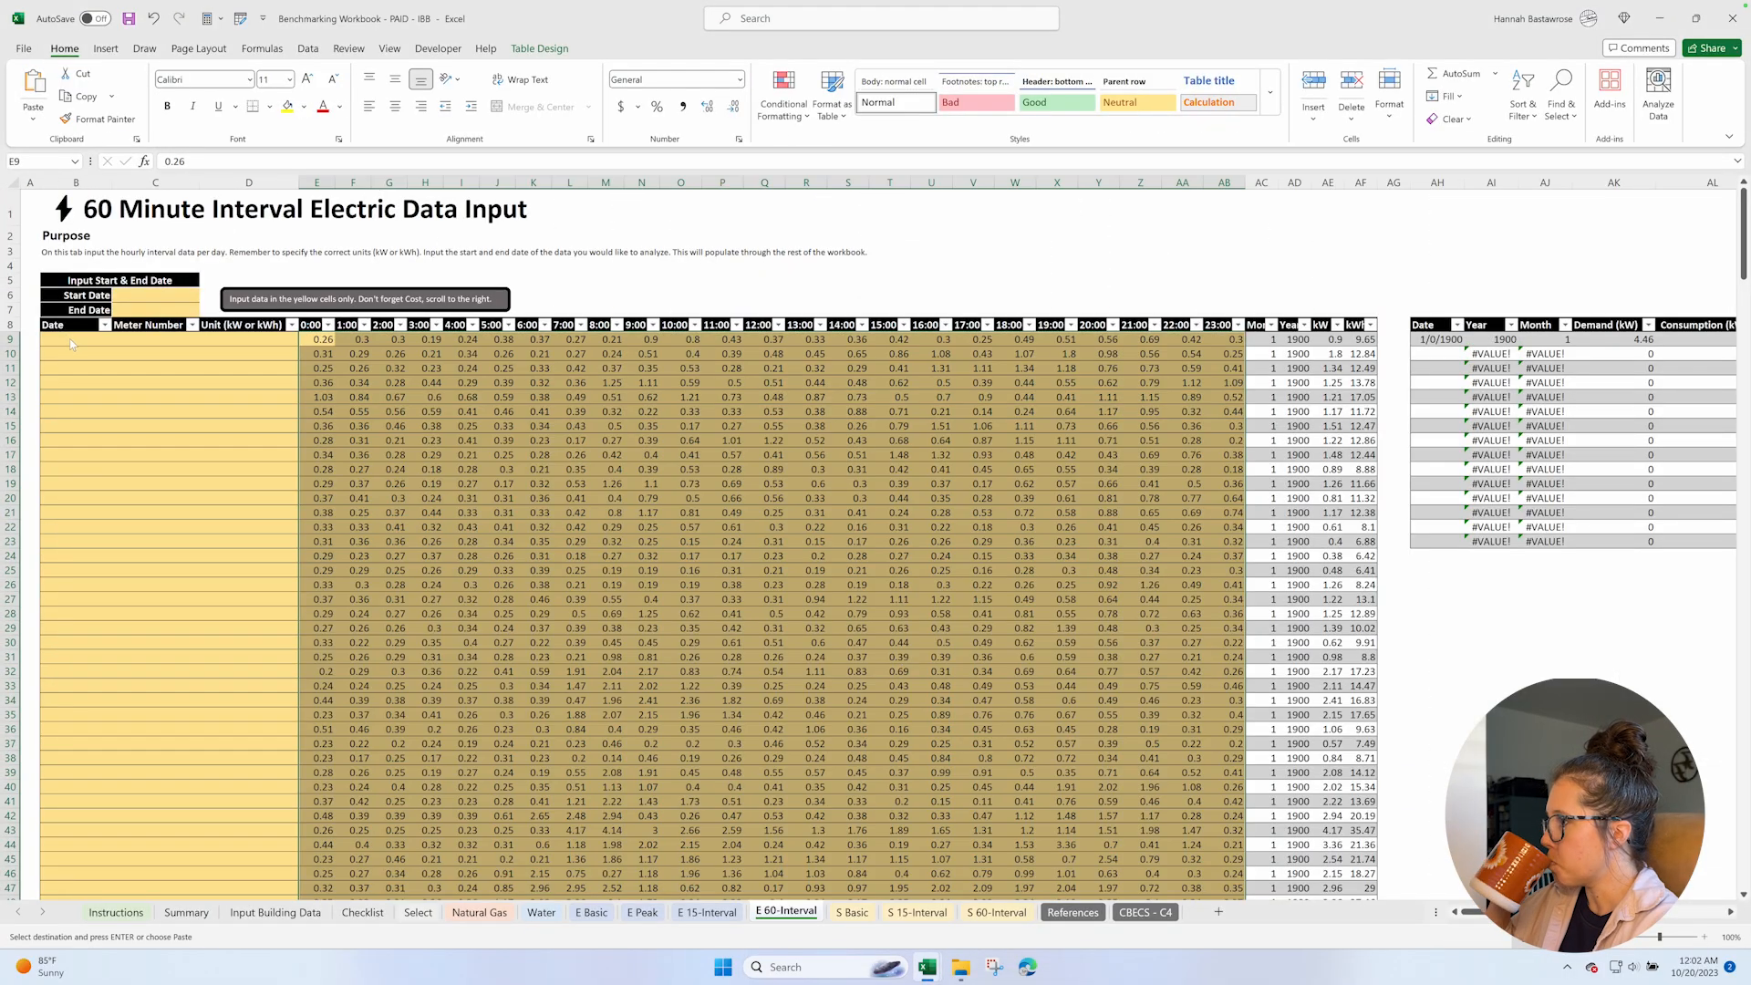
pyautogui.click(70, 338)
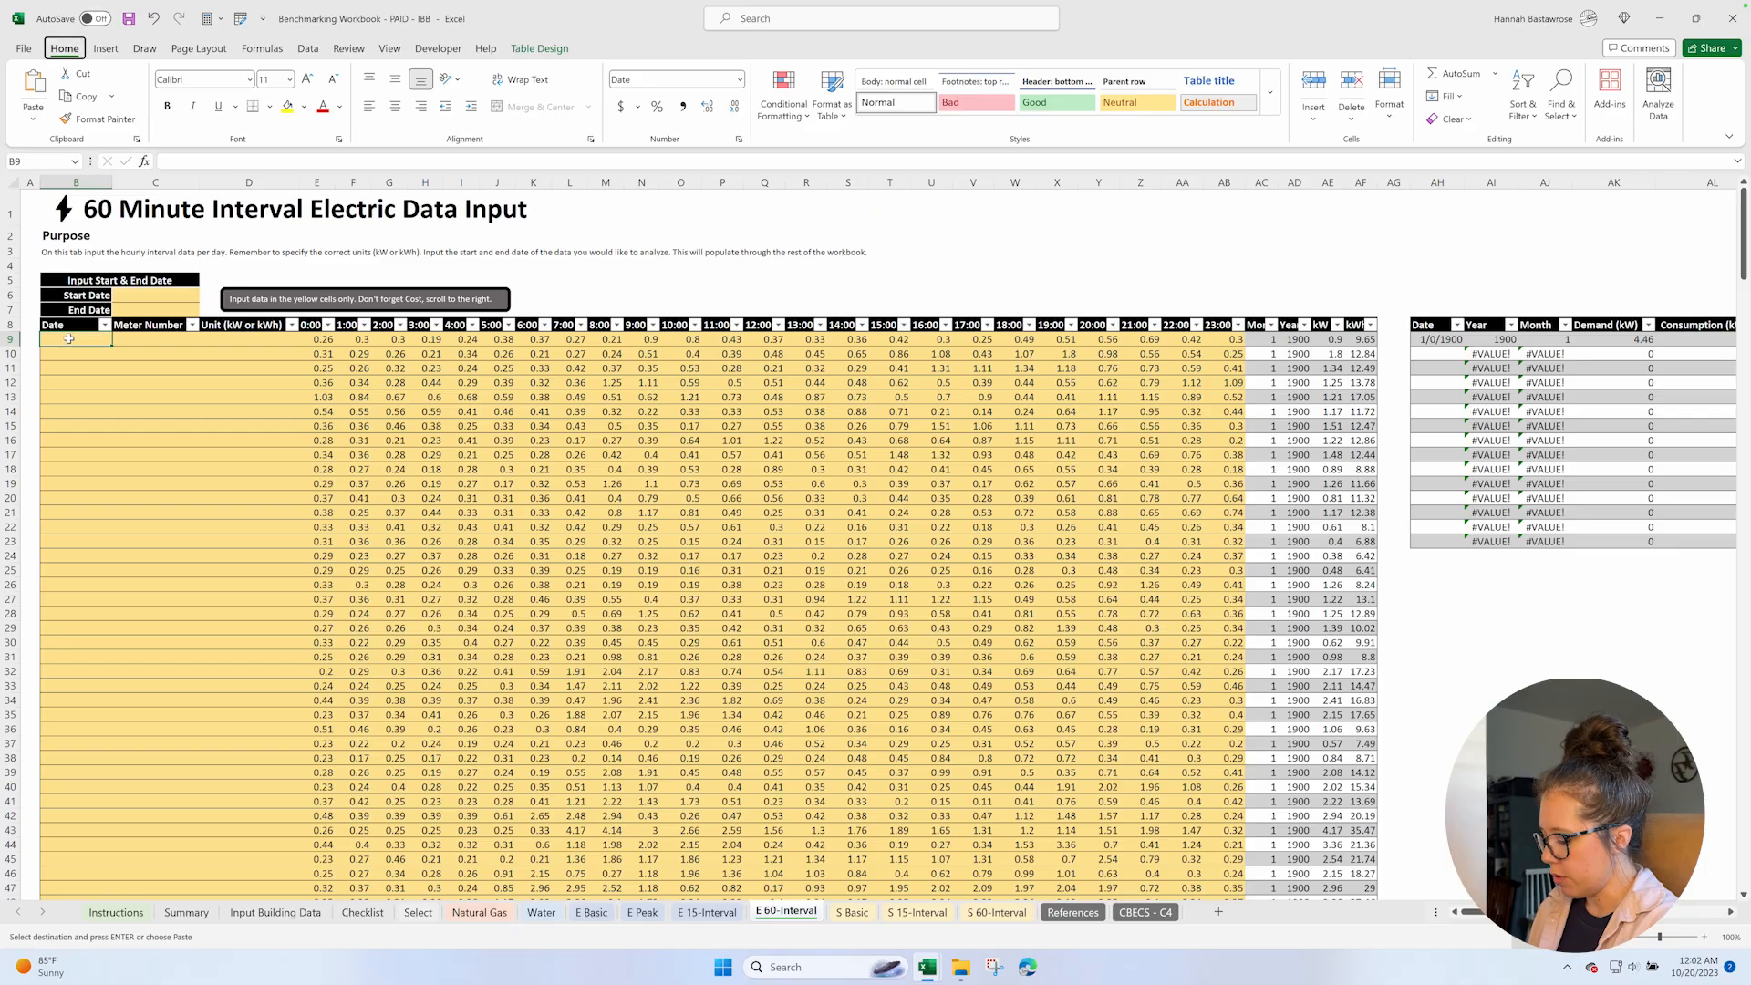
pyautogui.hotkey('ctrl', 'v')
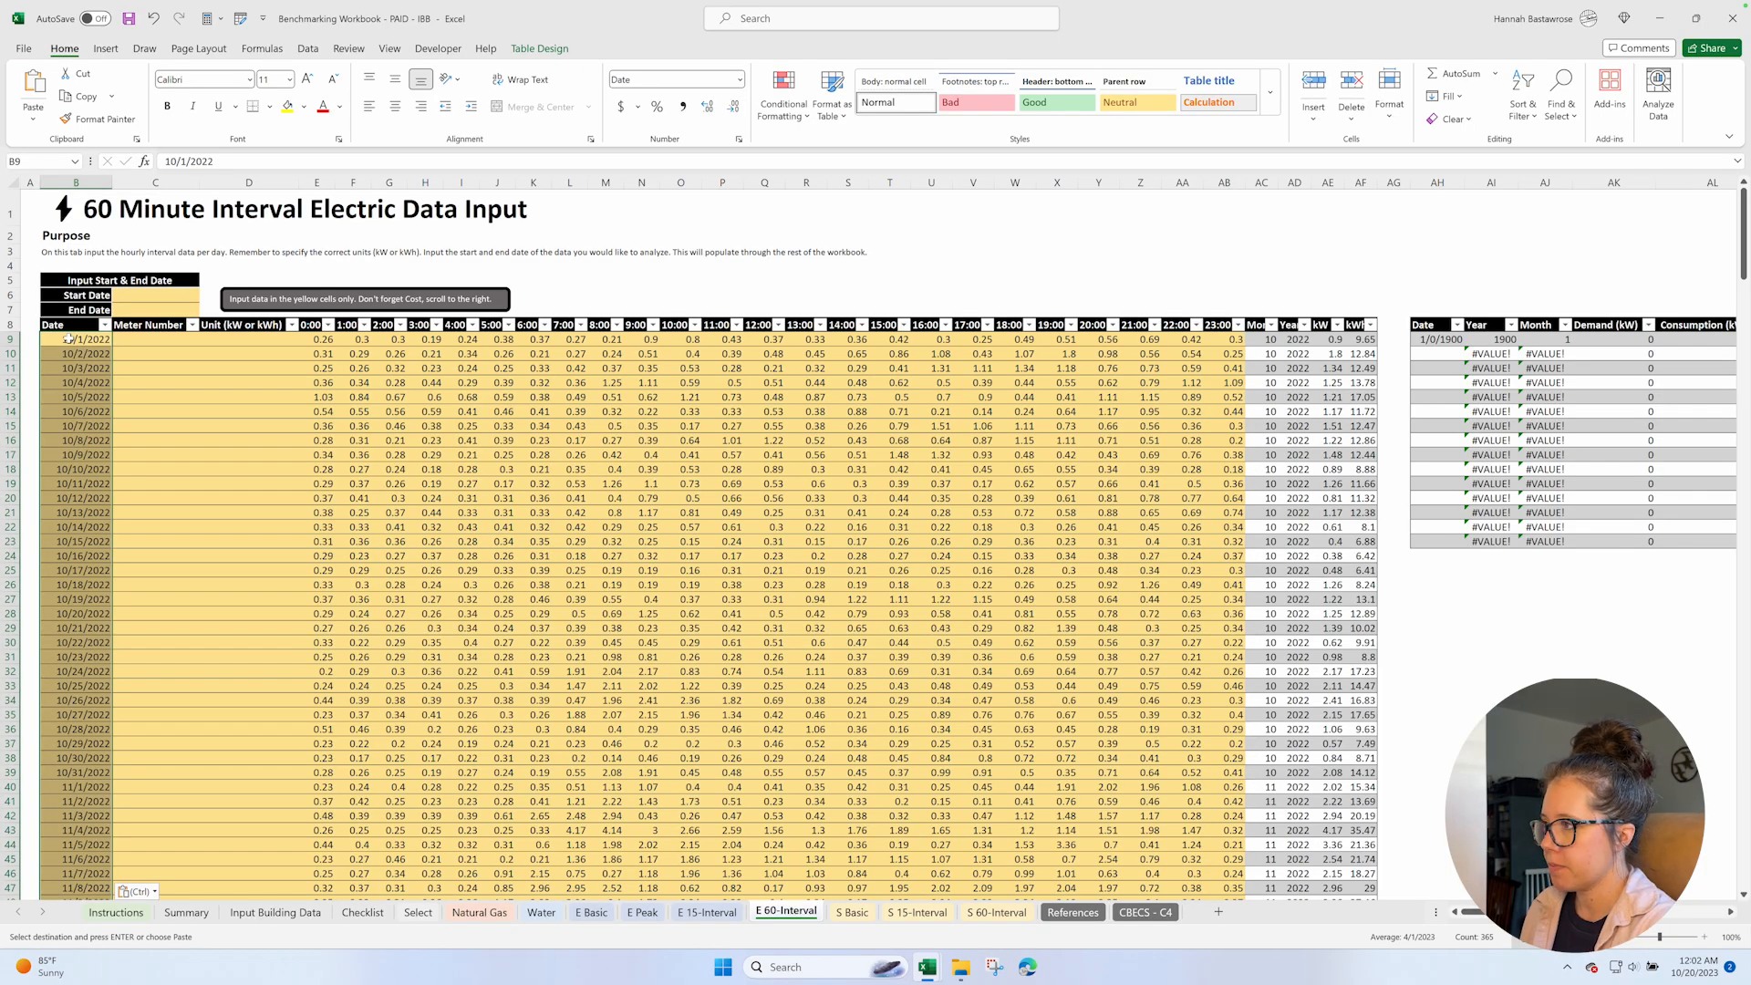
# Enter kWh as the unit in D9 and copy it down the Unit column for every data row.
pyautogui.click(240, 340)
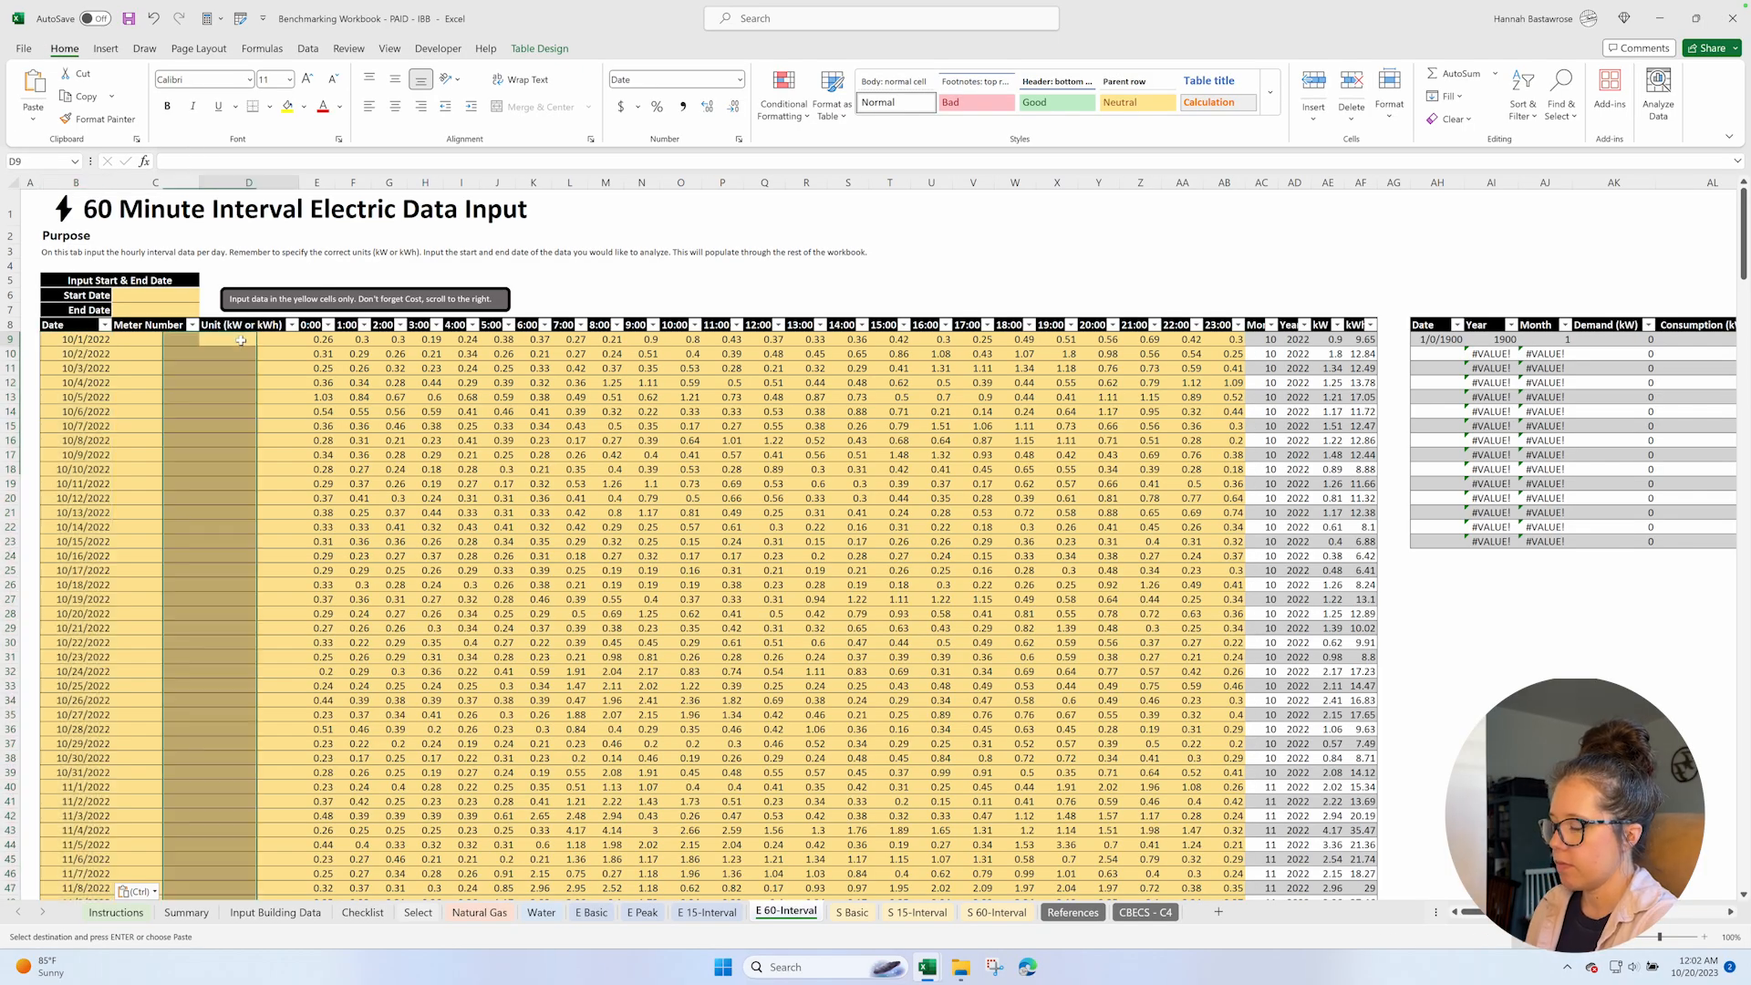
pyautogui.write('kWh')
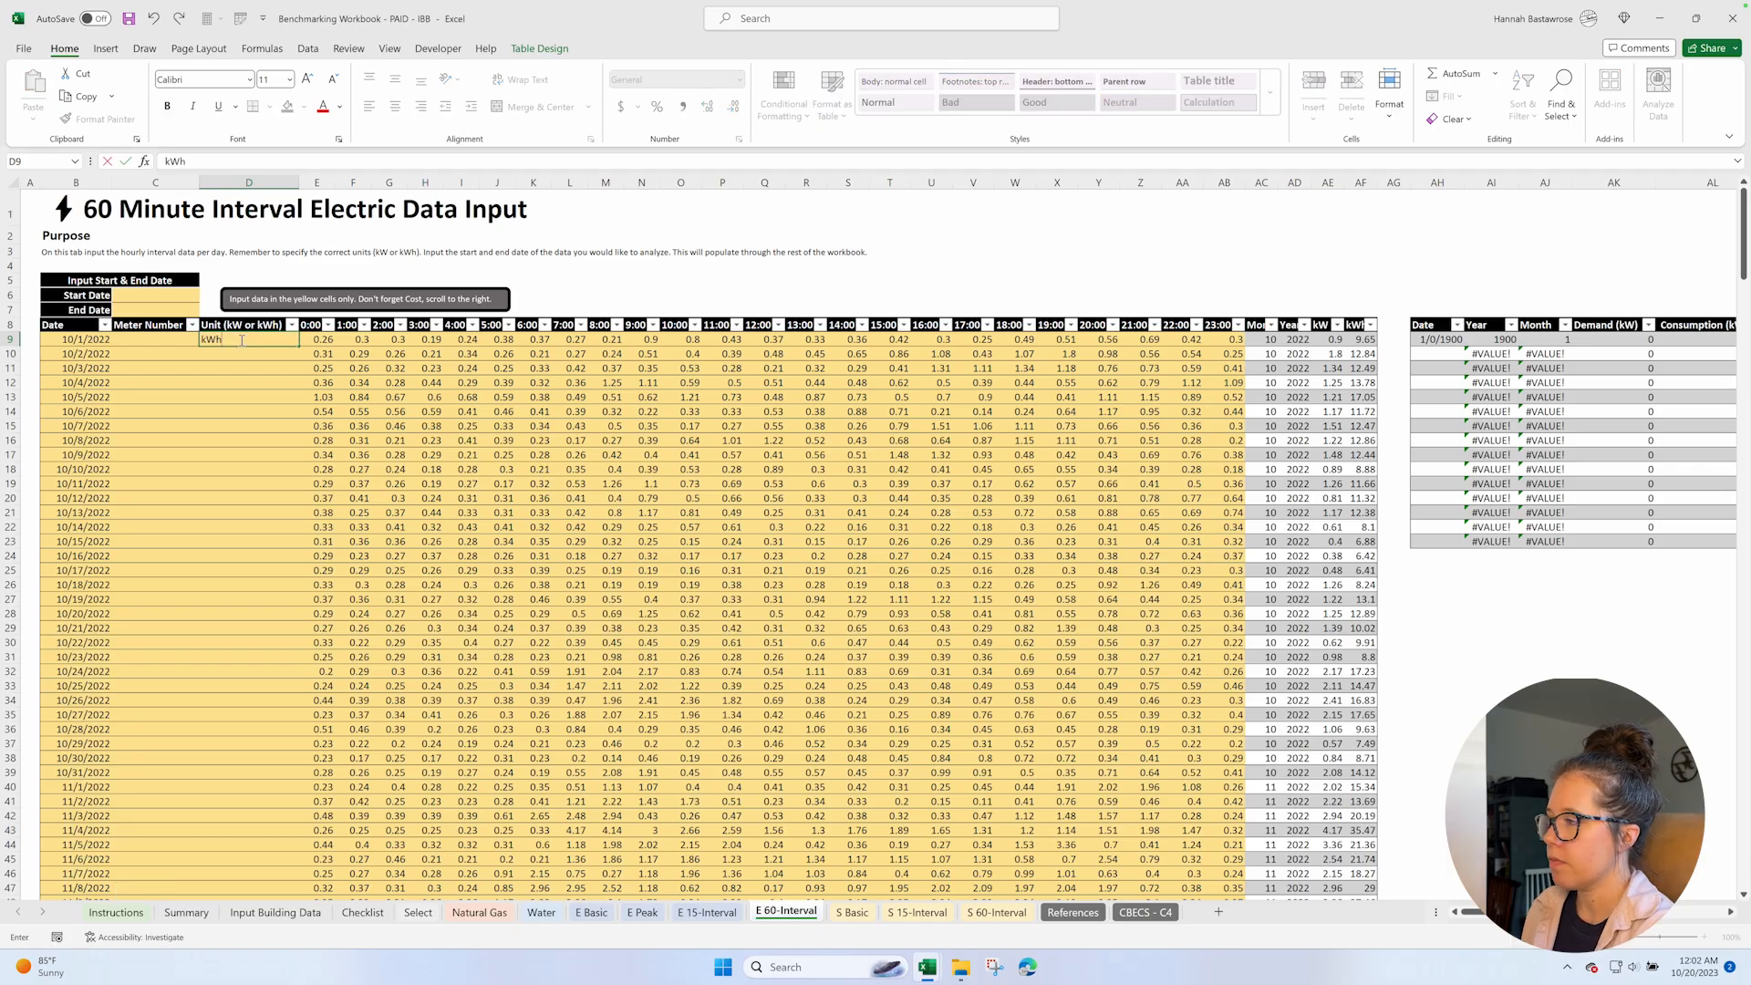
pyautogui.press('Return')
pyautogui.click(240, 340)
pyautogui.hotkey('ctrl', 'c')
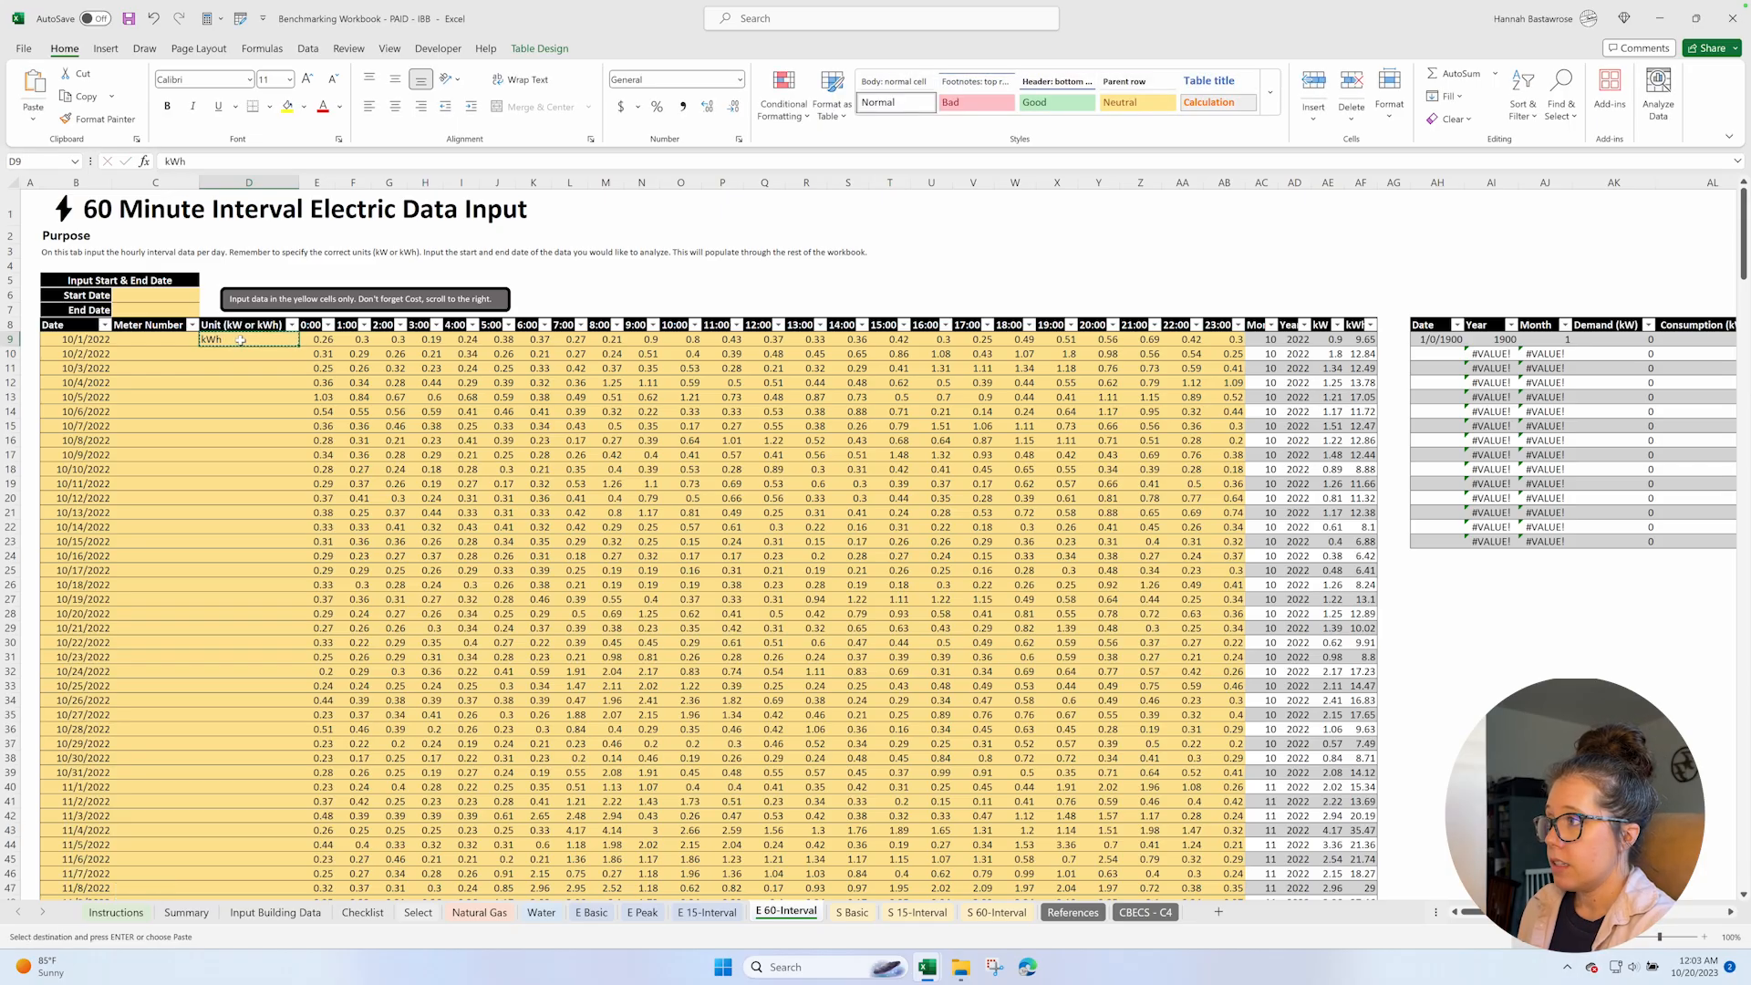
pyautogui.hotkey('ctrl', 'shift', 'Down')
pyautogui.press('Return')
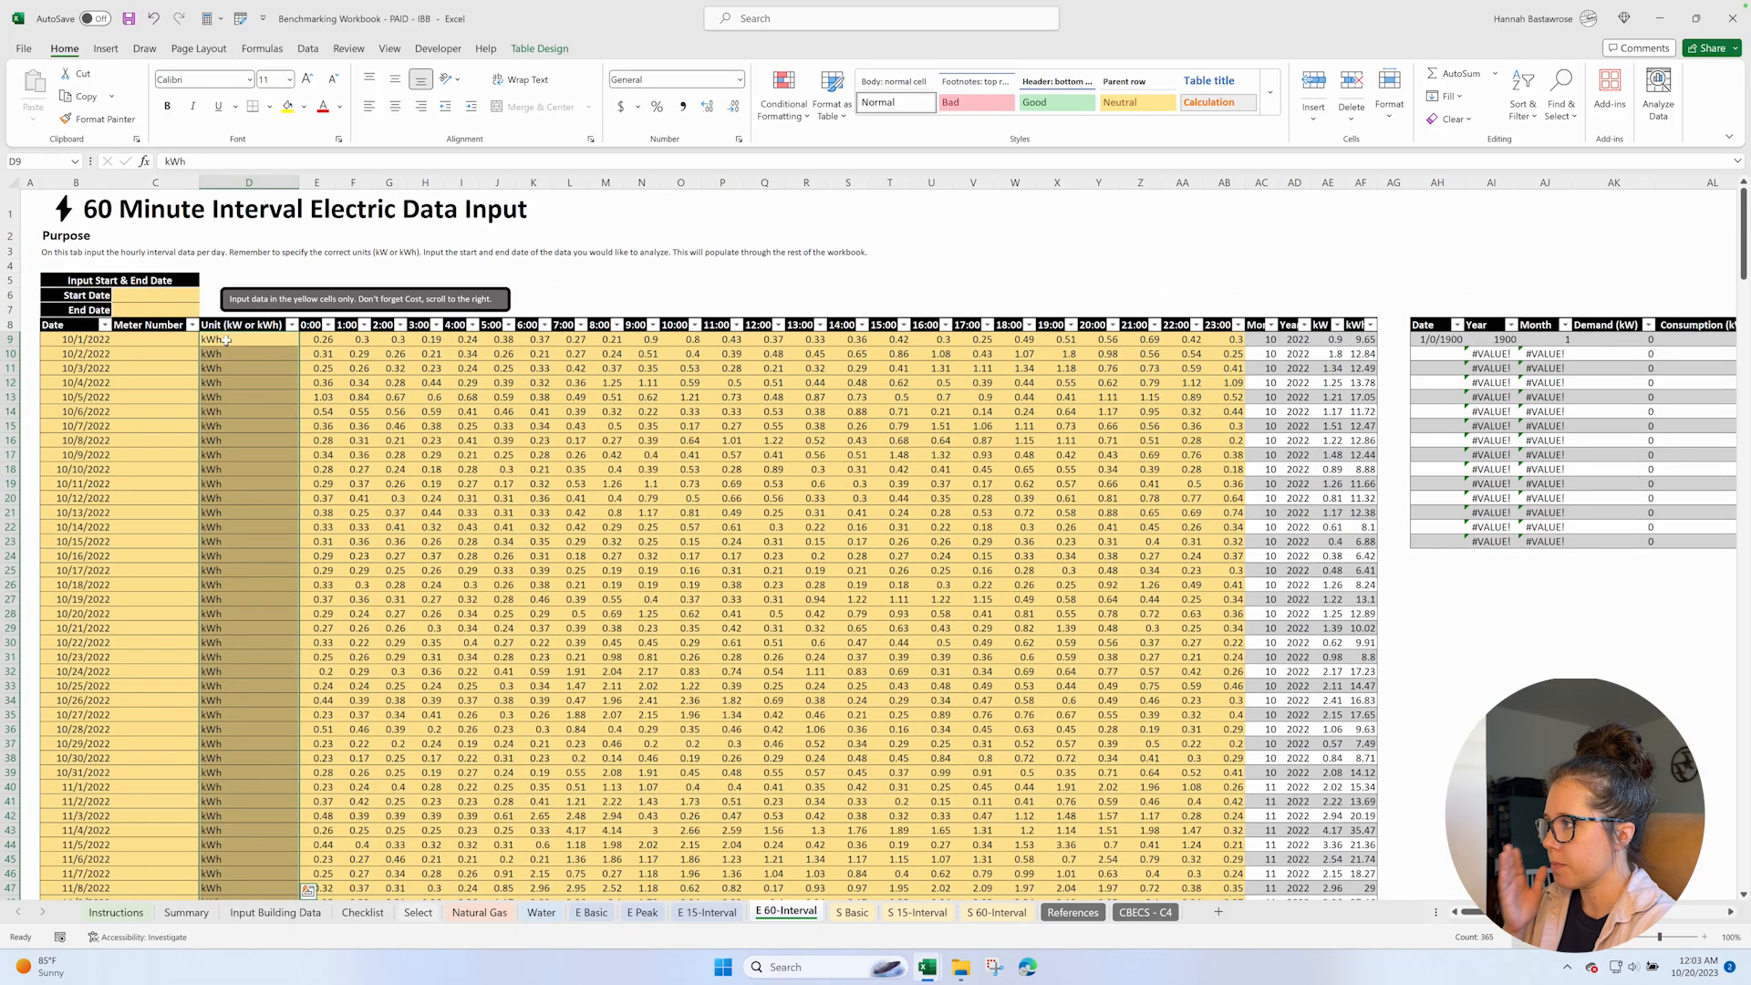
# Check the first and last dates in the Date column, and enter 10/1/2022 as the Start Date in C6.
pyautogui.click(133, 293)
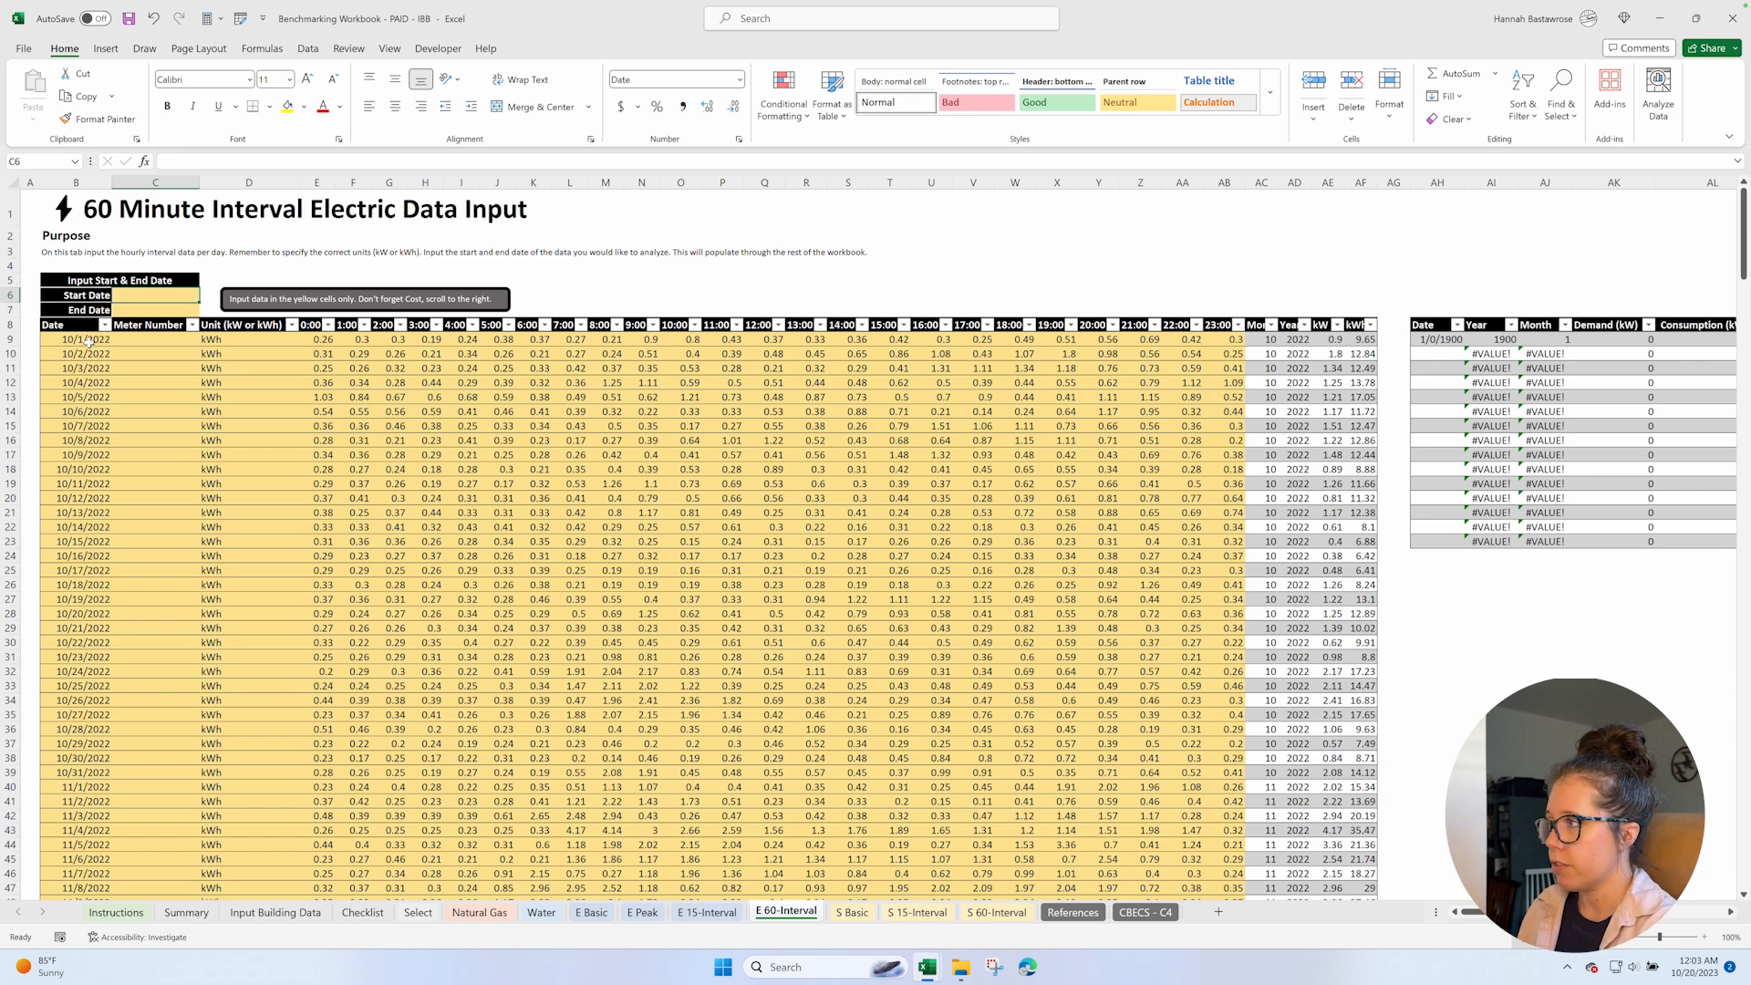
pyautogui.click(93, 341)
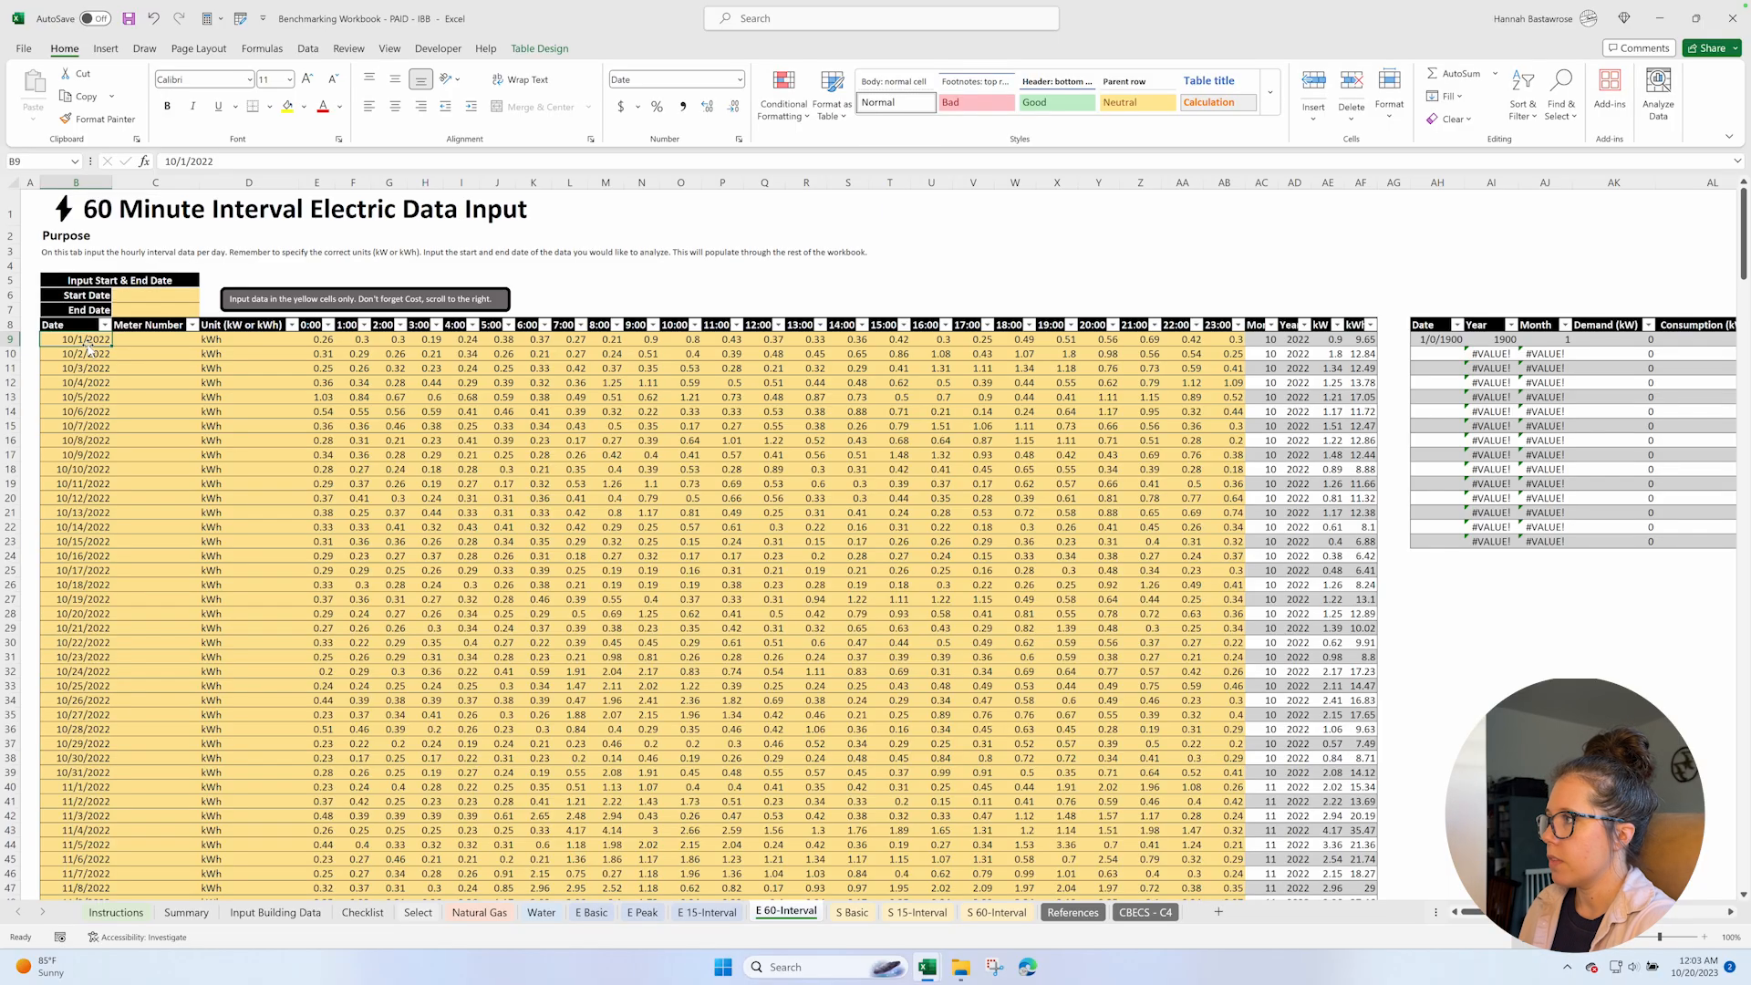
pyautogui.hotkey('ctrl', 'Down')
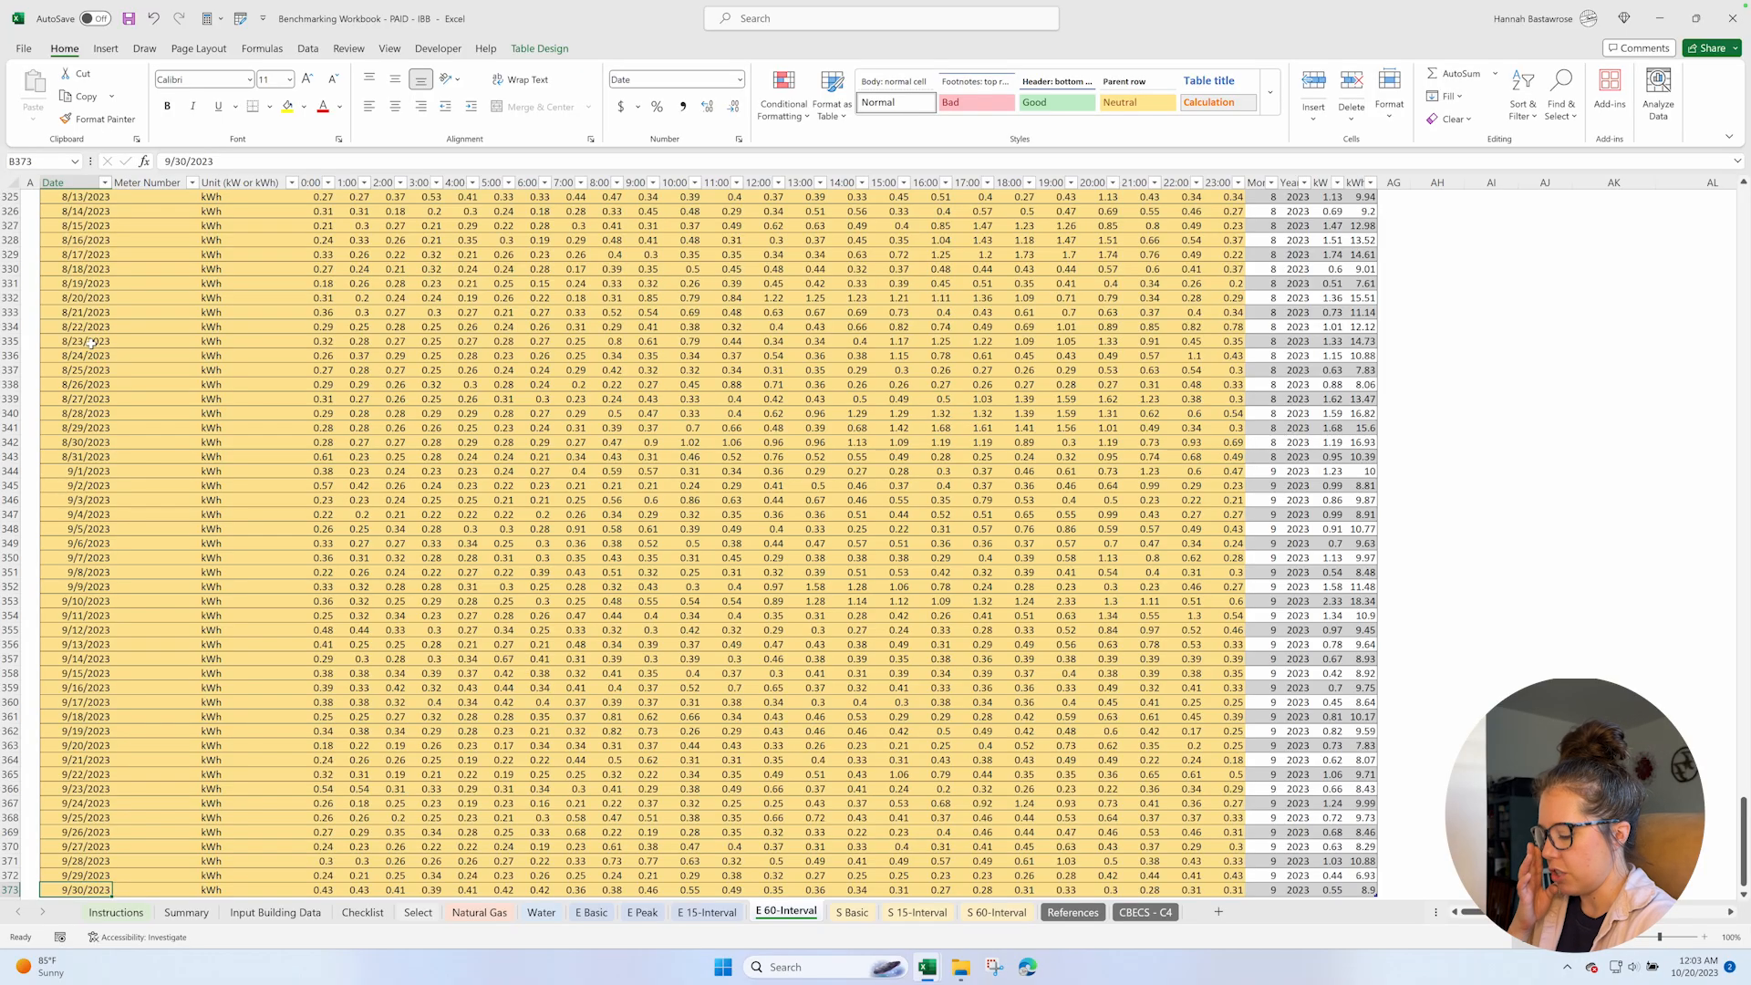
pyautogui.hotkey('ctrl', 'Up')
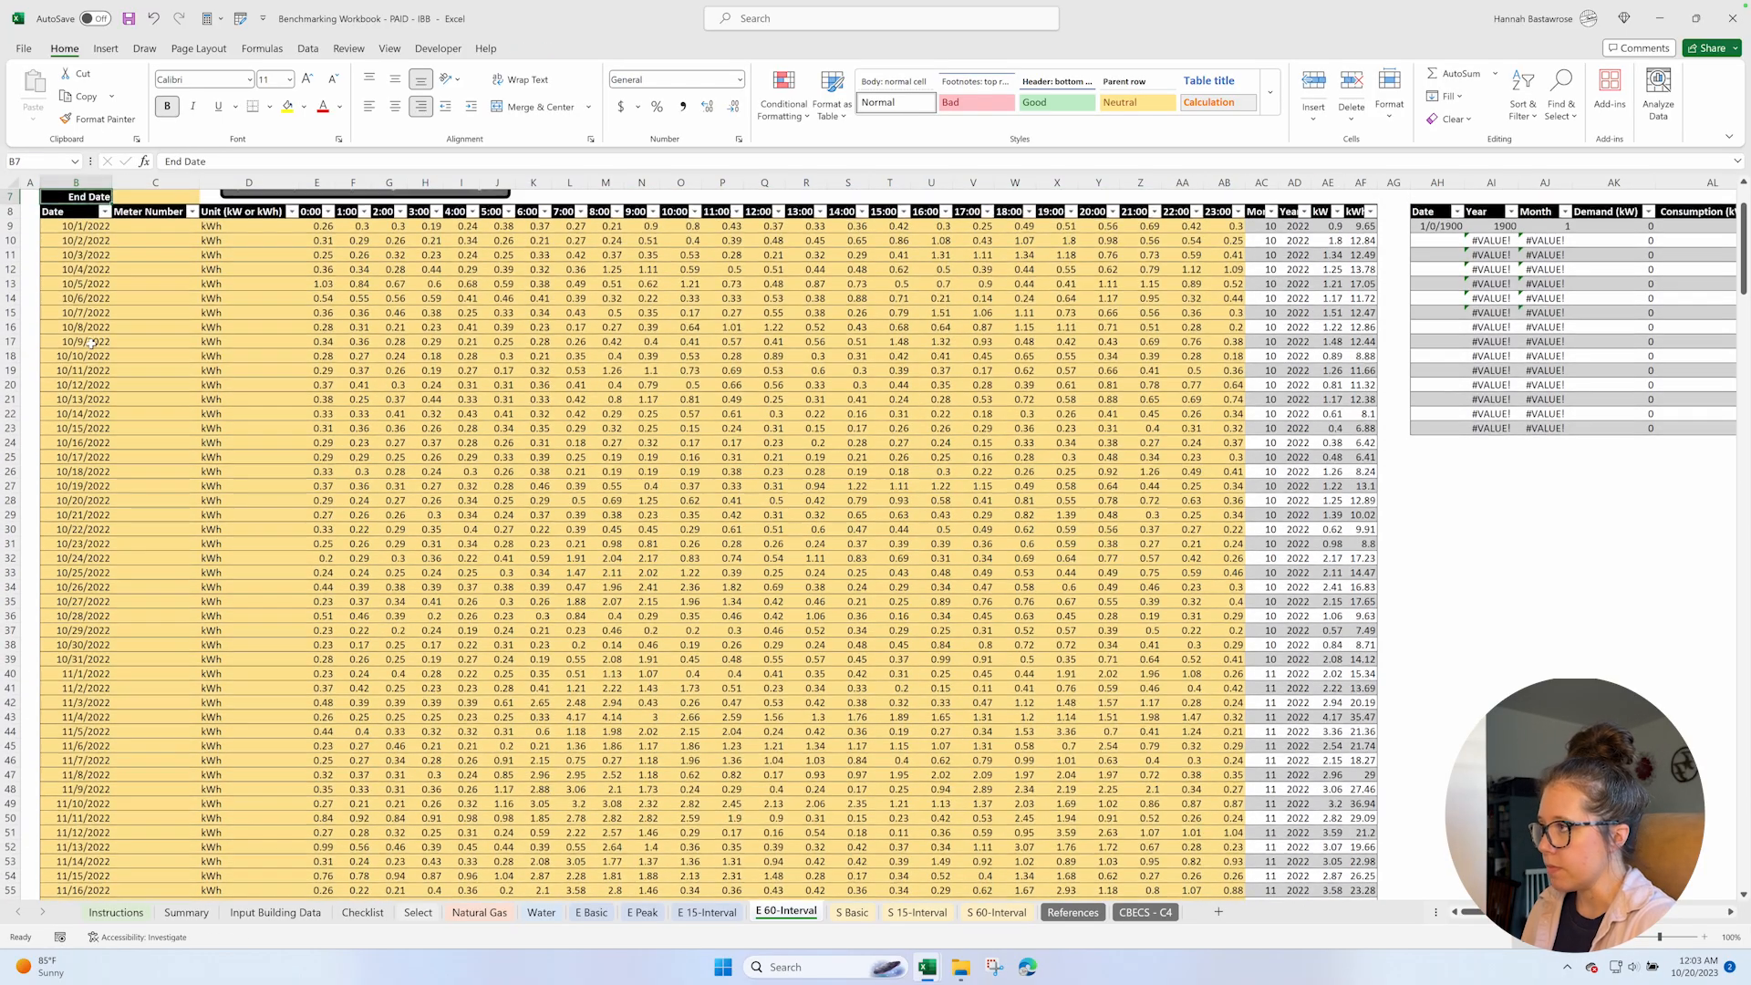
pyautogui.scroll(2, 92, 343)
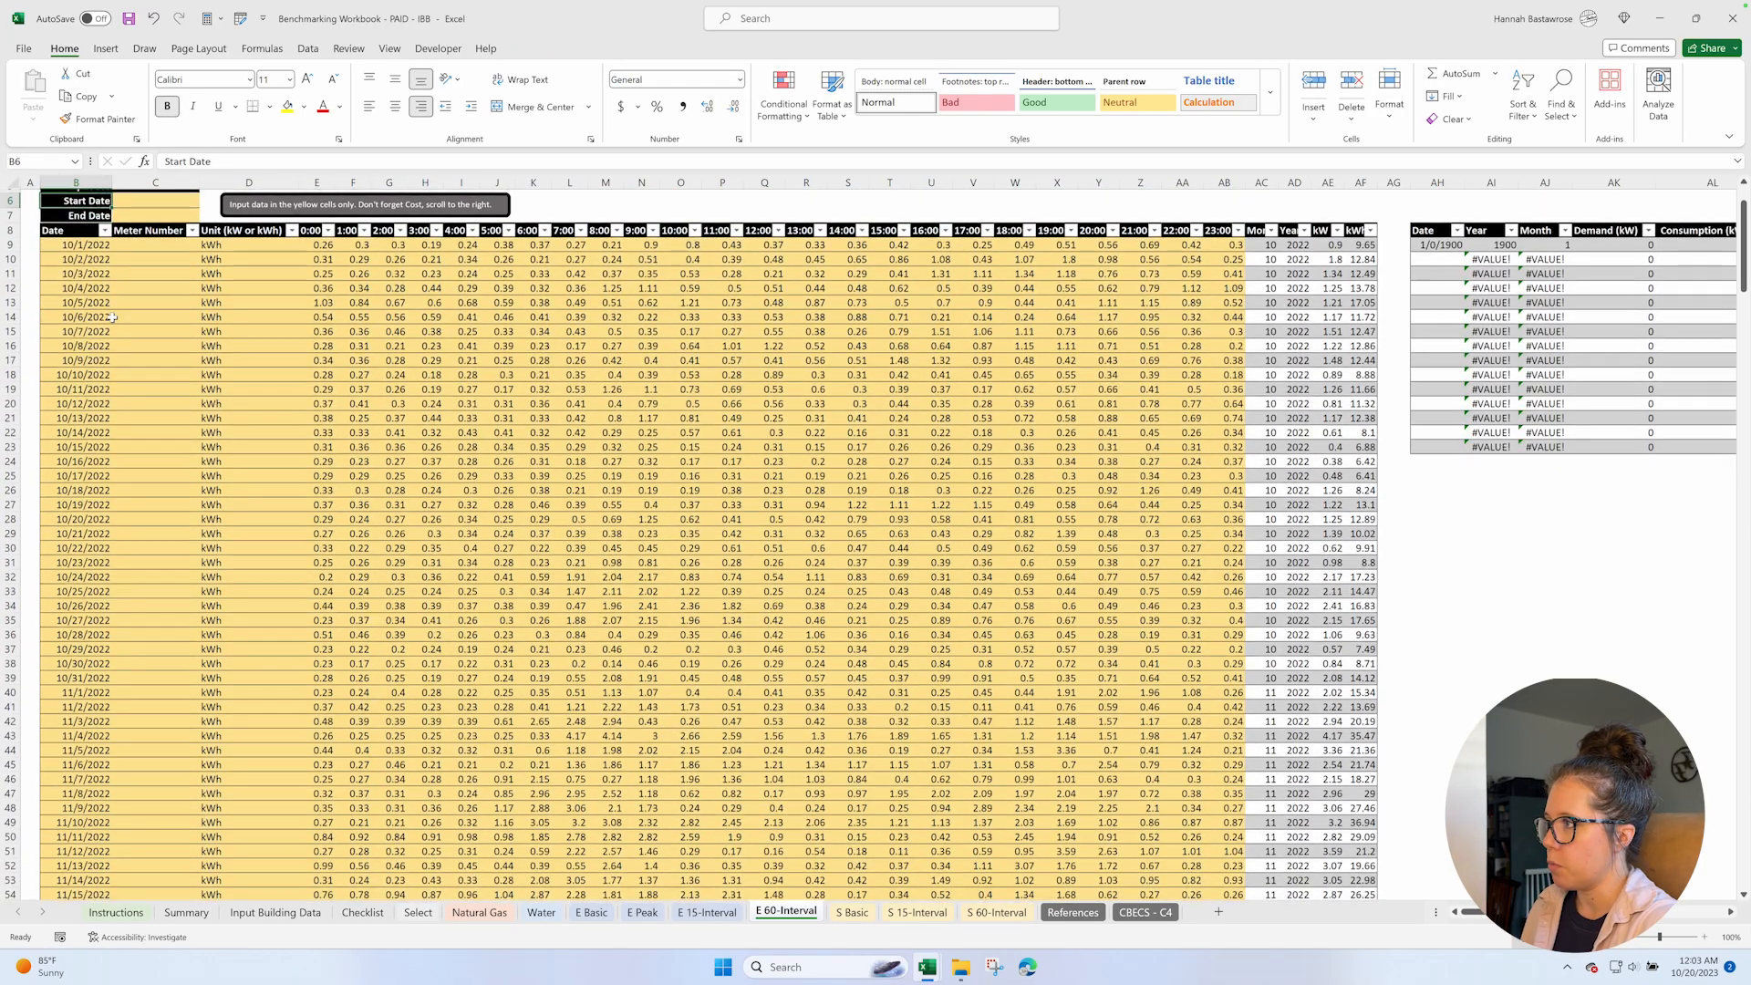
pyautogui.click(162, 296)
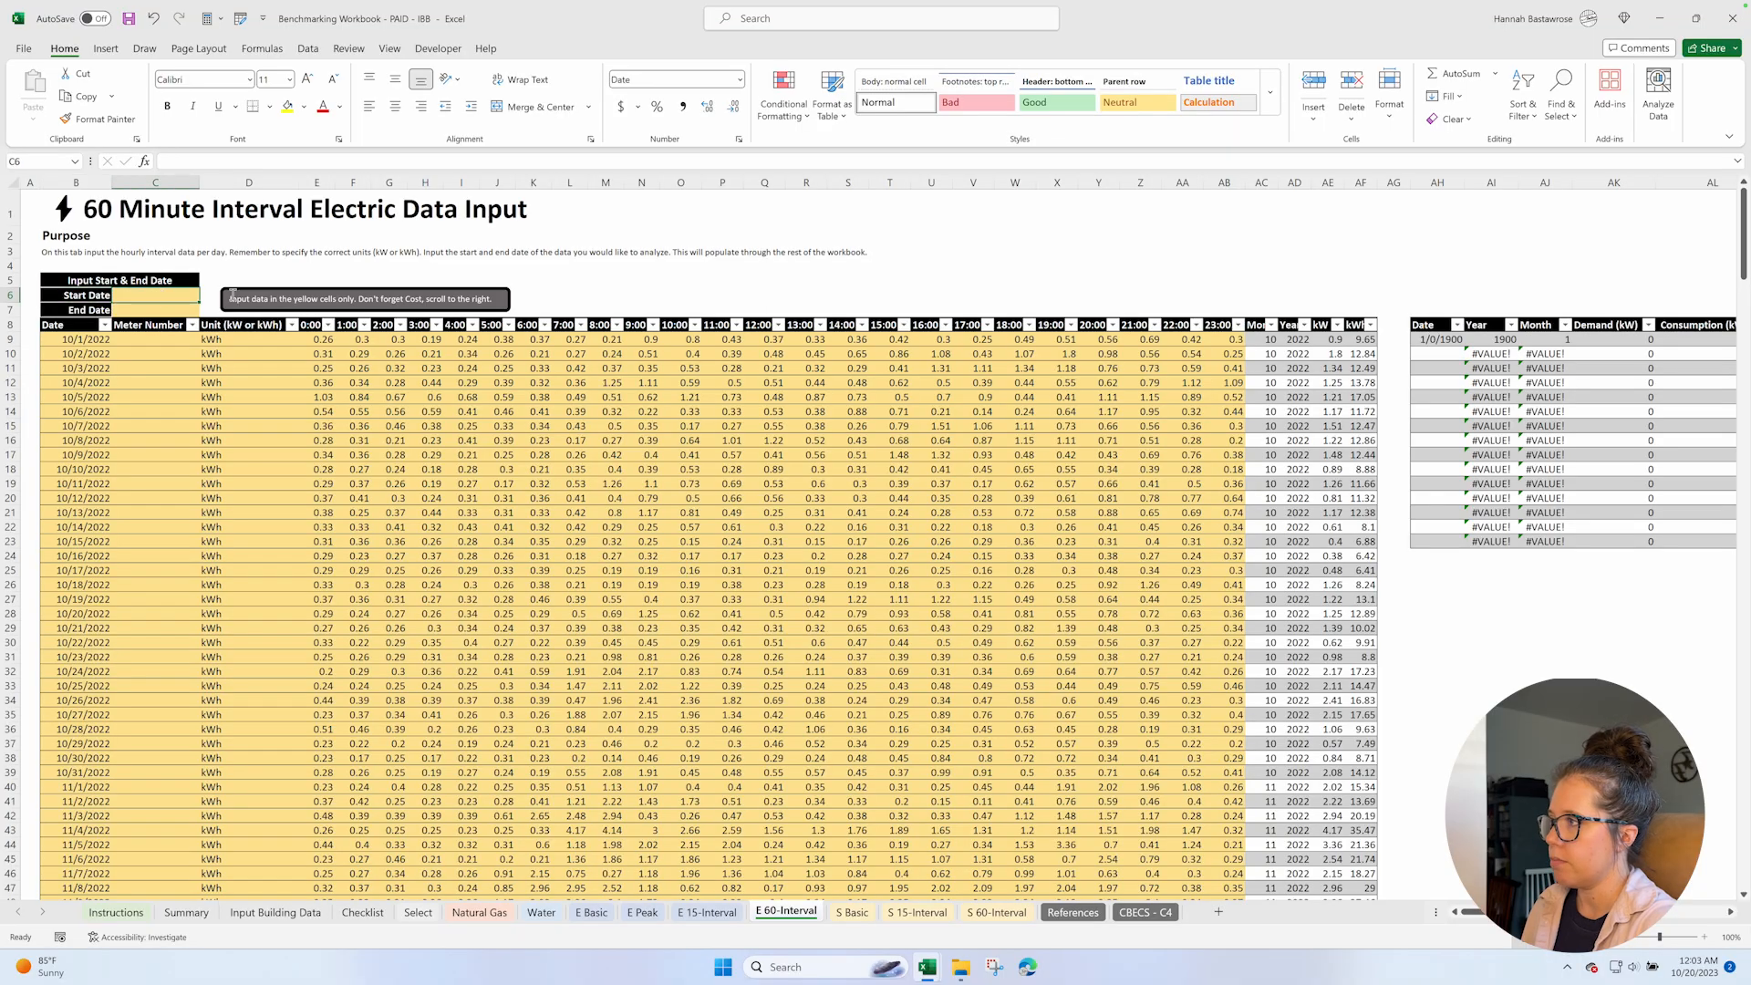
pyautogui.write('10/1/')
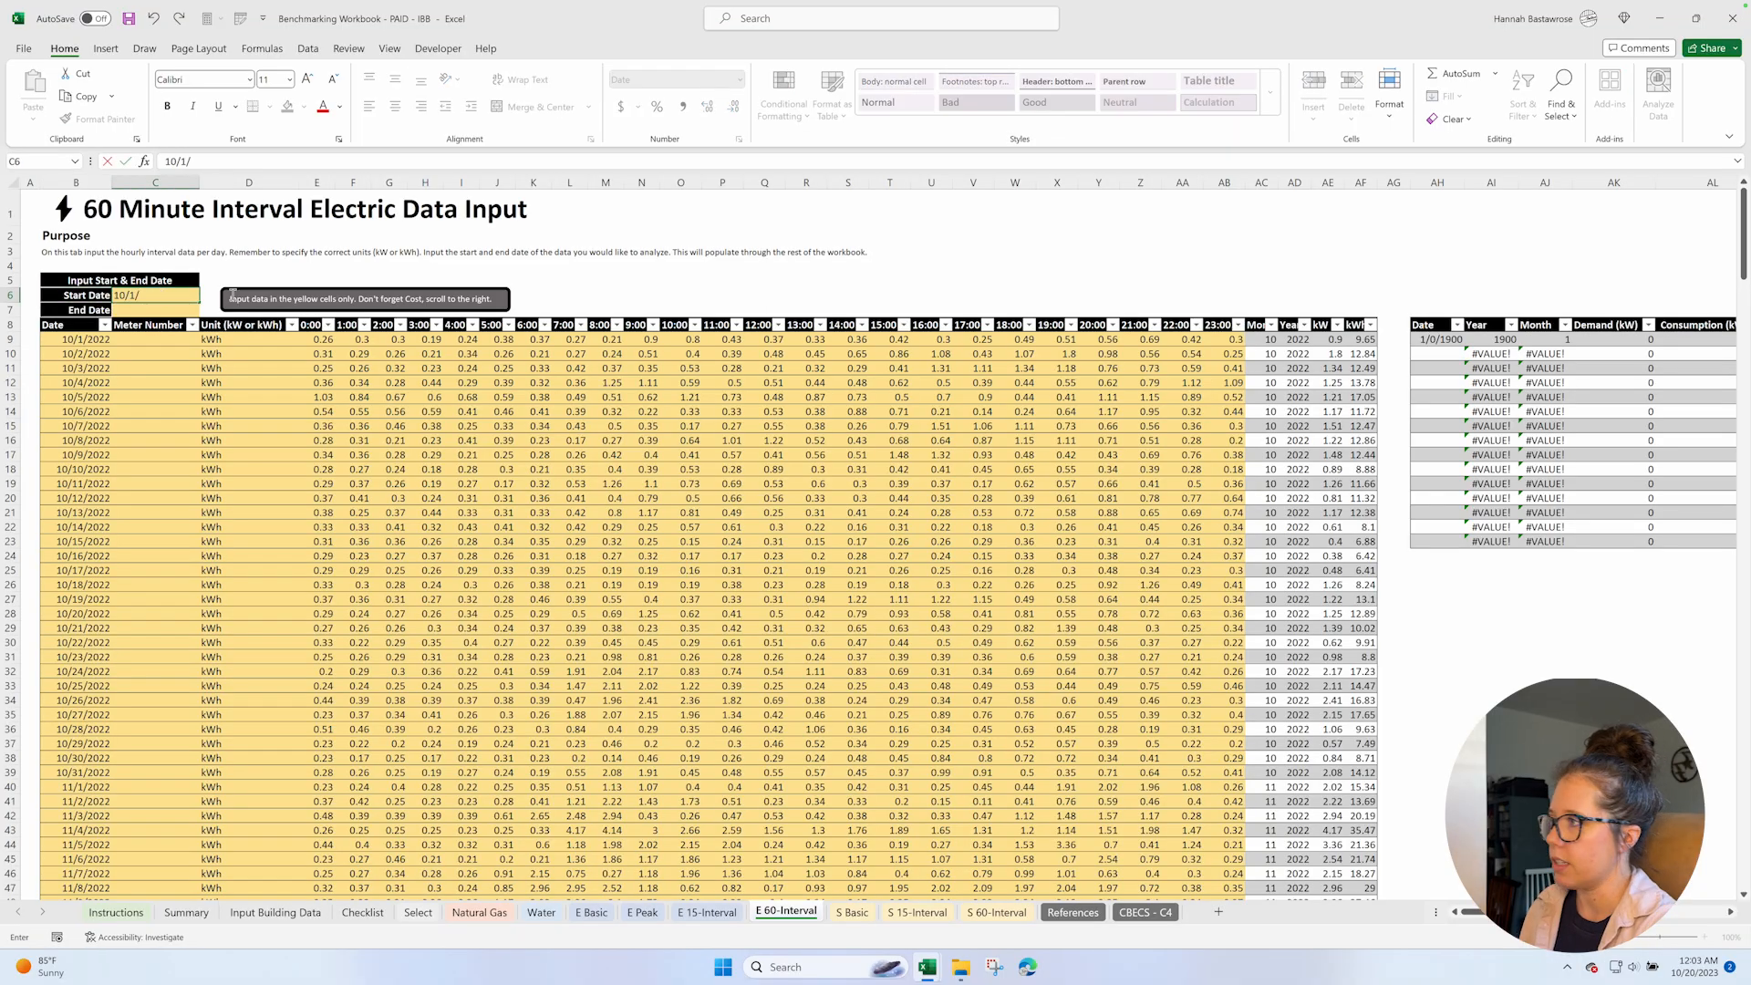
pyautogui.write('2022')
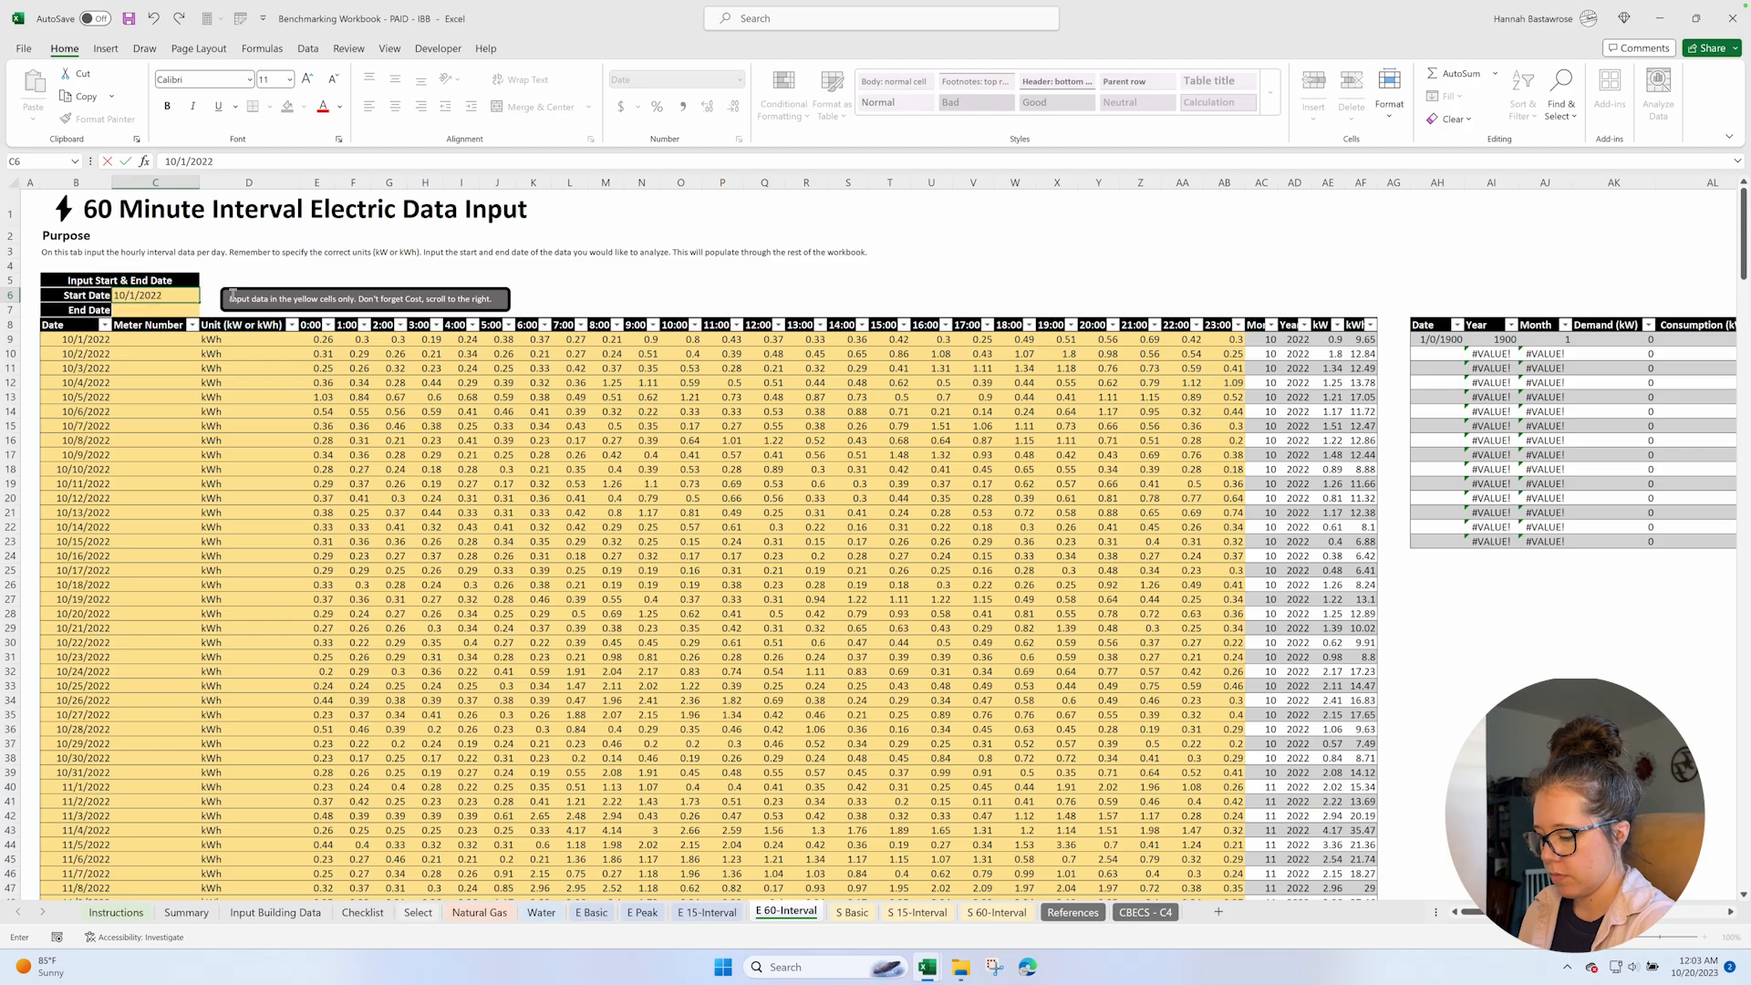
pyautogui.press('Return')
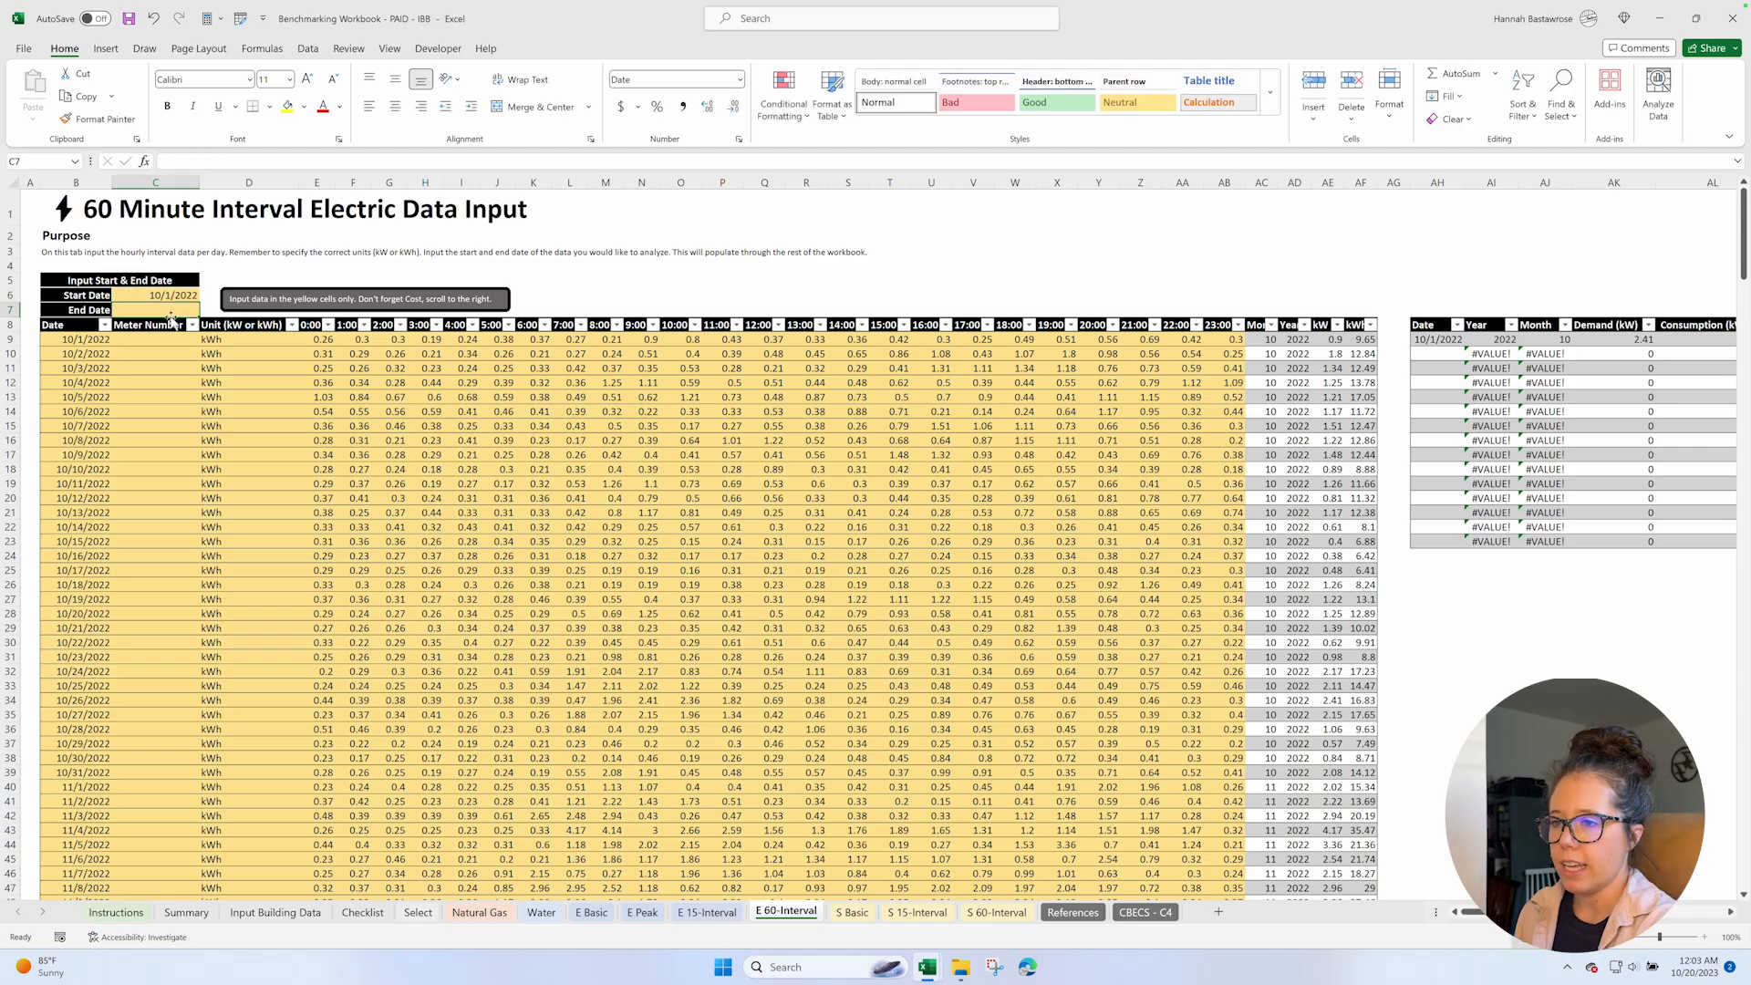
# Enter 9/30/2023 as the End Date in C7.
pyautogui.write('9/30/2023')
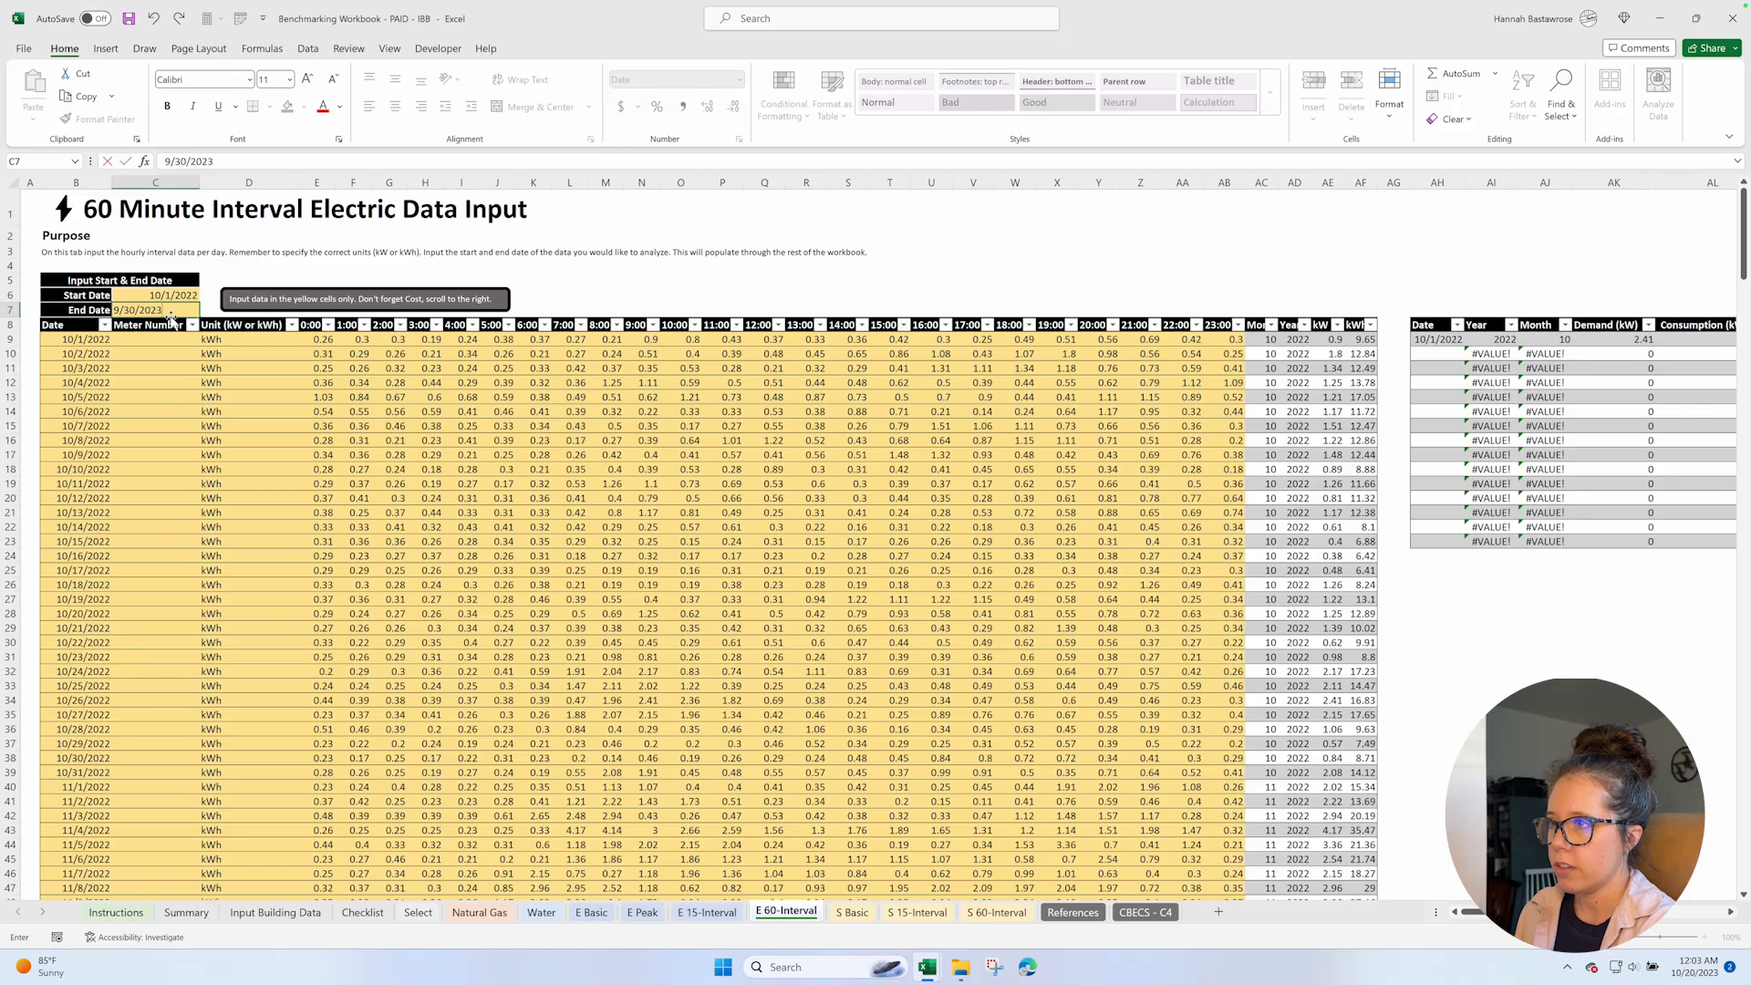
pyautogui.press('Return')
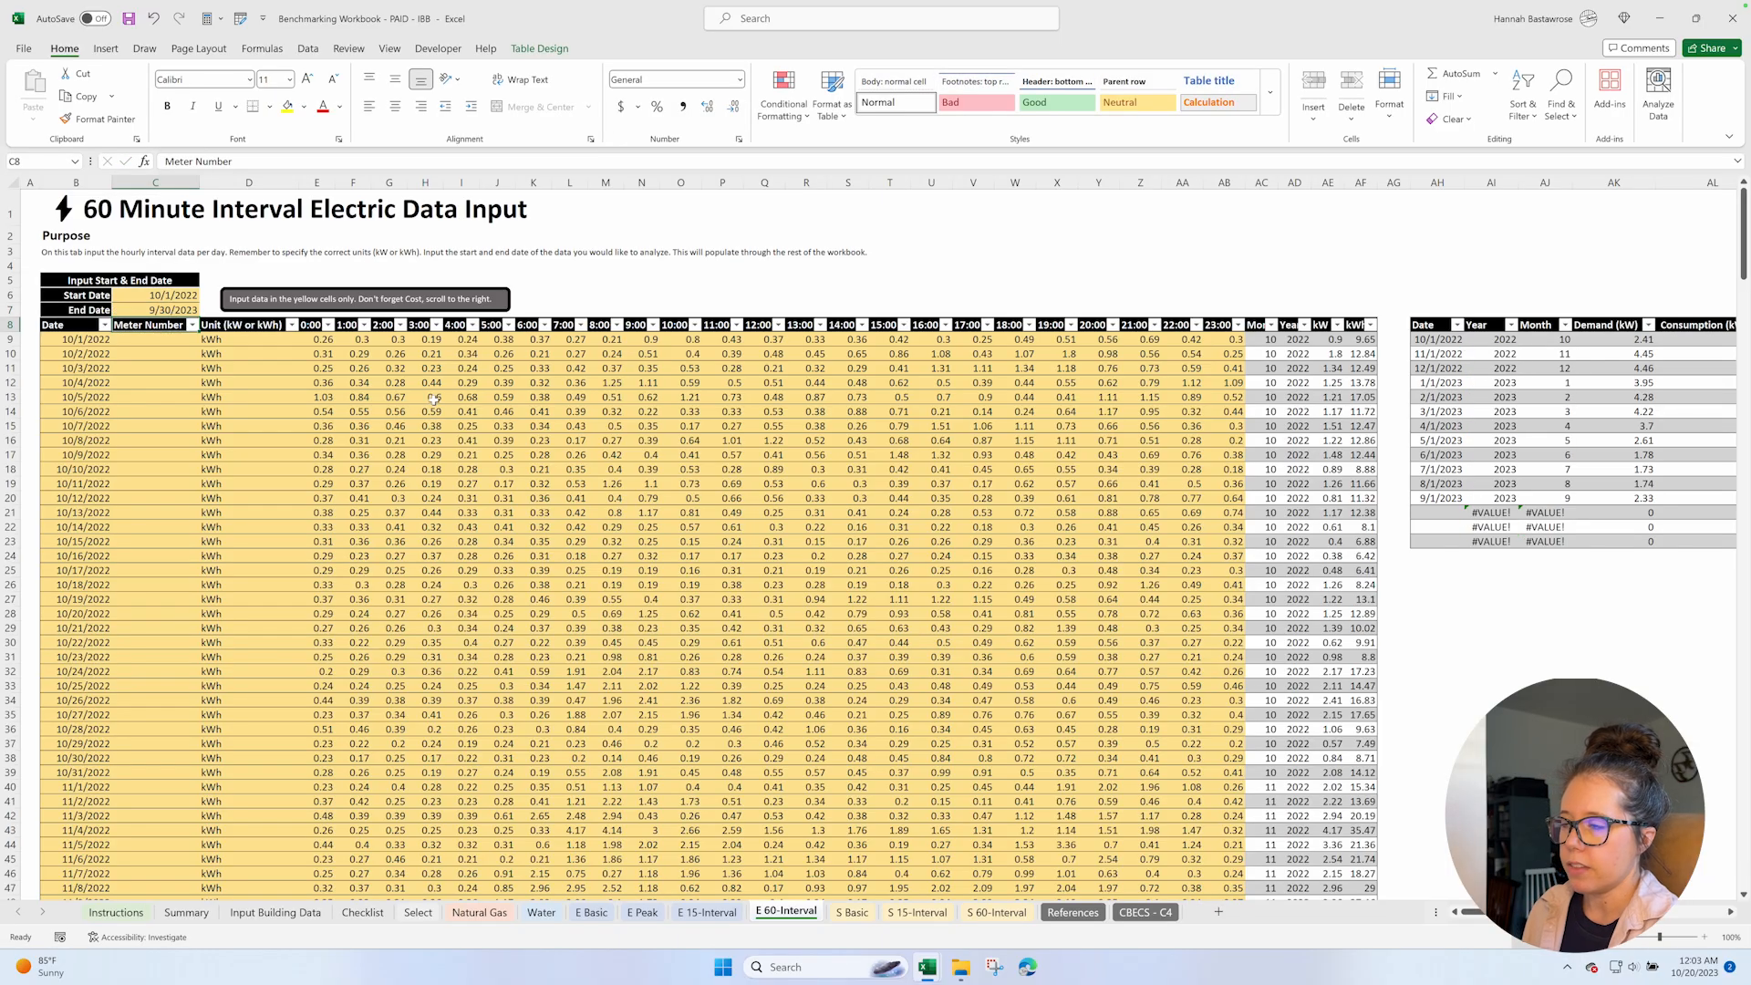
# Clear the placeholder costs from AM9:AM20 in the monthly summary table's Cost ($) column.
pyautogui.hscroll(3, 737, 420)
pyautogui.hscroll(10, 737, 419)
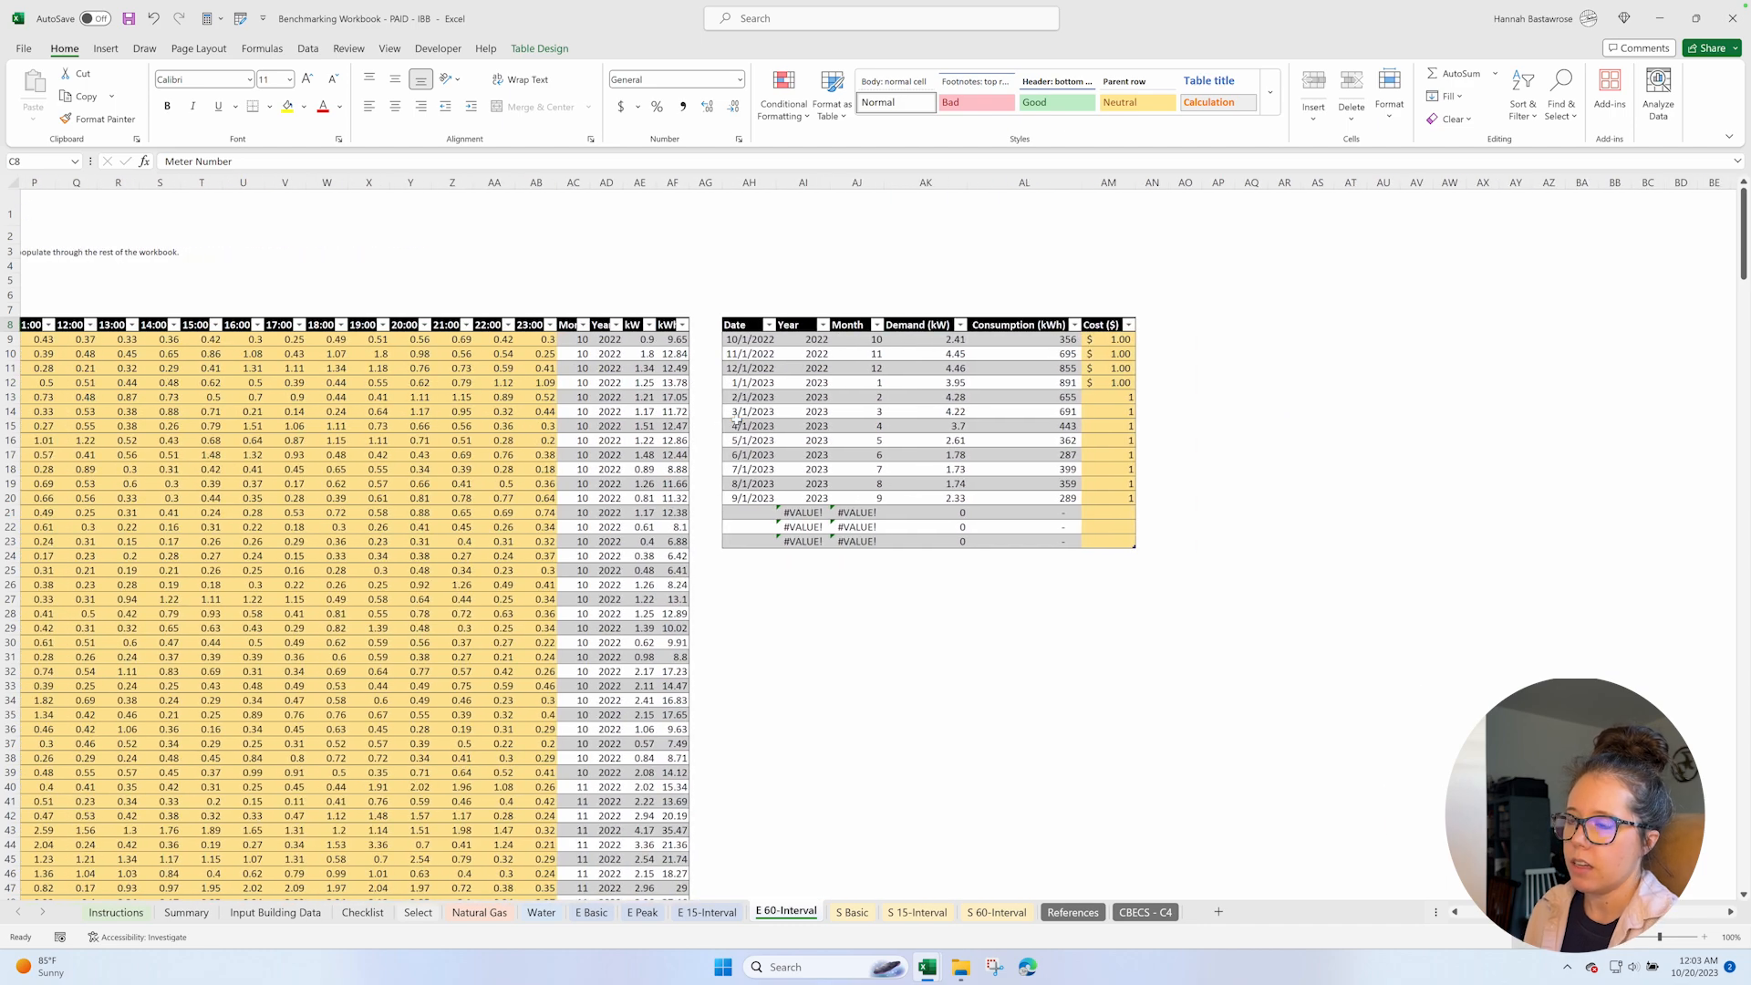
pyautogui.hscroll(1, 737, 420)
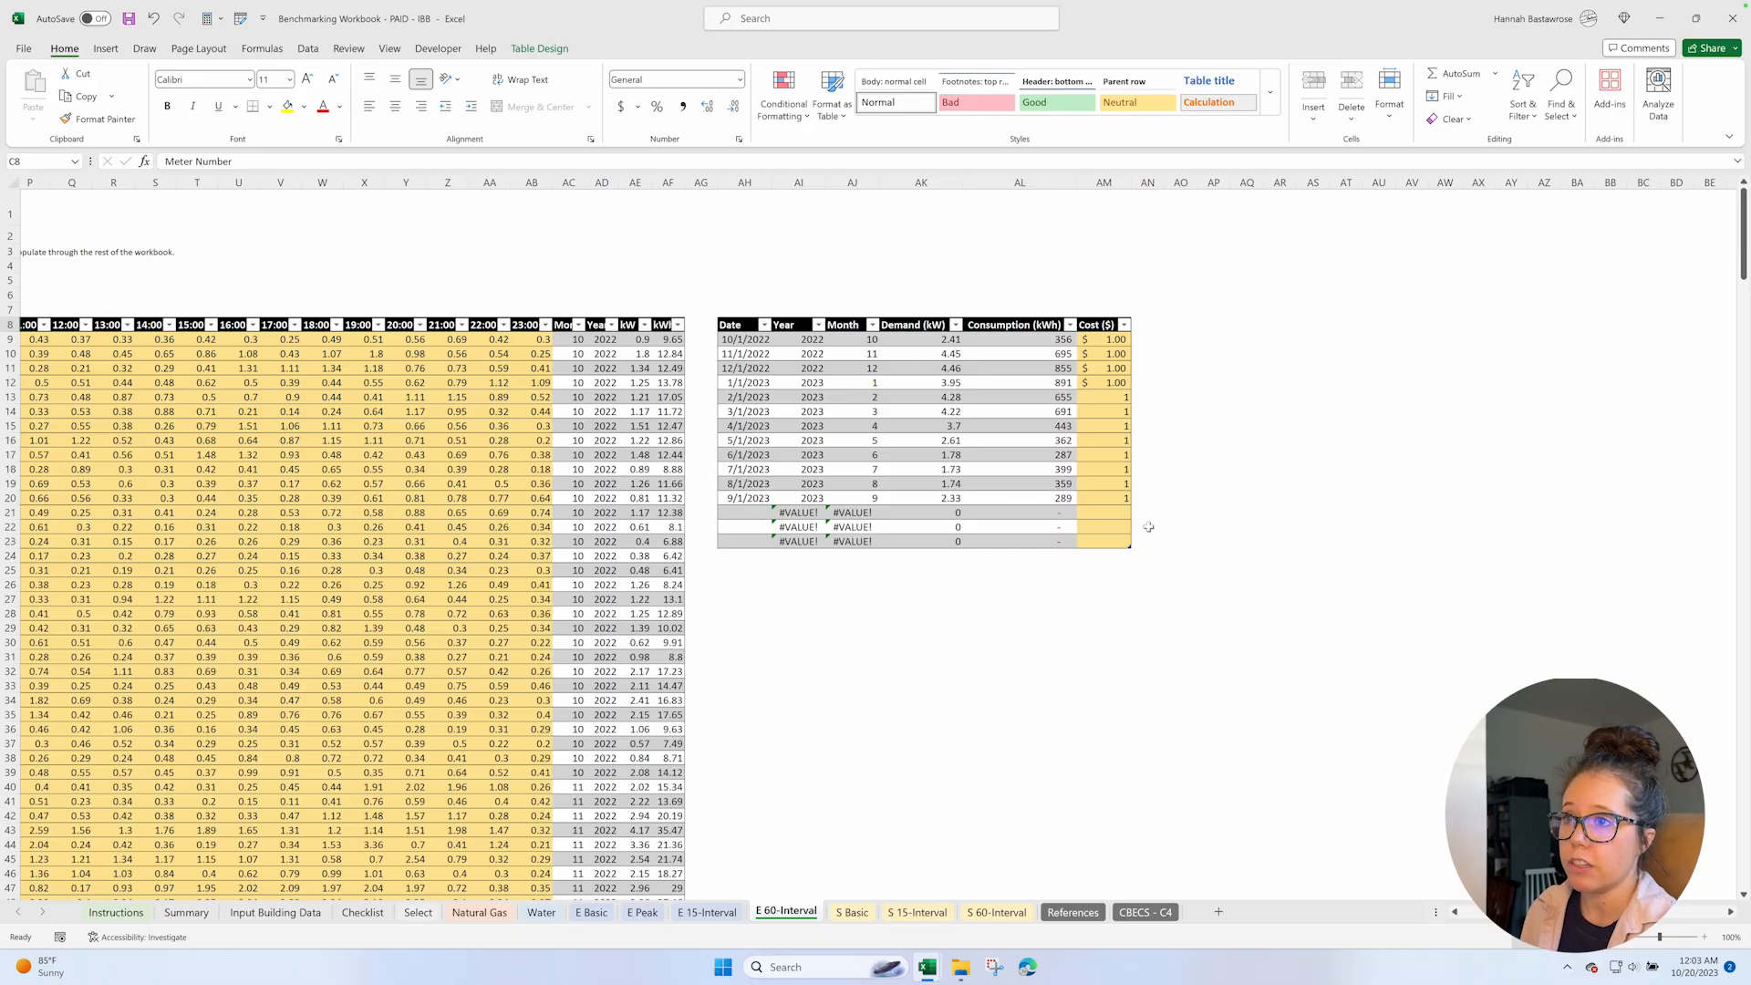
pyautogui.moveTo(1116, 339); pyautogui.dragTo(1122, 500)
pyautogui.press('Delete')
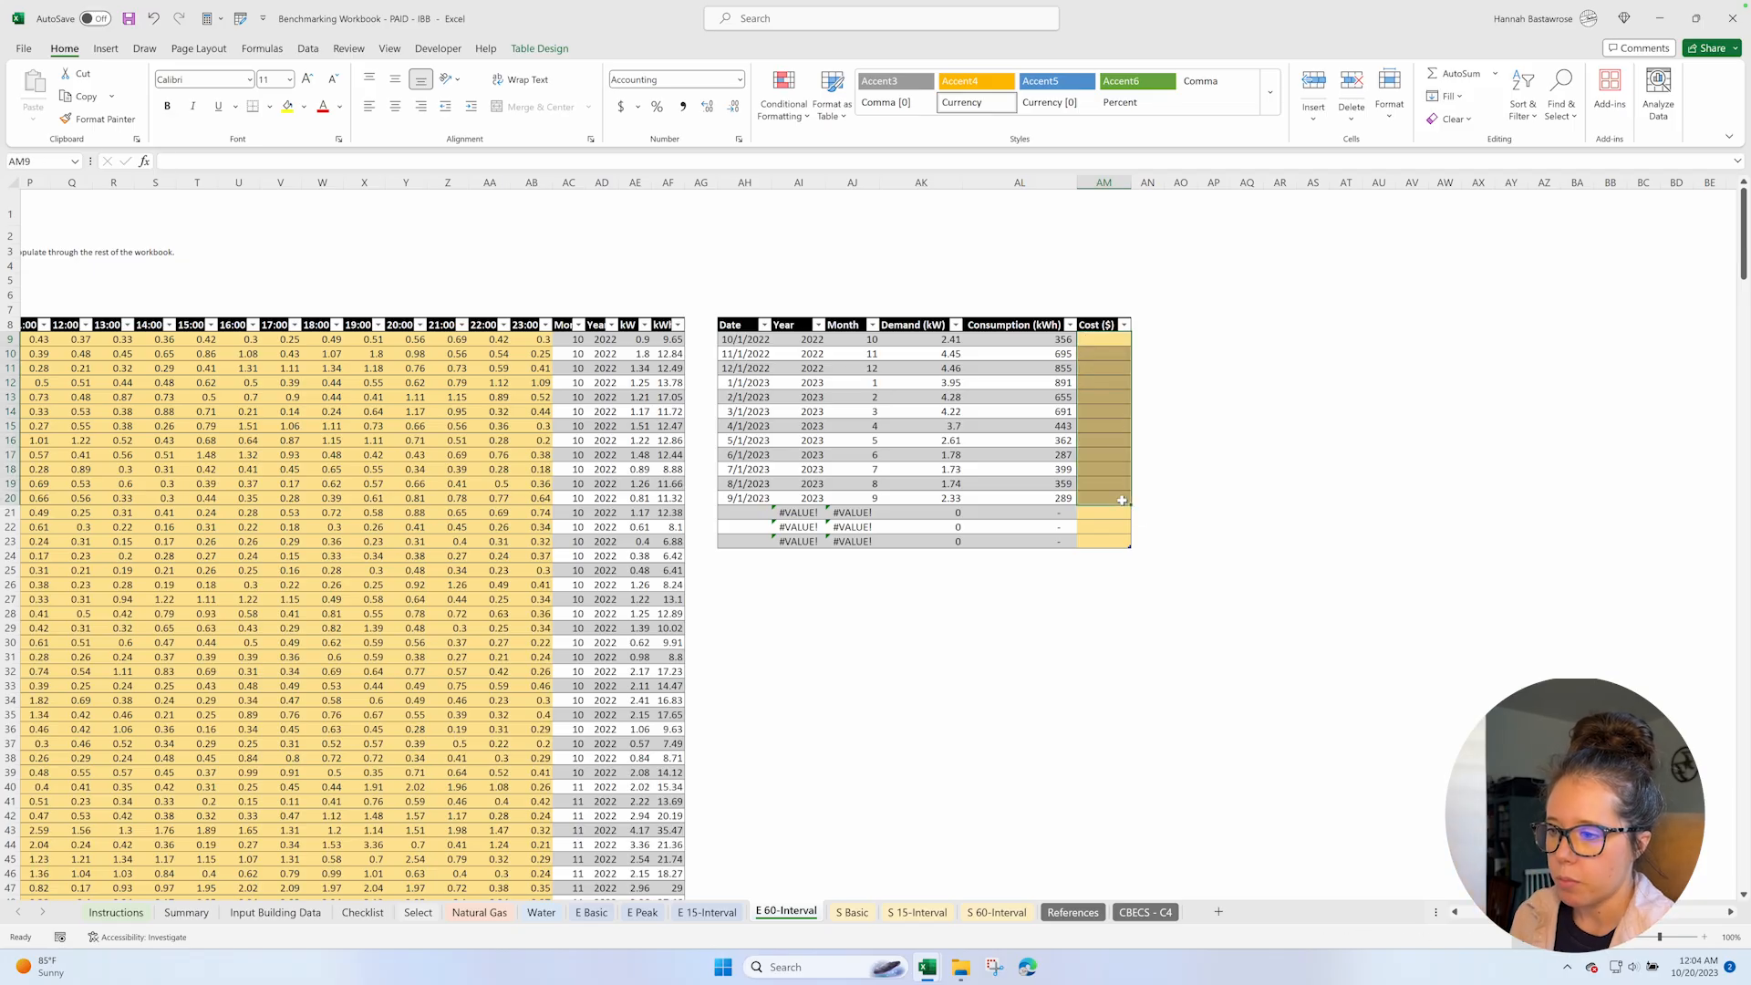
pyautogui.click(1110, 339)
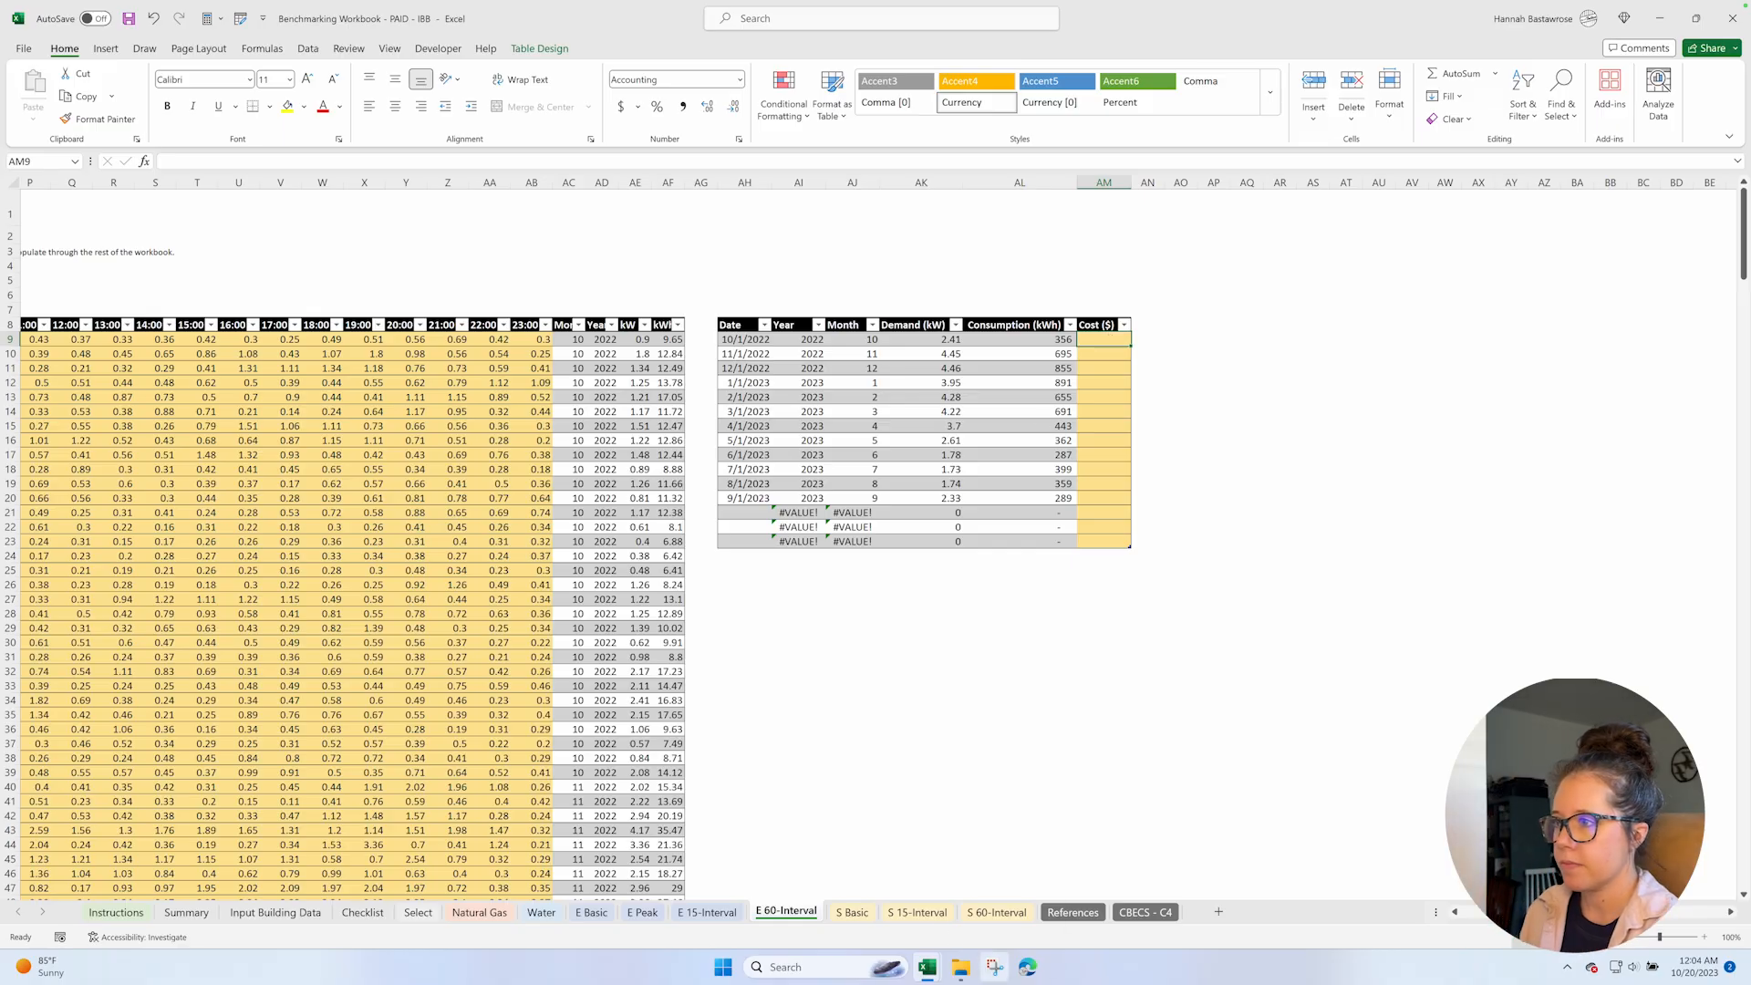
# Open the Billing Amount workbook from the Example Data folder and shrink its window so the monthly cost table stays visible beside it.
pyautogui.click(970, 974)
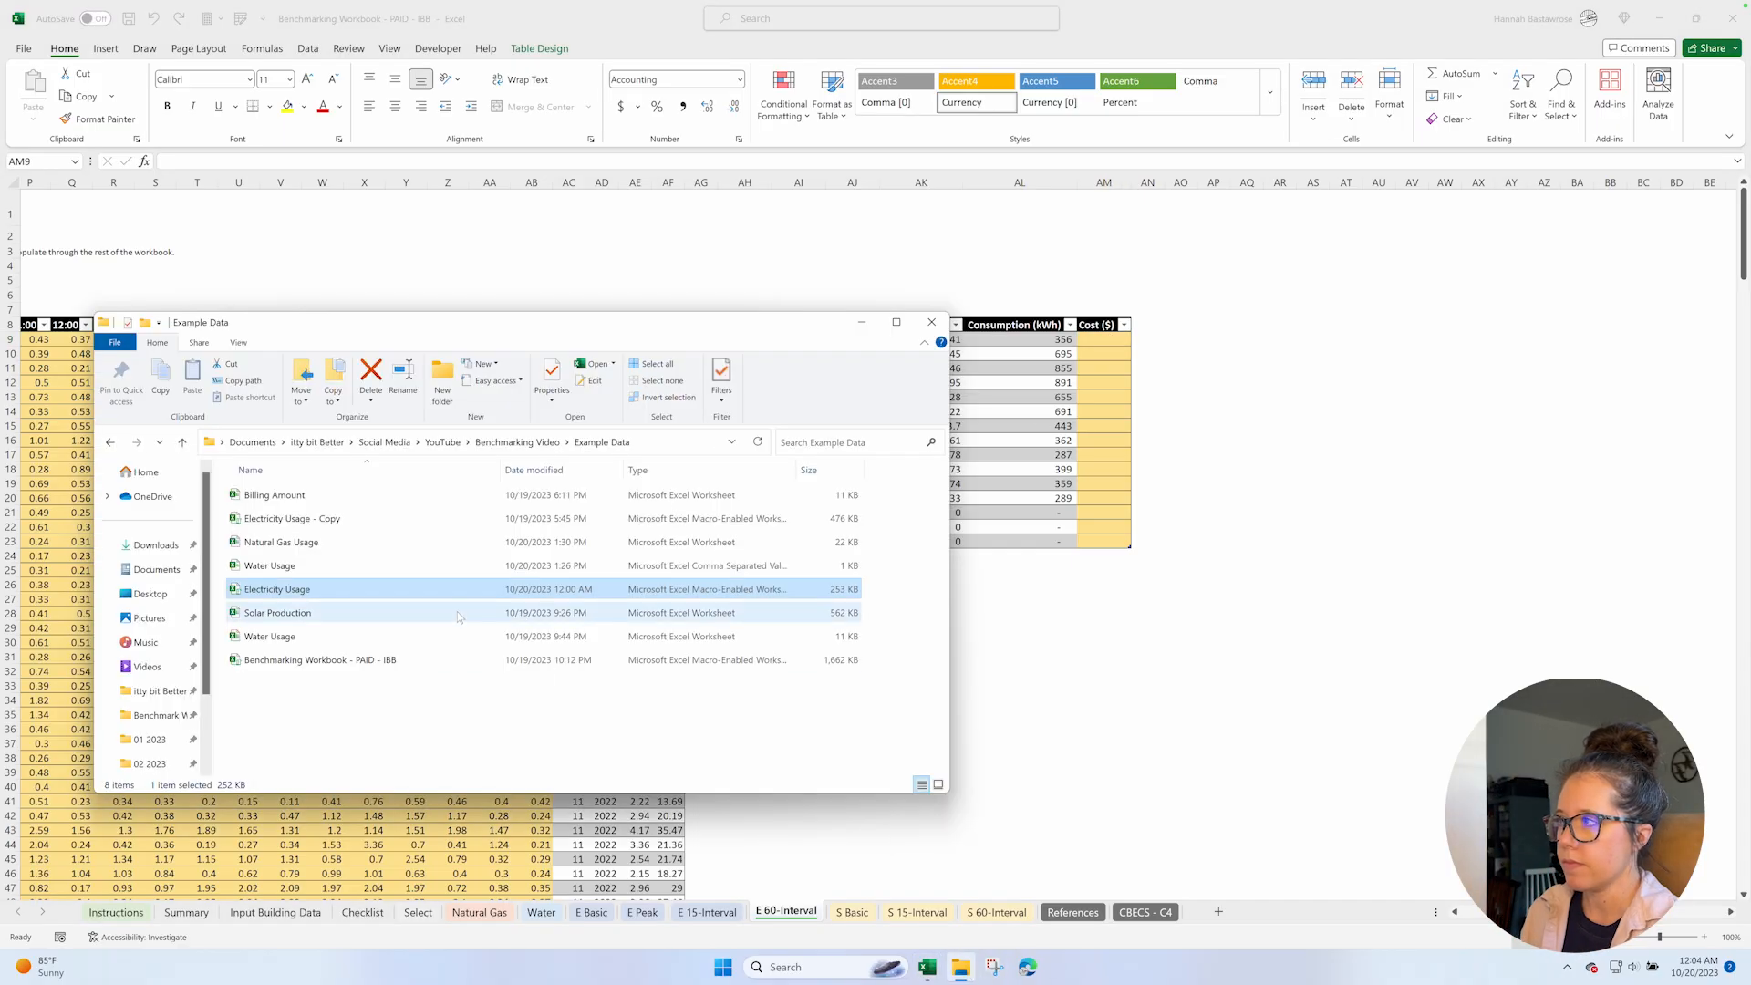
pyautogui.doubleClick(288, 495)
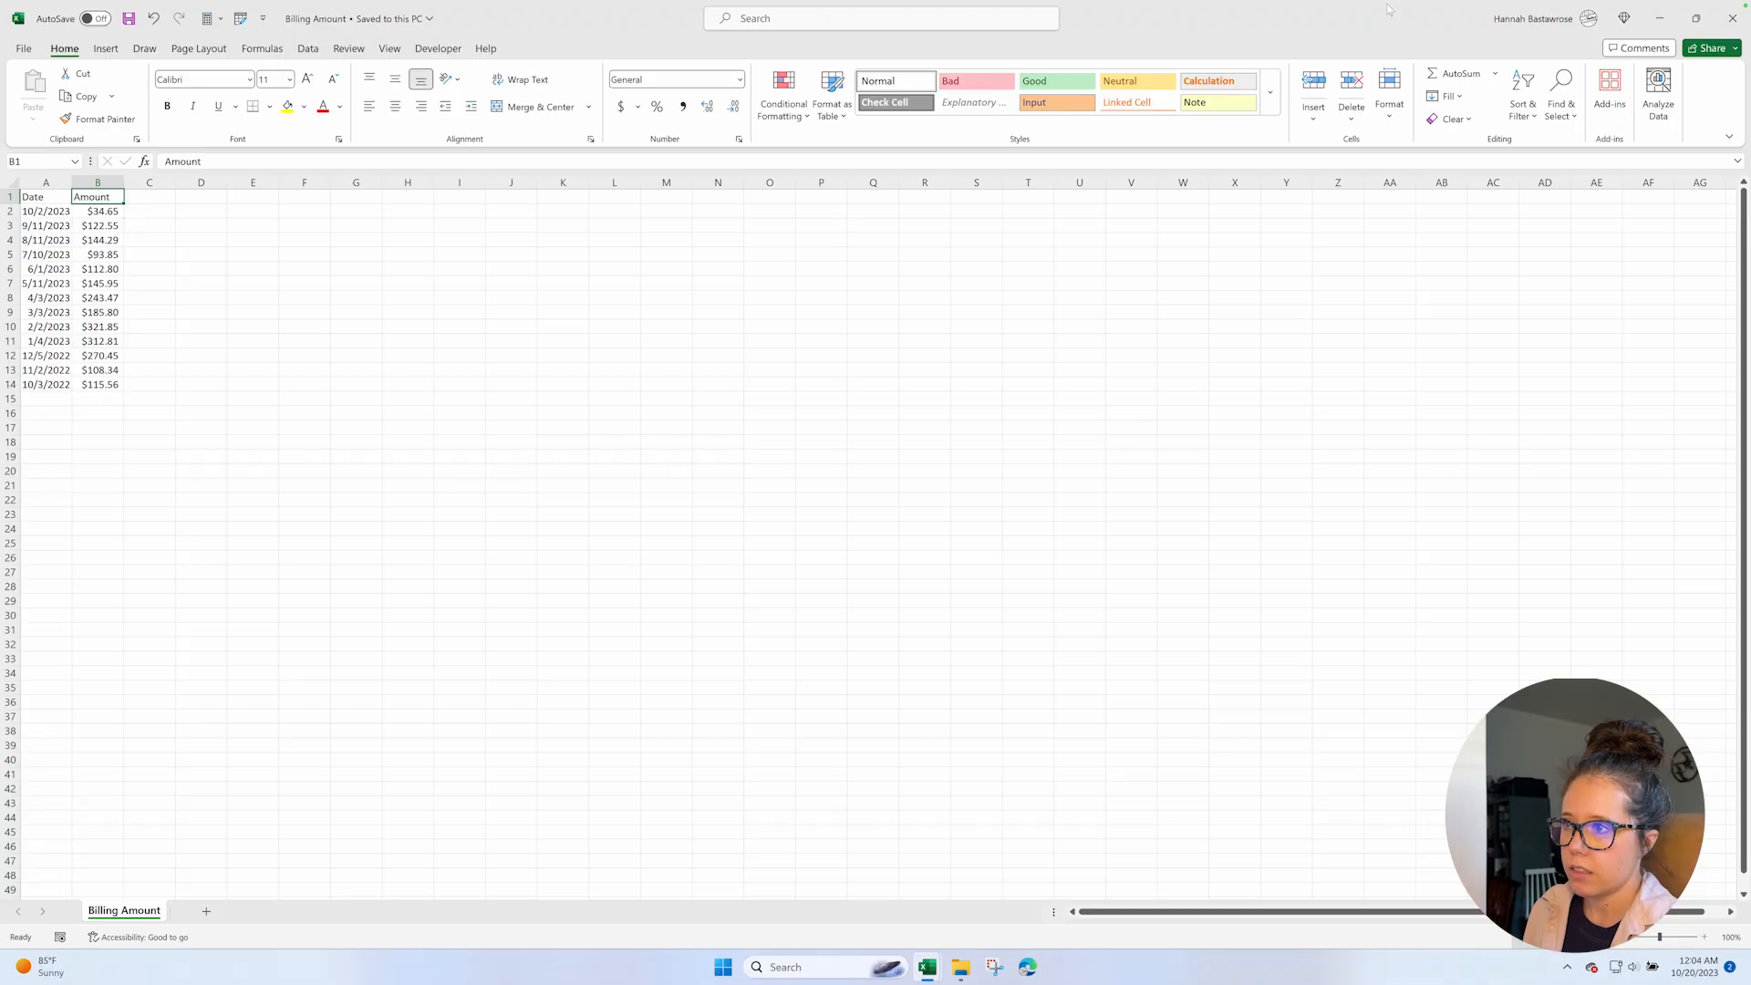
pyautogui.moveTo(1388, 8); pyautogui.dragTo(929, 92)
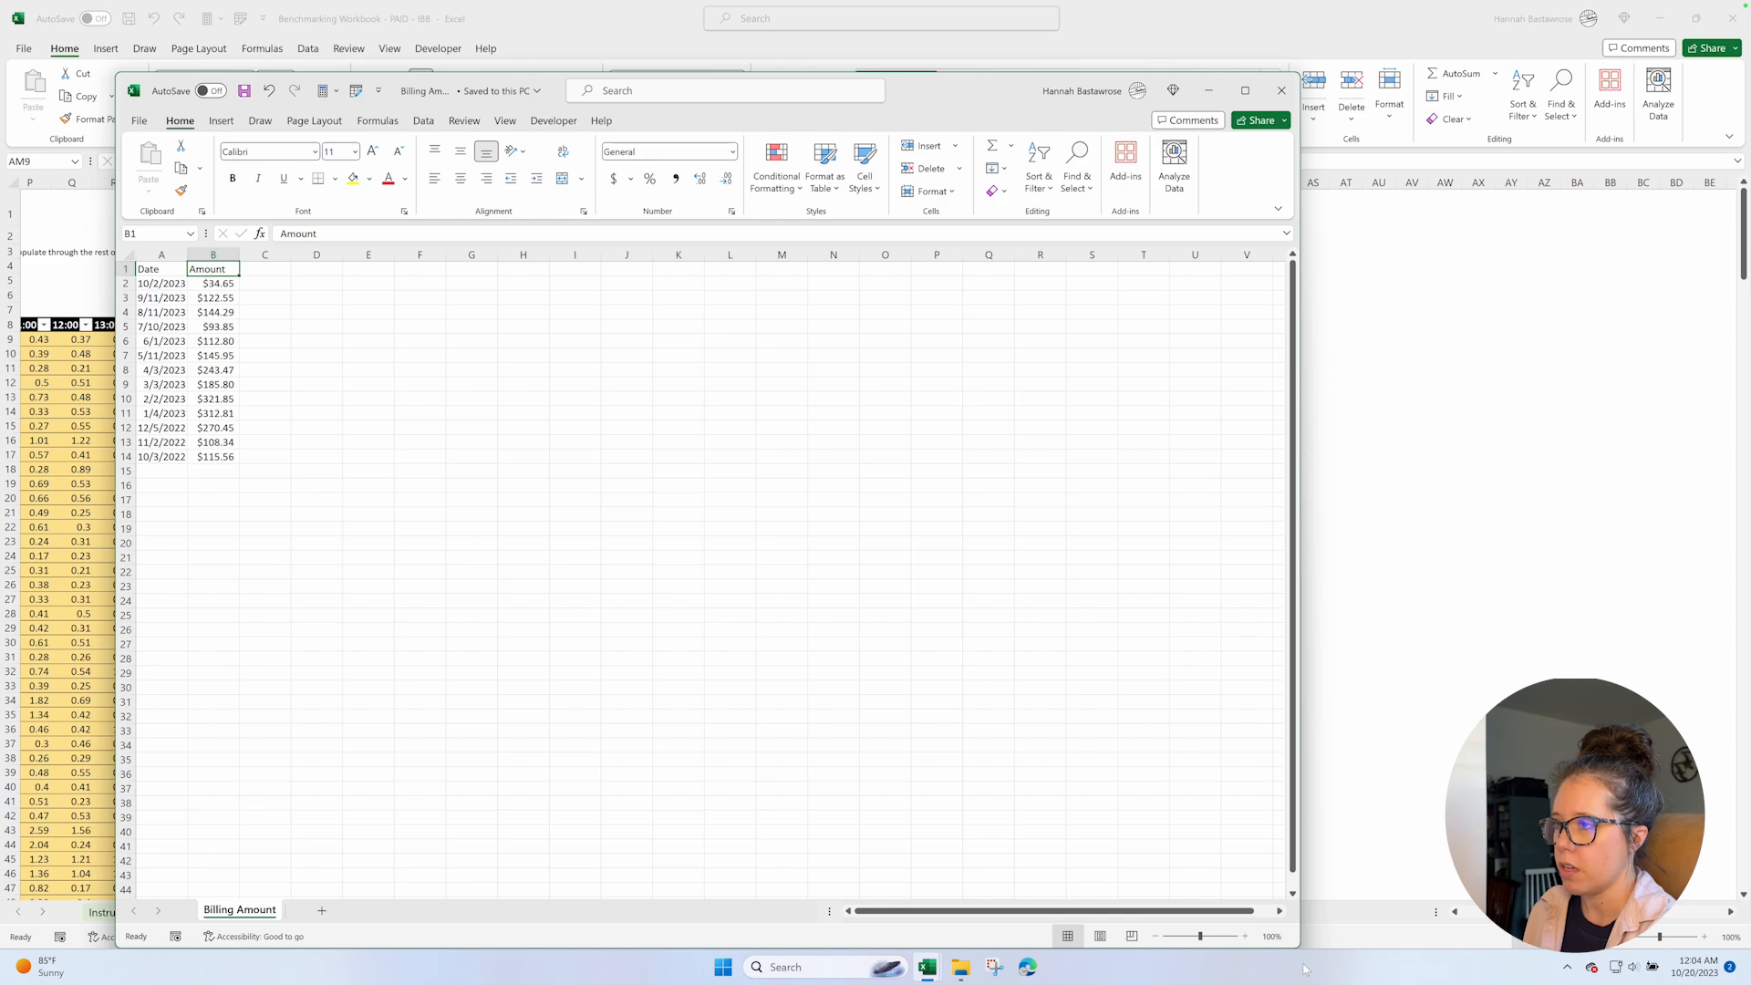
pyautogui.moveTo(1300, 948); pyautogui.dragTo(686, 878)
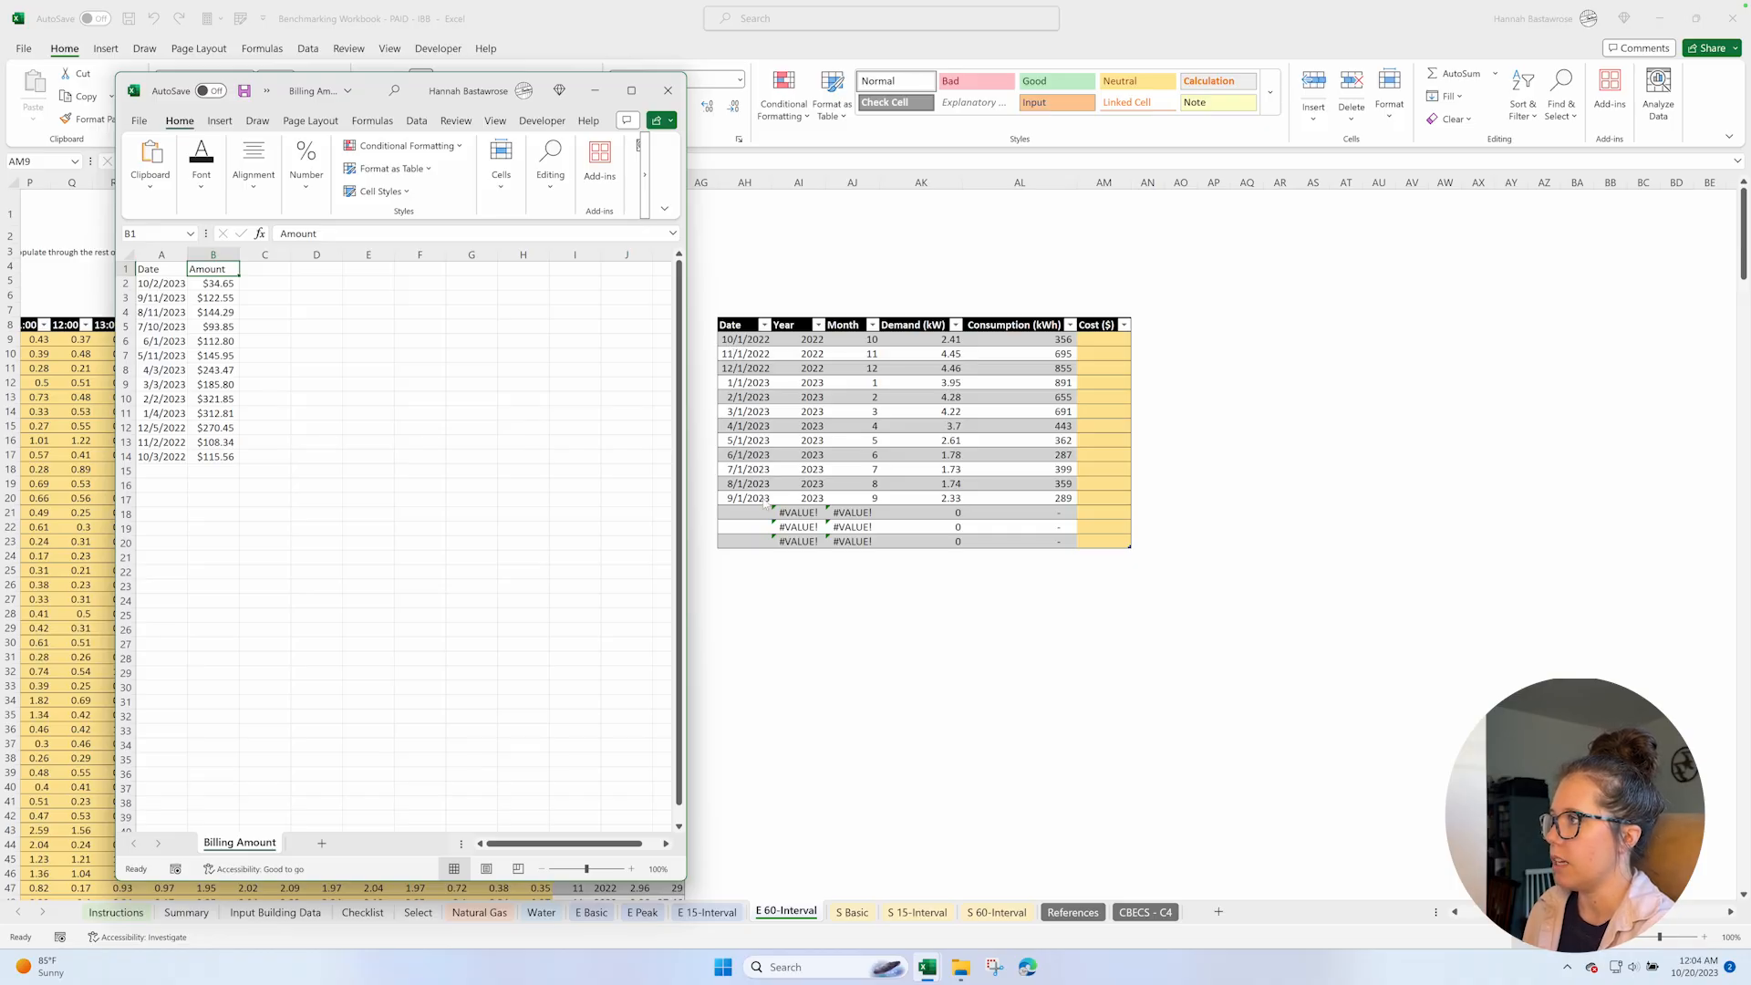
# Convert the billing dates and amounts in A1:B14 into a table with headers.
pyautogui.moveTo(161, 270); pyautogui.dragTo(218, 453)
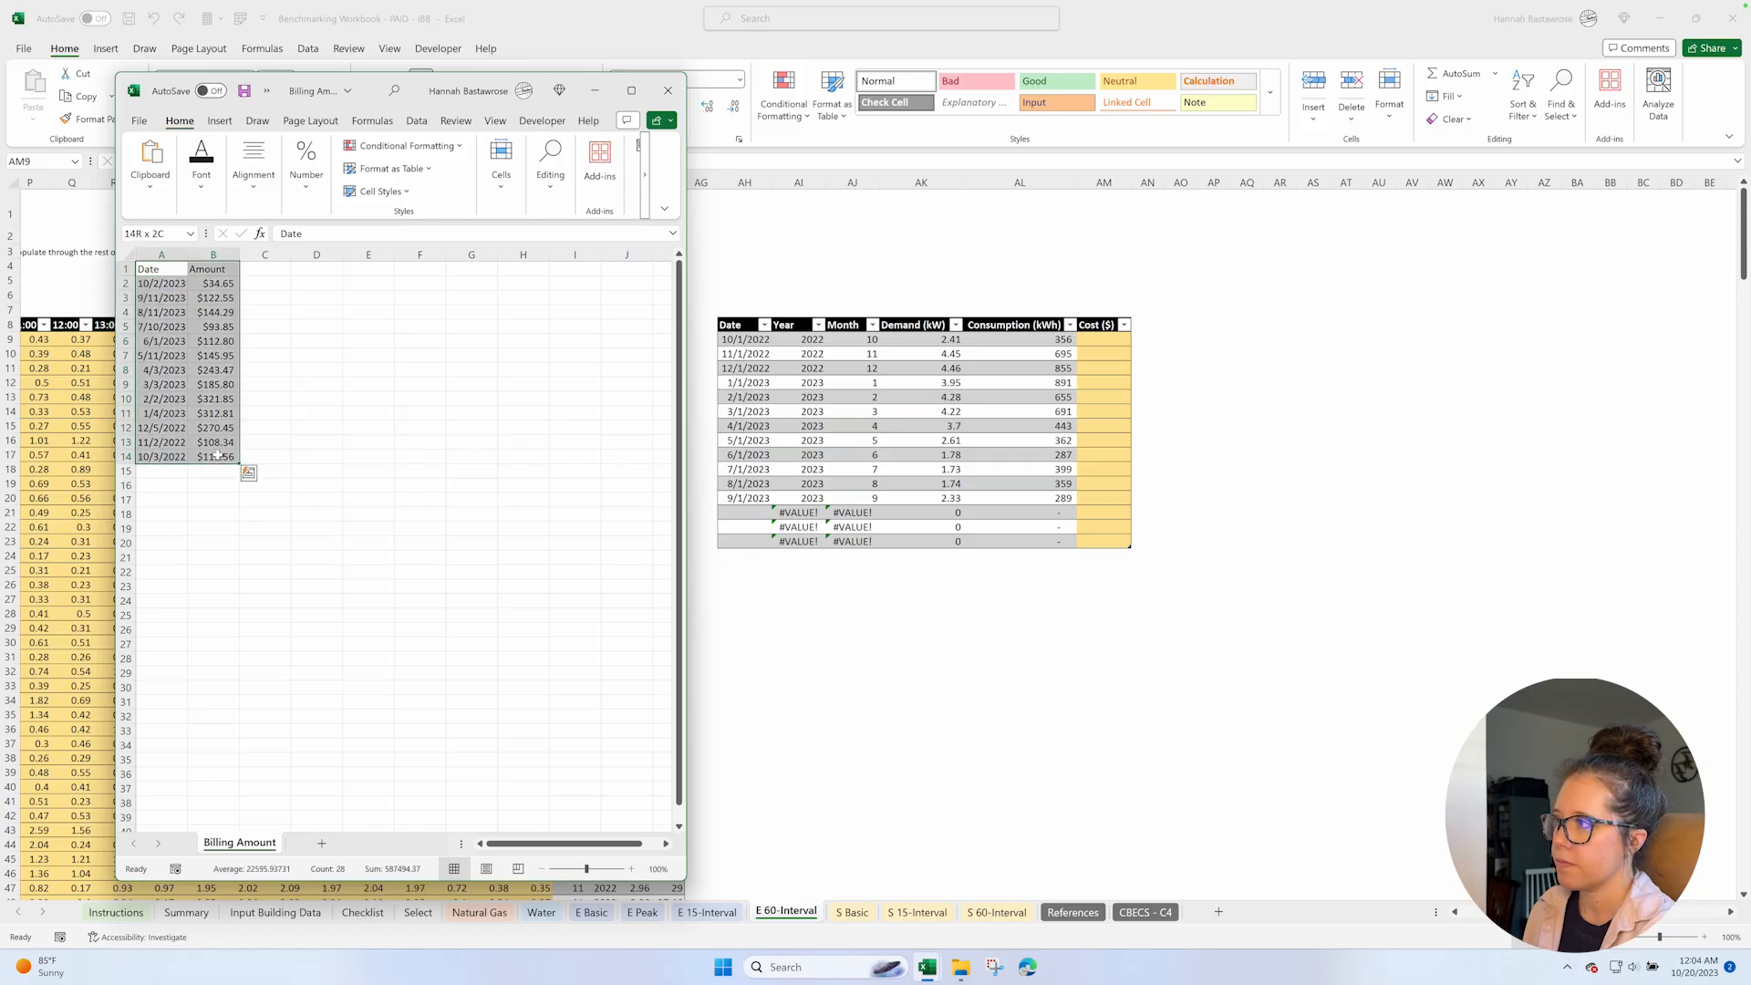
pyautogui.click(219, 120)
pyautogui.click(150, 163)
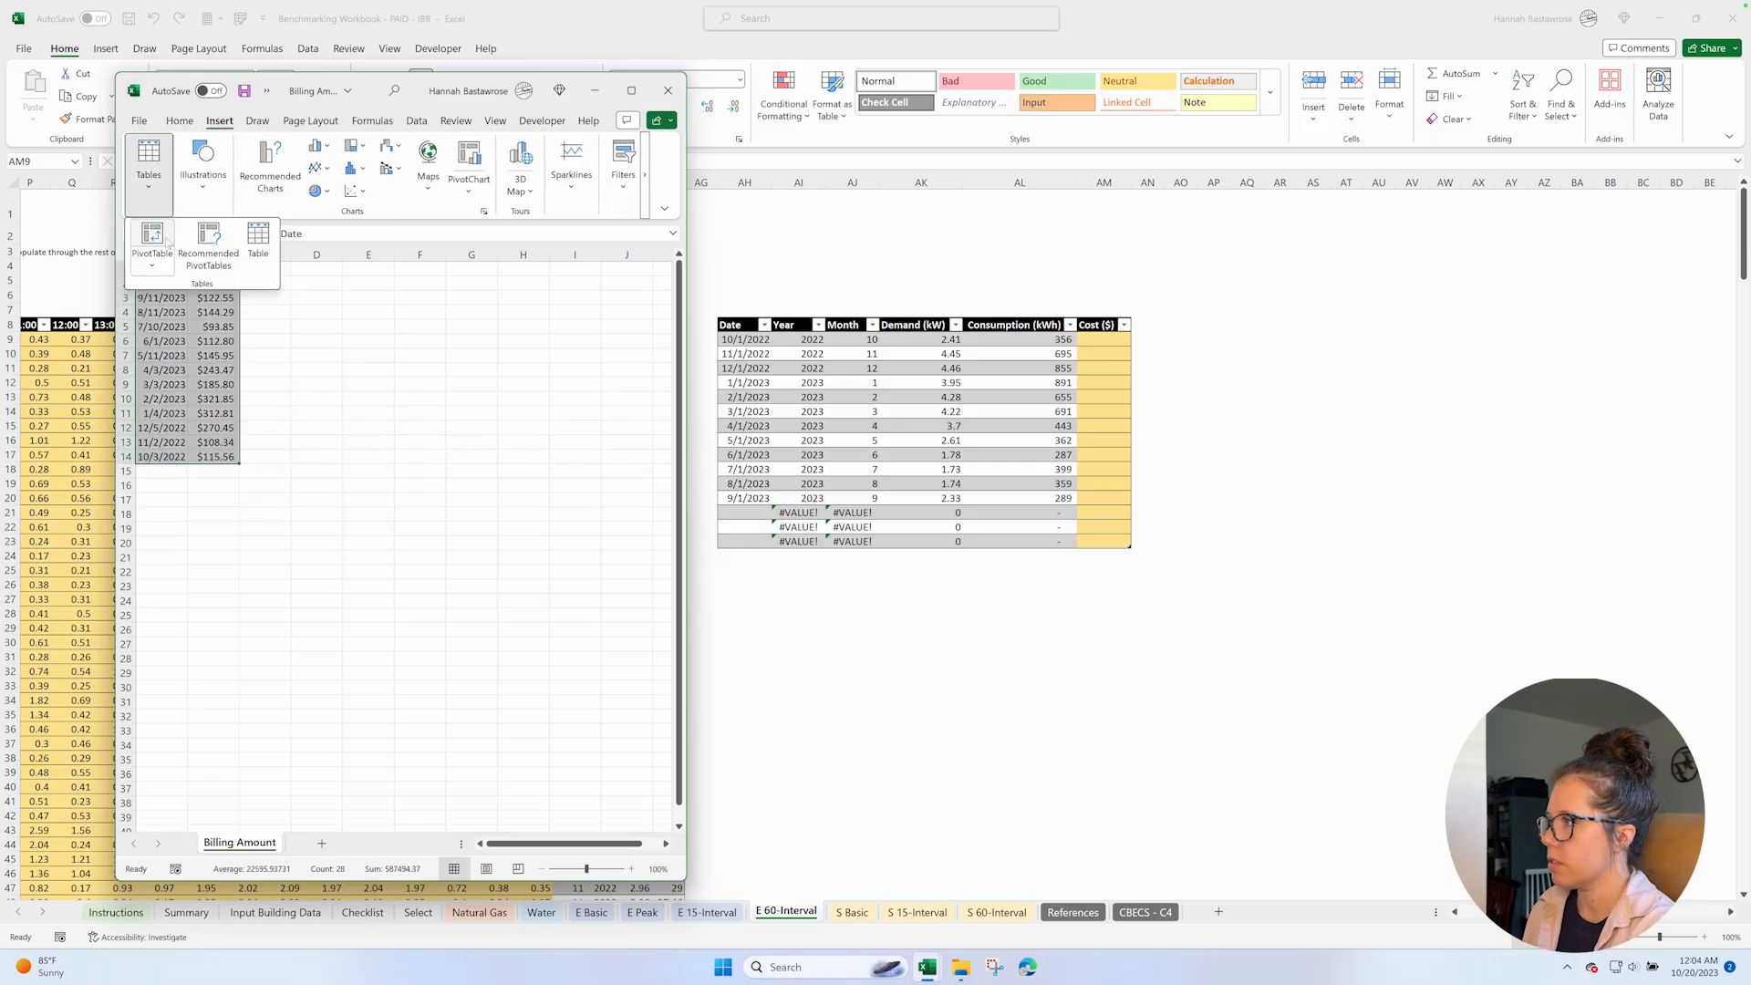
pyautogui.click(258, 239)
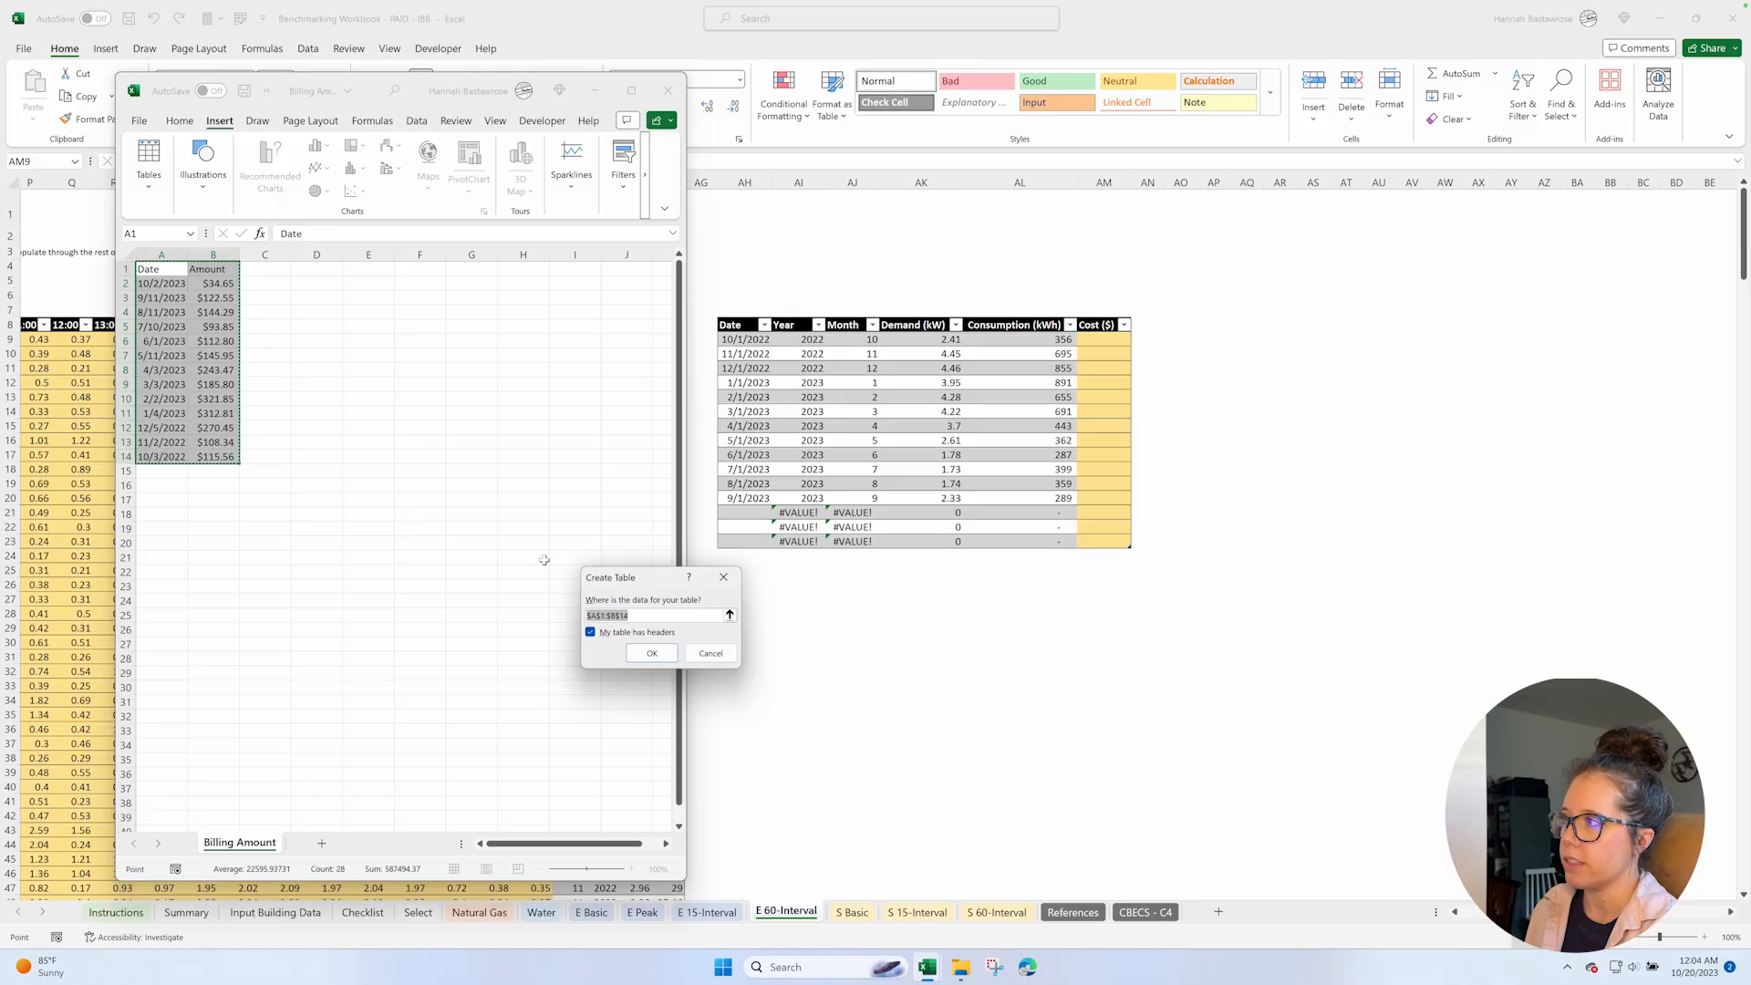
pyautogui.click(651, 653)
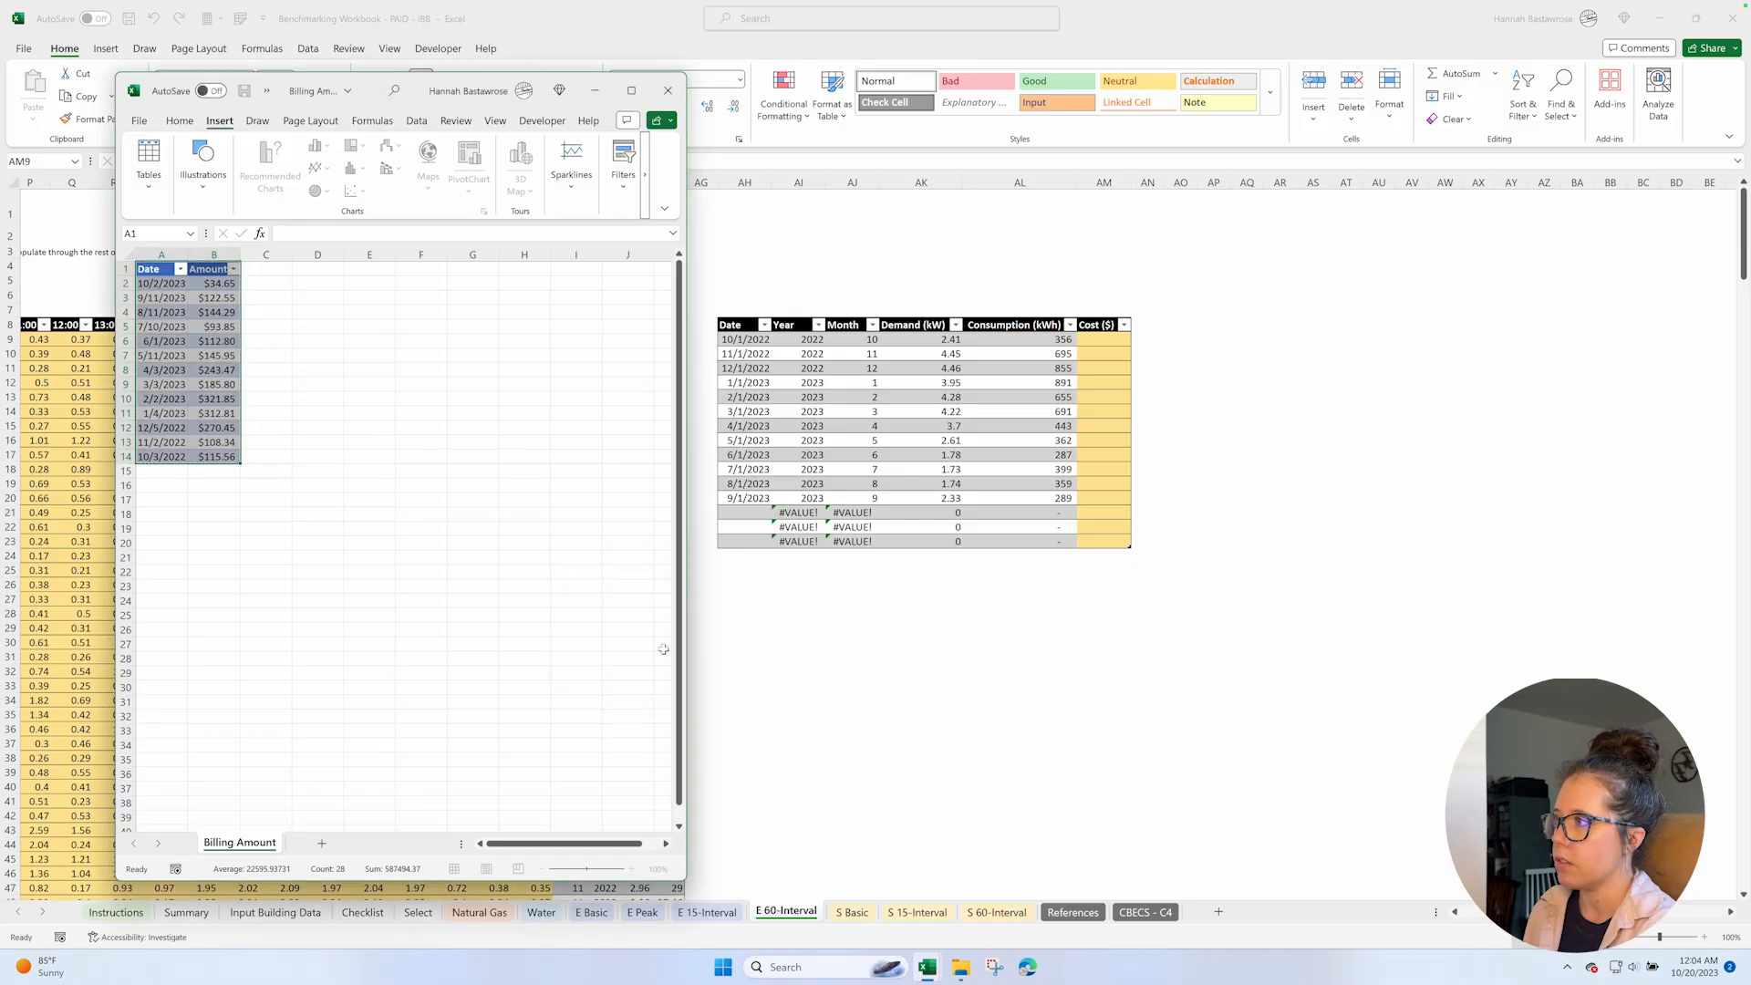
# Sort the billing table by Date from oldest to newest and widen the Date column.
pyautogui.click(180, 270)
pyautogui.click(130, 290)
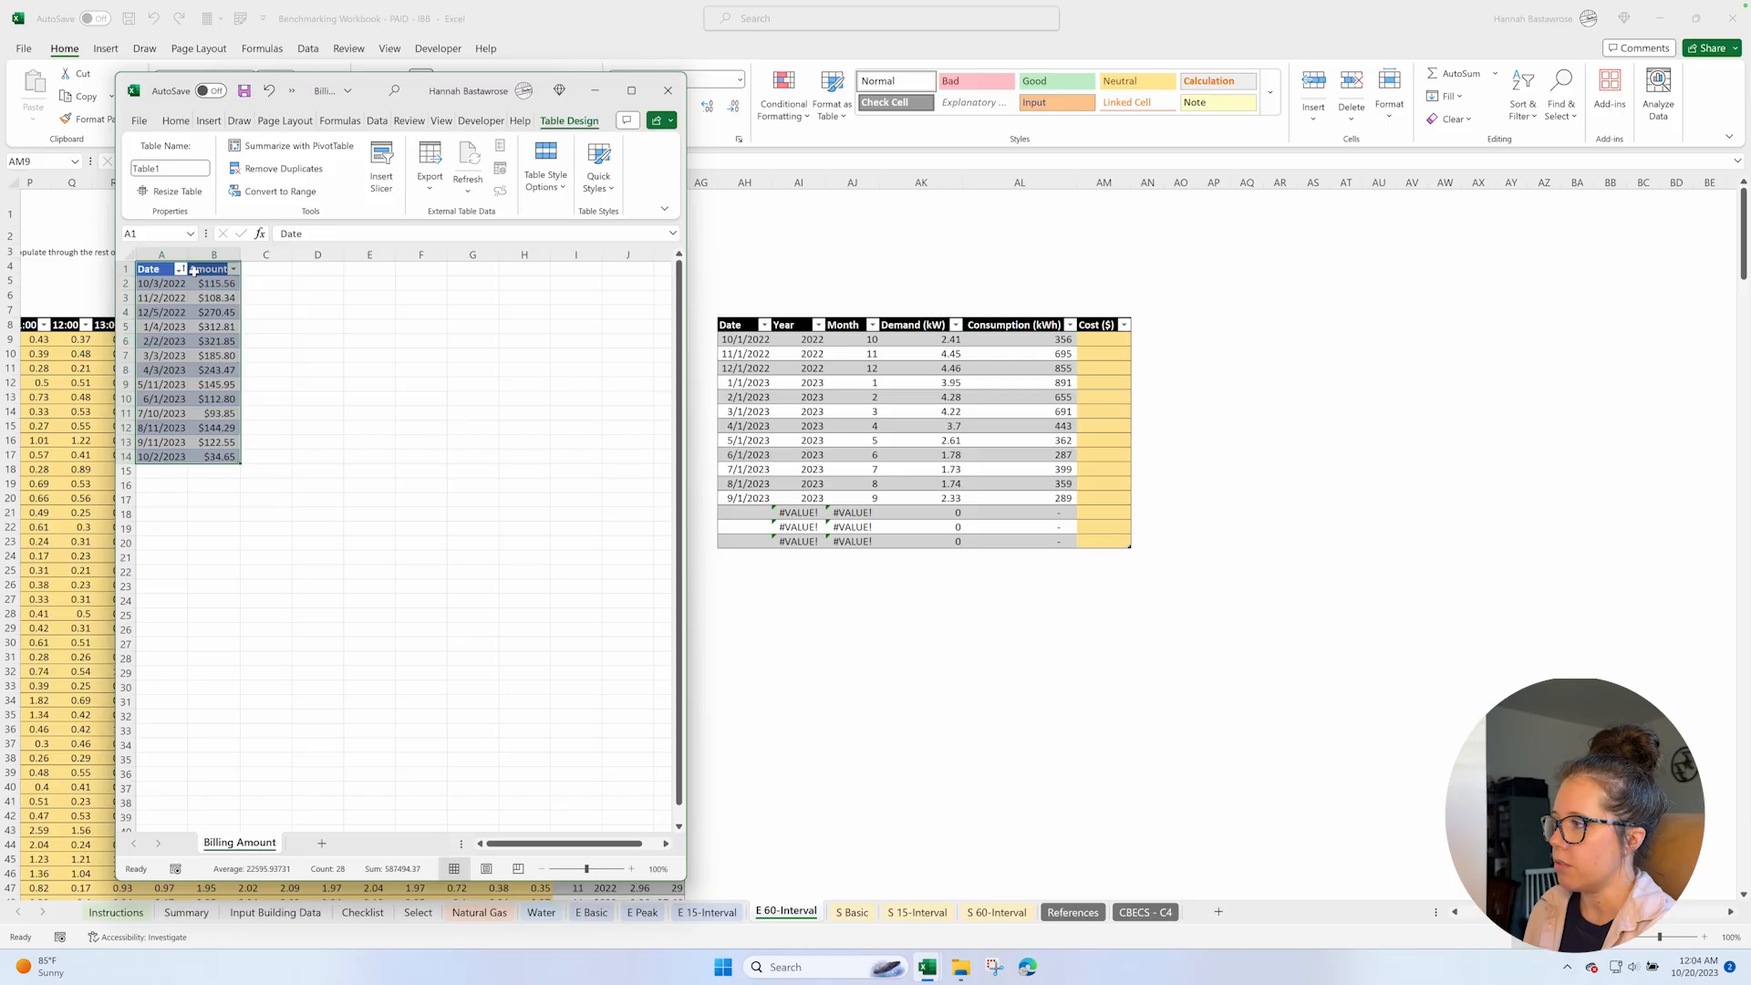
pyautogui.moveTo(183, 253); pyautogui.dragTo(212, 254)
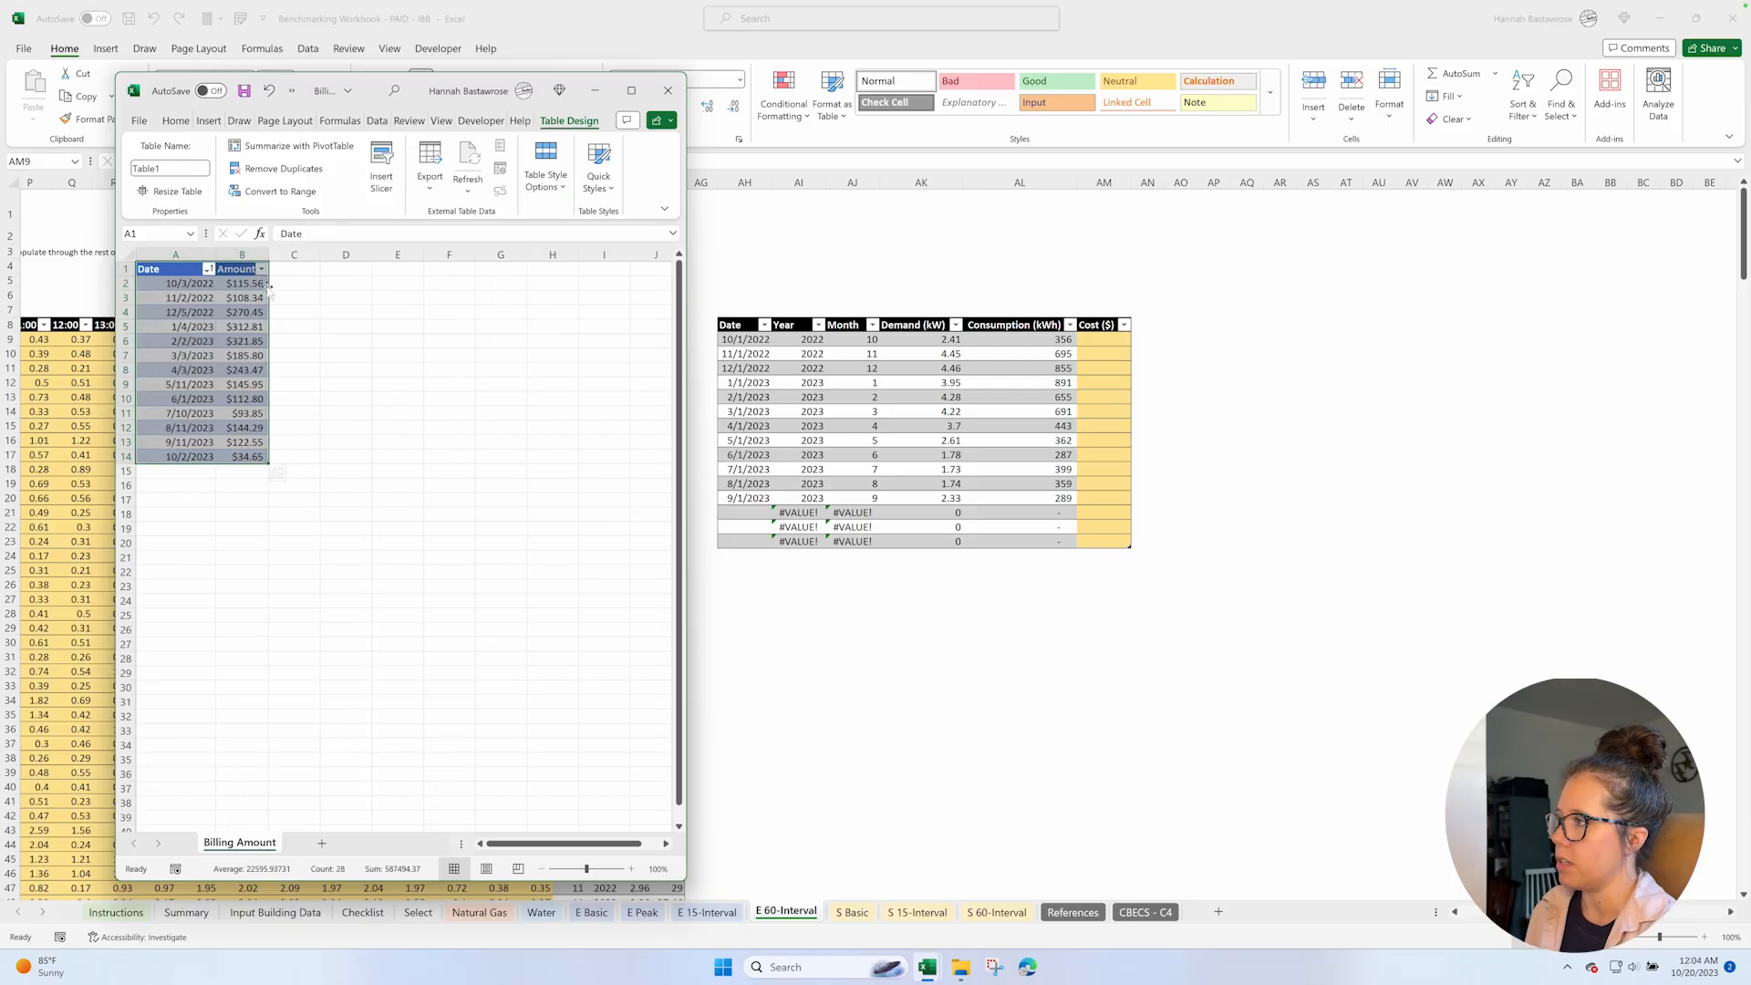
# Copy the billing amounts for 10/3/2022 through 9/11/2023 and paste them as values into the Benchmarking Workbook's Cost ($) column, starting at AM9.
pyautogui.click(256, 283)
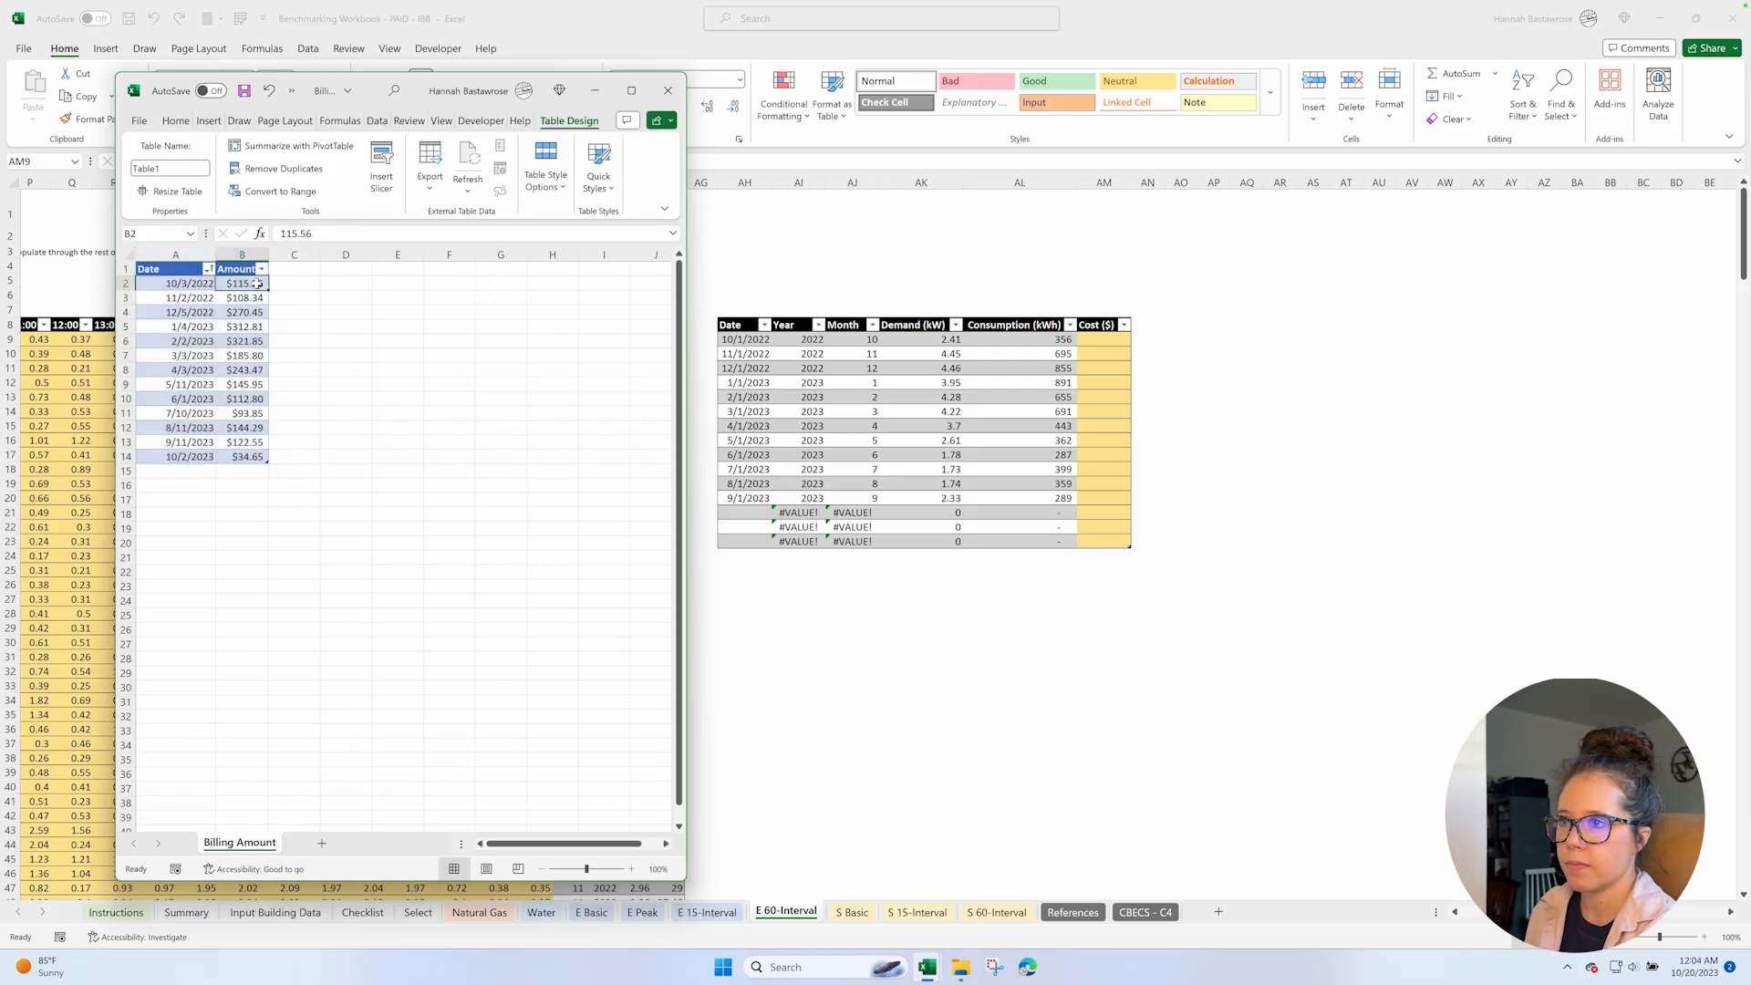
pyautogui.keyDown('shift'); pyautogui.click(234, 444); pyautogui.keyUp('shift')
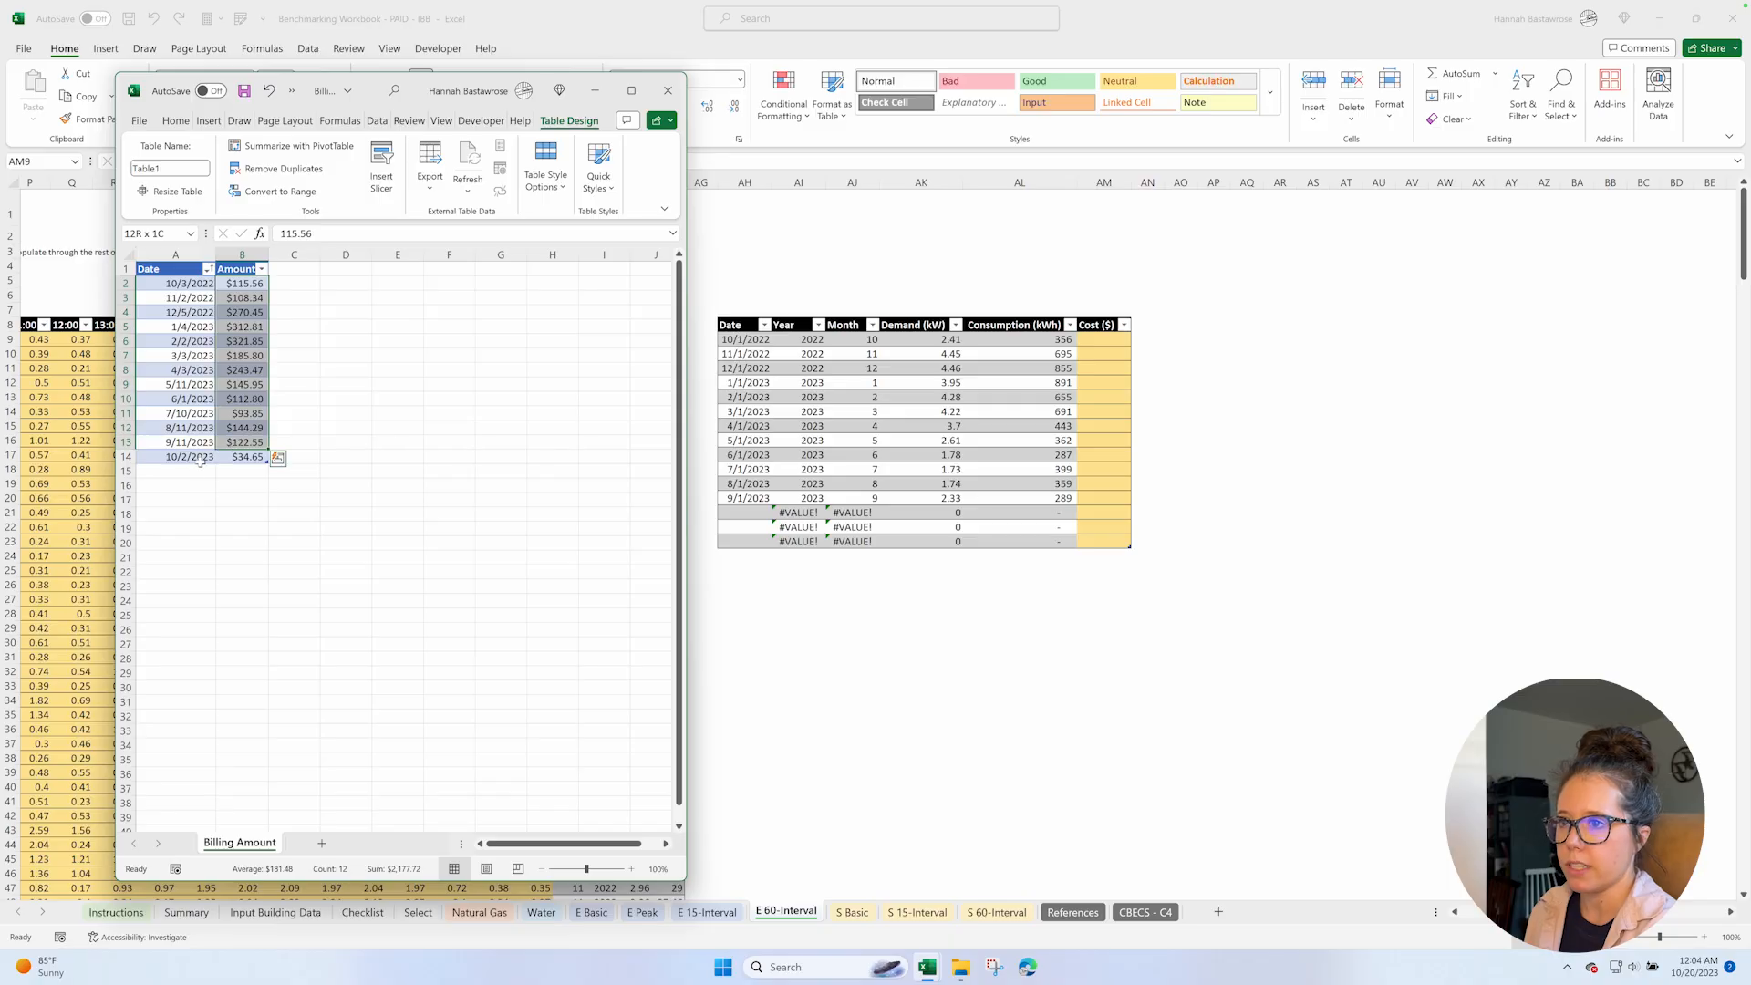
pyautogui.hotkey('ctrl', 'c')
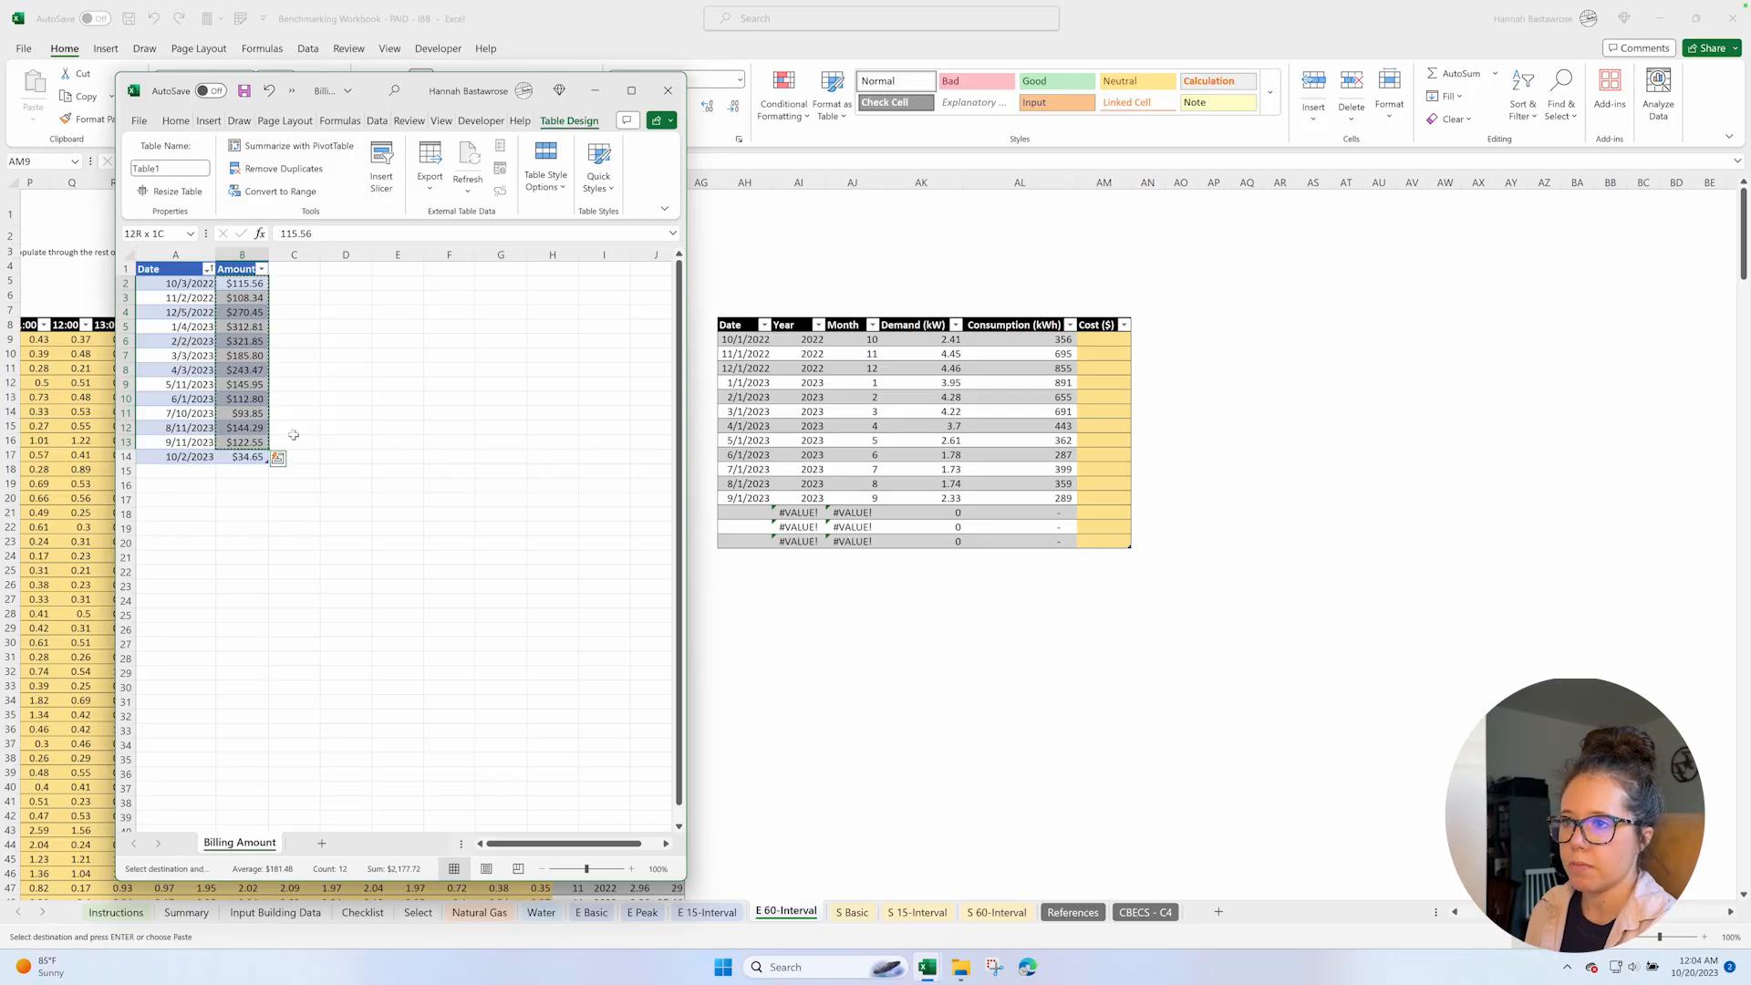
pyautogui.click(1114, 339)
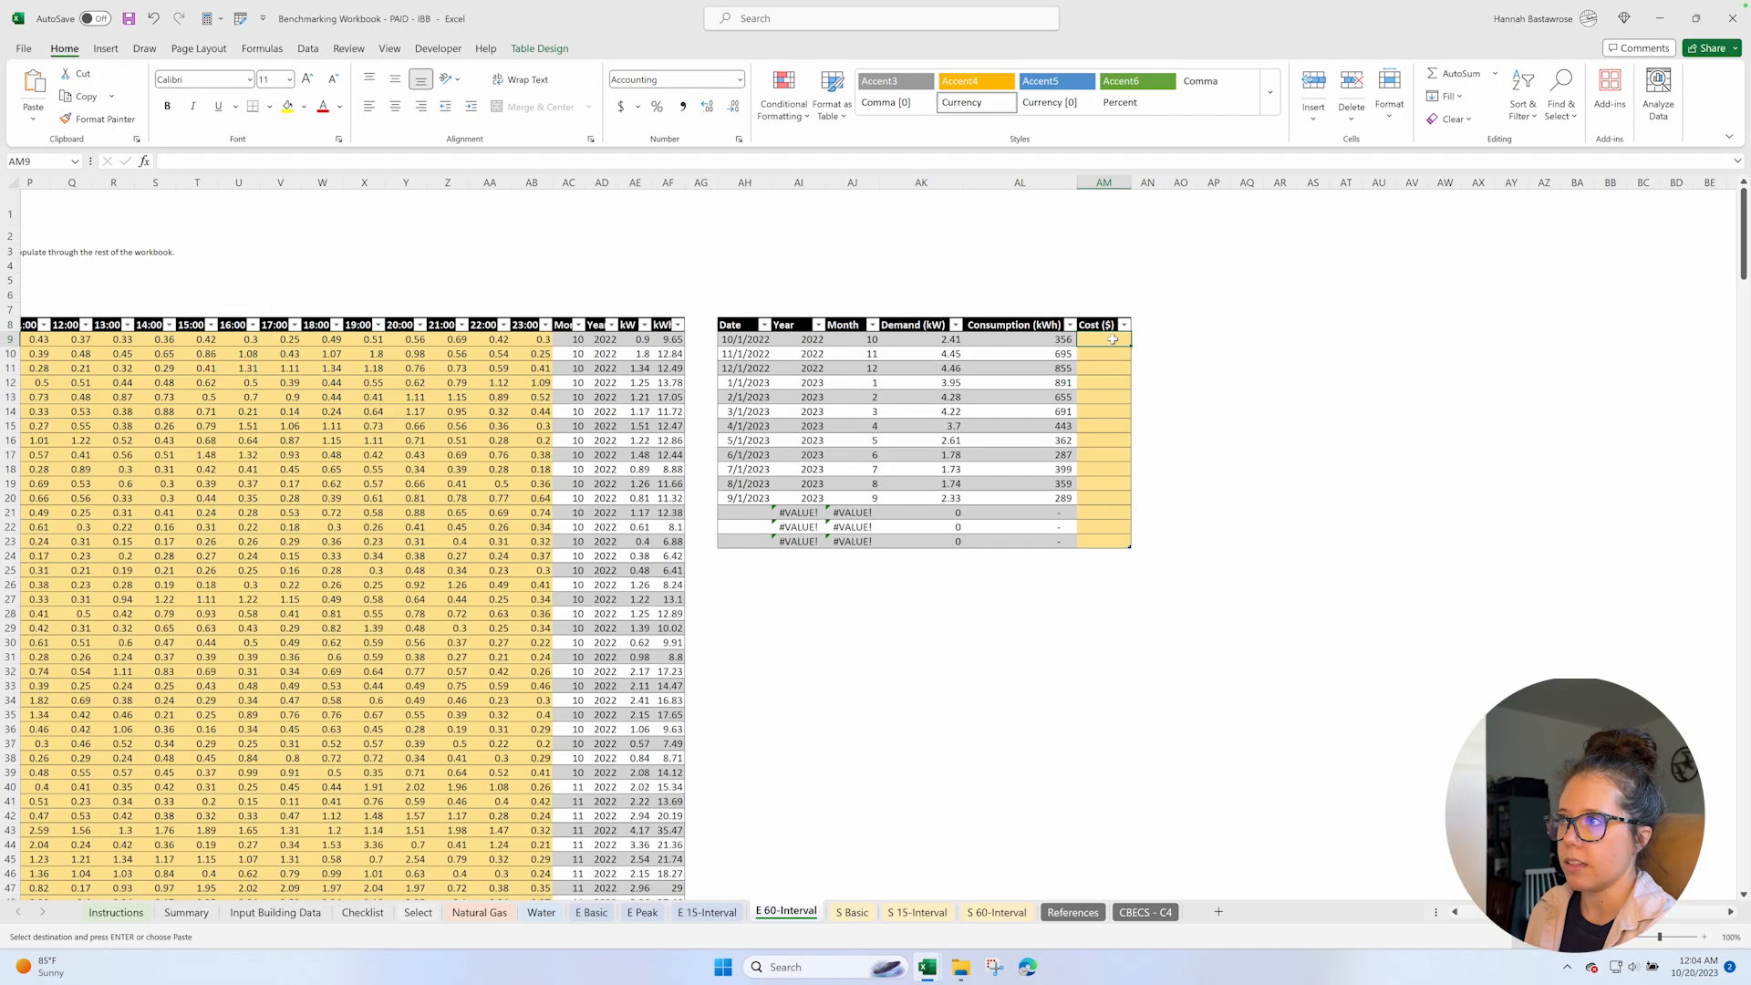
pyautogui.rightClick(1113, 340)
pyautogui.click(1173, 450)
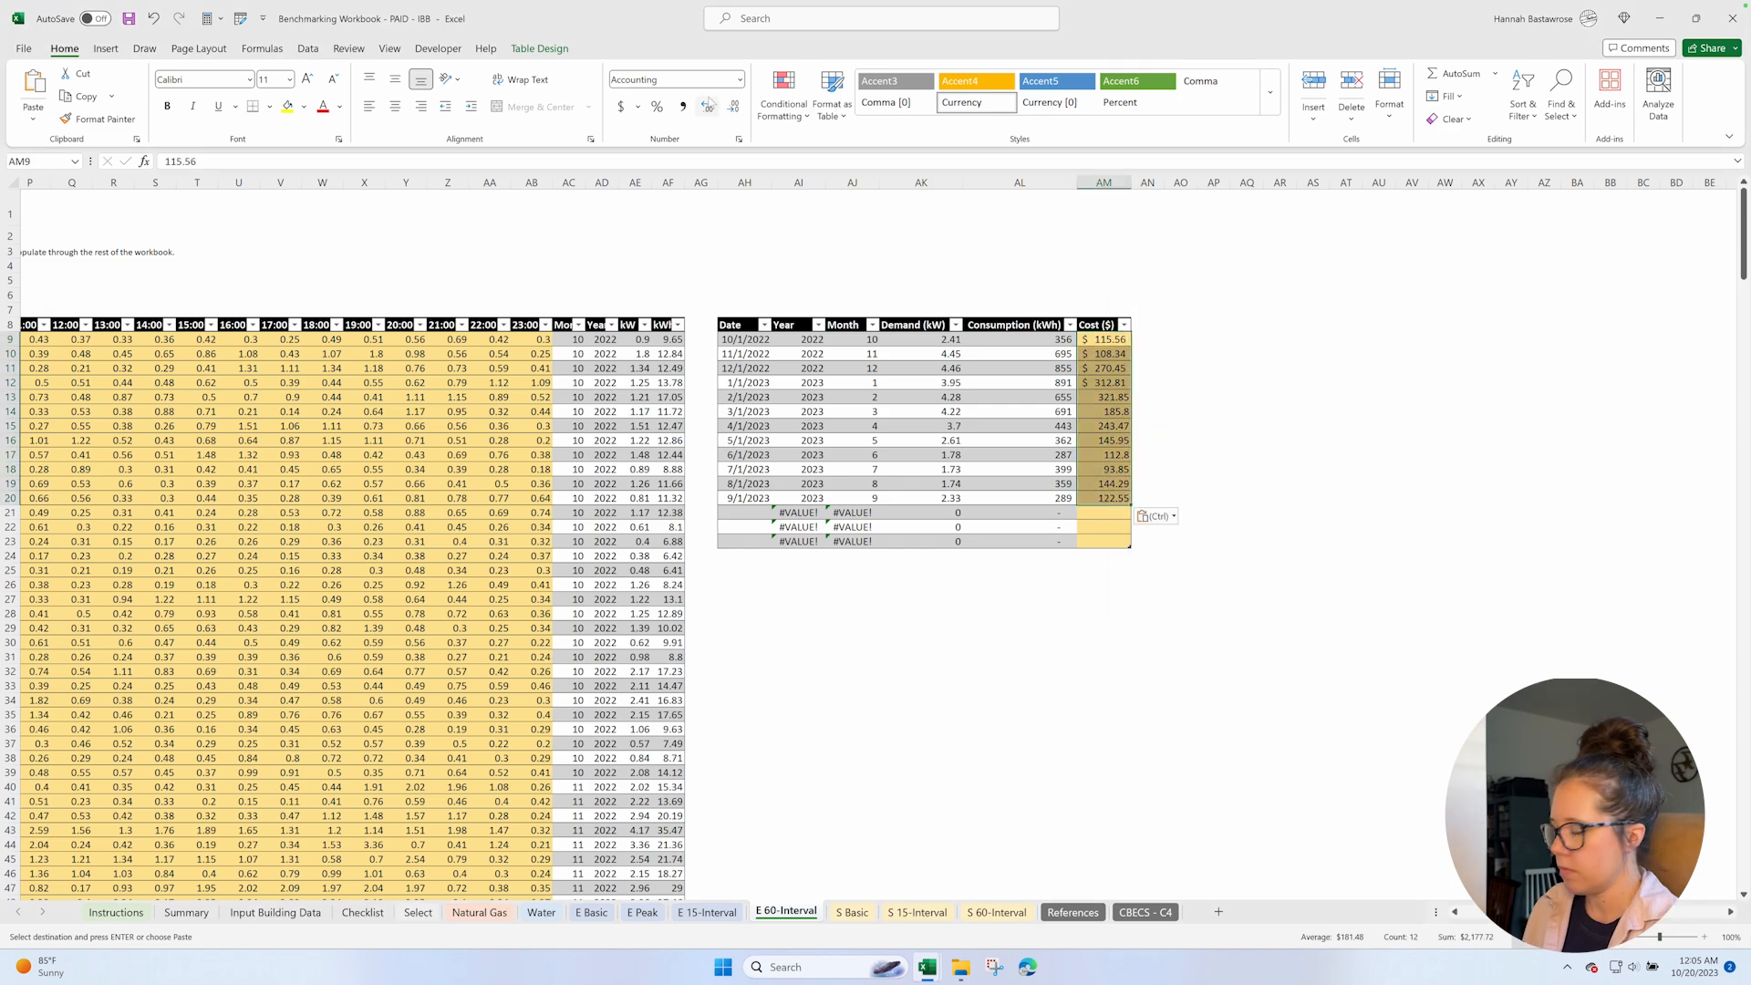
pyautogui.click(676, 78)
pyautogui.press('Escape')
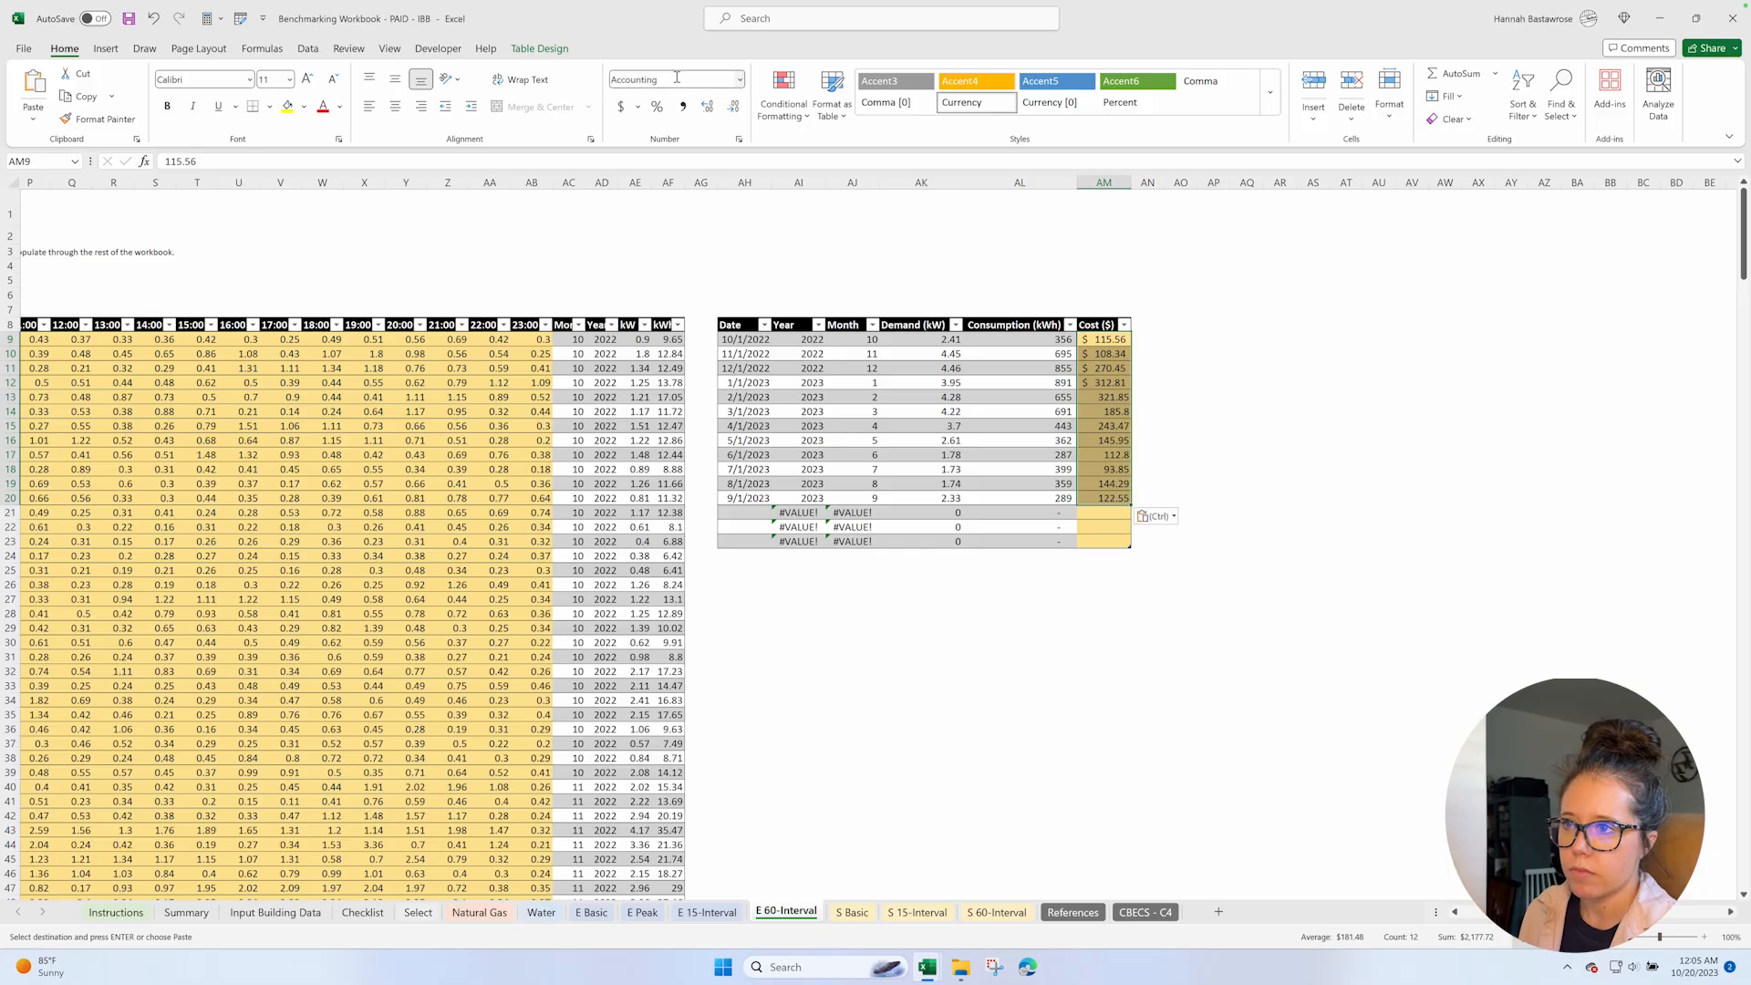
# Apply the Accounting number format to the costs in AM13:AM20.
pyautogui.click(1099, 396)
pyautogui.press('Return')
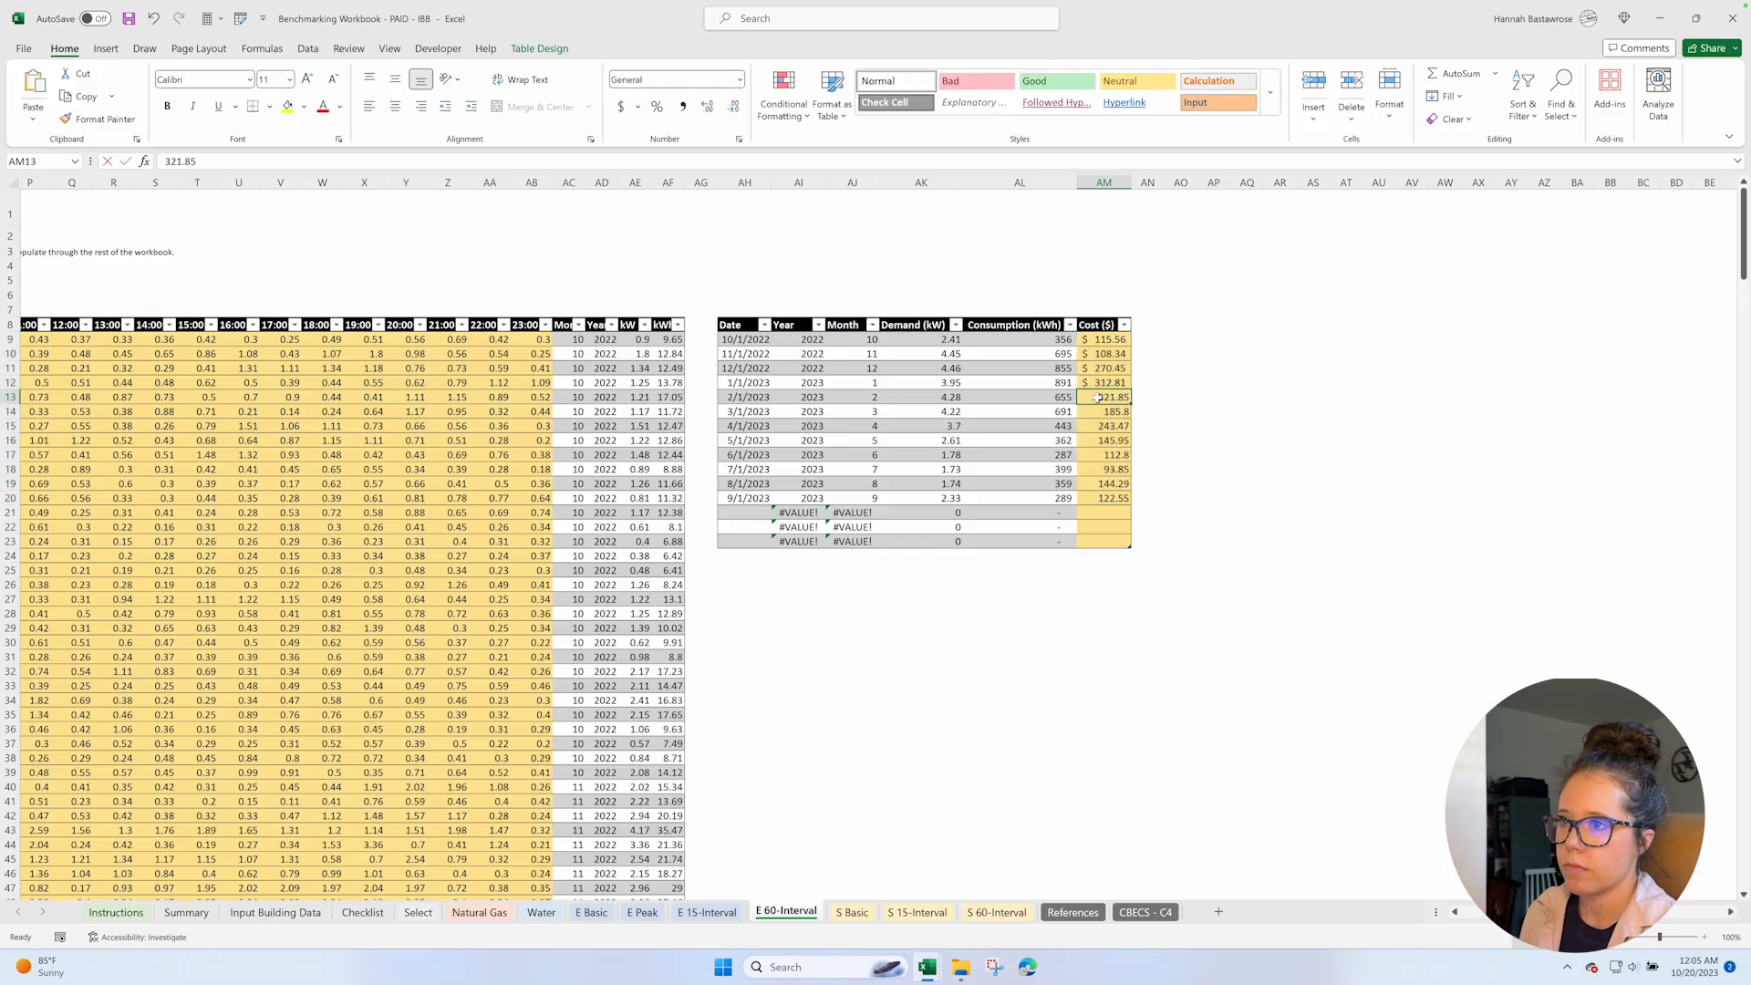
pyautogui.doubleClick(1116, 397)
pyautogui.press('Return')
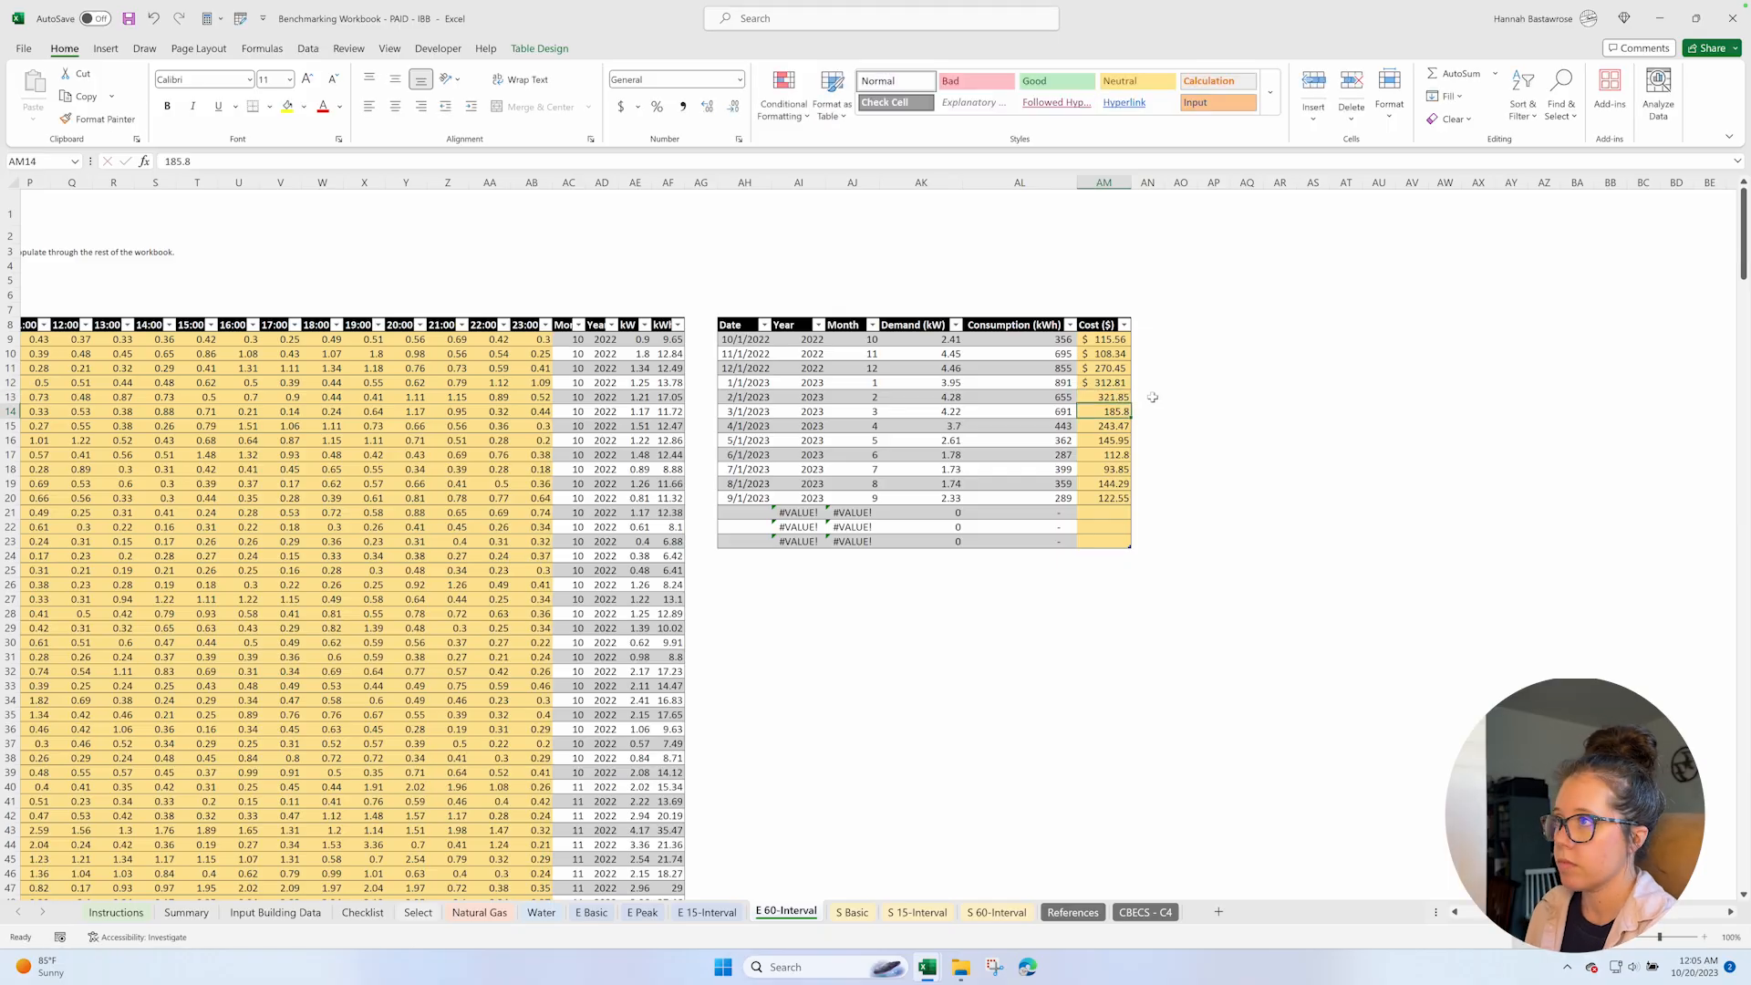
pyautogui.click(1101, 396)
pyautogui.keyDown('shift'); pyautogui.click(1101, 493); pyautogui.keyUp('shift')
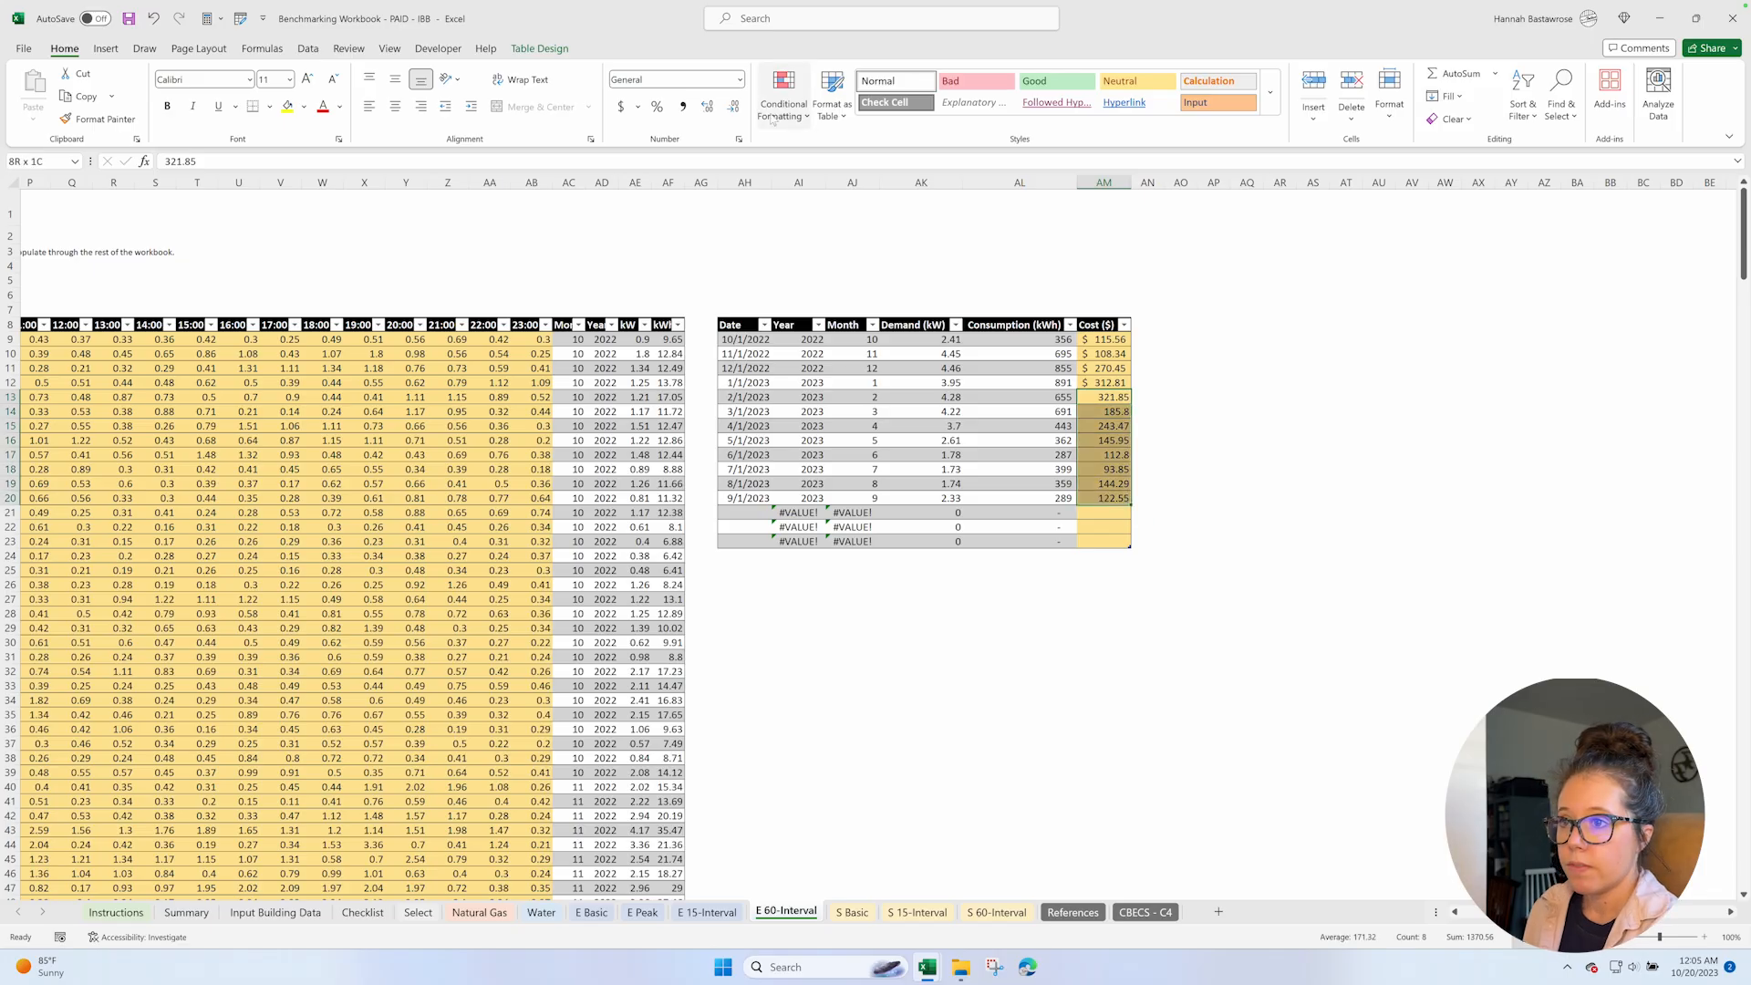
pyautogui.click(668, 78)
pyautogui.write('Accounting')
pyautogui.press('Return')
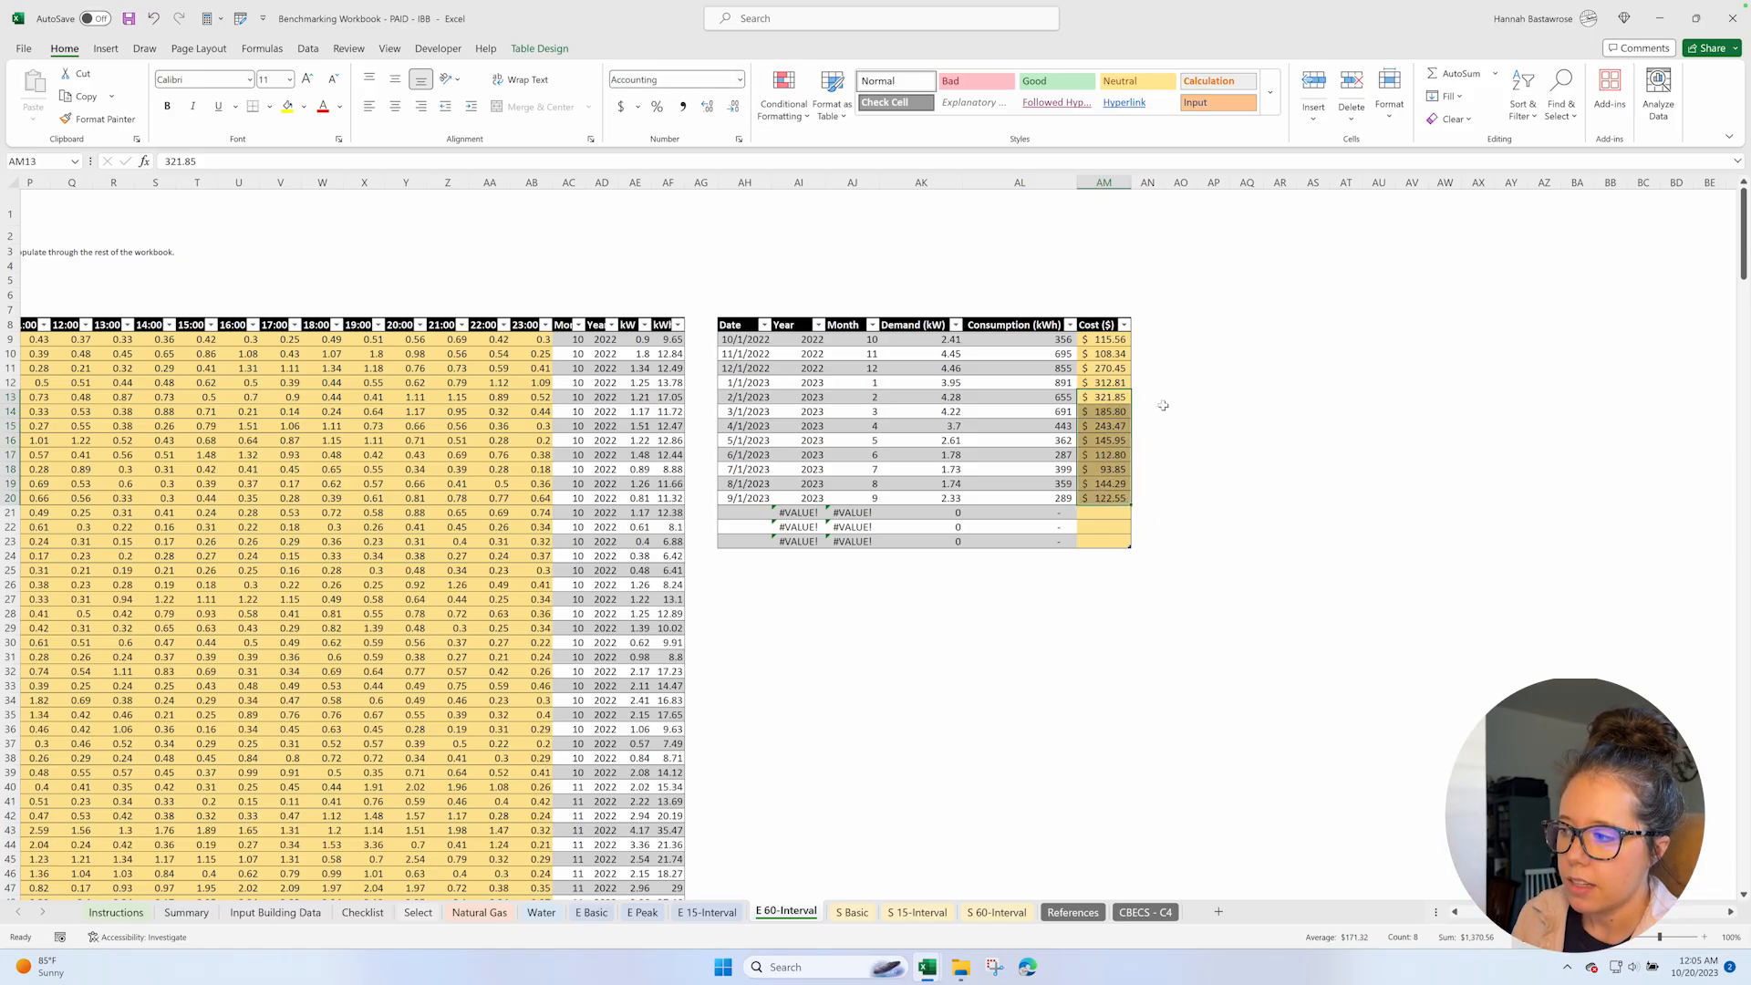
# Save the Benchmarking Workbook, and arrange Natural Gas Usage and the workbook's Natural Gas sheet side by side.
pyautogui.click(1166, 409)
pyautogui.hotkey('ctrl', 's')
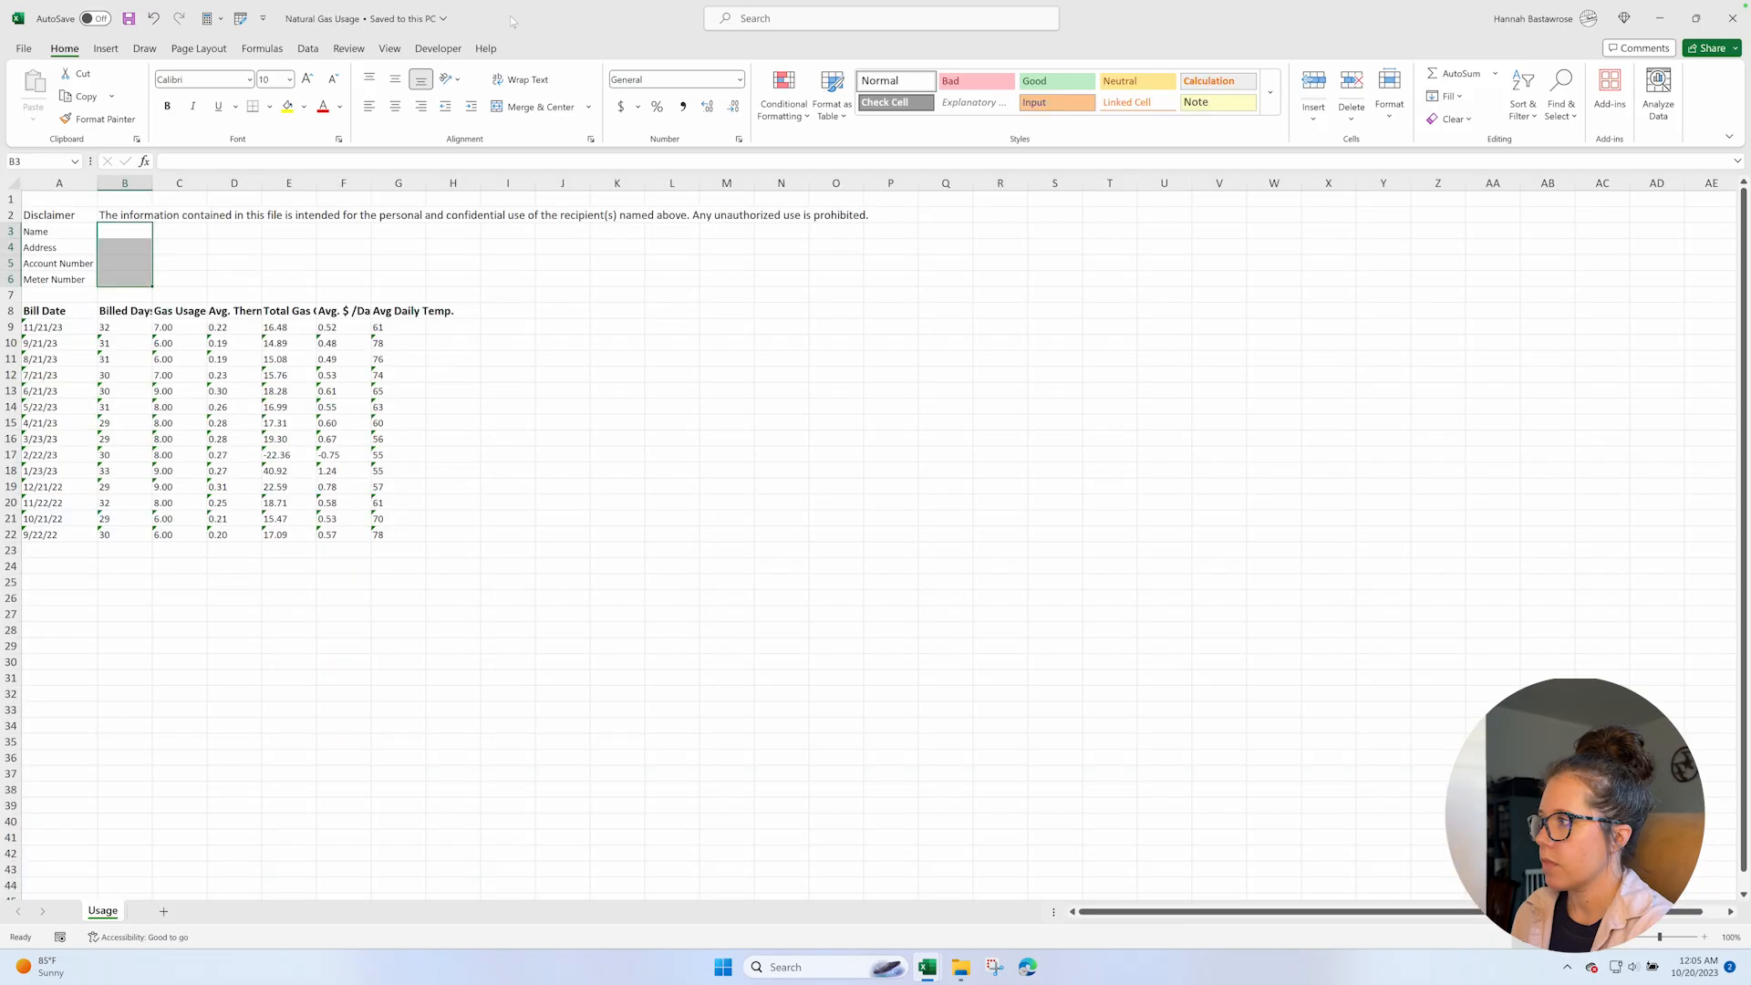
pyautogui.moveTo(512, 22); pyautogui.dragTo(2, 182)
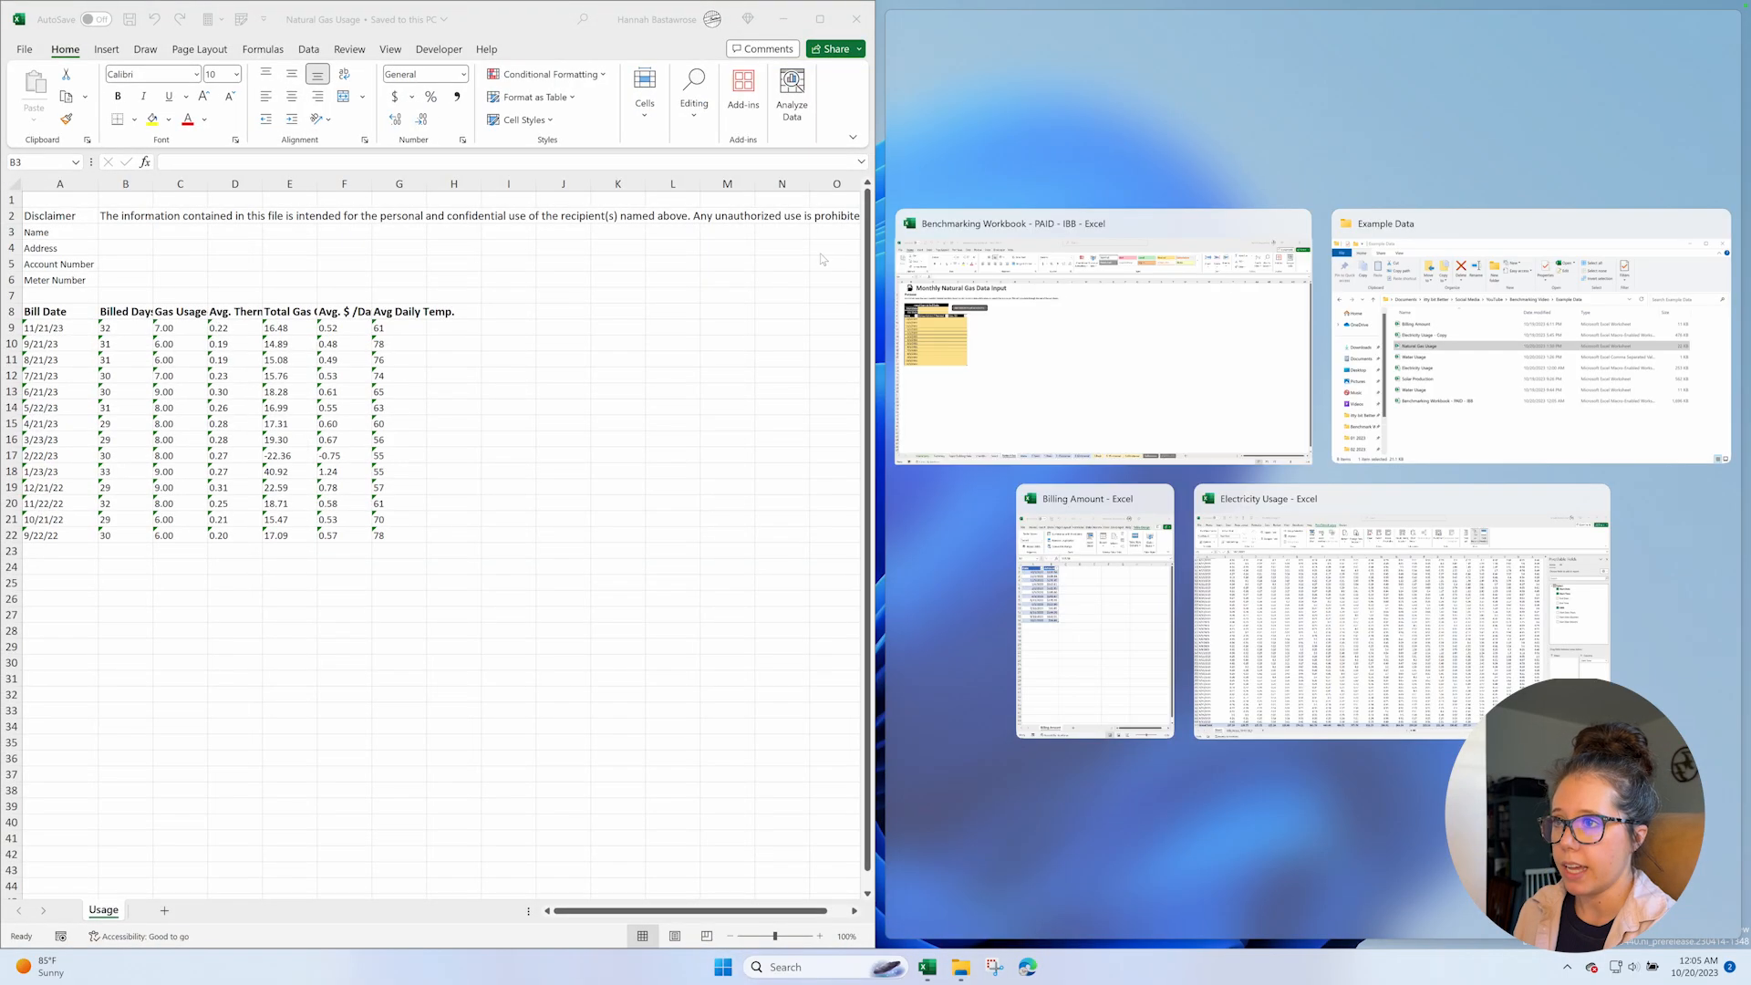
pyautogui.click(1005, 342)
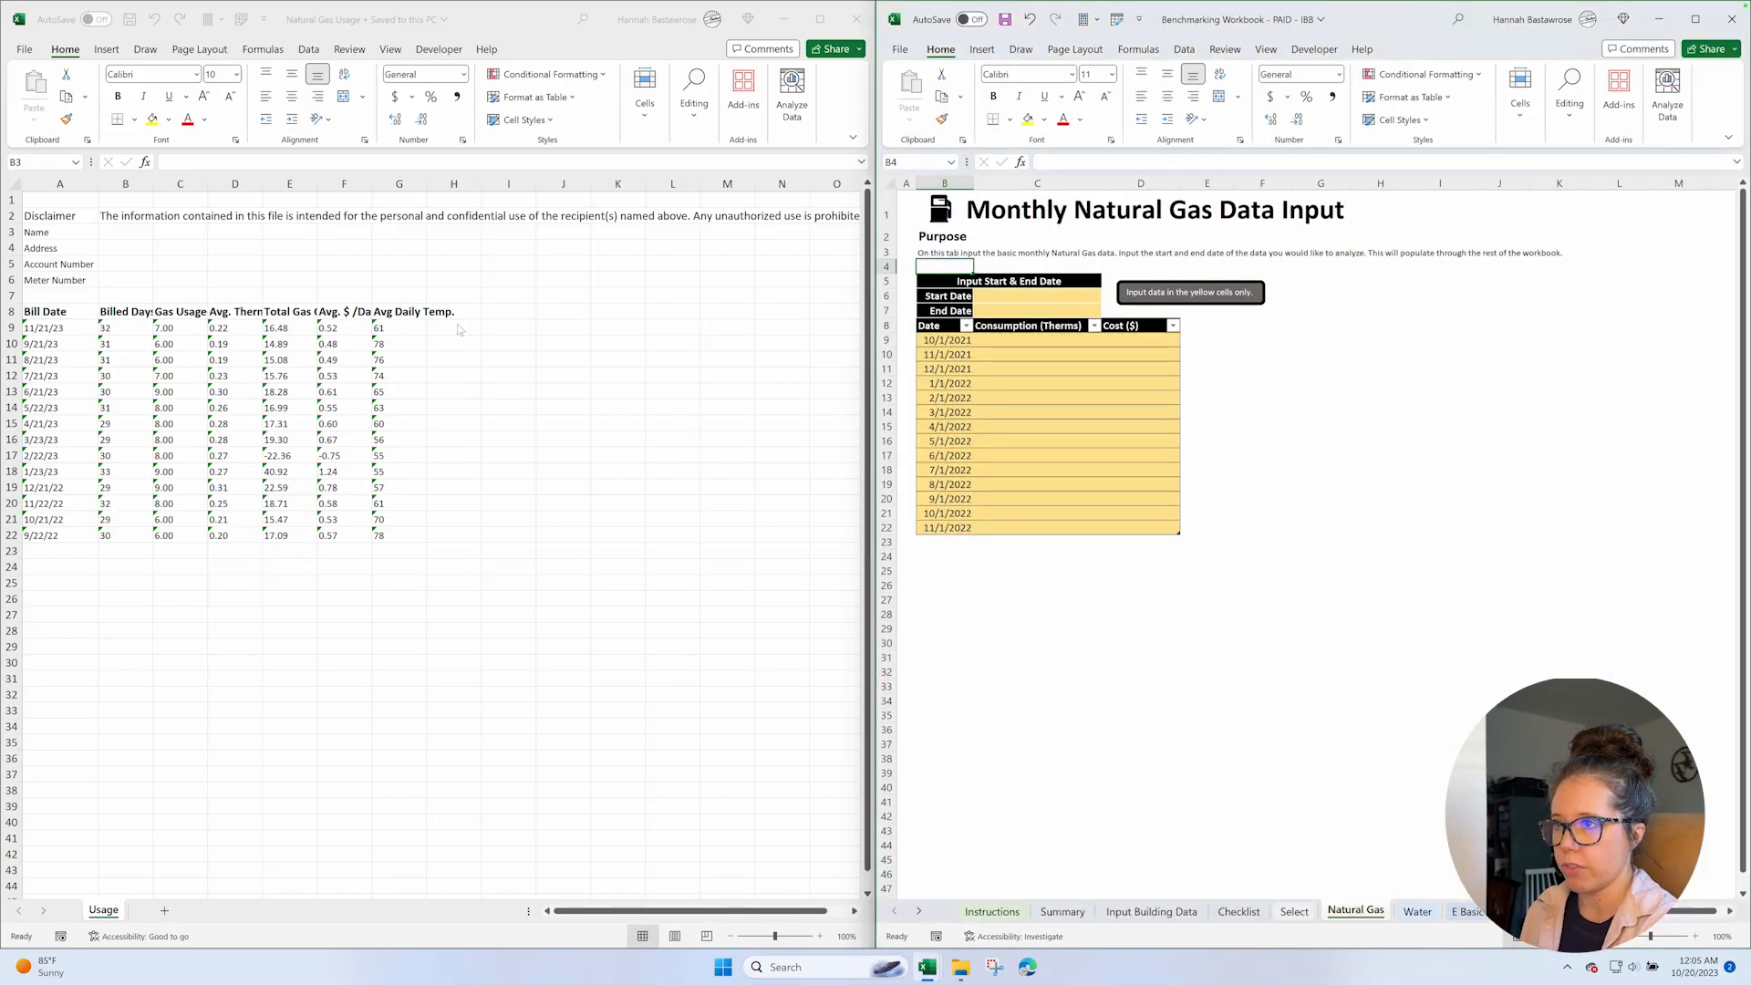
# Set the Natural Gas sheet's start date to 10/1/2022 and its end date to 9/30/2023.
pyautogui.click(1040, 296)
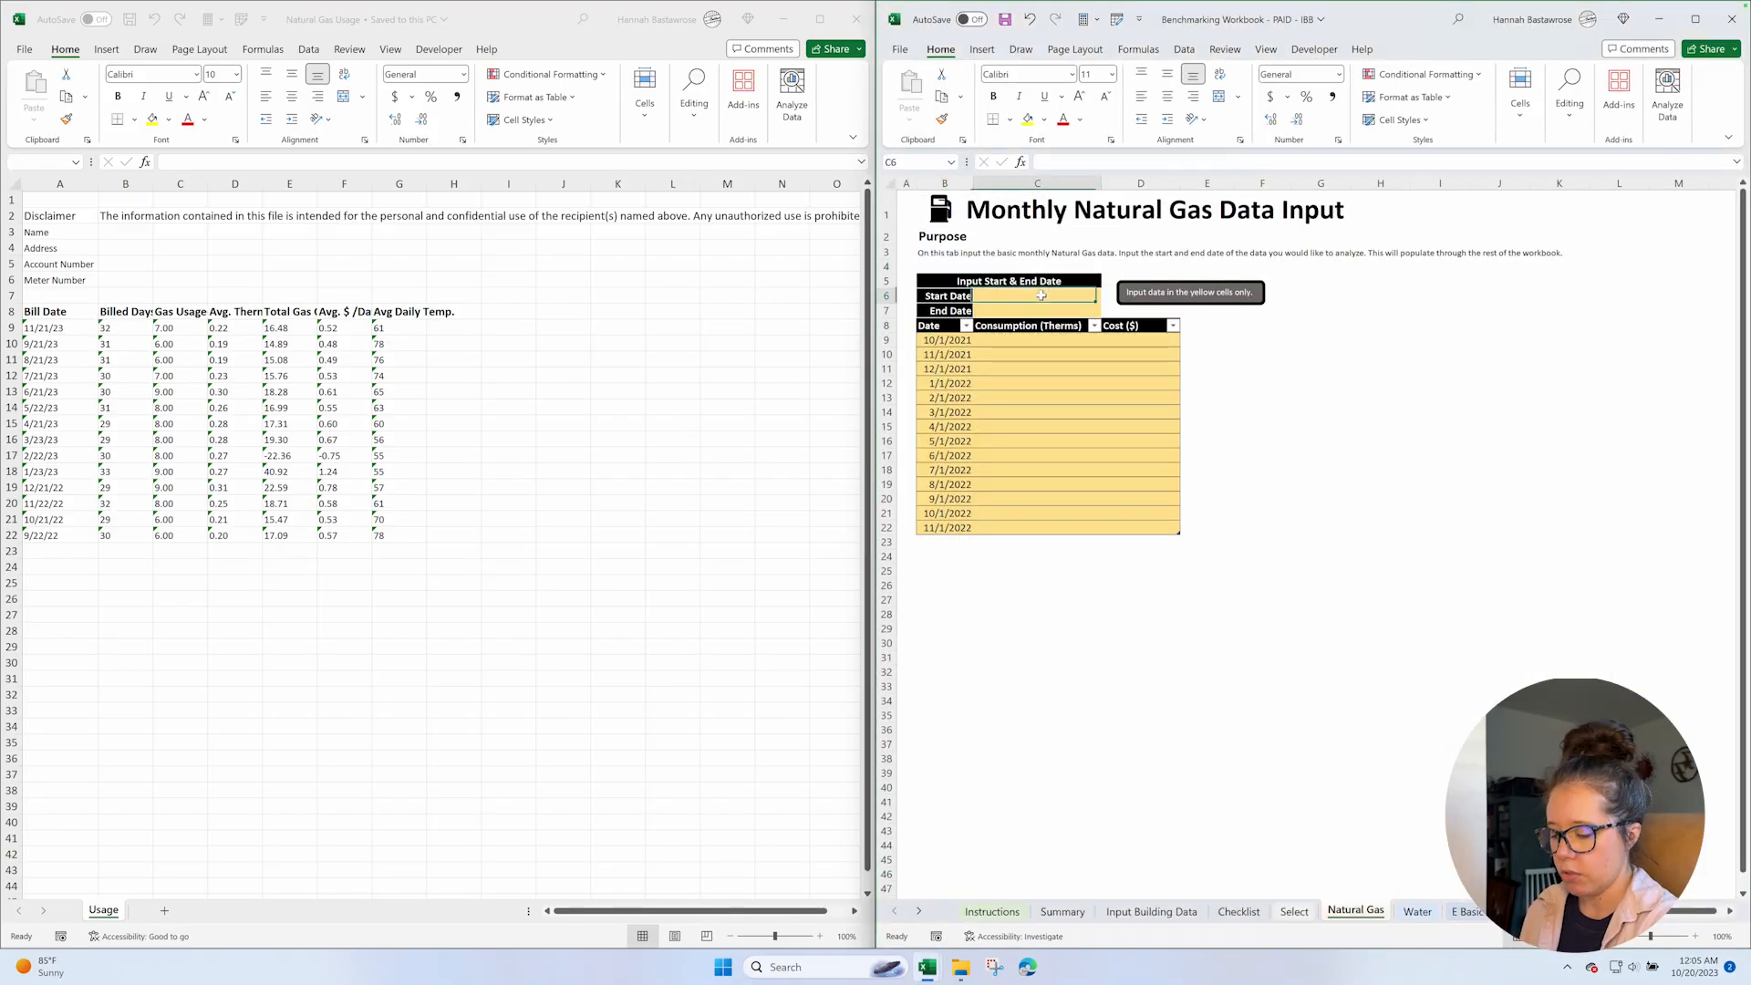
pyautogui.write('10/1/202')
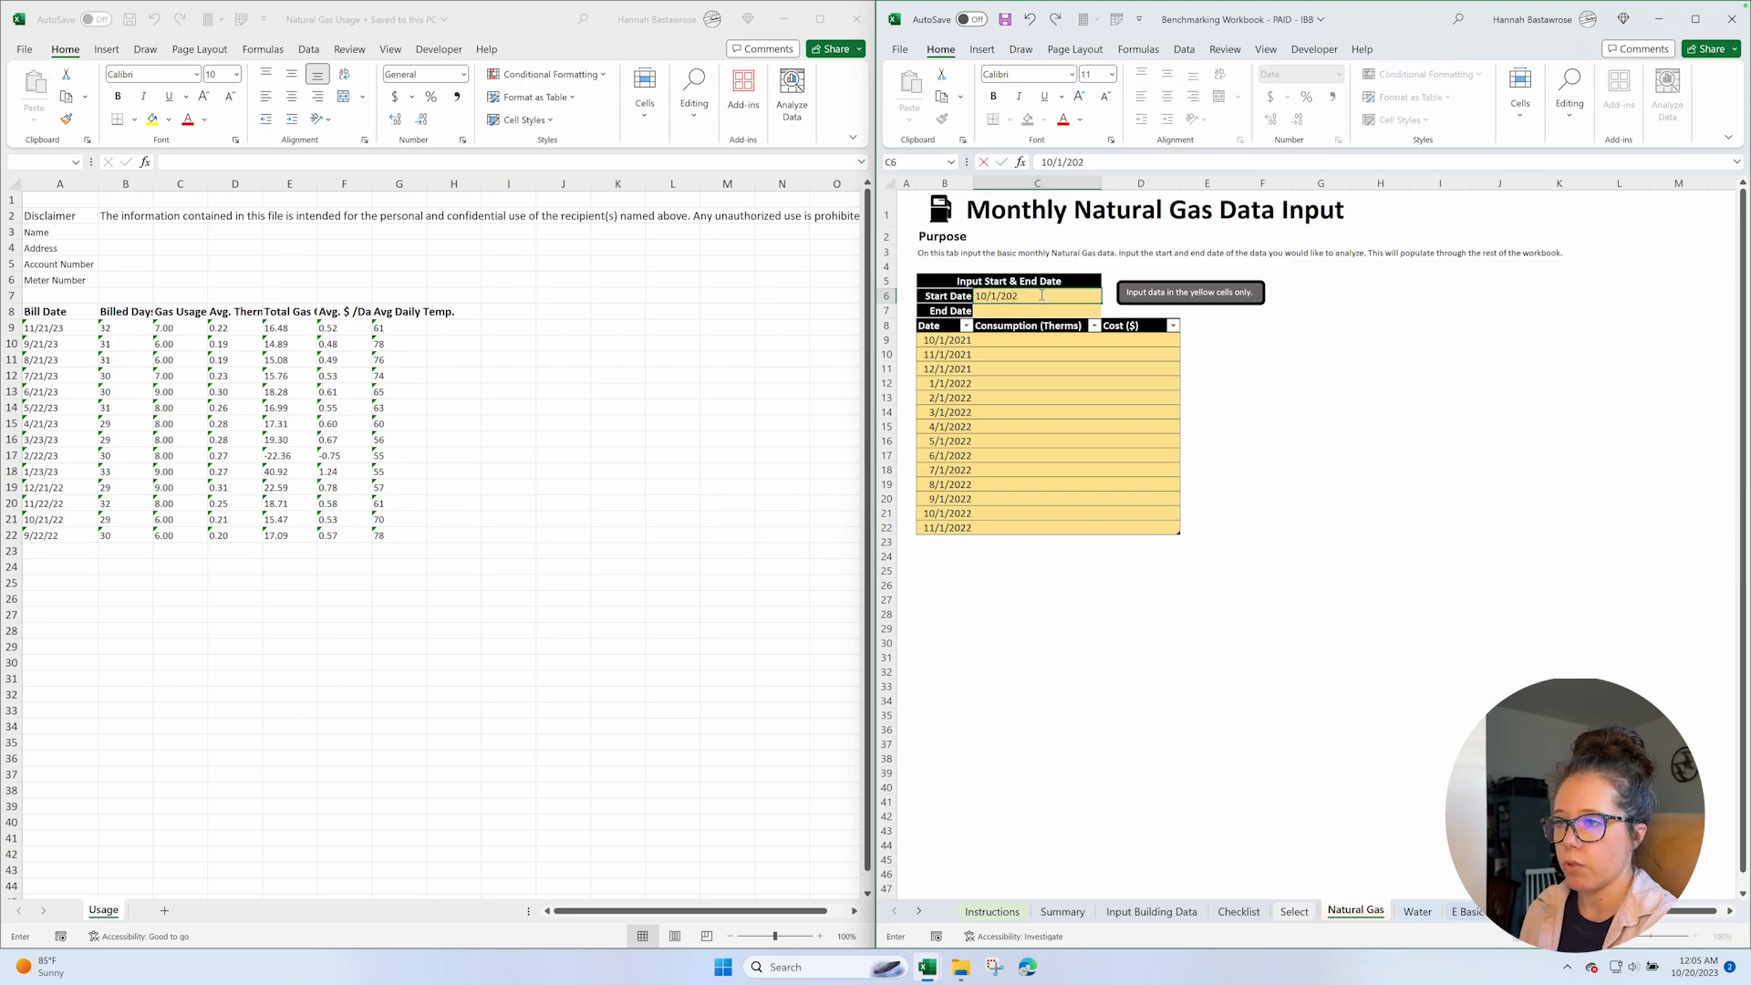
pyautogui.write('2')
pyautogui.press('Return')
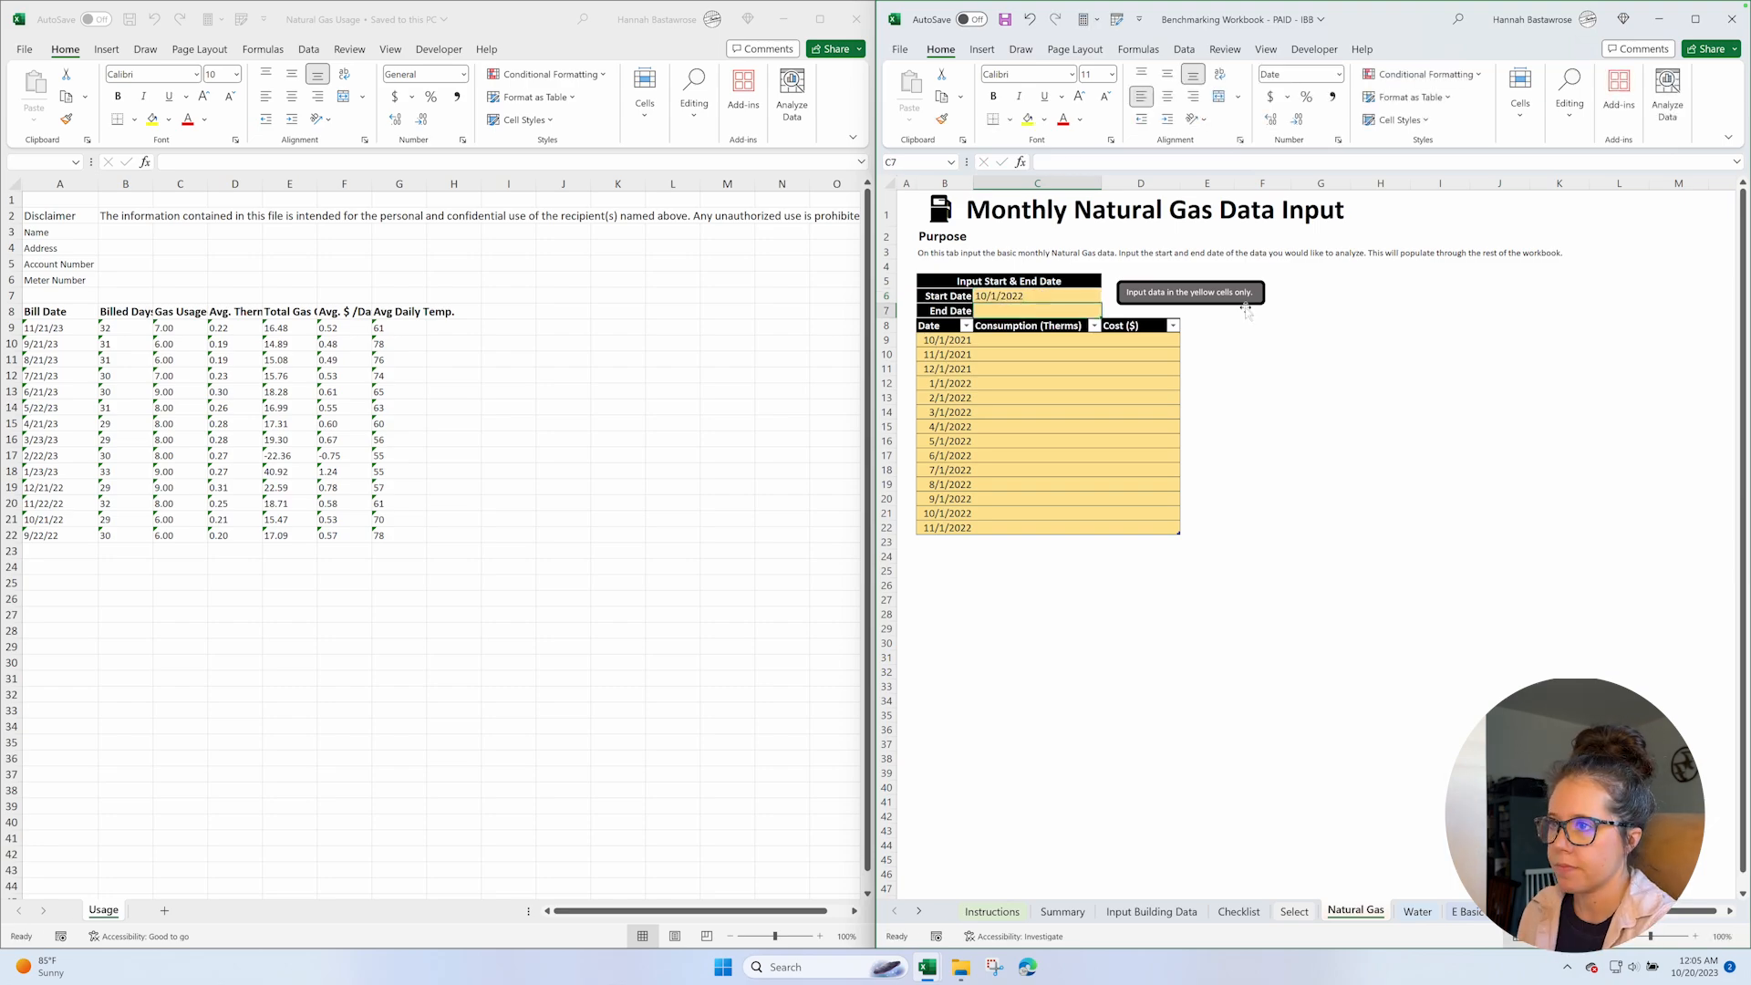
pyautogui.write('9/30/')
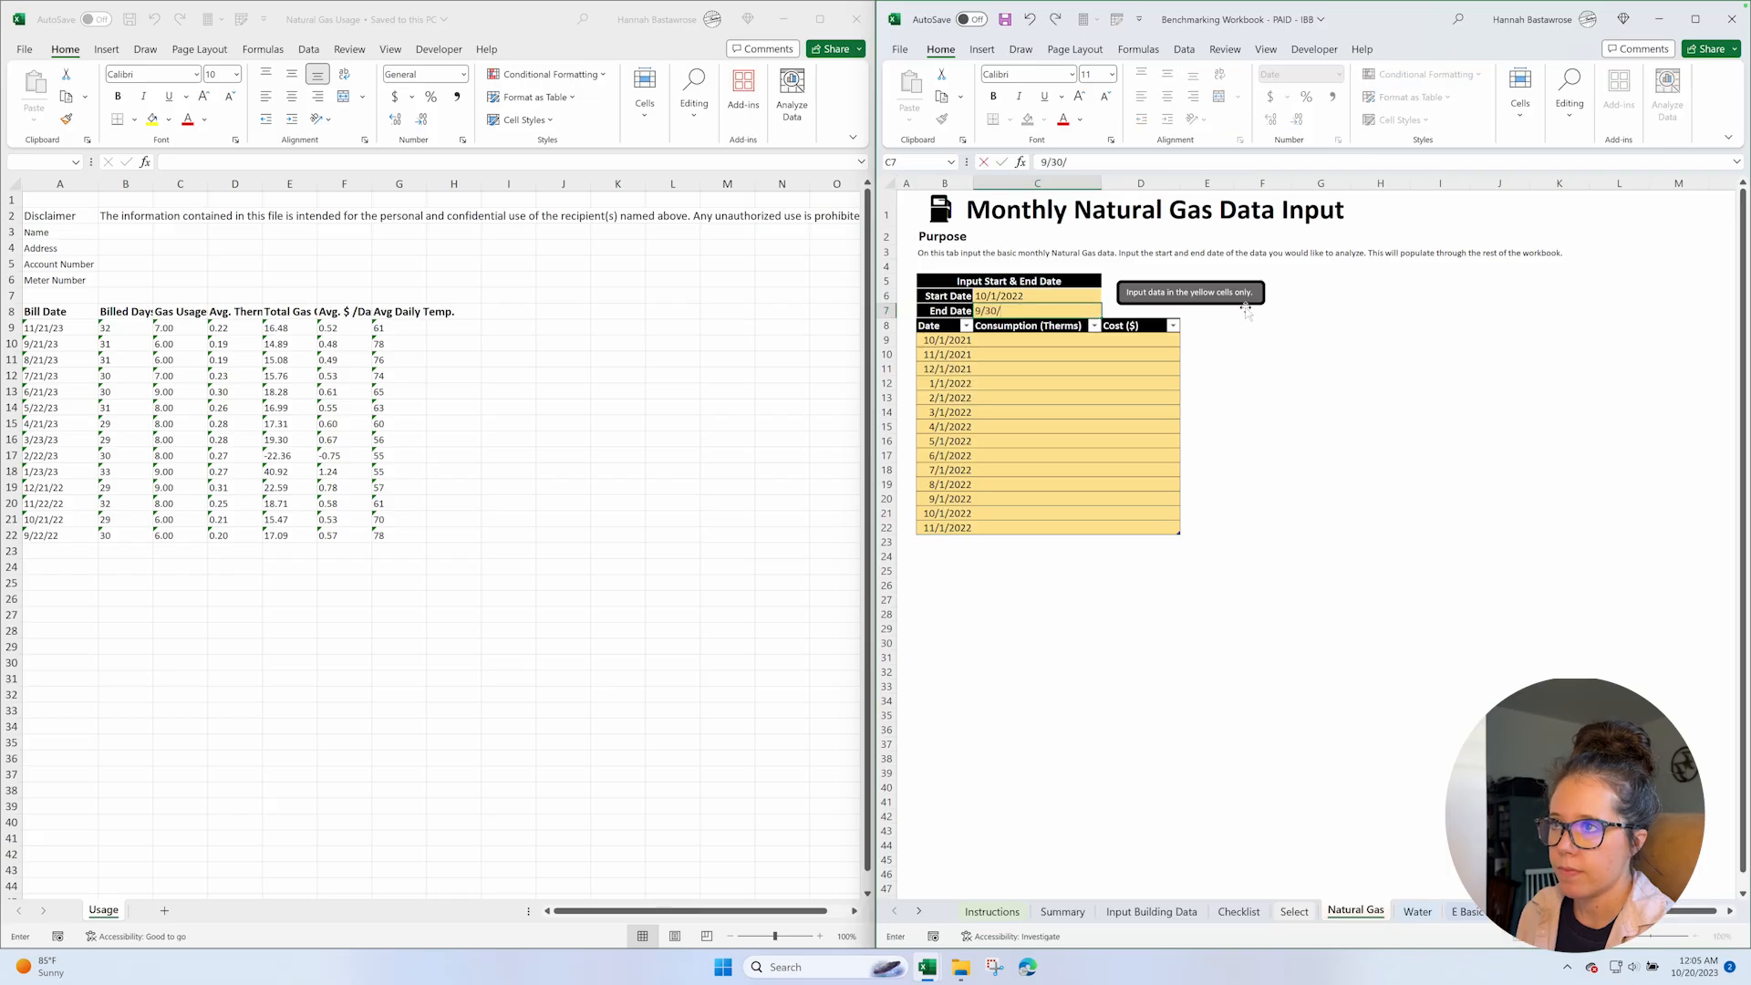
pyautogui.write('2023')
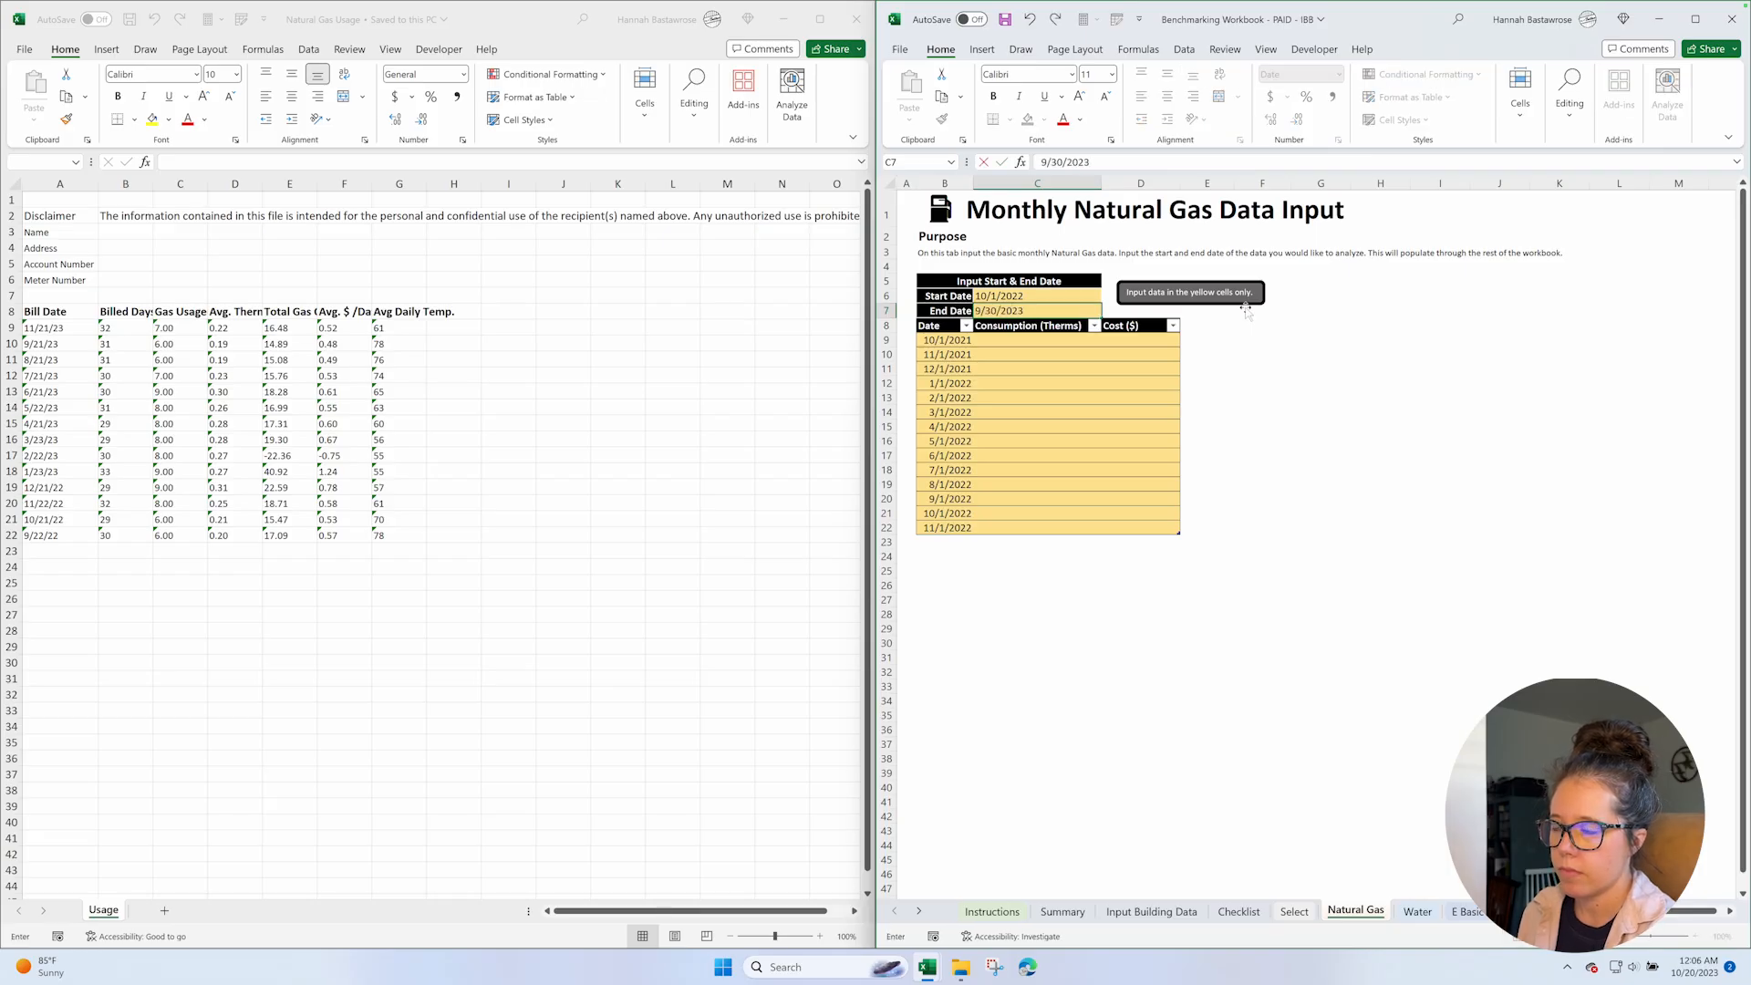
pyautogui.press('Return')
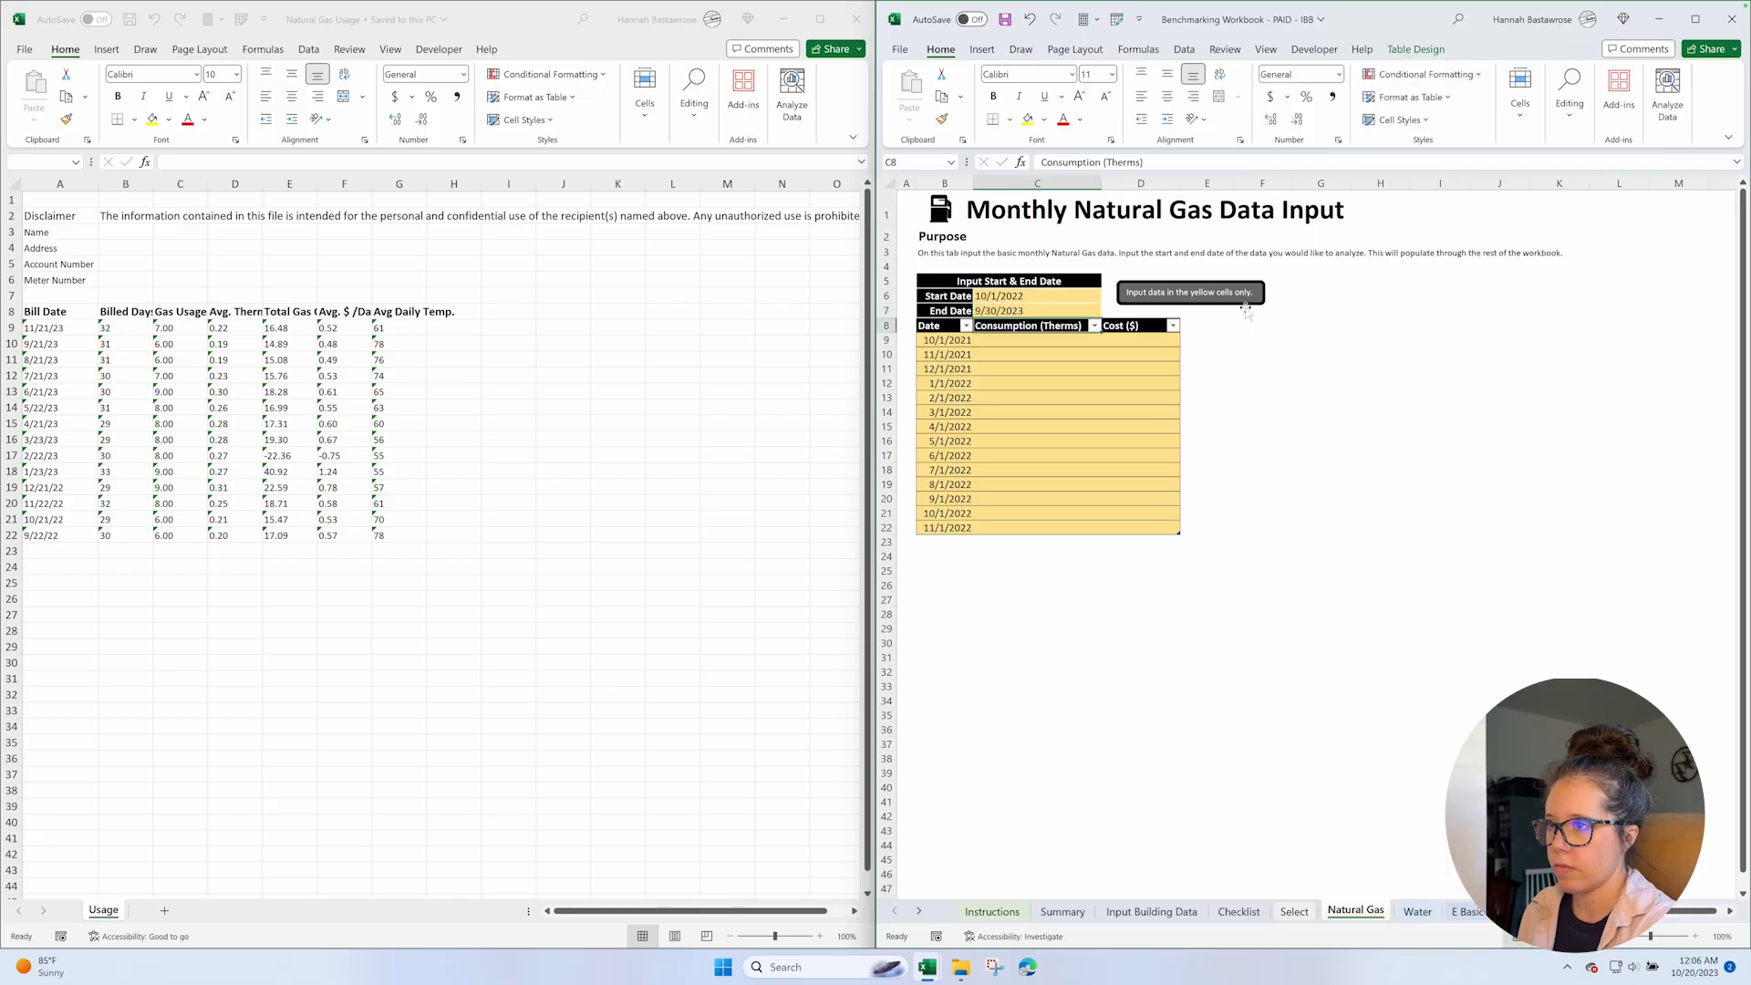
# Clear the existing dates from B9:B22 in the Natural Gas sheet's Date column.
pyautogui.click(954, 339)
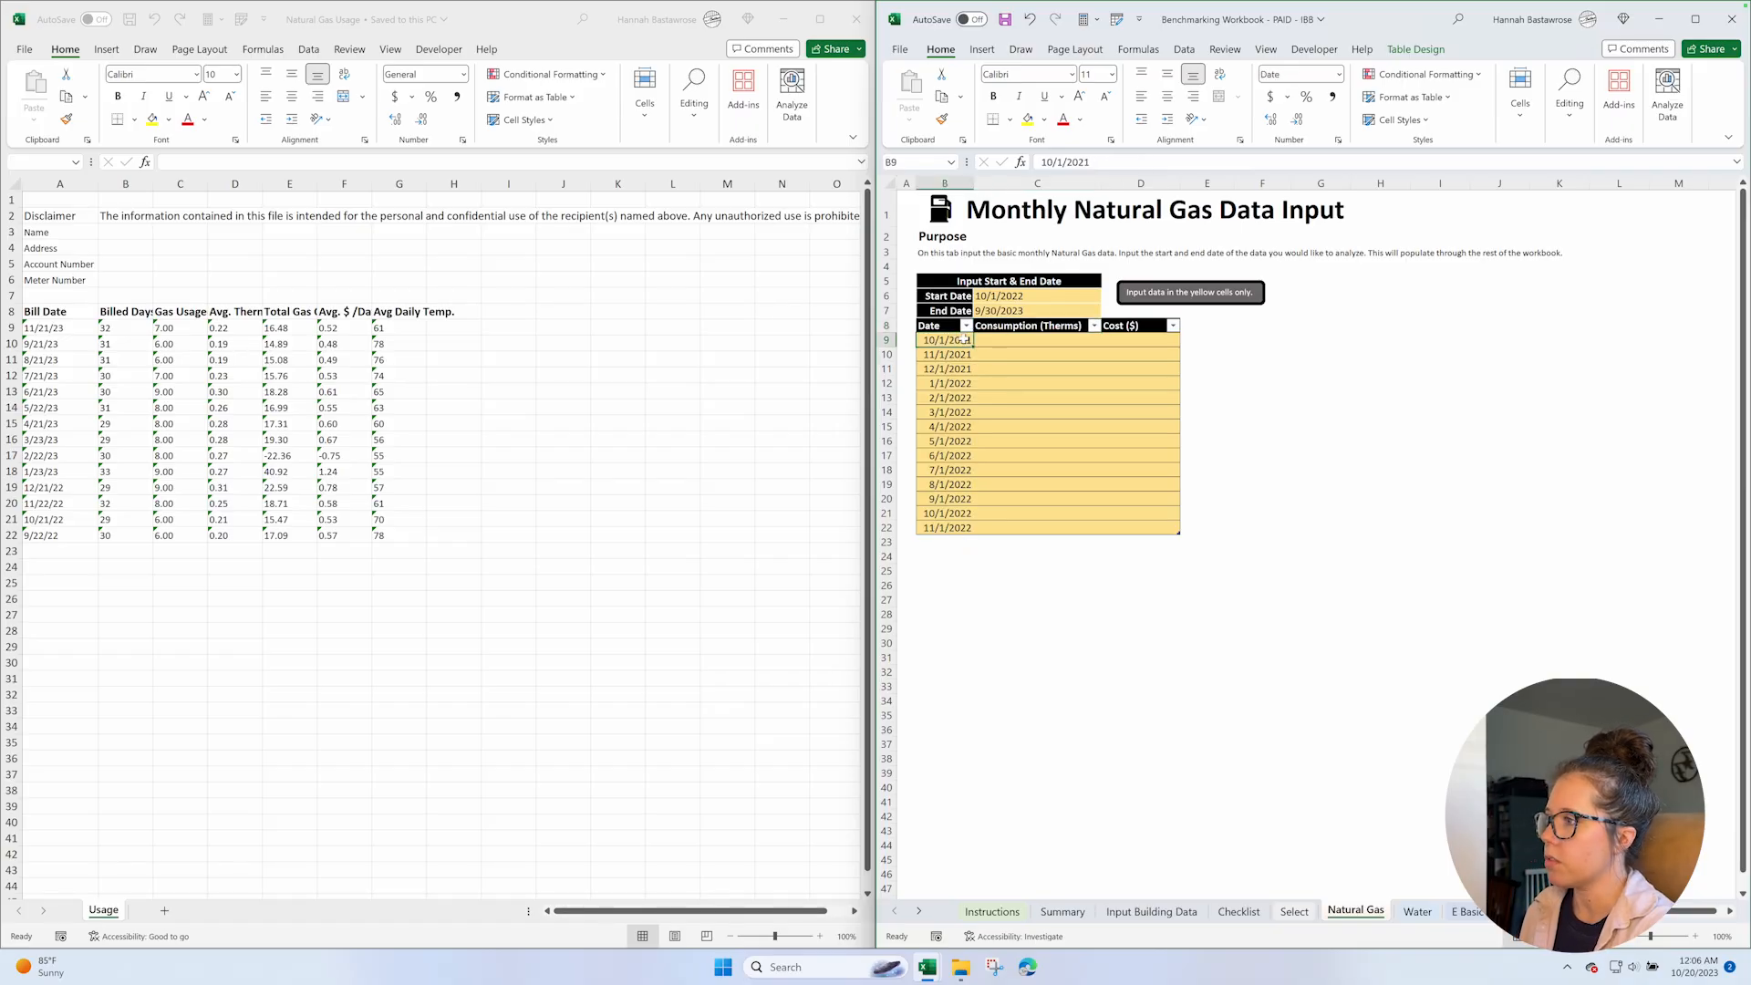
pyautogui.keyDown('shift'); pyautogui.click(955, 528); pyautogui.keyUp('shift')
pyautogui.press('Delete')
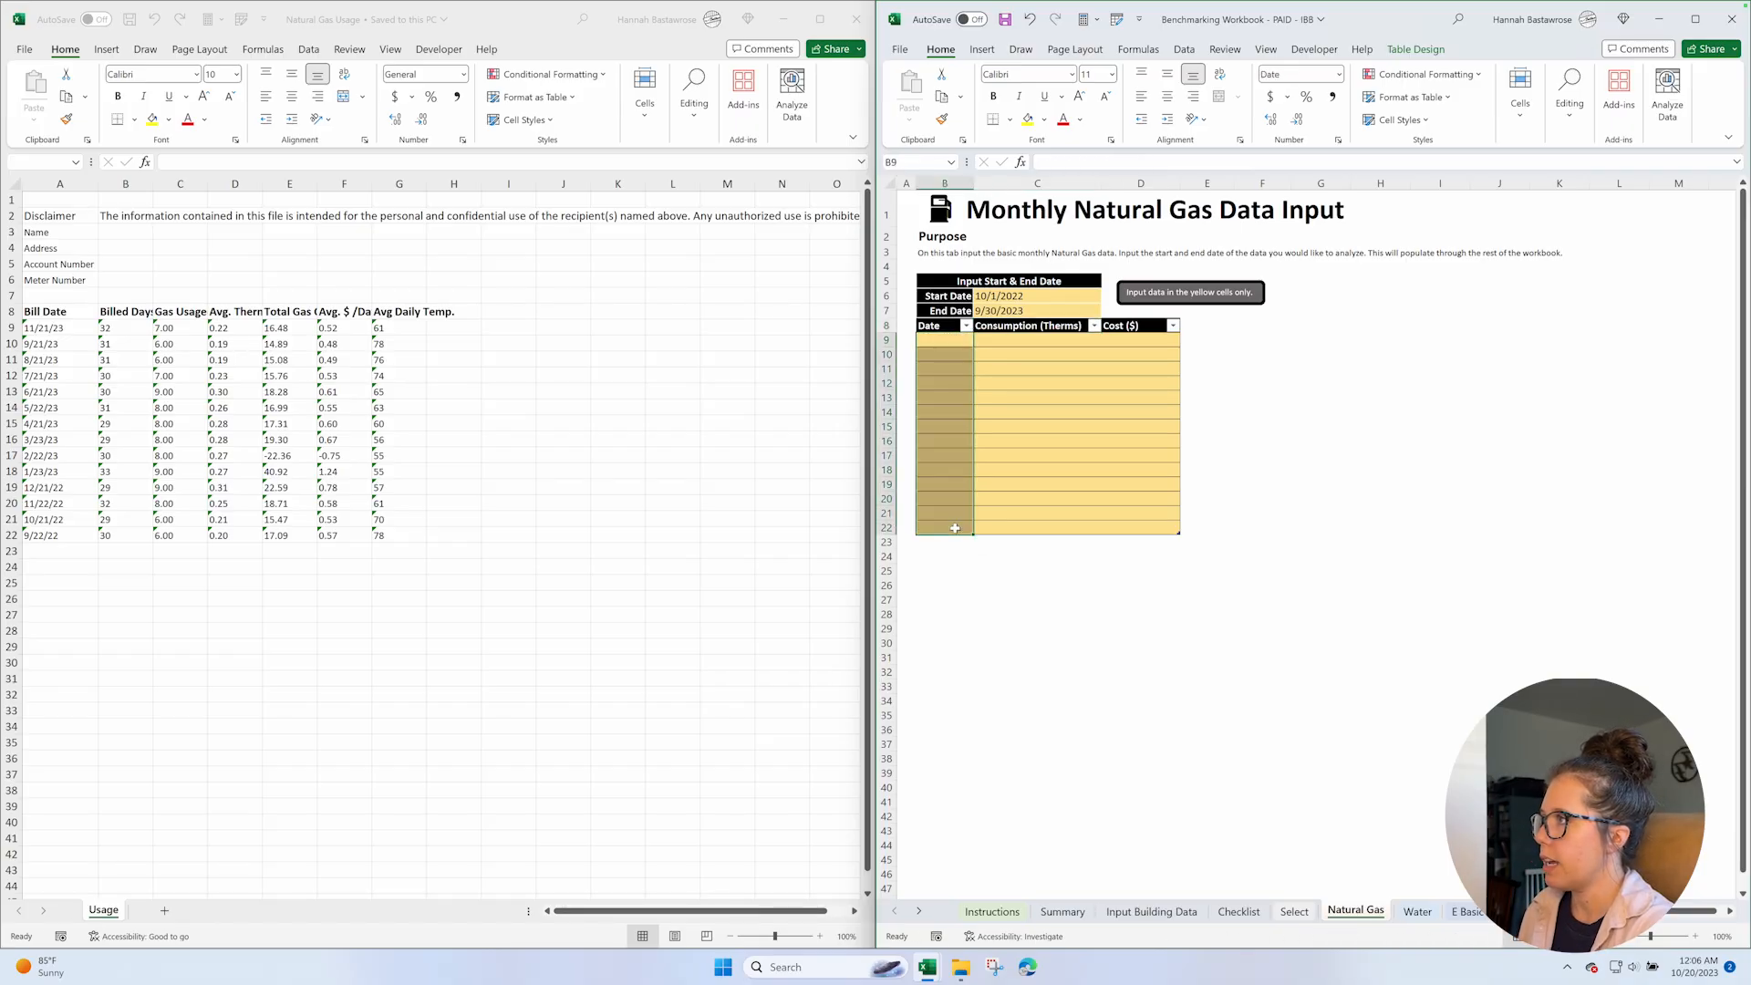
# Convert the gas billing data in A8:G22 of Natural Gas Usage into a table with headers.
pyautogui.click(185, 472)
pyautogui.click(58, 312)
pyautogui.keyDown('shift'); pyautogui.click(410, 535); pyautogui.keyUp('shift')
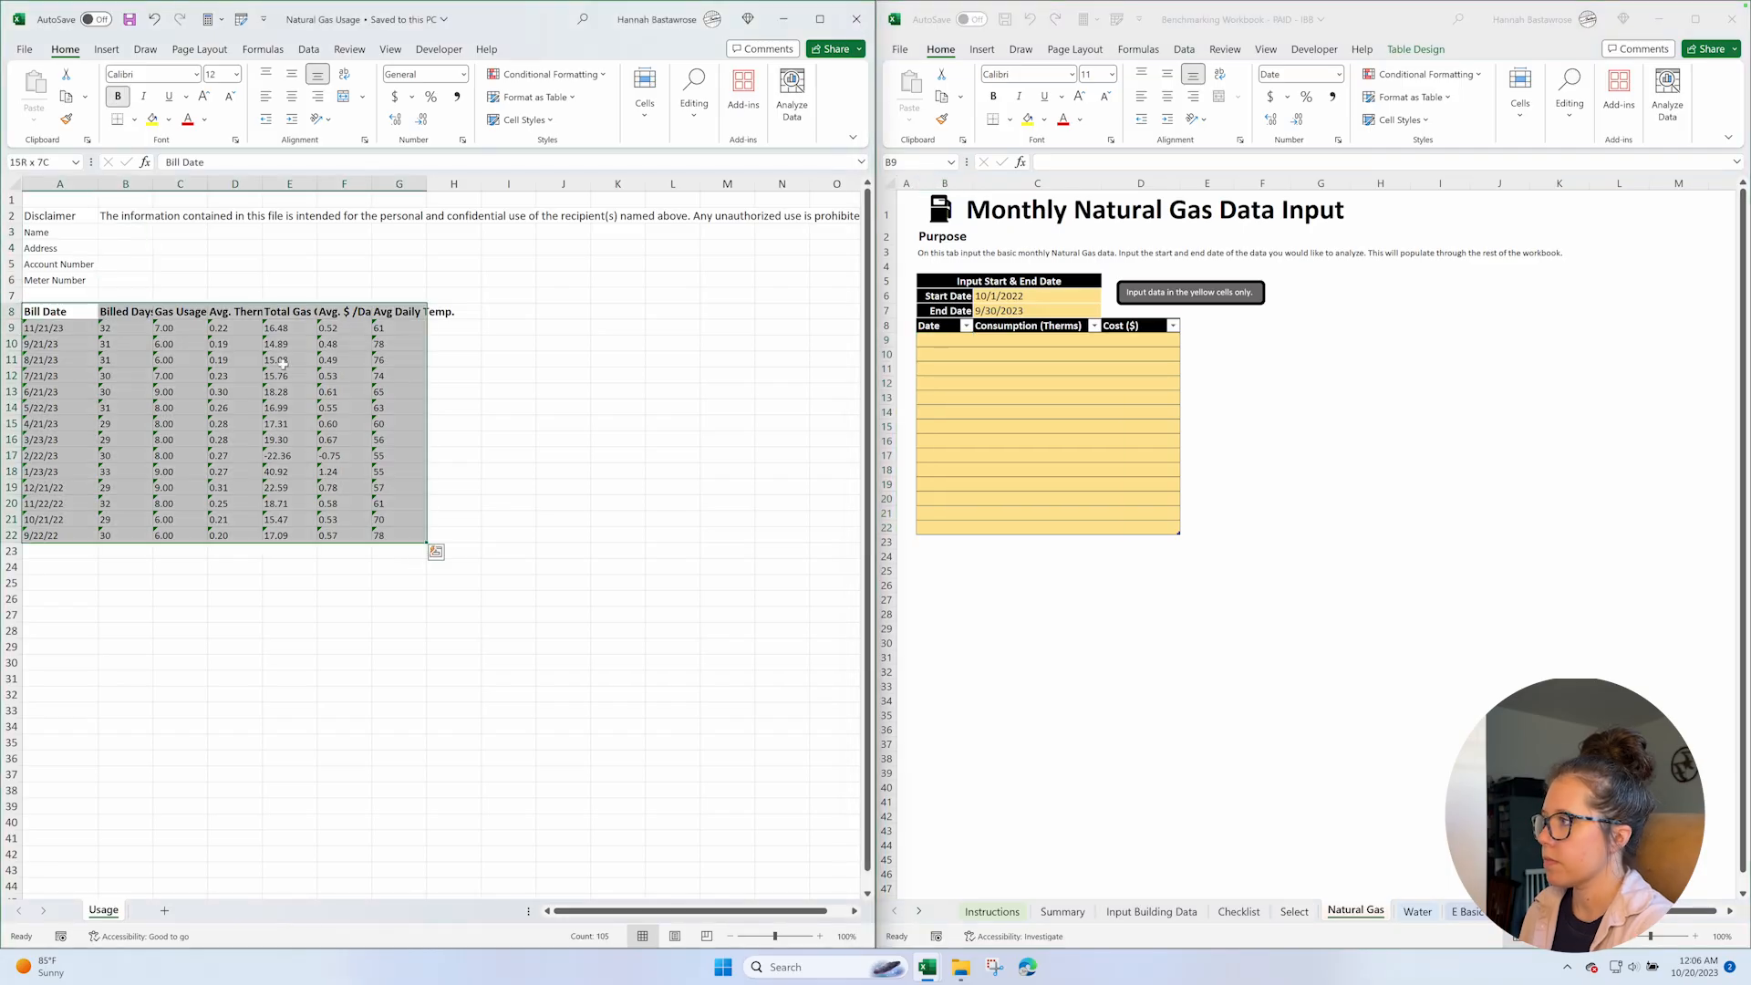
pyautogui.click(115, 51)
pyautogui.click(32, 87)
pyautogui.click(137, 178)
pyautogui.click(537, 583)
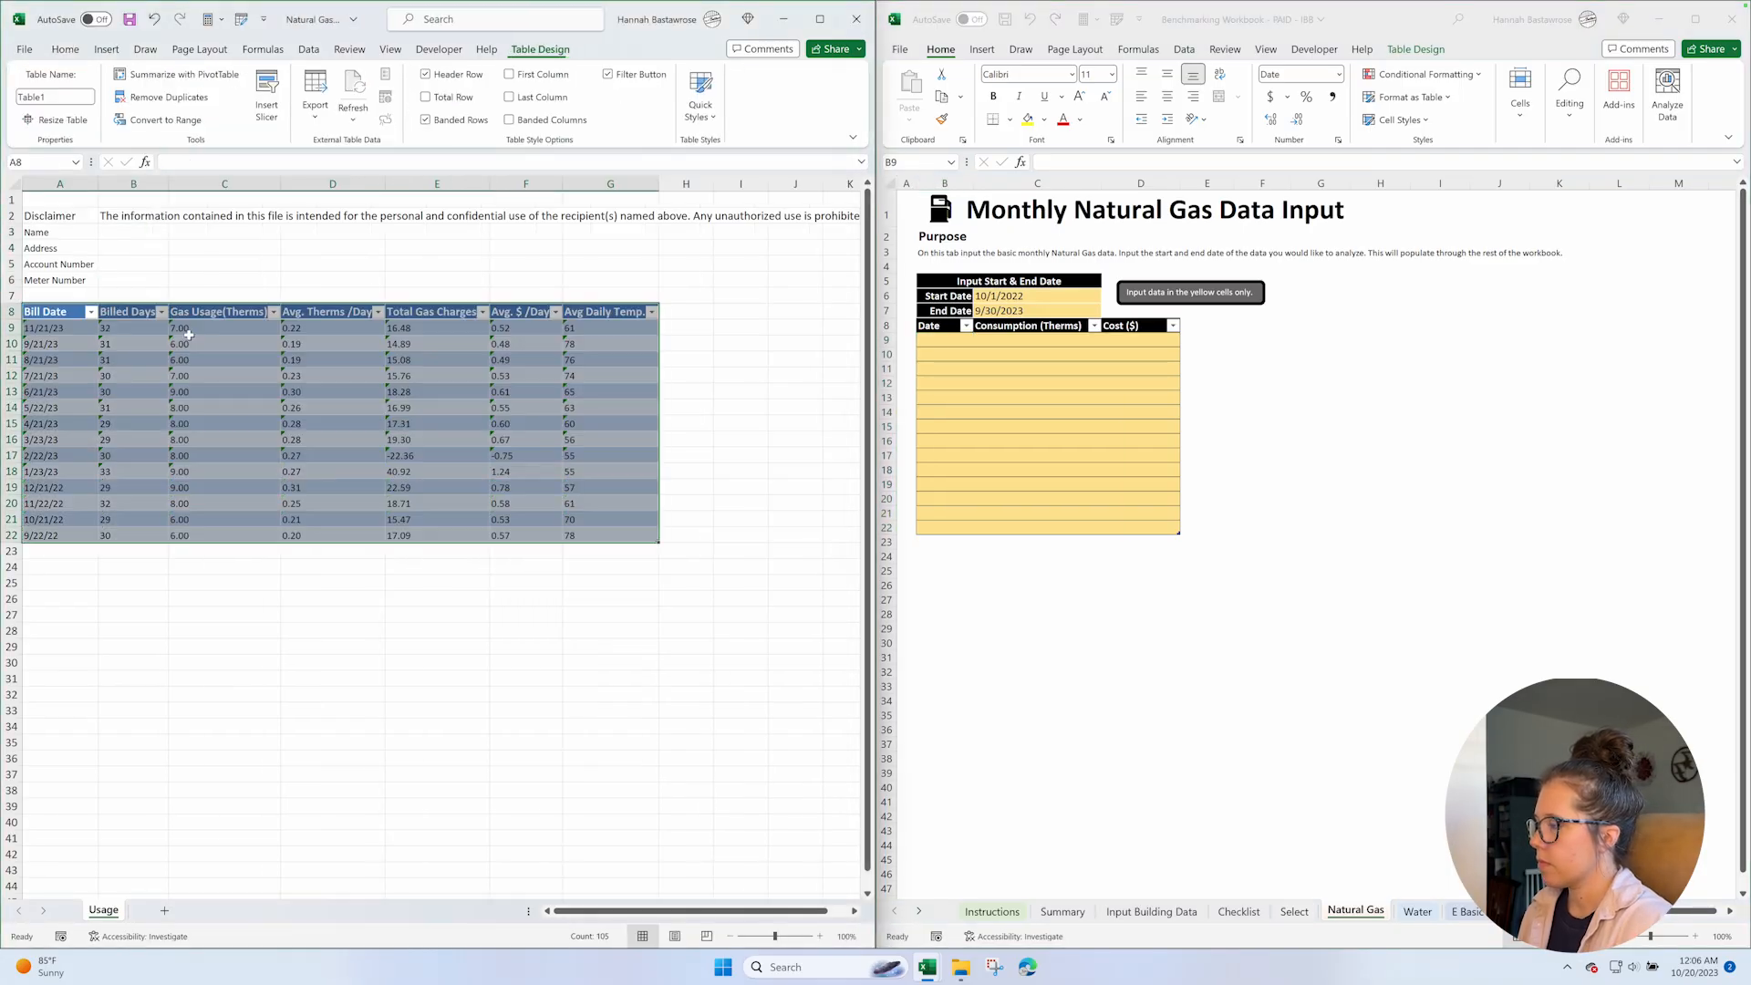
# Sort the gas usage table by Bill Date in ascending order and check the error options for the date in A9.
pyautogui.click(91, 312)
pyautogui.click(82, 331)
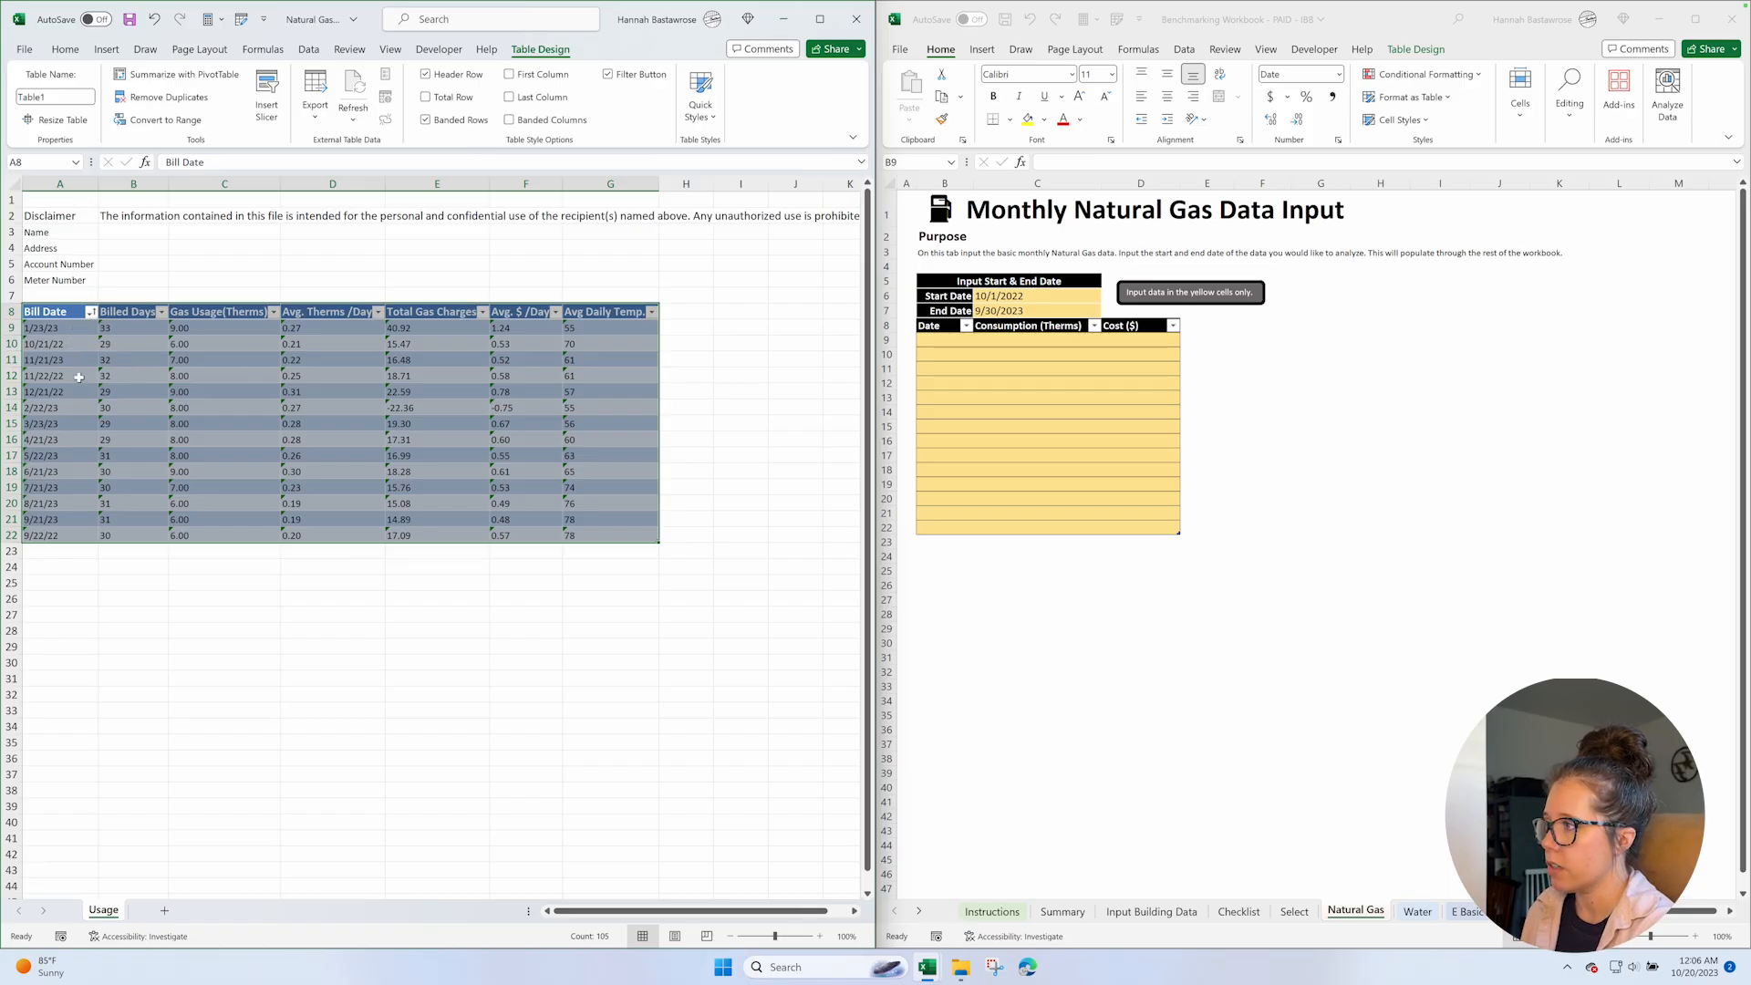
pyautogui.click(55, 328)
pyautogui.click(107, 329)
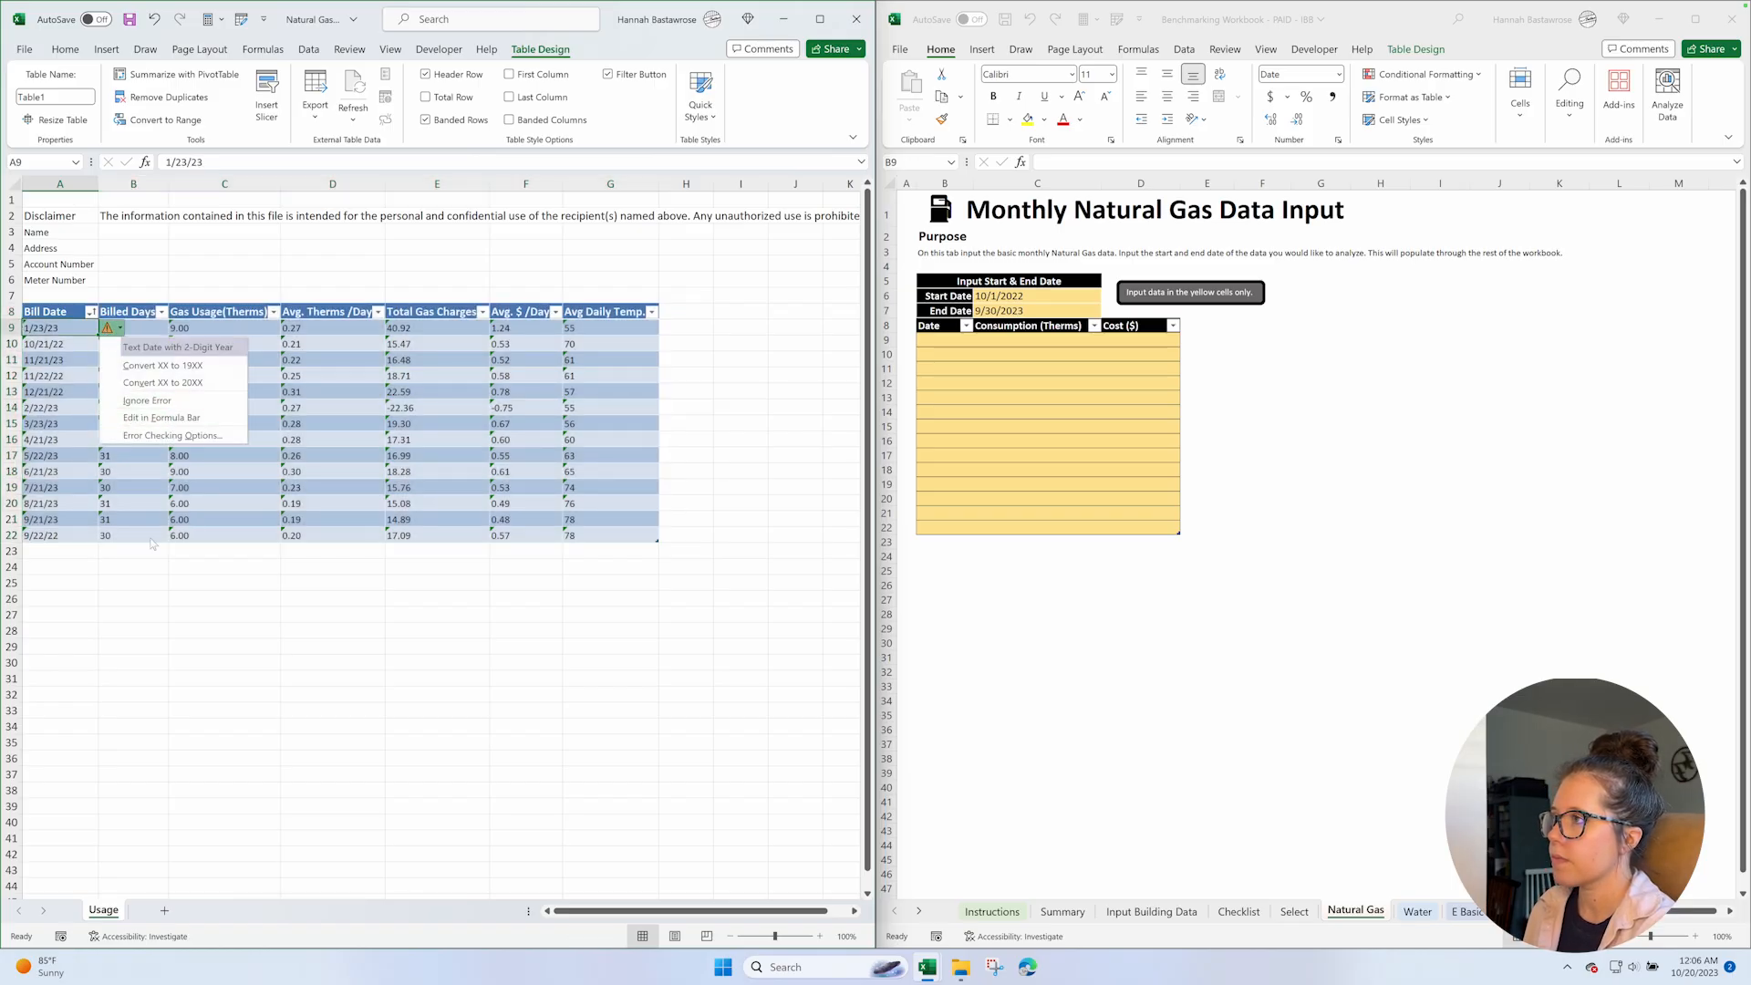
pyautogui.click(109, 572)
# Widen the Natural Gas Usage window and try to run Text to Columns on the whole data range A9:G22.
pyautogui.click(72, 328)
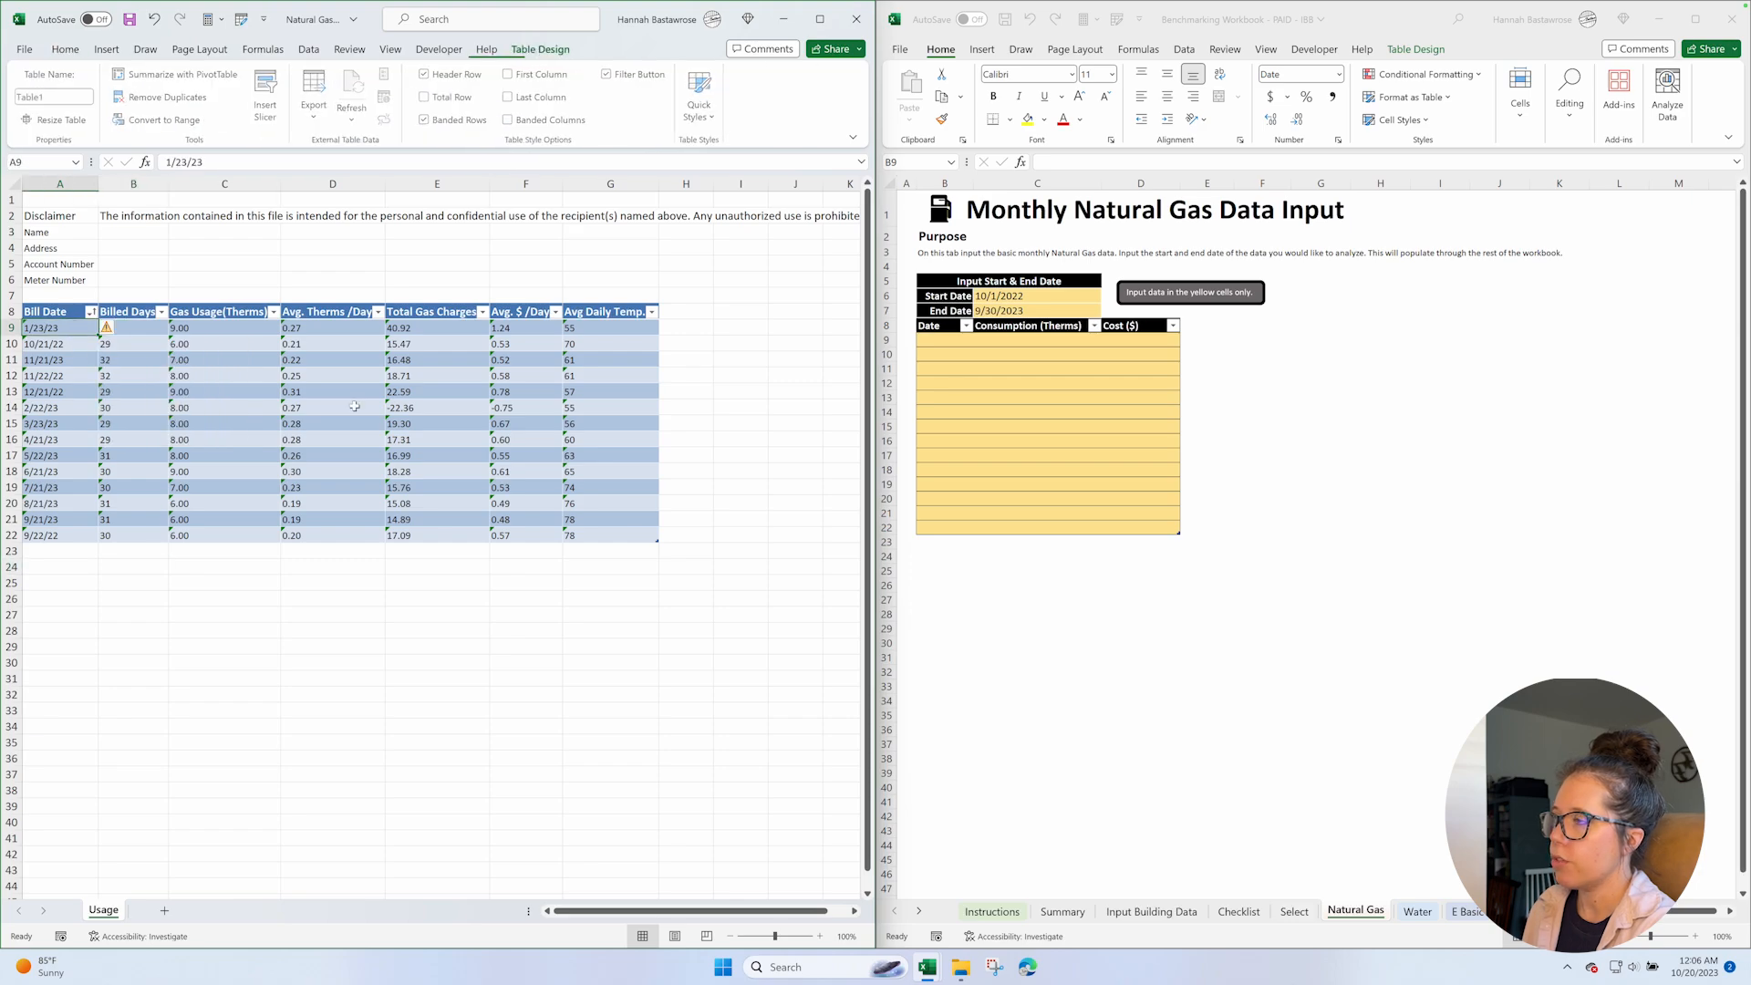
pyautogui.keyDown('shift'); pyautogui.click(615, 533); pyautogui.keyUp('shift')
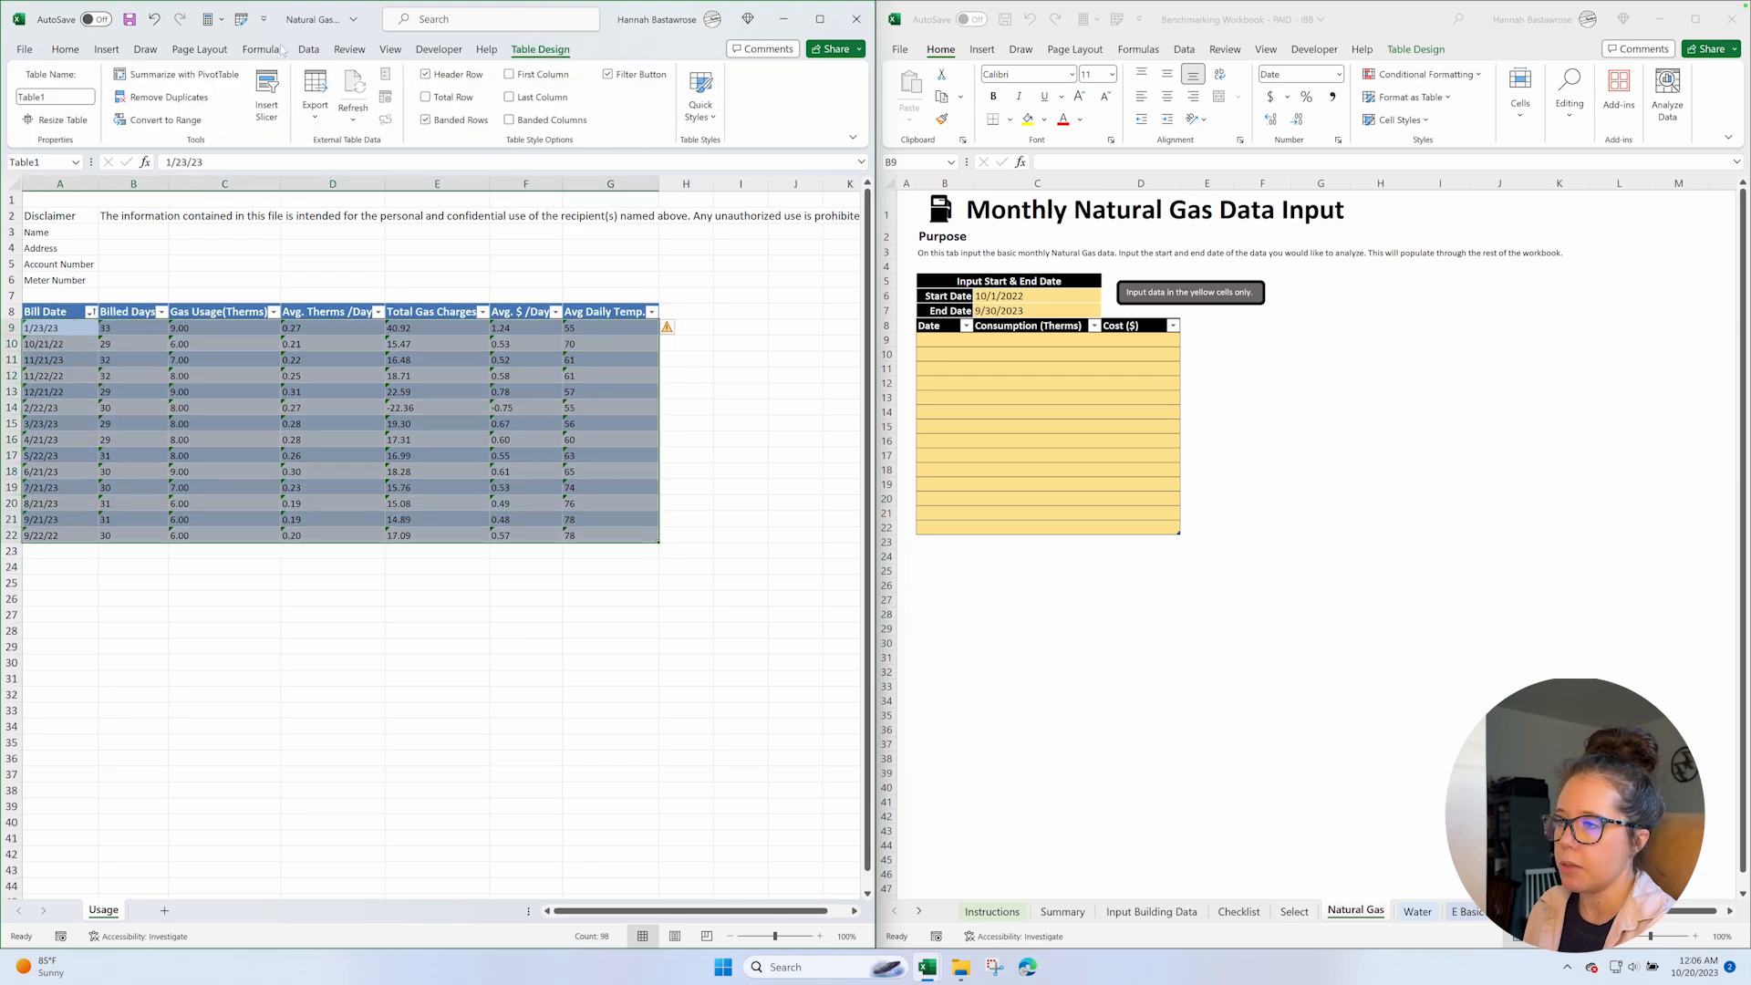
pyautogui.click(309, 51)
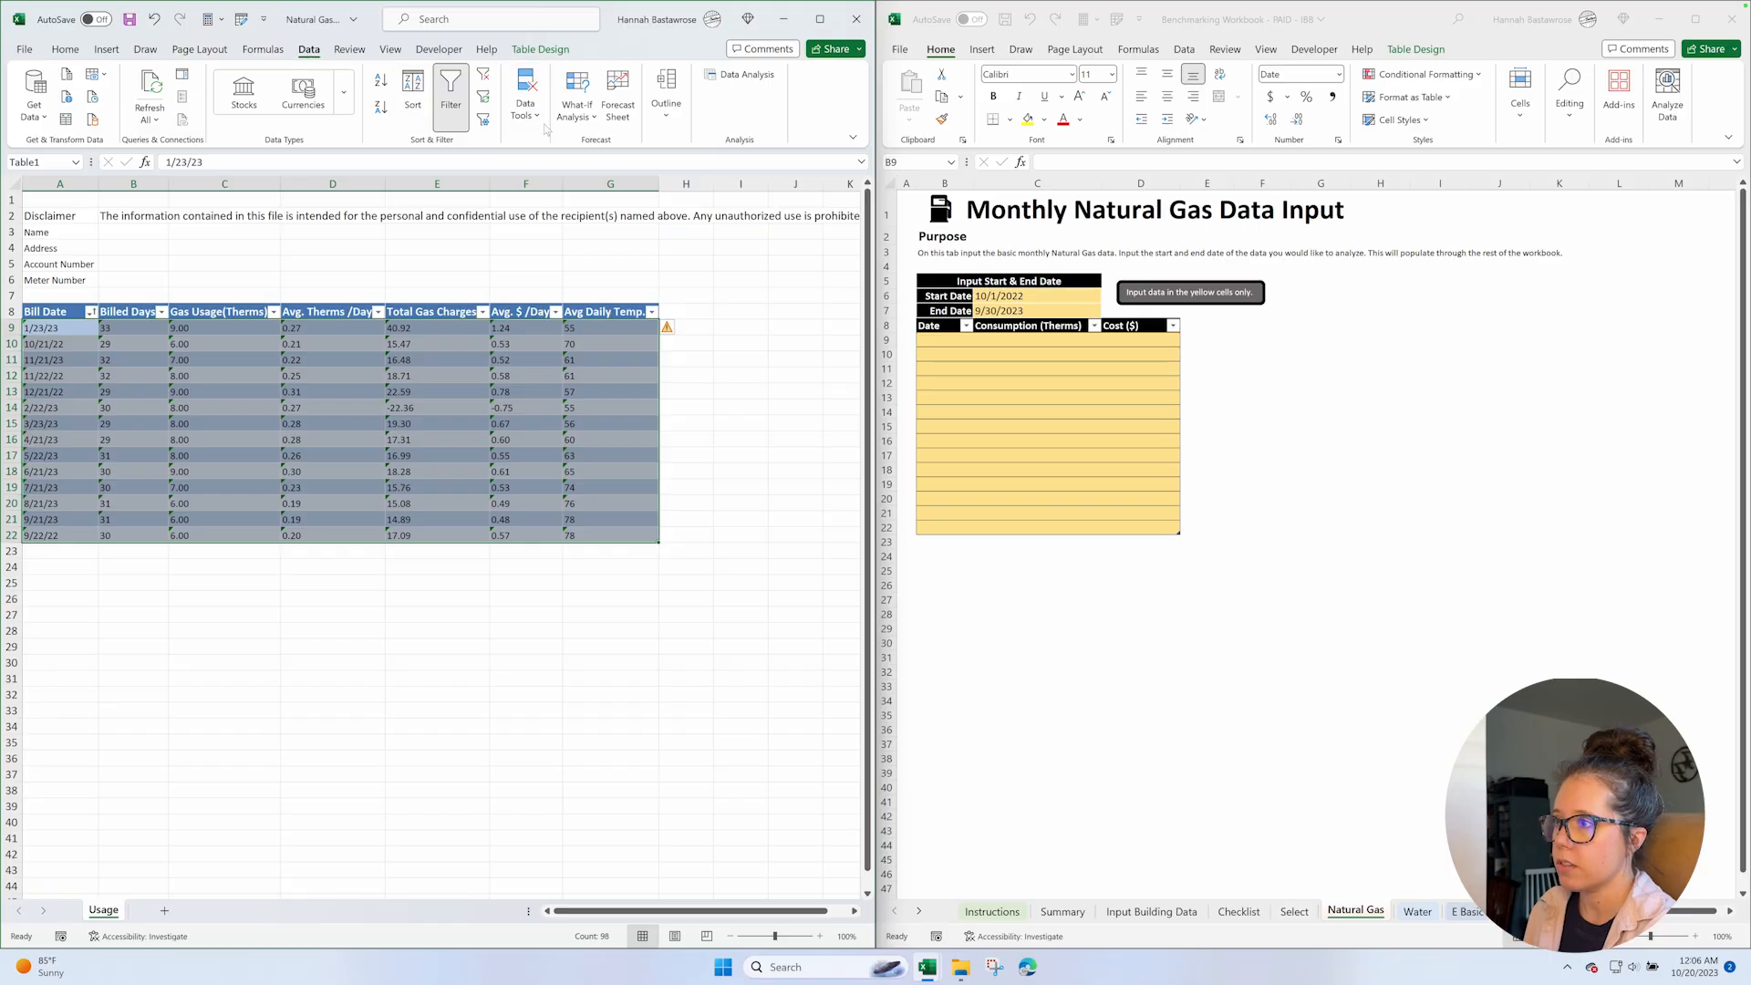
pyautogui.moveTo(872, 239); pyautogui.dragTo(1176, 276)
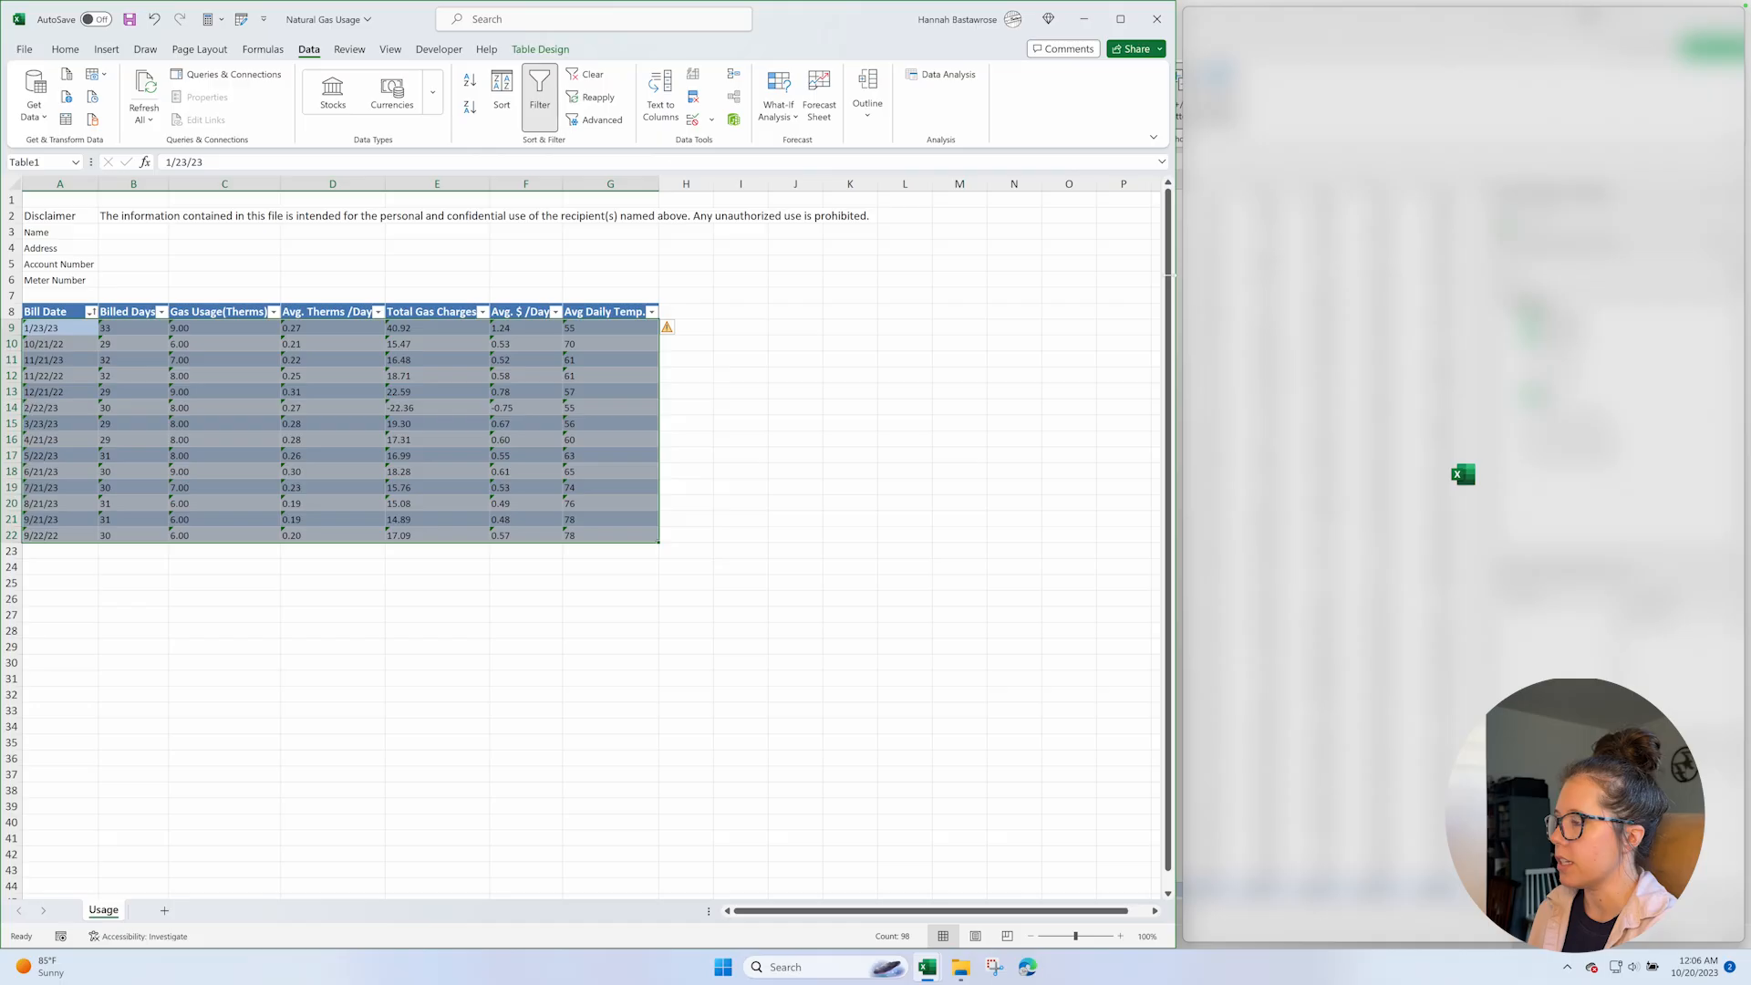
pyautogui.click(661, 109)
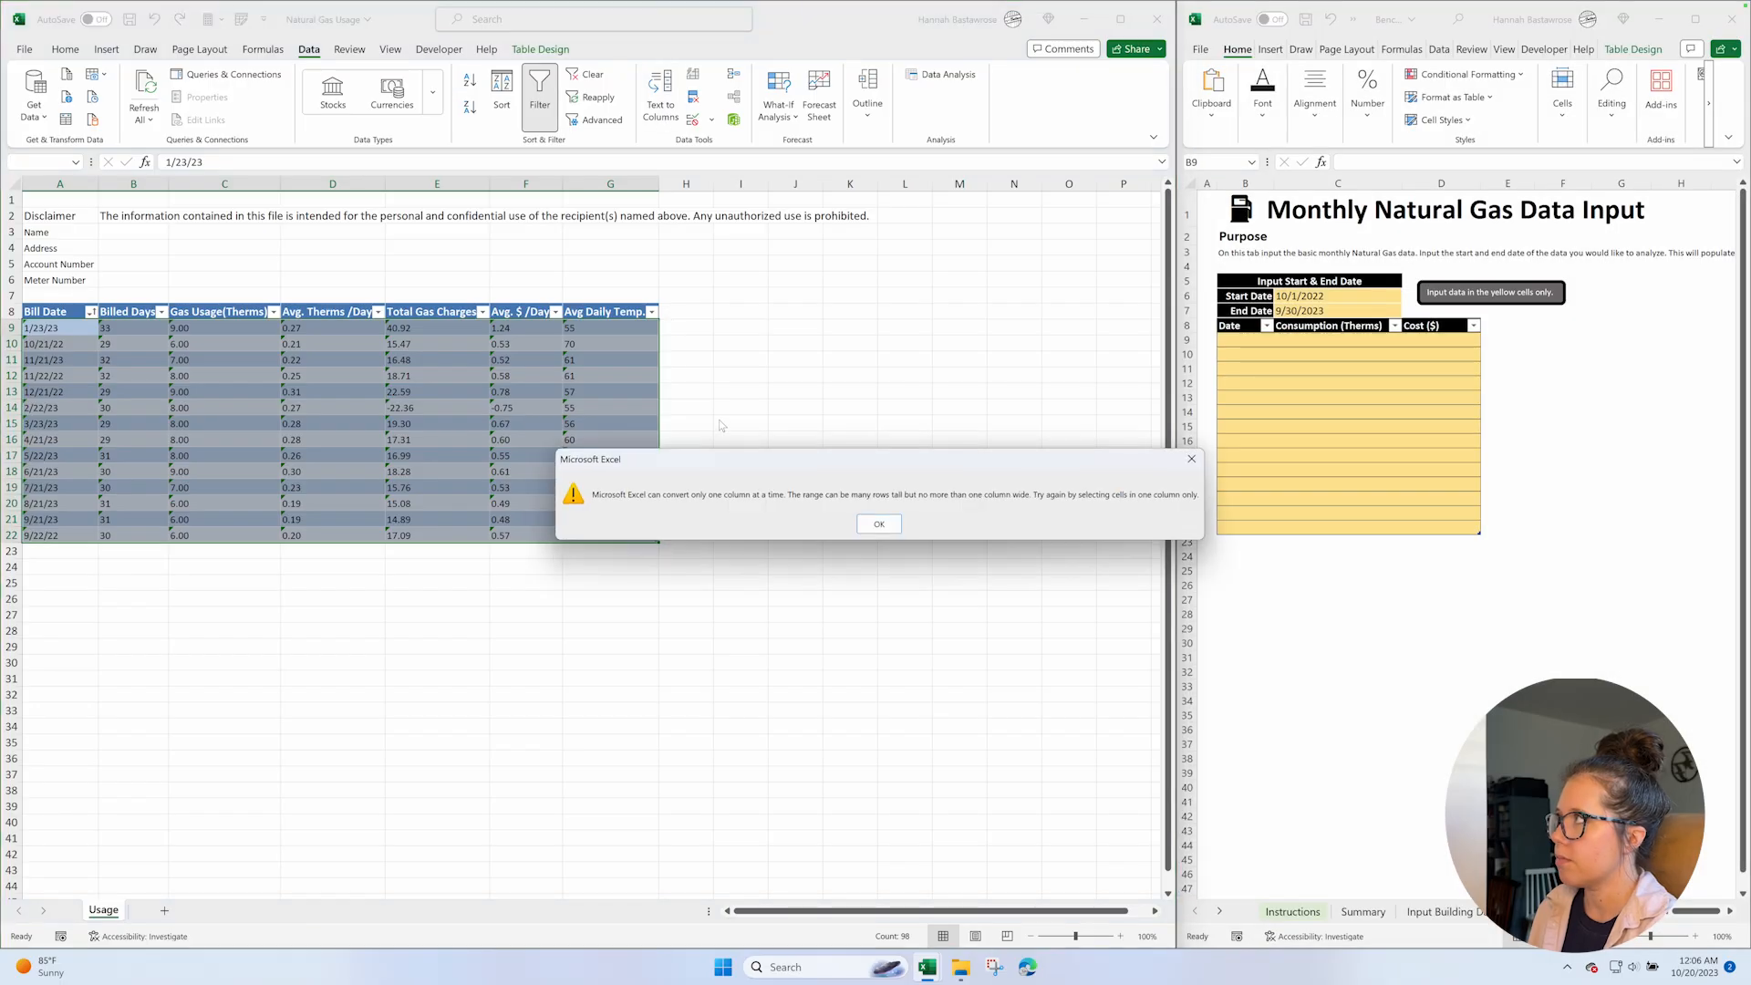
pyautogui.click(881, 525)
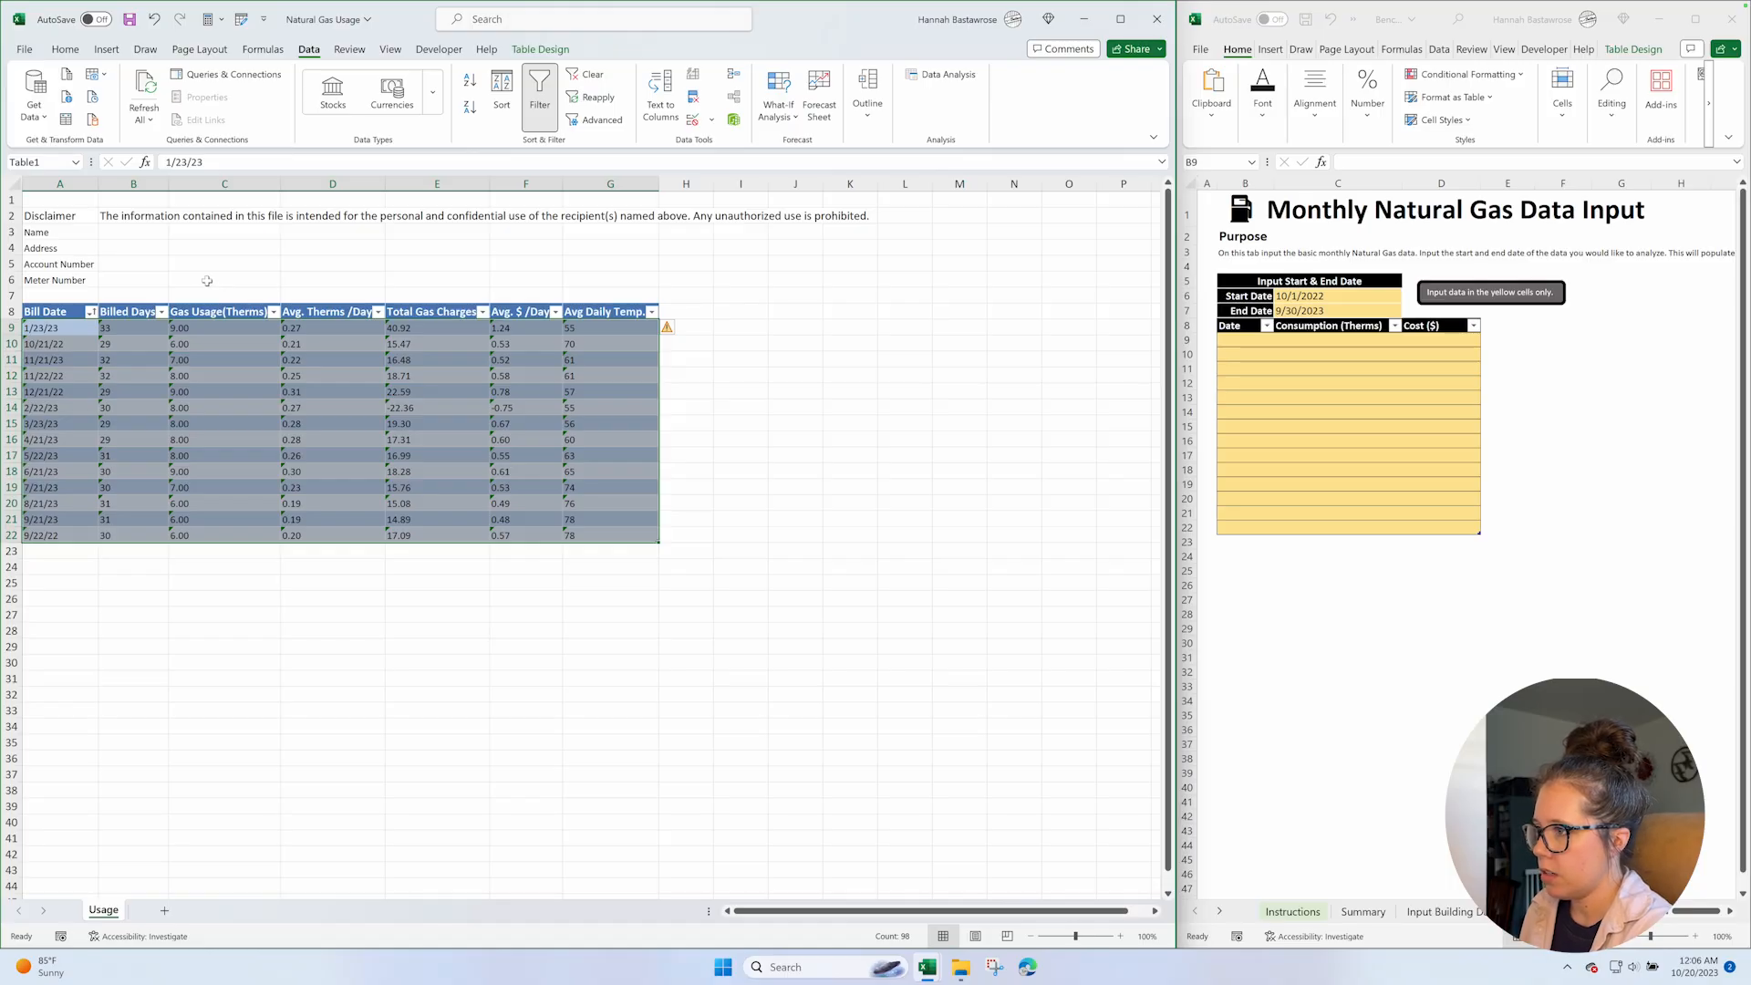
# Enter 1 in cell C6 as a helper value and select the gas table data in A9:G22.
pyautogui.click(262, 282)
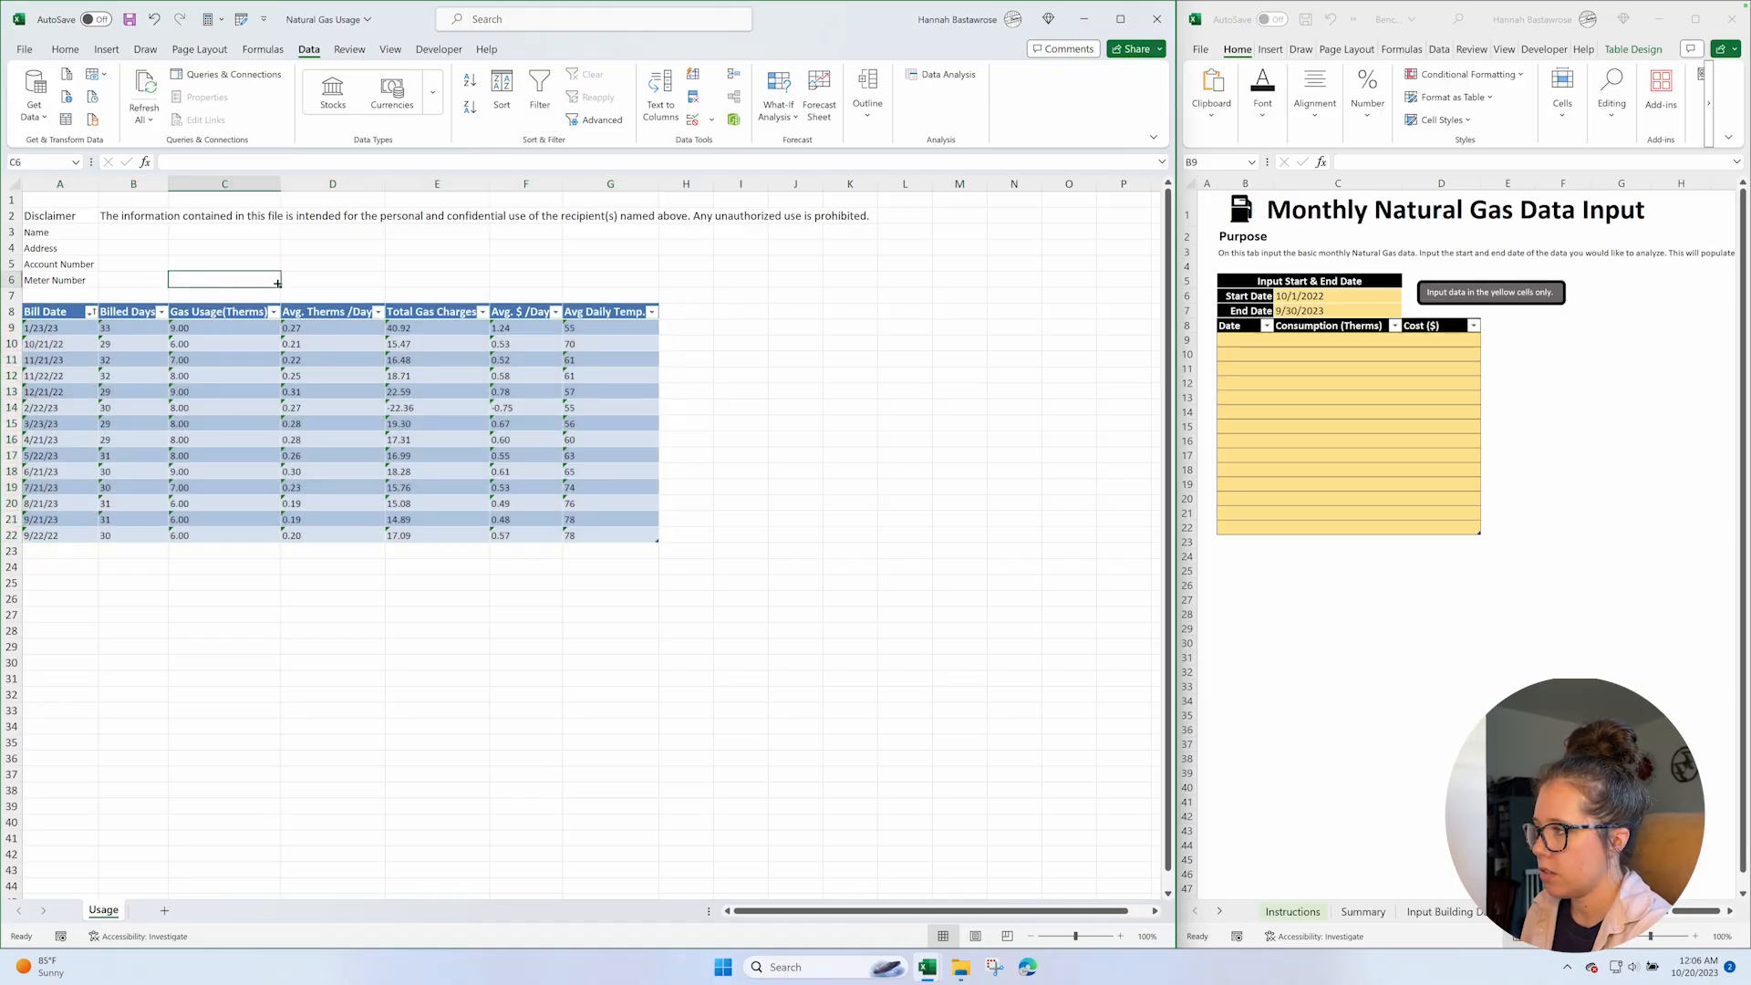
pyautogui.press('Down')
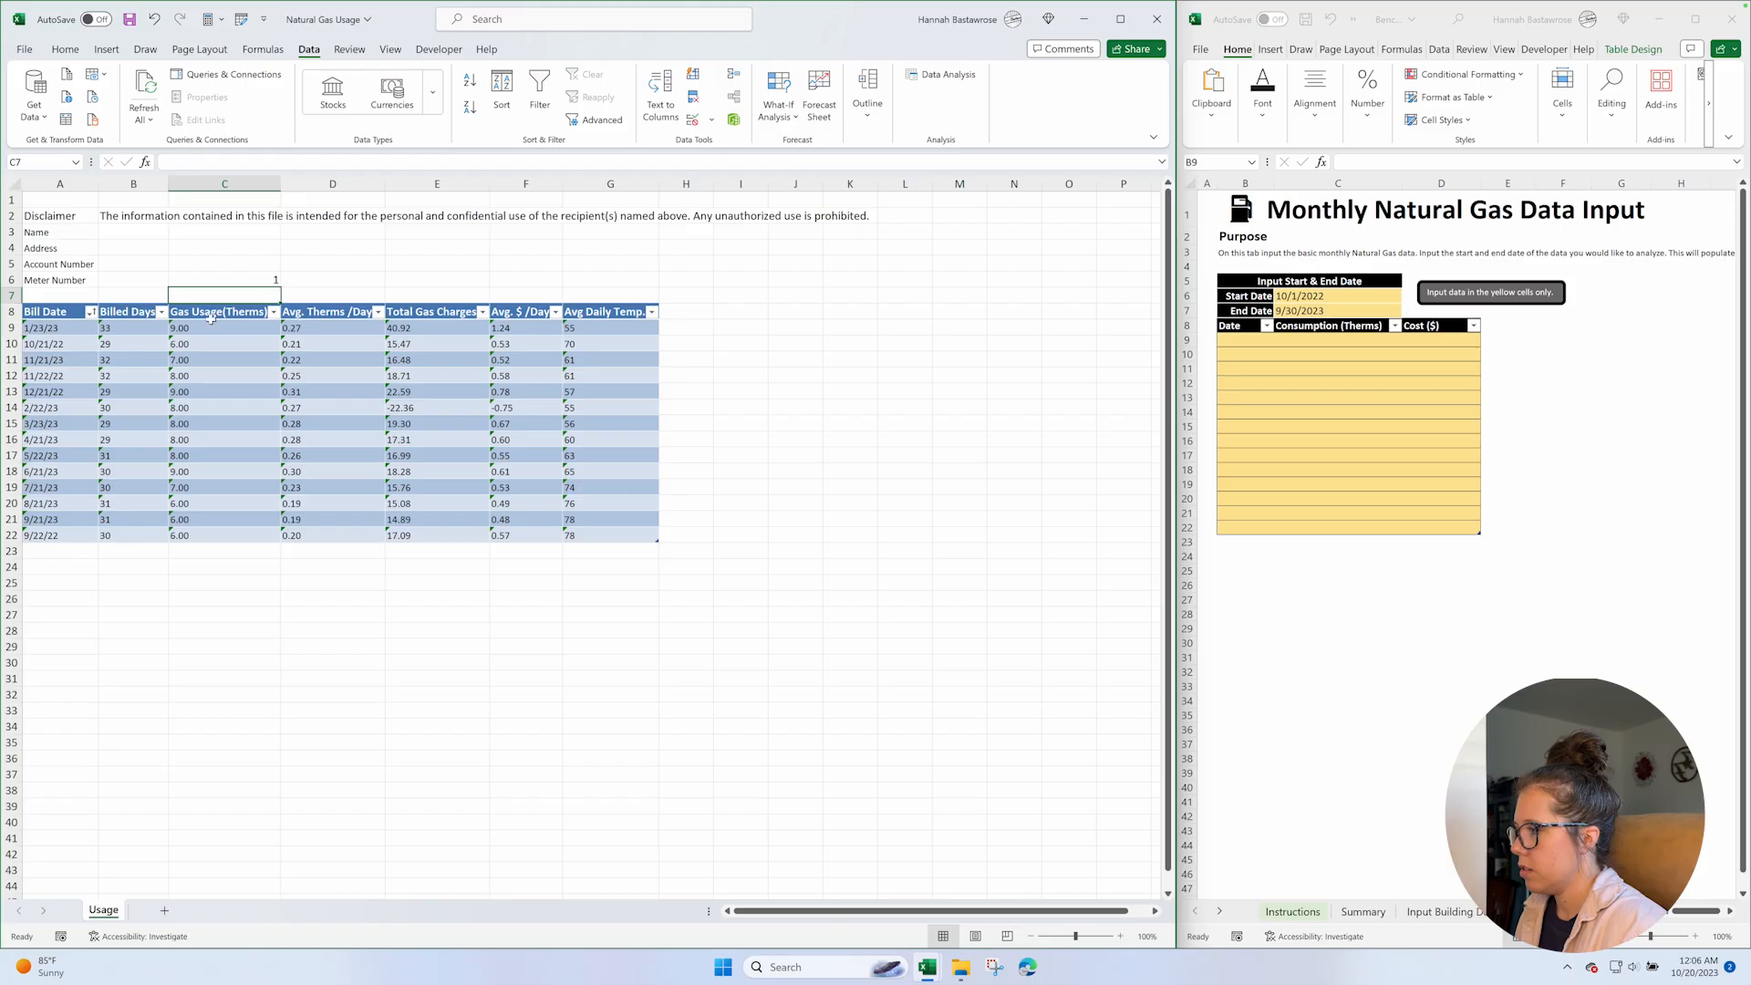
pyautogui.click(59, 328)
pyautogui.keyDown('shift'); pyautogui.click(634, 530); pyautogui.keyUp('shift')
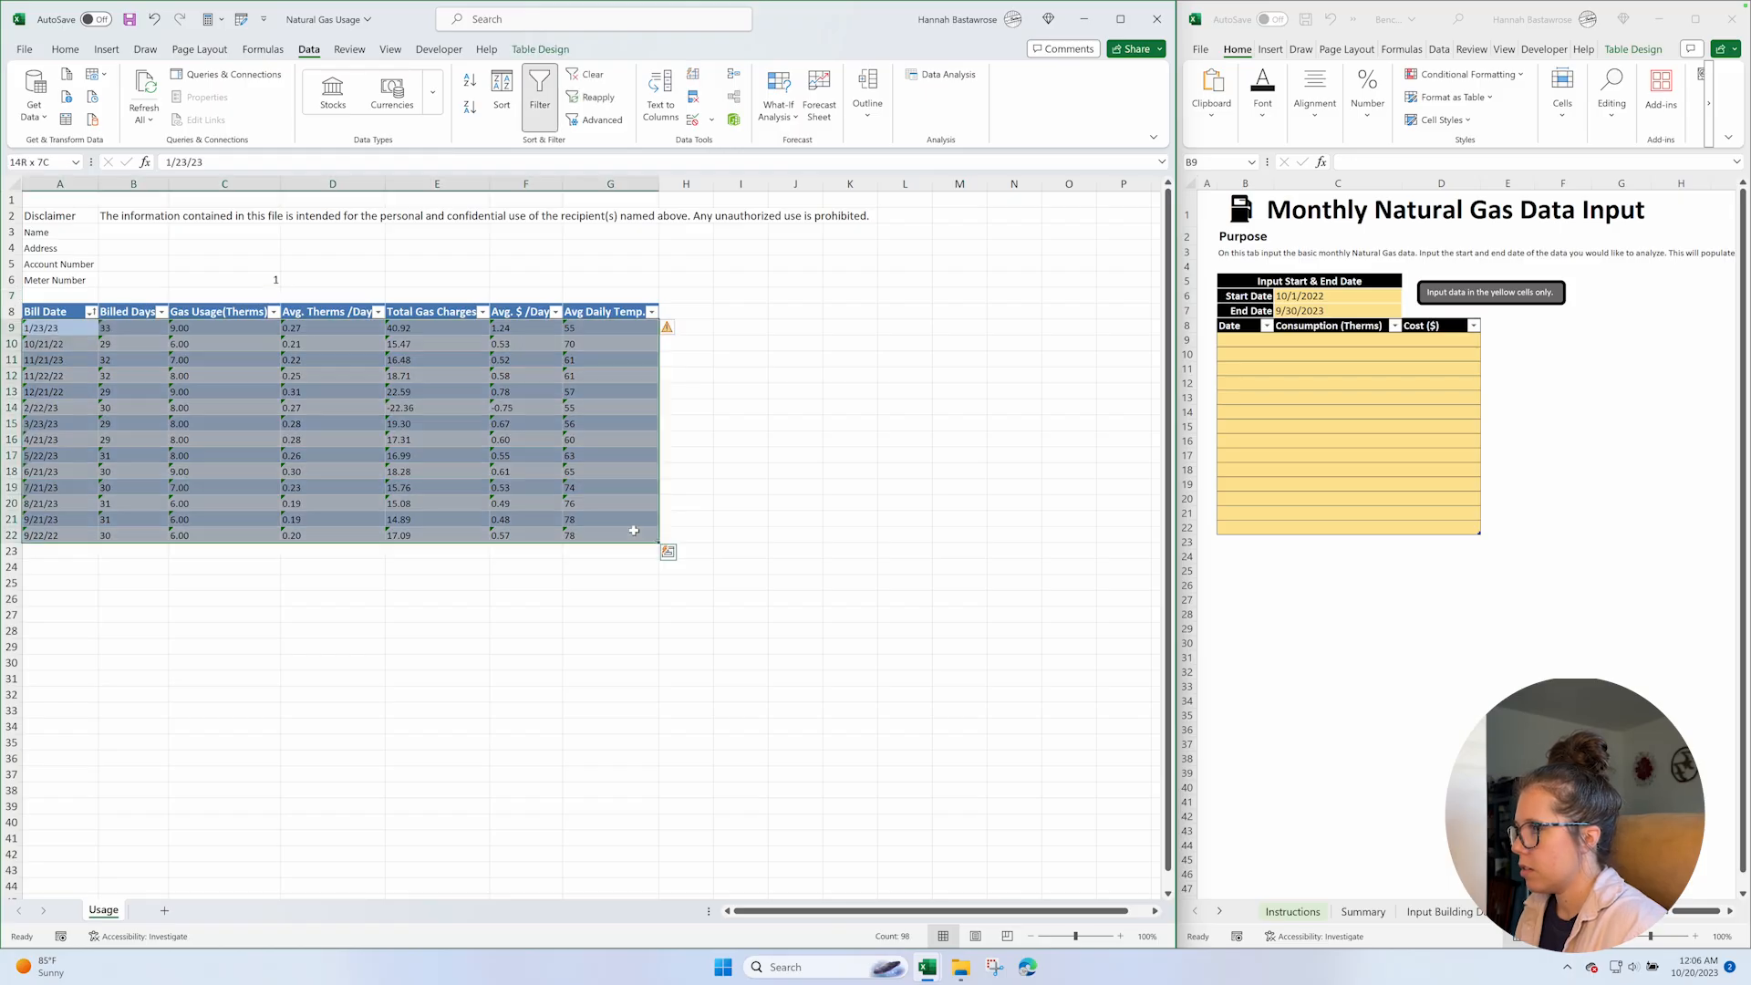
pyautogui.rightClick(67, 328)
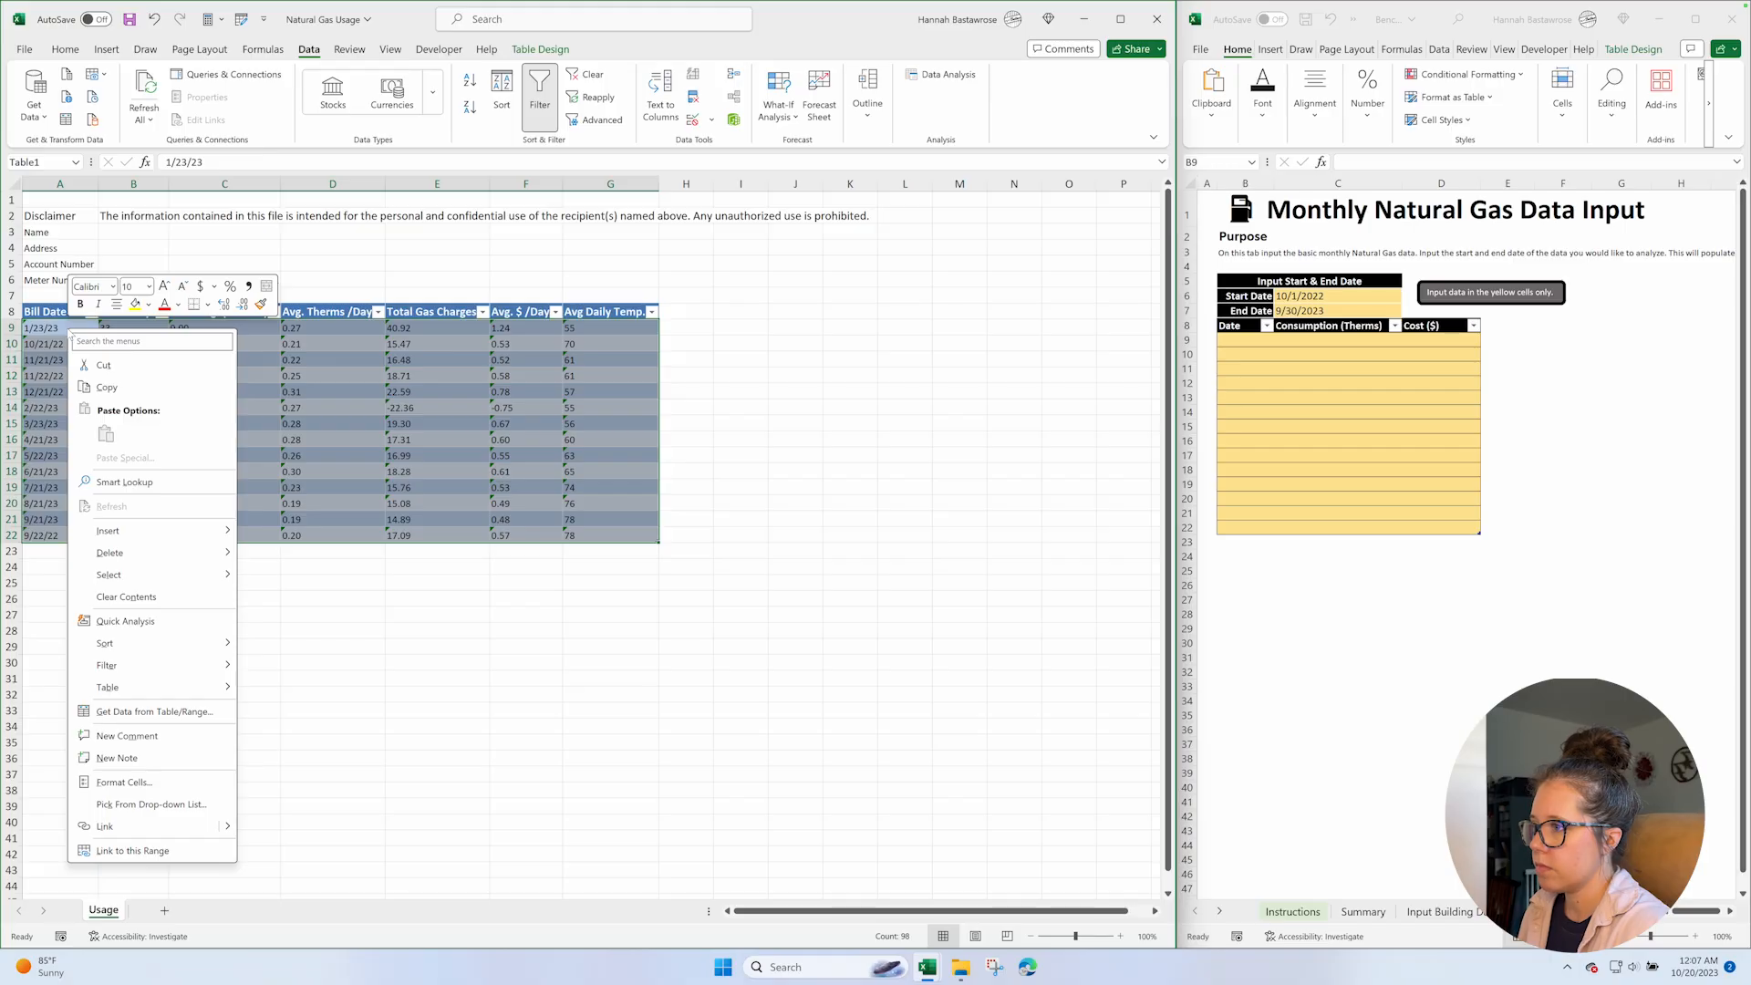
pyautogui.click(410, 264)
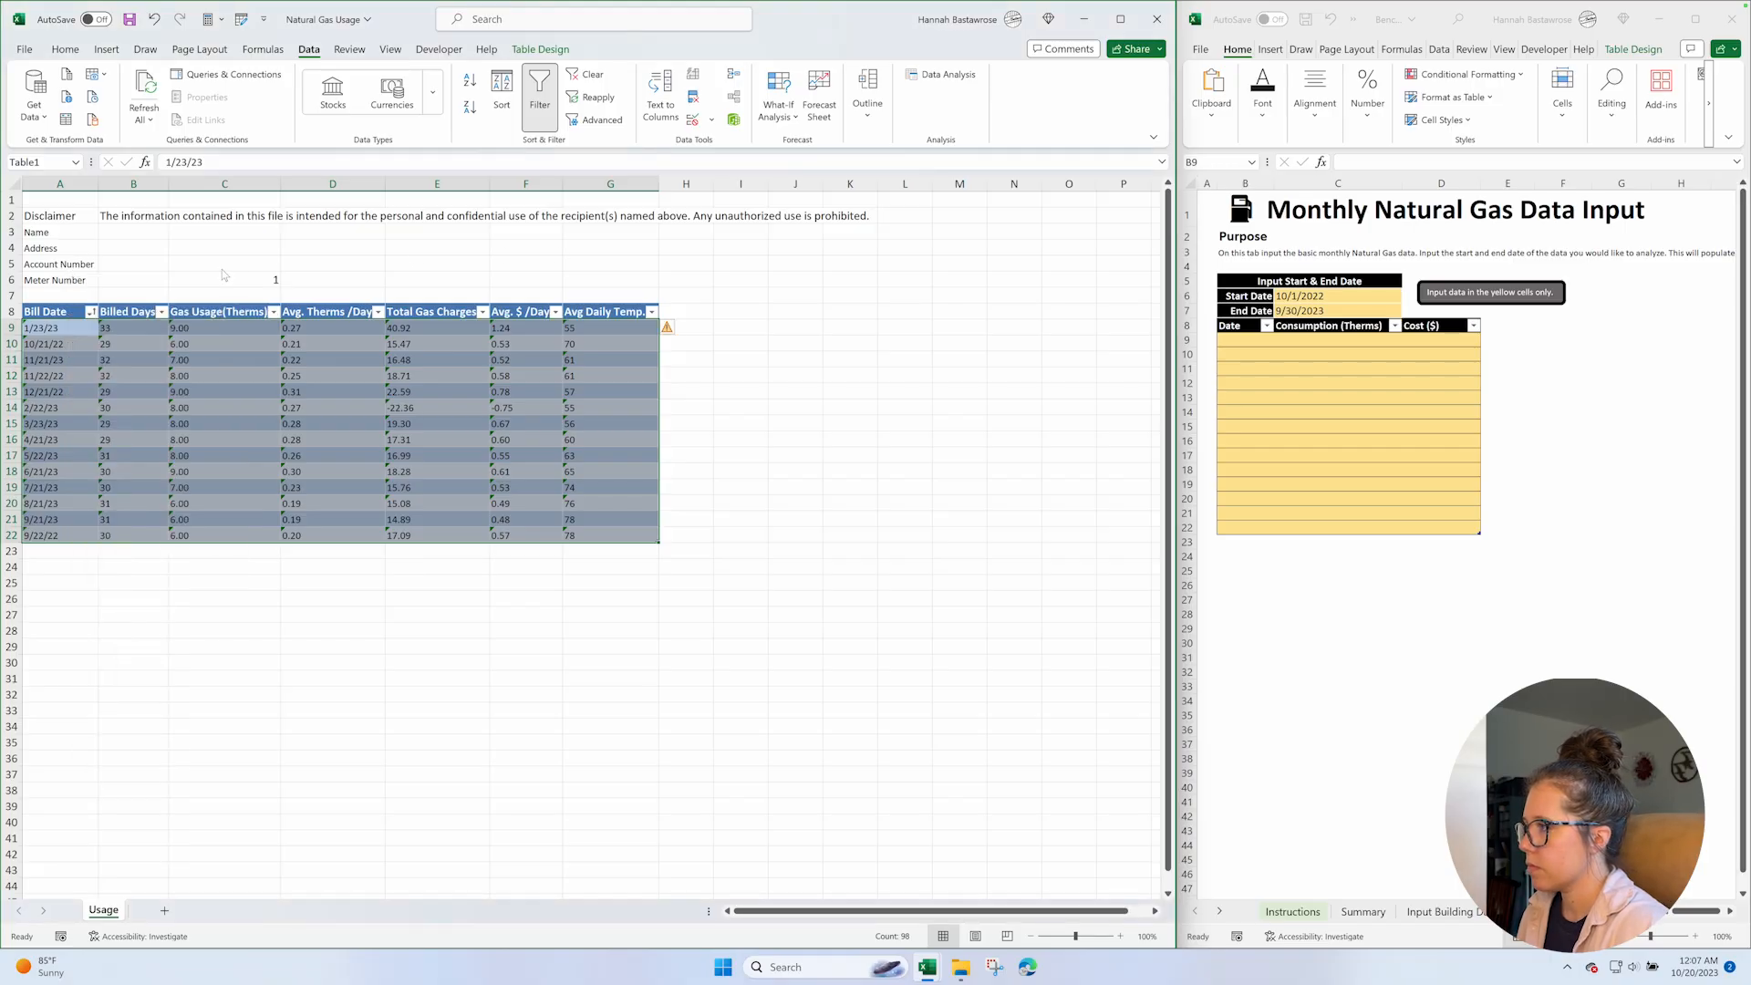
# Copy the helper value from C6 and try to apply it to A9:G22 with Paste Special.
pyautogui.click(225, 281)
pyautogui.hotkey('ctrl', 'c')
pyautogui.click(59, 328)
pyautogui.keyDown('shift'); pyautogui.click(638, 536); pyautogui.keyUp('shift')
pyautogui.rightClick(74, 328)
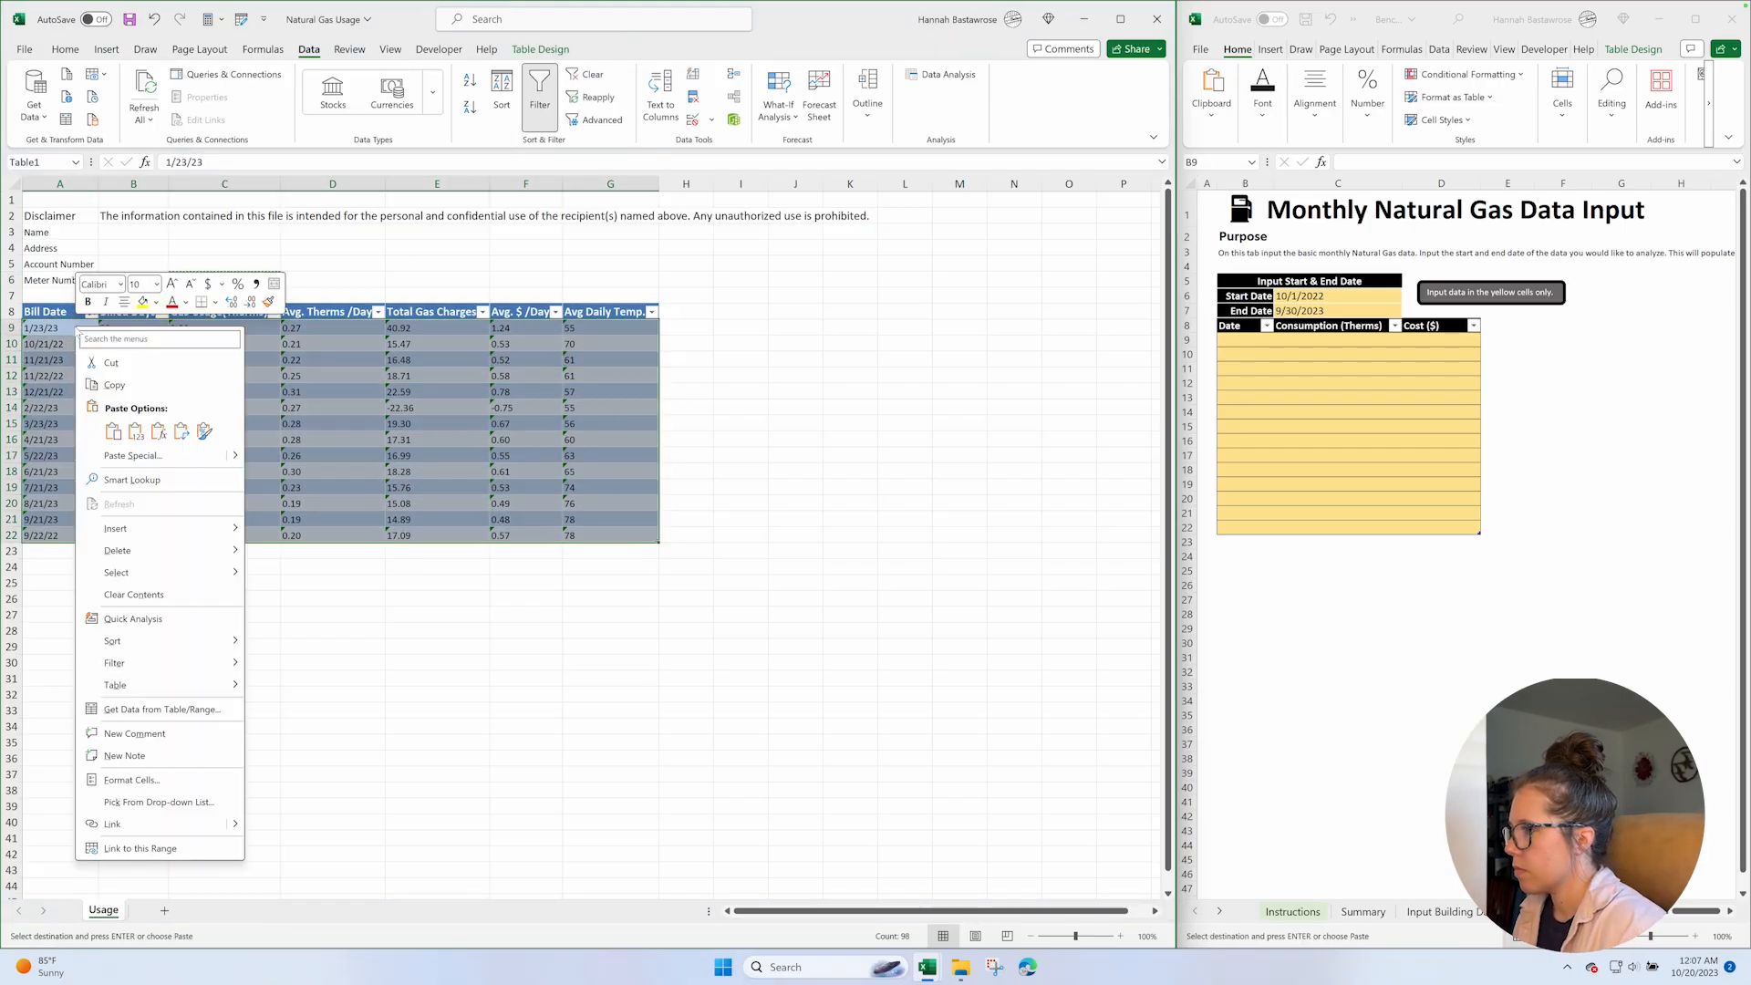
pyautogui.click(135, 454)
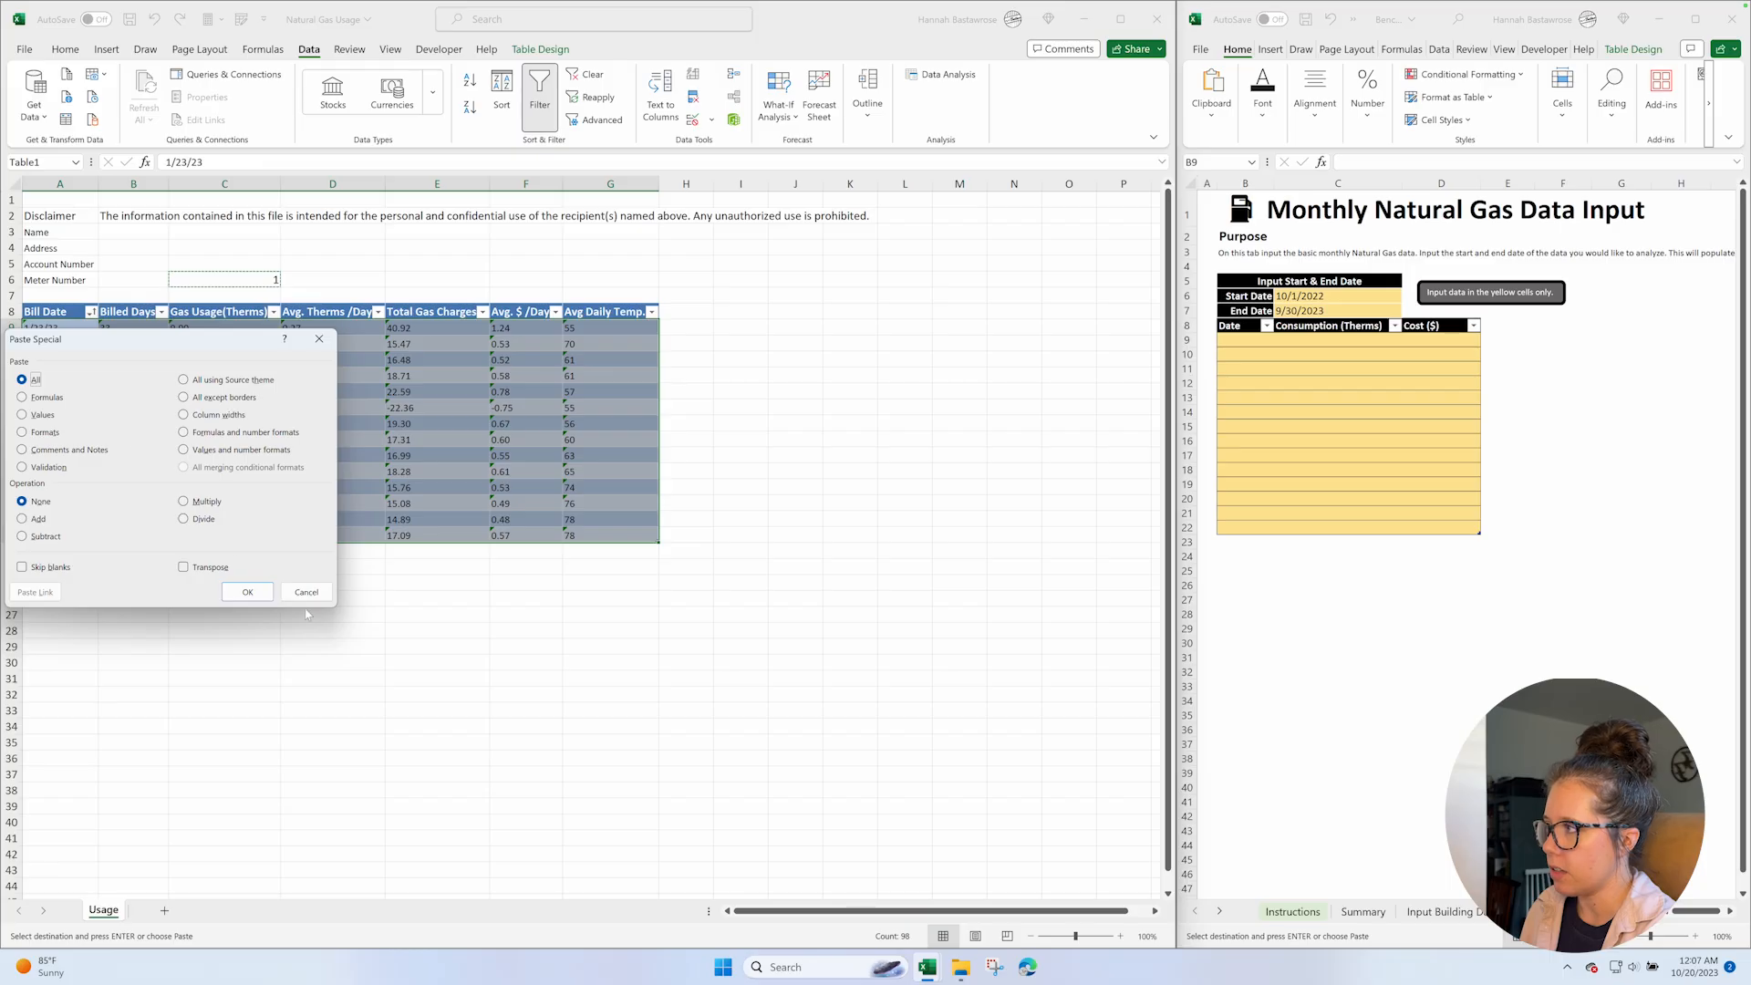
pyautogui.click(247, 591)
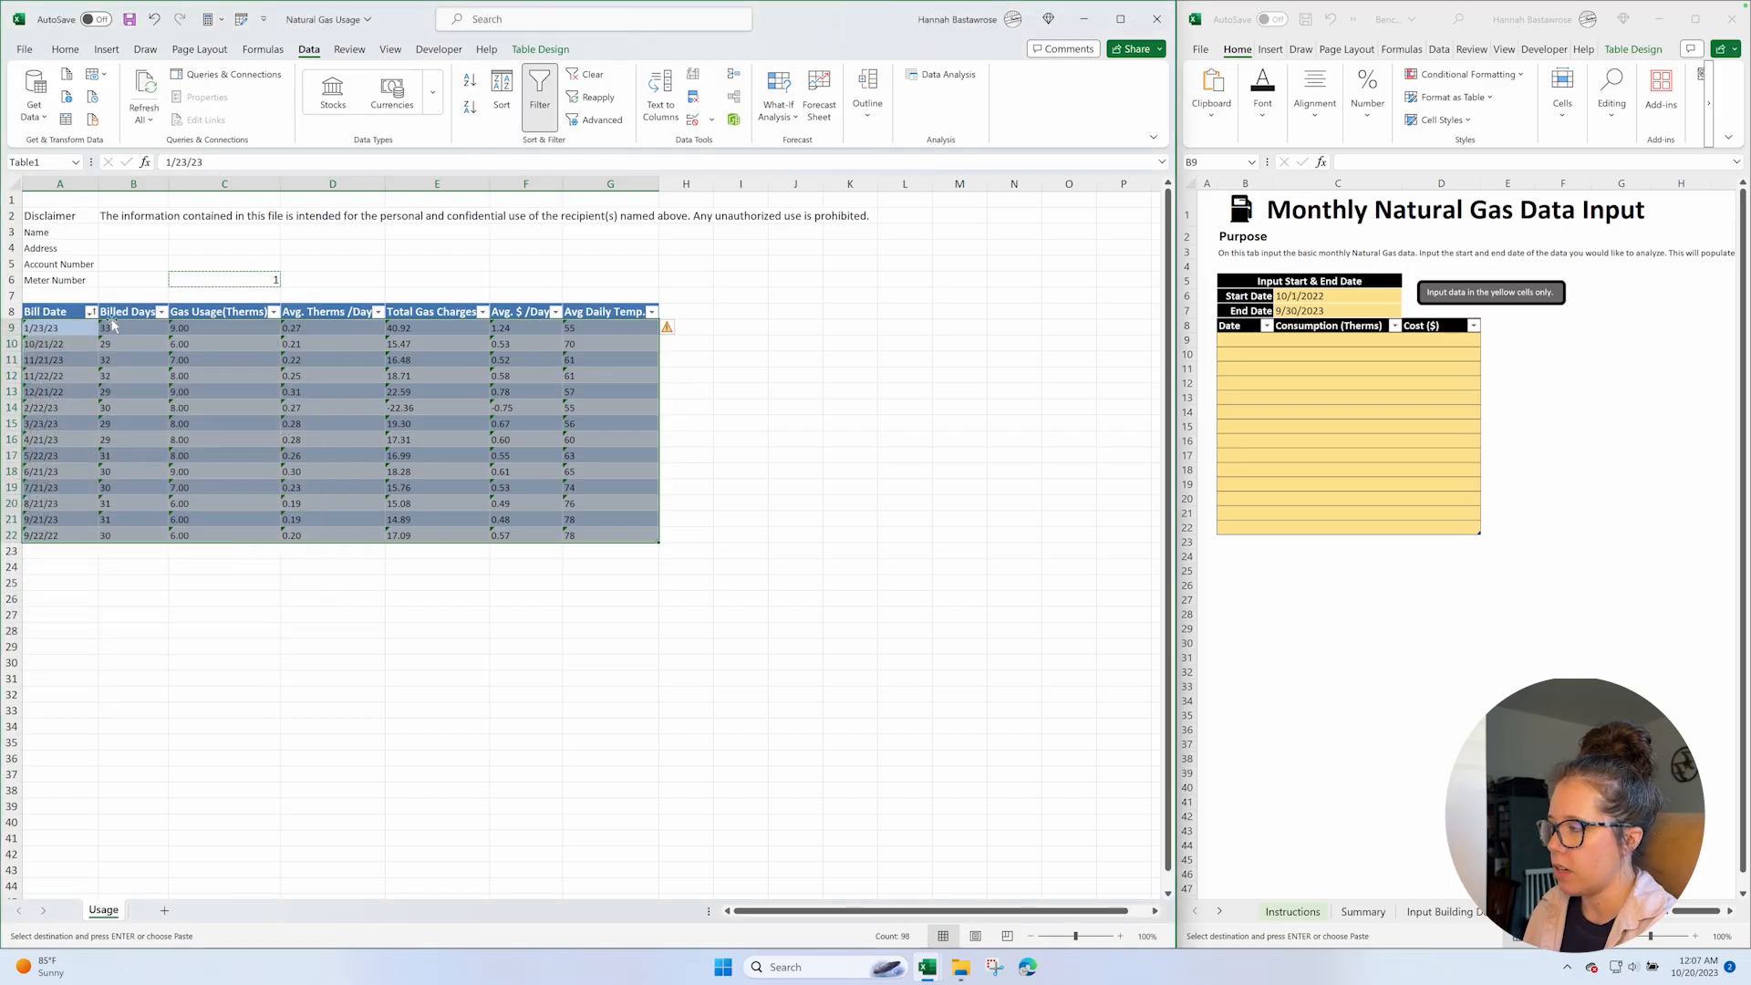
# Open the first bill date in A9 for editing.
pyautogui.click(199, 282)
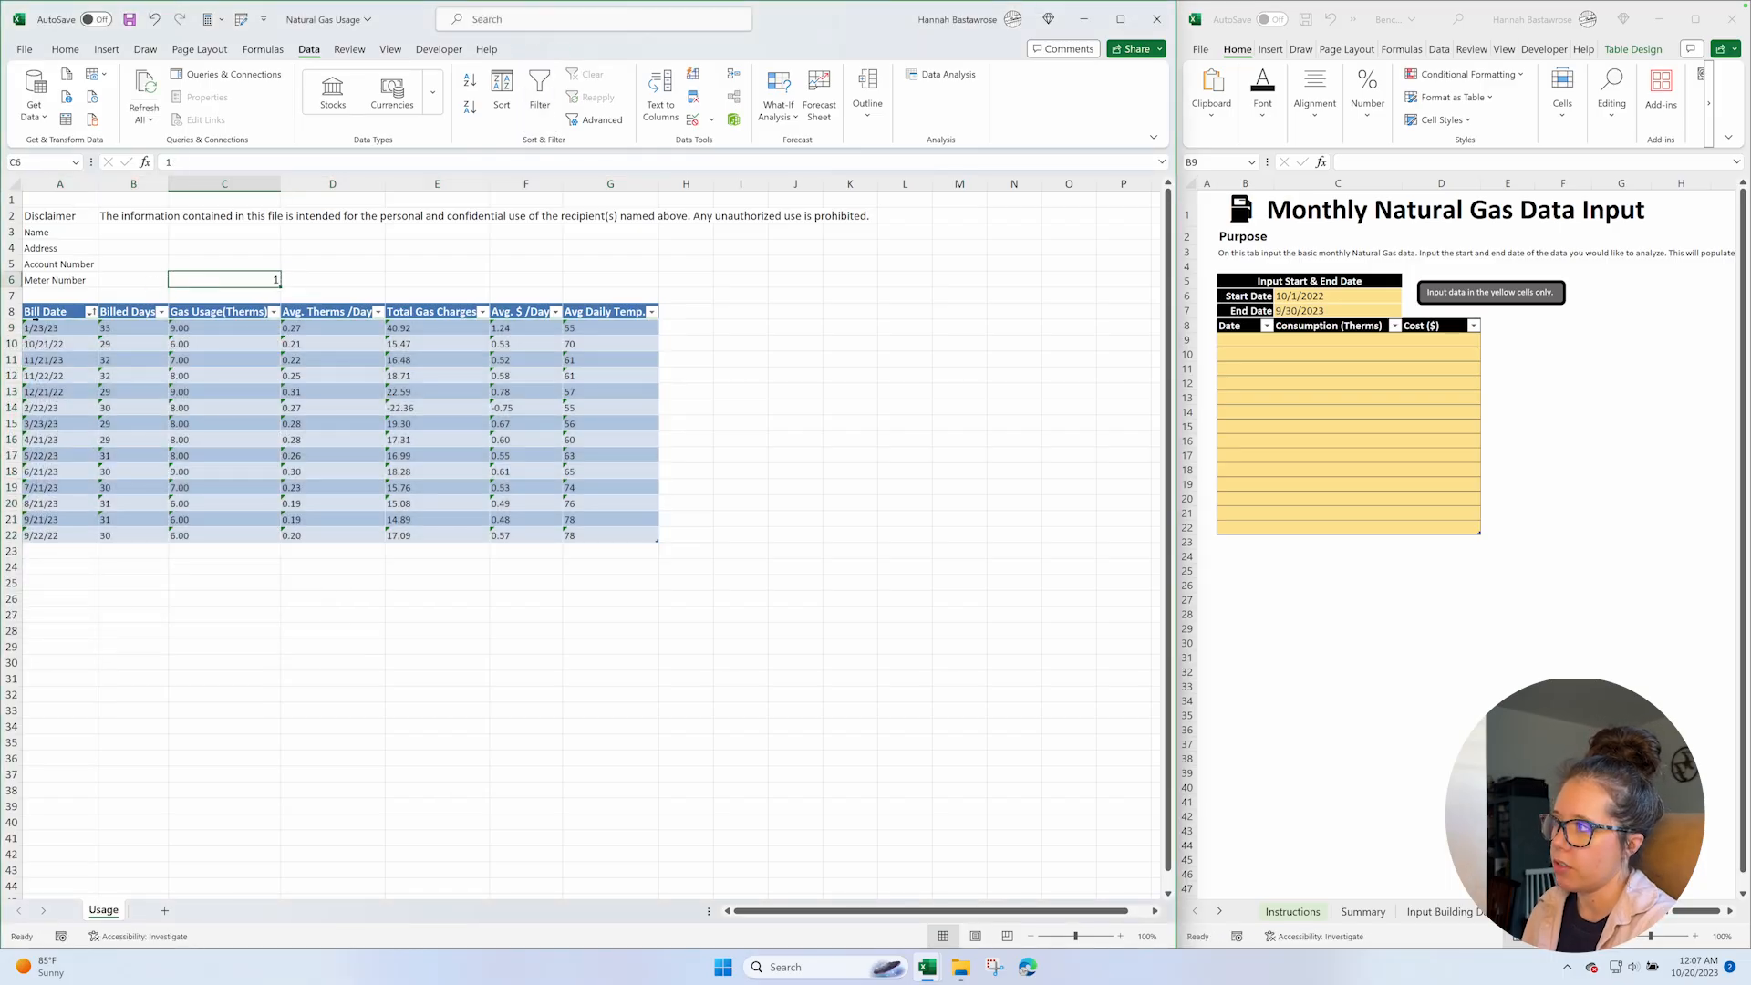
pyautogui.doubleClick(76, 328)
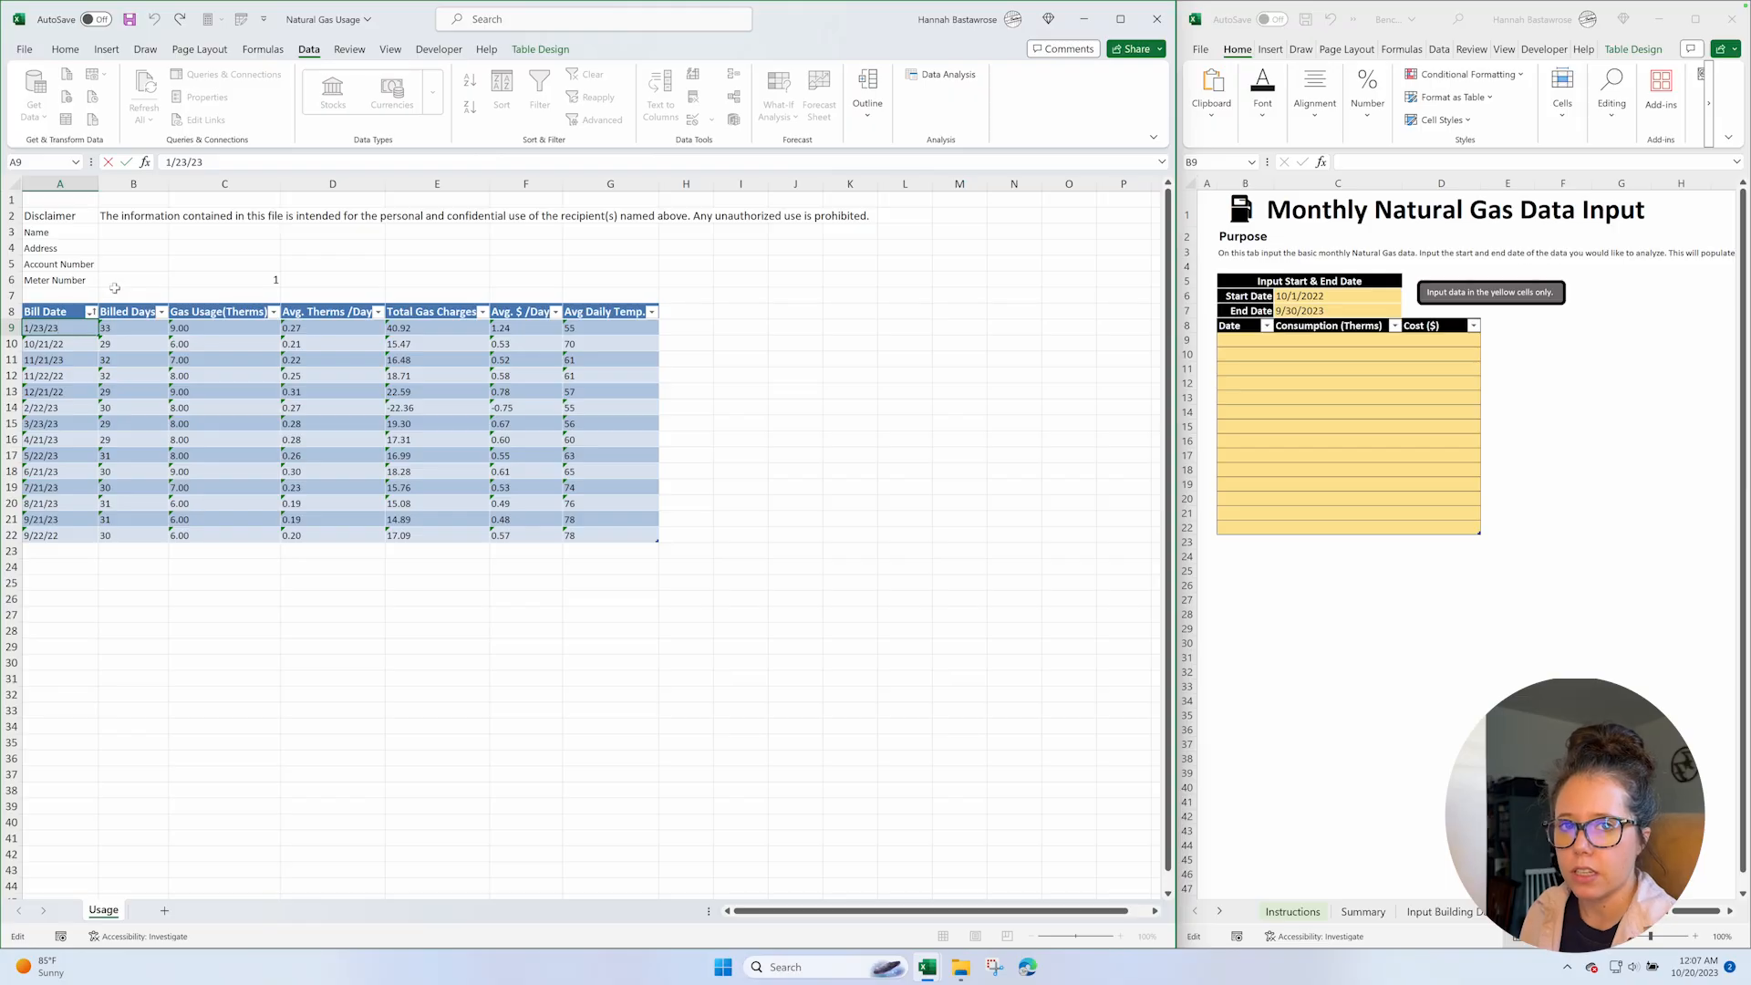
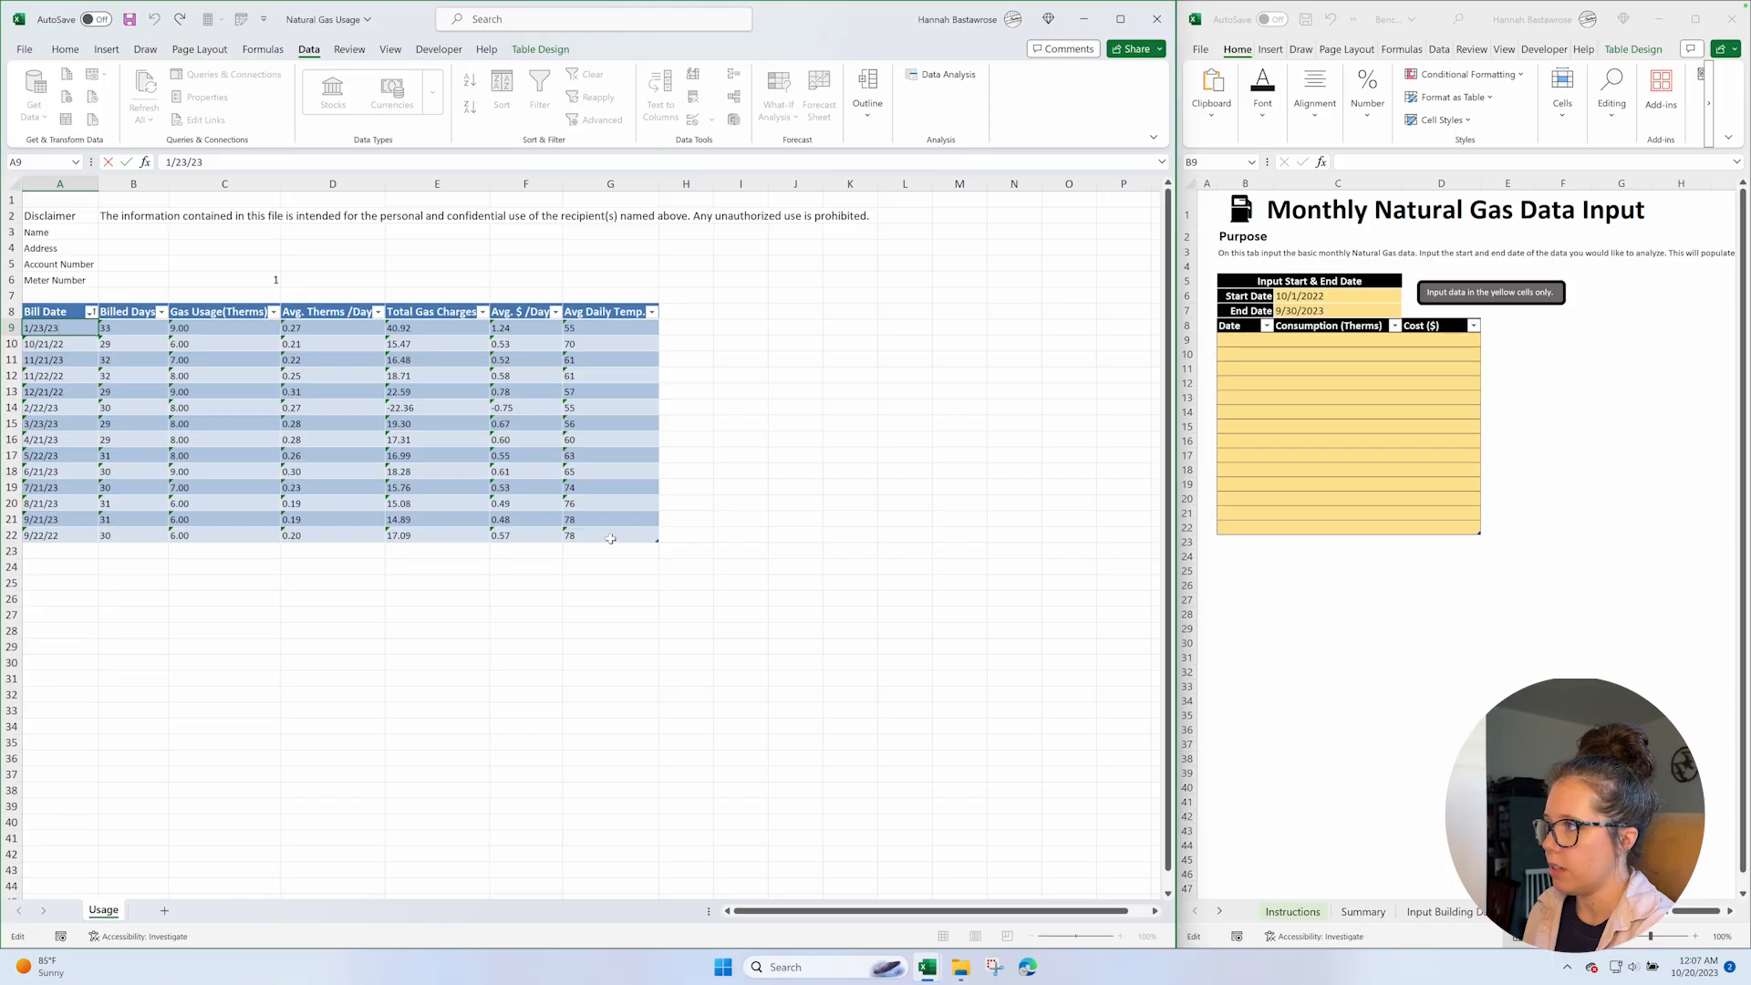
# Copy the helper value in C6 and multiply the gas table data in A9:G22 by it with Paste Special.
pyautogui.press('Escape')
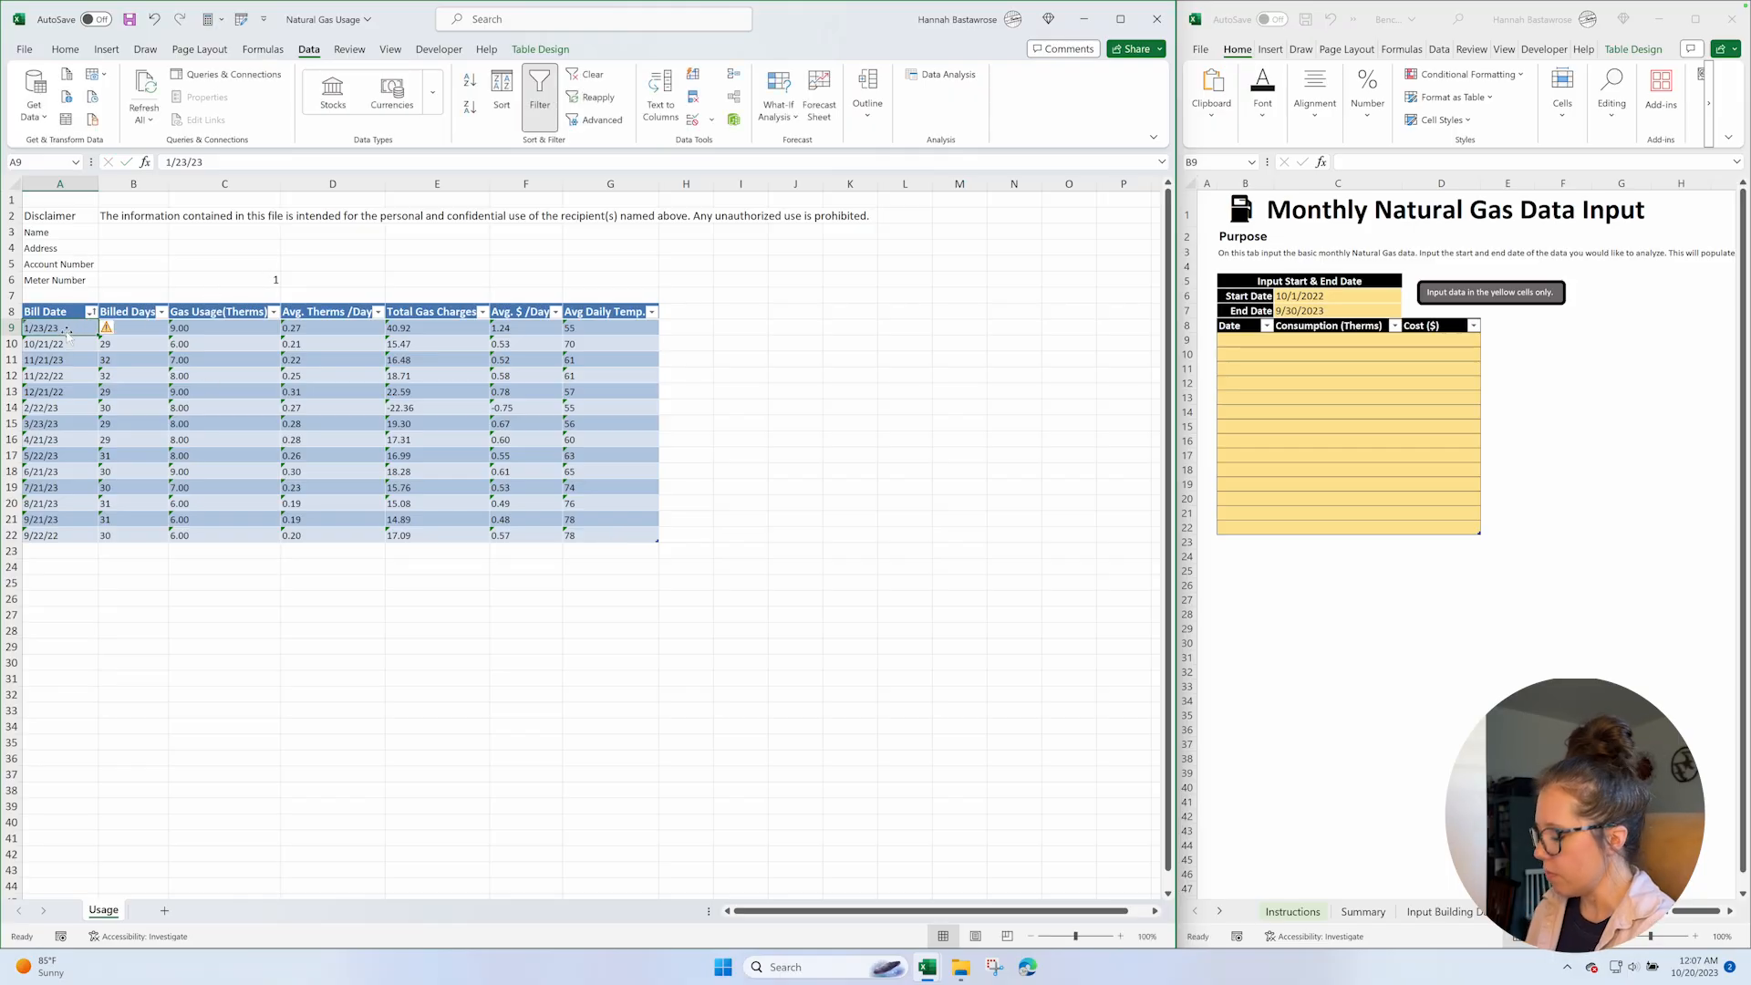
pyautogui.click(253, 278)
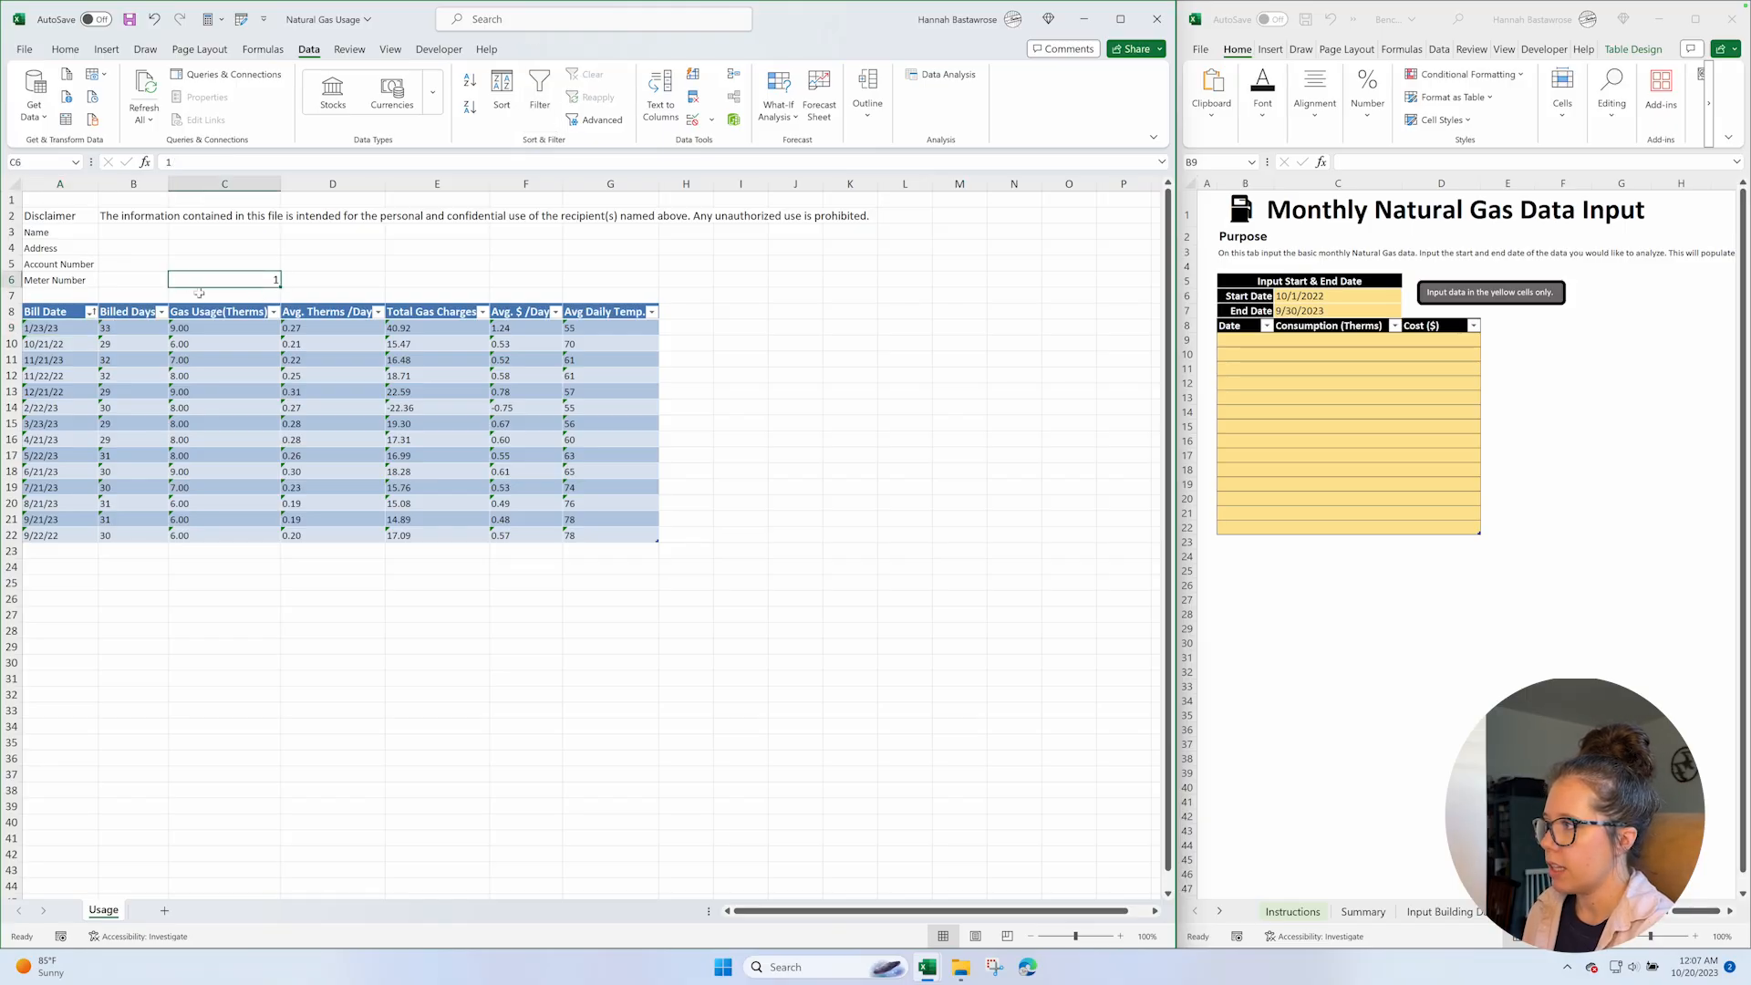
pyautogui.hotkey('ctrl', 'c')
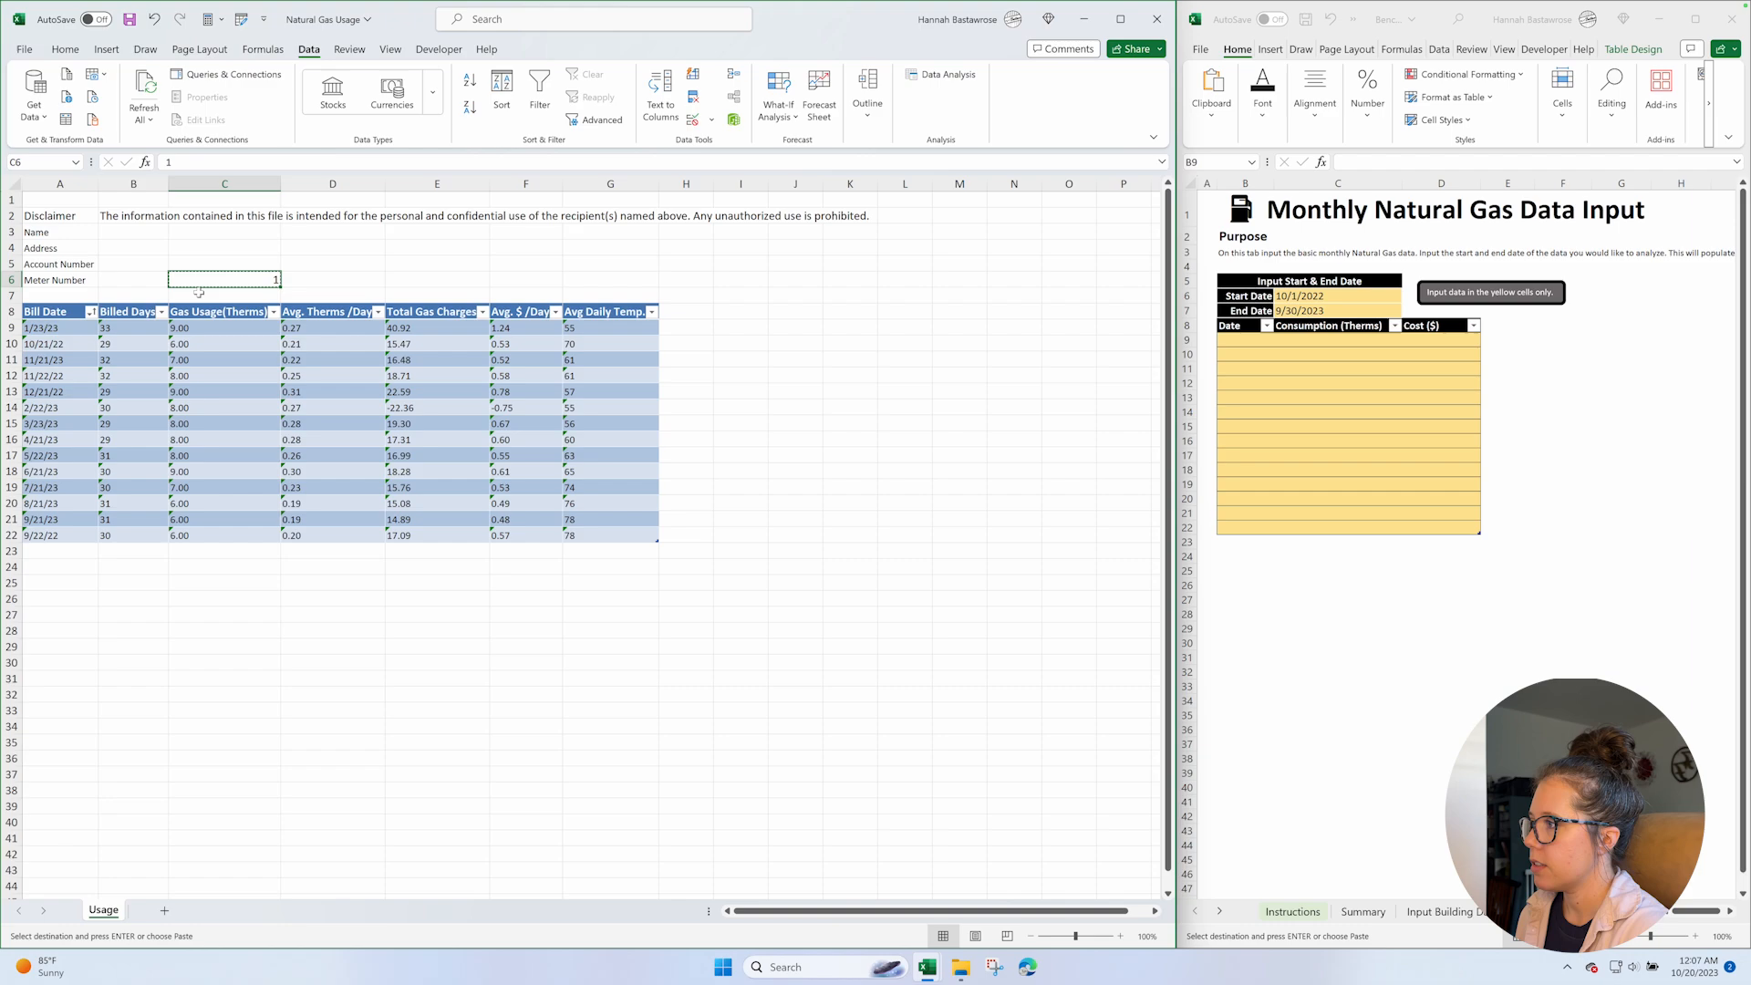
pyautogui.click(77, 329)
pyautogui.keyDown('shift'); pyautogui.click(613, 541); pyautogui.keyUp('shift')
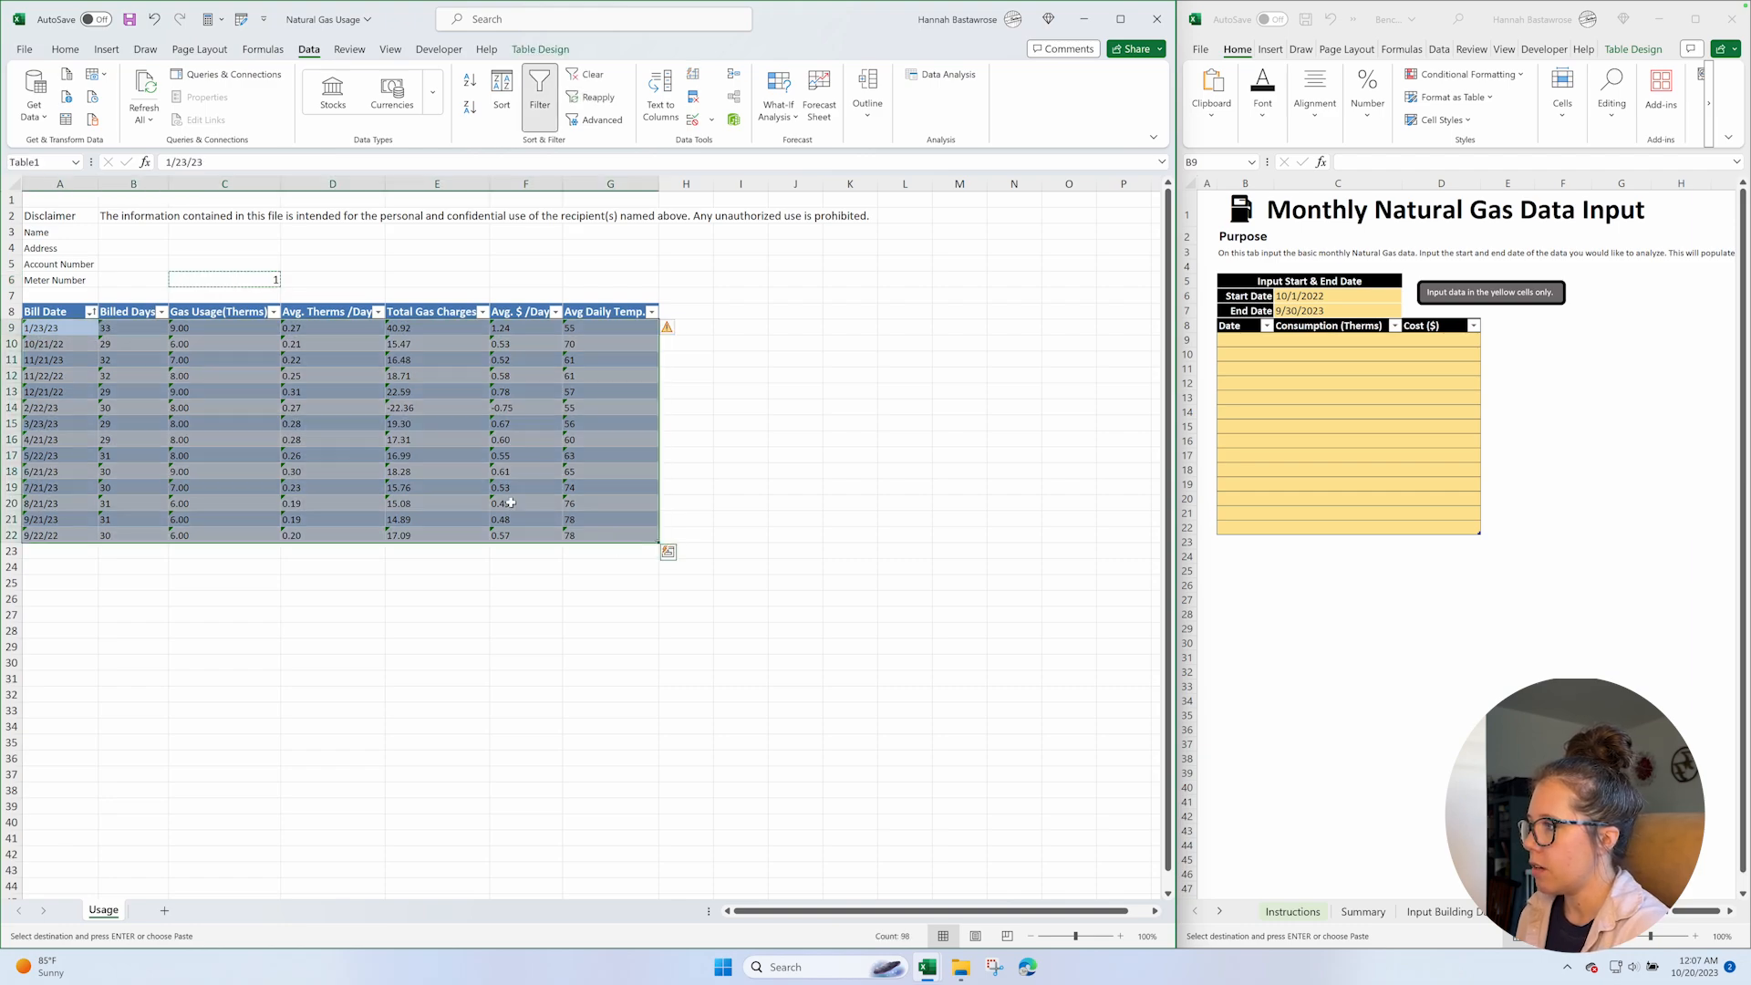
pyautogui.rightClick(56, 341)
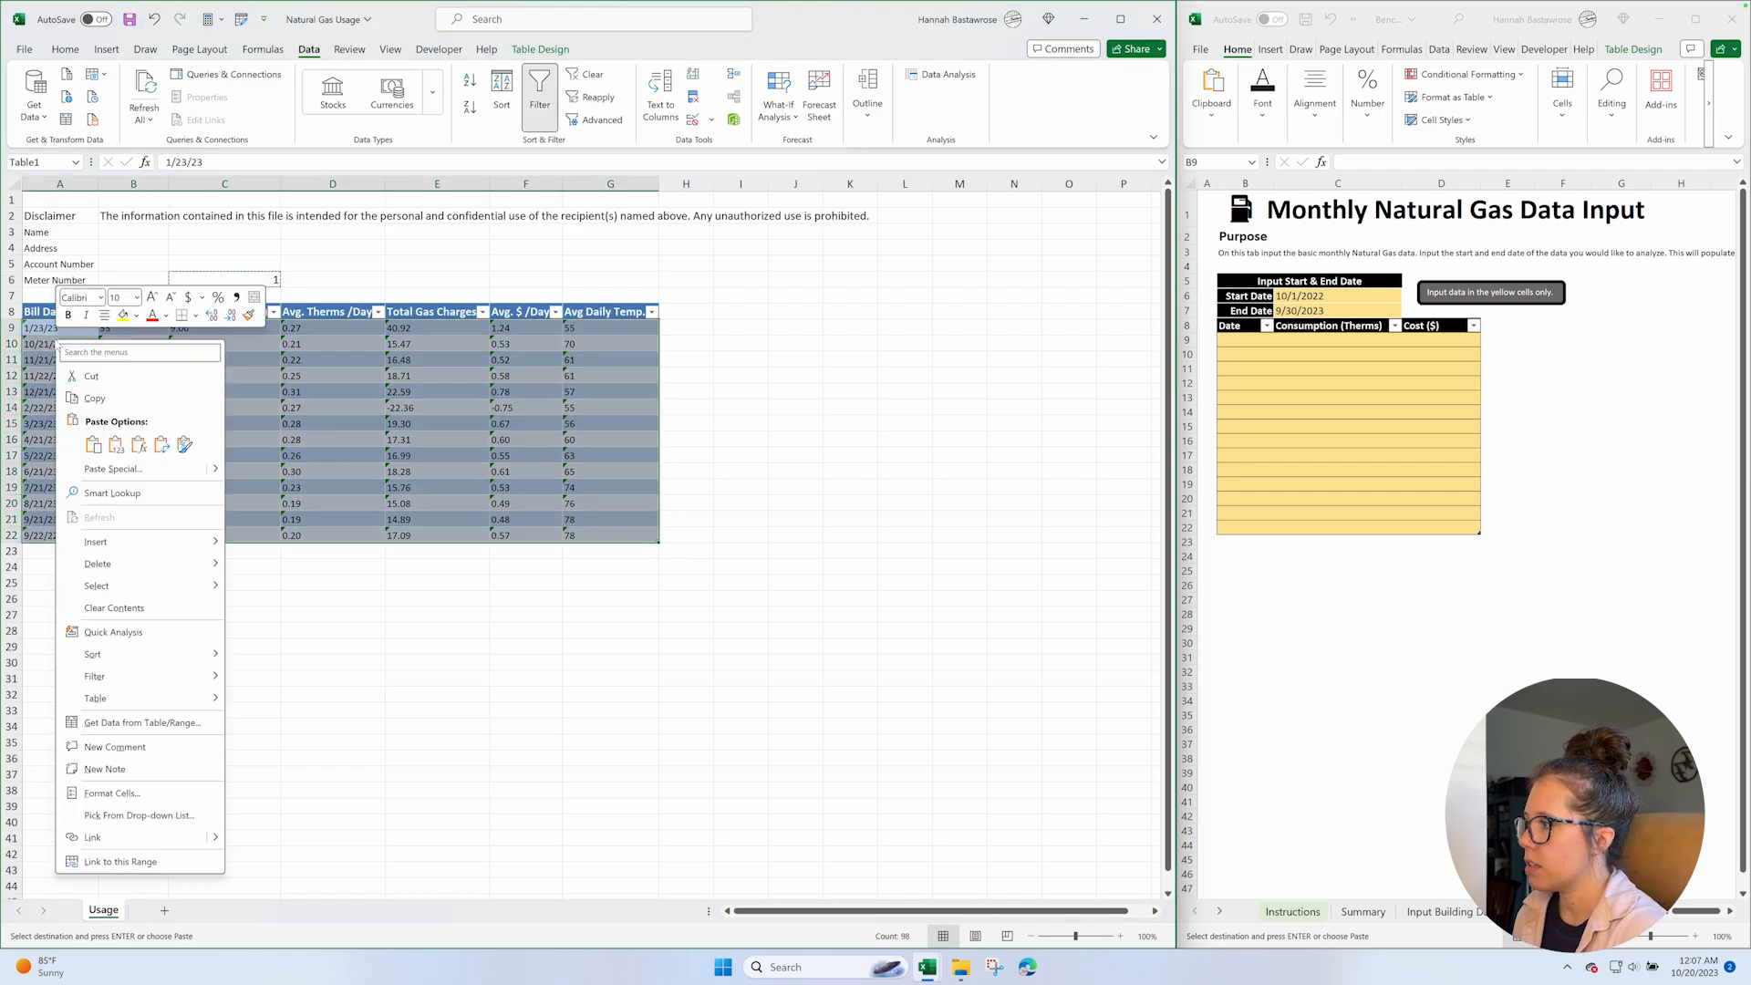
pyautogui.click(122, 467)
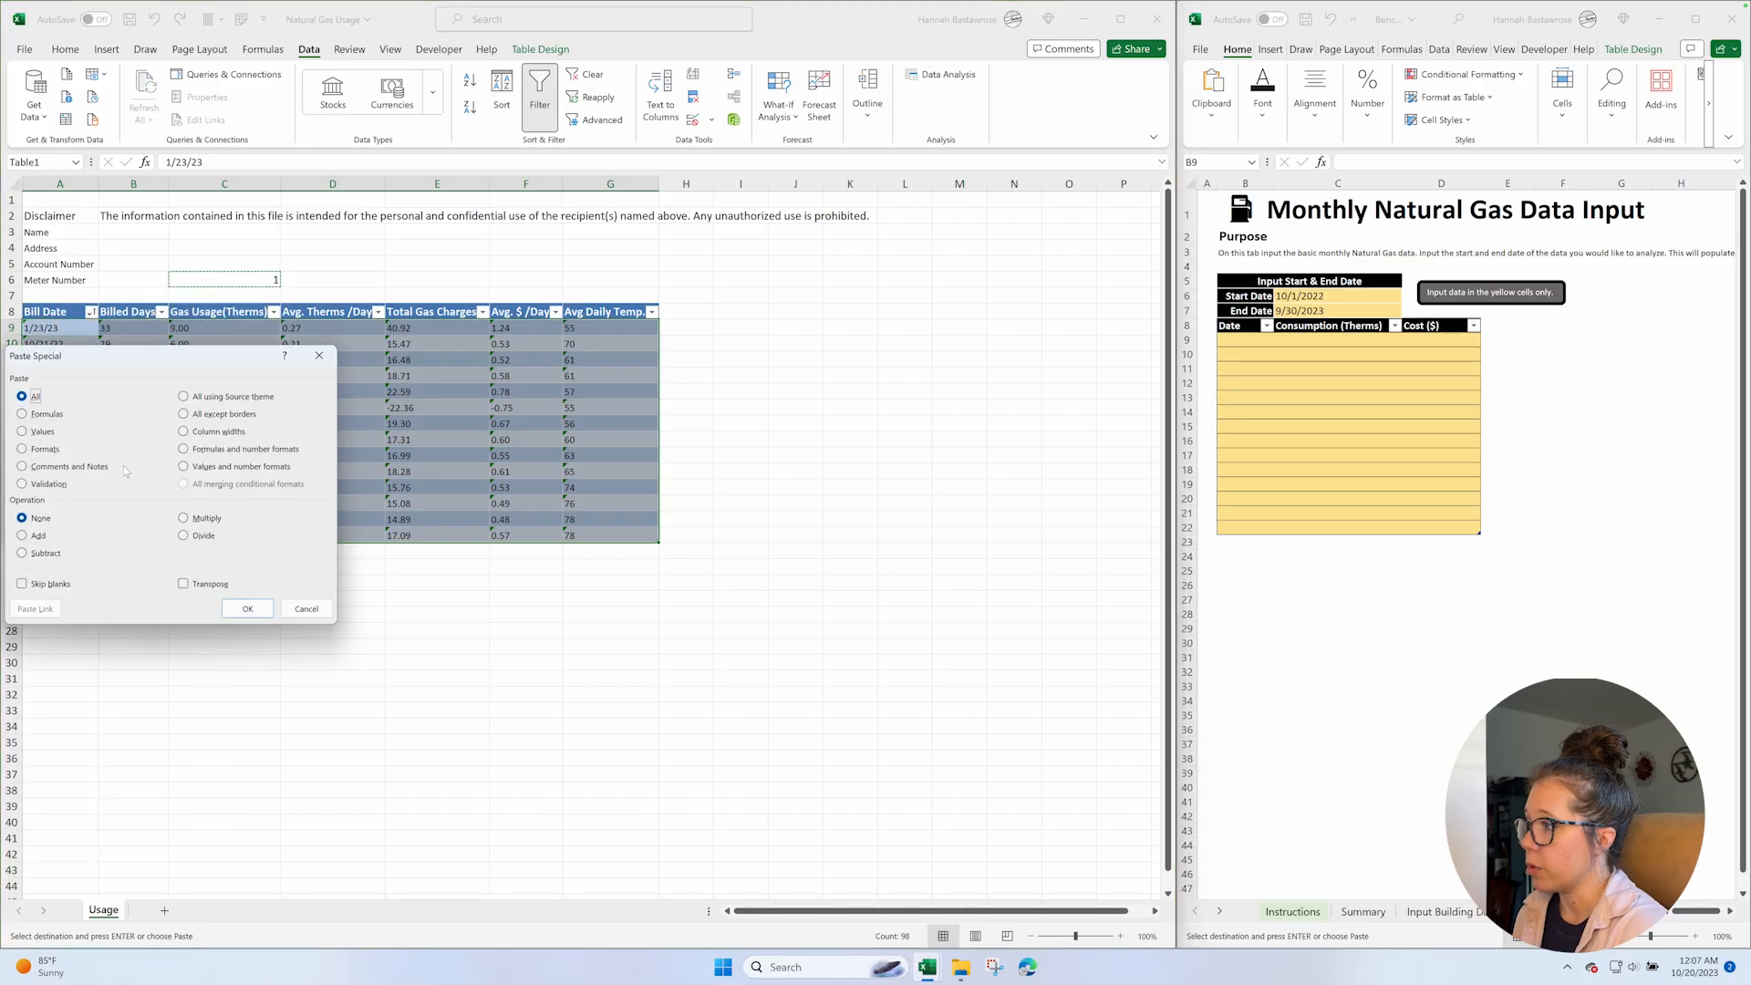
pyautogui.click(184, 519)
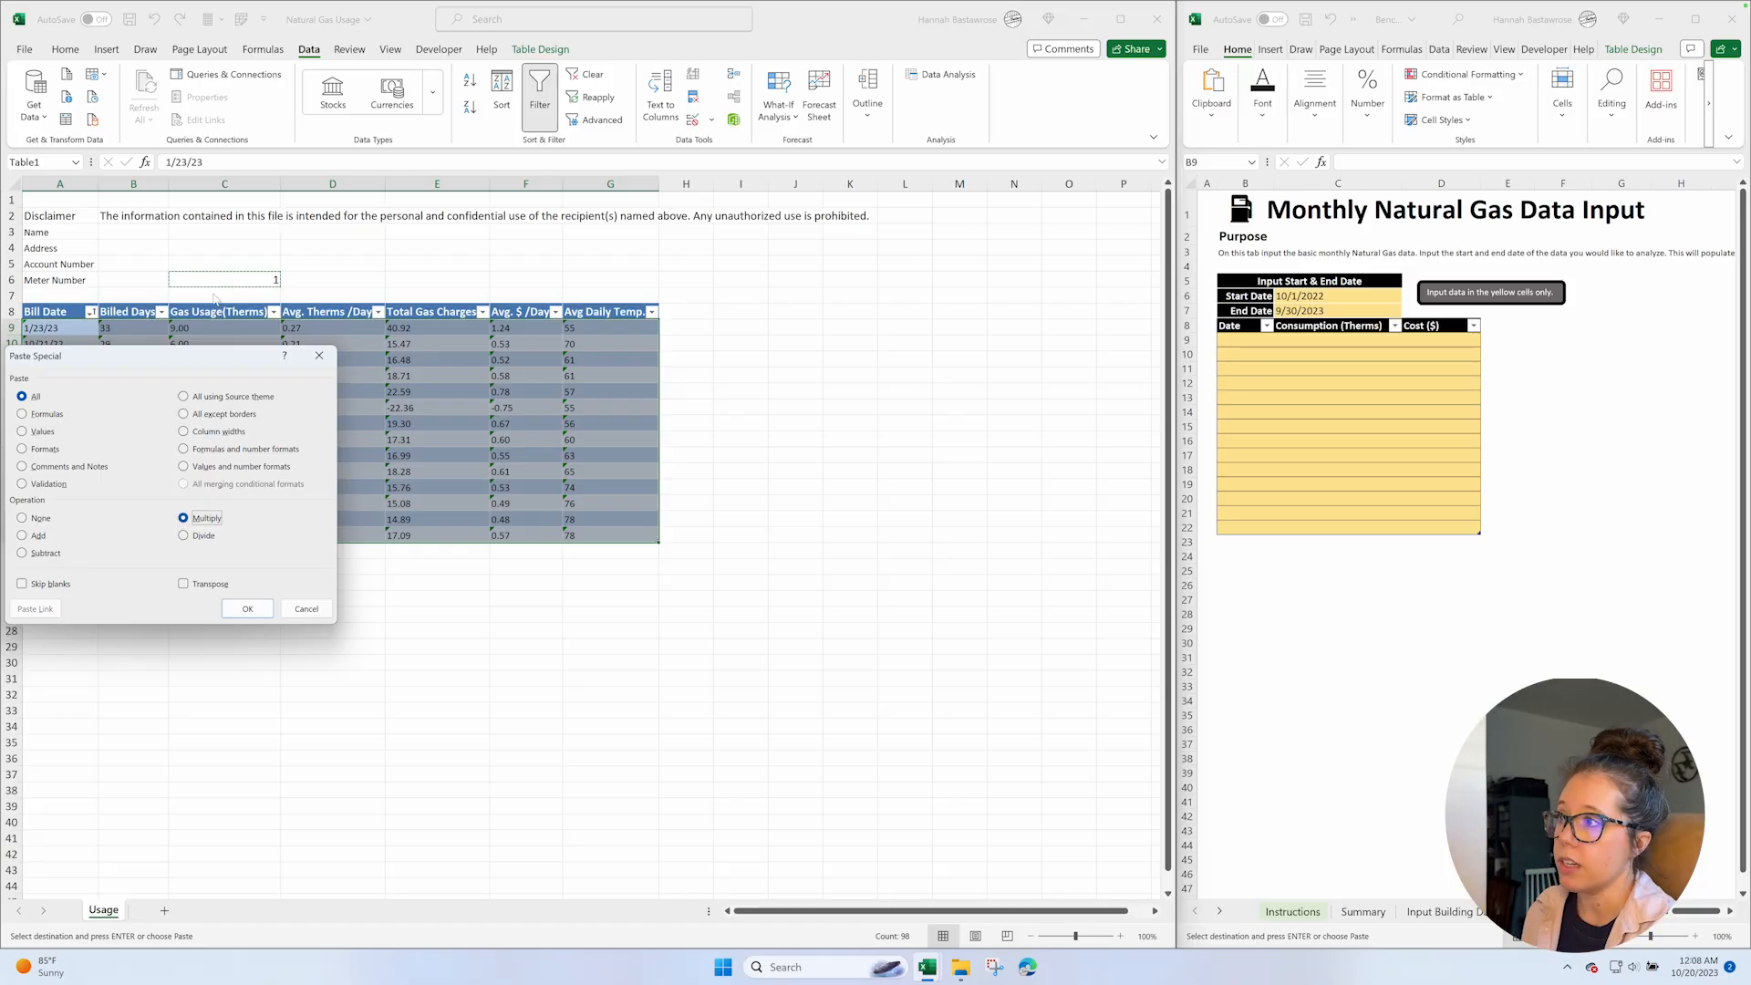
pyautogui.click(235, 604)
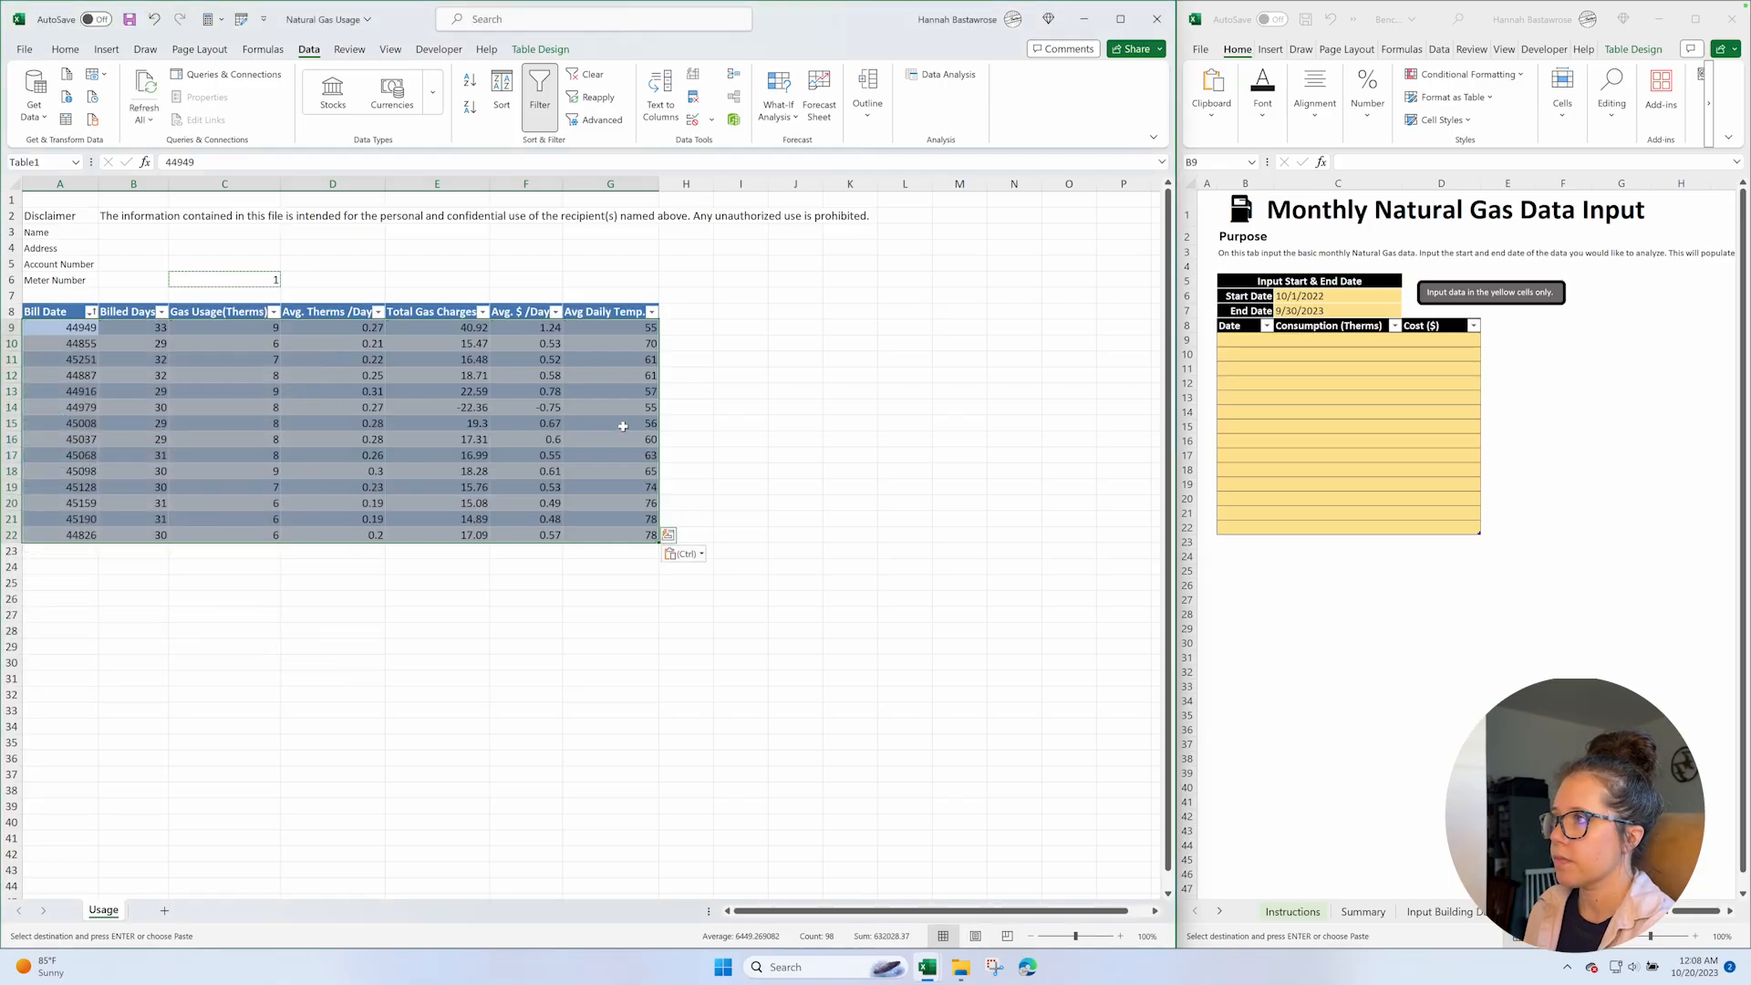
# Format the Bill Date values in A9:A22 with the Date number format.
pyautogui.click(88, 329)
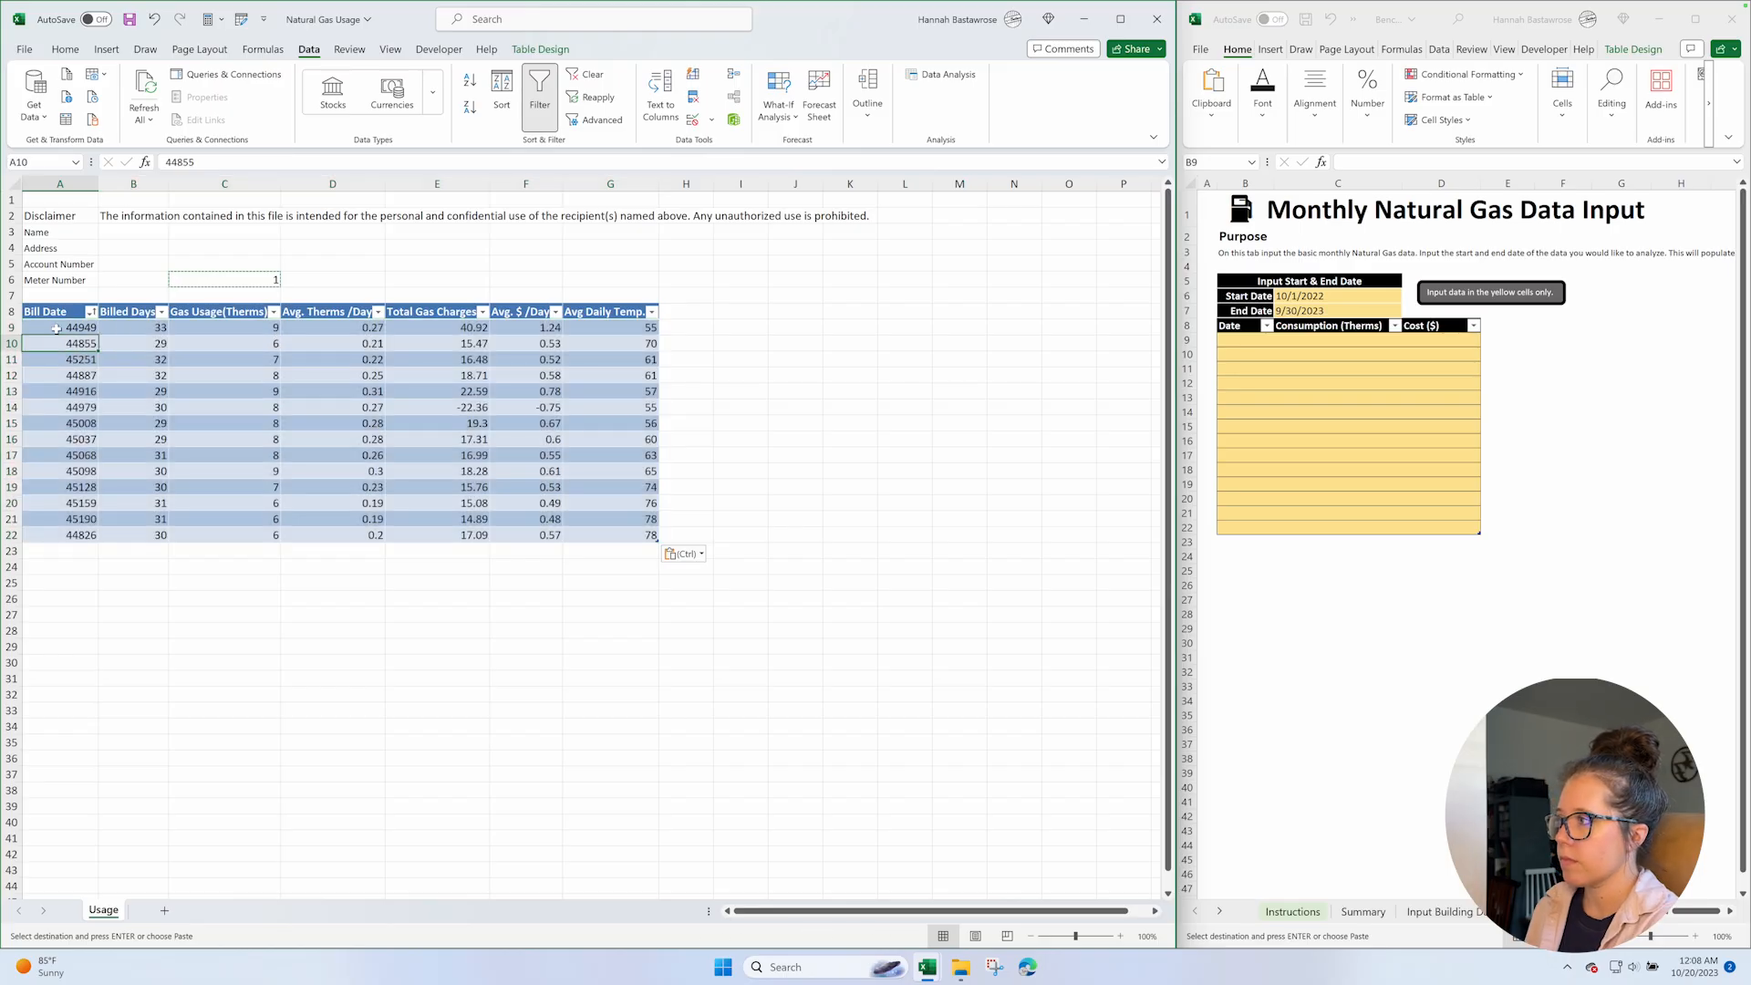
pyautogui.keyDown('shift'); pyautogui.click(77, 538); pyautogui.keyUp('shift')
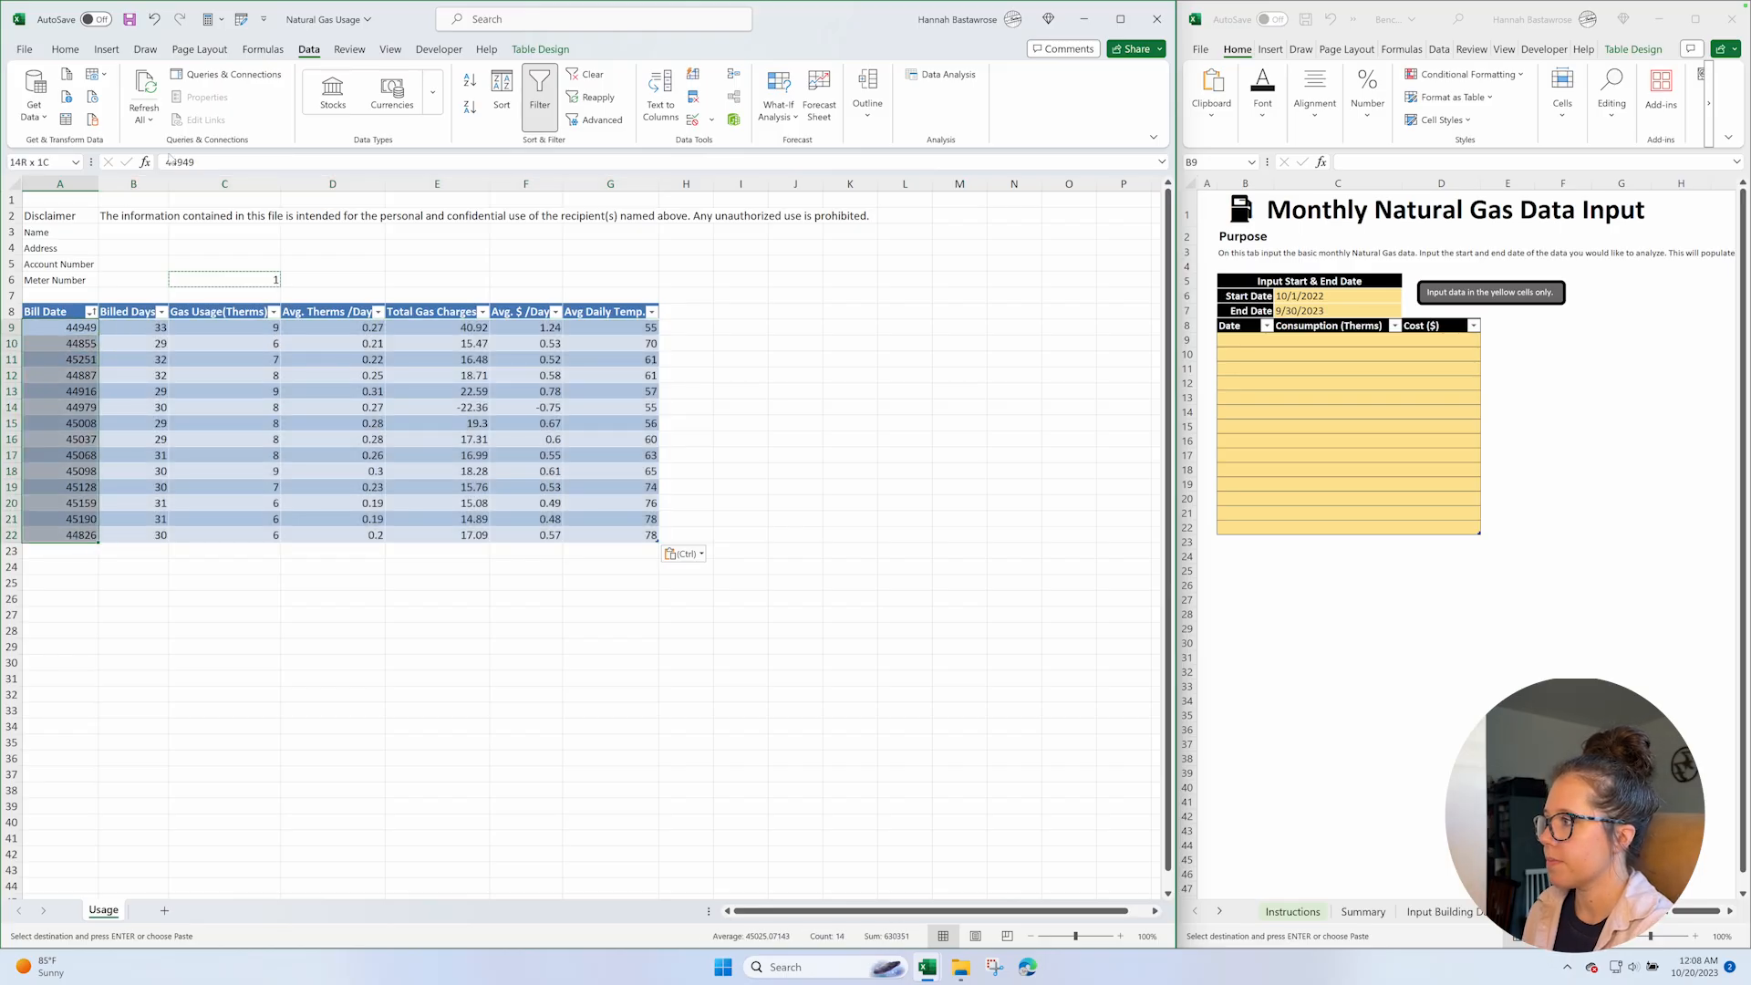
pyautogui.click(62, 51)
pyautogui.click(501, 81)
pyautogui.write('Date')
pyautogui.press('Return')
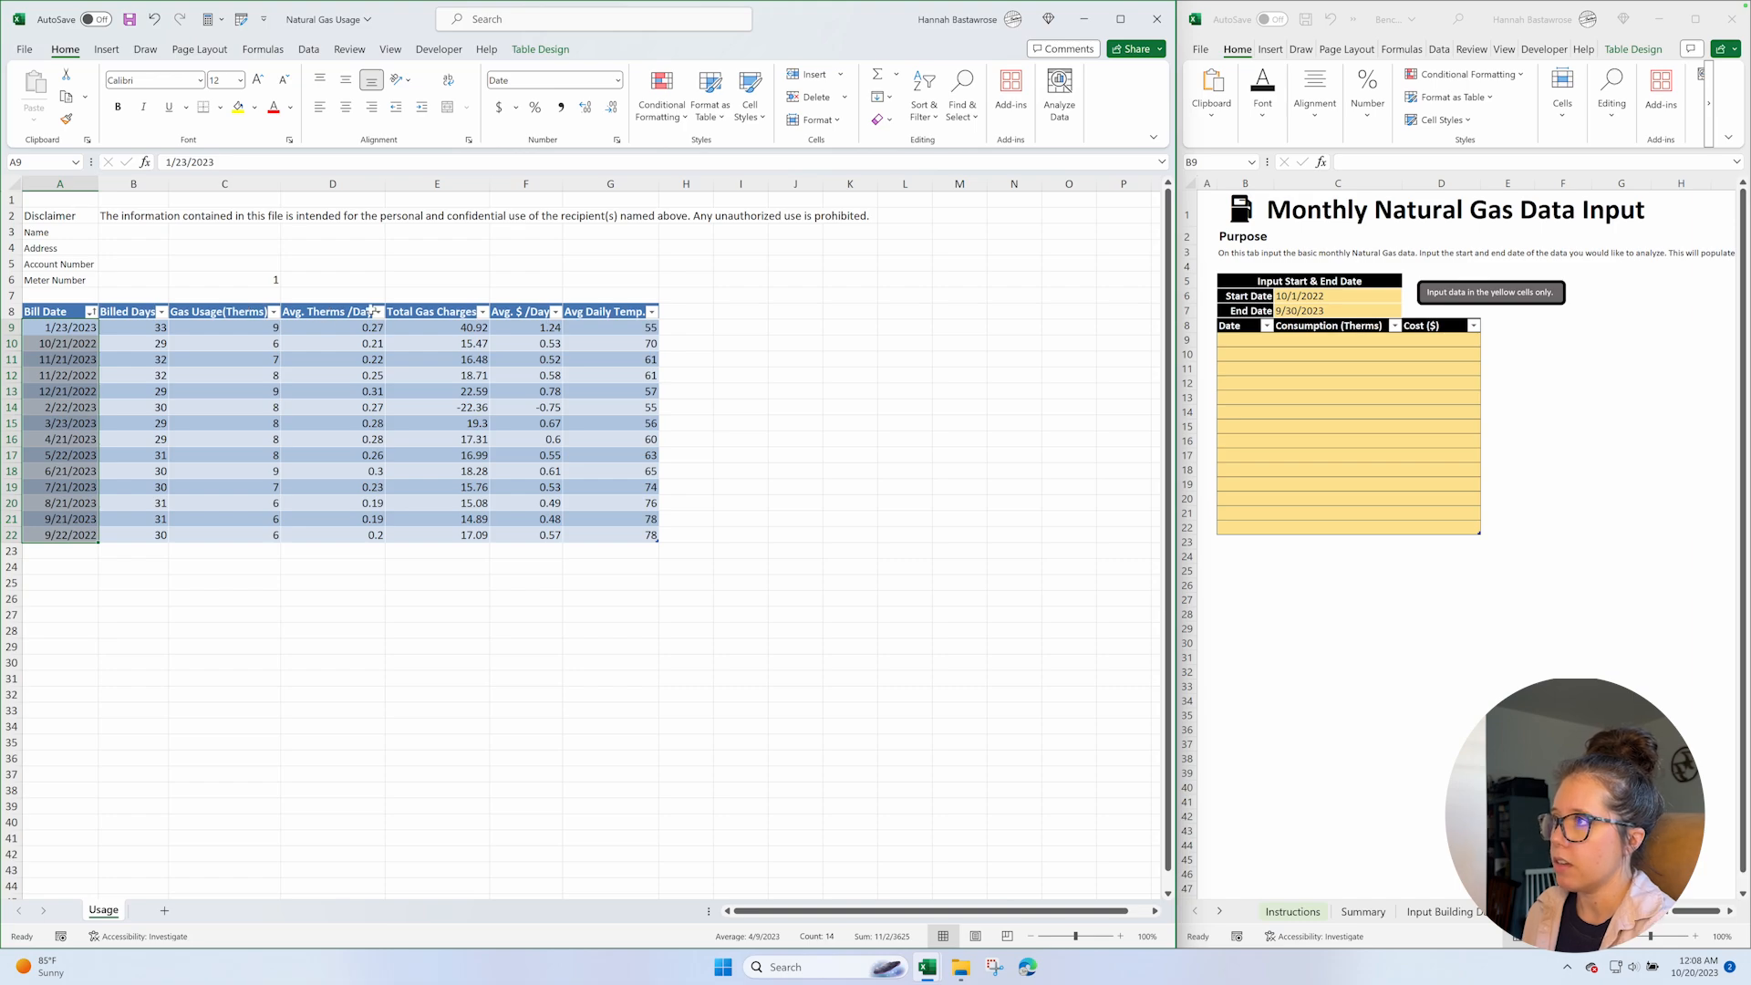
# Apply the Accounting number format to the Total Gas Charges and Avg. $ /Day values in E9:F22.
pyautogui.click(456, 327)
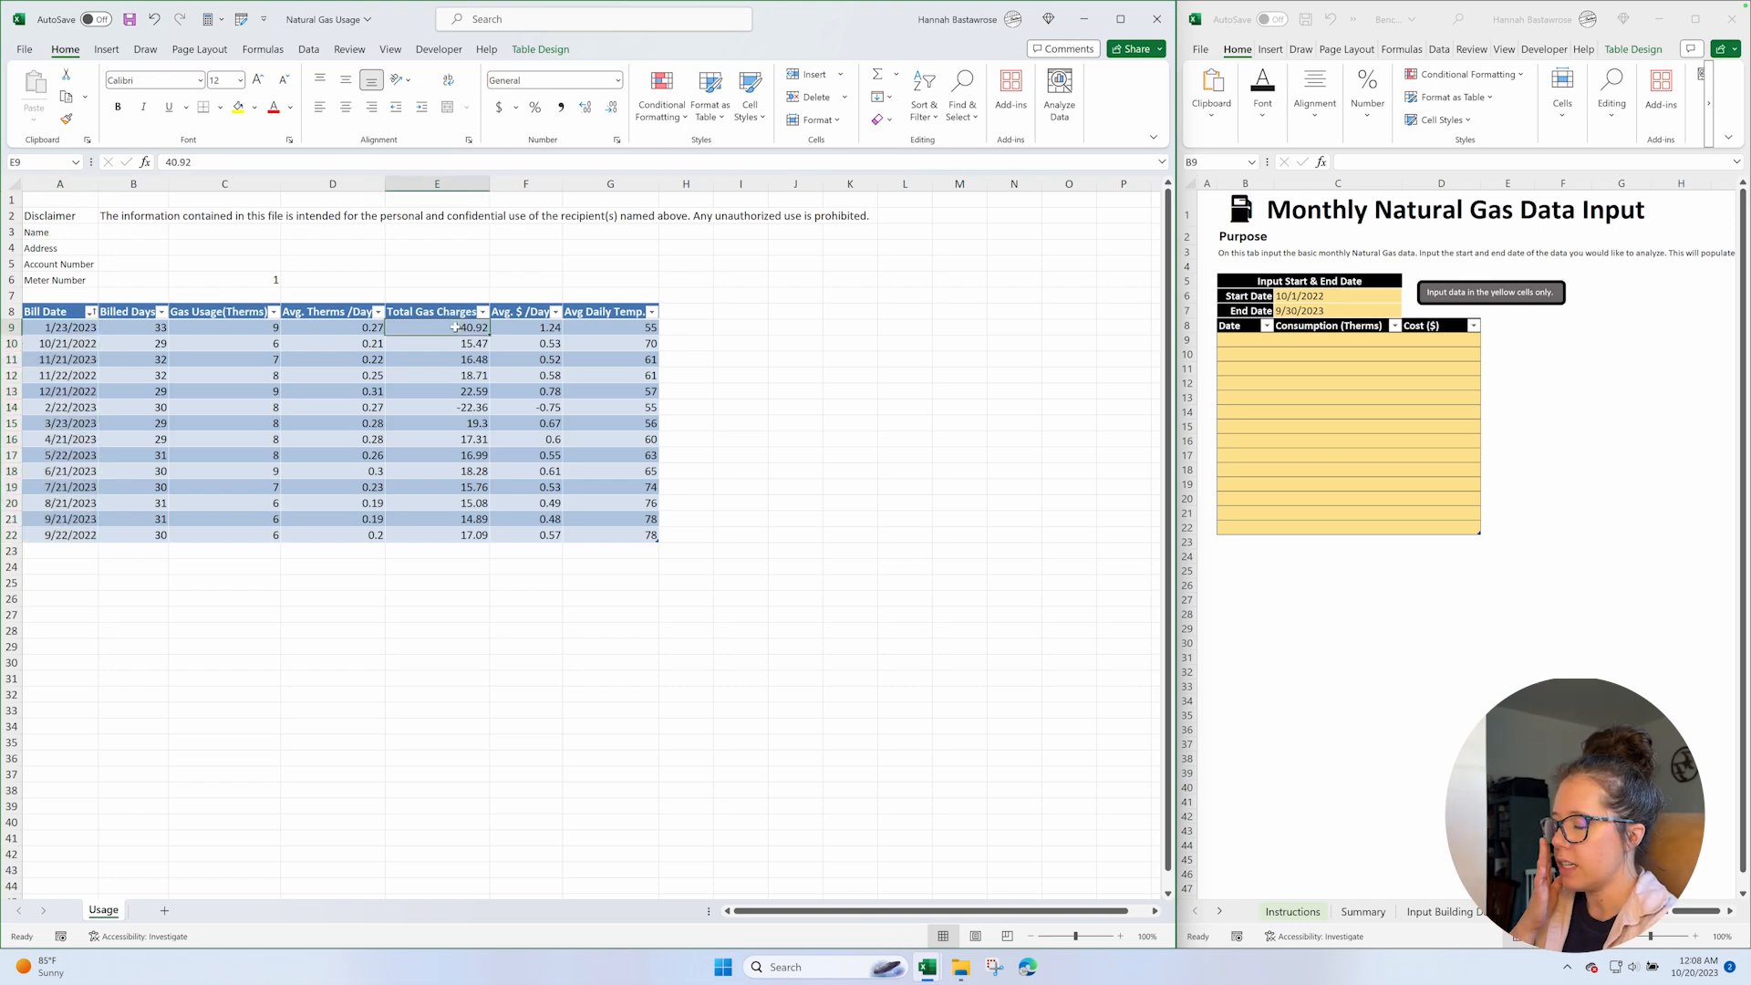
pyautogui.keyDown('shift'); pyautogui.click(508, 539); pyautogui.keyUp('shift')
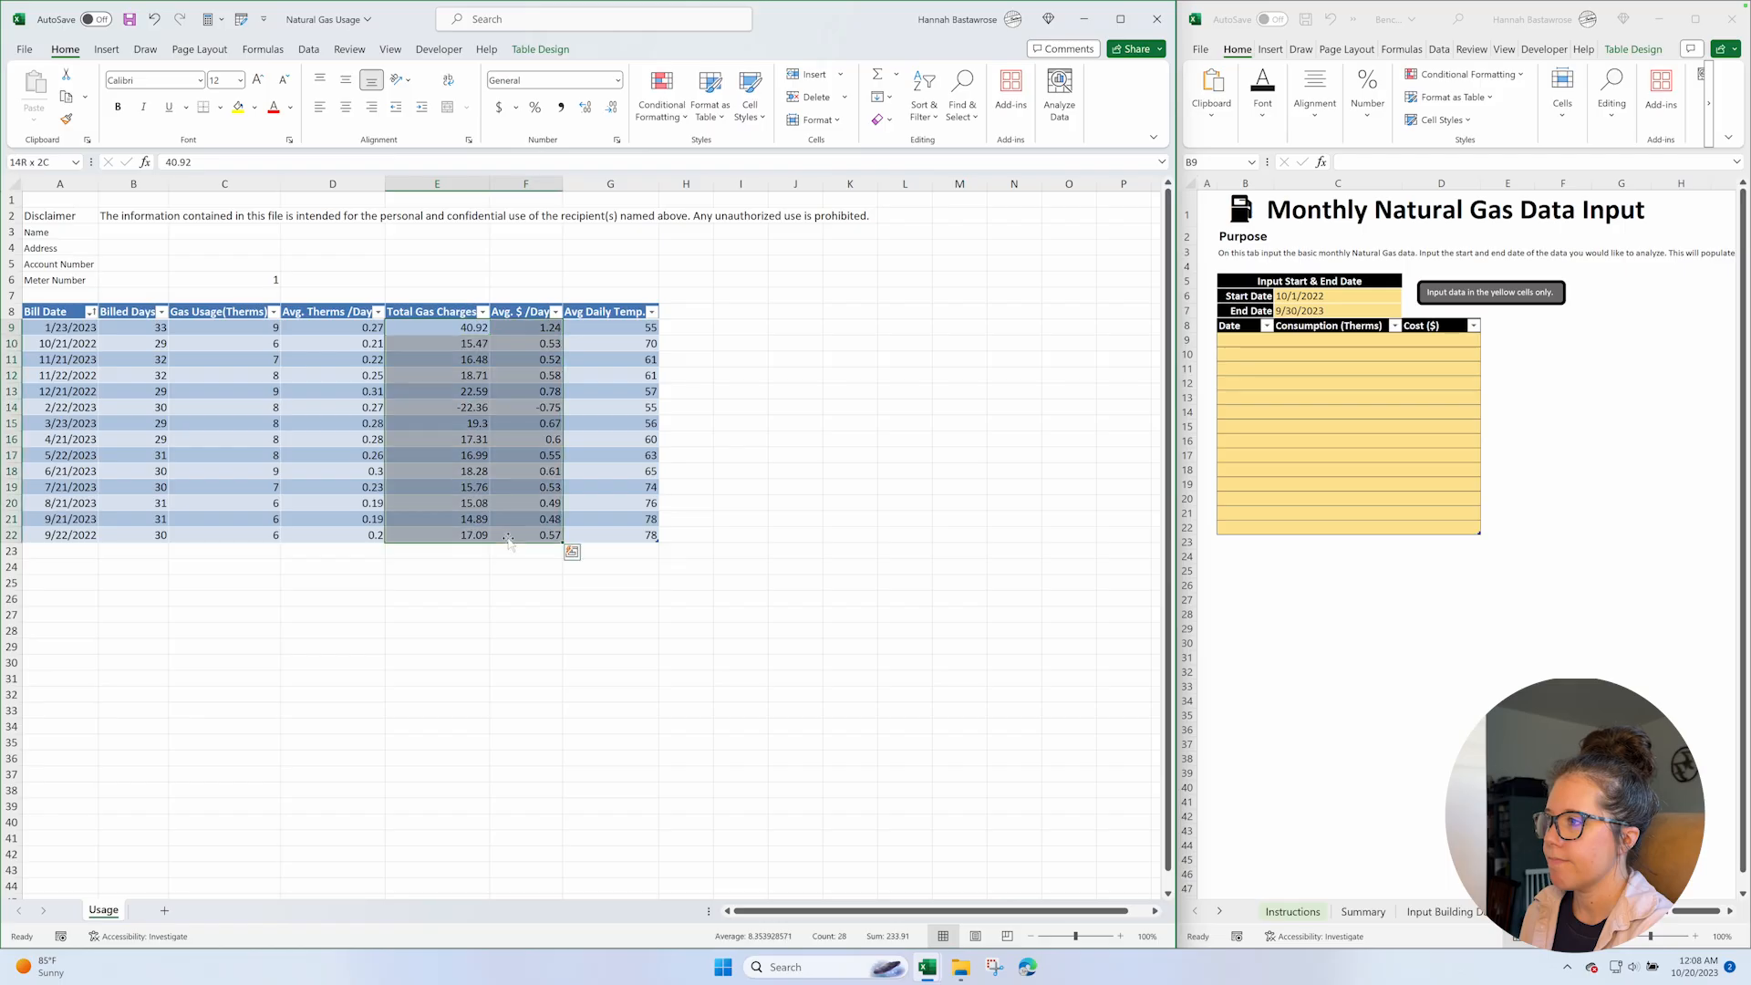
pyautogui.click(522, 81)
pyautogui.write('Accounting')
pyautogui.press('Return')
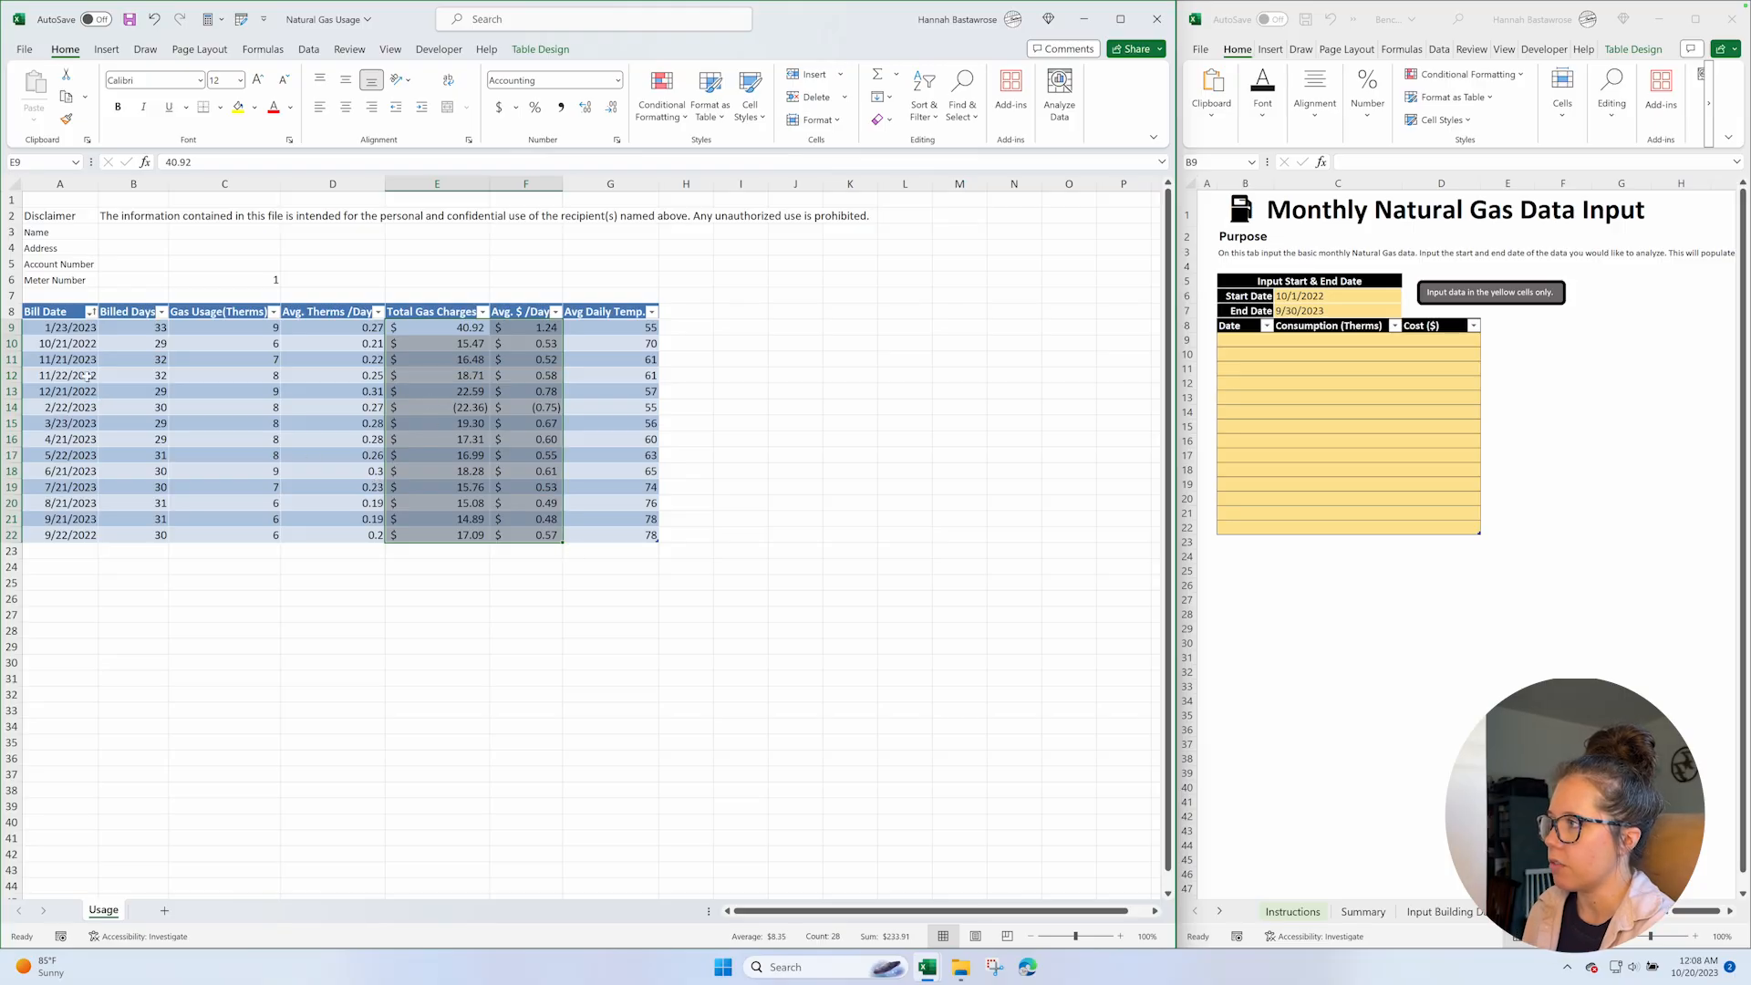
# Sort the gas usage table by Bill Date from oldest to newest.
pyautogui.click(64, 311)
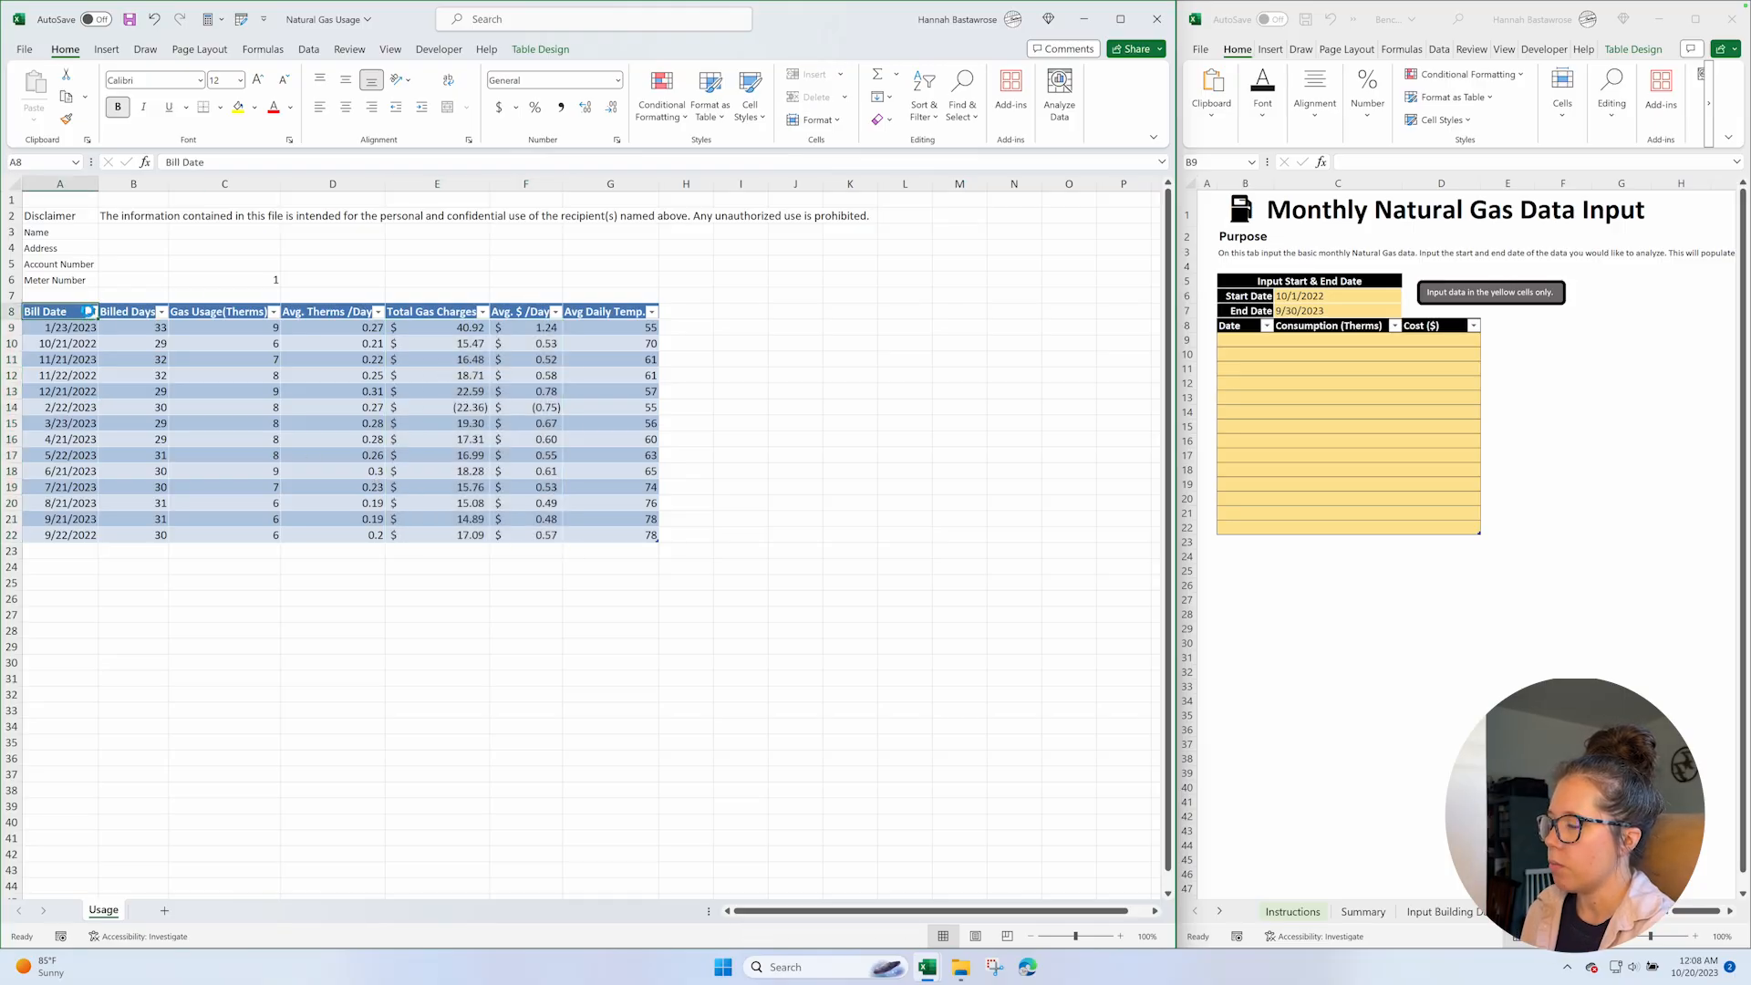
pyautogui.click(91, 312)
pyautogui.click(66, 332)
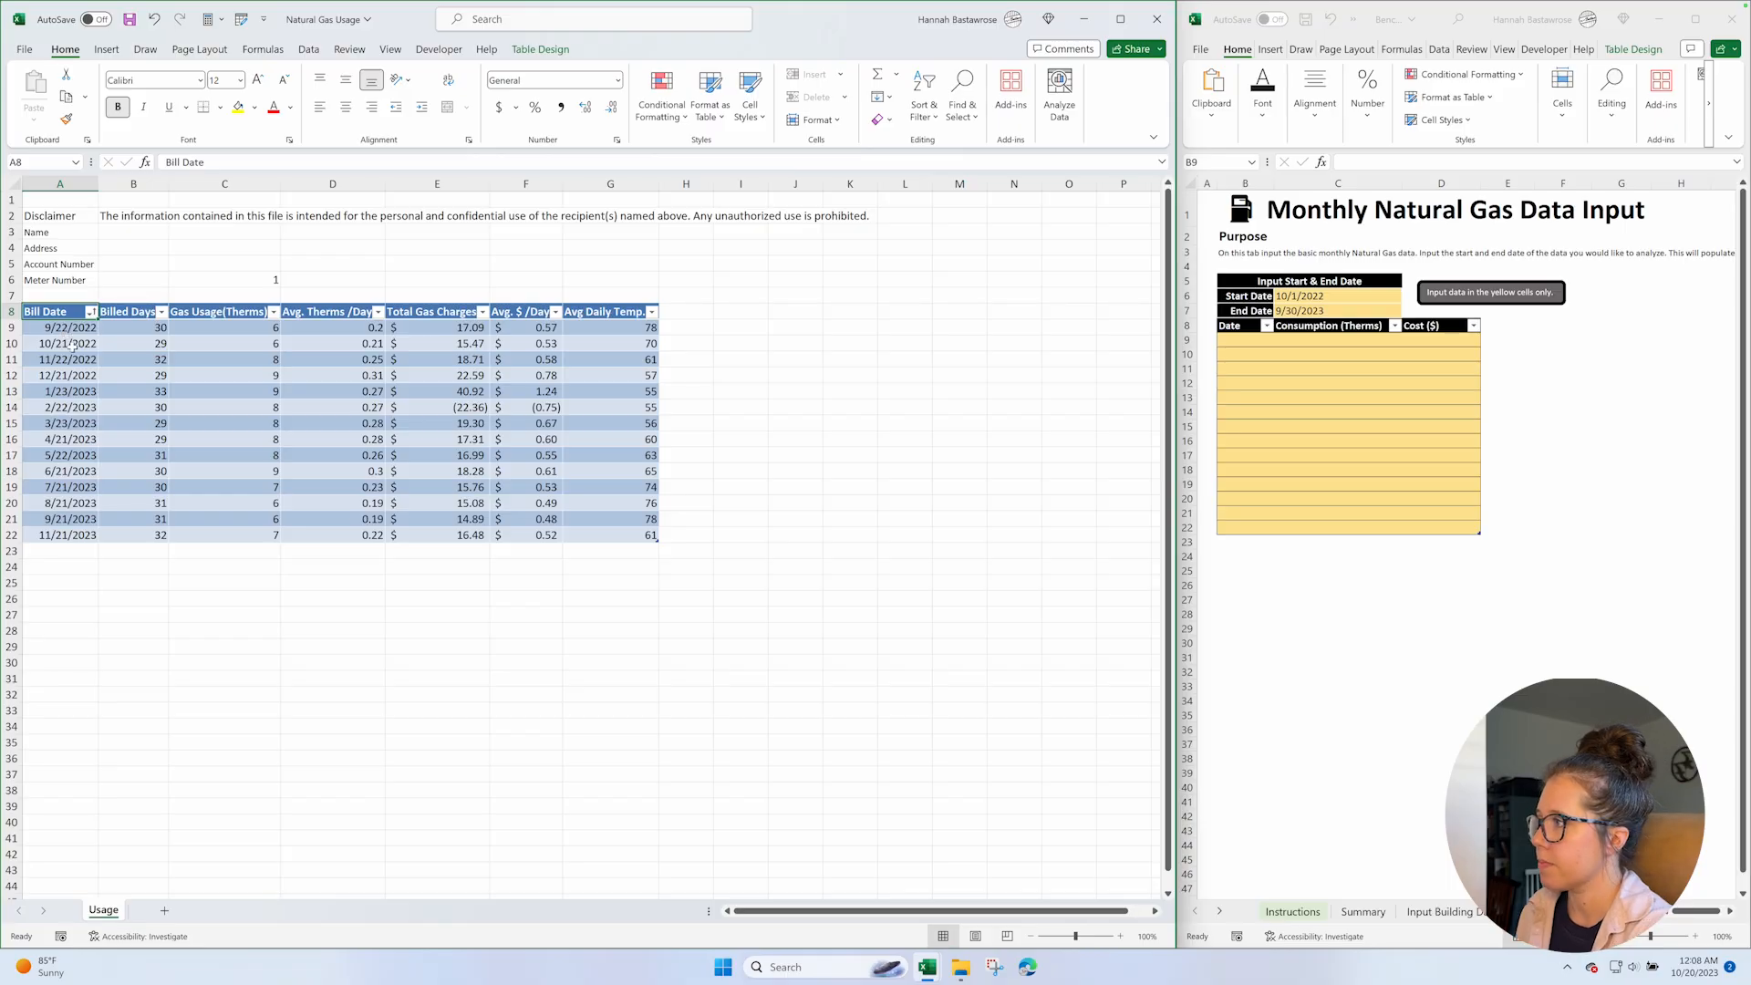
# Copy the bill dates in A10:A21 and paste them as values into the Natural Gas input table's Date column from B9.
pyautogui.click(71, 345)
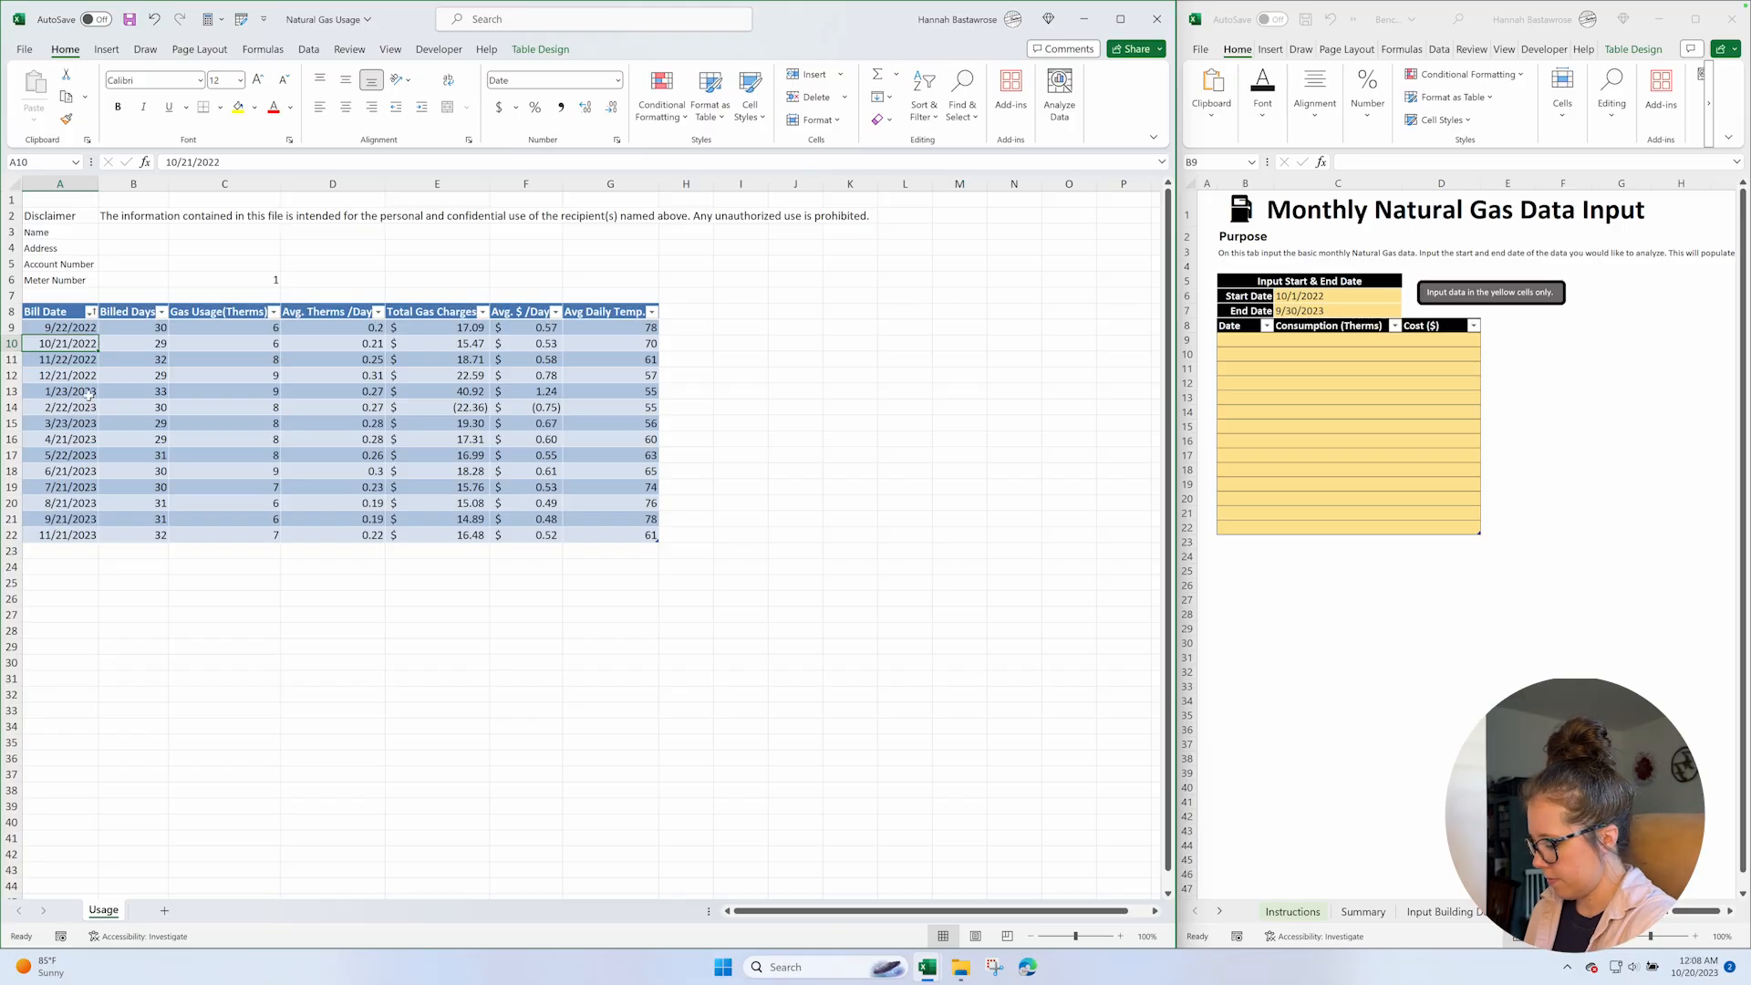
pyautogui.keyDown('shift'); pyautogui.click(72, 519); pyautogui.keyUp('shift')
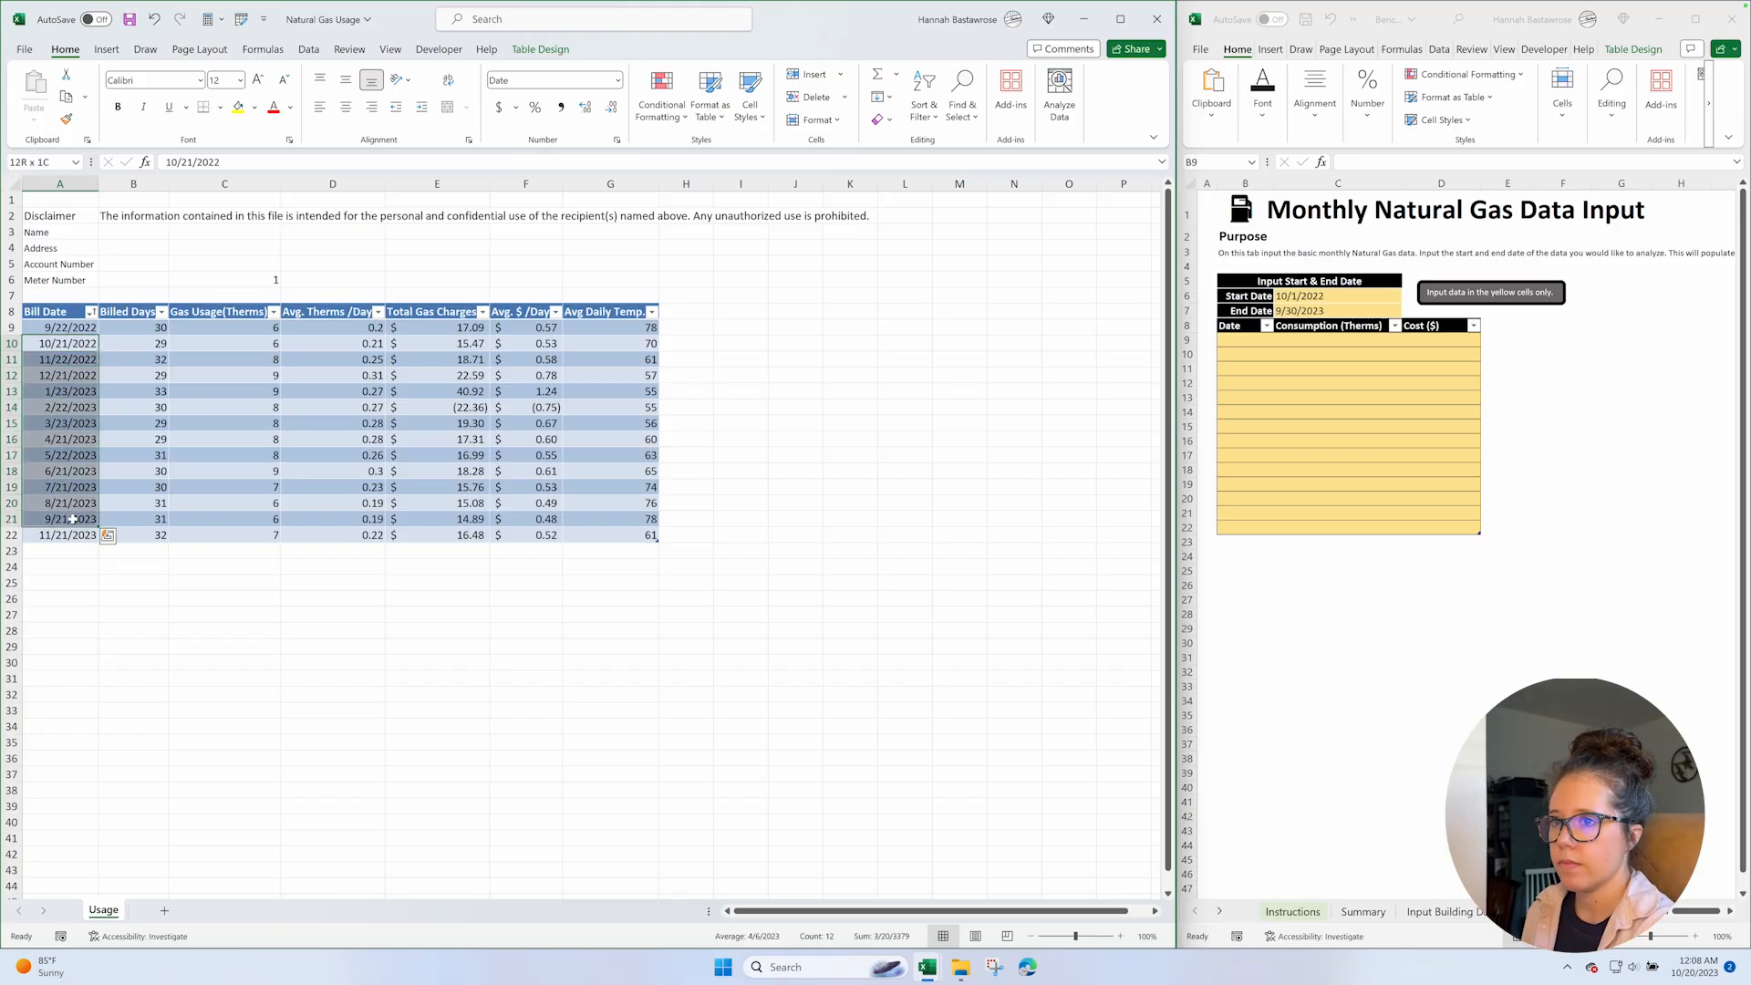
pyautogui.hotkey('ctrl', 'c')
pyautogui.click(1252, 355)
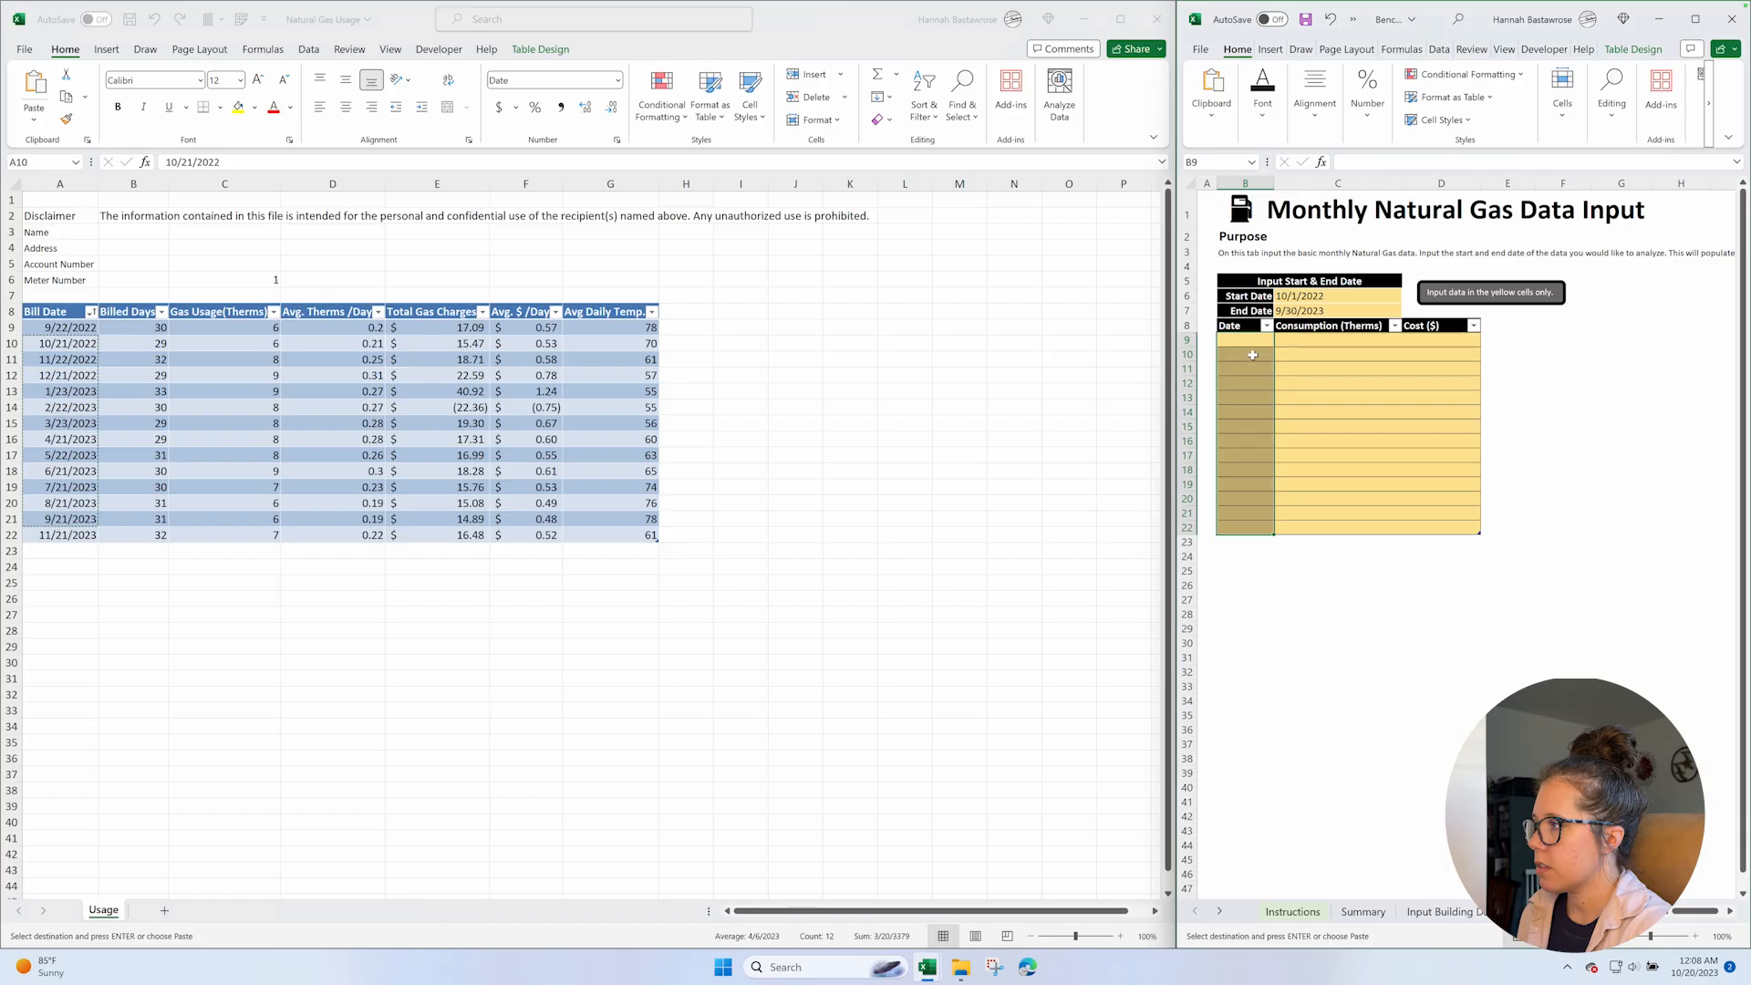
pyautogui.click(1246, 342)
pyautogui.press('alt')
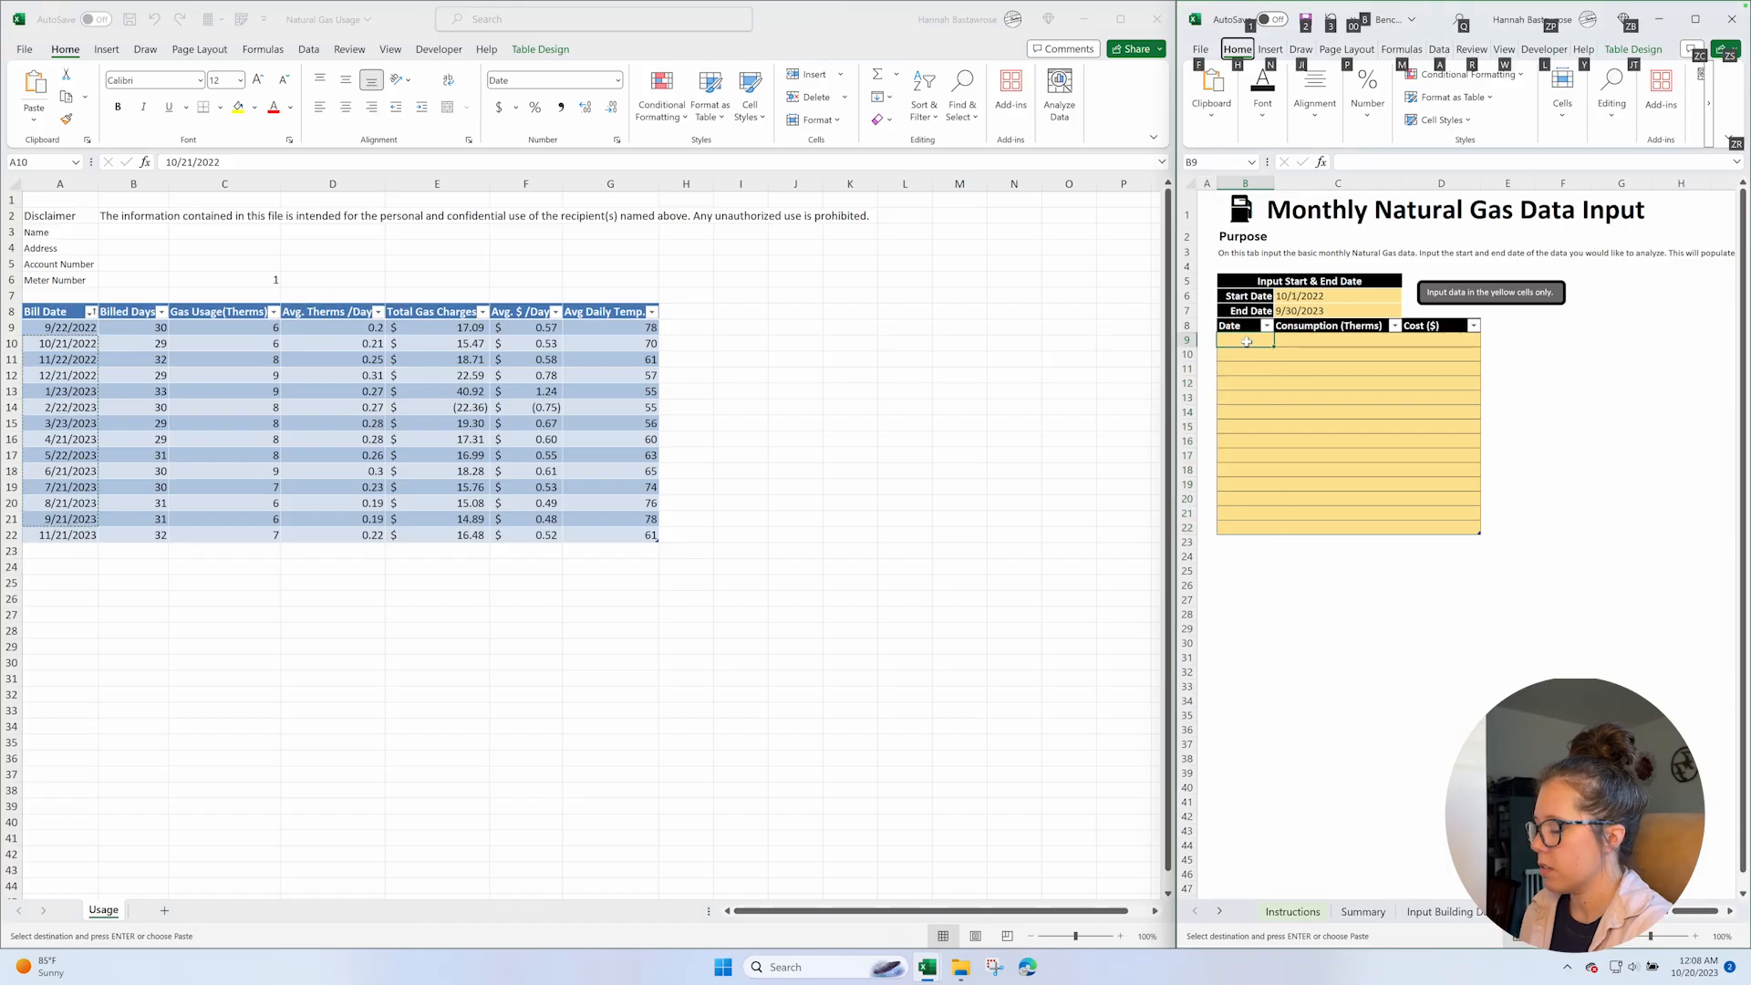
pyautogui.press('h')
pyautogui.press('v')
pyautogui.press('v')
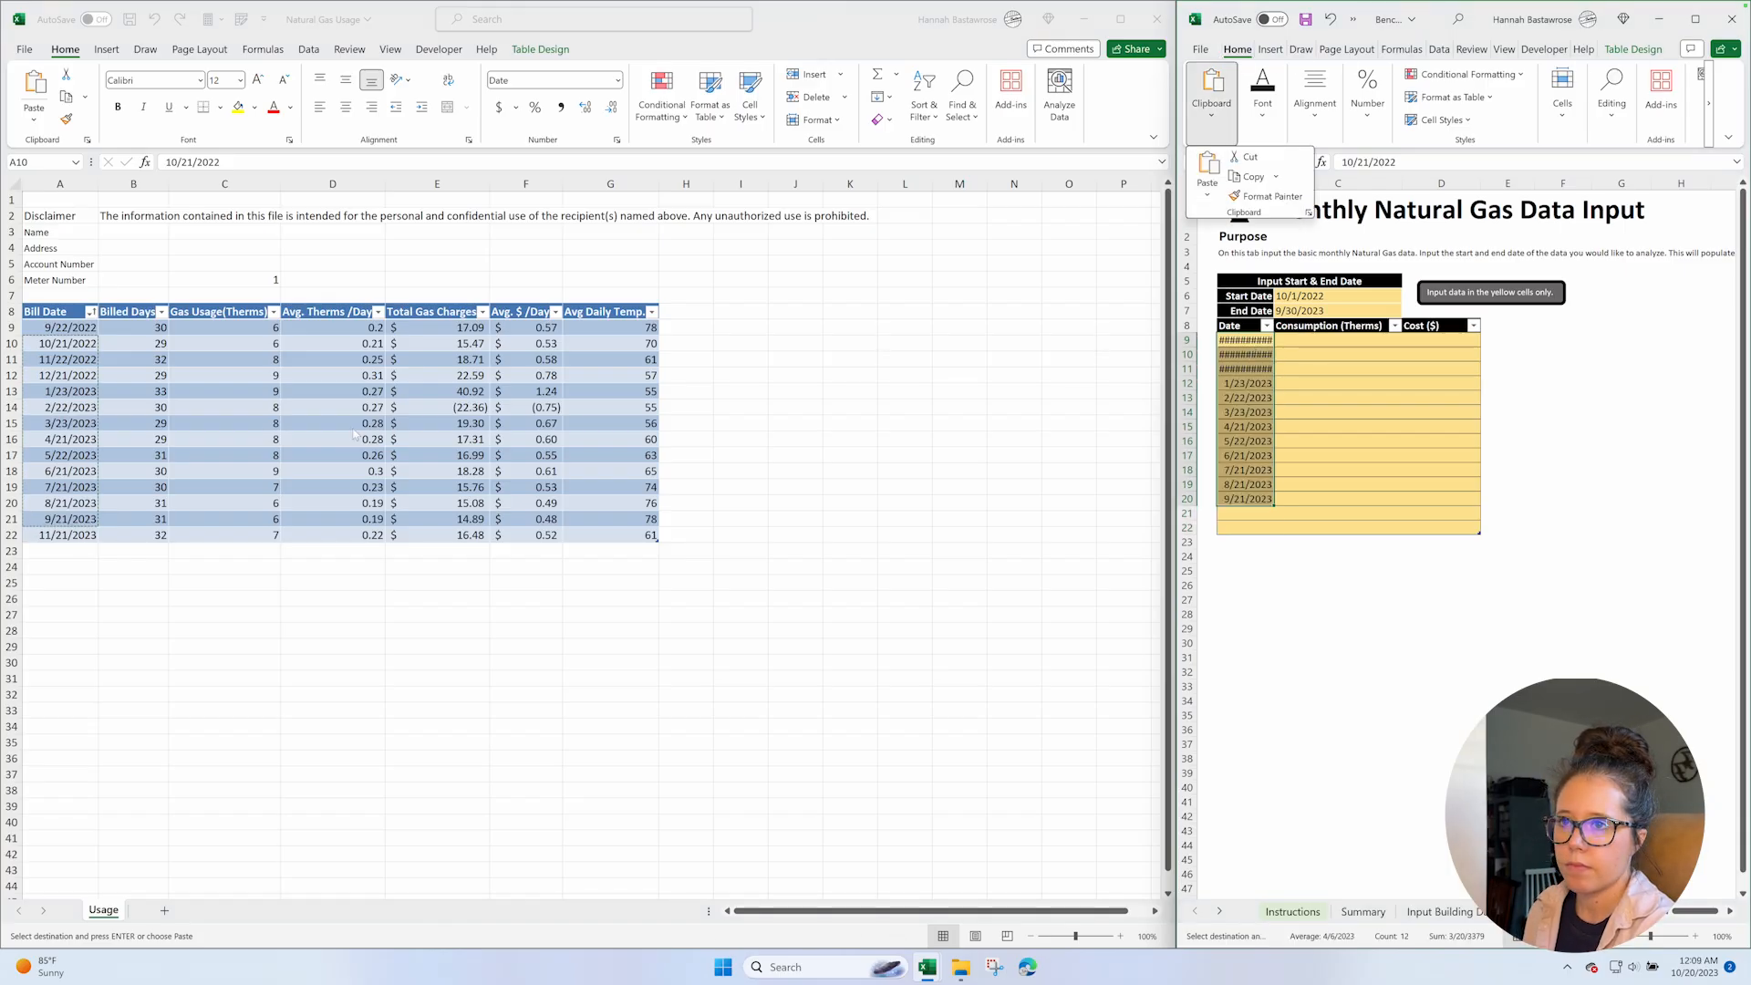
# Copy the gas usage in C10:C21 and paste it as values into the input table's Consumption (Therms) column from C9.
pyautogui.click(230, 341)
pyautogui.click(227, 344)
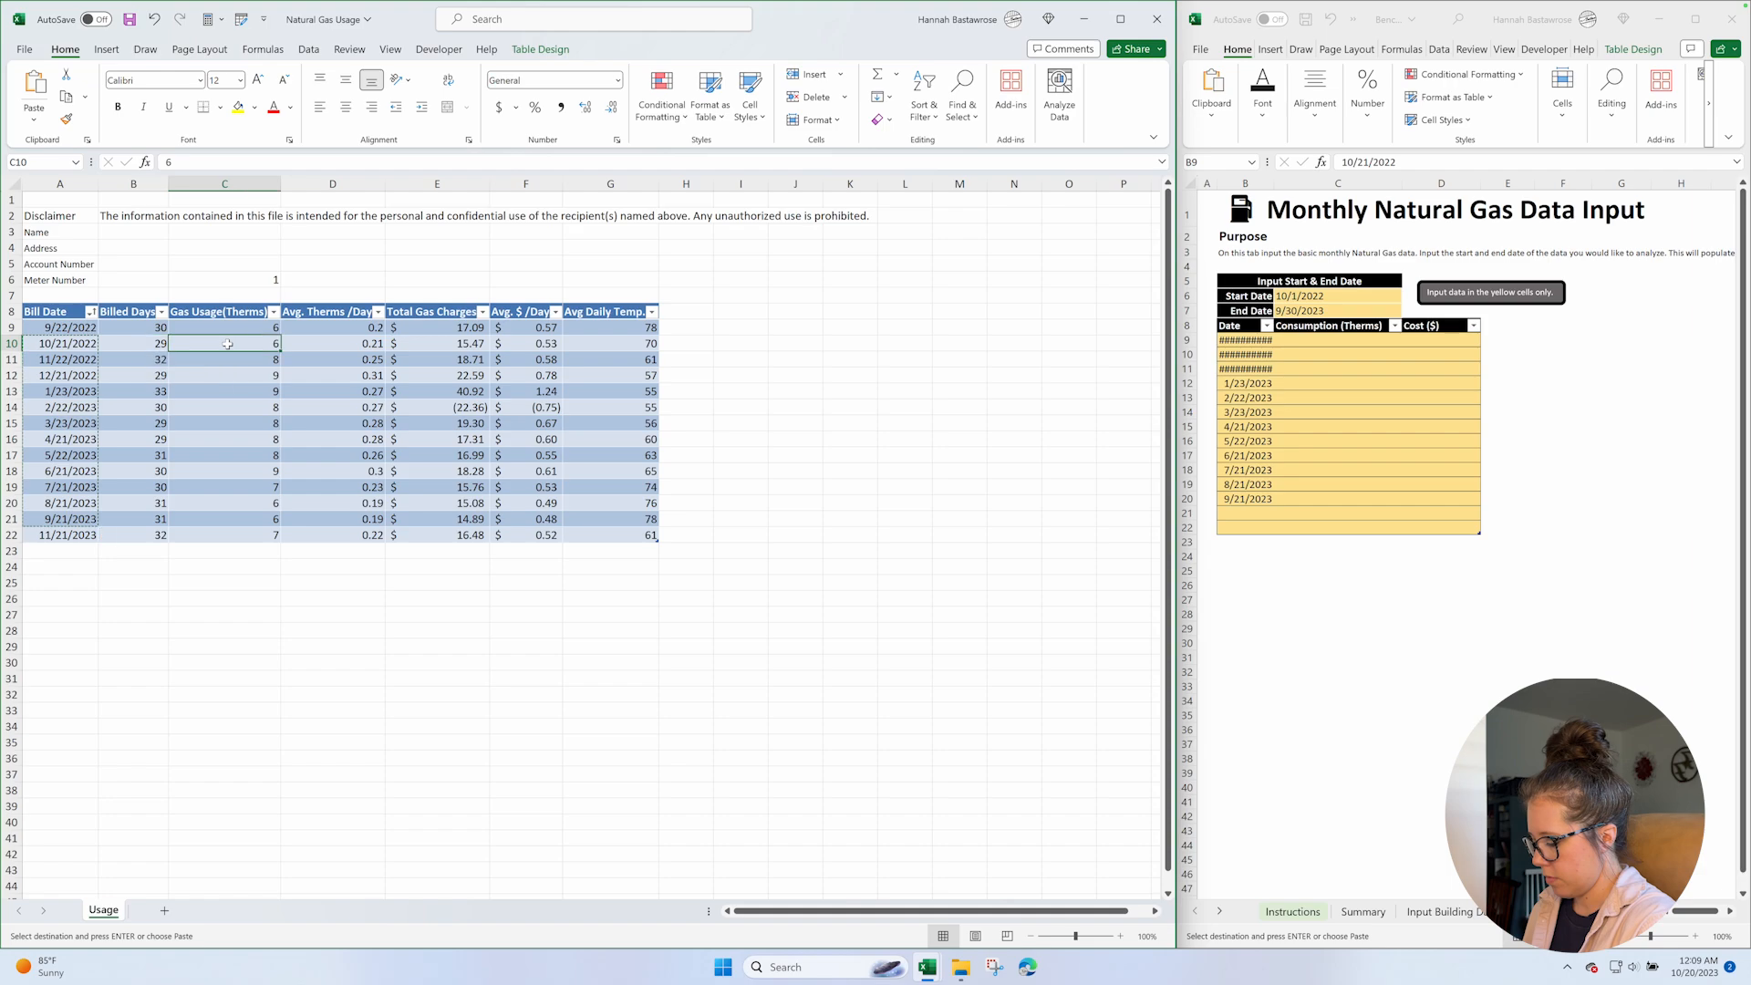
pyautogui.keyDown('shift'); pyautogui.click(211, 518); pyautogui.keyUp('shift')
pyautogui.hotkey('ctrl', 'c')
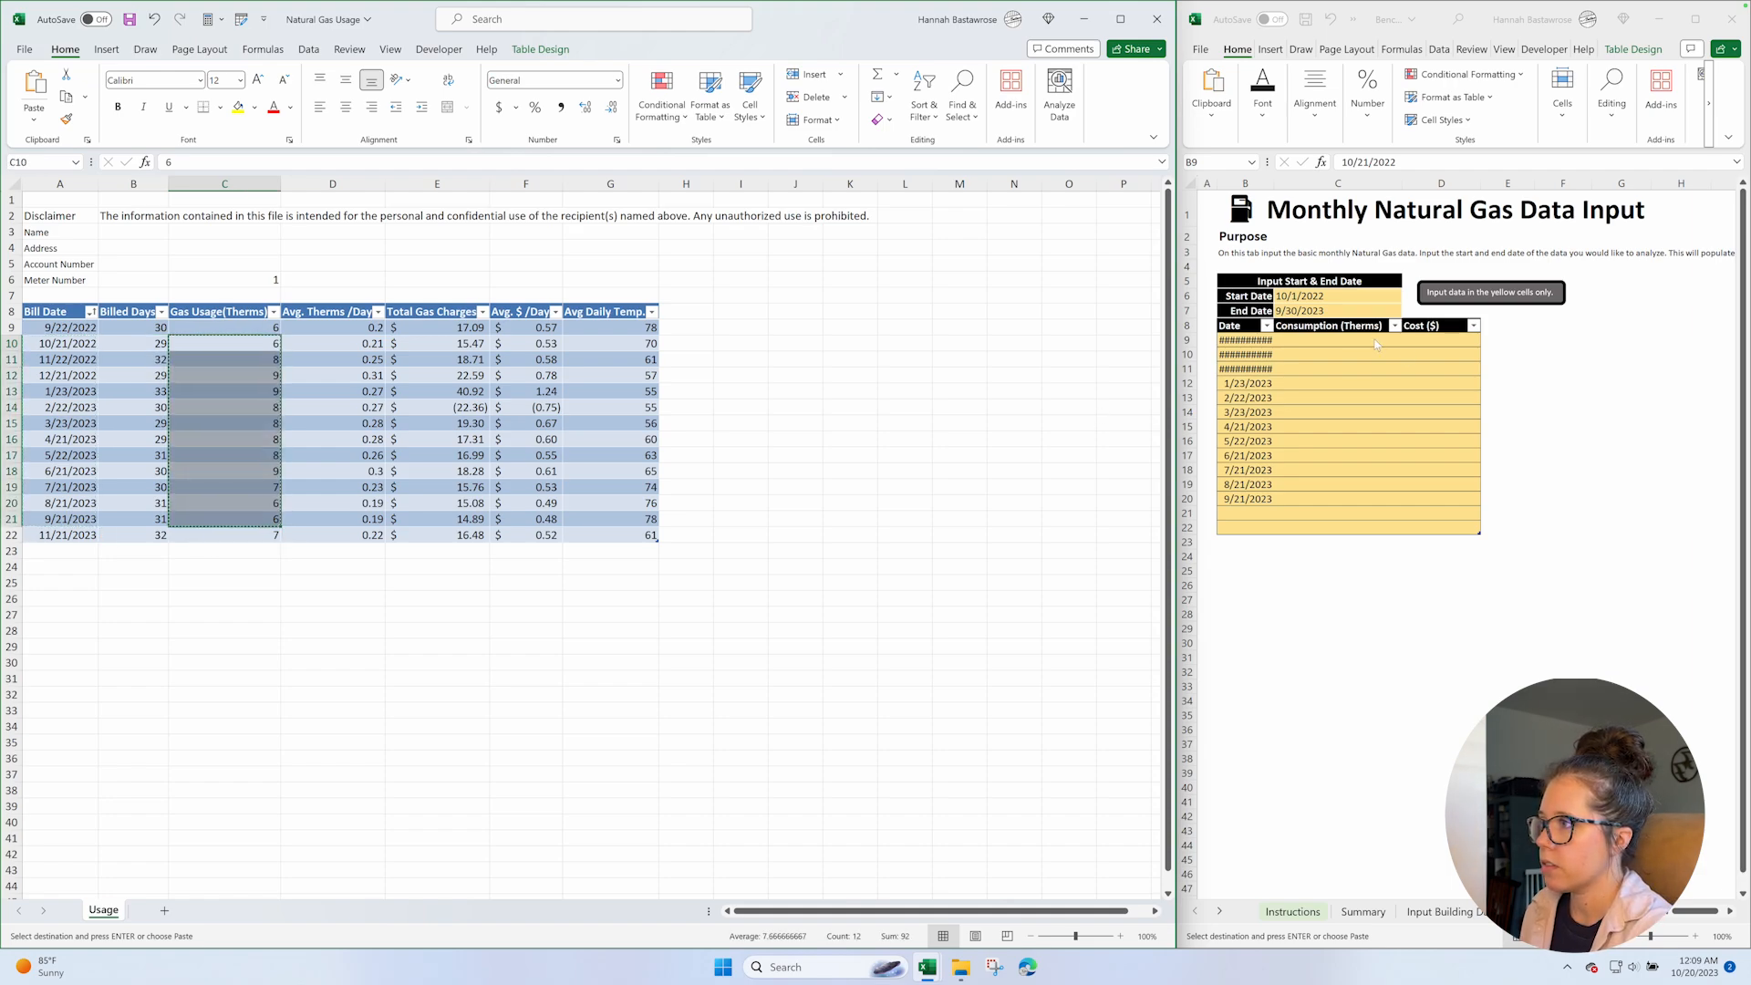
pyautogui.click(1368, 340)
pyautogui.press('alt')
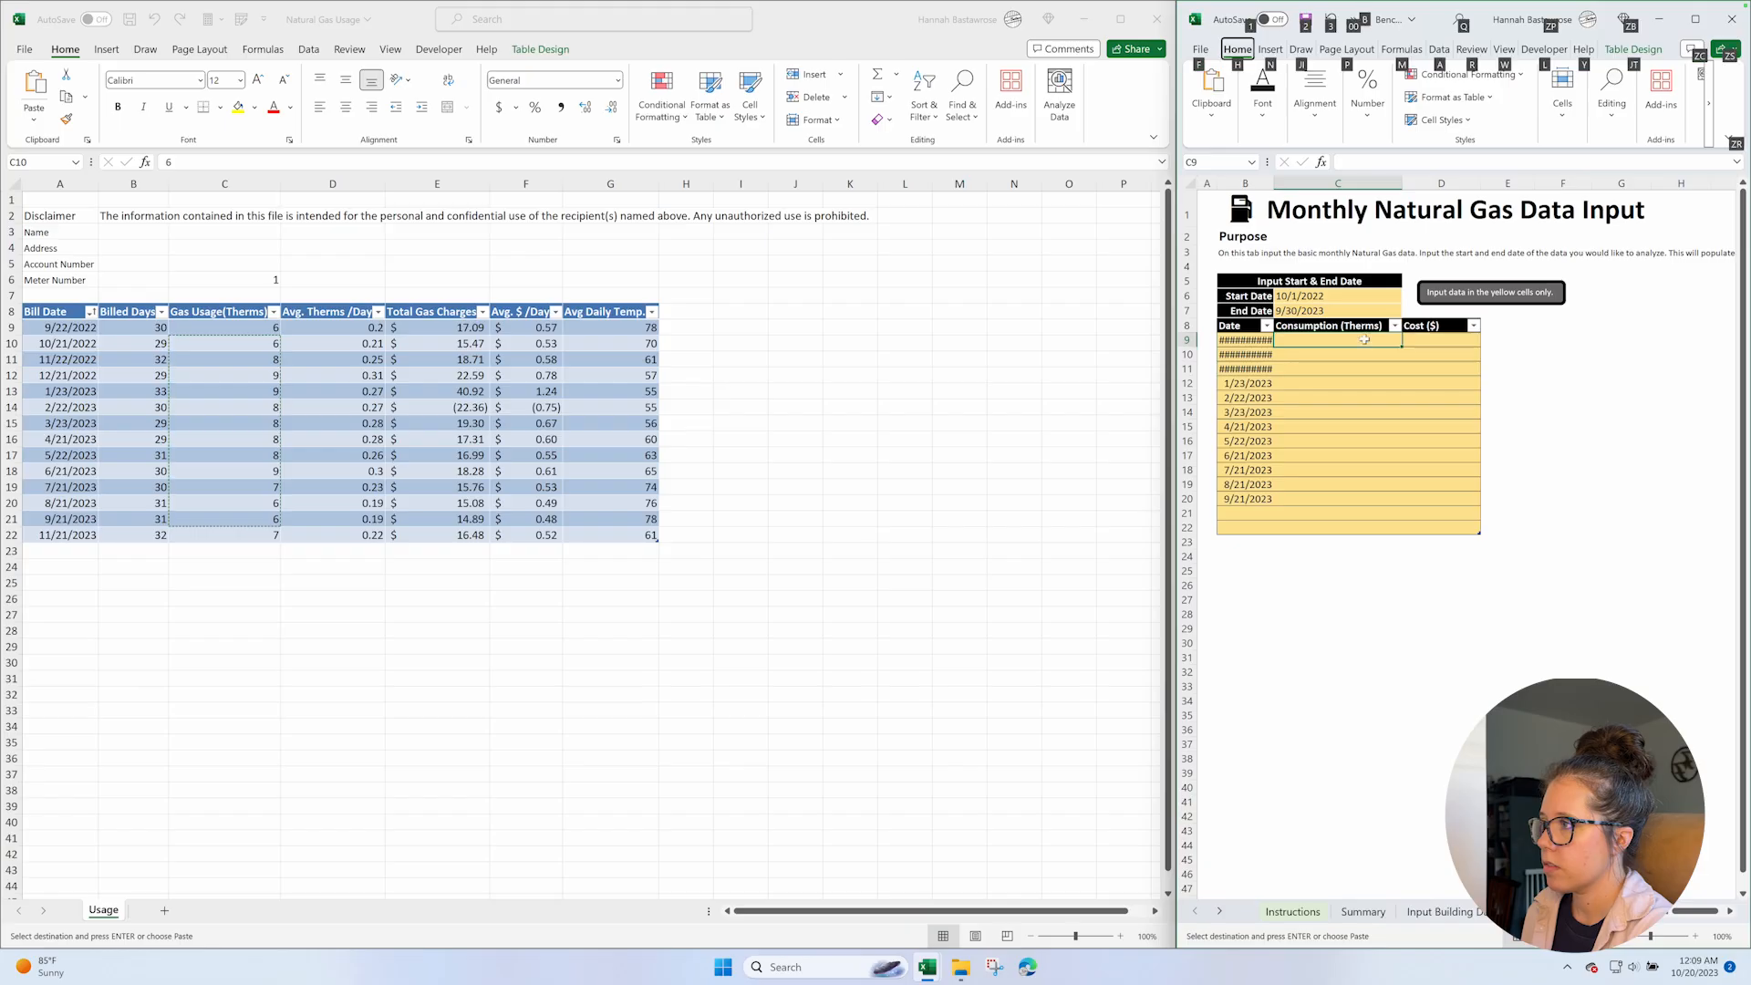
pyautogui.press('h')
pyautogui.press('v')
pyautogui.press('v')
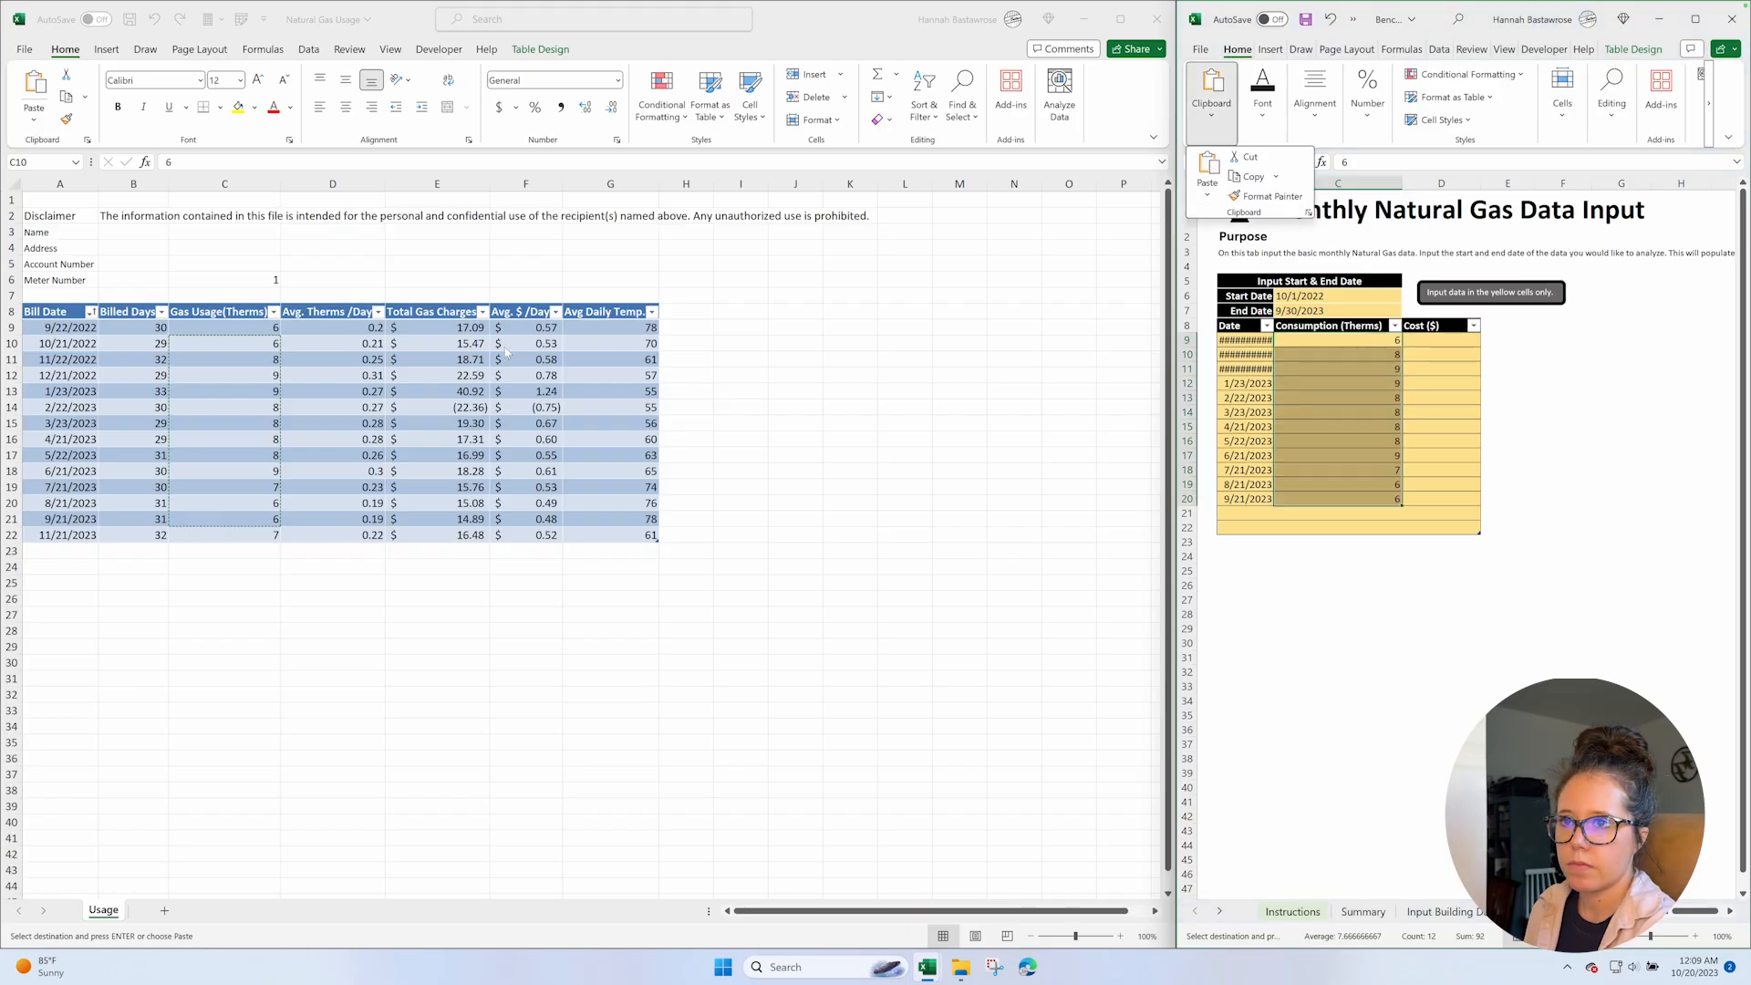
# Copy the total gas charges in E10:E21, paste them as values into the Cost ($) column from D9, and shrink the input table to end at row 20.
pyautogui.click(429, 343)
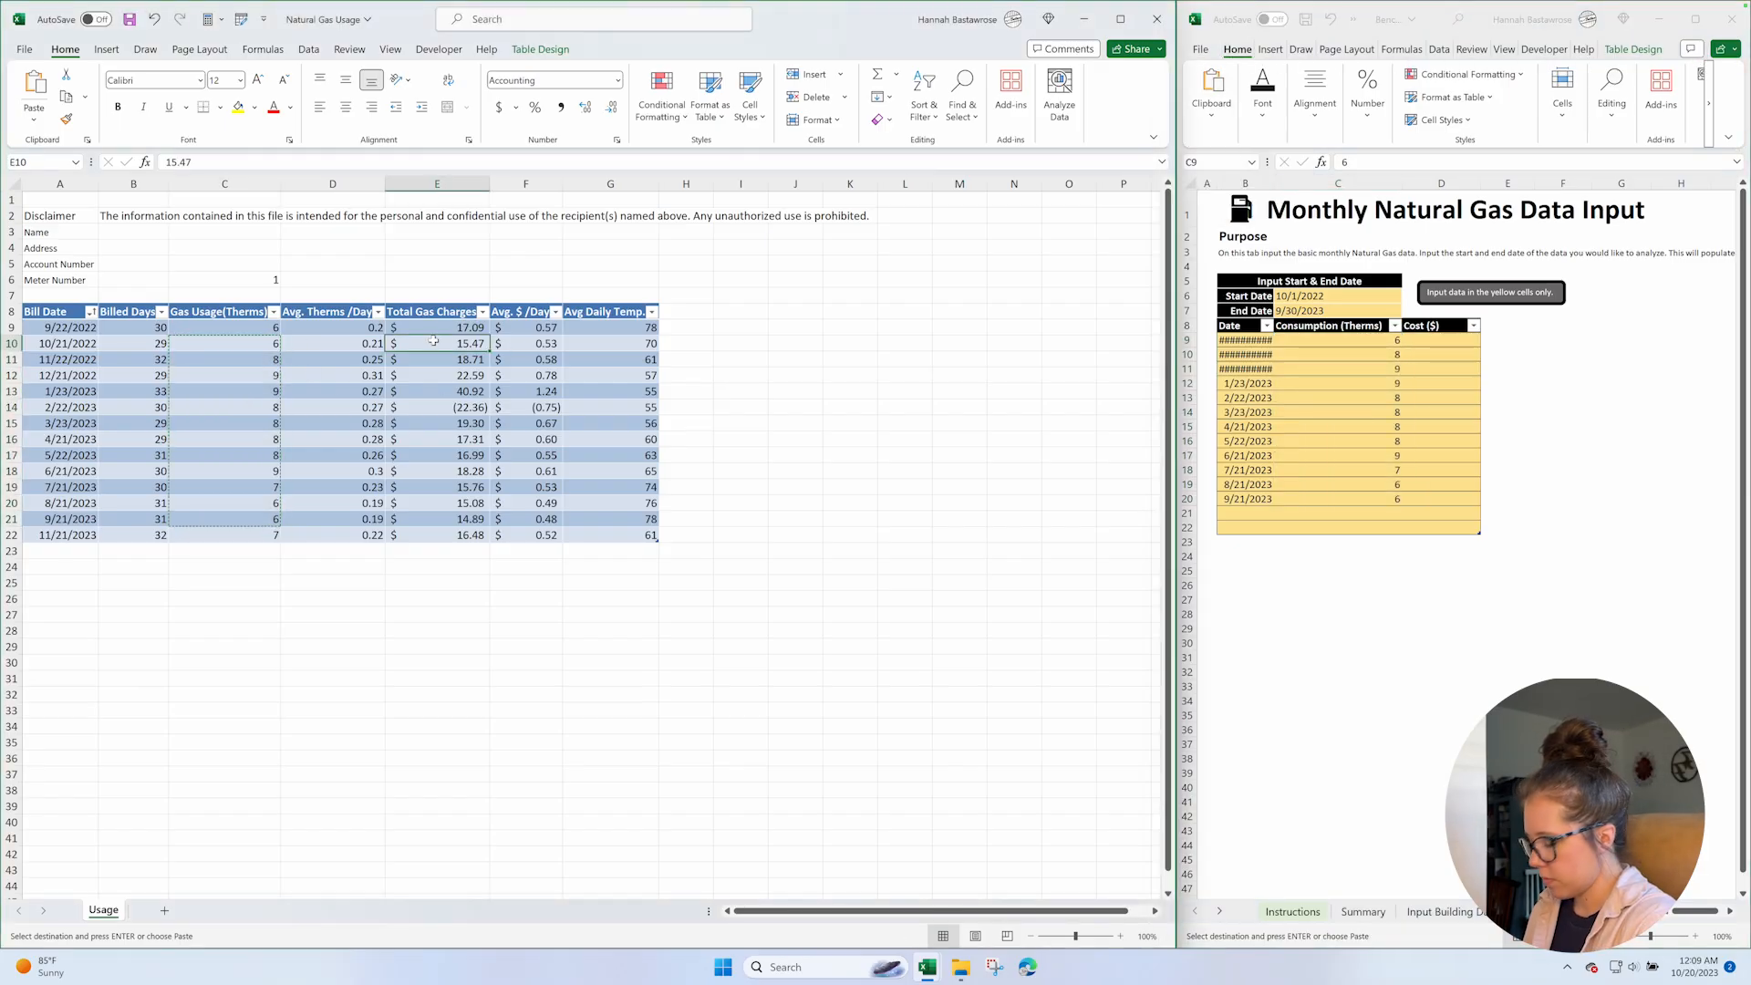
pyautogui.keyDown('shift'); pyautogui.click(420, 518); pyautogui.keyUp('shift')
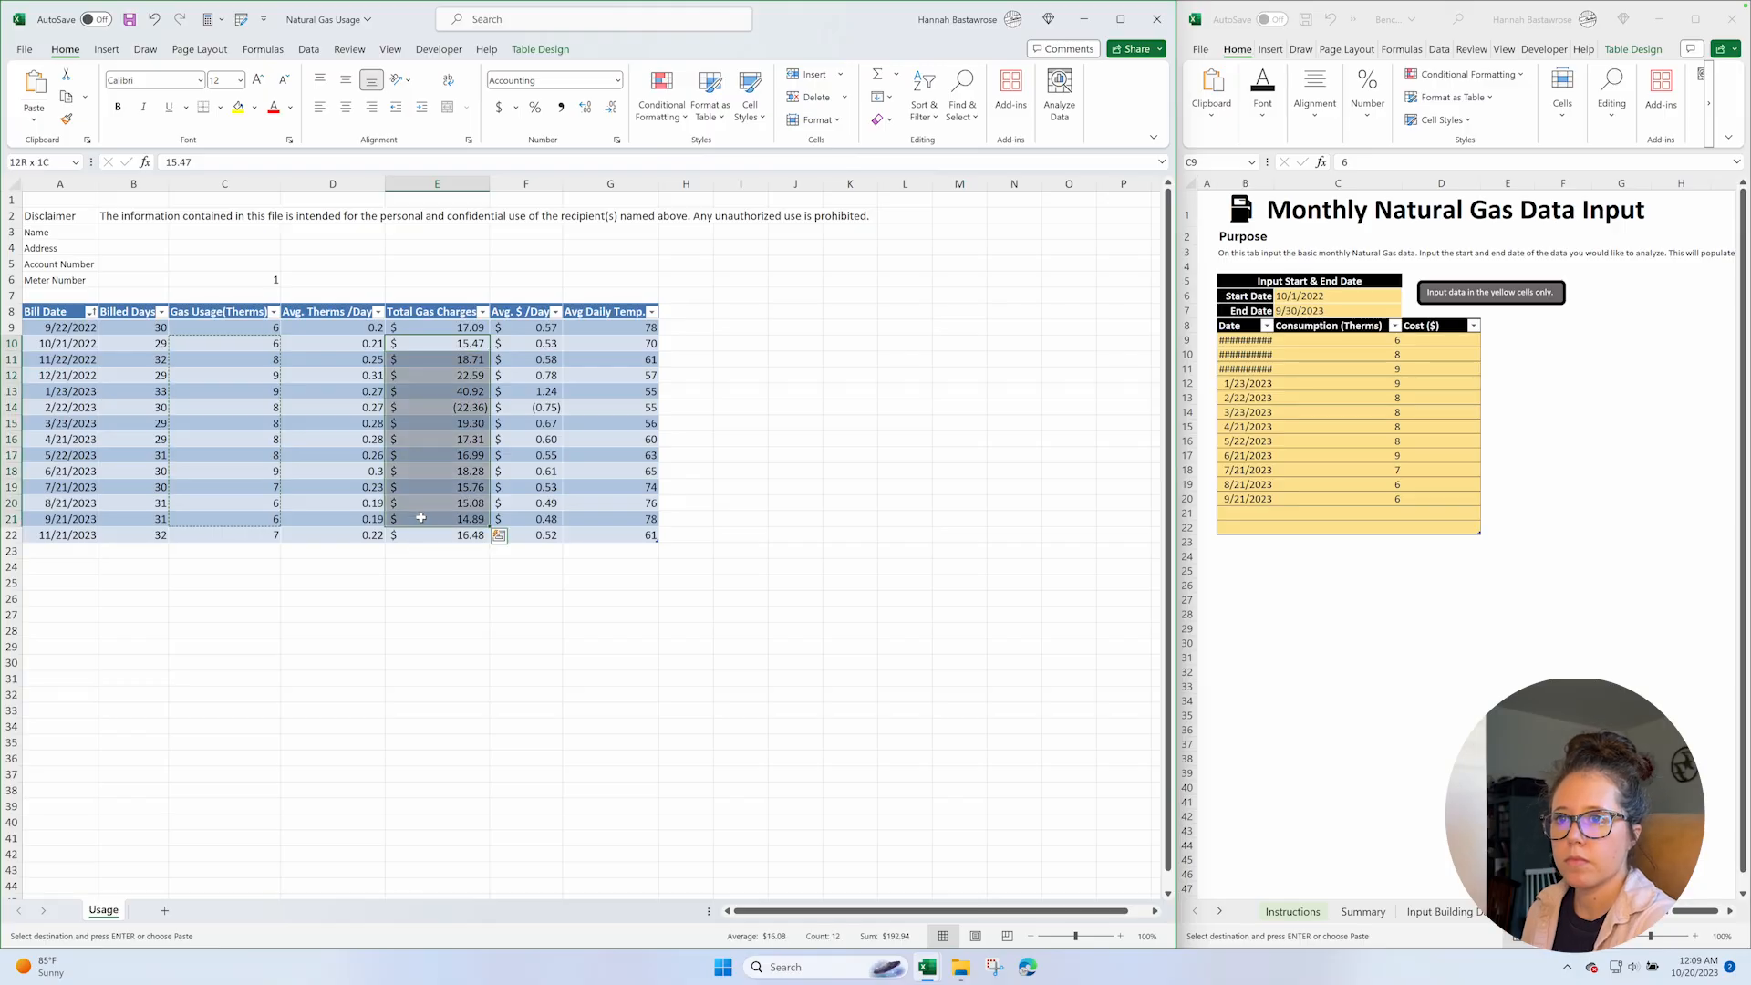
pyautogui.hotkey('ctrl', 'c')
pyautogui.click(1451, 340)
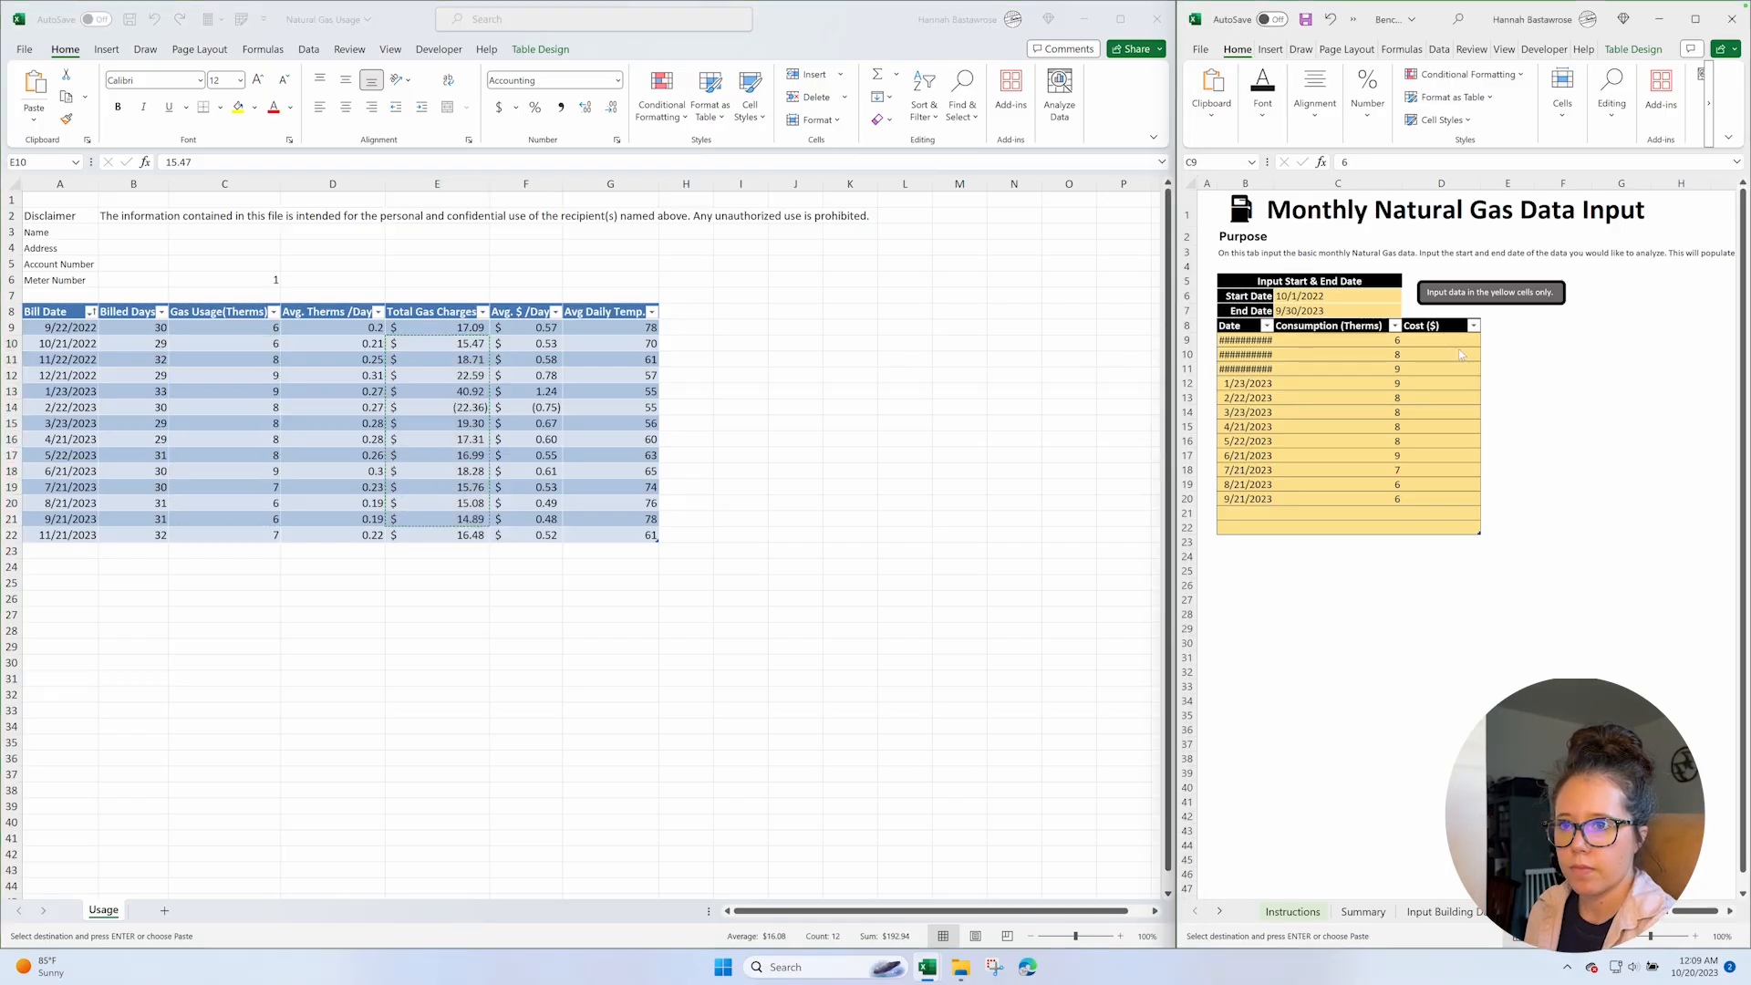
pyautogui.click(1450, 340)
pyautogui.press('alt')
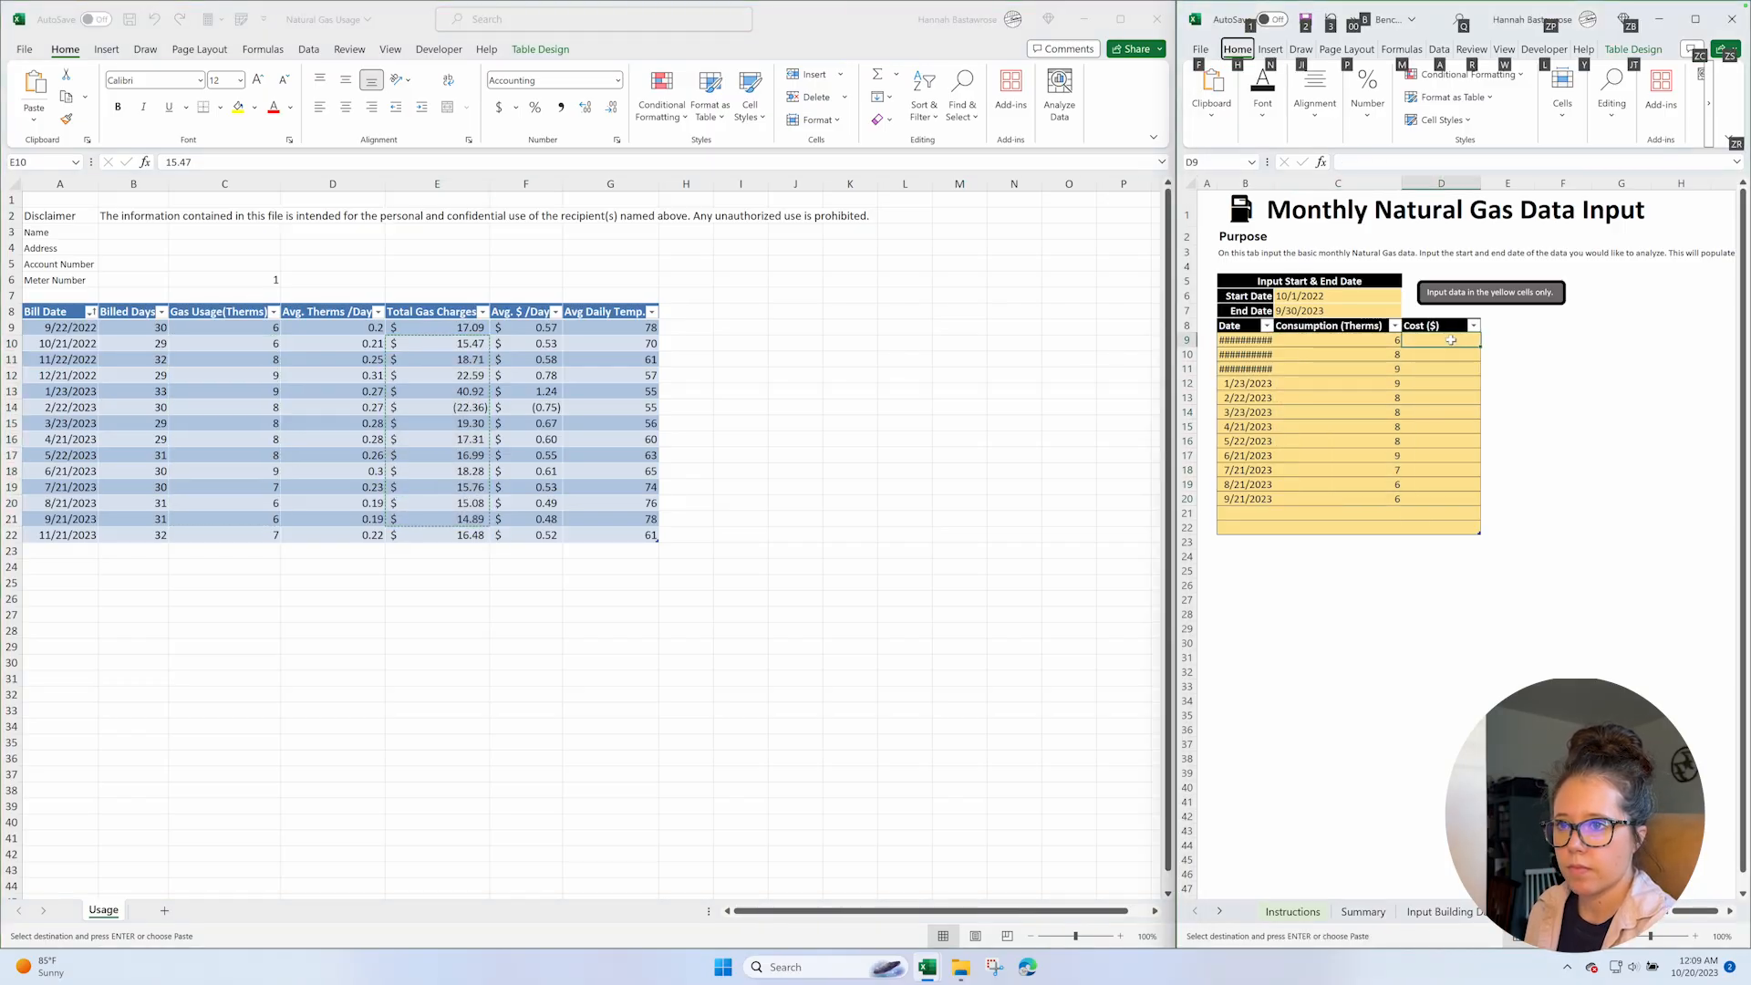
pyautogui.press('h')
pyautogui.press('v')
pyautogui.press('v')
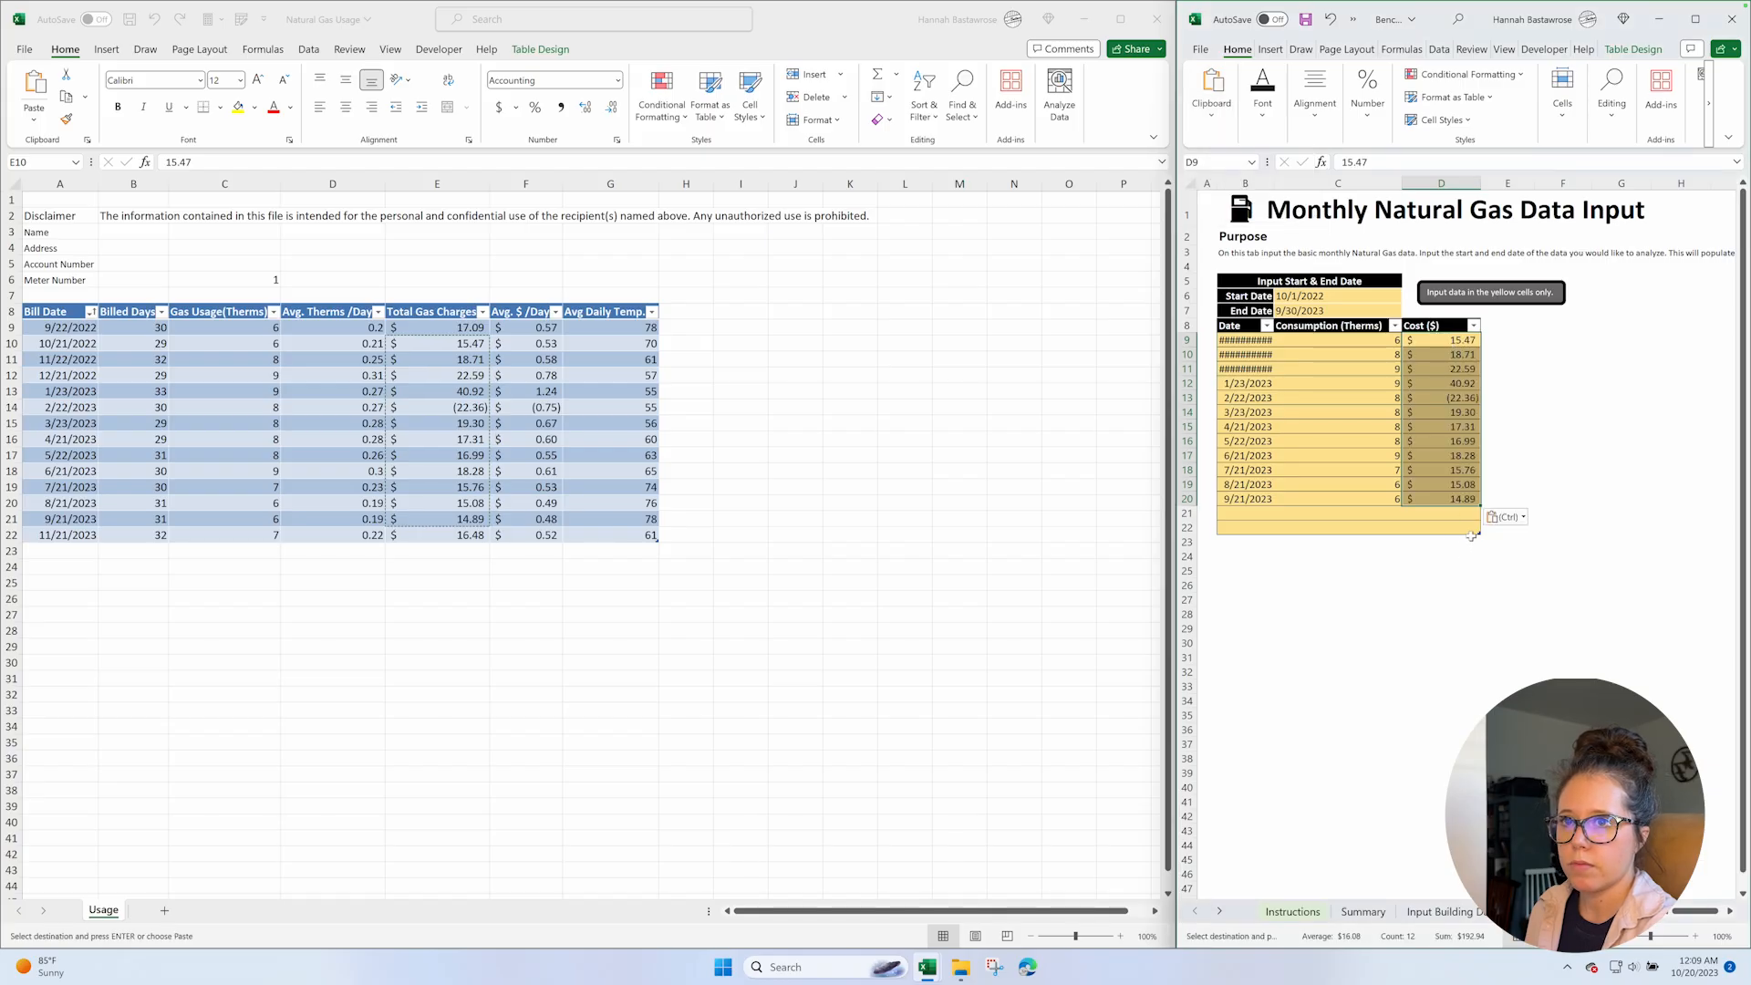
pyautogui.moveTo(1480, 533); pyautogui.dragTo(1483, 509)
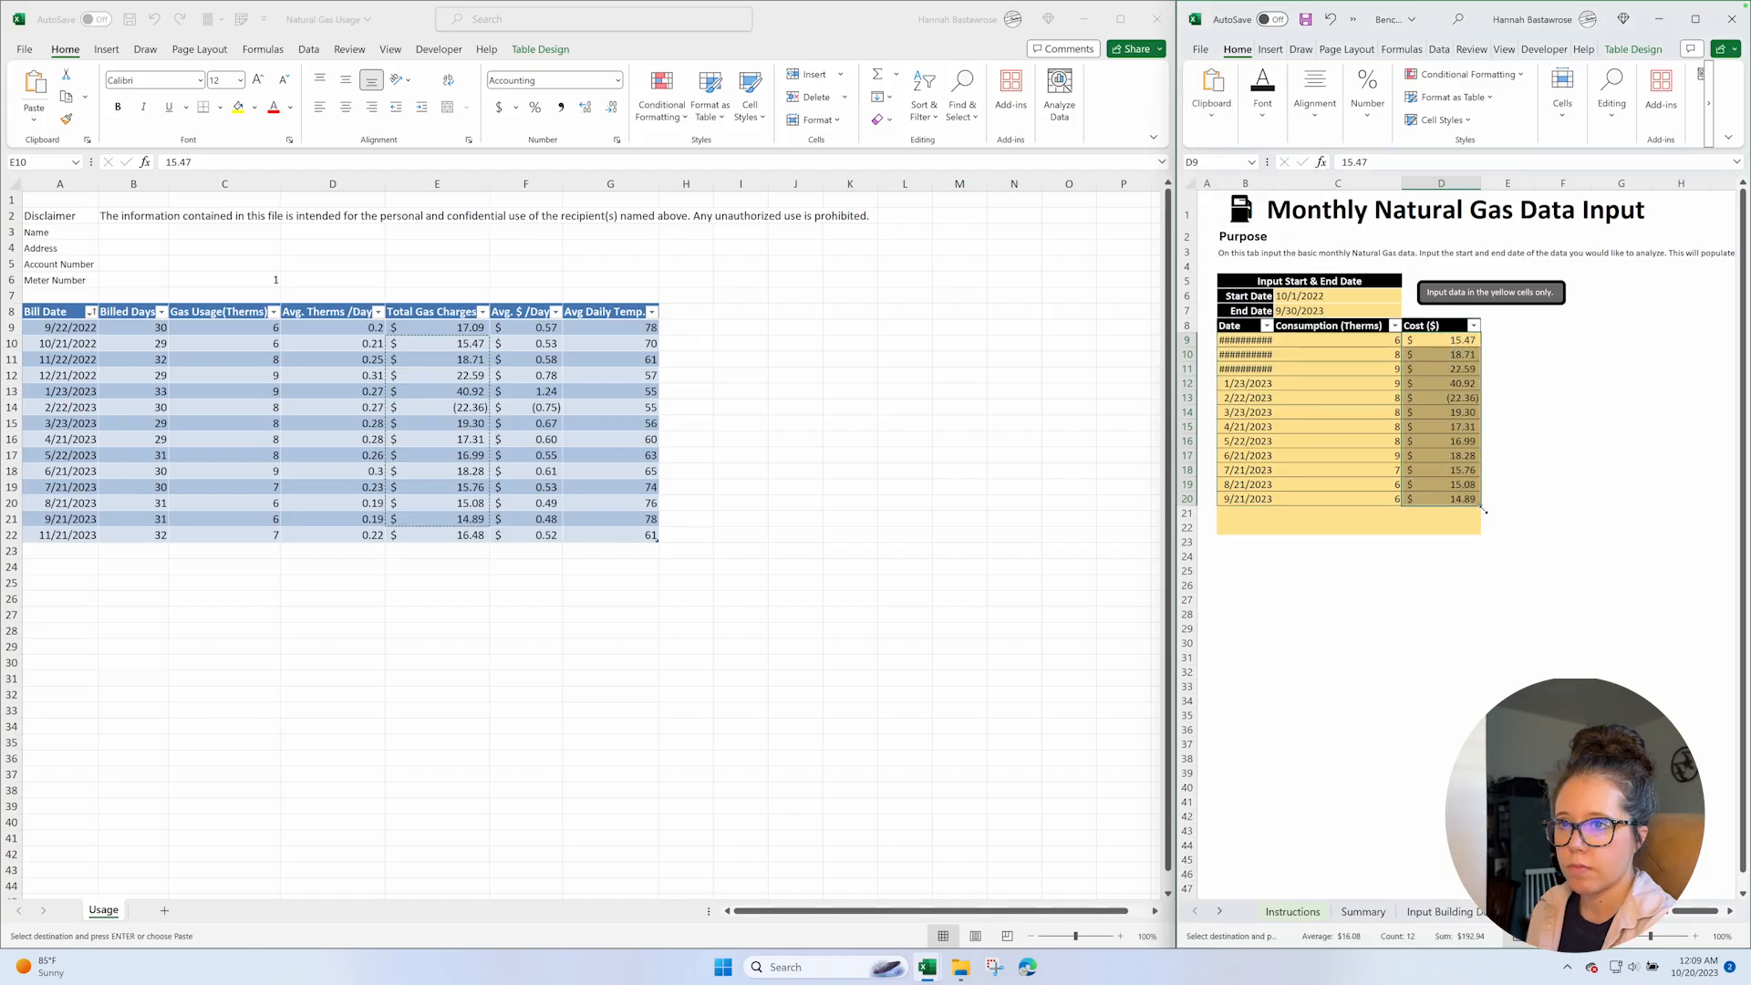
pyautogui.doubleClick(1274, 184)
pyautogui.hscroll(5, 1484, 341)
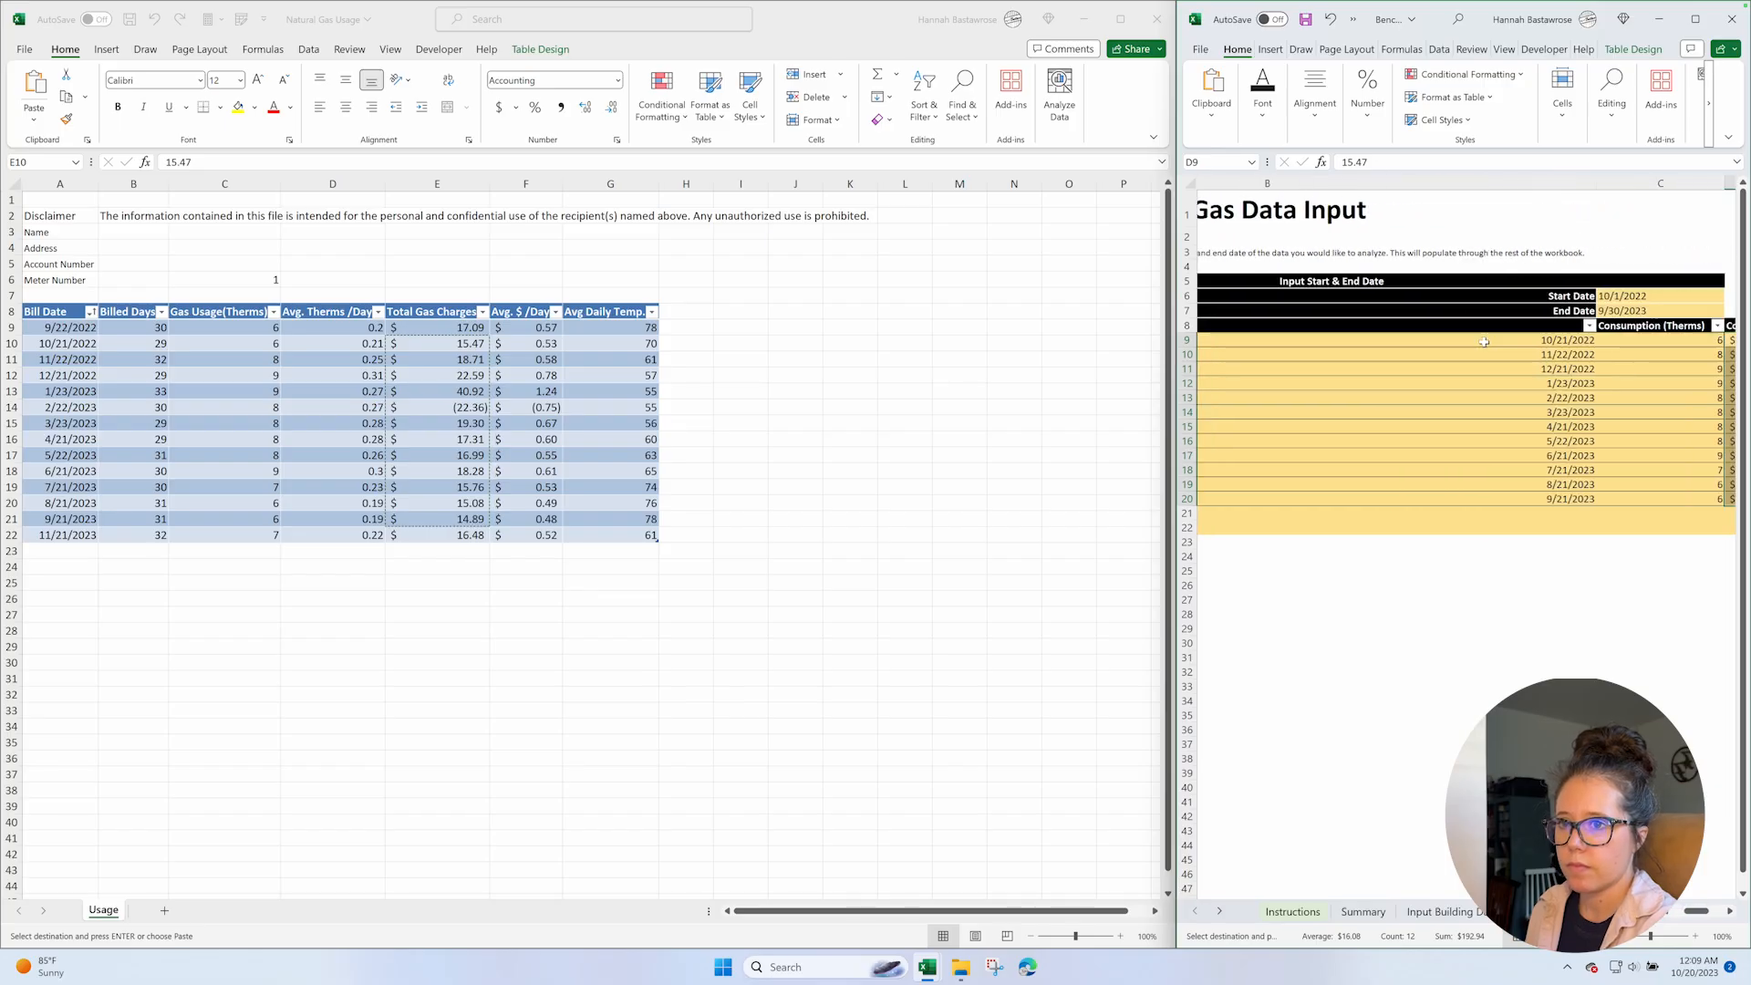
pyautogui.hotkey('ctrl', 'z')
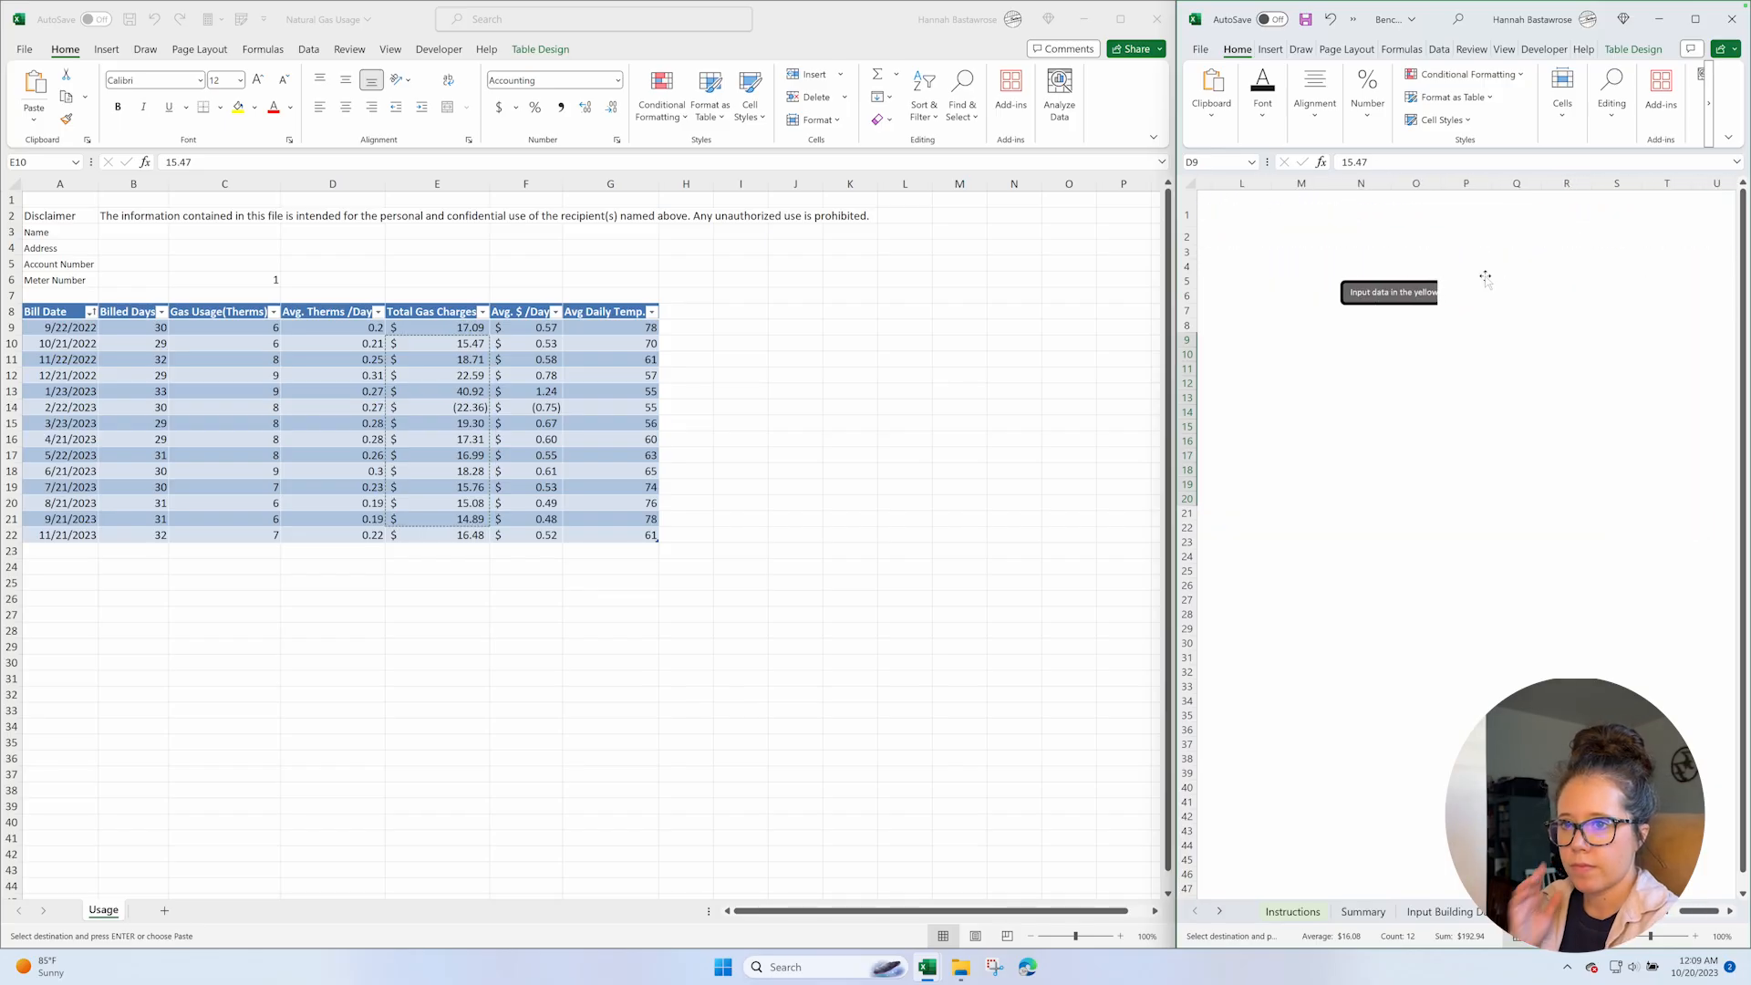
# Widen the input table's Date column slightly so the full dates fit, and save the Benchmarking Workbook.
pyautogui.moveTo(1274, 184); pyautogui.dragTo(1296, 183)
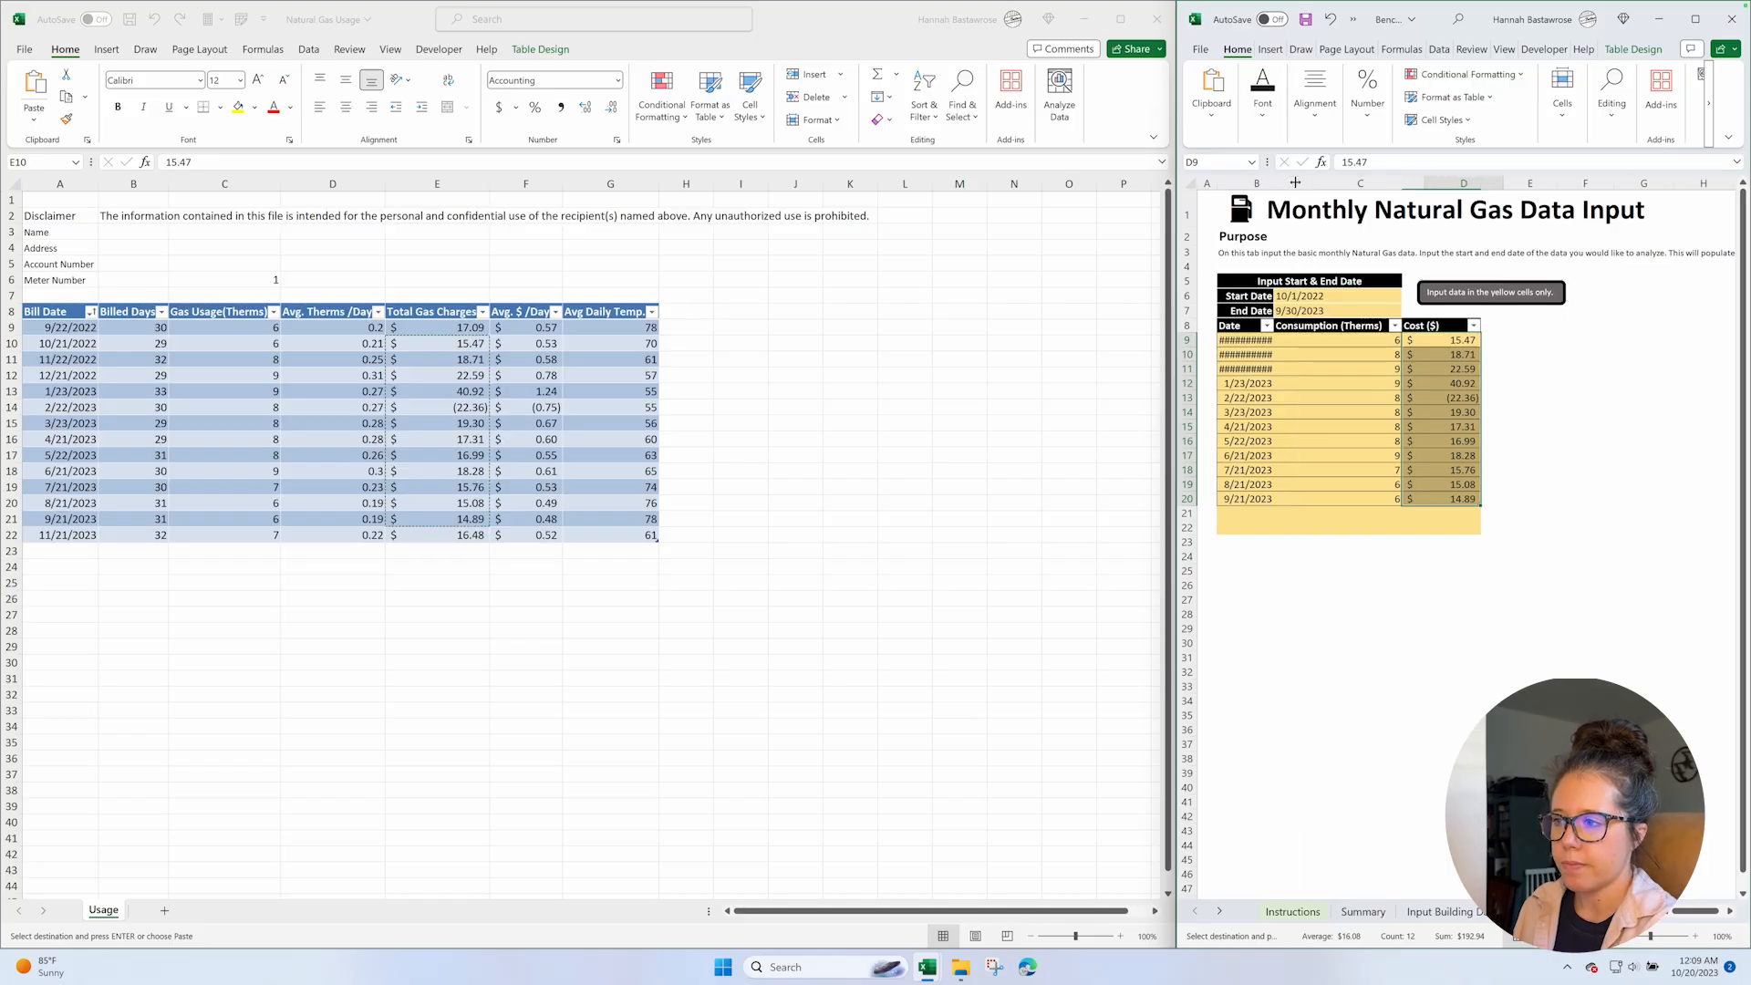
pyautogui.click(1367, 557)
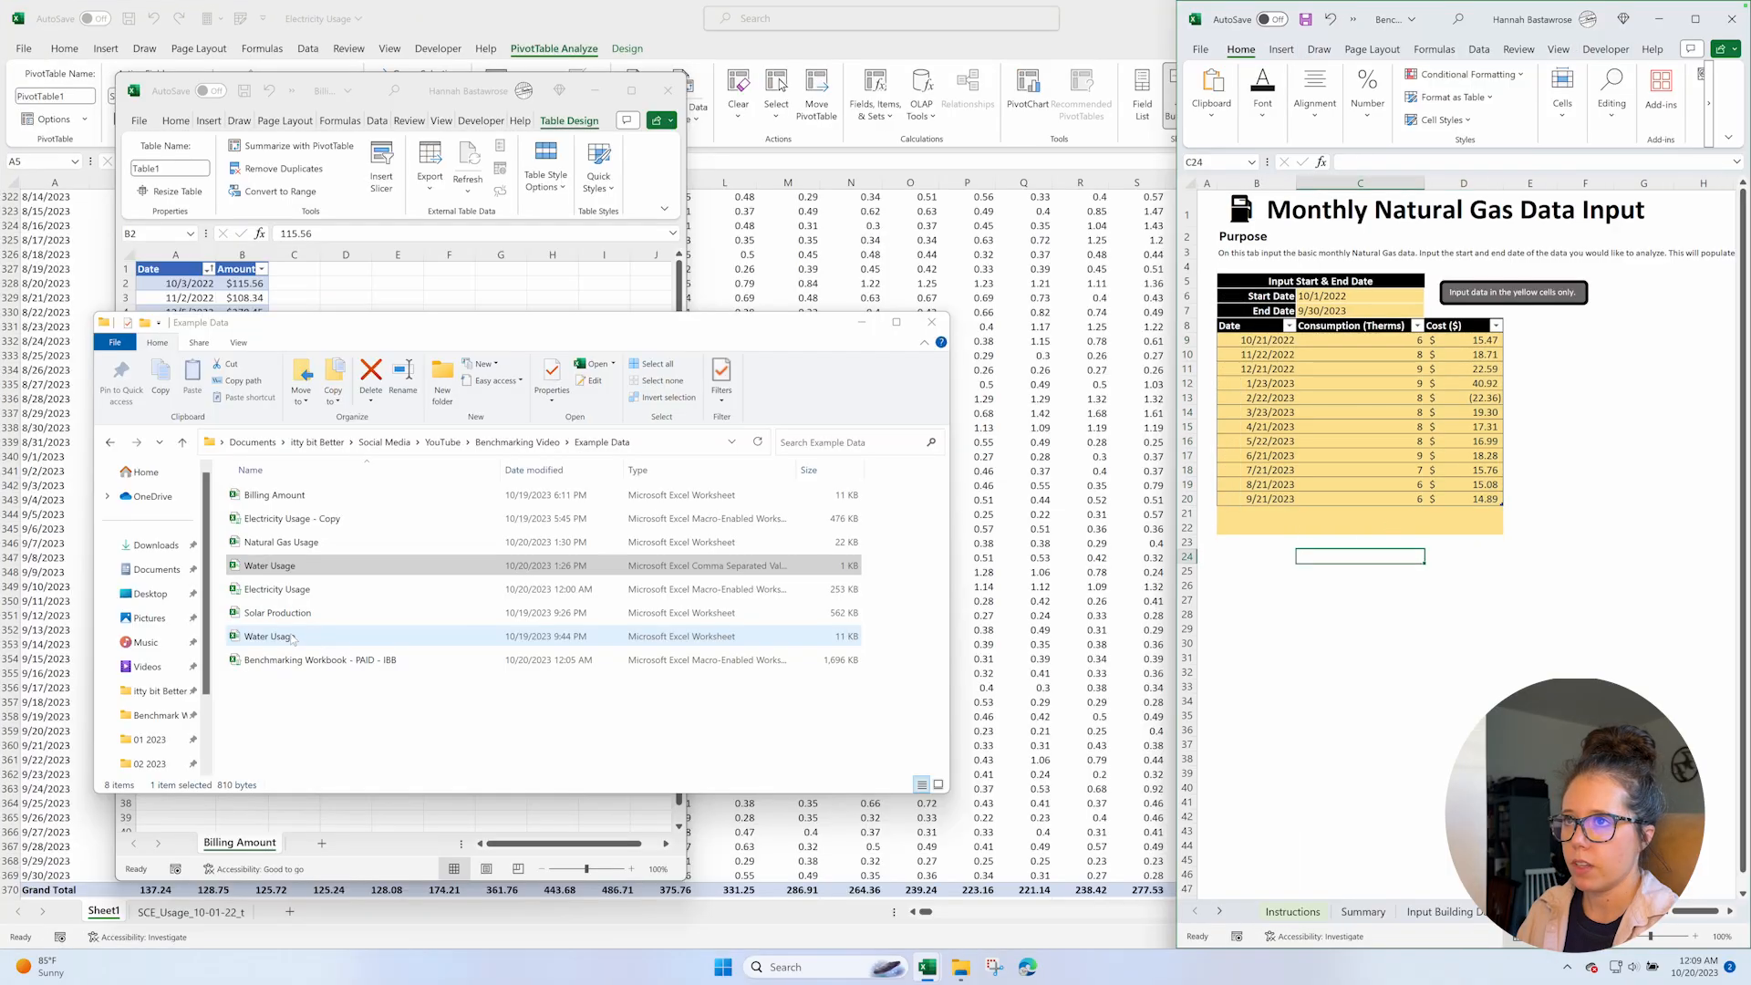
# Open the Water Usage workbook and convert its data in A1:E14 into a table with headers.
pyautogui.doubleClick(294, 637)
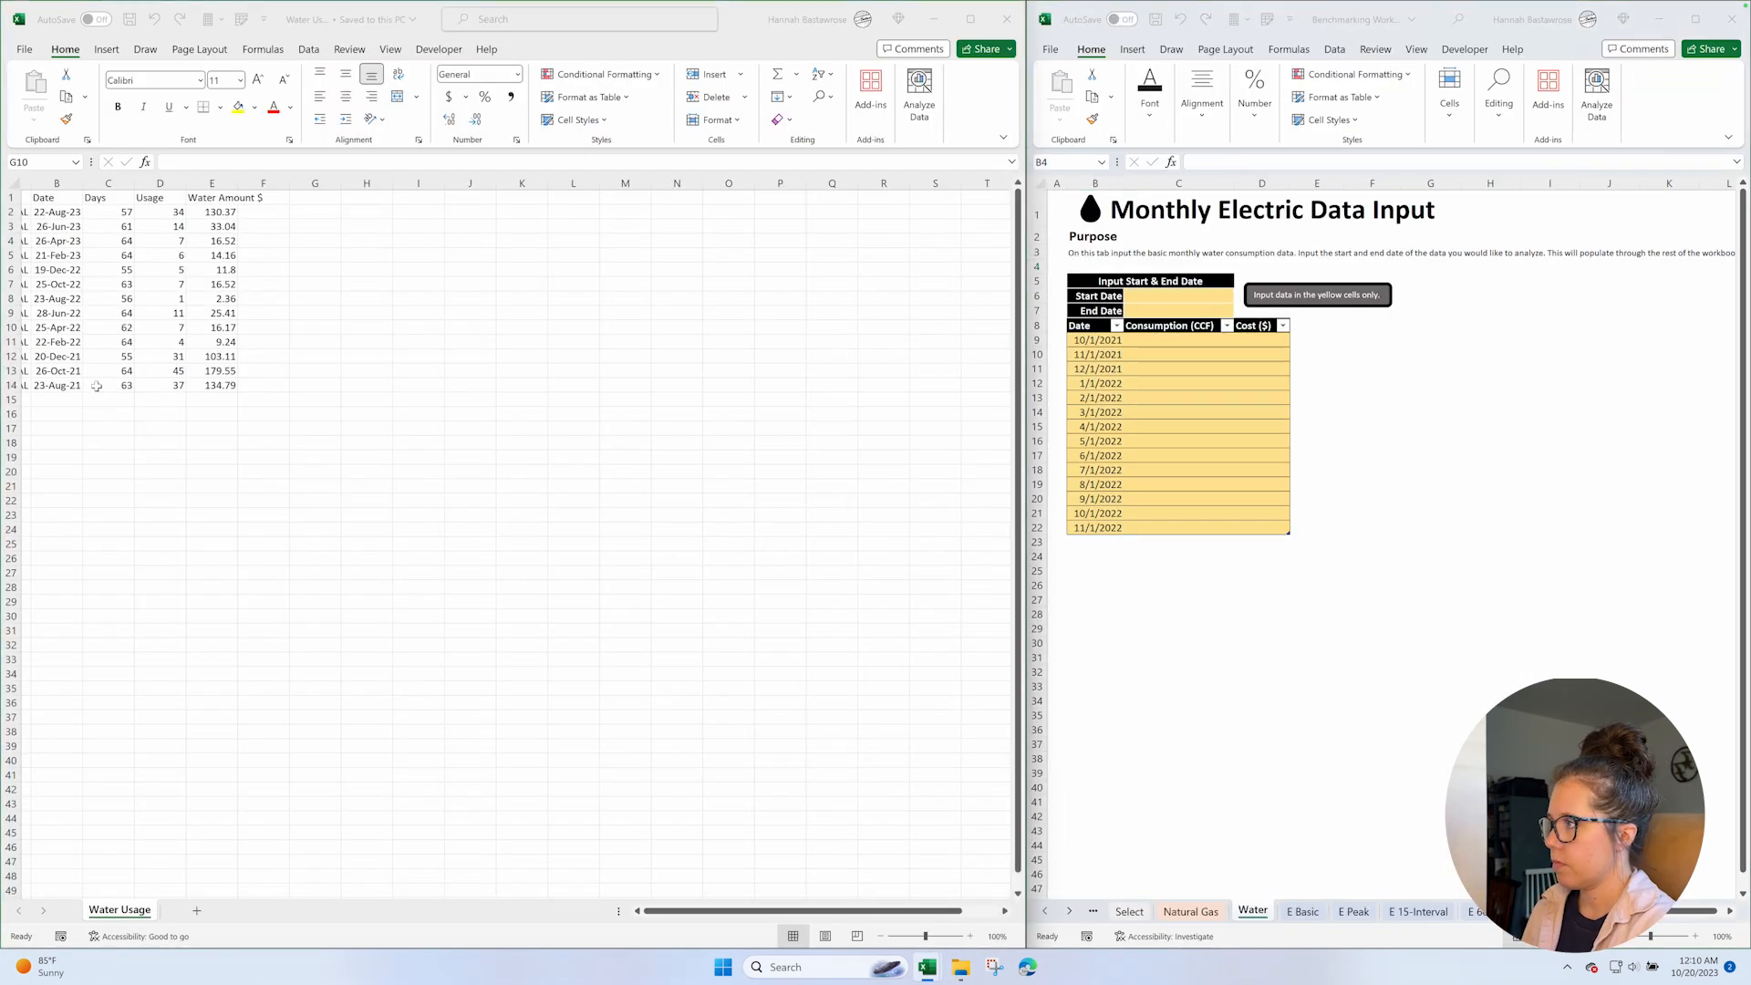
pyautogui.press('Left')
pyautogui.press('Left')
pyautogui.press('Left')
pyautogui.press('Left')
pyautogui.press('Left')
pyautogui.press('Left')
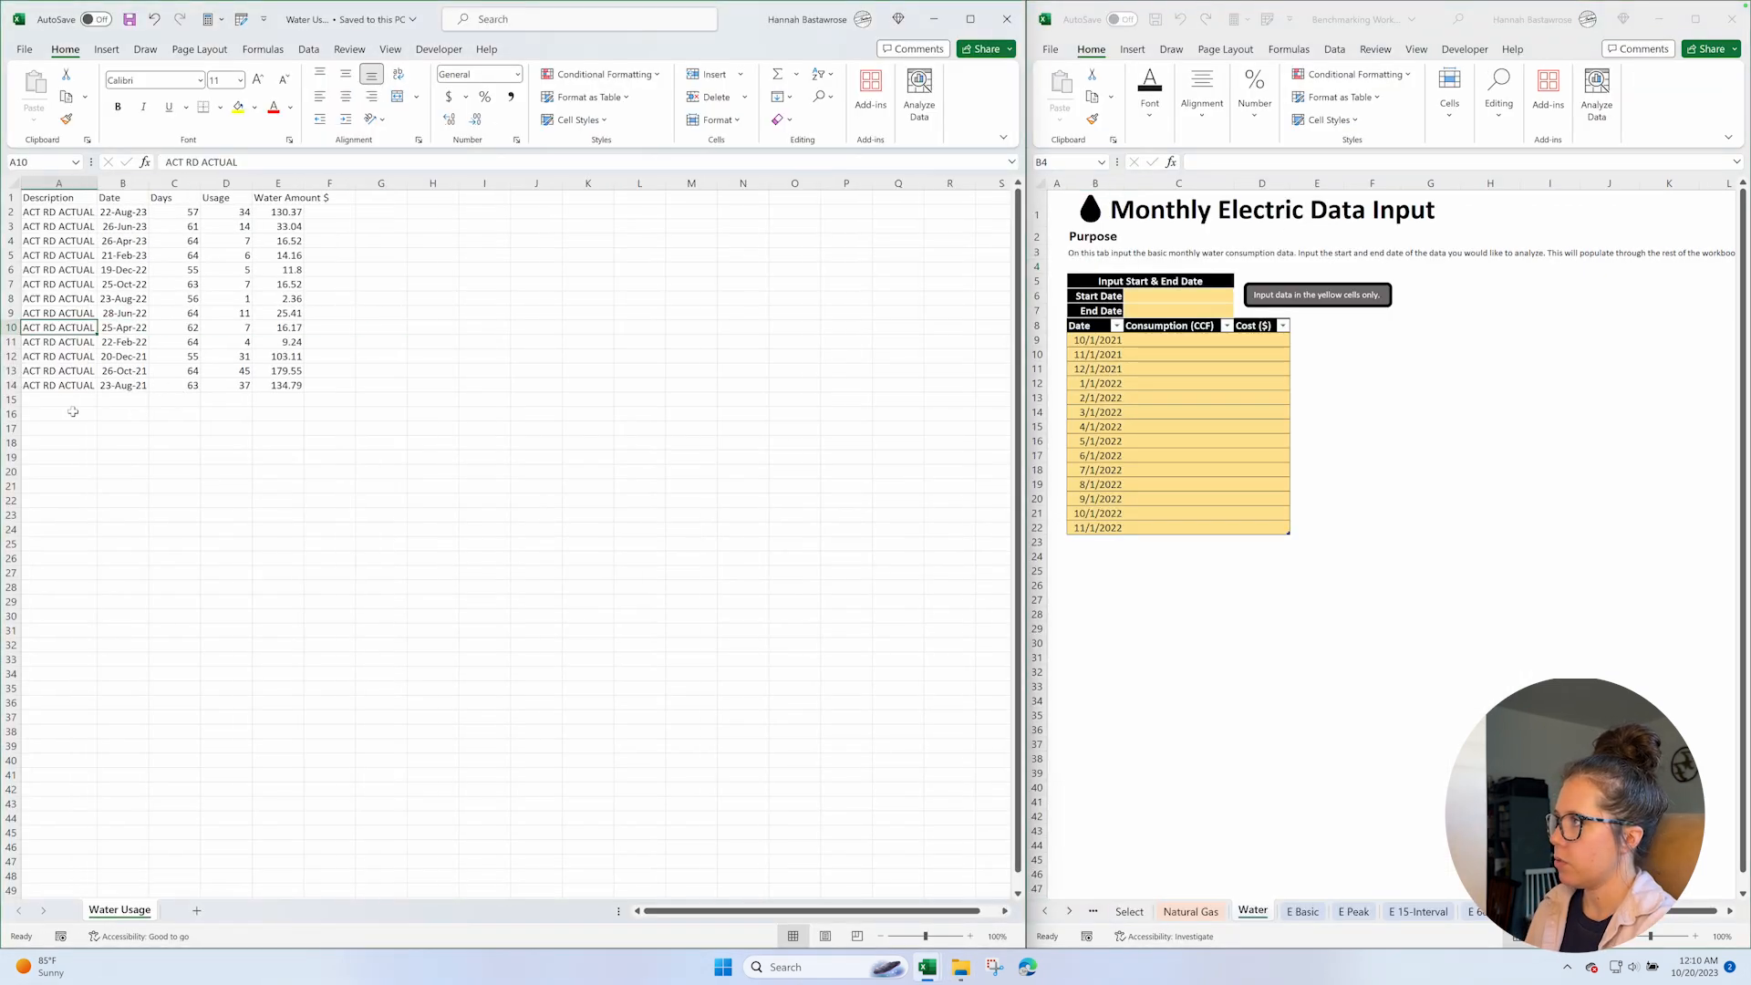
pyautogui.hotkey('ctrl', 'Home')
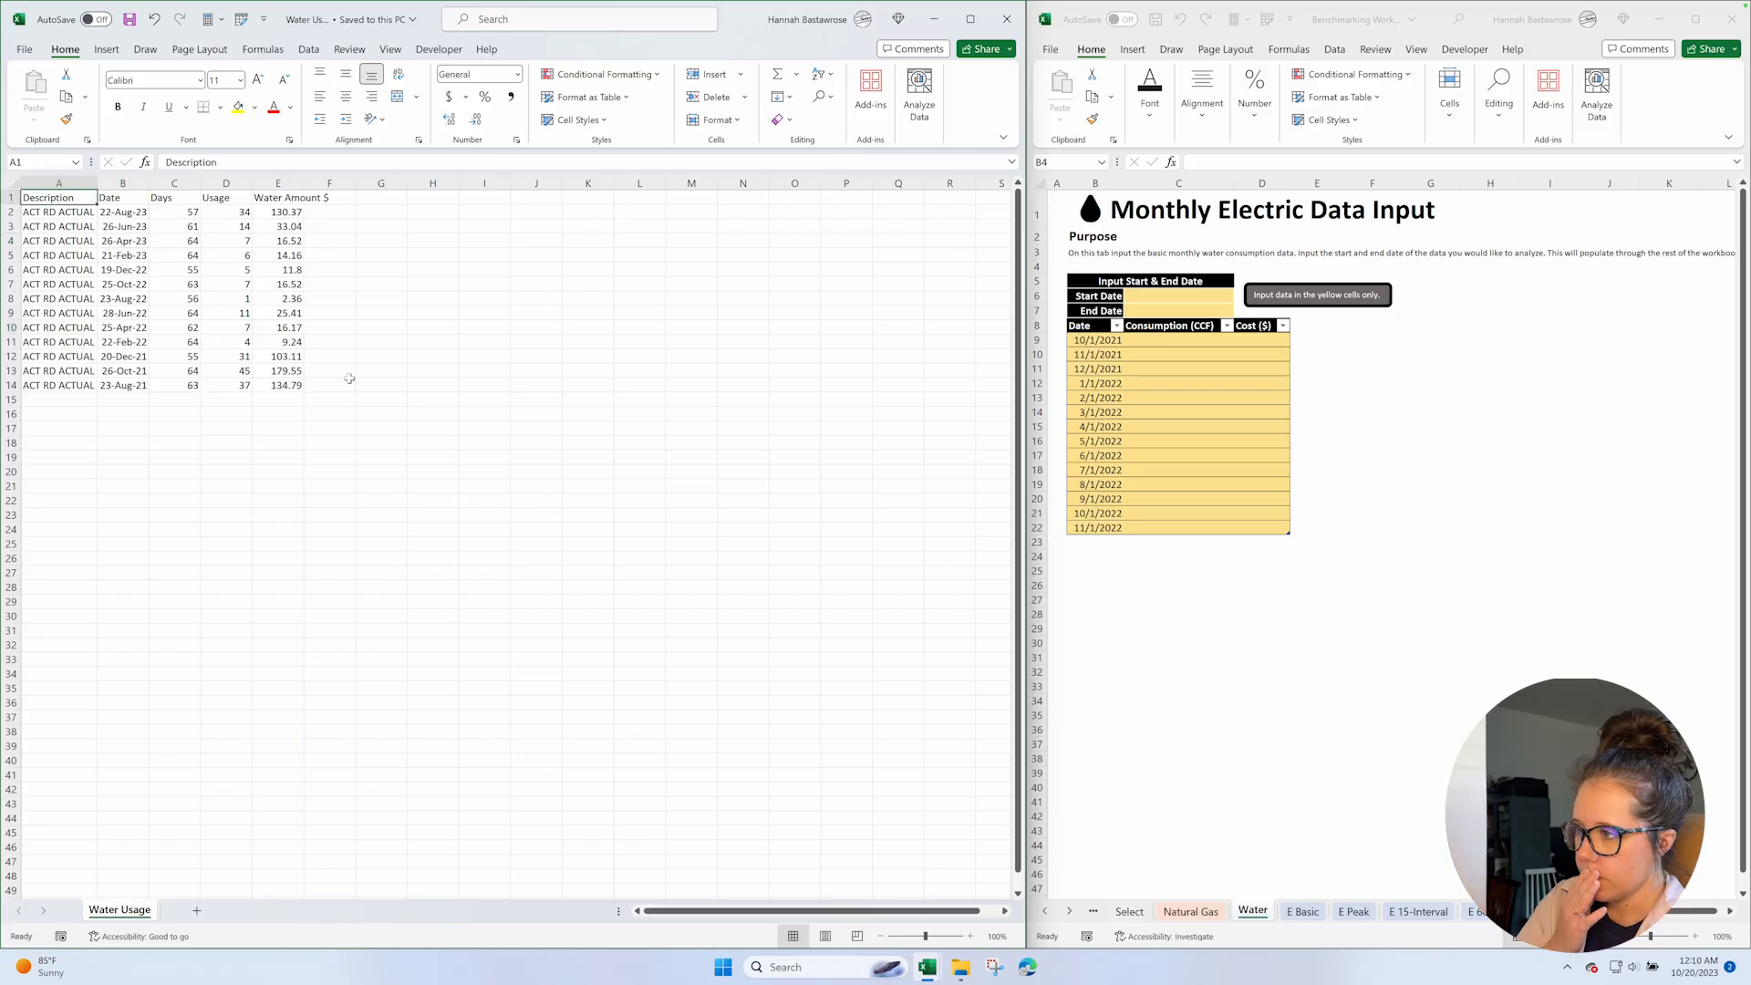
pyautogui.keyDown('shift'); pyautogui.click(278, 385); pyautogui.keyUp('shift')
pyautogui.click(105, 50)
pyautogui.click(140, 88)
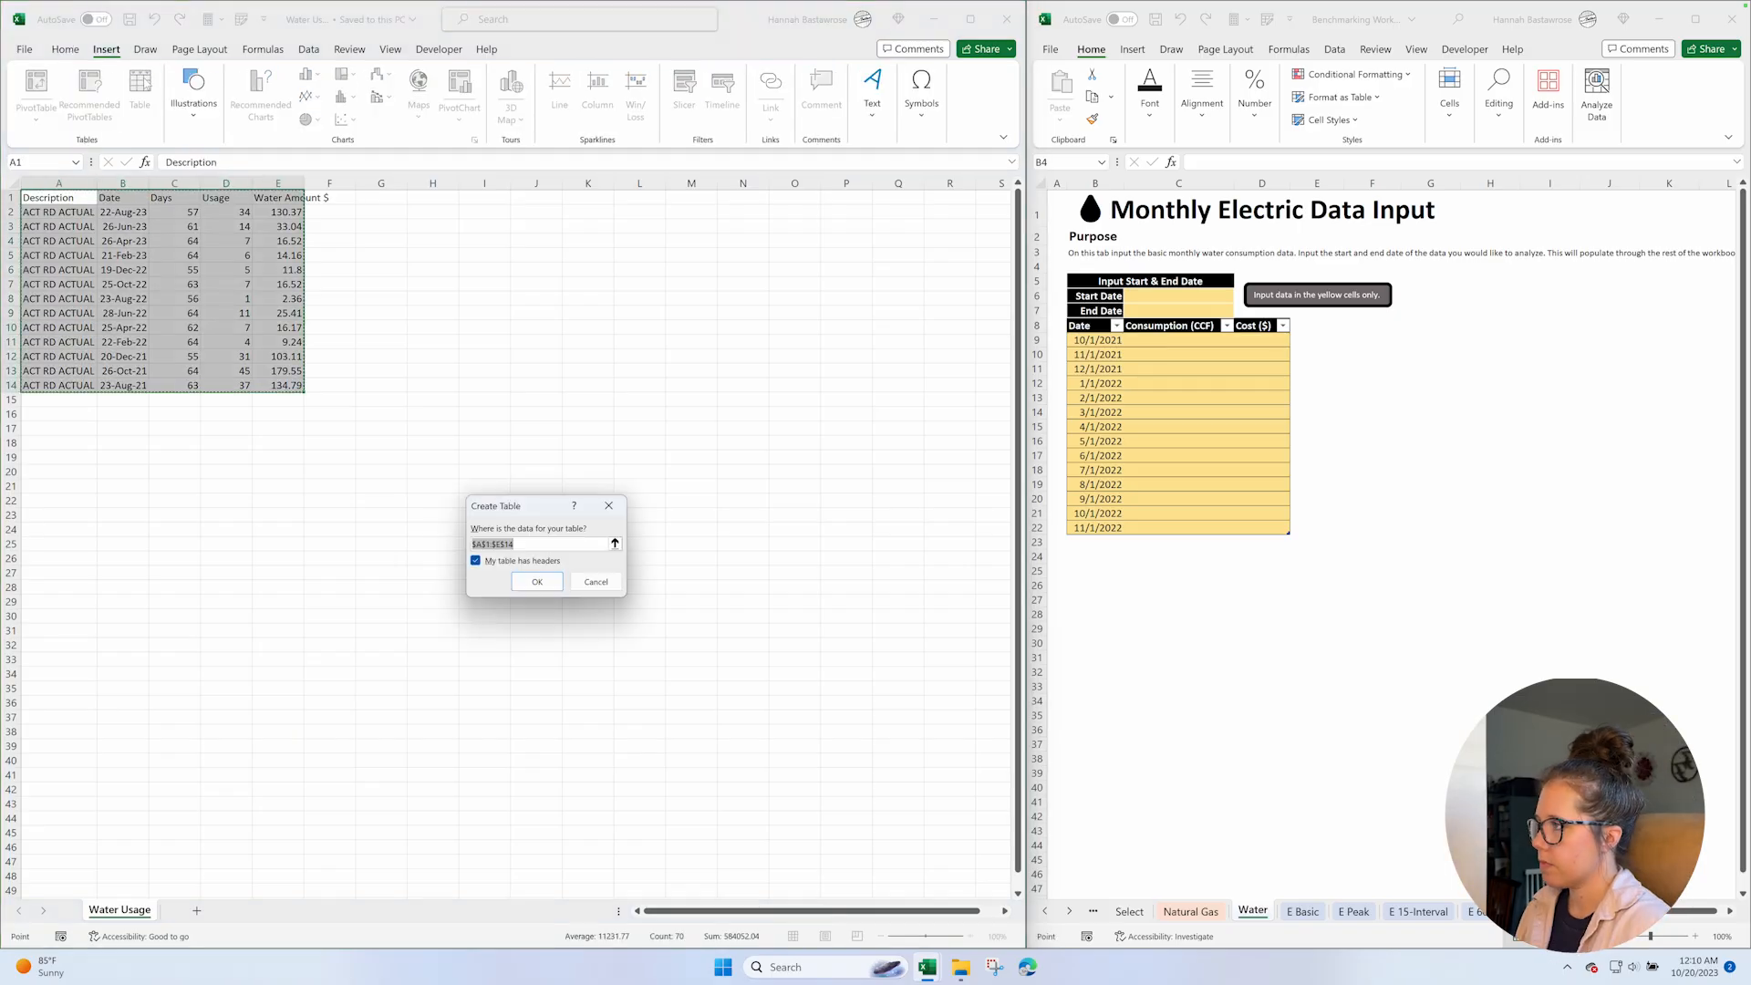
pyautogui.click(537, 581)
# Sort the water usage table by its Date column from oldest to newest.
pyautogui.click(270, 470)
pyautogui.click(141, 198)
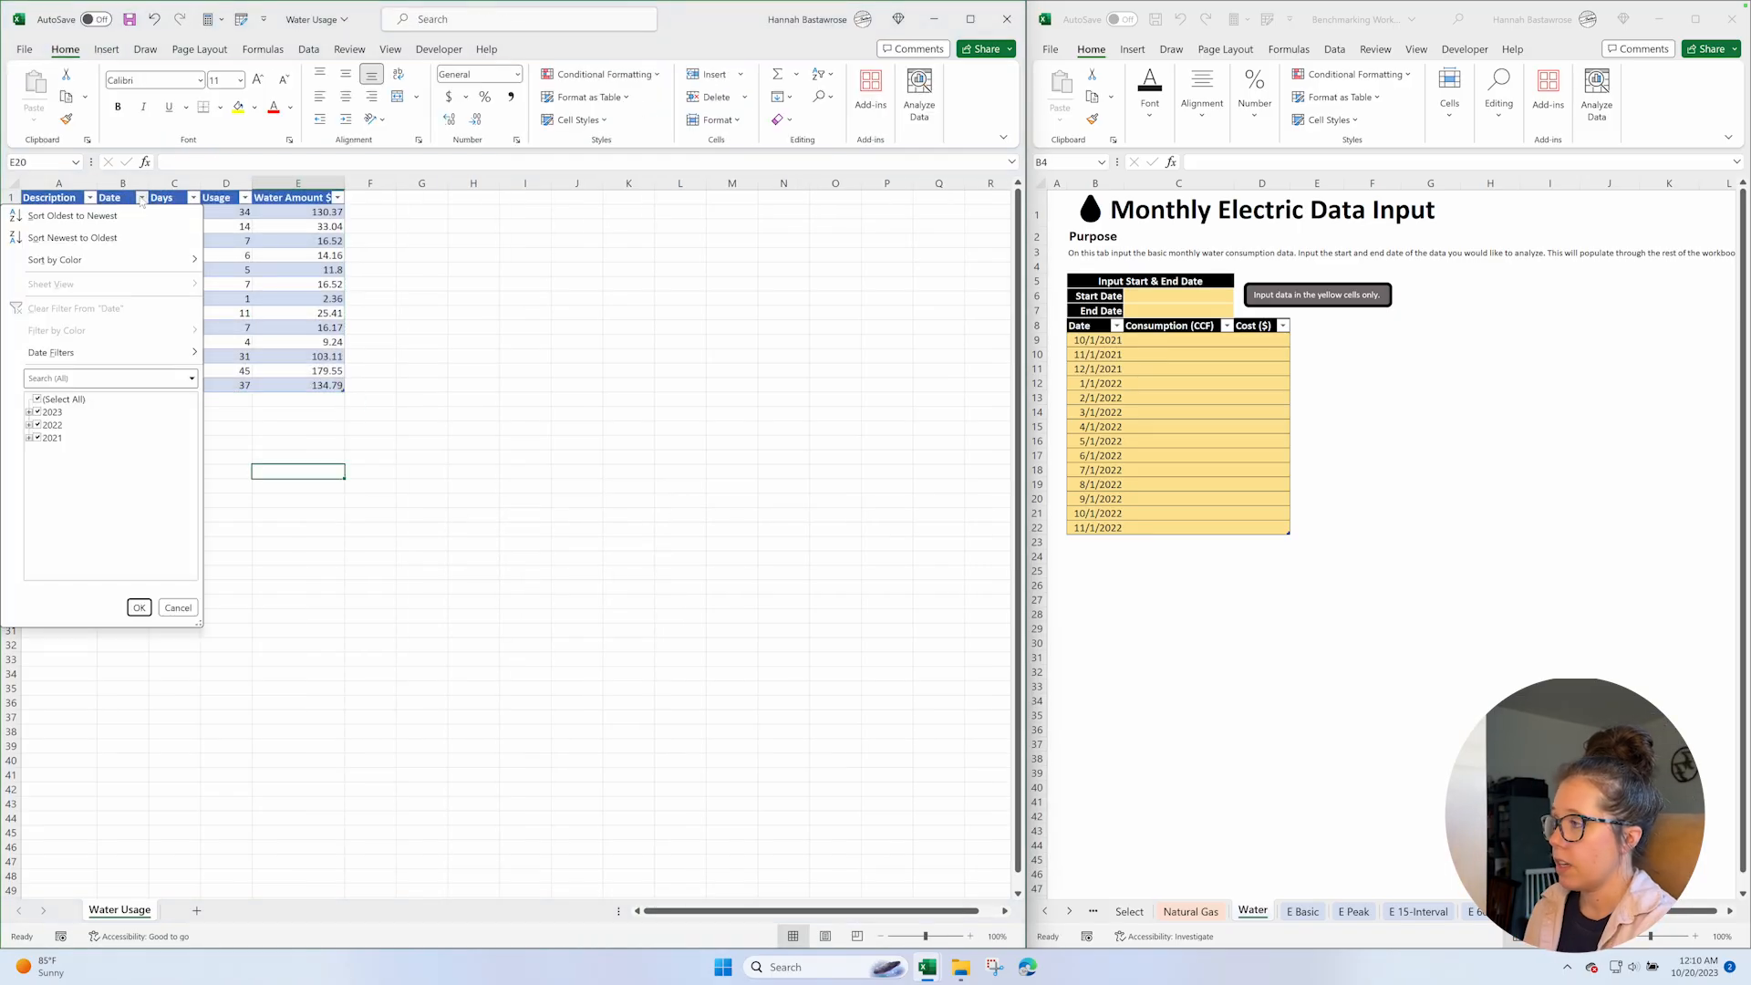
pyautogui.click(74, 215)
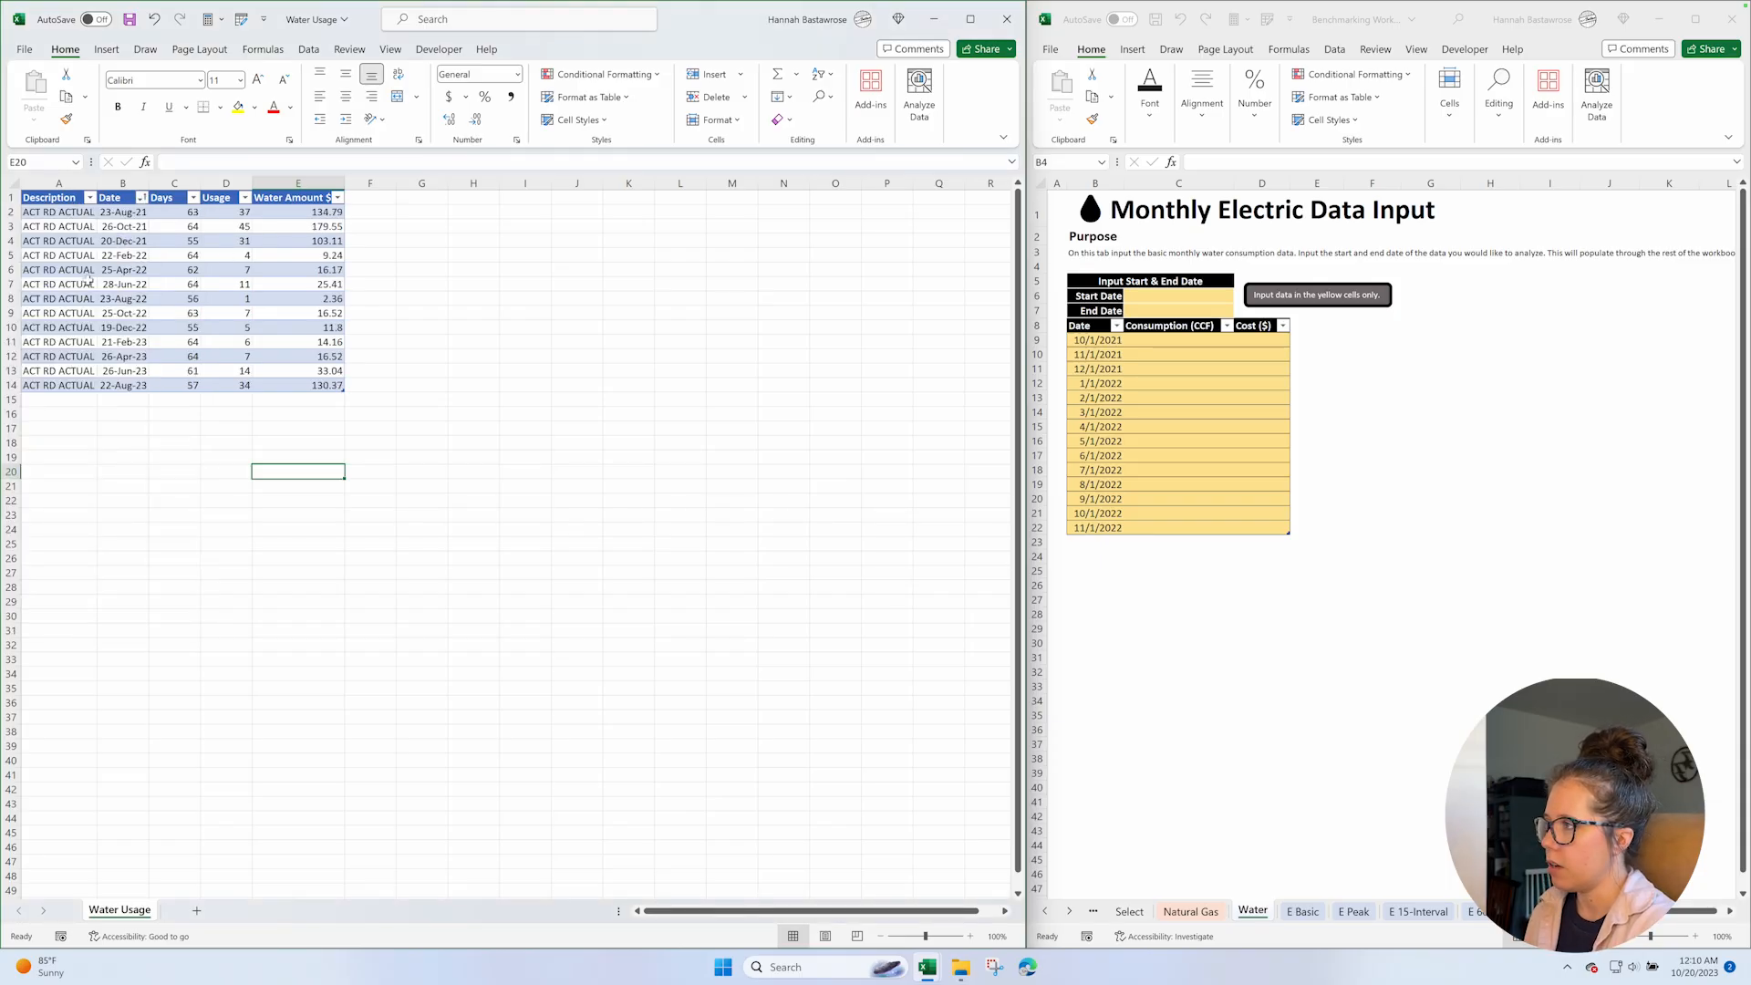
# Copy the water bill dates in B9:B14 and paste them into the Water sheet's Date column from B9.
pyautogui.click(140, 270)
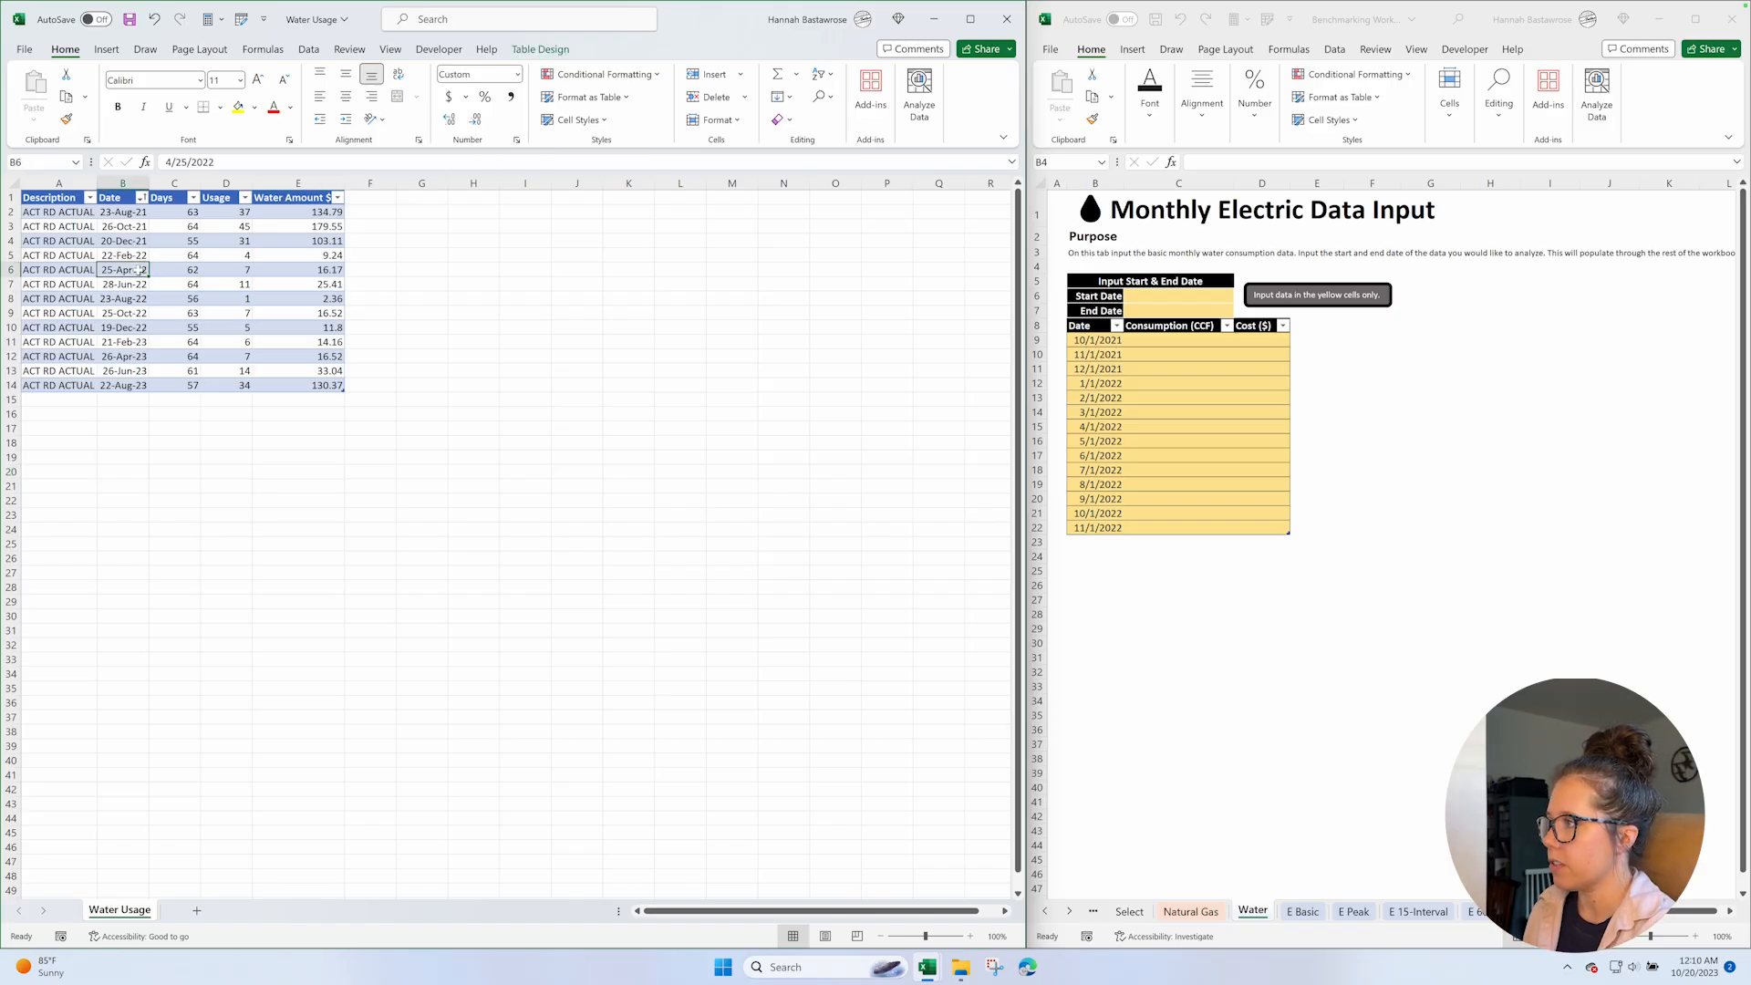
pyautogui.press('Down')
pyautogui.press('Down')
pyautogui.press('Down')
pyautogui.press('Down')
pyautogui.press('Down')
pyautogui.press('Down')
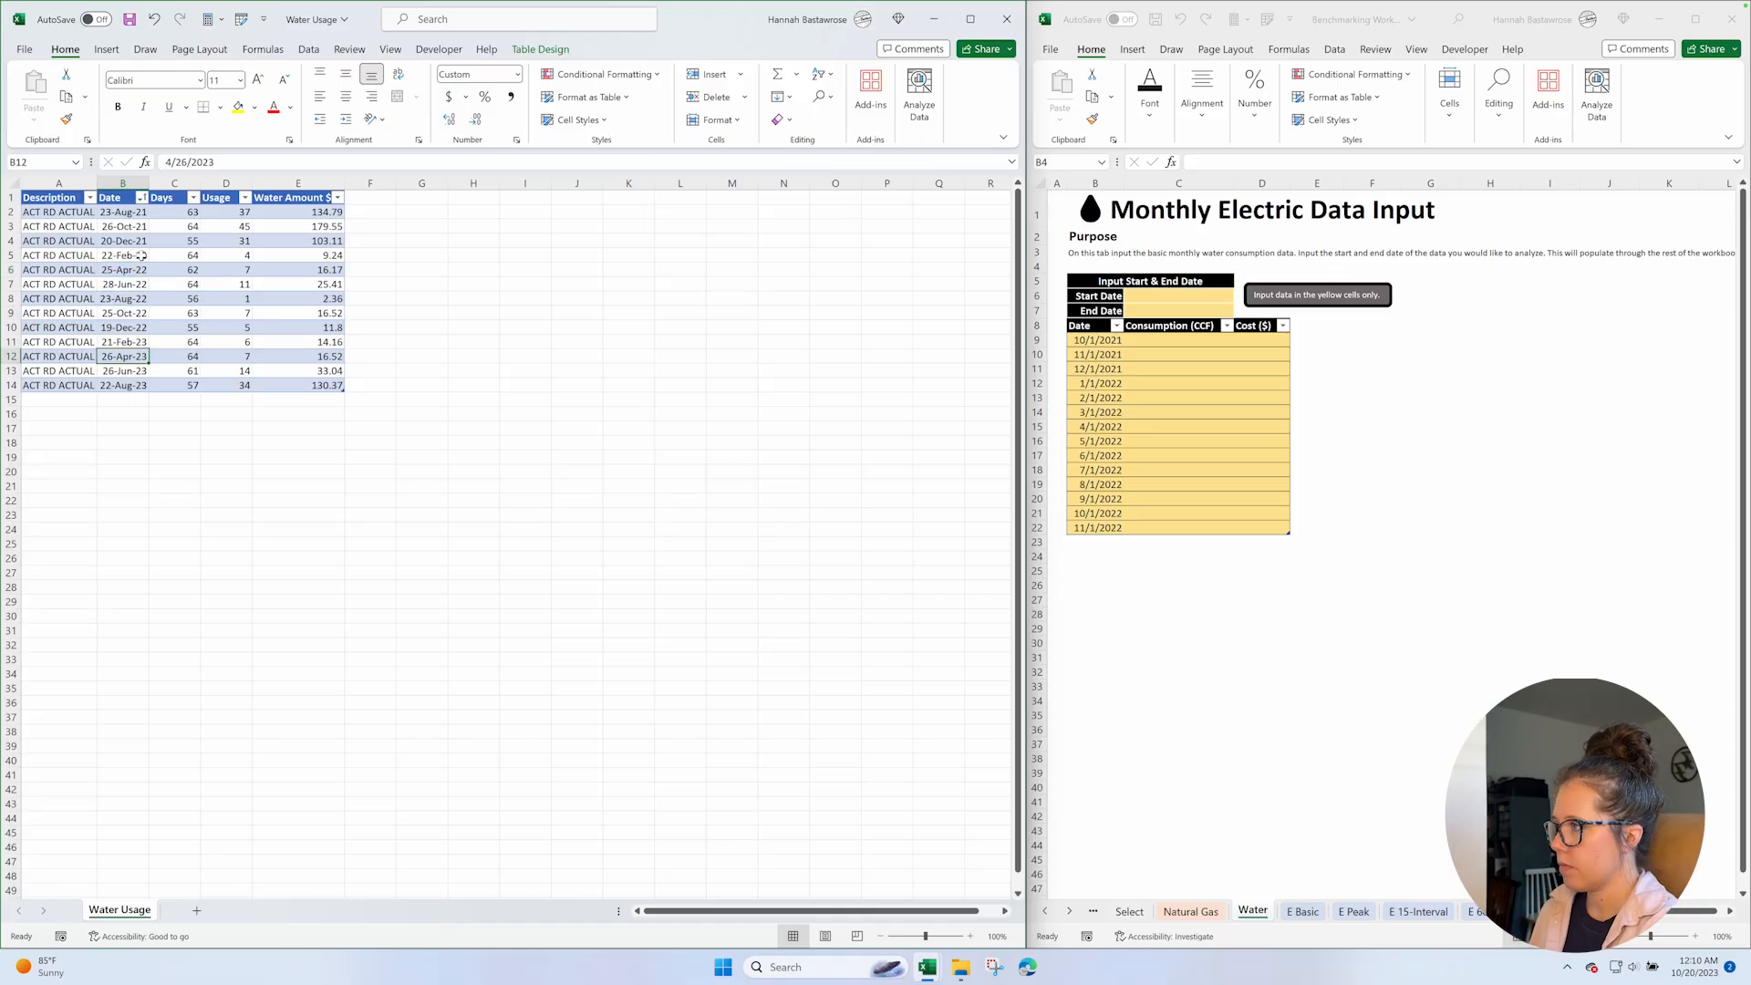
pyautogui.click(142, 312)
pyautogui.hotkey('shift', 'Down')
pyautogui.hotkey('shift', 'Down')
pyautogui.hotkey('shift', 'Down')
pyautogui.hotkey('shift', 'Down')
pyautogui.hotkey('shift', 'Down')
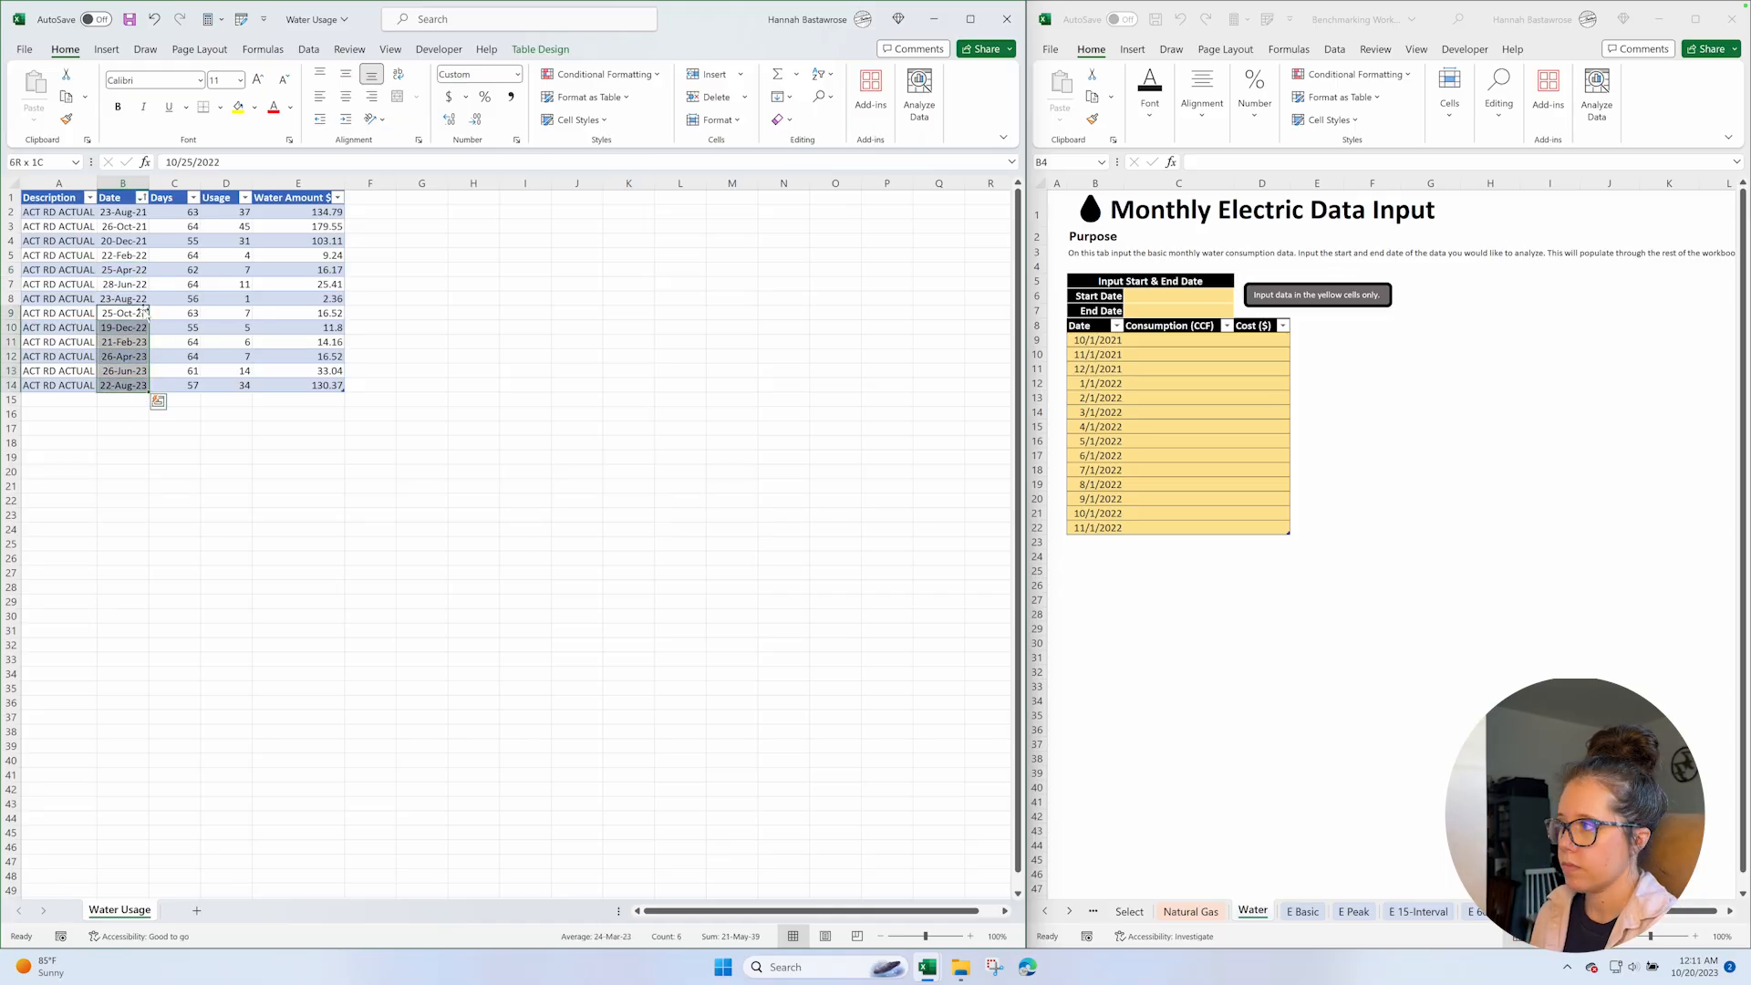
pyautogui.hotkey('ctrl', 'c')
pyautogui.click(1099, 340)
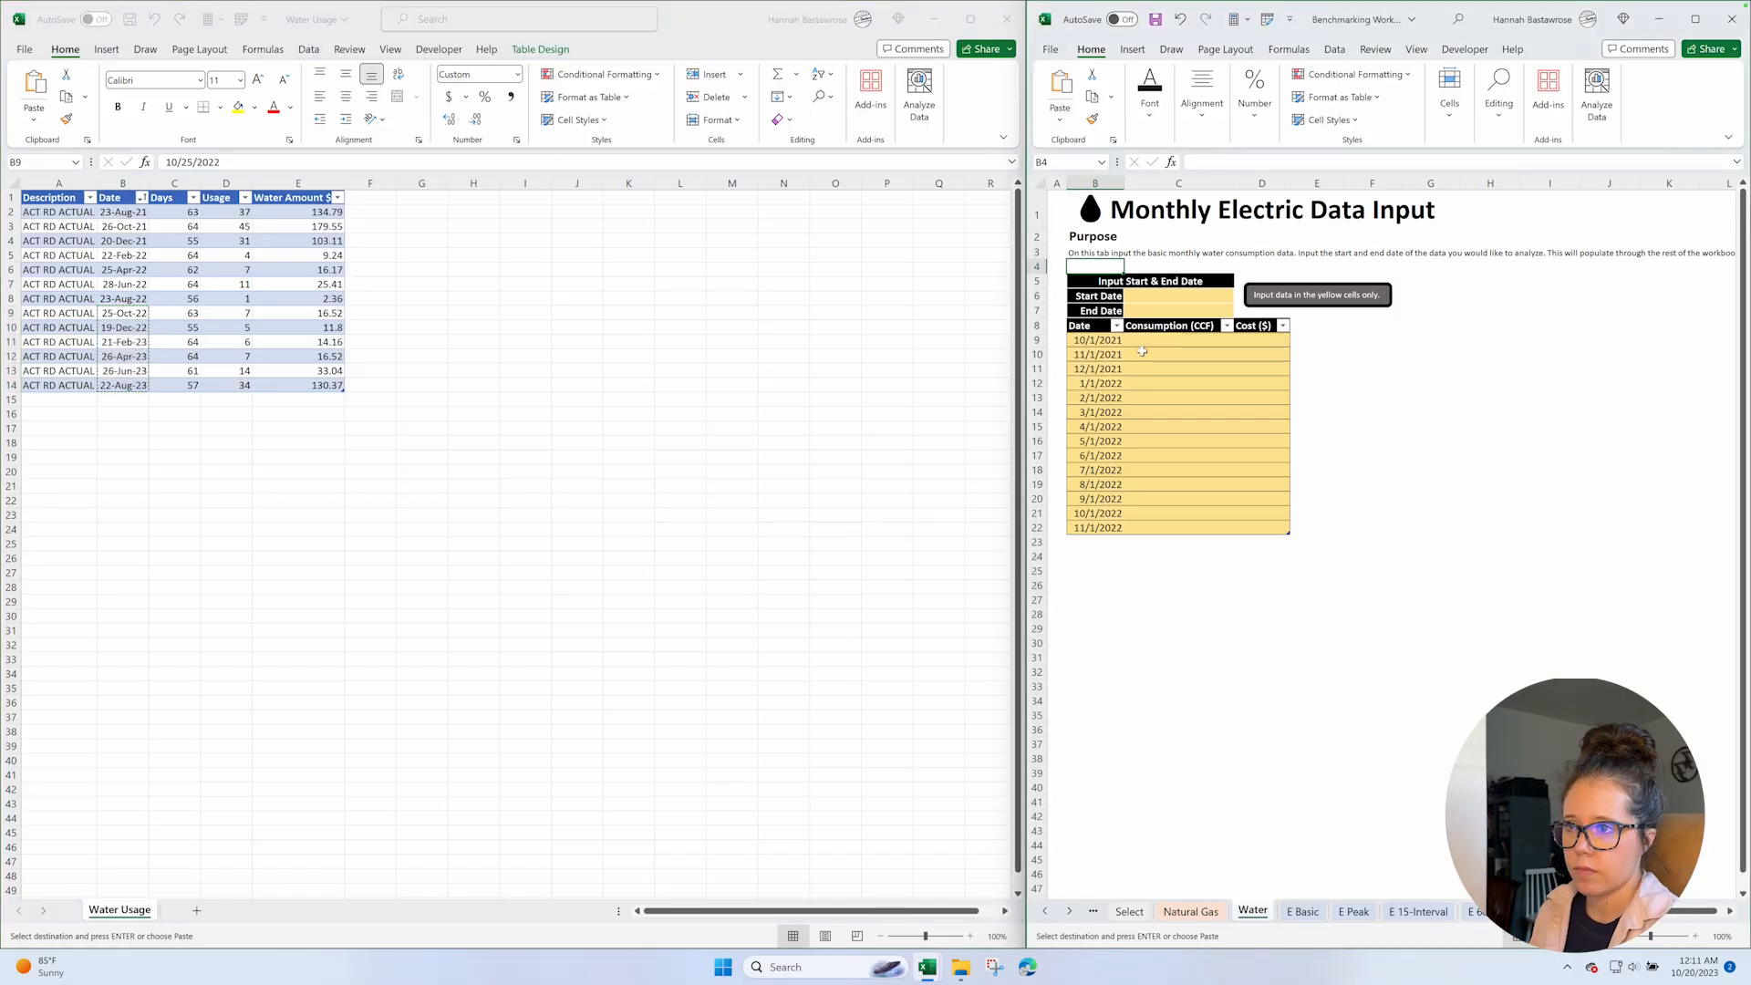
pyautogui.hotkey('ctrl', 'v')
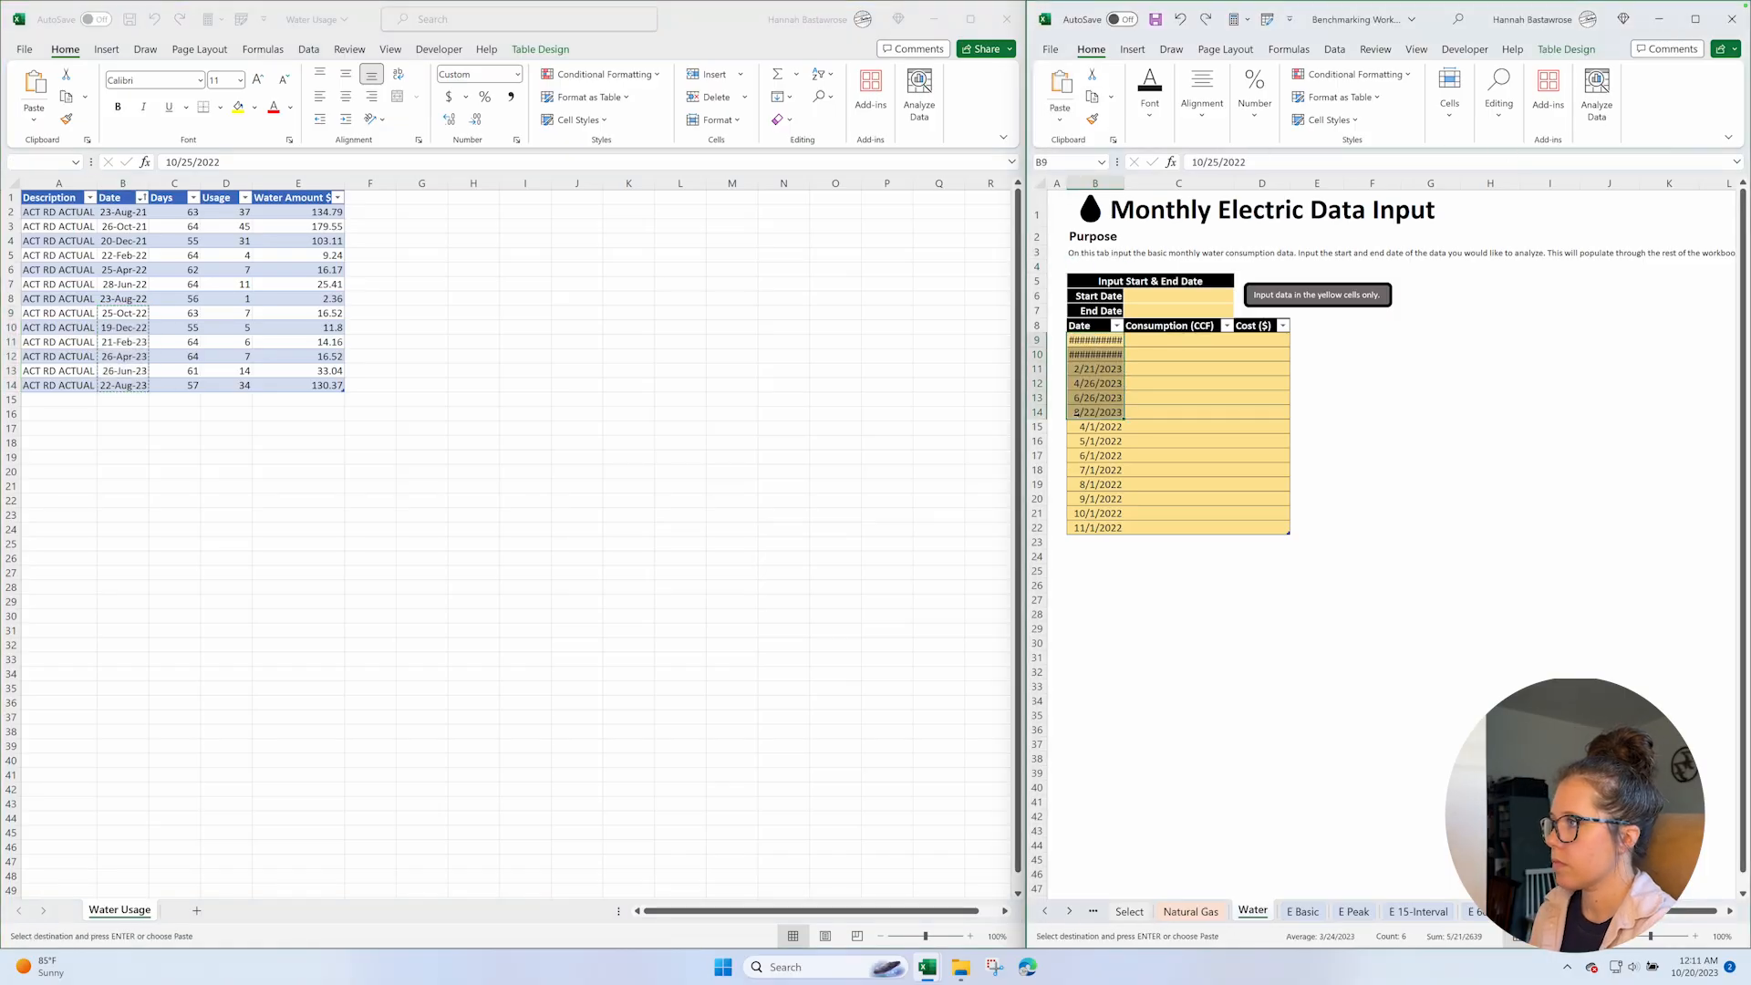
# Clear the leftover placeholder dates in the Water input table from B15 down to B22.
pyautogui.click(1085, 426)
pyautogui.hotkey('ctrl', 'shift', 'Down')
pyautogui.press('Delete')
# Copy the water usage values in D9:D14 and paste them into the input table's Consumption (CCF) column from C9.
pyautogui.click(182, 314)
pyautogui.click(233, 312)
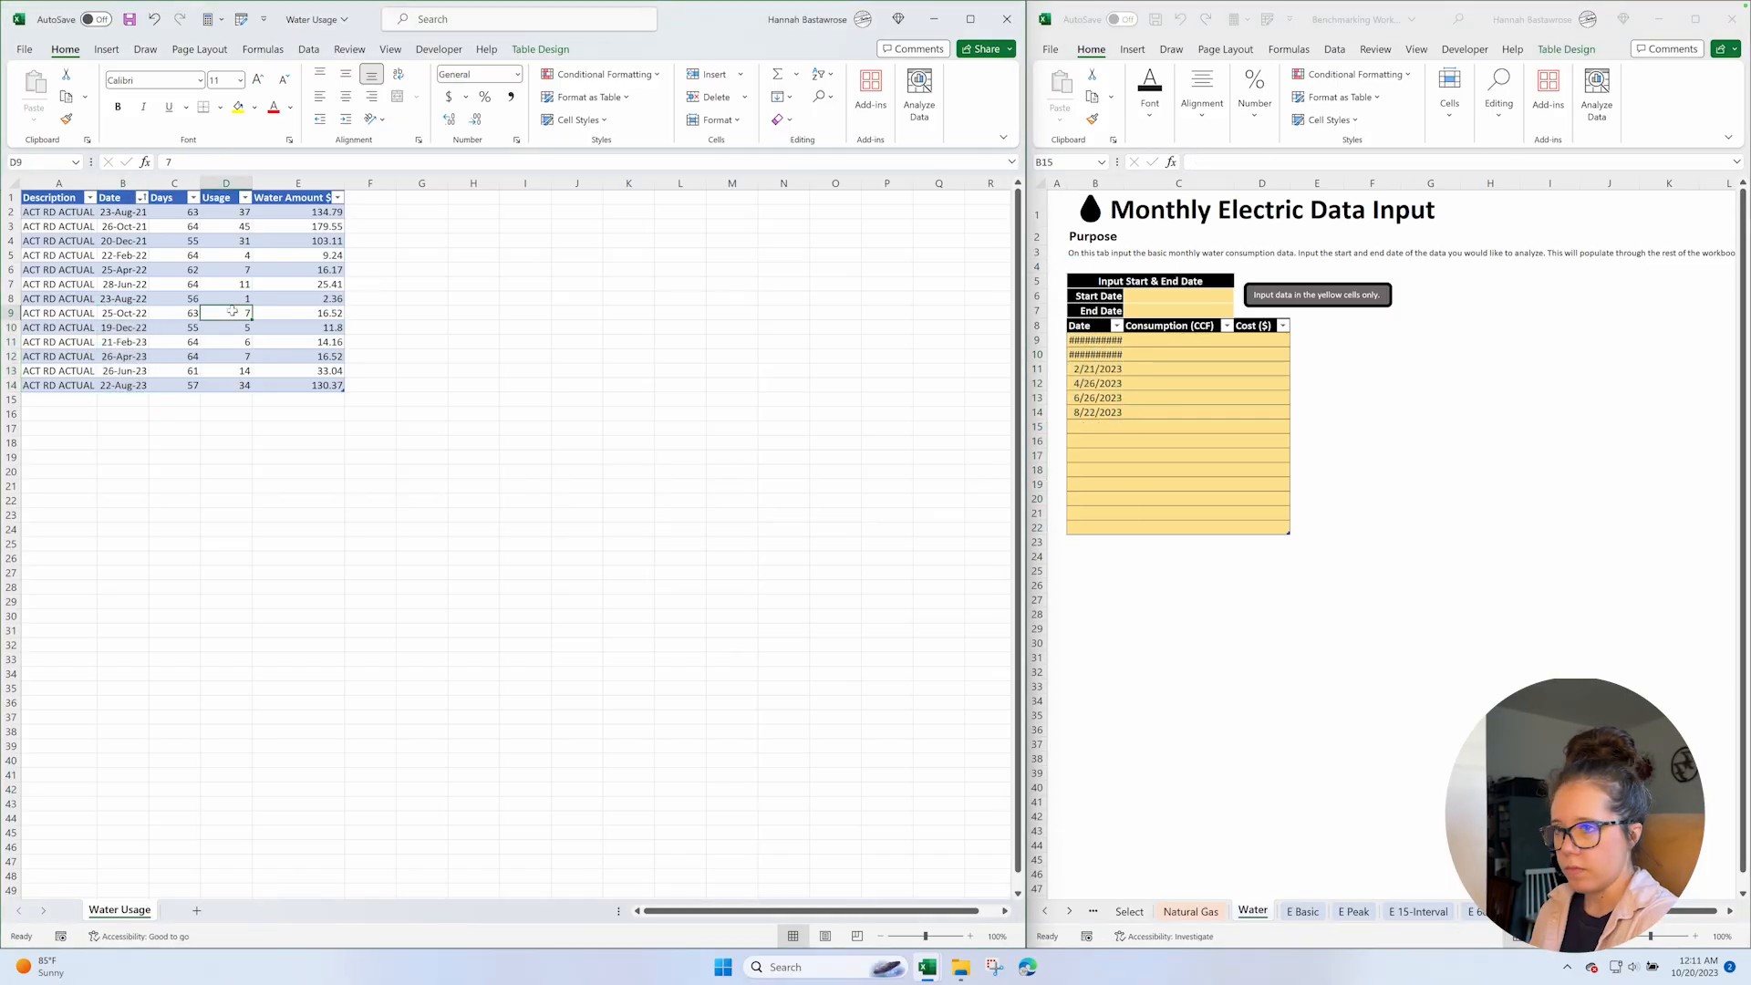
pyautogui.hotkey('ctrl', 'shift', 'Down')
pyautogui.hotkey('ctrl', 'c')
pyautogui.click(1175, 339)
pyautogui.hotkey('ctrl', 'v')
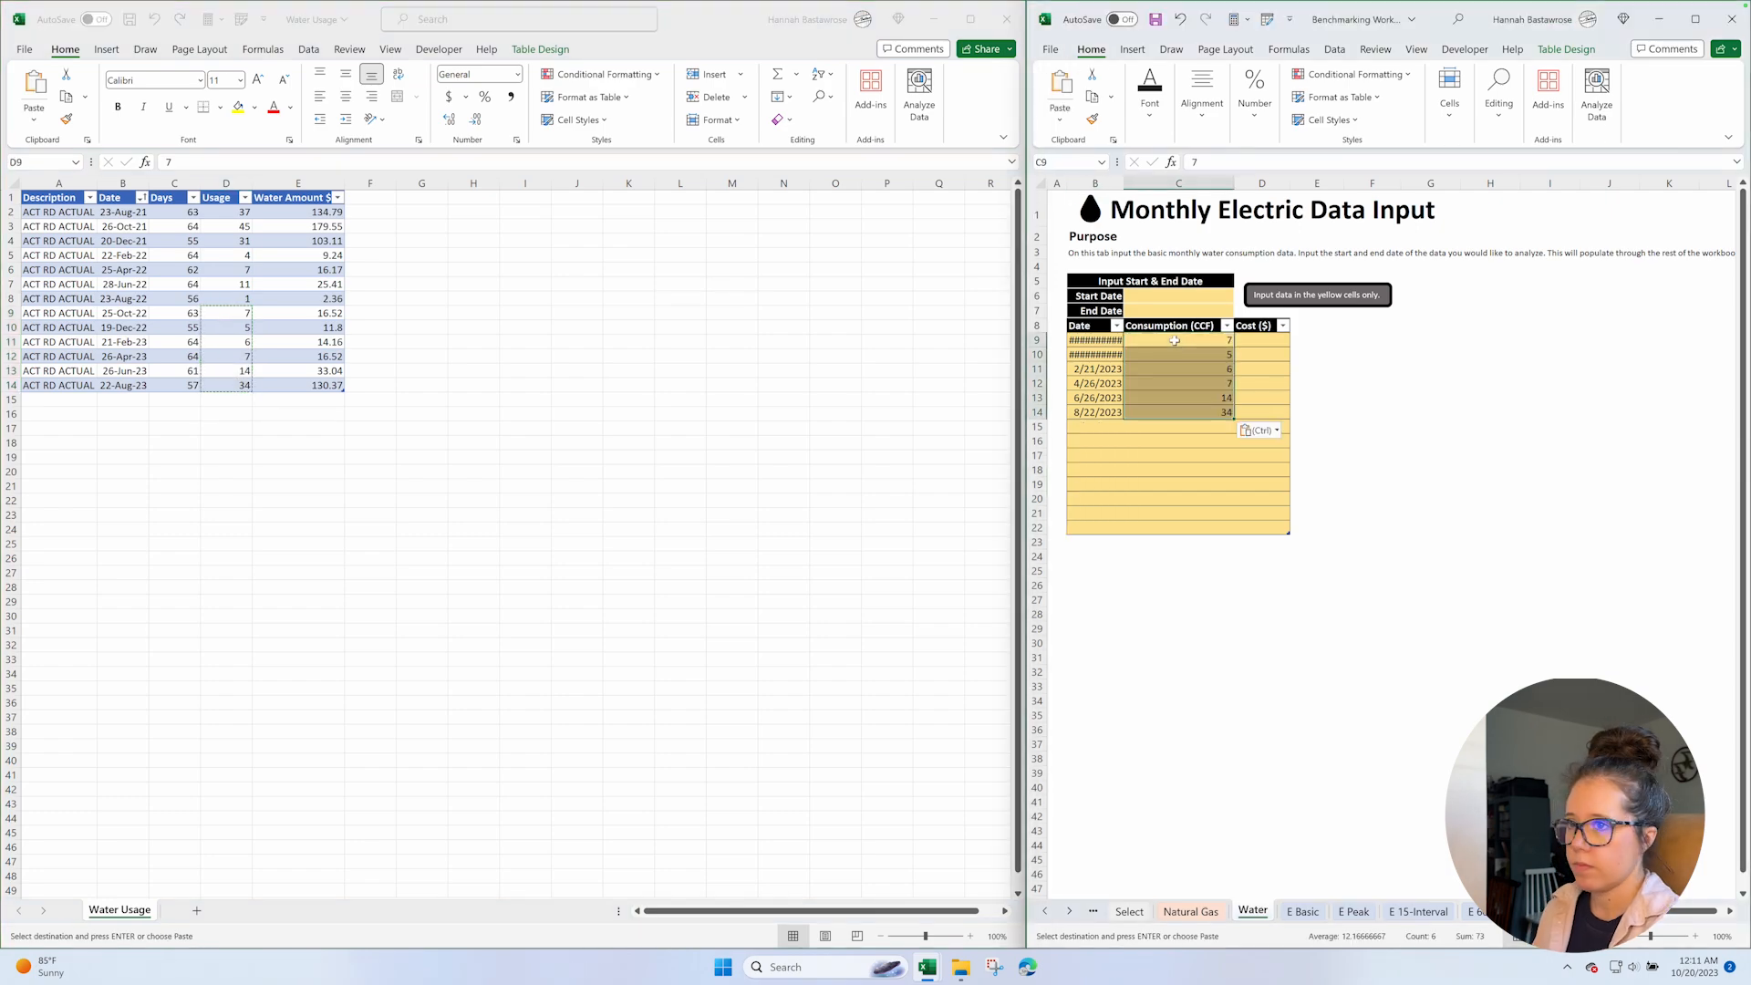
# Copy the water amounts in E9:E14 and paste them into the input table's Cost ($) column from D9.
pyautogui.click(298, 313)
pyautogui.hotkey('ctrl', 'shift', 'Down')
pyautogui.hotkey('ctrl', 'c')
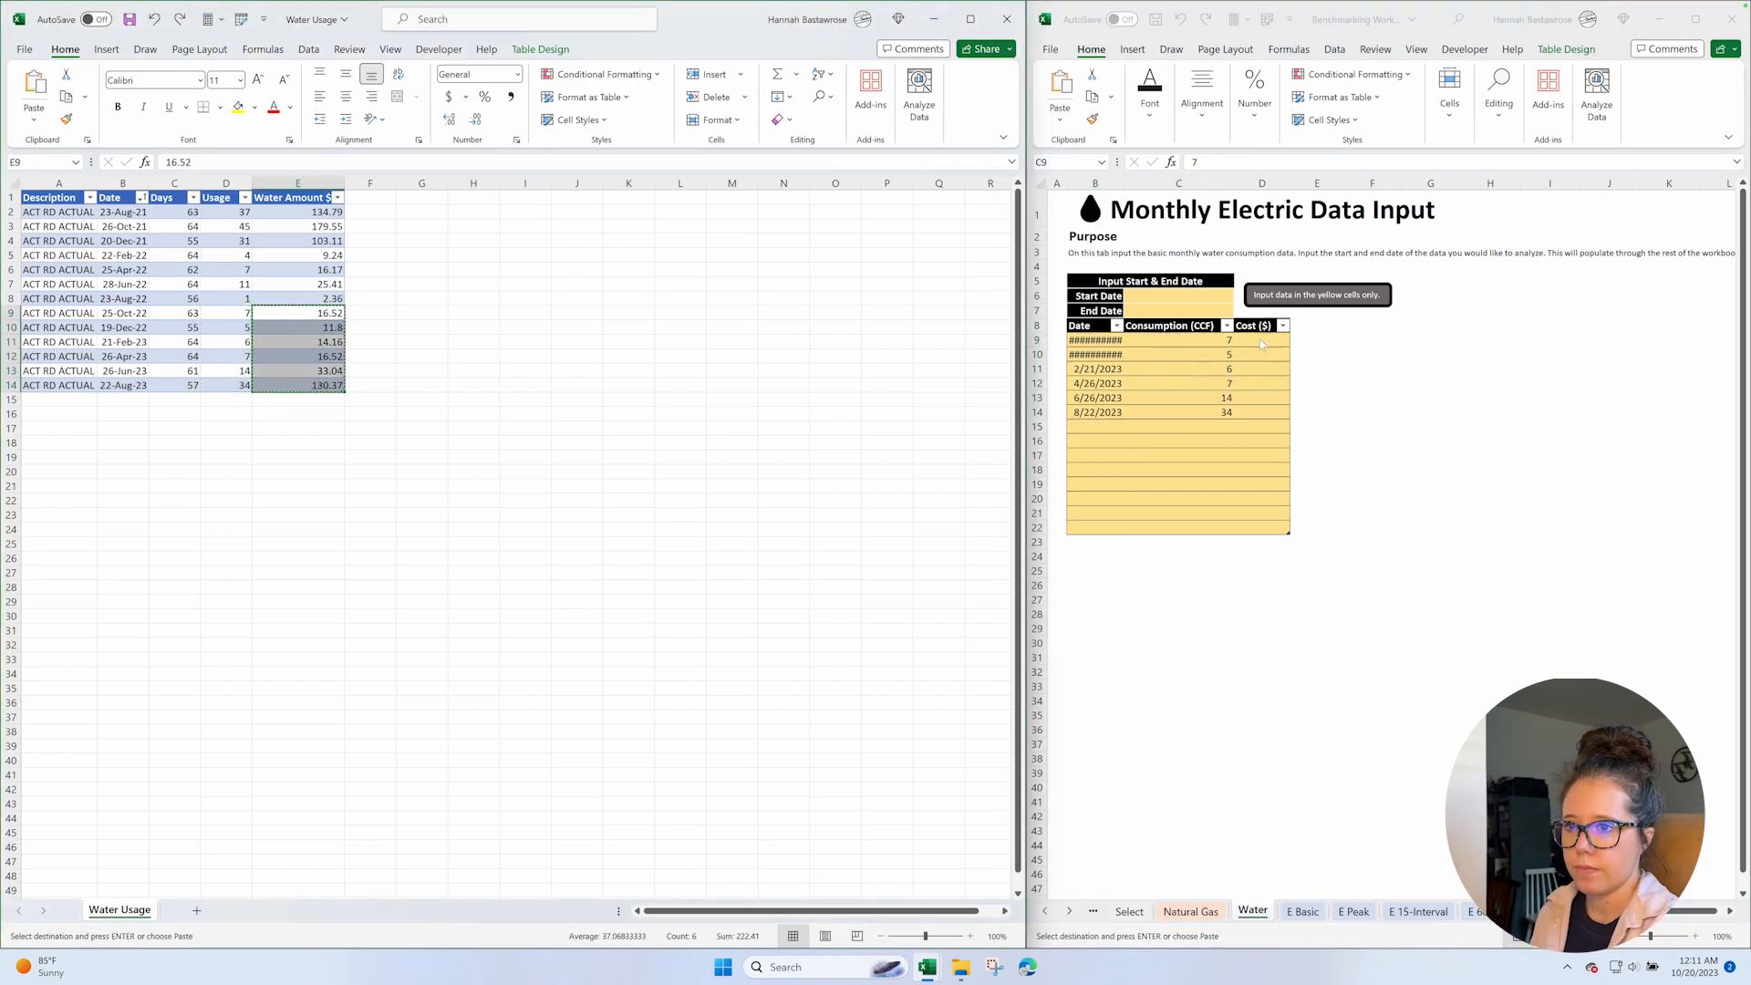
pyautogui.click(1264, 340)
pyautogui.hotkey('ctrl', 'v')
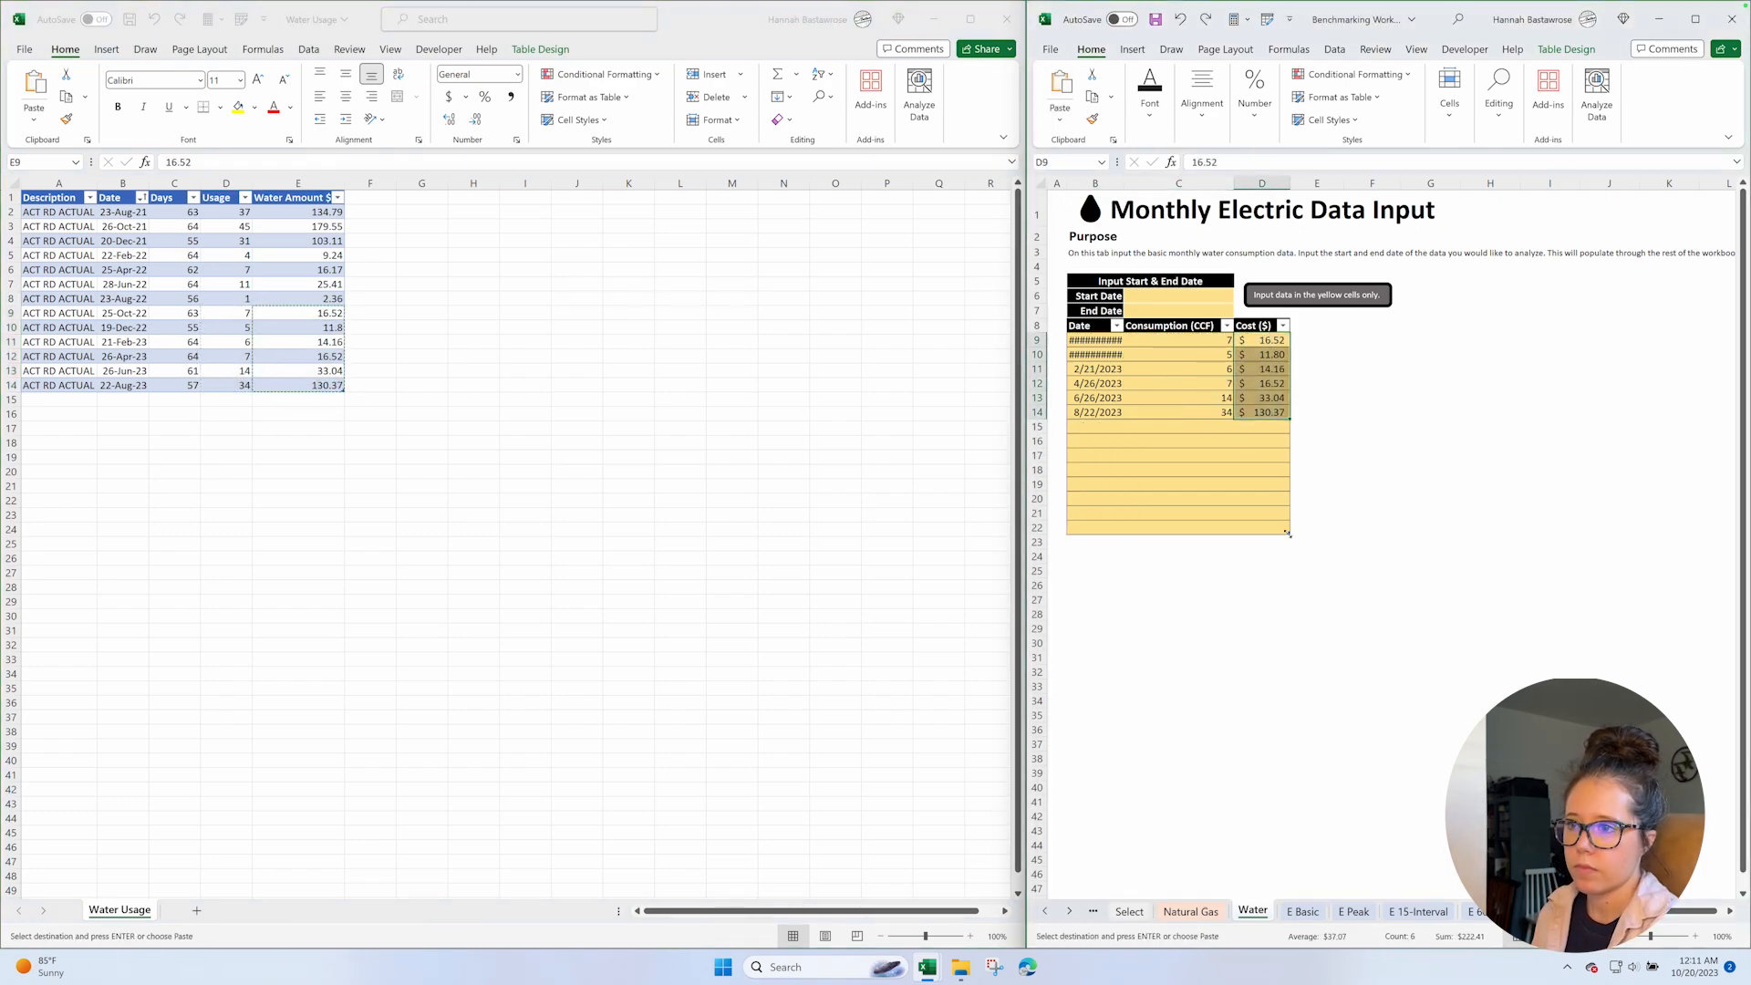
# Delete the empty rows 15 to 22 from the Water sheet so the input table ends at row 14.
pyautogui.moveTo(1038, 427); pyautogui.dragTo(1038, 528)
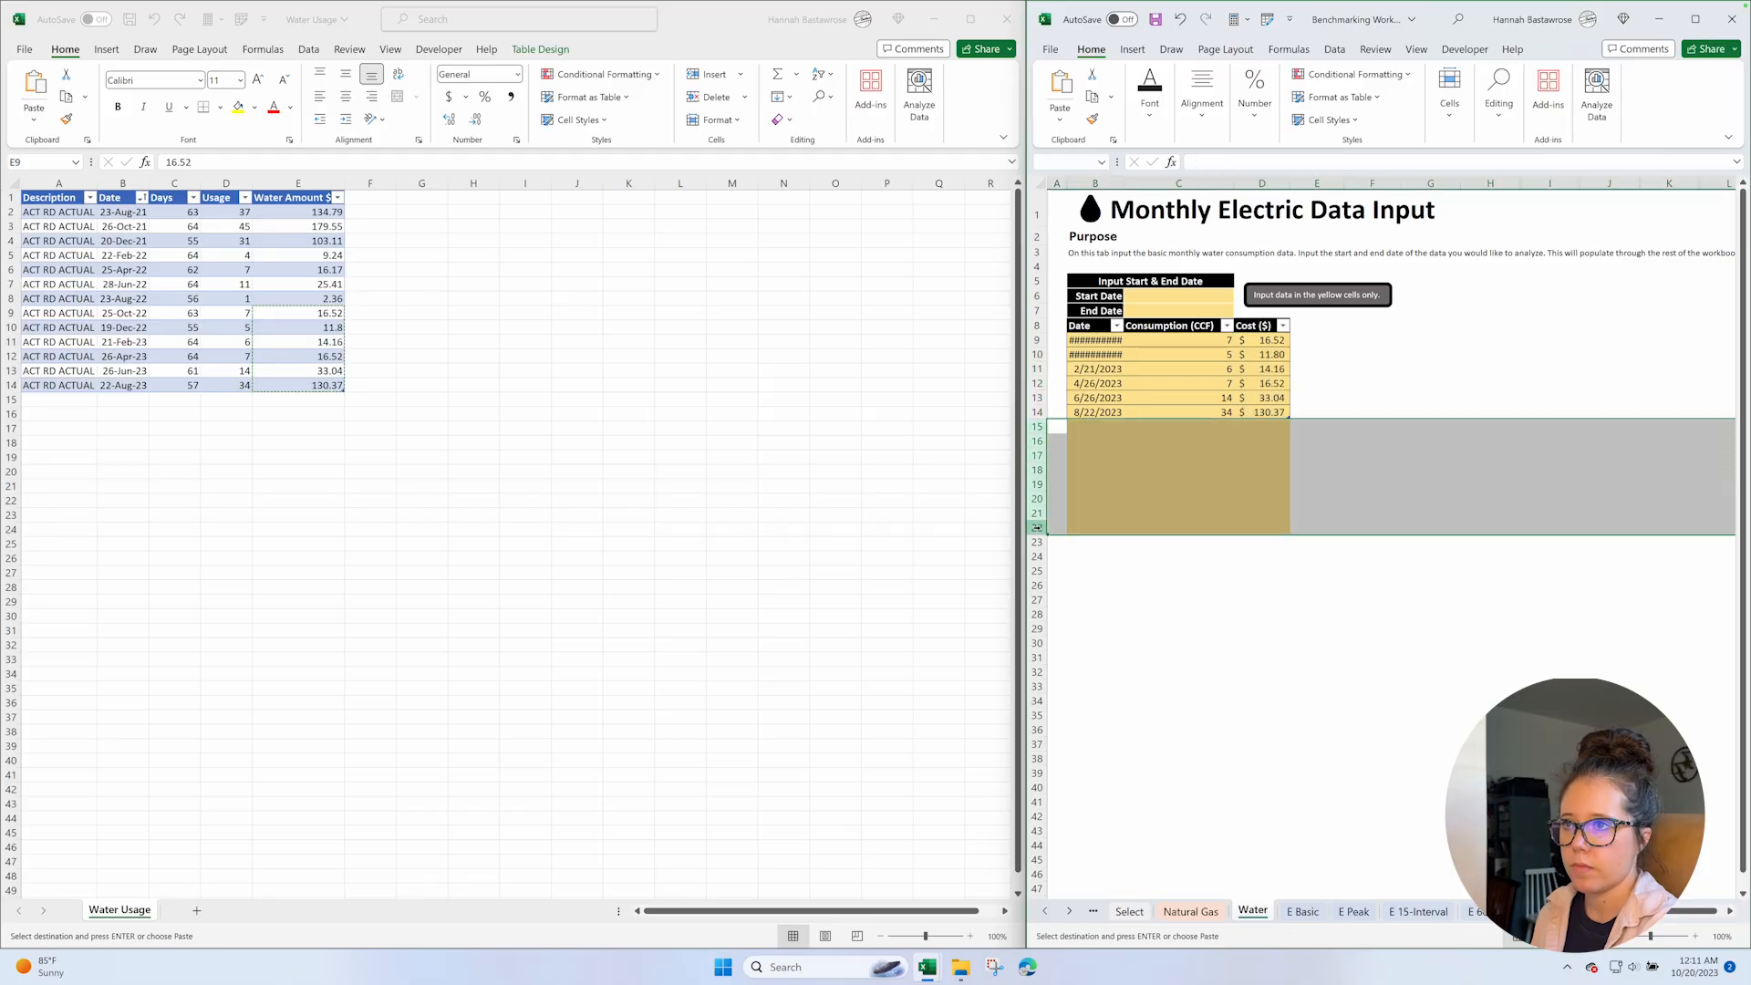
pyautogui.rightClick(1038, 511)
pyautogui.click(1081, 689)
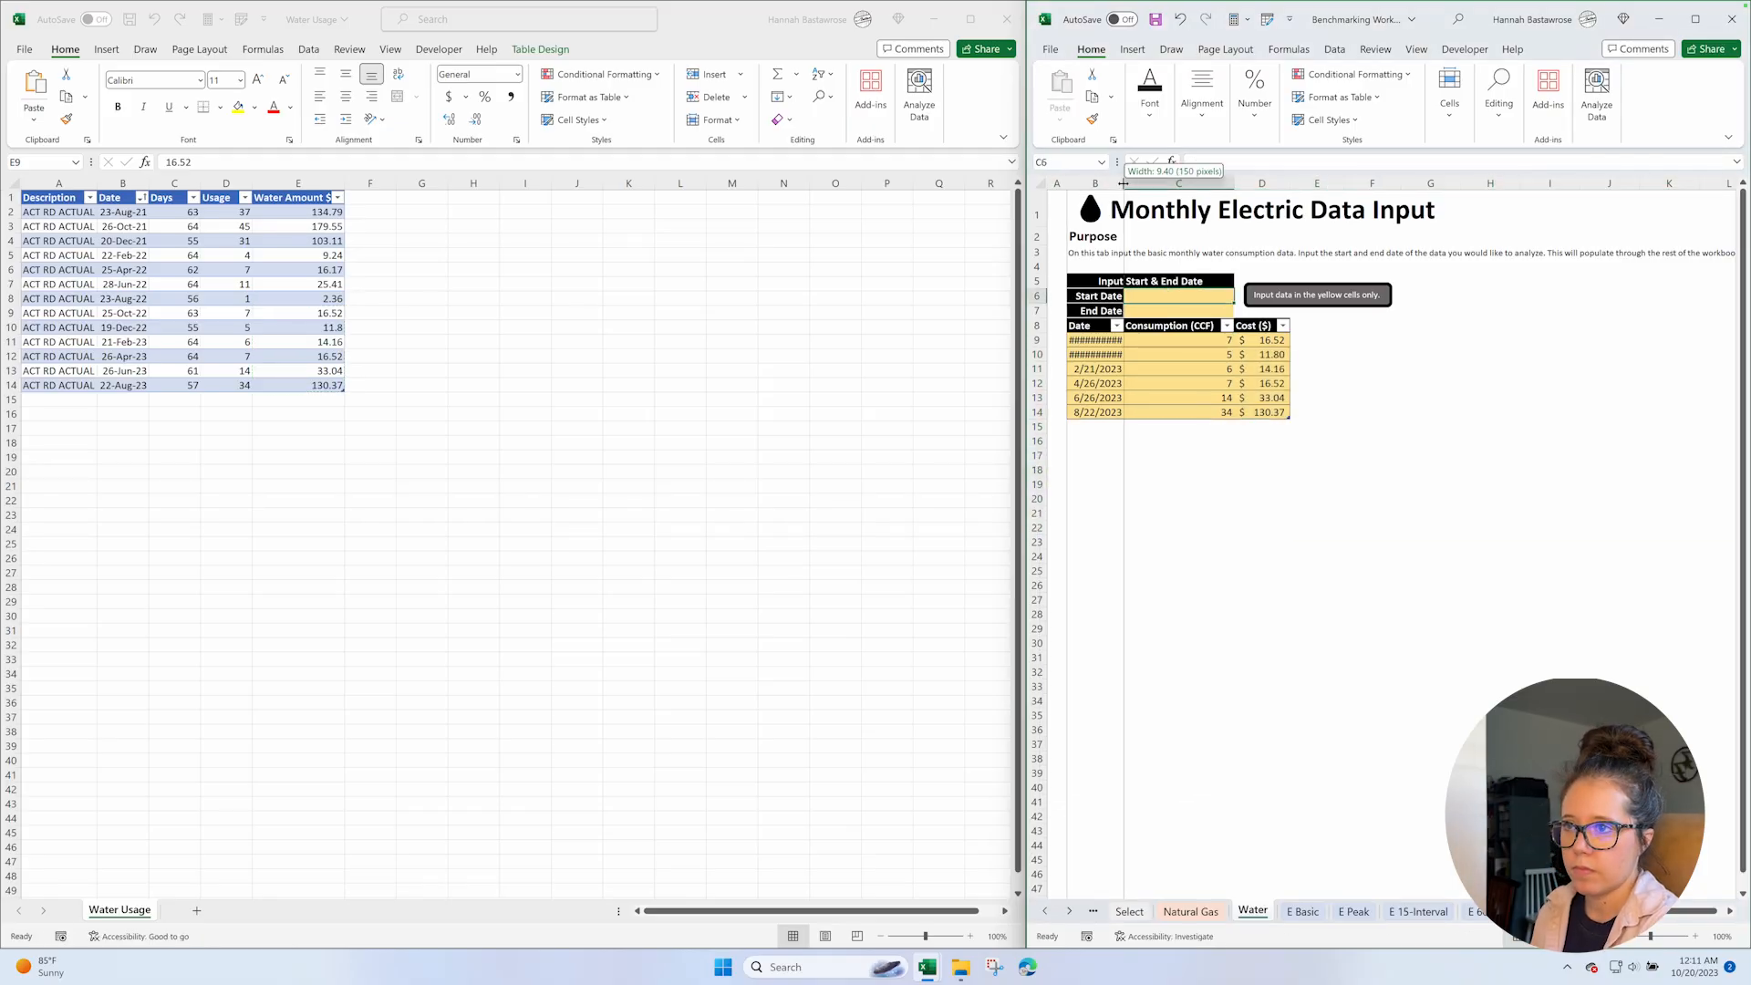
# Set the Water sheet's start date to 10/25/2022 and end date to 8/22/2023, and save the Benchmarking Workbook.
pyautogui.click(1167, 295)
pyautogui.write('10/25/2022')
pyautogui.press('Return')
pyautogui.write('8/22/2023')
pyautogui.press('Return')
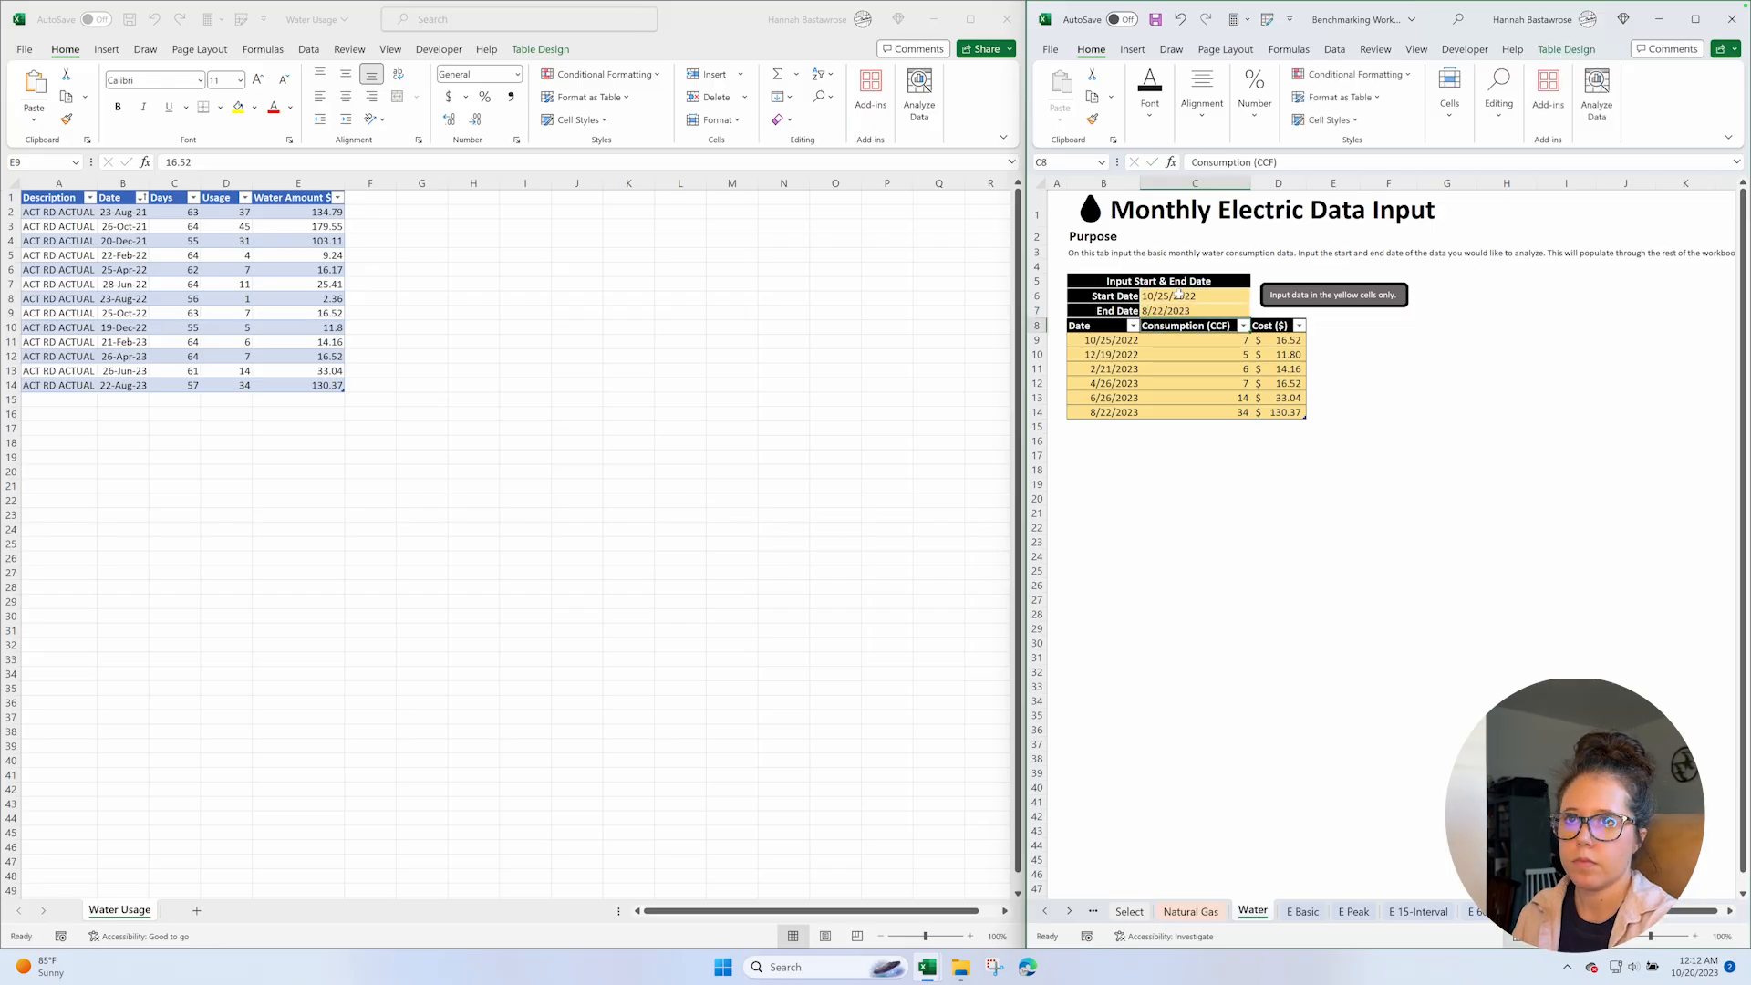
pyautogui.hotkey('ctrl', 's')
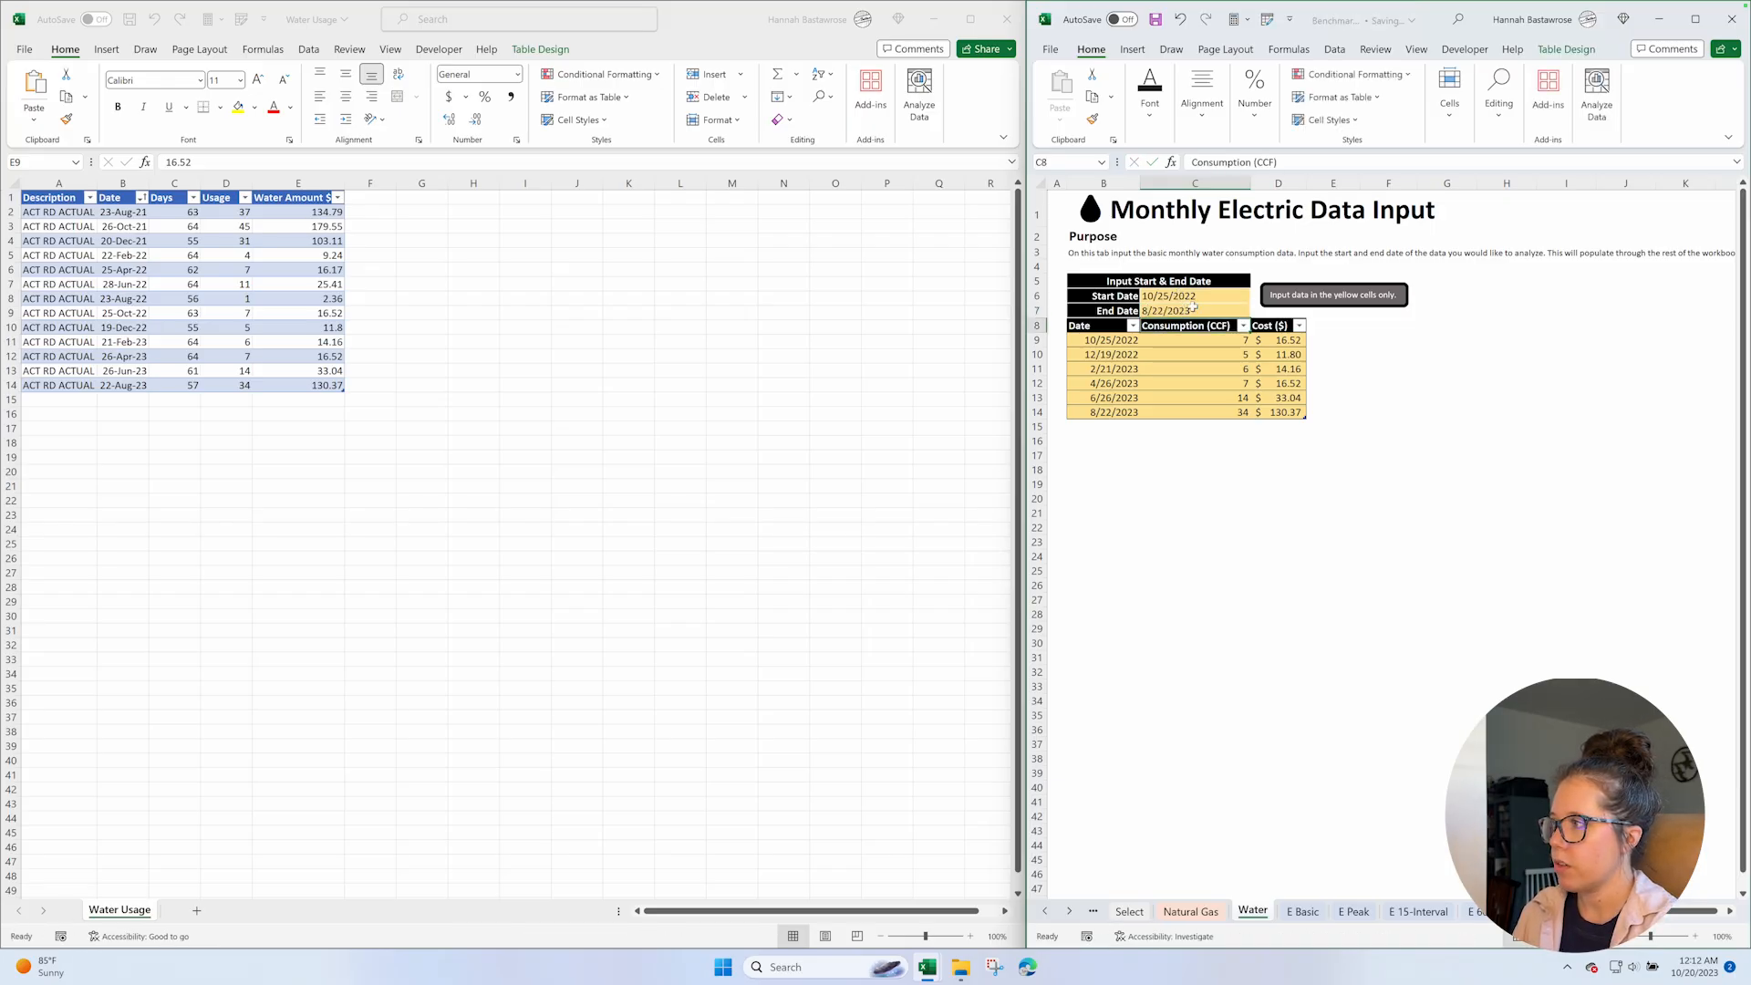
# Minimize the Water Usage workbook, maximize the Benchmarking Workbook, and show its S 60-Interval solar input sheet.
pyautogui.click(933, 18)
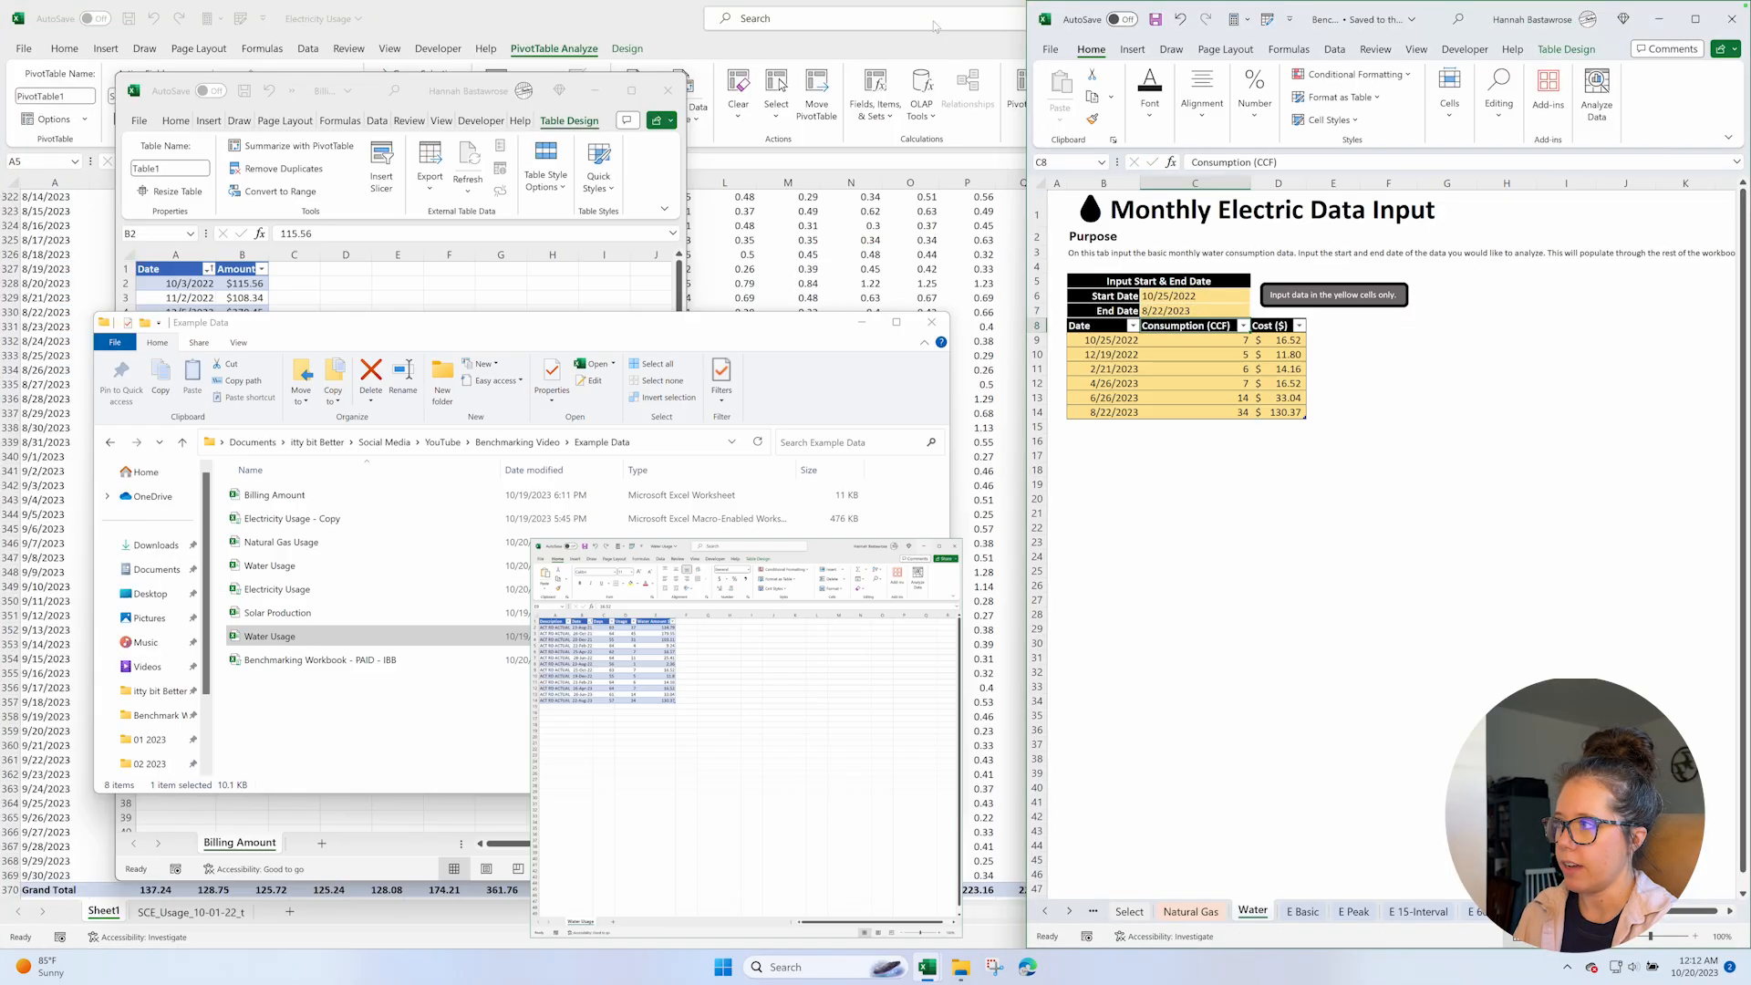
pyautogui.click(1695, 18)
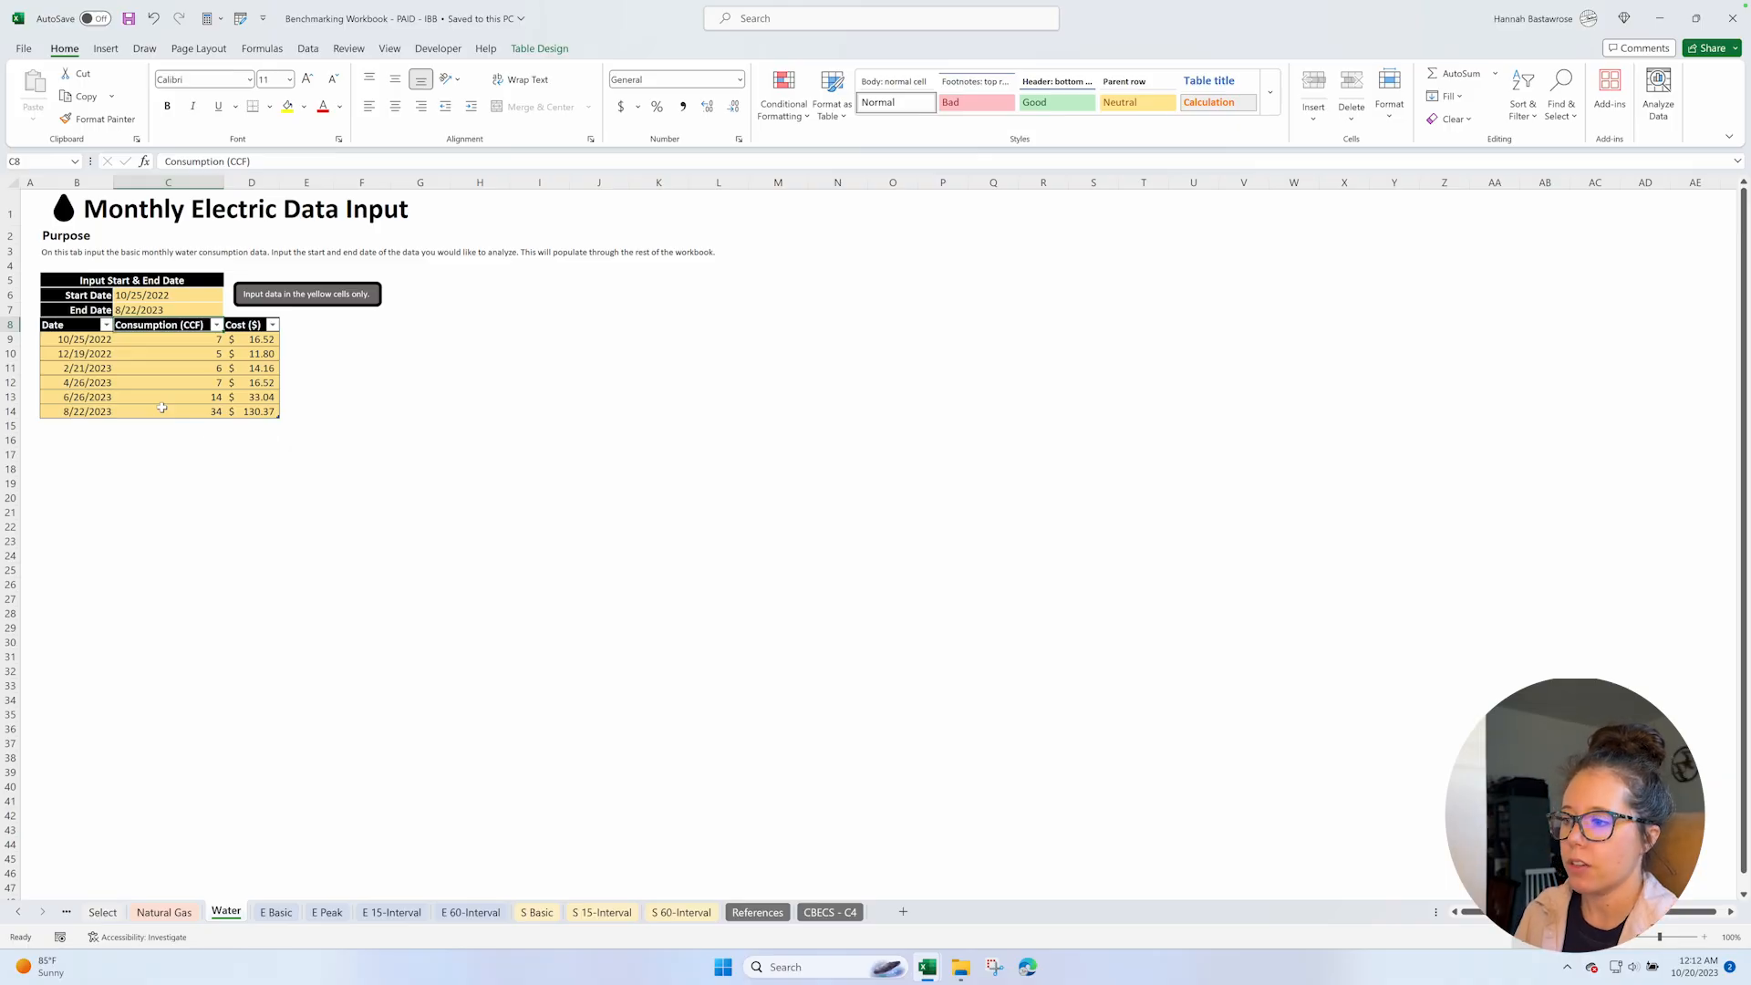
pyautogui.click(683, 913)
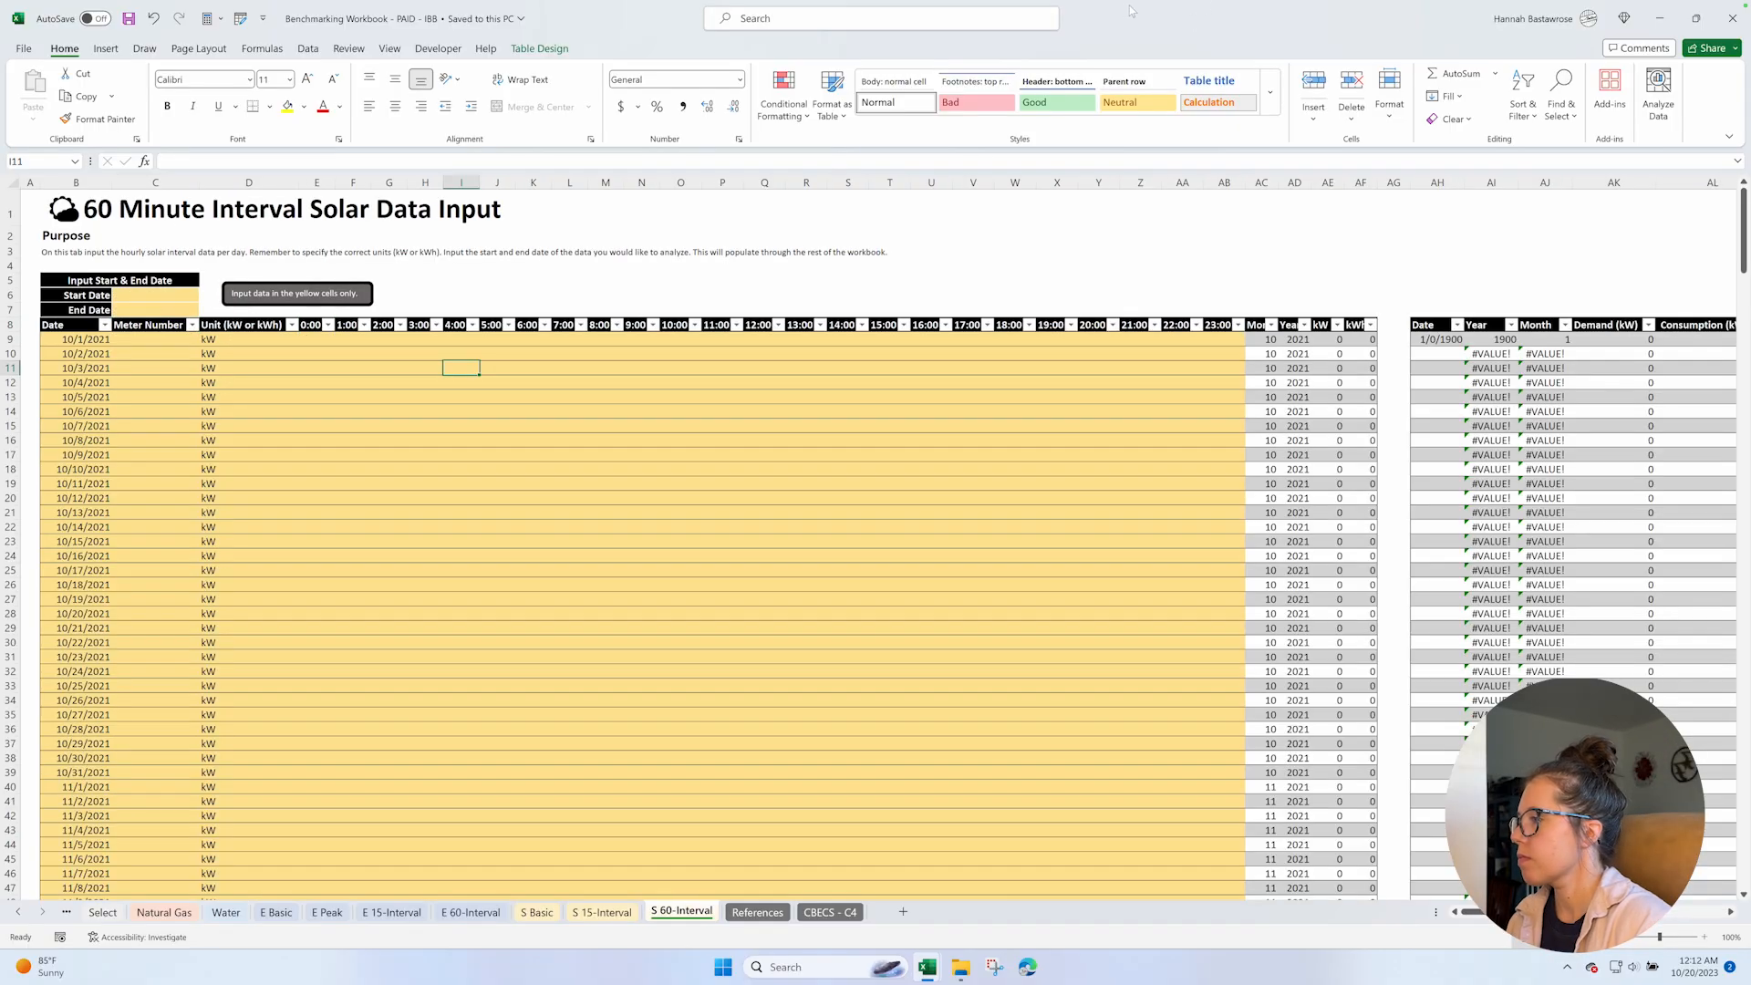
# Open the Solar Production workbook from the Example Data folder and look over its hourly data.
pyautogui.click(960, 966)
pyautogui.doubleClick(284, 613)
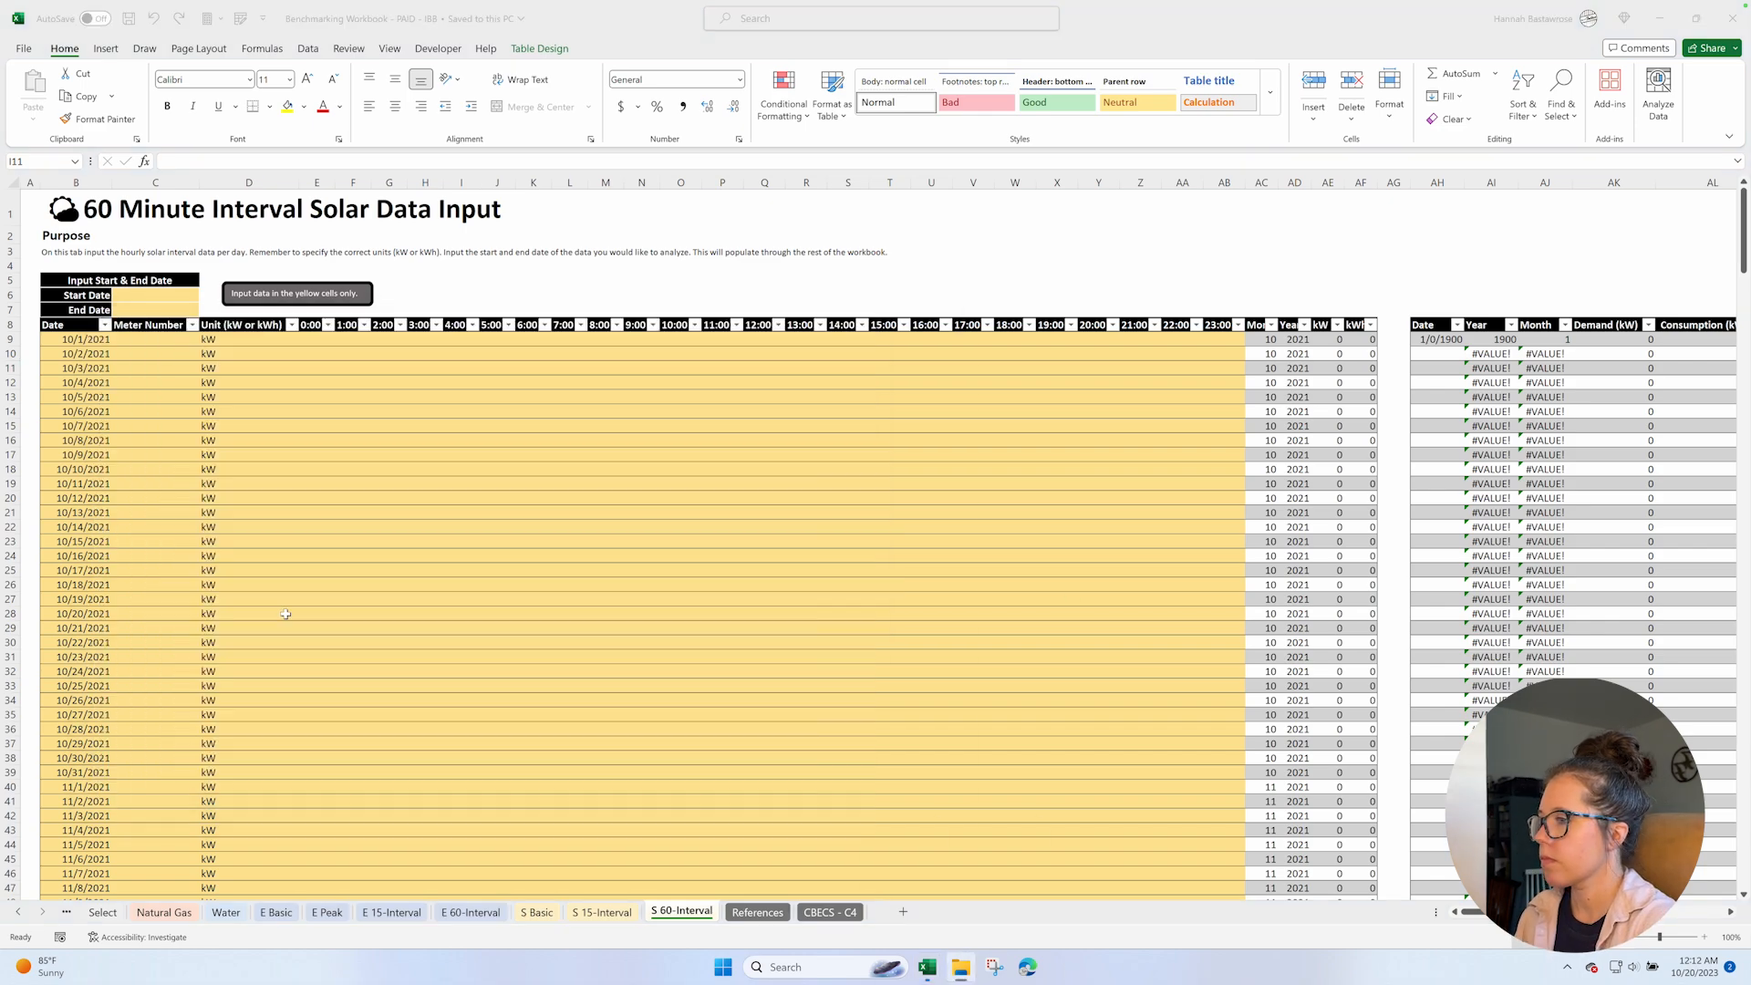
pyautogui.scroll(-8, 329, 386)
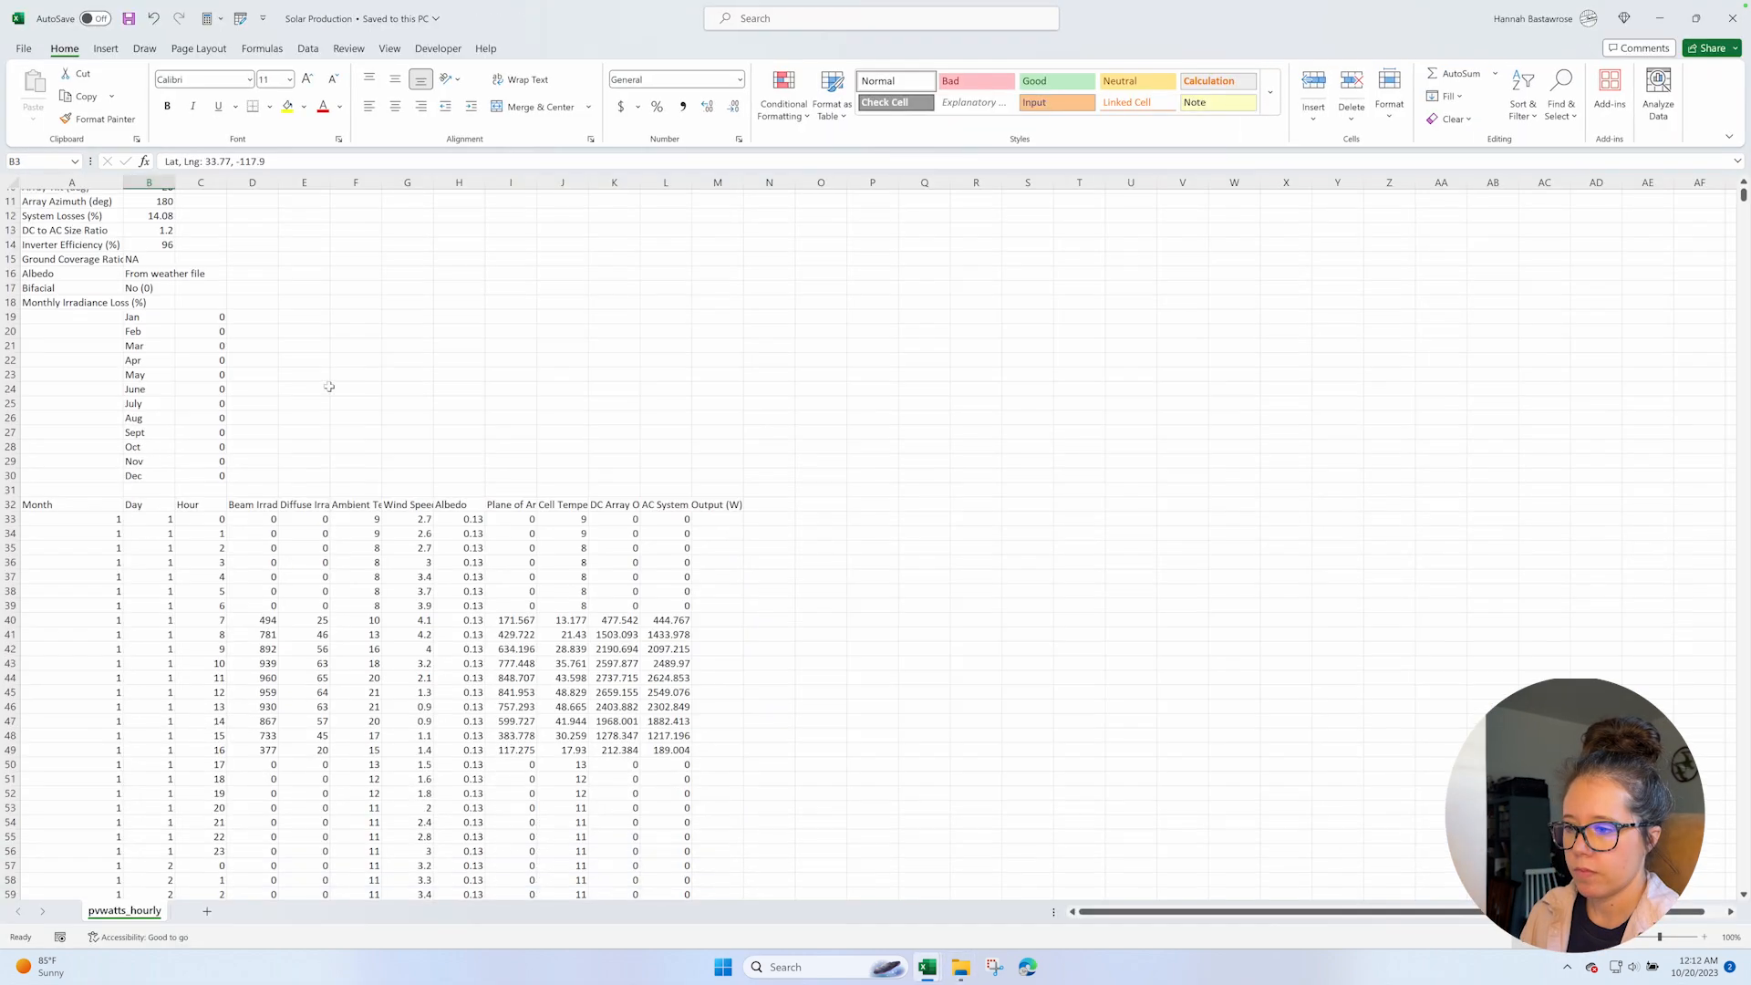
# Copy the full Date column from the E 60-Interval sheet and paste it into the S 60-Interval sheet's Date column from B9.
pyautogui.moveTo(927, 966)
pyautogui.click(679, 849)
pyautogui.click(471, 912)
pyautogui.click(87, 339)
pyautogui.hotkey('ctrl', 'shift', 'Down')
pyautogui.hotkey('ctrl', 'c')
pyautogui.click(682, 912)
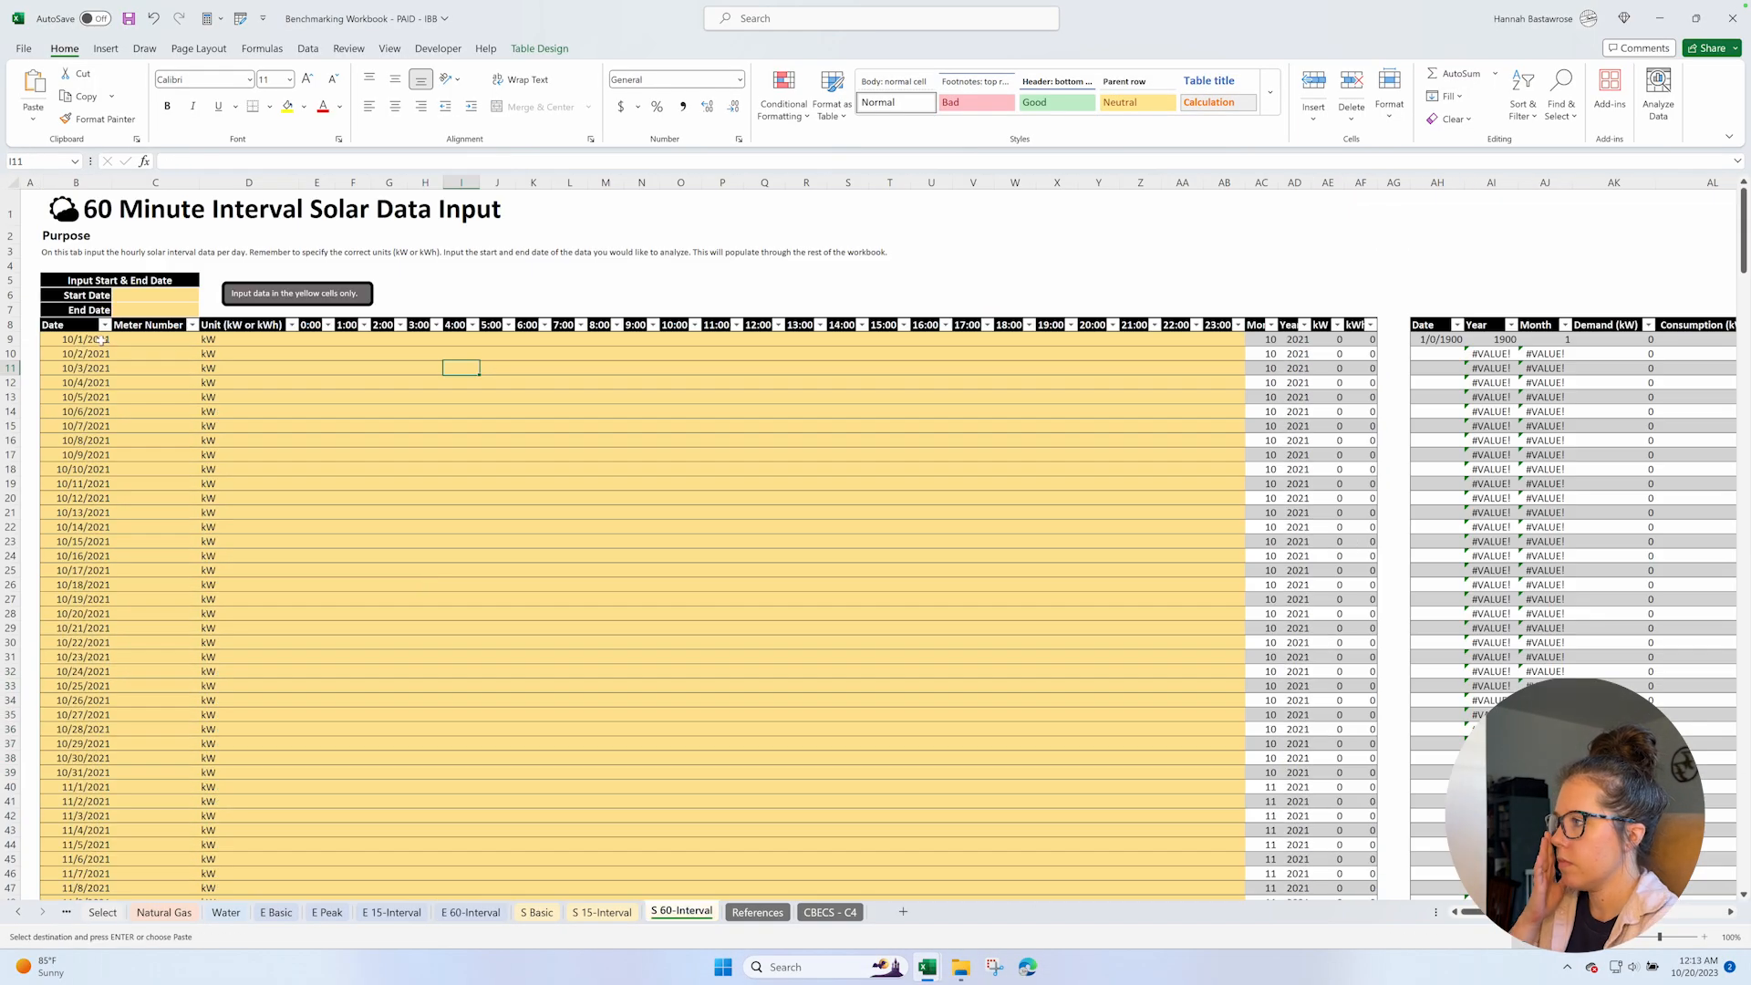
pyautogui.click(100, 339)
pyautogui.hotkey('ctrl', 'v')
pyautogui.click(544, 556)
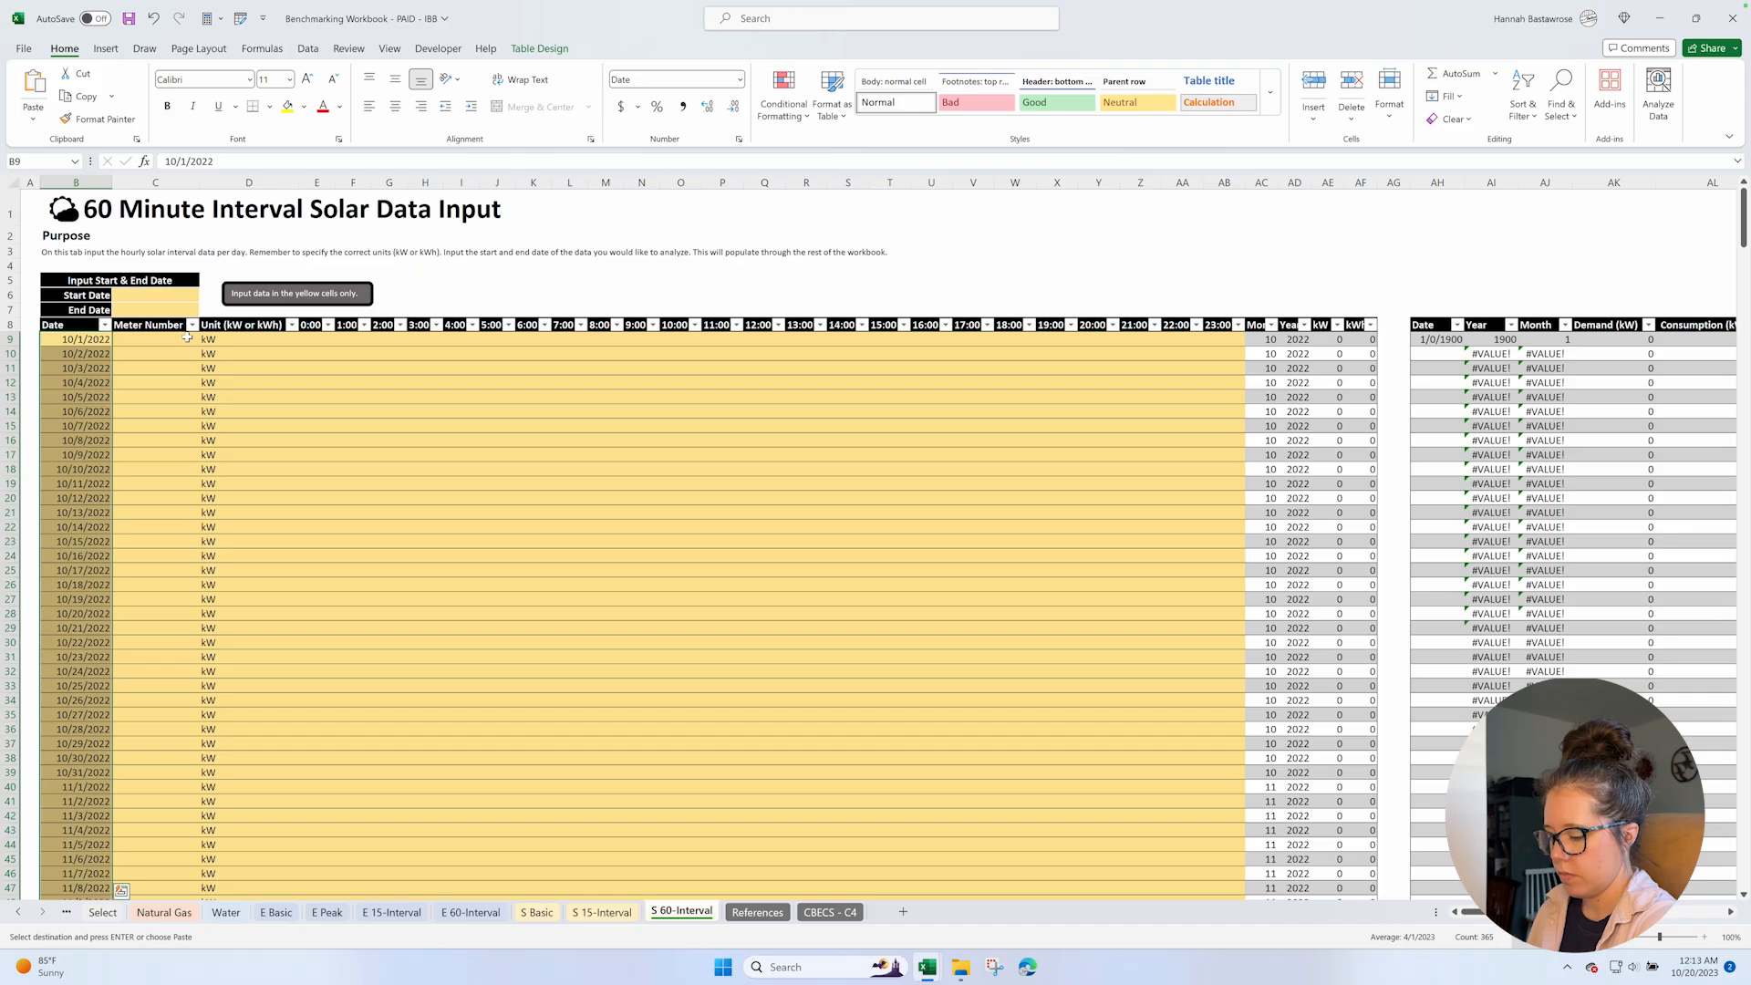
# Set the S 60-Interval sheet's start date to 10/1/2022 and end date to 9/30/2023.
pyautogui.click(157, 295)
pyautogui.write('10/1/2022')
pyautogui.press('Return')
pyautogui.write('9/30/2023')
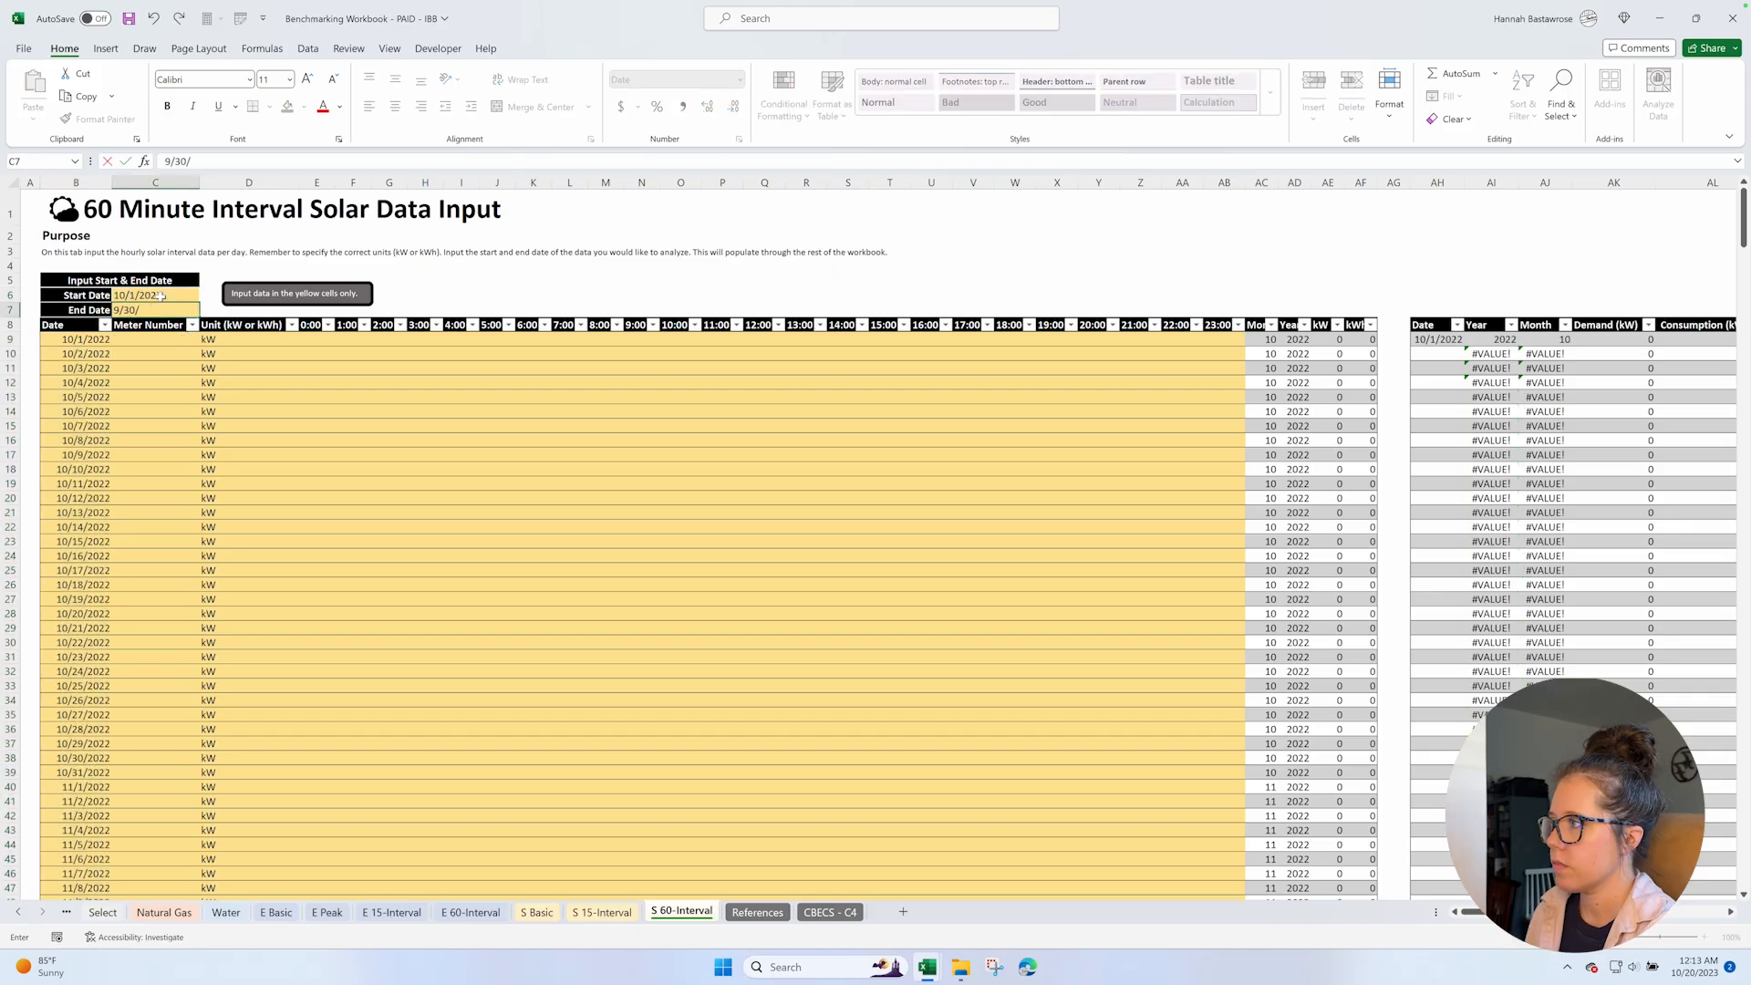
pyautogui.press('Return')
# Switch to the Solar Production workbook and widen the DC Array Output and AC System Output columns to fit their headers.
pyautogui.click(928, 969)
pyautogui.click(1238, 892)
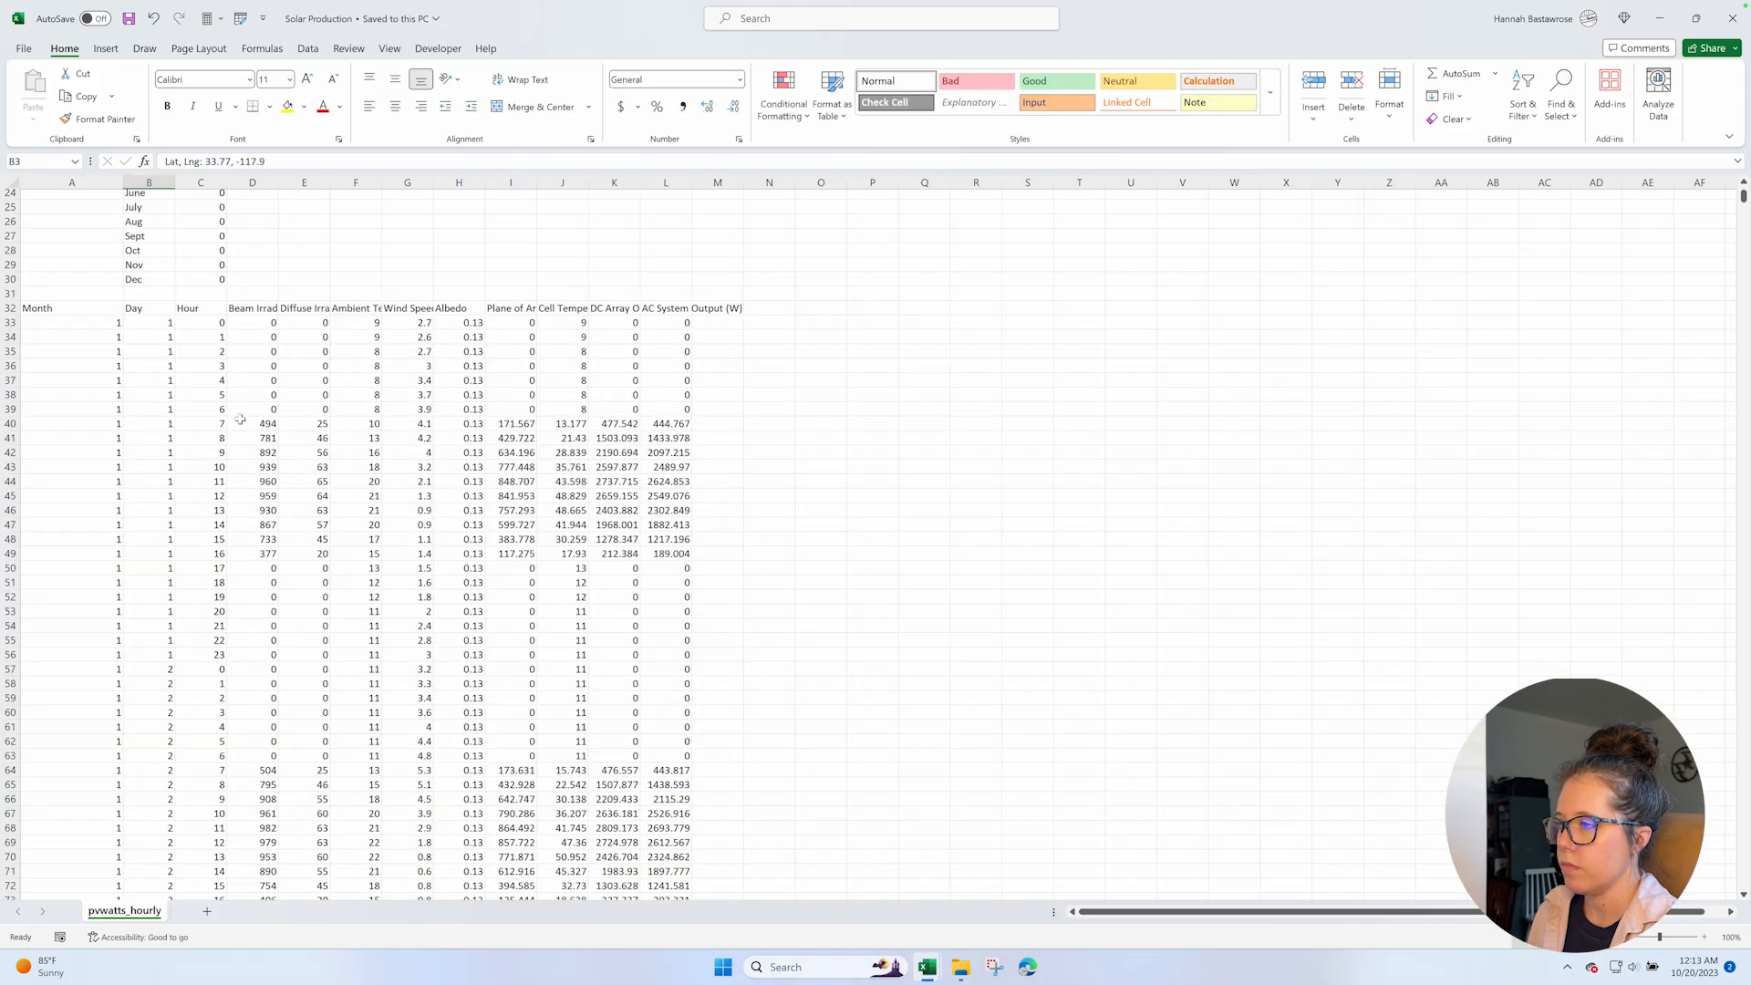
pyautogui.click(667, 197)
pyautogui.hotkey('ctrl', 'space')
pyautogui.moveTo(693, 182)
pyautogui.mouseDown()
pyautogui.moveTo(744, 180)
pyautogui.moveTo(693, 178)
pyautogui.mouseUp()
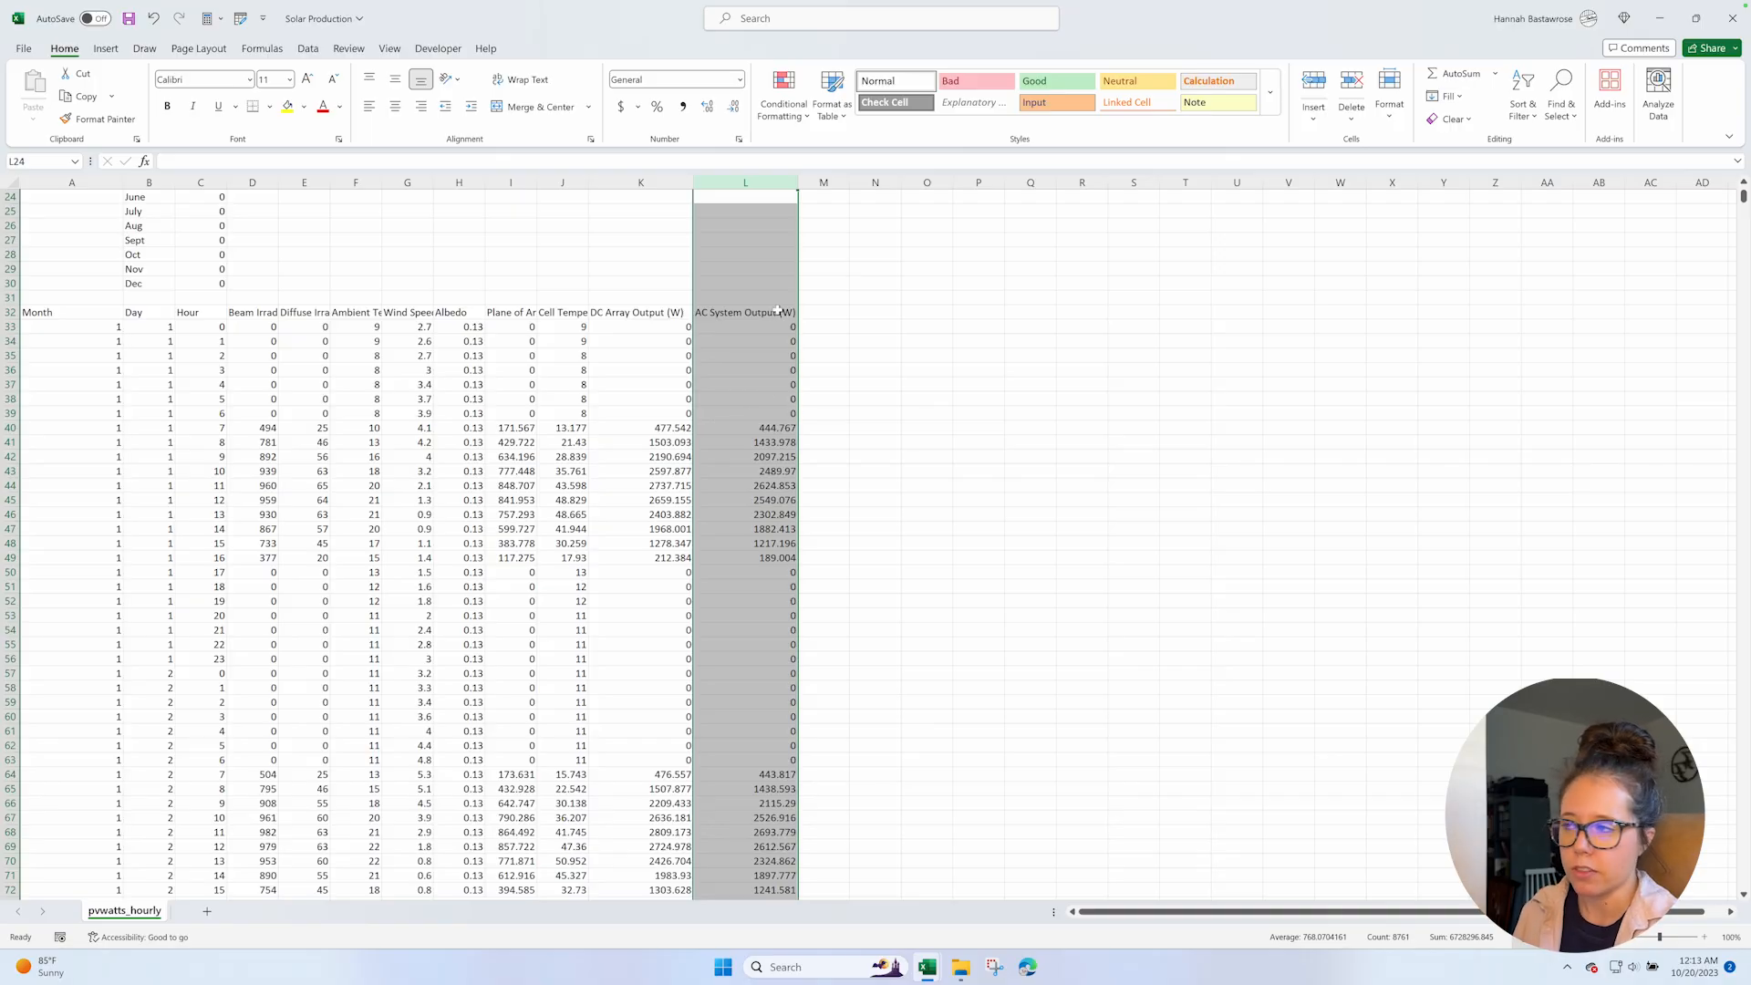
# Start a kW column beside AC System Output (W), with the formula =L33/1000 in M33 and the header kW in M32.
pyautogui.click(824, 312)
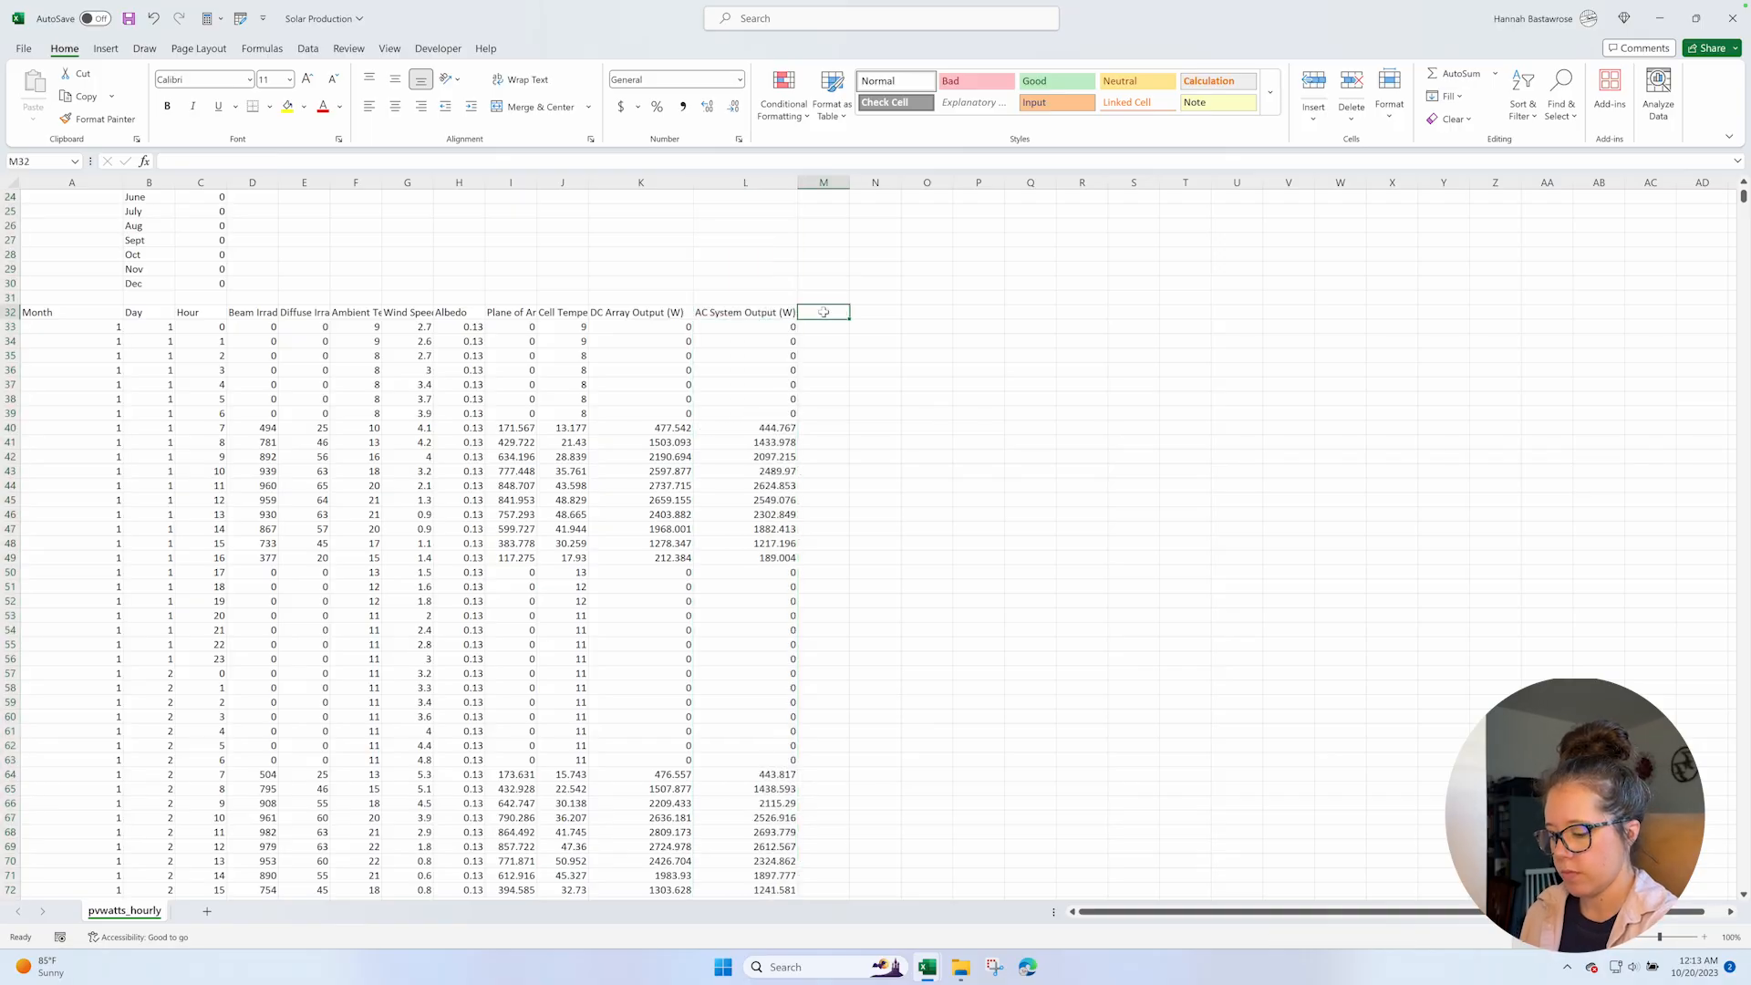
pyautogui.press('Down')
pyautogui.write('=')
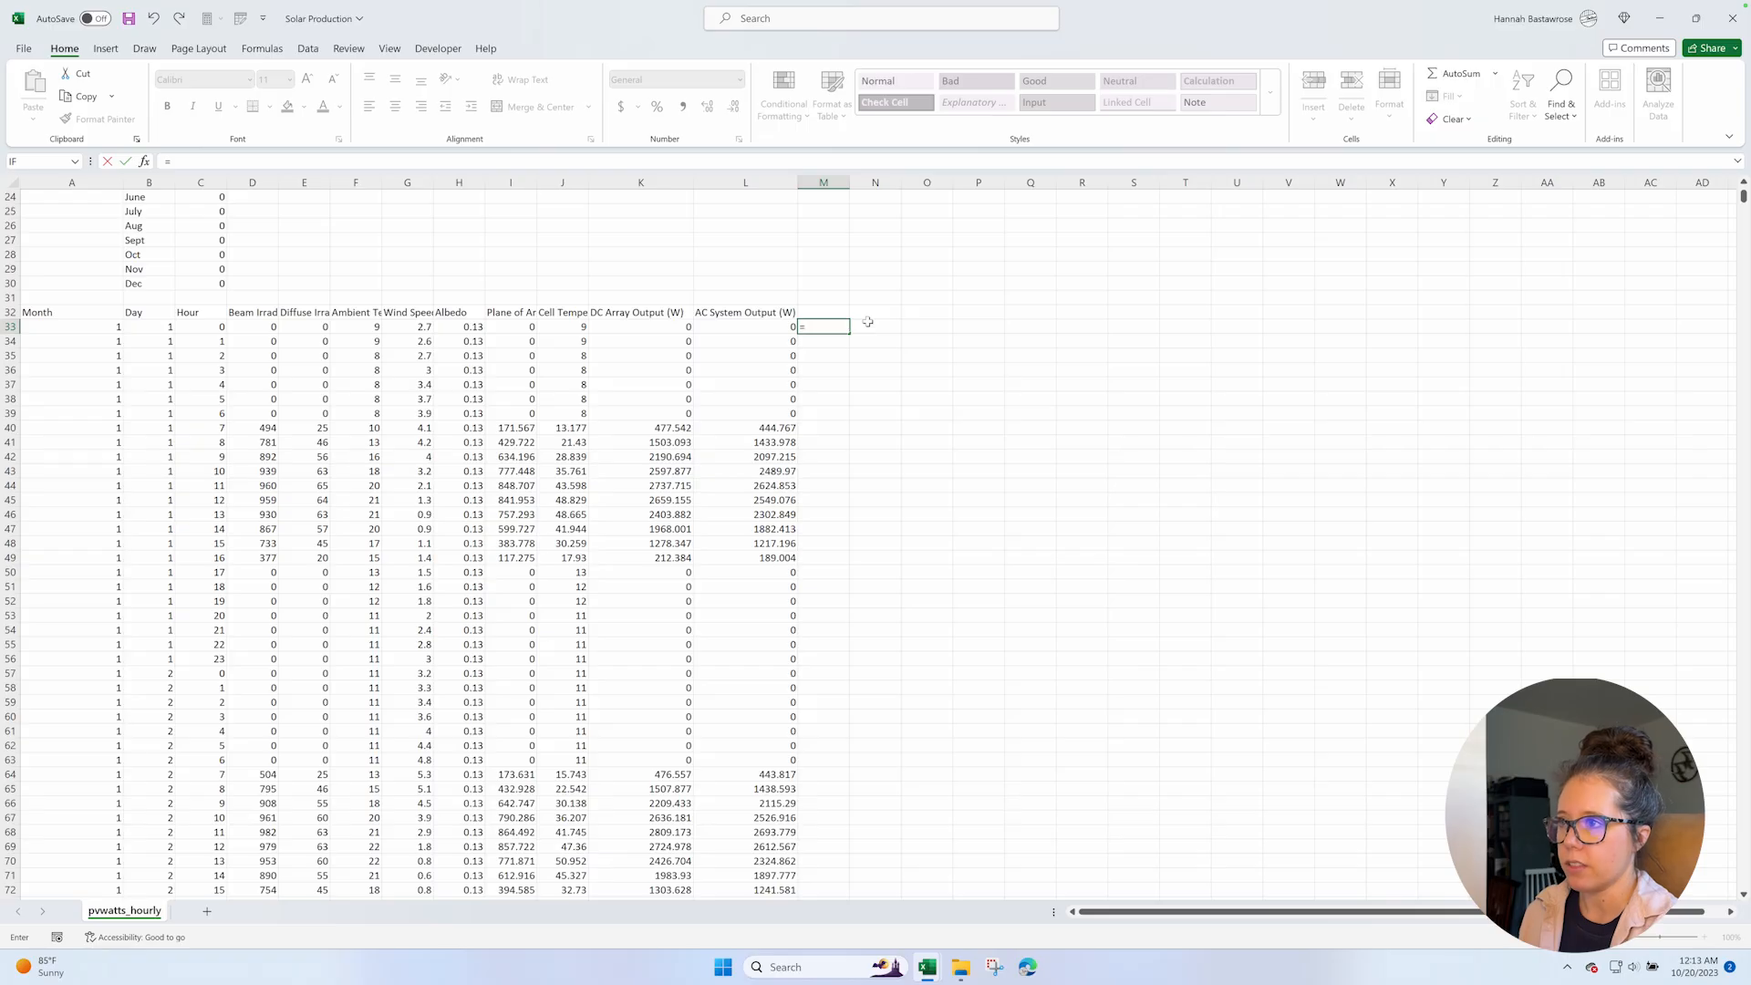
pyautogui.press('Left')
pyautogui.write('/')
pyautogui.write('000')
pyautogui.press('Return')
pyautogui.click(820, 312)
pyautogui.write('kW')
pyautogui.press('Return')
# Copy the kW conversion formula from M33 down the column to M8792 and return to its first row.
pyautogui.hotkey('ctrl', 'c')
pyautogui.press('Left')
pyautogui.hotkey('ctrl', 'Down')
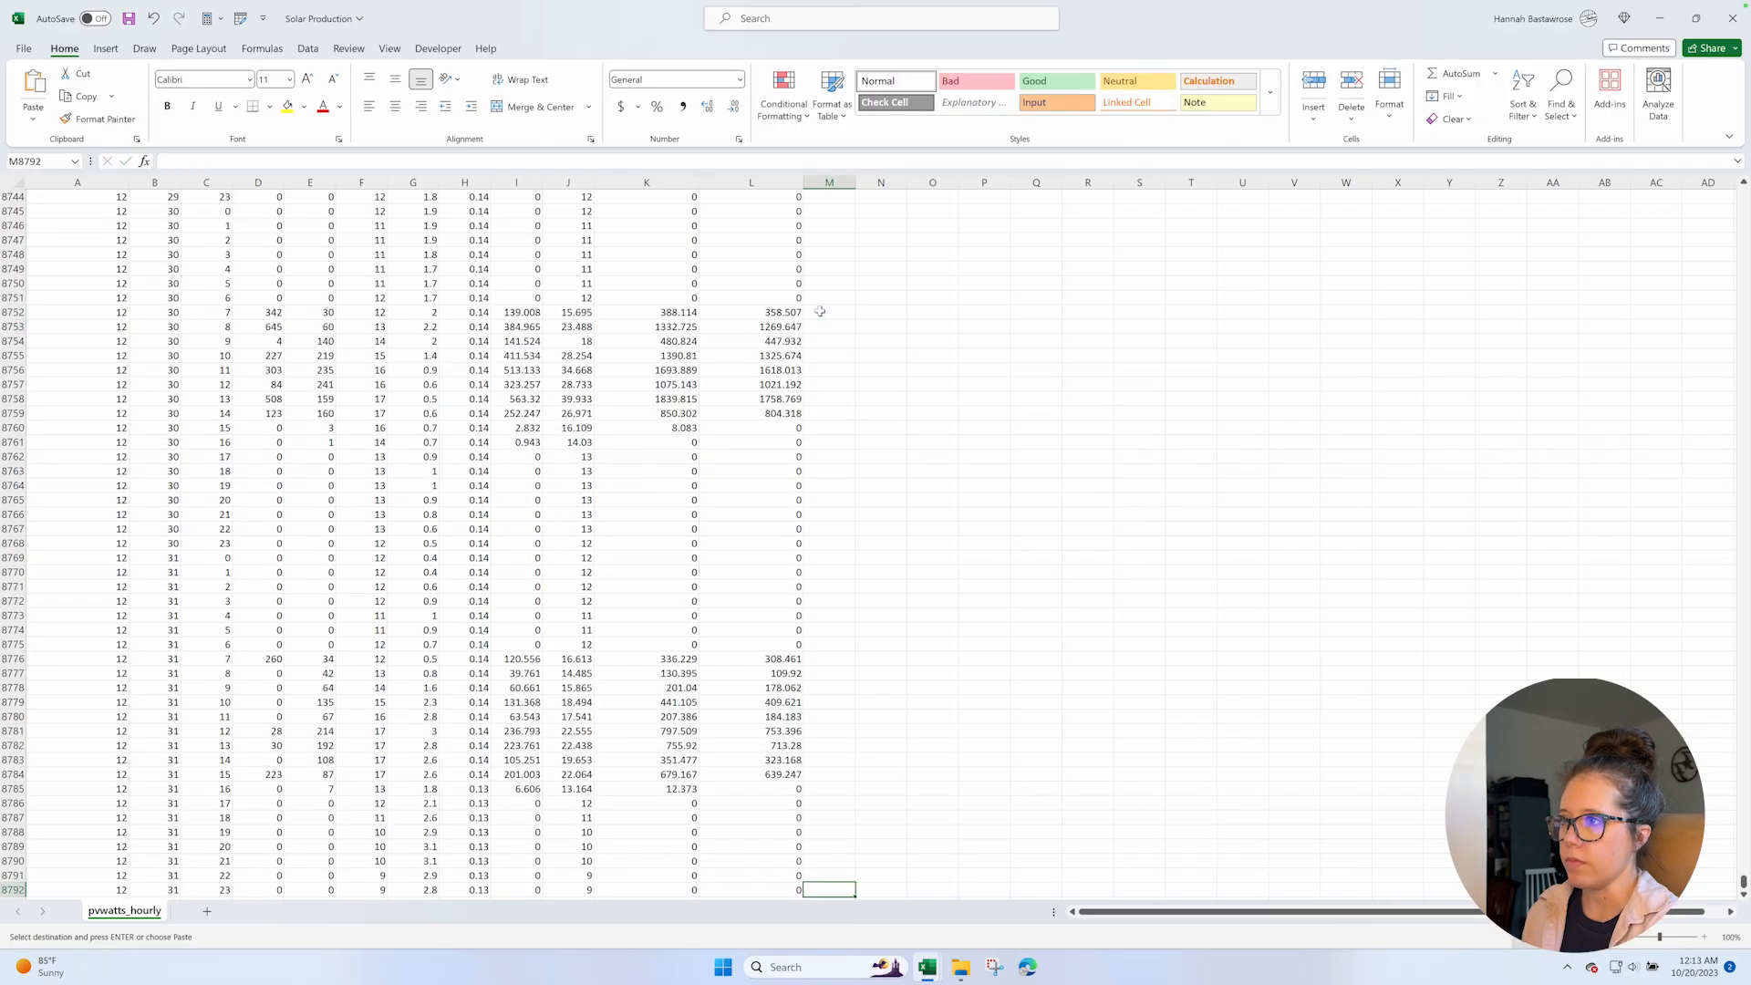
pyautogui.press('Right')
pyautogui.hotkey('ctrl', 'shift', 'Up')
pyautogui.hotkey('ctrl', 'v')
pyautogui.press('Escape')
pyautogui.hotkey('ctrl', 'Up')
pyautogui.press('Up')
pyautogui.press('Down')
pyautogui.press('Down')
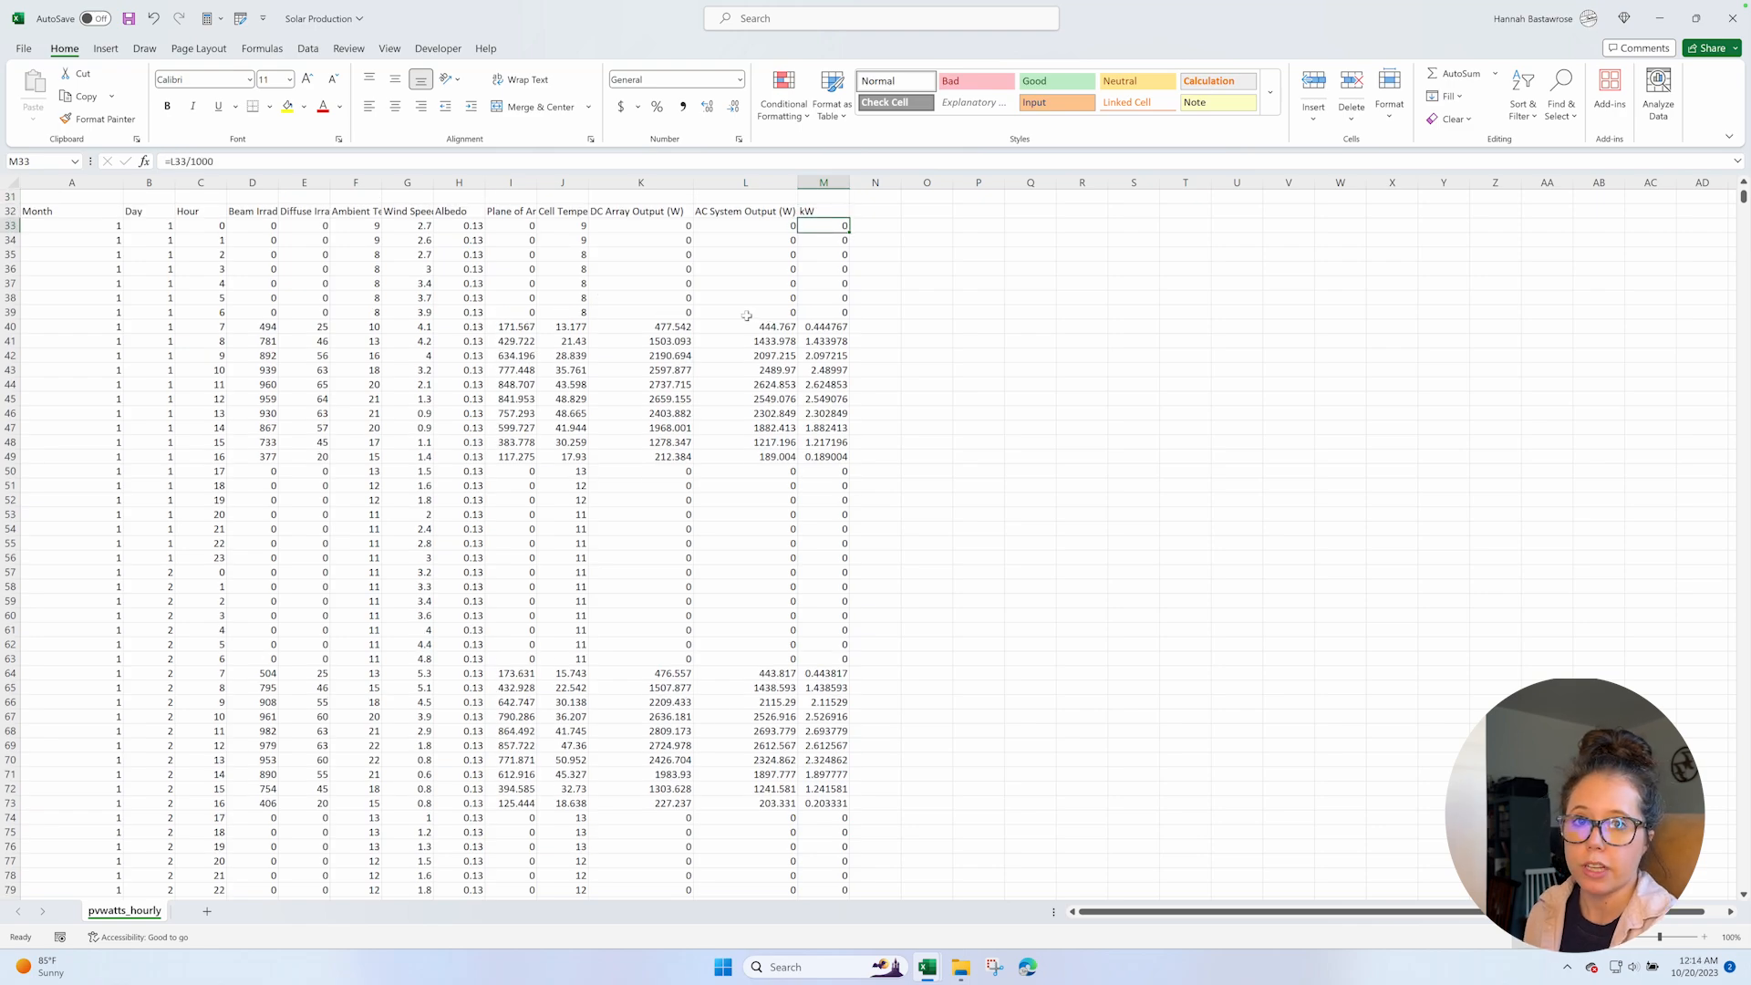
# Add a new blank worksheet to the Solar Production workbook after the pvwatts_hourly sheet.
pyautogui.scroll(4, 735, 314)
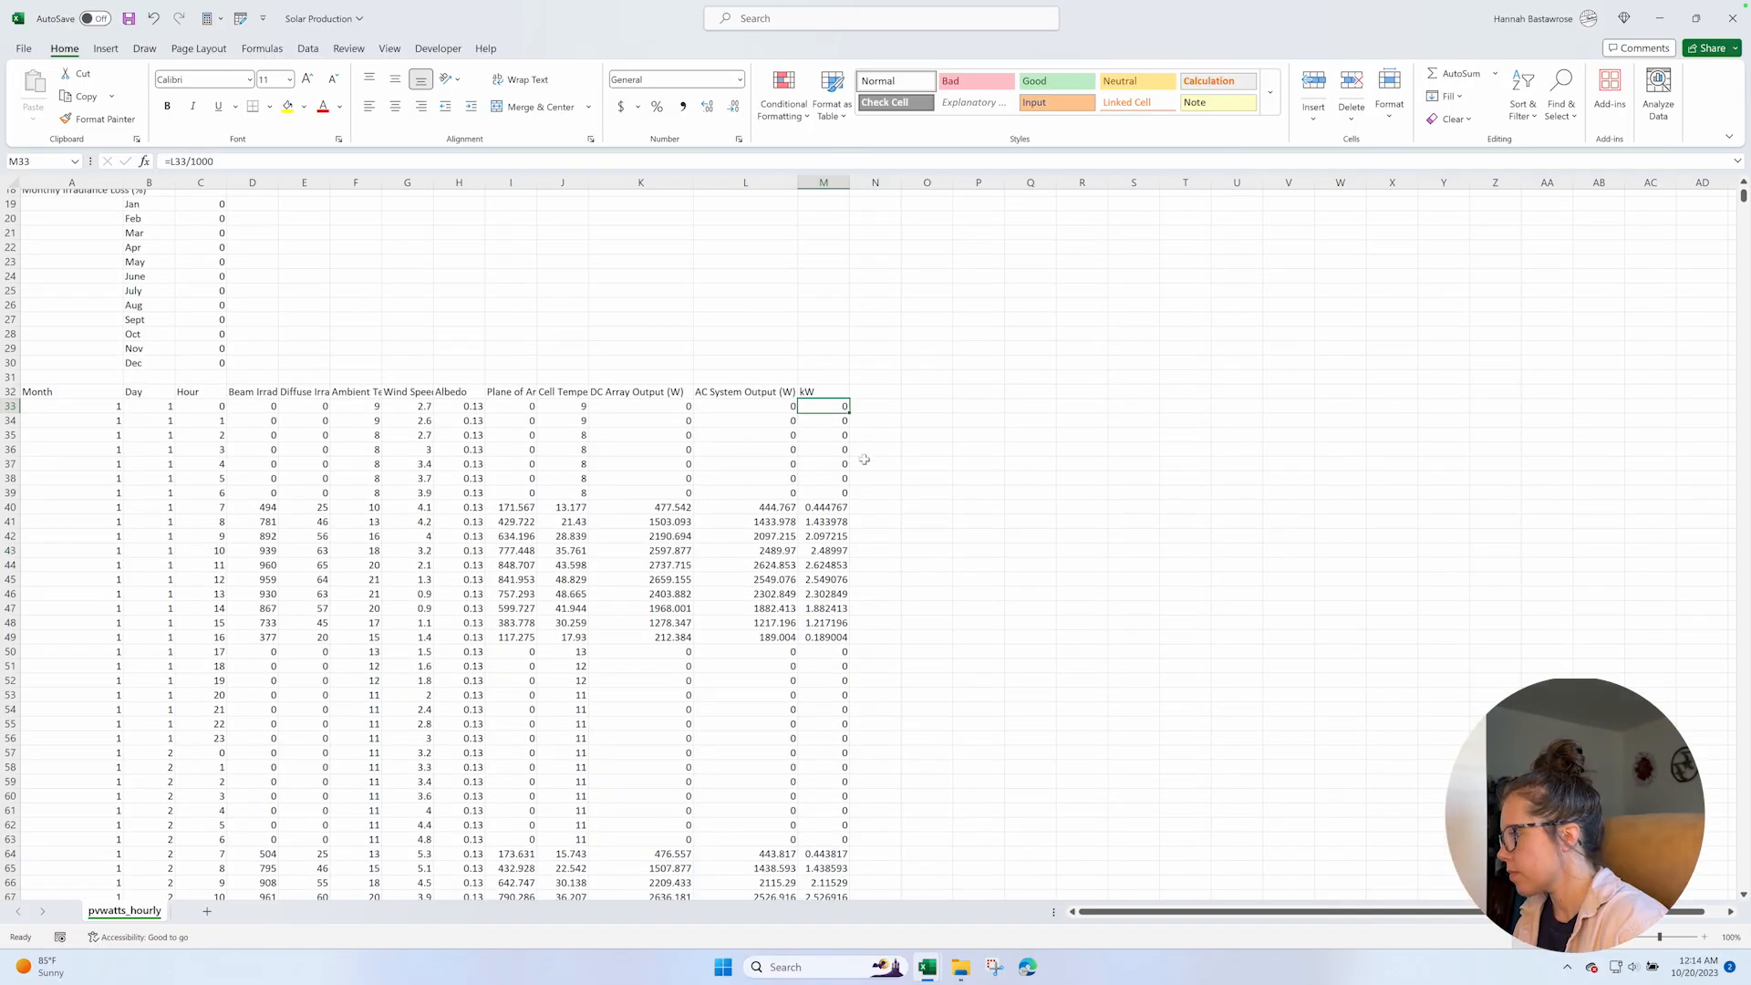
pyautogui.click(207, 911)
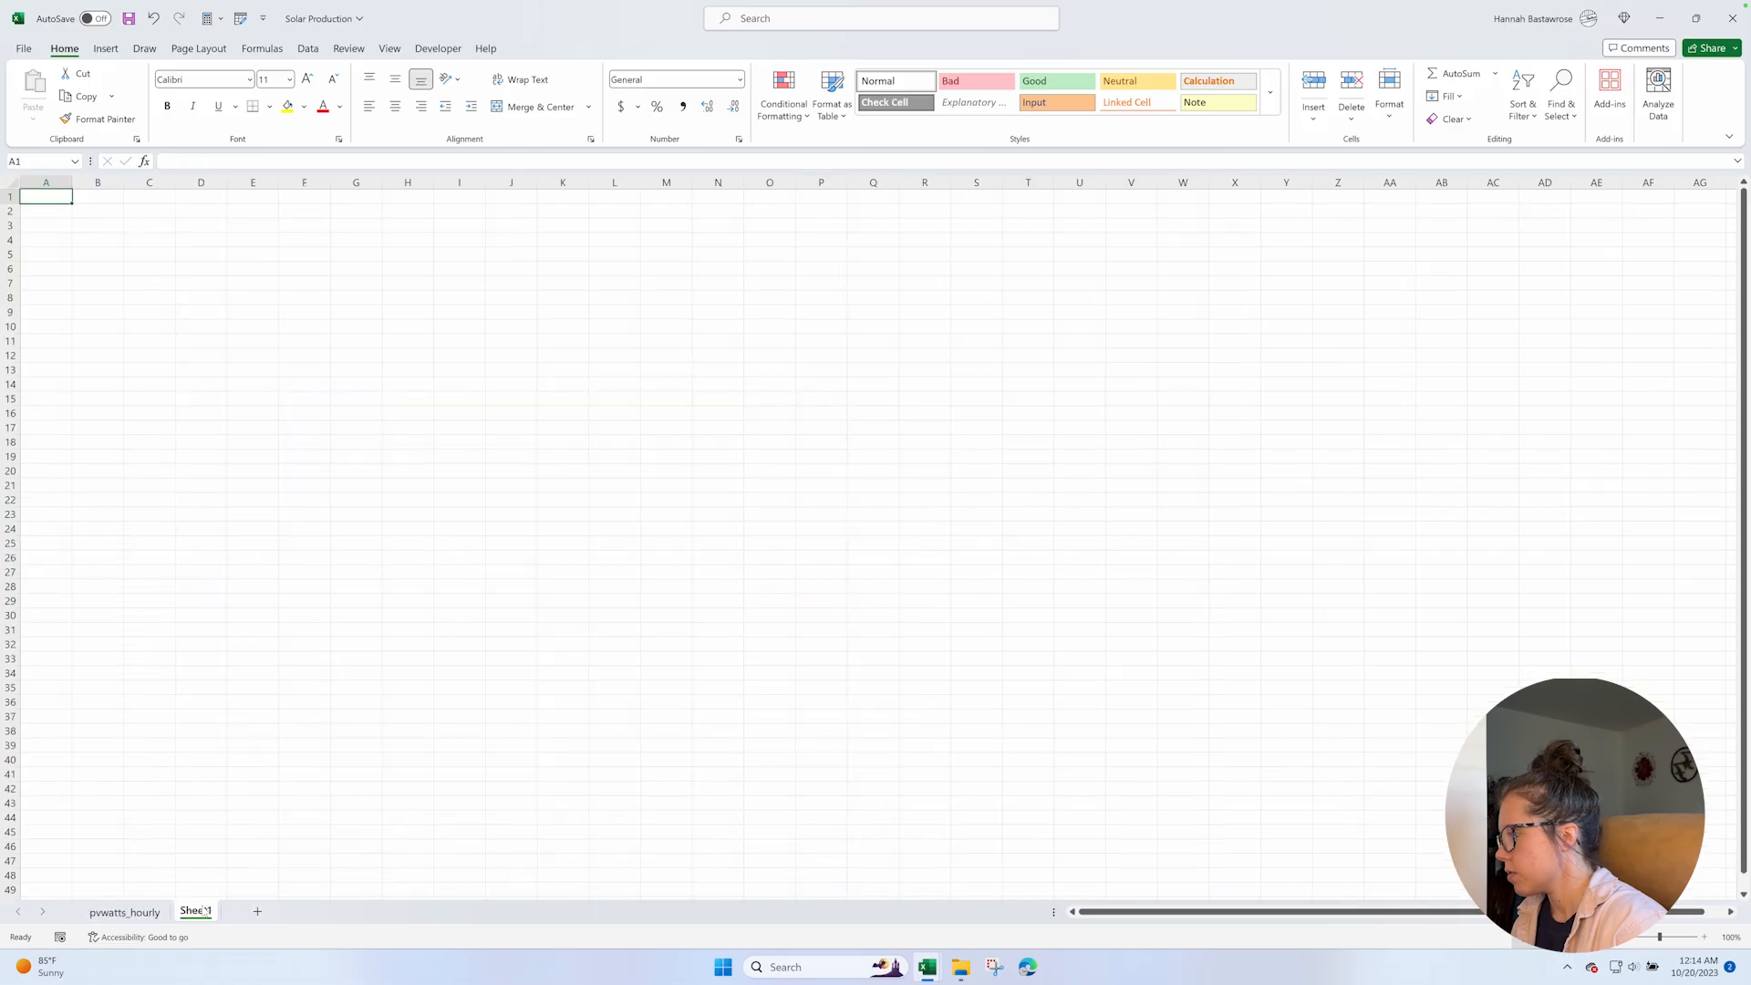
# Delete the blank Sheet1 worksheet and keep the pvwatts_hourly sheet.
pyautogui.click(124, 911)
pyautogui.rightClick(196, 912)
pyautogui.click(236, 695)
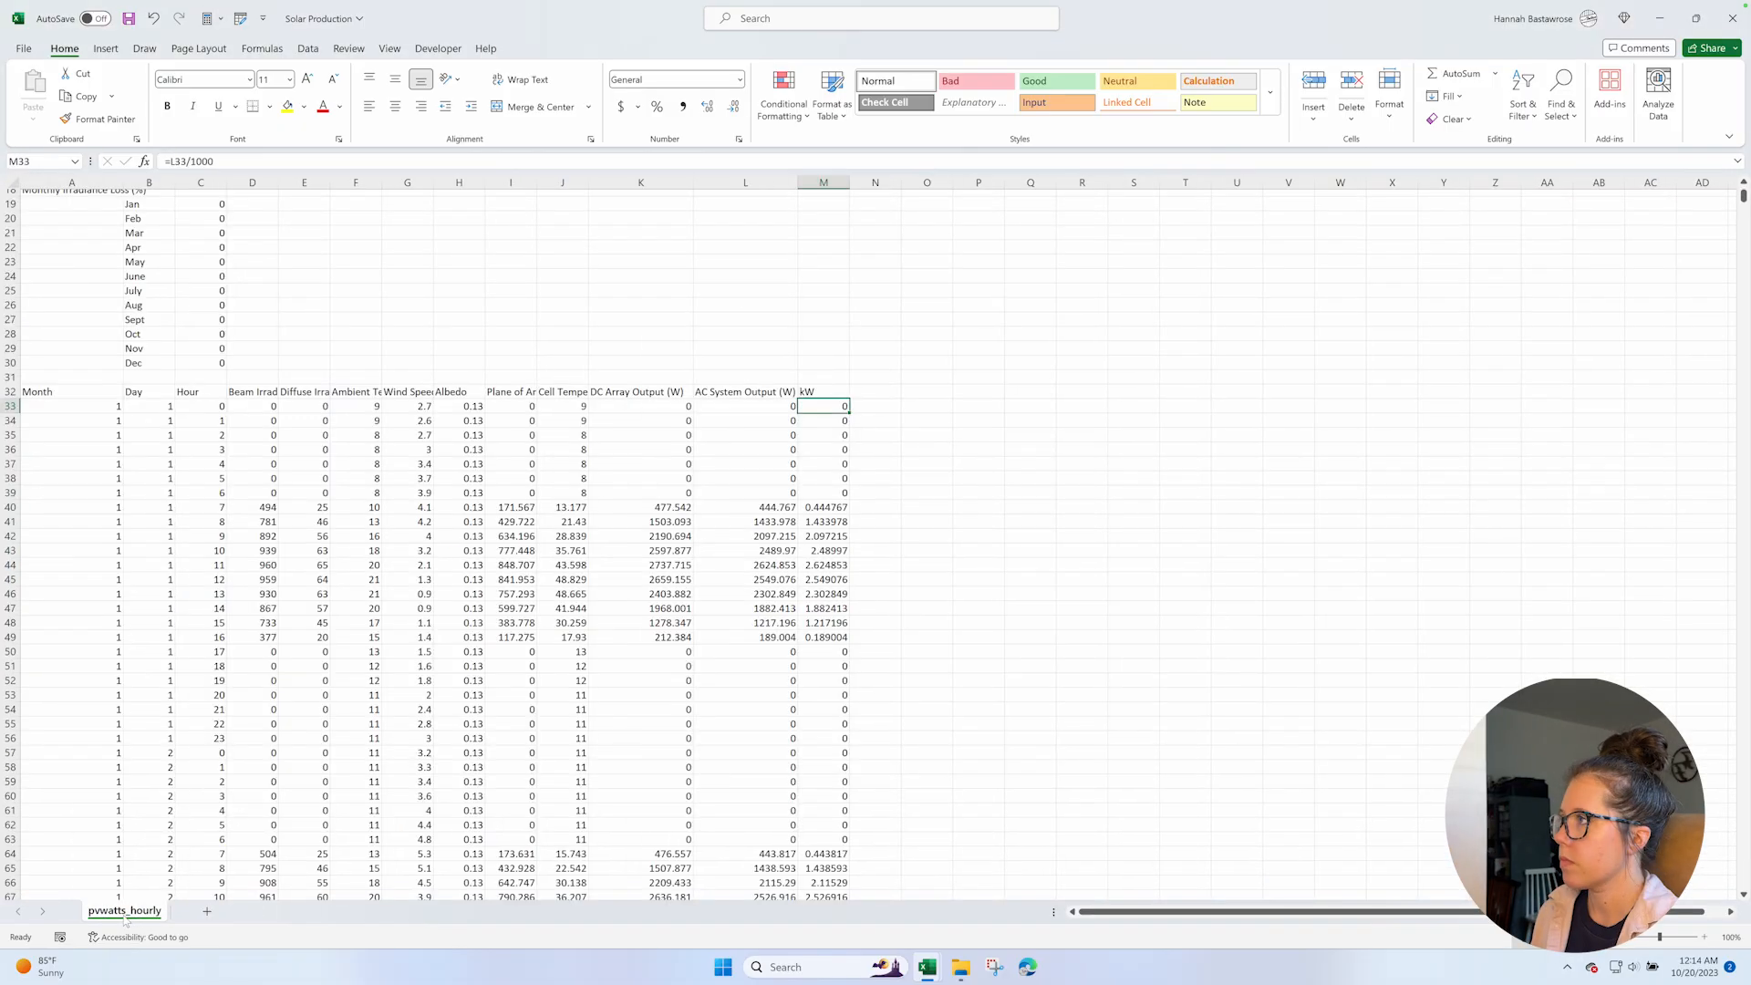
# Convert the hourly data block starting at the Month header in A32 into a table with headers.
pyautogui.click(109, 391)
pyautogui.hotkey('ctrl', 'a')
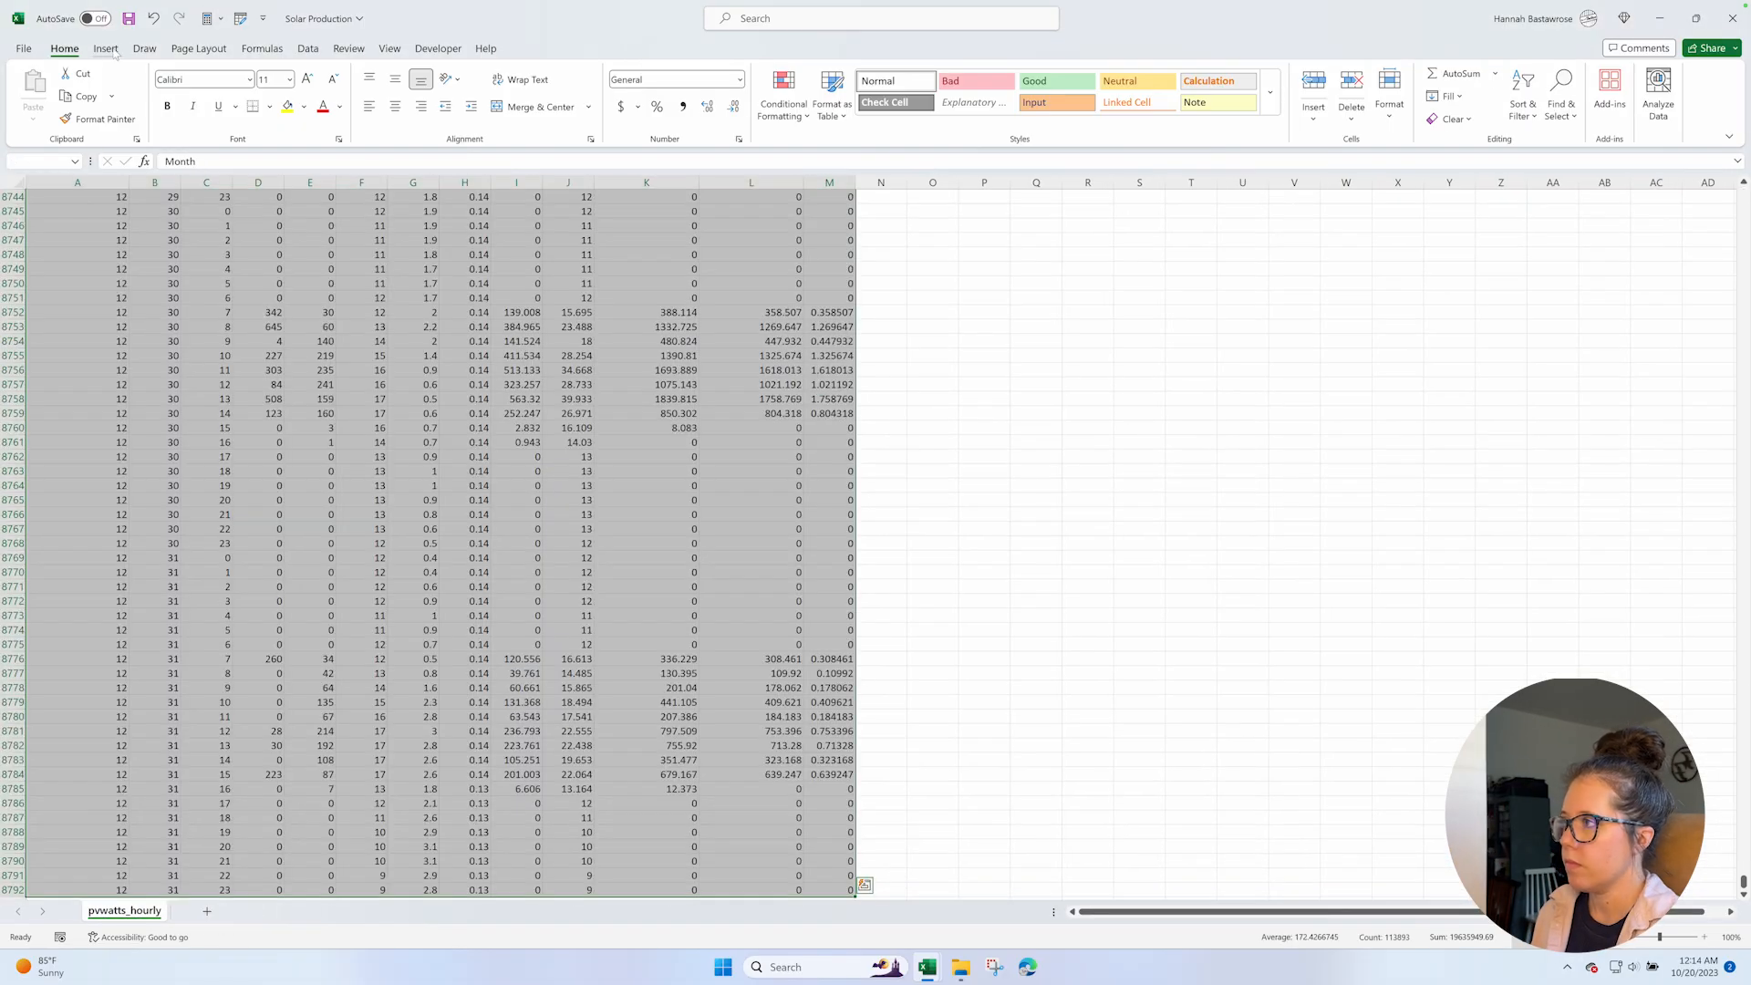
pyautogui.click(106, 49)
pyautogui.click(139, 92)
pyautogui.click(534, 580)
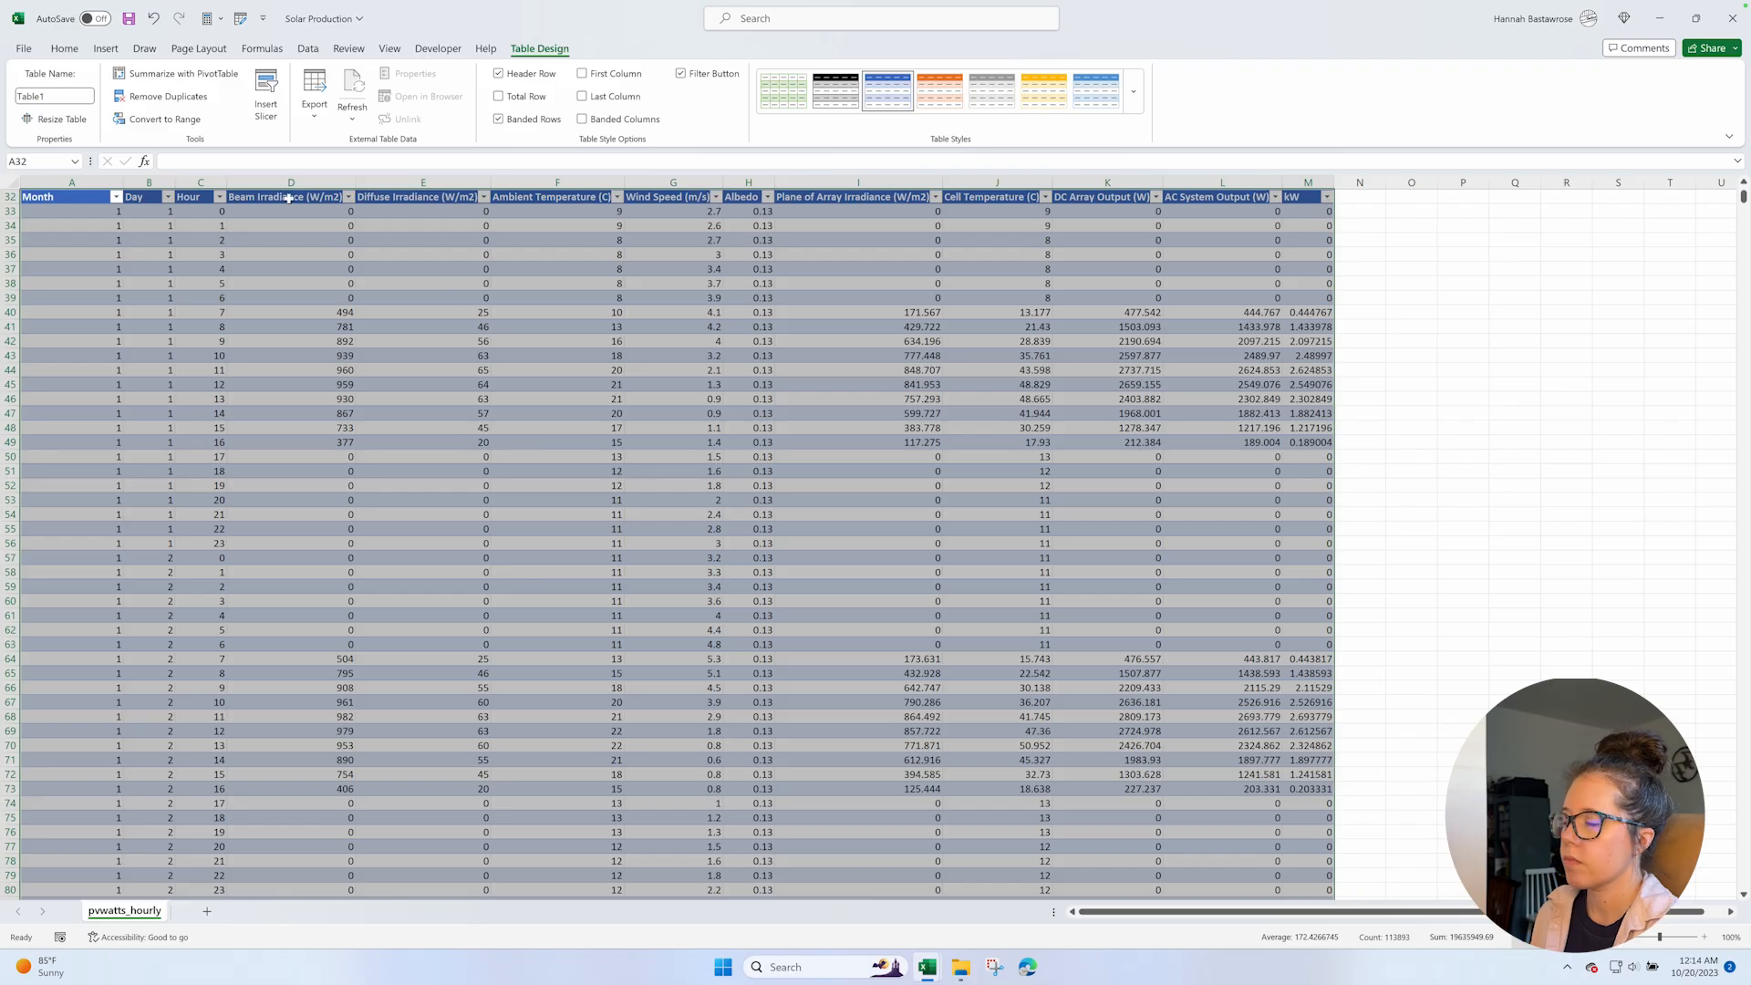
# Create a PivotTable from the hourly data table on a new worksheet.
pyautogui.click(106, 48)
pyautogui.click(34, 89)
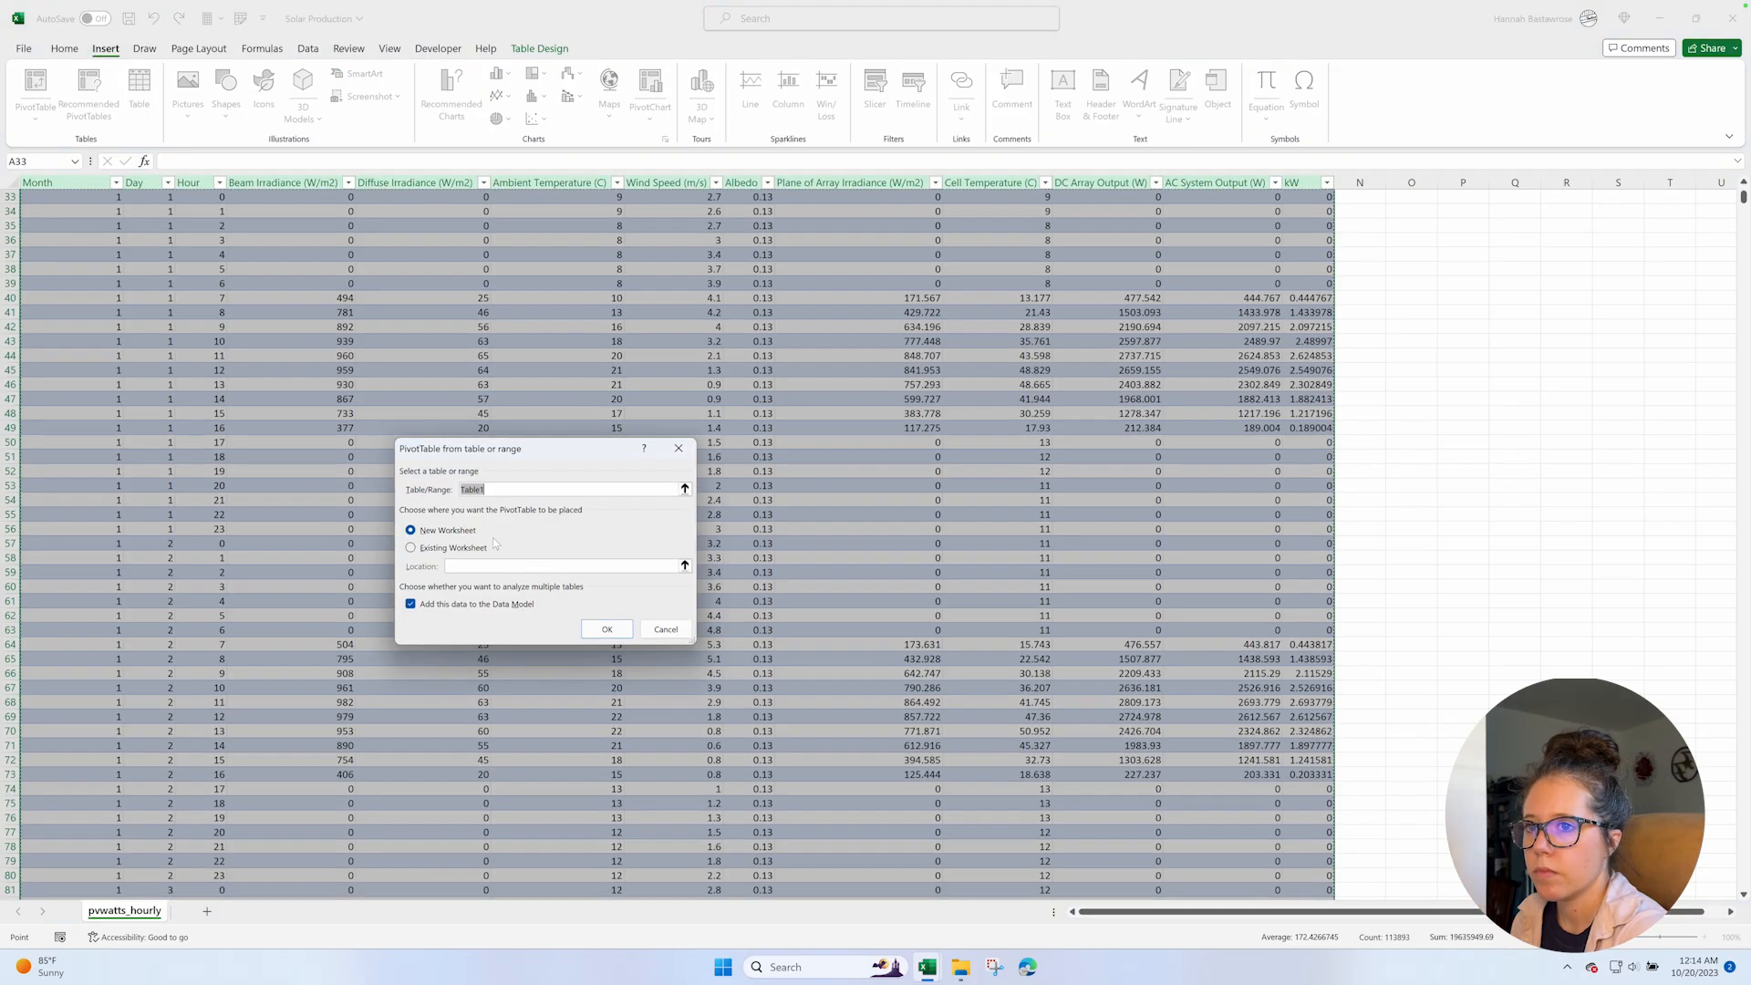
pyautogui.click(623, 629)
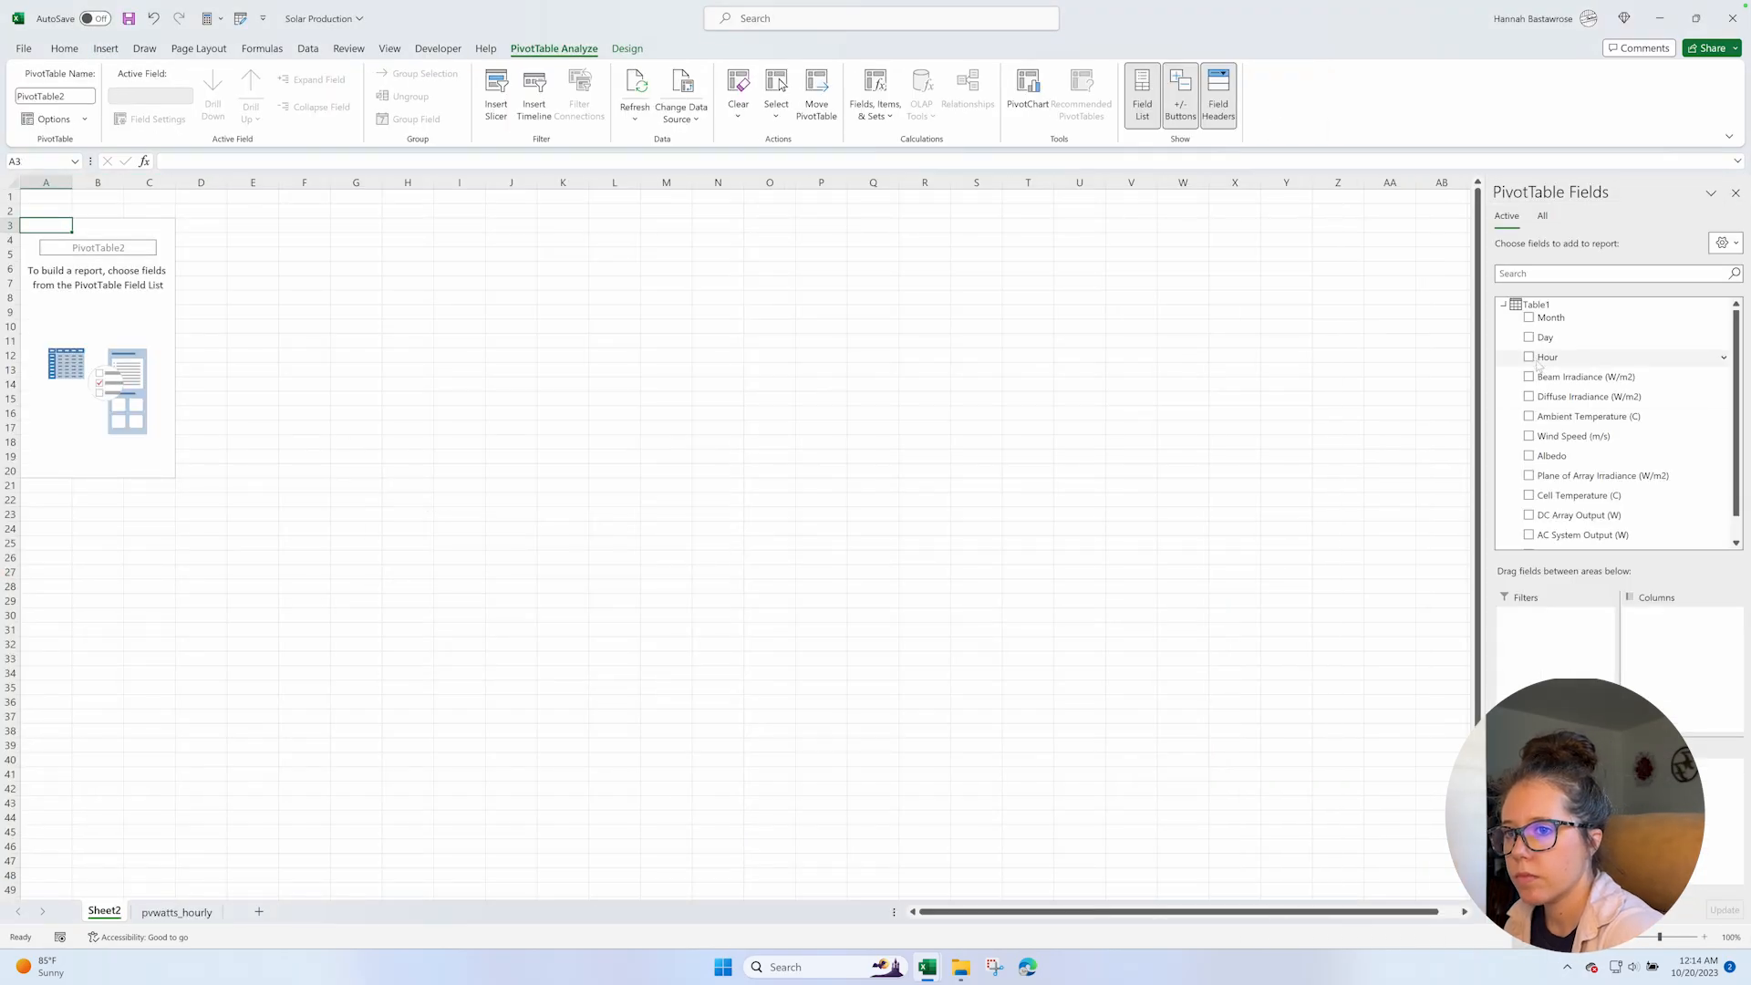
# Set up the PivotTable with Day as rows, Hour as columns and sum of kW as values, and place its sheet after pvwatts_hourly.
pyautogui.click(1529, 337)
pyautogui.click(1529, 357)
pyautogui.scroll(-1, 1550, 438)
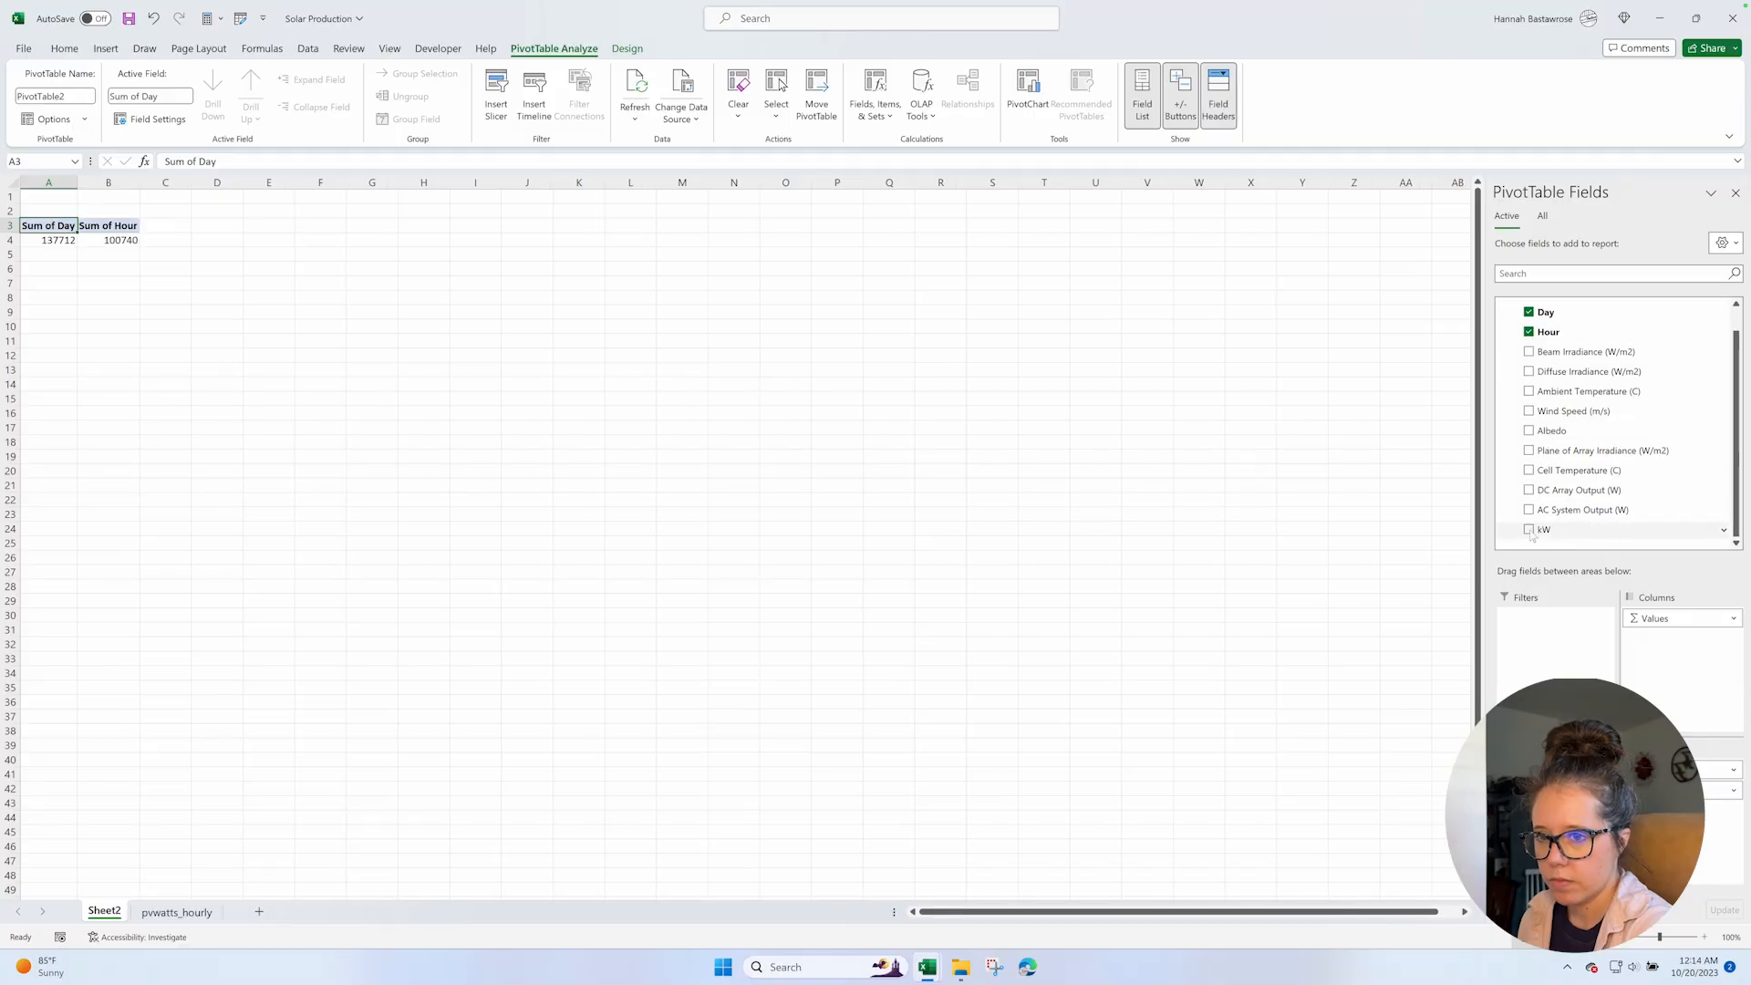
pyautogui.click(1529, 529)
pyautogui.moveTo(1661, 769); pyautogui.dragTo(1555, 784)
pyautogui.moveTo(1719, 769); pyautogui.dragTo(1677, 629)
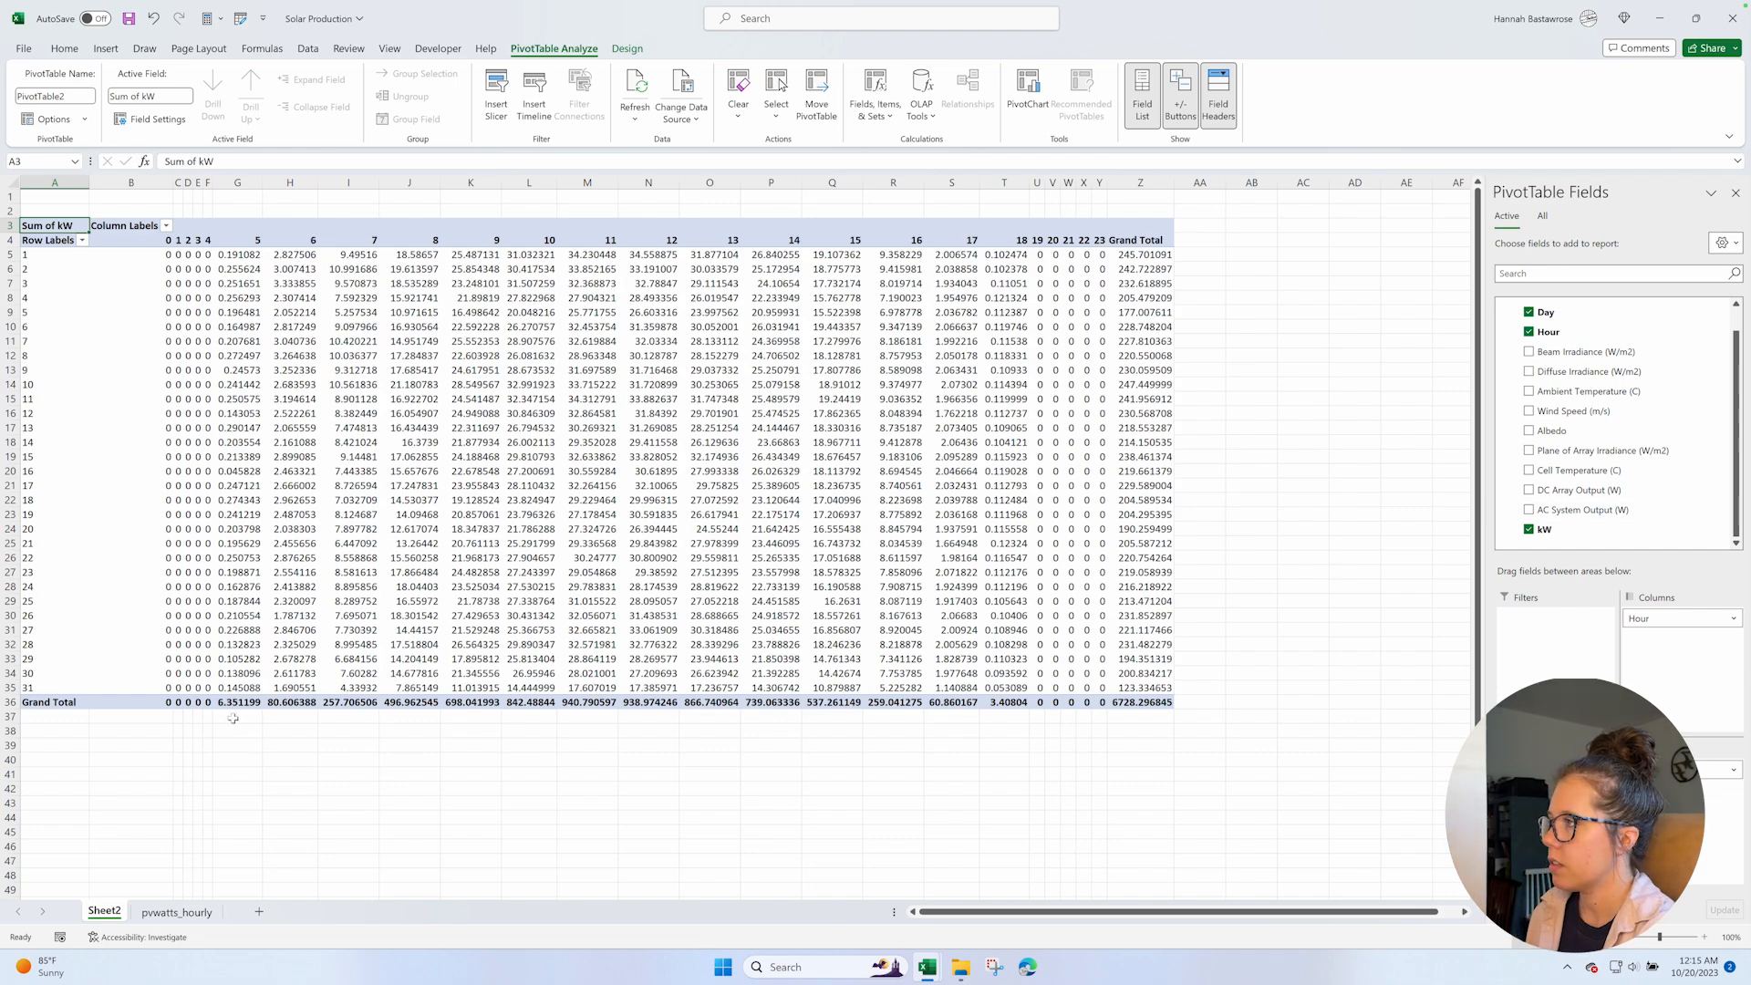
pyautogui.moveTo(178, 918); pyautogui.dragTo(230, 913)
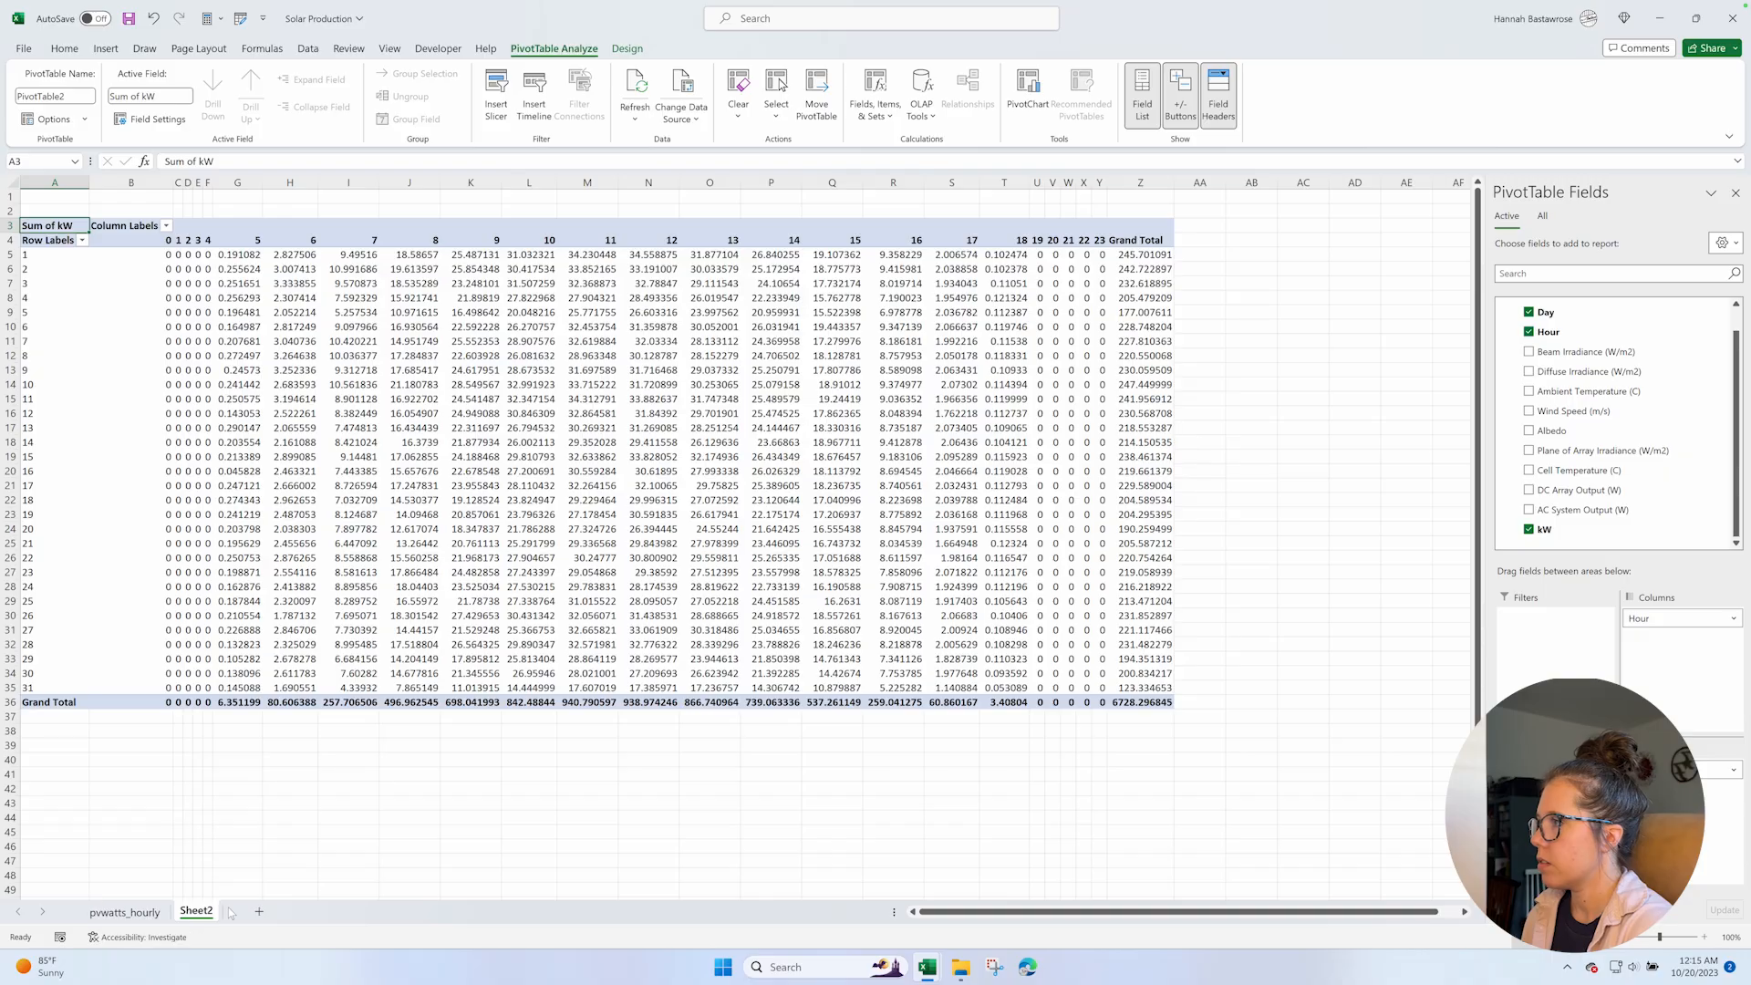
# Insert a column before Hour in the pvwatts_hourly table and give it the header Day.
pyautogui.click(128, 912)
pyautogui.scroll(11, 164, 261)
pyautogui.scroll(-4, 164, 261)
pyautogui.scroll(-4, 164, 260)
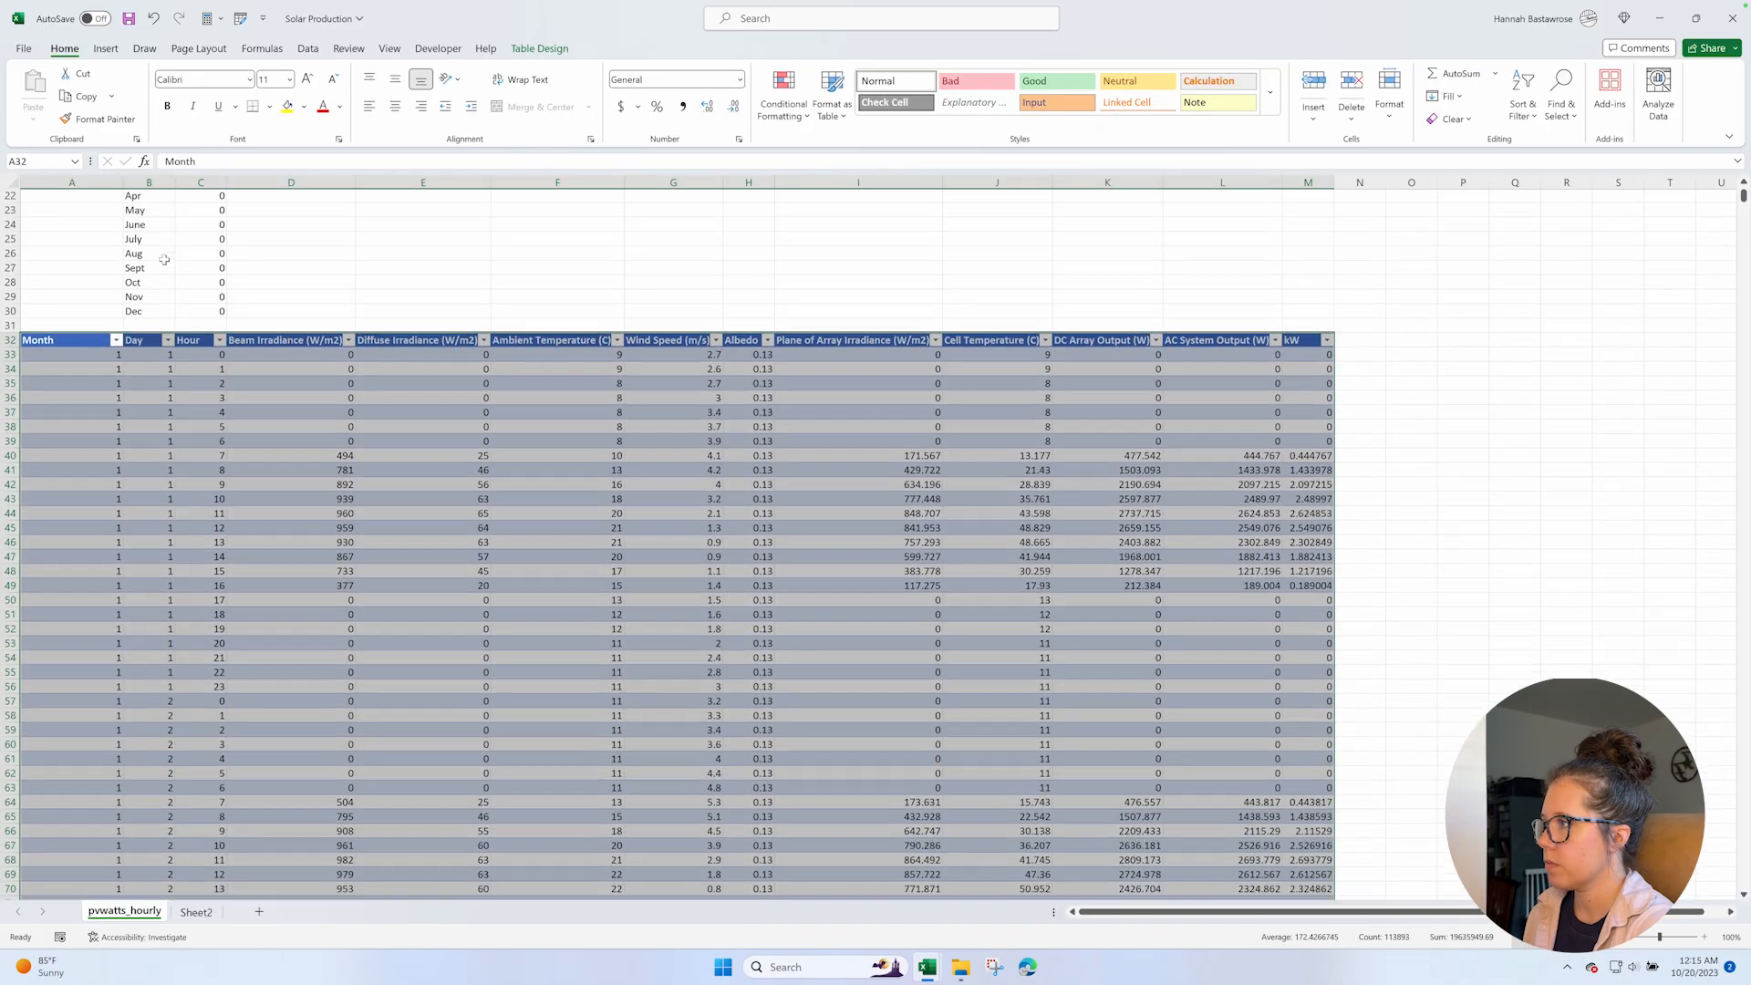
pyautogui.click(189, 279)
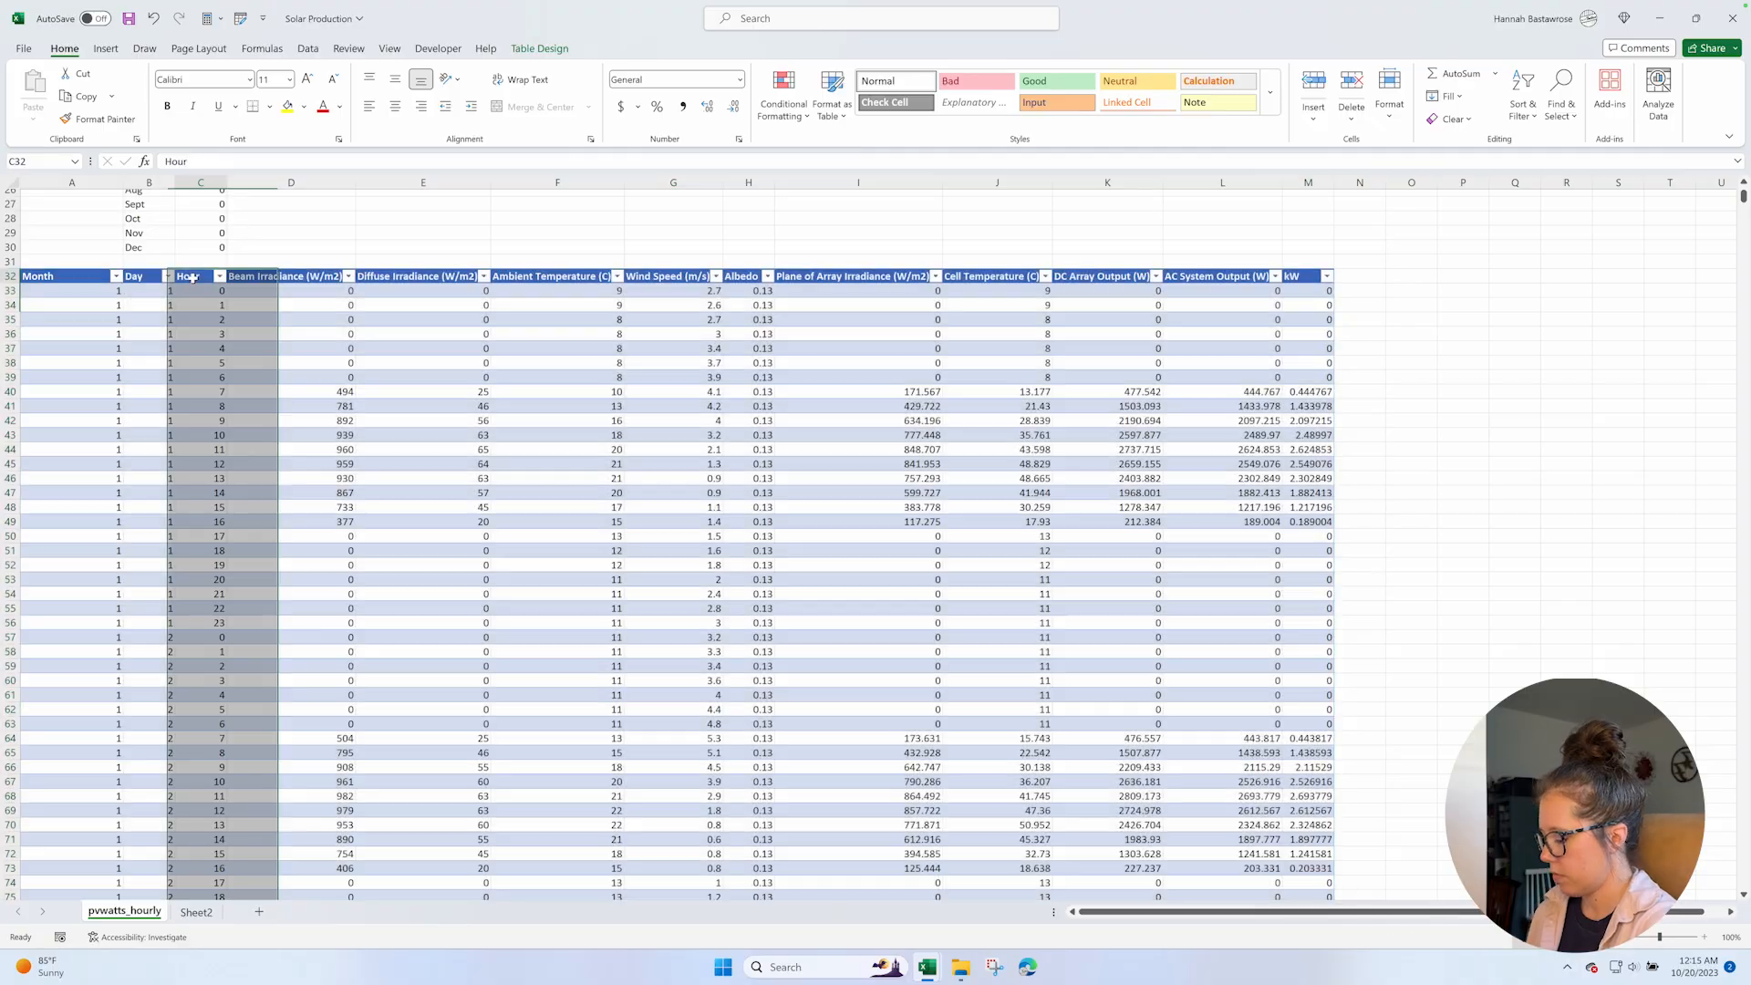
pyautogui.click(205, 182)
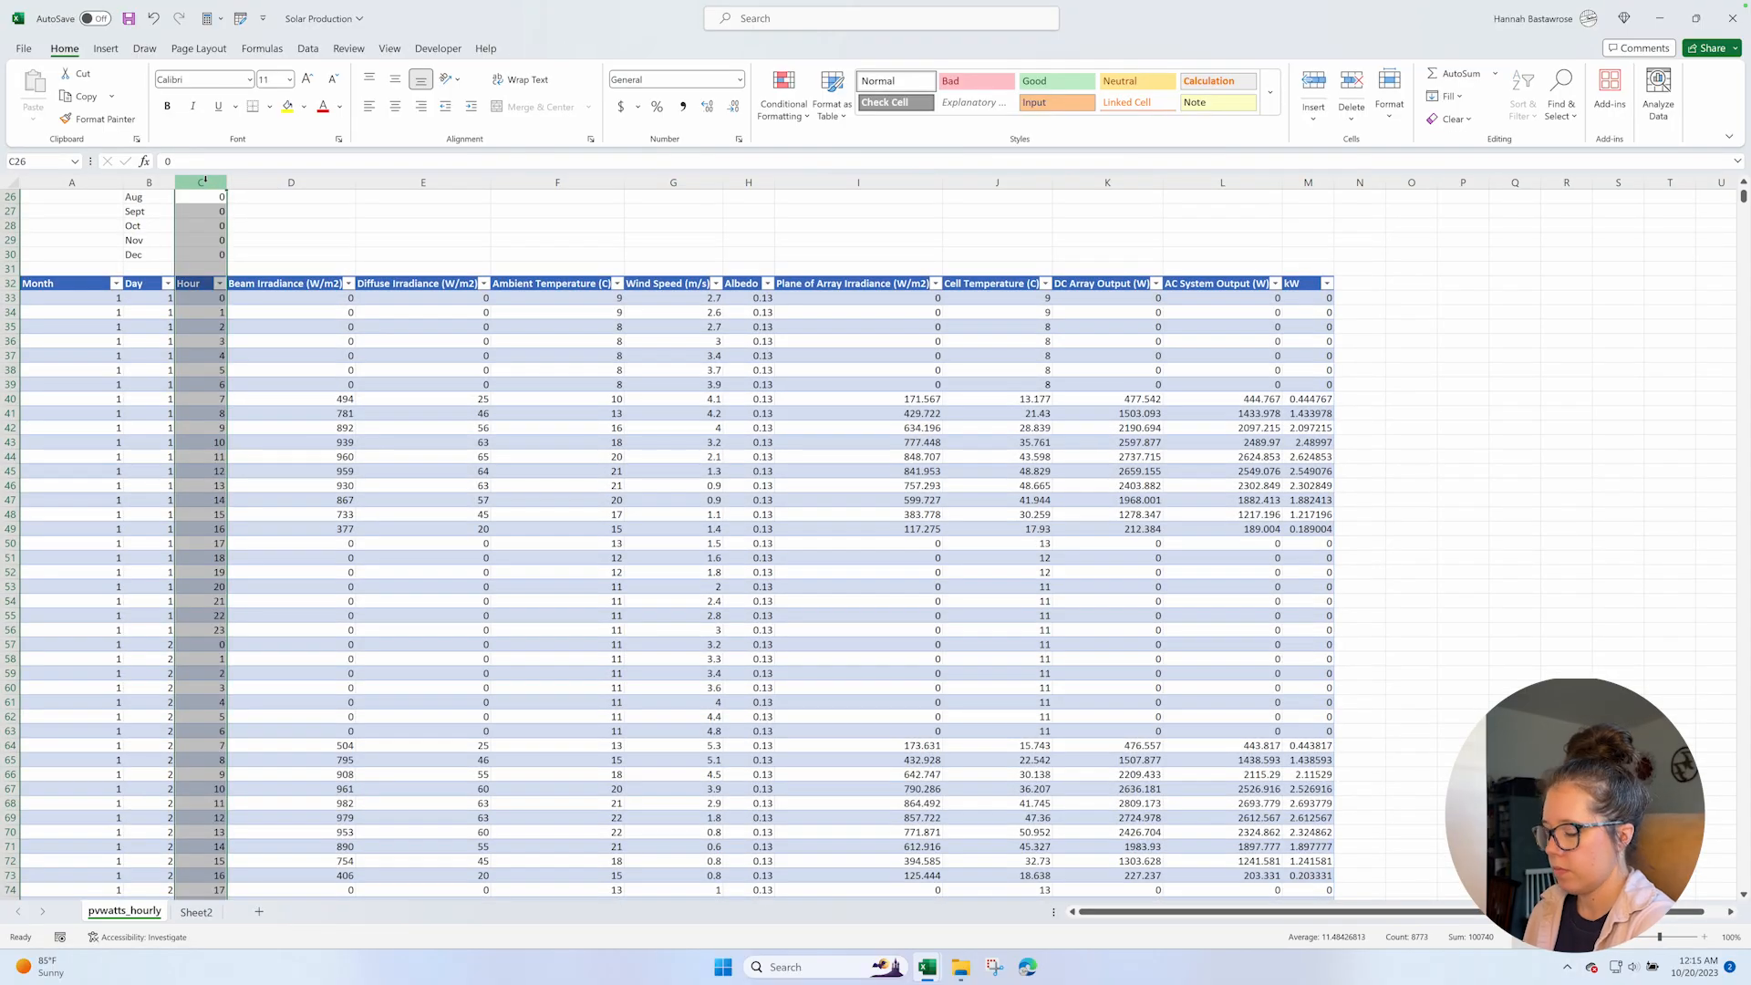
pyautogui.hotkey('ctrl', 'shift', '+')
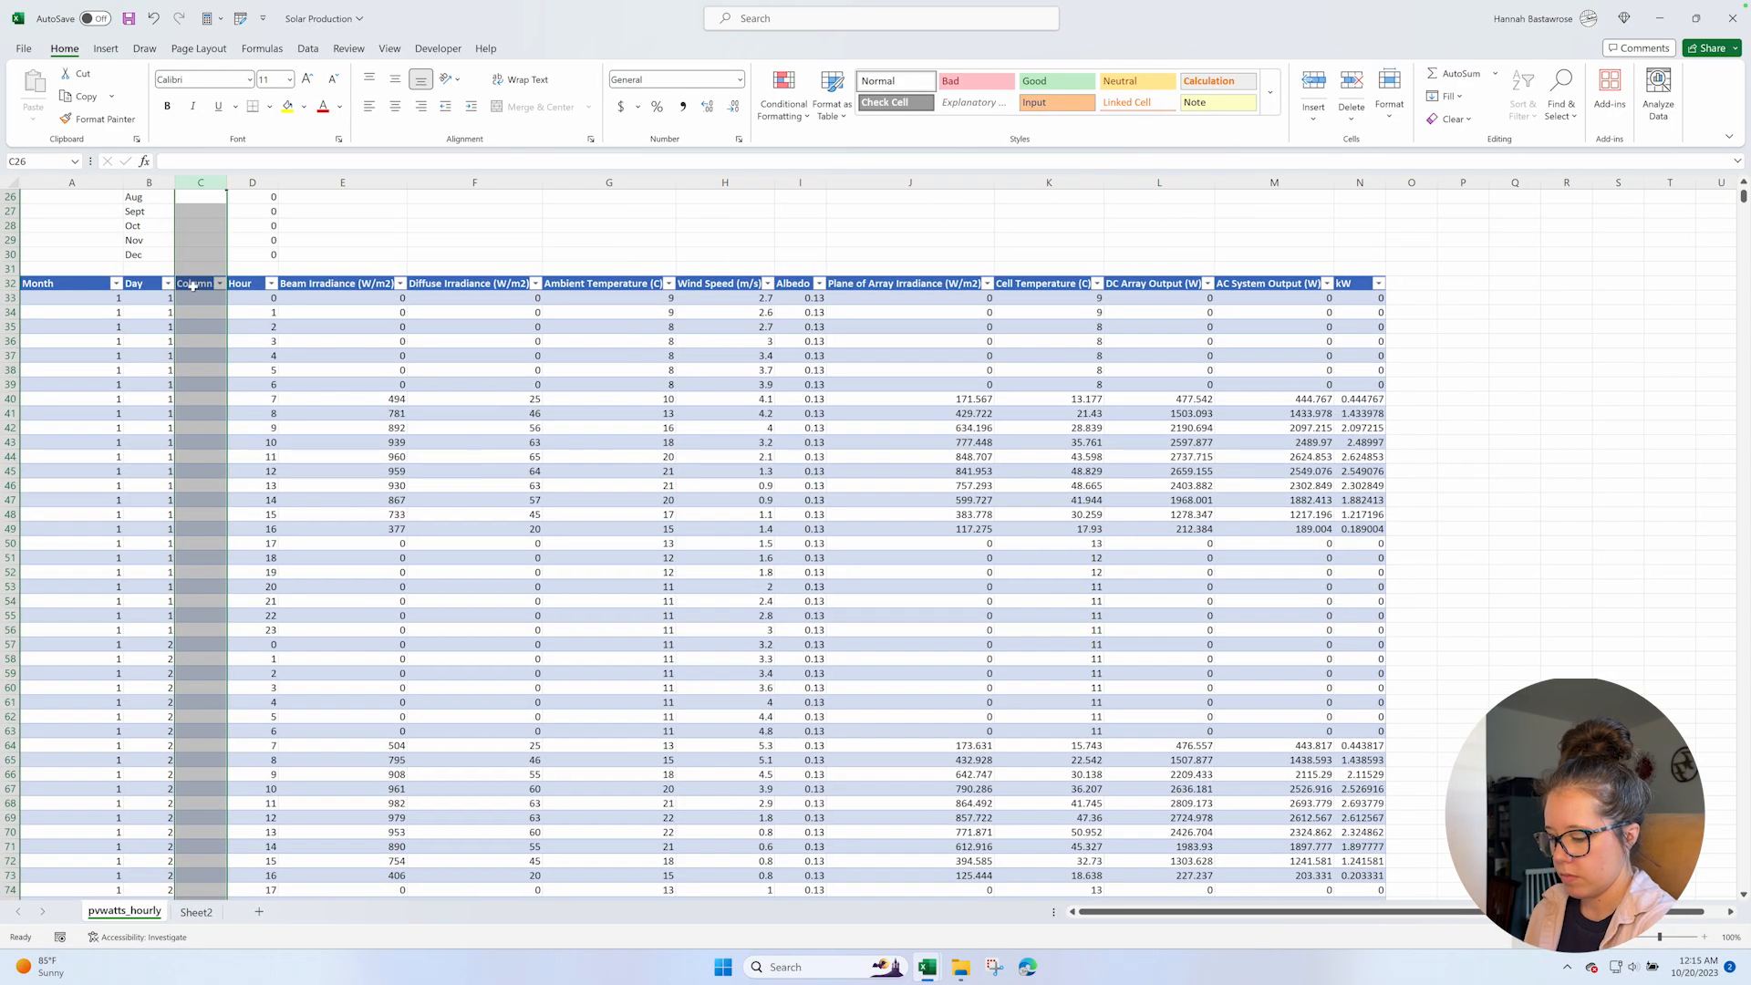
pyautogui.click(194, 284)
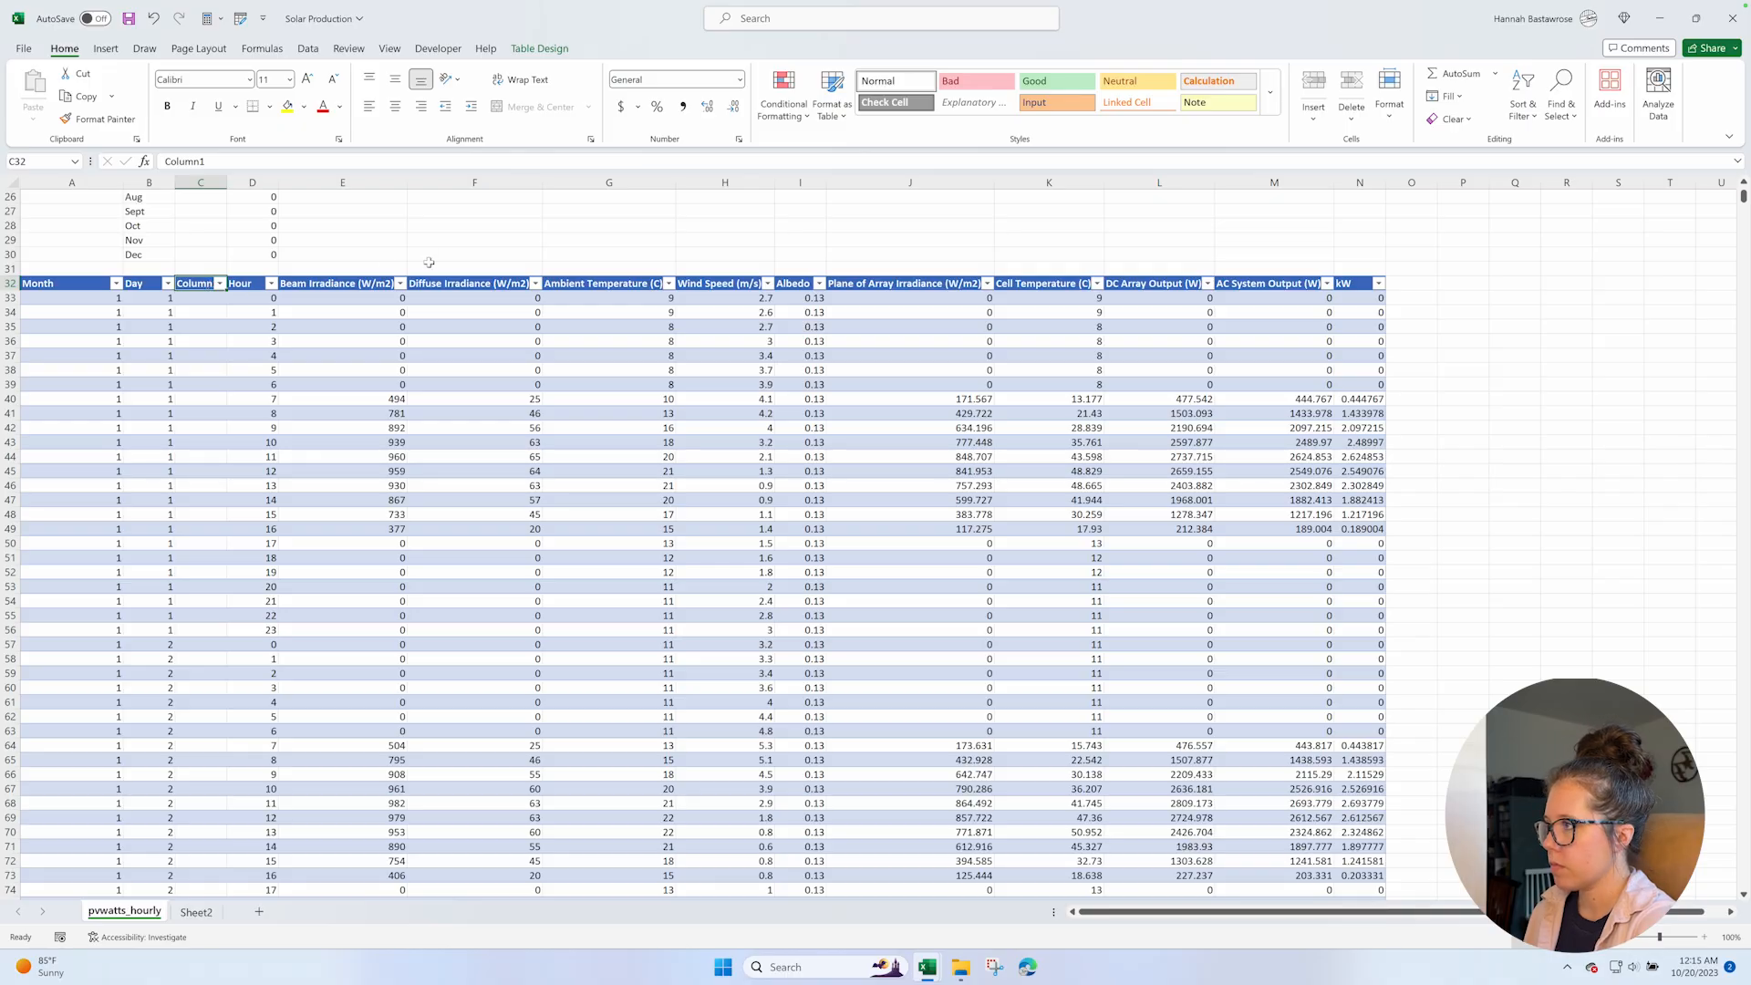
pyautogui.write('Day')
pyautogui.press('Return')
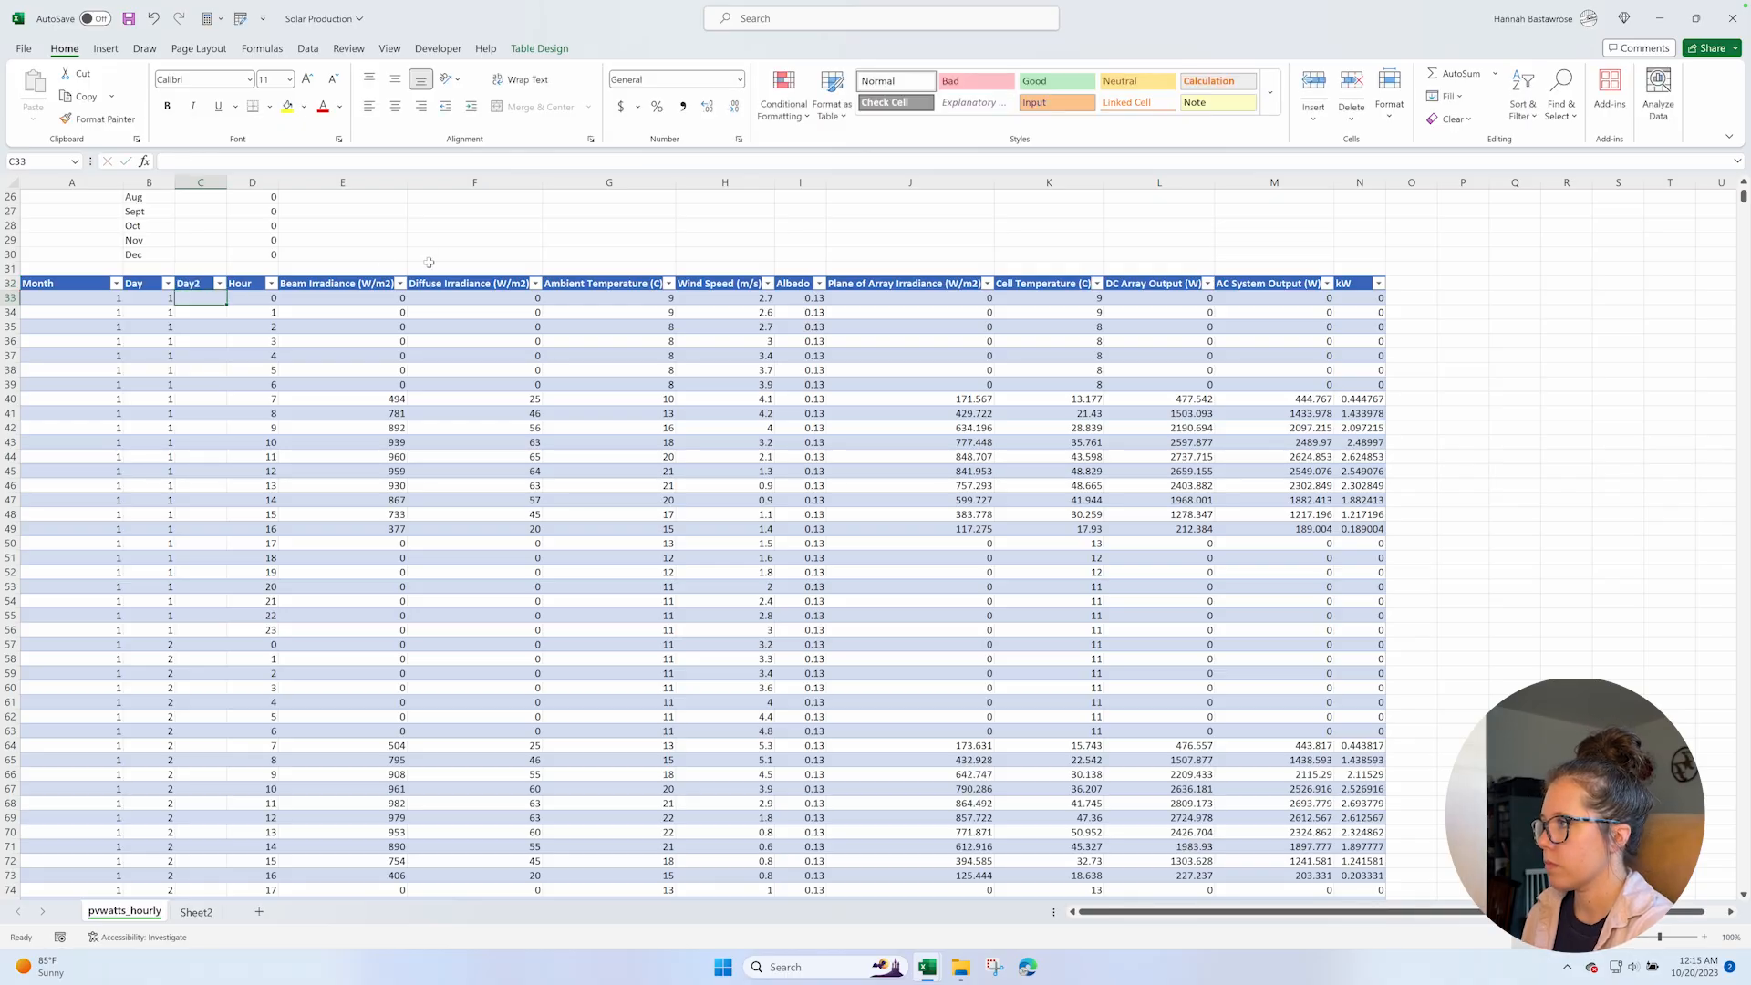
# Enter the date 10/1/2022 in C33 of the new day column and copy it to C34.
pyautogui.write('10/')
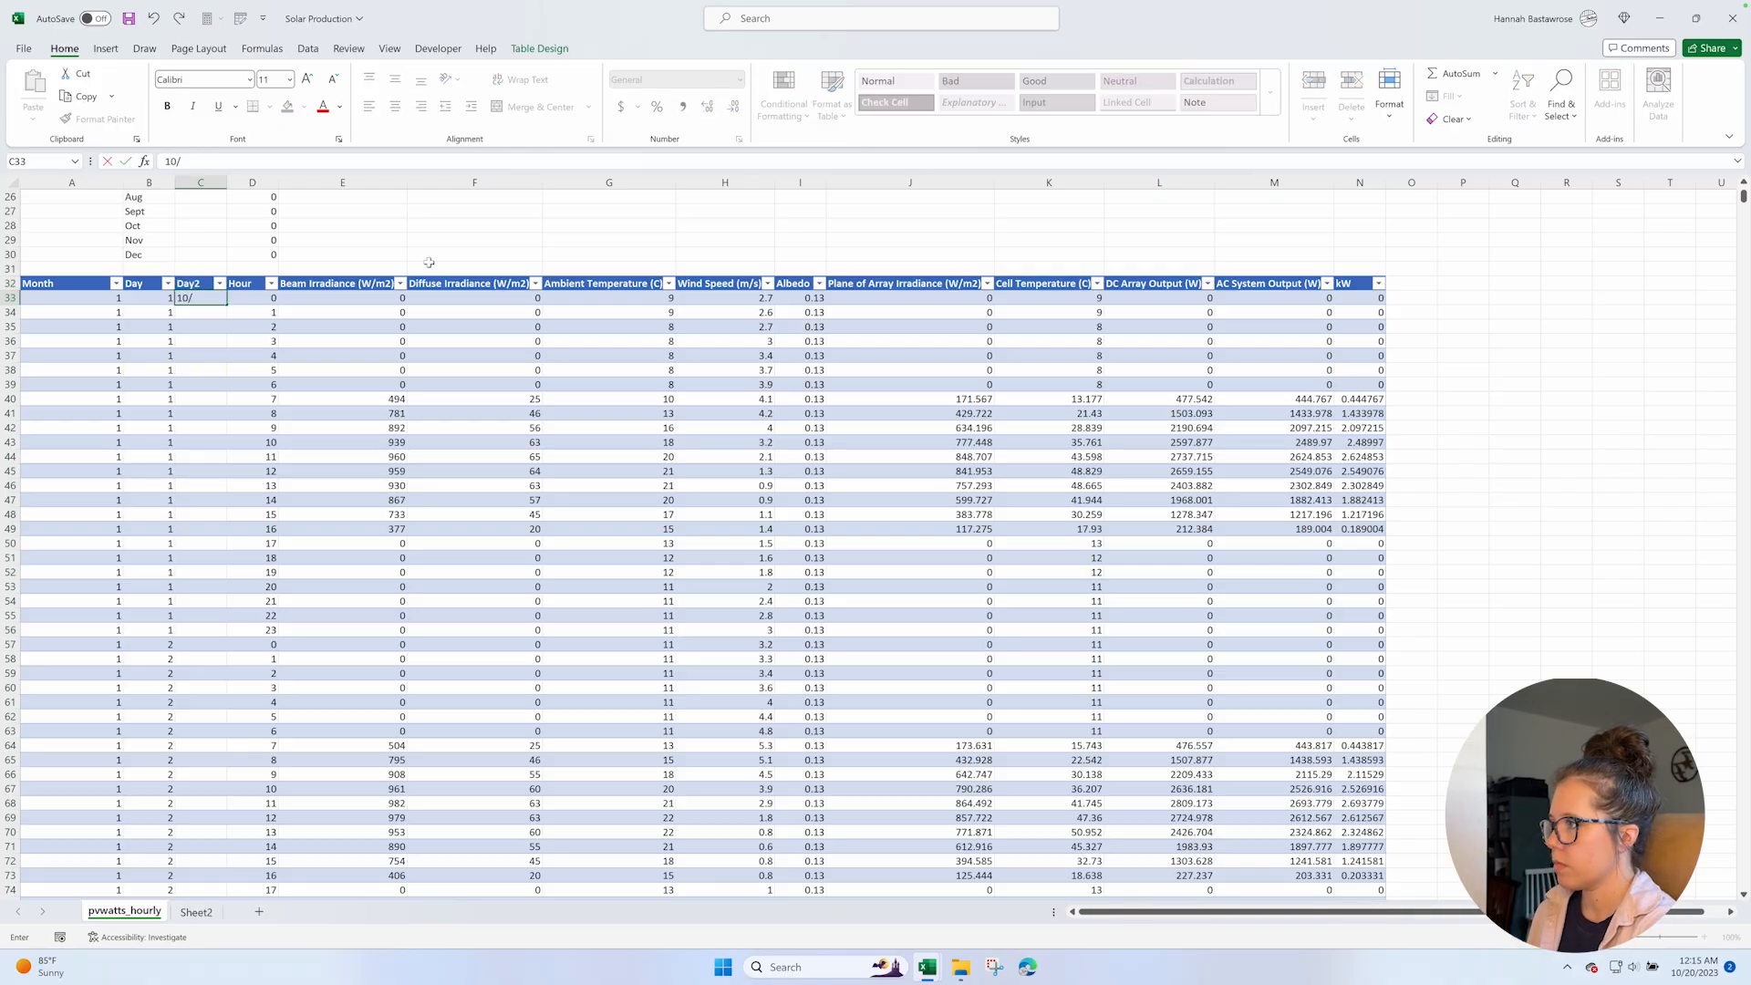
pyautogui.write('1/2022')
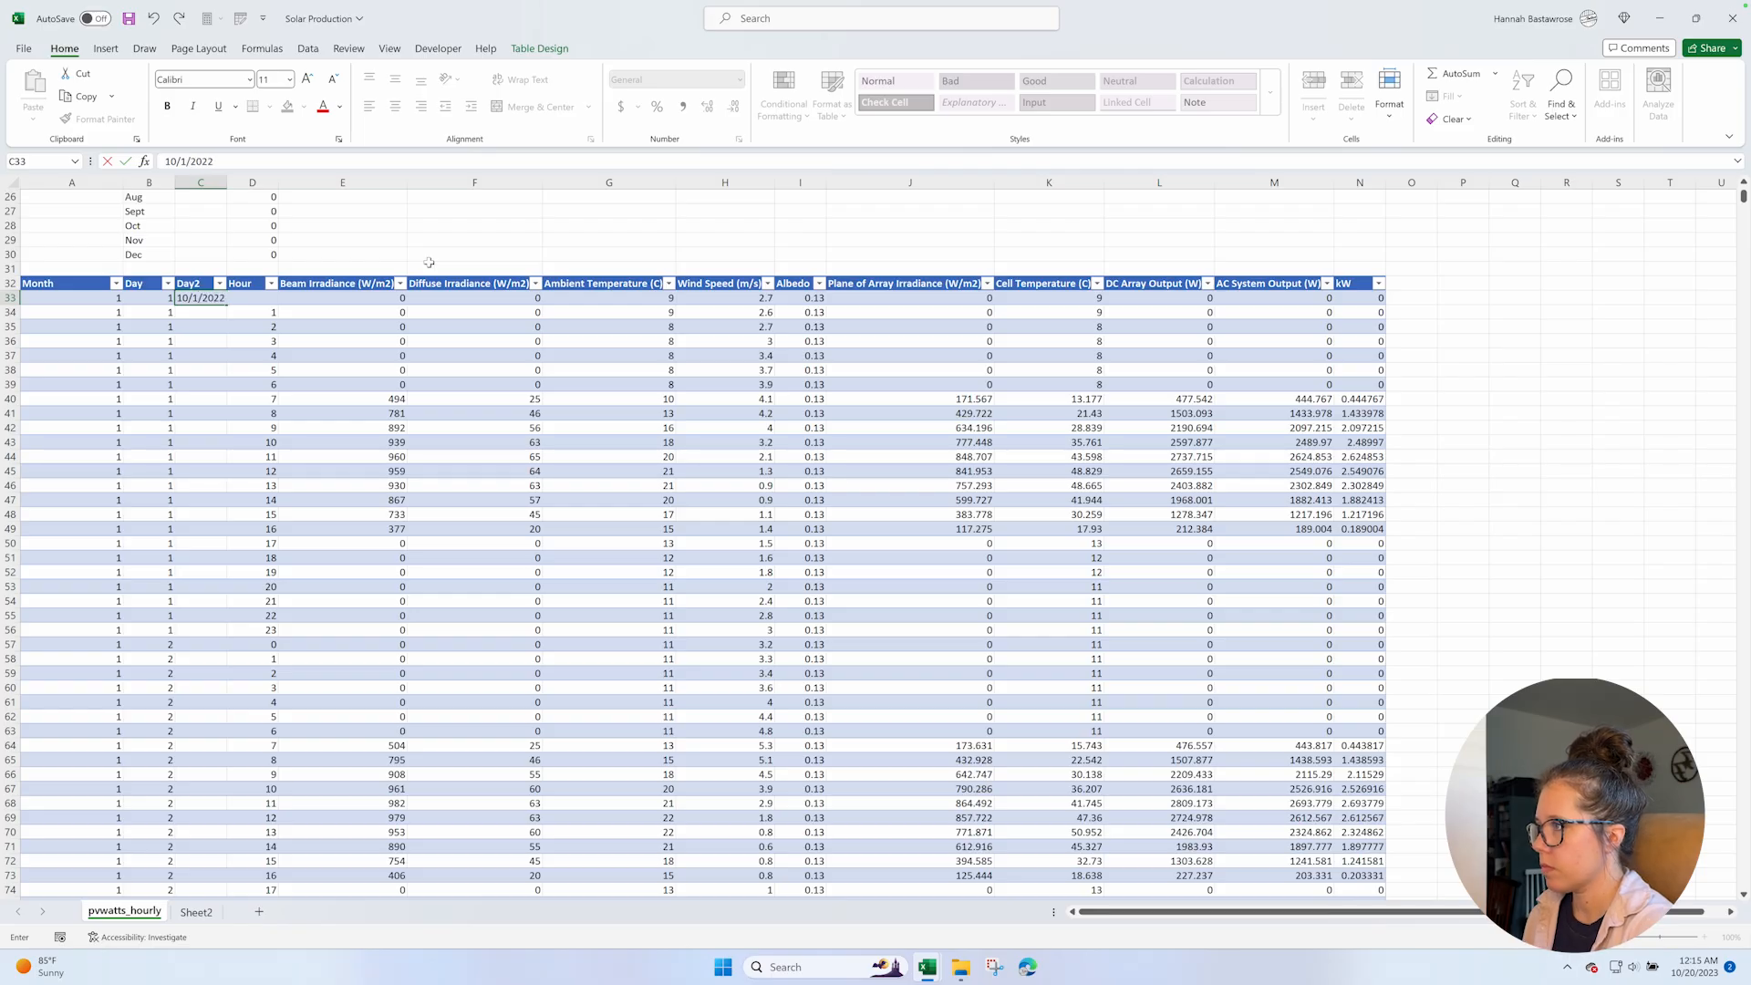
pyautogui.press('Return')
pyautogui.click(211, 299)
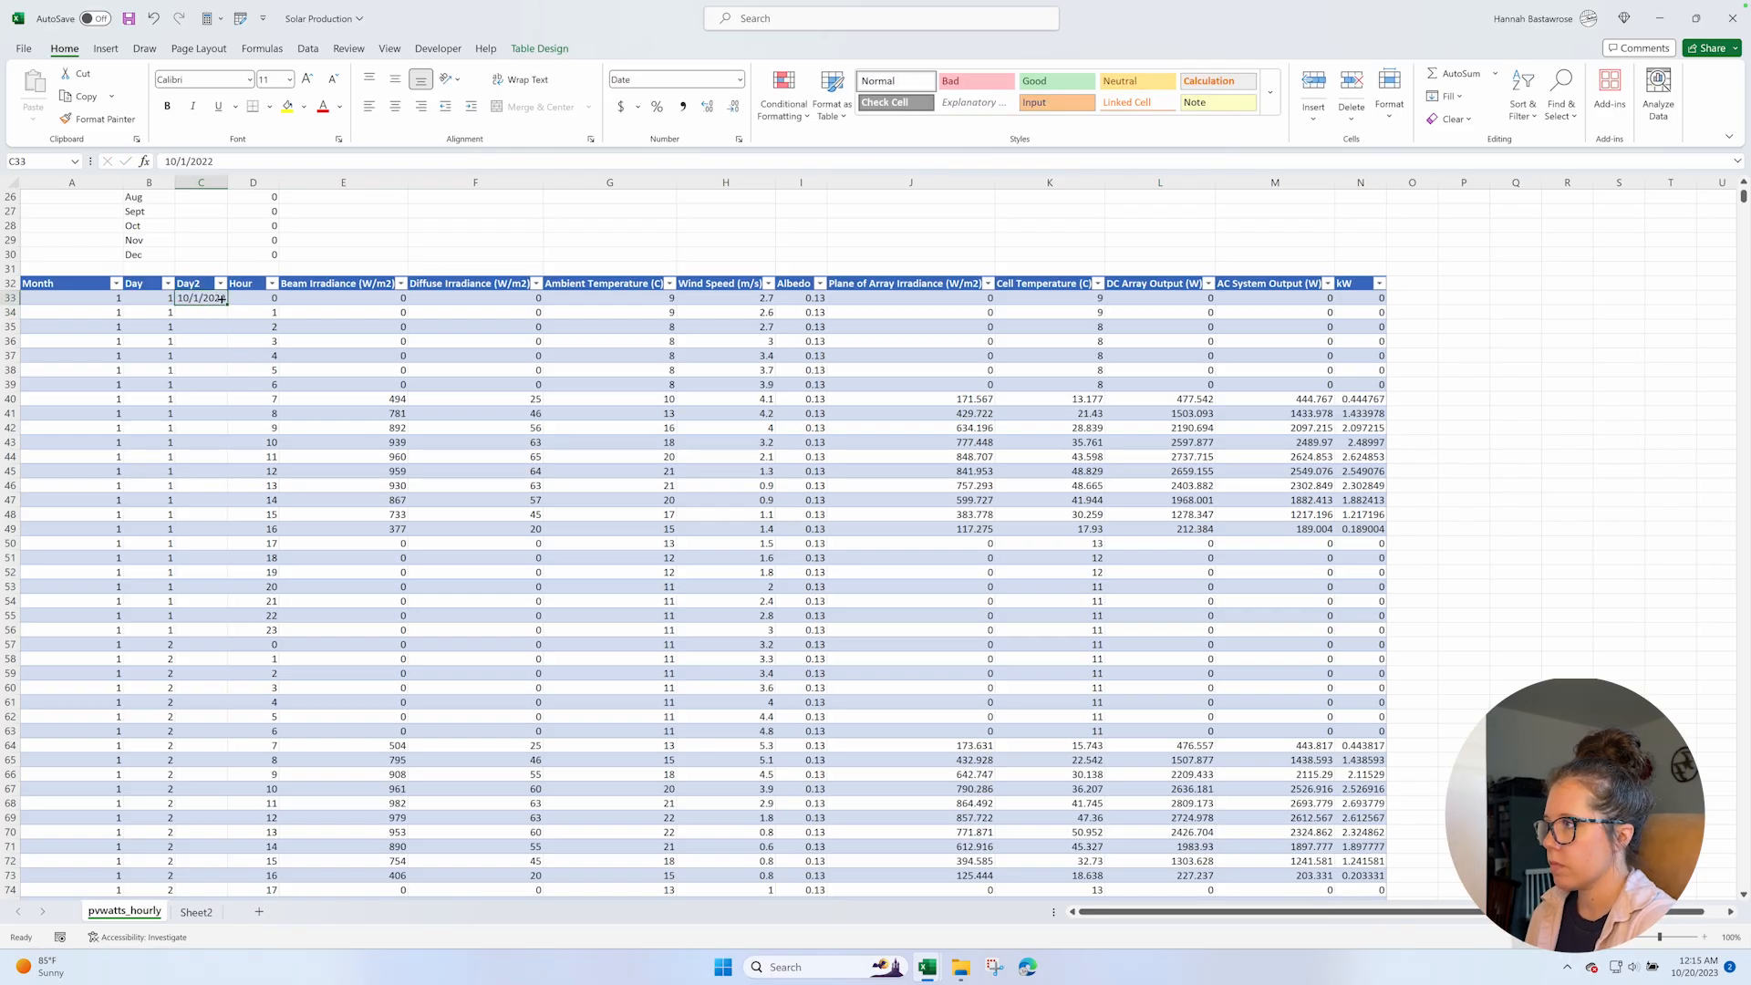
pyautogui.hotkey('ctrl', 'c')
pyautogui.click(217, 312)
pyautogui.hotkey('ctrl', 'v')
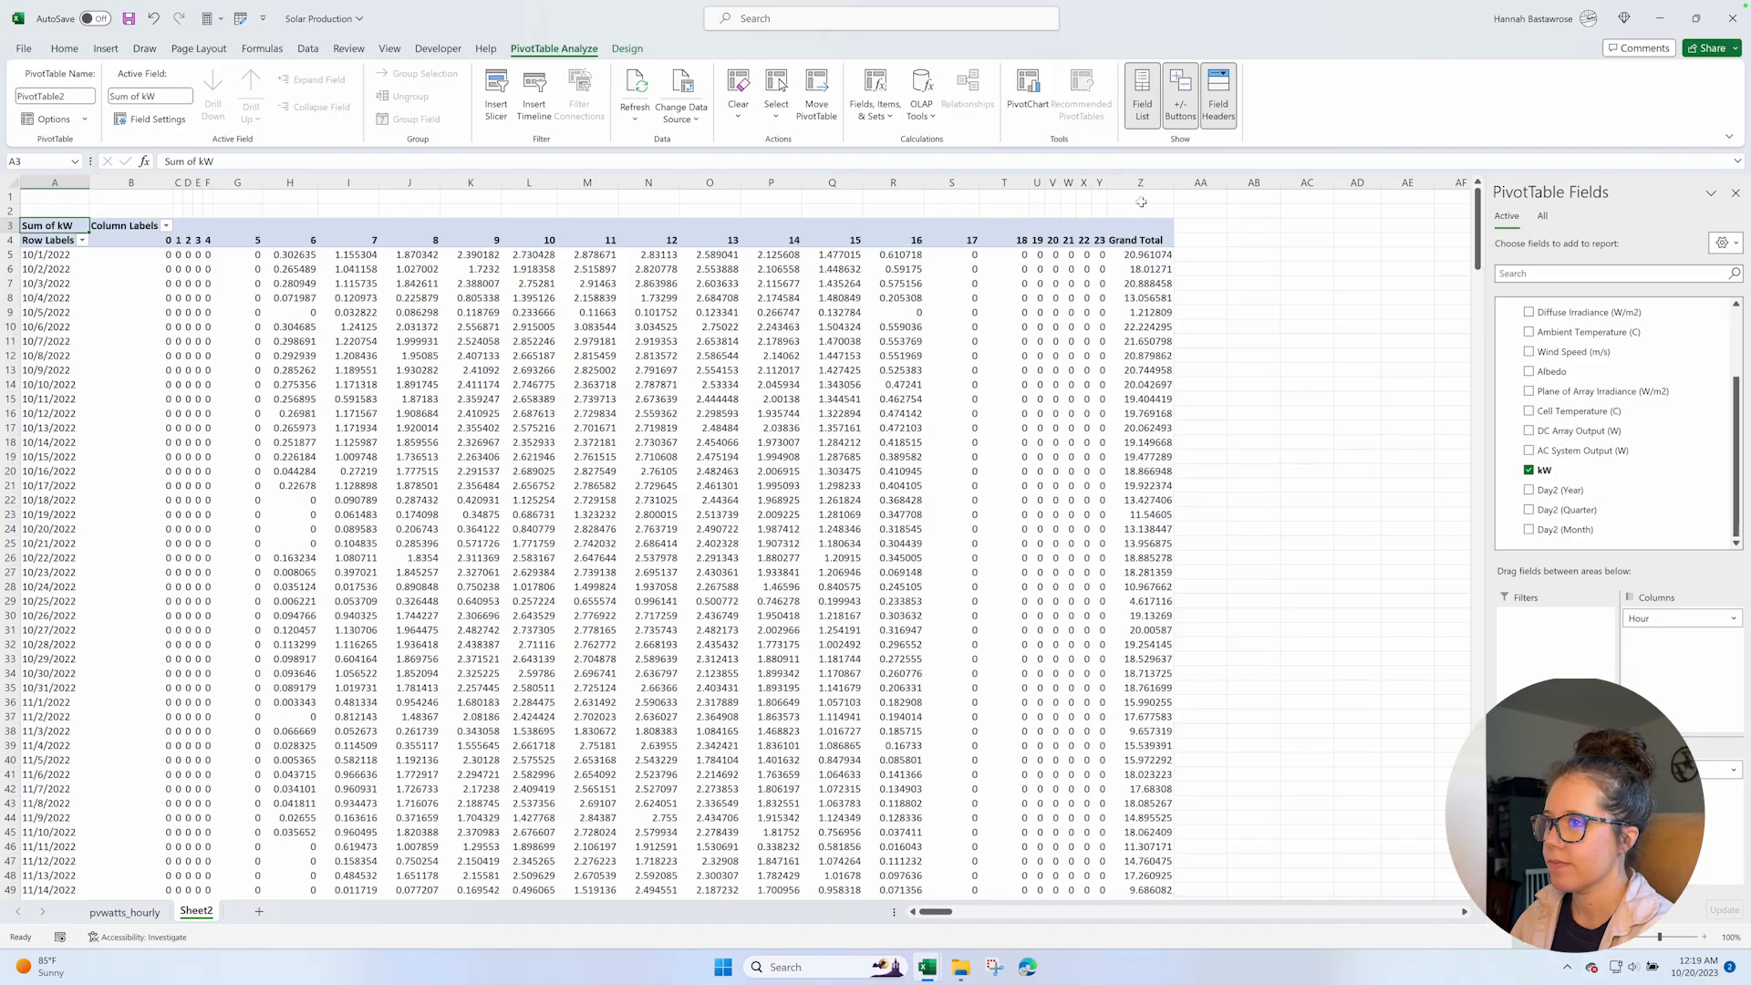
# Copy all hourly kW values from the PivotTable on Sheet2, from 10/1/2022 through 9/30/2023, without the Grand Total row and column.
pyautogui.click(154, 256)
pyautogui.keyDown('shift'); pyautogui.click(1095, 255); pyautogui.keyUp('shift')
pyautogui.hotkey('ctrl', 'shift', 'Down')
pyautogui.hotkey('shift', 'Up')
pyautogui.hotkey('ctrl', 'c')
# Switch to the Benchmarking Workbook and paste the hourly solar values into the S 60-Interval sheet starting at E9.
pyautogui.moveTo(928, 967)
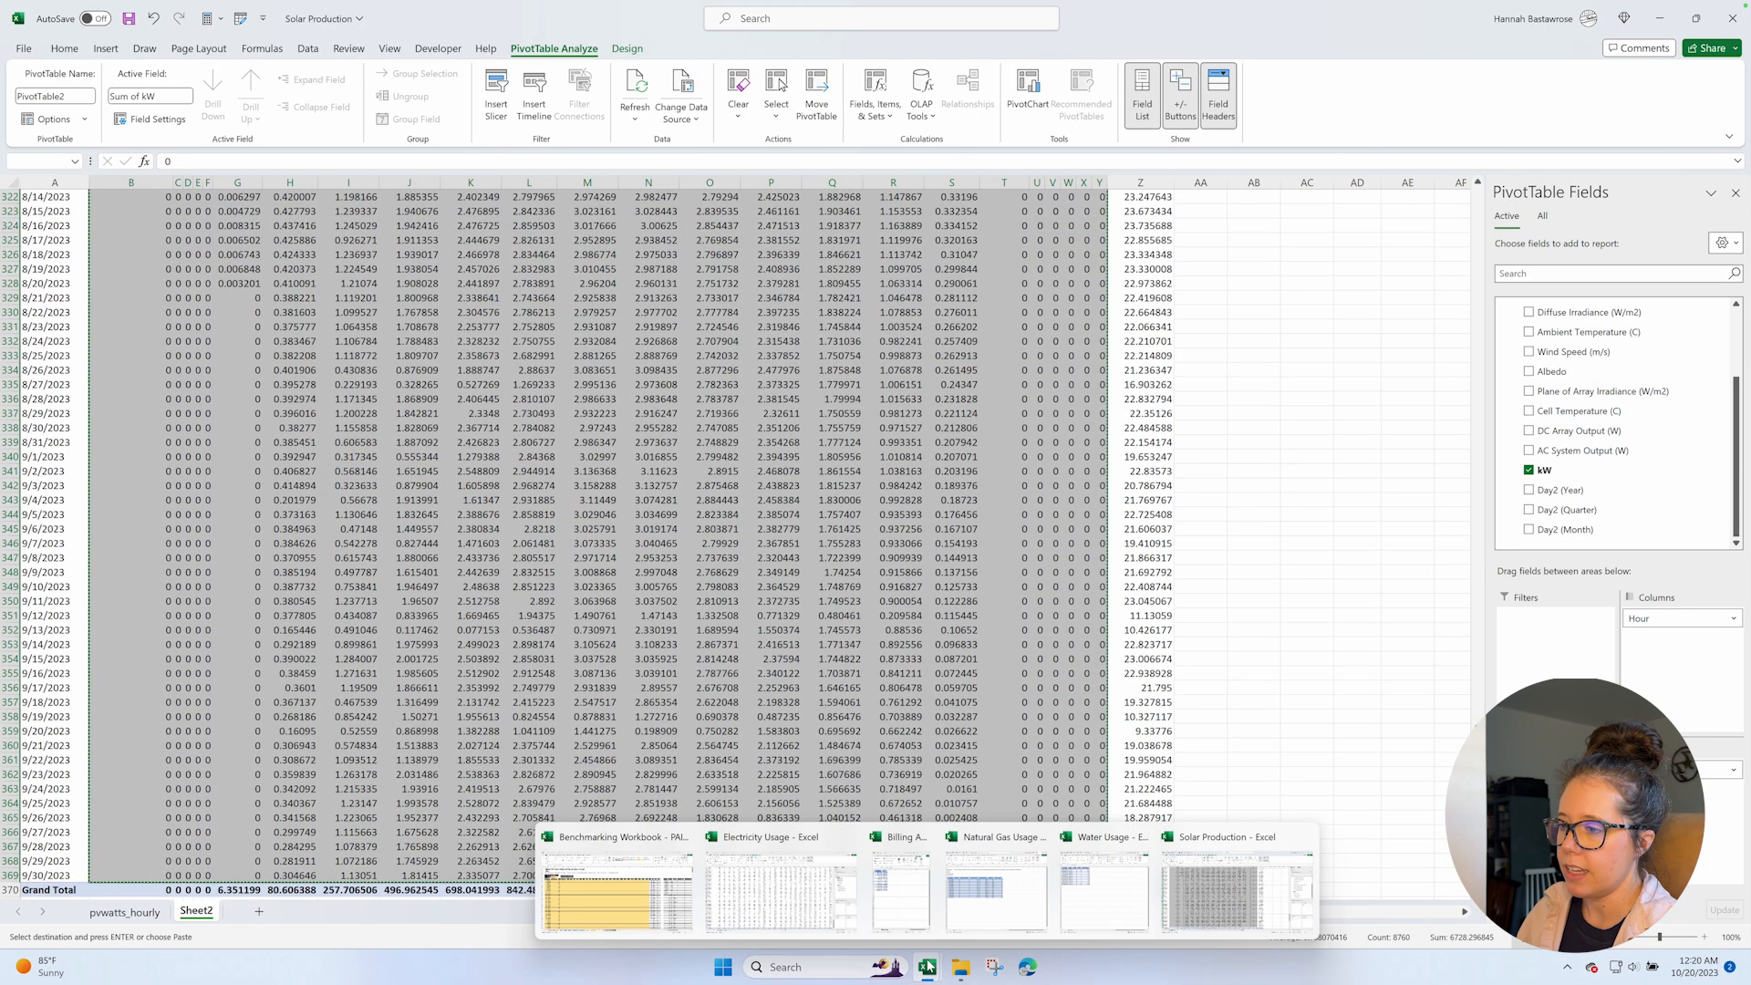
pyautogui.click(648, 912)
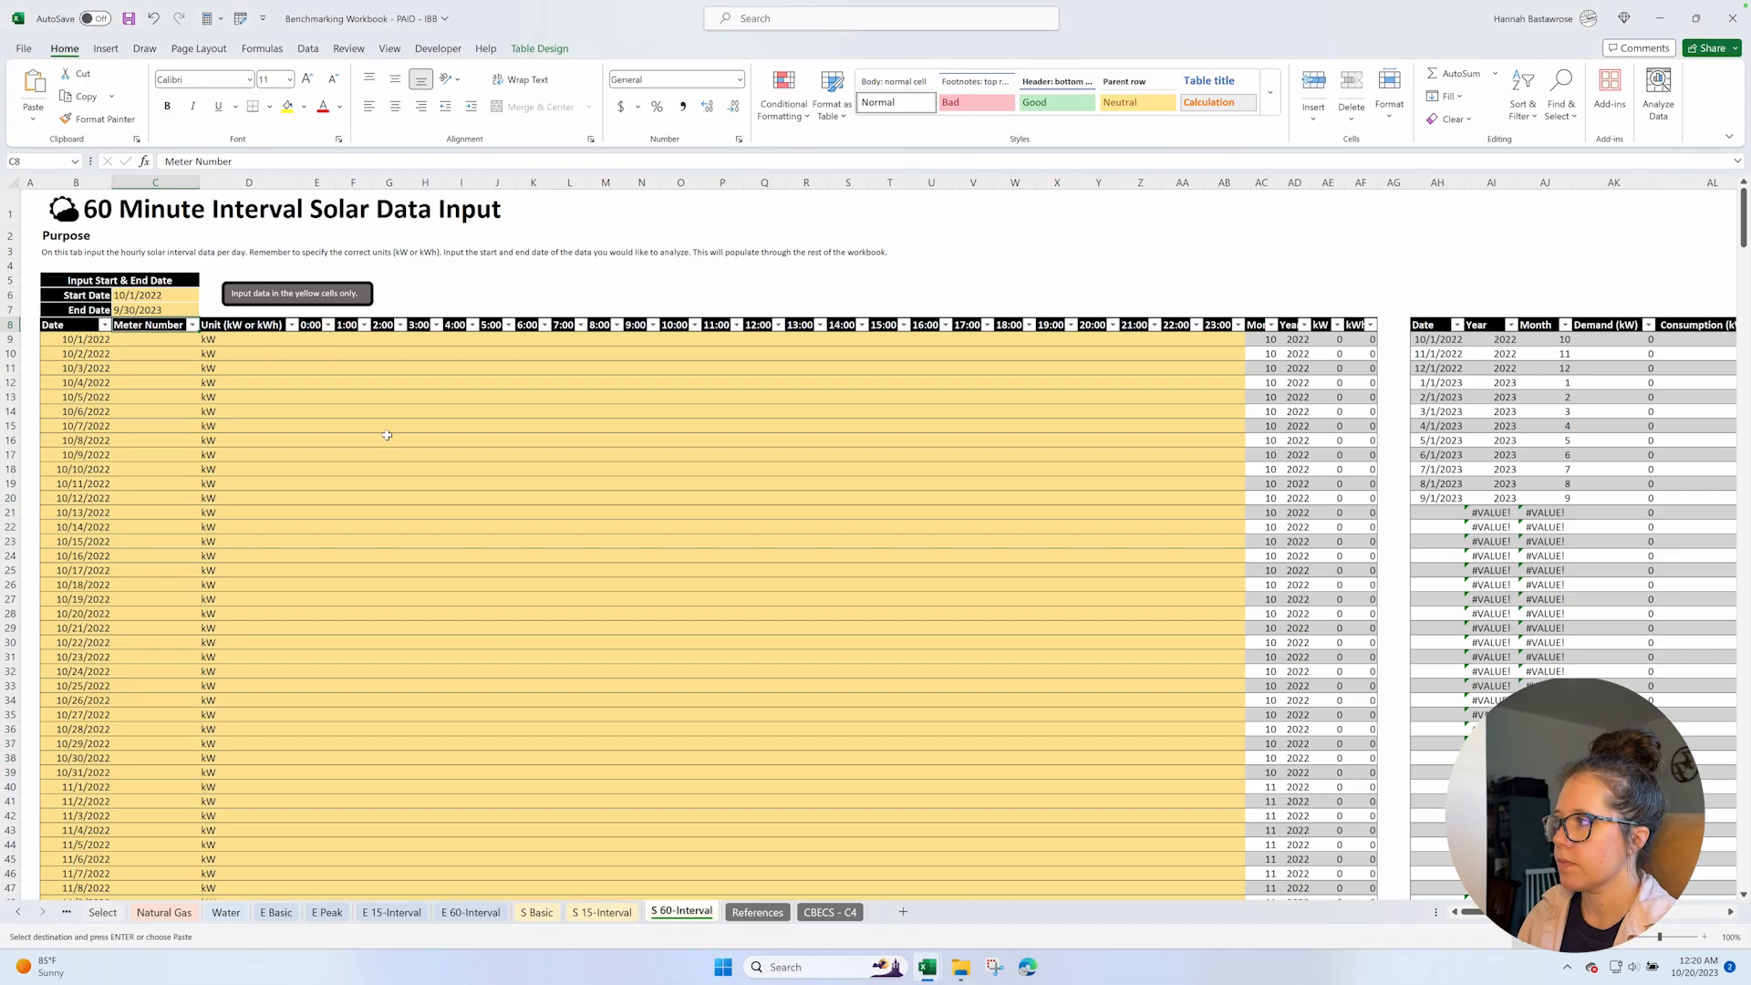
pyautogui.click(316, 339)
pyautogui.hotkey('ctrl', 'v')
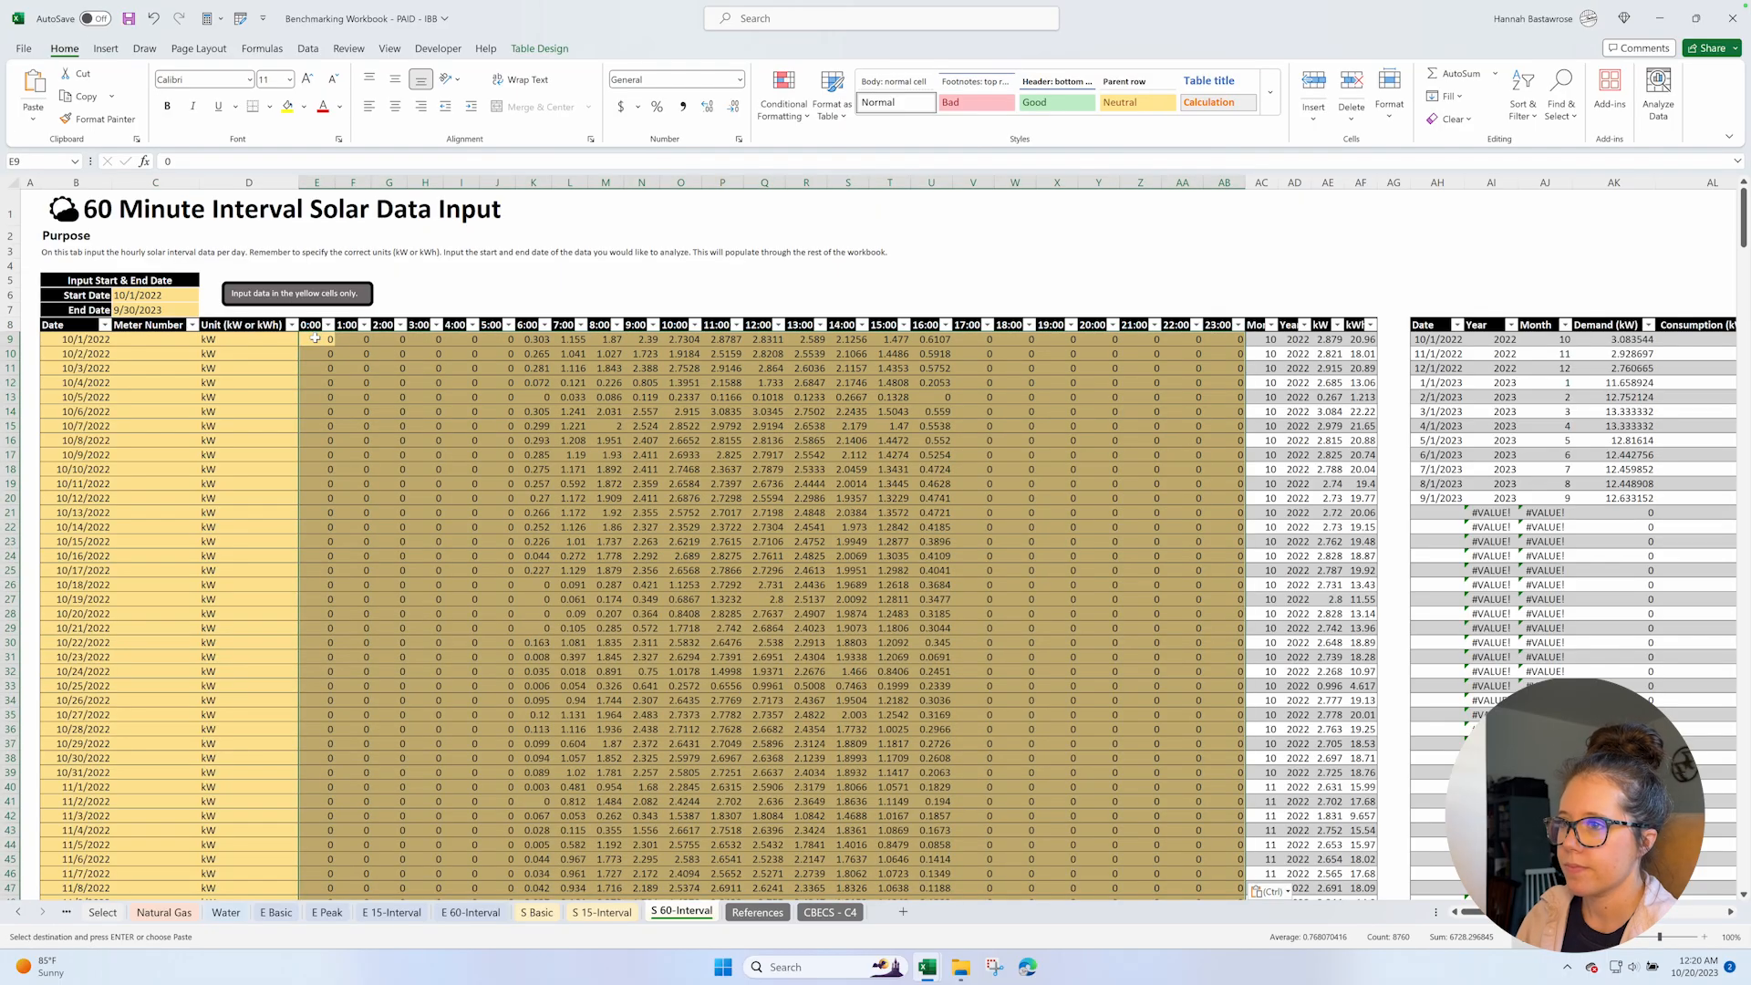
pyautogui.hscroll(3, 1169, 439)
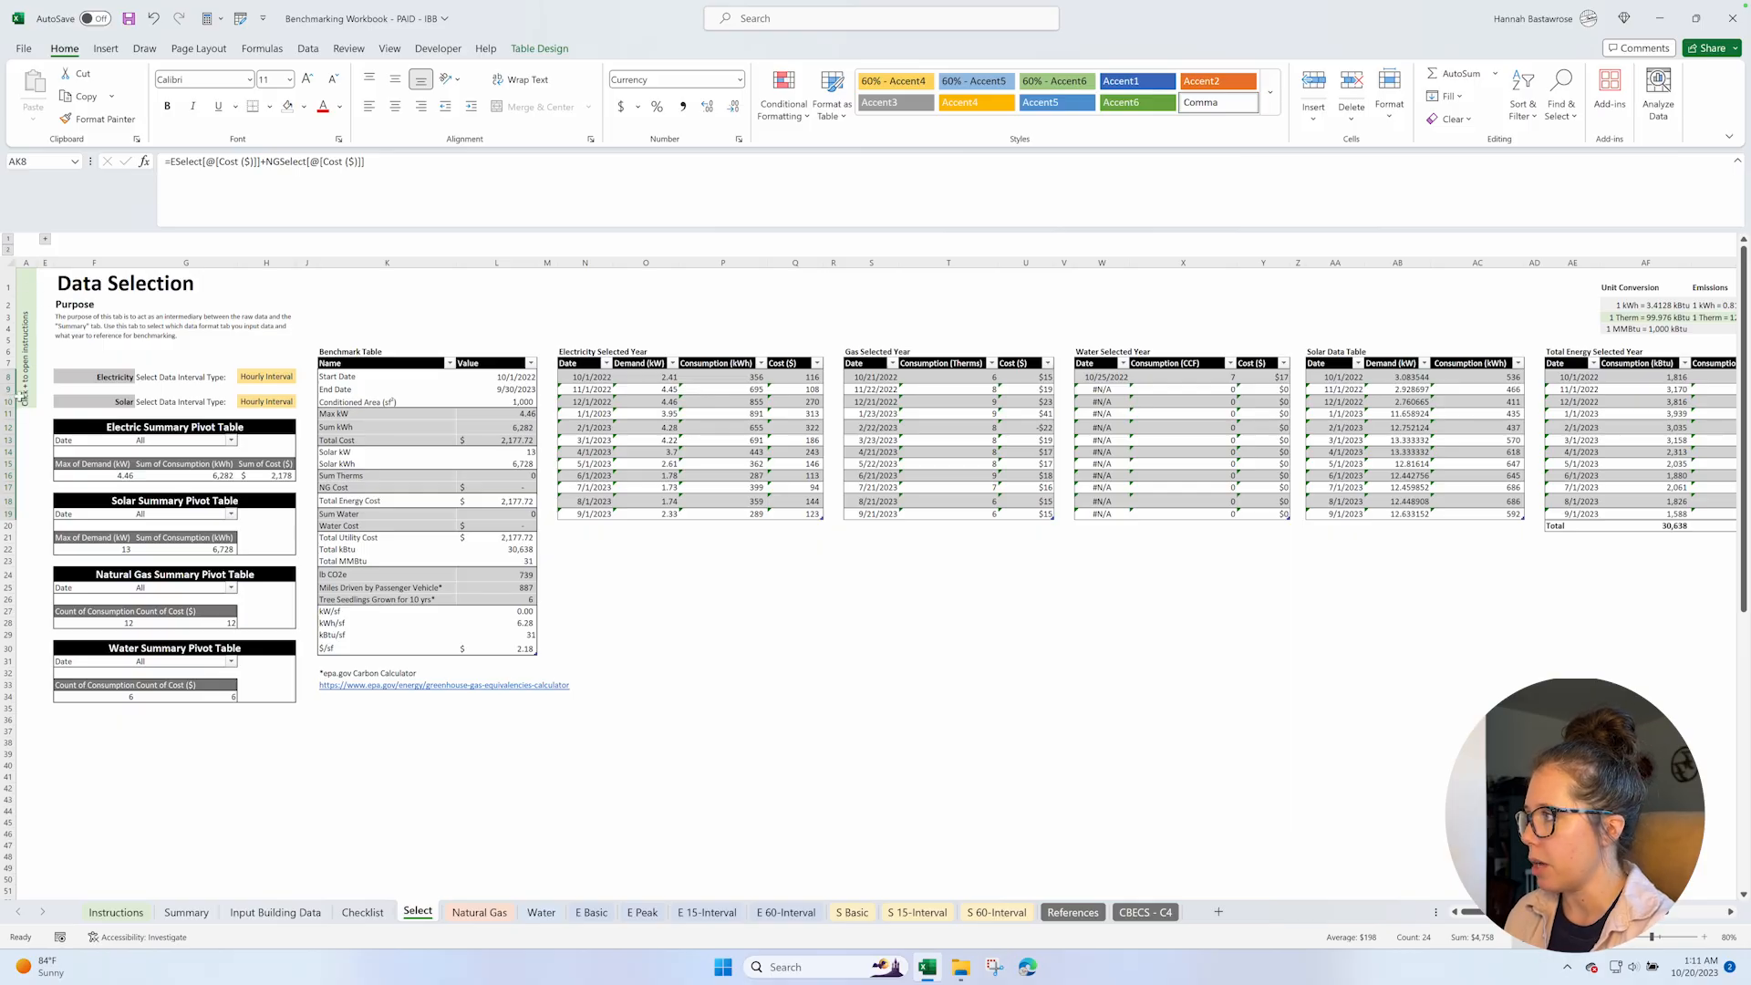
# Expand the instructions on the Select sheet and choose Hourly Interval as the Electricity data interval type.
pyautogui.click(45, 239)
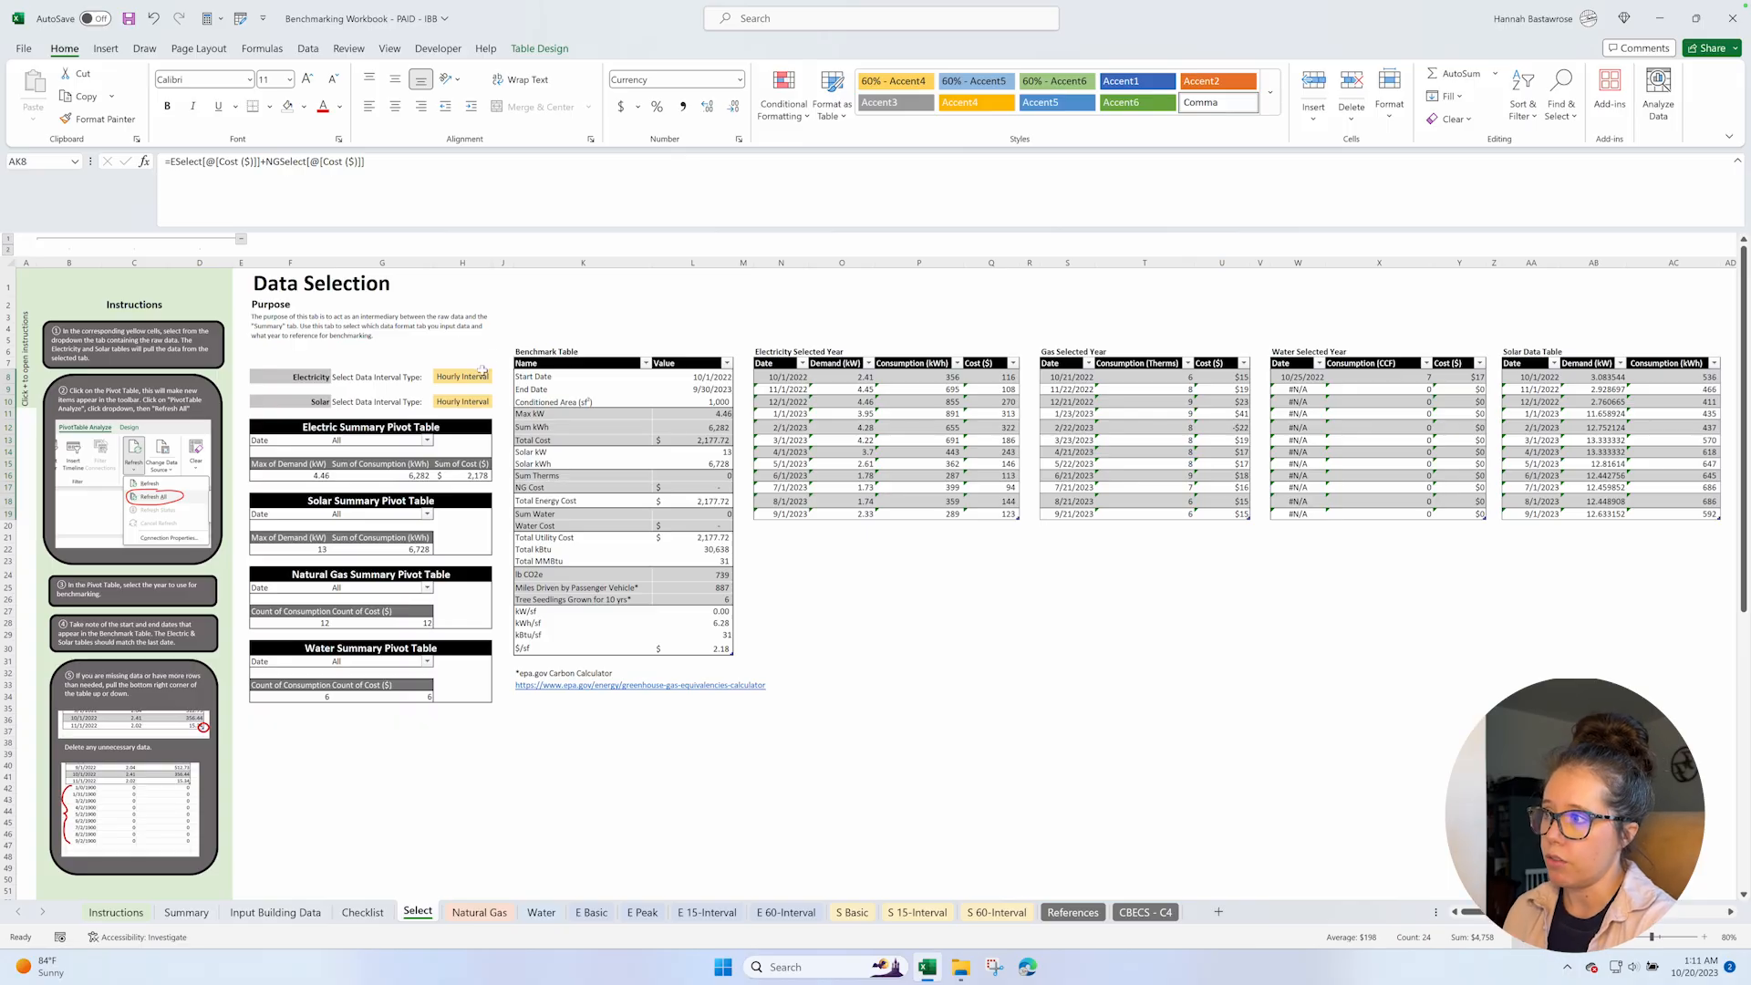
pyautogui.click(473, 376)
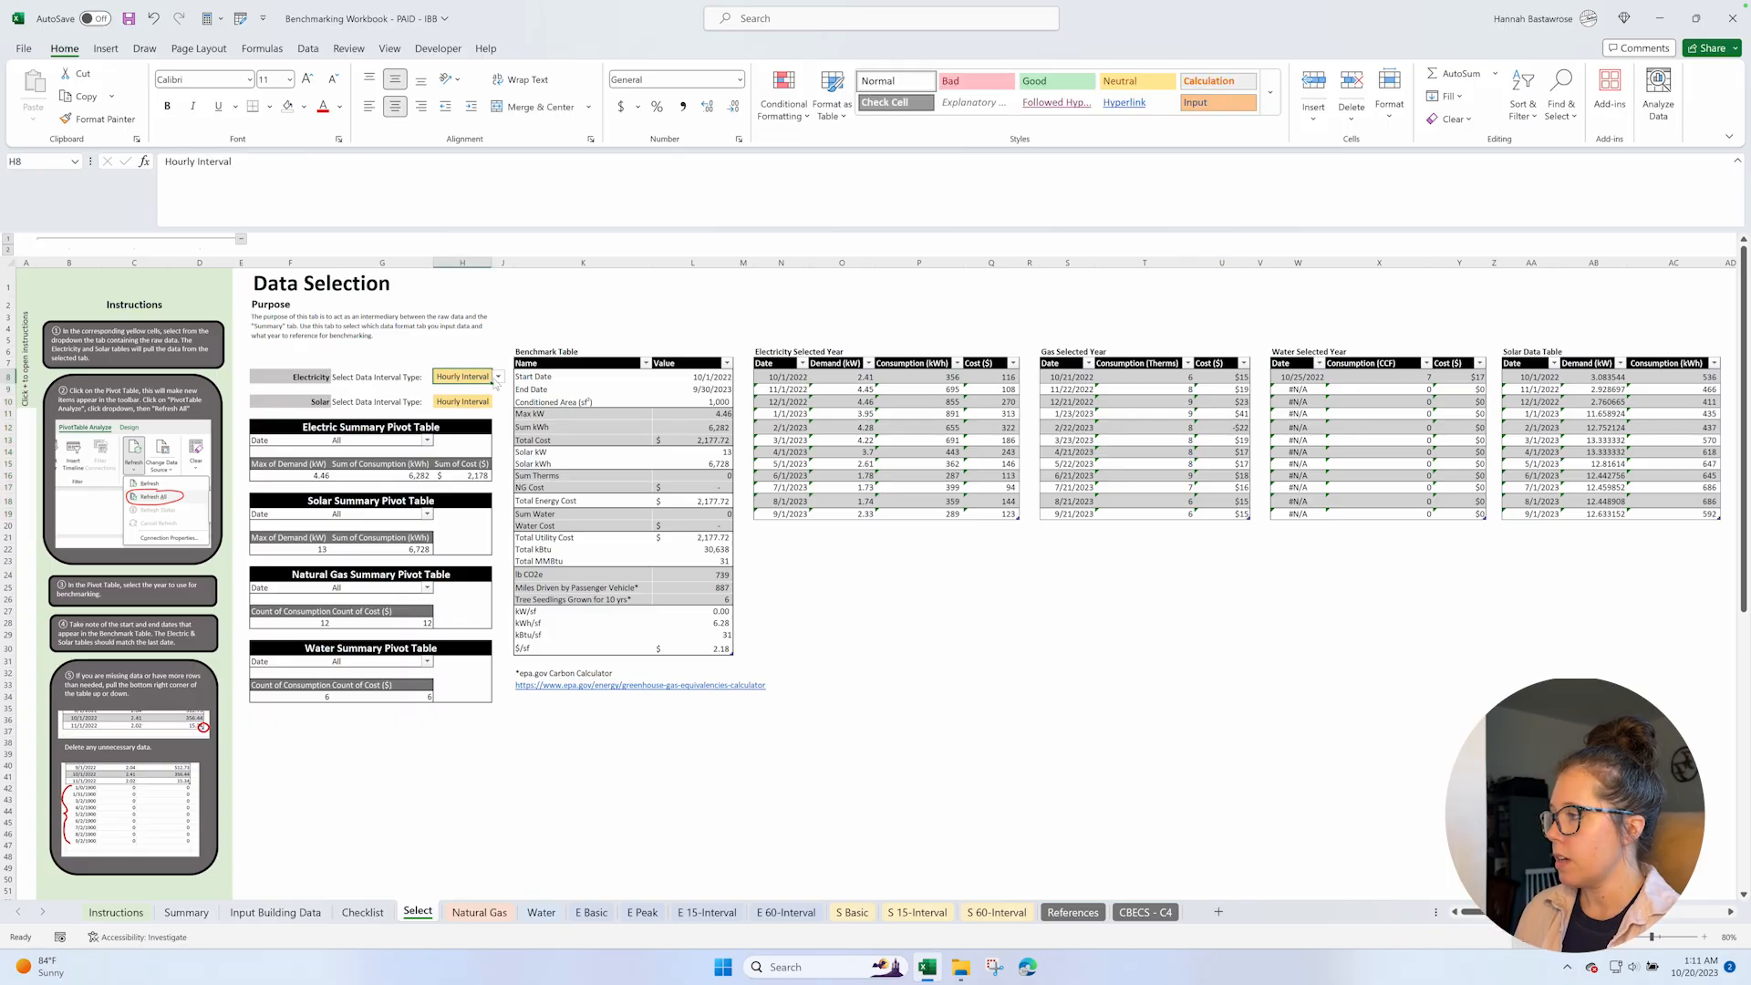
pyautogui.click(498, 377)
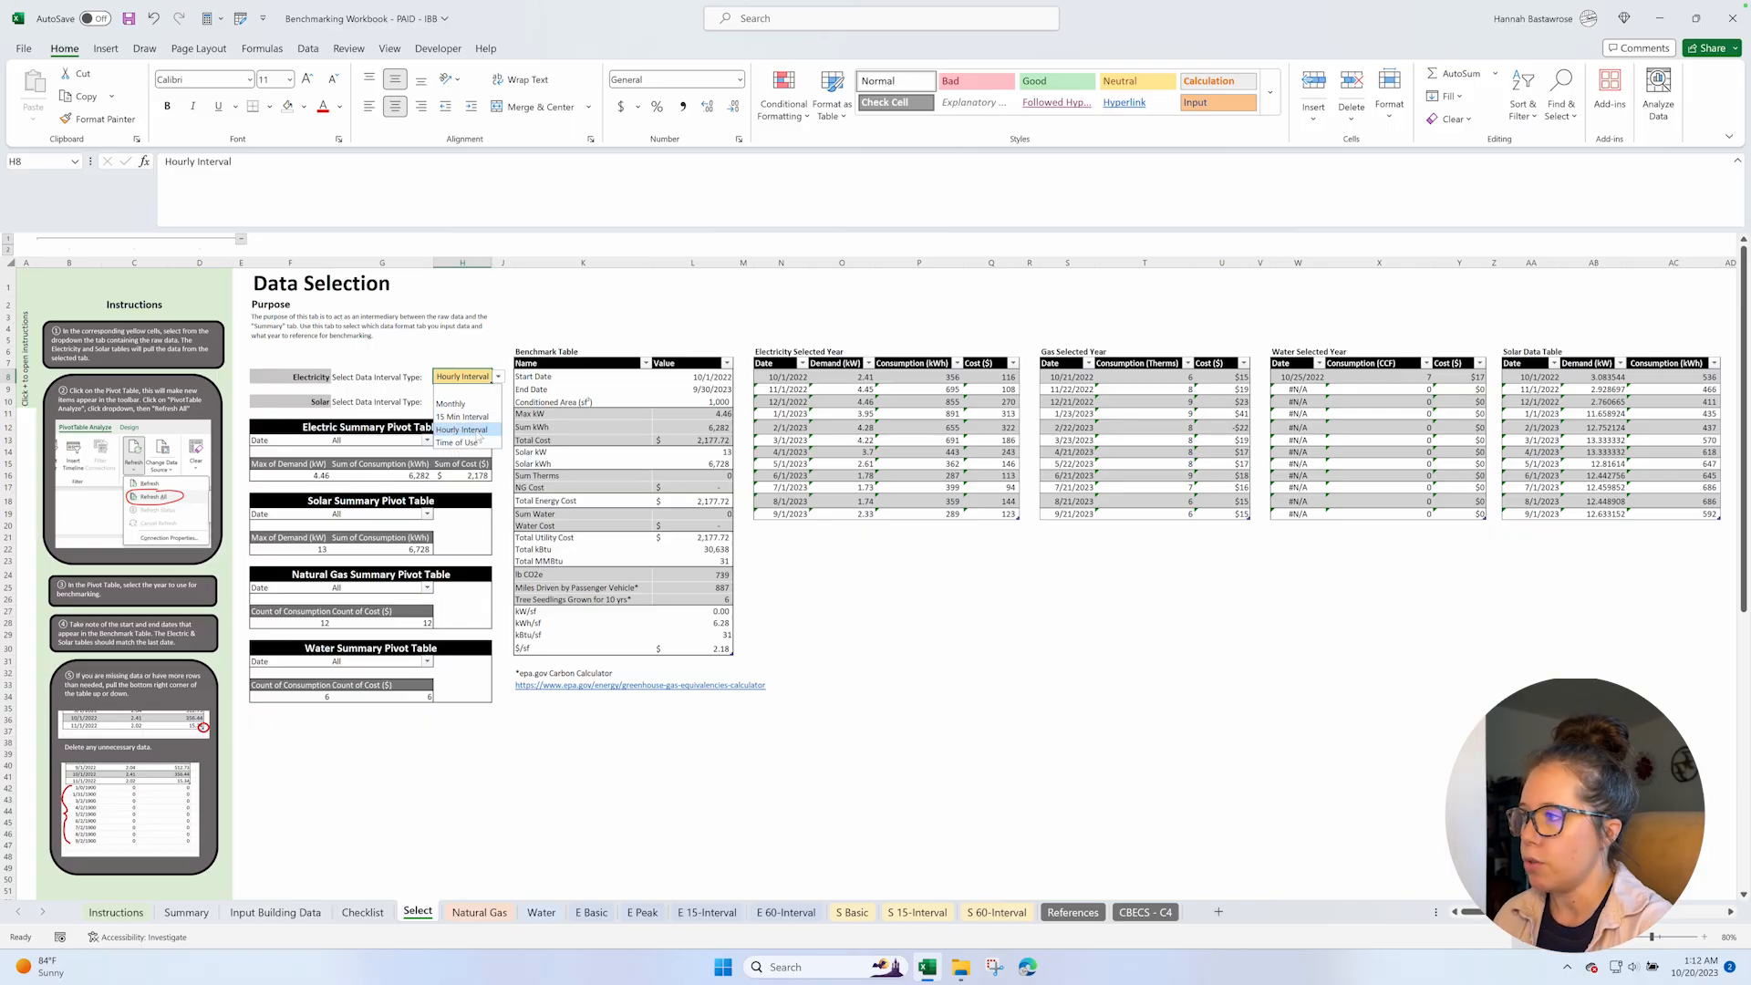
pyautogui.click(467, 429)
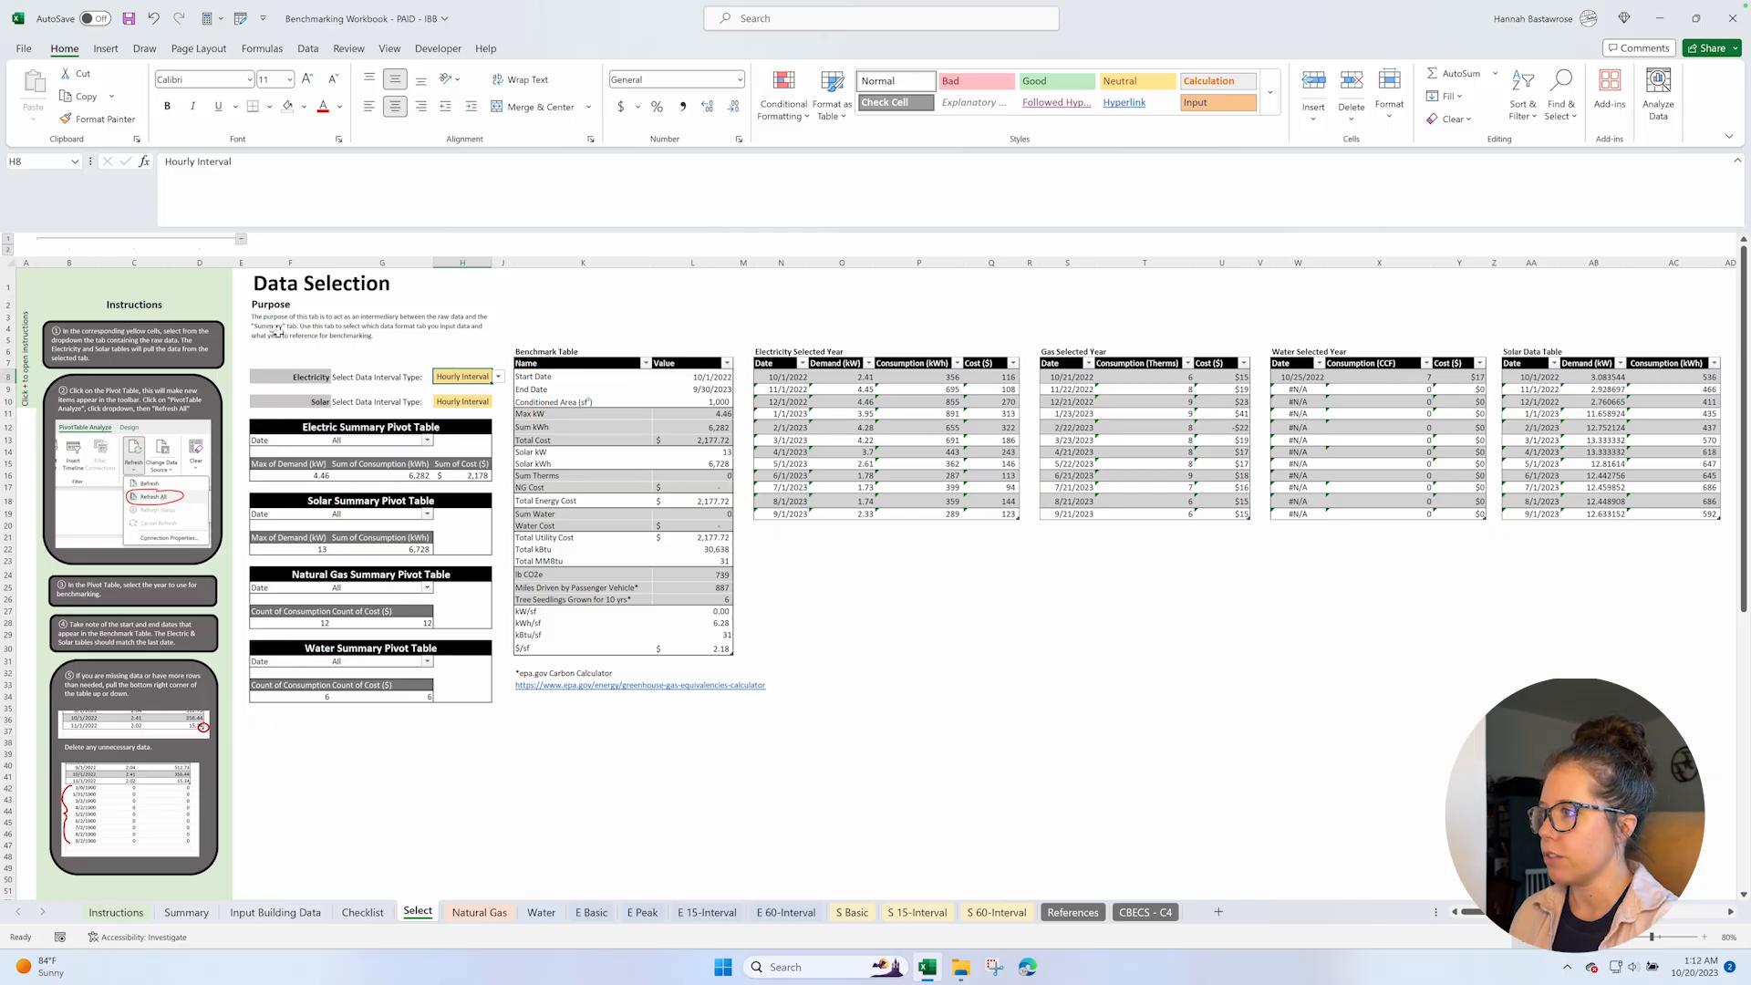
# Refresh all pivot tables in the workbook, starting from the Electric Summary Pivot Table.
pyautogui.click(271, 442)
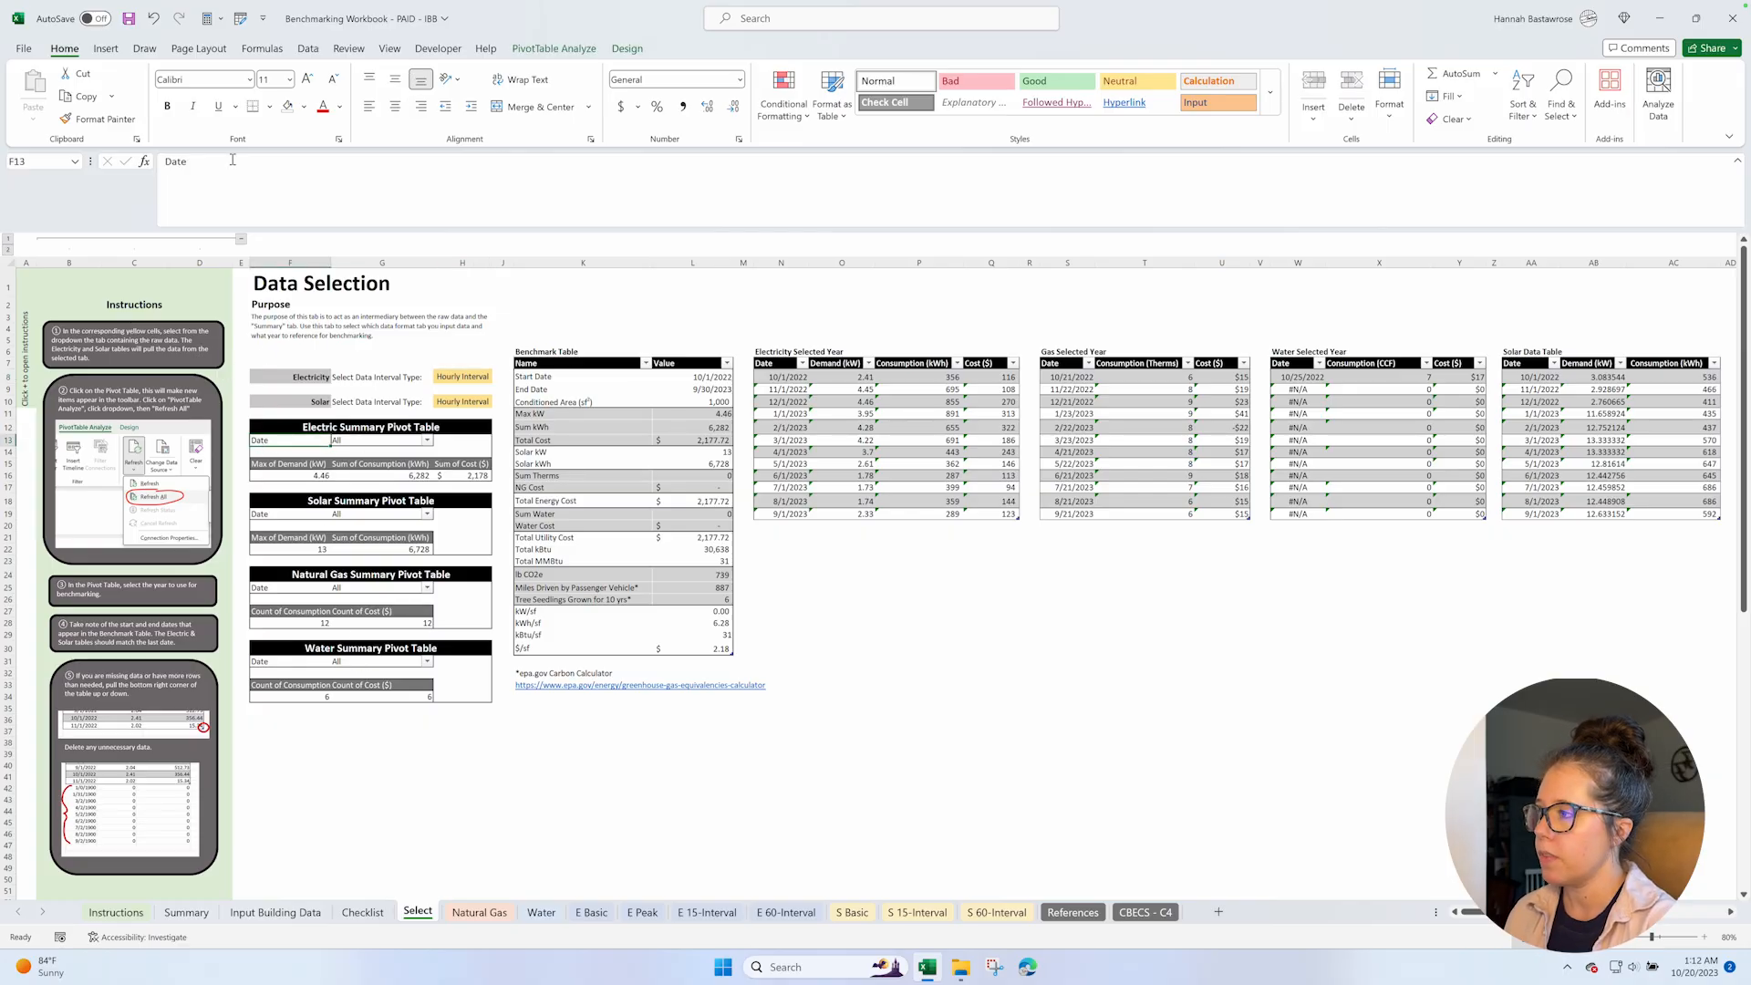
pyautogui.click(559, 57)
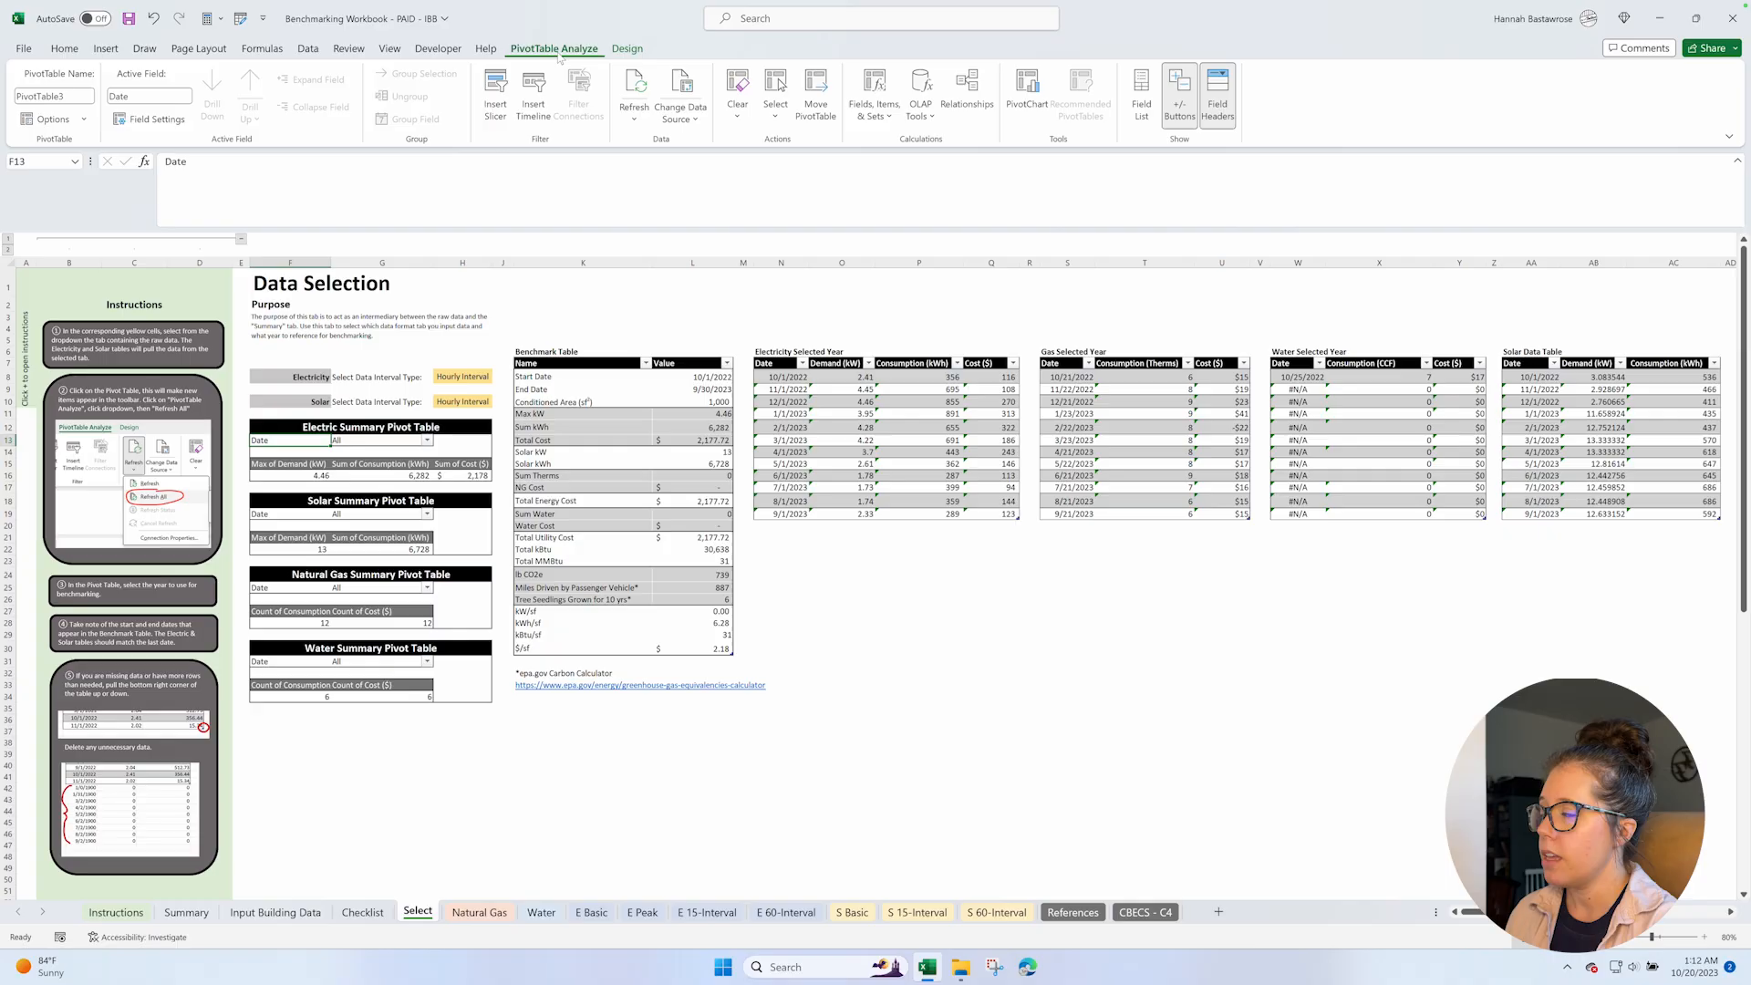
pyautogui.click(636, 118)
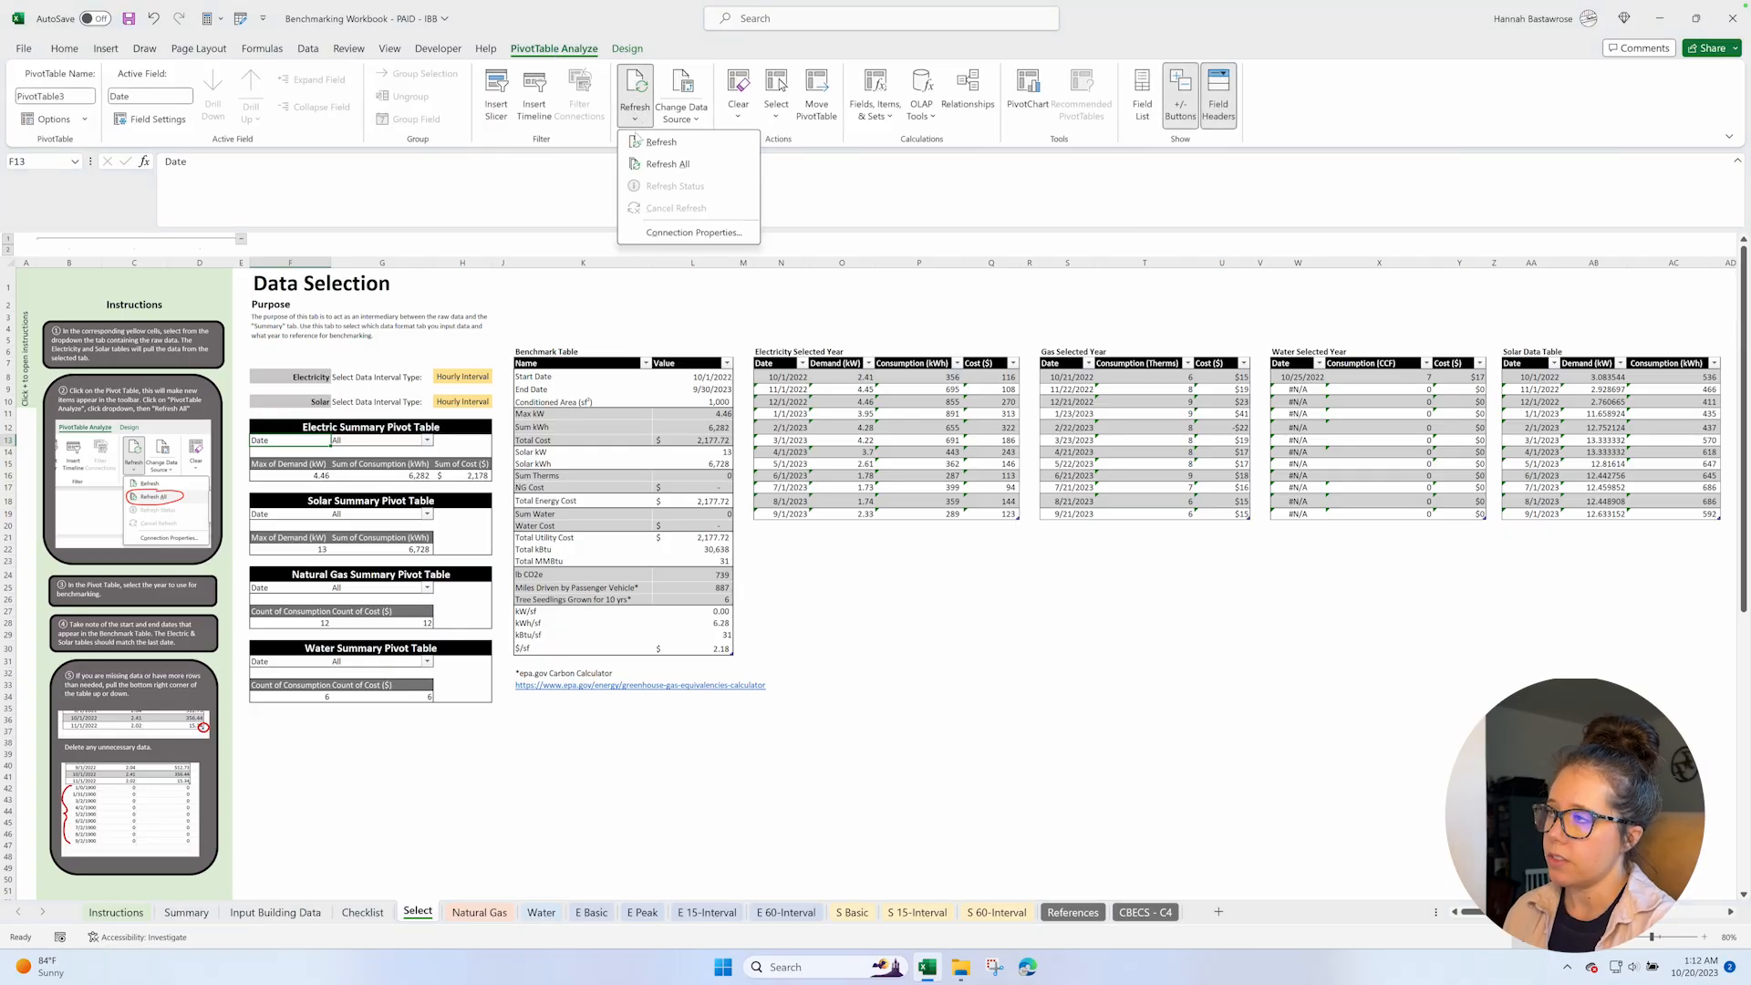
pyautogui.click(645, 167)
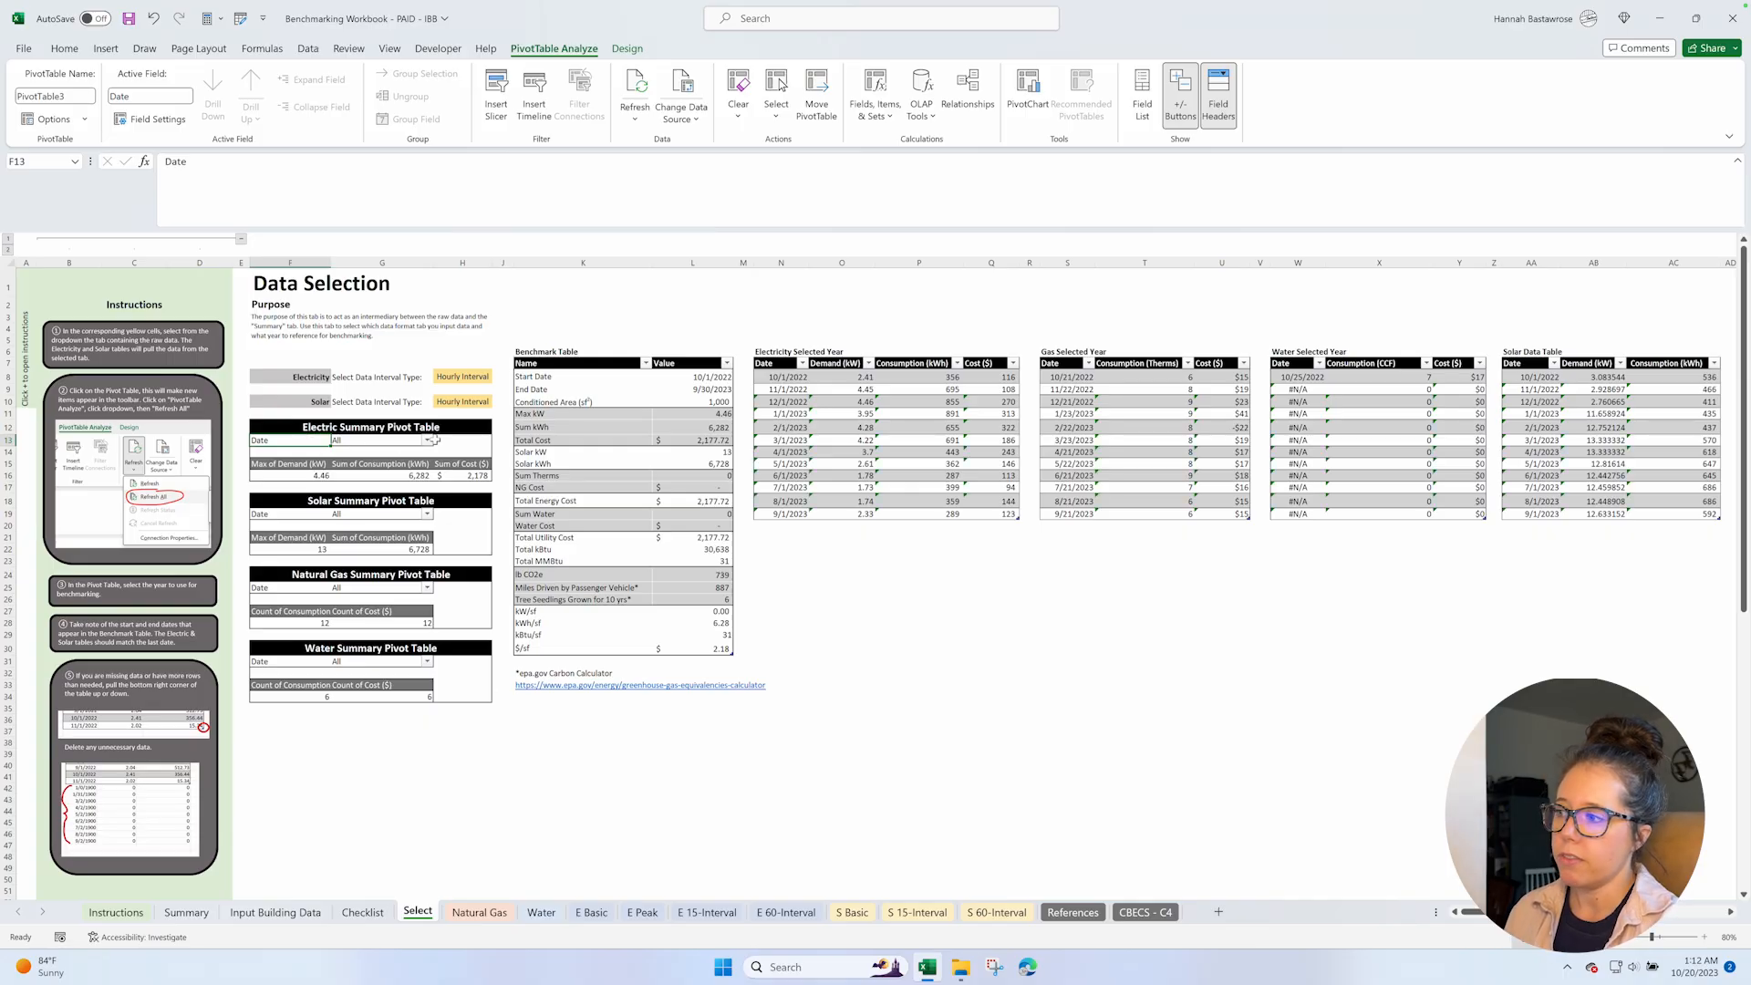
# Expand the Date filter of the Electric Summary Pivot Table to its monthly dates and apply it with All selected.
pyautogui.click(427, 440)
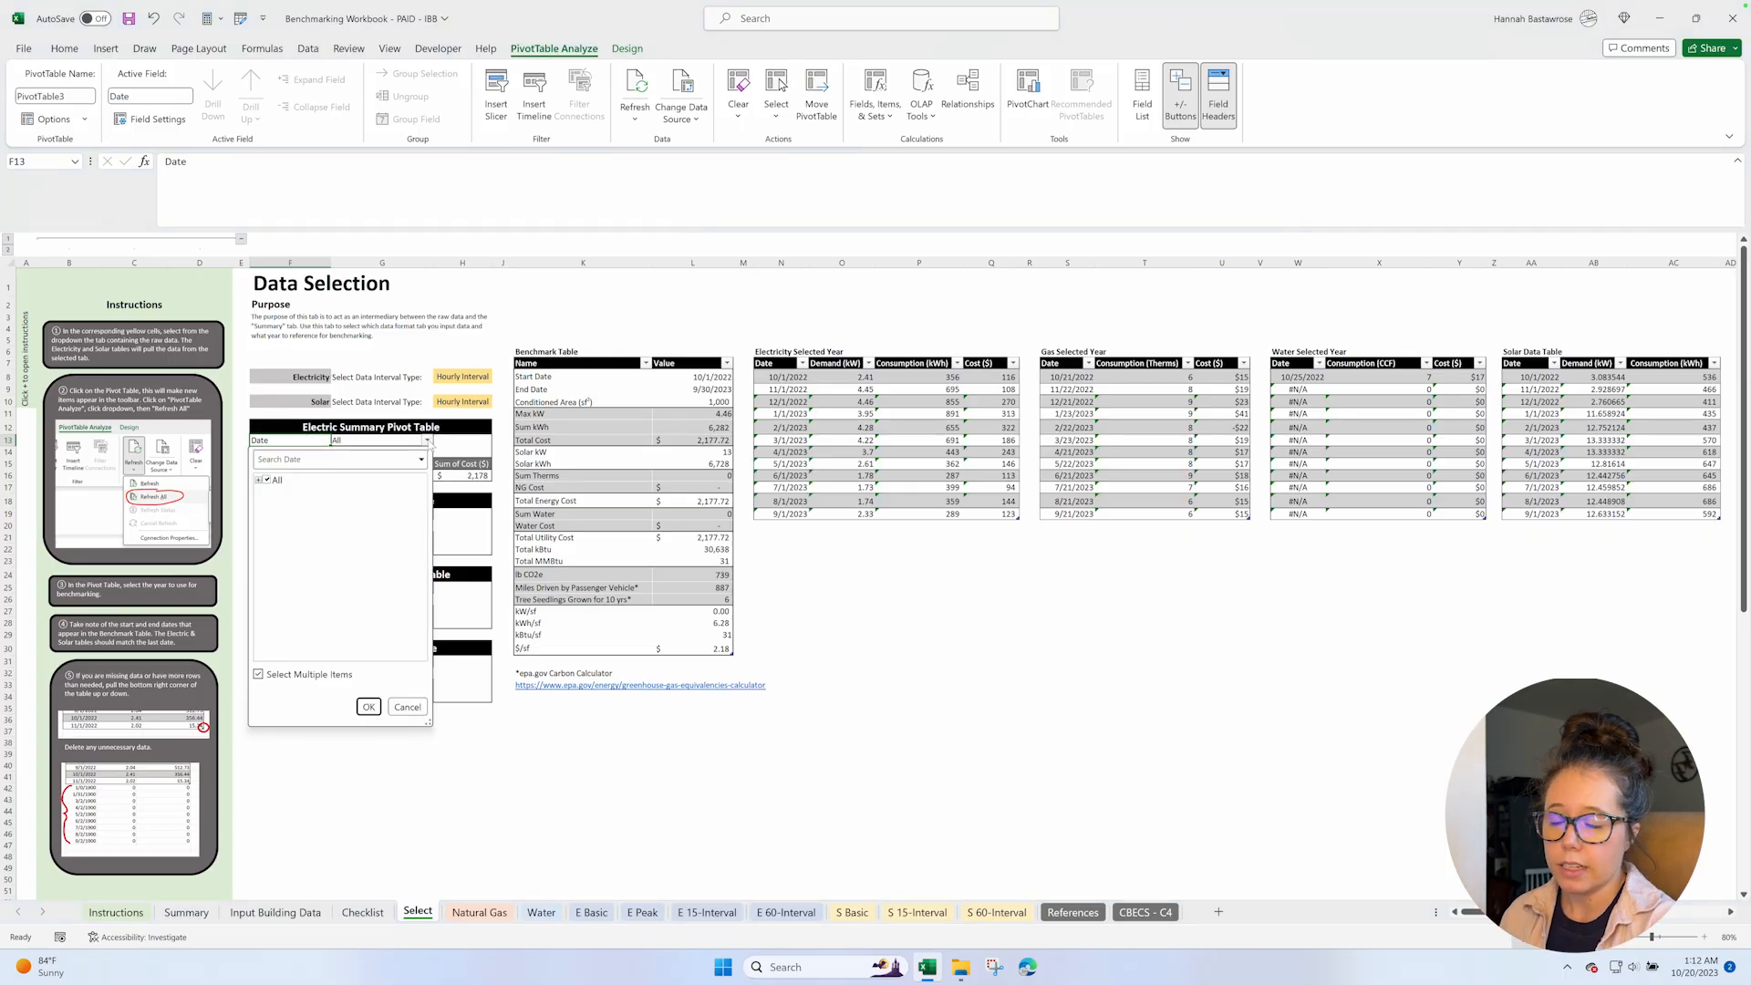
pyautogui.click(260, 480)
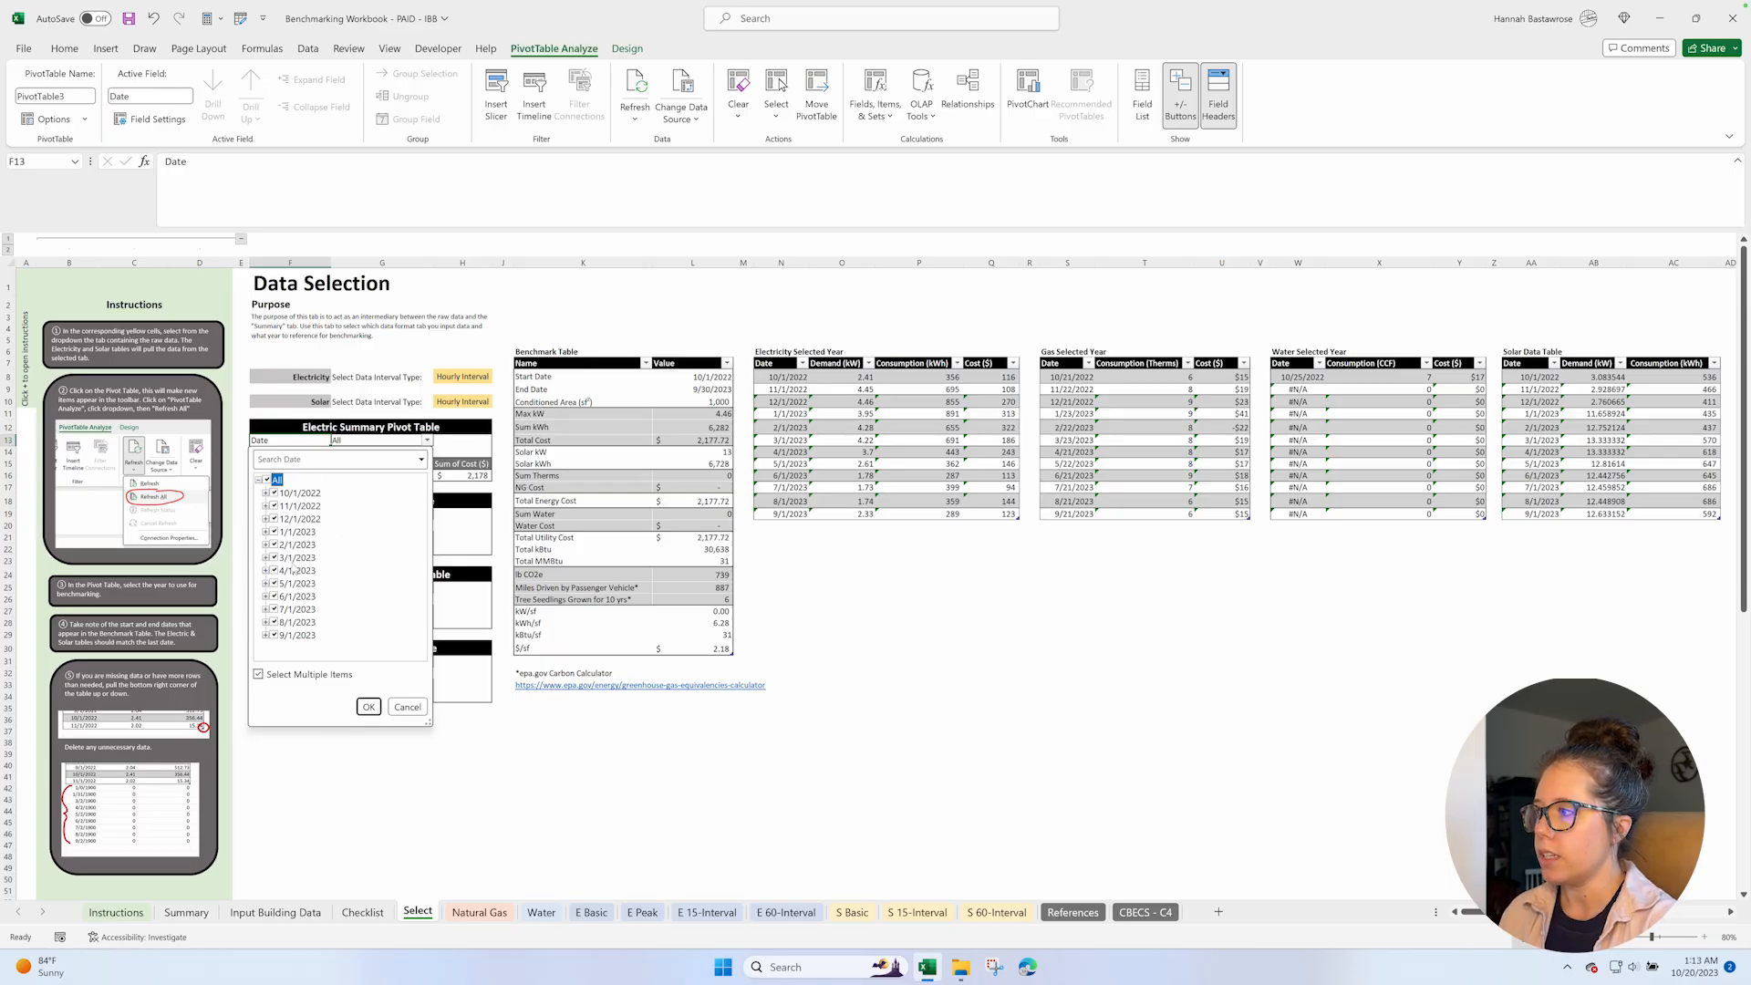
pyautogui.click(368, 708)
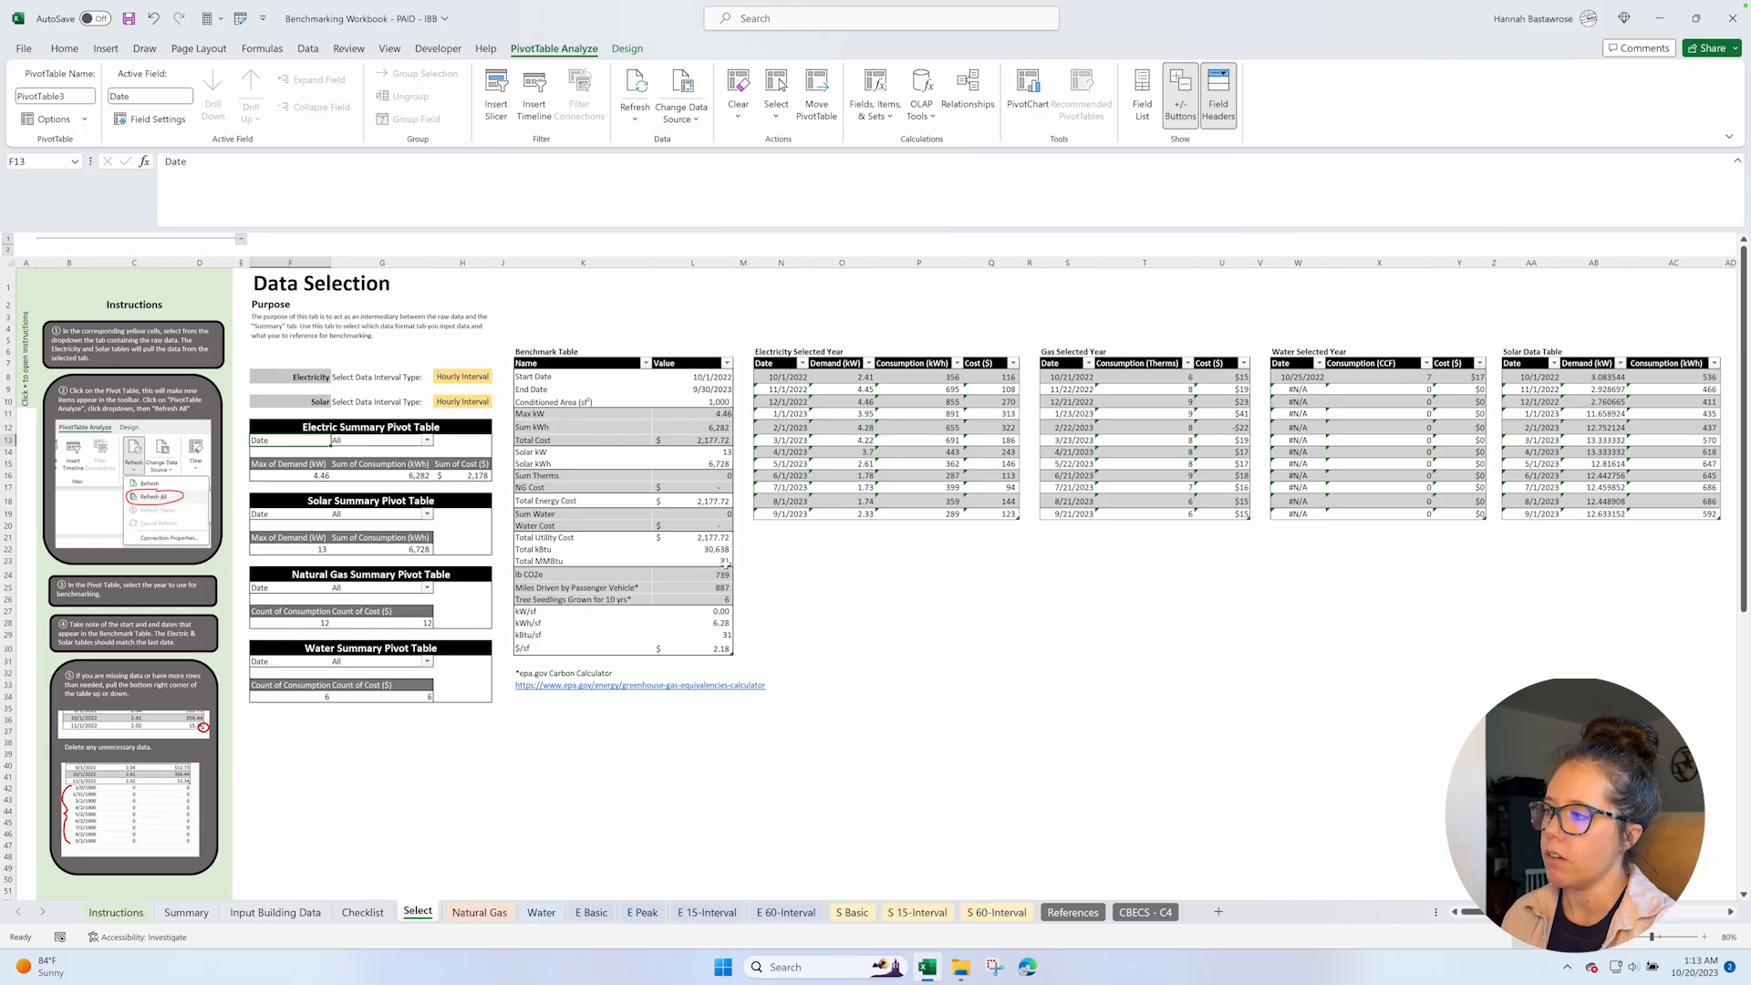
# Review the selected-year tables on the Select sheet and compare the Water Selected Year dates with the entries on the Water sheet.
pyautogui.hscroll(3, 890, 572)
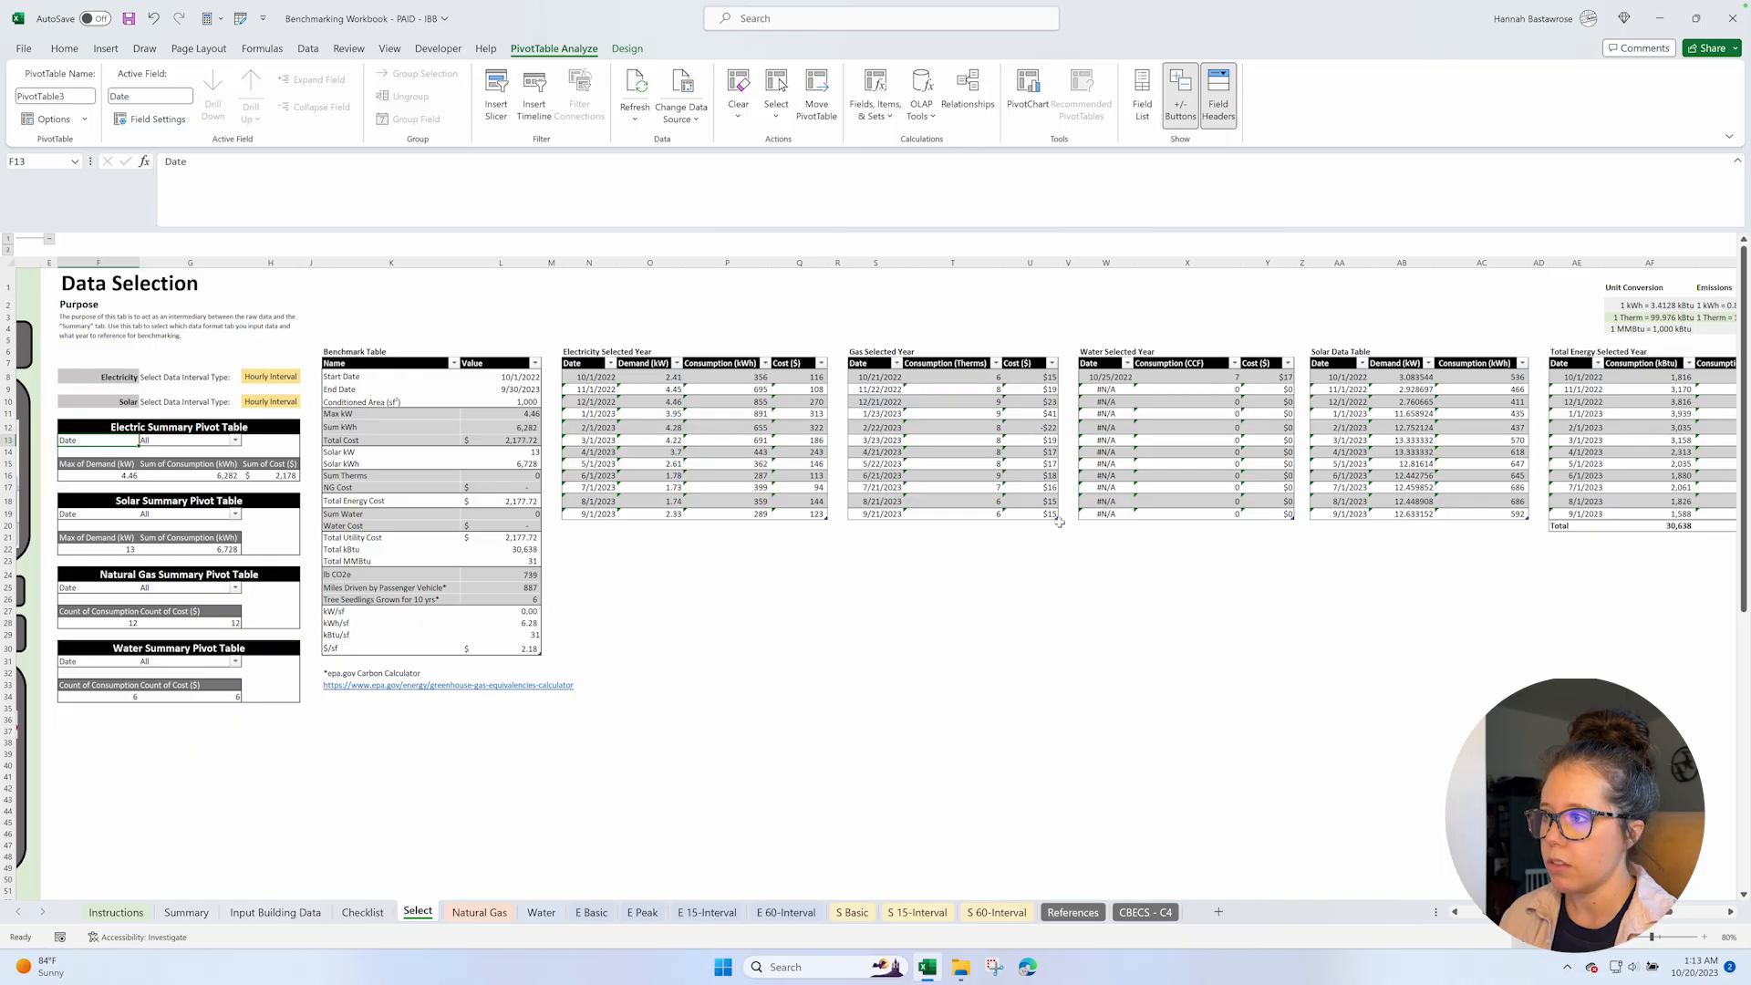
pyautogui.hscroll(2, 1074, 516)
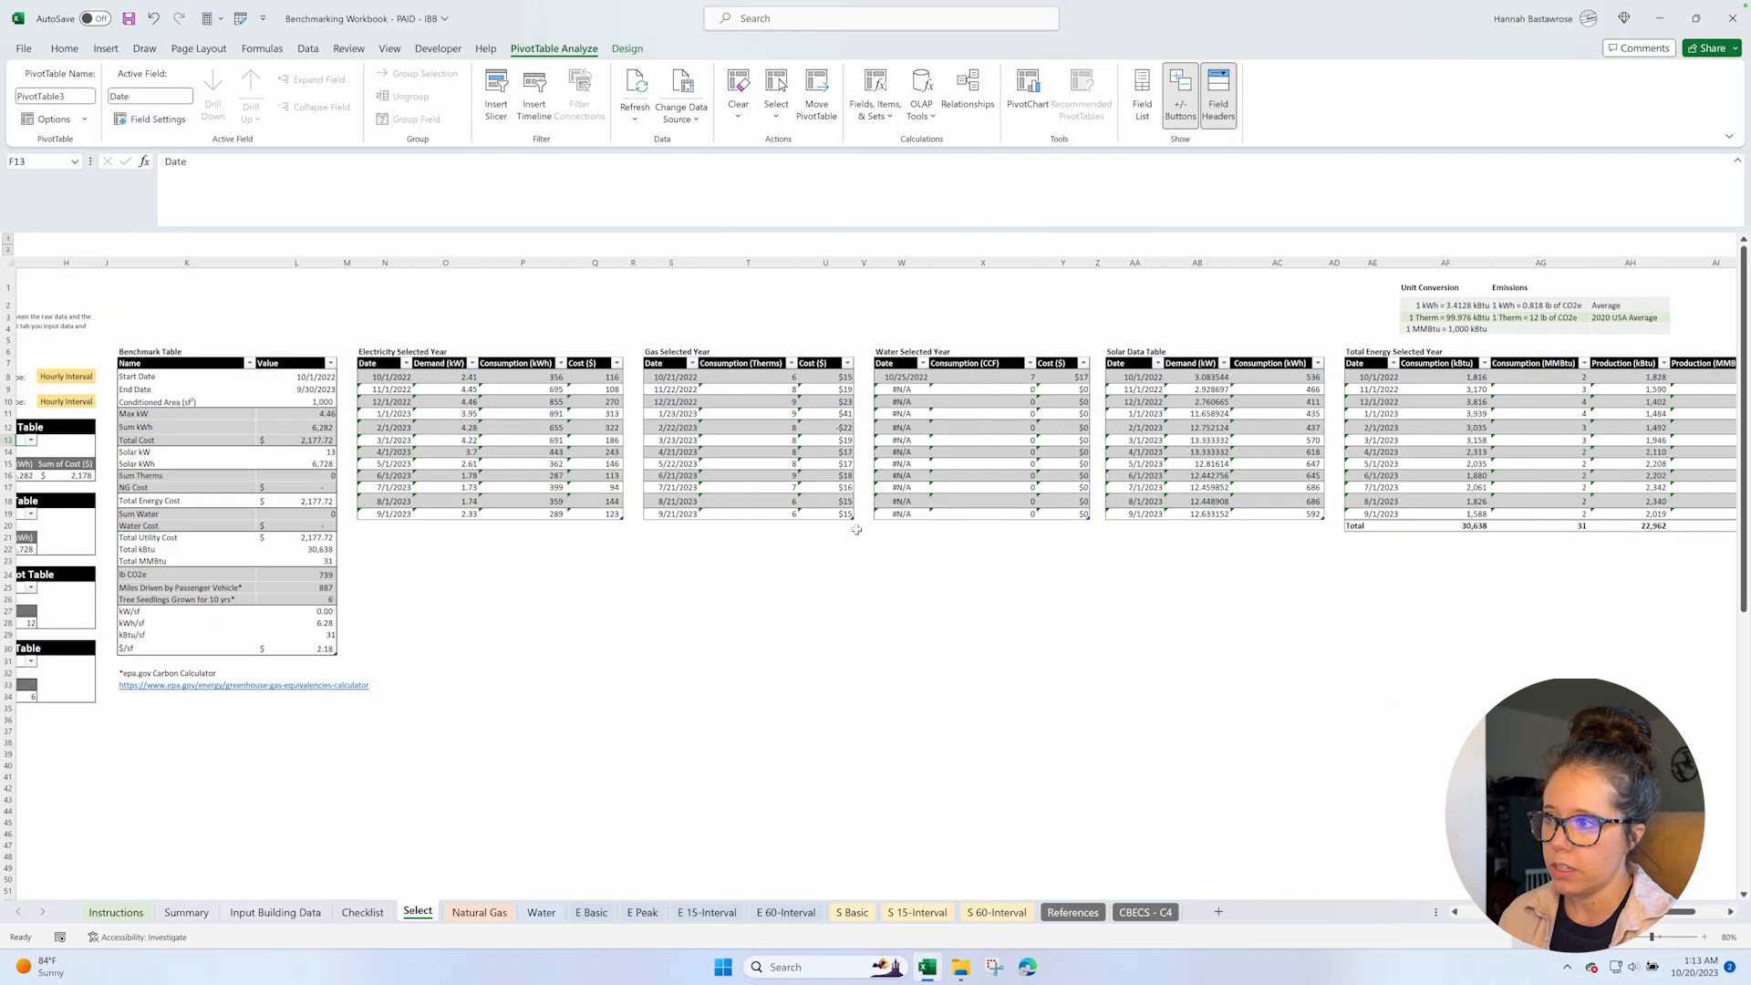
pyautogui.hscroll(3, 1067, 519)
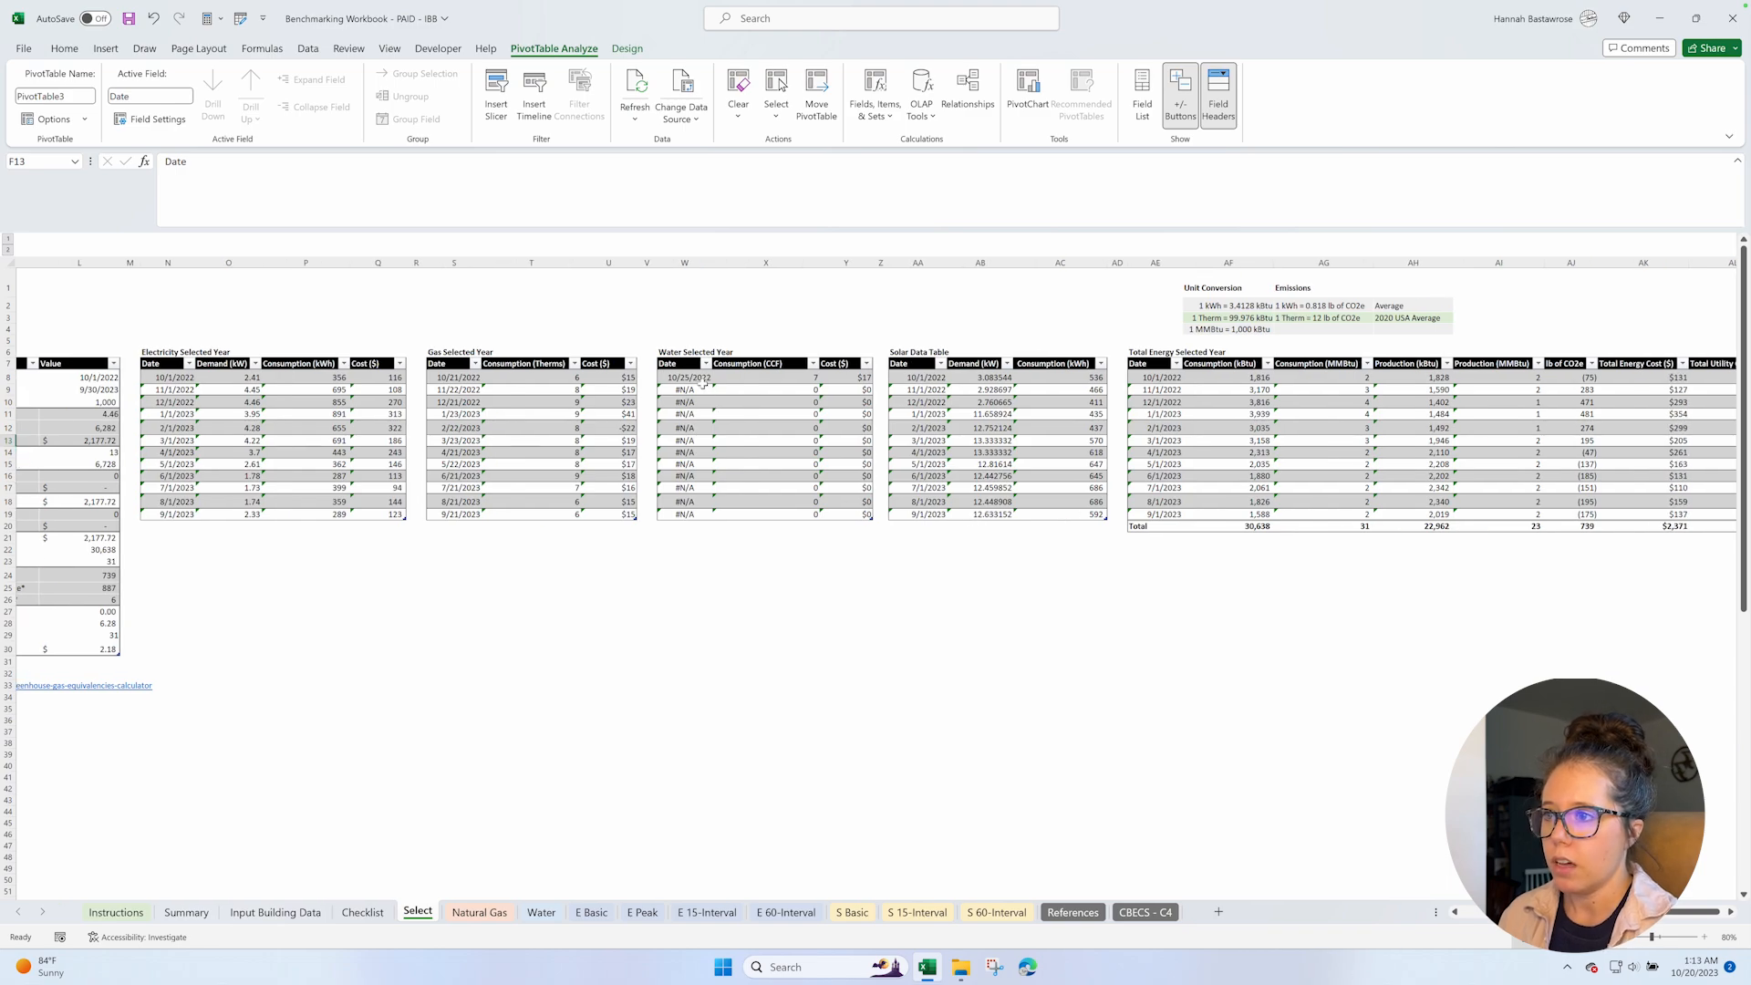
pyautogui.click(684, 366)
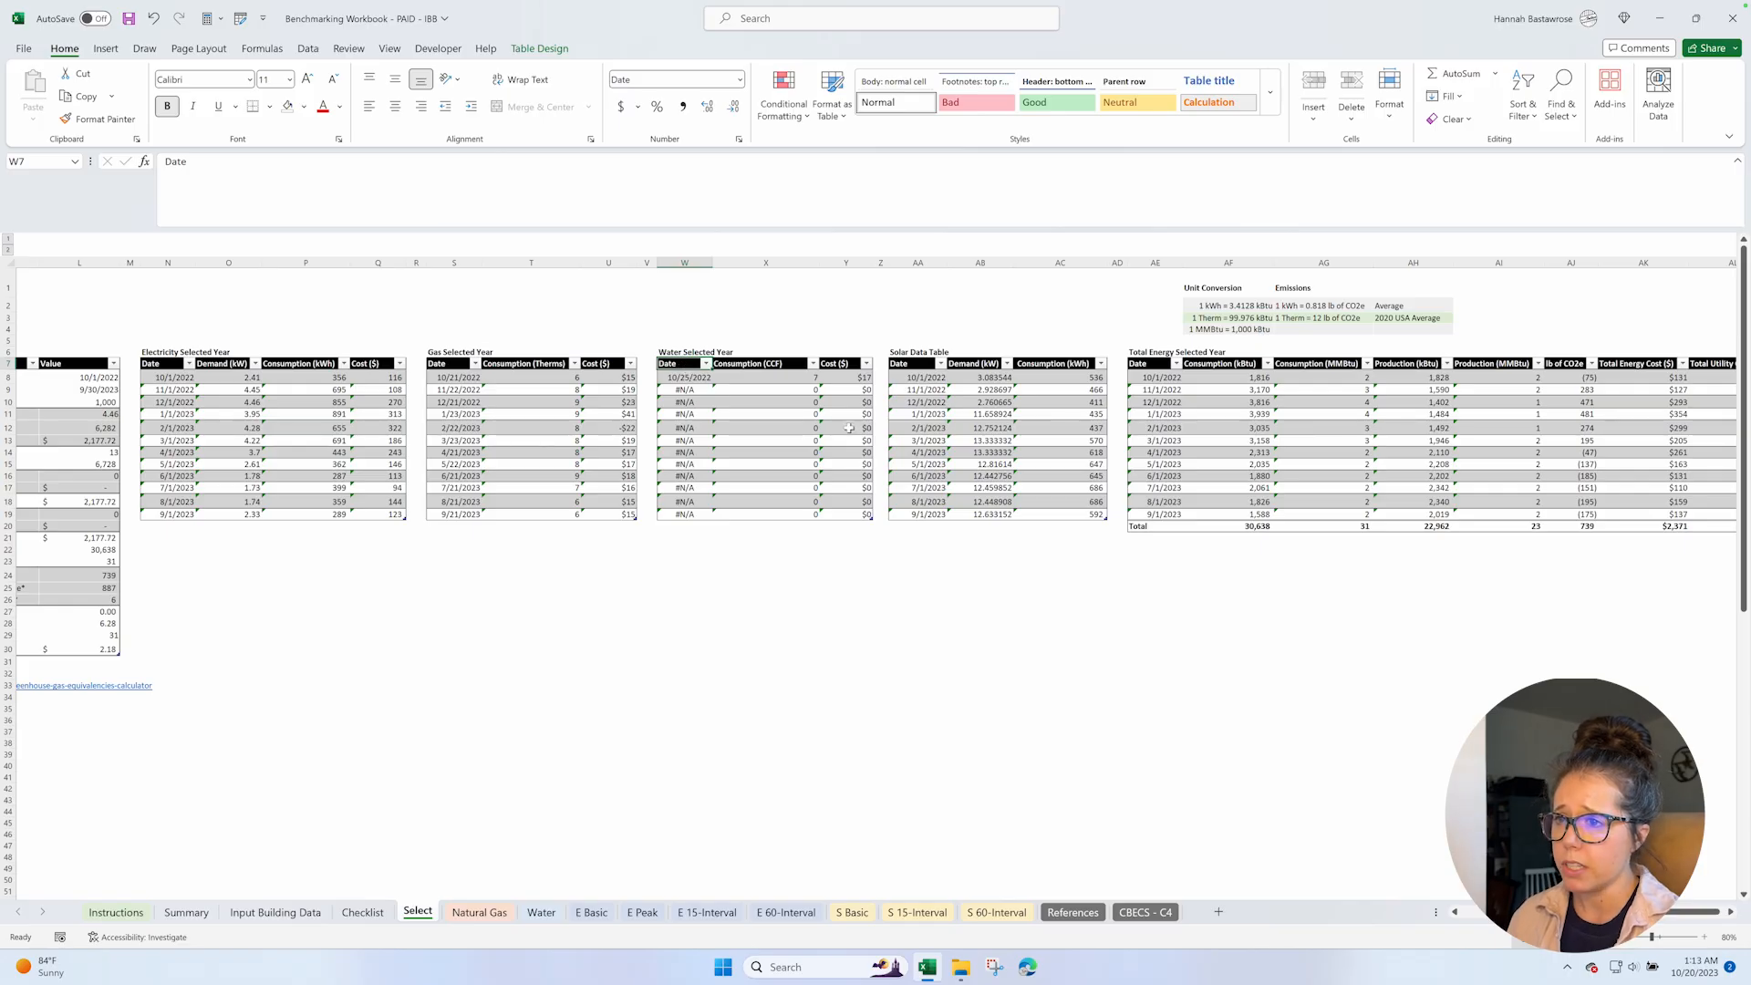
pyautogui.click(684, 378)
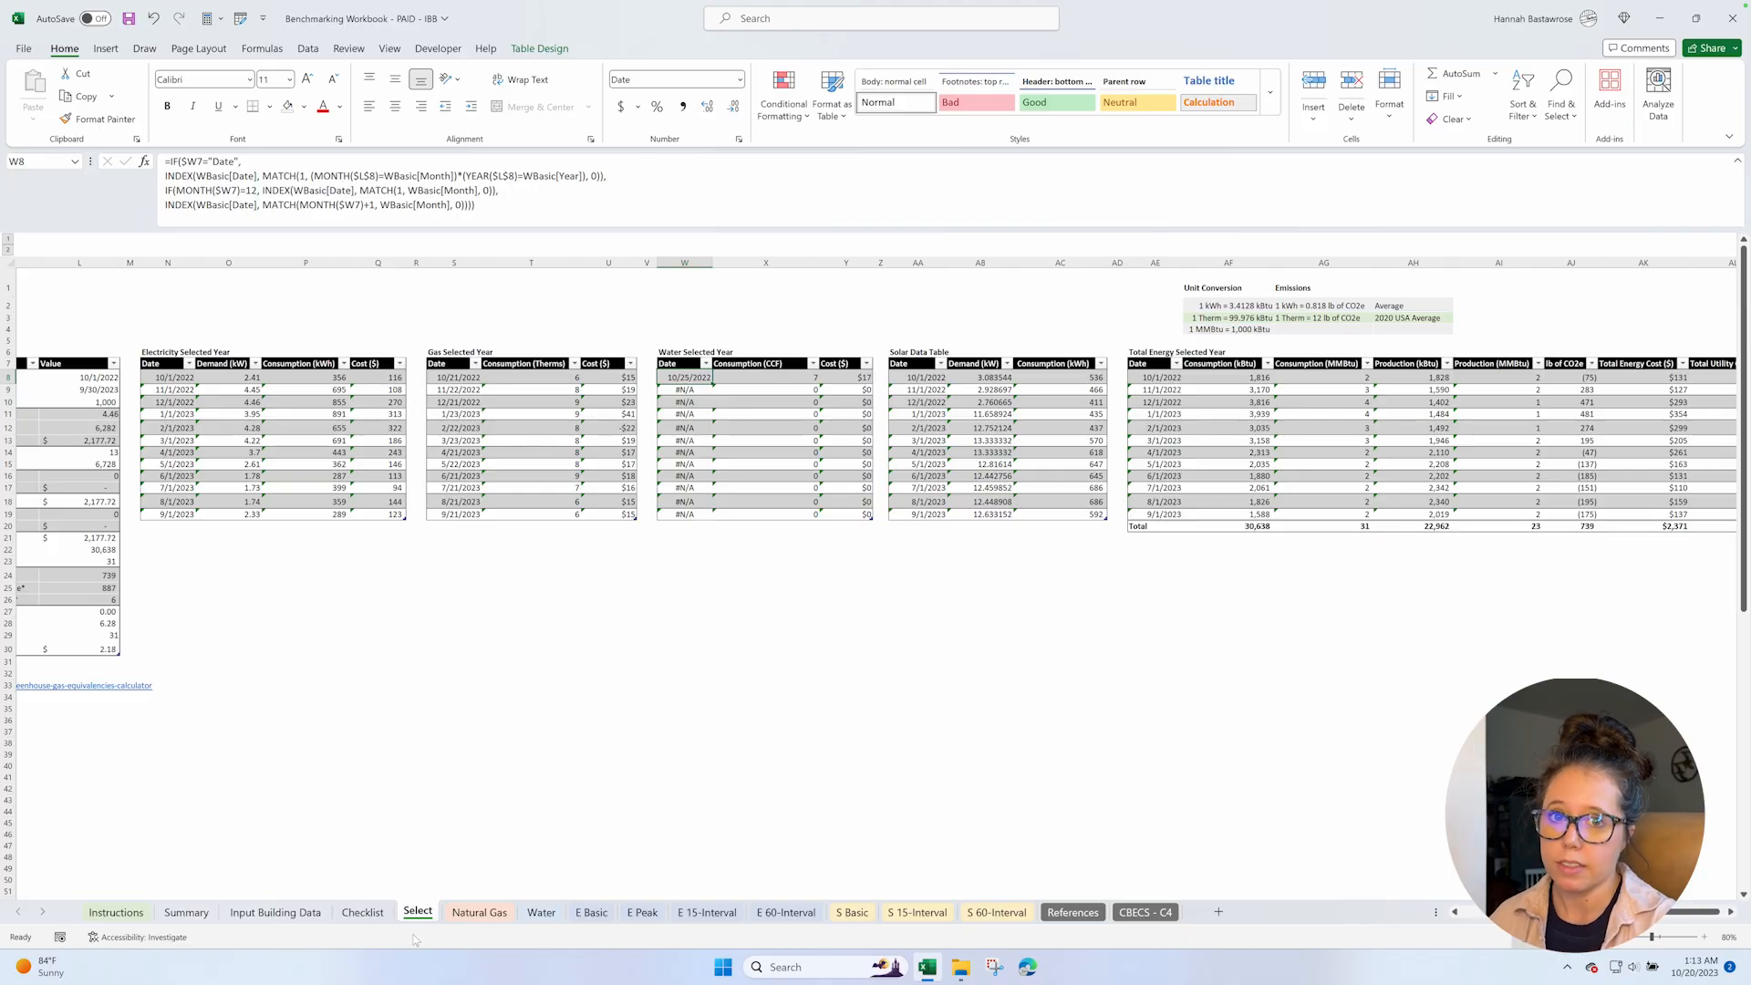
pyautogui.click(540, 913)
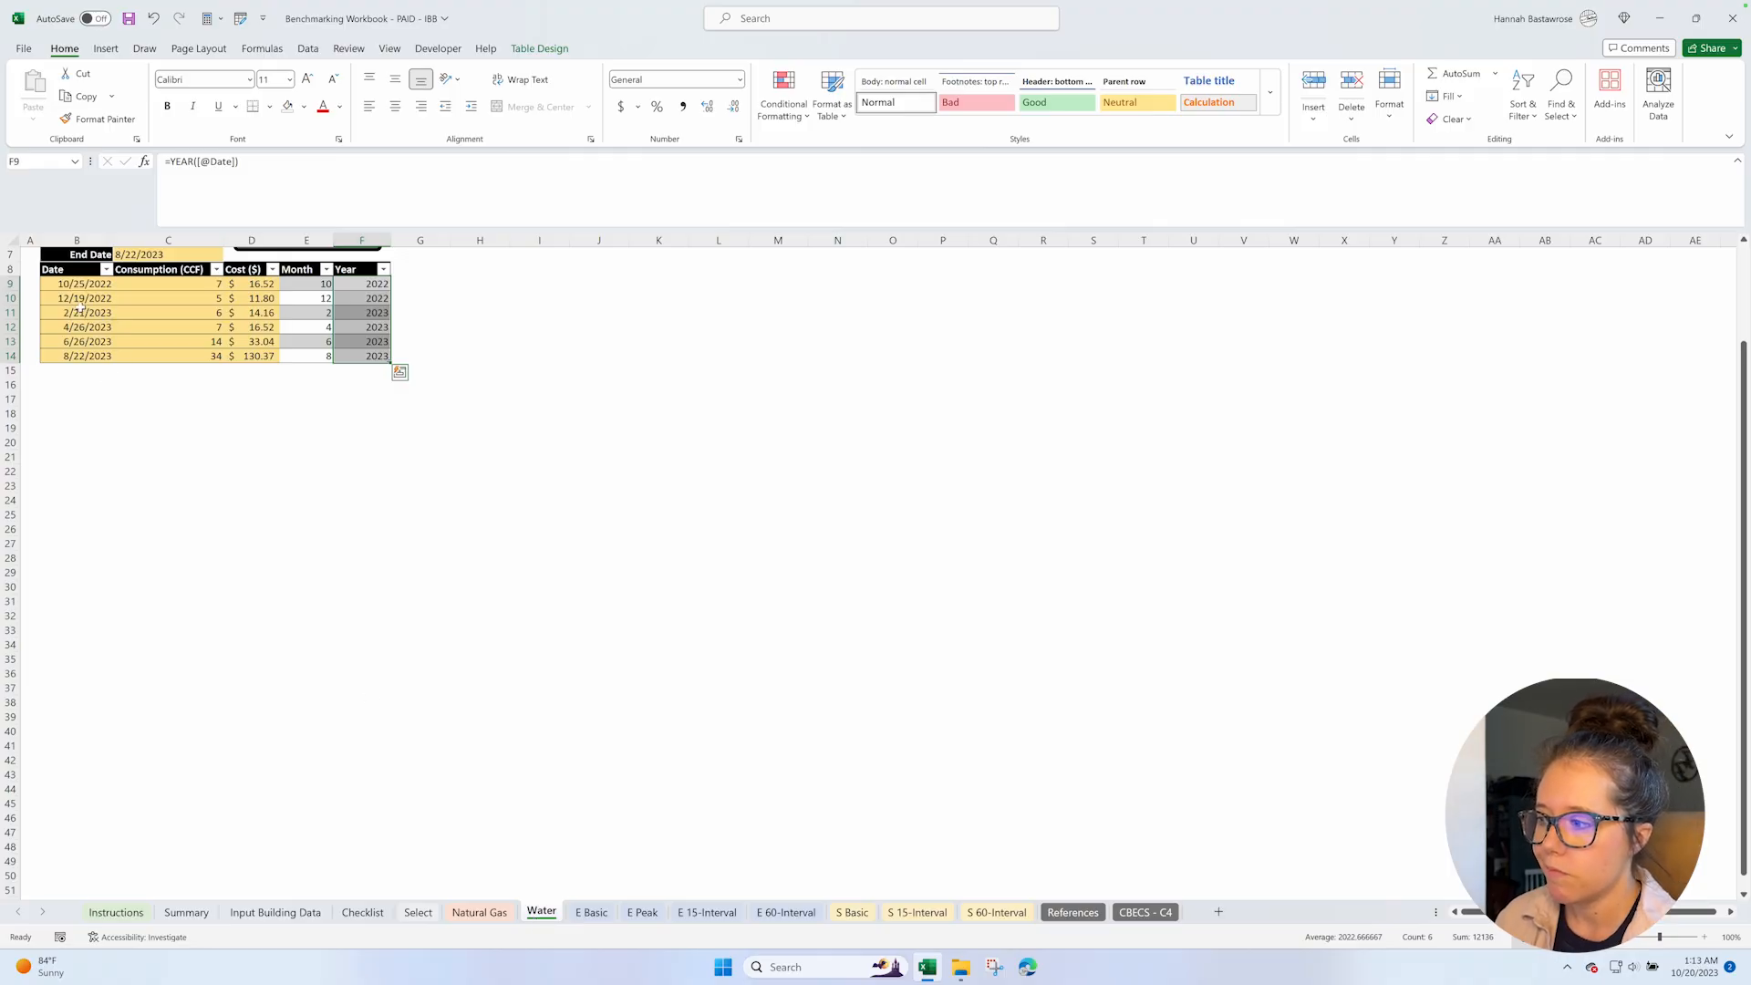
pyautogui.click(418, 912)
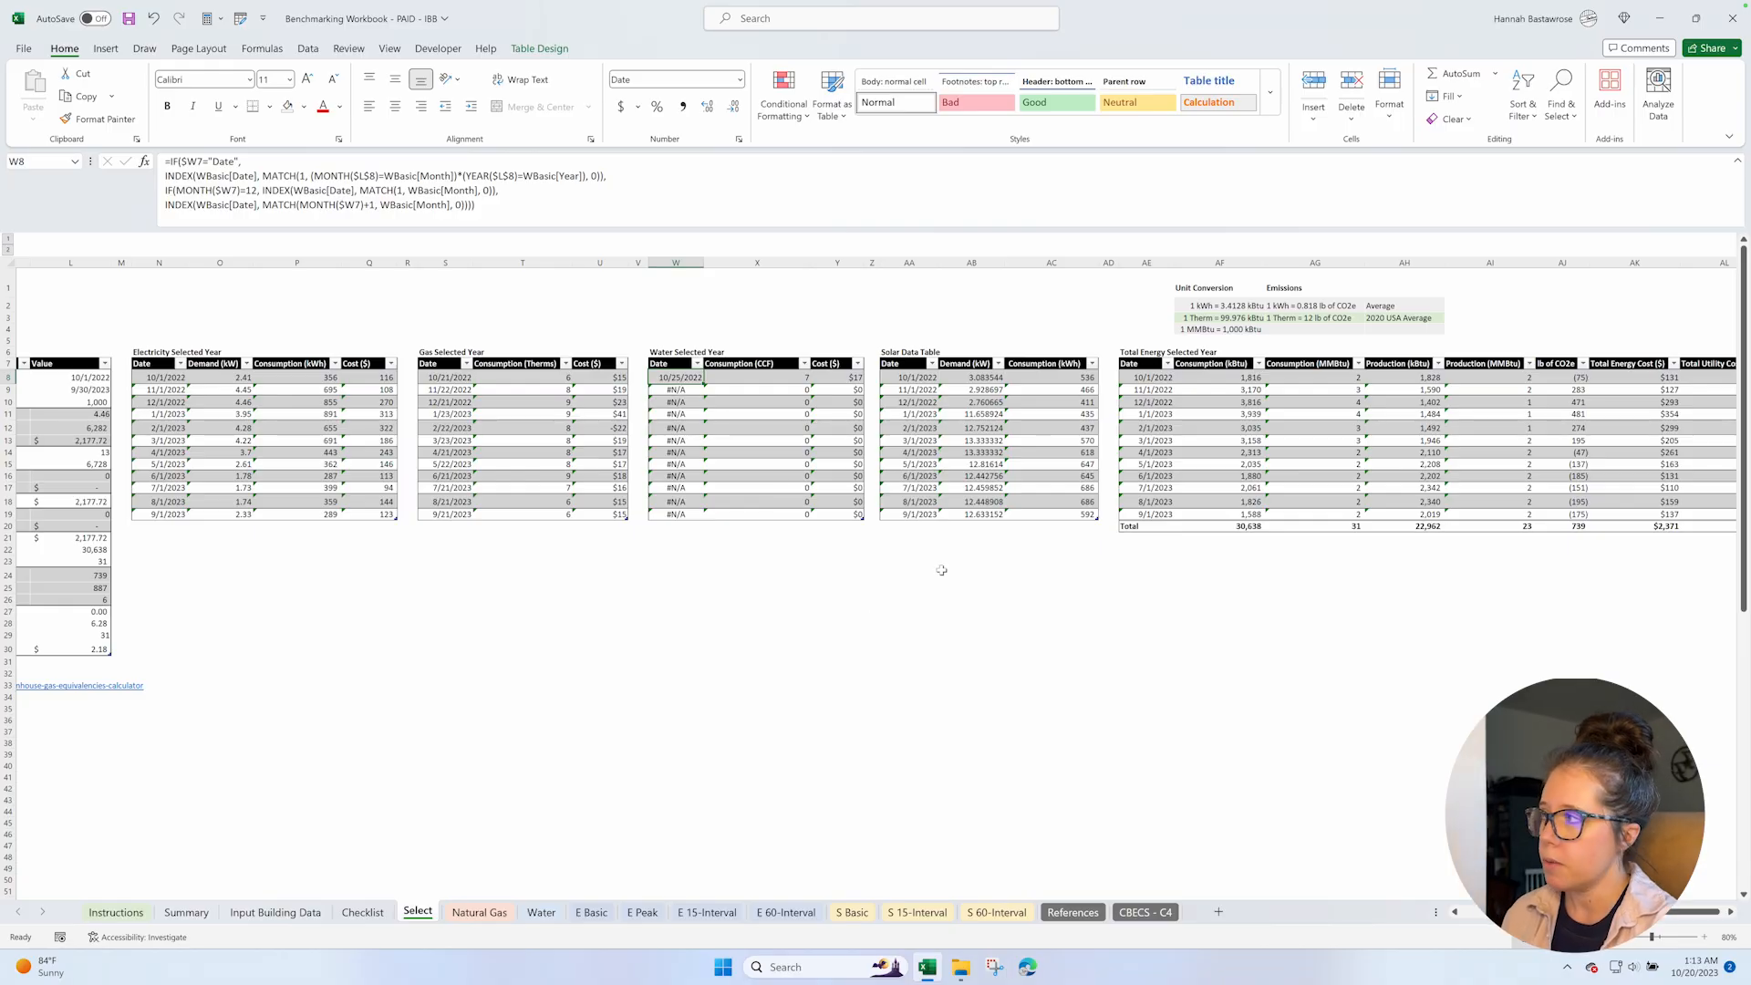
# On the Water sheet, insert a blank row between every two consecutive entries of the water data table.
pyautogui.click(543, 911)
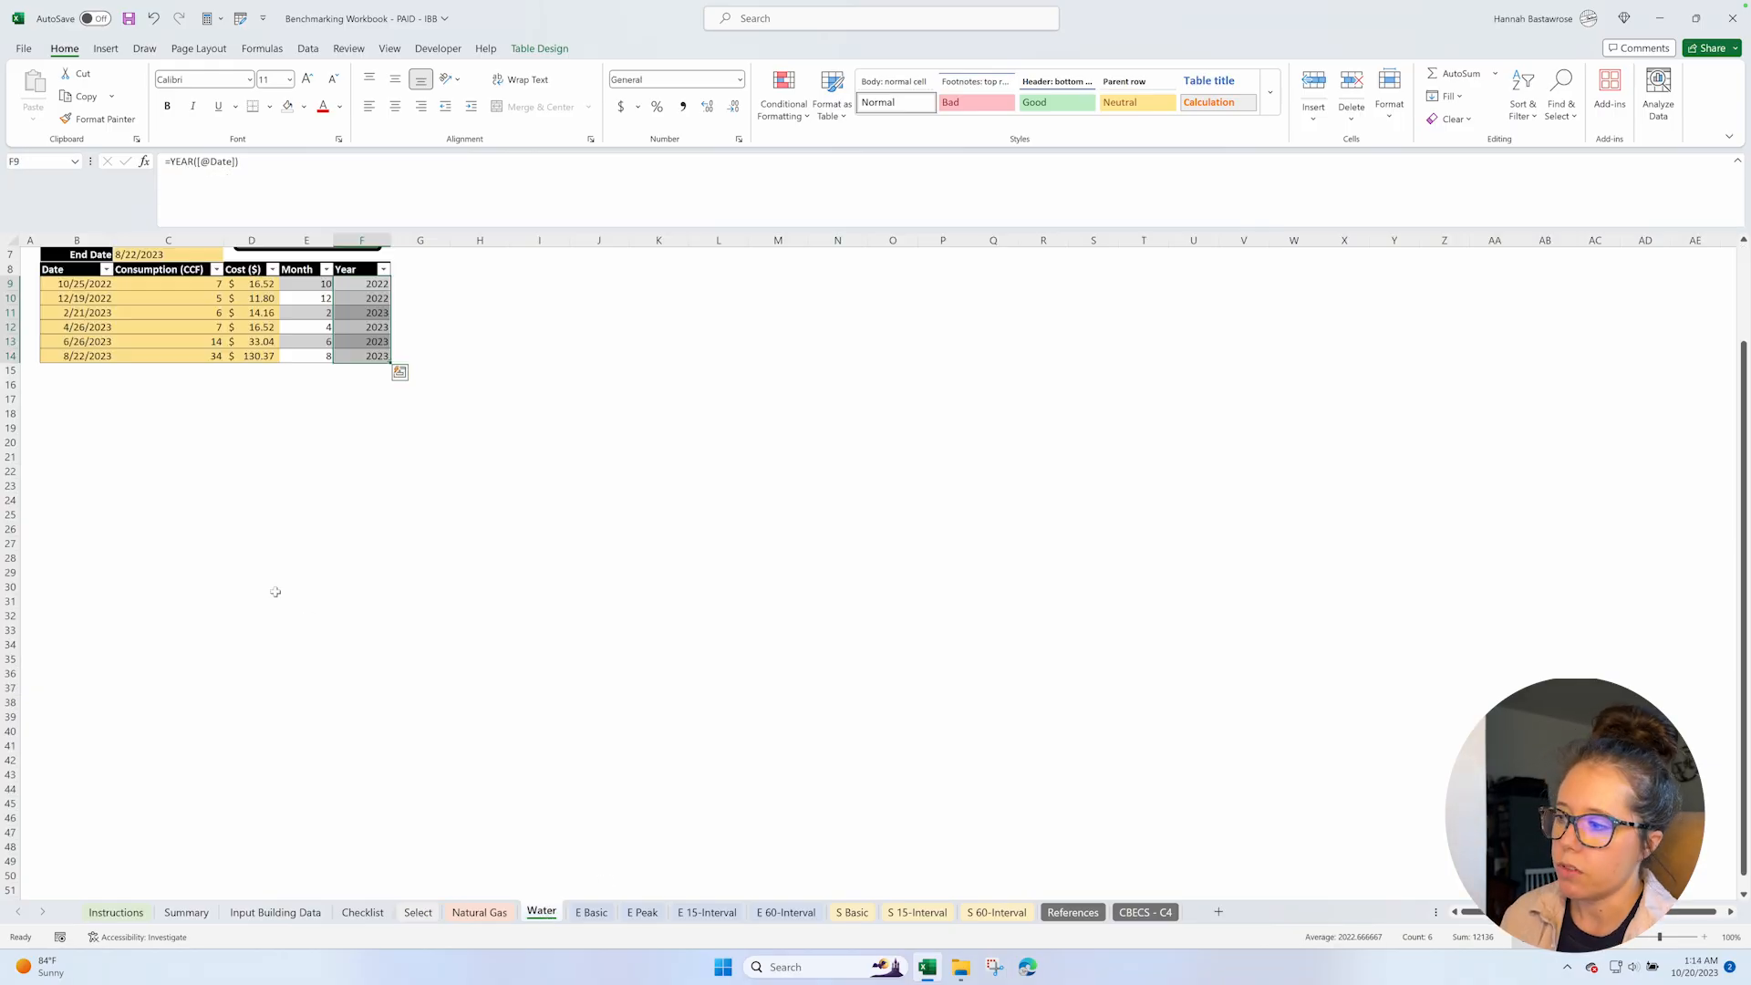
pyautogui.click(53, 297)
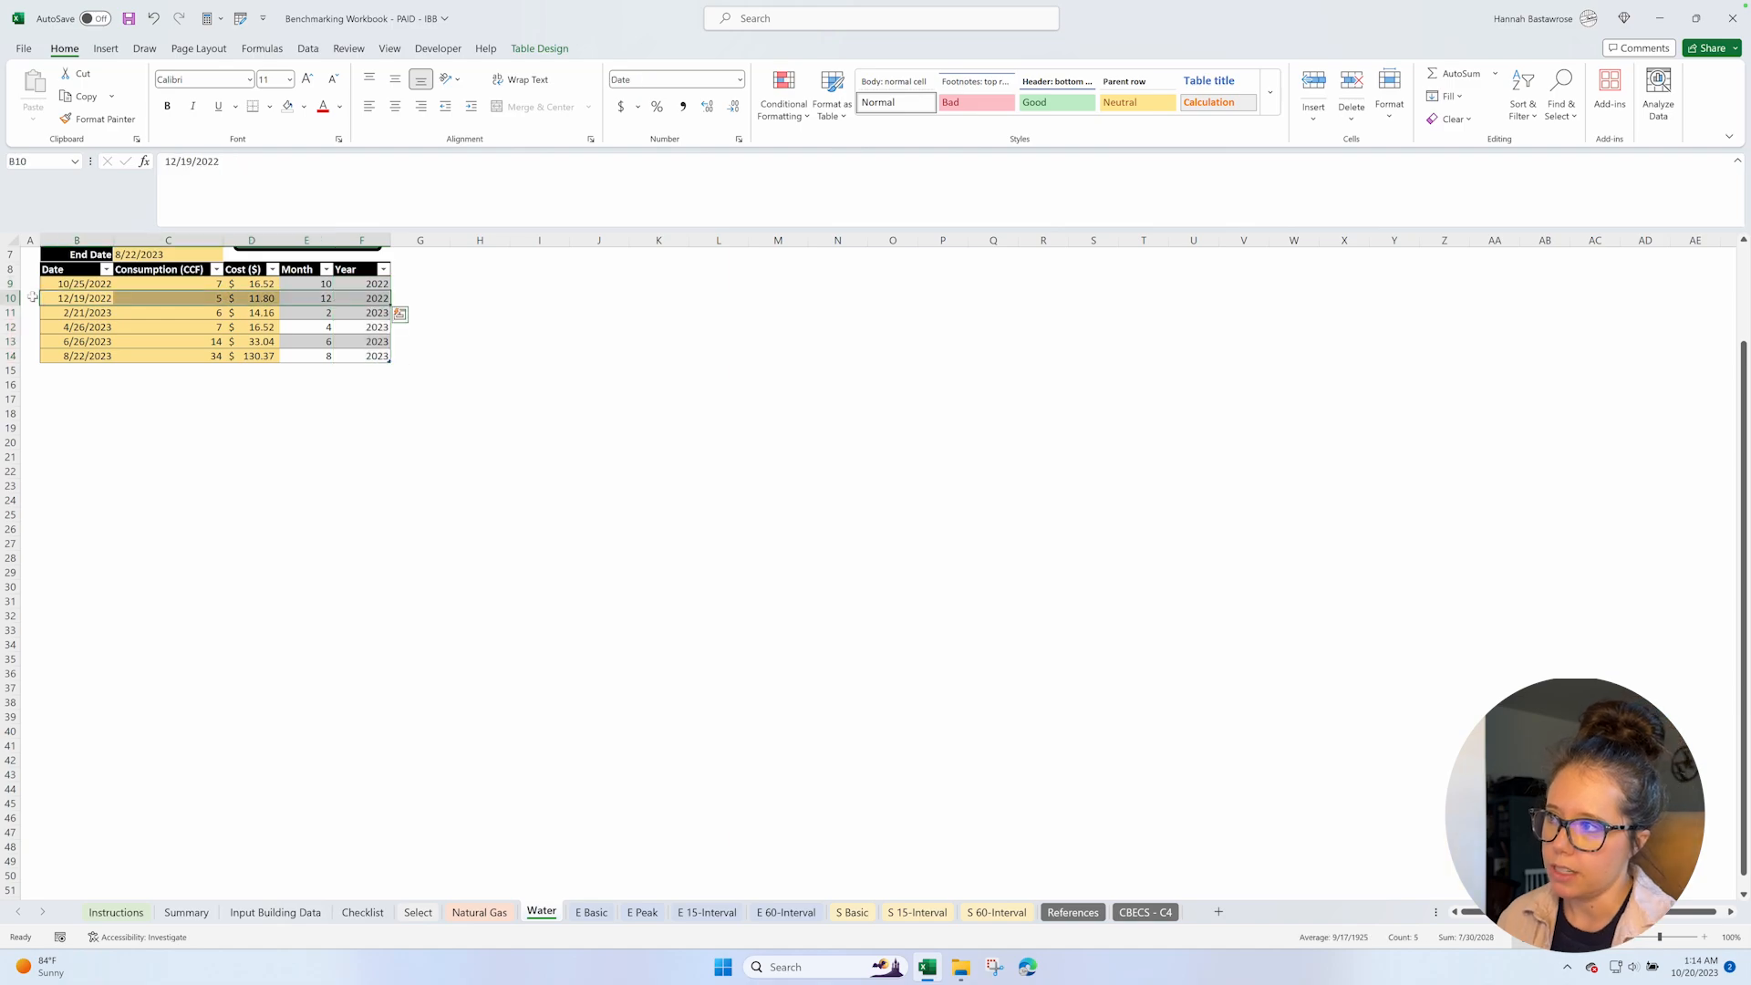
pyautogui.click(11, 297)
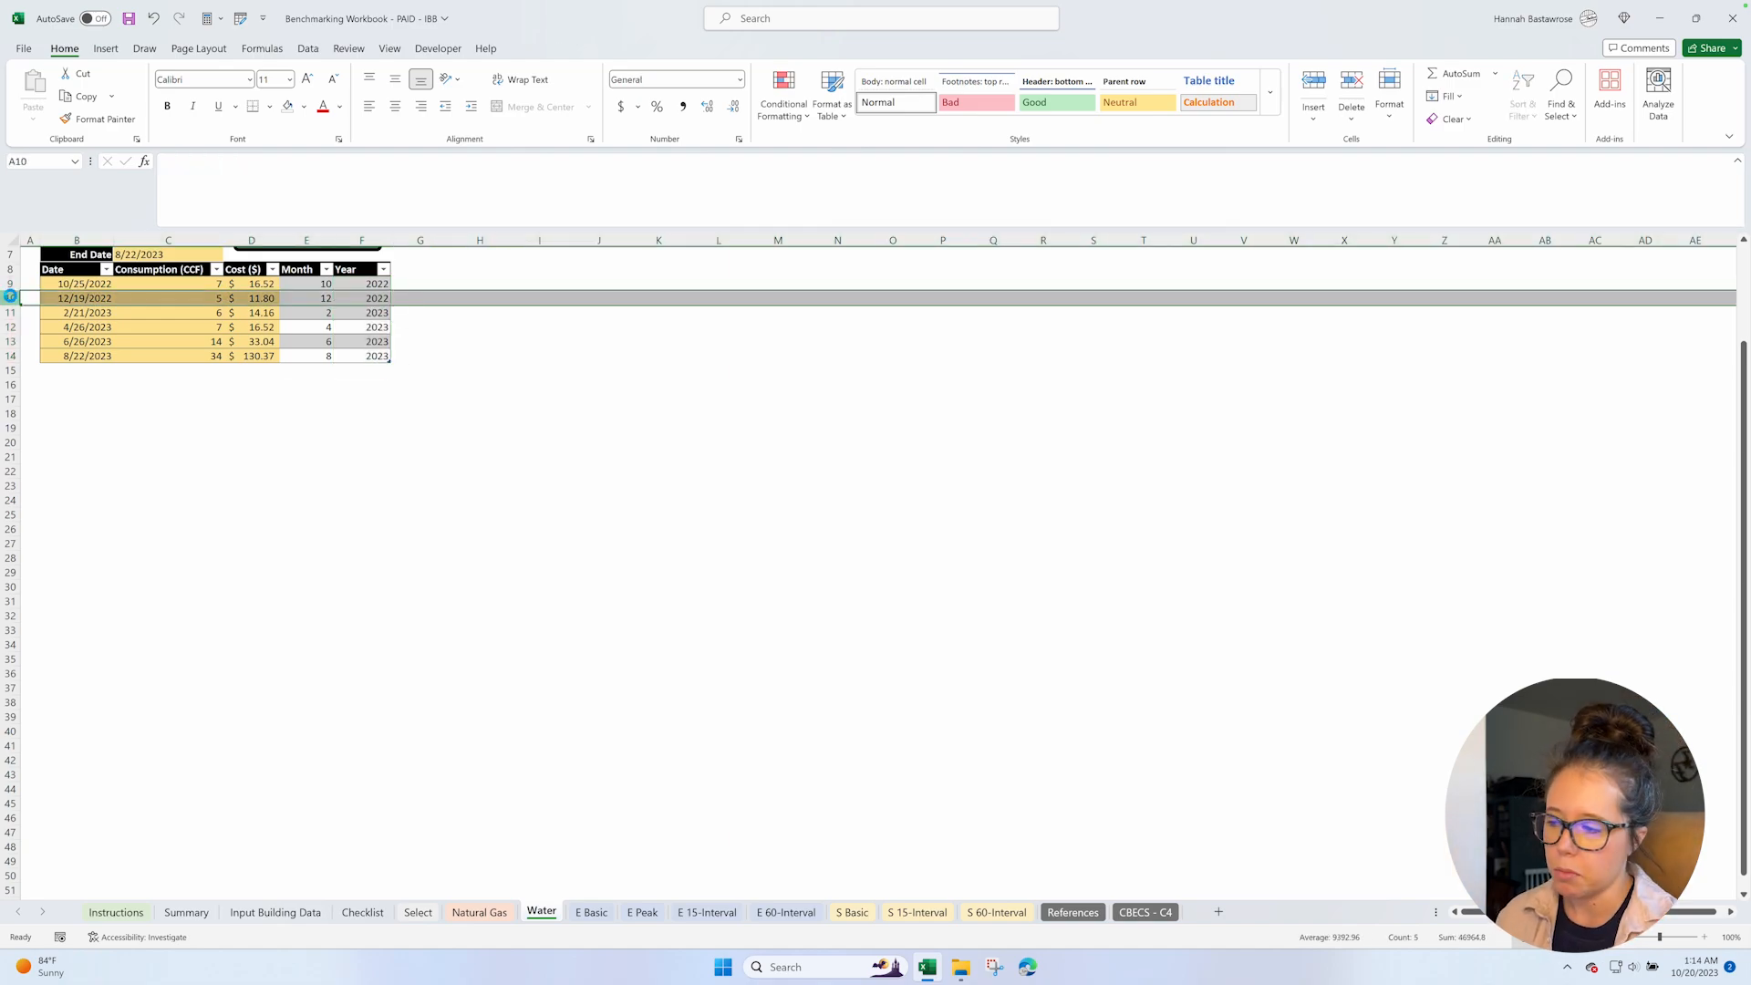
pyautogui.hotkey('ctrl', 'shift', '+')
pyautogui.click(8, 326)
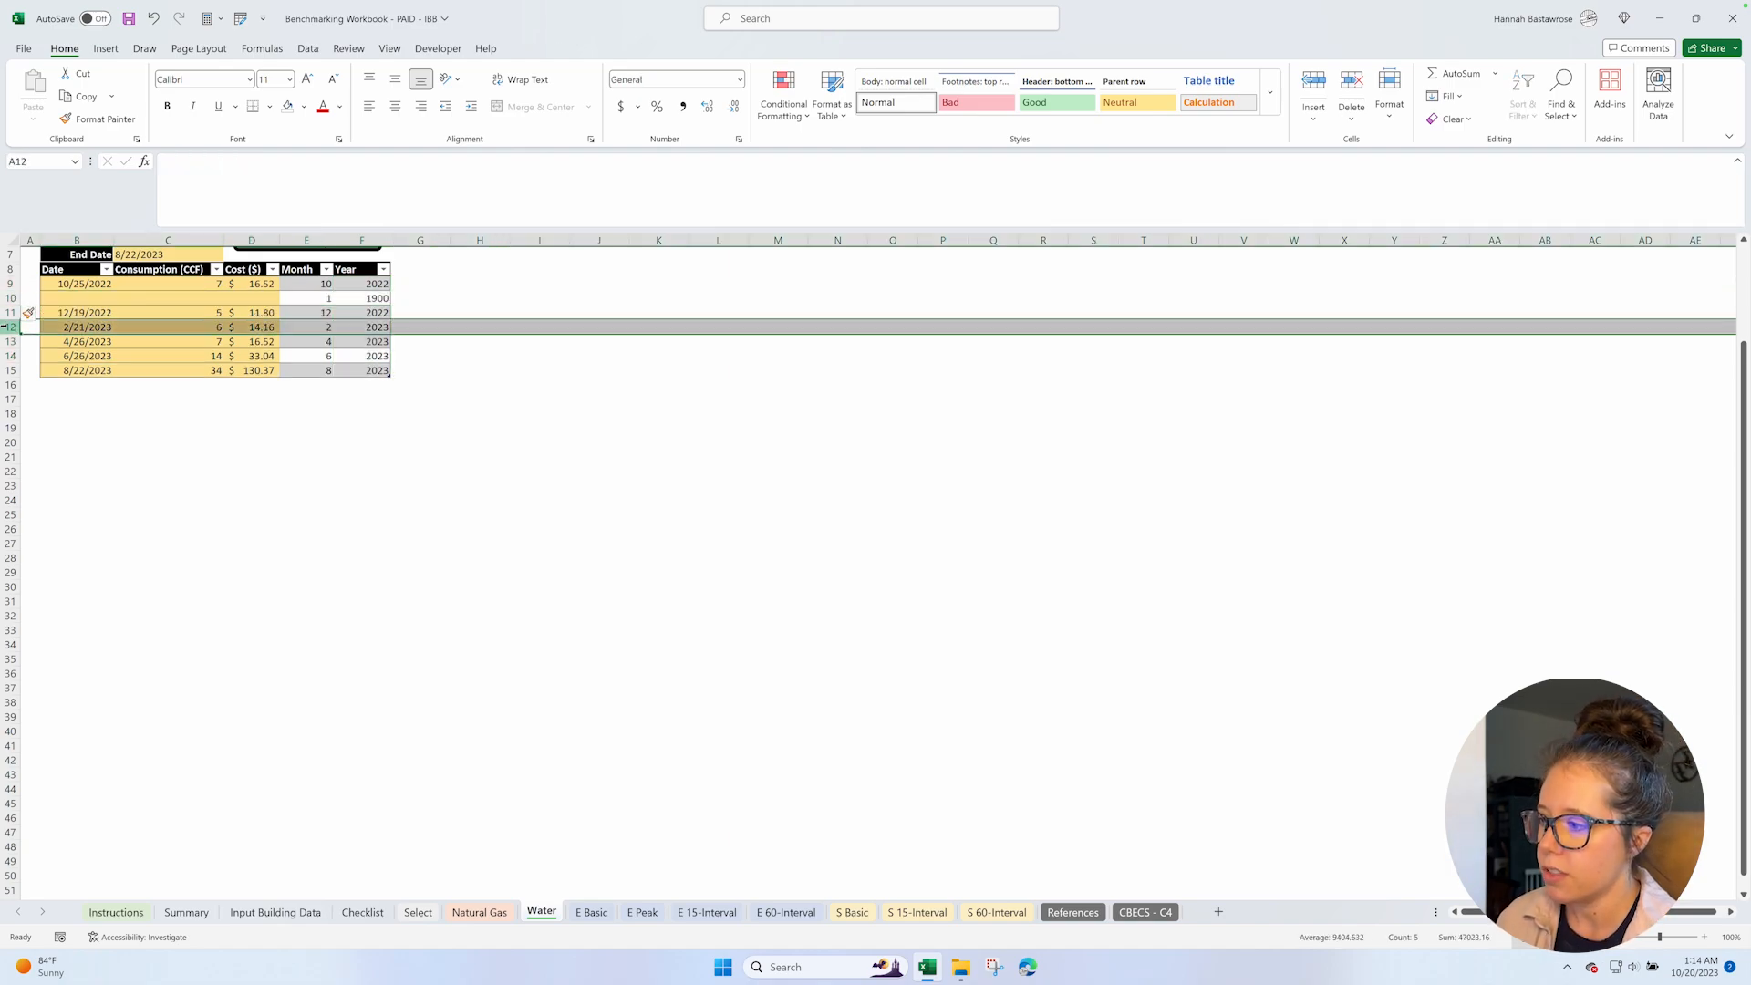
pyautogui.hotkey('ctrl', 'shift', '+')
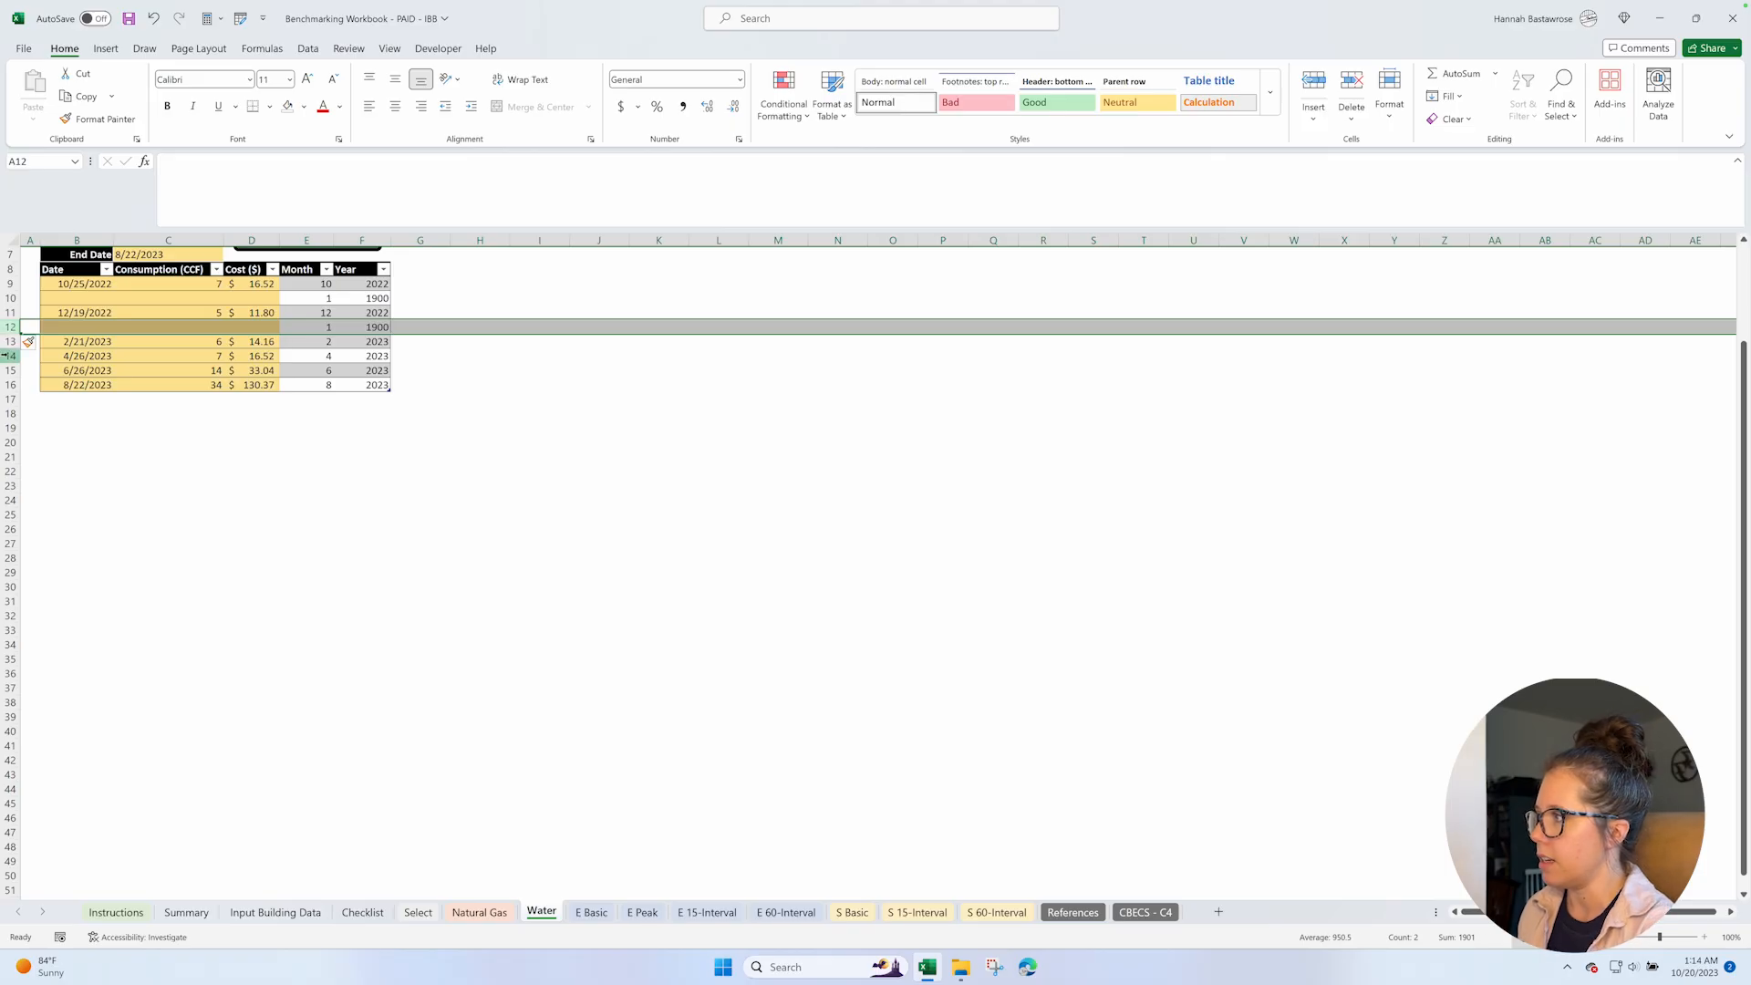
pyautogui.click(8, 356)
pyautogui.hotkey('ctrl', 'shift', '+')
pyautogui.click(7, 385)
pyautogui.hotkey('ctrl', 'shift', '+')
pyautogui.click(7, 414)
pyautogui.hotkey('ctrl', 'shift', '+')
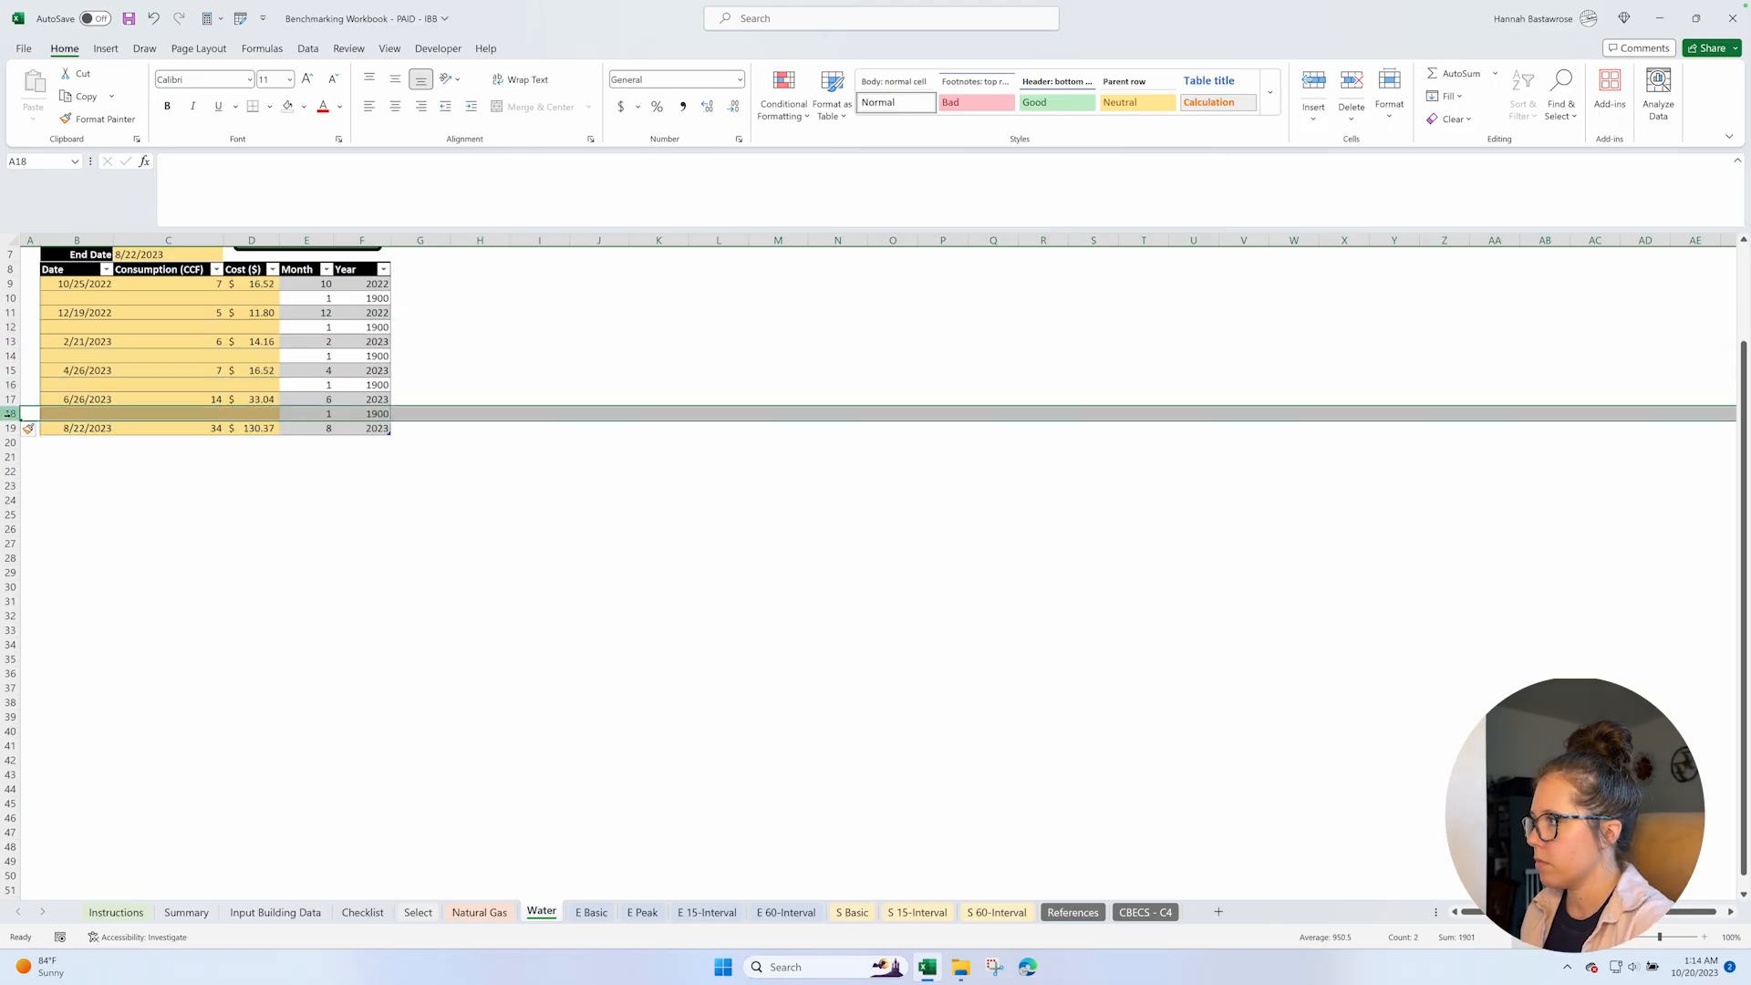
# Fill the blank Date cells of the water table with 11/25/2022, 1/19/2022, 3/21/2023, 5/26/2023 and 7/1/2023.
pyautogui.click(88, 300)
pyautogui.write('11/25/2022')
pyautogui.press('Return')
pyautogui.click(82, 323)
pyautogui.write('1/19/2022')
pyautogui.click(77, 356)
pyautogui.write('3/21/2023')
pyautogui.click(80, 385)
pyautogui.write('5/26/2023')
pyautogui.press('Return')
pyautogui.click(80, 413)
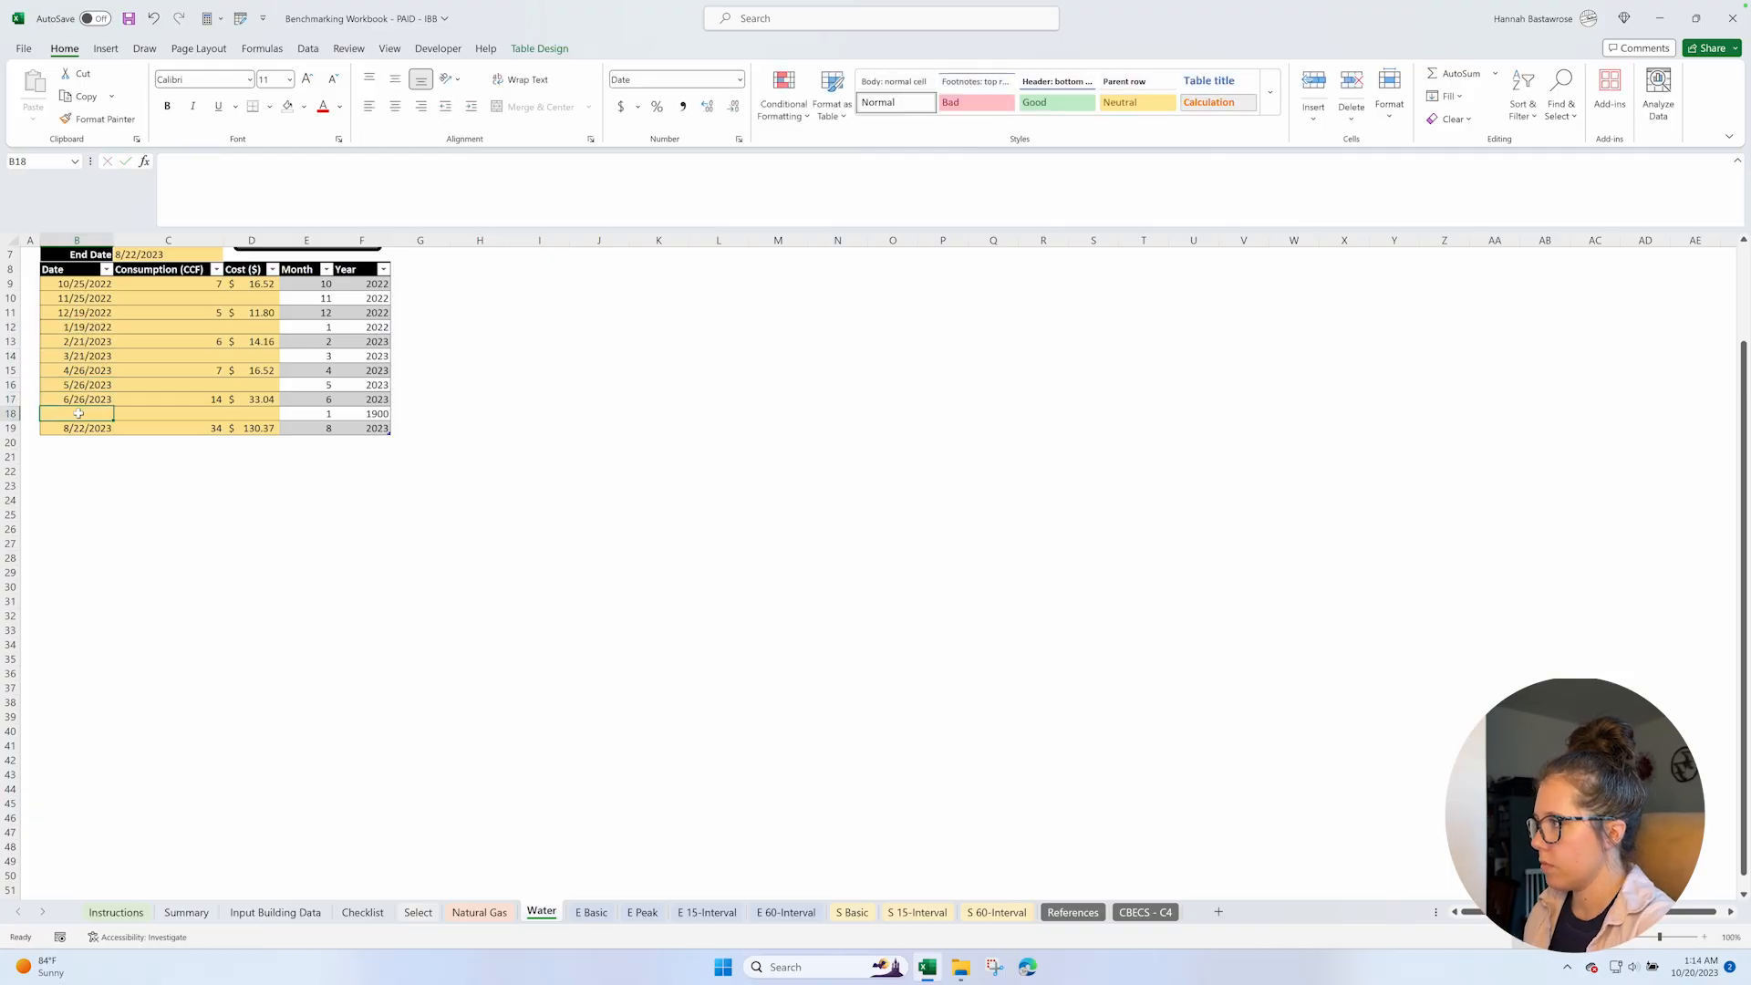
pyautogui.write('7/1/2023')
pyautogui.press('Return')
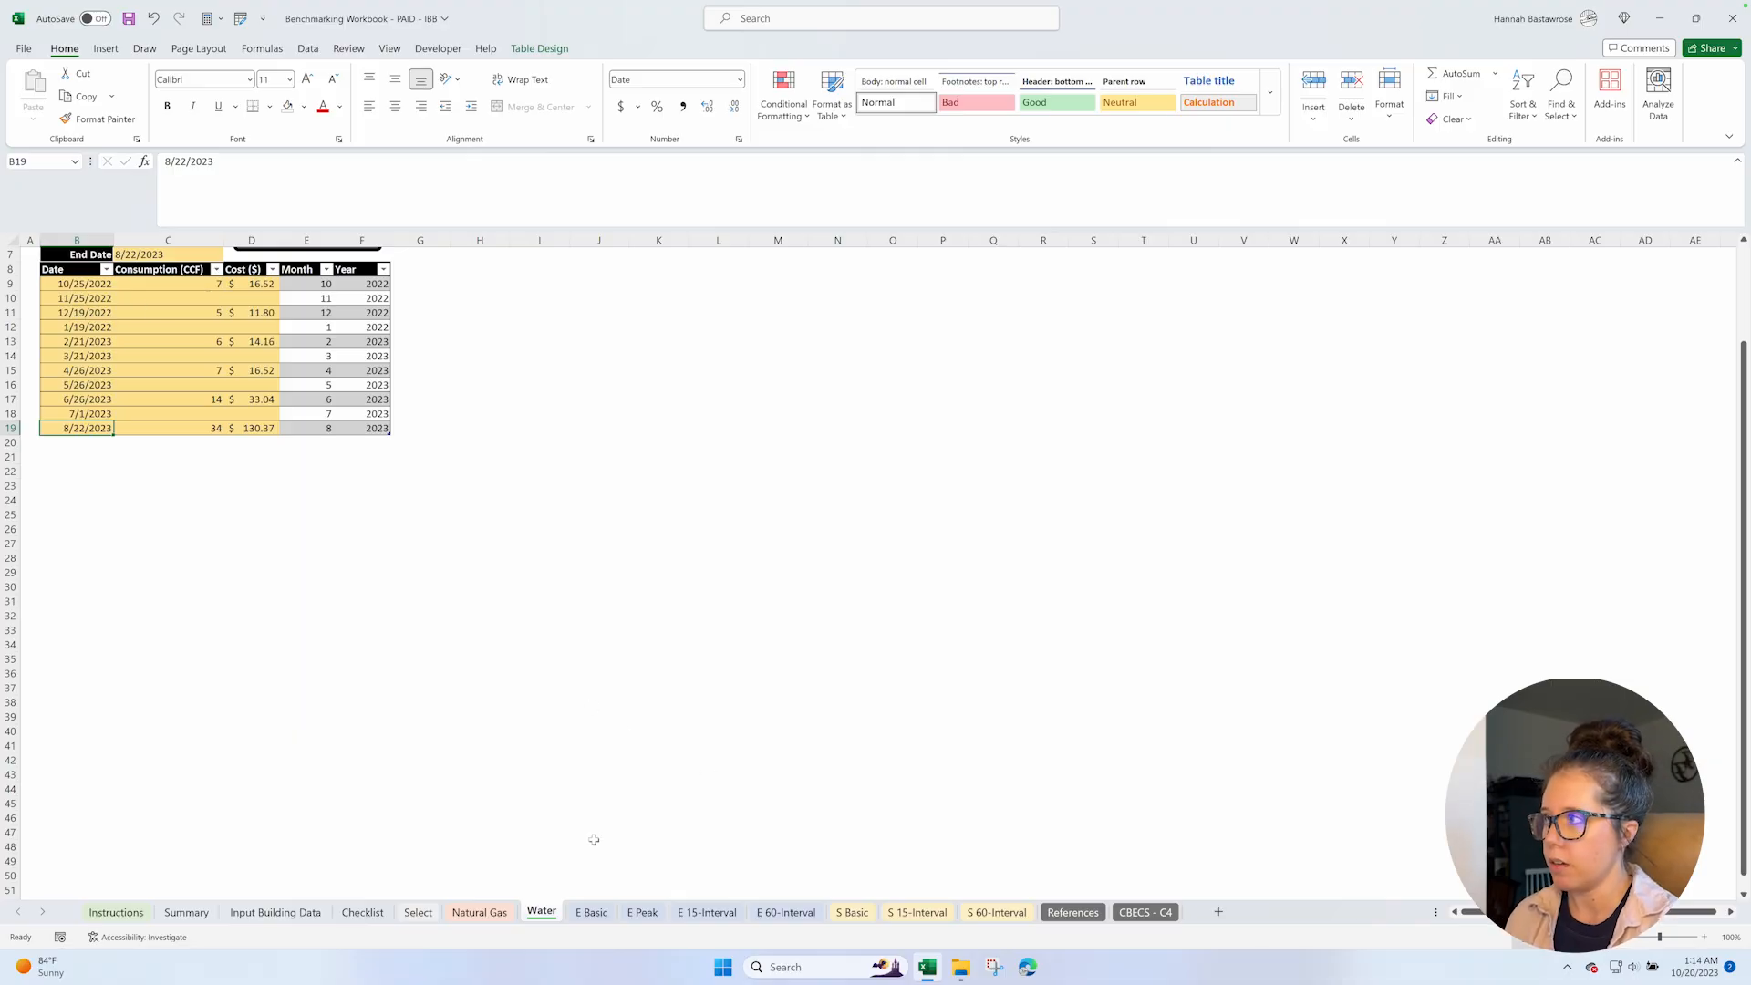
# Return to the Select sheet and check the last row of the Water Selected Year table.
pyautogui.click(418, 912)
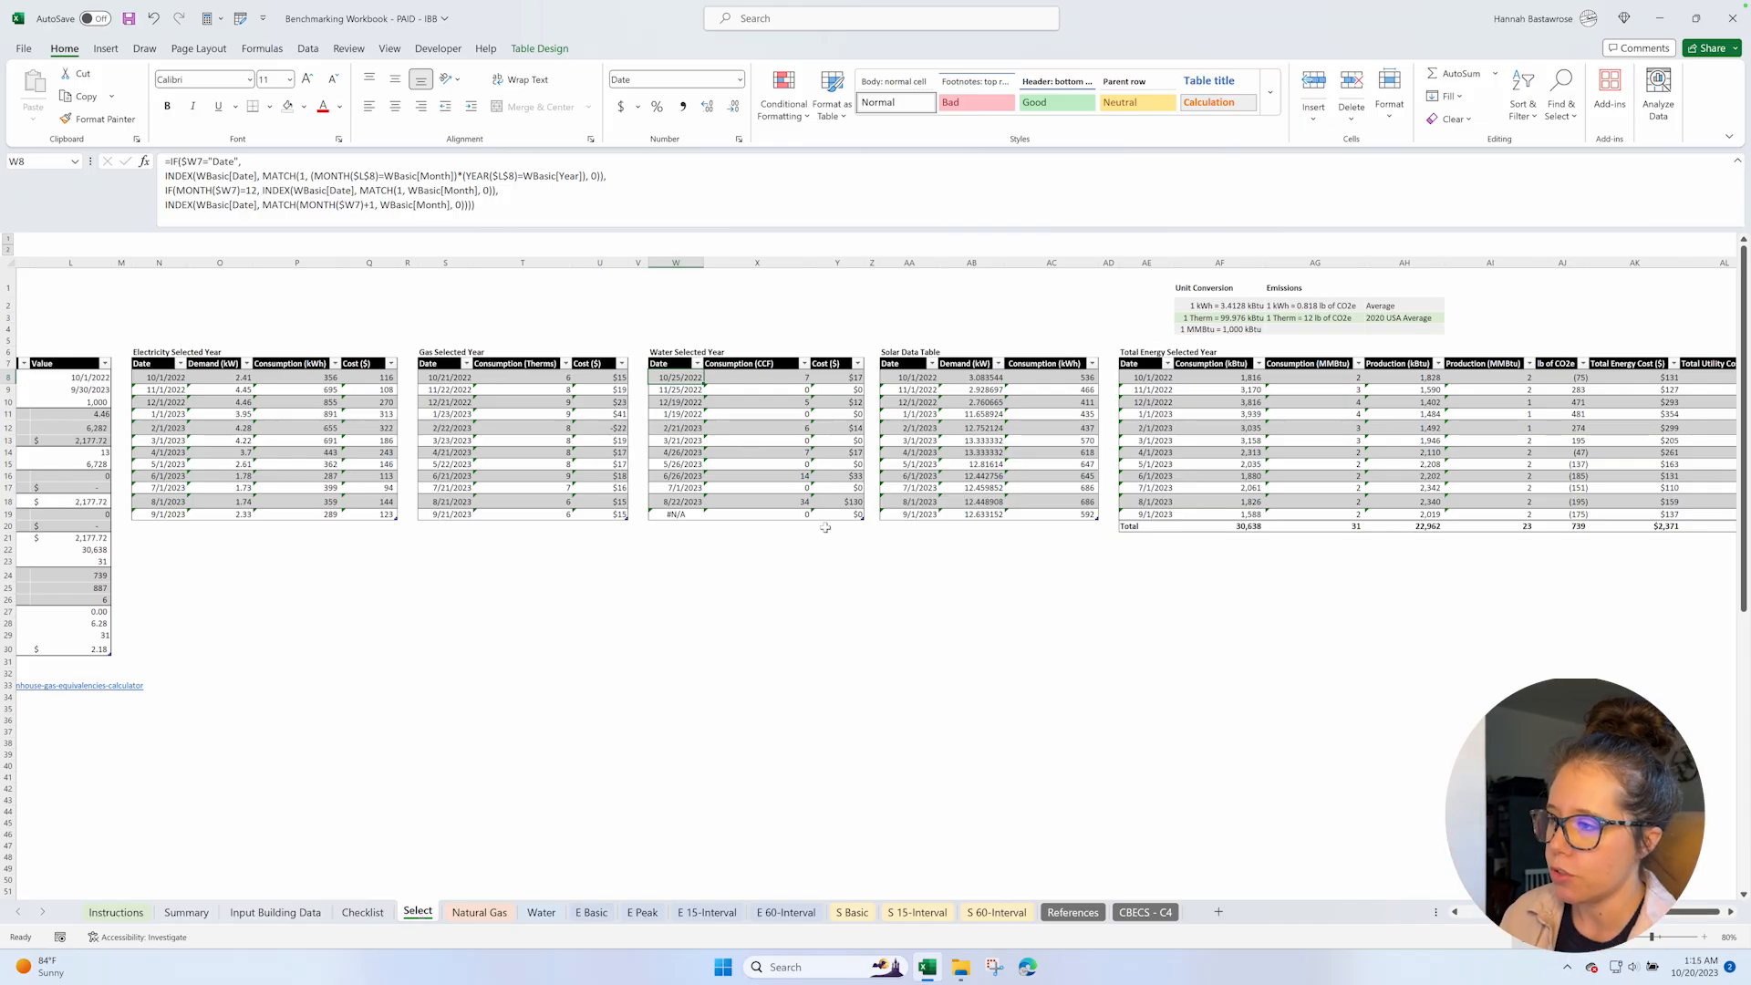
pyautogui.click(689, 516)
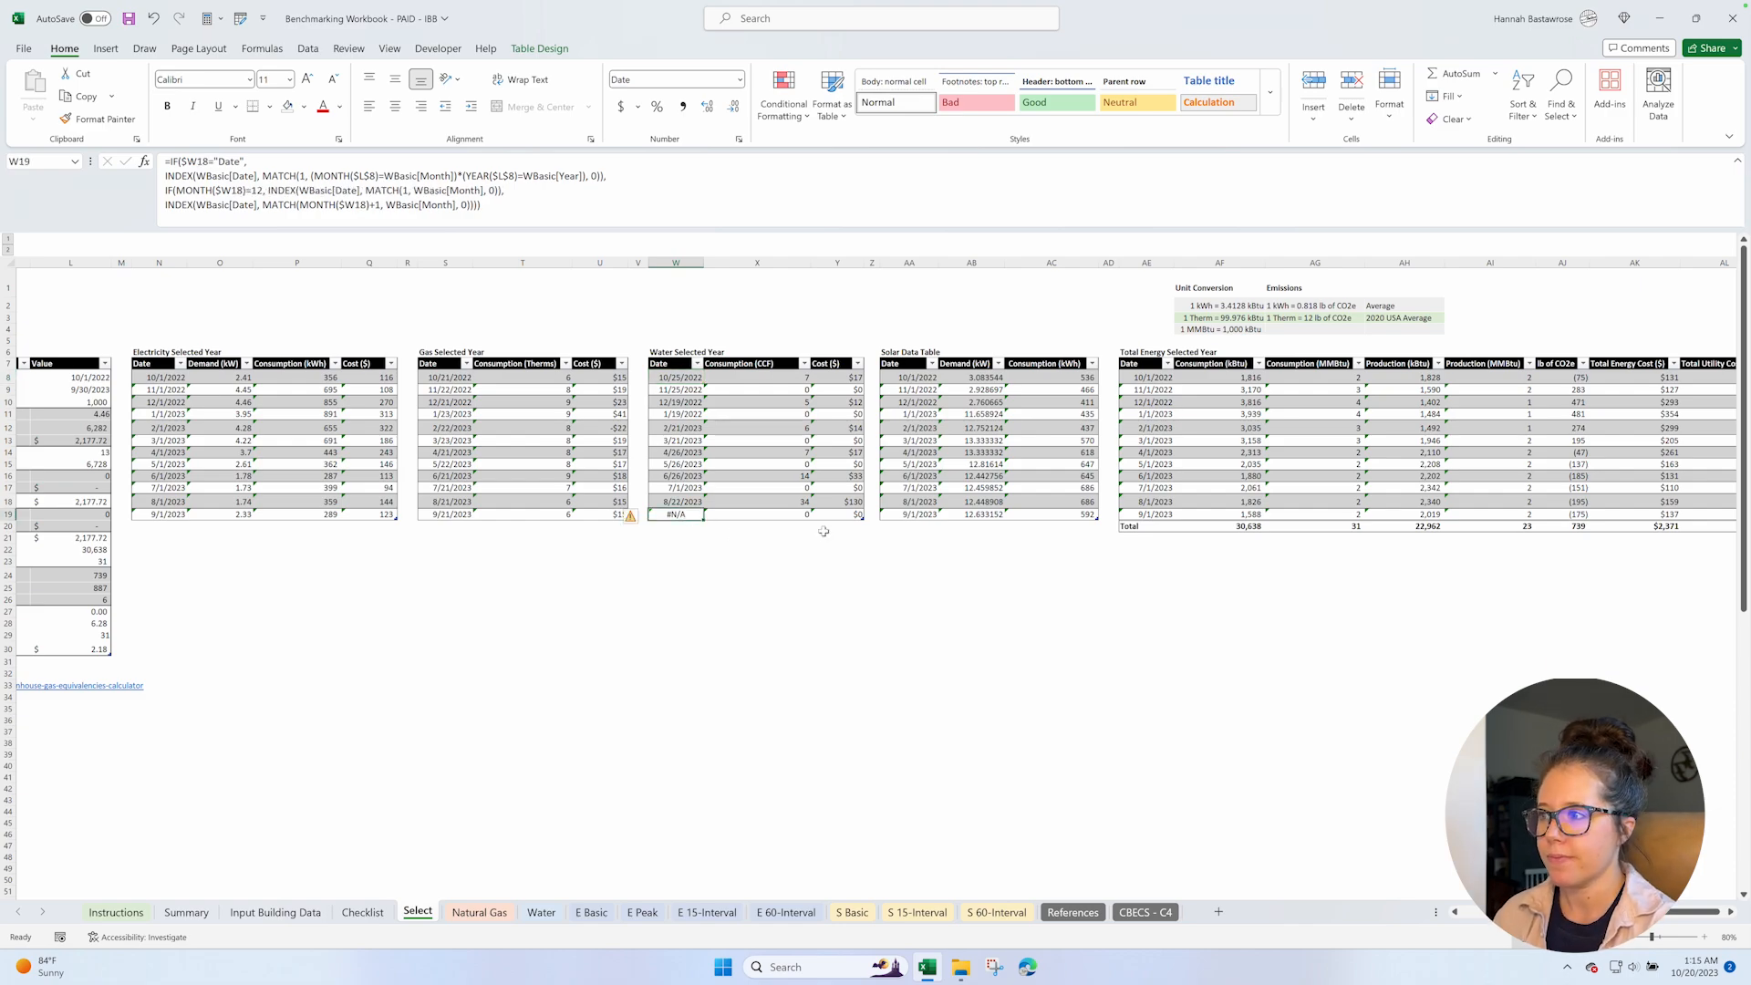
pyautogui.keyDown('shift'); pyautogui.click(854, 516); pyautogui.keyUp('shift')
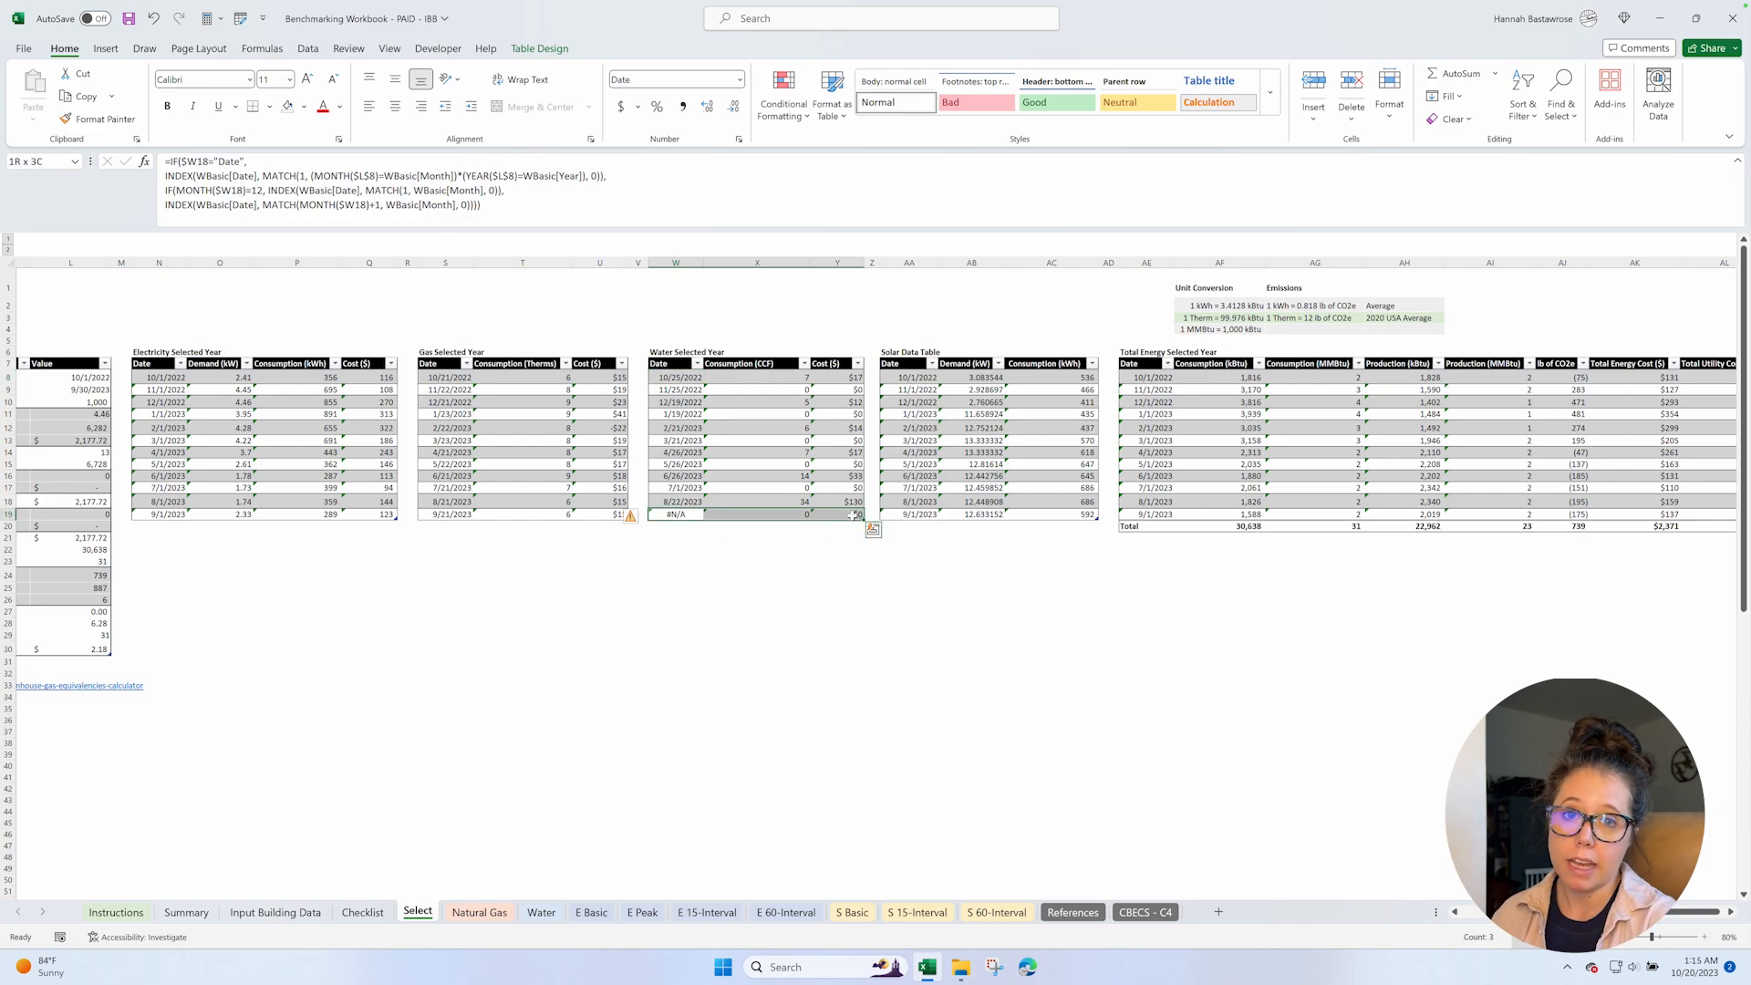
# Examine the Total Energy Selected Year table, including its Total Utility Cost column, and the Unit Conversion and Emissions factors above it.
pyautogui.hscroll(2, 1040, 571)
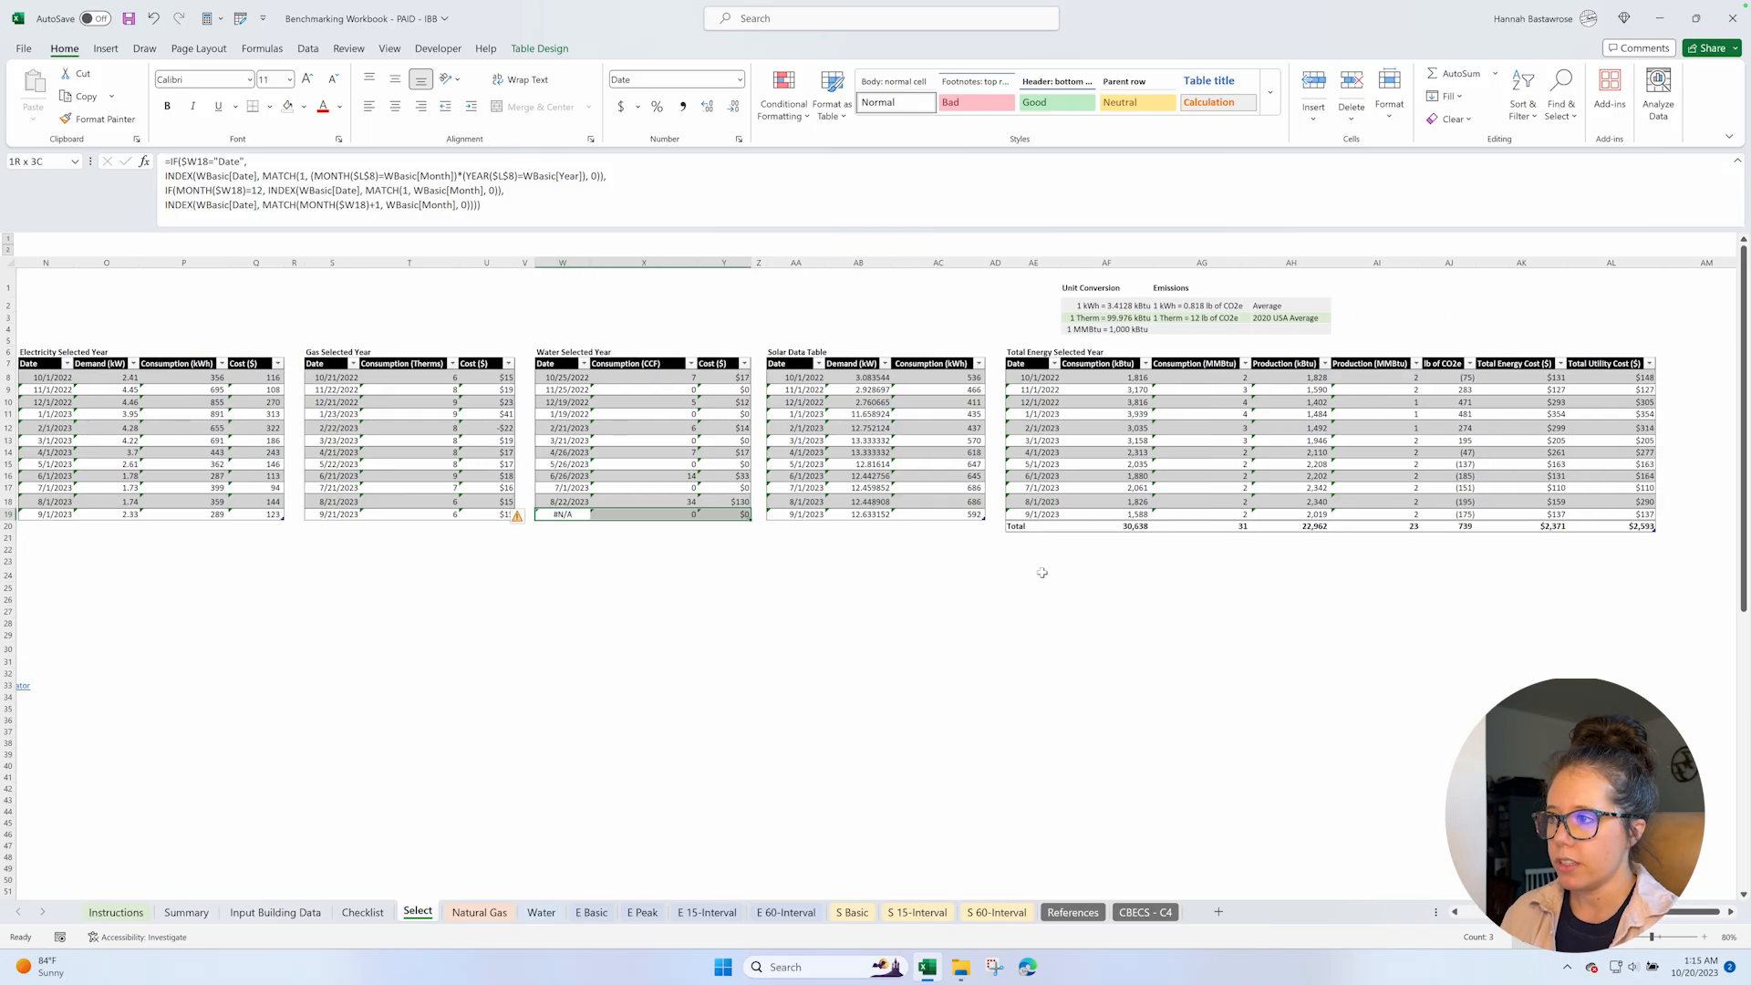
pyautogui.hscroll(2, 1041, 572)
pyautogui.hscroll(1, 1042, 572)
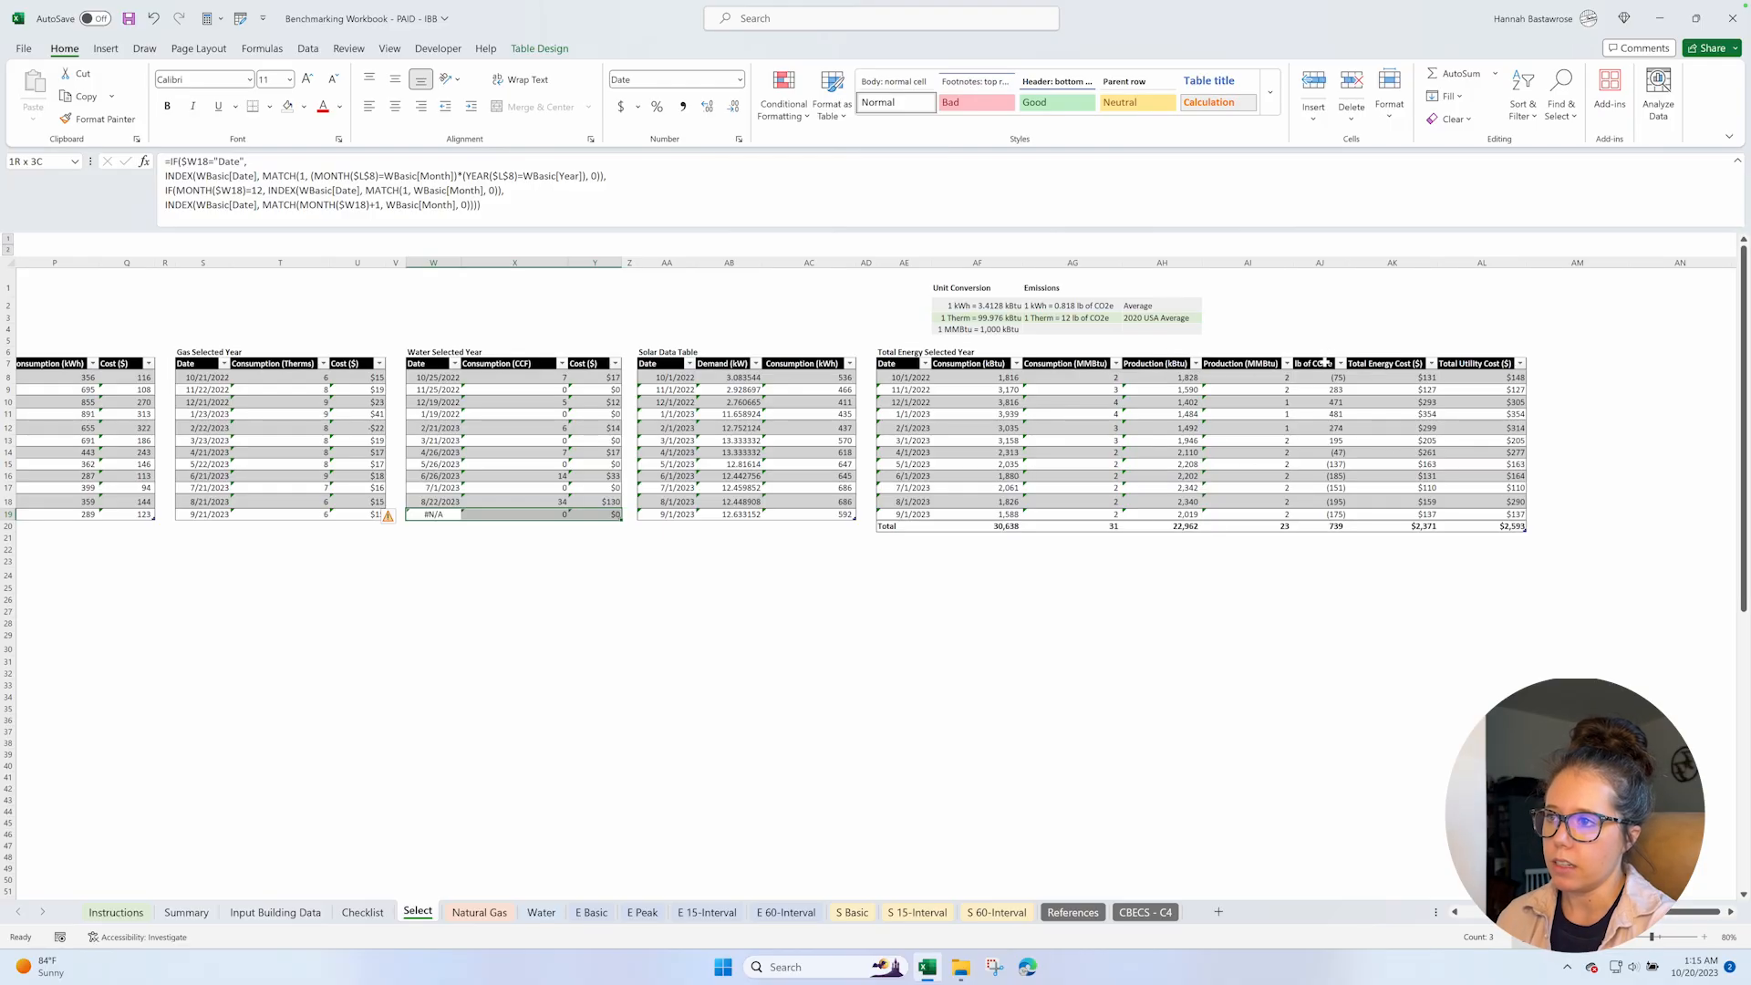
pyautogui.click(1476, 363)
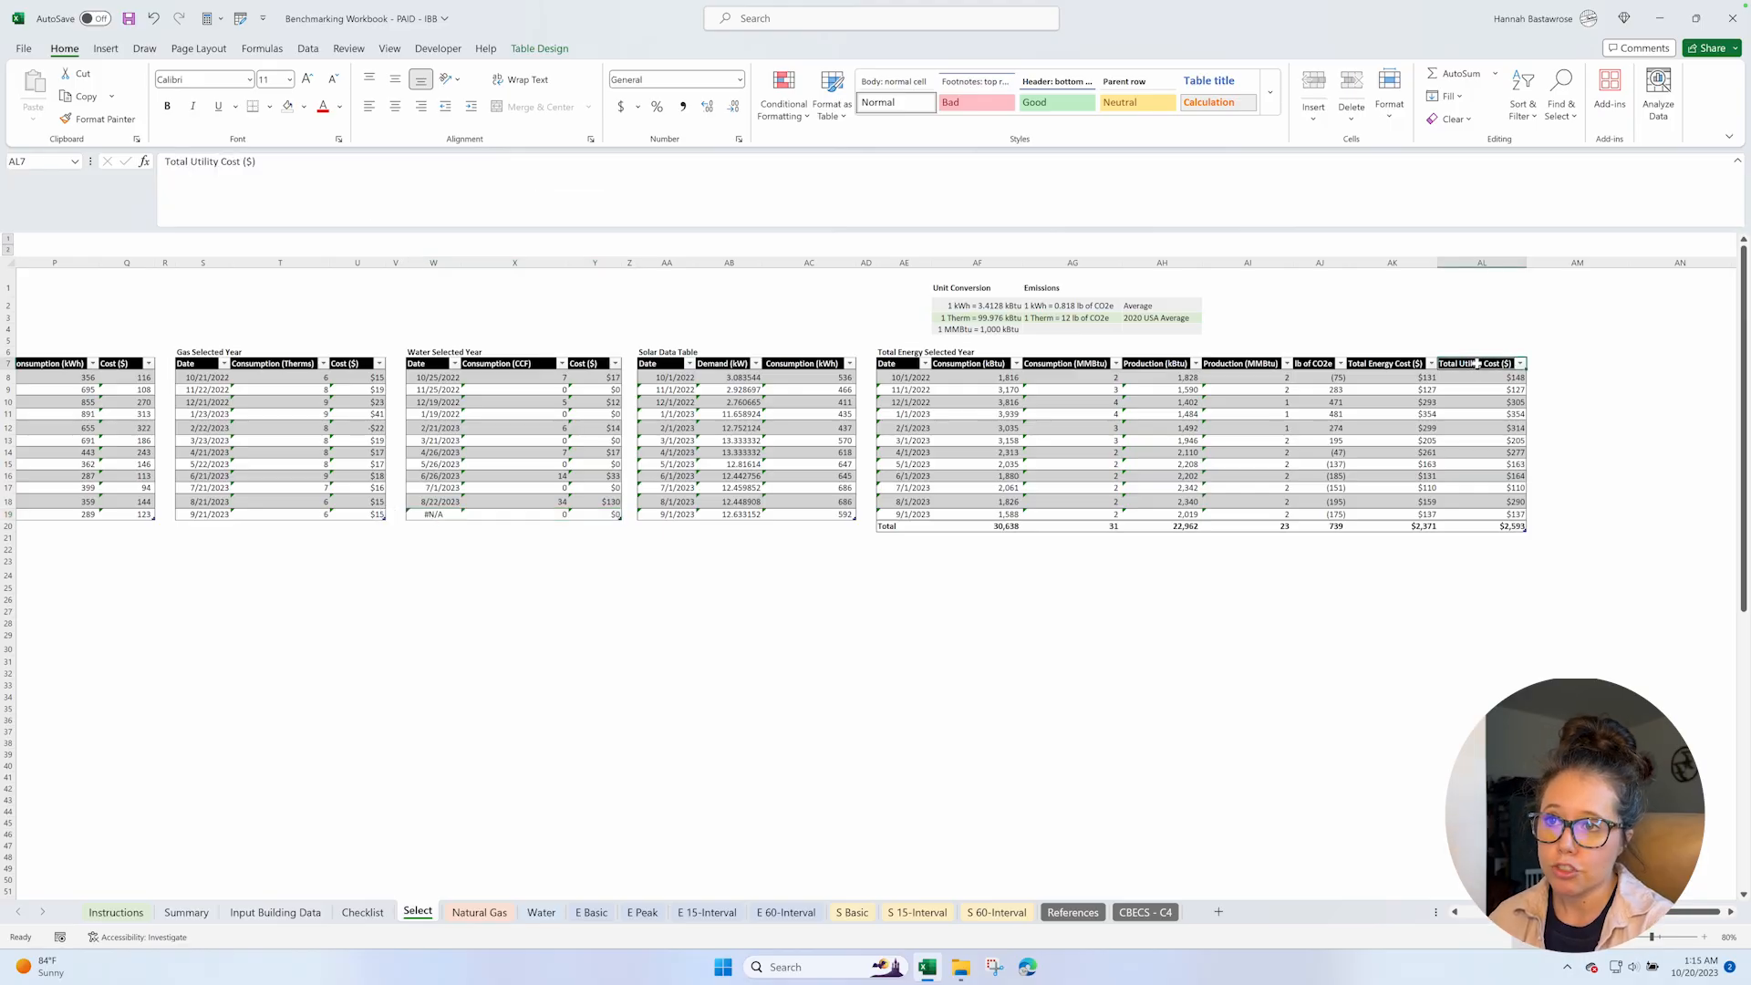
pyautogui.hscroll(-1, 1029, 301)
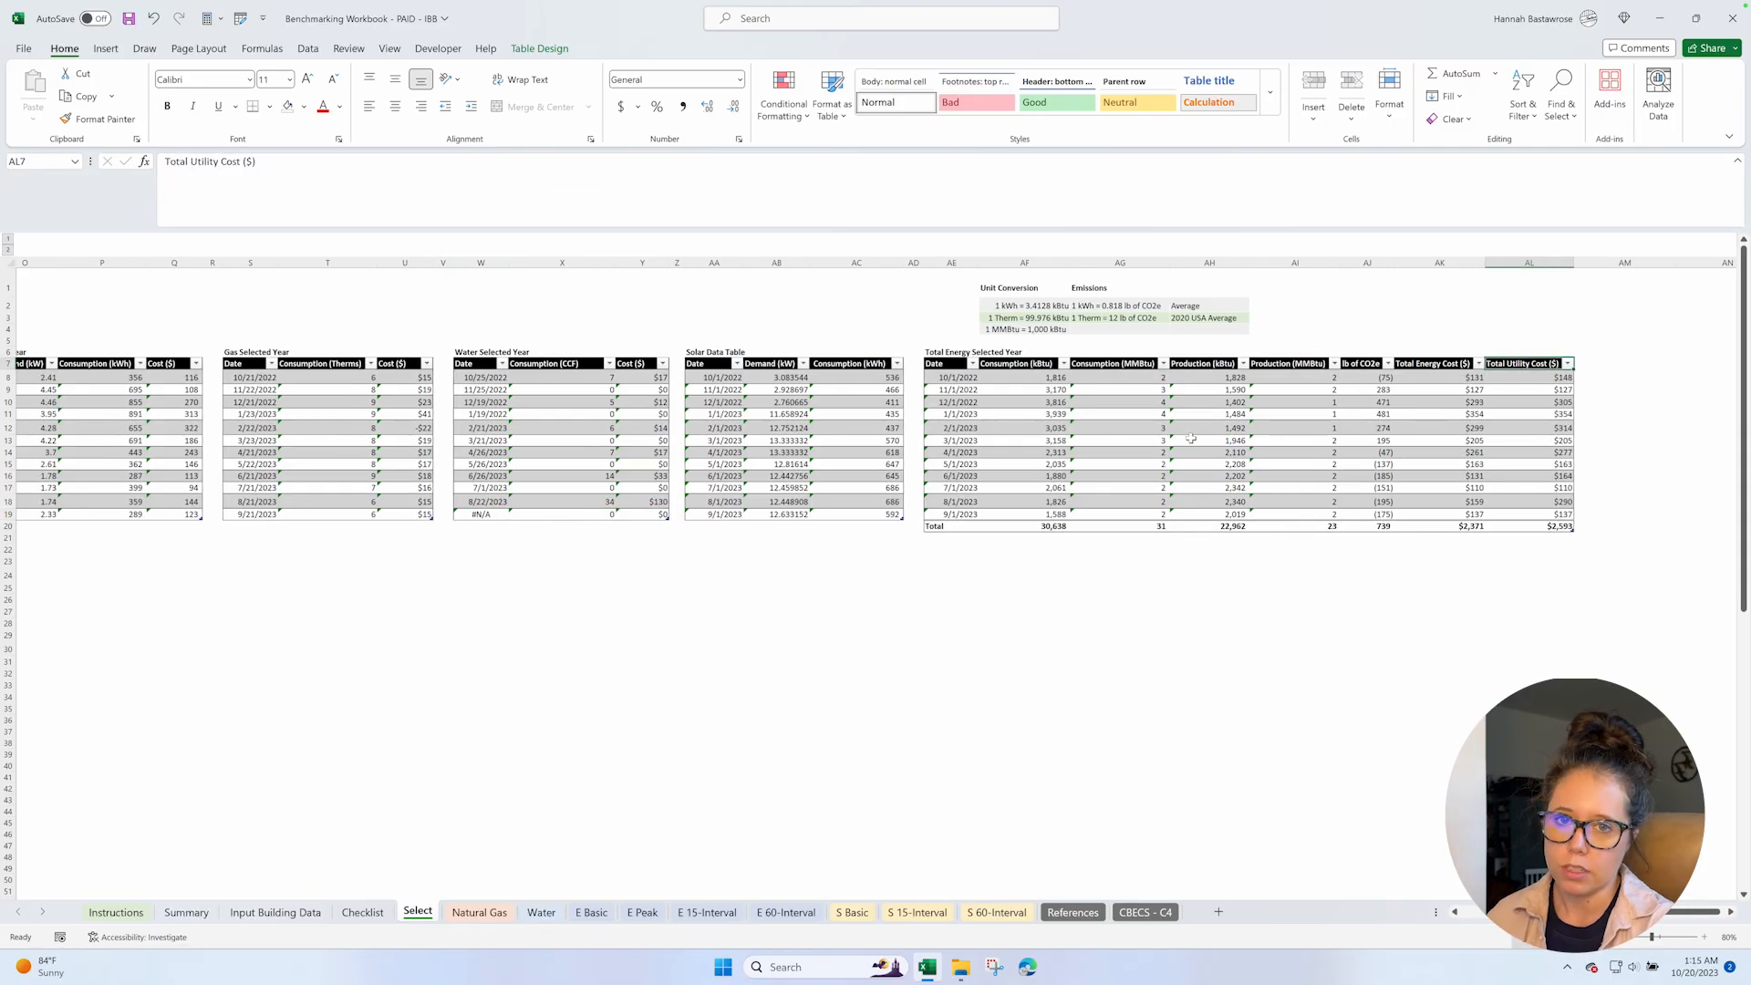
pyautogui.click(1029, 290)
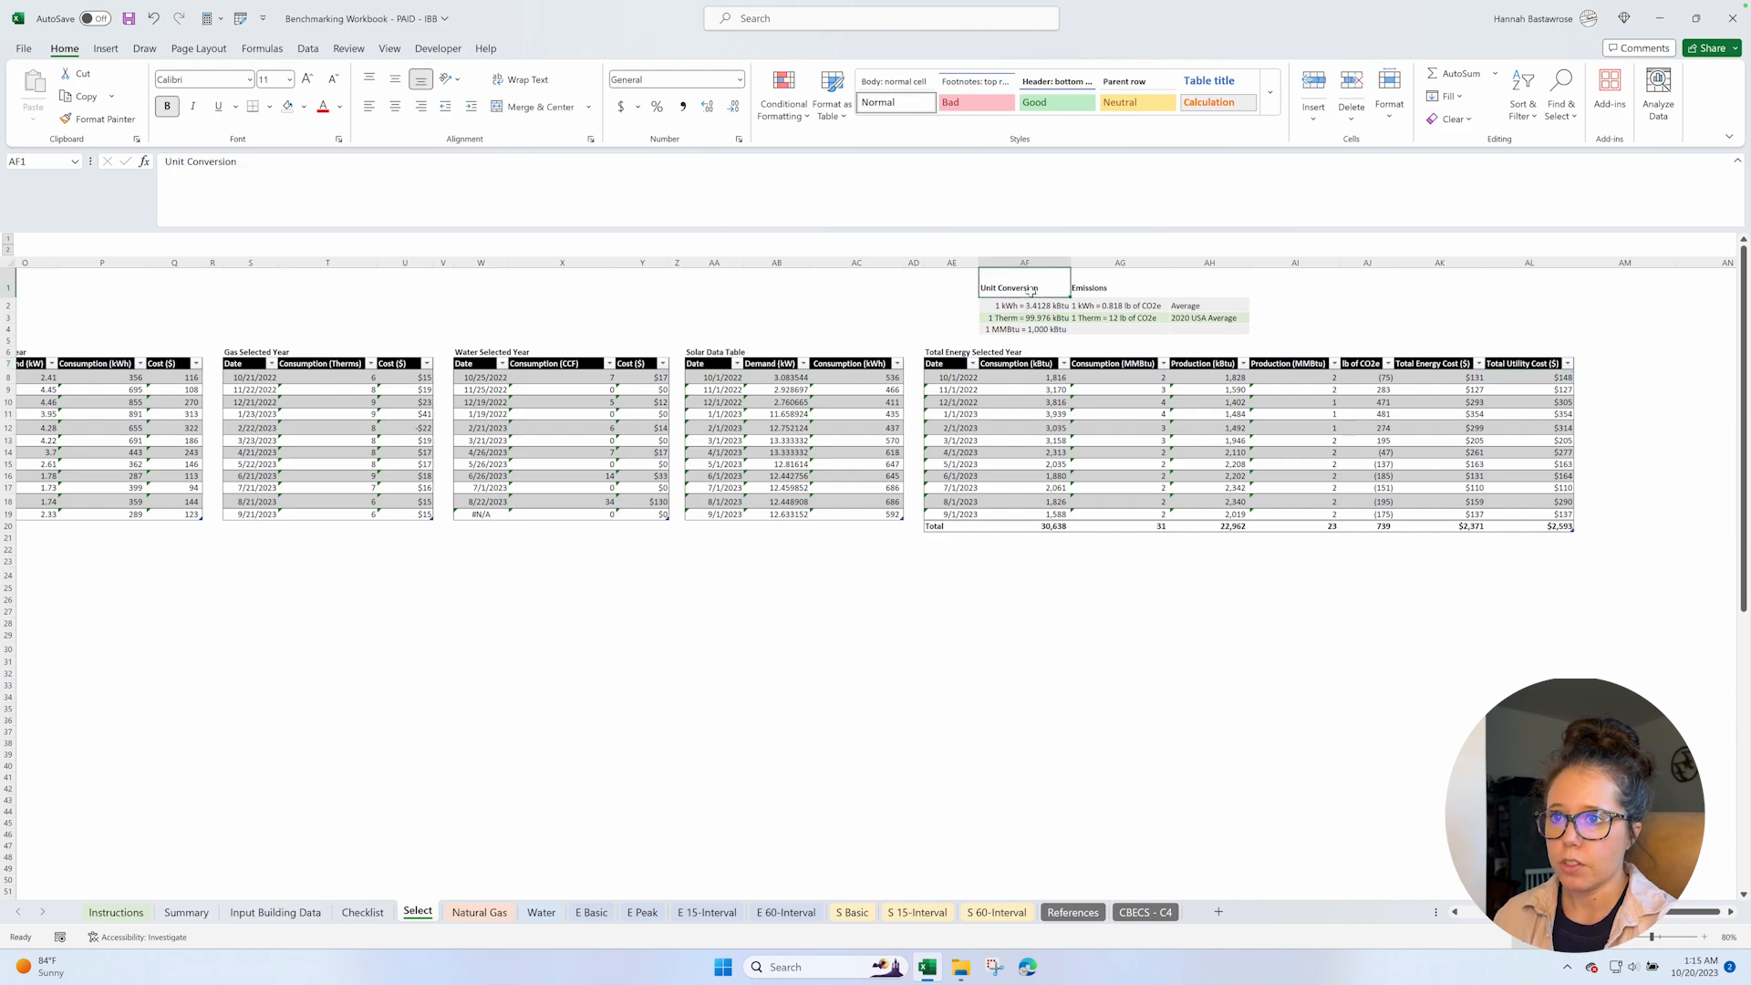
pyautogui.keyDown('shift'); pyautogui.click(1194, 332); pyautogui.keyUp('shift')
# Review the Benchmark Table on the Select sheet, from the electricity demand, consumption and cost rows to the per-square-foot rows.
pyautogui.hscroll(-14, 933, 570)
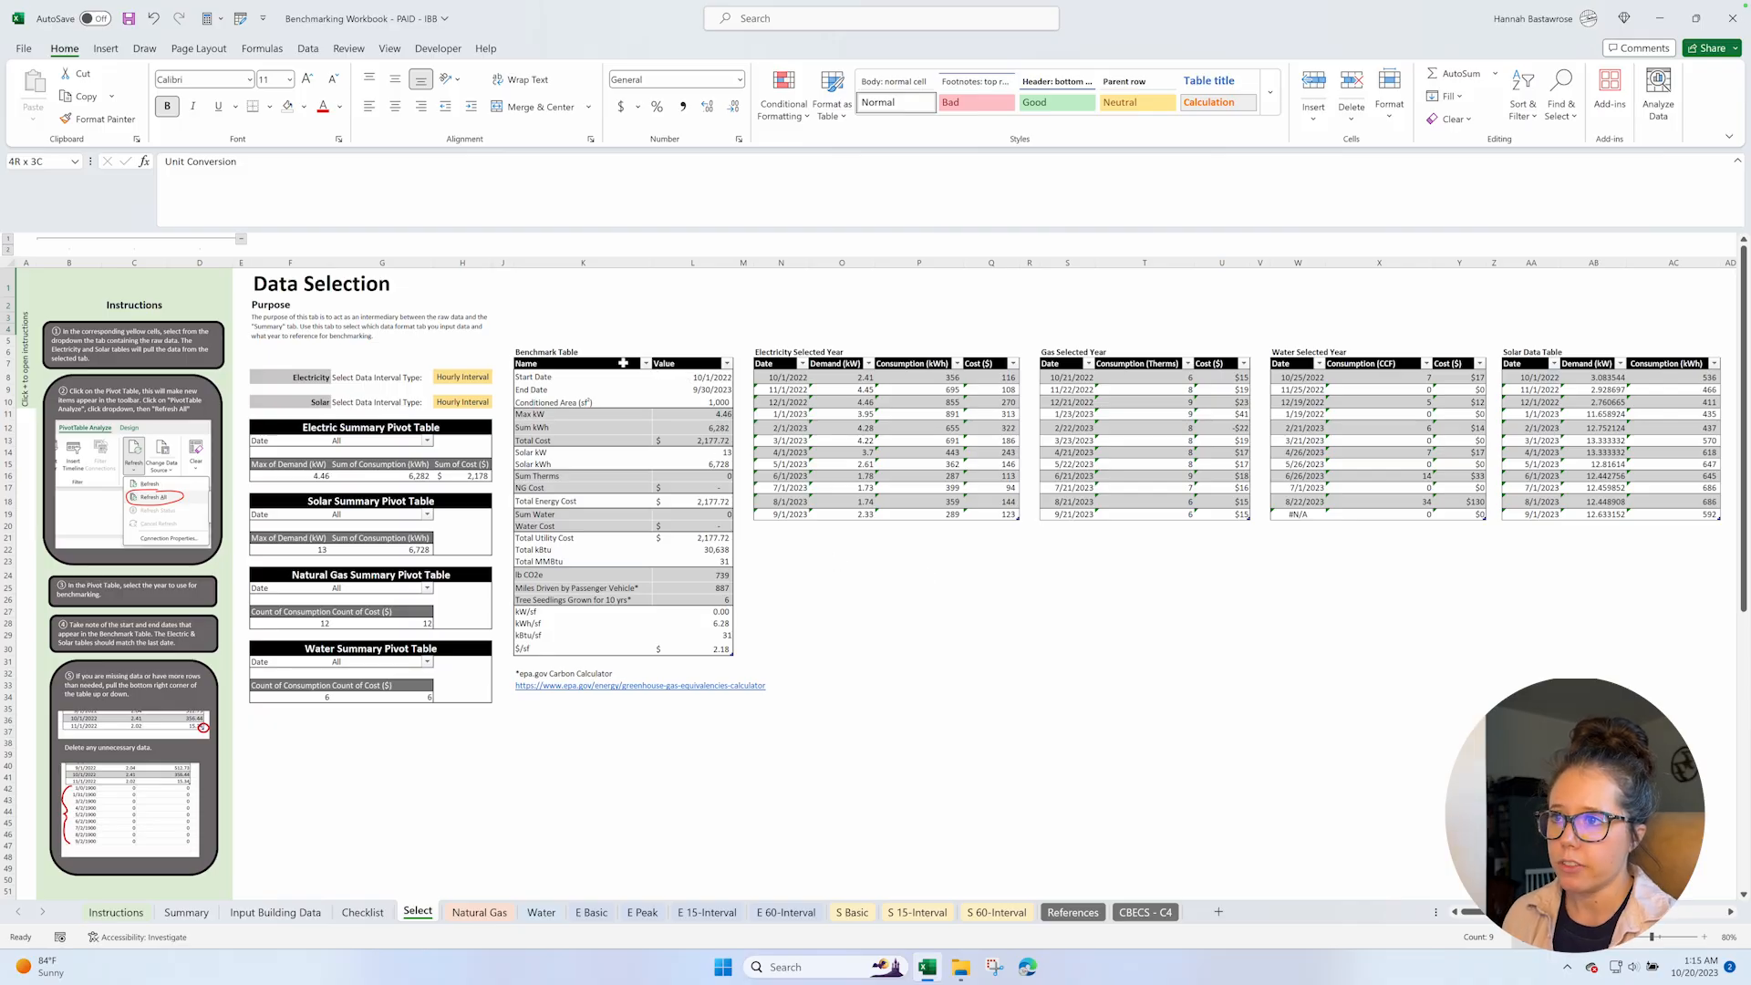
pyautogui.click(572, 363)
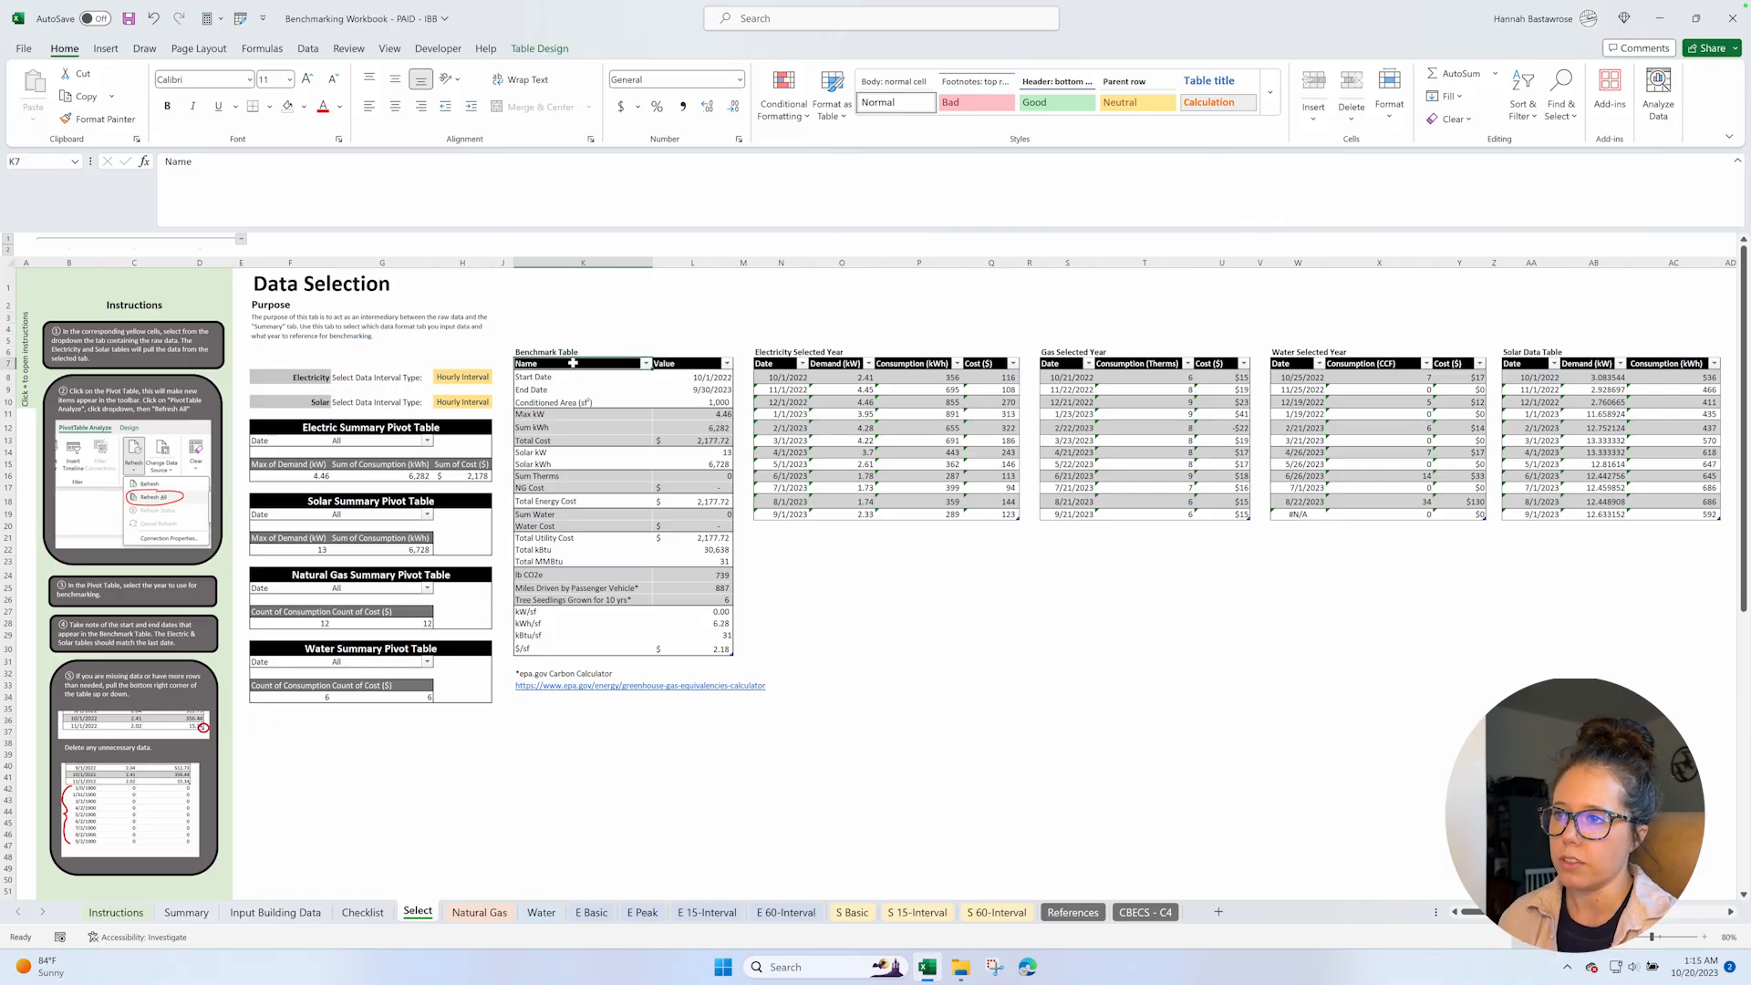
pyautogui.moveTo(573, 363)
pyautogui.mouseDown()
pyautogui.moveTo(671, 633)
pyautogui.moveTo(702, 650)
pyautogui.mouseUp()
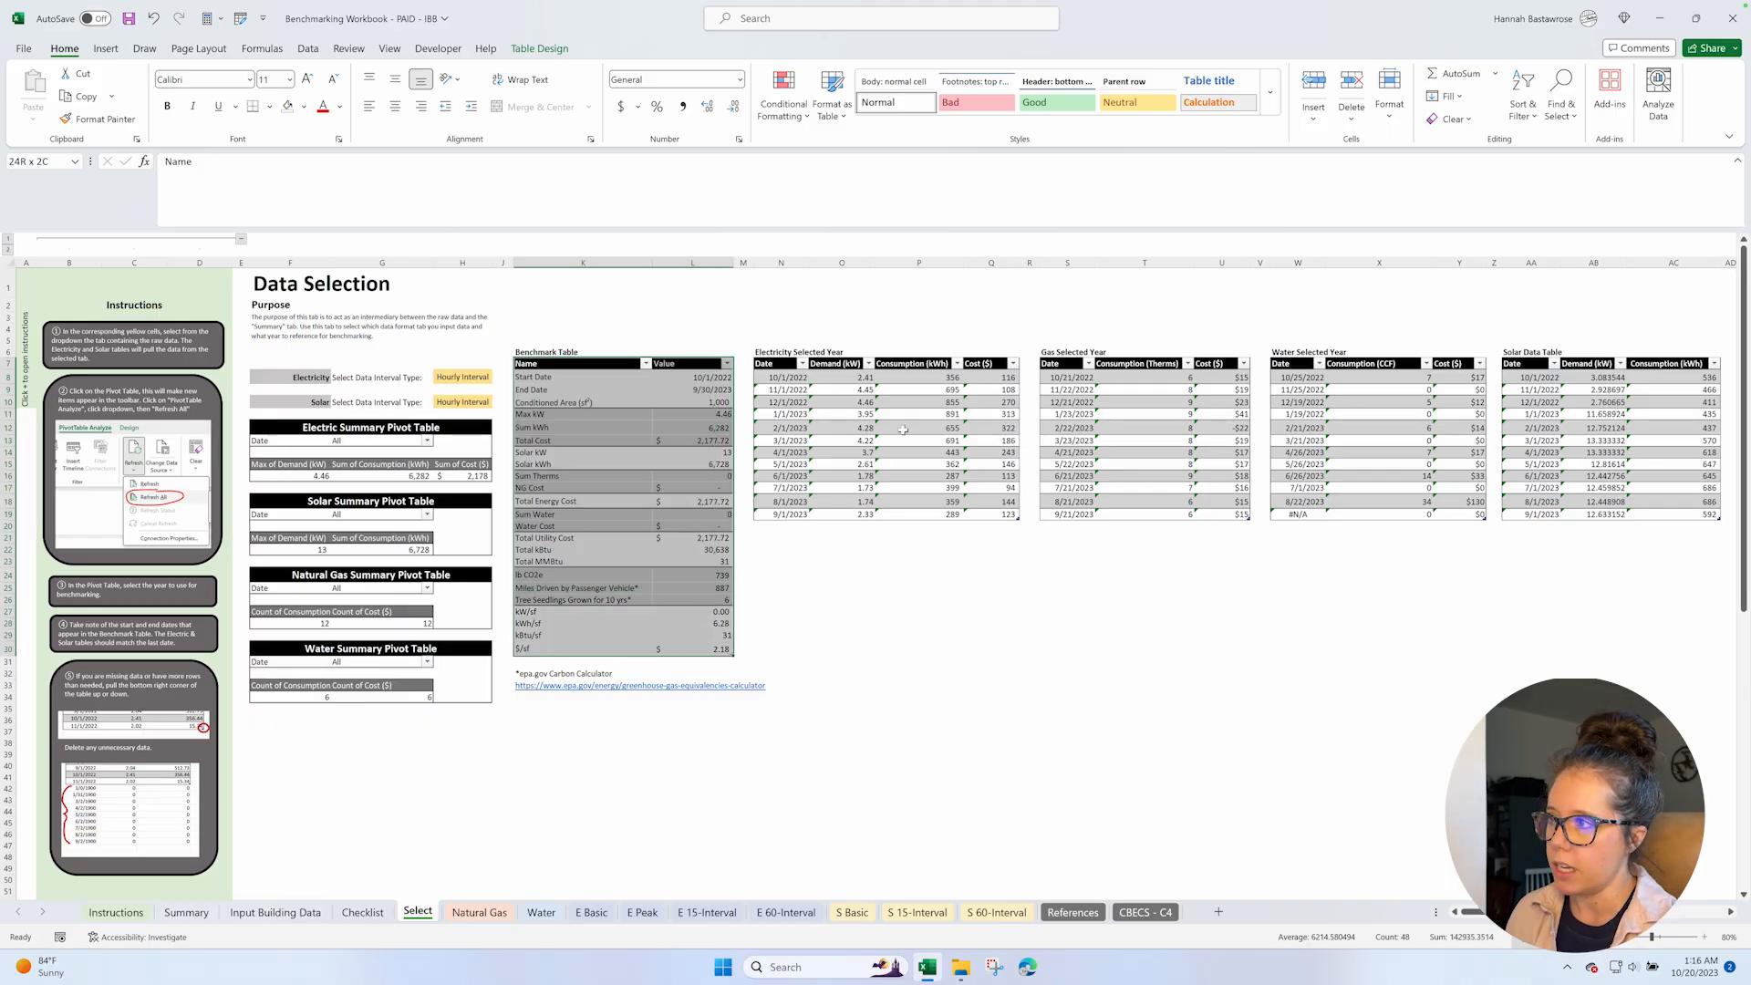
pyautogui.click(559, 418)
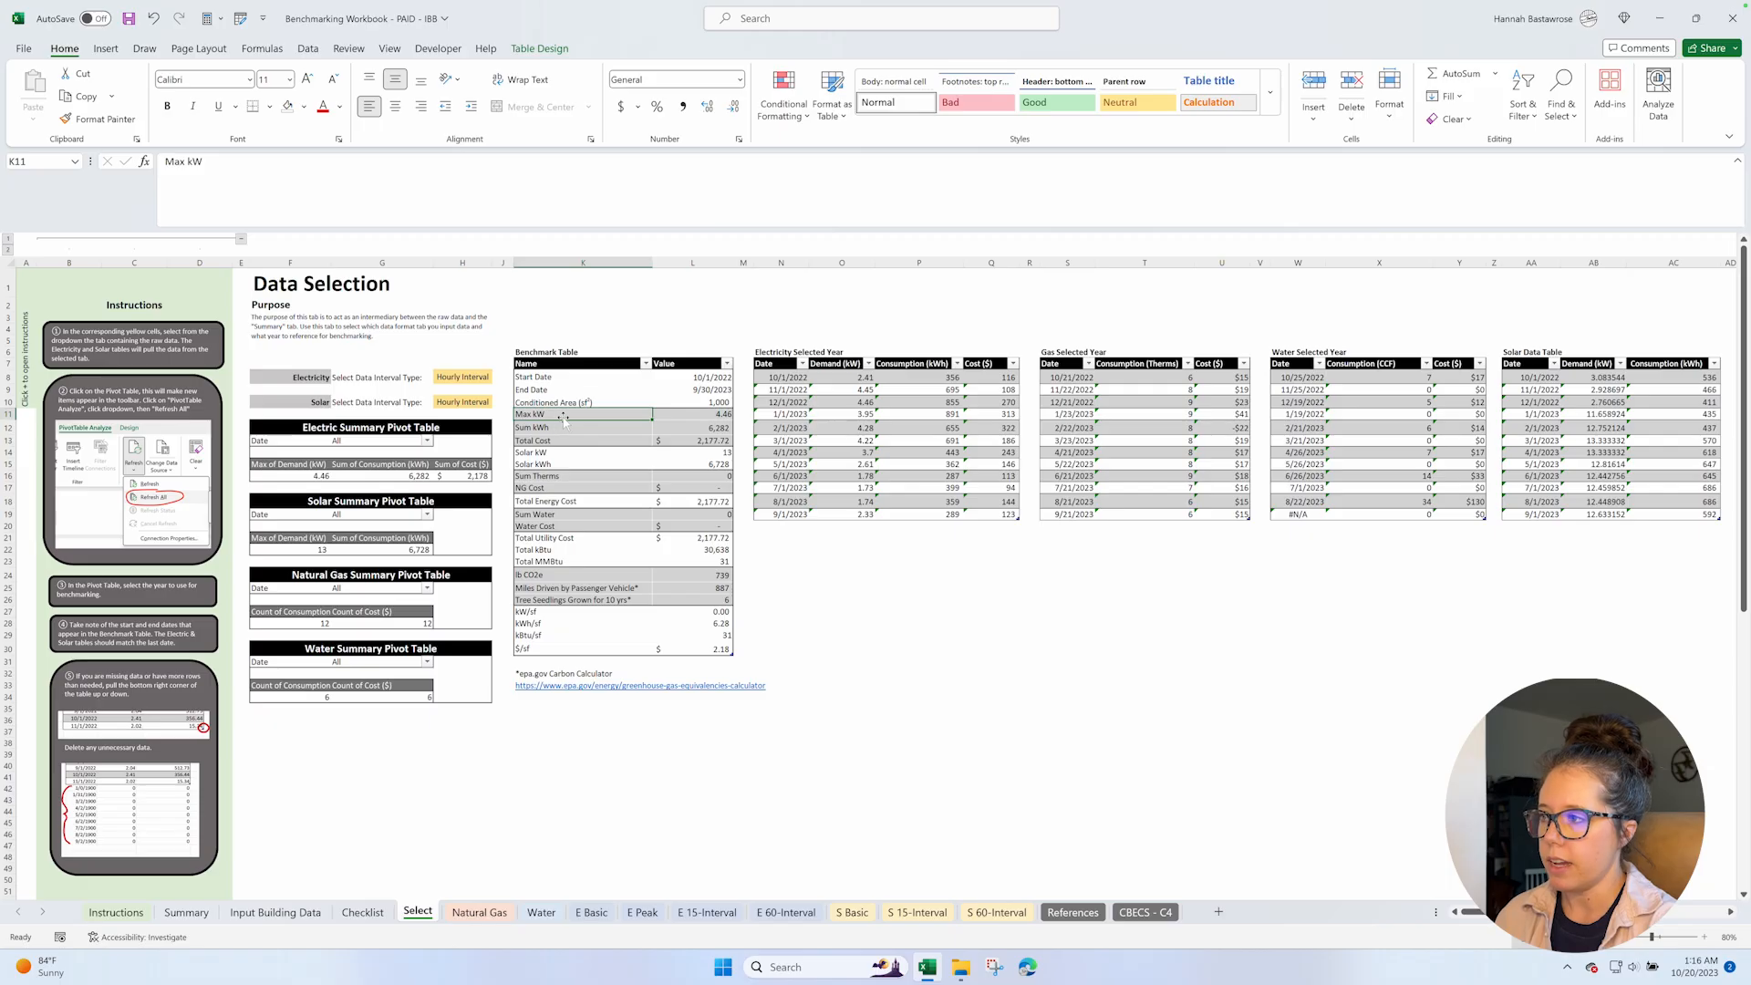
pyautogui.keyDown('shift'); pyautogui.click(686, 442); pyautogui.keyUp('shift')
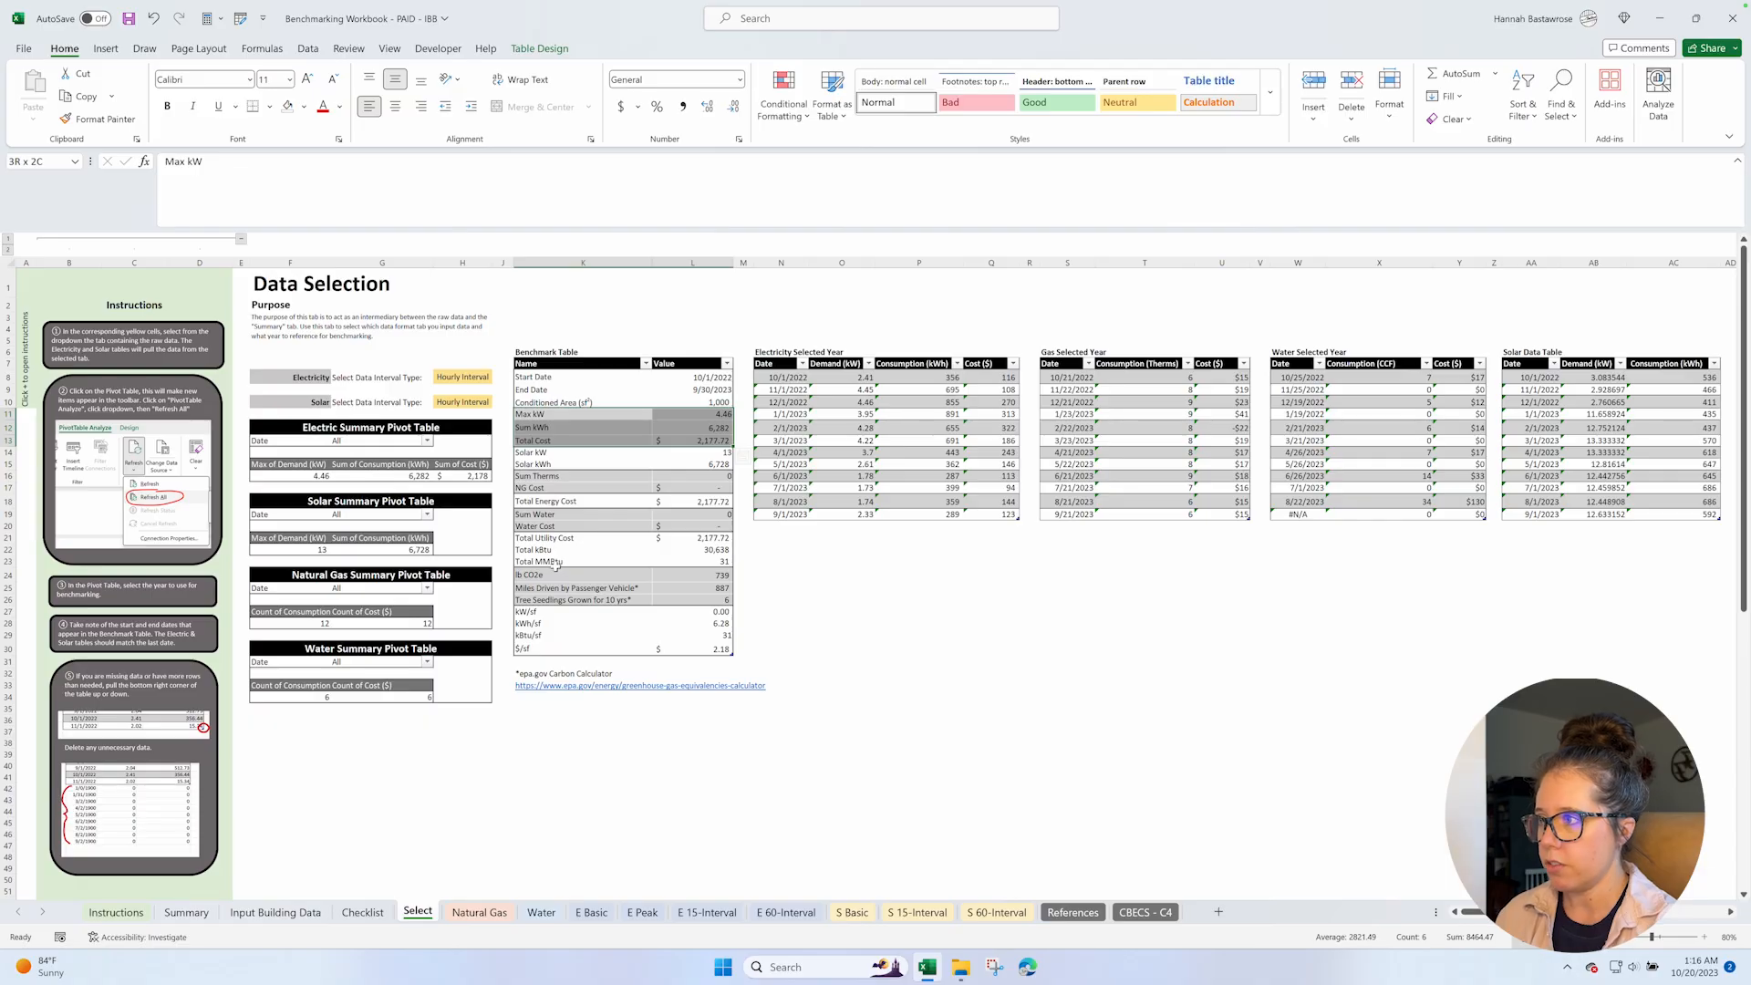
pyautogui.click(550, 612)
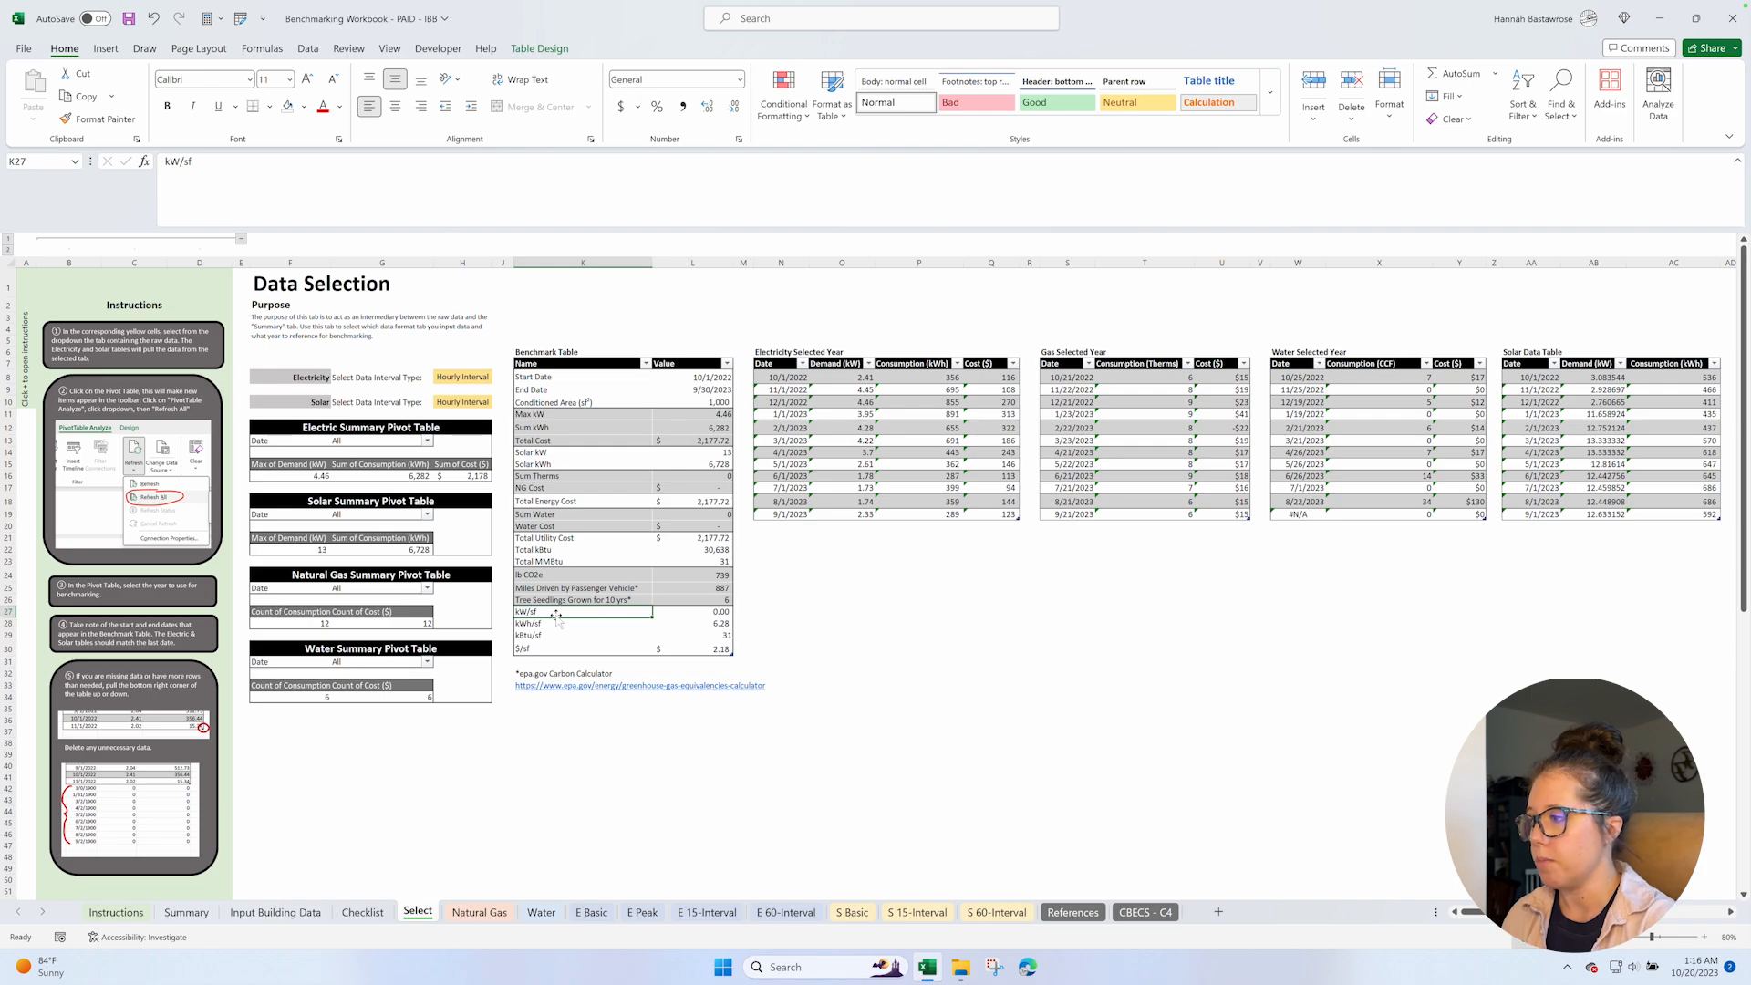
pyautogui.click(723, 402)
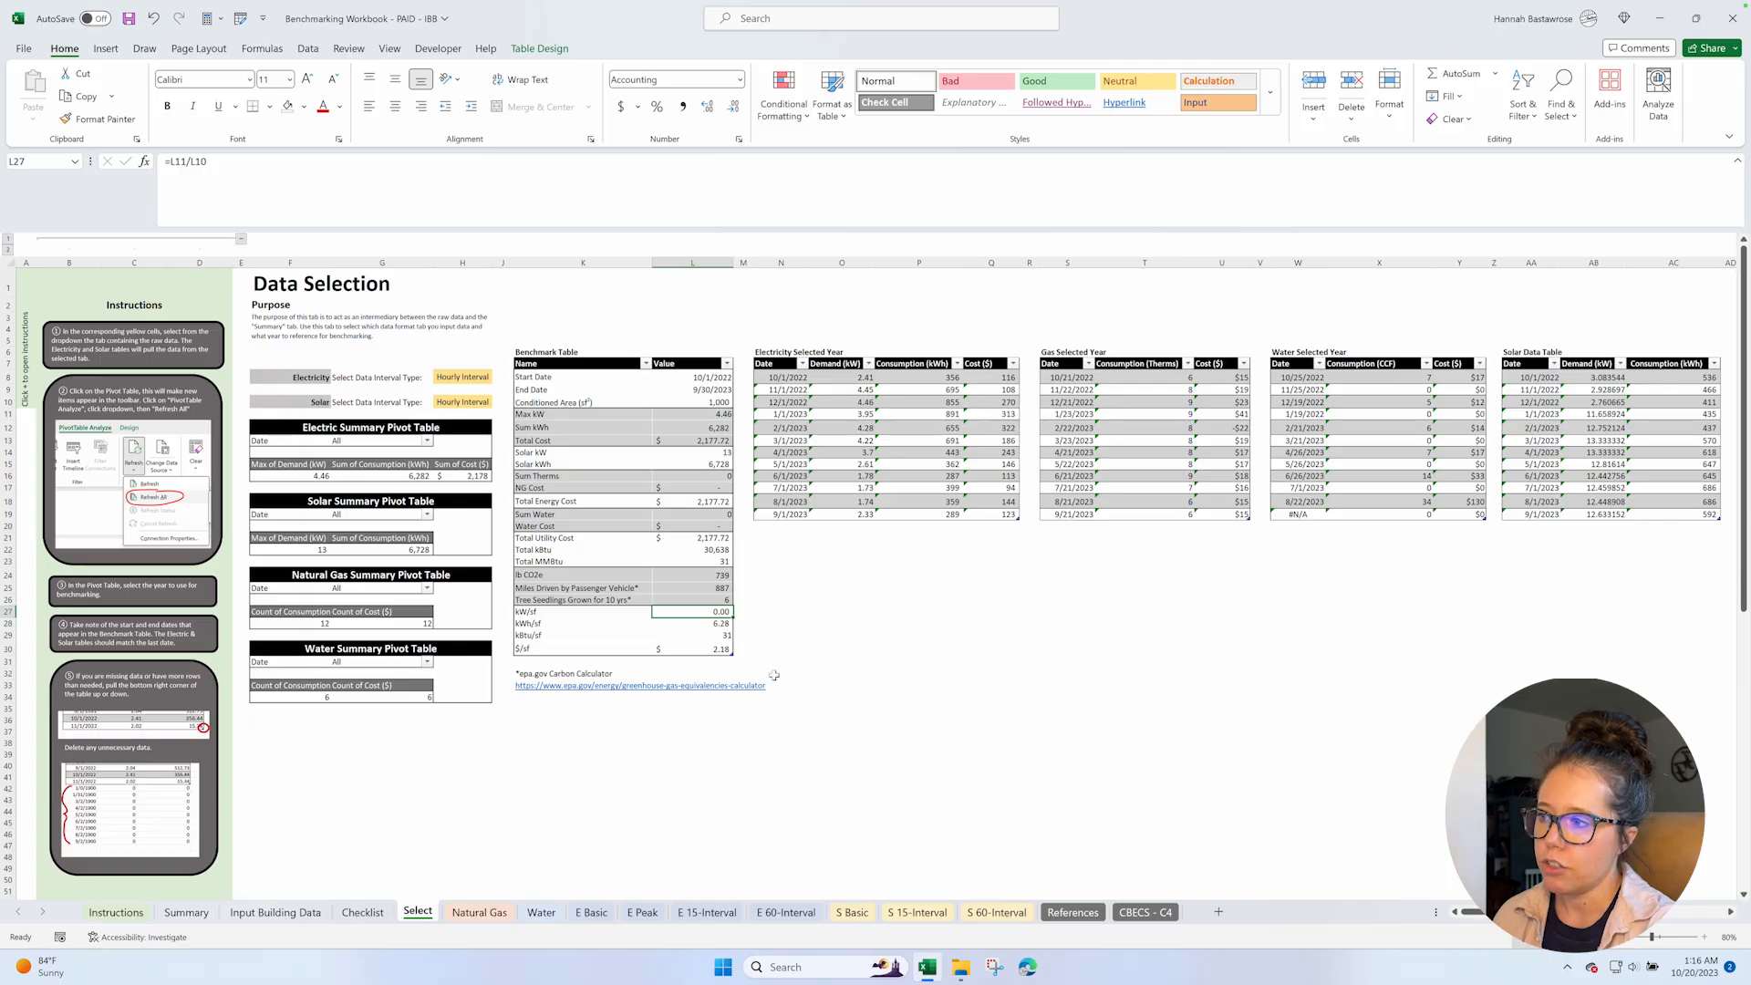
# Go to the Summary sheet and set the building type under Building Benchmarks to Lodging.
pyautogui.click(178, 915)
pyautogui.scroll(10, 725, 563)
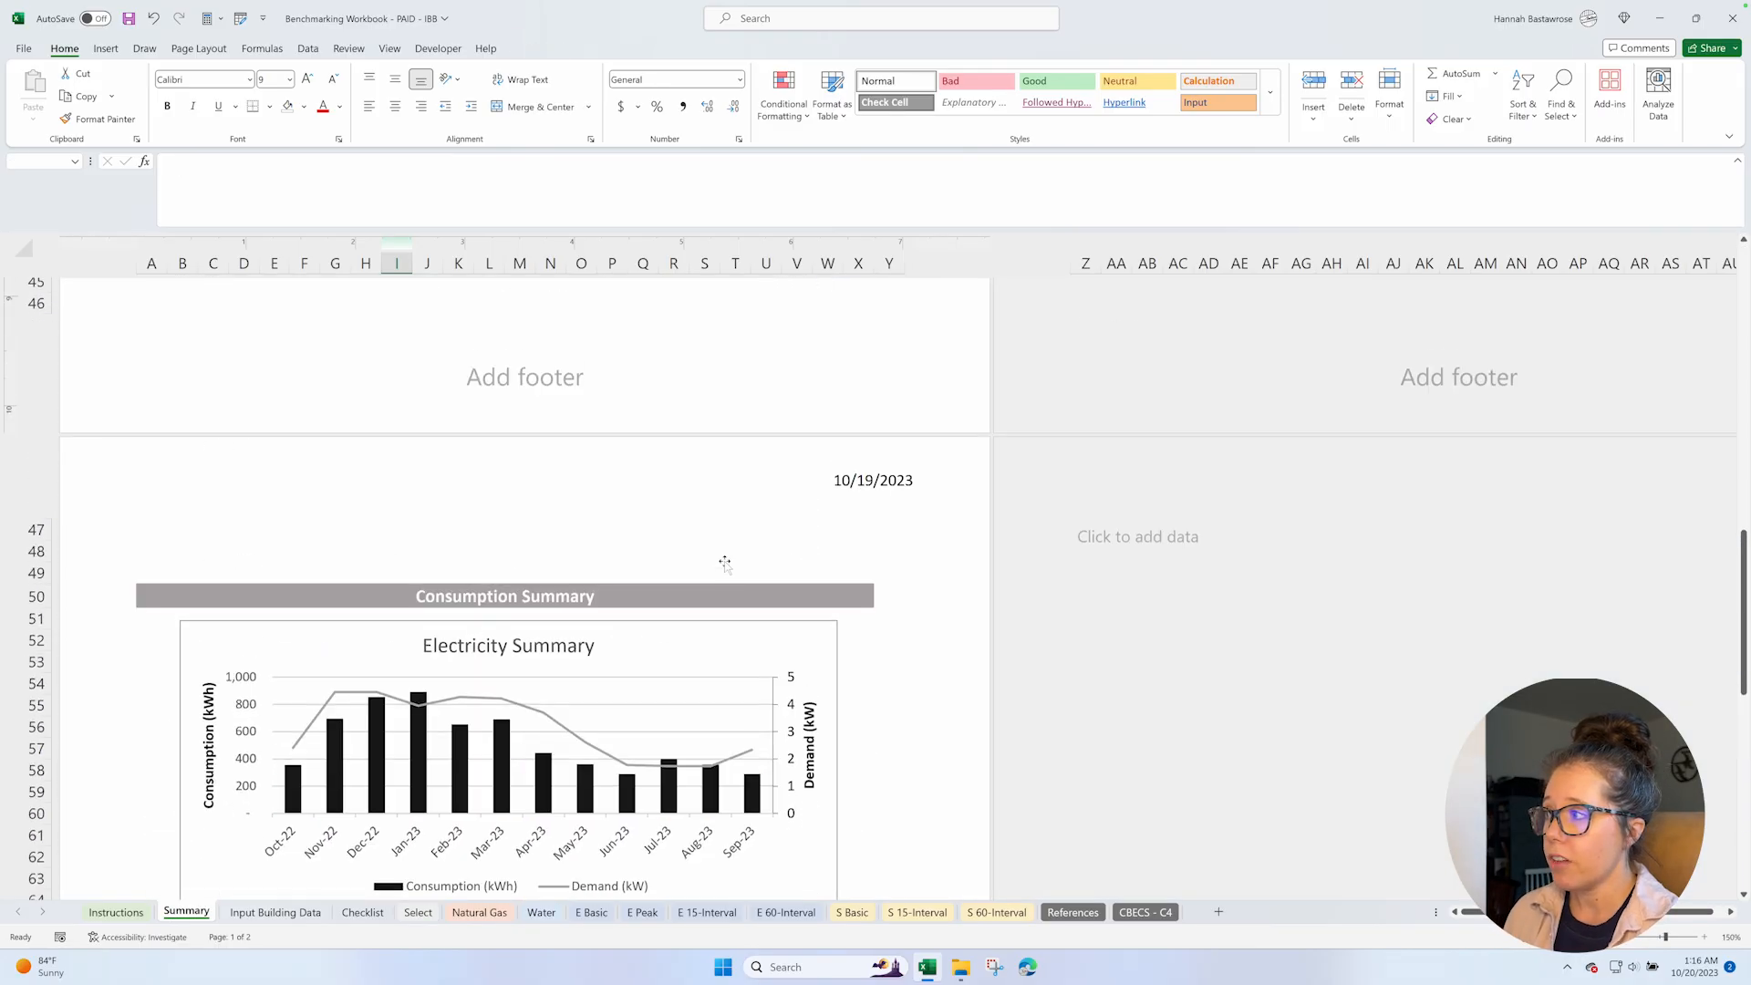
pyautogui.scroll(10, 725, 564)
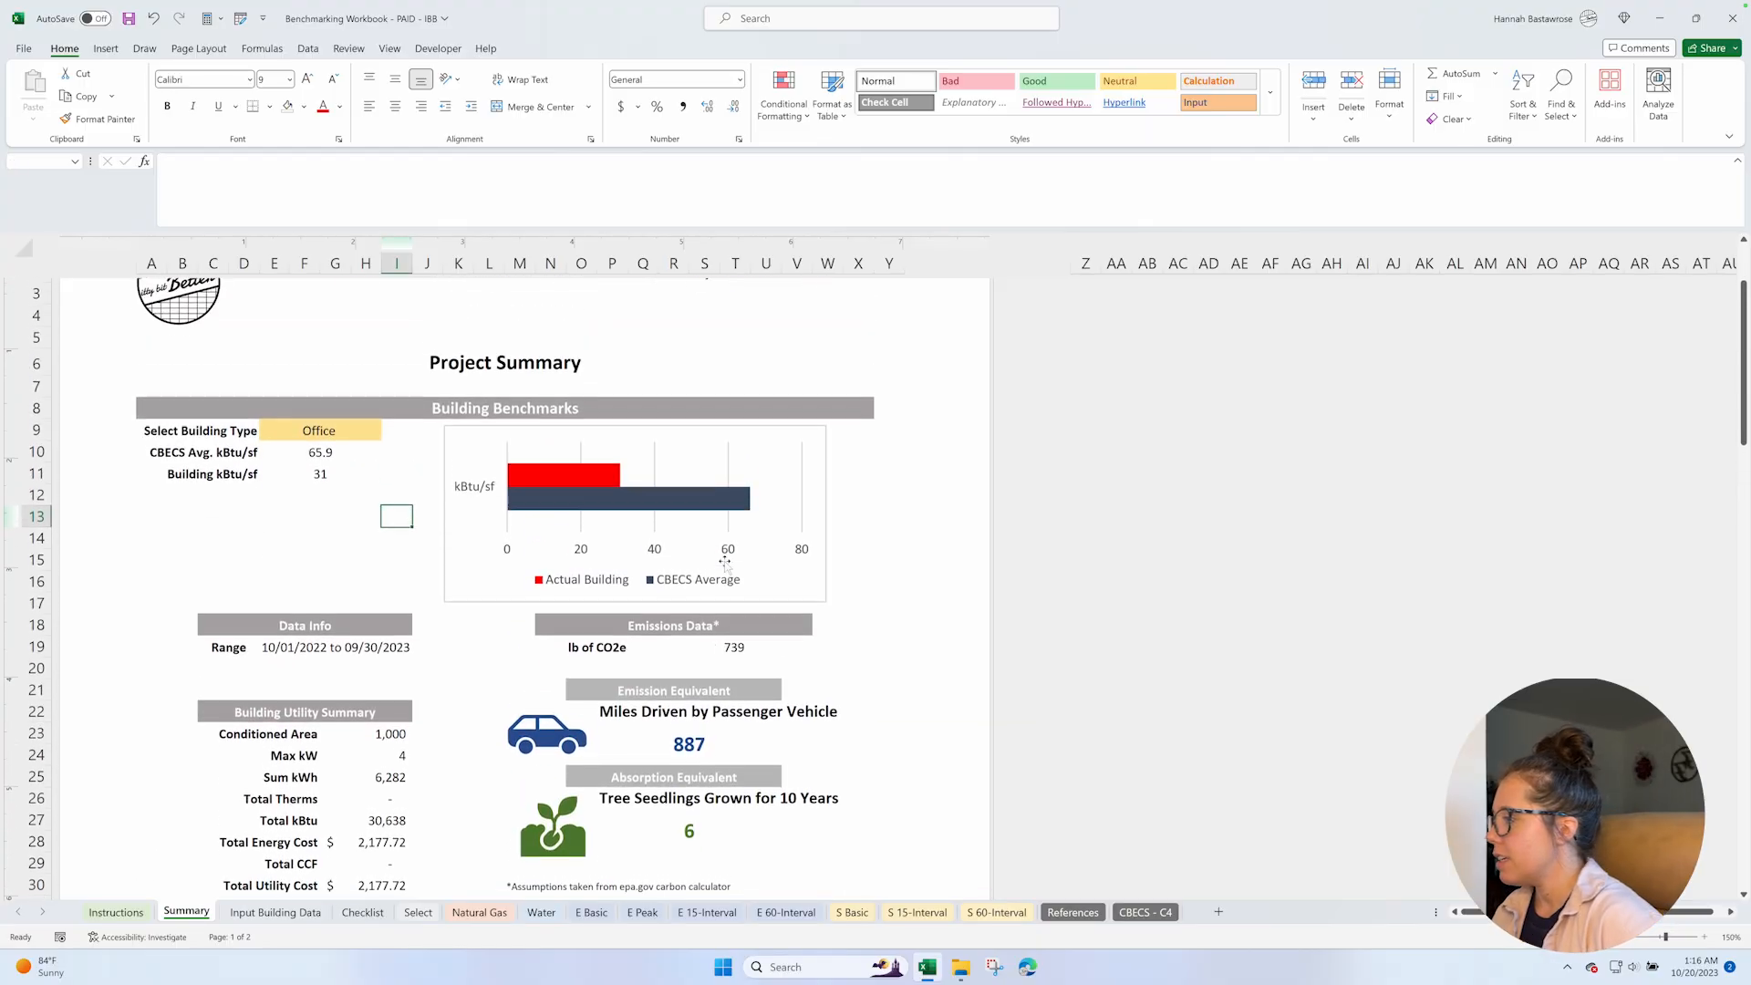
pyautogui.scroll(-2, 726, 566)
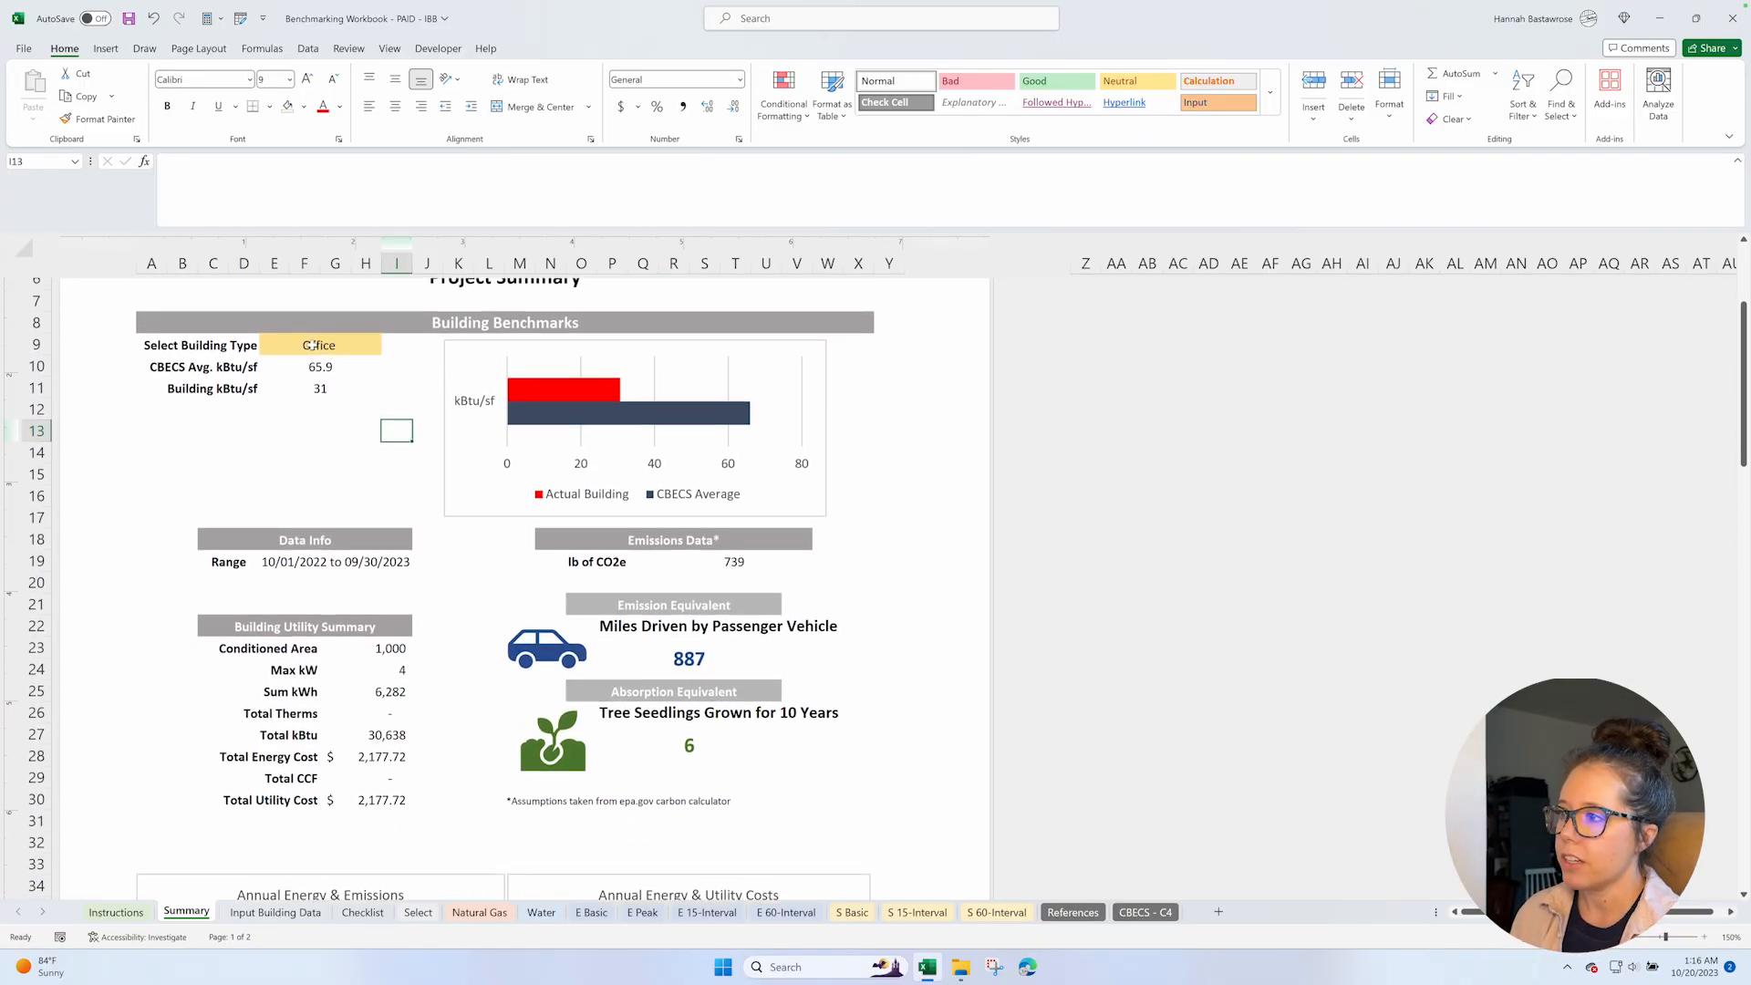
pyautogui.click(314, 344)
pyautogui.scroll(2, 410, 364)
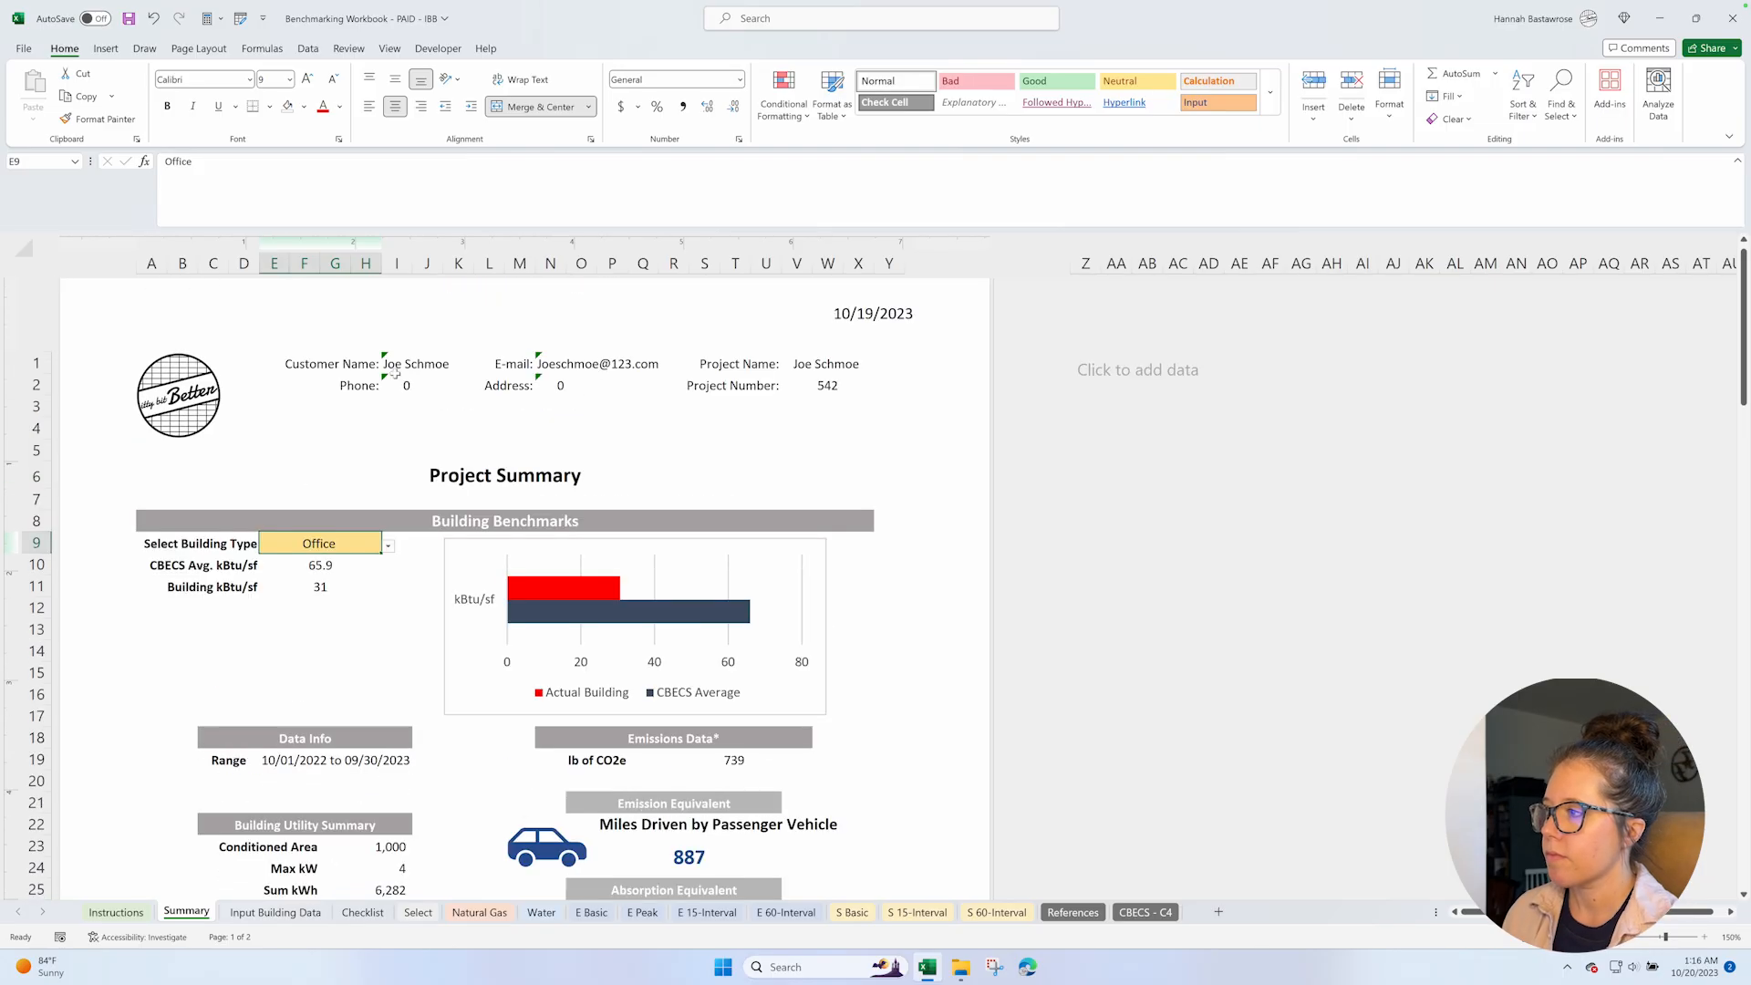
pyautogui.click(388, 546)
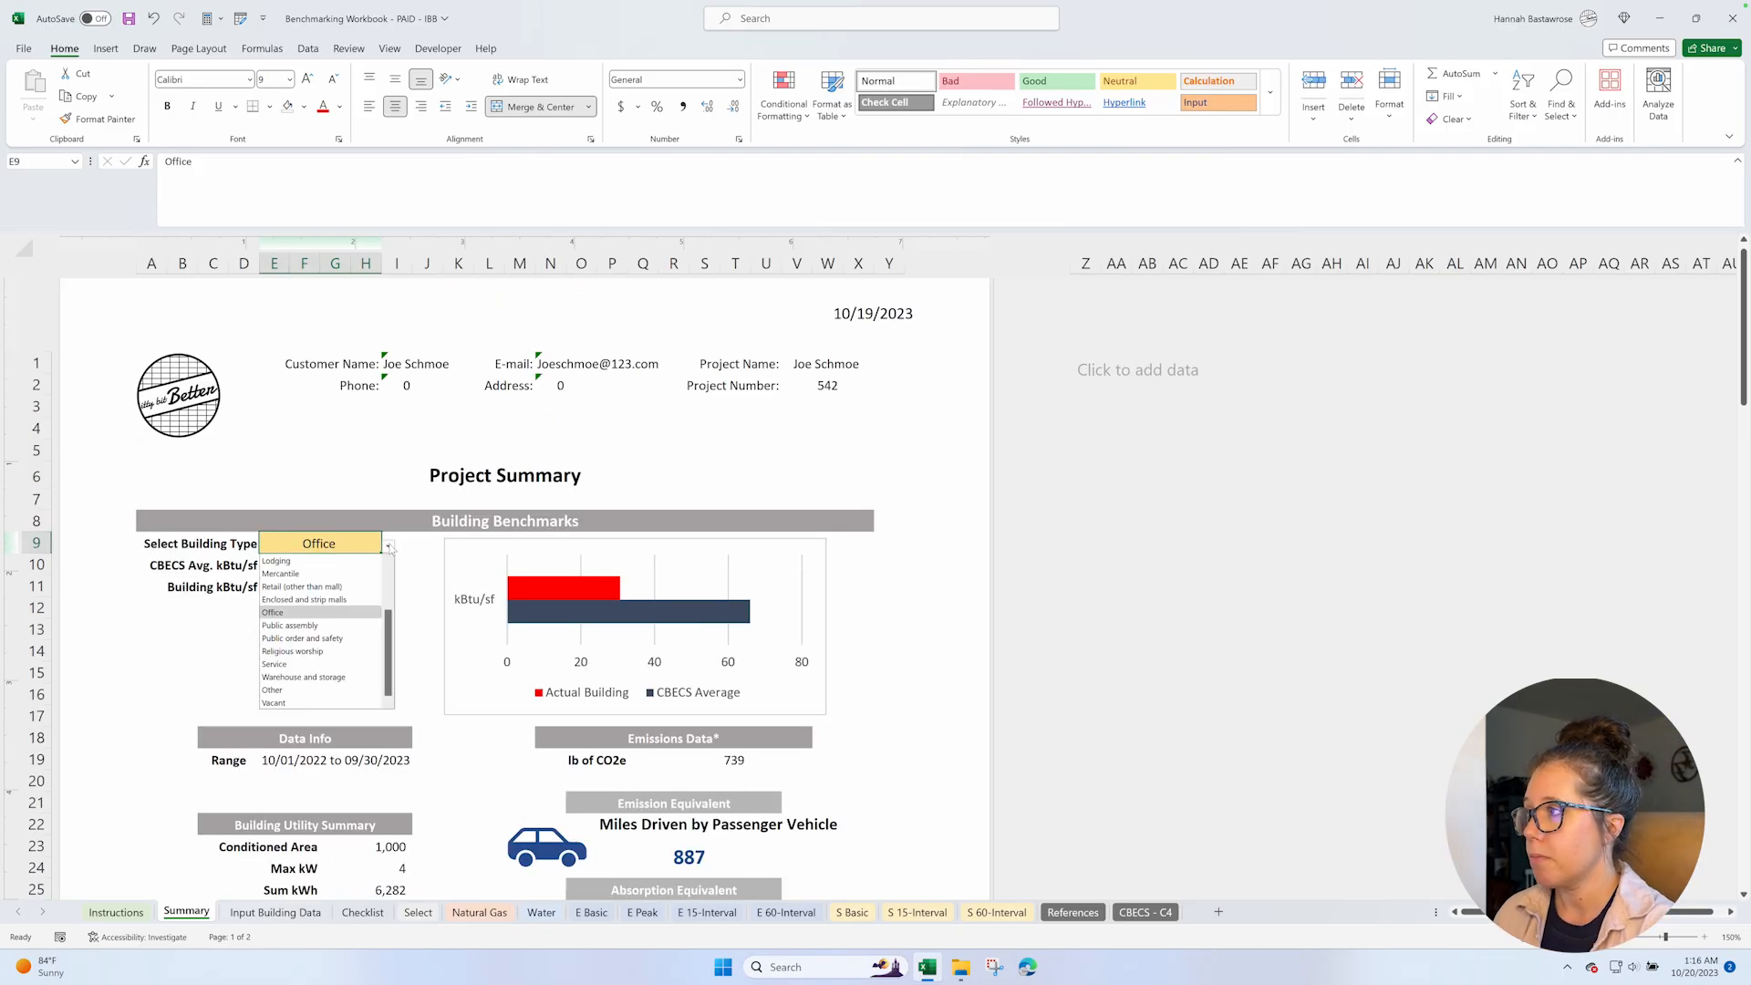
pyautogui.click(288, 562)
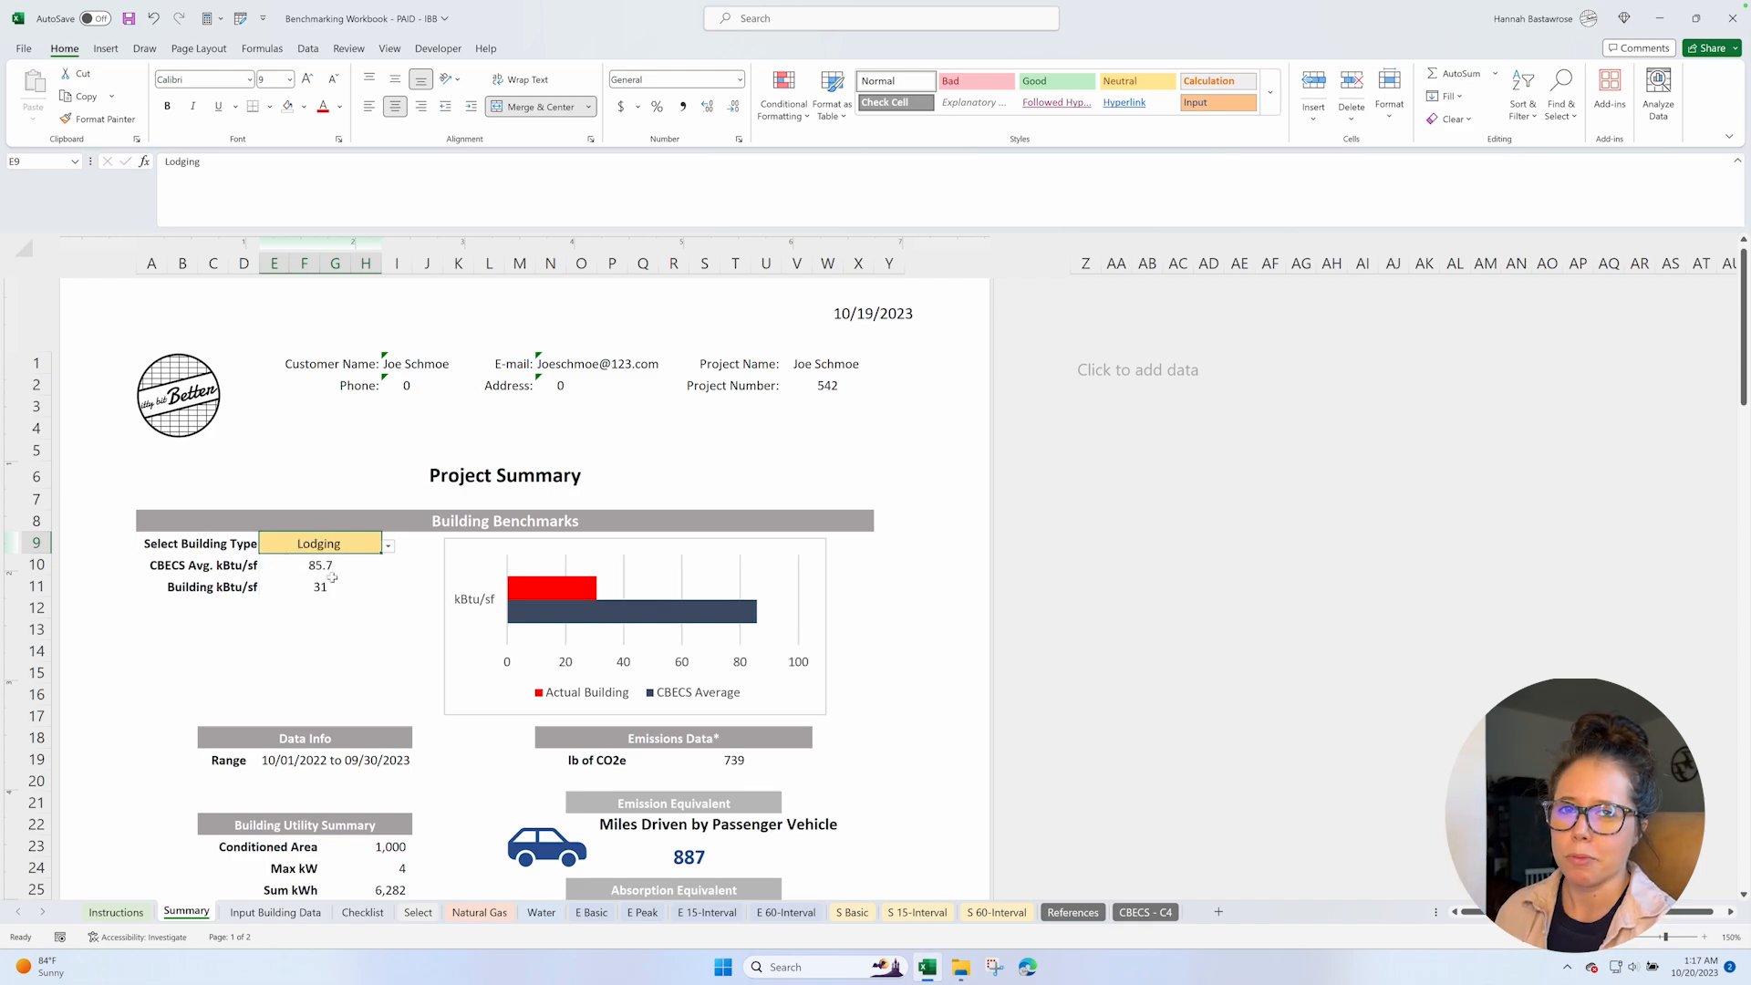
# Review the benchmark chart, Building Utility Summary, emissions equivalents and the annual energy, emissions and cost charts on the Summary sheet.
pyautogui.moveTo(576, 595)
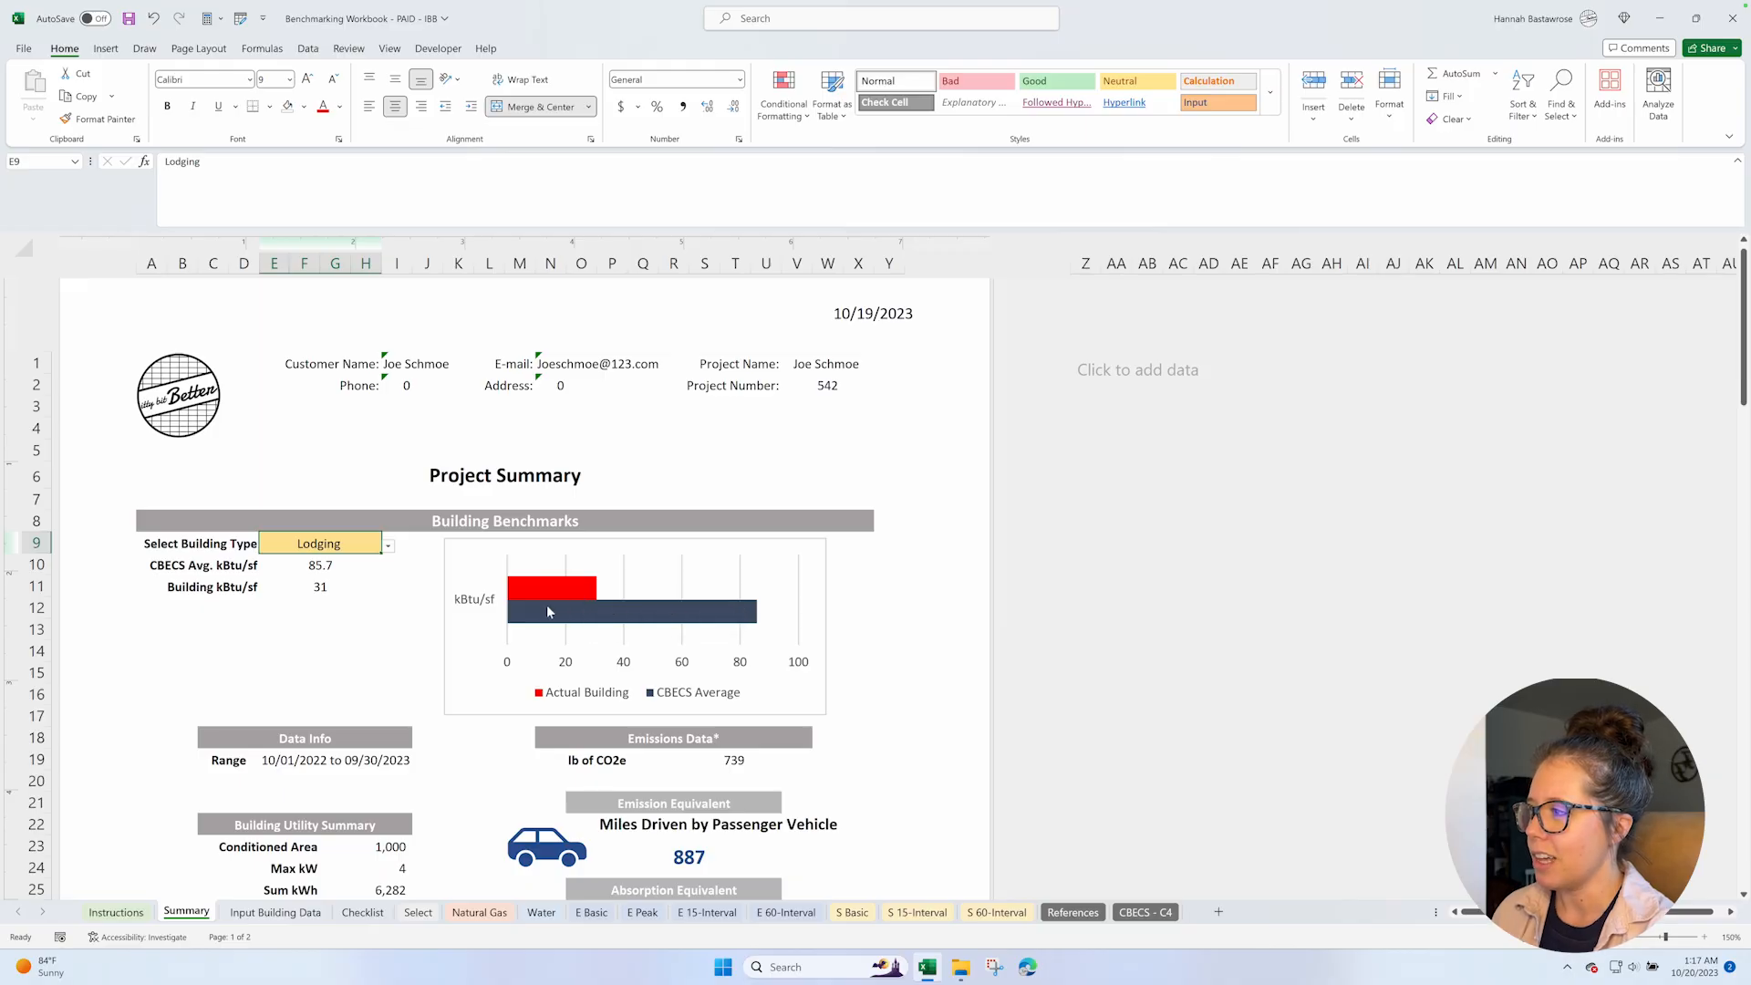
pyautogui.scroll(-1, 417, 645)
pyautogui.scroll(-5, 417, 645)
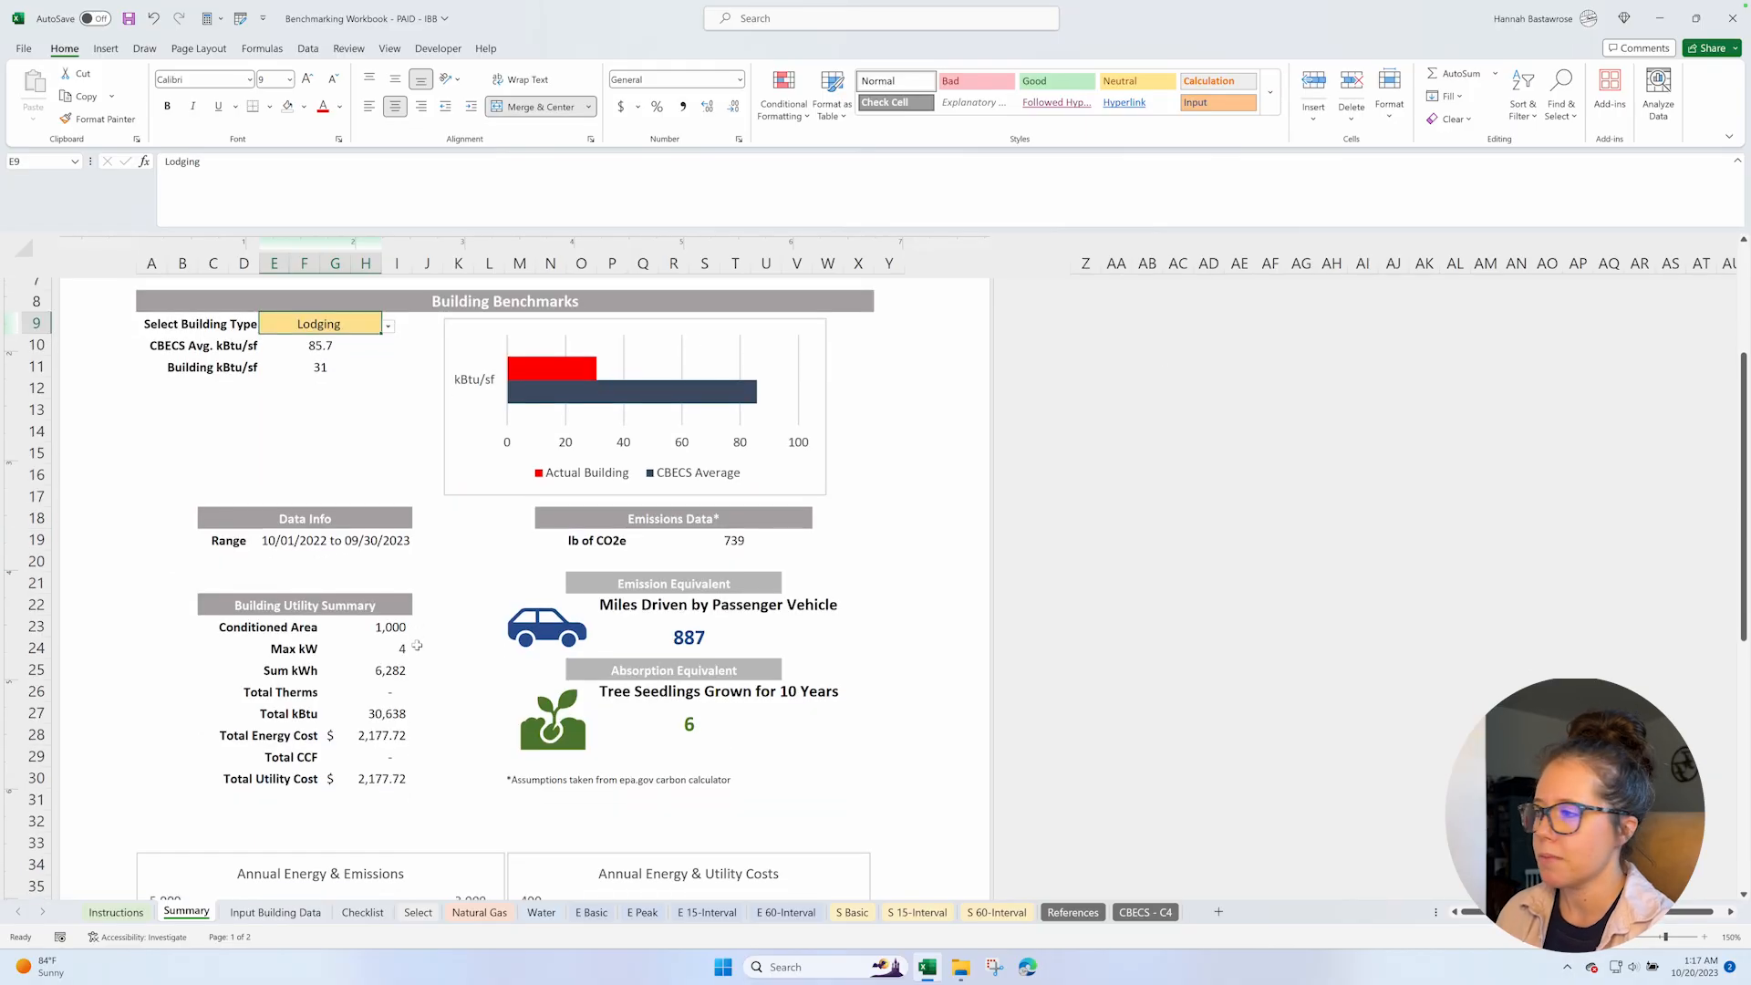
pyautogui.scroll(-3, 417, 645)
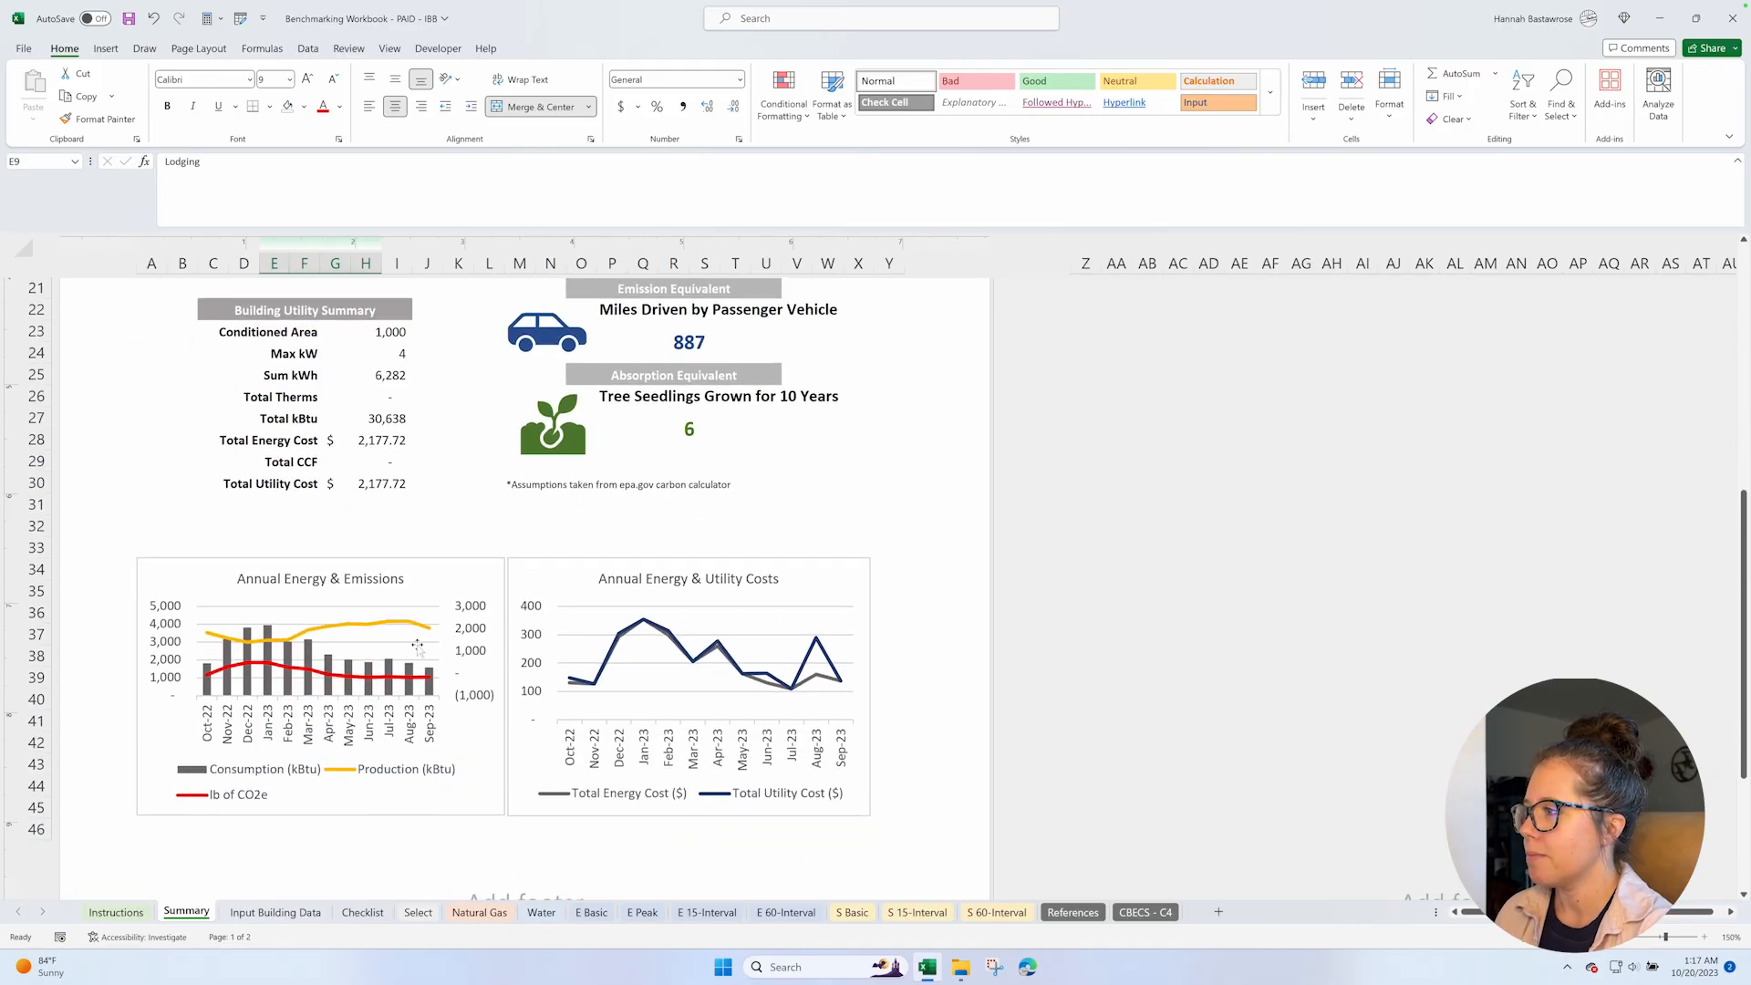
pyautogui.scroll(2, 416, 645)
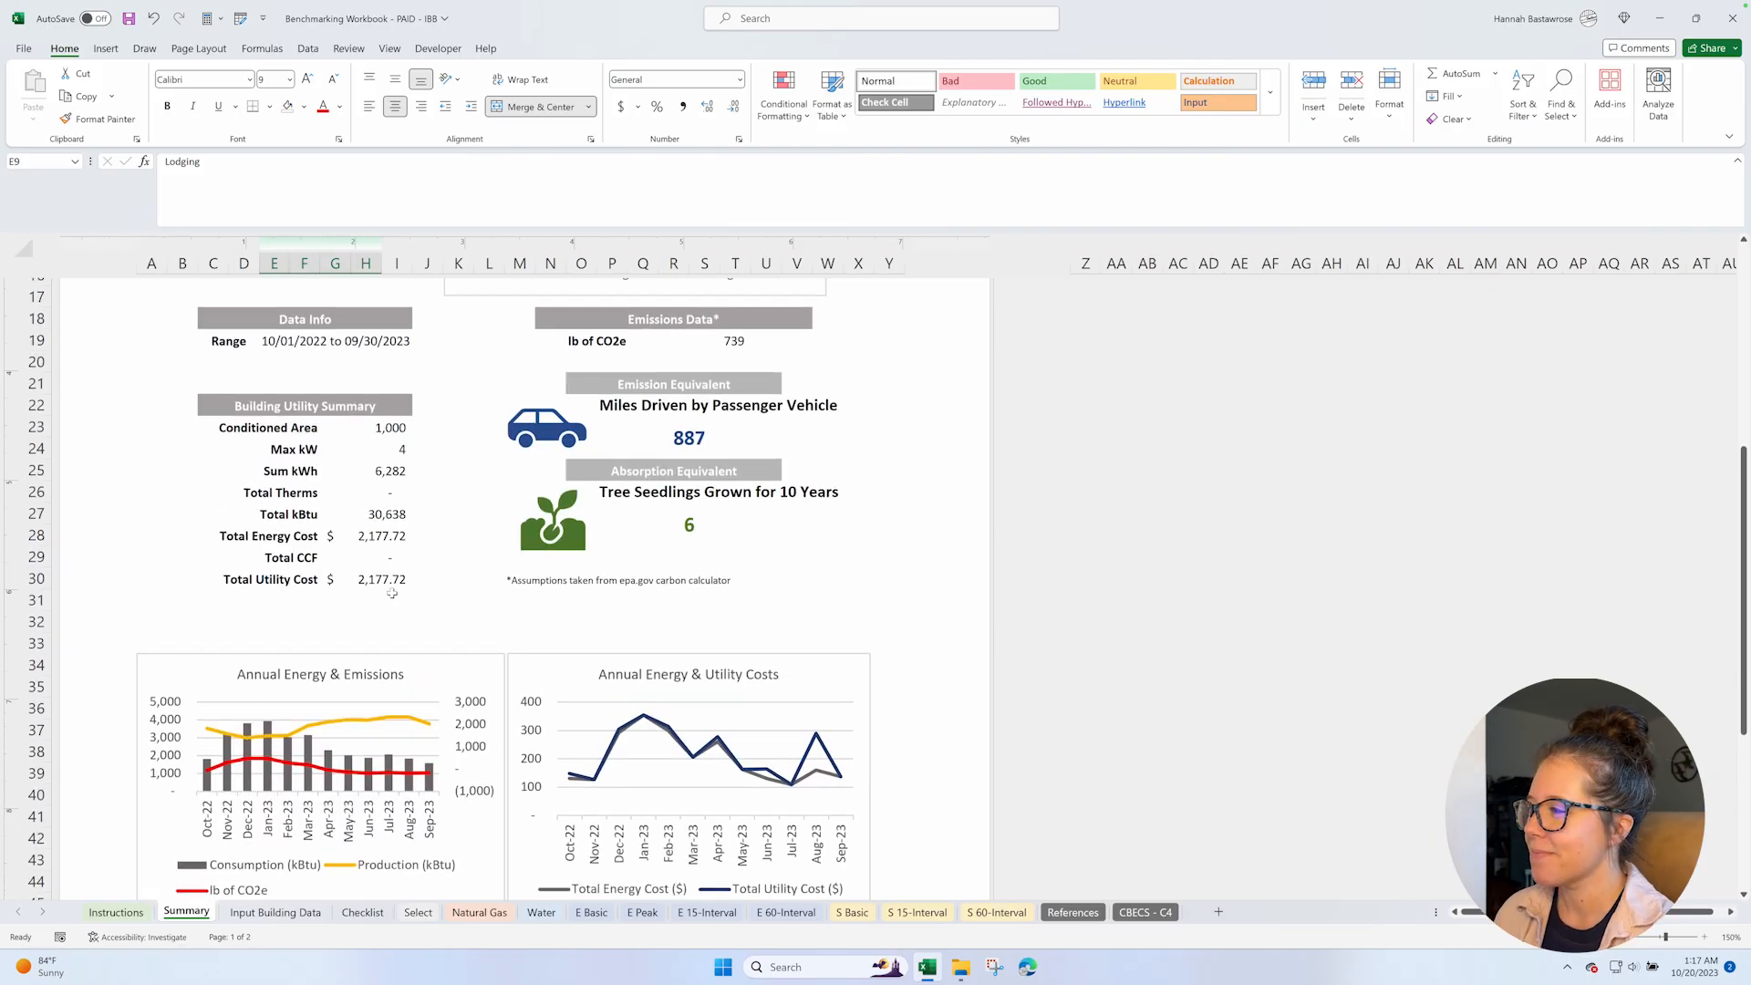
pyautogui.scroll(-2, 525, 629)
pyautogui.scroll(-2, 532, 637)
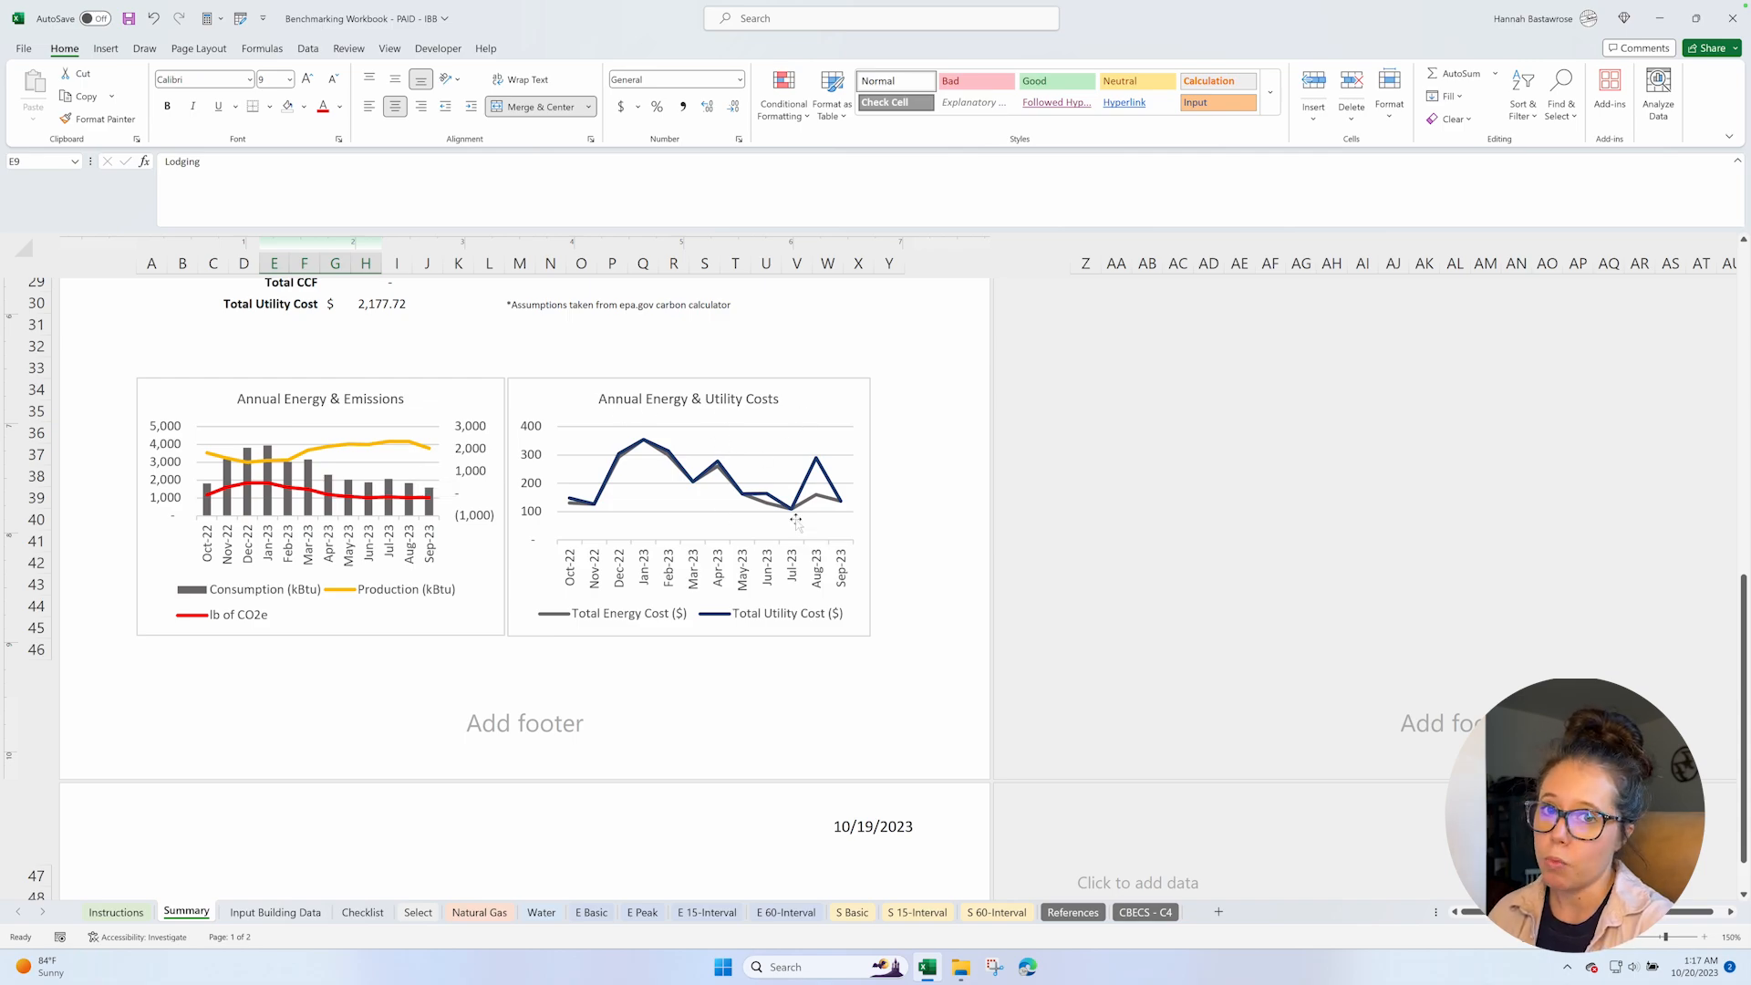
# Examine the Consumption Summary's electricity, solar, natural gas and water charts, especially the last months of the Water Summary, and return to the Project Summary heading.
pyautogui.scroll(-6, 802, 606)
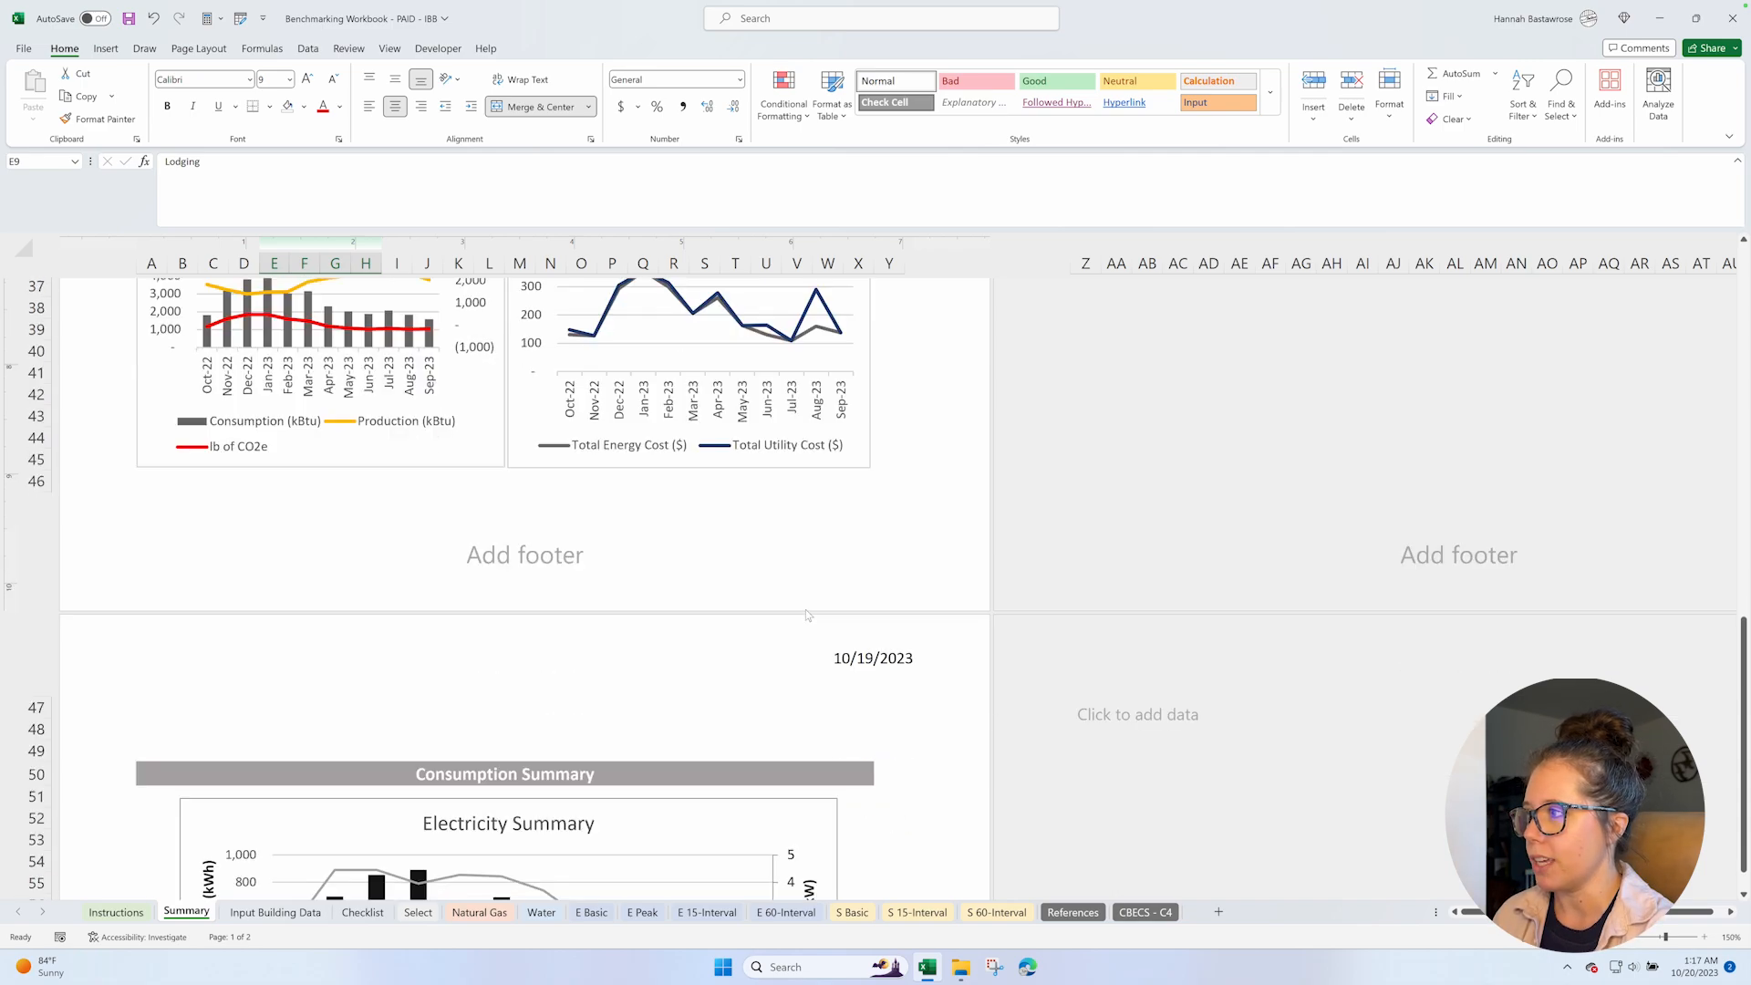
pyautogui.scroll(-5, 806, 609)
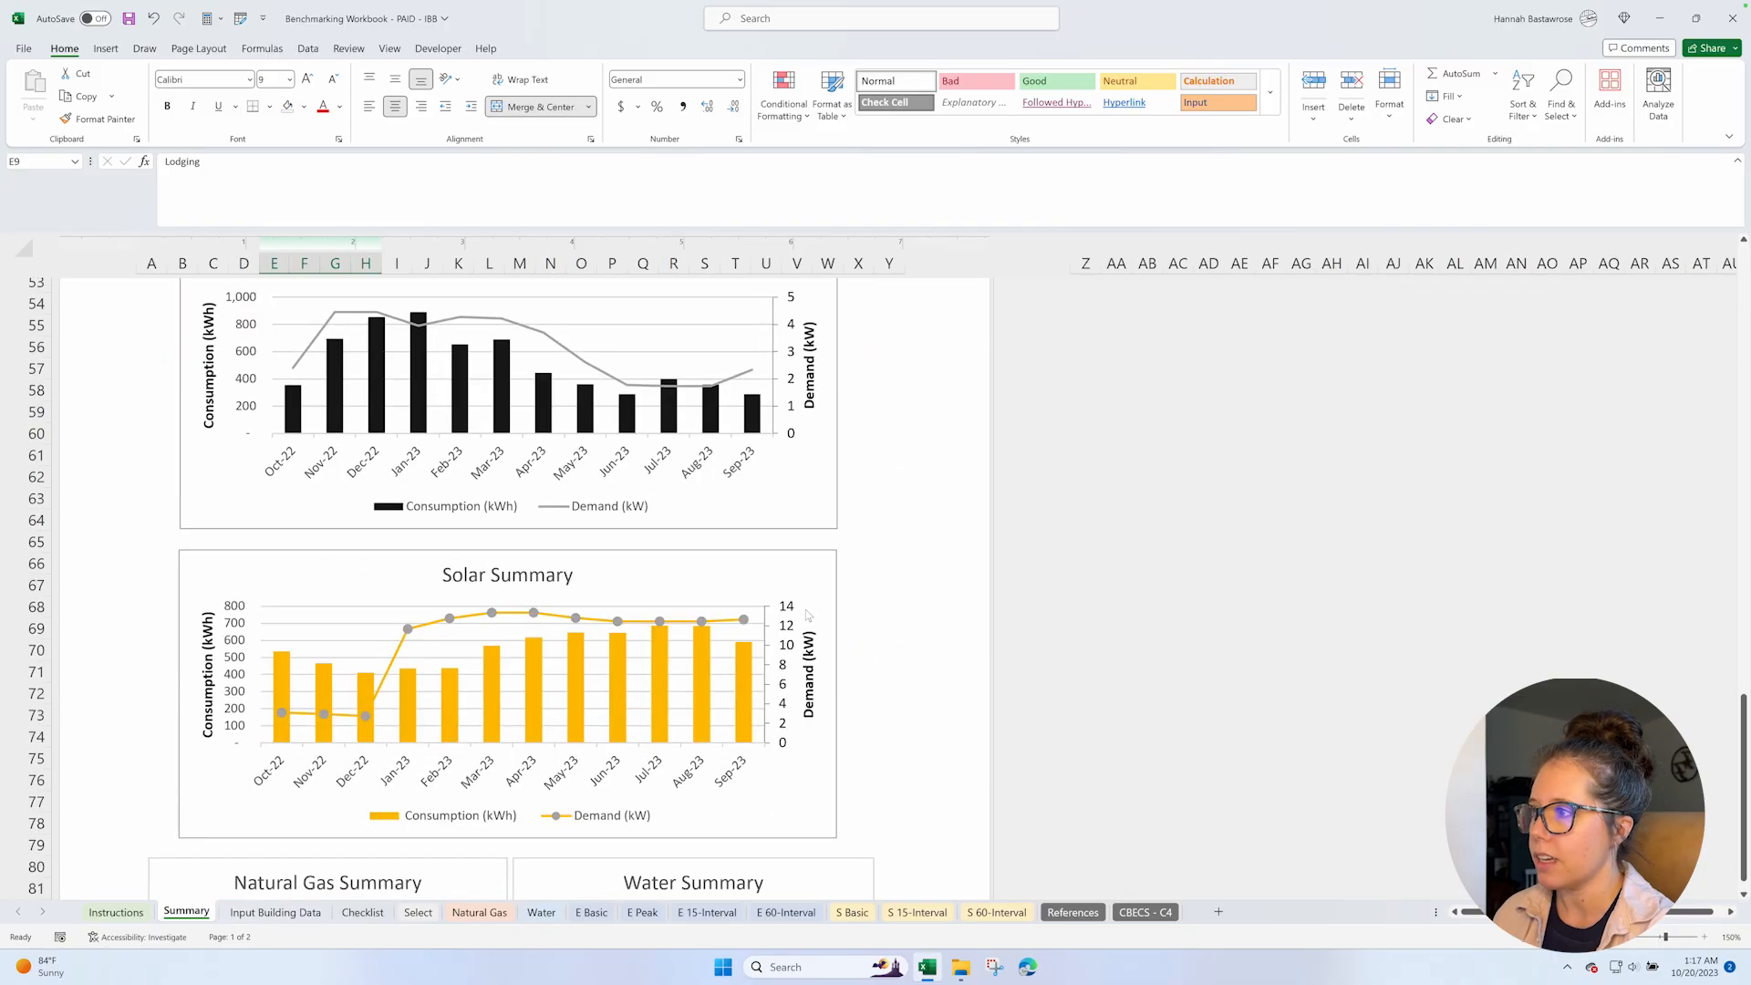
pyautogui.scroll(-2, 806, 609)
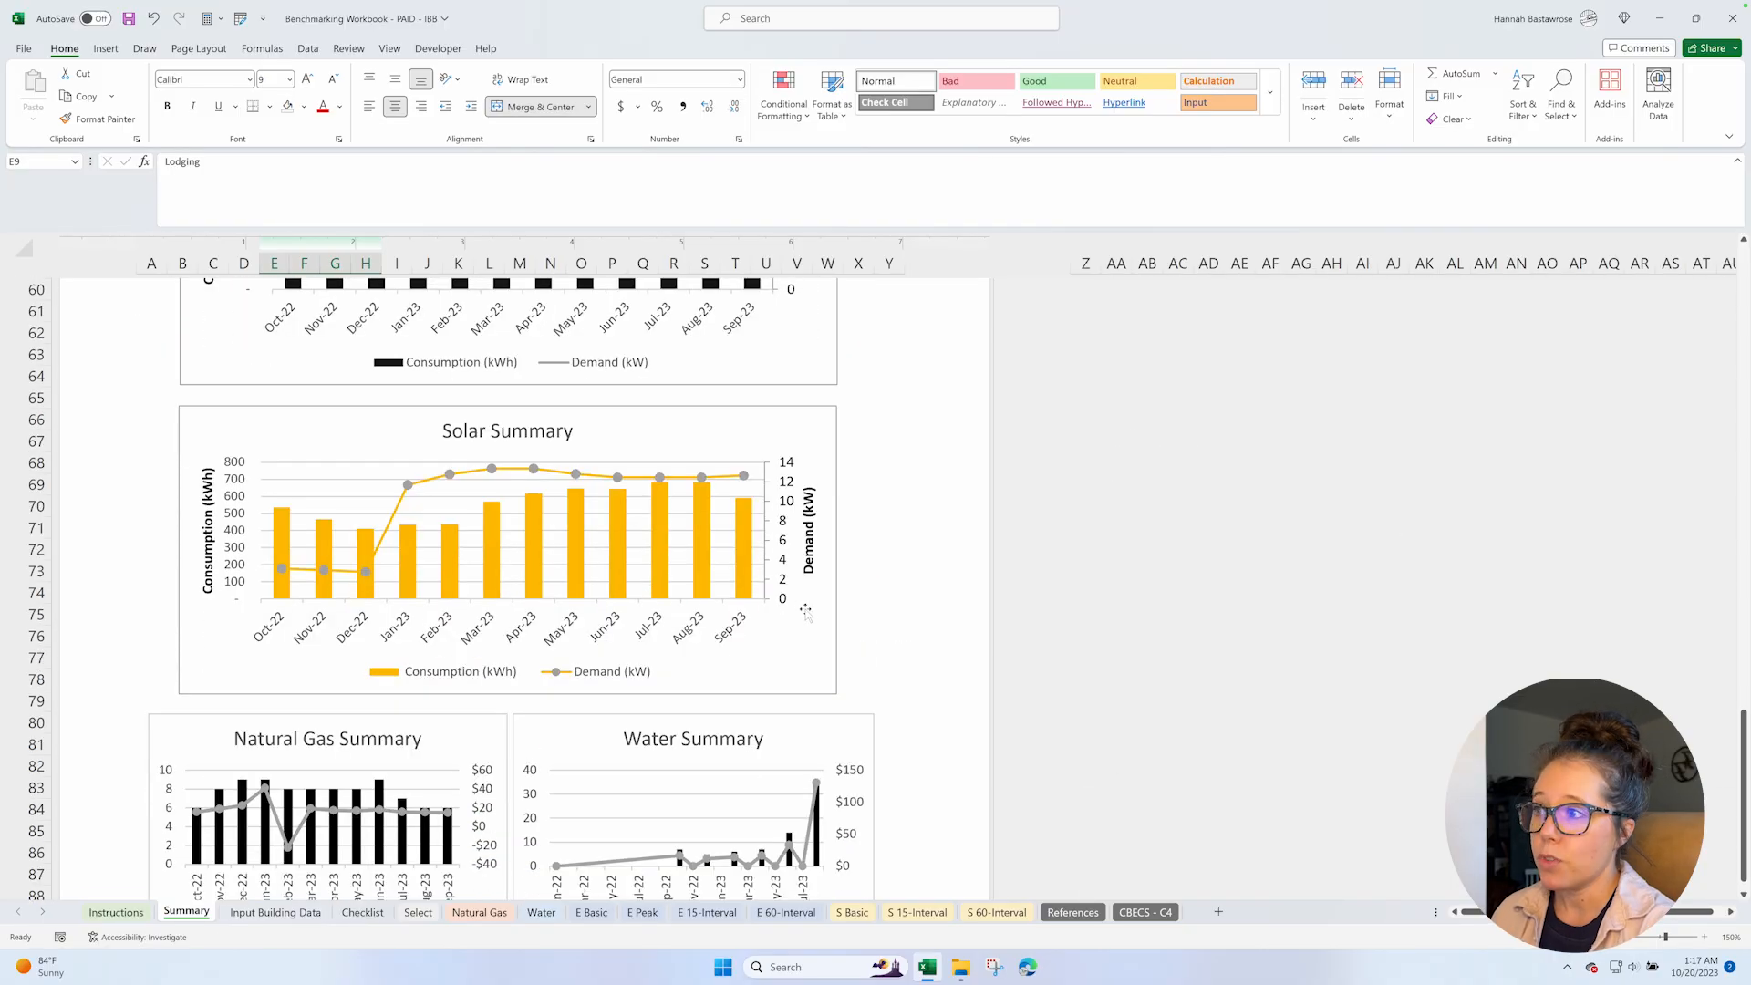
pyautogui.scroll(-4, 806, 609)
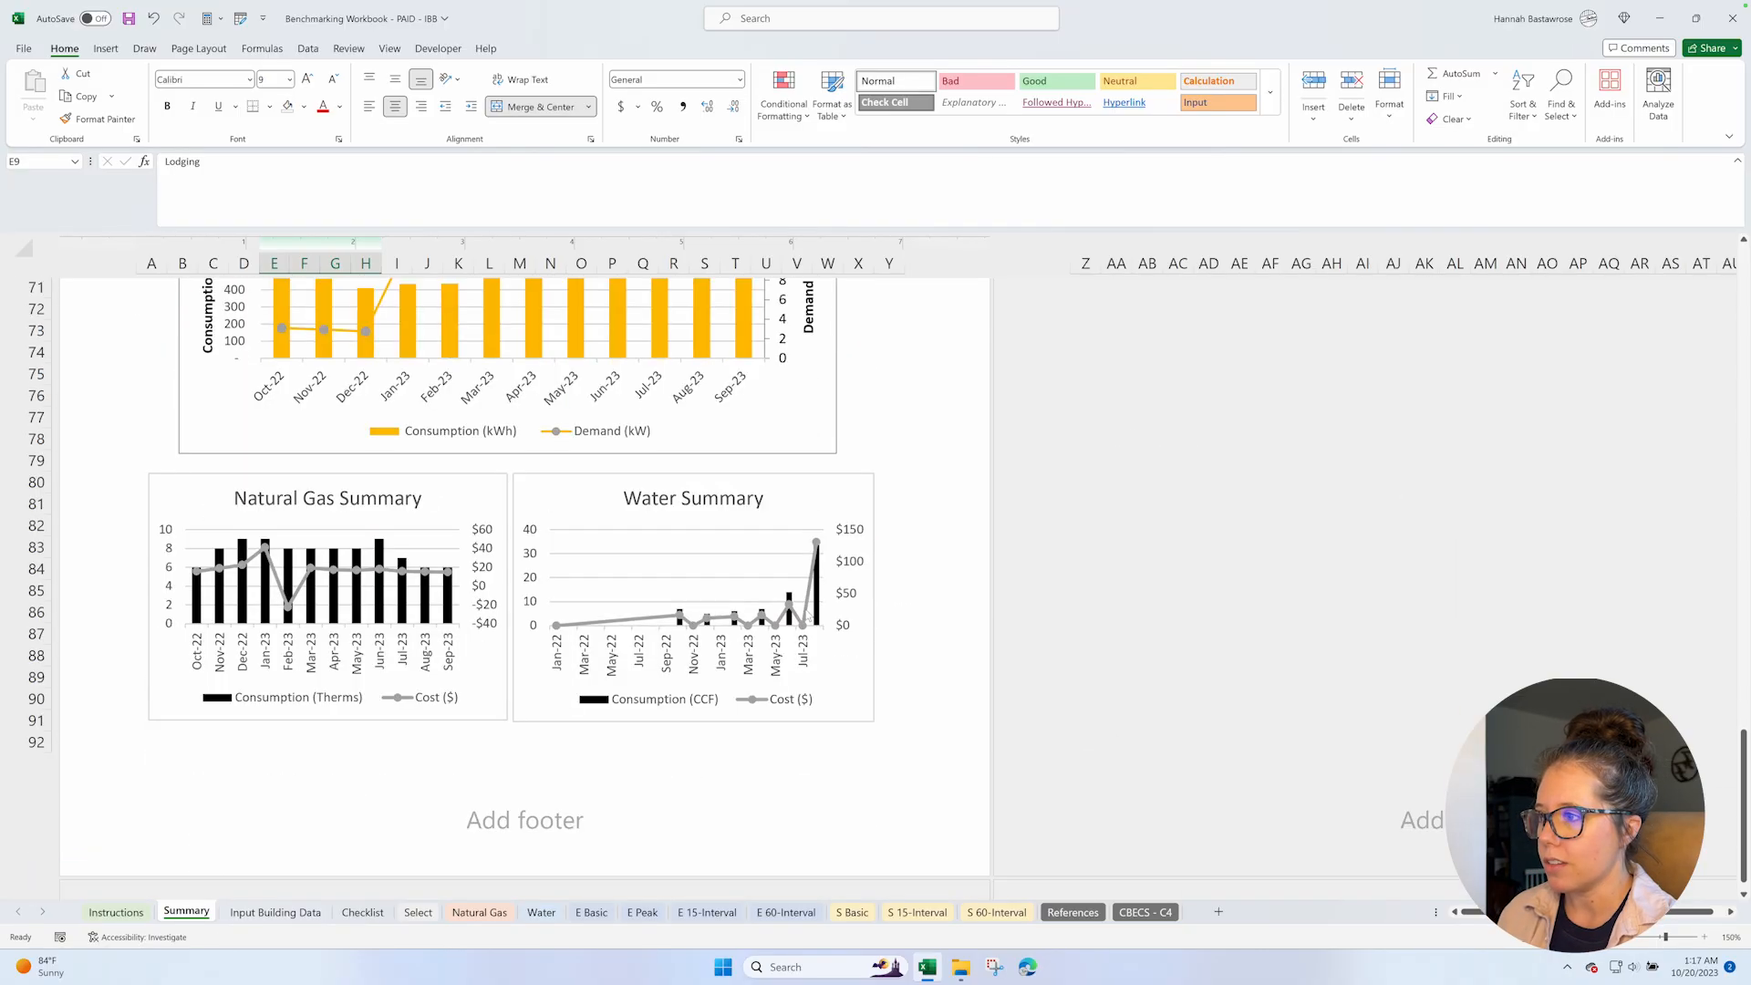
pyautogui.scroll(-1, 895, 581)
pyautogui.scroll(-1, 895, 581)
pyautogui.scroll(1, 895, 581)
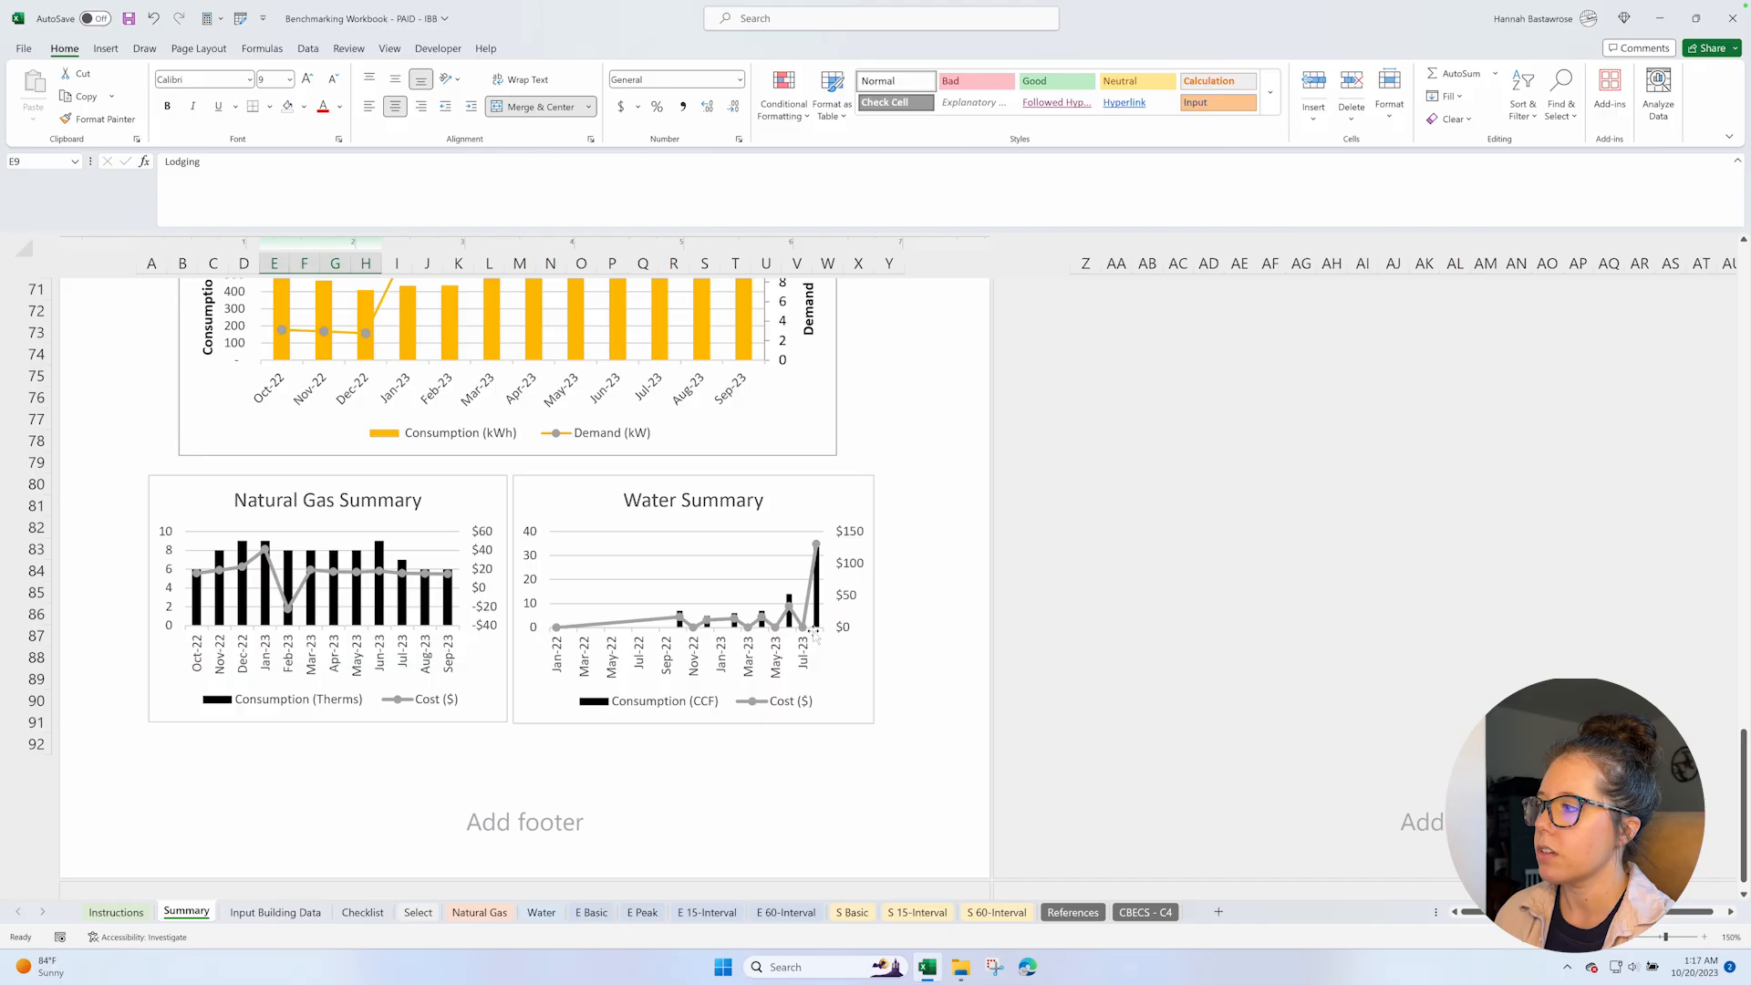
pyautogui.moveTo(819, 592)
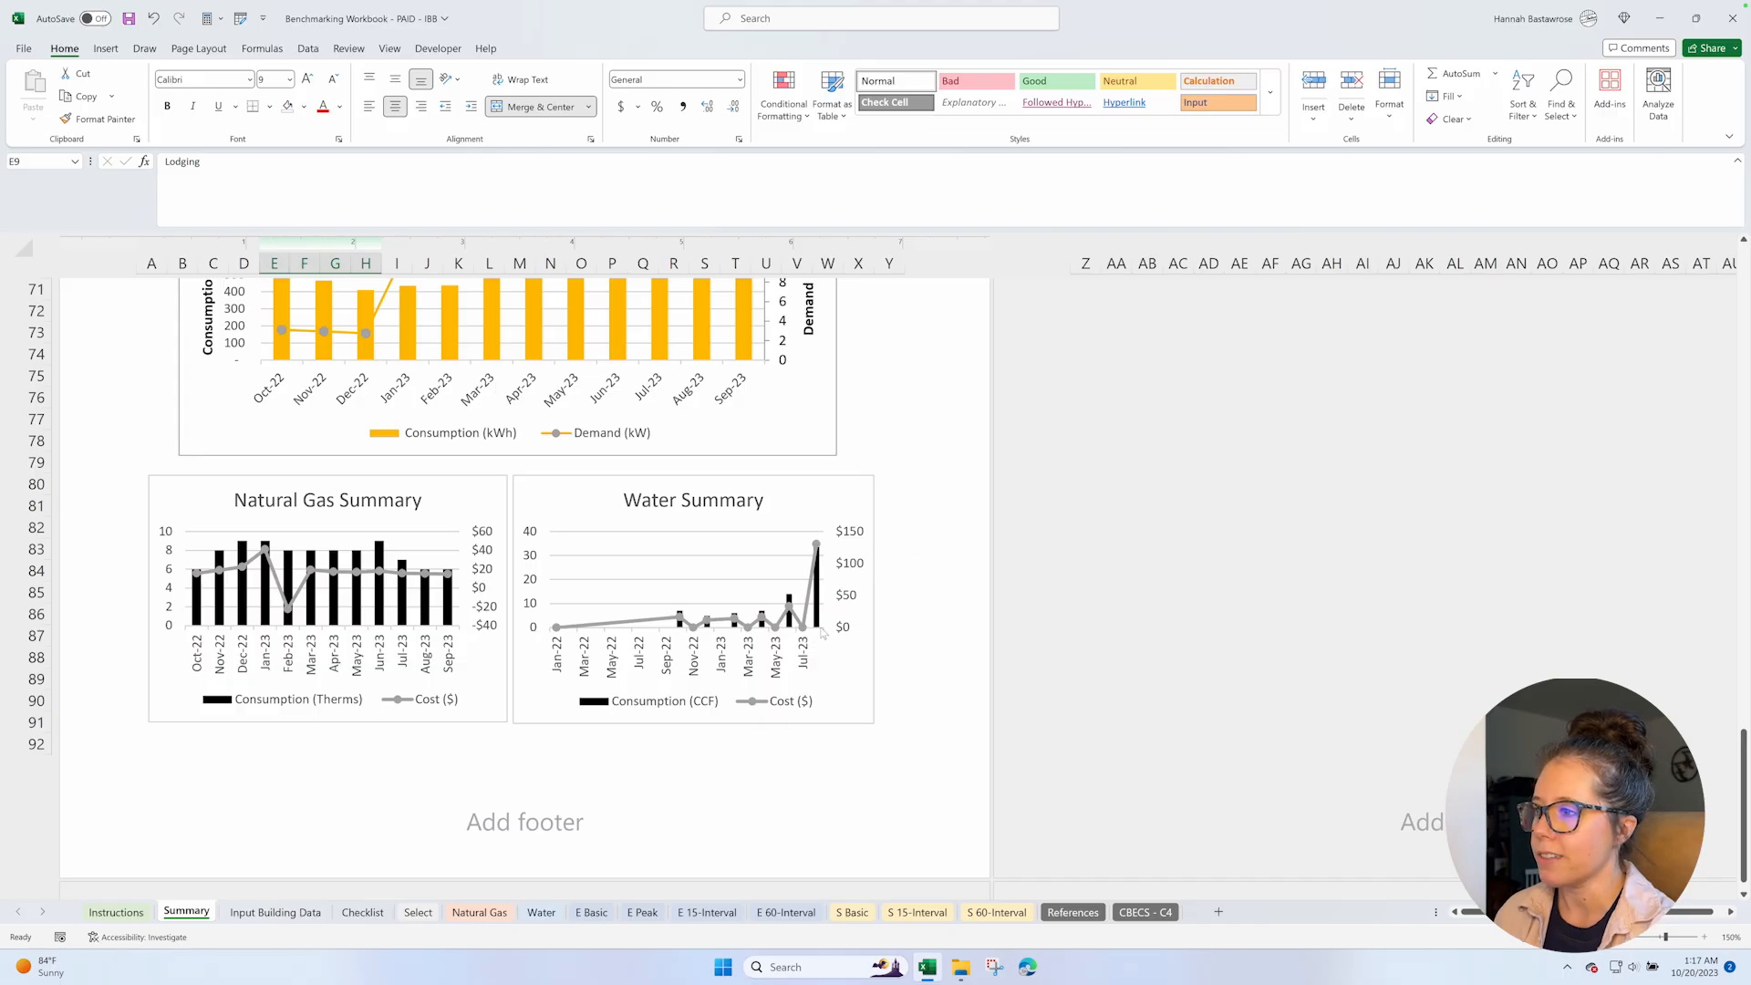
pyautogui.moveTo(822, 628)
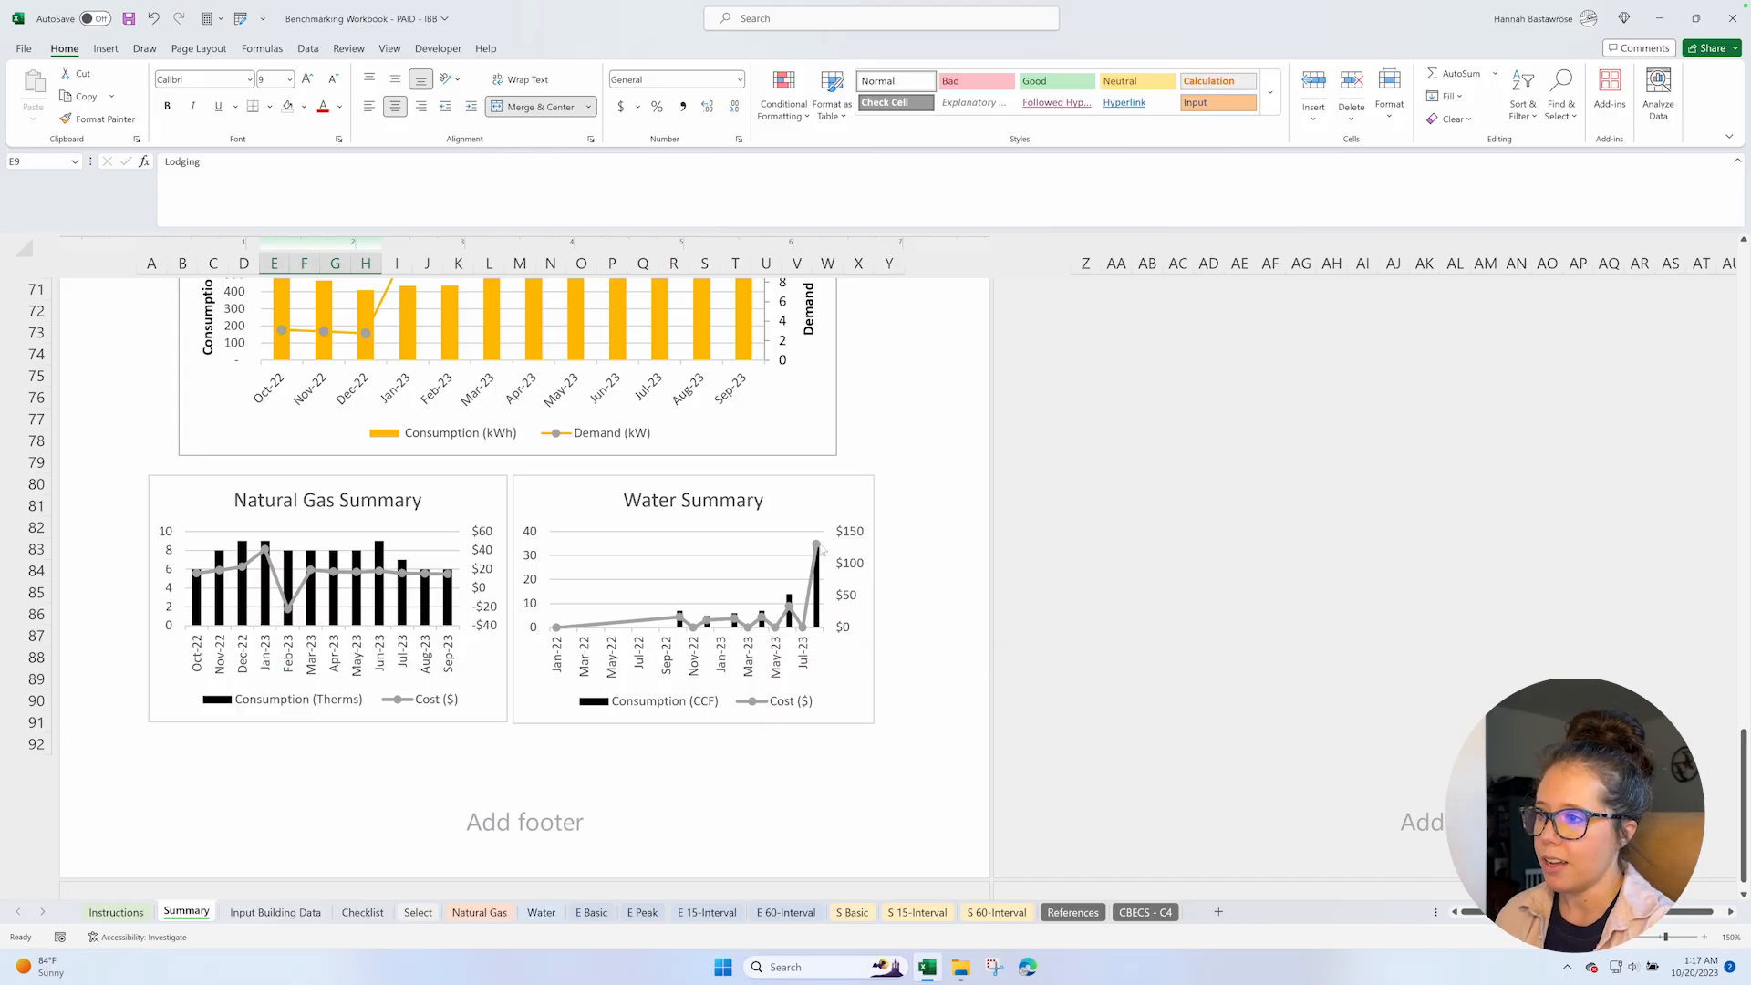
pyautogui.moveTo(821, 552)
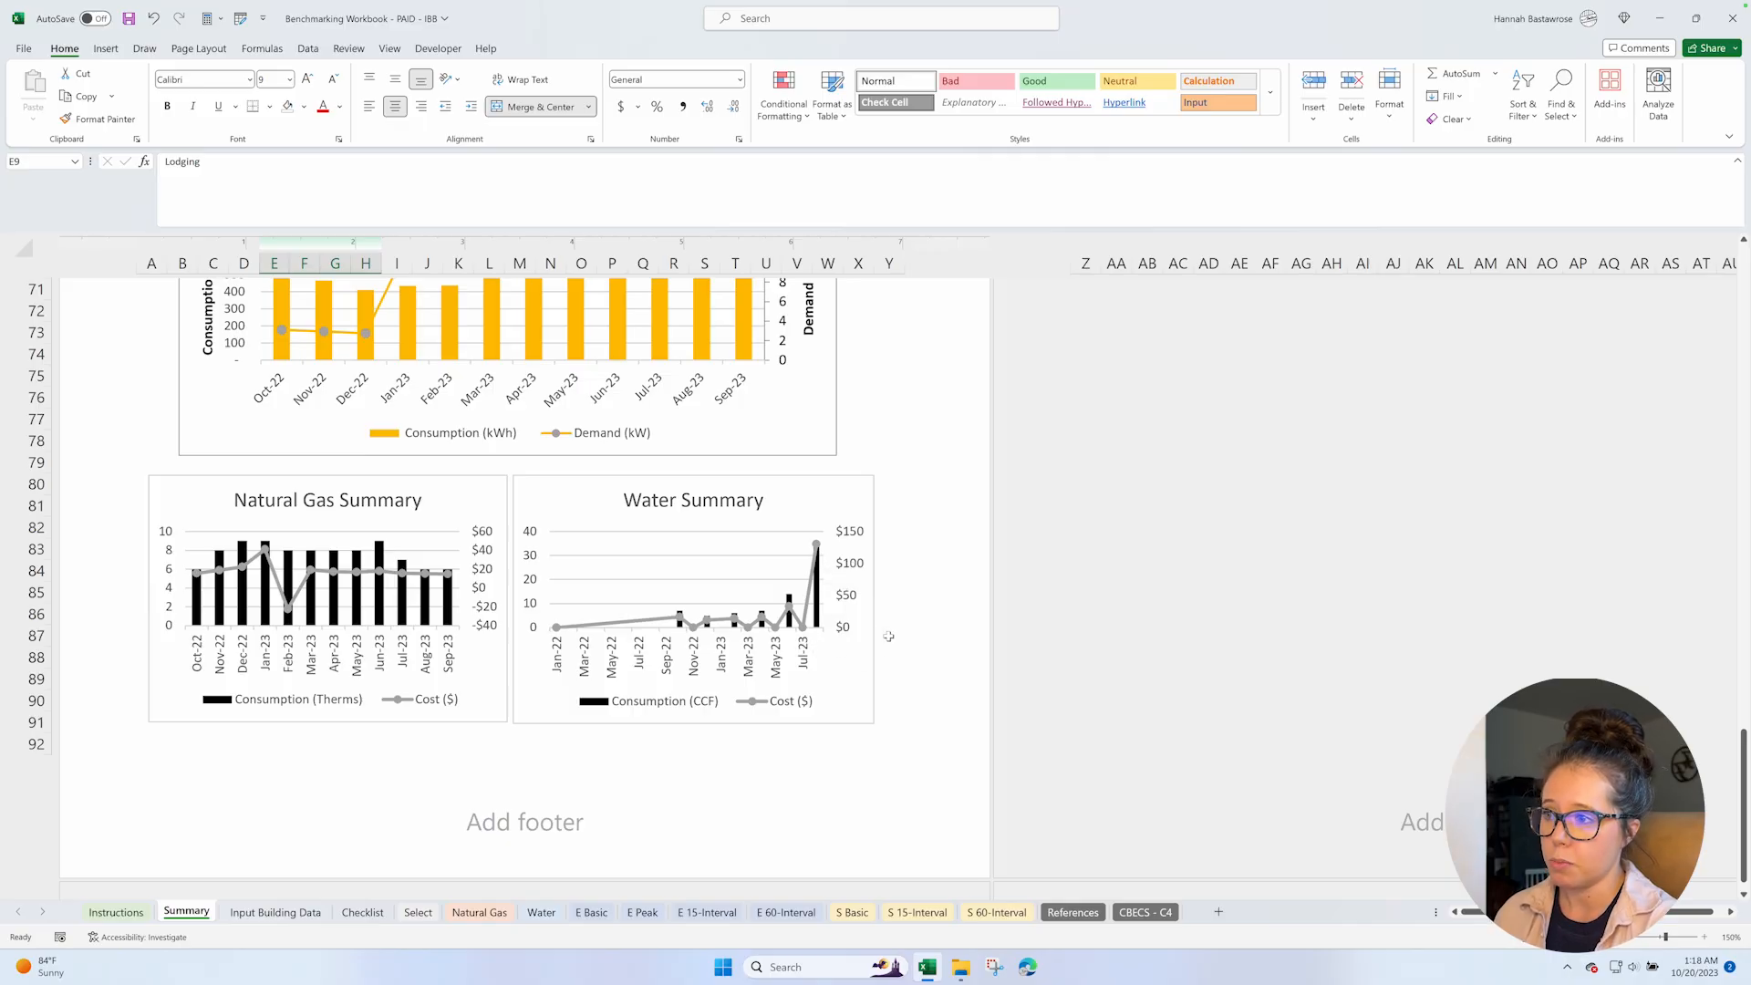
pyautogui.scroll(10, 888, 636)
pyautogui.scroll(13, 888, 636)
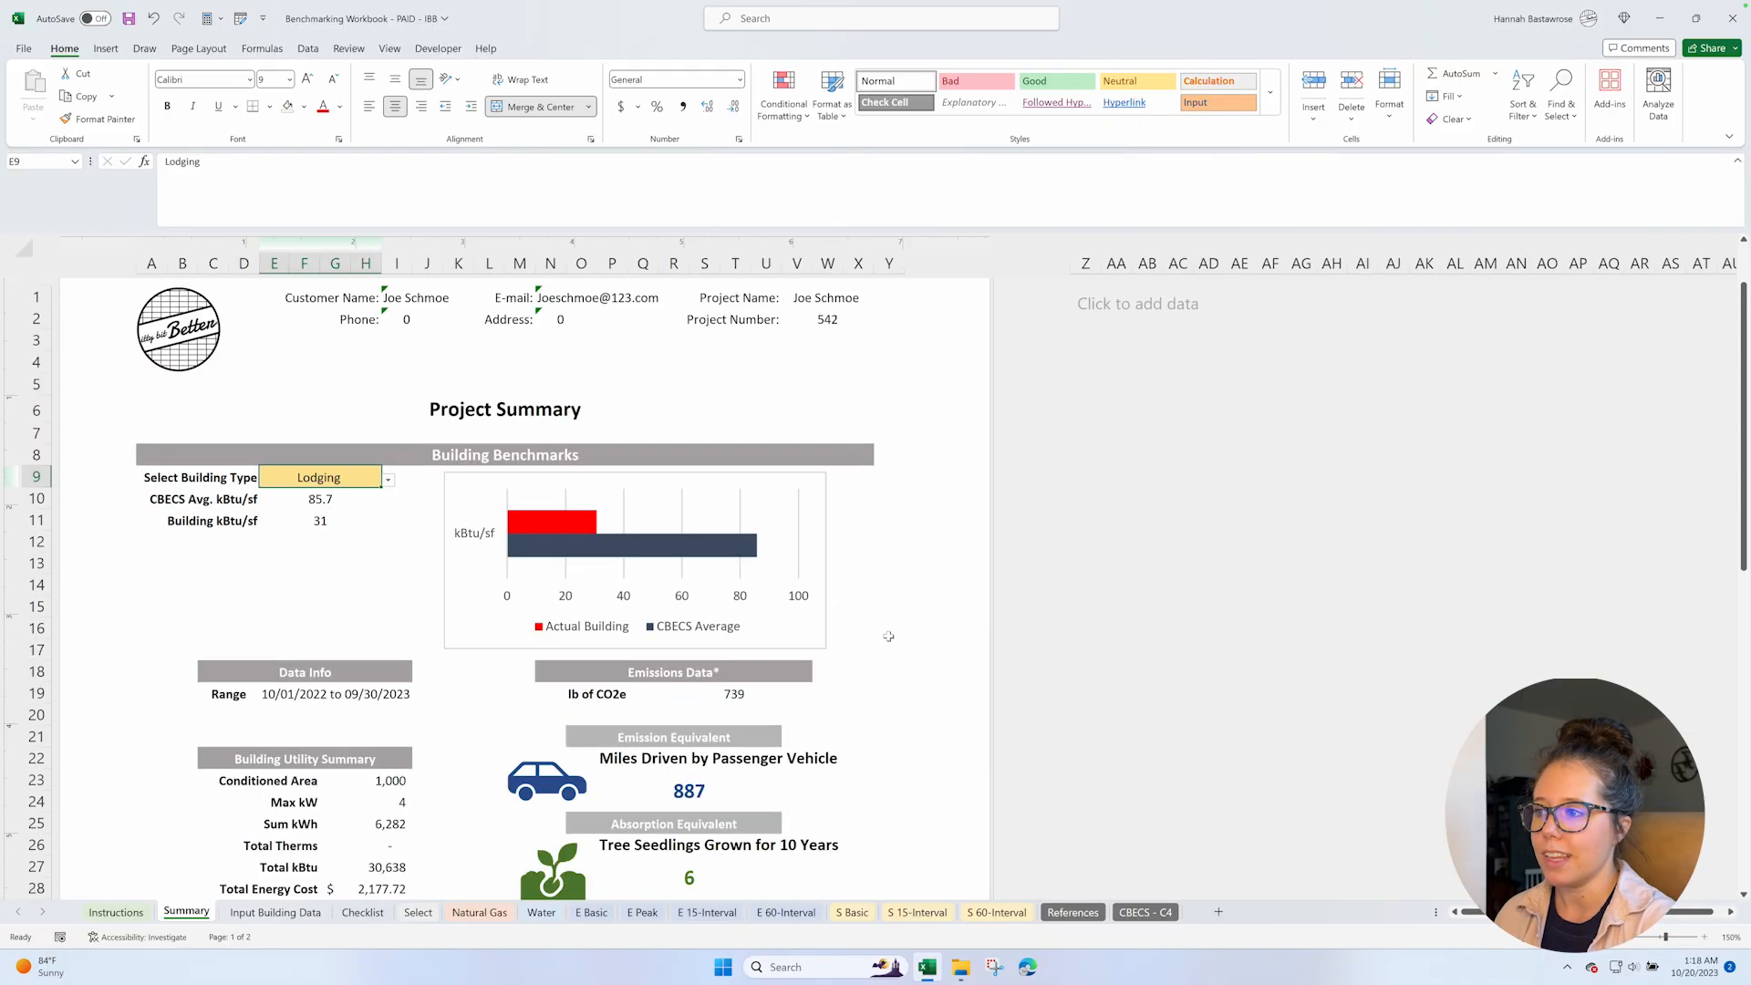